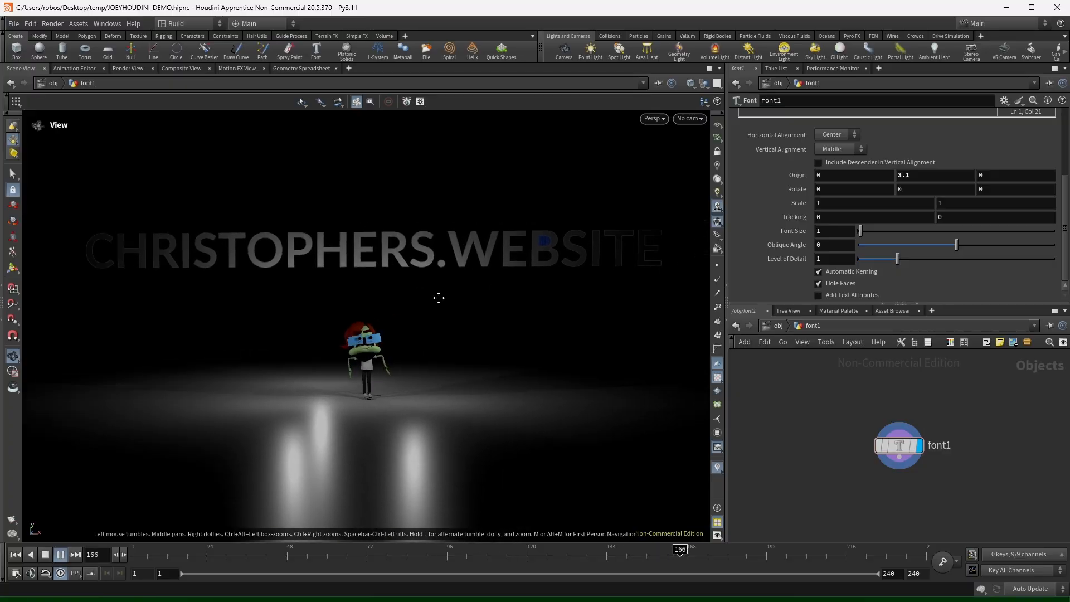
Set the translation of the point light hlight4 to 8.8, 1.6, 8.4.
key(s)
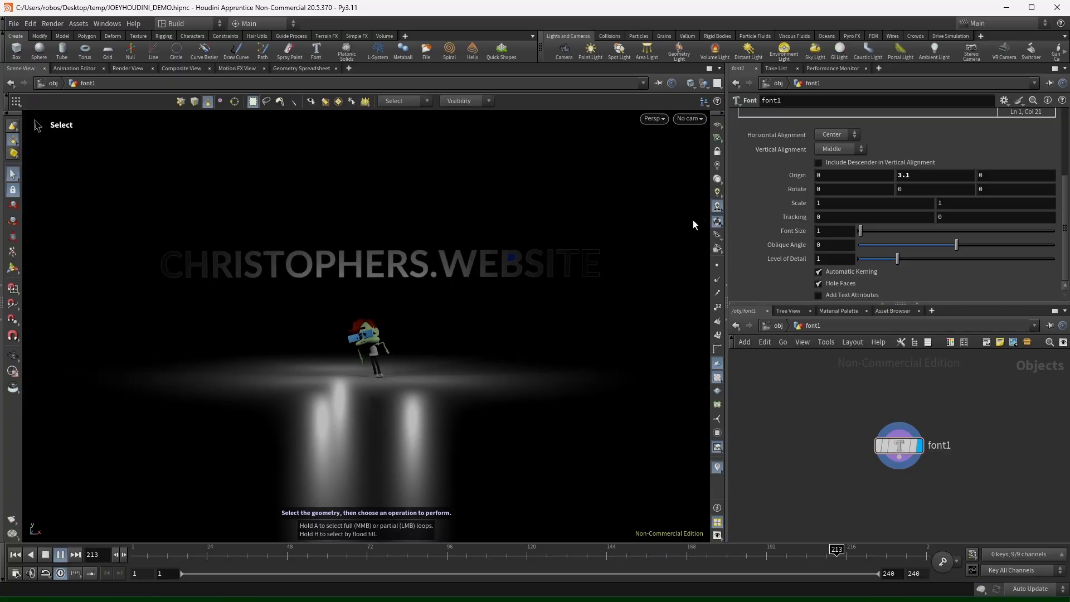
click(719, 181)
alt+drag(440, 295, 458, 311)
key(s)
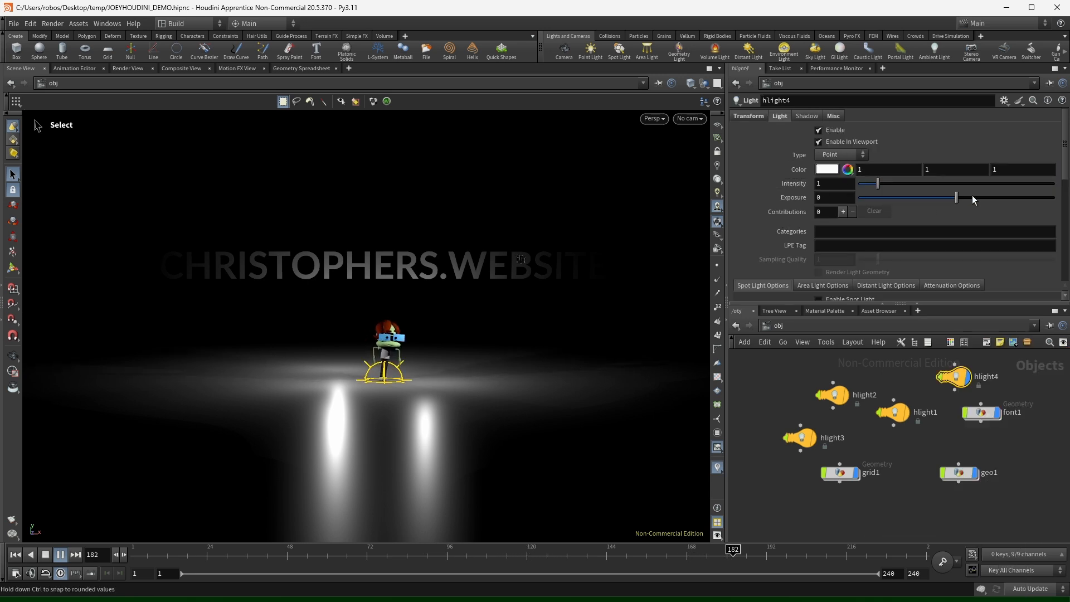
click(748, 116)
middle_drag(899, 145, 1009, 194)
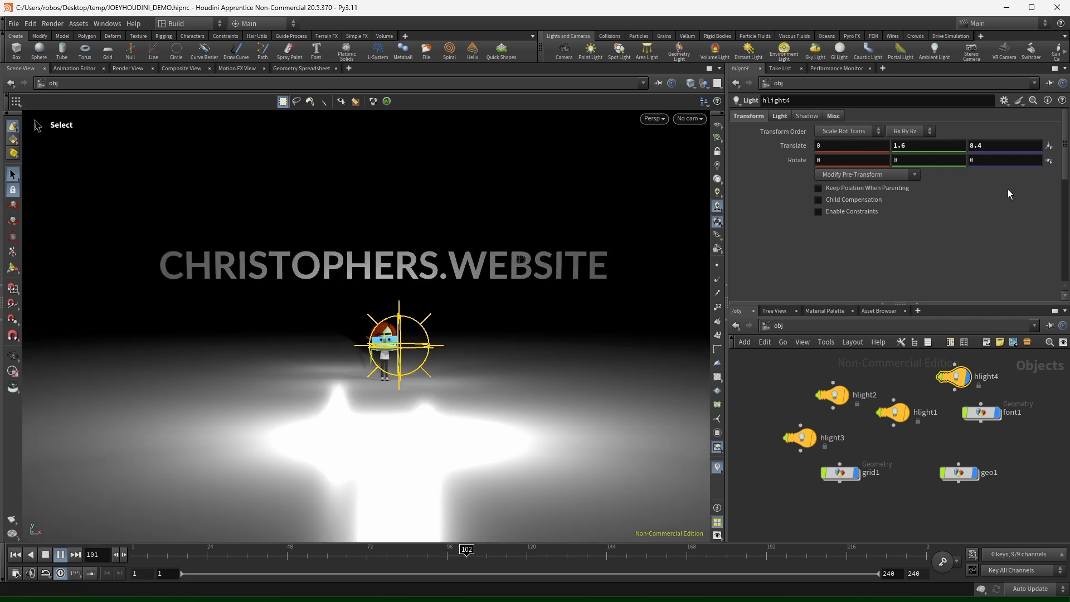
middle_drag(853, 142, 899, 143)
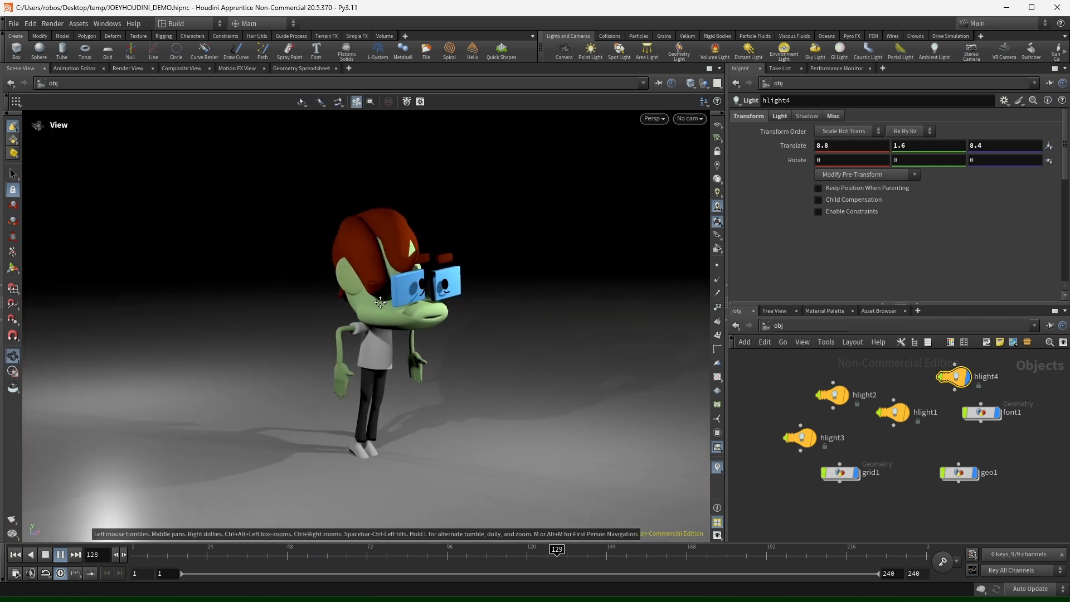
Select the animated character in the scene and open the network inside its geo1 object.
drag(380, 301, 345, 305)
key(s)
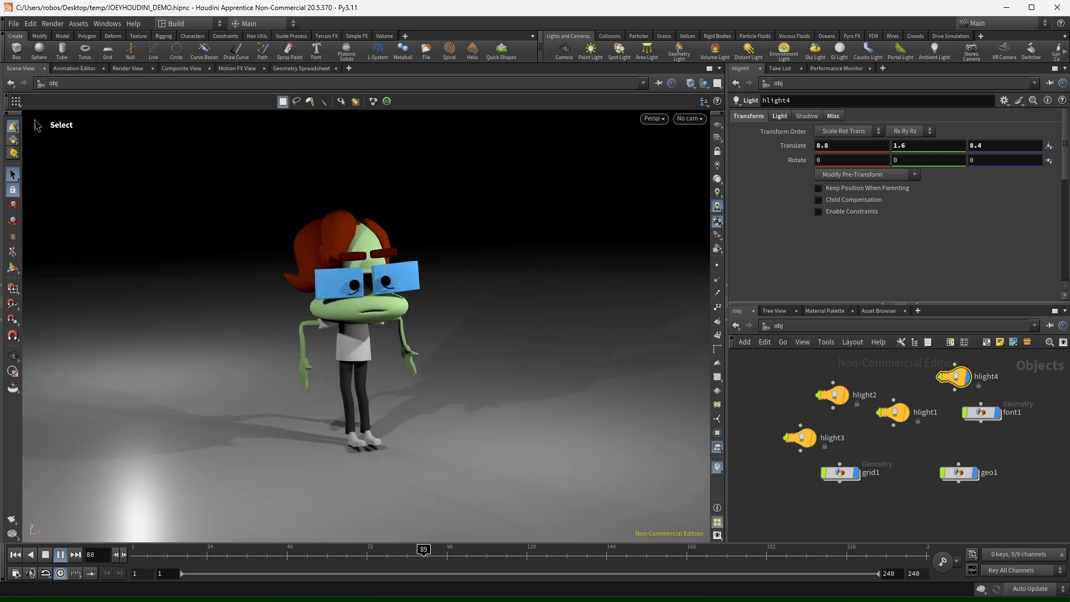
click(379, 304)
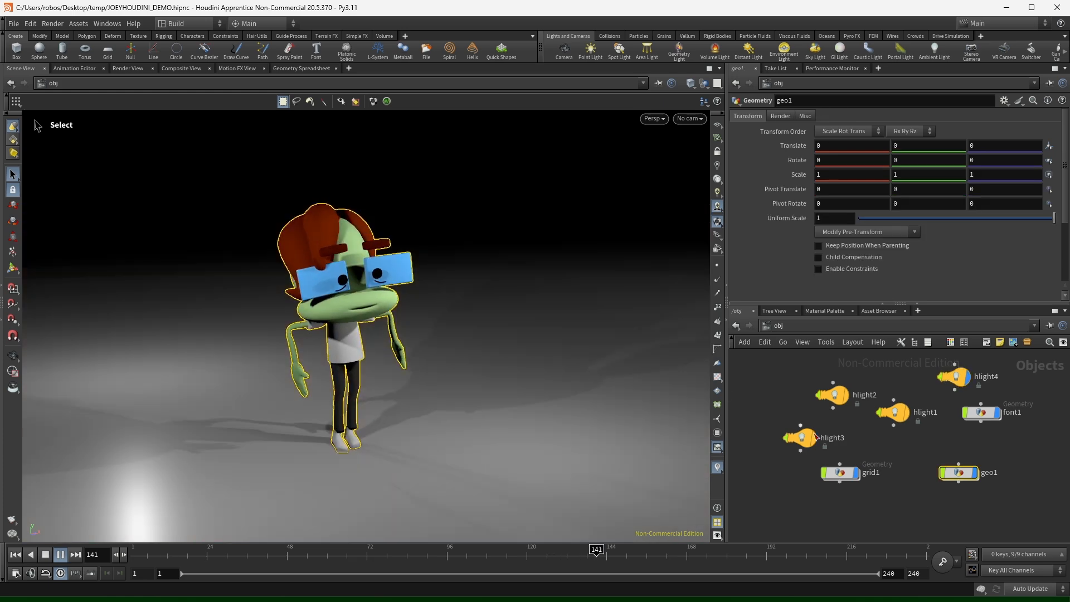
alt+drag(468, 341, 241, 309)
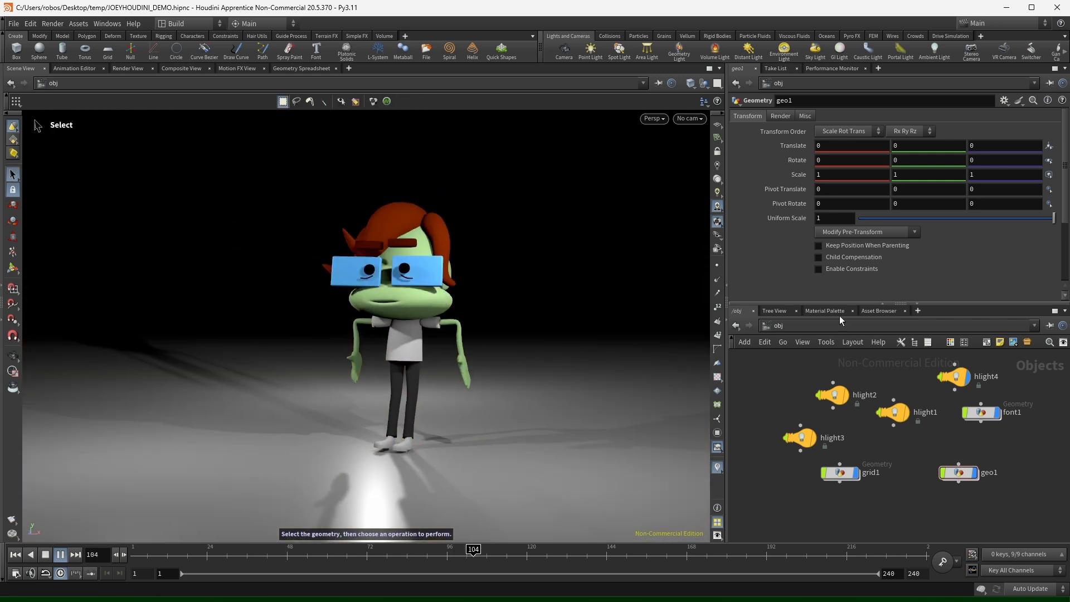
click(974, 474)
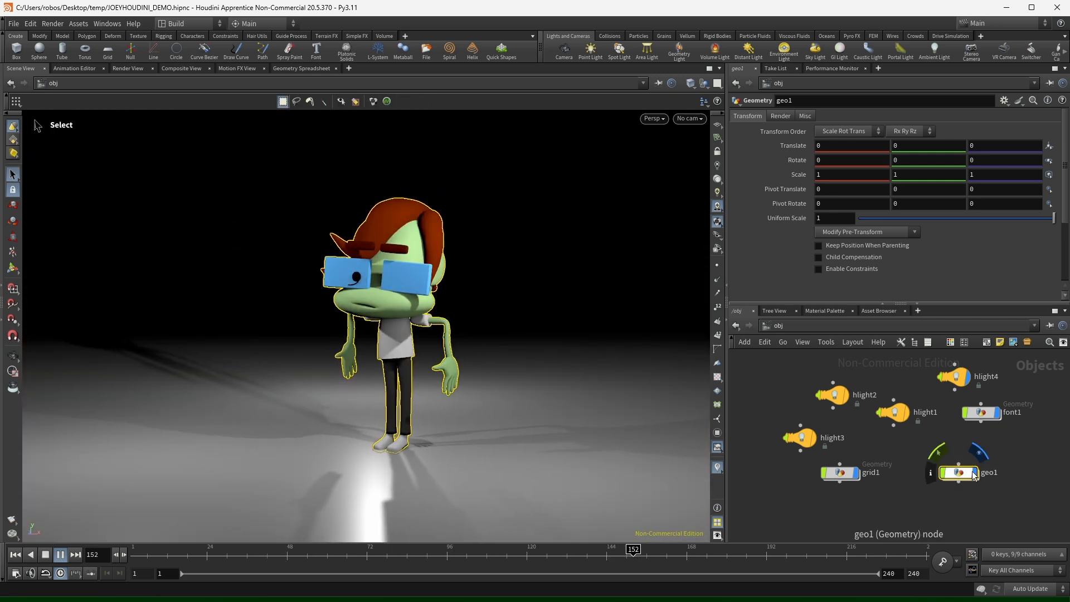
double_click(963, 474)
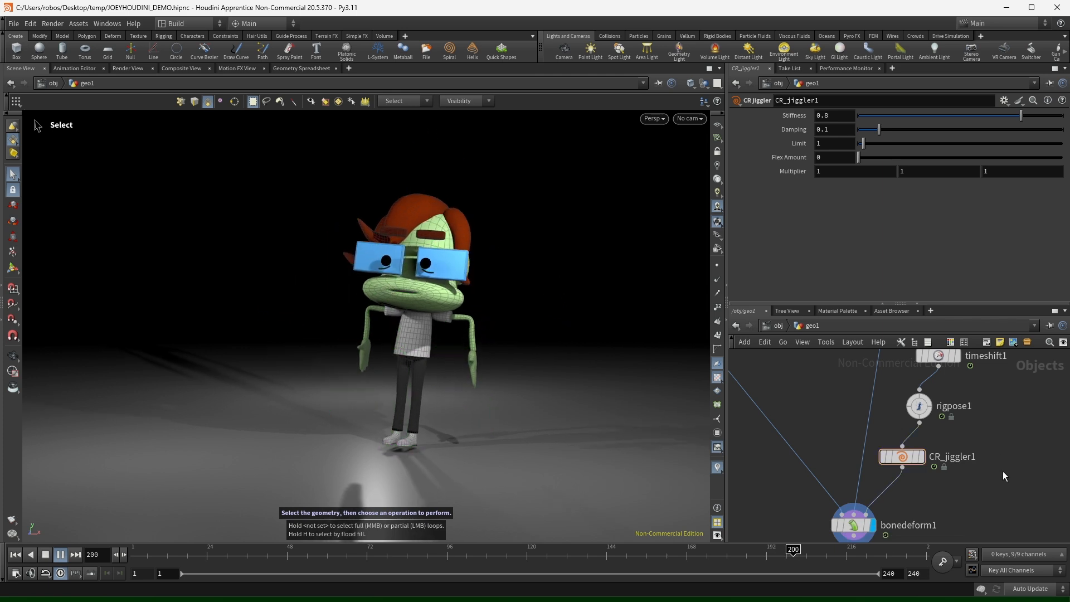
Spread out the bonedeform1, fbxcharacterimport2 and color1 nodes in the character's network so the three branches are easy to follow.
scroll(1003, 470, down, 3)
click(915, 492)
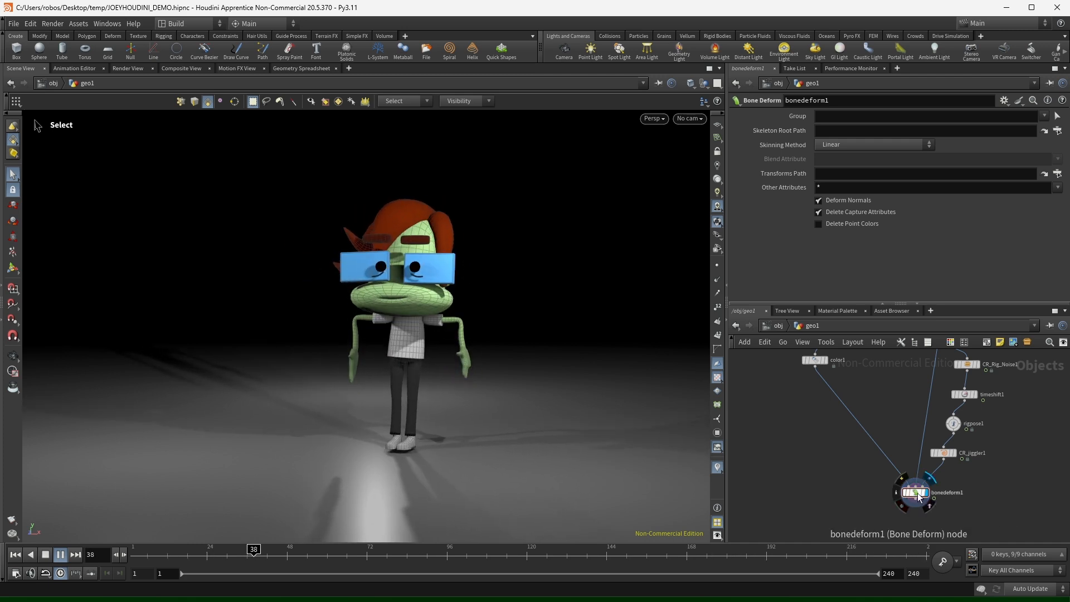
drag(918, 492, 817, 483)
middle_drag(852, 389, 844, 437)
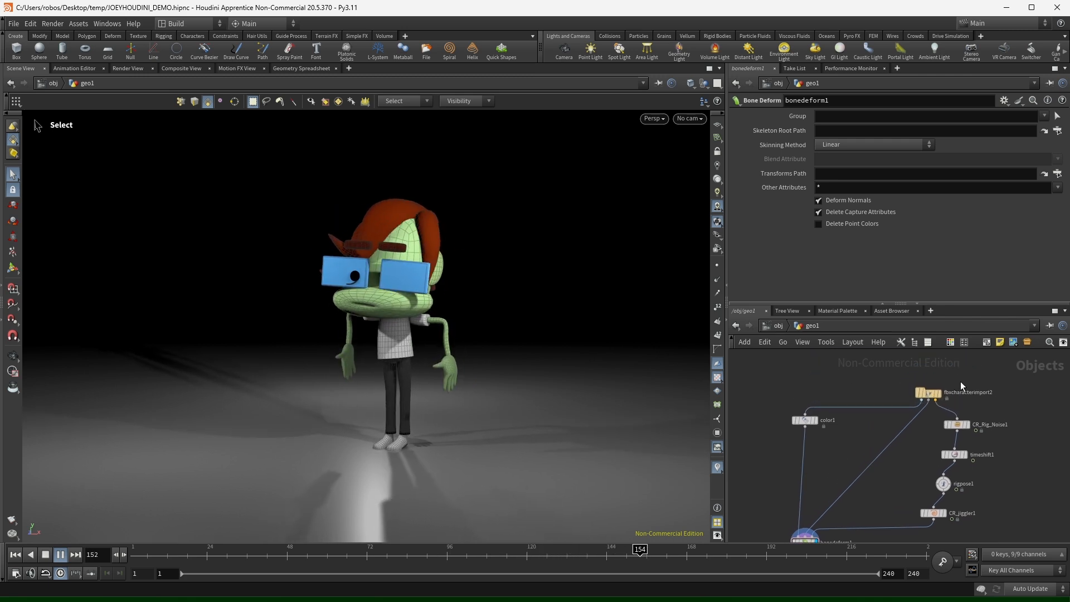
drag(933, 393, 881, 374)
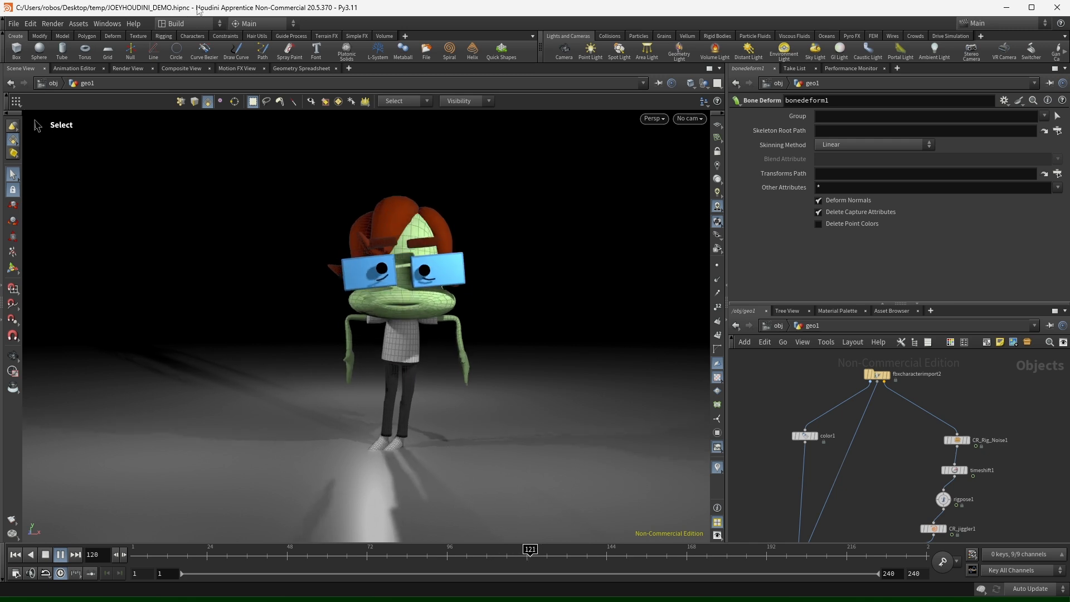
drag(829, 456, 780, 403)
middle_drag(778, 395, 809, 393)
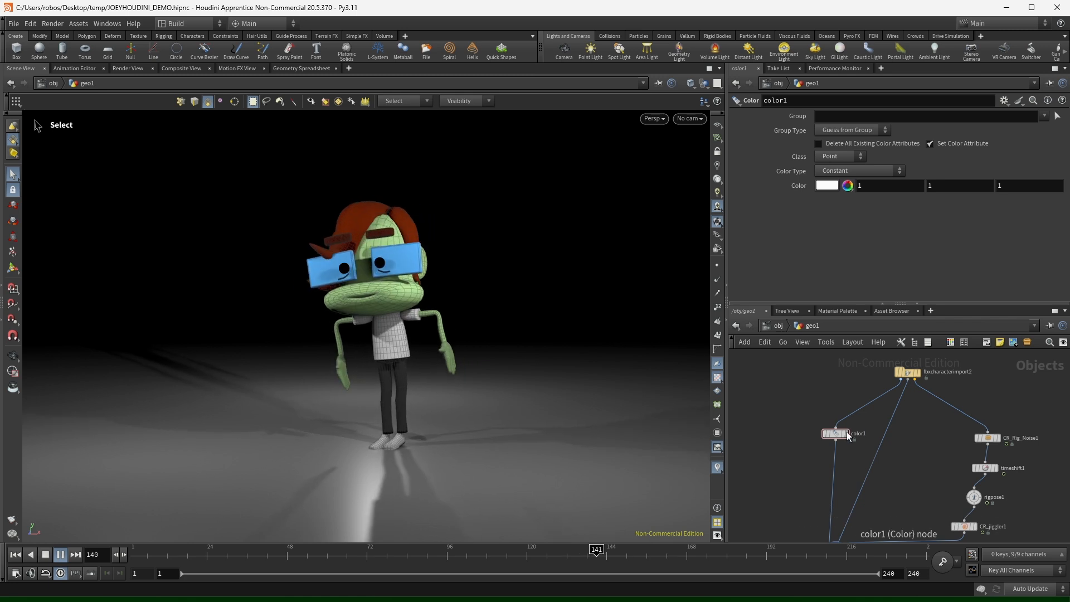
drag(839, 434, 782, 444)
middle_drag(852, 461, 903, 428)
scroll(903, 428, down, 1)
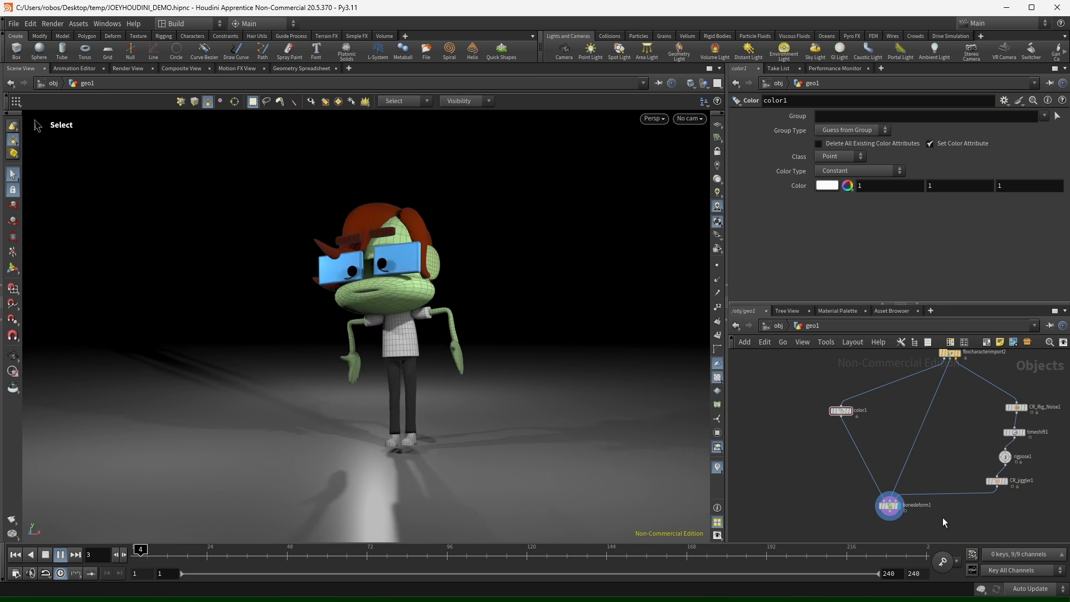
Return to the object level and stop the animation playback.
key(u)
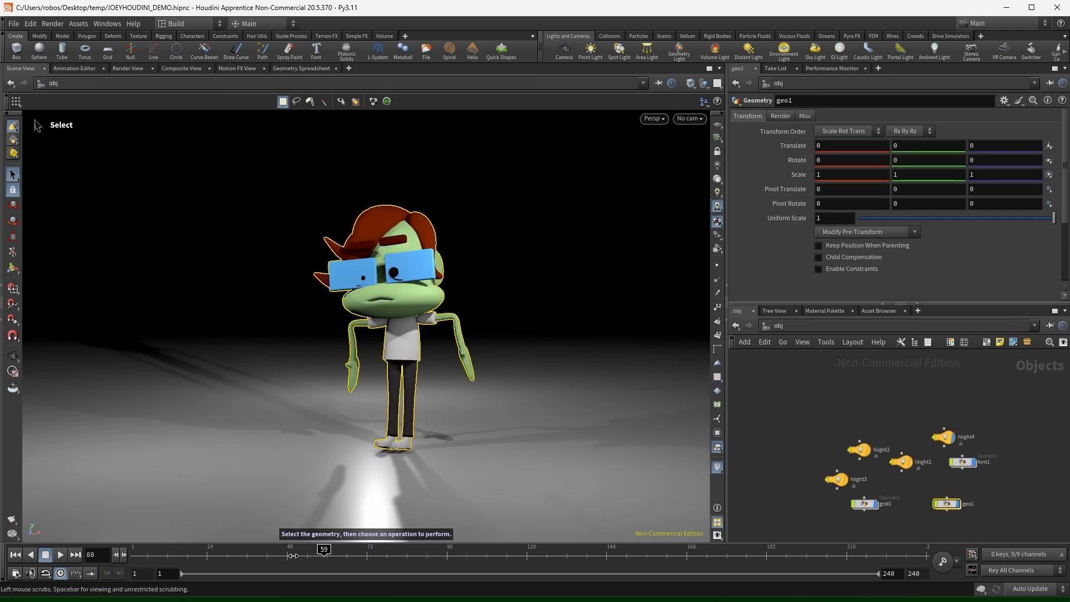
click(47, 554)
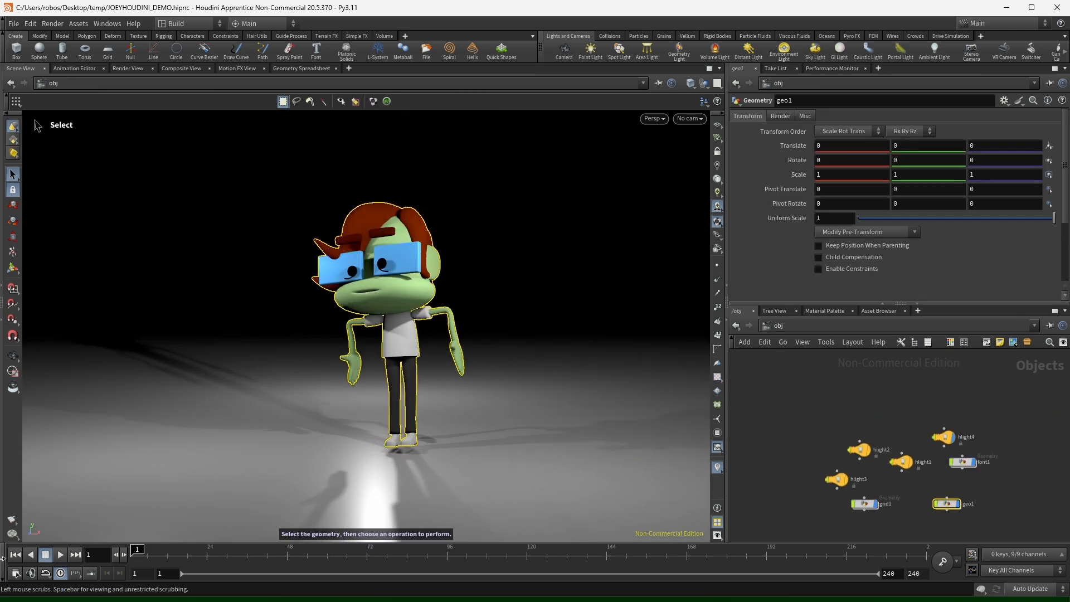
click(878, 342)
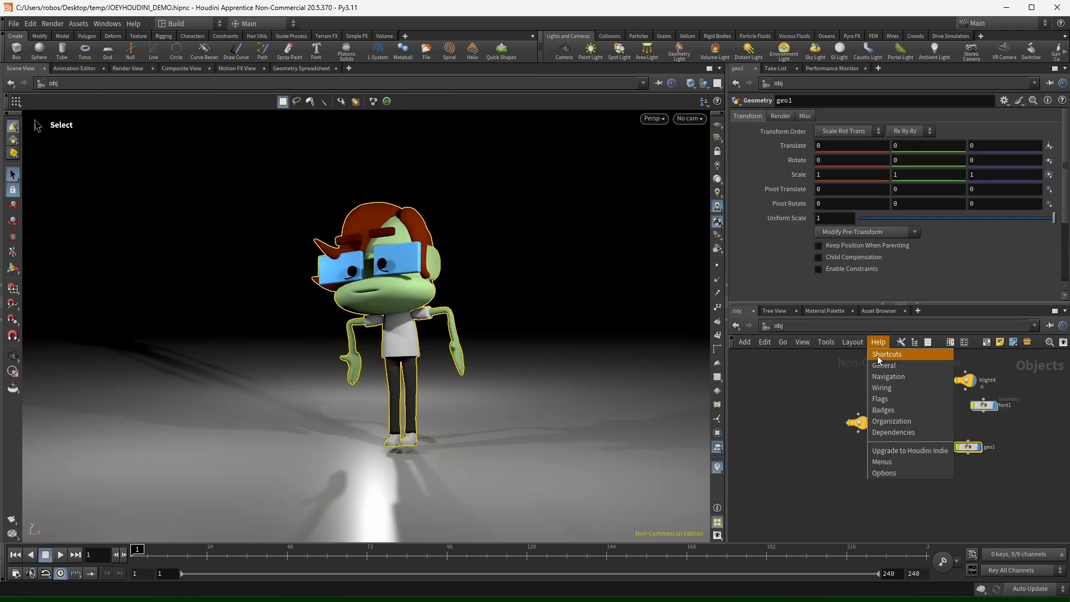
click(801, 407)
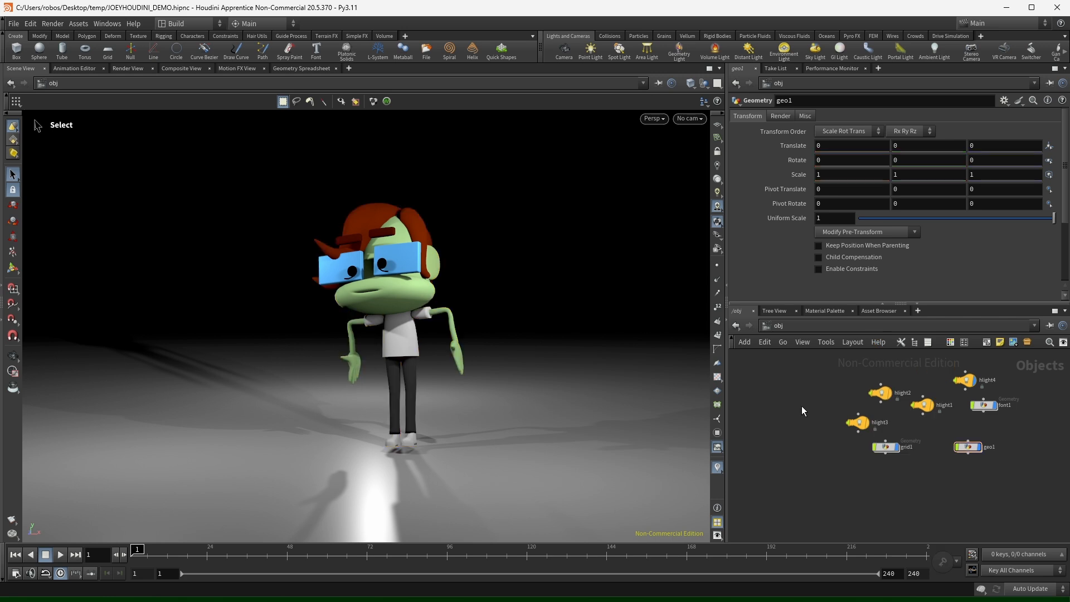
Save the character demo scene and start a new empty scene.
key(ctrl+s)
click(17, 25)
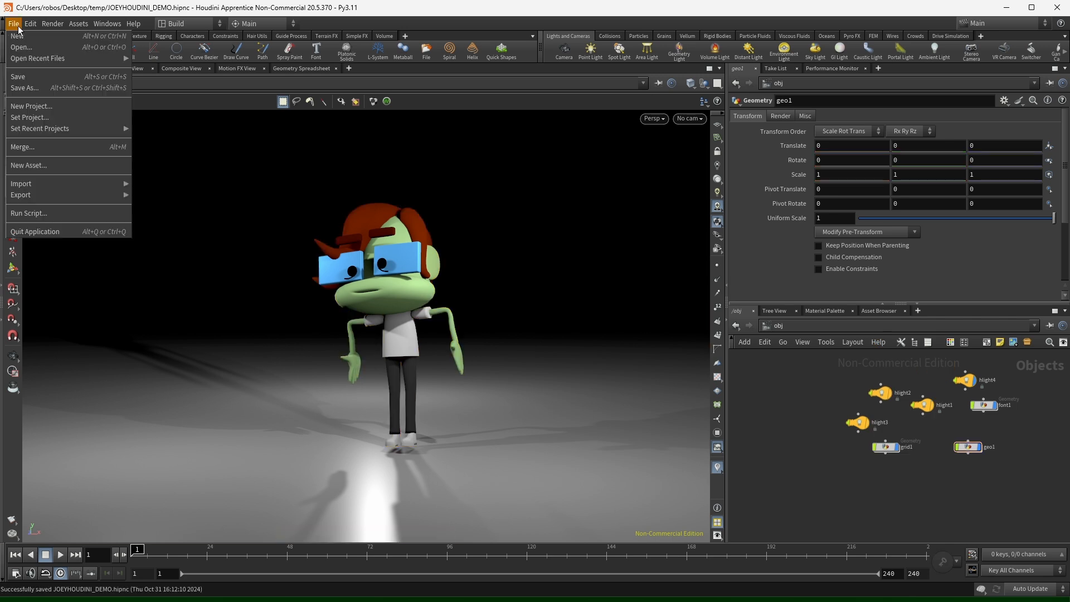
click(21, 37)
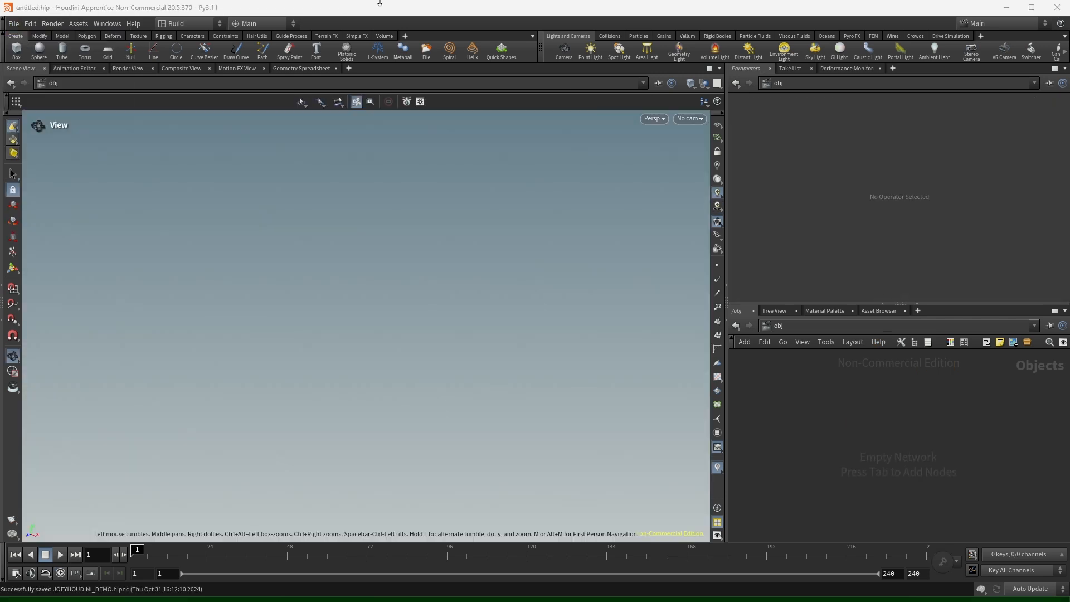
Save the new scene as JOEYHOUDINI_DEMO_part2 in the Desktop/temp folder.
click(14, 24)
click(49, 88)
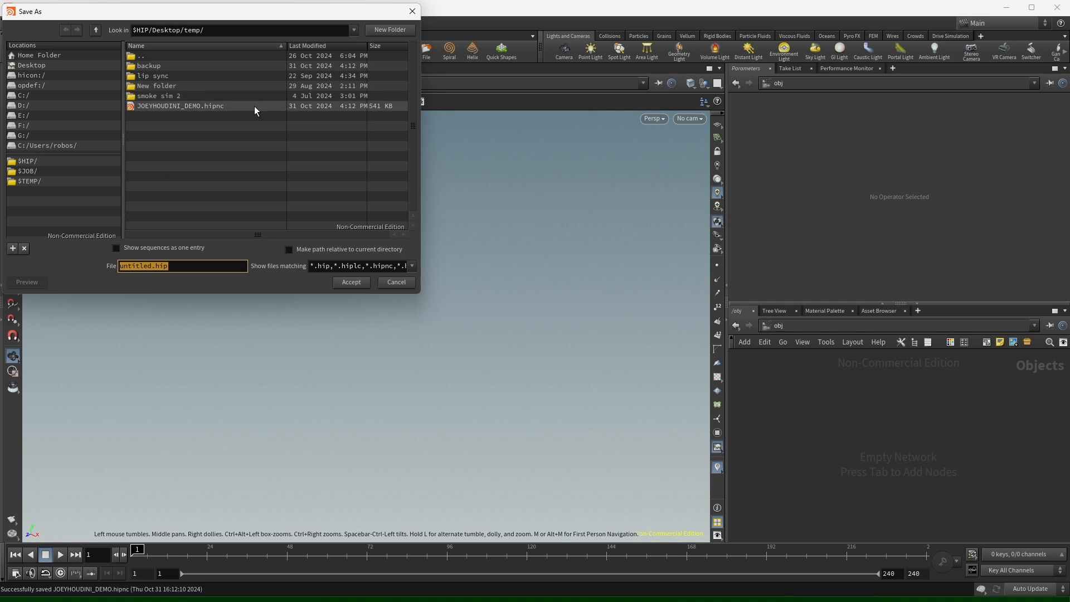
click(152, 266)
click(205, 106)
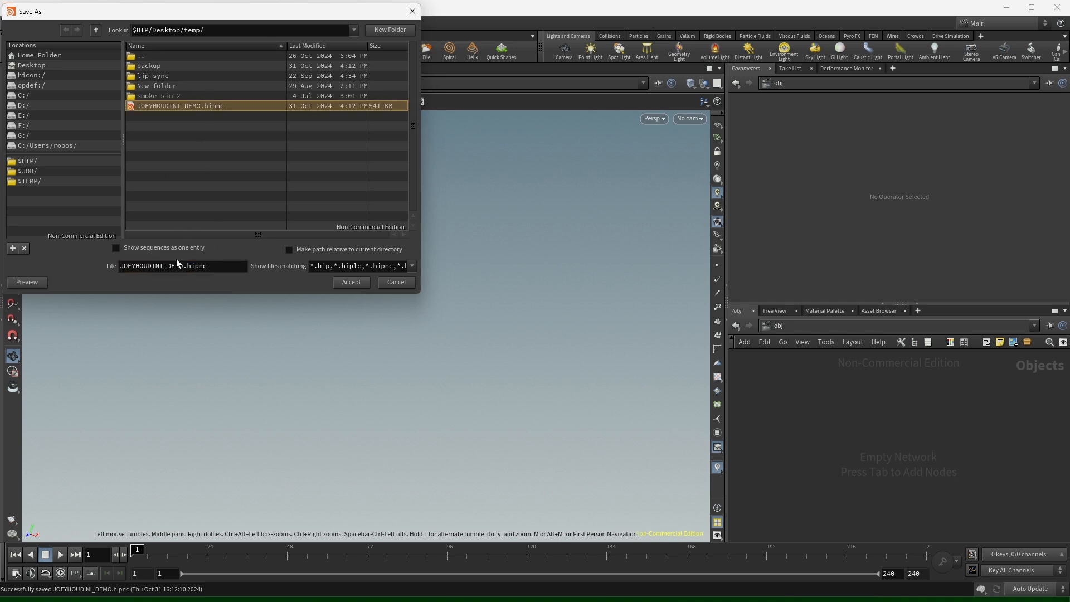
click(183, 266)
text(_part2)
key(Return)
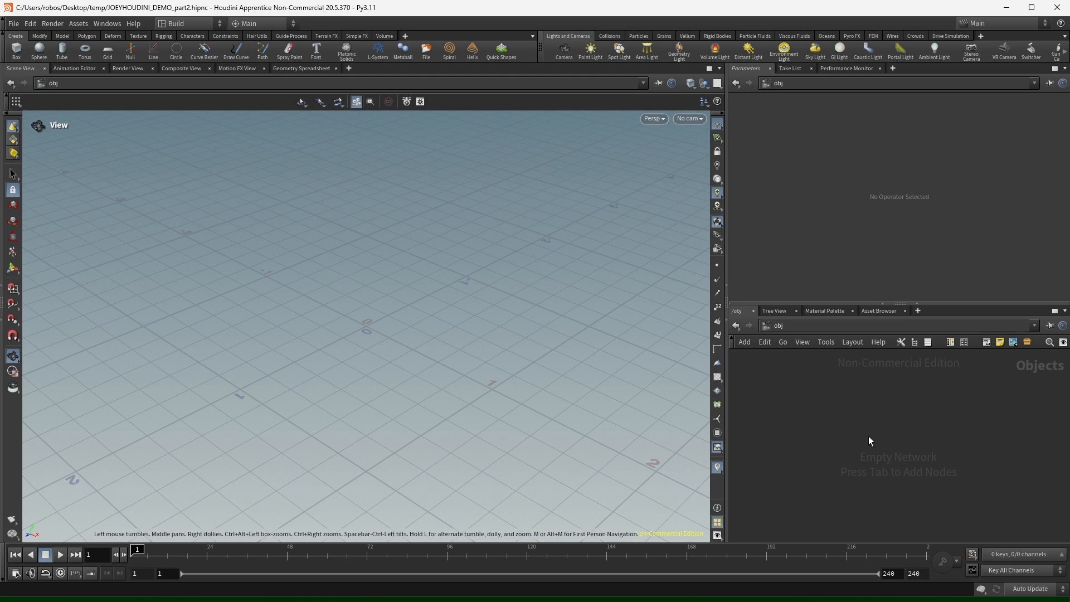
Examine the empty grid in the 3D view from several angles and distances, and the empty object network.
drag(285, 402, 423, 334)
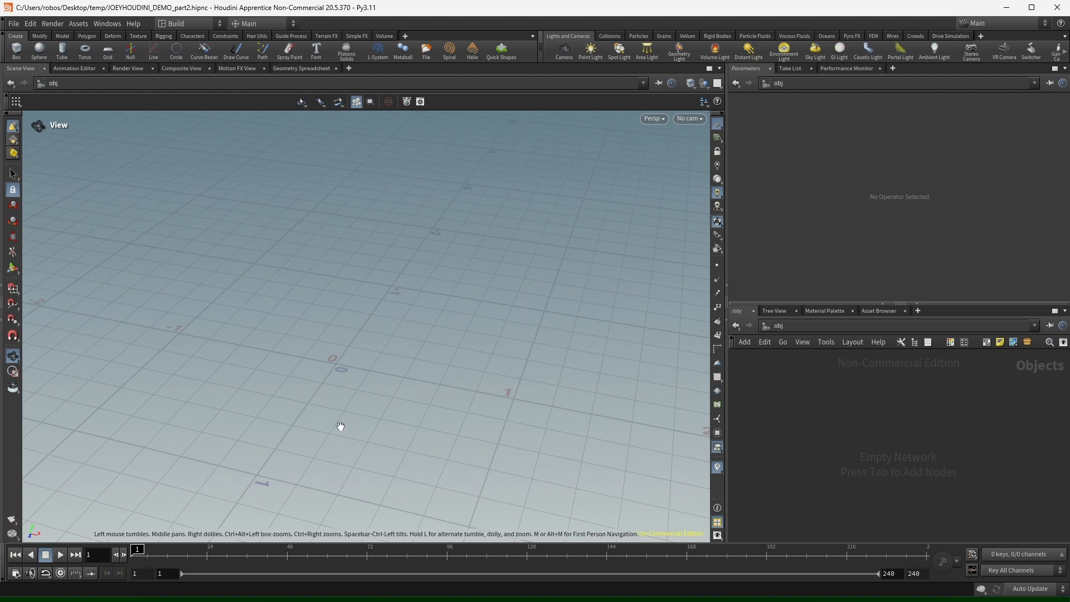
drag(377, 341, 373, 321)
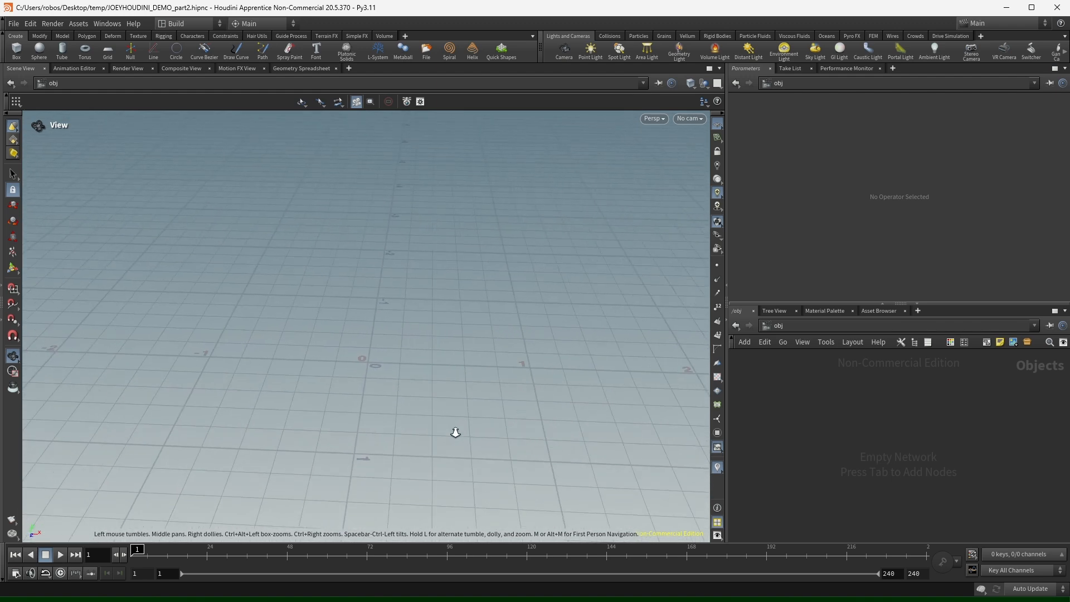
mouse_move(432, 311)
mouse_down()
mouse_move(323, 354)
mouse_move(427, 325)
mouse_up()
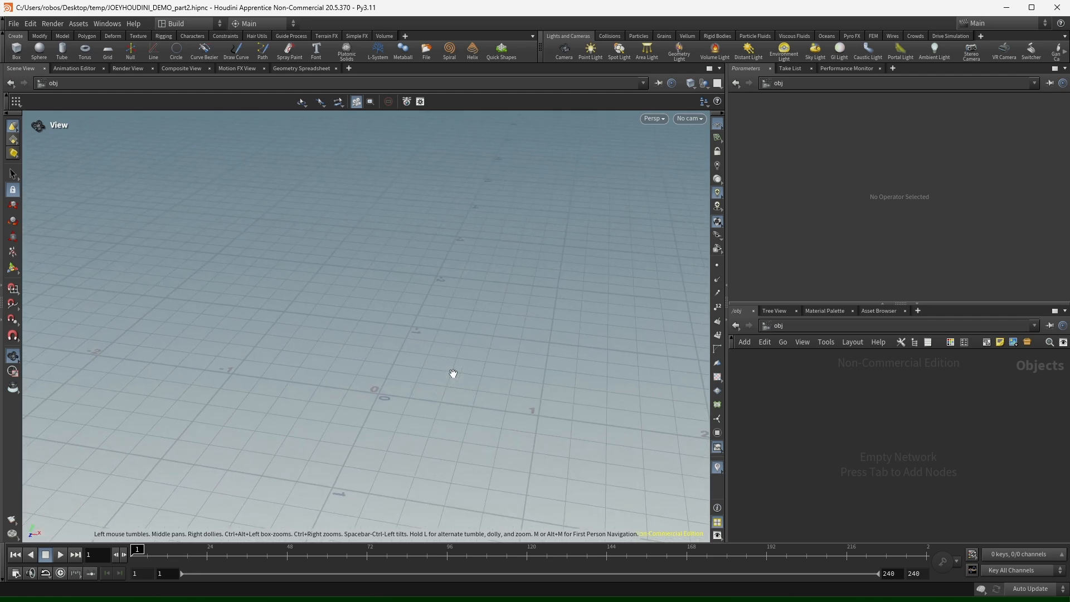
drag(453, 374, 434, 323)
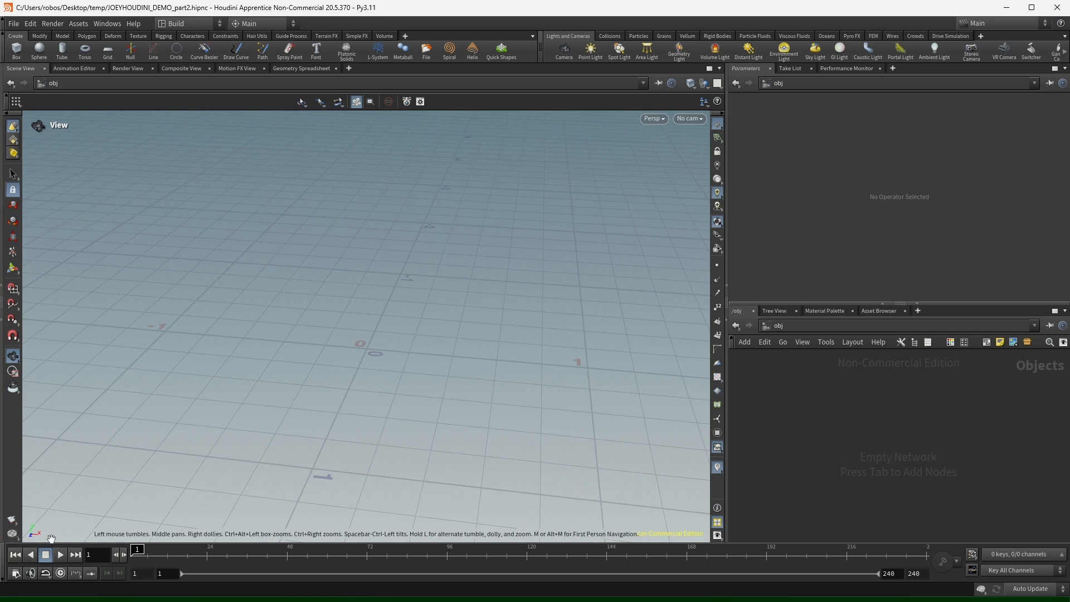
drag(435, 300, 555, 313)
drag(530, 266, 412, 324)
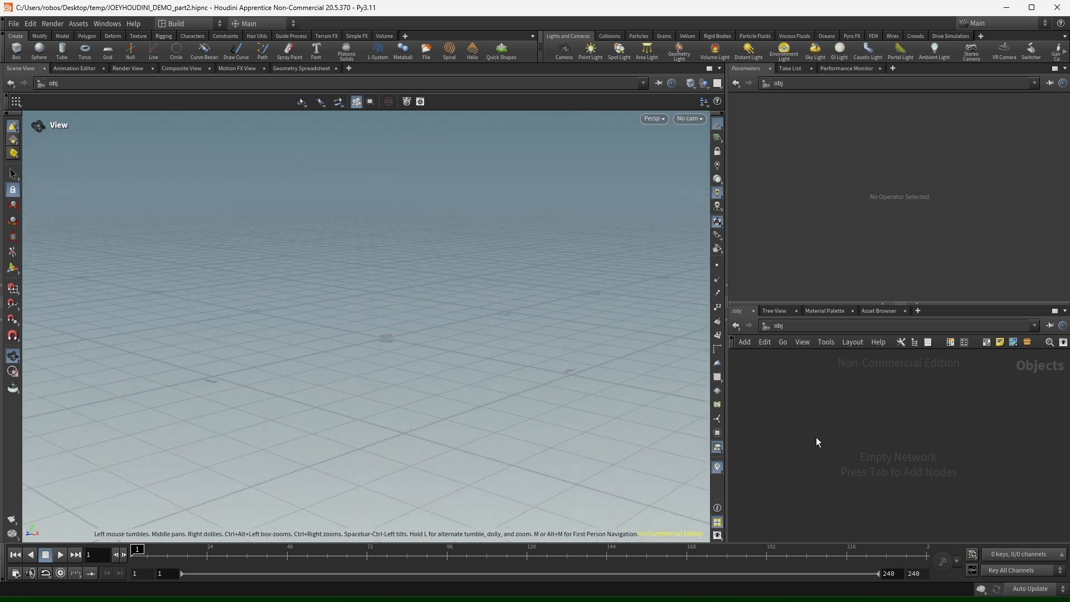
drag(814, 392, 983, 472)
drag(766, 367, 1053, 508)
Add a Sphere (Polygons) object to the empty object network and leave it deselected.
key(Tab)
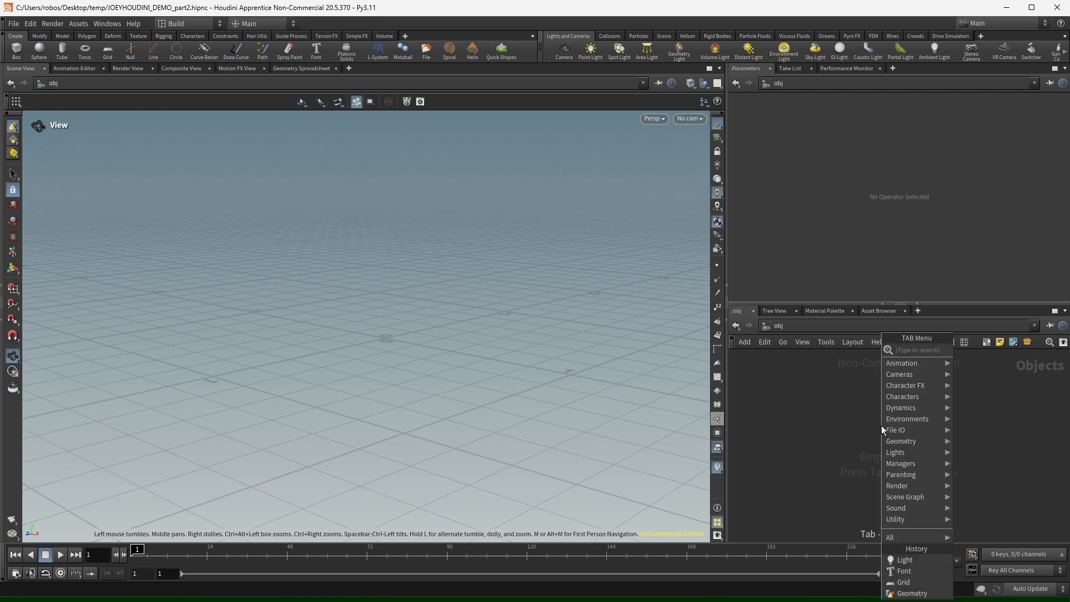
text(sphere)
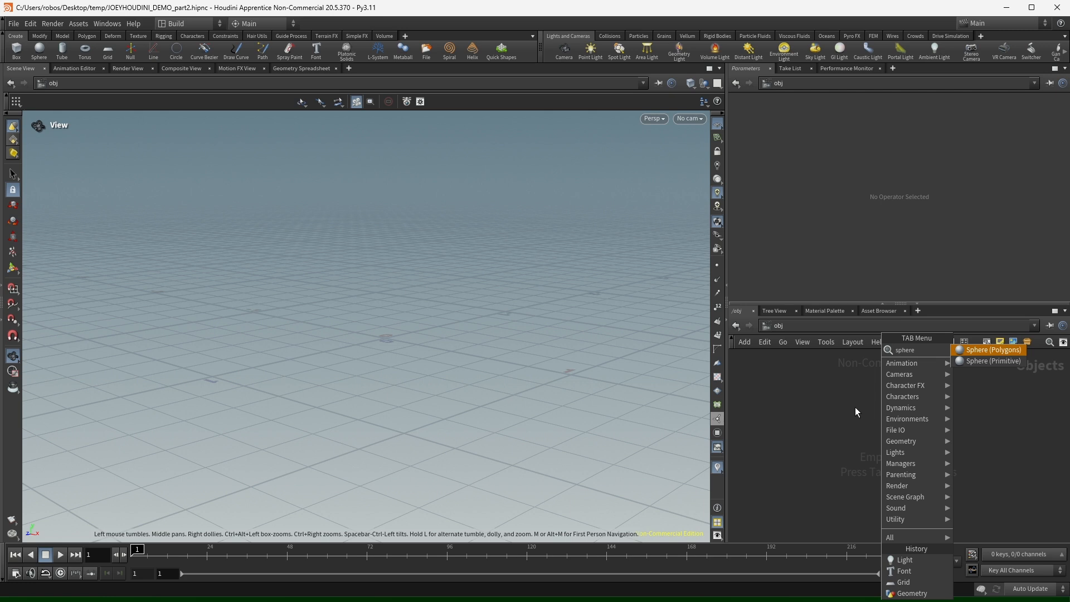
click(998, 352)
click(873, 374)
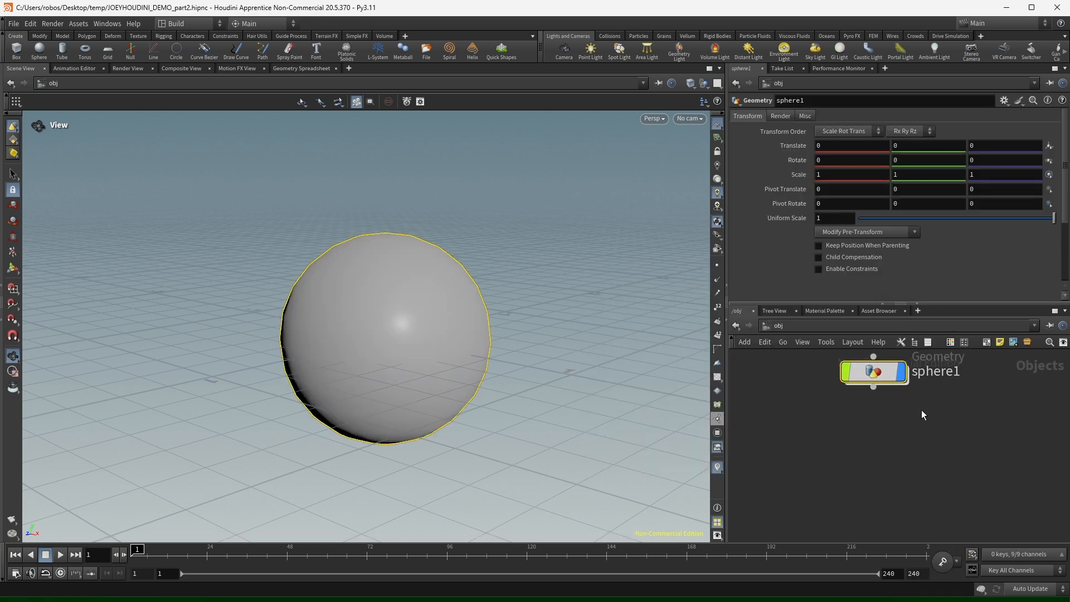
click(915, 419)
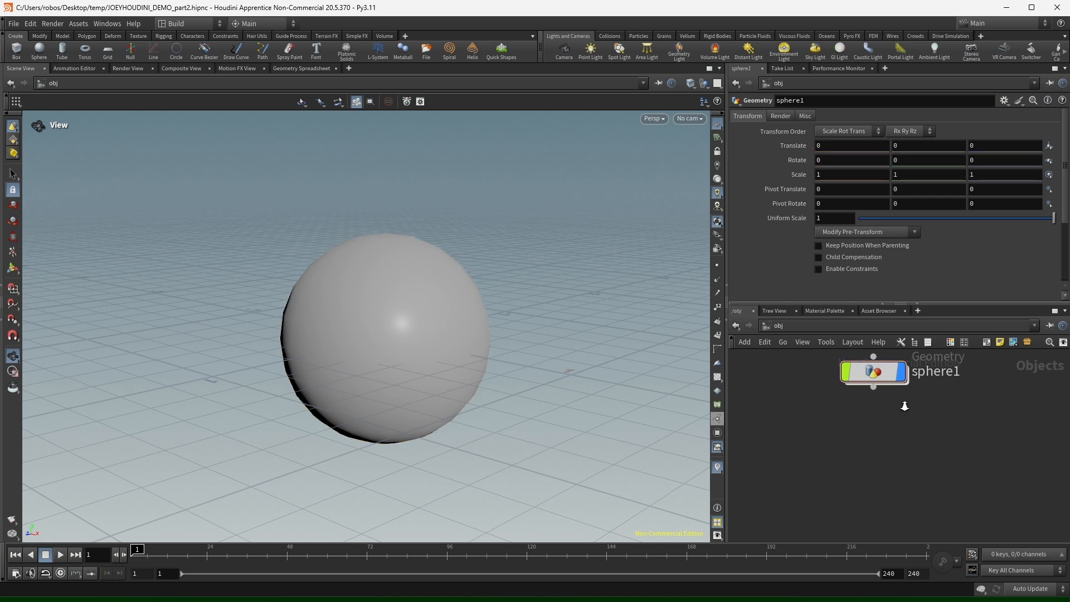
middle_drag(914, 418, 930, 453)
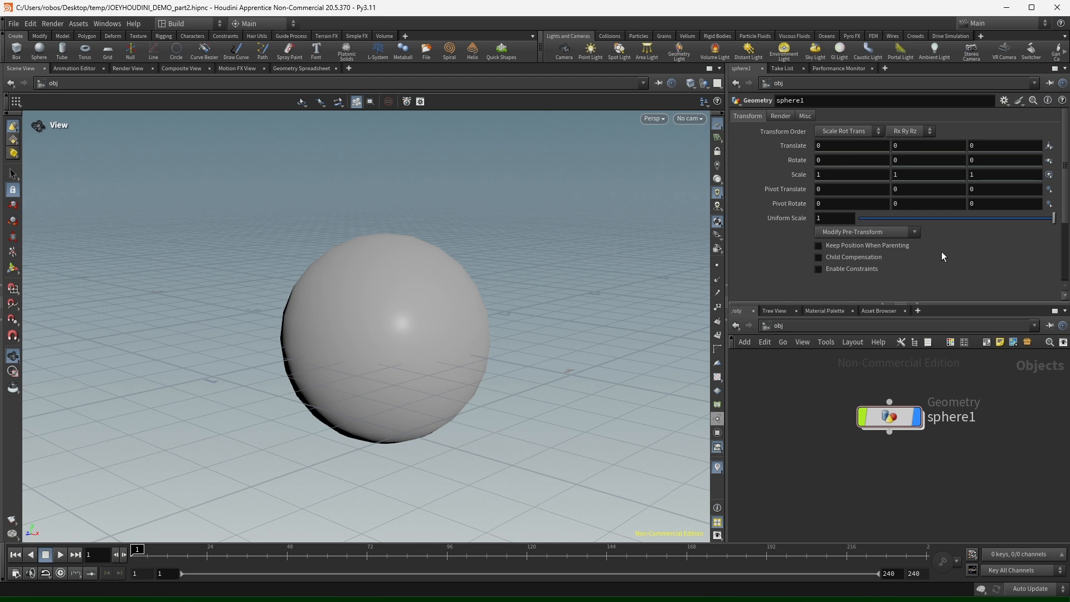
scroll(985, 410, down, 2)
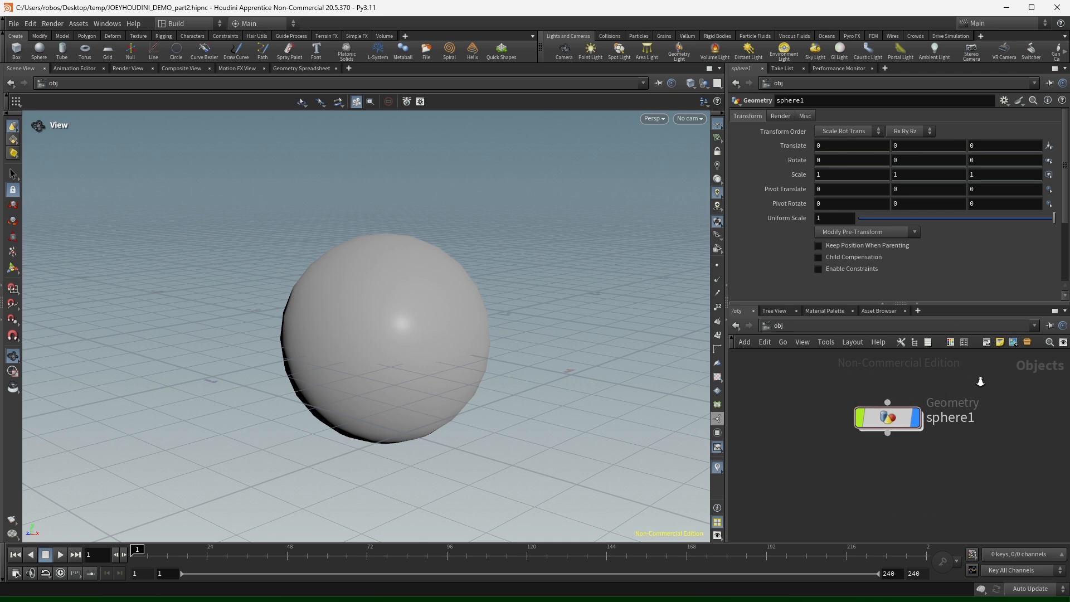
scroll(985, 410, up, 1)
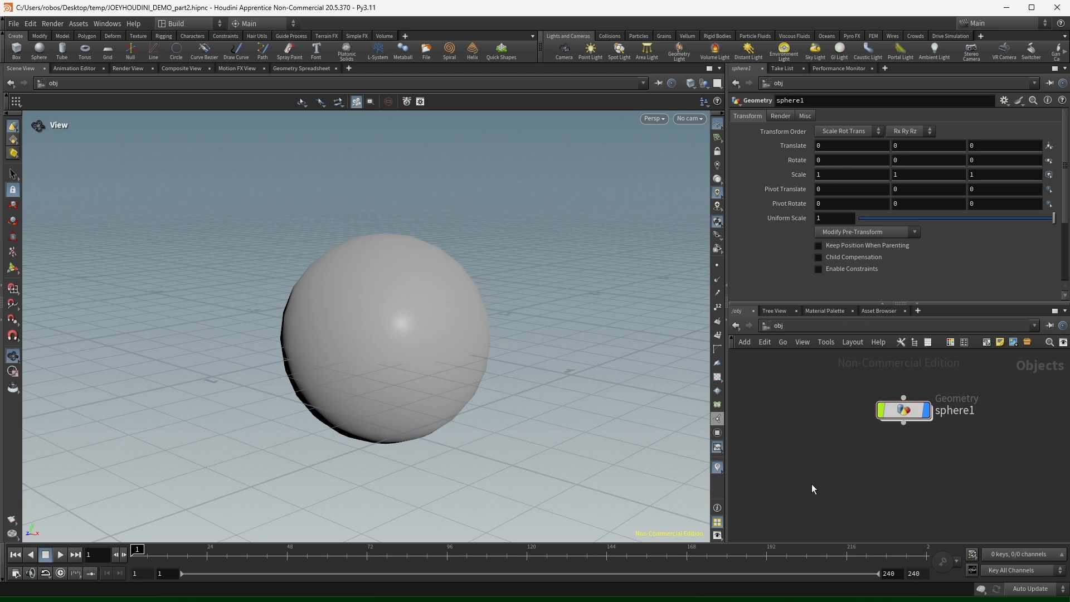
mouse_move(892, 413)
middle_drag(1004, 441, 972, 477)
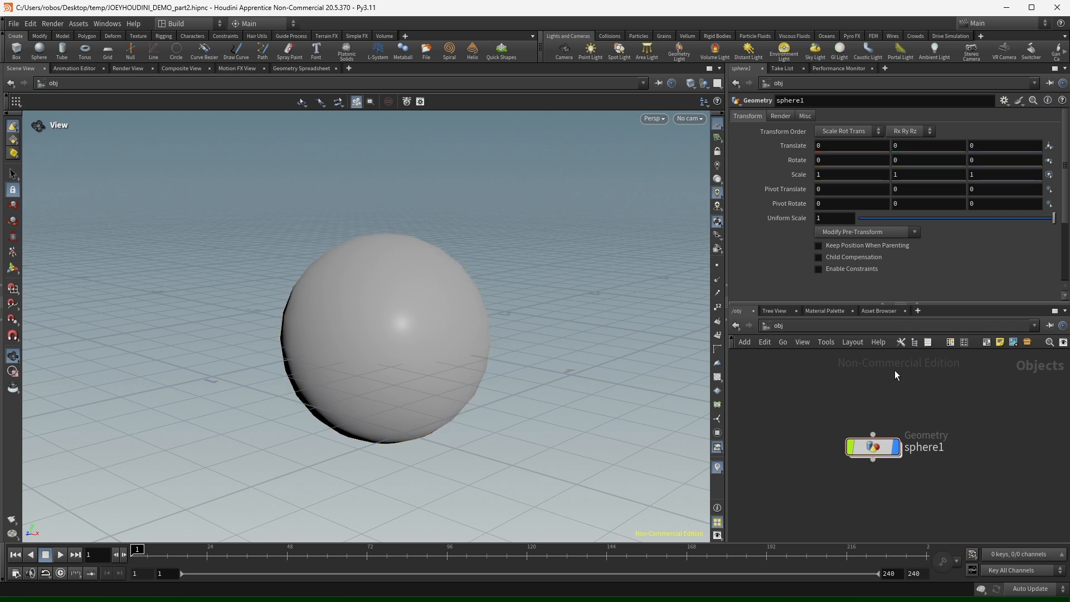
middle_drag(948, 416, 937, 437)
scroll(981, 440, down, 2)
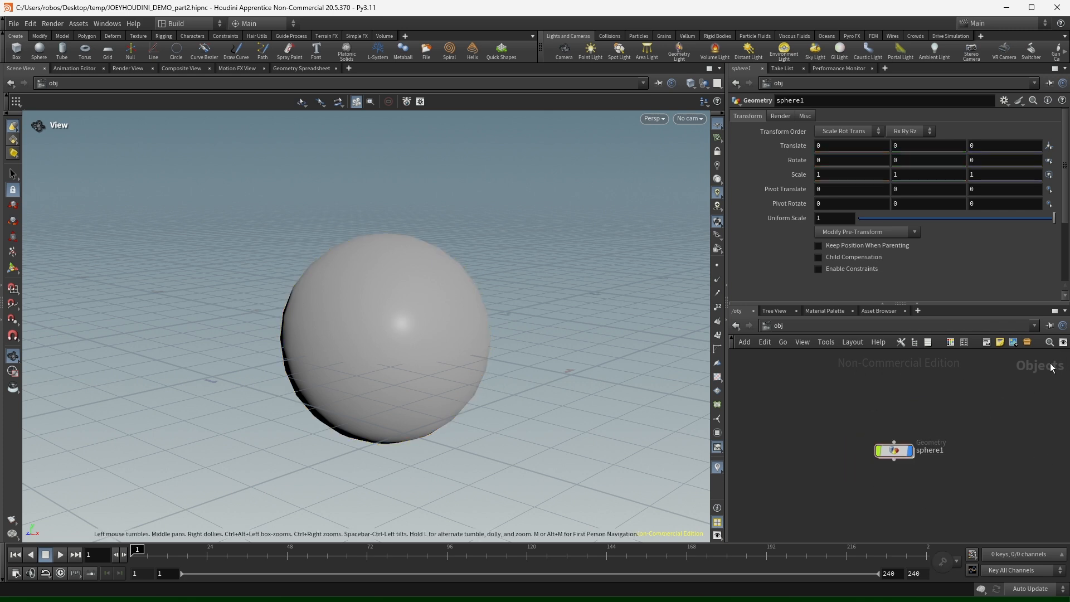
drag(1026, 366, 1058, 356)
middle_drag(914, 477, 953, 400)
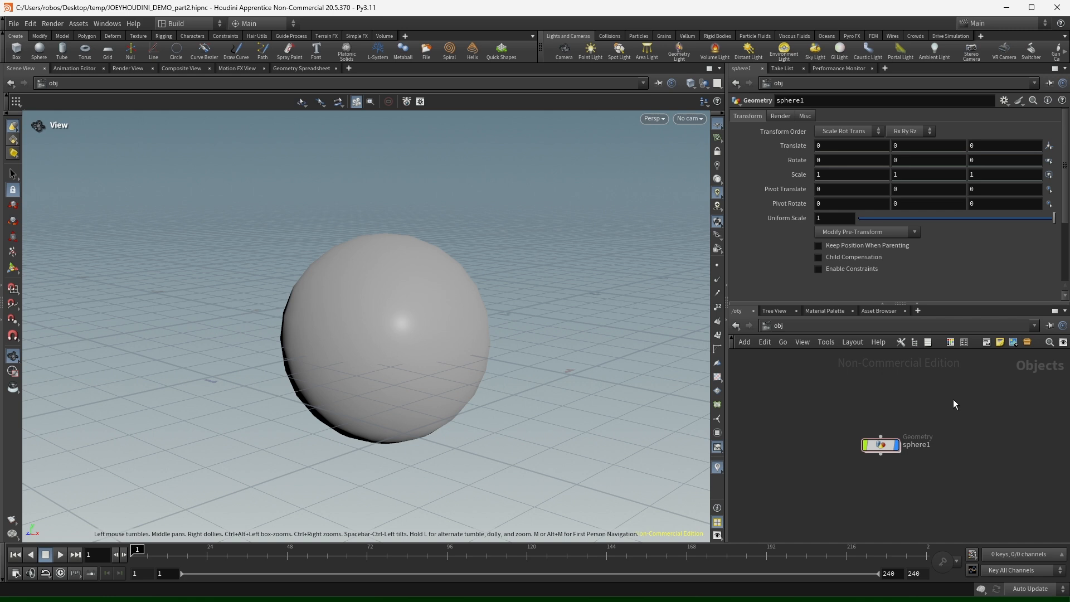
Add a Rubber Toy test geometry object beside the sphere and move it to -1.4 along X.
key(Tab)
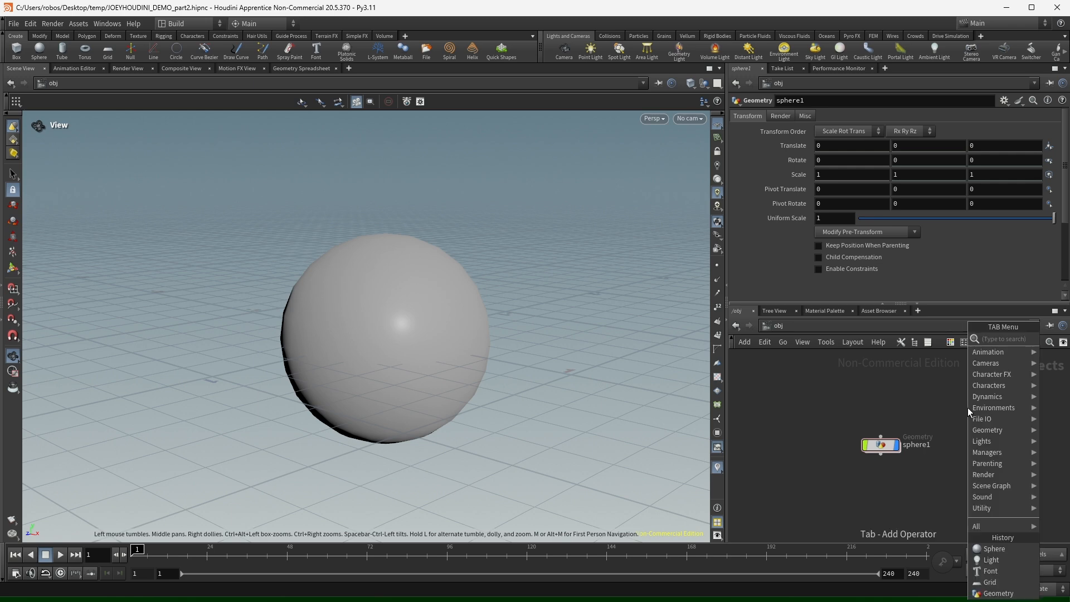
text(rub)
key(Return)
click(968, 408)
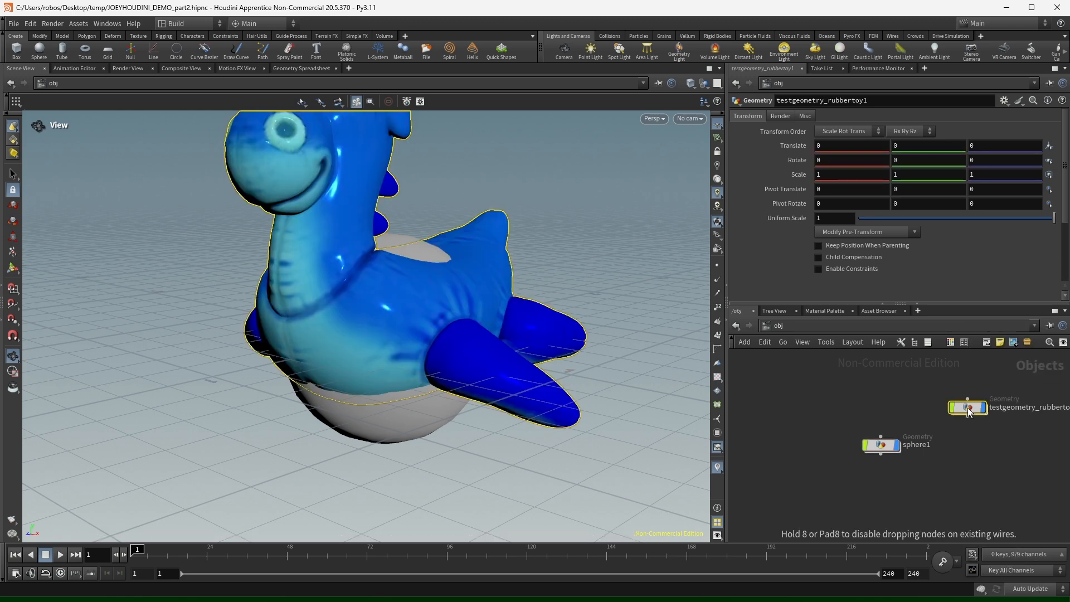
middle_drag(853, 146, 769, 146)
Add a Pig Head test geometry object and move it down along Y, below the sphere.
key(Tab)
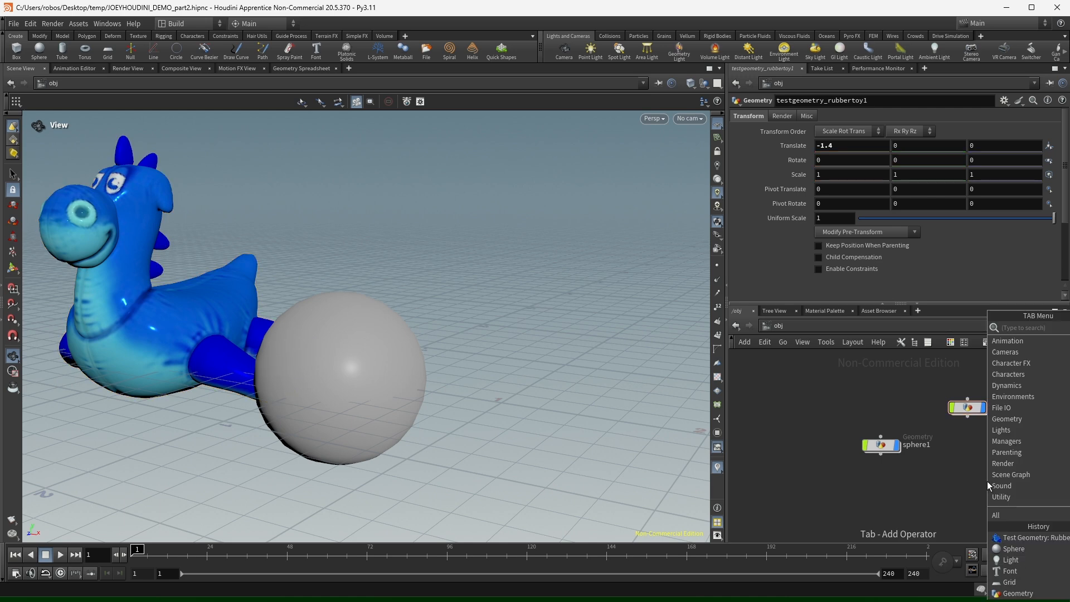
text(r)
key(BackSpace)
text(pig)
key(Return)
key(Return)
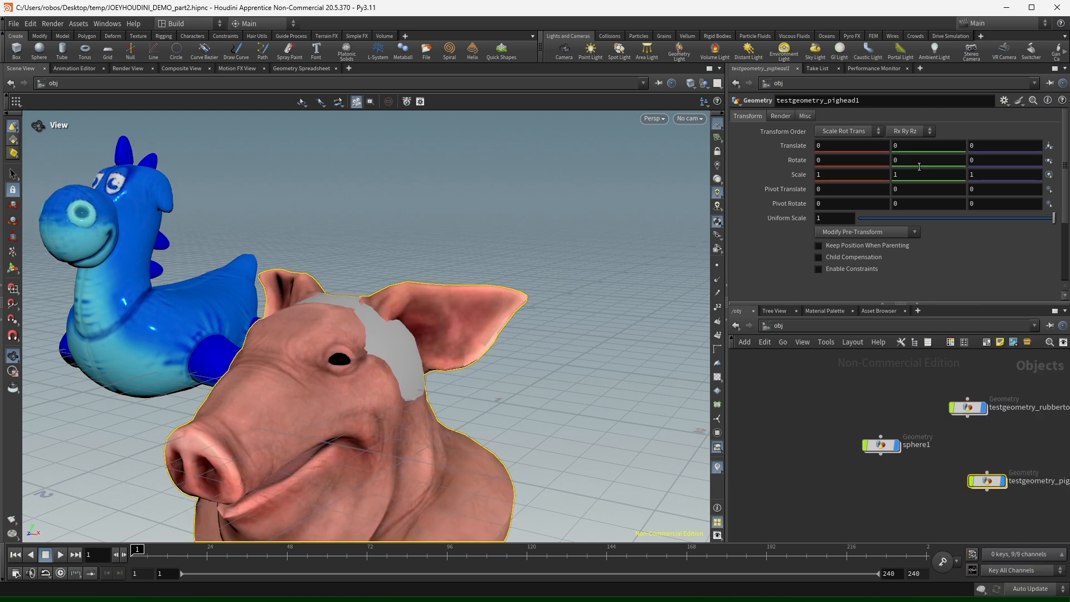
middle_drag(911, 146, 868, 147)
Add a Crag test geometry object and scrub the timeline to frame 240 to play through its animation.
scroll(423, 318, down, 4)
drag(418, 321, 385, 364)
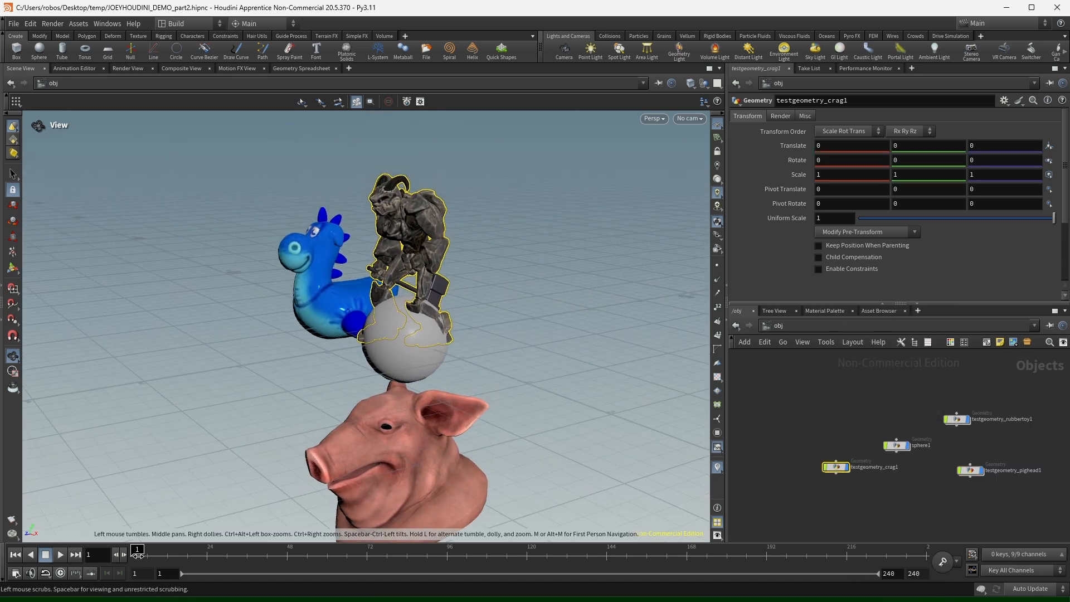
drag(137, 555, 929, 577)
scroll(456, 290, down, 4)
middle_drag(298, 314, 375, 355)
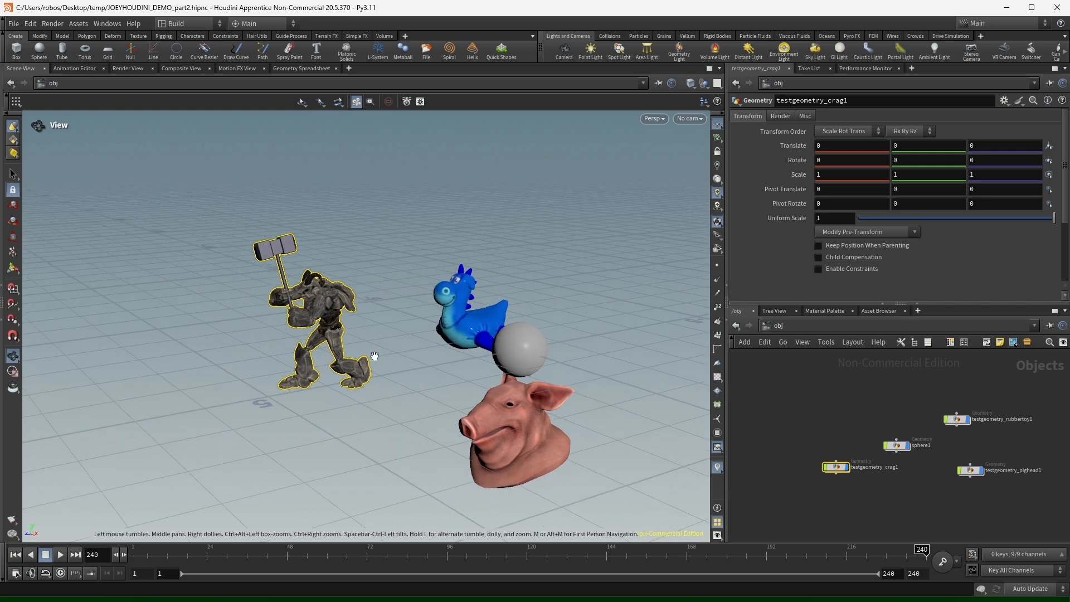
mouse_move(375, 356)
mouse_down()
mouse_move(485, 335)
mouse_move(370, 348)
mouse_up()
middle_drag(539, 344, 438, 333)
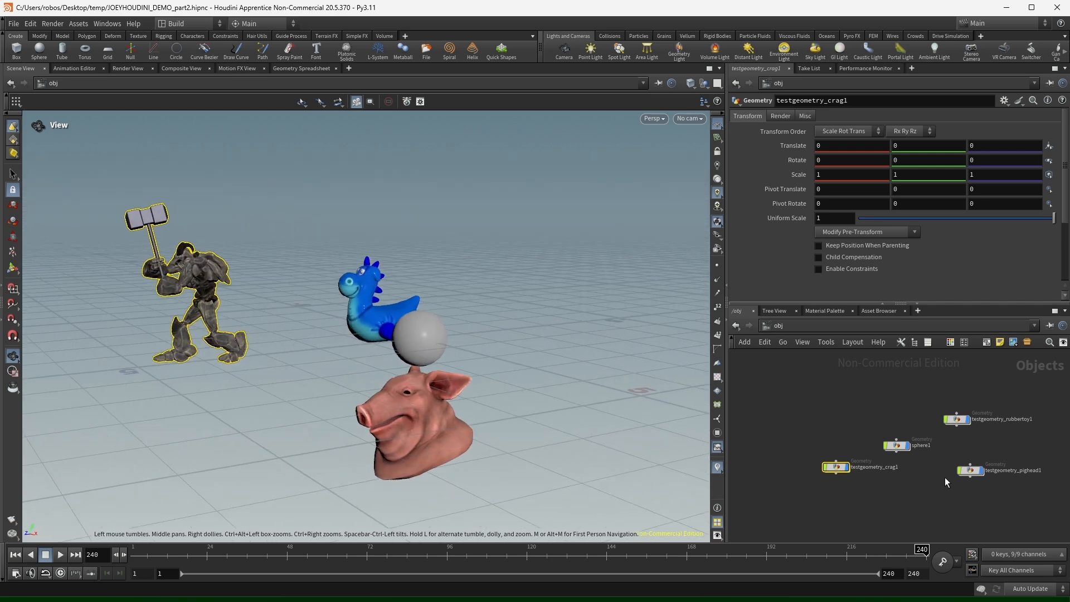
Look inside the sphere object and the Crag object to view their geometry nodes, returning to the object level each time.
middle_drag(922, 412, 887, 478)
middle_drag(896, 441, 899, 369)
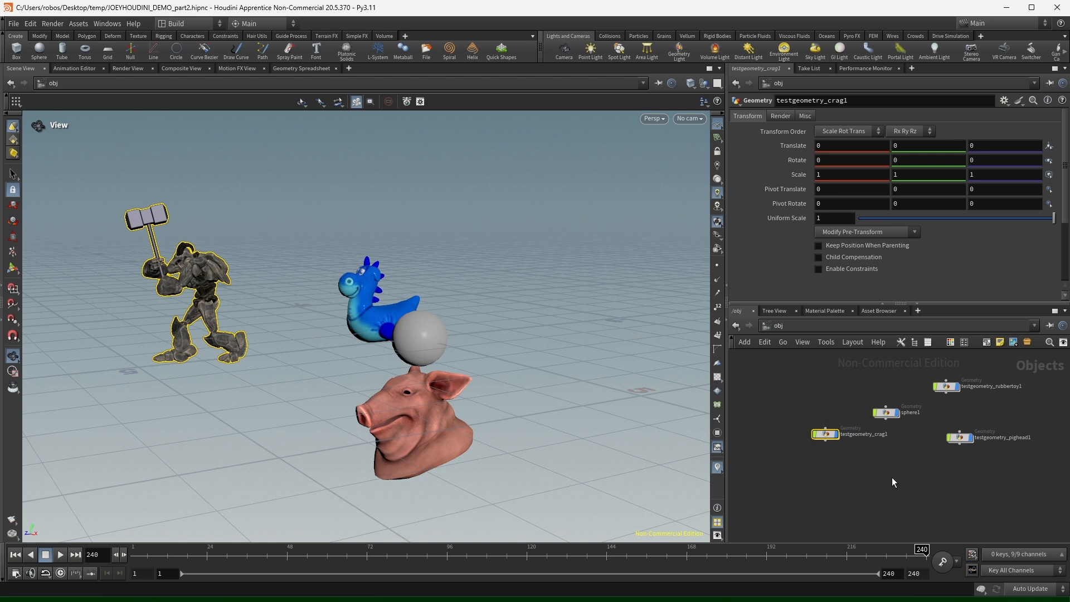
middle_drag(892, 478, 943, 482)
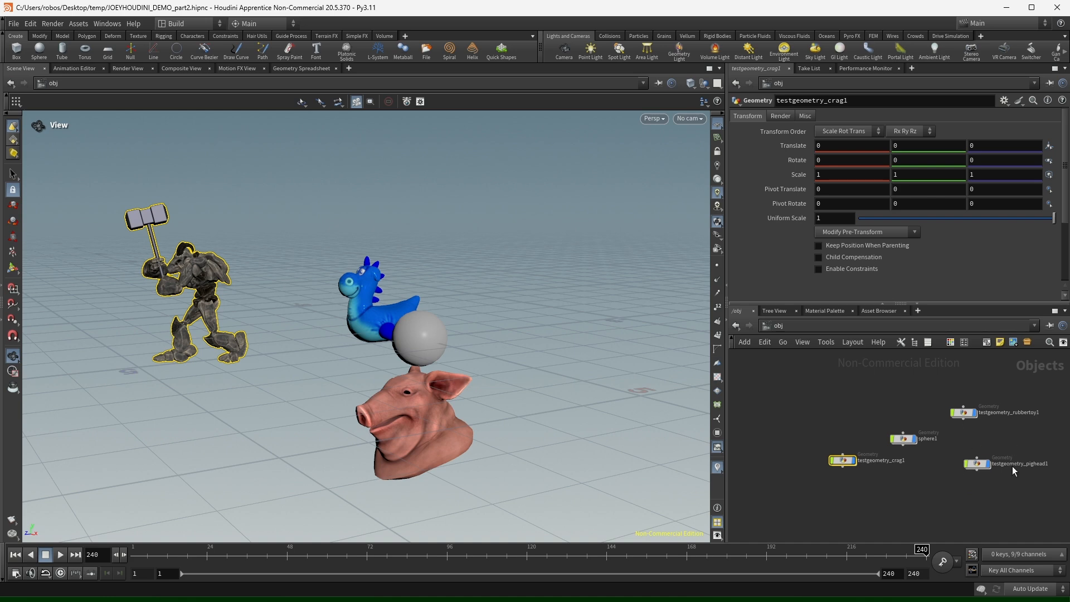
double_click(904, 439)
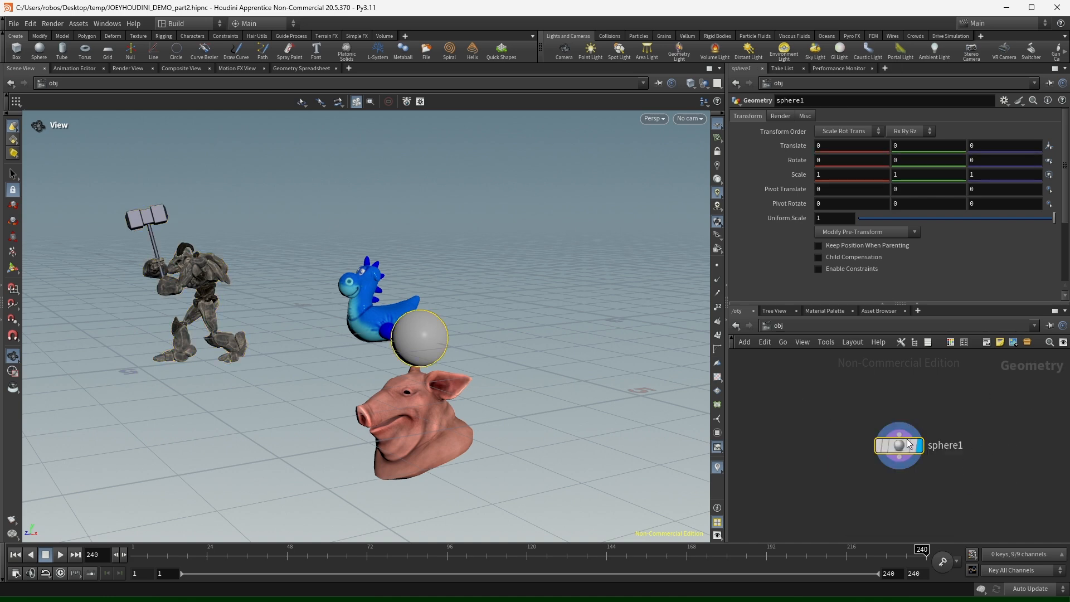
click(779, 326)
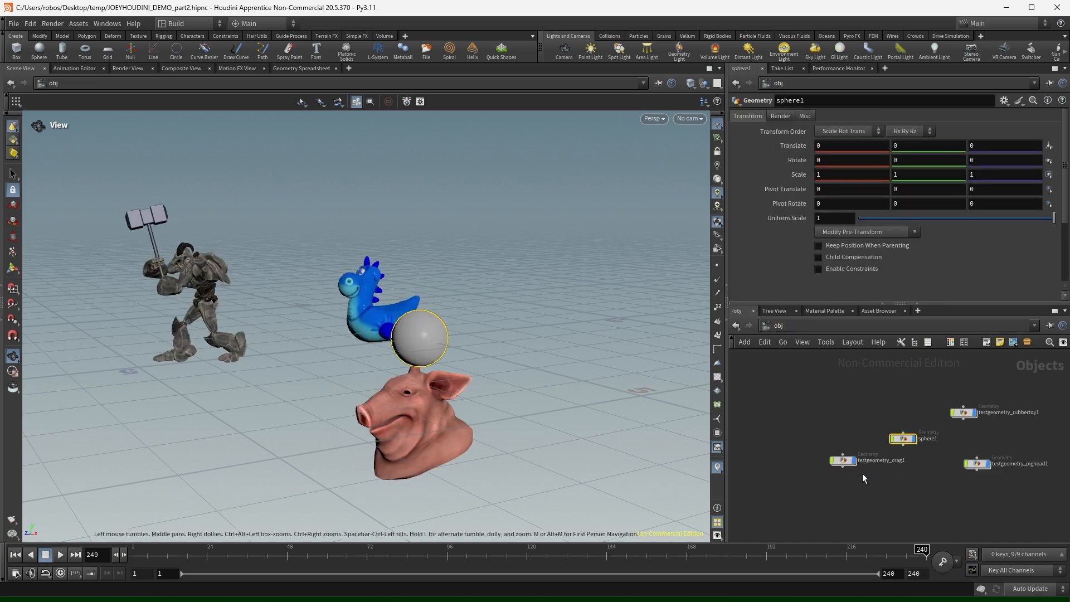
double_click(844, 460)
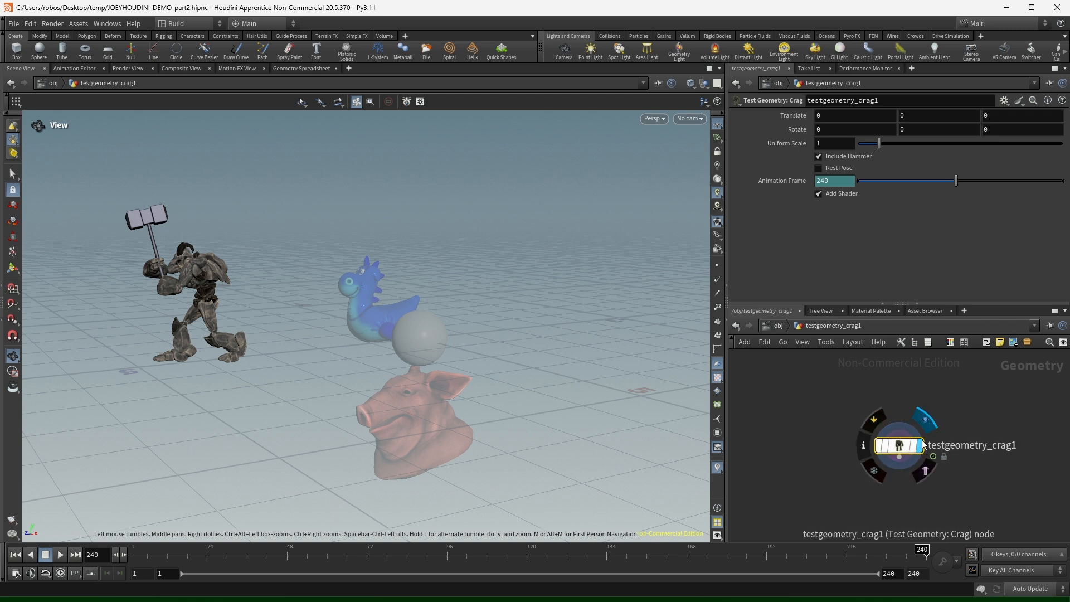
click(779, 325)
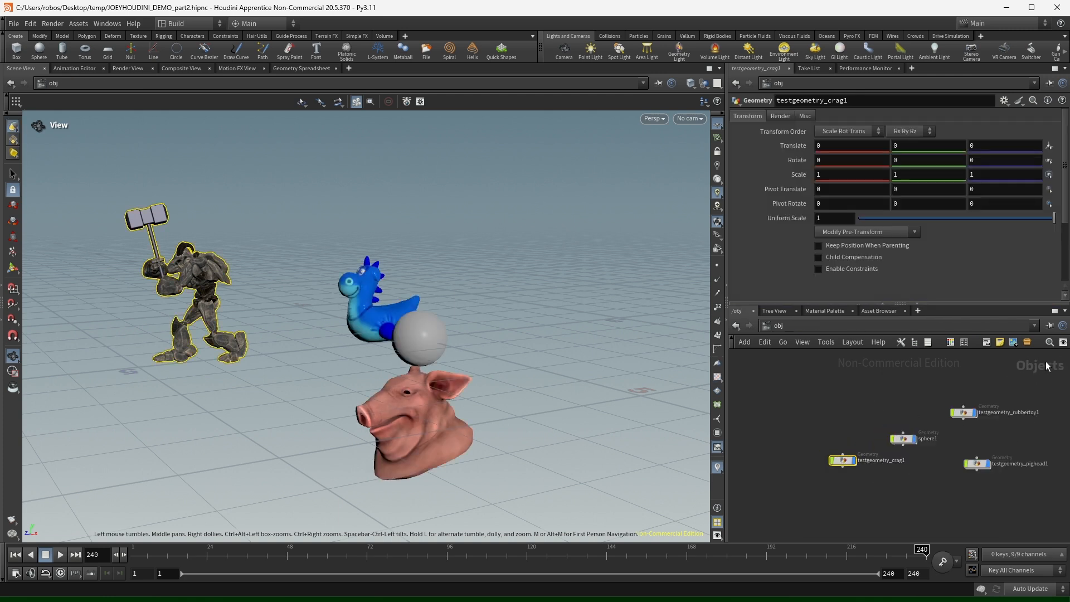
Reopen the Crag object's geometry network, return to the object level and check the list of other network types.
double_click(878, 455)
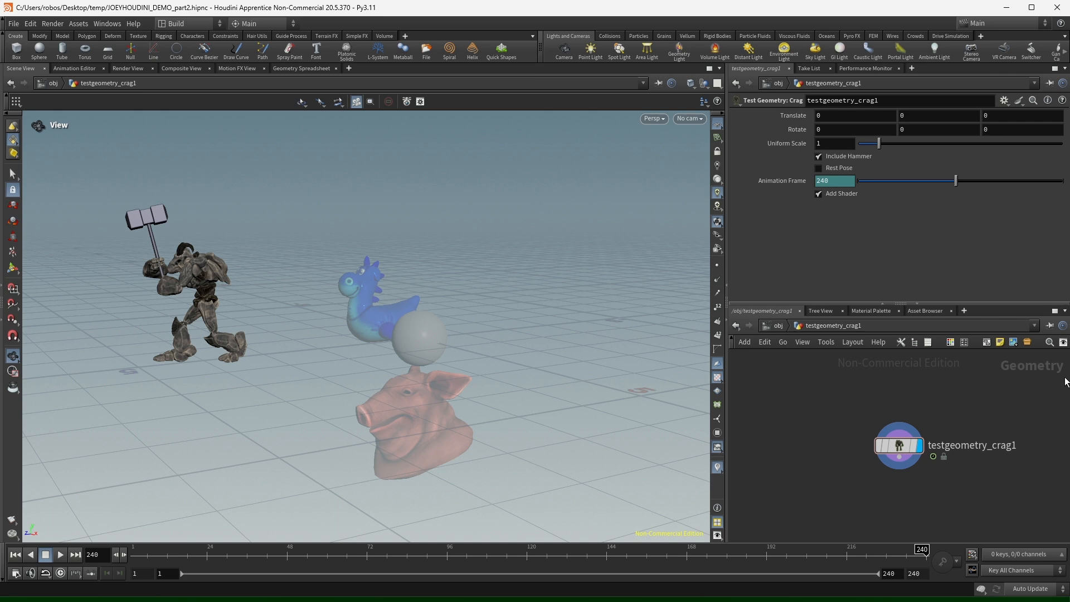
drag(1065, 379, 986, 357)
middle_drag(952, 433, 929, 416)
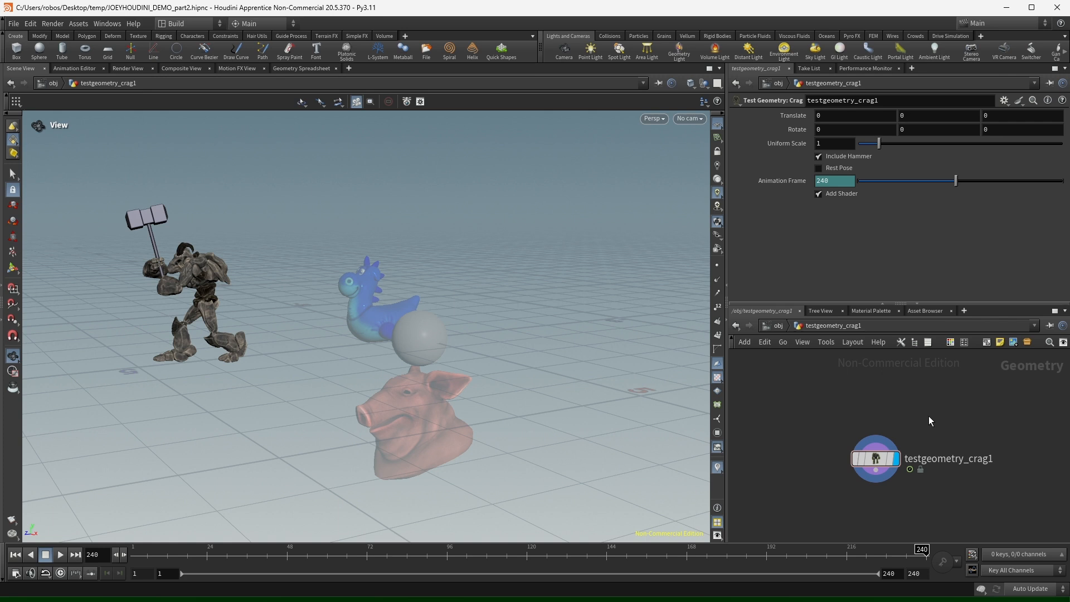
click(773, 326)
click(773, 325)
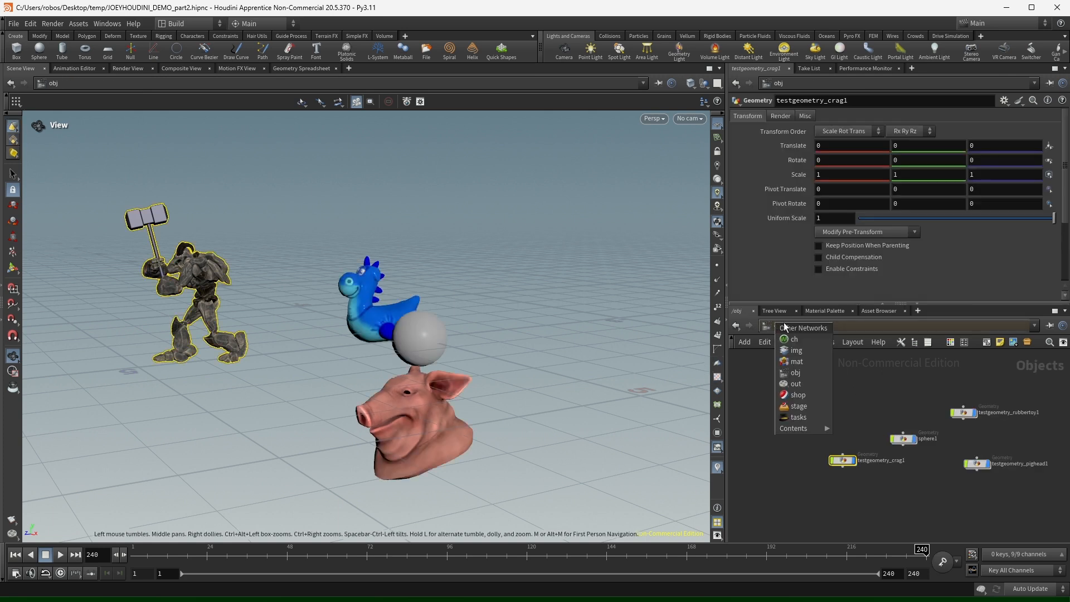
click(831, 373)
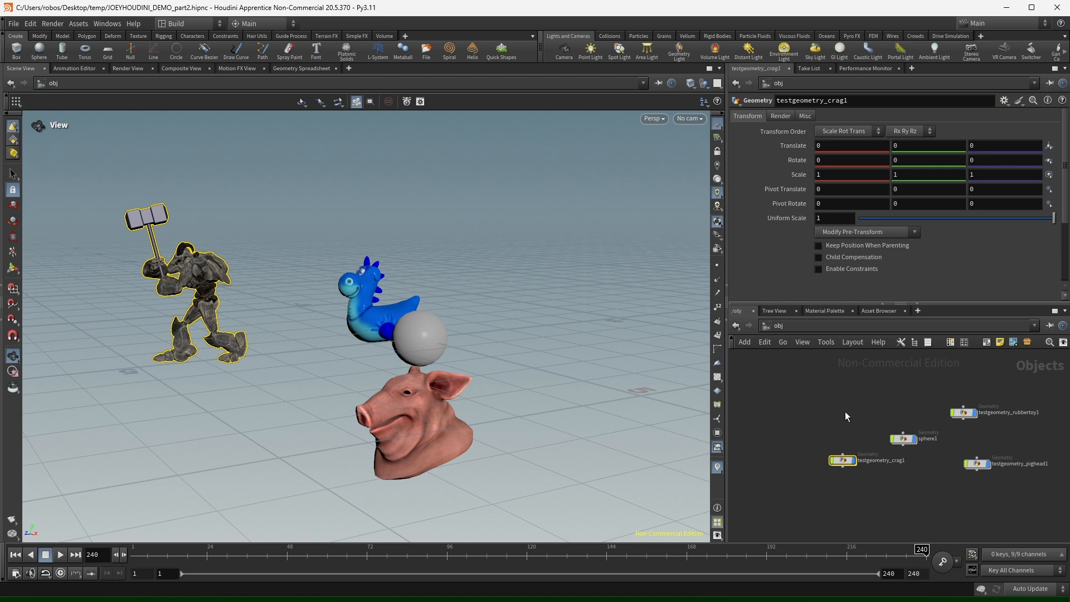
Go inside the sphere object, add a COP Network node below its Sphere node and enter it.
double_click(906, 440)
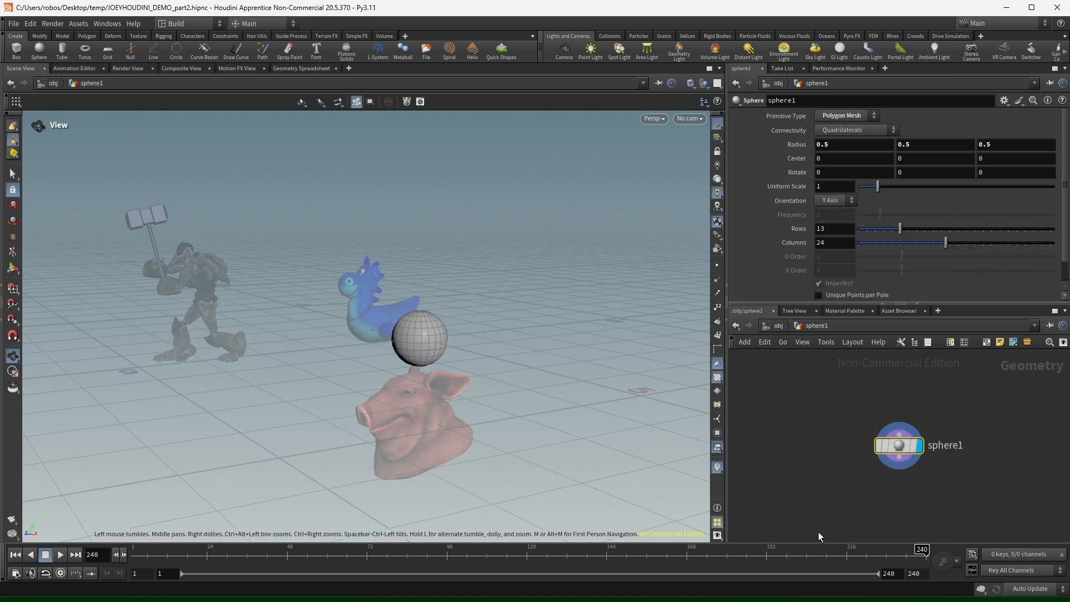
scroll(882, 409, down, 2)
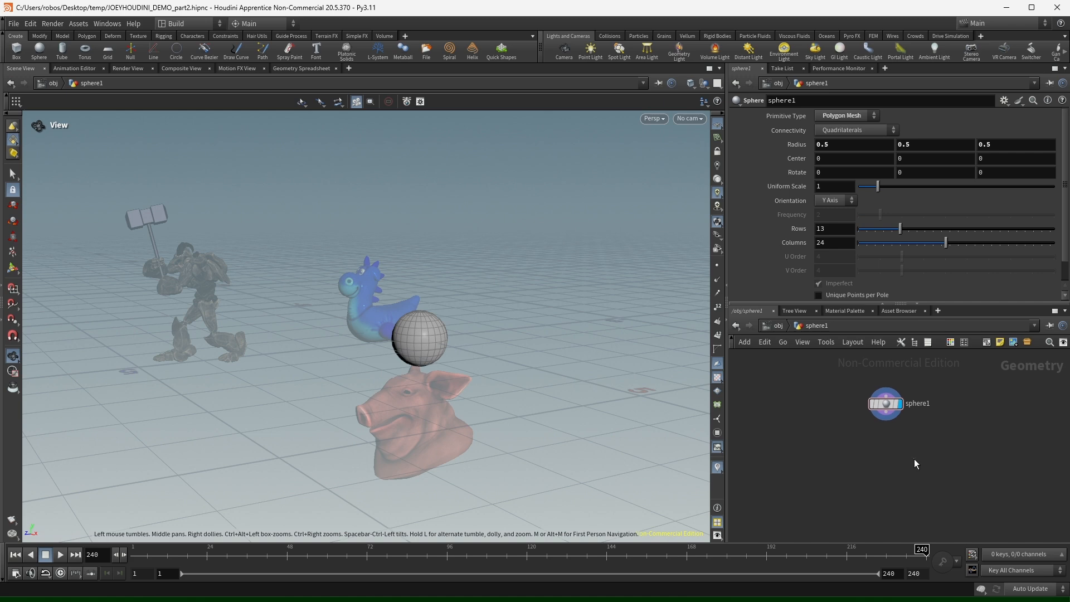
key(Tab)
text(copnet)
key(Return)
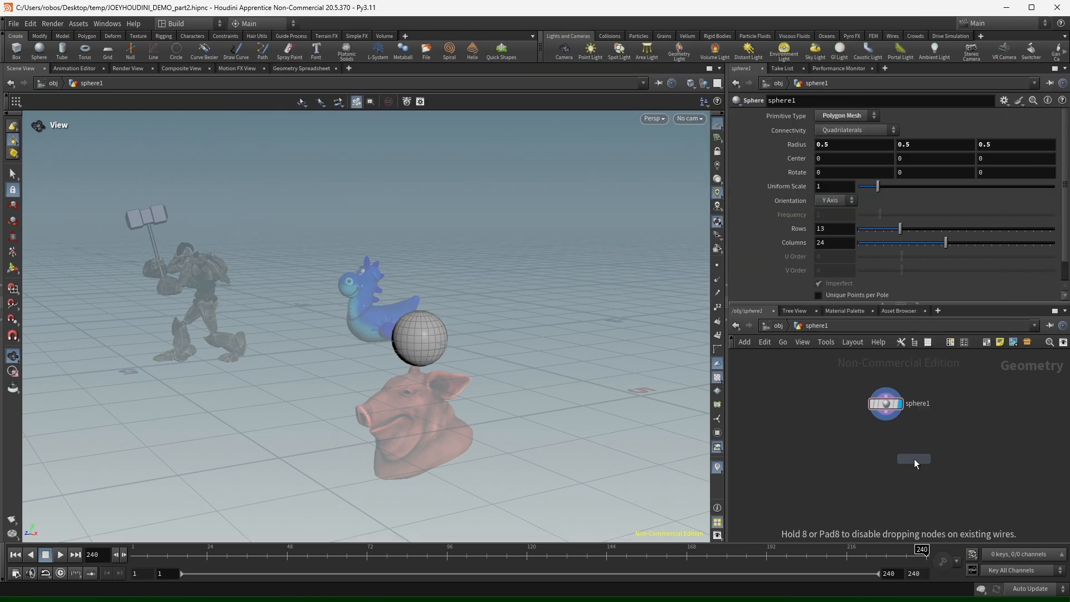
click(914, 459)
double_click(914, 459)
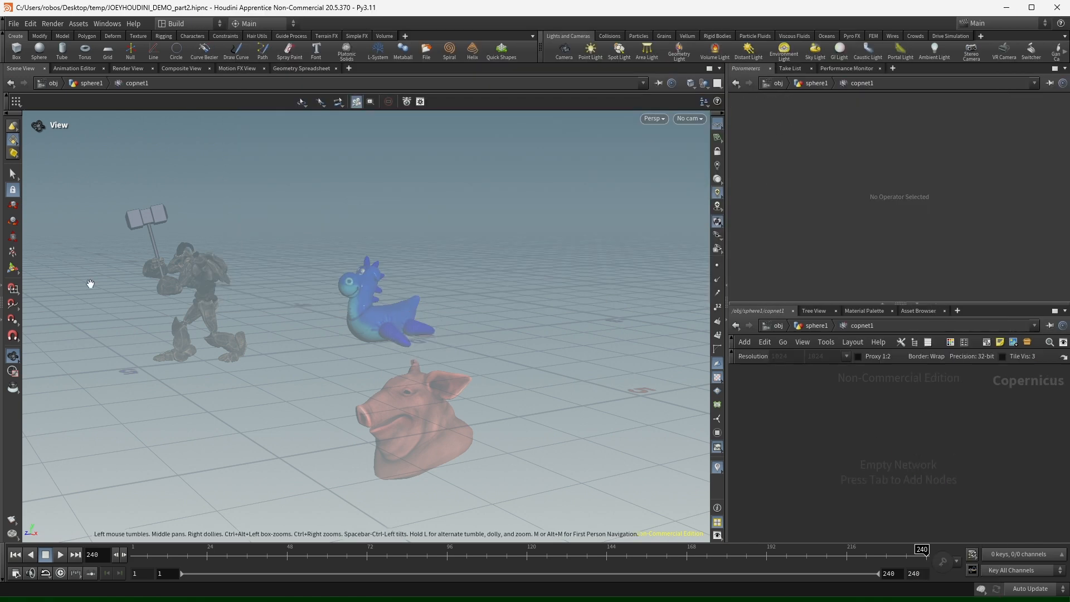
Add a File node with the default.pic image to the empty Copernicus network and frame the image in the 3D view.
key(Tab)
key(Escape)
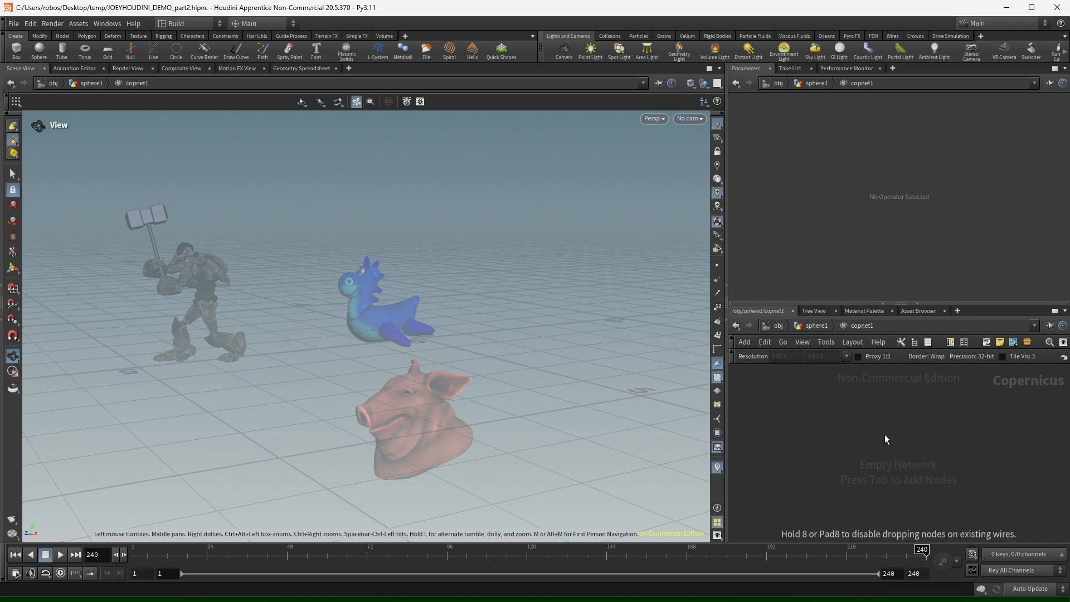
click(885, 457)
key(space+g)
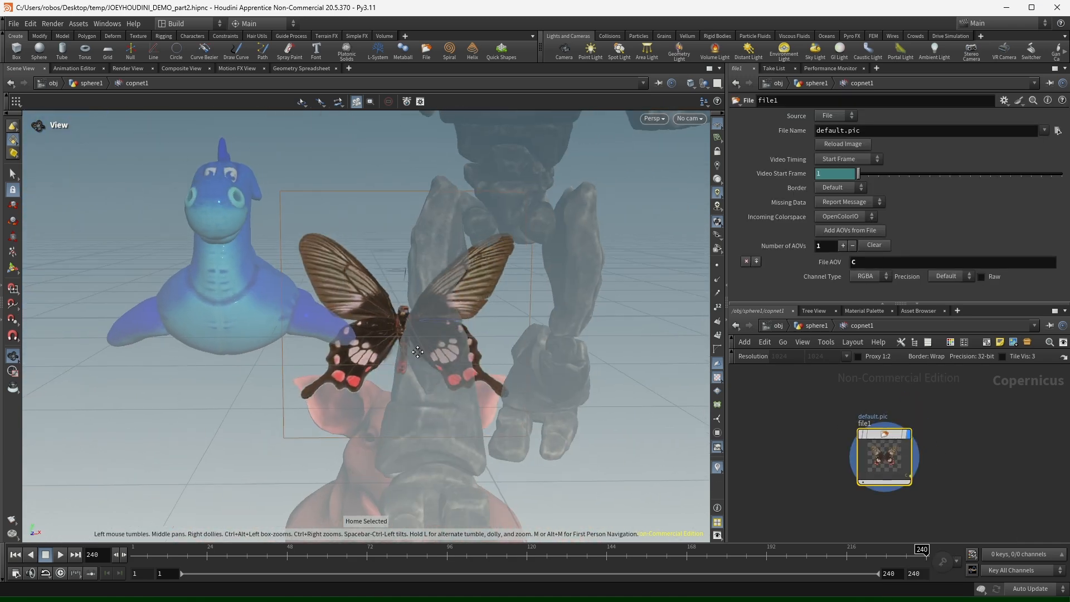
Add a Distort node and a Slope Direction node beside the File node.
key(Tab)
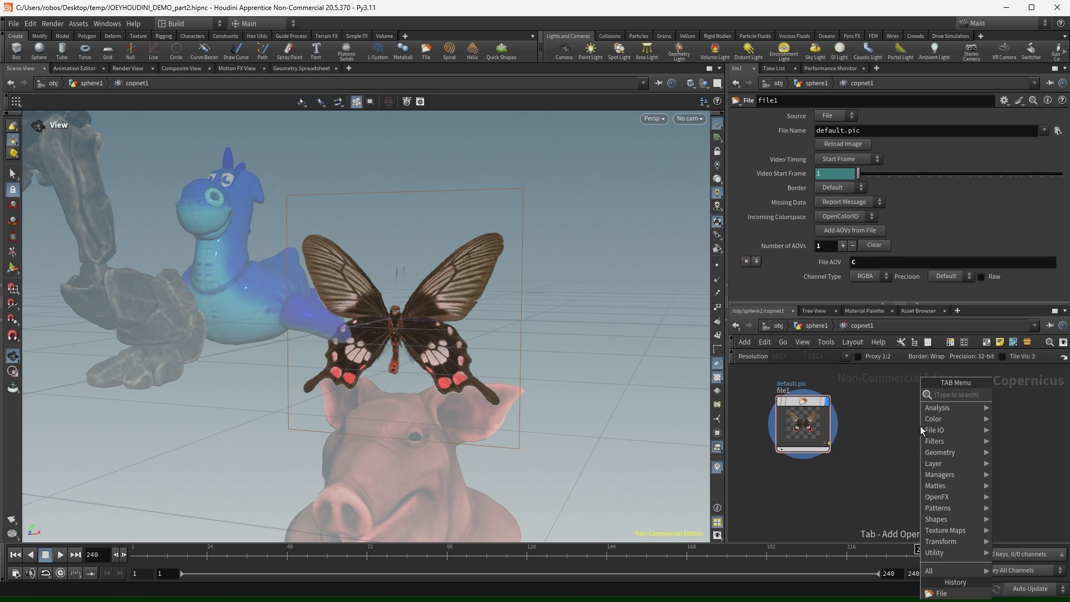
text(distort)
key(Return)
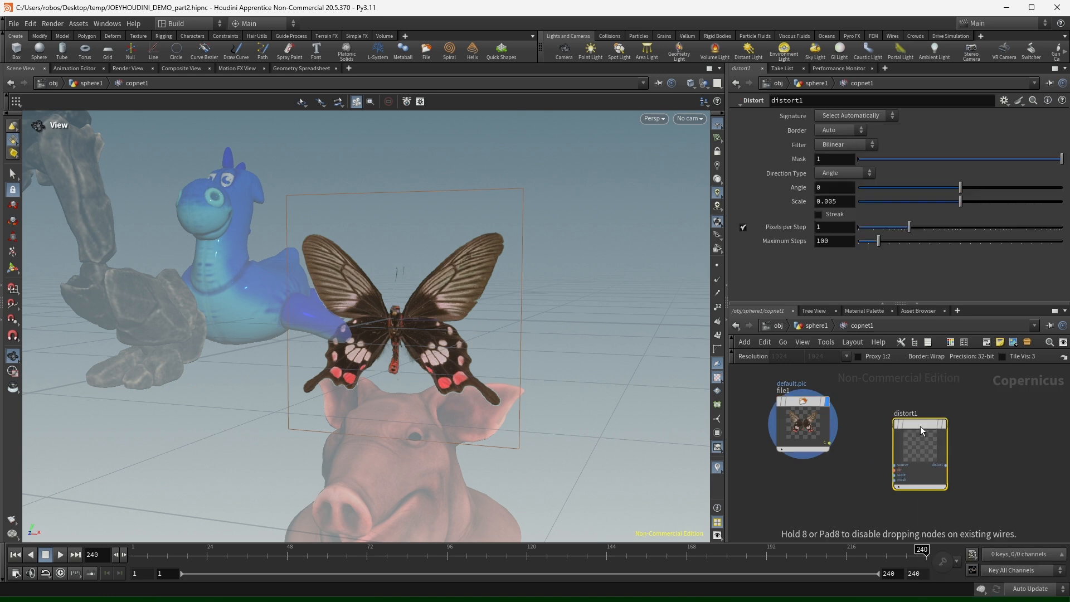
click(964, 412)
key(Tab)
text(slope)
key(Return)
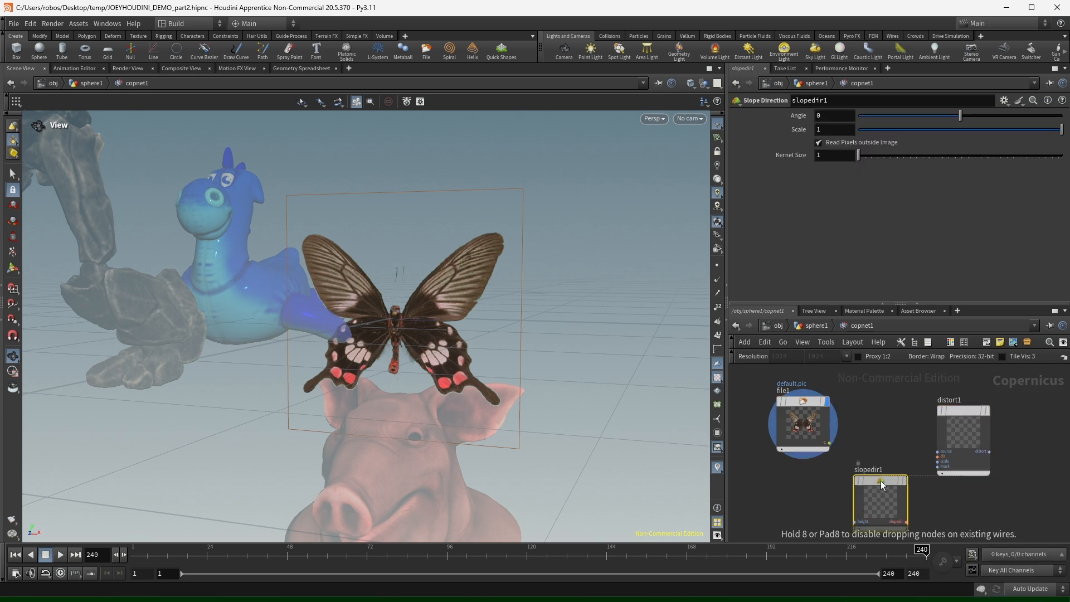
click(881, 481)
Add a Fractal Noise node and connect its output to the Slope Direction node's height input.
key(Tab)
text(noise)
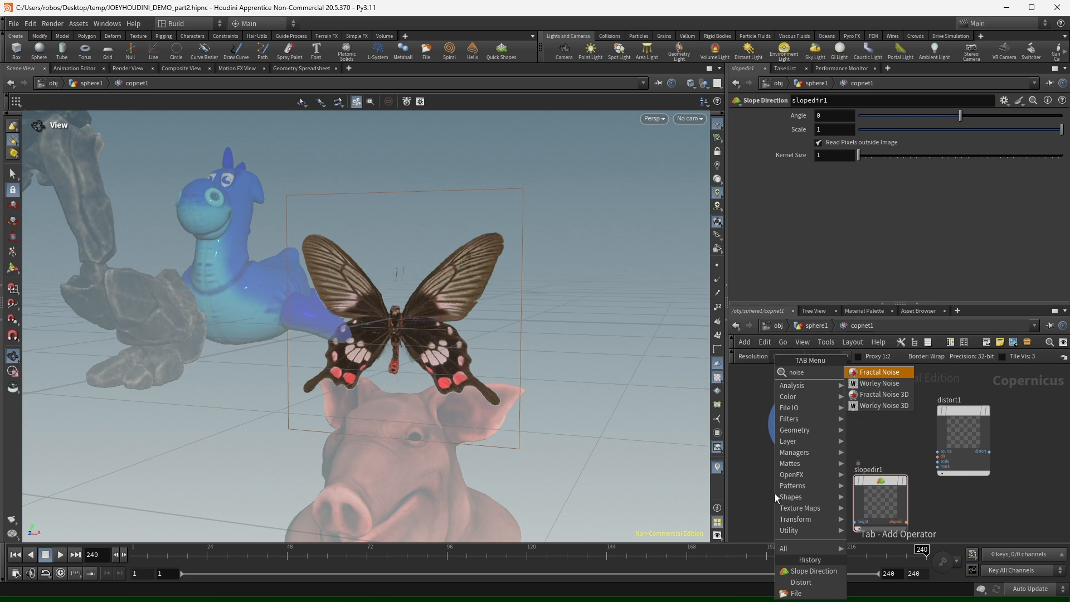
key(Return)
click(775, 493)
middle_drag(835, 500, 848, 434)
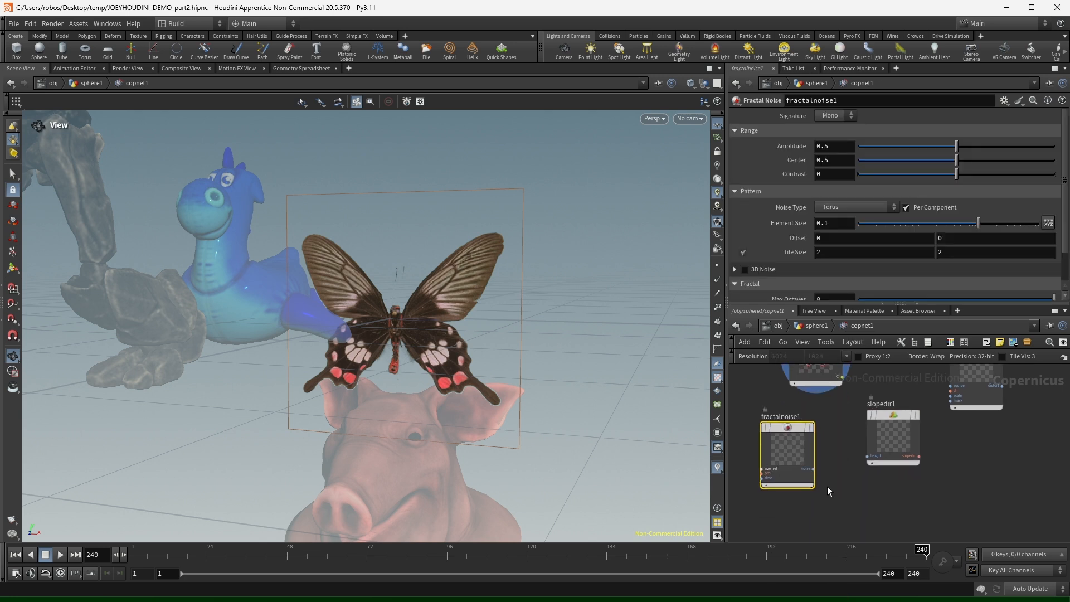
drag(814, 469, 827, 463)
middle_drag(861, 447, 839, 479)
click(845, 489)
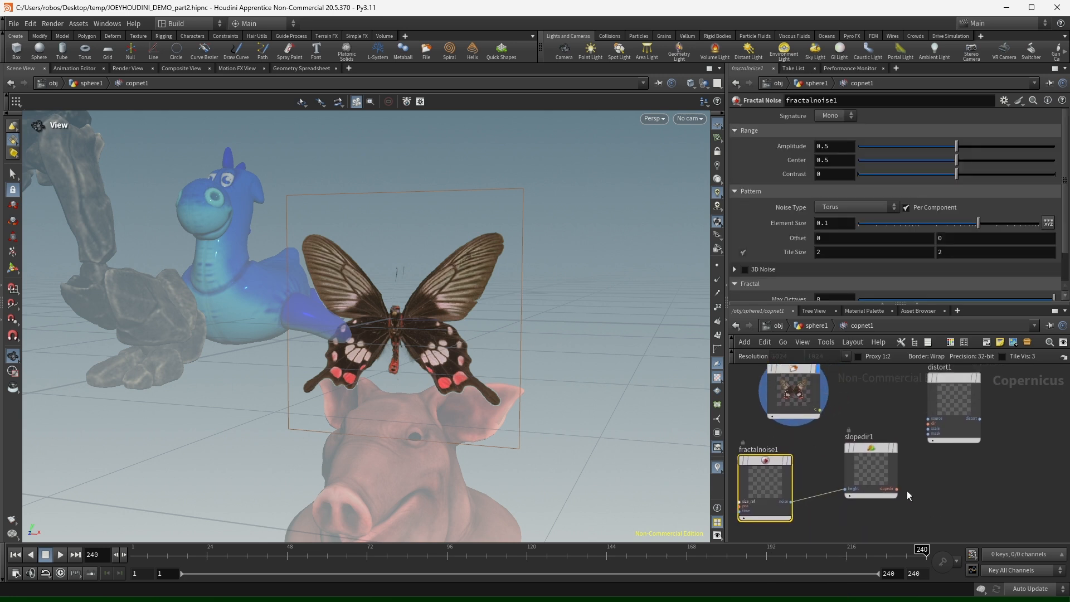
Connect the Slope Direction output to the Distort node's direction input and the File image to its source input.
click(896, 490)
click(928, 423)
click(820, 410)
click(928, 418)
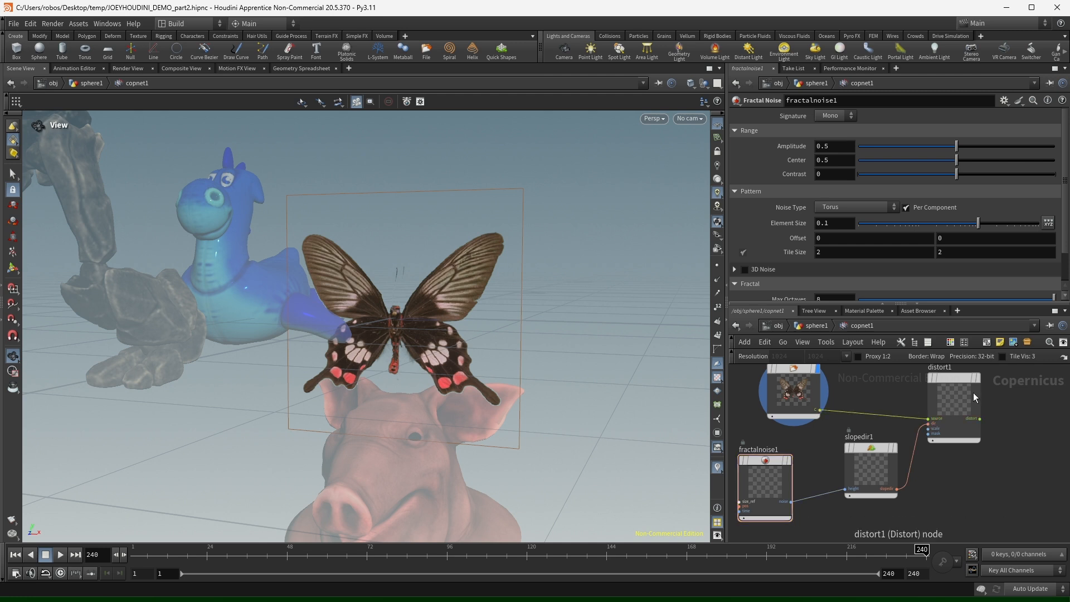
Display the Distort node's output in the 3D view and select the Slope Direction node.
click(980, 379)
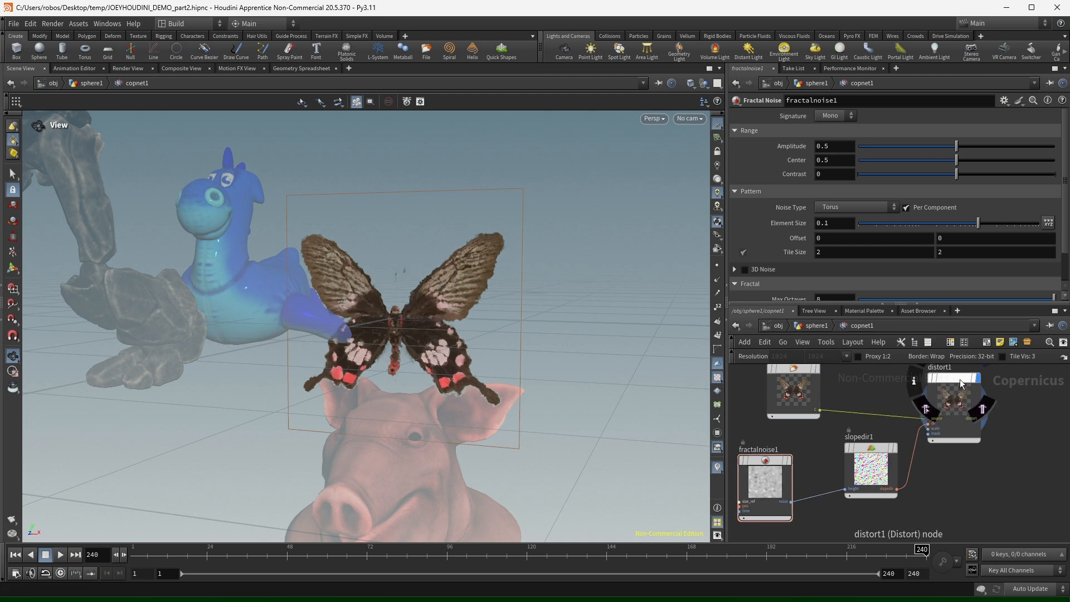
click(959, 379)
click(871, 468)
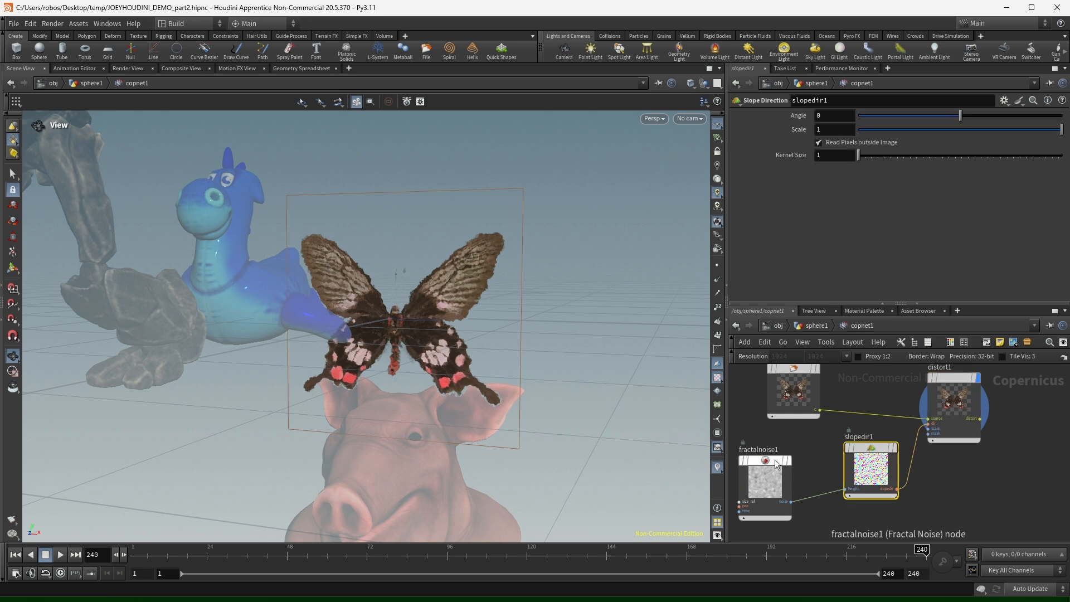
Set the Fractal Noise node's amplitude to 1 and its center to 0.61.
middle_drag(768, 465, 817, 453)
click(817, 453)
drag(919, 146, 1058, 158)
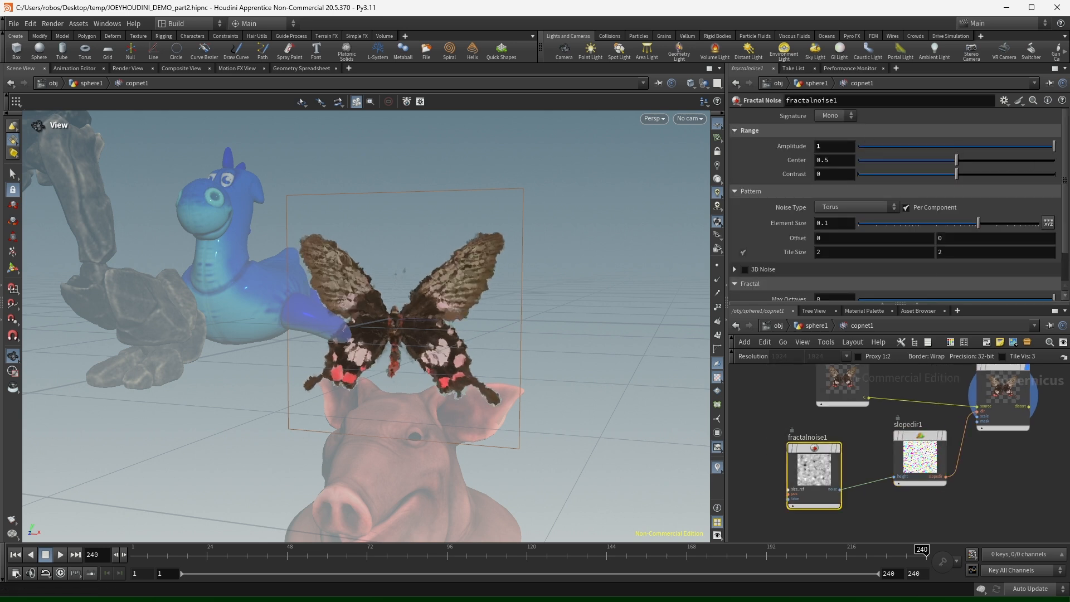
drag(957, 160, 978, 160)
Align the Slope Direction, File and Distort nodes into tidy rows and select the Distort node.
mouse_move(920, 438)
mouse_down()
mouse_move(927, 461)
mouse_move(911, 448)
mouse_up()
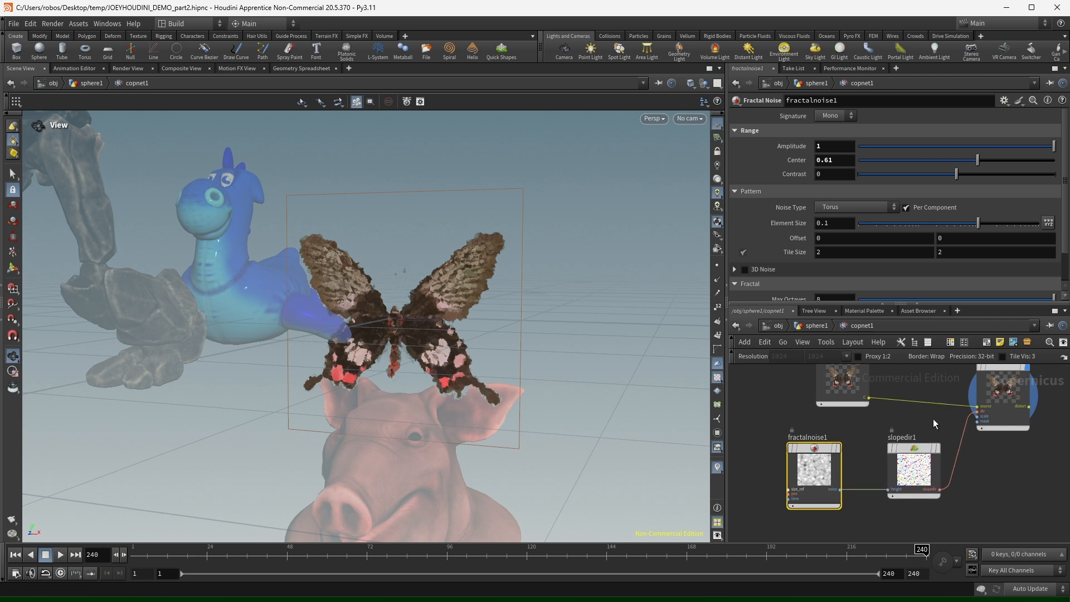
middle_drag(927, 407, 925, 465)
drag(838, 414, 810, 395)
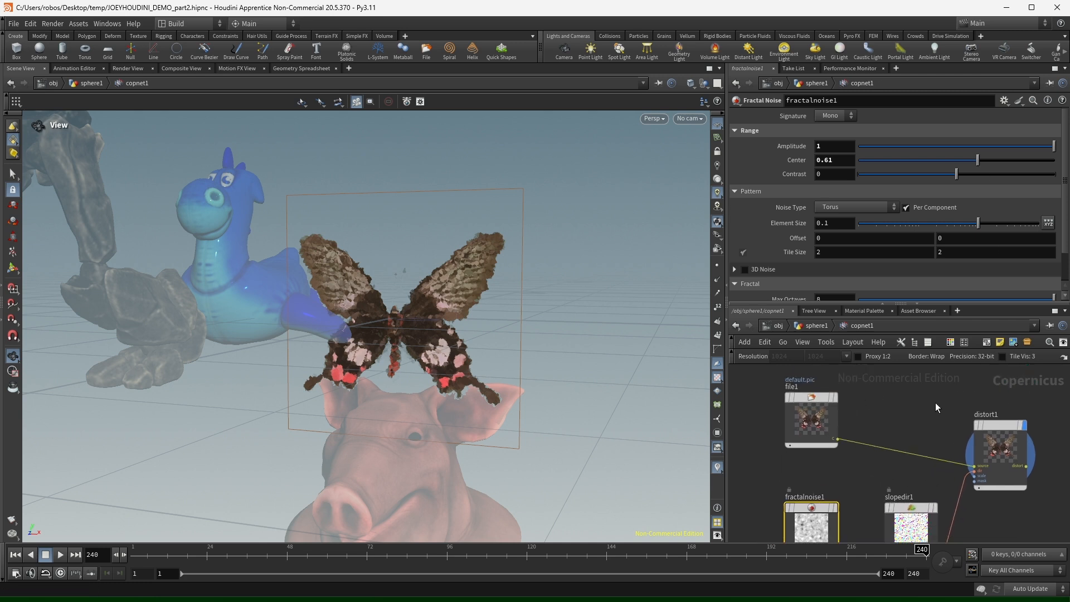
drag(1002, 423, 998, 397)
middle_drag(918, 396, 899, 402)
click(1002, 467)
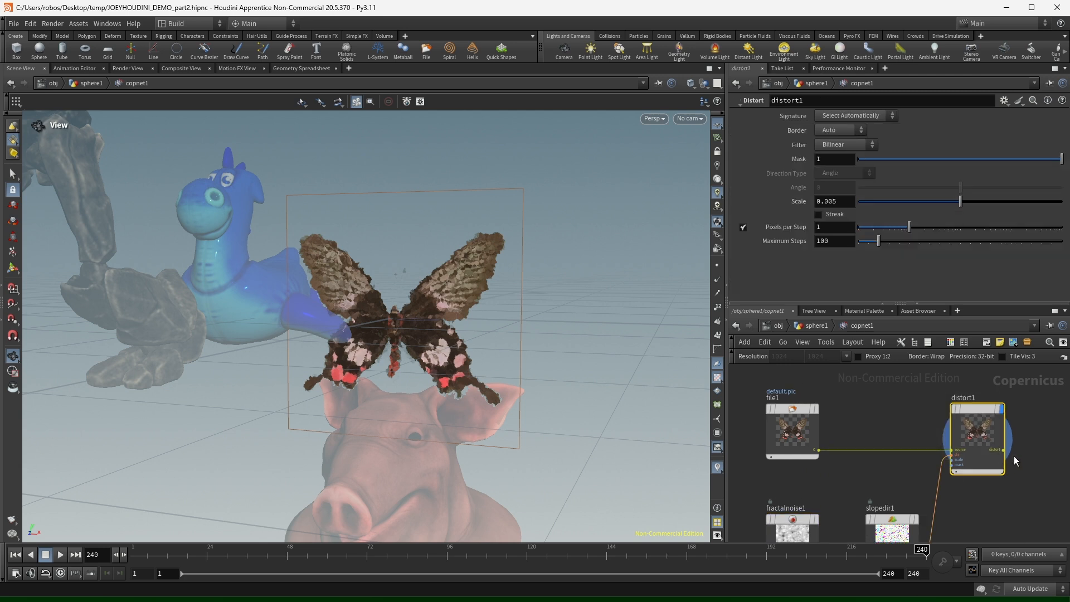
Set the Fractal Noise amplitude to 0.561 and its element size to 0.131113.
scroll(925, 408, down, 2)
click(822, 511)
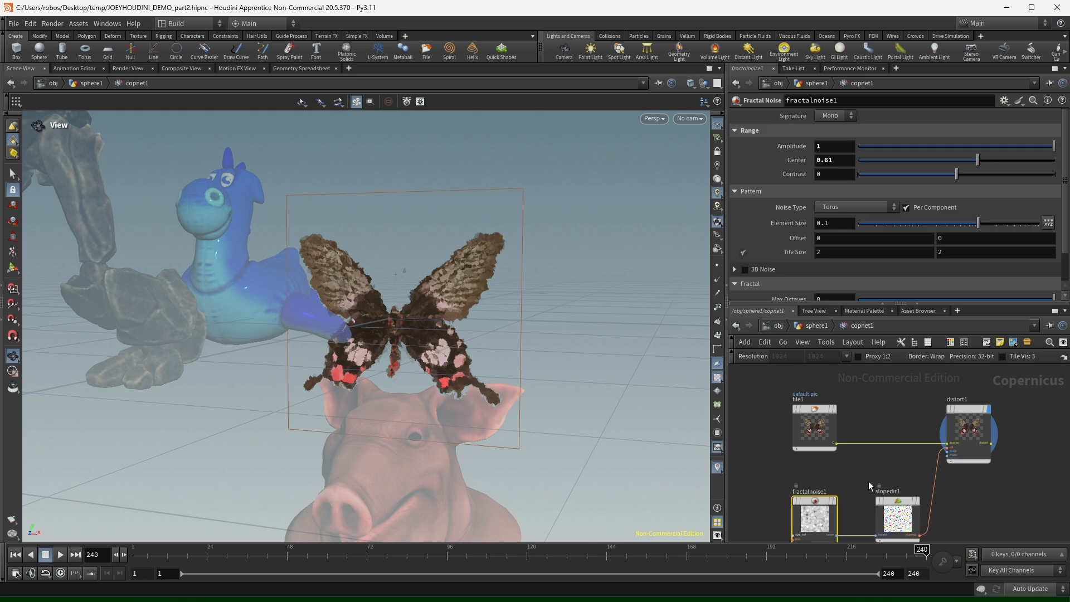
drag(1055, 146, 969, 146)
scroll(798, 170, down, 1)
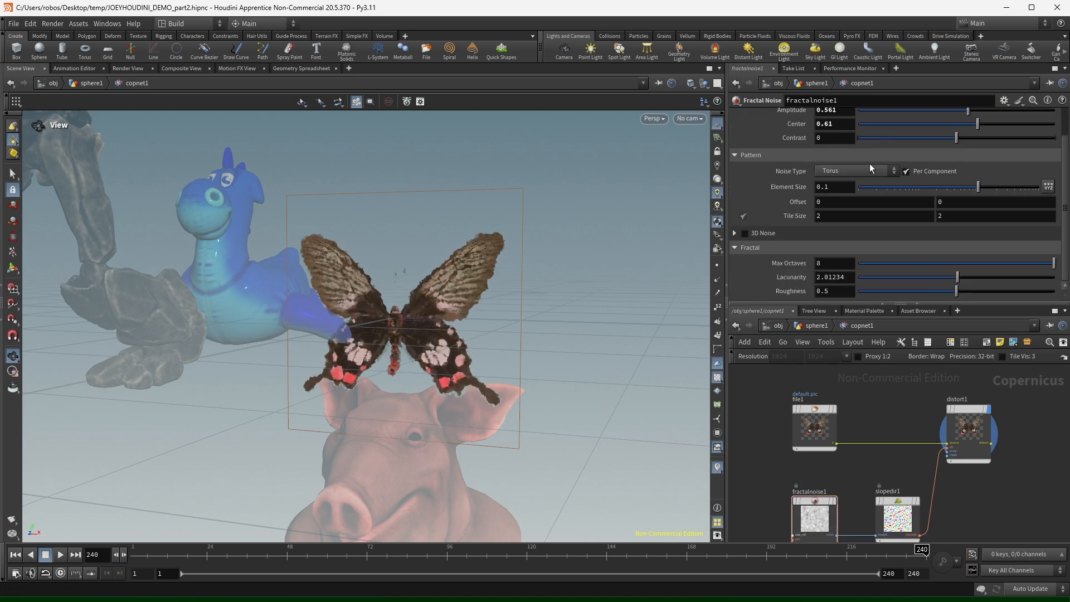
mouse_move(979, 186)
mouse_down()
mouse_move(968, 188)
mouse_move(1024, 191)
mouse_move(986, 188)
mouse_up()
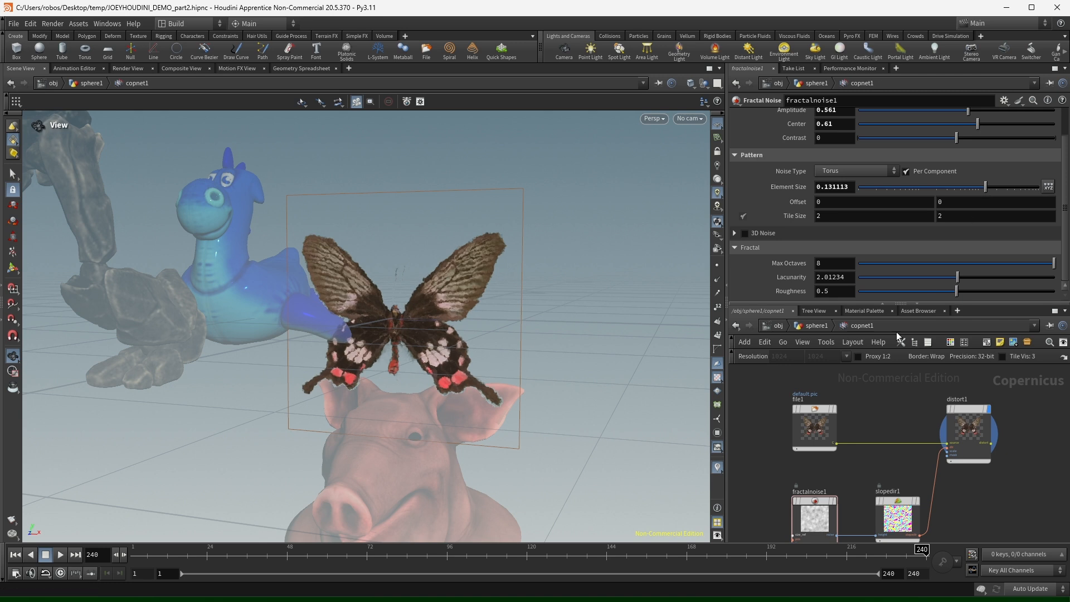
Return to the sphere's geometry network, preview the COP network, then display the sphere again and place both nodes side by side.
click(818, 326)
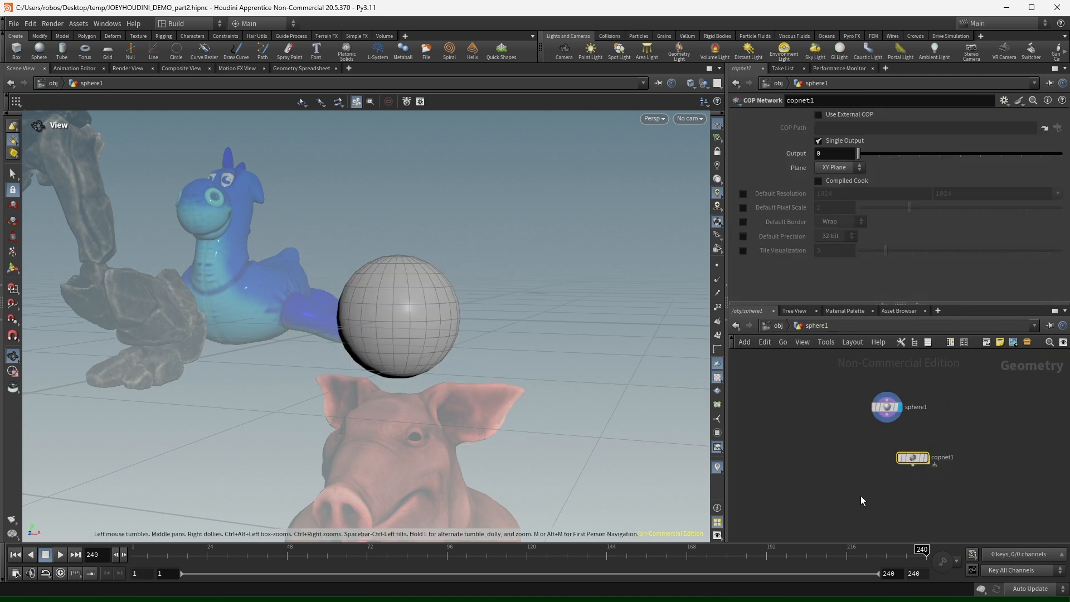
click(925, 457)
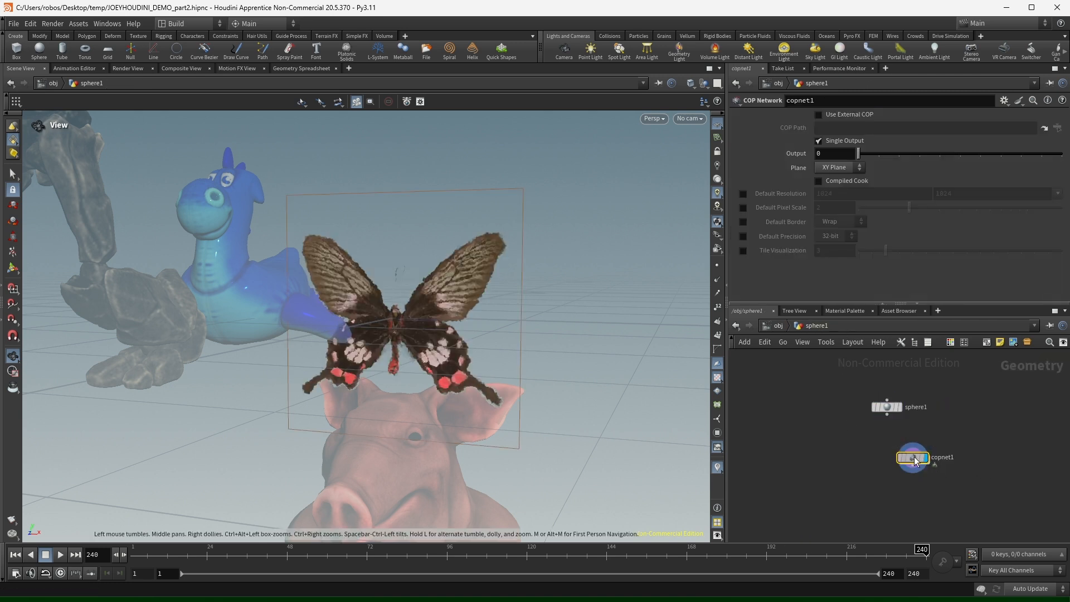
drag(913, 463, 1011, 406)
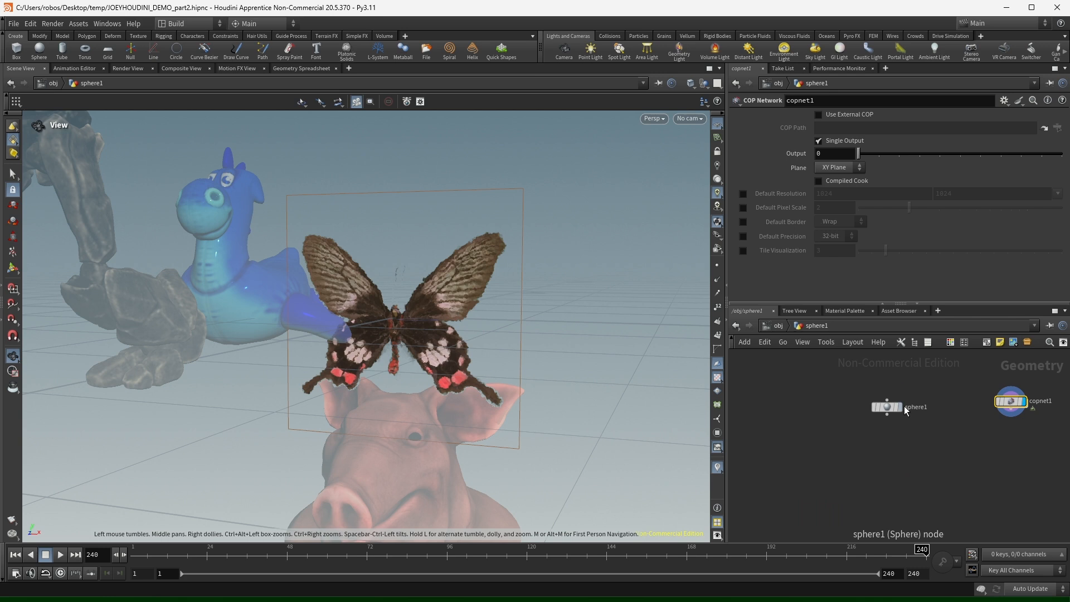
click(901, 406)
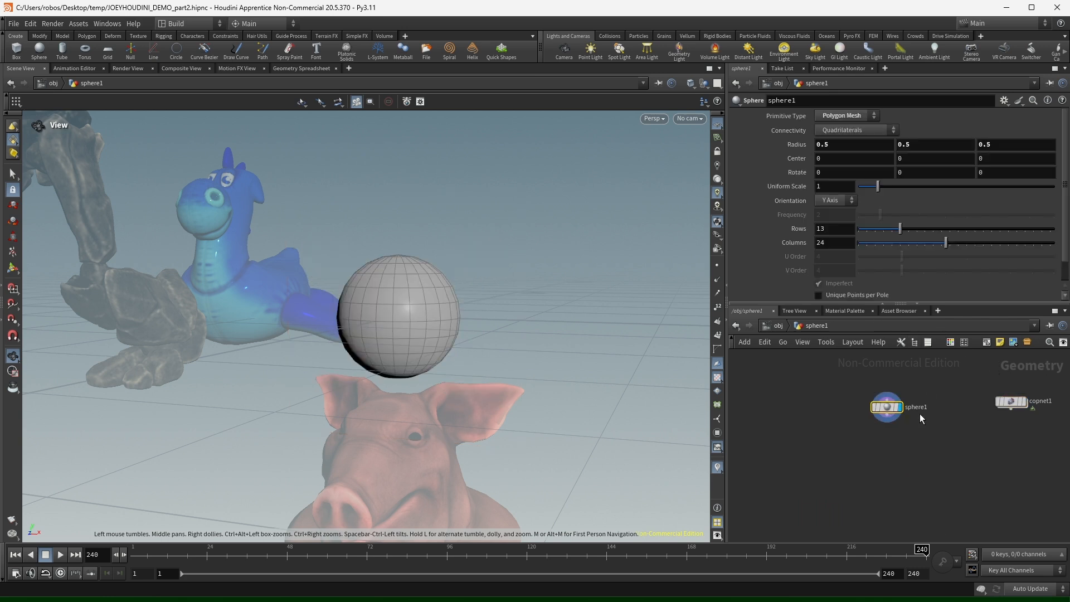
drag(888, 407, 838, 402)
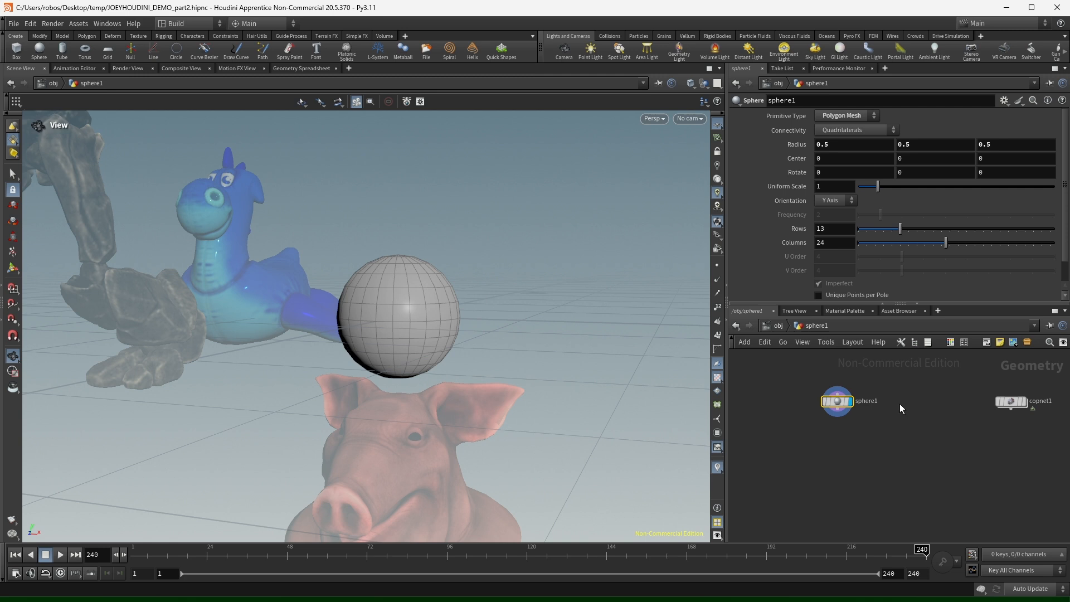
Toggle the visibility of the scene objects off and on at object level, then re-enter the sphere object.
middle_drag(900, 404, 880, 416)
click(774, 325)
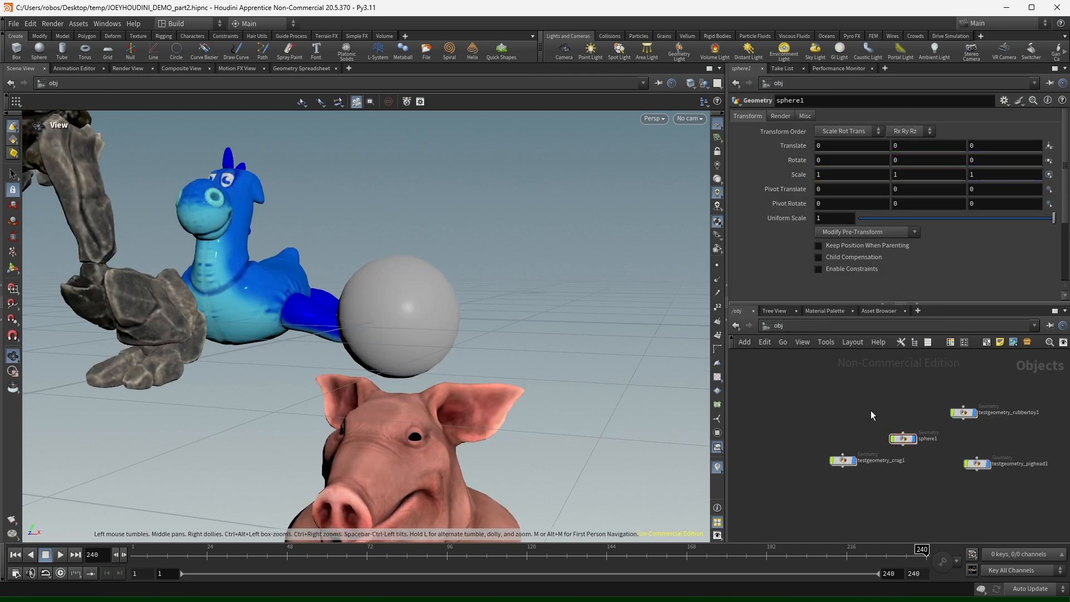
click(916, 440)
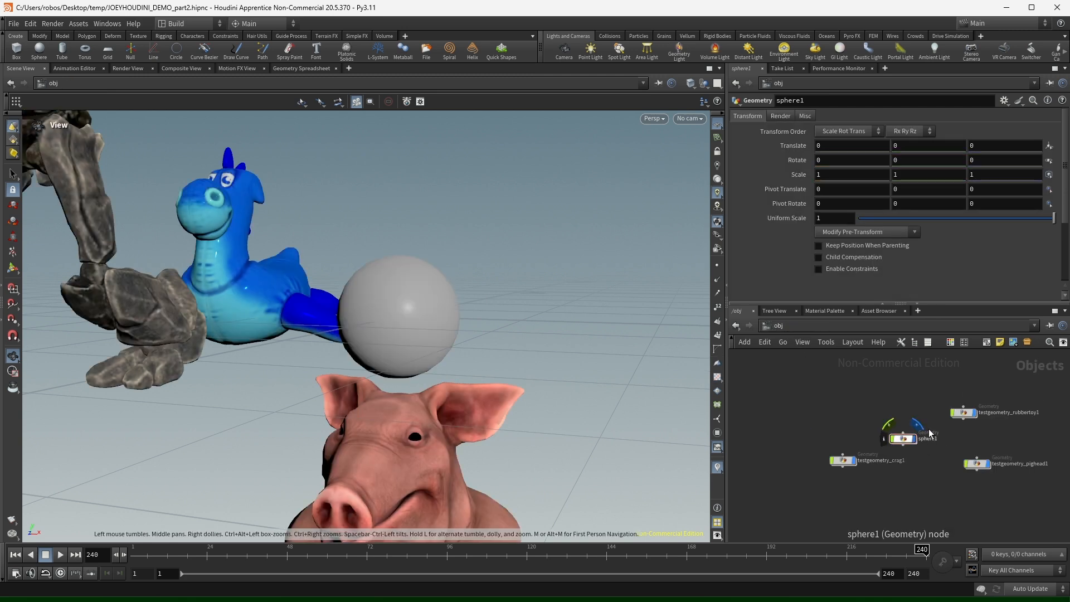
click(976, 416)
click(976, 415)
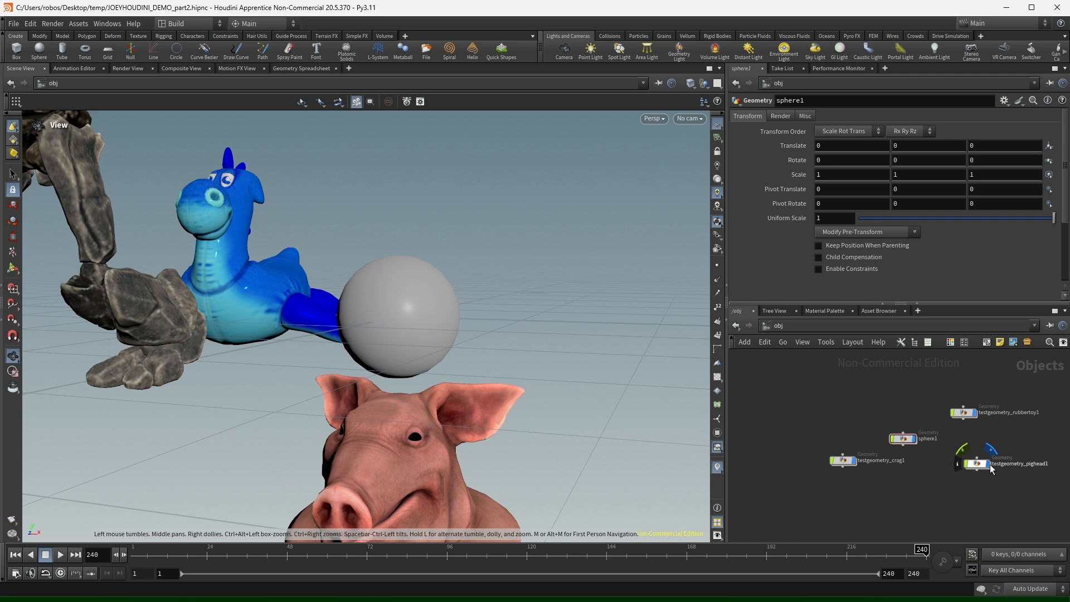
click(989, 465)
click(989, 465)
click(854, 460)
click(854, 461)
click(916, 439)
click(915, 440)
double_click(917, 441)
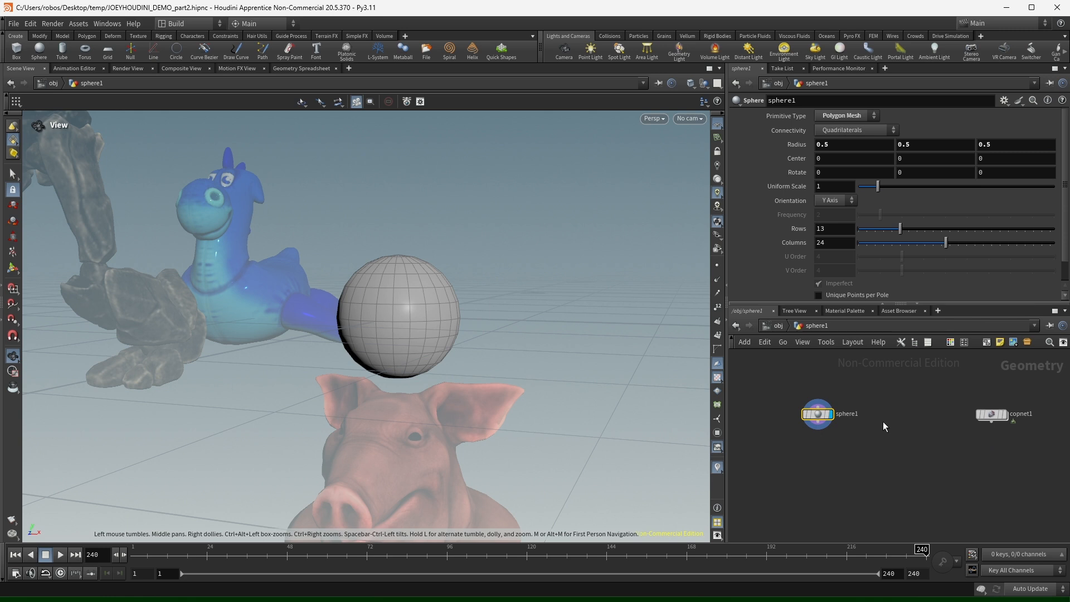
Display the COP network inside the sphere object, then switch the display back to the sphere node.
click(1005, 415)
click(998, 415)
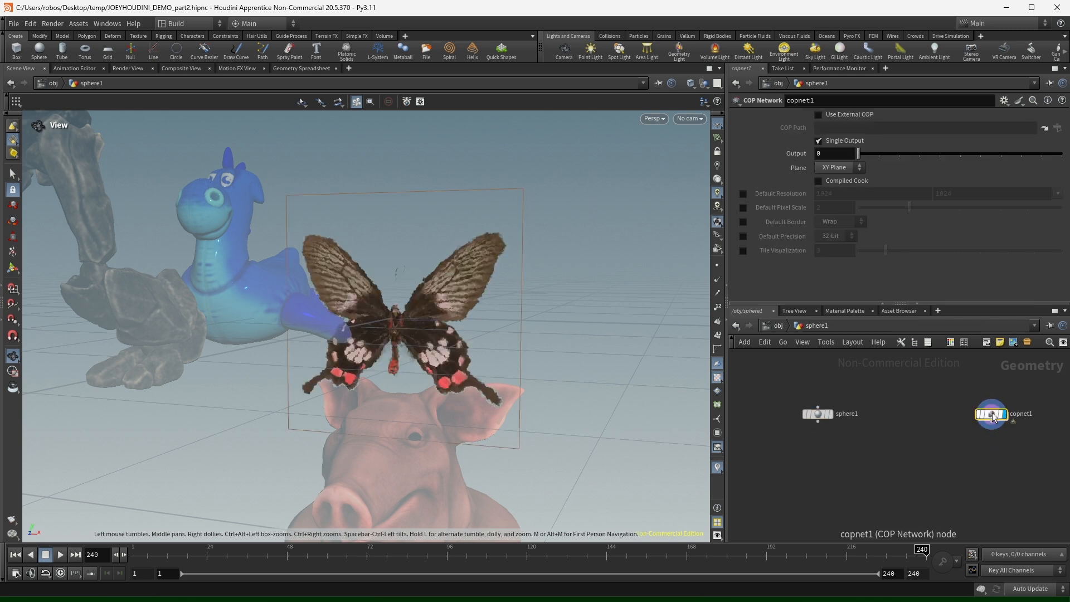
click(833, 416)
click(820, 415)
Combine the sphere and the COP network in a Merge node, view the displayed result, and remove the Merge node.
middle_drag(849, 458, 892, 450)
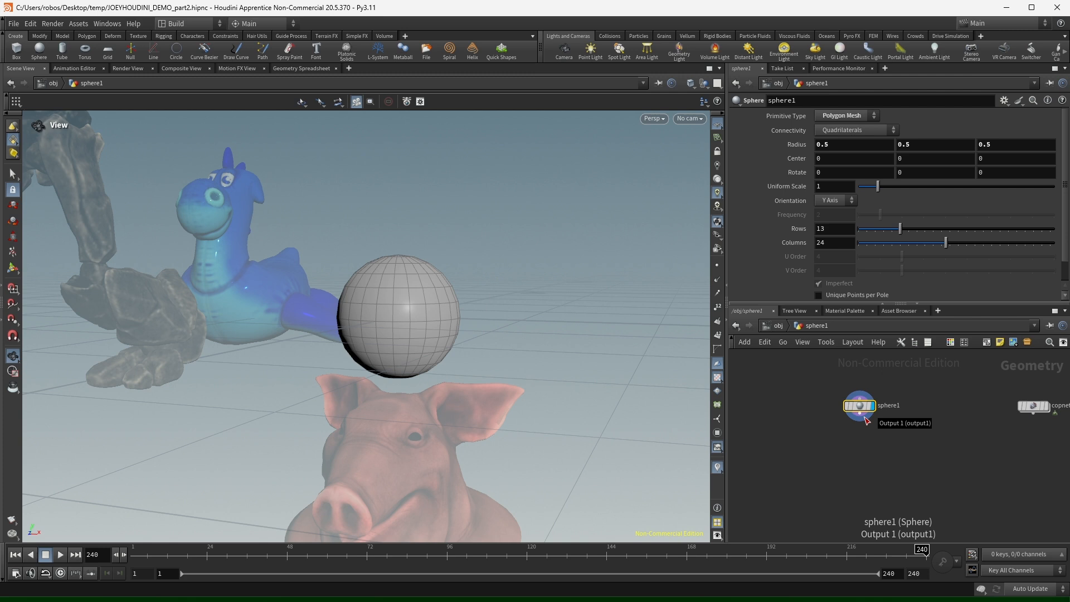
key(Tab)
text(merge)
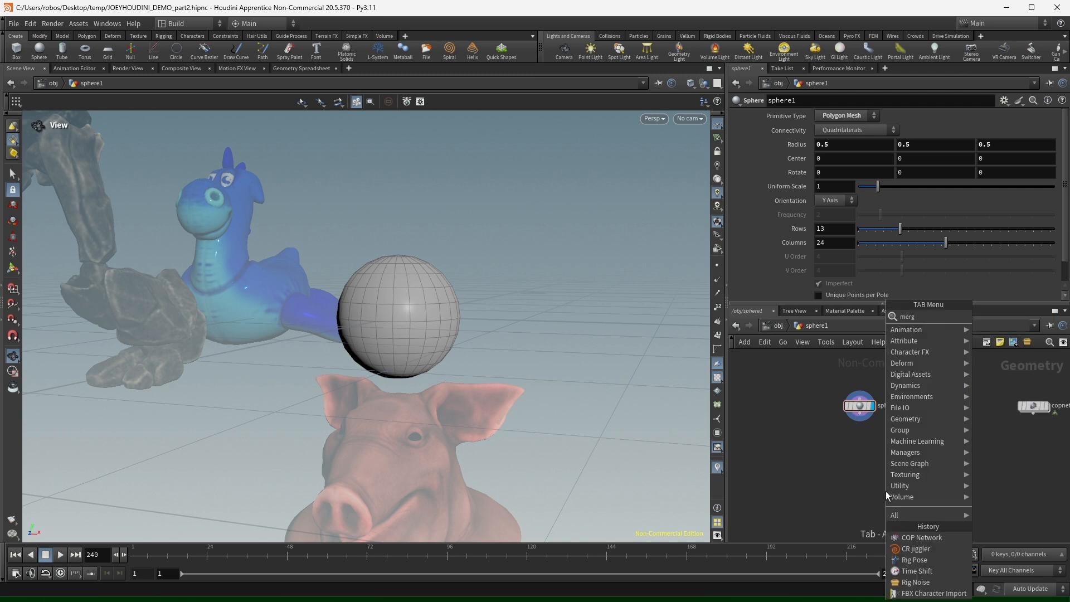
key(Return)
drag(859, 419, 890, 477)
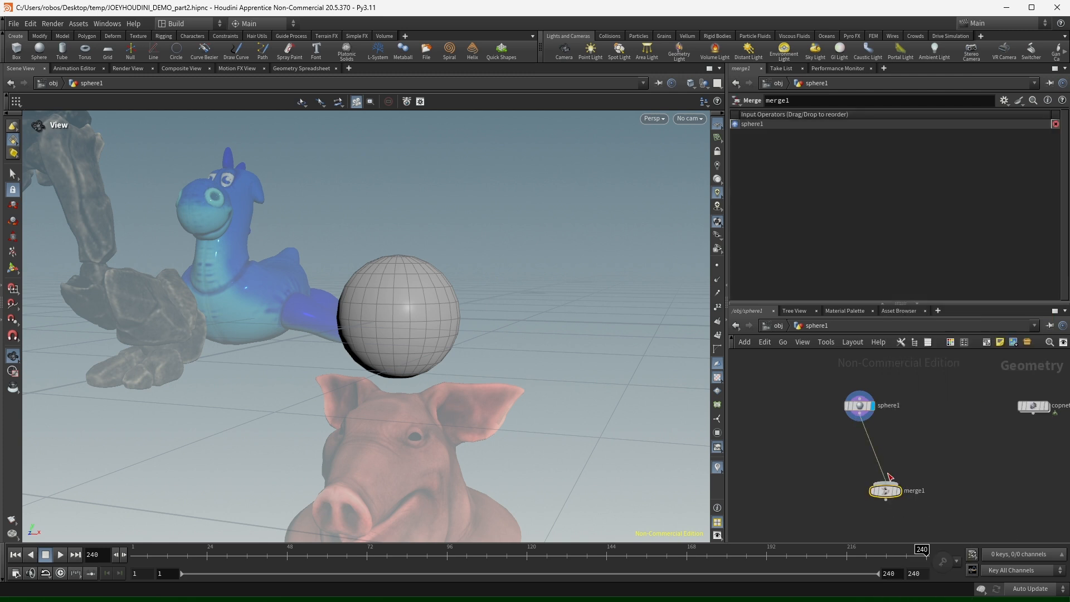
drag(1034, 414, 902, 490)
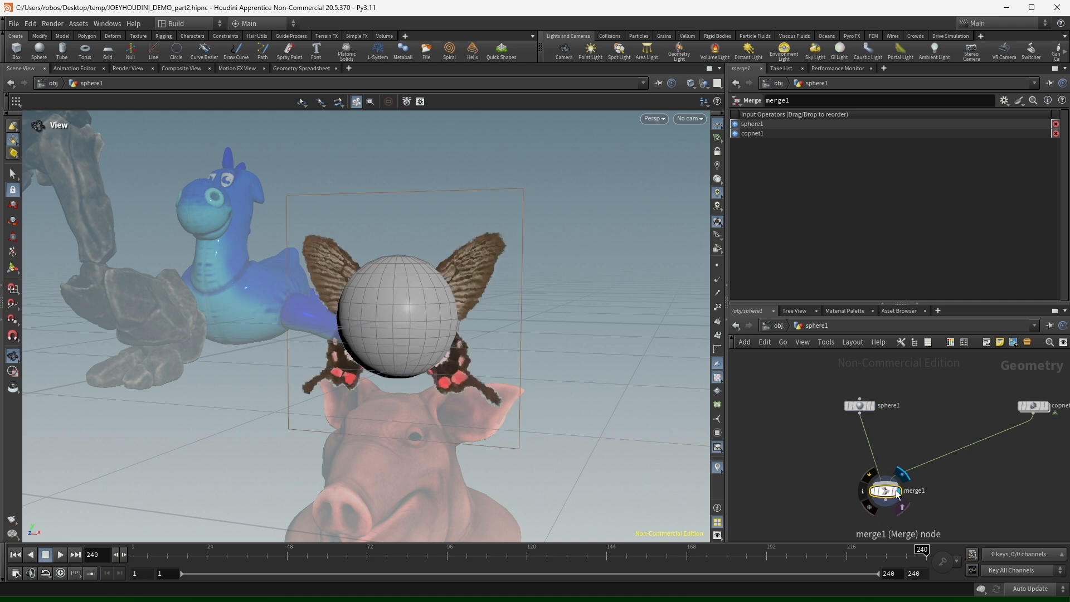
drag(411, 322, 435, 318)
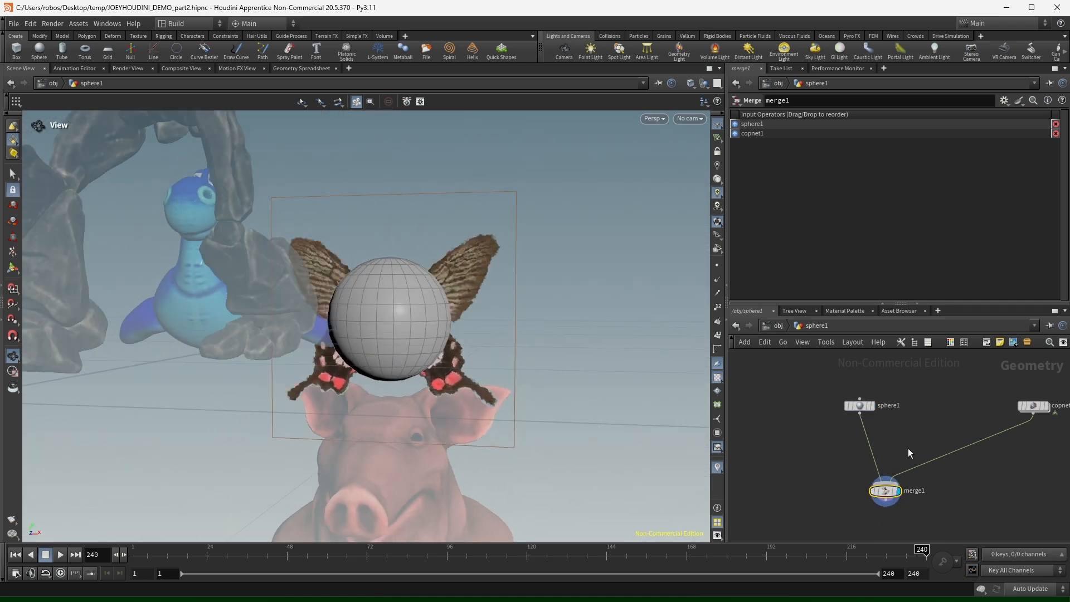
middle_drag(984, 481, 976, 441)
key(ctrl+x)
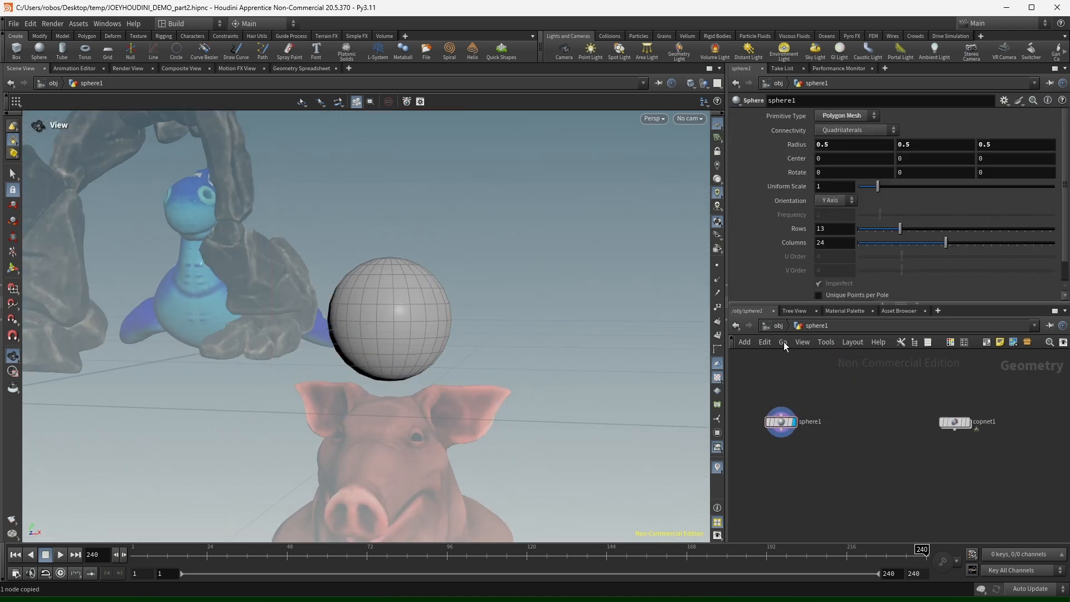
Cut the COP network node out of the sphere object.
click(955, 422)
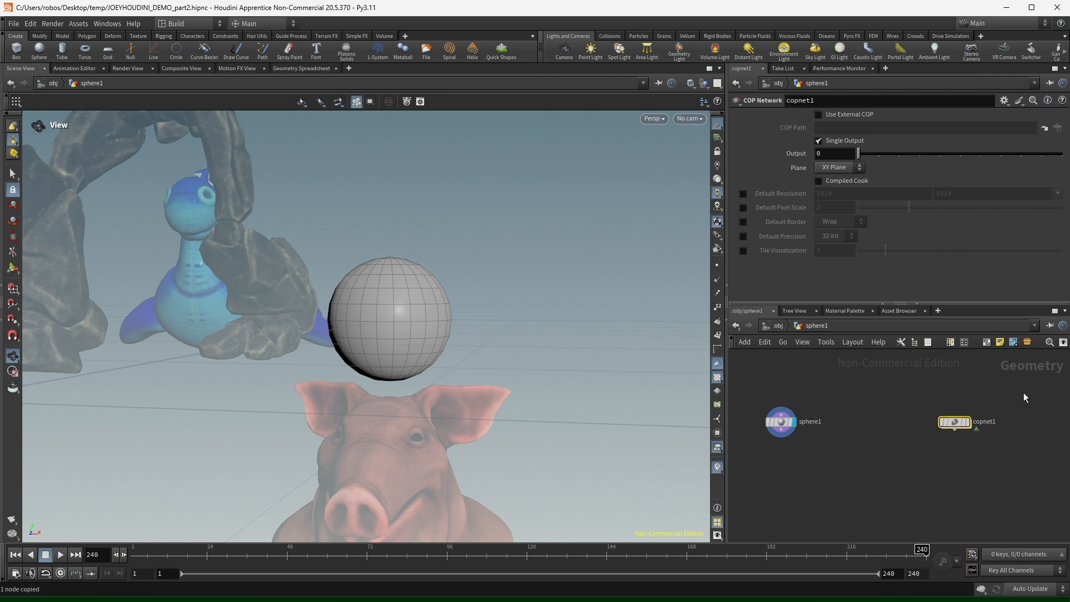
drag(995, 392, 914, 450)
key(ctrl+c)
key(Delete)
Add a new Geometry object at object level and paste the COP network into it.
click(779, 326)
click(1029, 436)
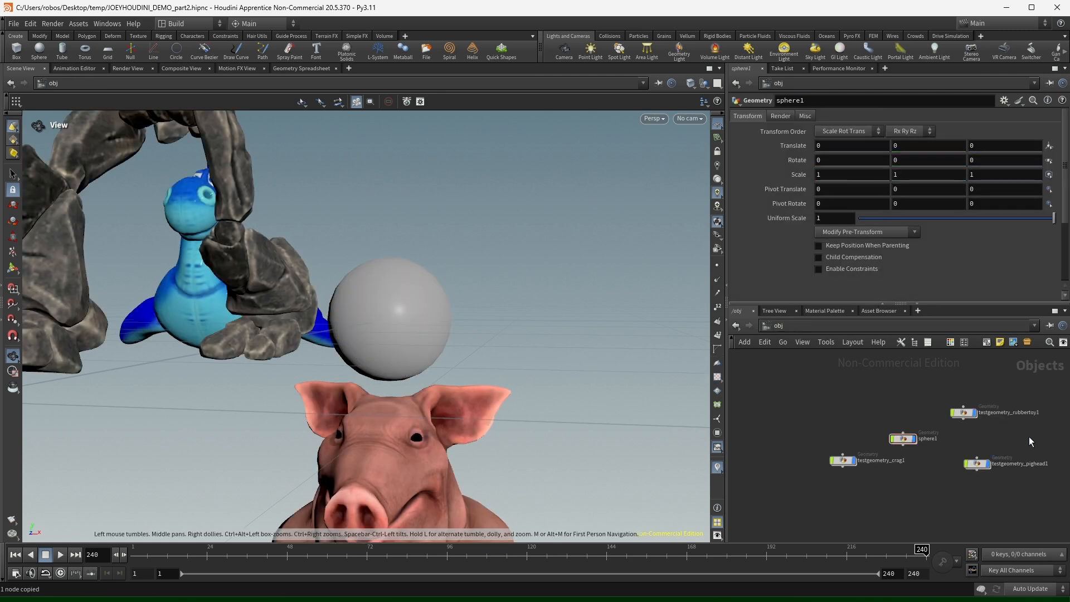
key(Tab)
text(geo)
key(Return)
key(Return)
double_click(1029, 439)
key(ctrl+v)
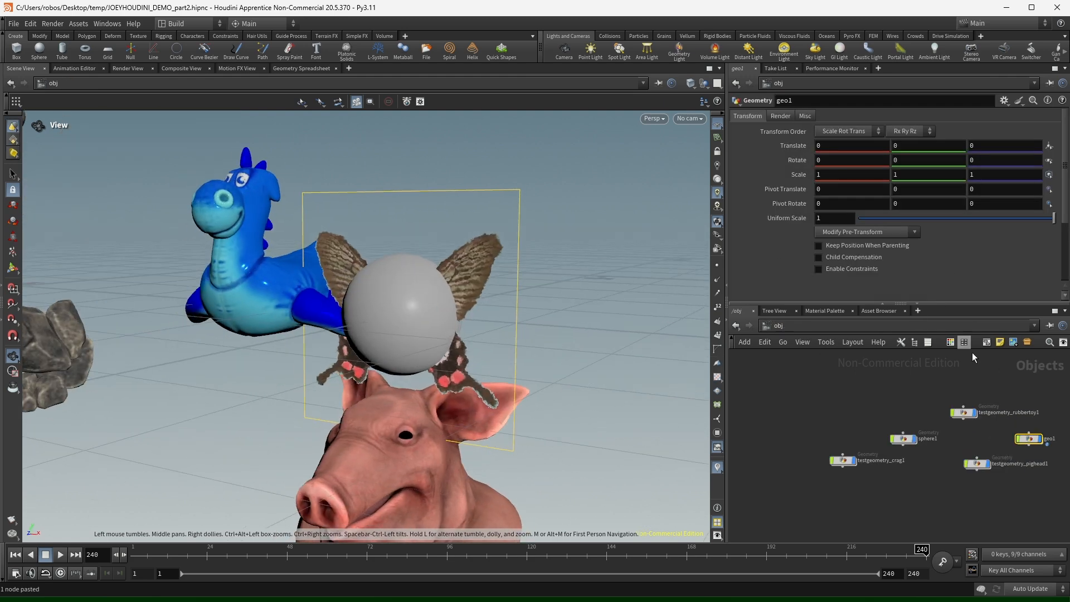
Translate the butterfly geometry object to 1.4 in X and -1.9 in Z, and place the crag node below the pig head node.
middle_drag(857, 146, 920, 164)
mouse_move(1004, 146)
middle_down()
mouse_move(855, 166)
mouse_move(1005, 145)
middle_up()
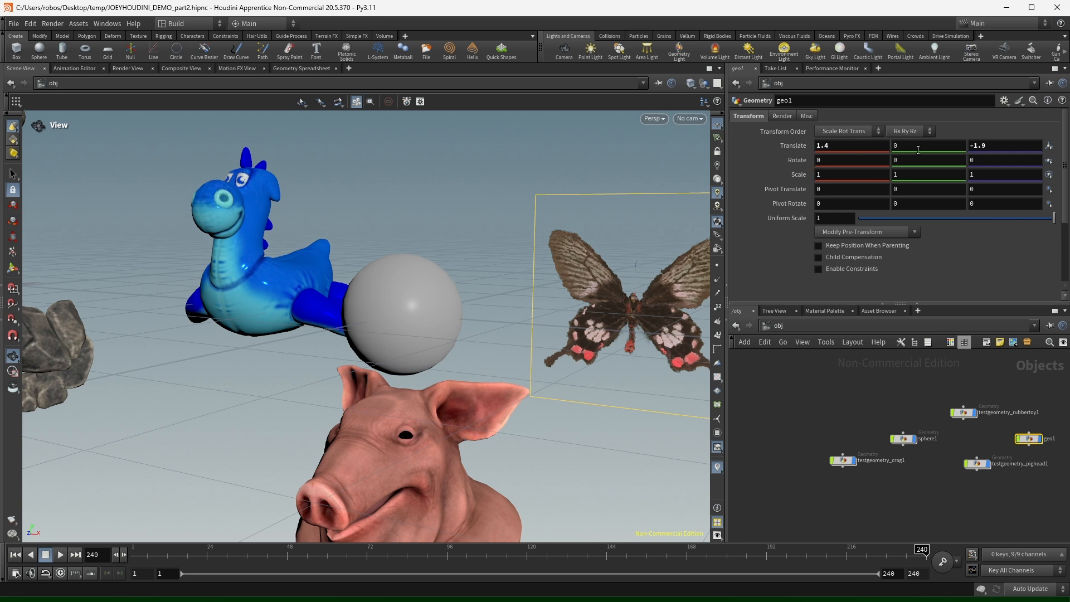
middle_drag(933, 418, 881, 404)
drag(792, 446, 955, 484)
drag(1011, 507, 854, 367)
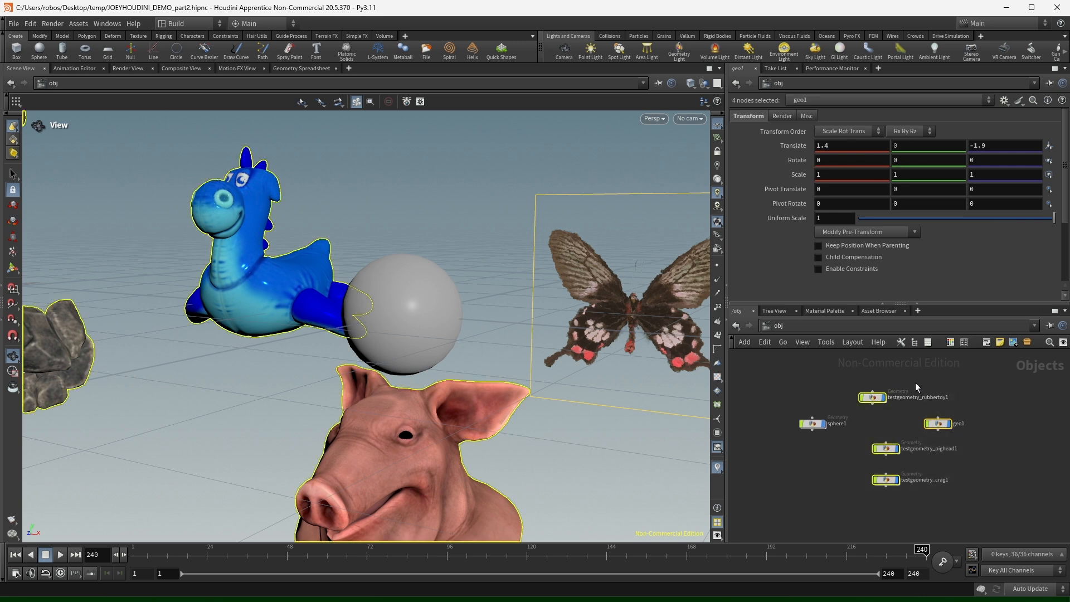
Add a Light object in an empty area of the object network.
middle_drag(782, 387, 876, 448)
click(836, 395)
key(Tab)
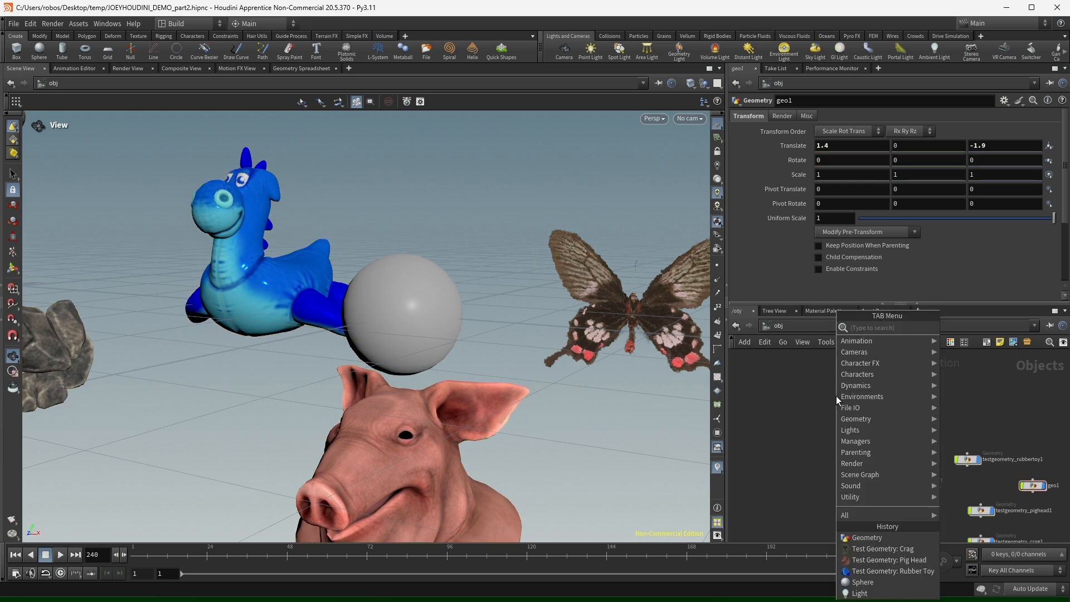
text(lig)
key(Return)
key(Return)
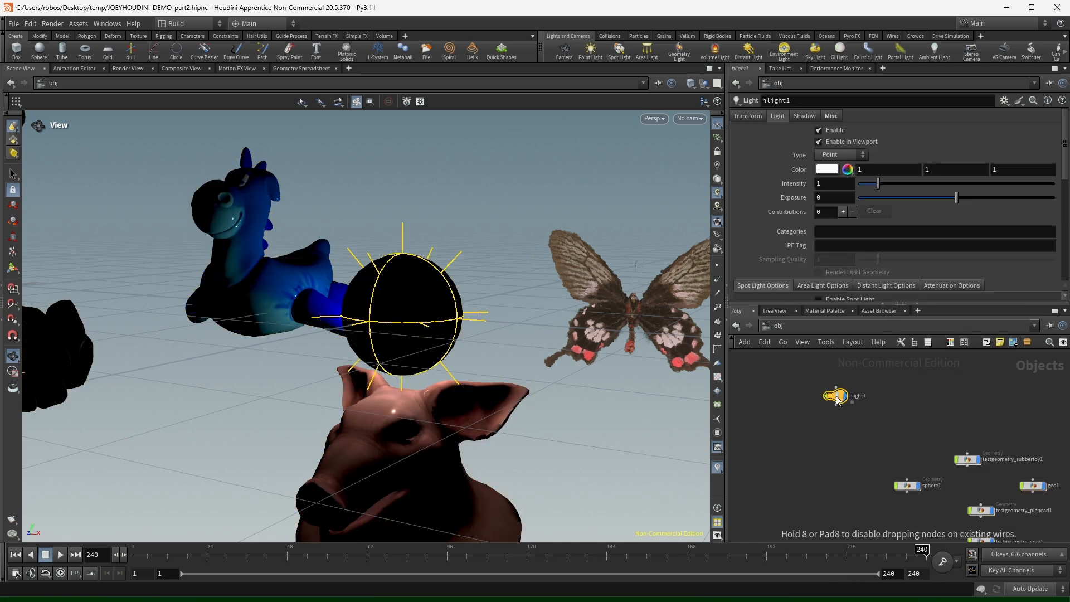
Raise the light above the scene objects along Y and set its exposure to 4.7.
click(750, 118)
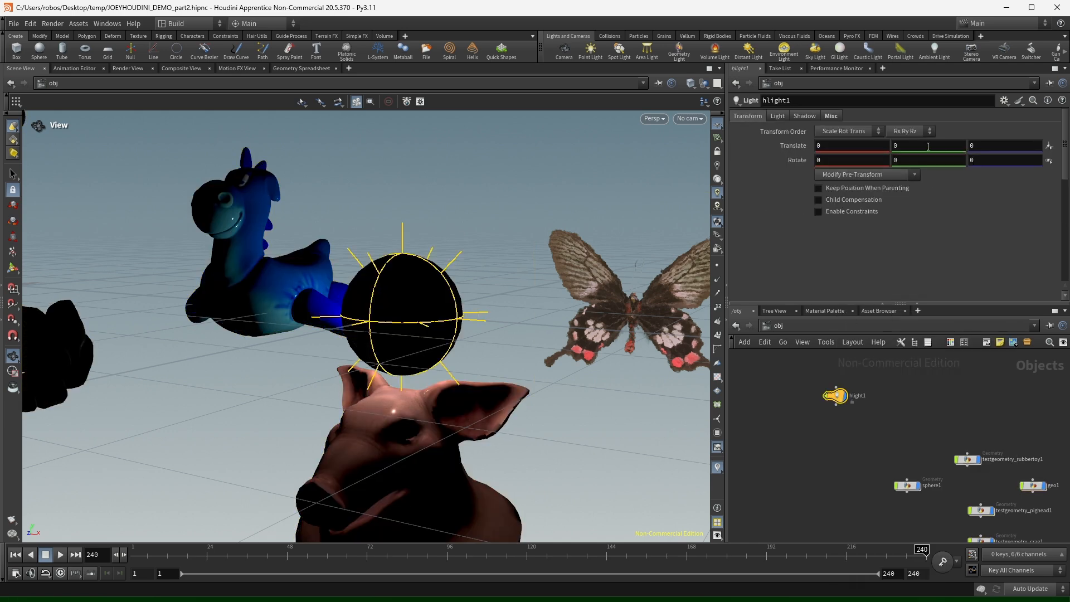
middle_drag(923, 146, 1059, 153)
click(780, 117)
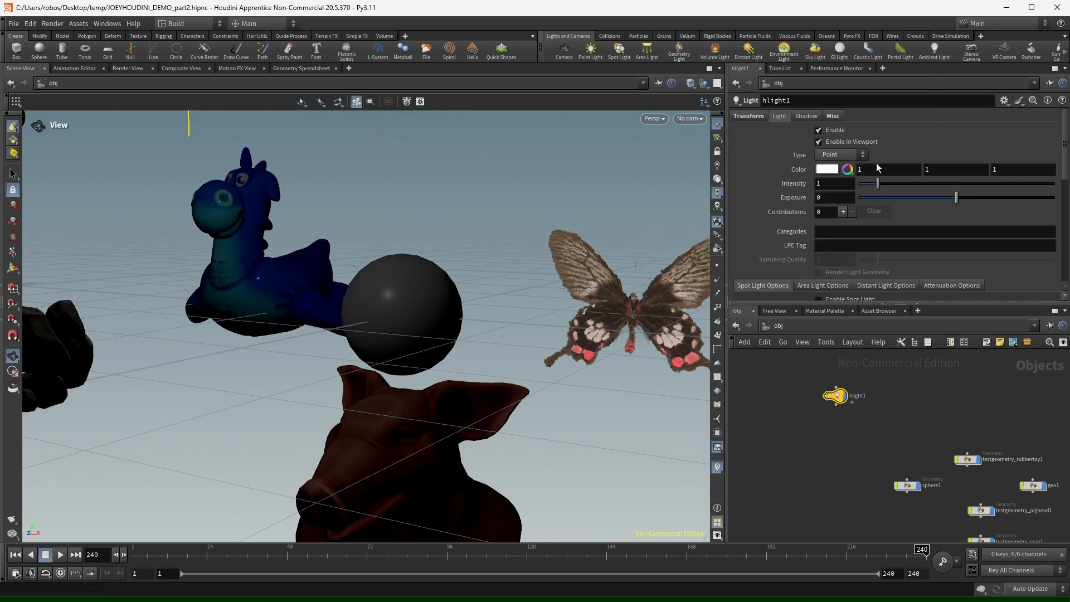
drag(968, 197, 1002, 198)
Add a Grid object as a ground plane and turn on shadows in the viewport lighting.
key(Tab)
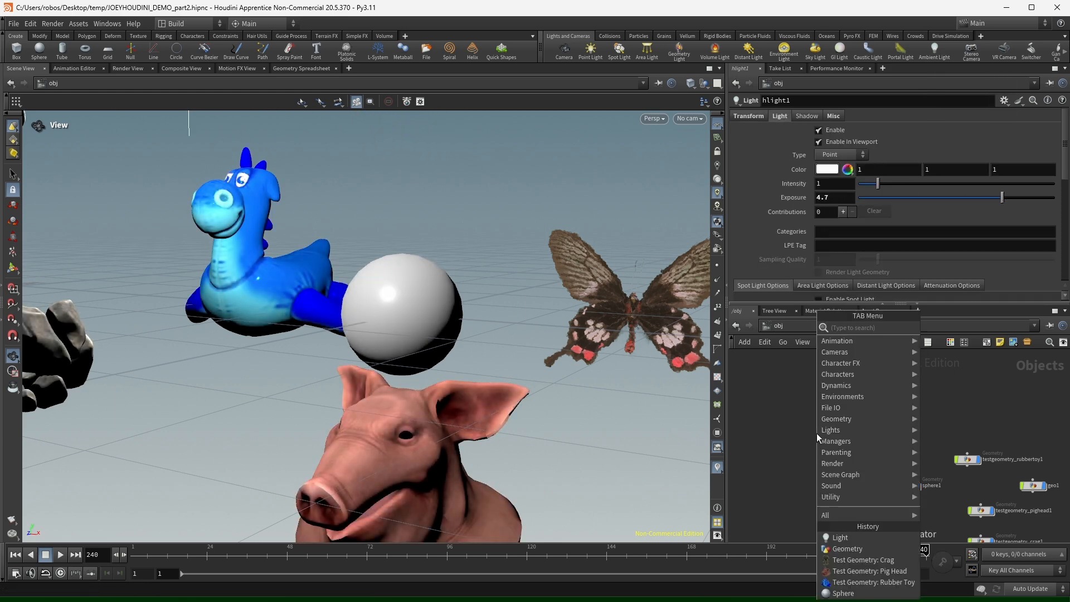
text(gri)
key(Return)
click(811, 468)
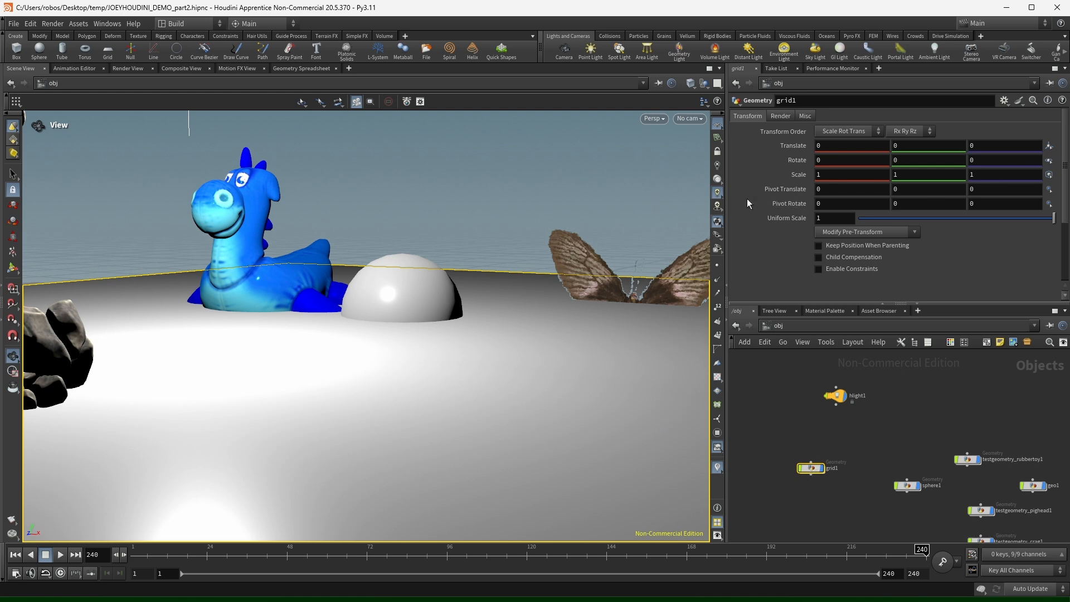
click(718, 208)
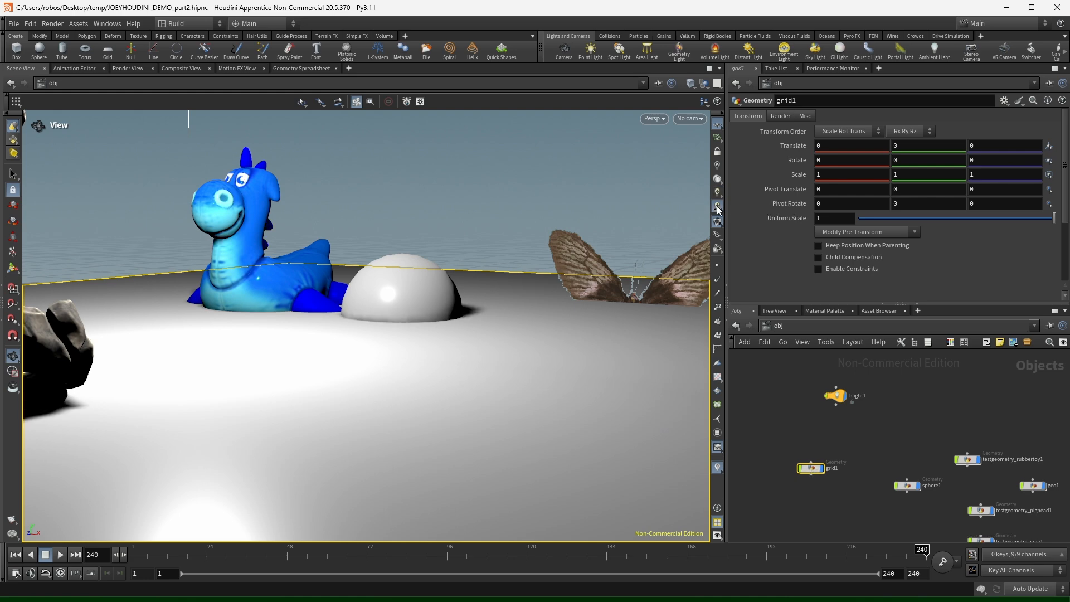
Duplicate the light object and place the copy beside the original in the object network.
drag(576, 342, 404, 380)
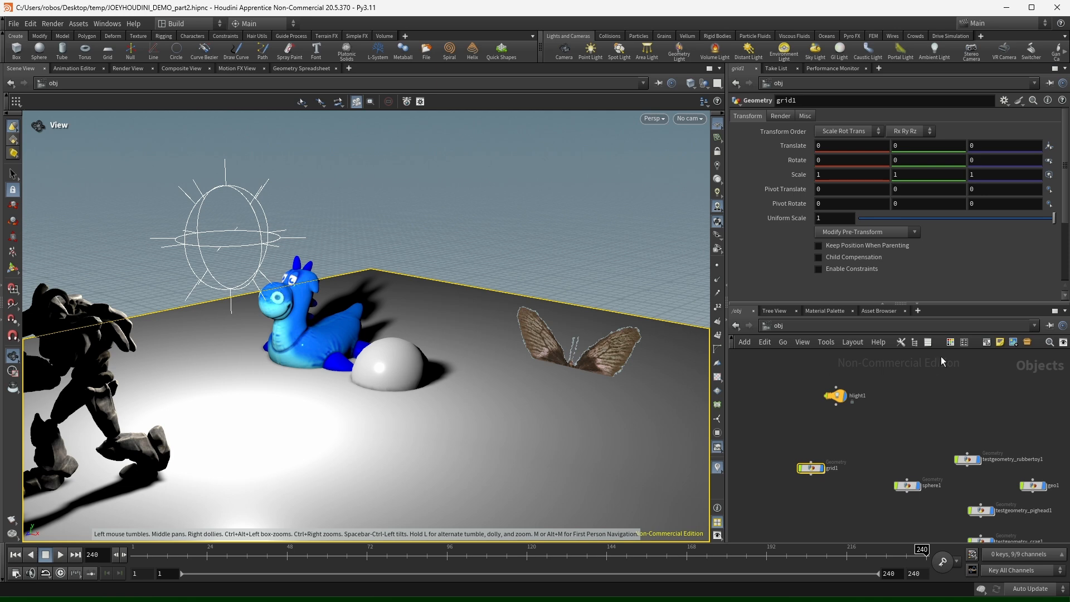
click(835, 396)
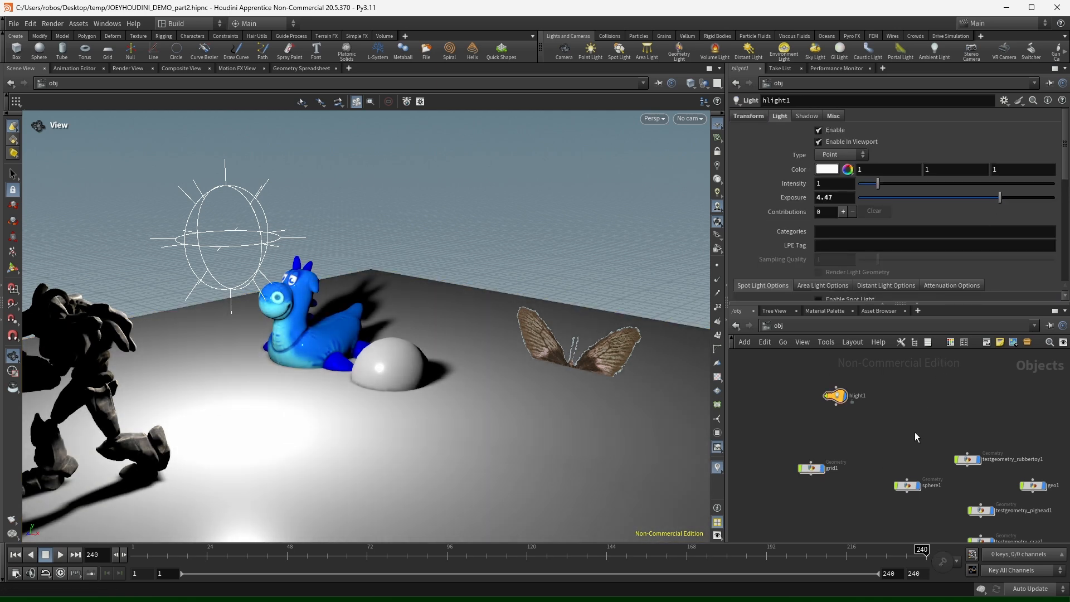
alt+drag(837, 397, 975, 399)
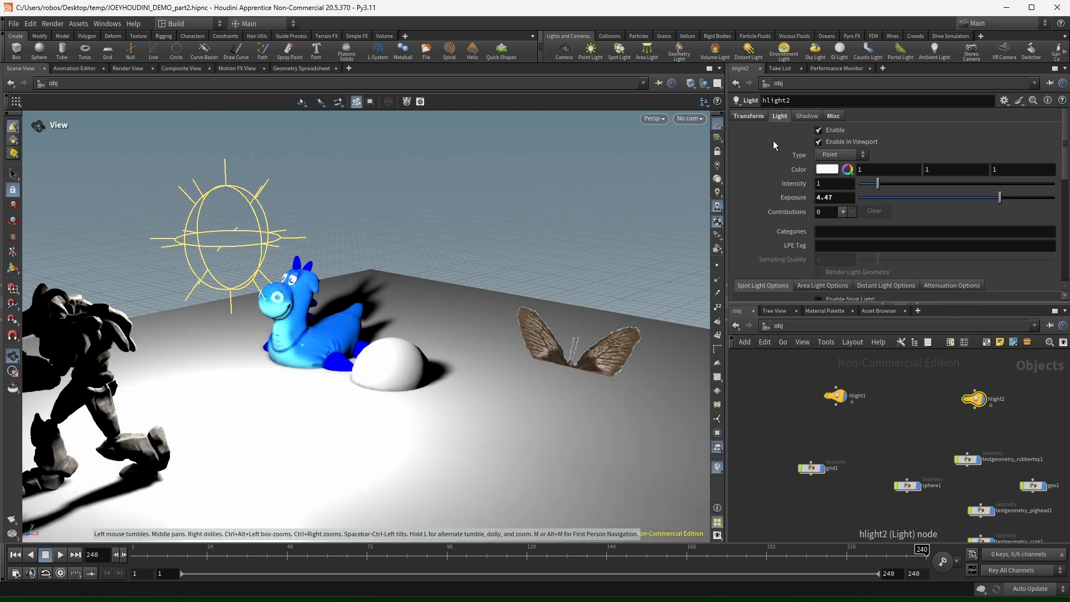
Translate the duplicated light to 2 in X and -6.63 in Z.
click(749, 116)
middle_drag(833, 146, 1065, 168)
middle_drag(982, 148, 926, 166)
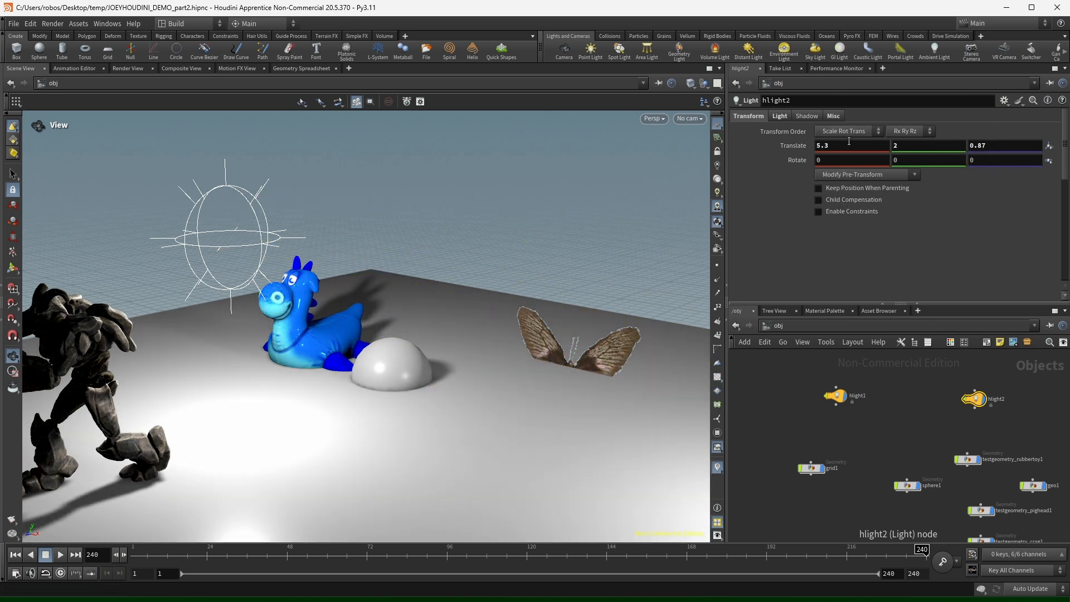
middle_drag(848, 144, 664, 150)
middle_drag(987, 145, 616, 170)
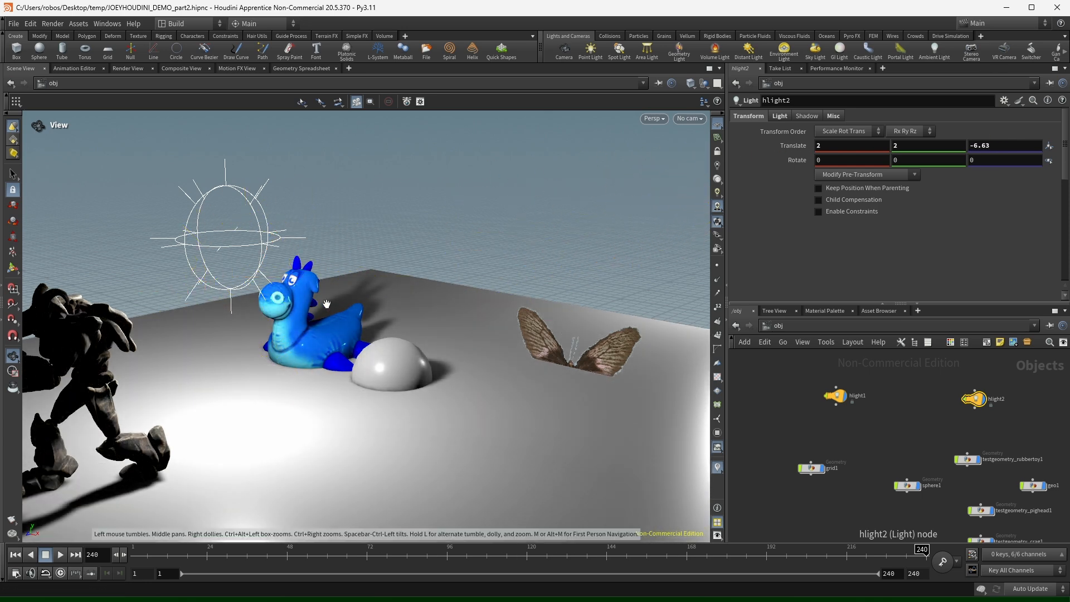
middle_drag(519, 331, 453, 331)
middle_drag(881, 433, 859, 416)
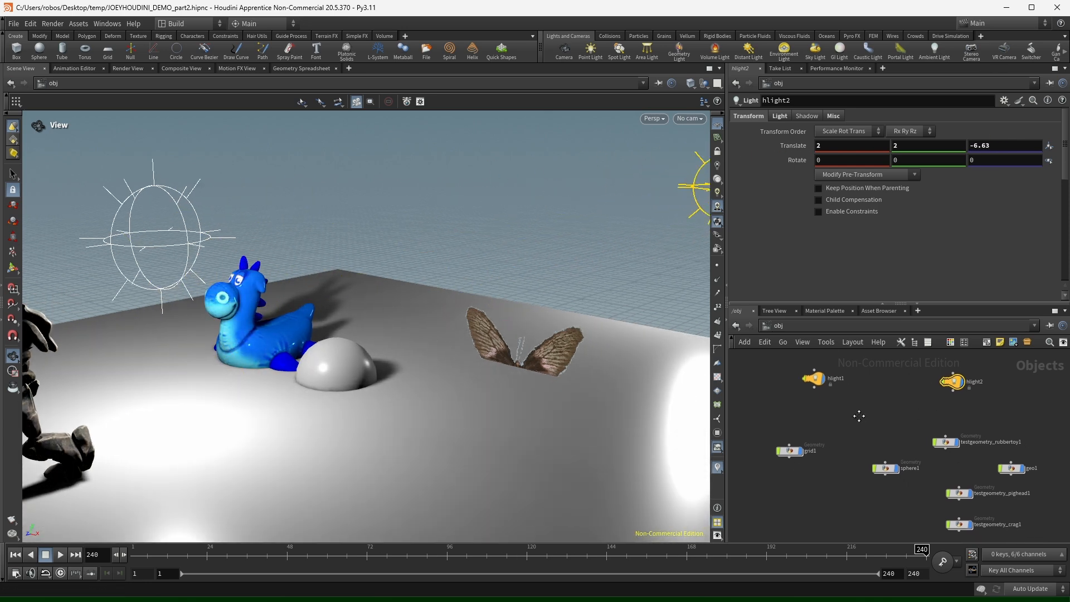
Enter the sphere geometry object's network to edit the geometry inside it.
drag(859, 416, 770, 355)
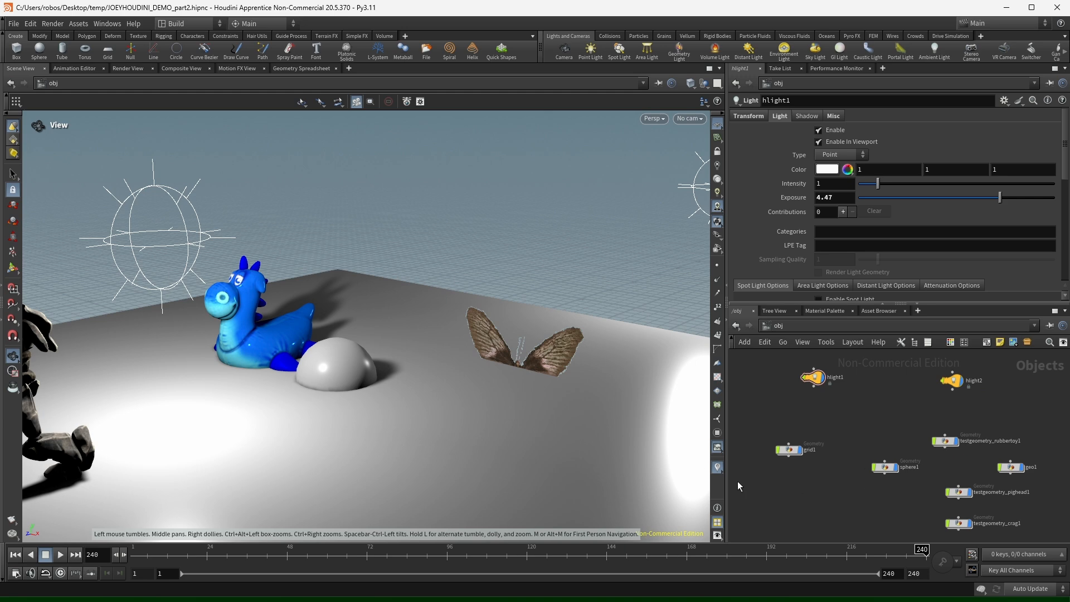
drag(321, 389, 394, 351)
scroll(318, 377, up, 5)
middle_drag(914, 472, 944, 438)
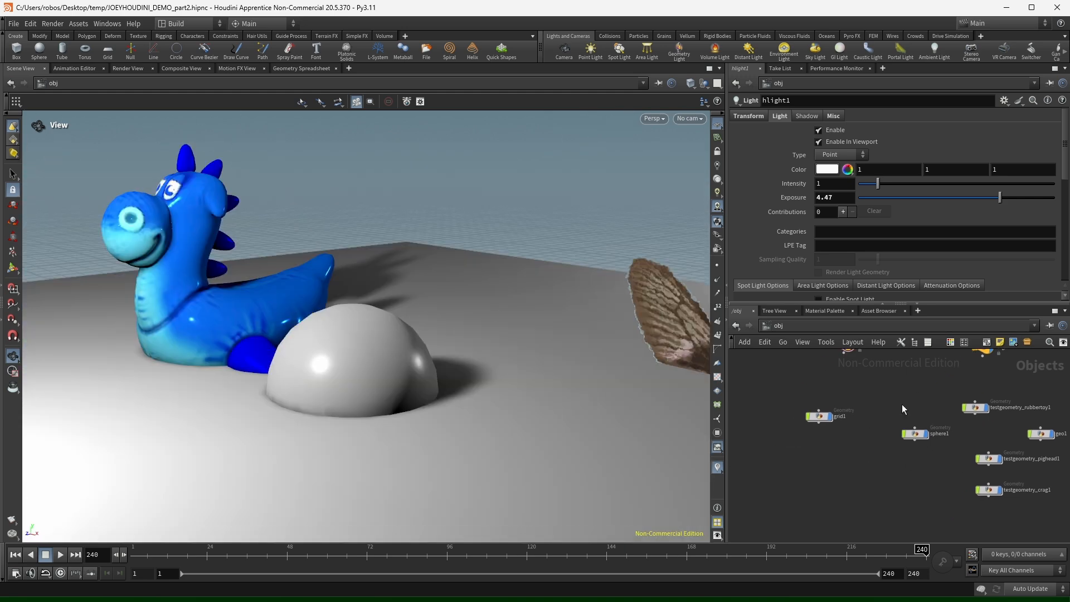
drag(861, 376, 802, 477)
middle_drag(858, 464, 809, 445)
drag(858, 477, 874, 404)
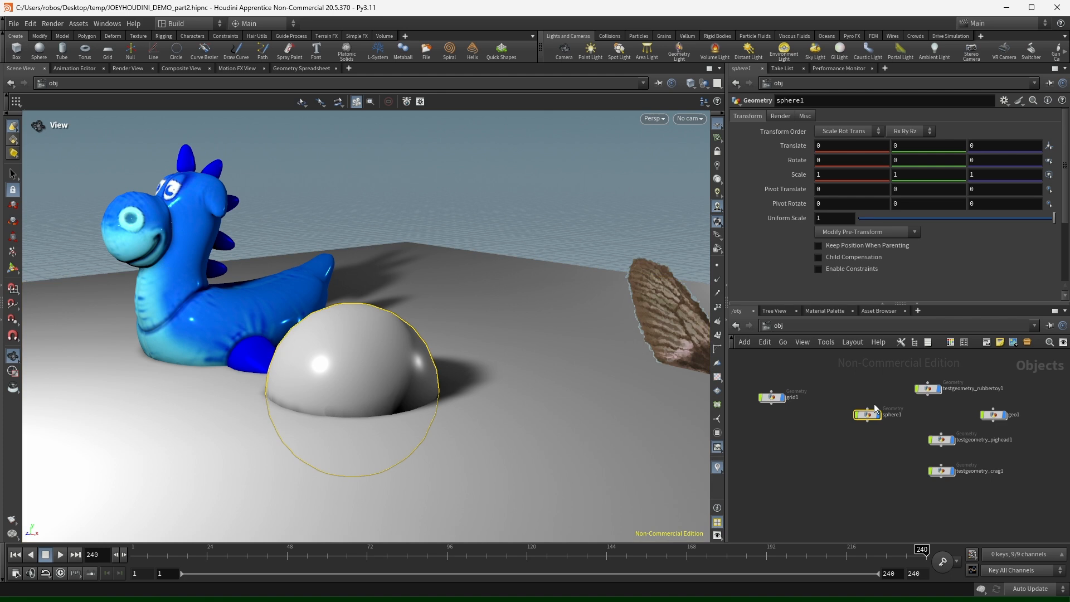
double_click(873, 412)
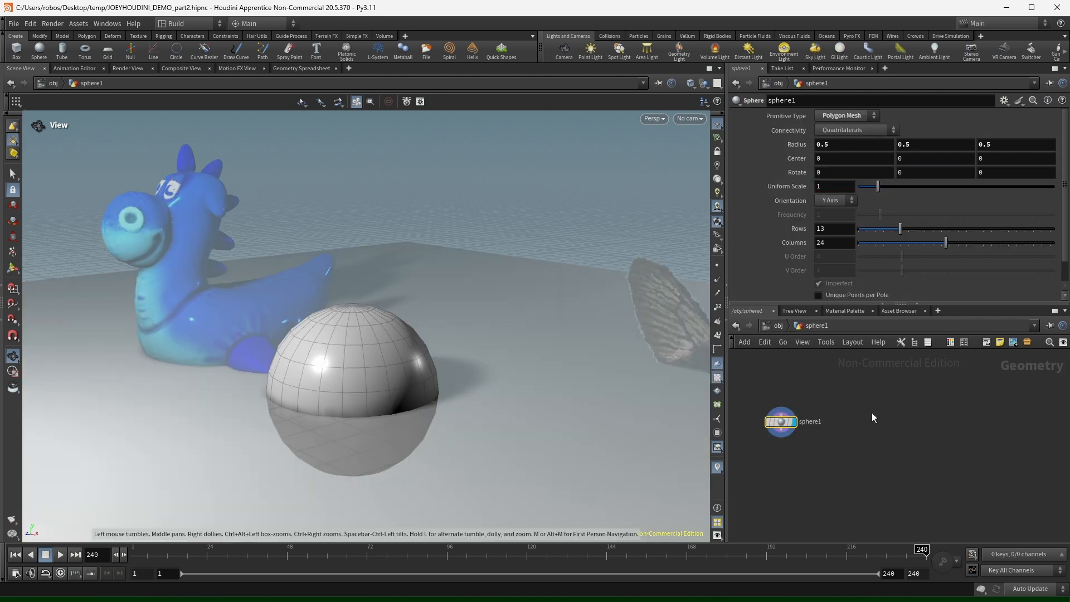
middle_drag(824, 407, 888, 405)
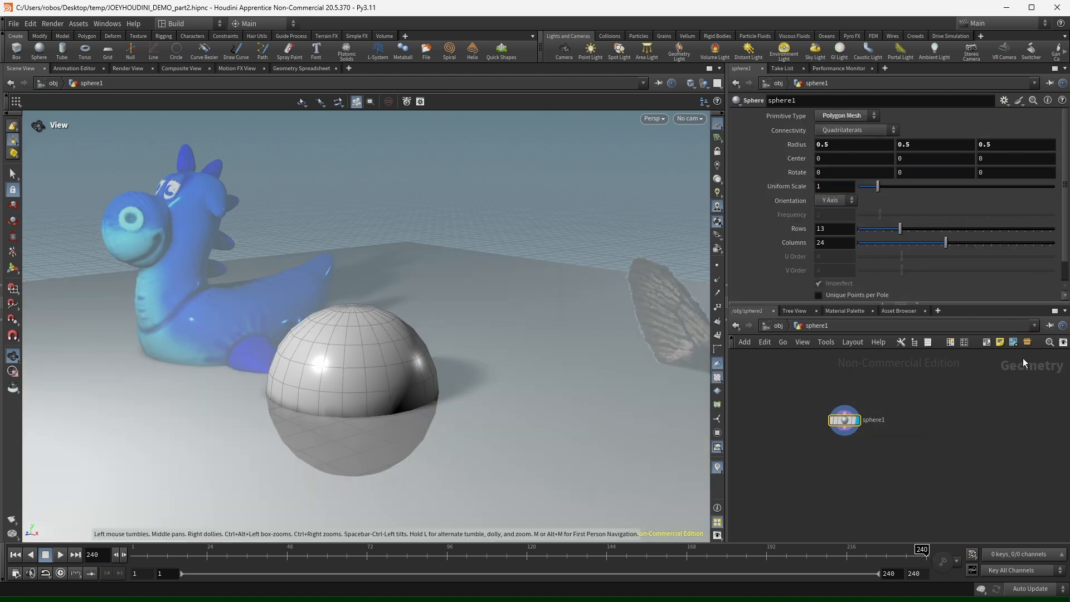
click(766, 326)
double_click(861, 418)
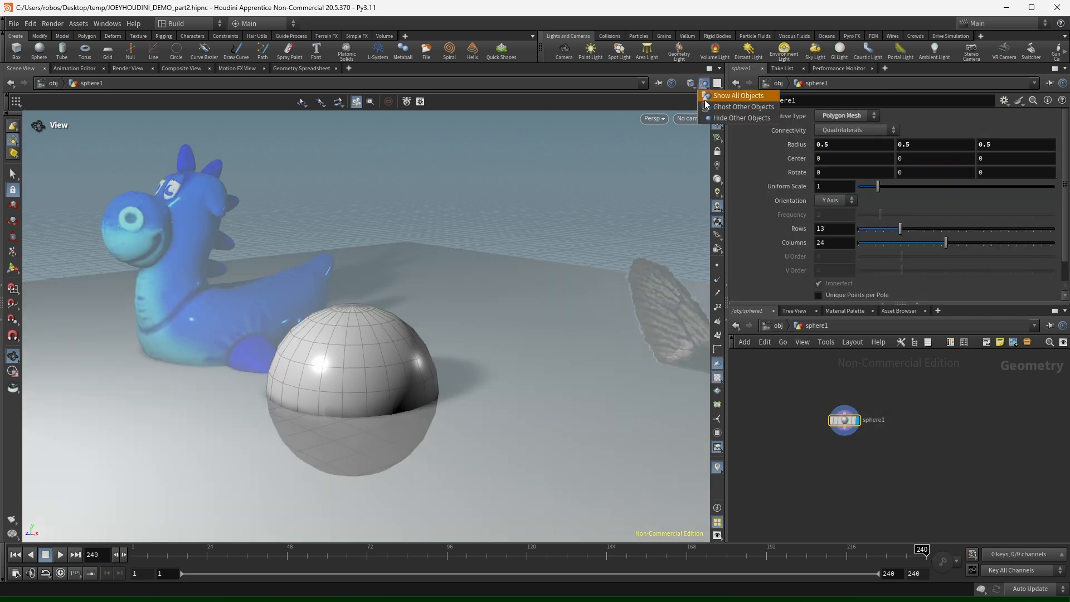
Compare the show-all, ghost and hide display modes for other objects, and finish with Hide Other Objects.
click(705, 84)
click(705, 84)
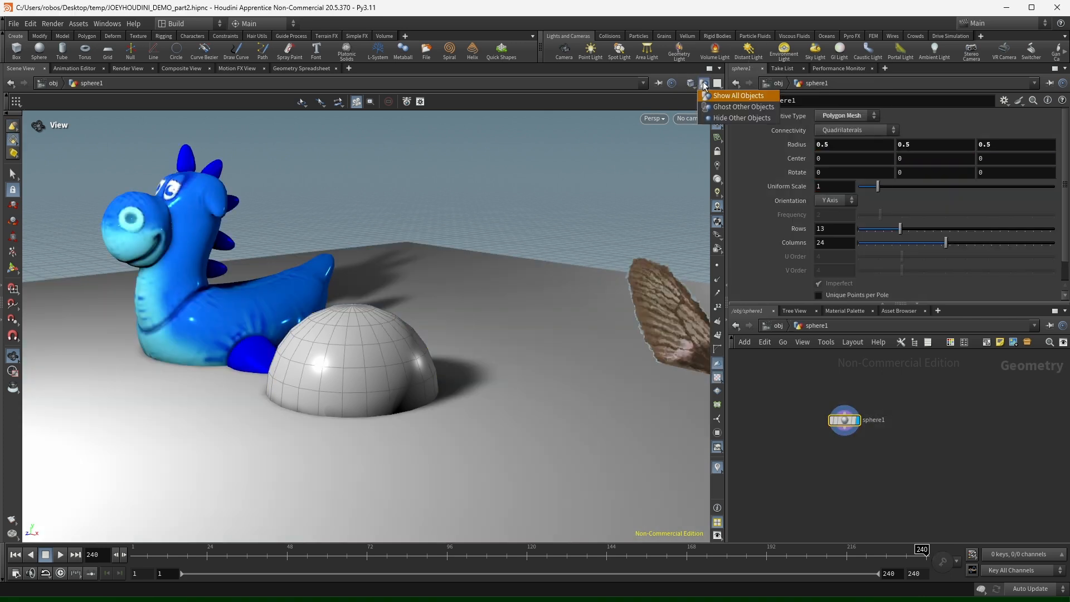
click(725, 120)
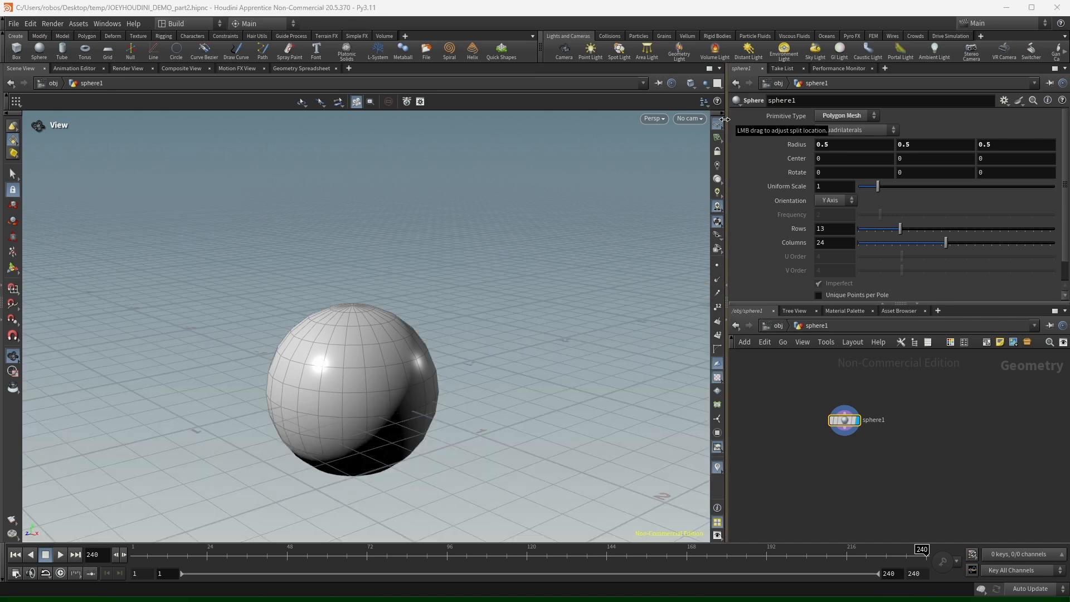
click(706, 84)
click(720, 106)
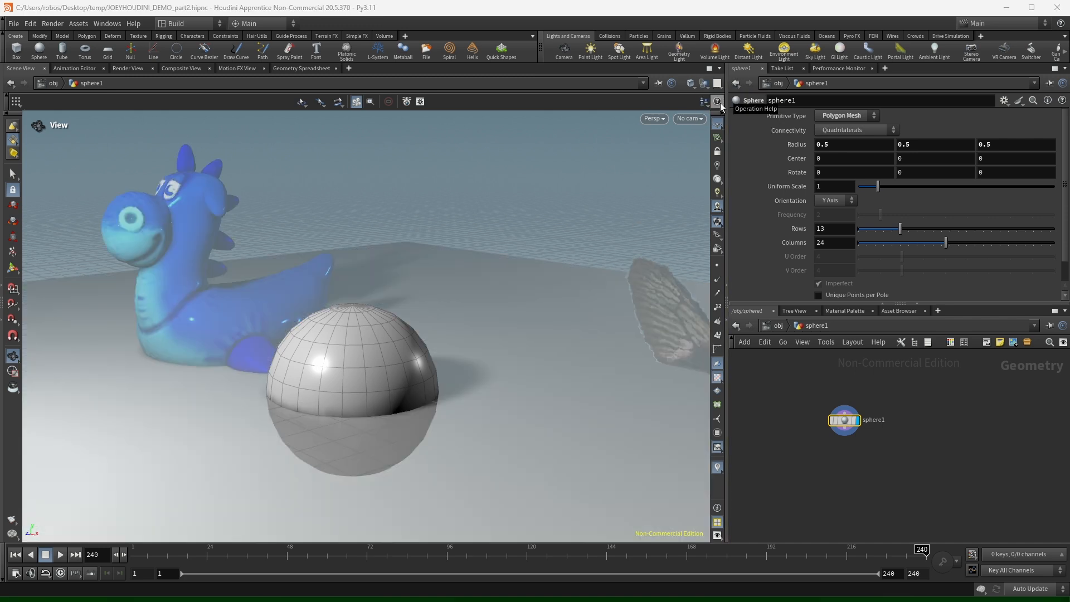
click(705, 84)
click(723, 119)
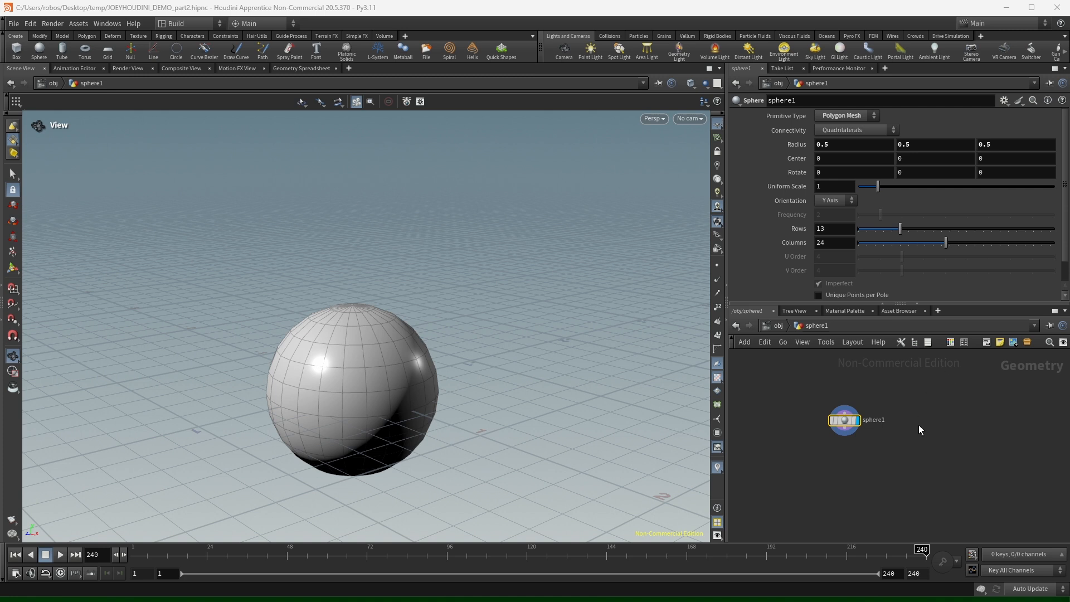
Add a Mountain node below the sphere node, wired to its output, and display the result.
middle_drag(899, 466, 942, 437)
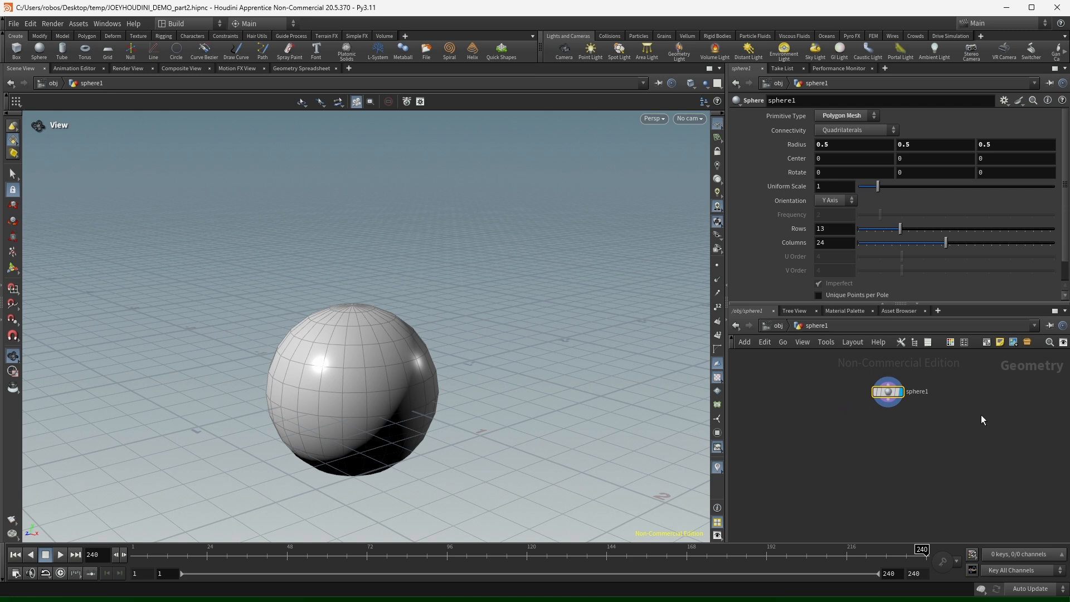
click(889, 402)
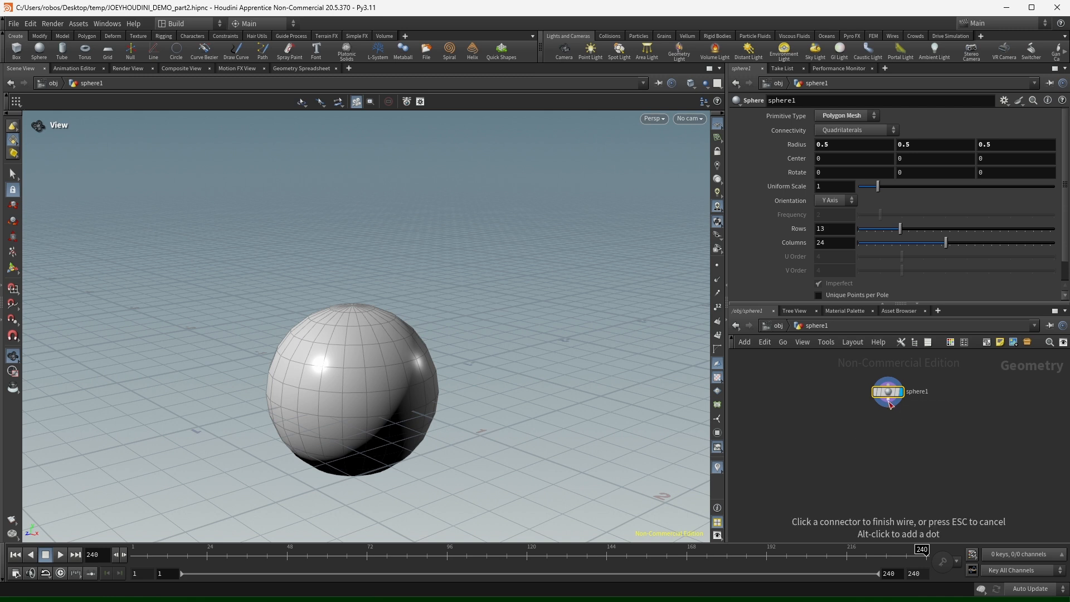
click(893, 464)
click(888, 401)
key(Tab)
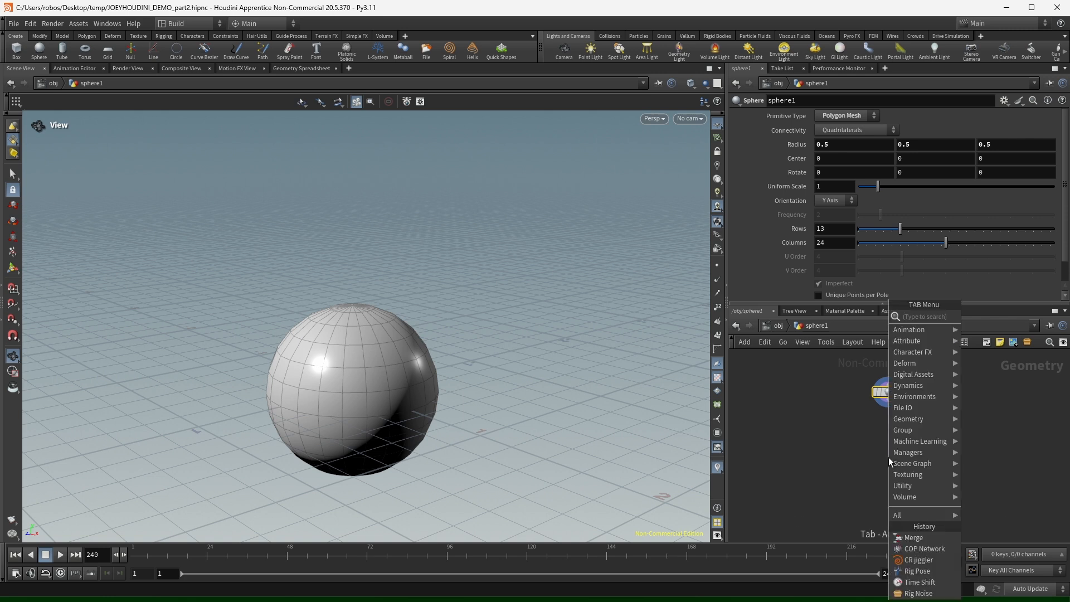
text(mountain)
key(Return)
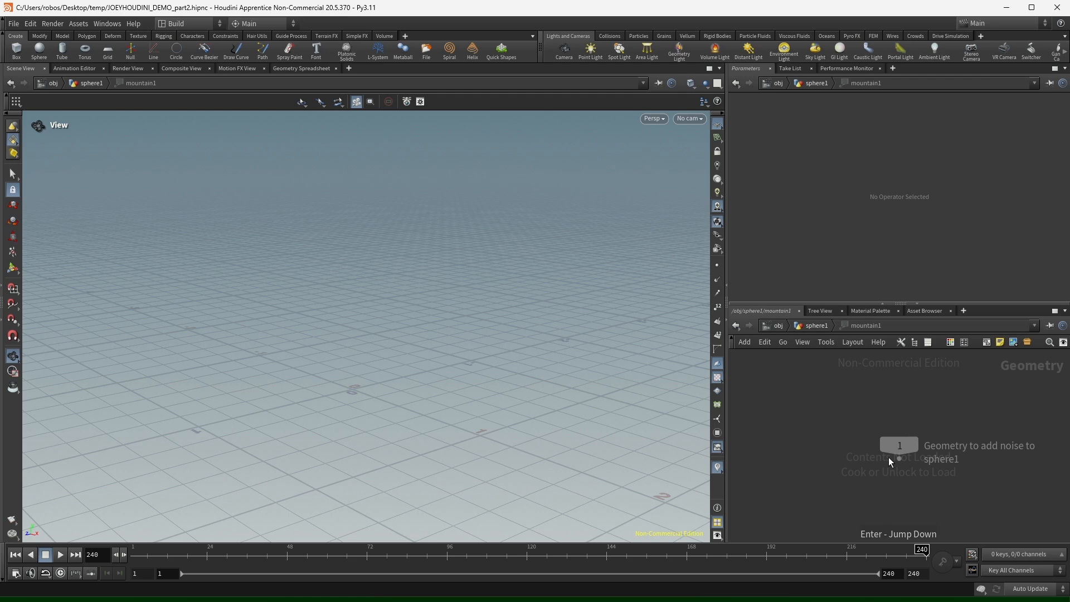
key(u)
click(904, 460)
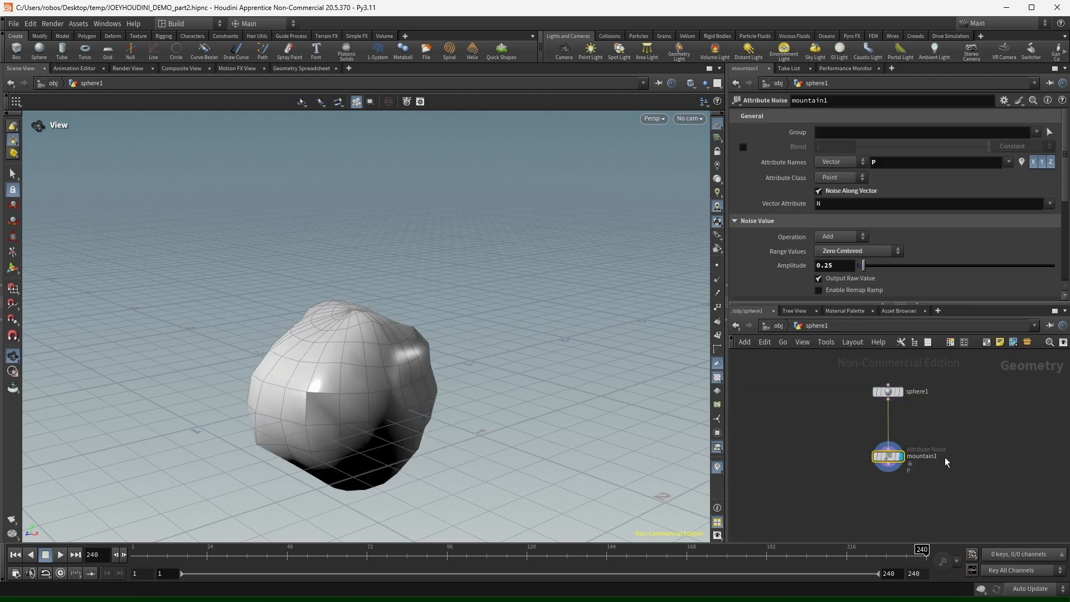
Slightly increase the noise amplitude of the Mountain node.
drag(335, 392, 389, 354)
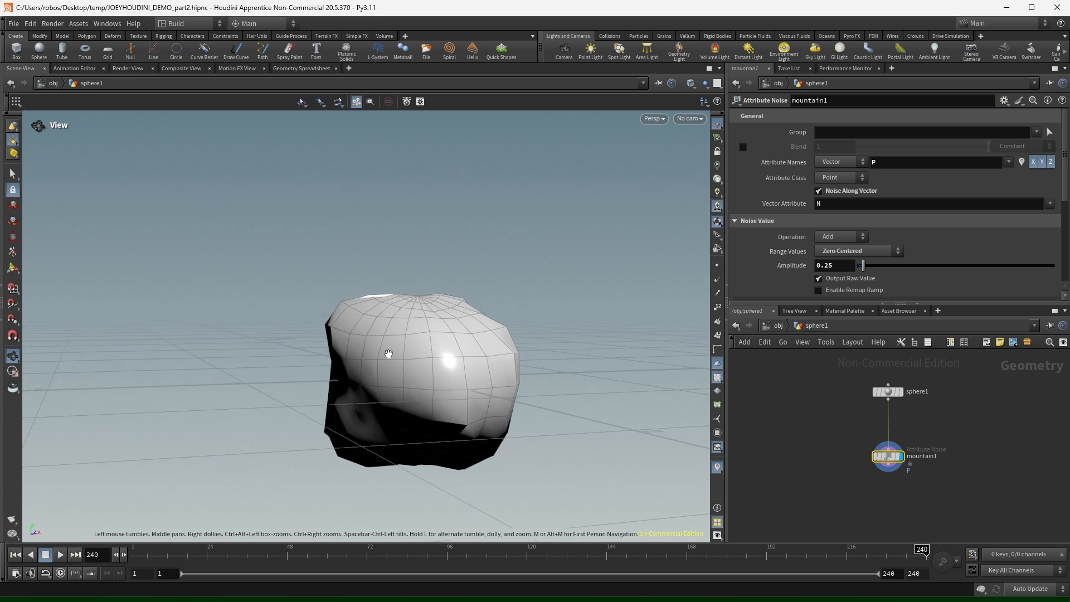
scroll(852, 390, up, 2)
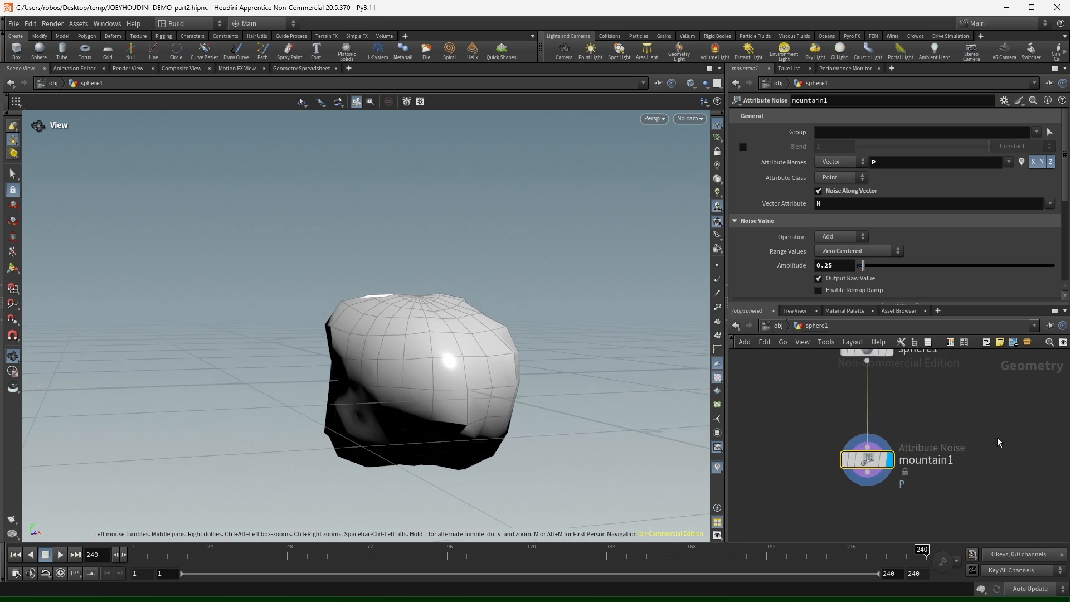
scroll(852, 390, up, 2)
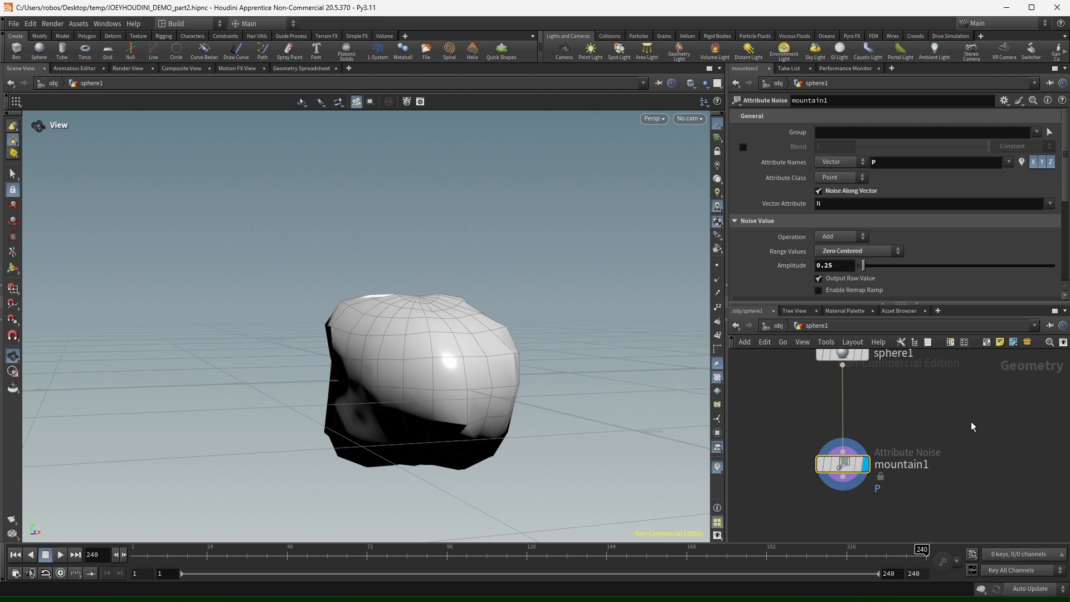
middle_drag(965, 421, 949, 431)
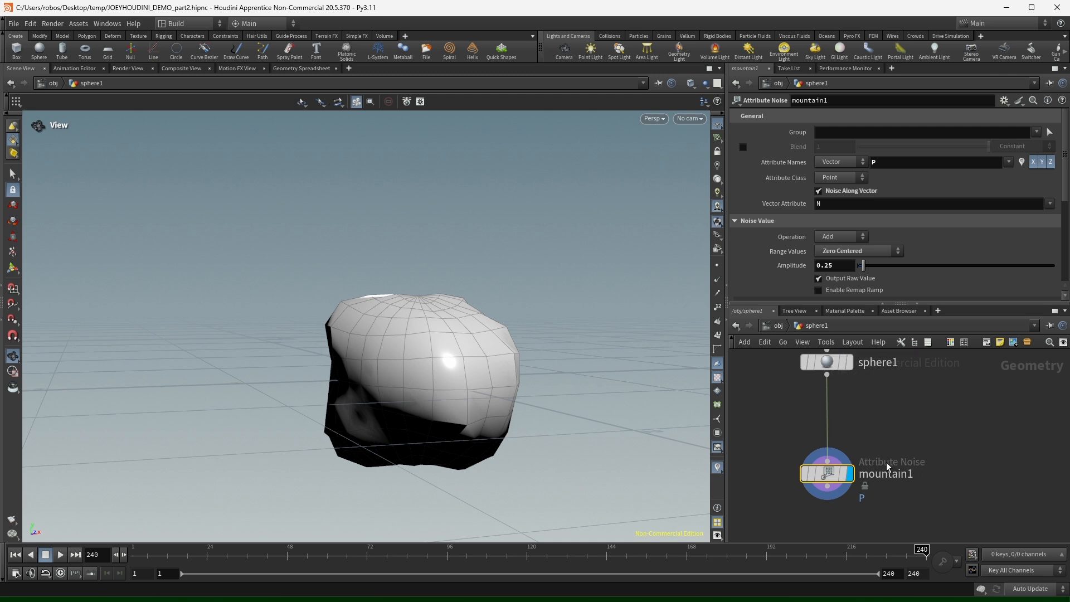
click(827, 375)
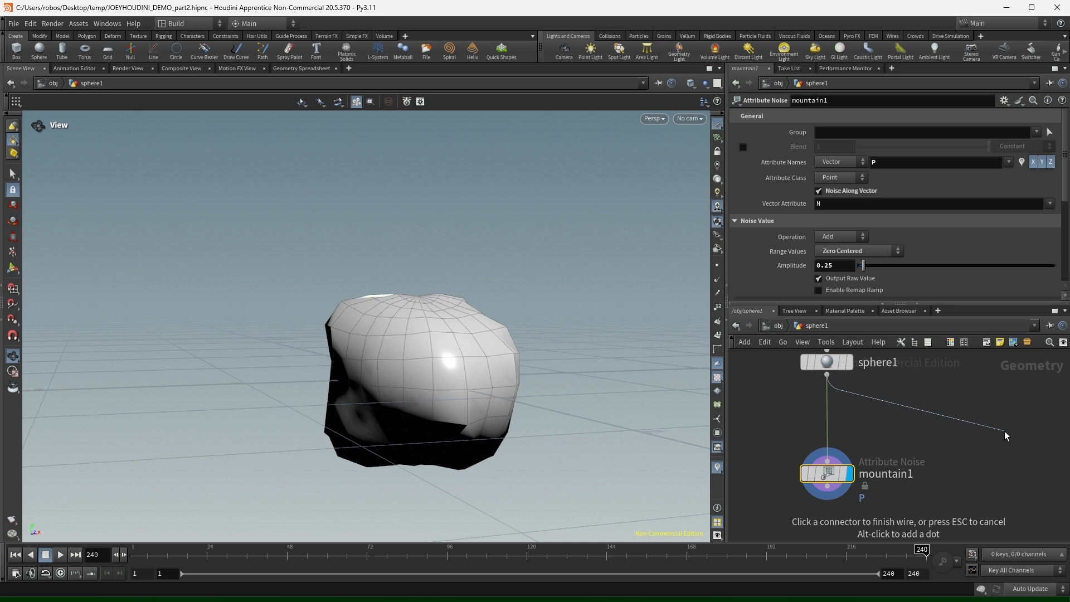
key(Escape)
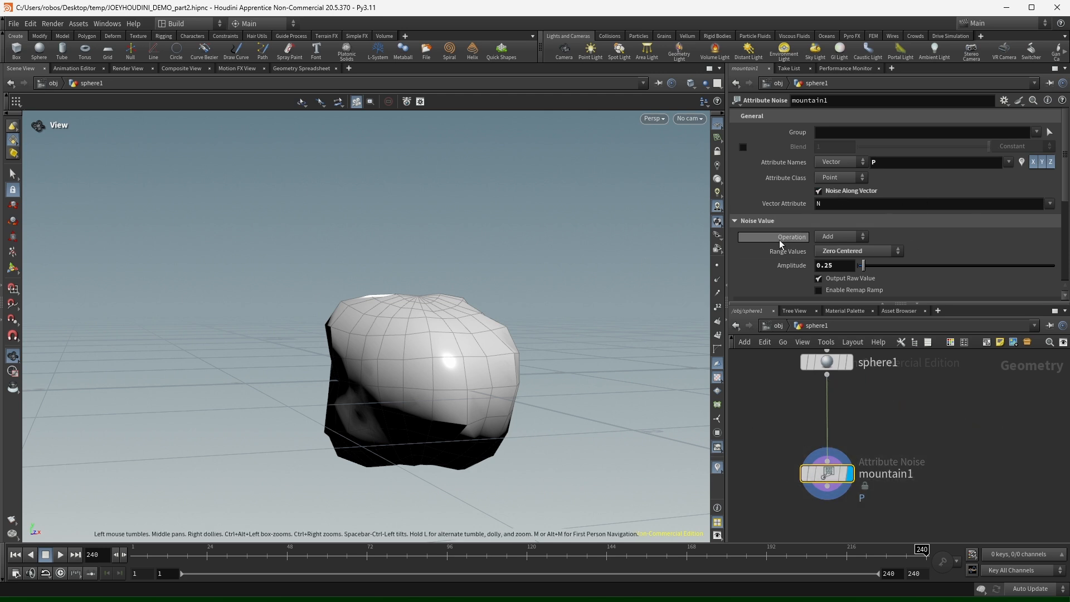
mouse_move(878, 265)
mouse_down()
mouse_move(851, 268)
mouse_move(870, 267)
mouse_up()
Insert a Subdivide node between the sphere and the Mountain node with a depth of 3.
click(836, 364)
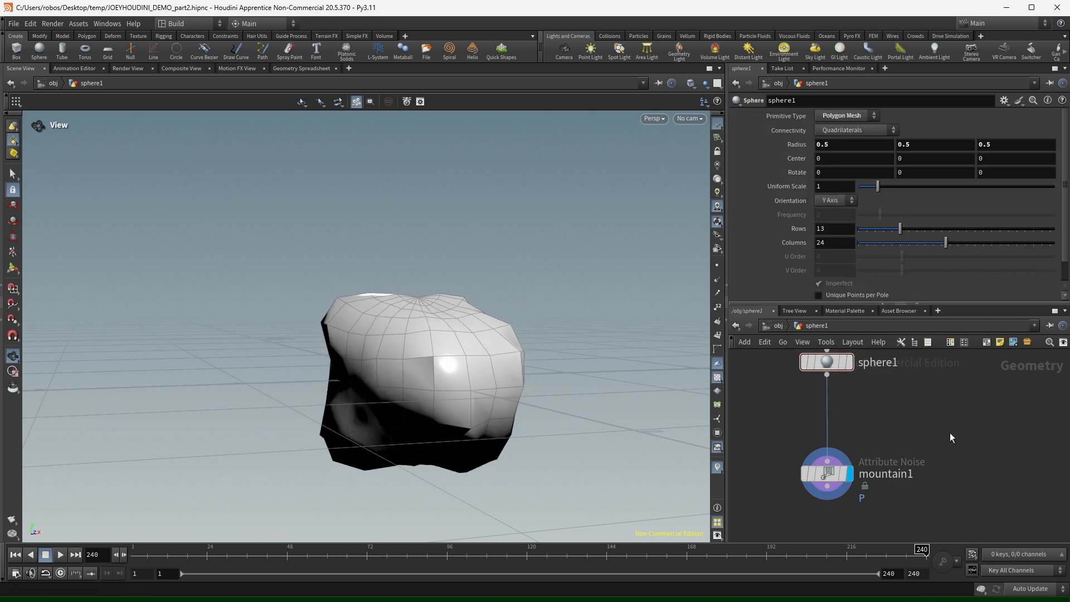
key(Tab)
text(subd)
key(Return)
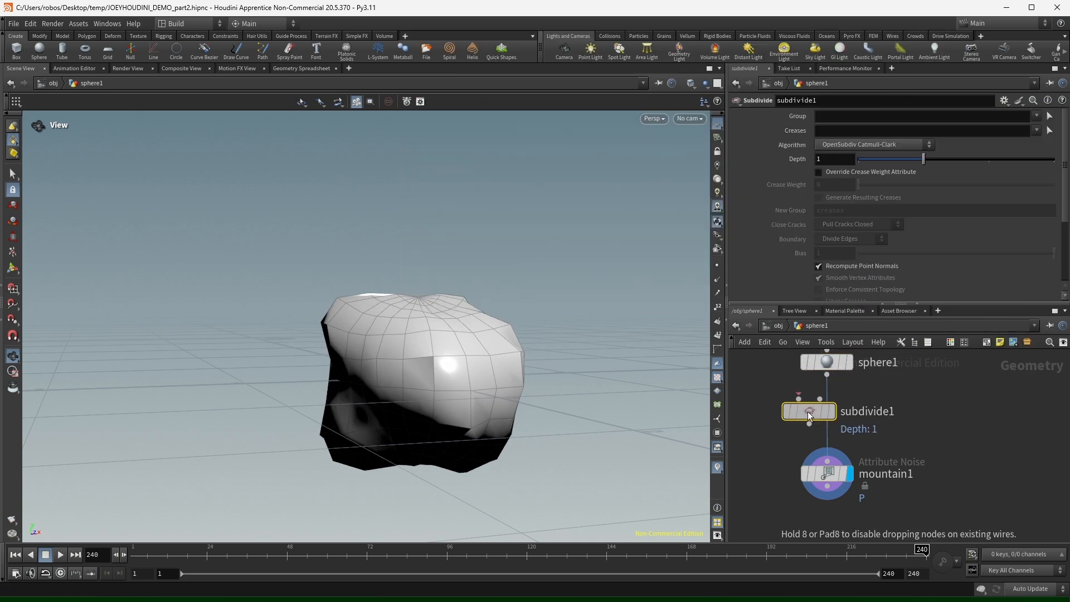
click(808, 412)
drag(924, 159, 1055, 159)
Set the Mountain noise to an amplitude of 0.46, an element size of 1.36 and a Y offset of 3.4.
click(829, 474)
drag(866, 266, 883, 232)
scroll(775, 229, down, 5)
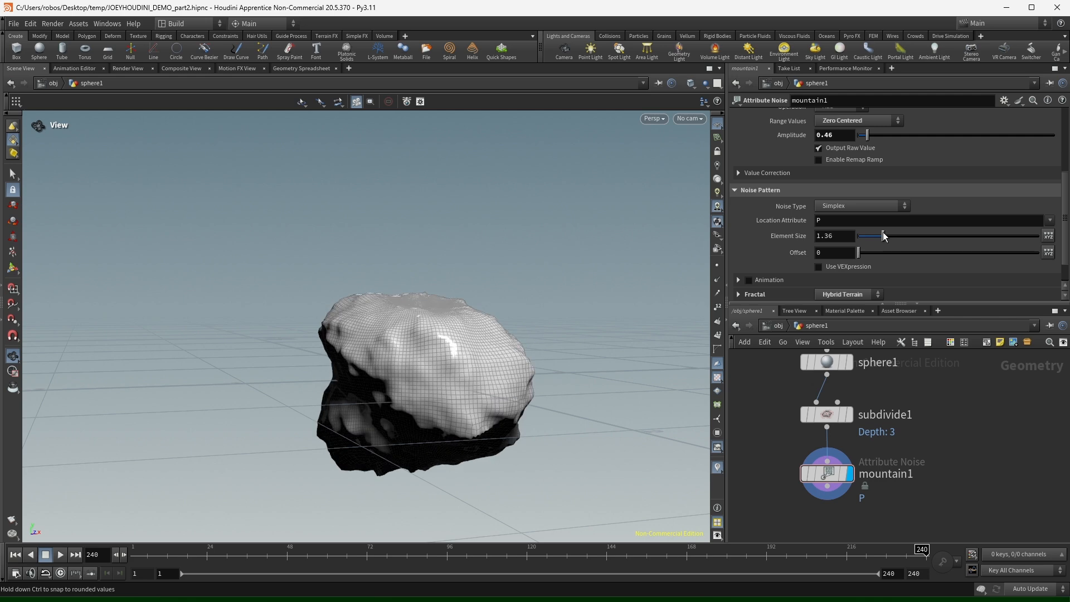
click(1046, 253)
middle_drag(926, 268, 1035, 284)
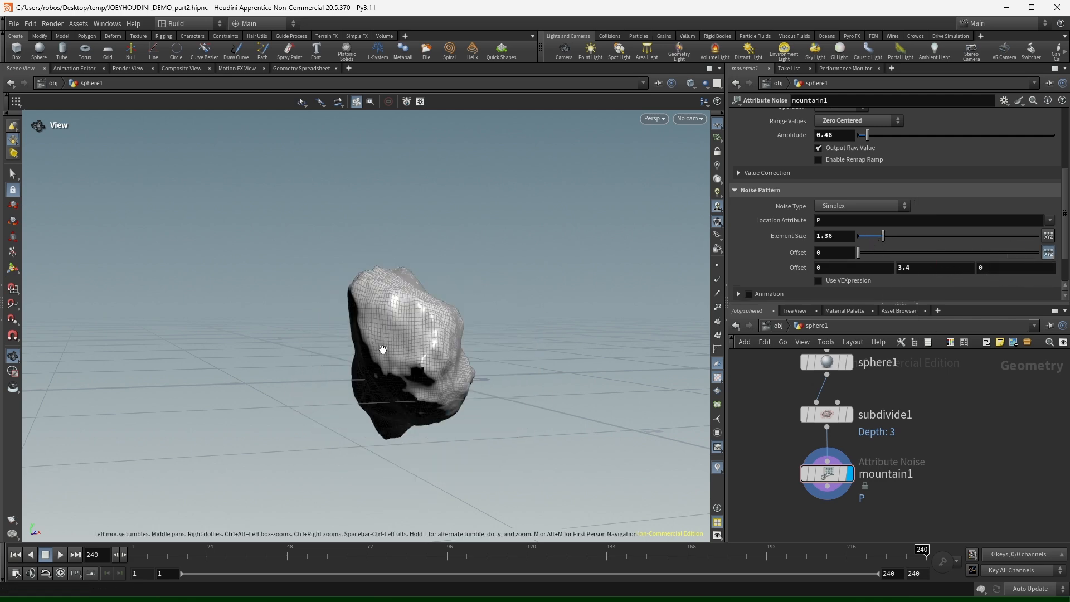
drag(384, 332, 596, 367)
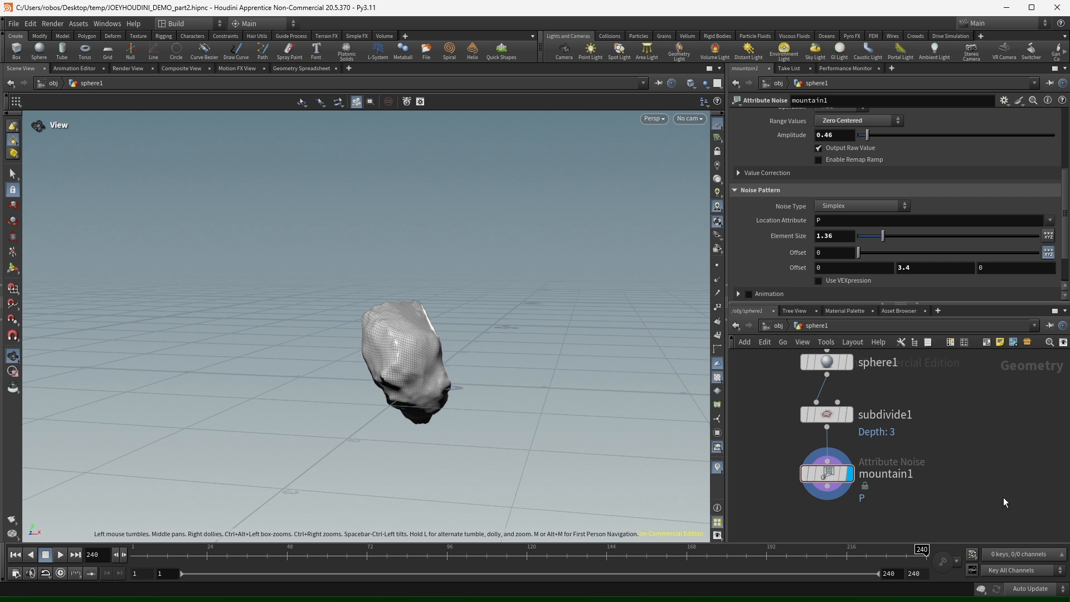
Tidy the sphere, Subdivide and Mountain nodes into an evenly spaced vertical chain.
scroll(955, 450, down, 1)
middle_drag(965, 497, 944, 504)
drag(834, 387, 831, 365)
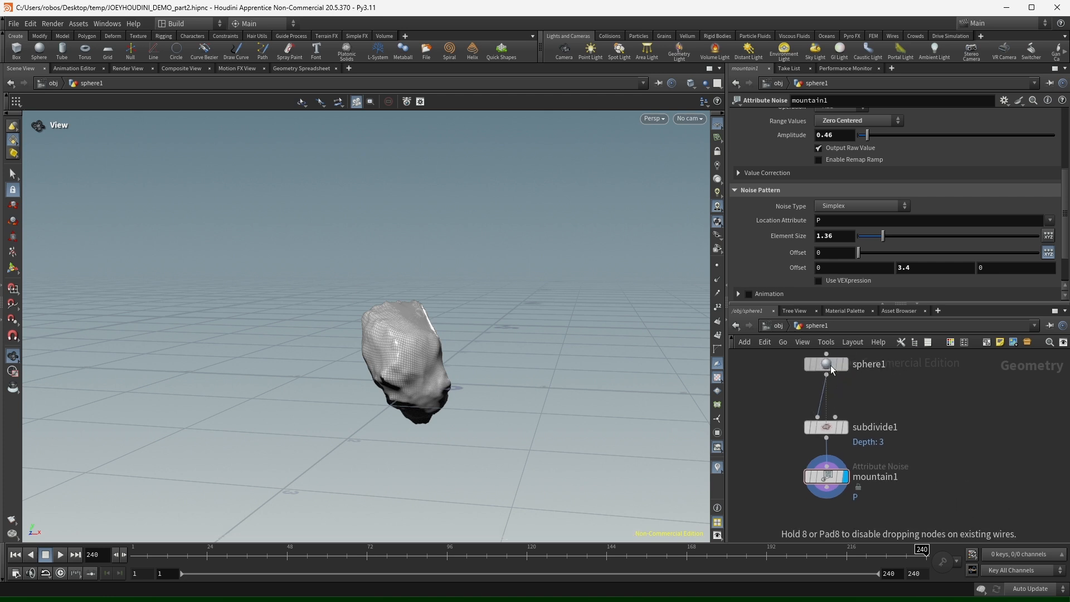
drag(831, 430, 831, 420)
middle_drag(907, 456, 937, 466)
mouse_move(843, 455)
drag(842, 451, 841, 458)
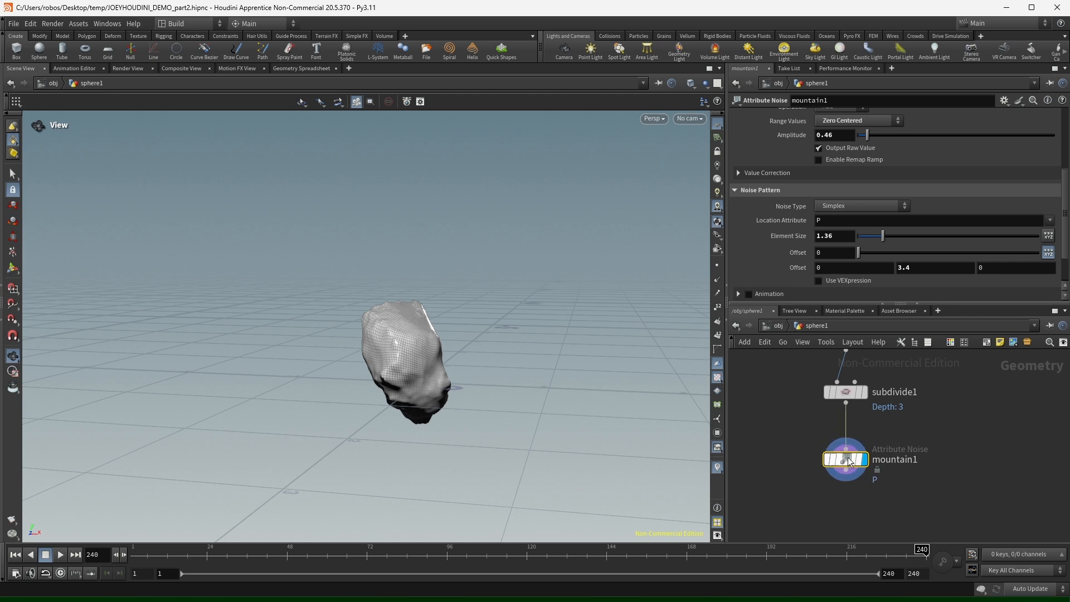
middle_drag(935, 493, 914, 459)
click(841, 443)
key(Escape)
scroll(848, 428, down, 4)
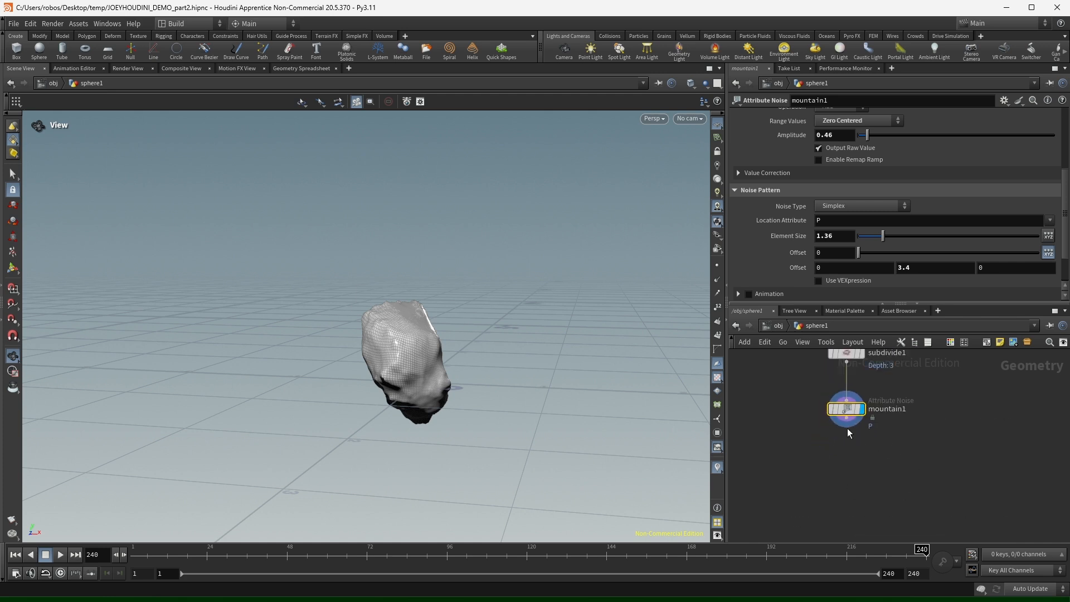
Add a VDB from Polygons node fed by the Mountain node and make it the displayed result.
scroll(875, 406, up, 3)
middle_drag(908, 449, 921, 428)
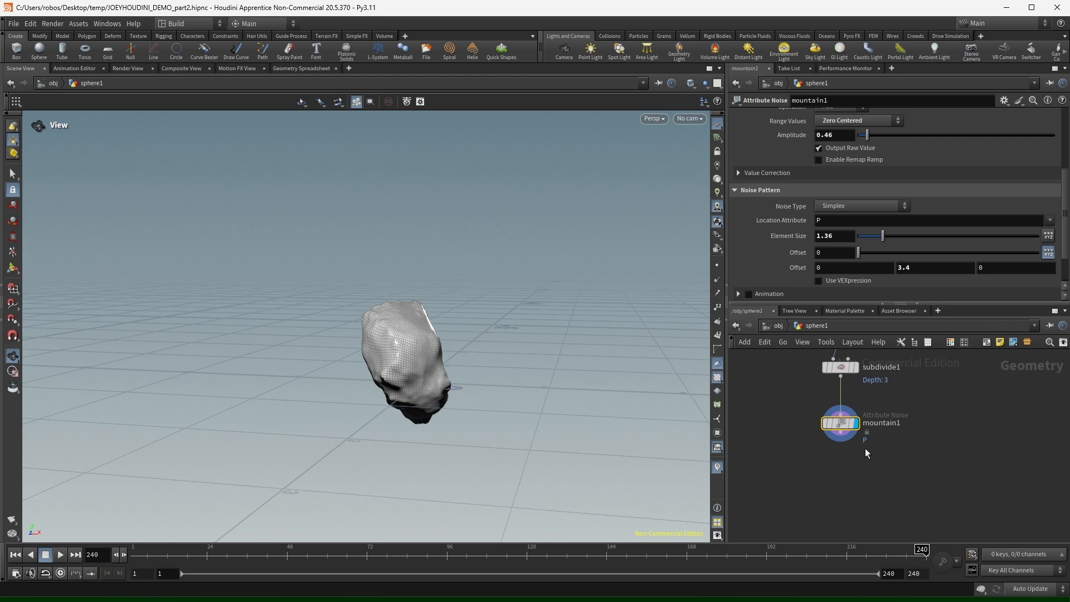
click(841, 433)
key(Tab)
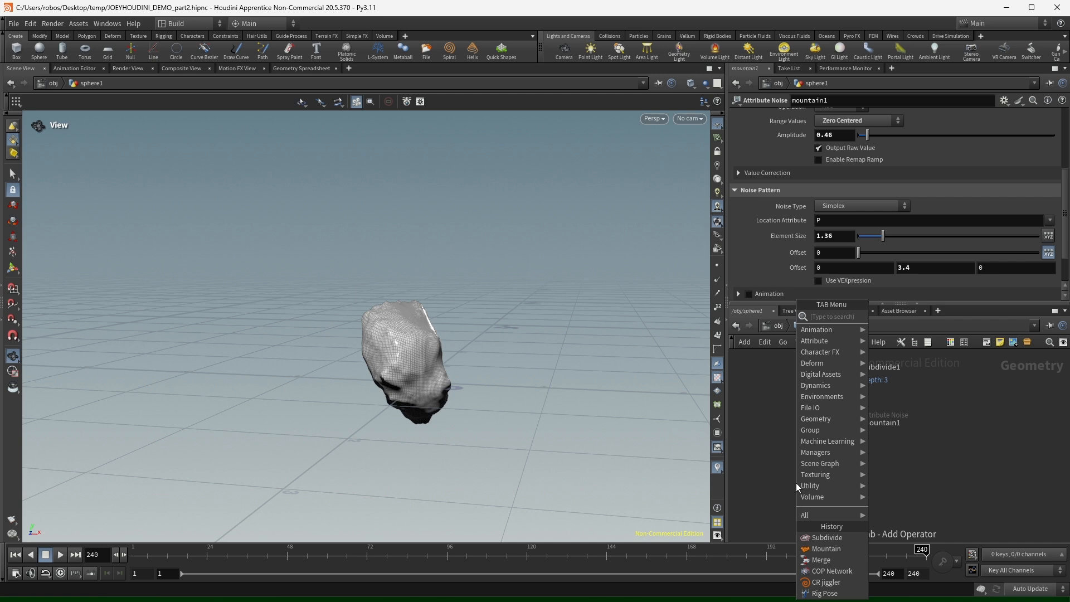
text(vdb from poly)
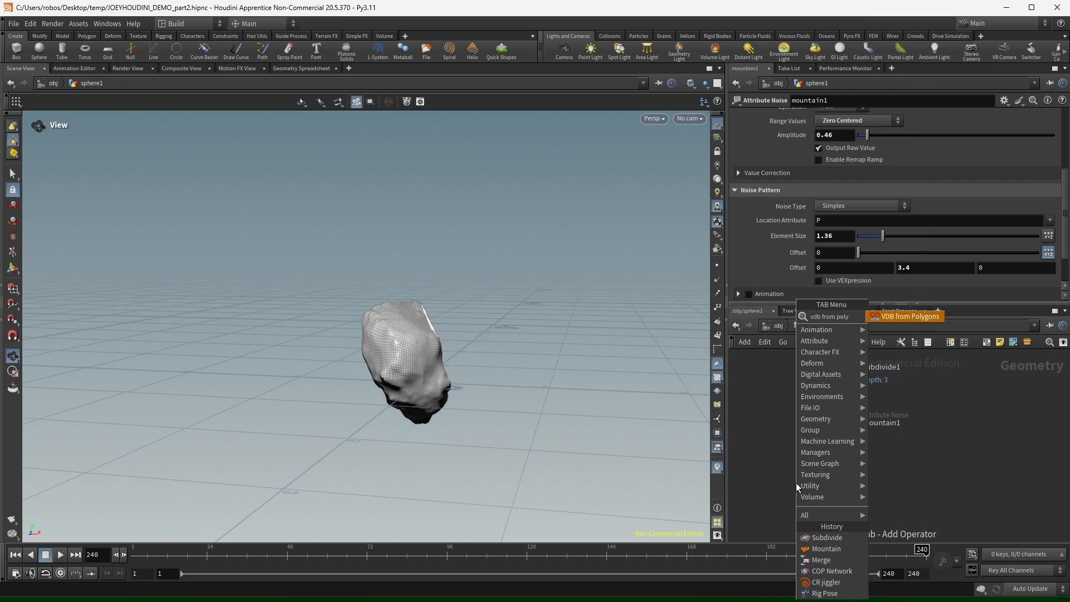
key(Return)
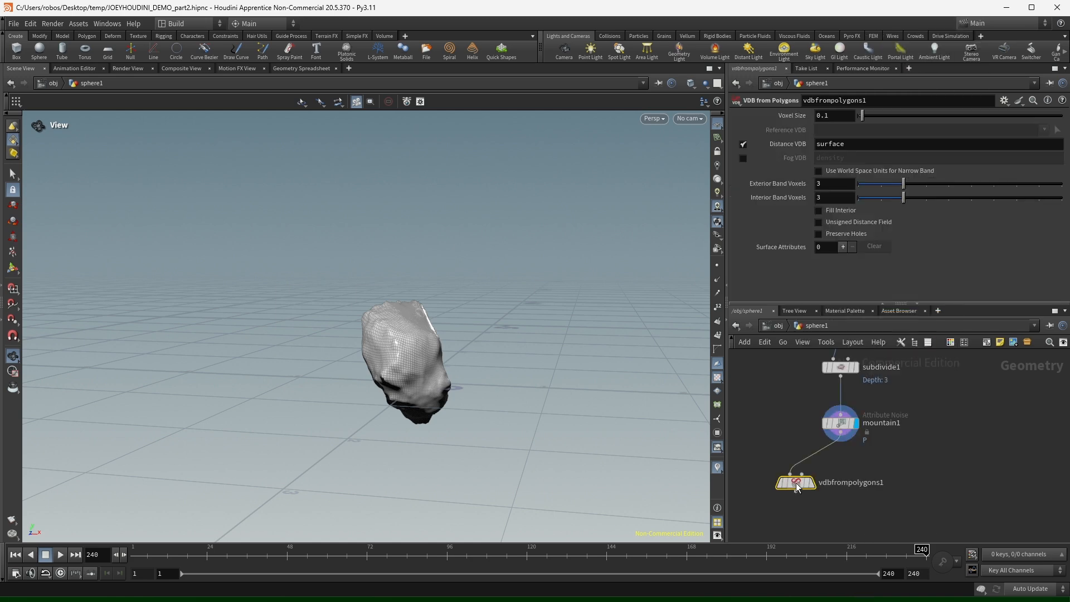
click(811, 482)
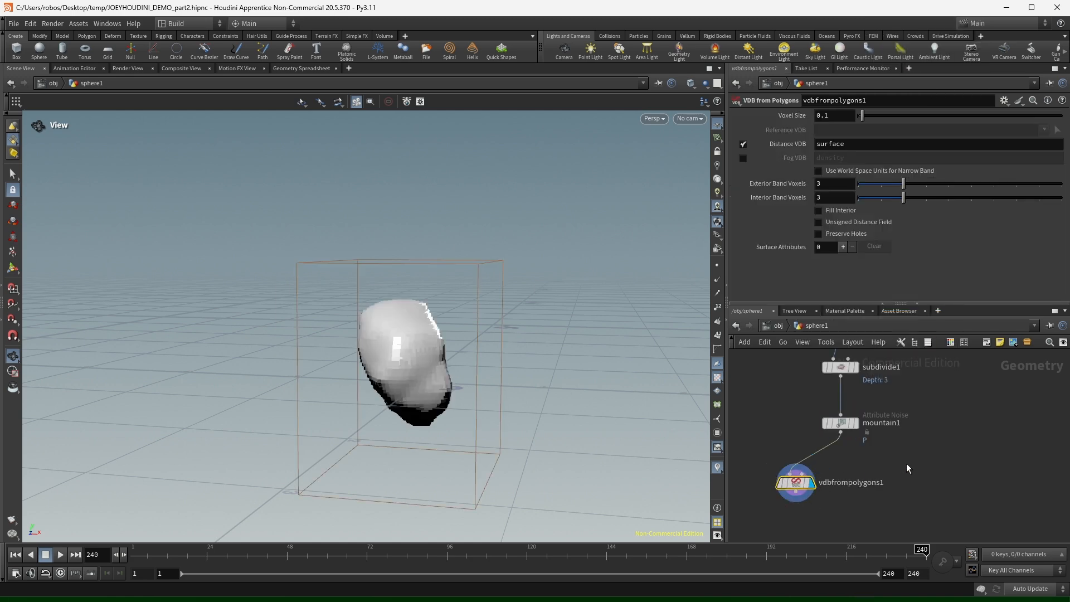
Set the voxel size of the rock's VDB from Polygons node to 0.01.
drag(503, 357, 306, 330)
drag(396, 299, 367, 332)
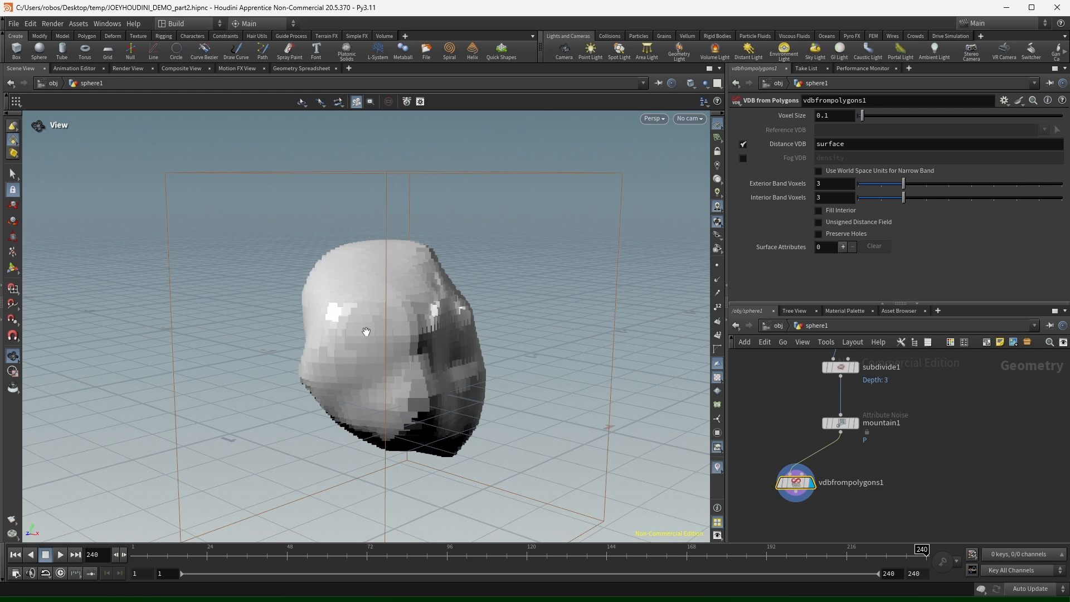
drag(429, 325, 335, 322)
drag(386, 284, 450, 353)
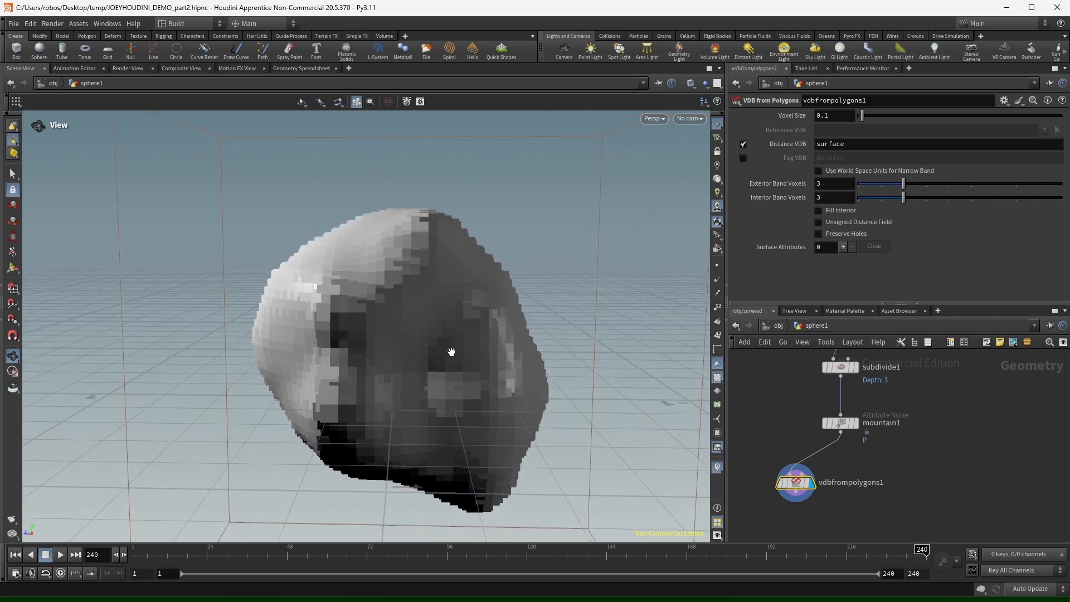
click(836, 116)
key(Return)
click(836, 116)
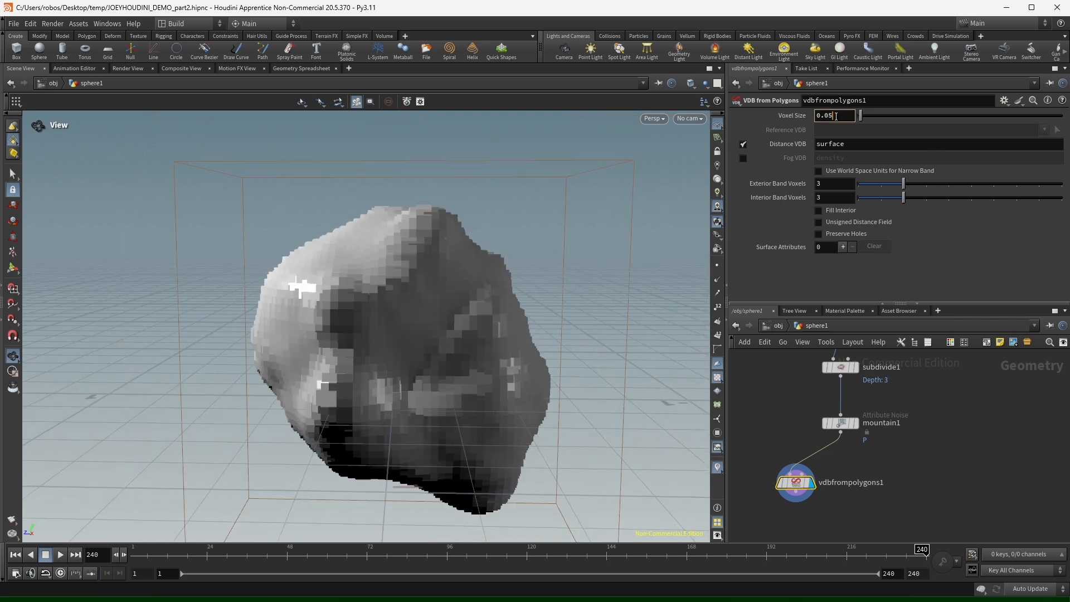
key(Return)
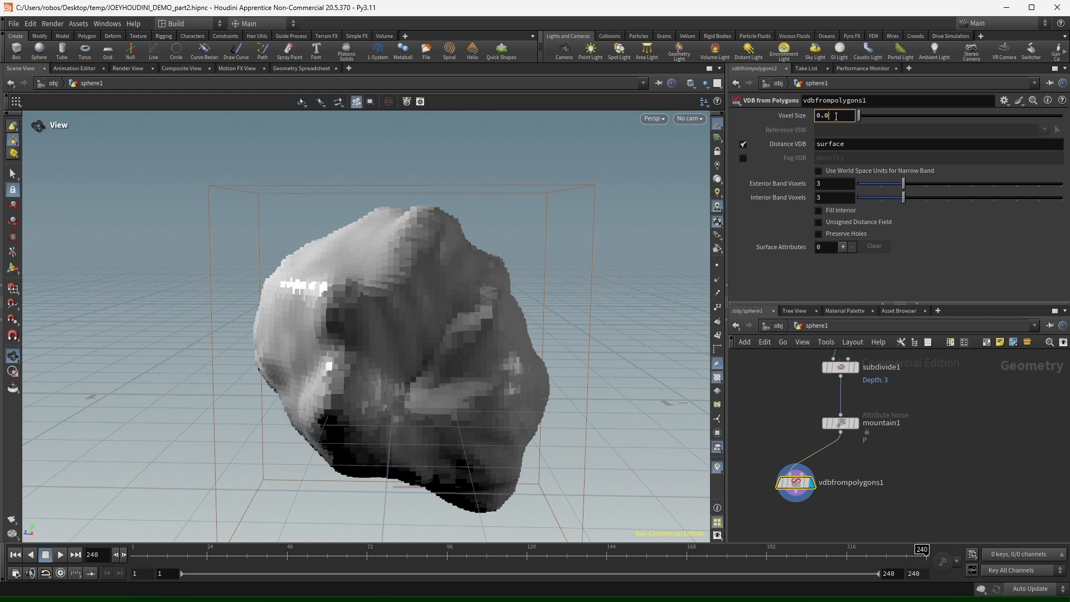
text(1)
key(Return)
drag(416, 311, 335, 345)
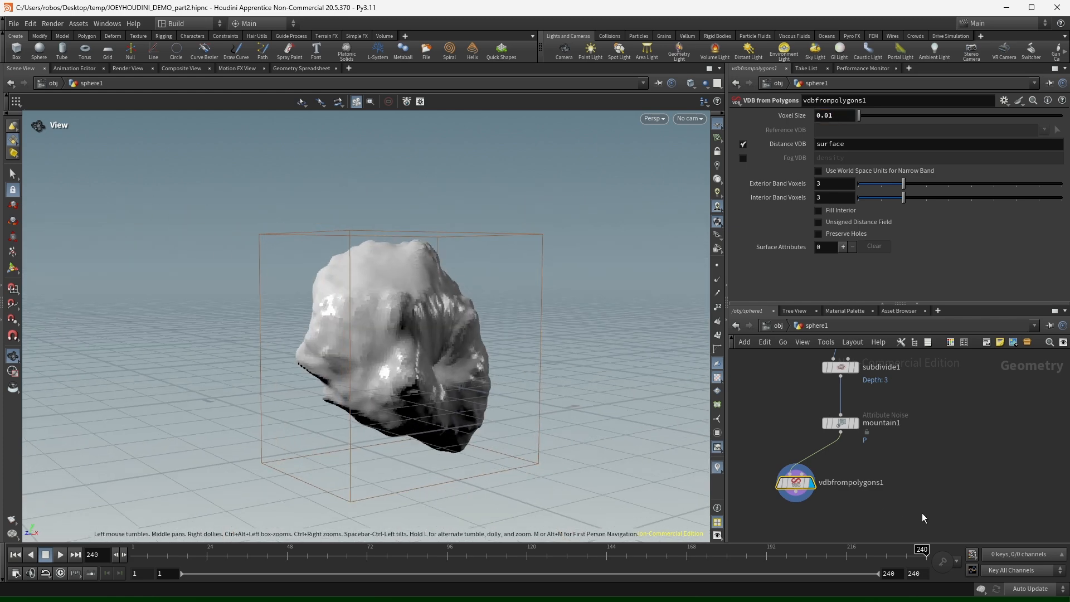
Add a Box node beside the rock's node chain and display it.
middle_drag(922, 512, 963, 440)
key(Tab)
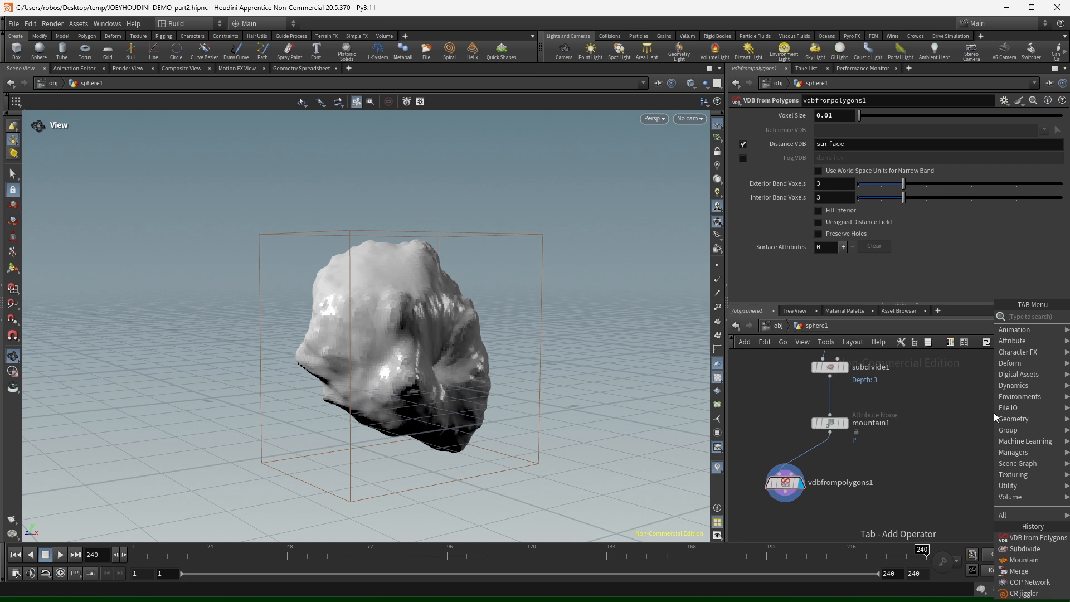
text(box)
key(Return)
click(994, 414)
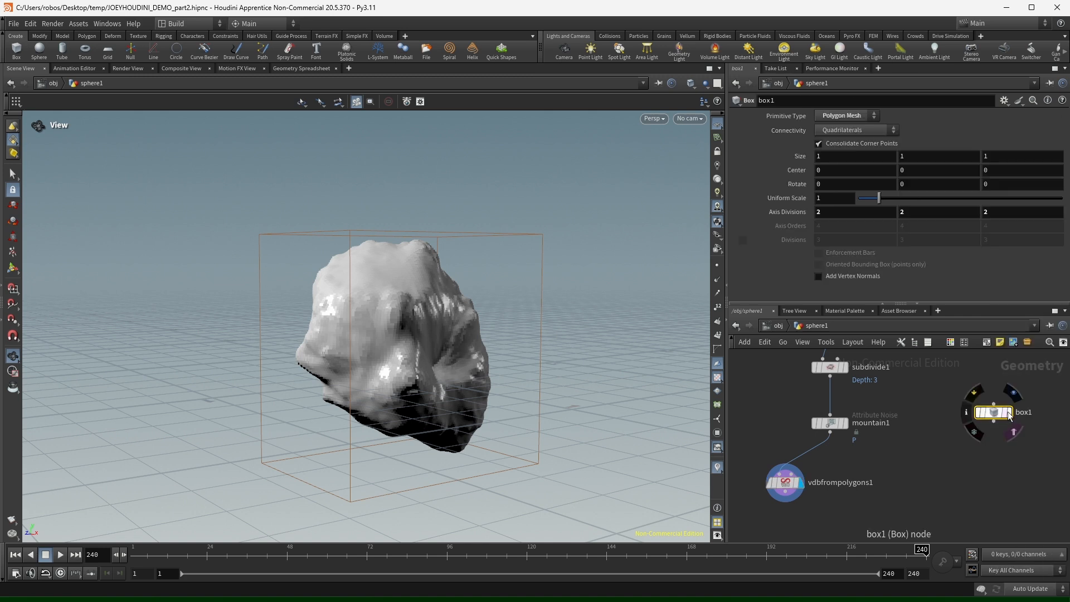
click(1008, 413)
Duplicate the VDB from Polygons node, connect the copy below the box and display it.
middle_drag(928, 481, 902, 469)
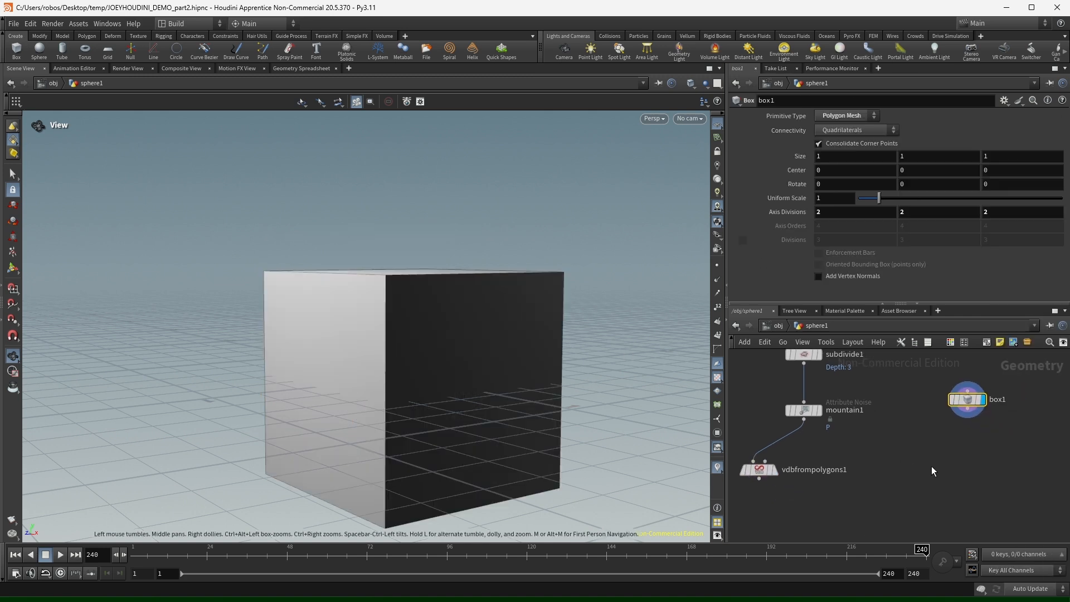
drag(892, 453, 734, 510)
key(ctrl+c)
key(ctrl+v)
drag(967, 459, 968, 409)
click(991, 466)
Add a VDB SDF Subtract node, wire the rock VDB into its first input and the box VDB into its second, and display it.
middle_drag(803, 529, 880, 472)
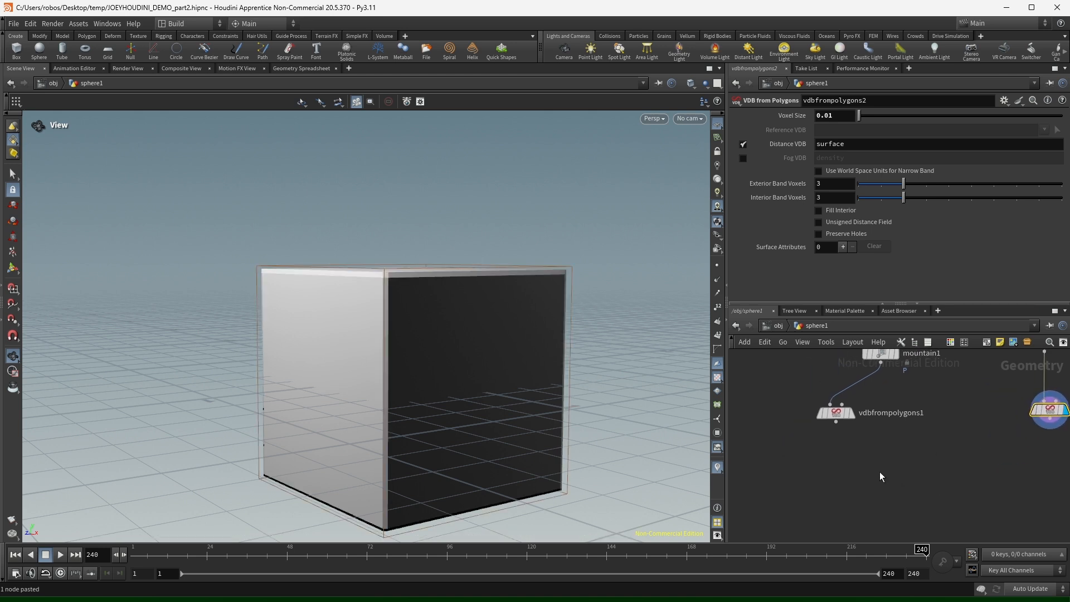
click(852, 414)
key(Tab)
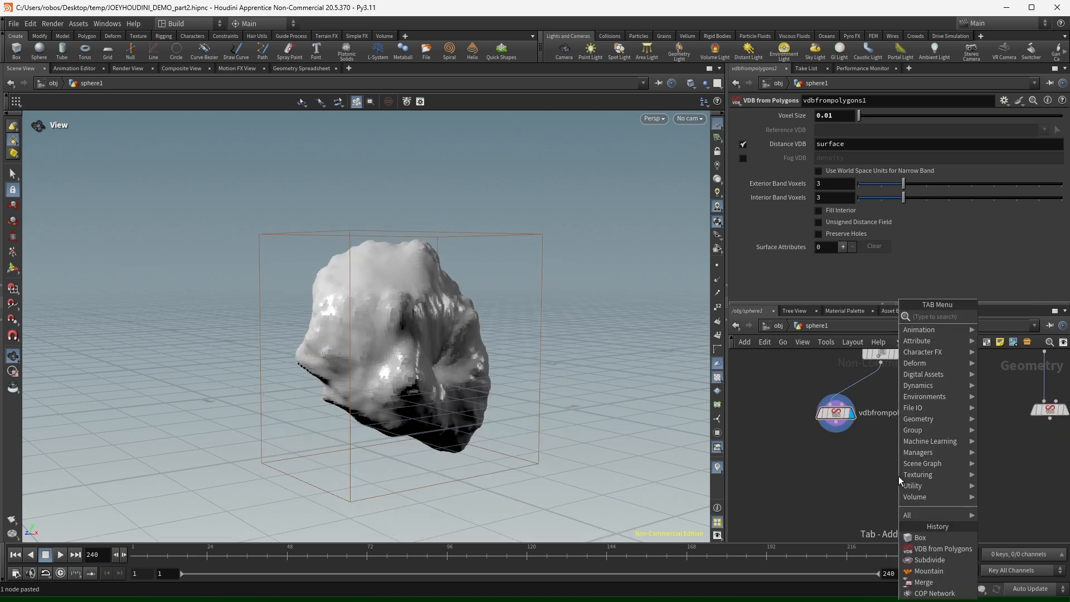
text(sdf)
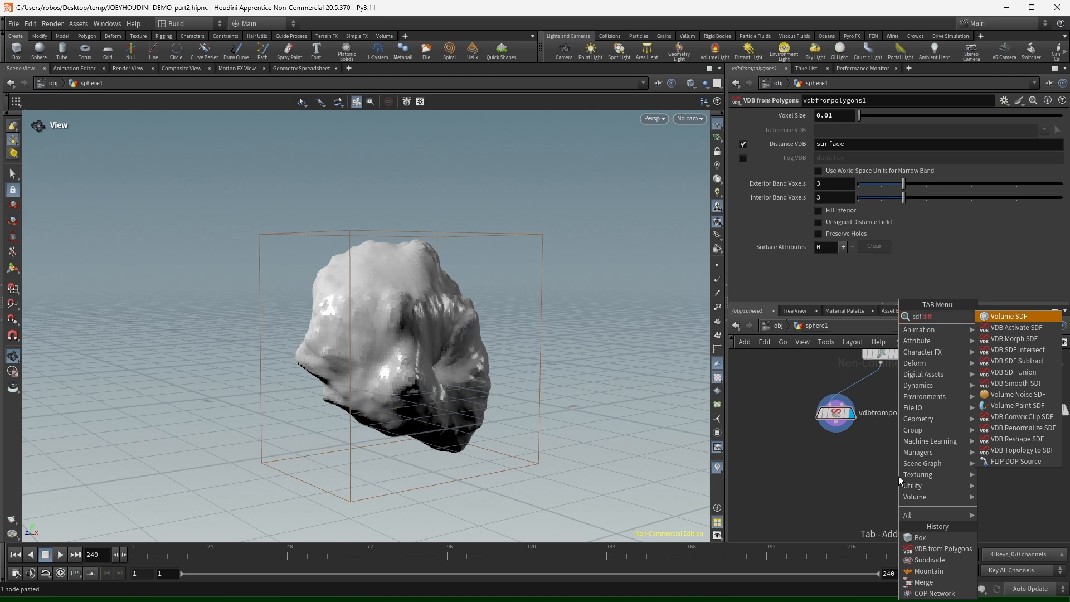
text(su)
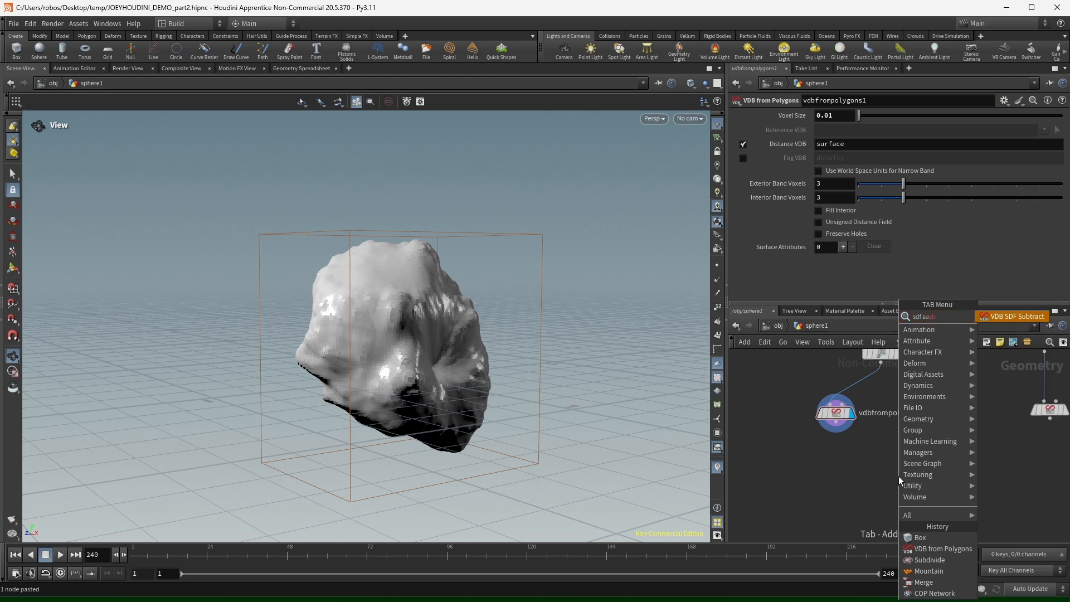
key(Return)
click(899, 477)
drag(836, 422, 892, 467)
drag(1050, 418, 906, 468)
click(918, 456)
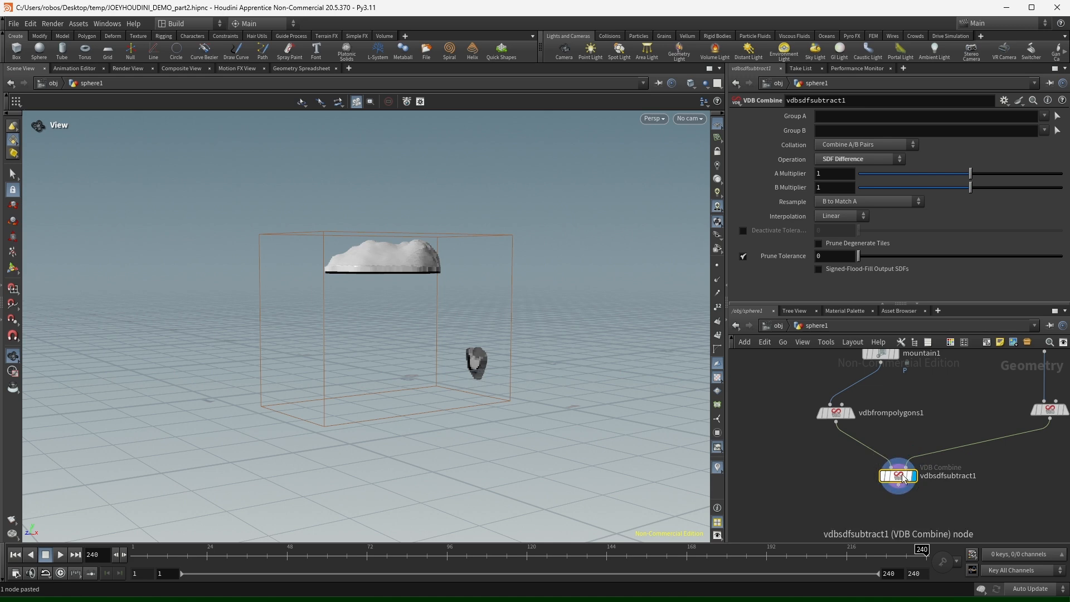
Insert a Transform node between the box and its VDB from Polygons node.
drag(399, 356, 474, 372)
middle_drag(980, 368, 917, 415)
click(1012, 386)
click(13, 269)
key(Tab)
text(tran)
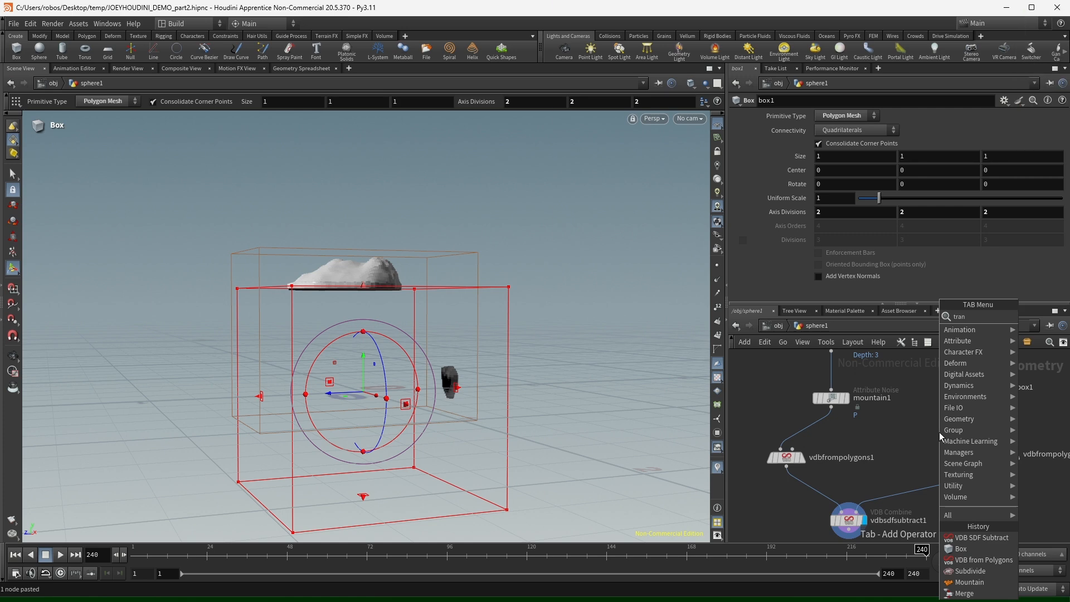
key(Return)
drag(940, 433, 996, 426)
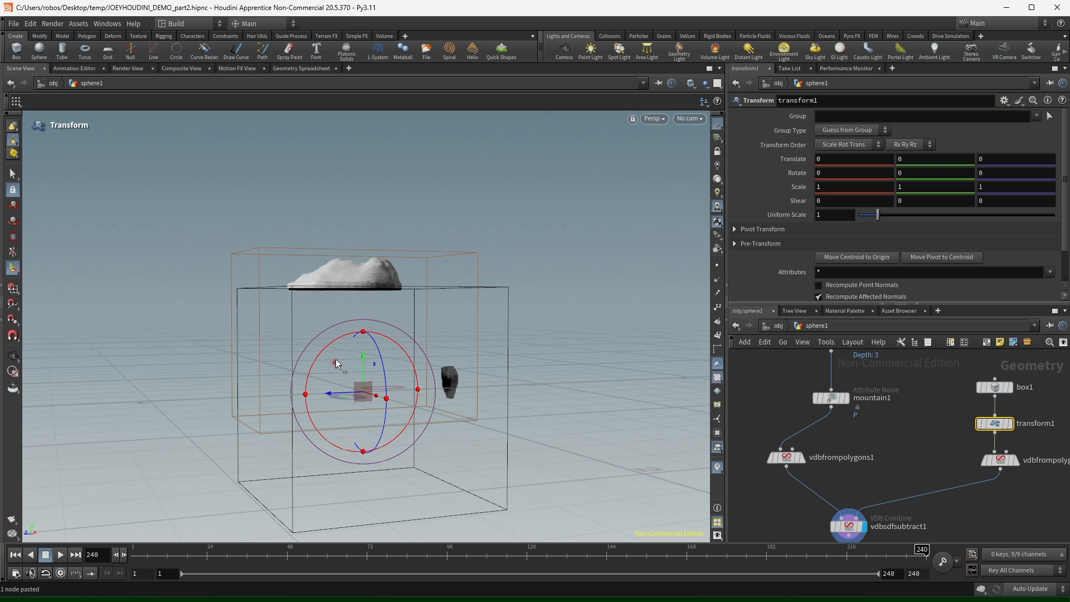
Move the subtracting box with the Transform node by about 0.59 in Y and -0.41 in Z.
drag(336, 364, 416, 243)
alt+drag(381, 293, 387, 359)
scroll(387, 358, down, 2)
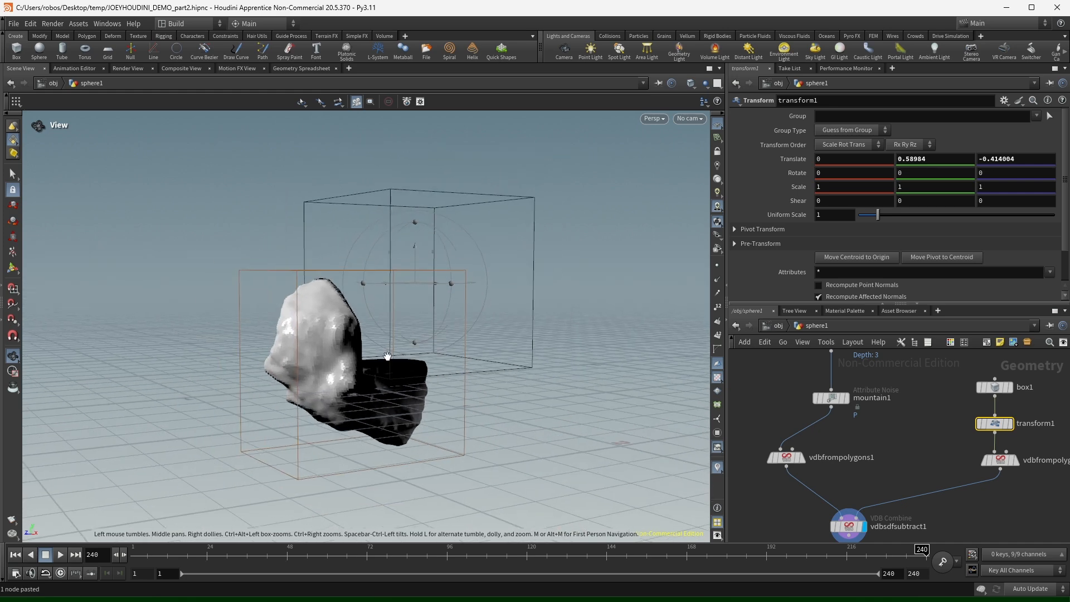
Add a Convert VDB node after the VDB SDF Subtract node, display it and convert the result to Polygons.
middle_drag(955, 492, 979, 423)
key(Tab)
text(convertvdb)
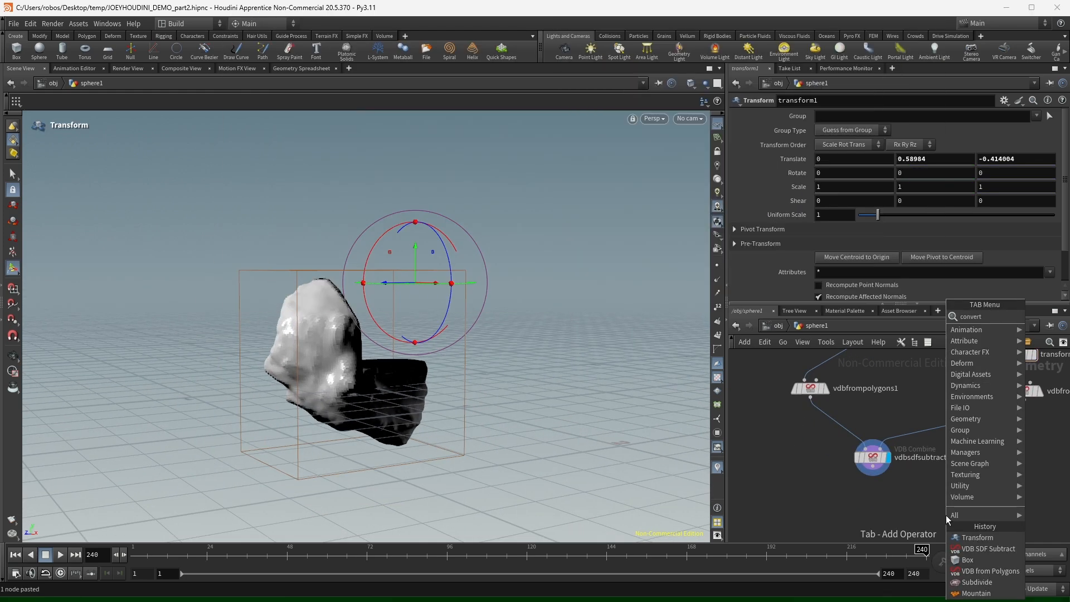
key(Return)
click(946, 516)
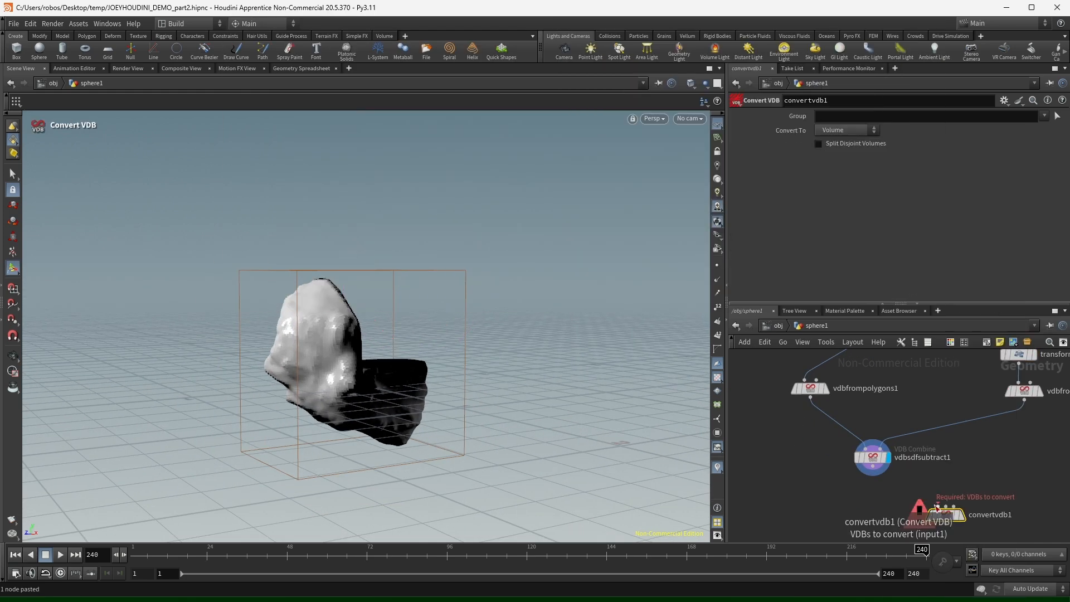
drag(938, 507, 873, 466)
click(964, 519)
click(841, 131)
click(836, 167)
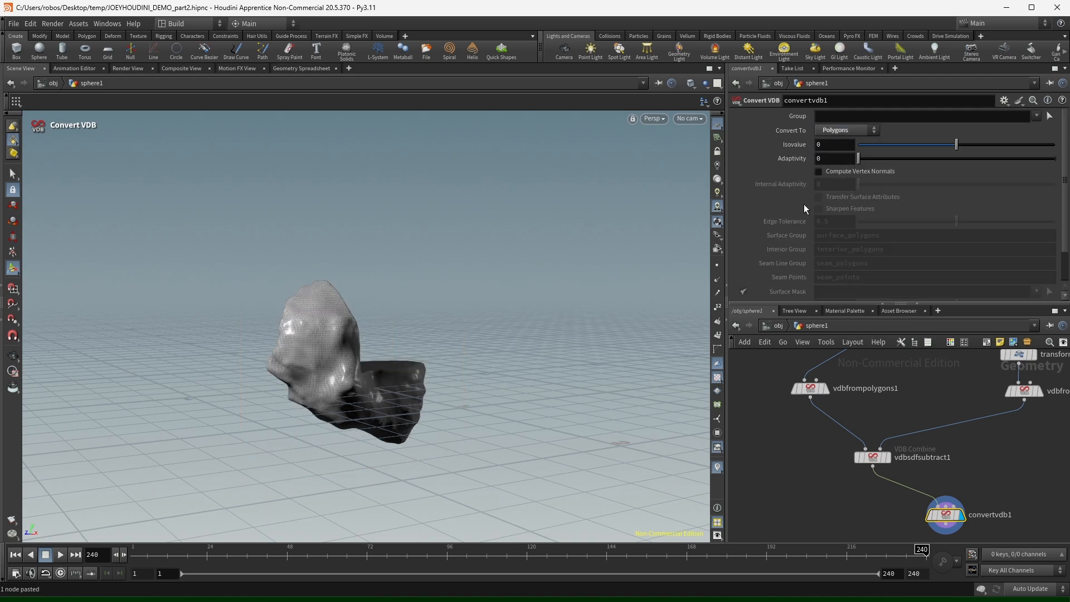
Align the Convert VDB node directly below the VDB SDF Subtract node.
mouse_move(402, 368)
alt+mouse_down()
mouse_move(379, 377)
mouse_move(382, 363)
alt+mouse_up()
right_drag(383, 364, 390, 386)
drag(390, 387, 398, 285)
alt+right_drag(398, 285, 342, 277)
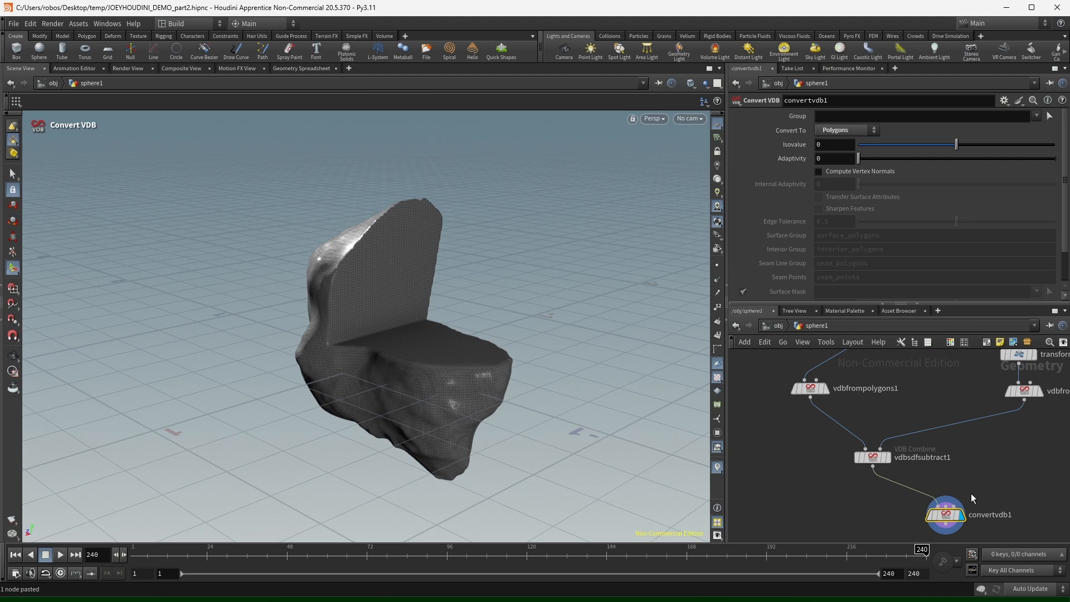
middle_drag(971, 493, 977, 439)
drag(951, 461, 884, 461)
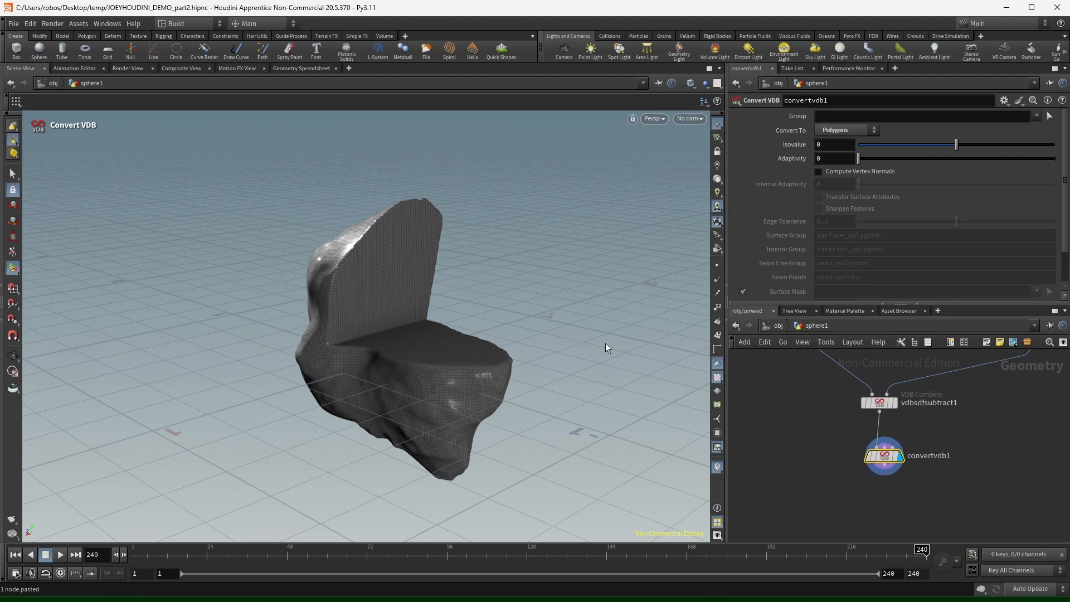
alt+right_drag(502, 304, 560, 187)
alt+drag(401, 273, 353, 290)
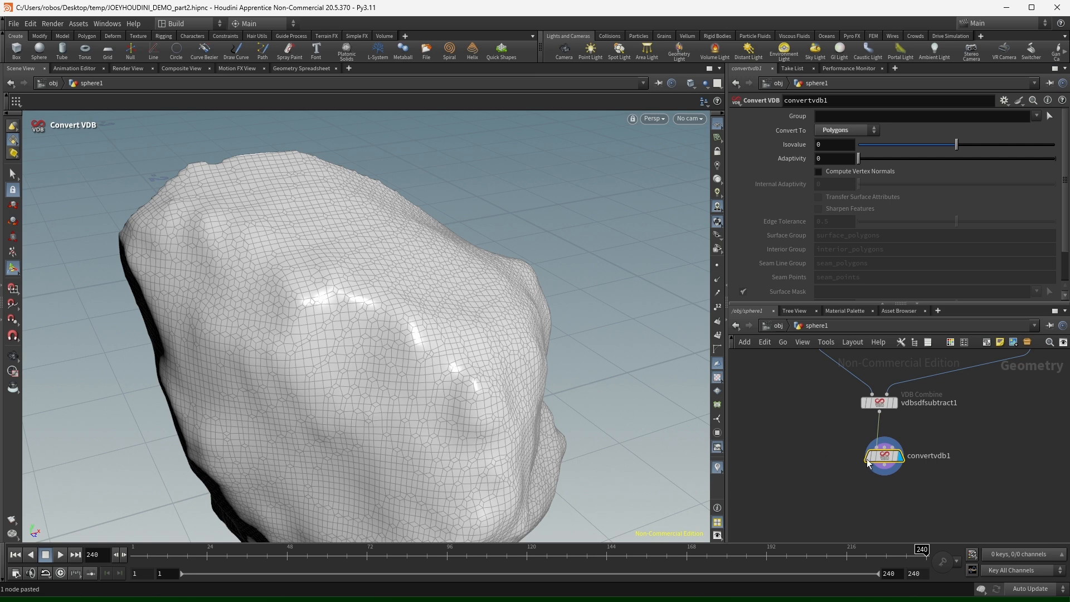
drag(888, 457, 883, 444)
Add a Remesh node connected below the Convert VDB node and display its result.
middle_drag(891, 483, 888, 451)
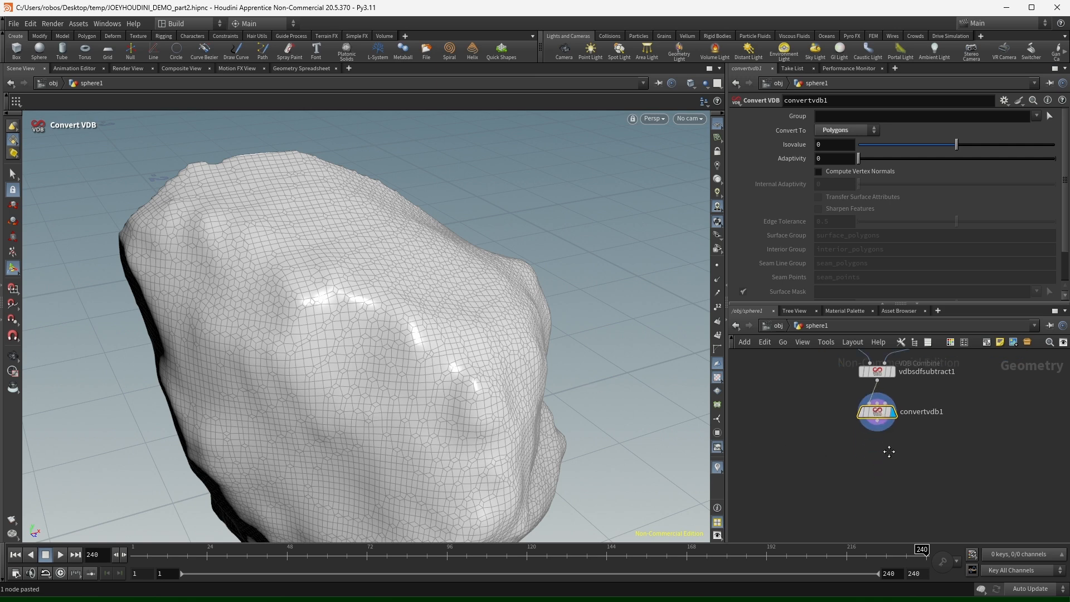
click(881, 422)
key(Tab)
text(remesh)
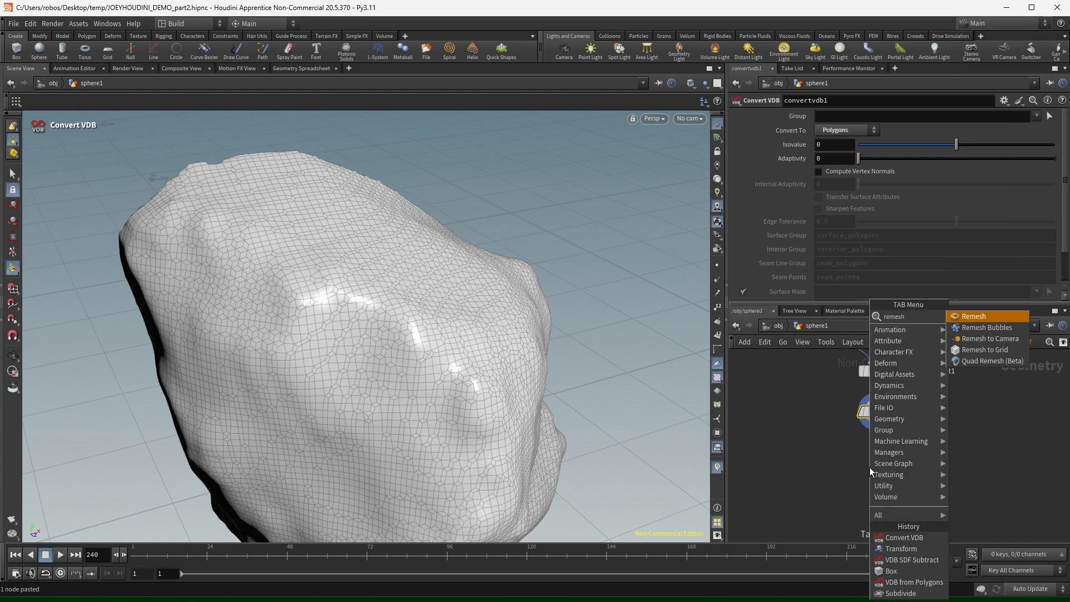
key(Return)
click(870, 467)
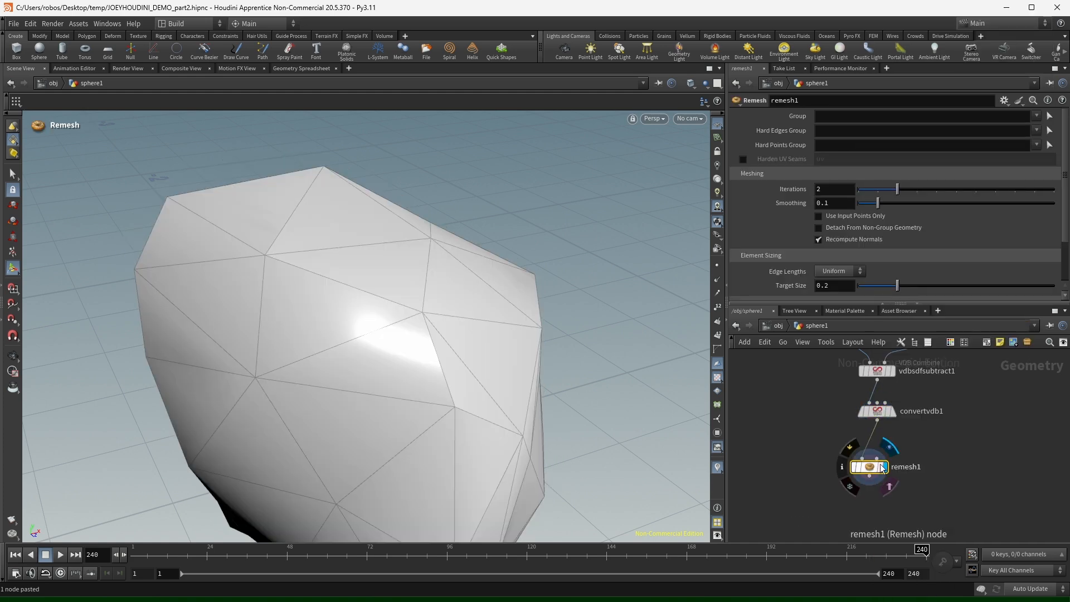
drag(881, 465, 888, 462)
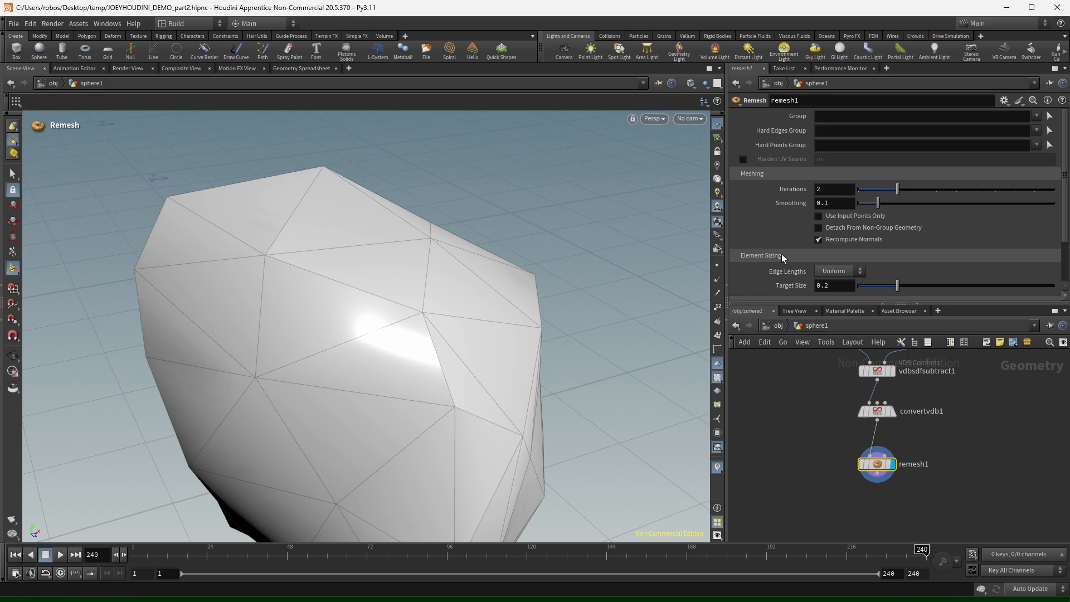
Set the Remesh node's target size to 0.025.
scroll(865, 249, down, 2)
click(843, 244)
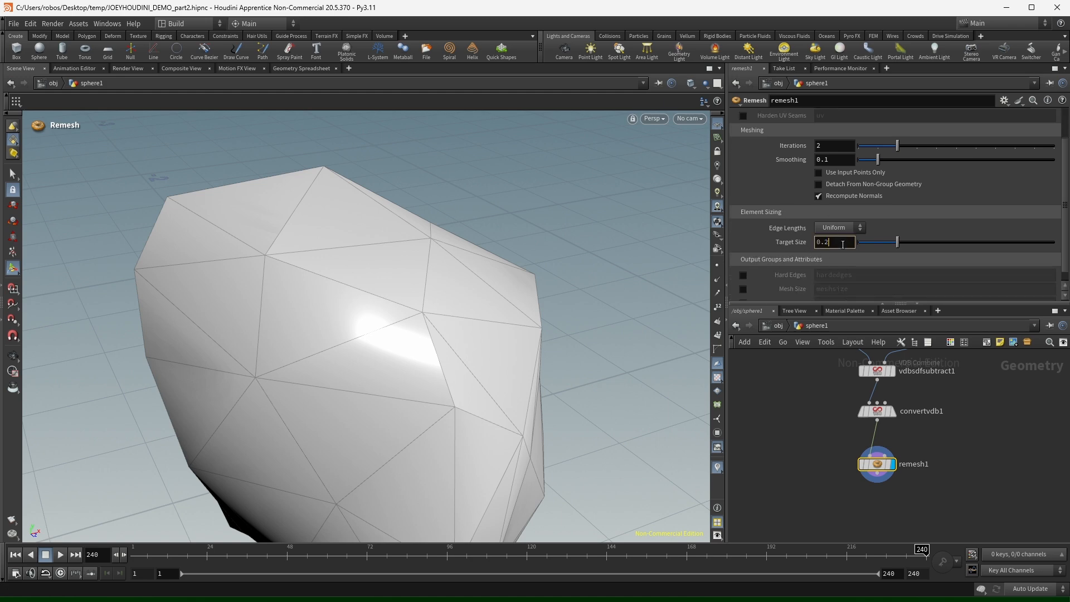
key(Return)
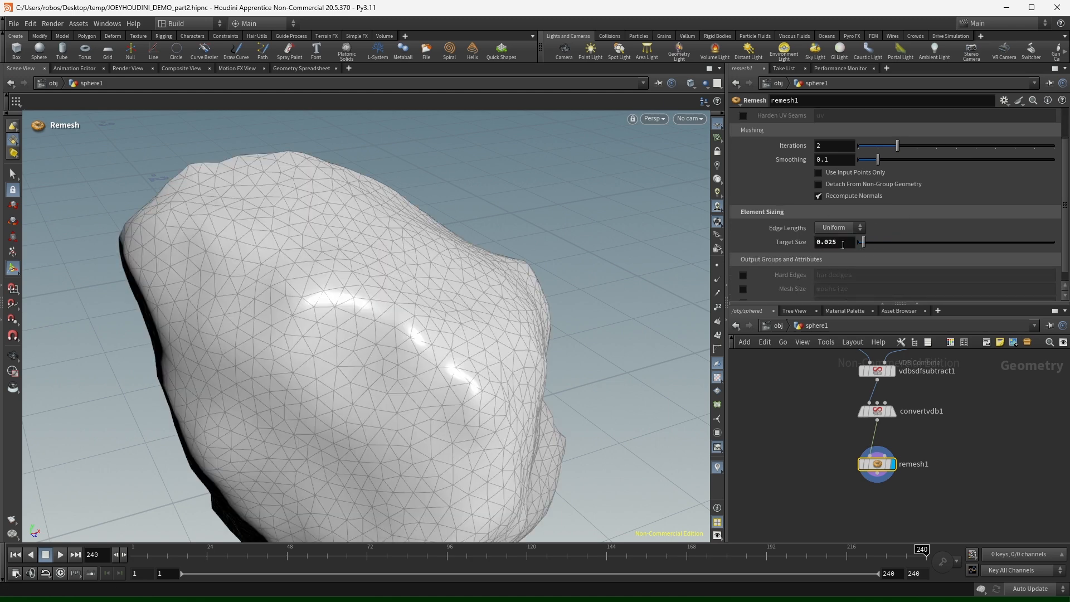
key(Escape)
drag(483, 324, 425, 352)
Move the Remesh node off to the left below the Convert VDB node.
middle_drag(836, 403, 821, 399)
drag(863, 462, 770, 466)
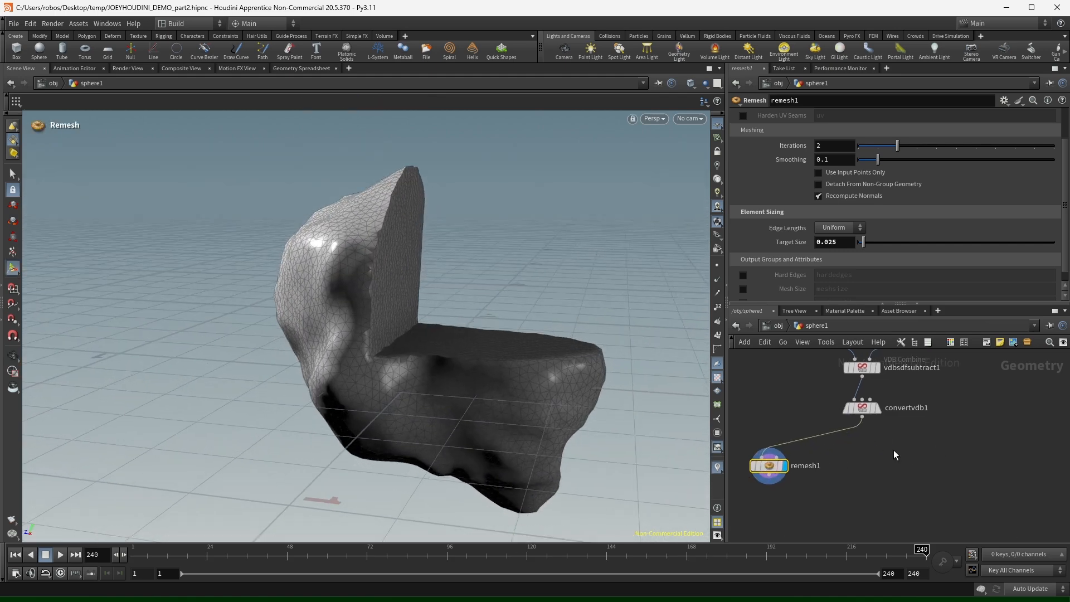
alt+drag(474, 296, 517, 367)
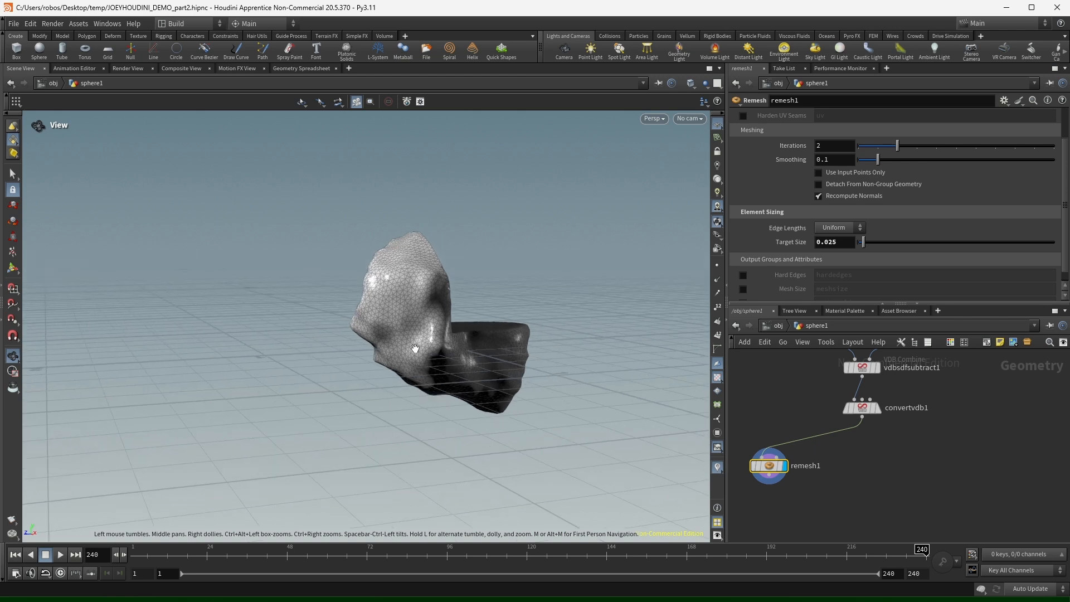
middle_drag(911, 459, 994, 383)
click(816, 483)
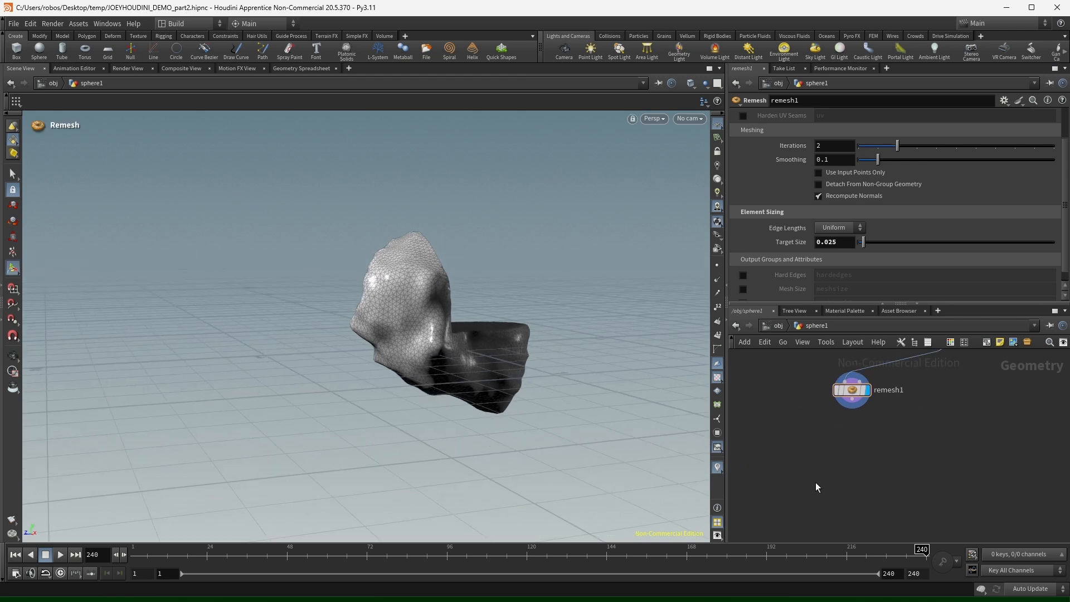
key(Tab)
text(tetr)
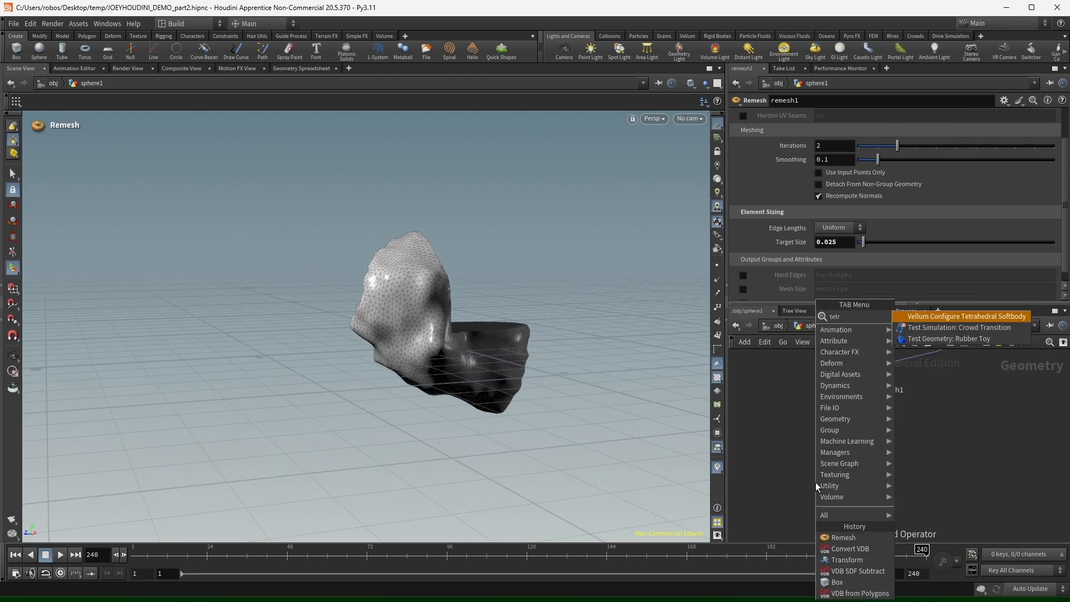
click(763, 425)
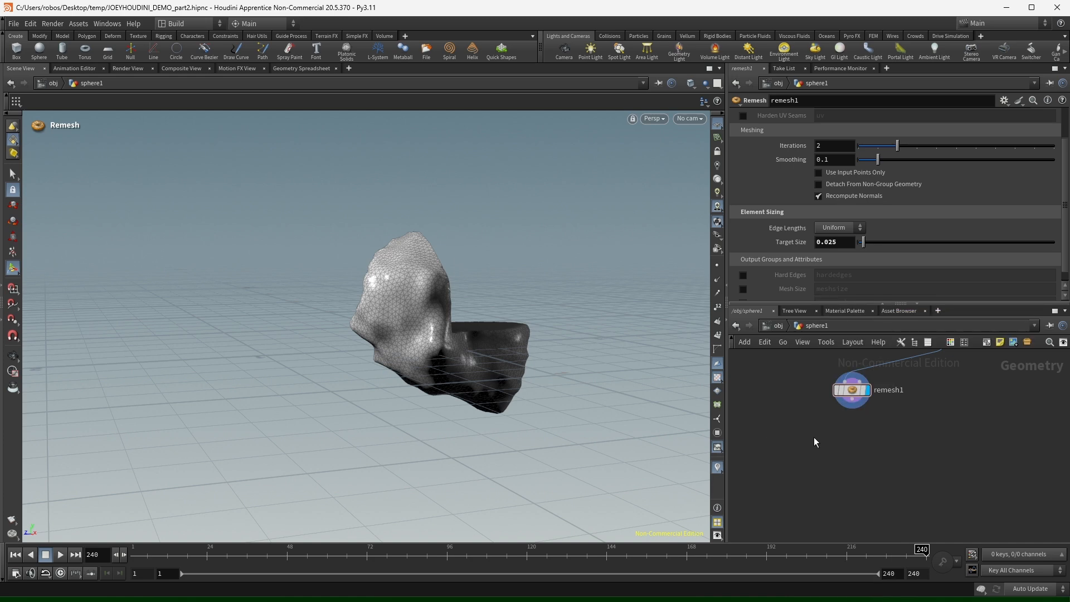
Add a Transform node connected below the Remesh node and display its result.
key(Tab)
text(t)
key(Return)
click(814, 437)
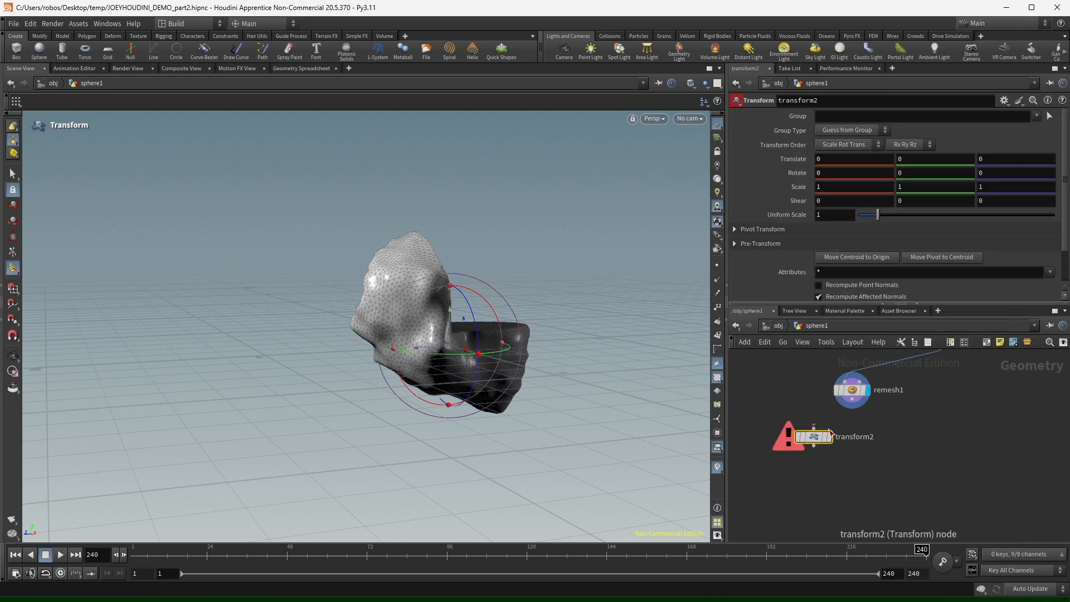
drag(814, 430, 852, 409)
click(829, 437)
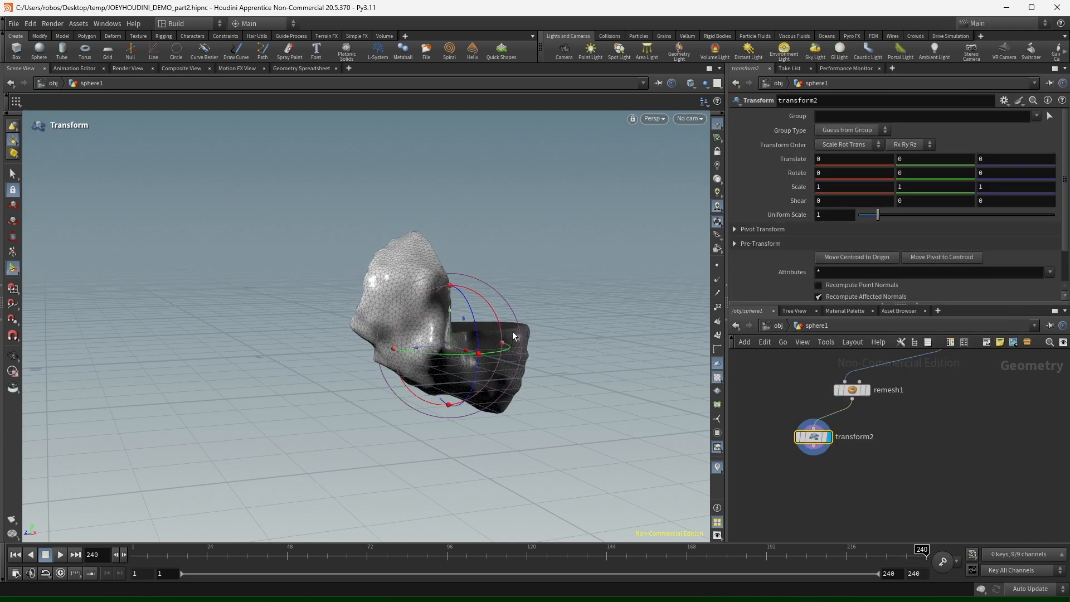
Raise the cut rock vertically above the ground grid with the new Transform node.
drag(451, 316, 457, 213)
alt+right_drag(438, 300, 435, 310)
alt+drag(435, 309, 387, 304)
Add a Vellum Configure Tetrahedral Softbody setup, connect its Tet Conform input to the Transform node and display the constraints.
middle_drag(902, 476, 952, 439)
click(860, 479)
key(Tab)
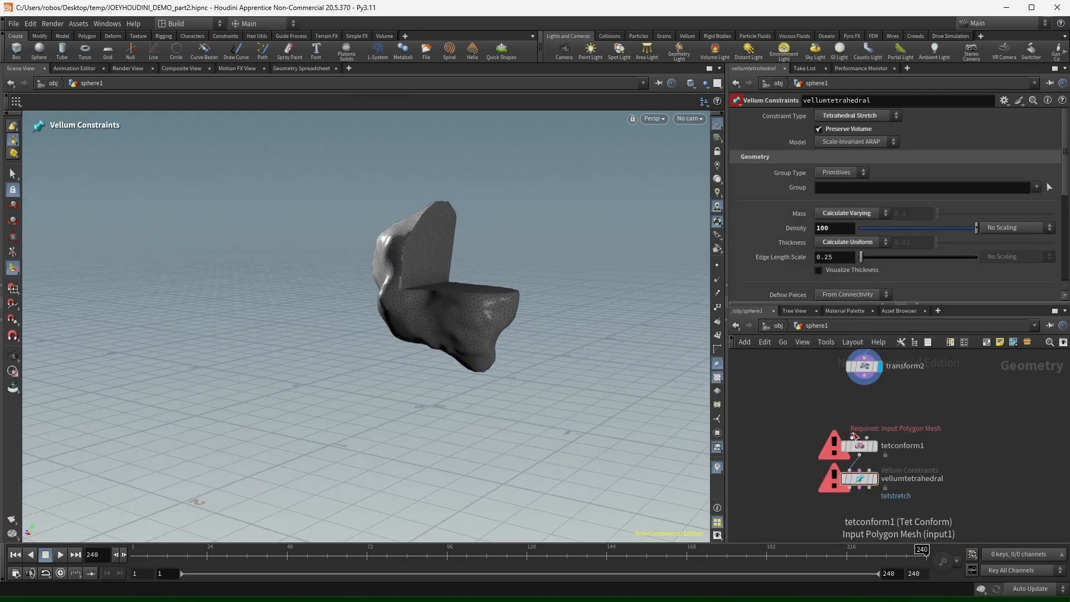
click(854, 438)
click(863, 383)
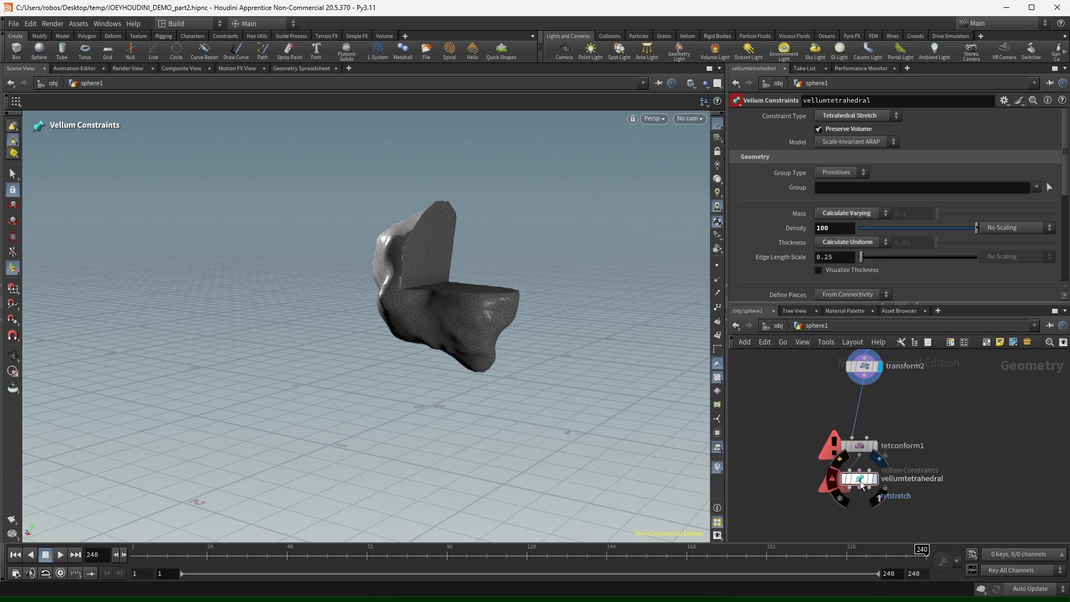
click(861, 483)
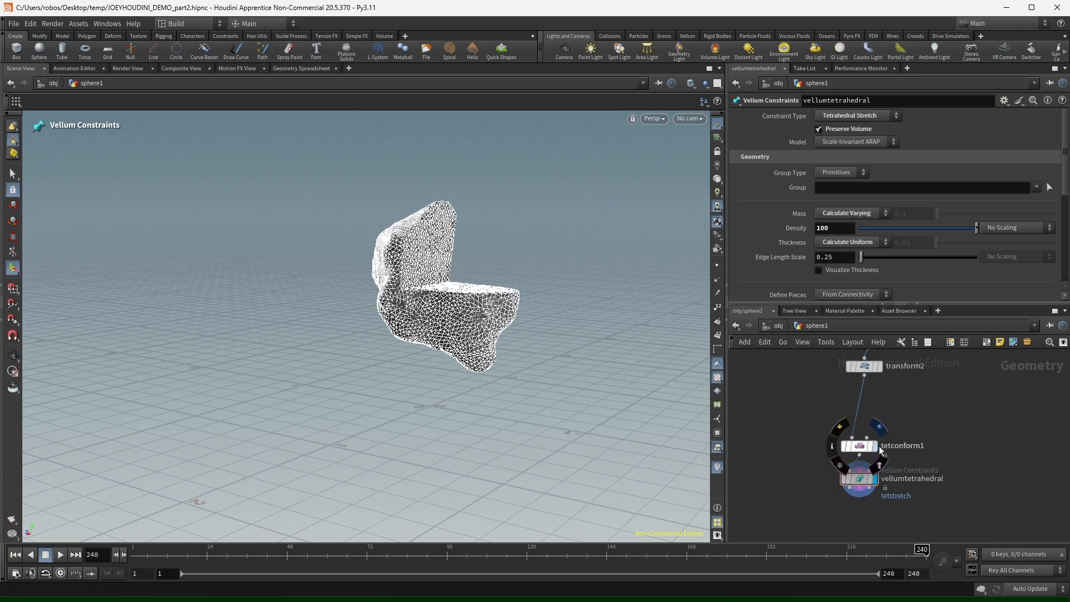
Display the Tet Conform node's result and move the vellumtetrahedral node further below it.
click(862, 450)
click(862, 449)
middle_drag(957, 475, 973, 420)
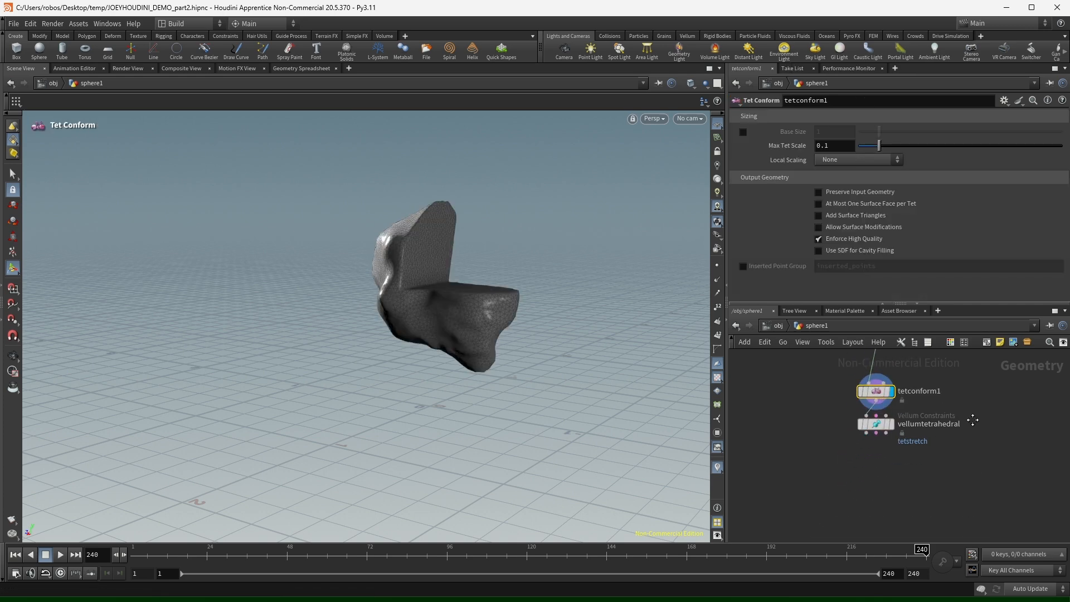
key(Escape)
drag(421, 277, 459, 268)
alt+drag(428, 308, 454, 298)
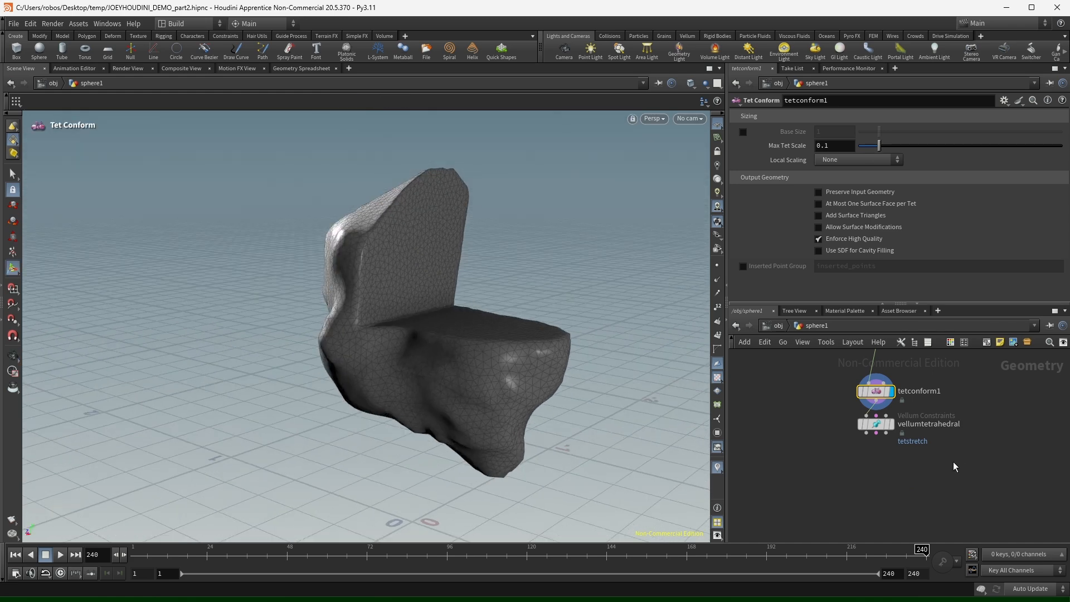
drag(876, 425, 875, 456)
Branch a temporary Clip node off Tet Conform, inspect the rock's interior tetrahedra and remove the Clip node.
key(Tab)
text(clip)
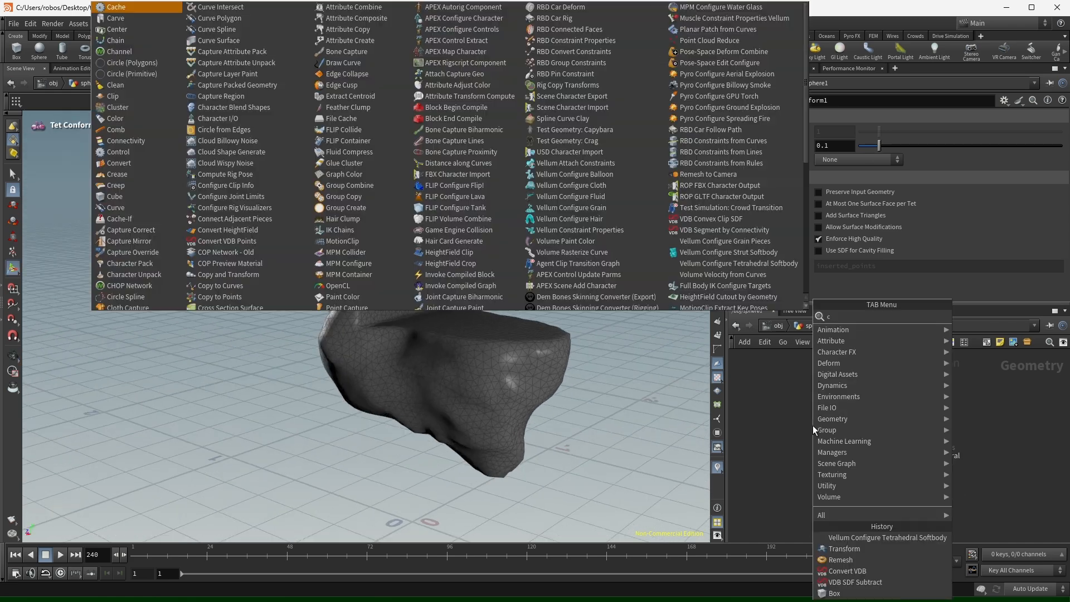
key(Return)
key(Return)
click(813, 416)
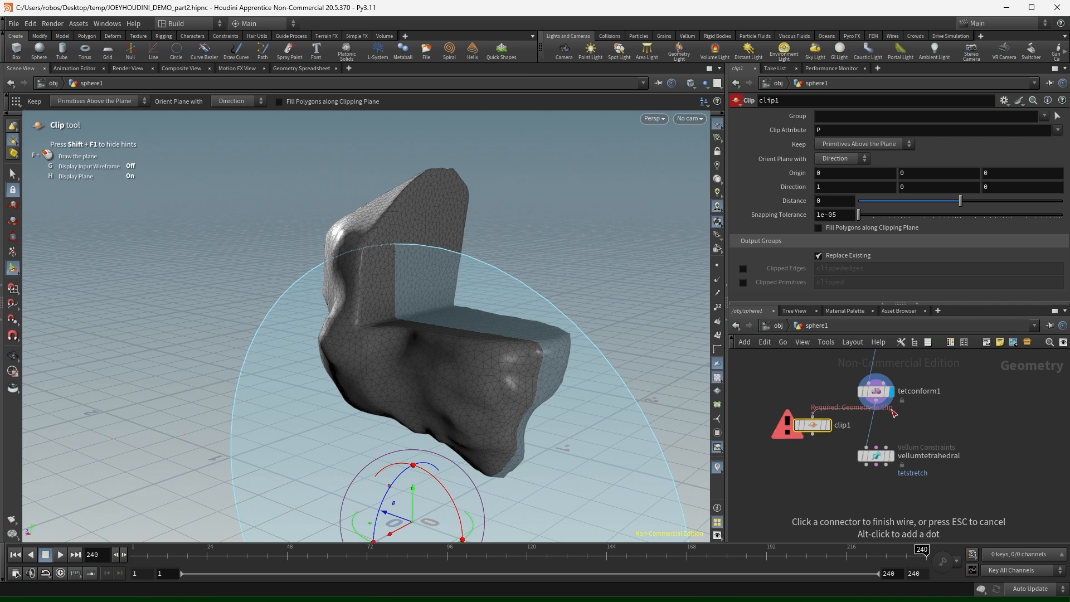
click(891, 409)
click(828, 426)
alt+drag(457, 337, 115, 314)
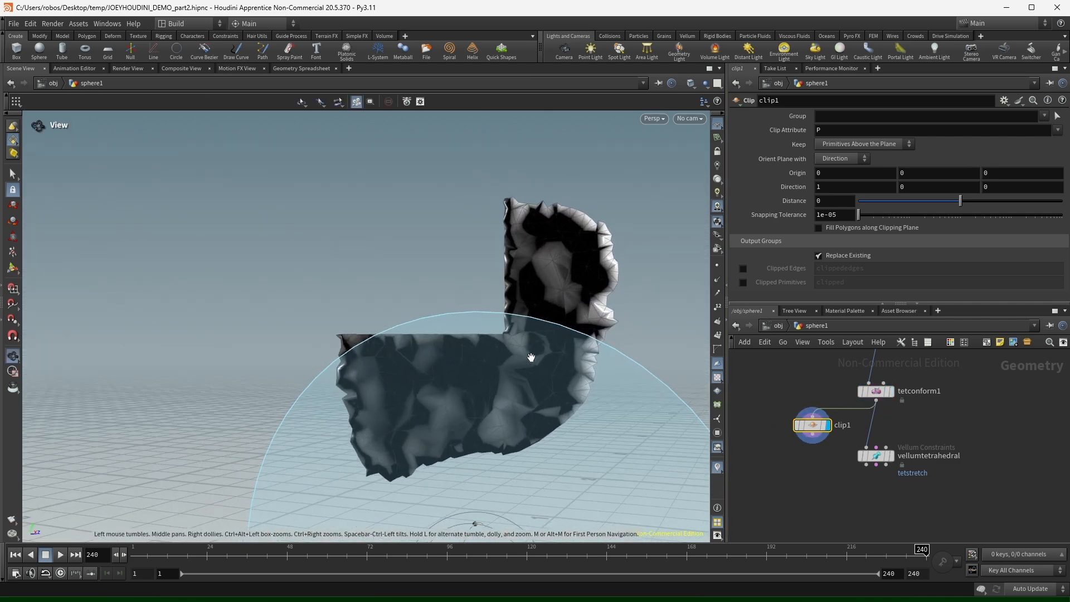
key(Return)
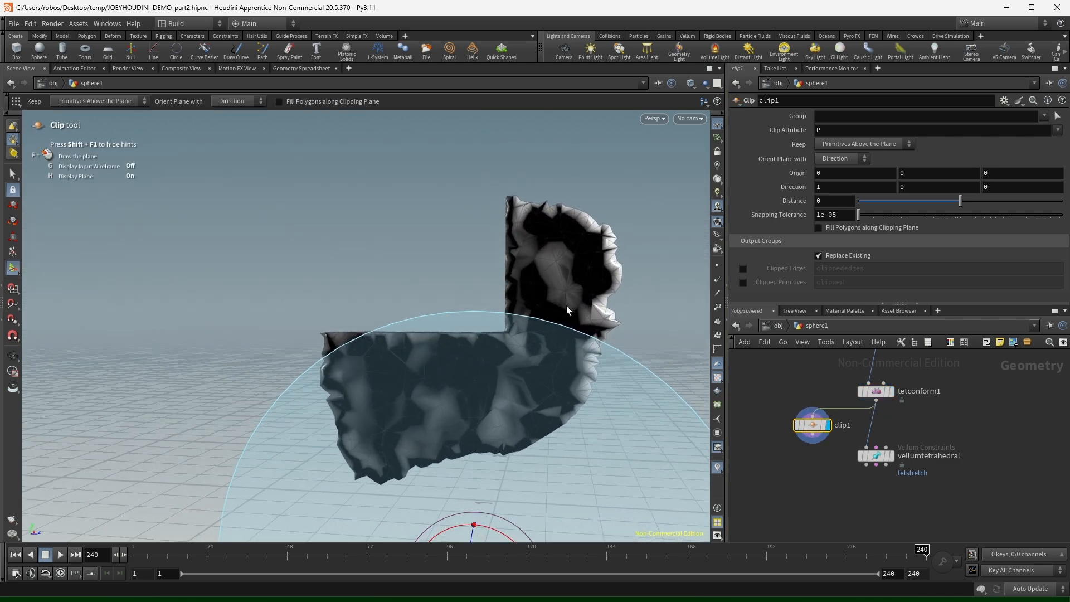
key(ctrl+x)
Display the vellumtetrahedral node's result and view the constraints on the rock.
click(892, 457)
click(884, 464)
middle_drag(980, 494, 1007, 457)
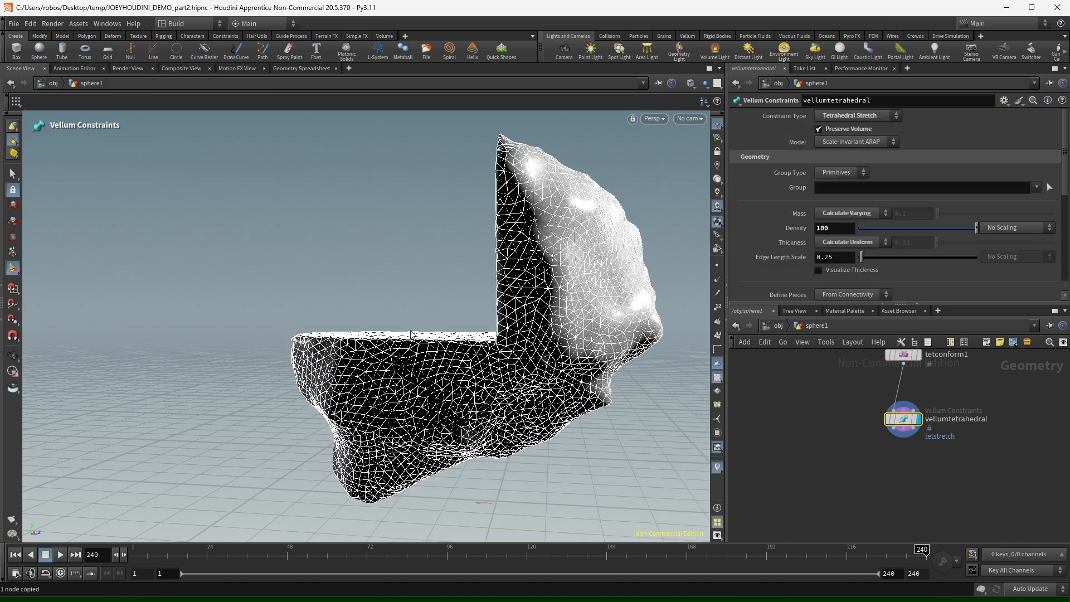
alt+drag(411, 332, 535, 362)
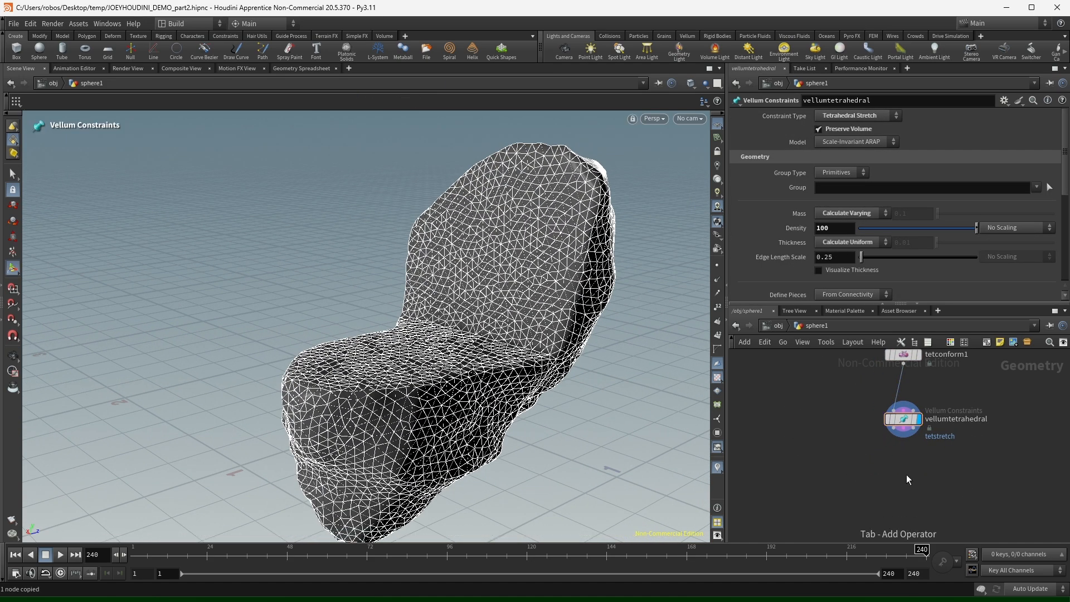
Add a Vellum Solver node below the vellumtetrahedral node.
key(Tab)
text(vell)
key(Escape)
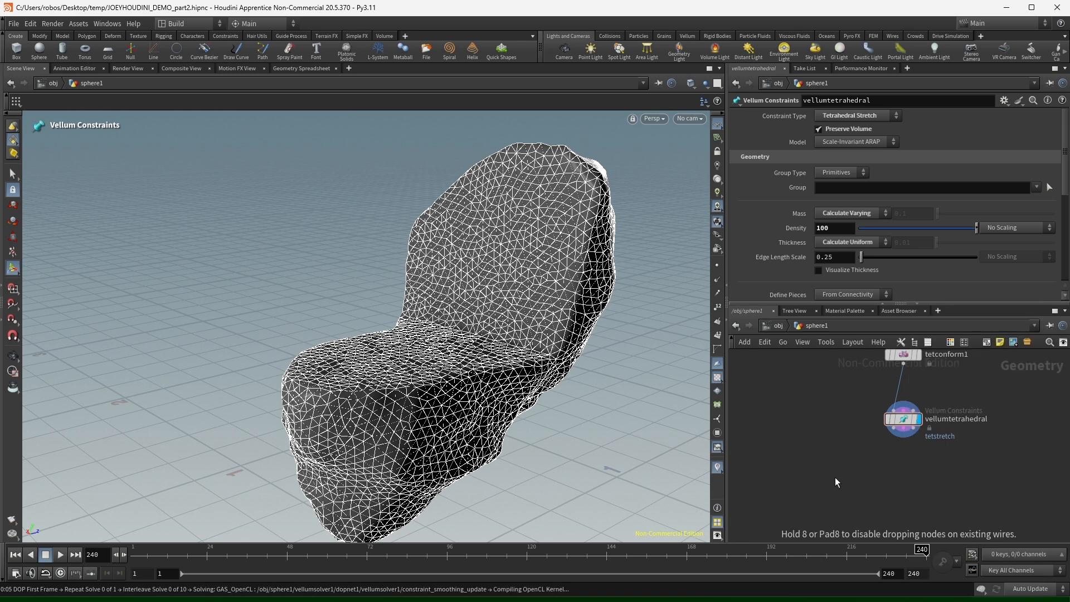
key(ctrl+v)
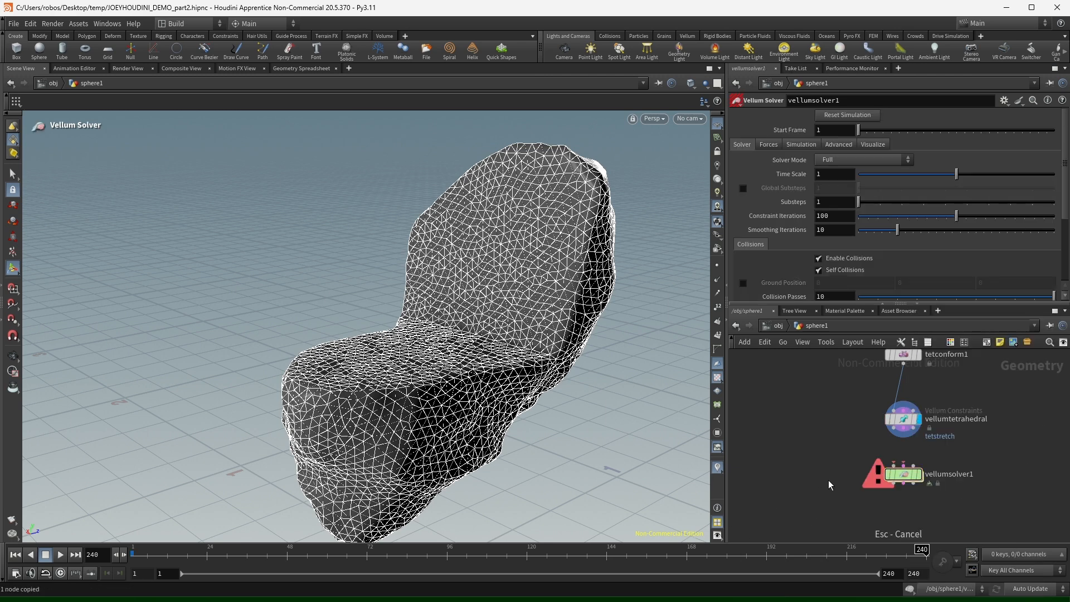
Return the timeline to frame 1 and save the scene.
click(14, 556)
key(ctrl+s)
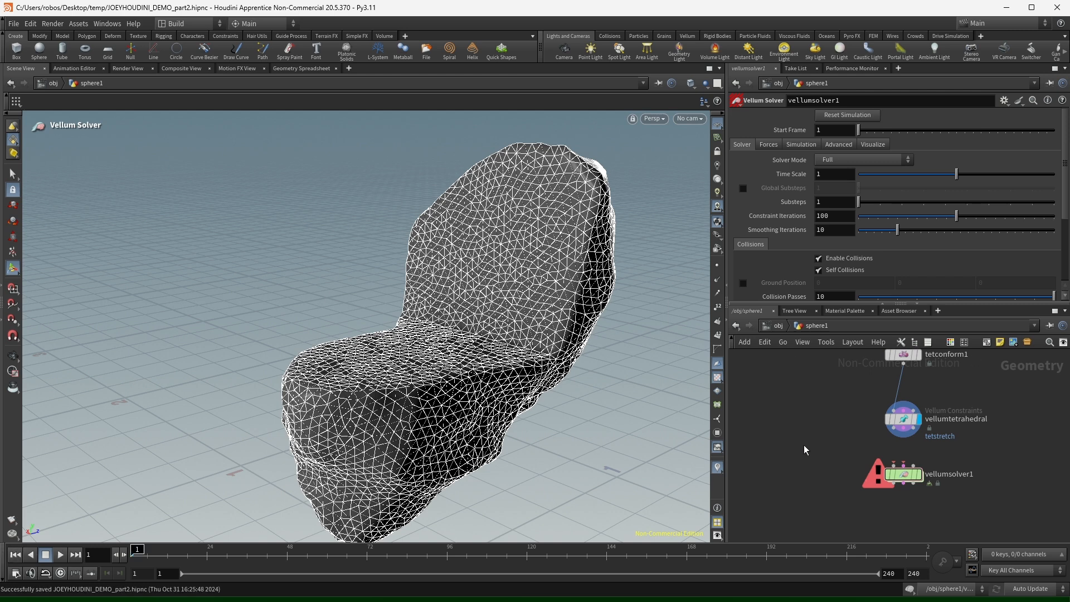
Connect all three vellumtetrahedral outputs to the matching Vellum Solver inputs and display the solver's result.
drag(905, 476, 903, 485)
click(894, 477)
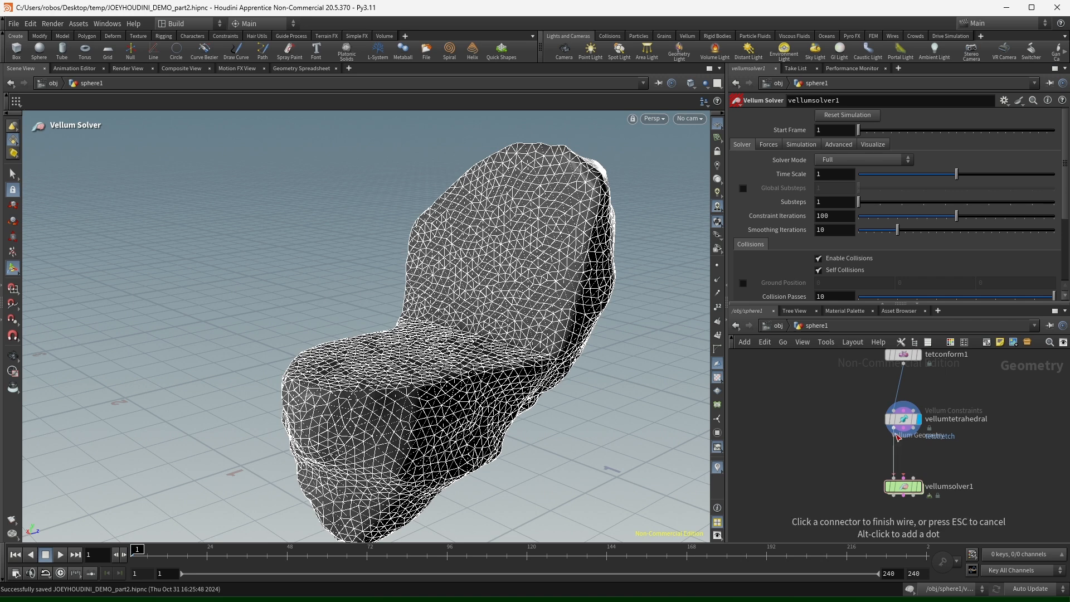
click(893, 428)
click(903, 428)
click(903, 477)
click(913, 478)
click(913, 429)
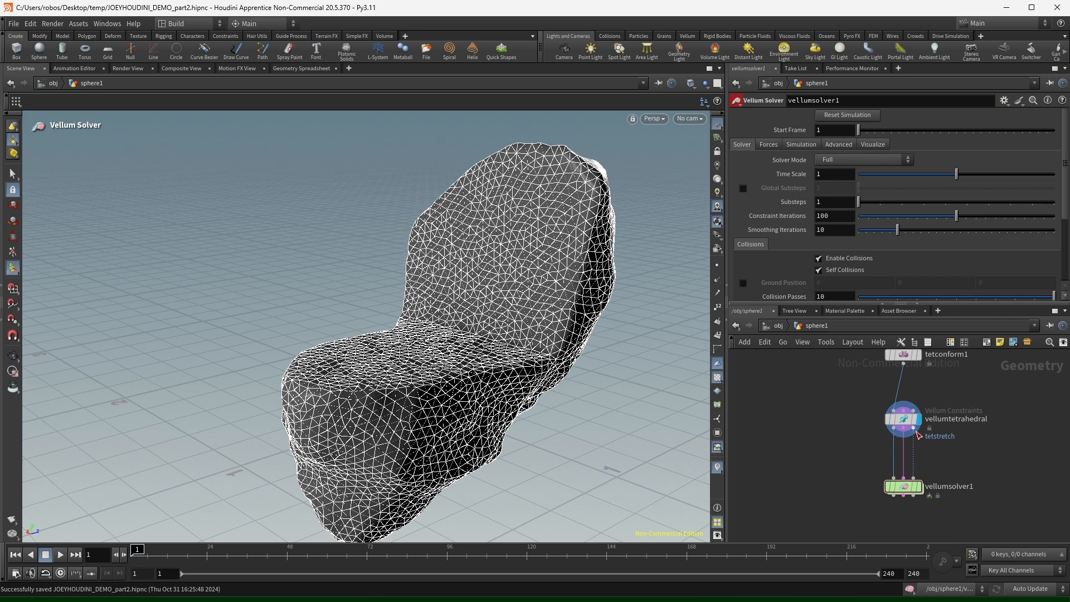
click(919, 487)
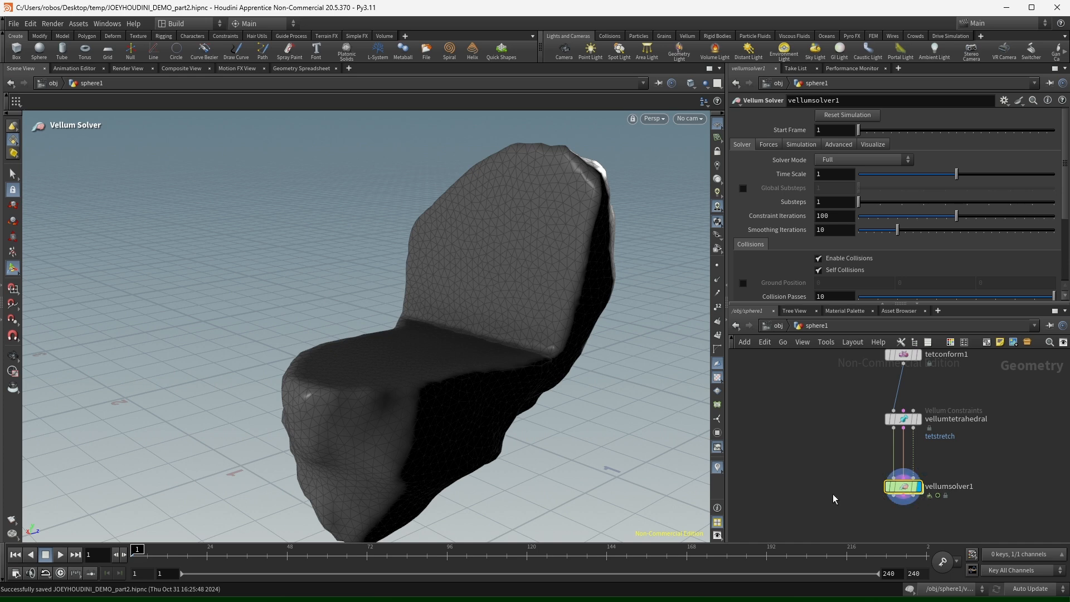
Enable the ground position in the Vellum Solver's collision settings.
alt+drag(466, 354, 240, 356)
alt+right_drag(240, 357, 240, 396)
drag(240, 396, 450, 353)
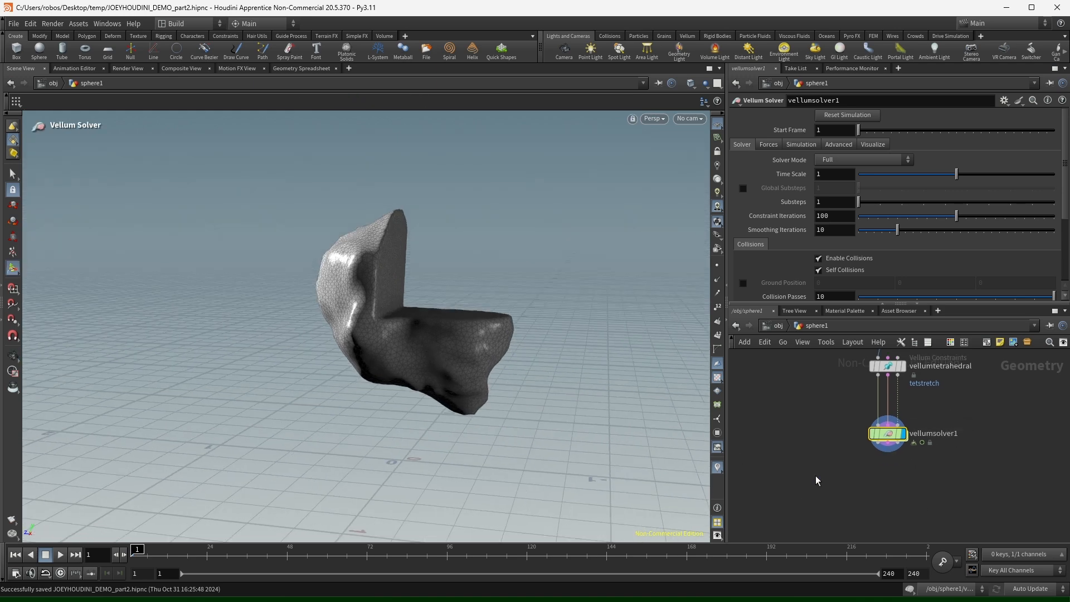
click(743, 283)
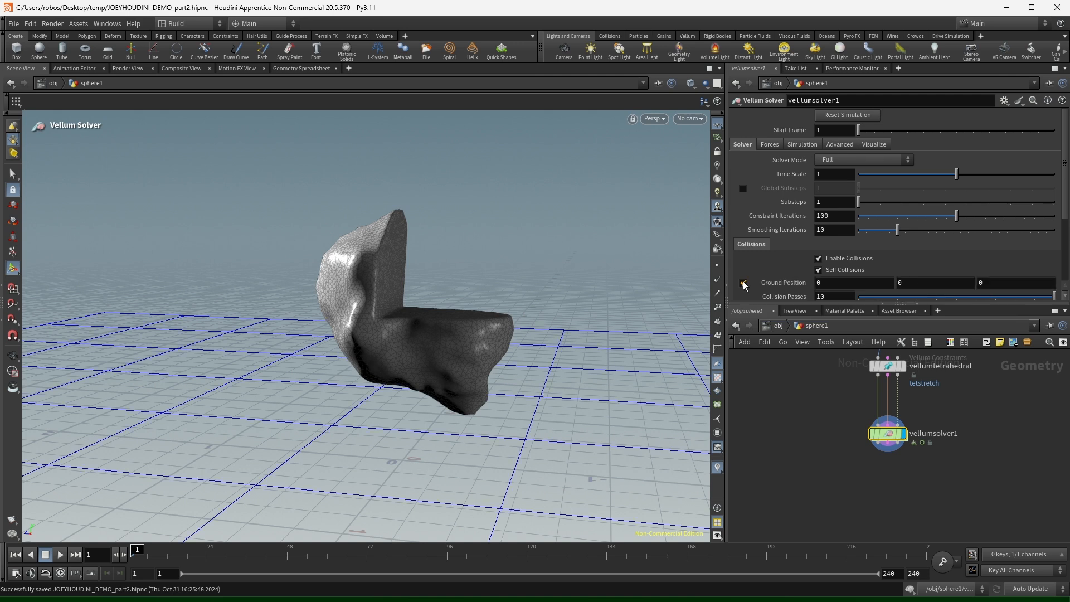
click(796, 146)
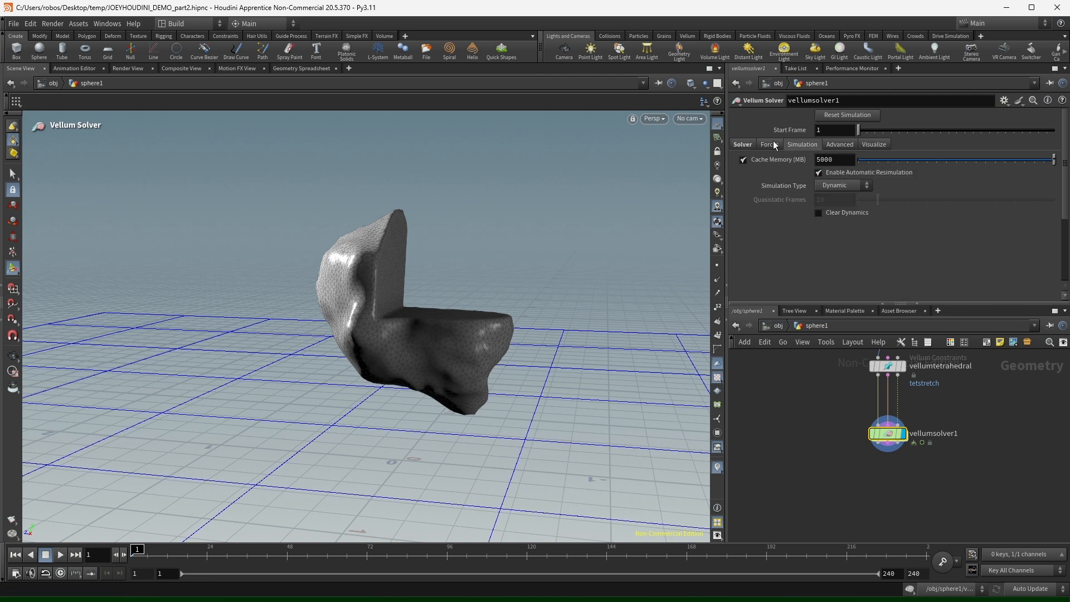
click(770, 144)
click(742, 145)
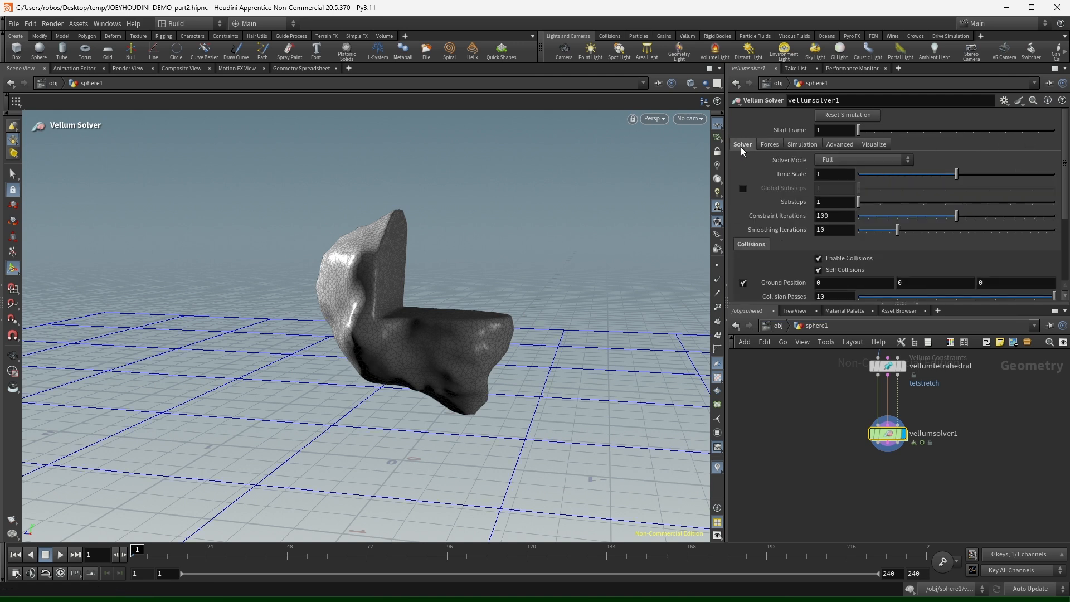
Play the softbody simulation repeatedly from frame 1 and examine the rock's fall from several angles.
click(60, 555)
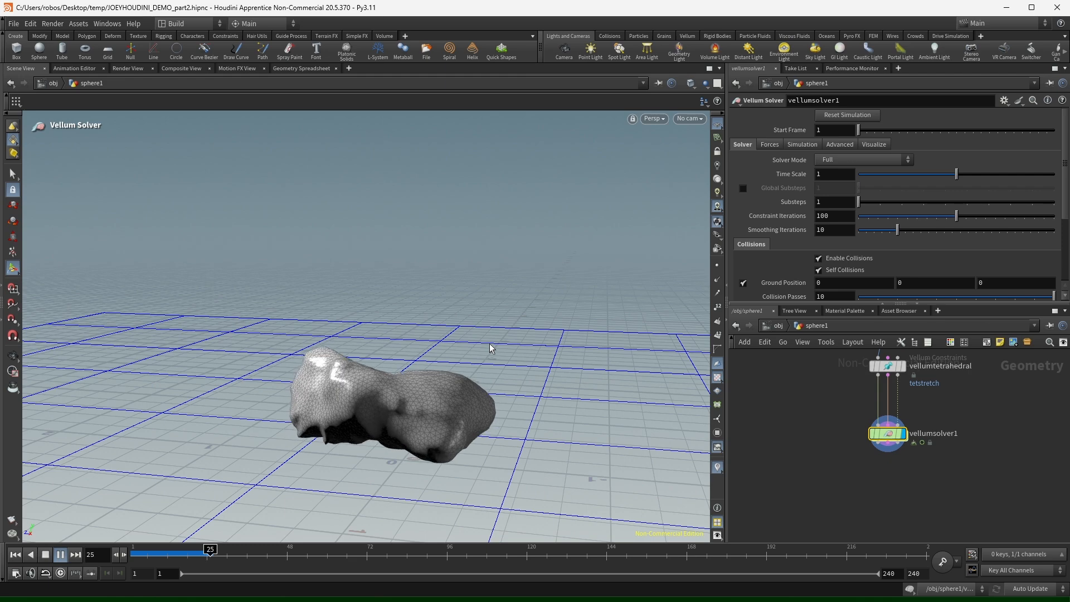
alt+drag(404, 390, 318, 497)
drag(427, 276, 446, 415)
drag(415, 558, 132, 558)
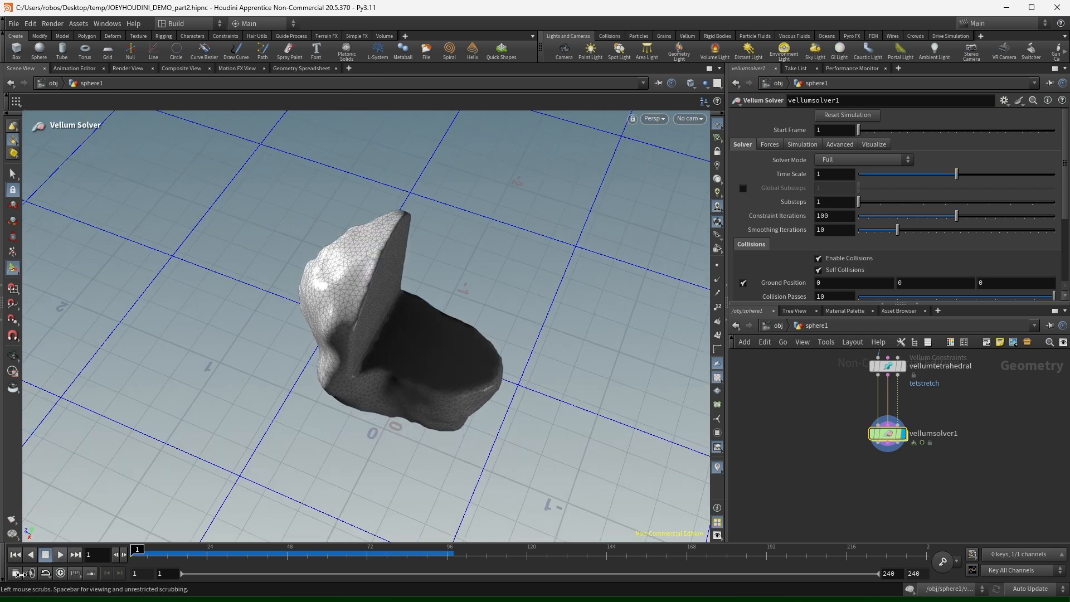
click(62, 557)
drag(207, 556, 131, 556)
alt+drag(457, 440, 401, 363)
drag(411, 411, 421, 392)
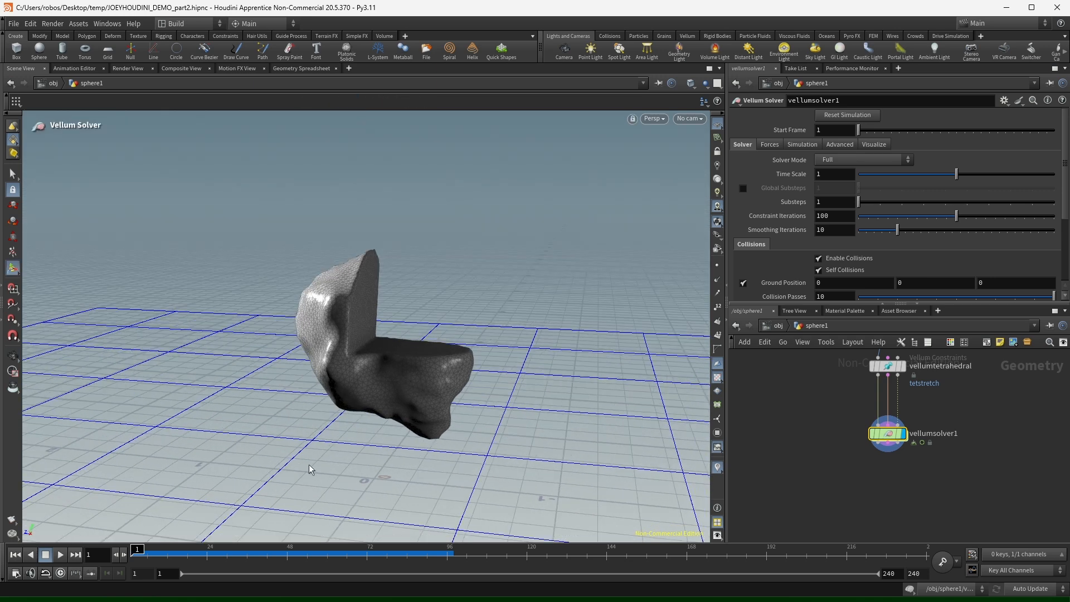
click(59, 560)
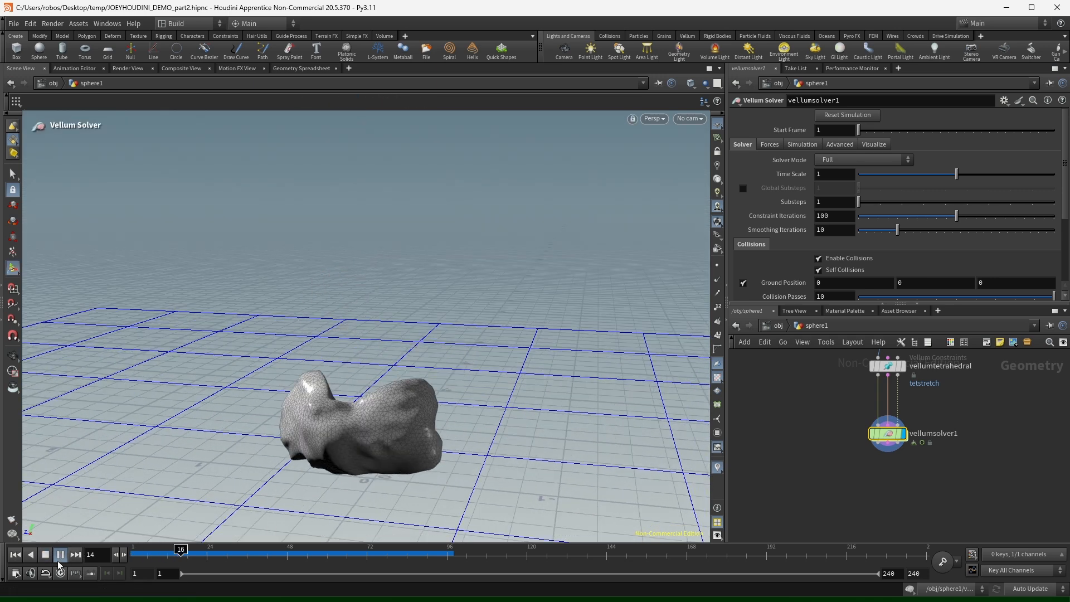
click(46, 554)
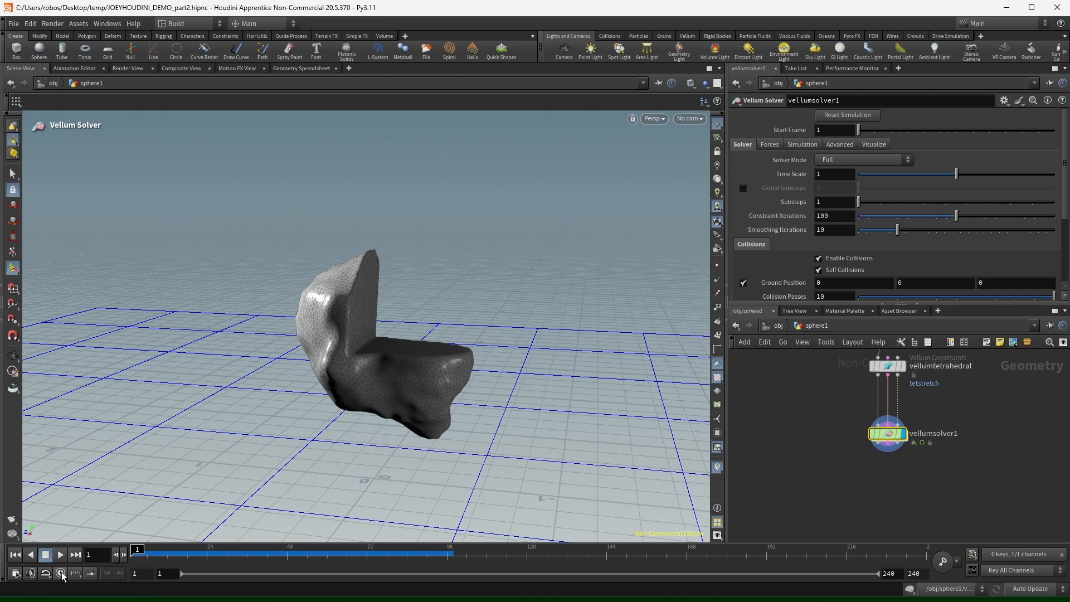
Turn on real-time playback, play the simulation and return to frame 1.
click(61, 575)
click(60, 555)
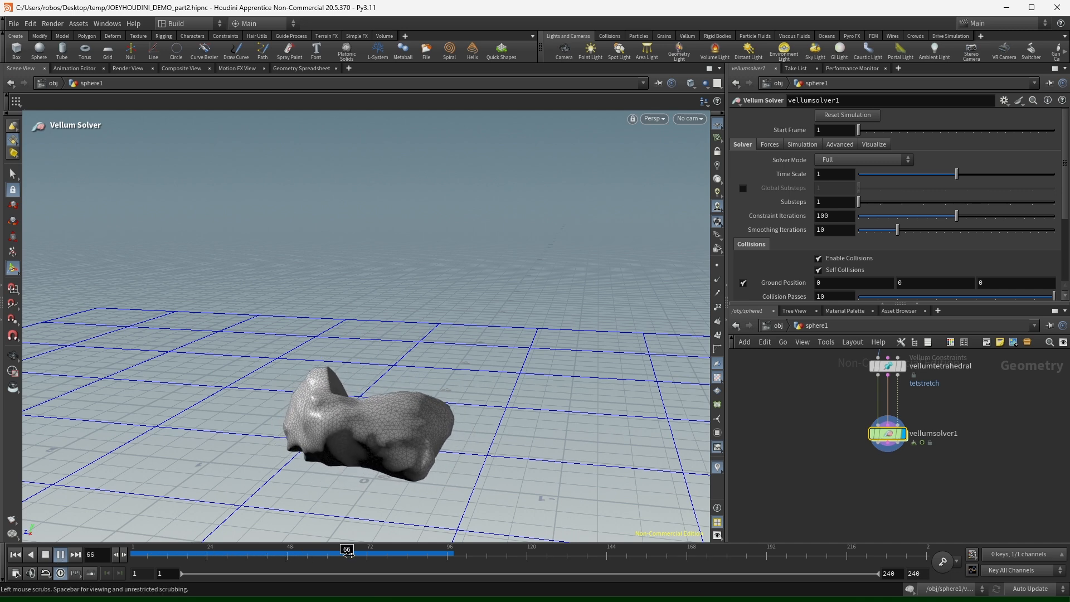
drag(384, 555, 131, 558)
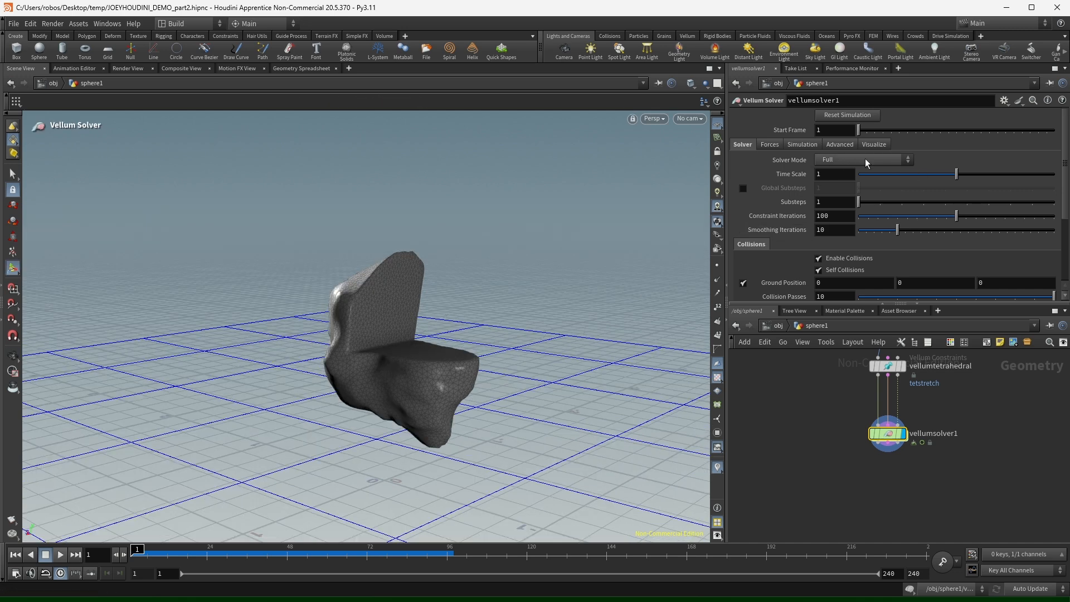
Set the Vellum Solver's solver mode to Minimal (Grains and Fluid).
click(866, 161)
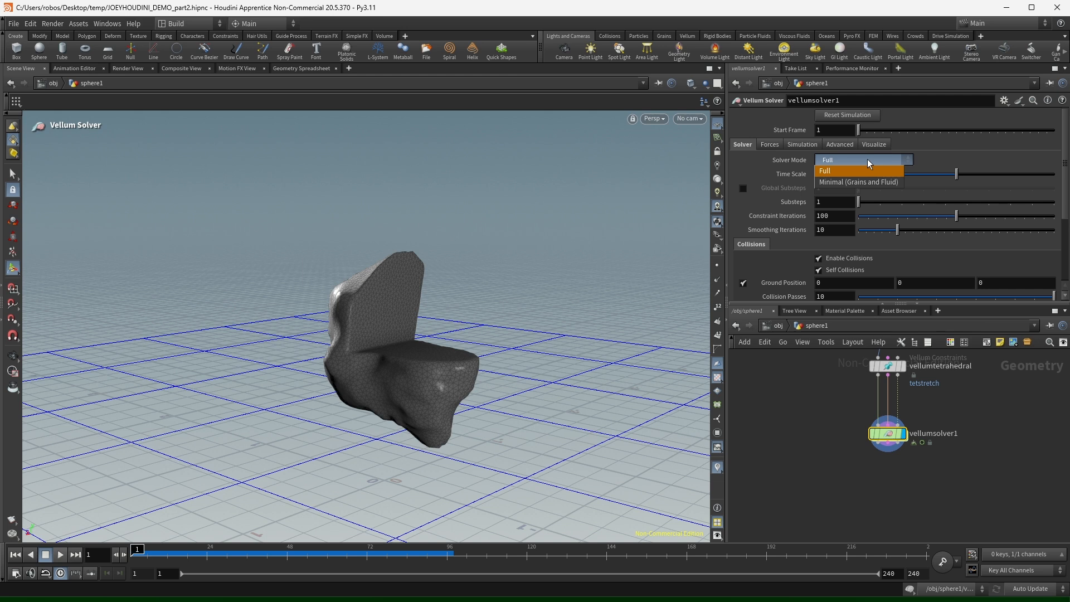
click(864, 181)
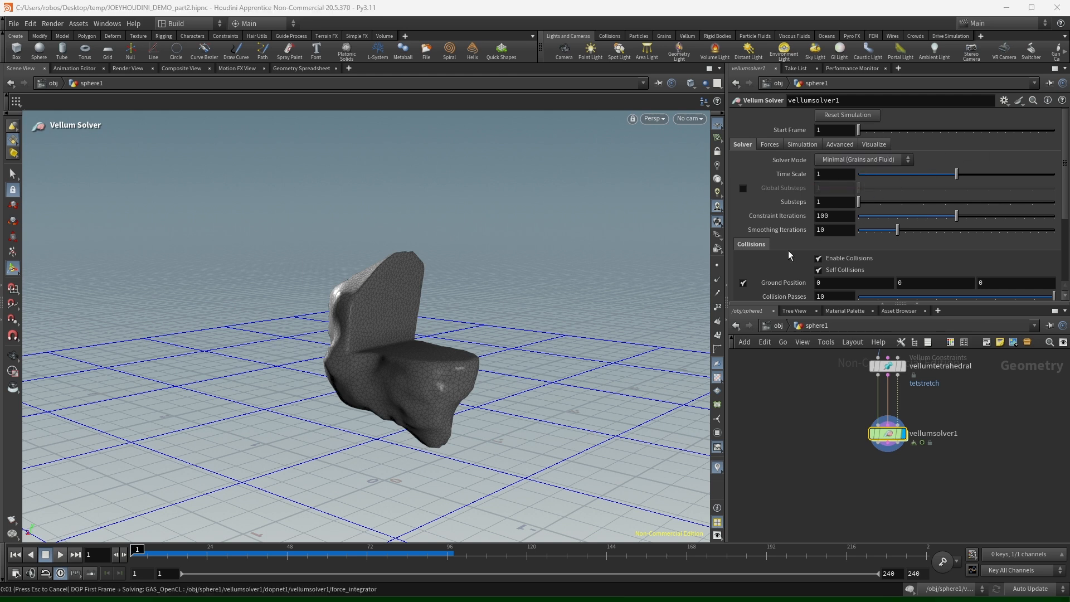
Play and scrub the softbody simulation from frame 1, examine the rock's fall from several angles, and return to the first frame.
click(62, 555)
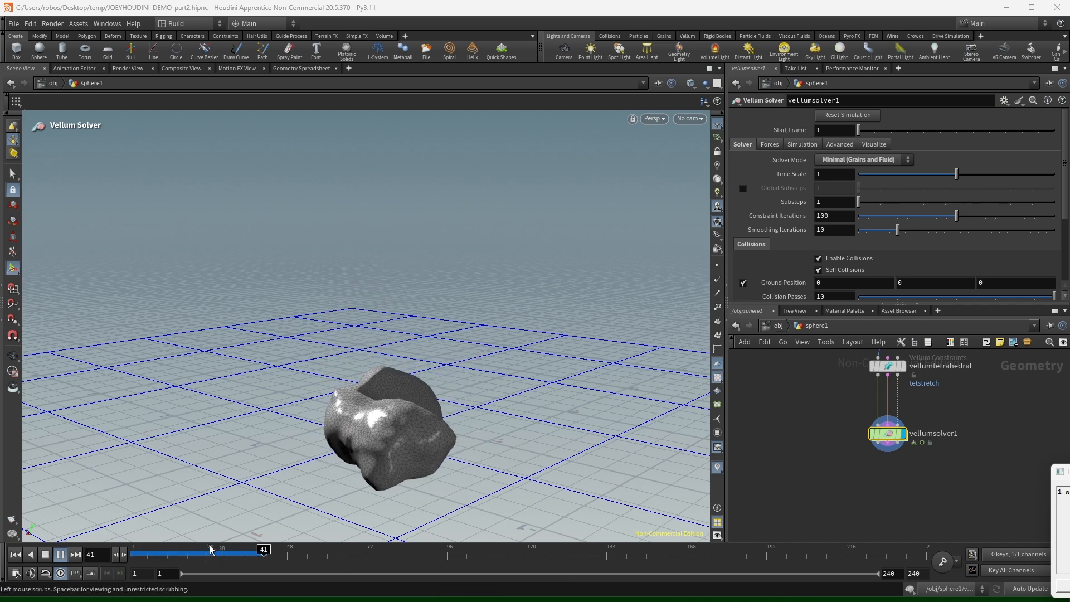
drag(164, 552, 121, 549)
click(65, 555)
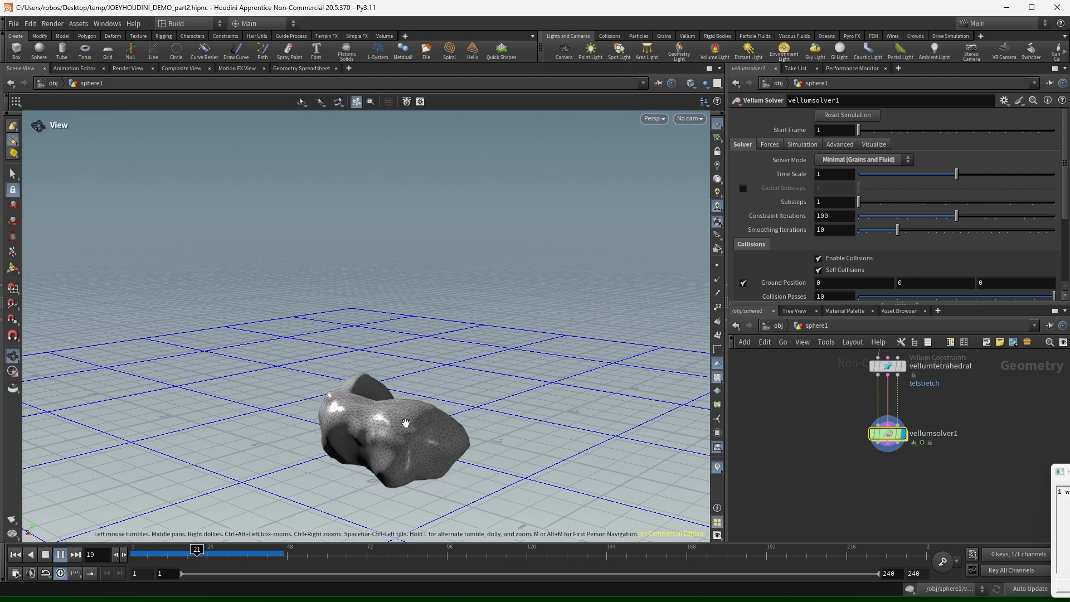
scroll(232, 457, down, 3)
alt+drag(232, 458, 201, 436)
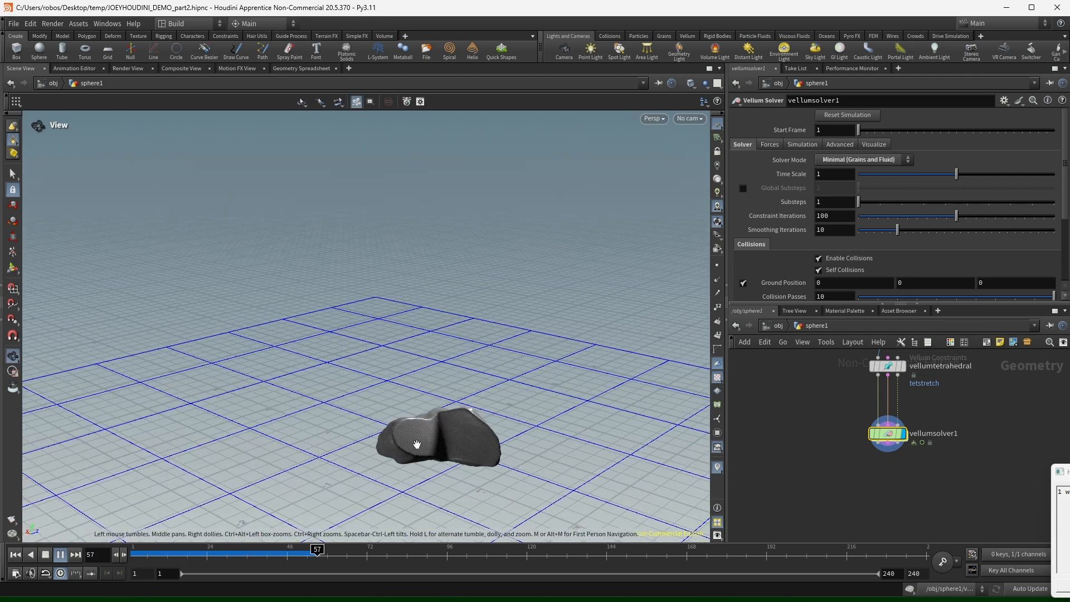
alt+drag(416, 447, 689, 436)
scroll(405, 460, up, 4)
drag(407, 458, 375, 421)
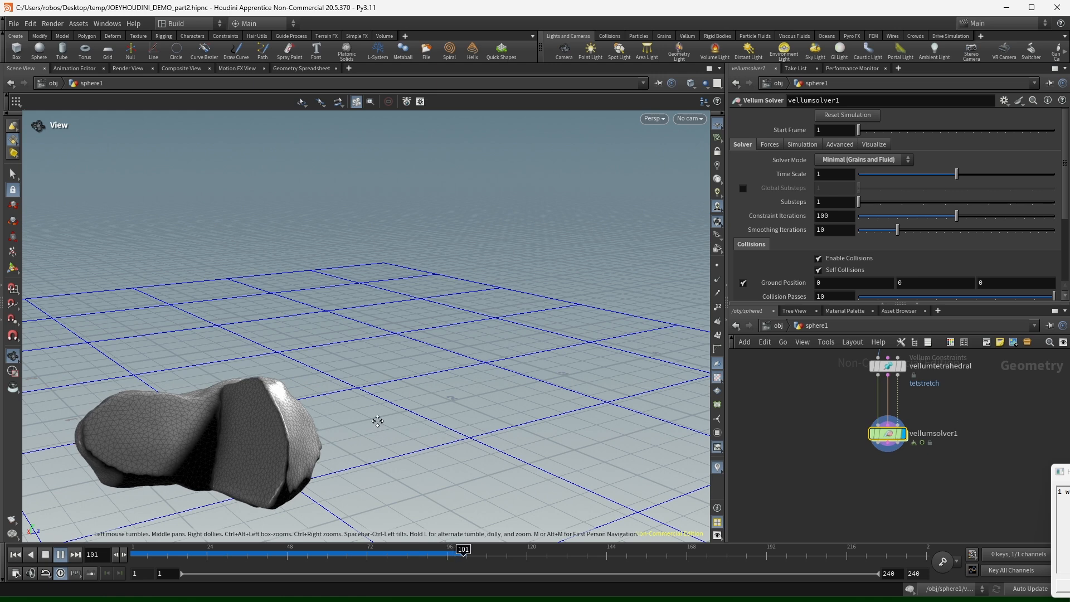
alt+middle_drag(375, 420, 580, 390)
click(15, 555)
Try the Vellum Solver's Full solver mode and restore Minimal (Grains and Fluid).
click(861, 160)
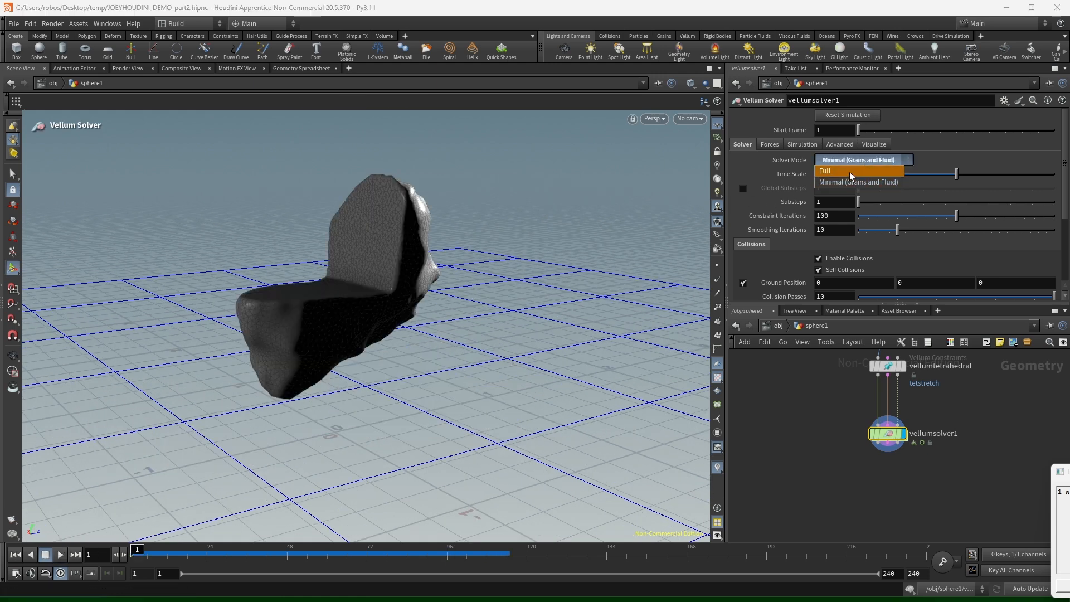
click(850, 171)
click(846, 161)
click(847, 161)
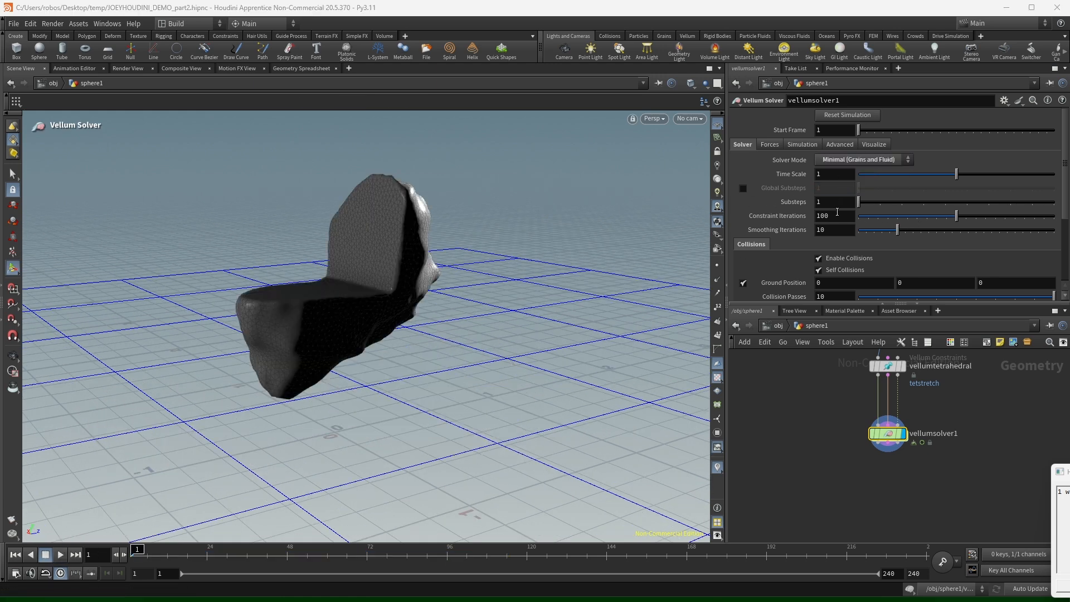
Set the Vellum Solver's constraint iterations to 1, play the simulation while viewing it from several angles, and return to frame 1.
click(836, 216)
key(BackSpace)
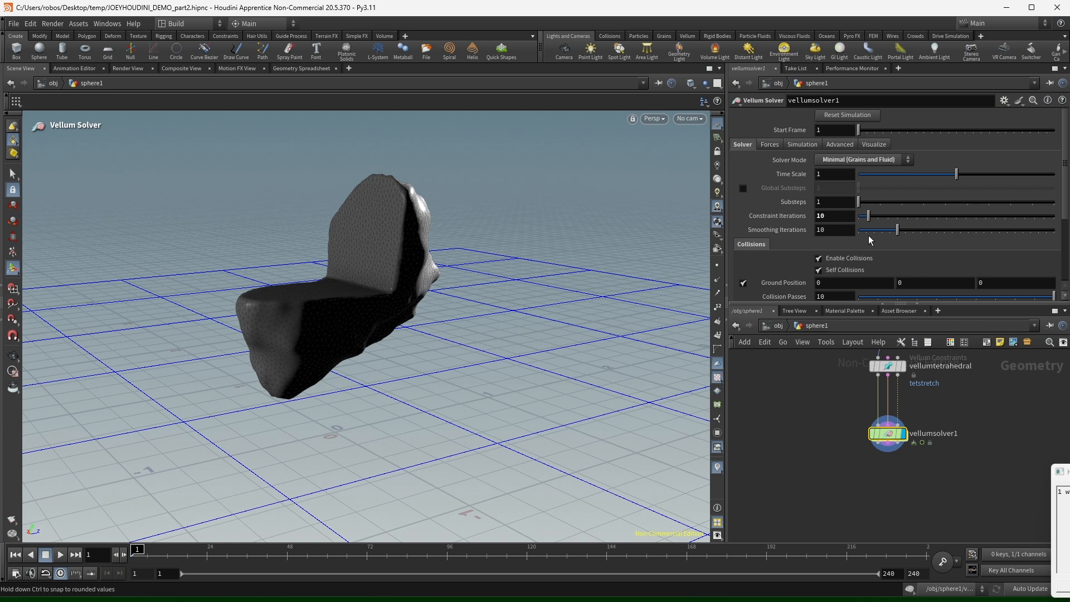
key(Return)
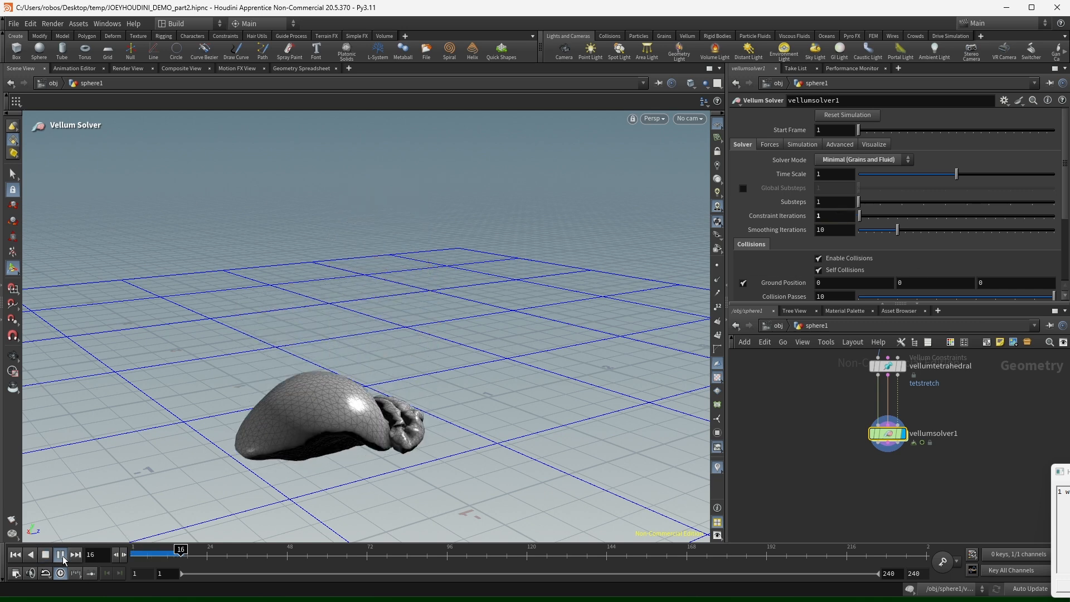
key(Escape)
drag(405, 443, 329, 431)
alt+middle_drag(329, 431, 530, 402)
alt+drag(531, 403, 624, 391)
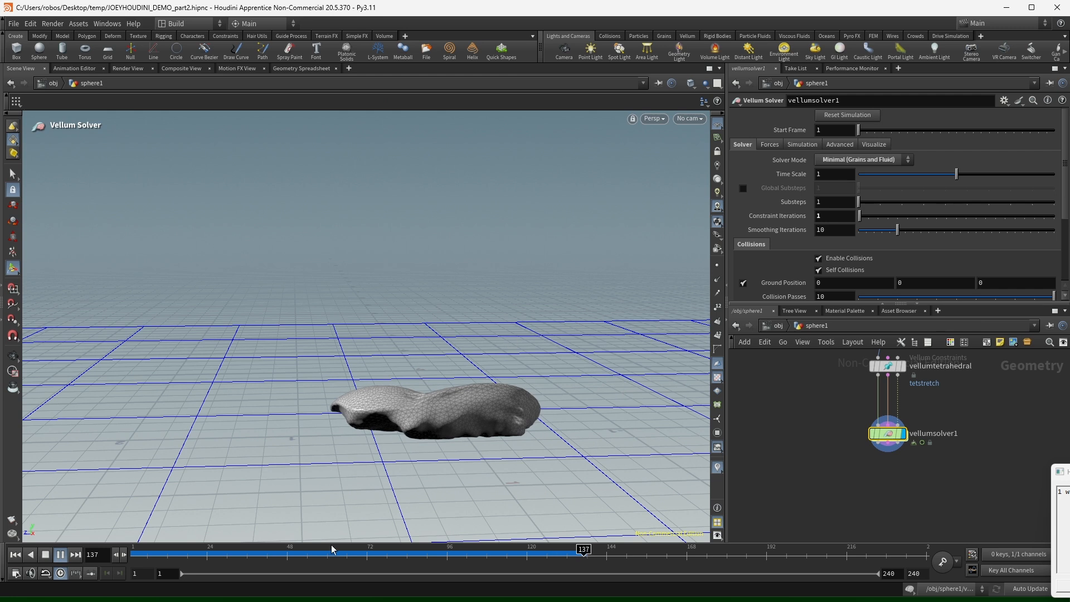
key(ctrl+Up)
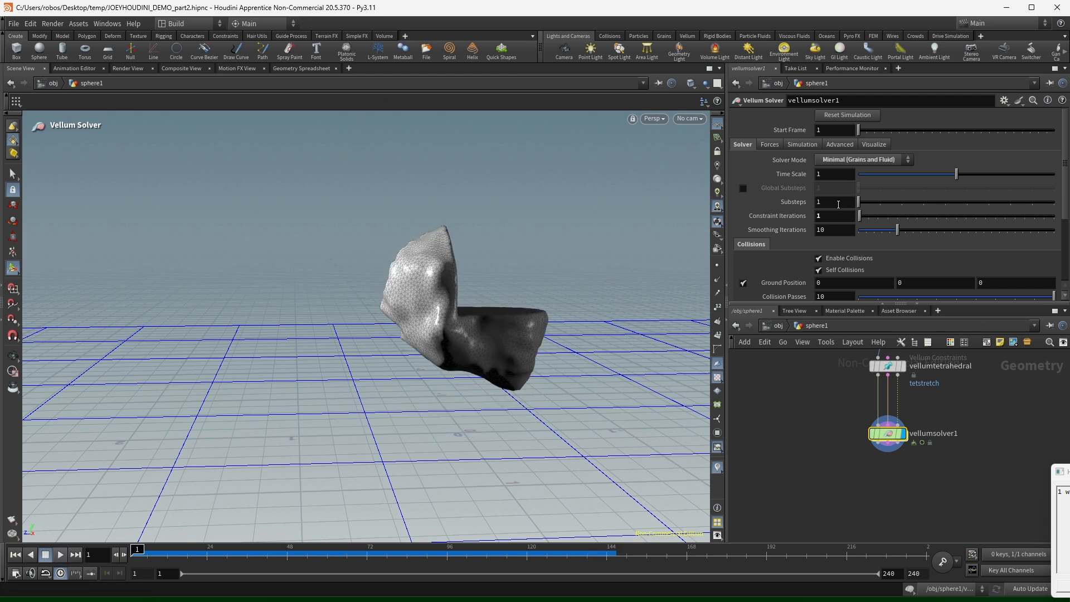
Set the Vellum Solver's constraint iterations to 10, play the simulation from another angle and return to frame 1.
click(839, 219)
text(0)
key(Return)
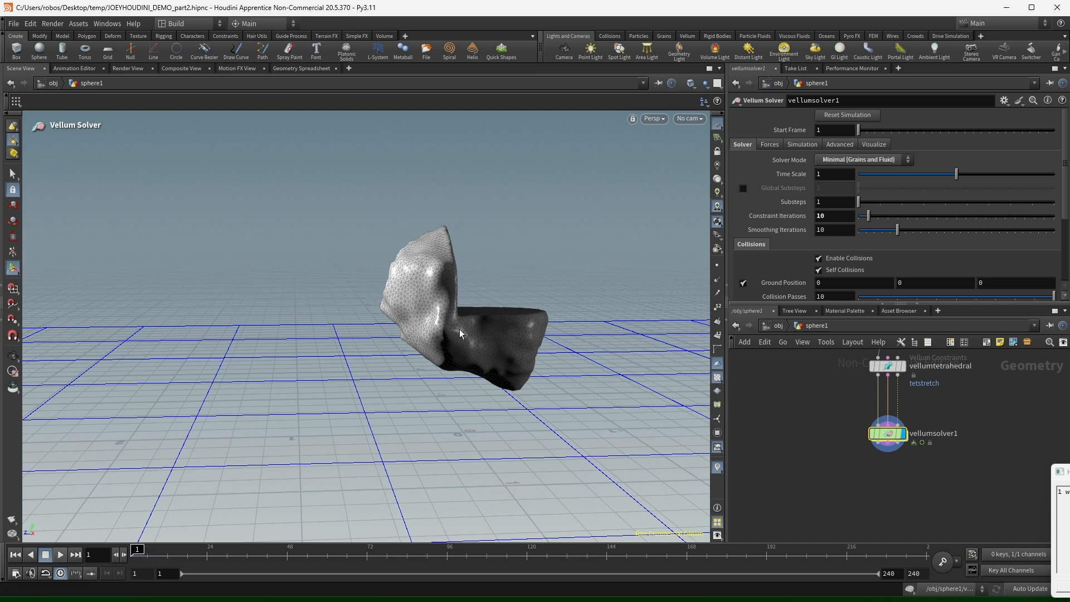
alt+drag(460, 329, 364, 351)
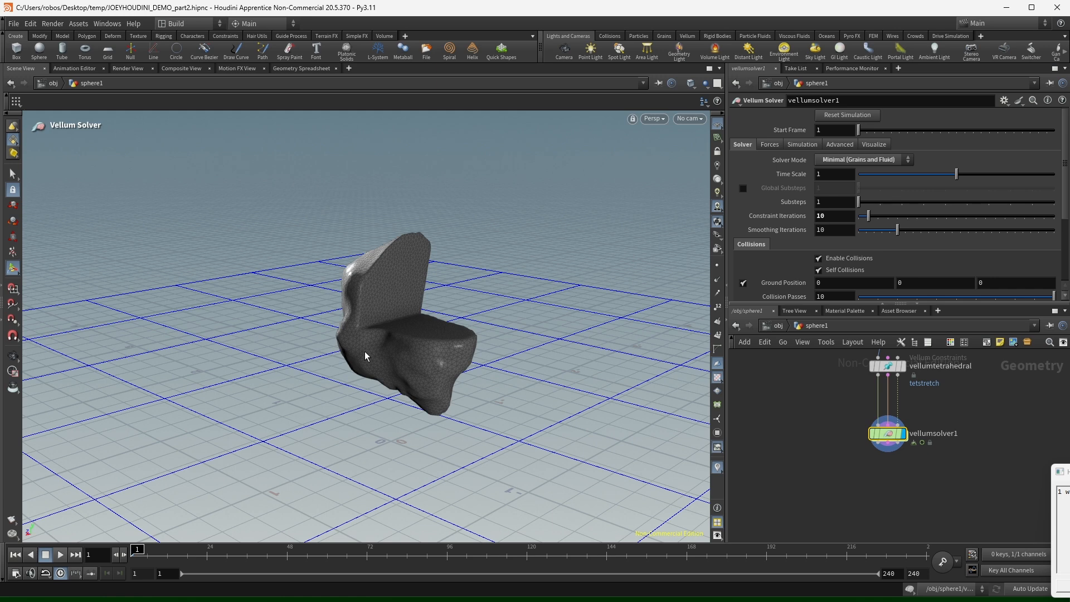
click(60, 555)
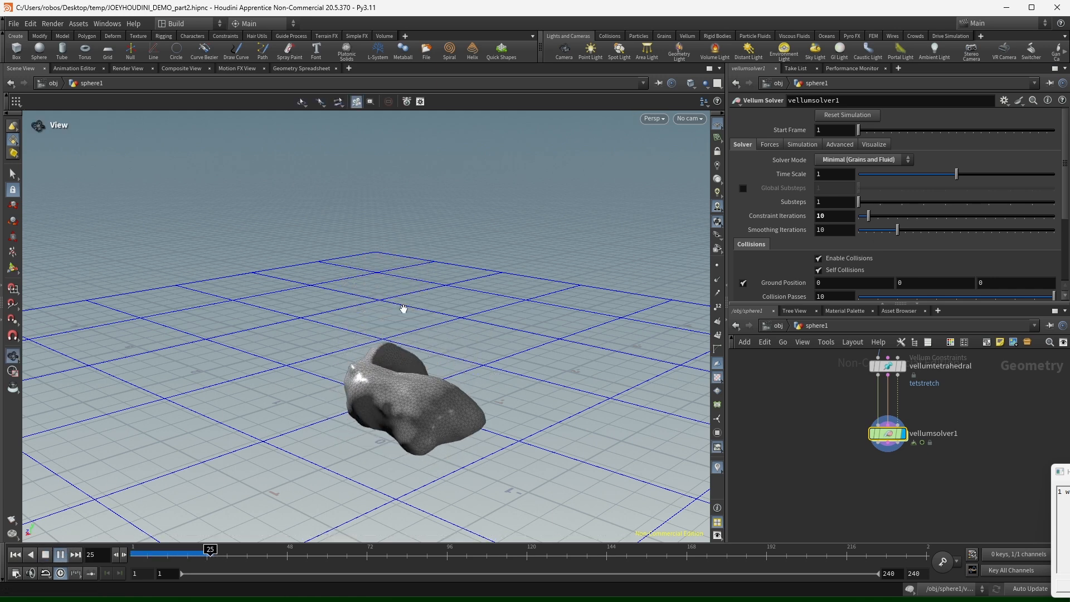
alt+drag(248, 397, 407, 416)
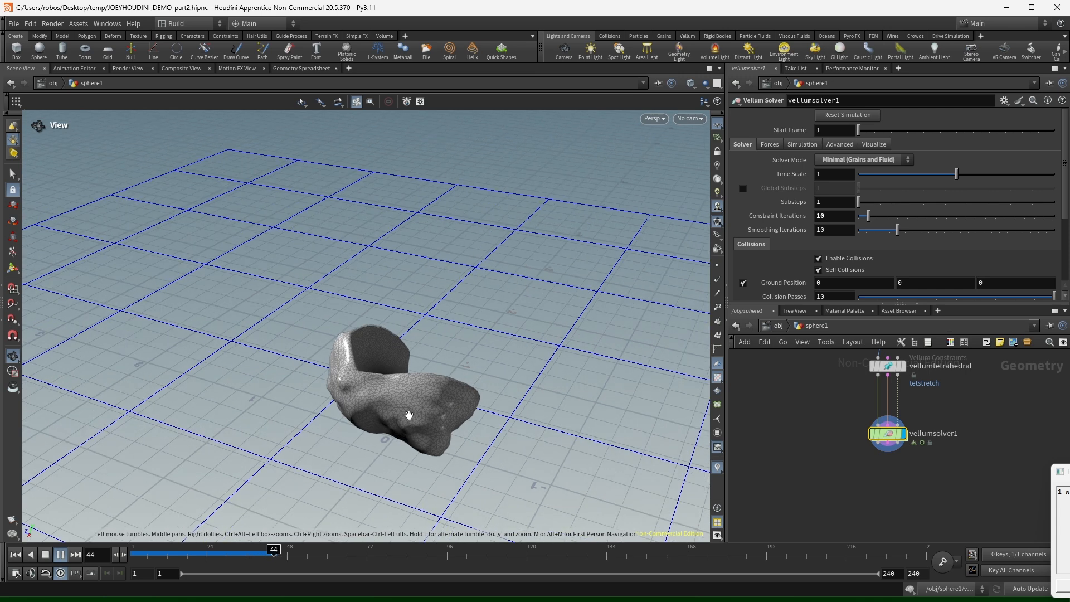
drag(269, 556, 73, 550)
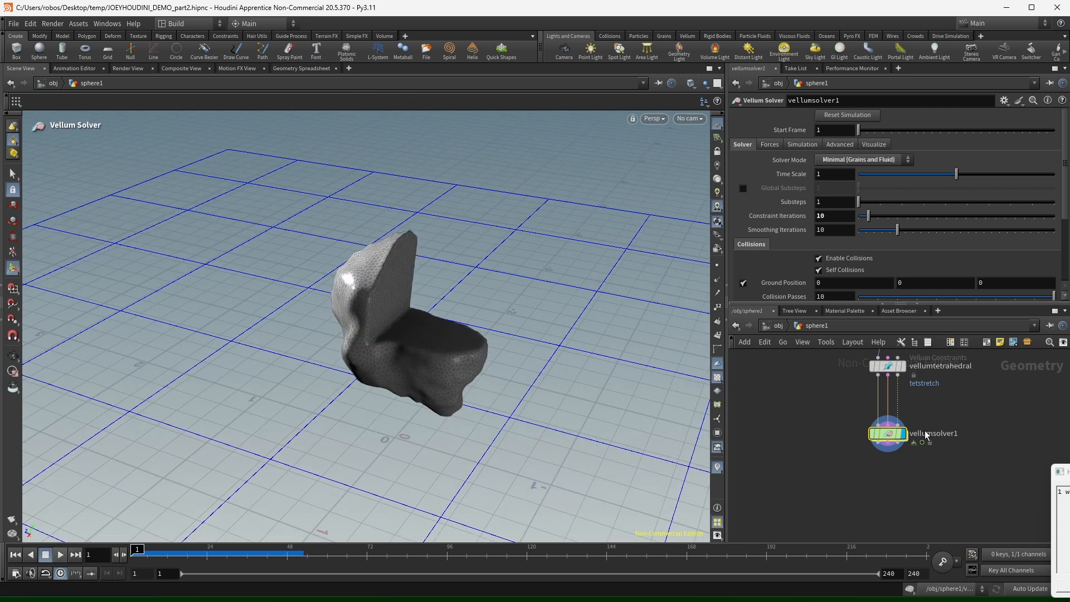
Select the convertvdb1 node in the network and display its geometry.
key(h)
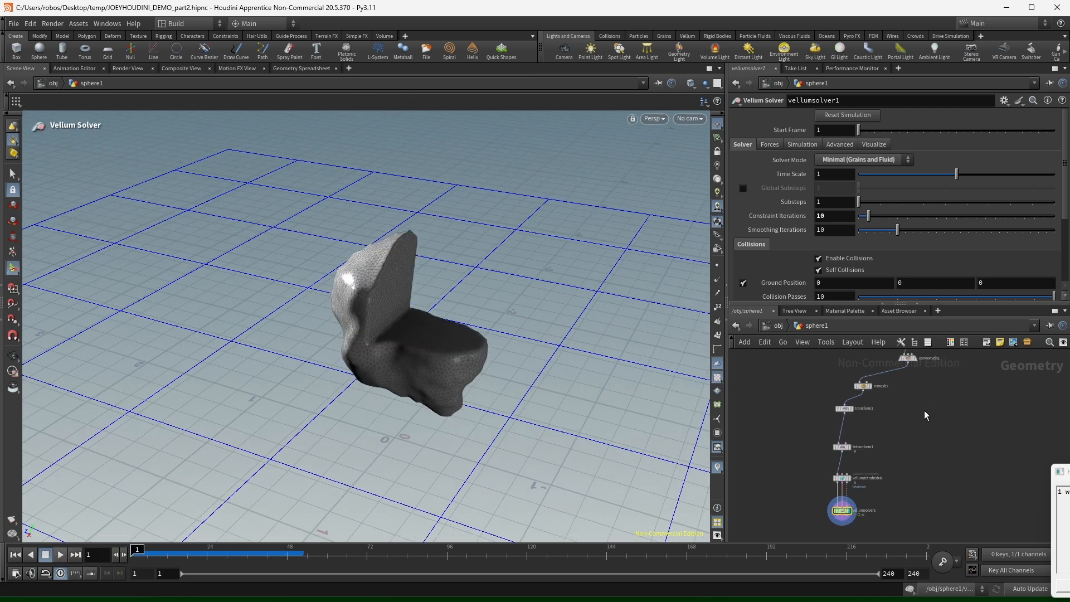
scroll(892, 396, up, 5)
click(899, 402)
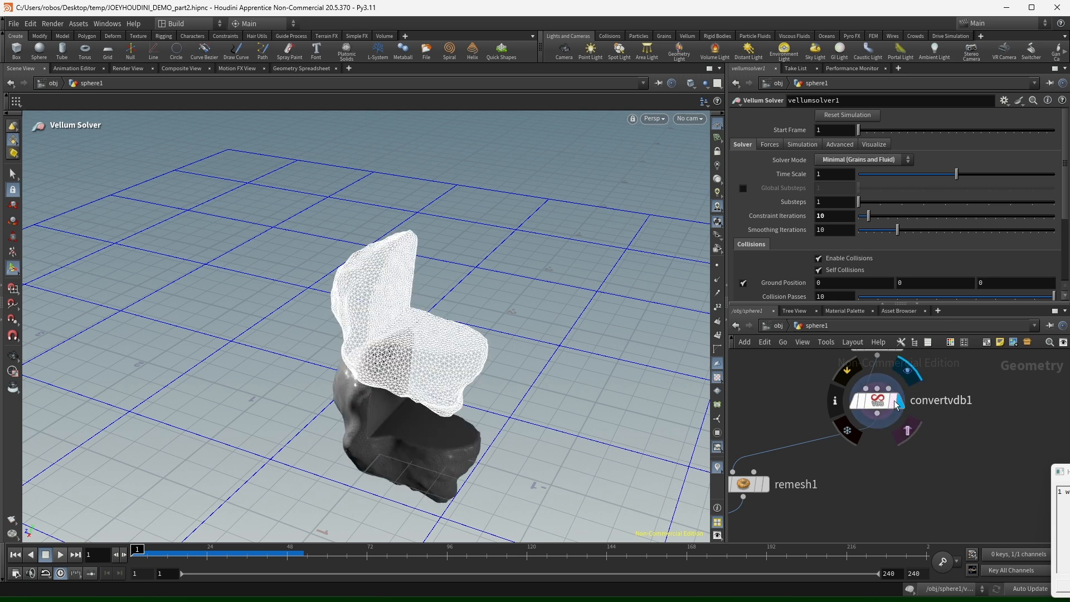
click(882, 403)
middle_drag(986, 447, 922, 411)
Add a Quad Remesh node branching off the convertvdb1 output and display its result.
click(826, 383)
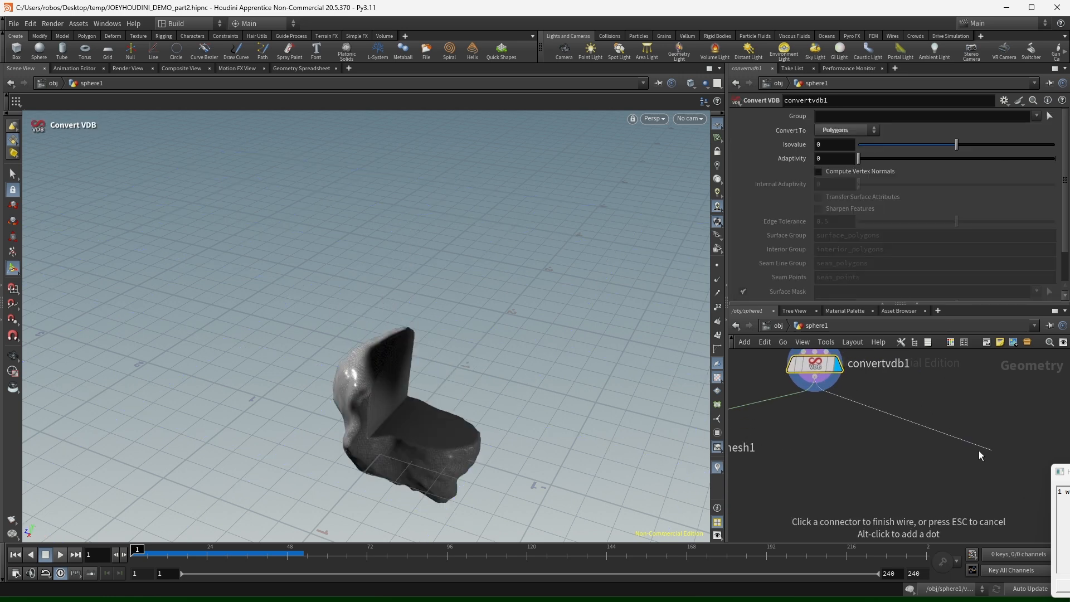
key(Tab)
text(qua)
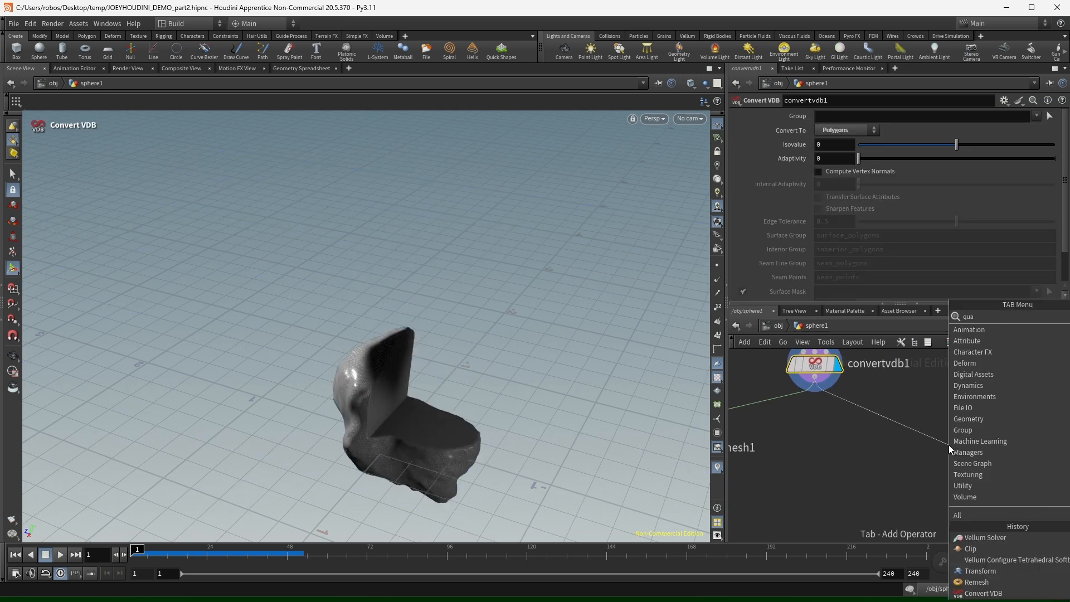
key(Return)
click(949, 445)
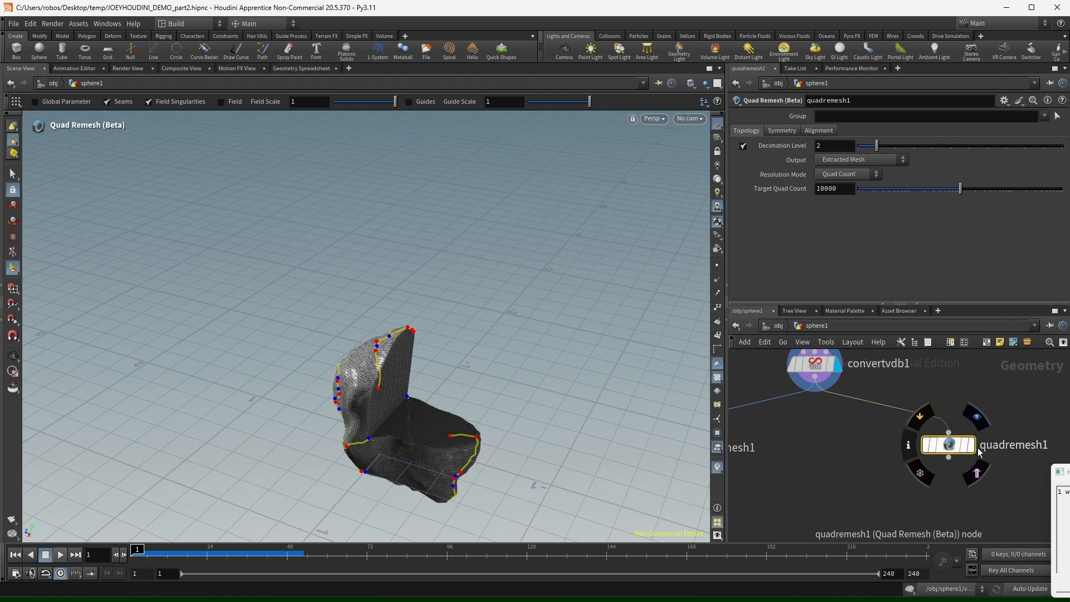
click(972, 446)
Examine the rock's quad-remeshed topology and seam lines from several angles.
scroll(366, 433, up, 5)
alt+drag(366, 433, 333, 377)
key(Return)
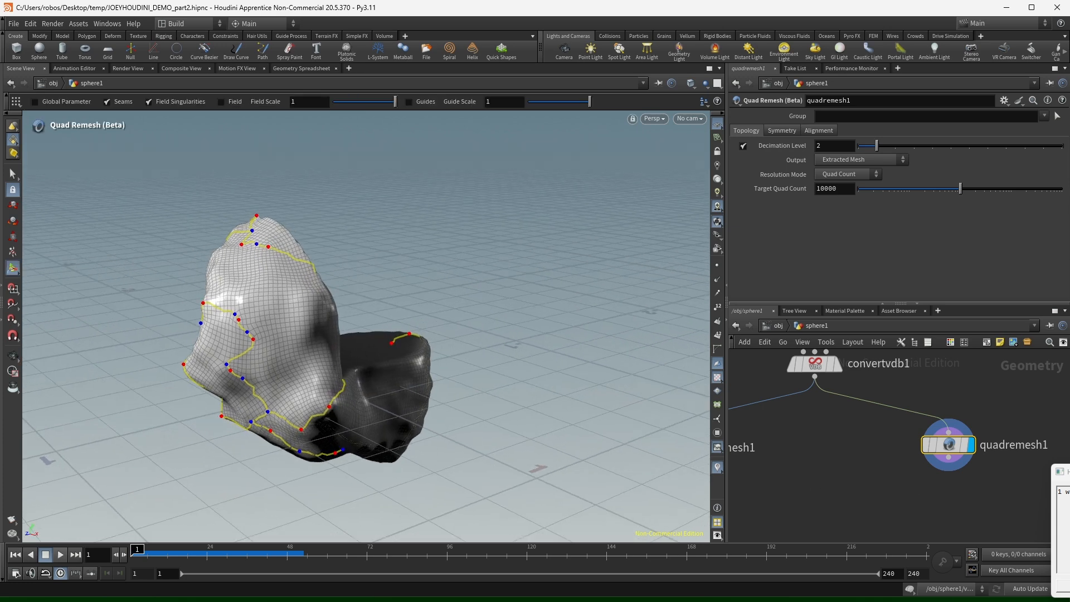
click(939, 486)
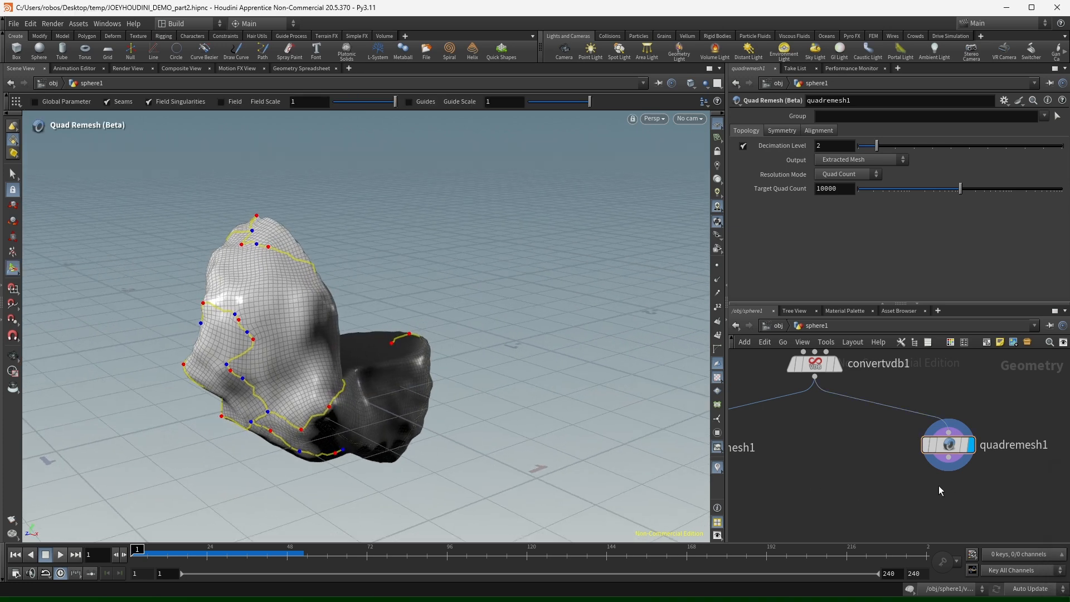
alt+drag(275, 304, 270, 380)
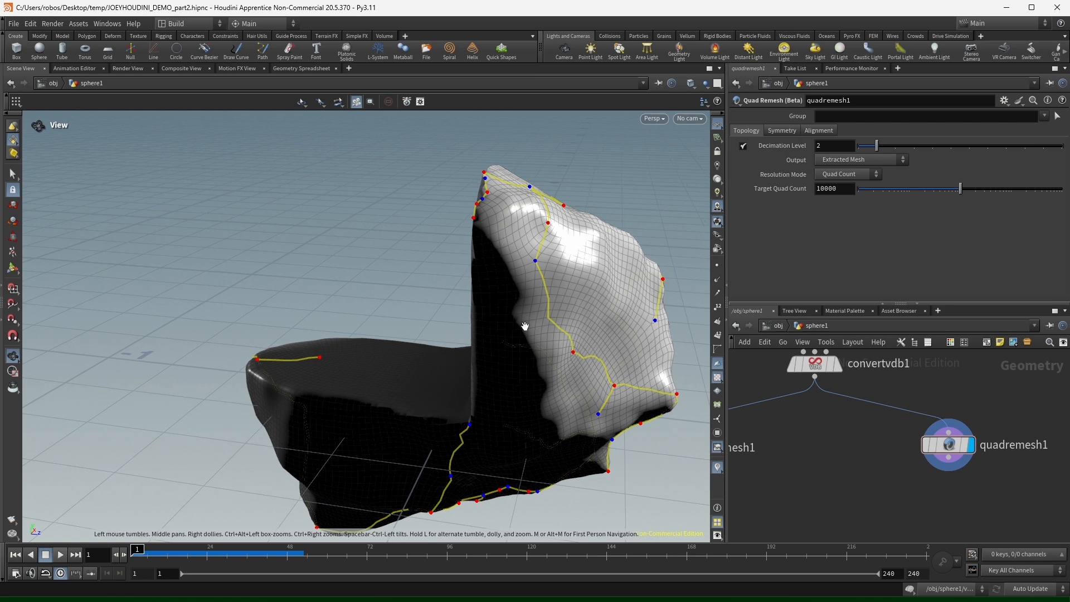
alt+drag(526, 327, 270, 340)
alt+middle_drag(518, 320, 406, 268)
alt+drag(519, 279, 440, 304)
alt+right_drag(440, 303, 402, 343)
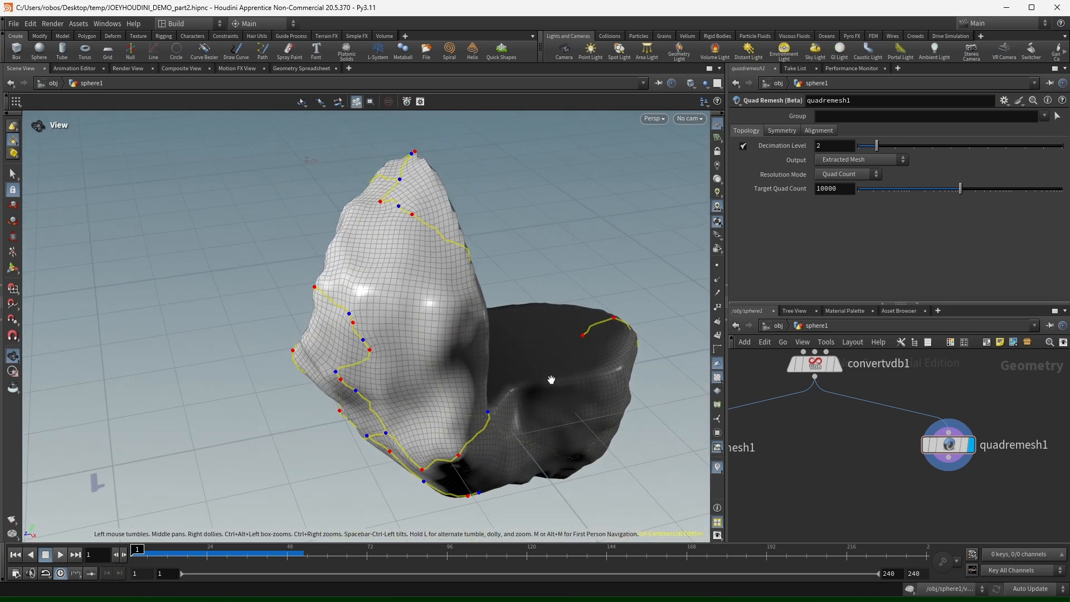
alt+middle_drag(550, 378, 457, 379)
middle_click(953, 455)
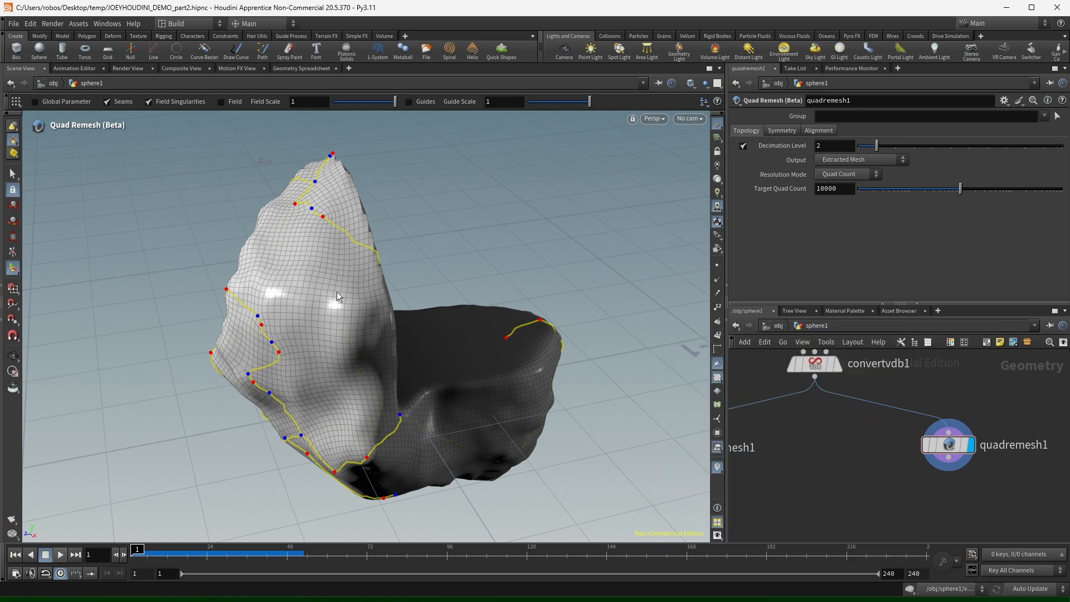
alt+drag(501, 323, 120, 399)
alt+middle_drag(524, 427, 453, 356)
alt+drag(453, 355, 351, 355)
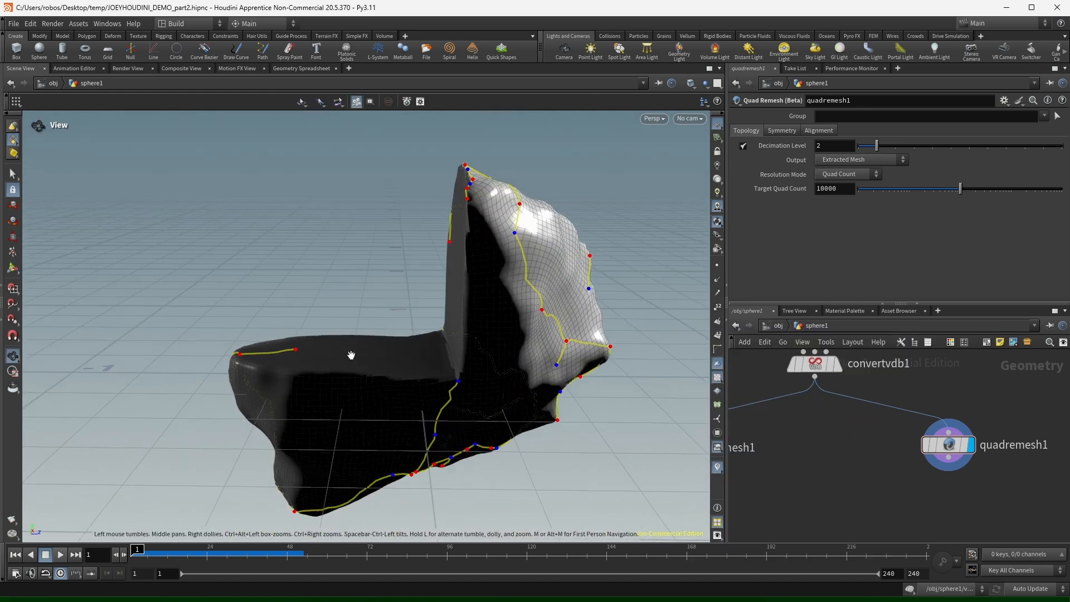
alt+drag(469, 332, 663, 356)
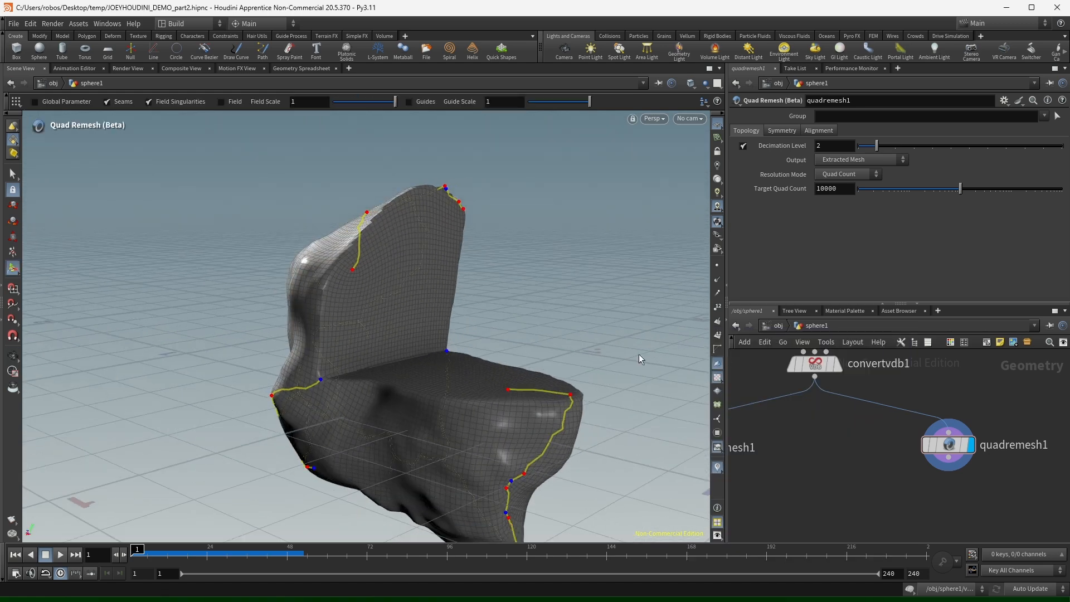
Add the SideFX Labs tool set to the shelf.
click(405, 35)
mouse_move(419, 77)
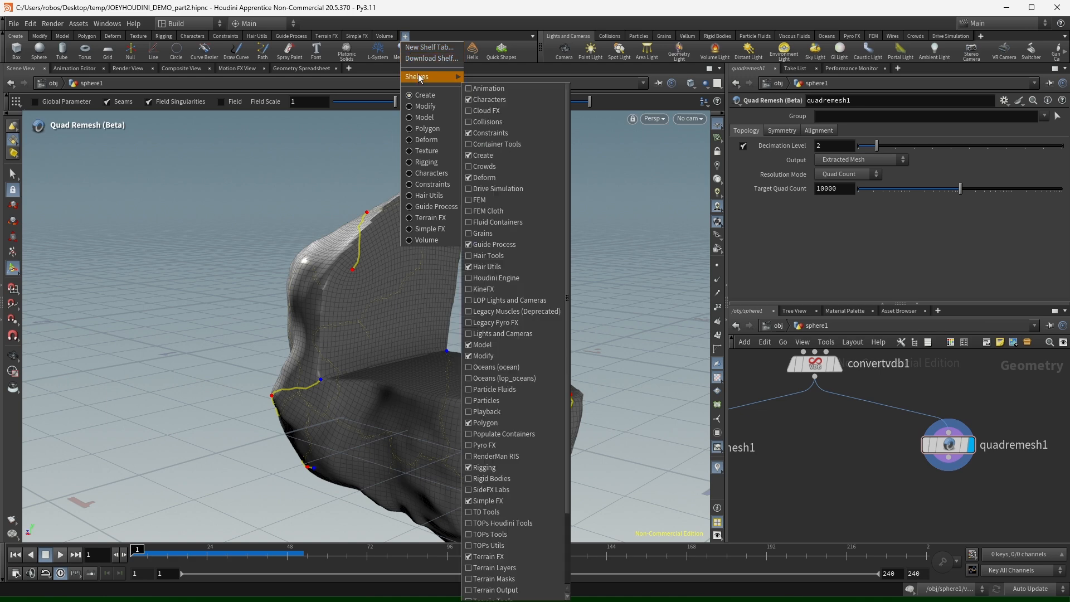
scroll(527, 267, down, 3)
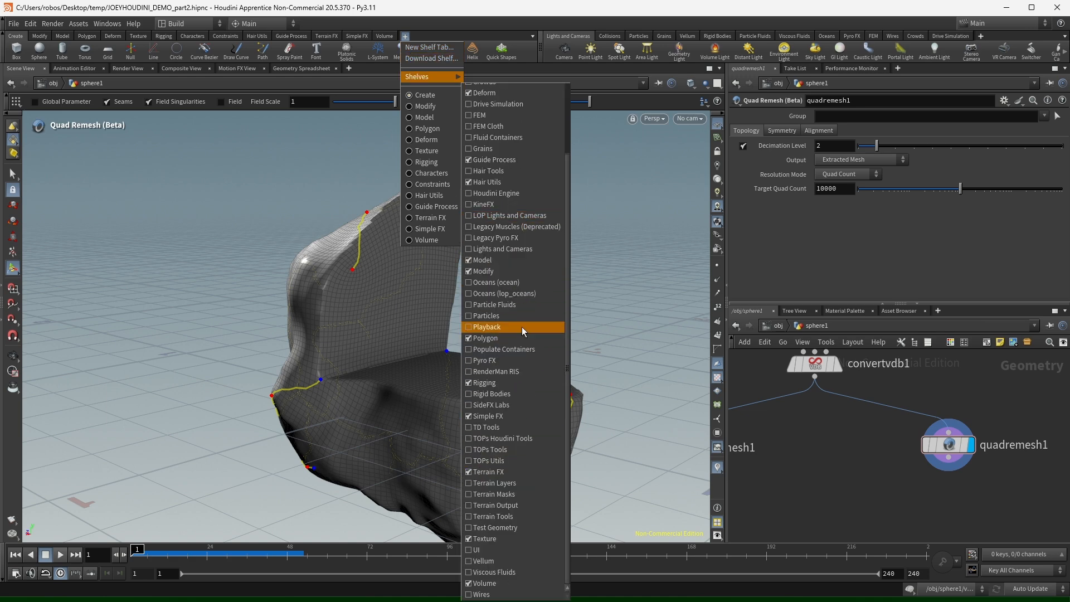
click(507, 406)
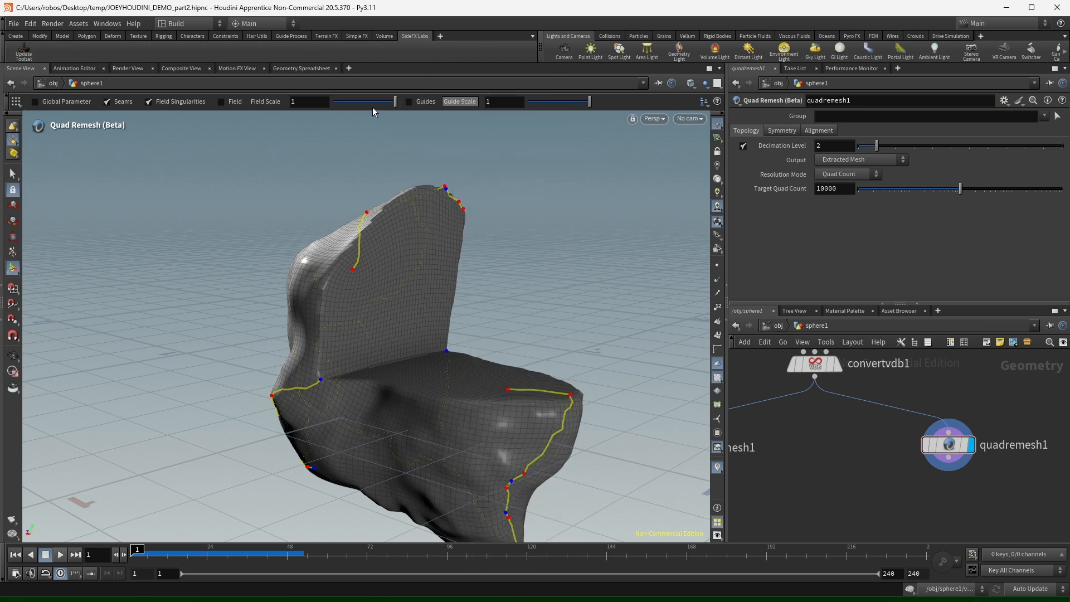
Start the Houdini Launcher from the SideFX Labs updater and install the SideFX Labs 20.5 Daily Build (version 20.5.403) package.
click(23, 51)
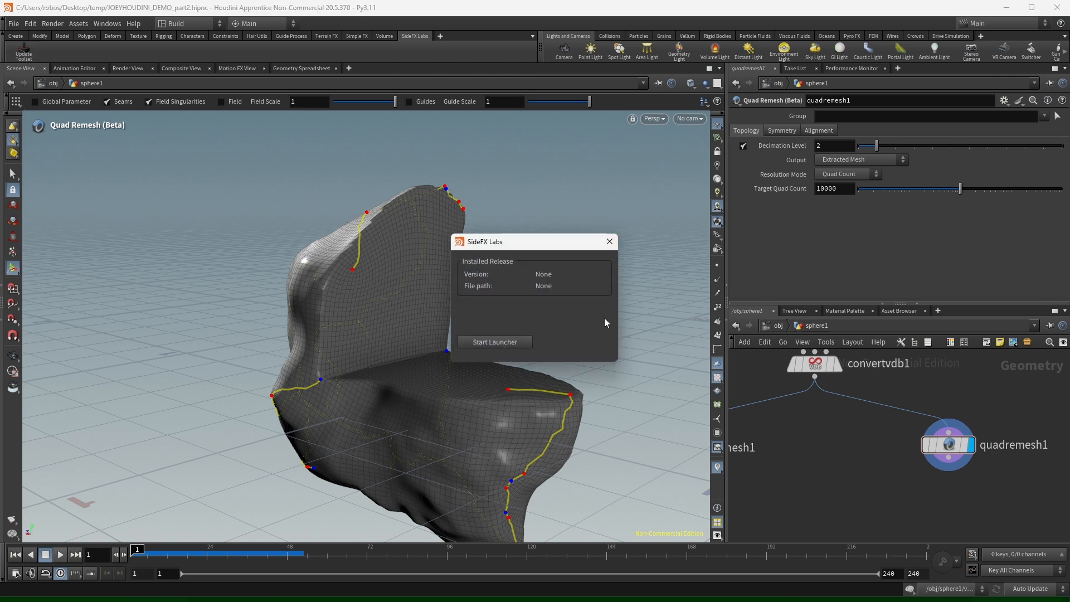
click(496, 341)
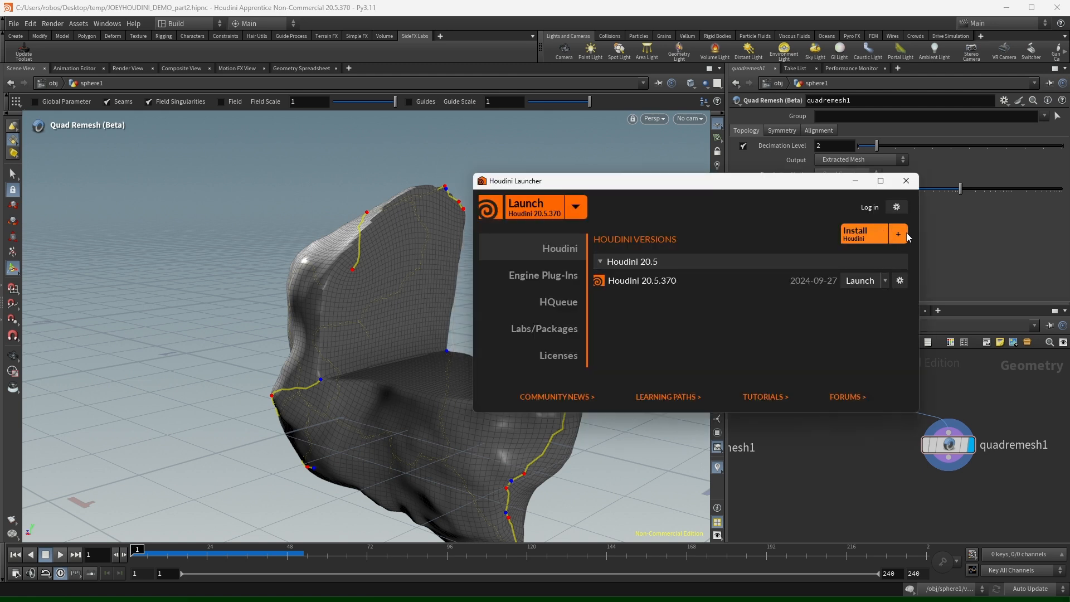
click(544, 338)
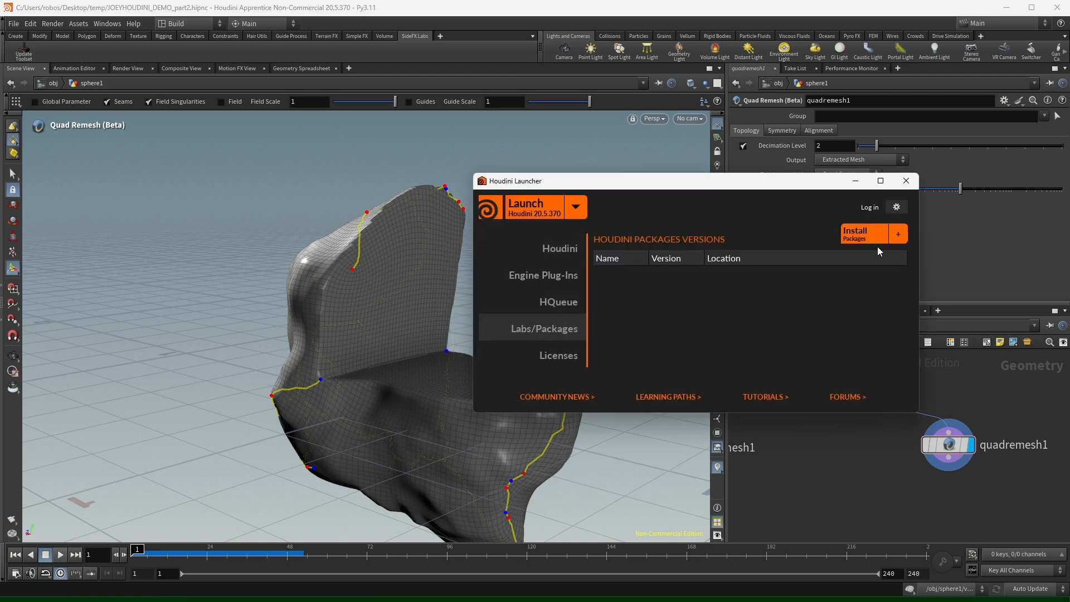
click(868, 233)
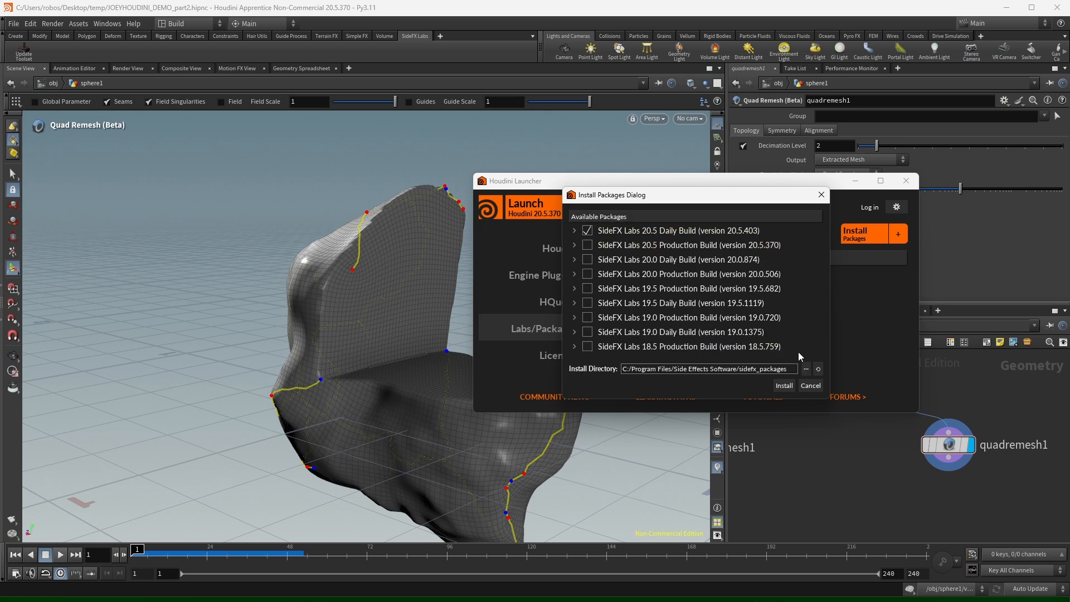
click(784, 389)
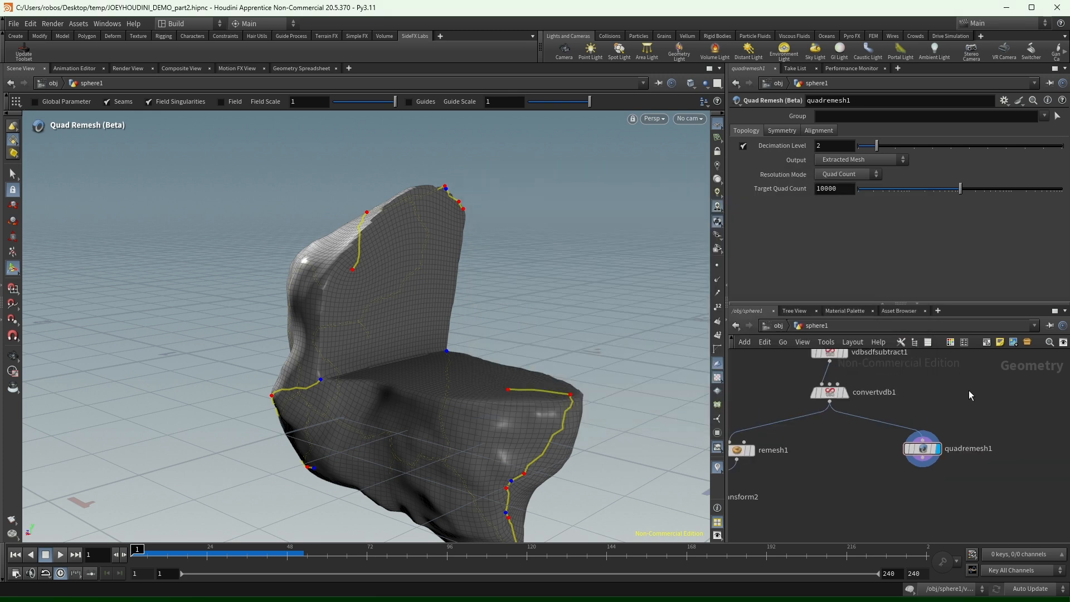
Review the Symmetry, Alignment and Topology settings of the quadremesh1 node.
middle_drag(968, 397, 938, 433)
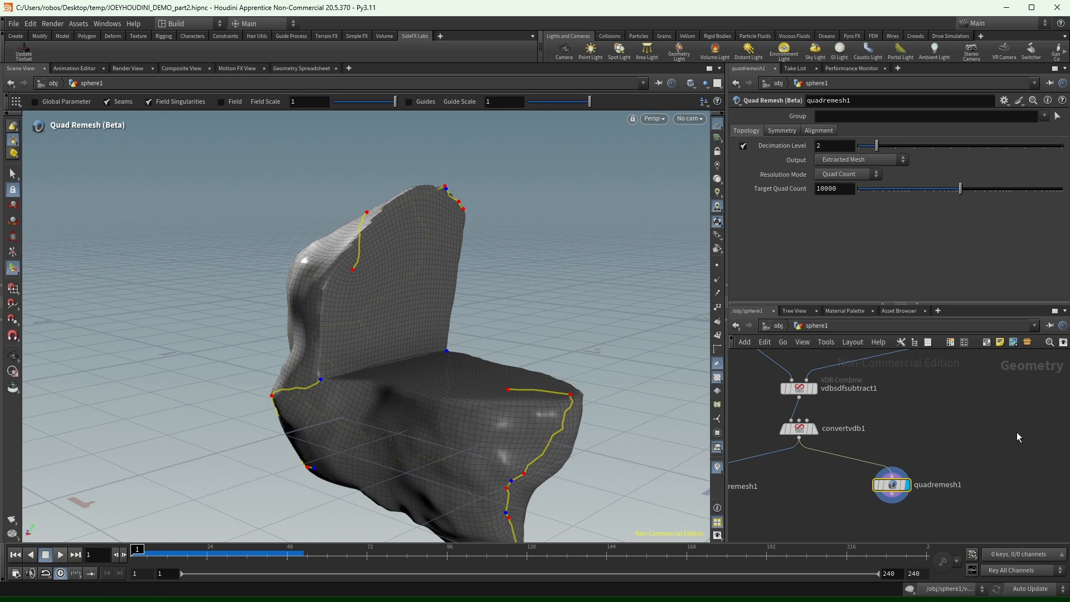
middle_drag(975, 445, 934, 442)
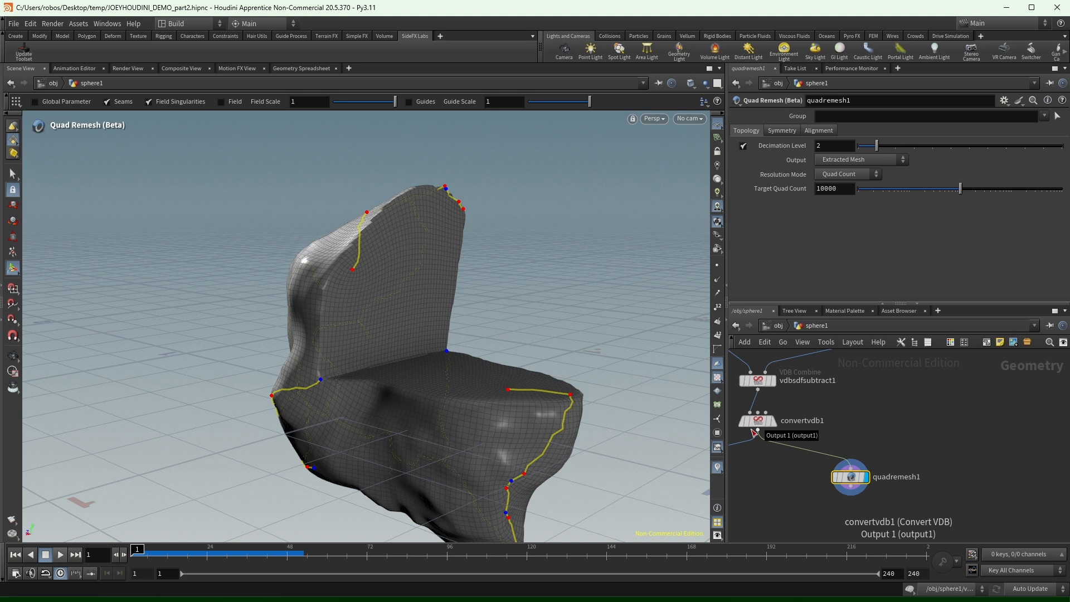
scroll(938, 451, down, 3)
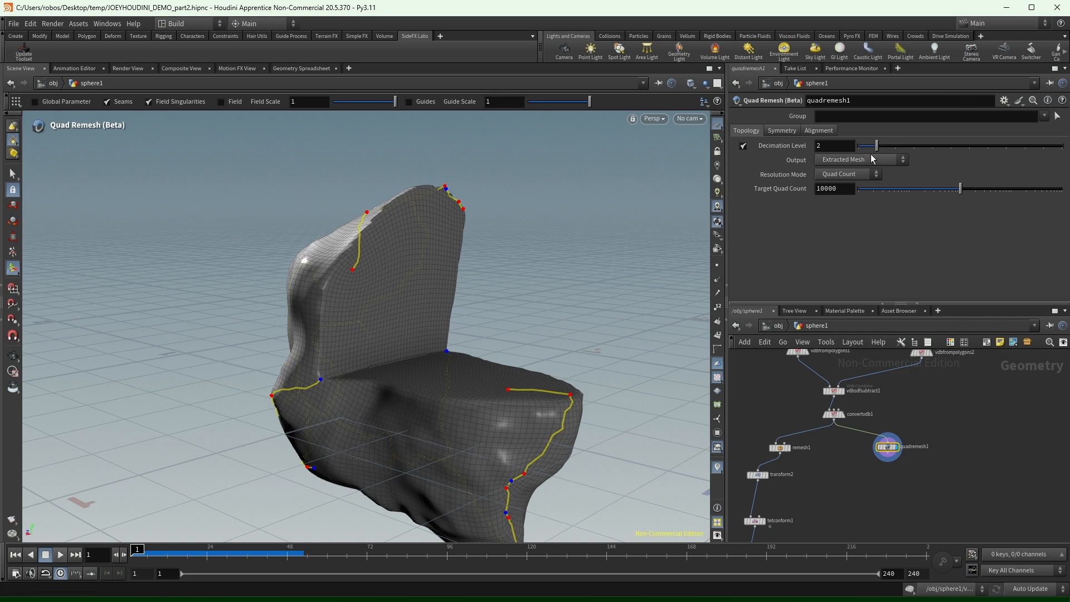
click(784, 131)
click(815, 131)
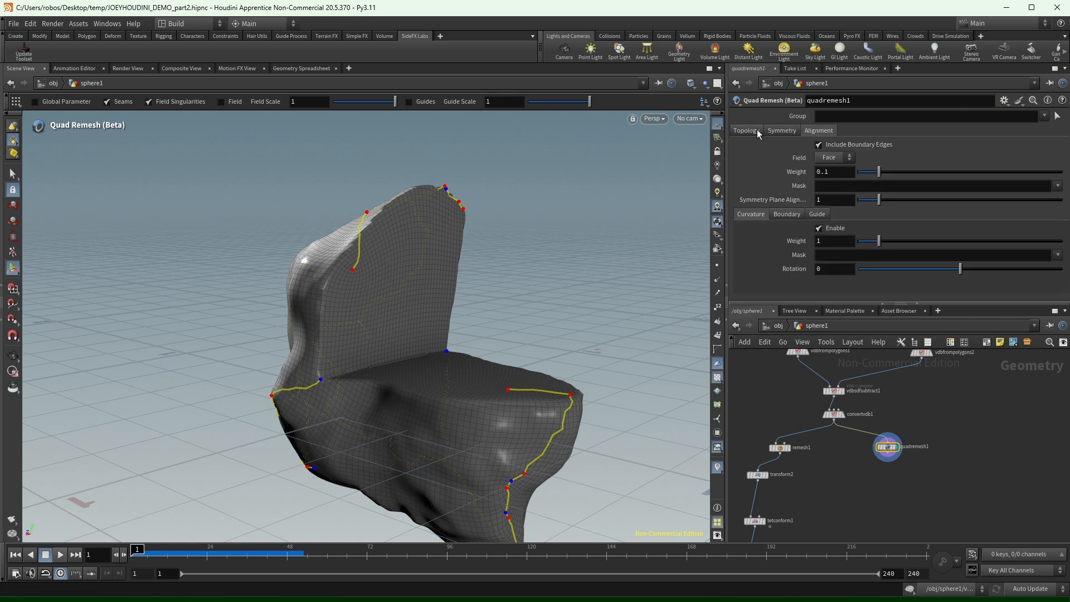
click(782, 131)
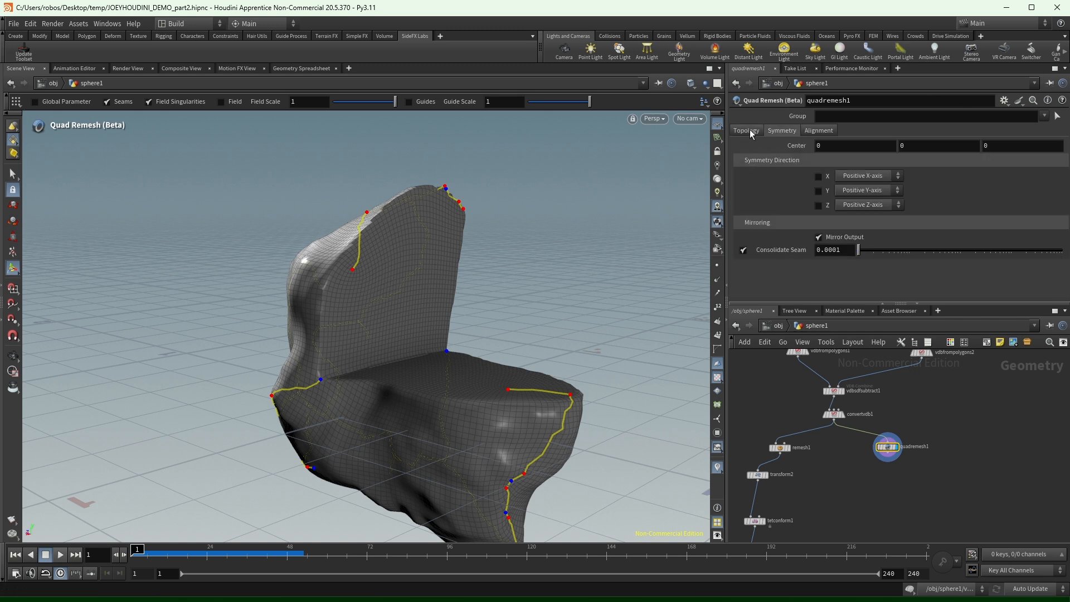
click(747, 131)
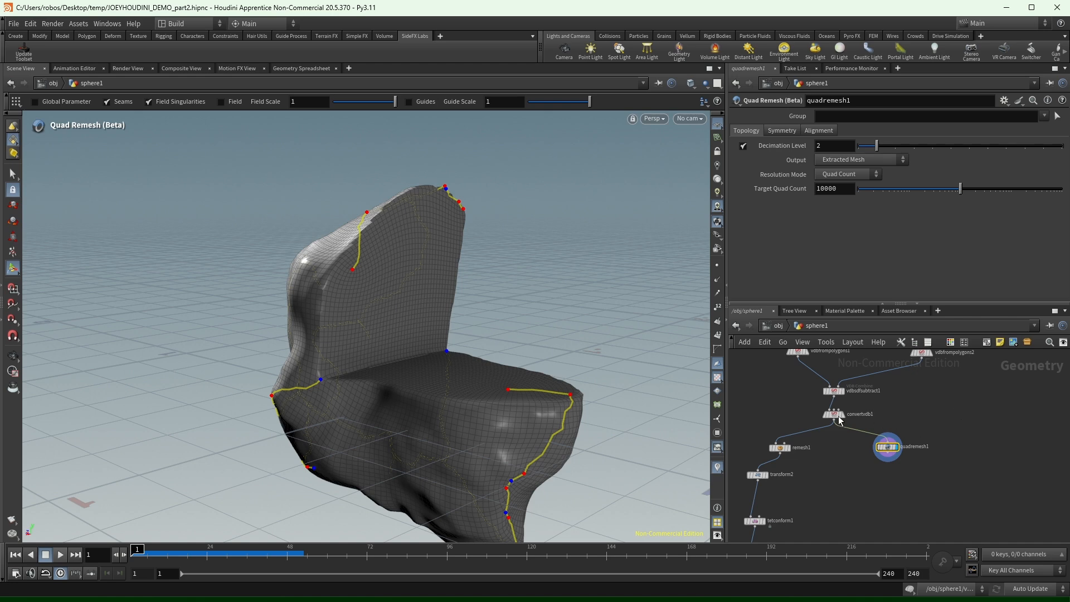
Display the convertvdb1 result and move the quadremesh1 node closer beneath it.
scroll(841, 421, up, 5)
double_click(862, 416)
click(851, 413)
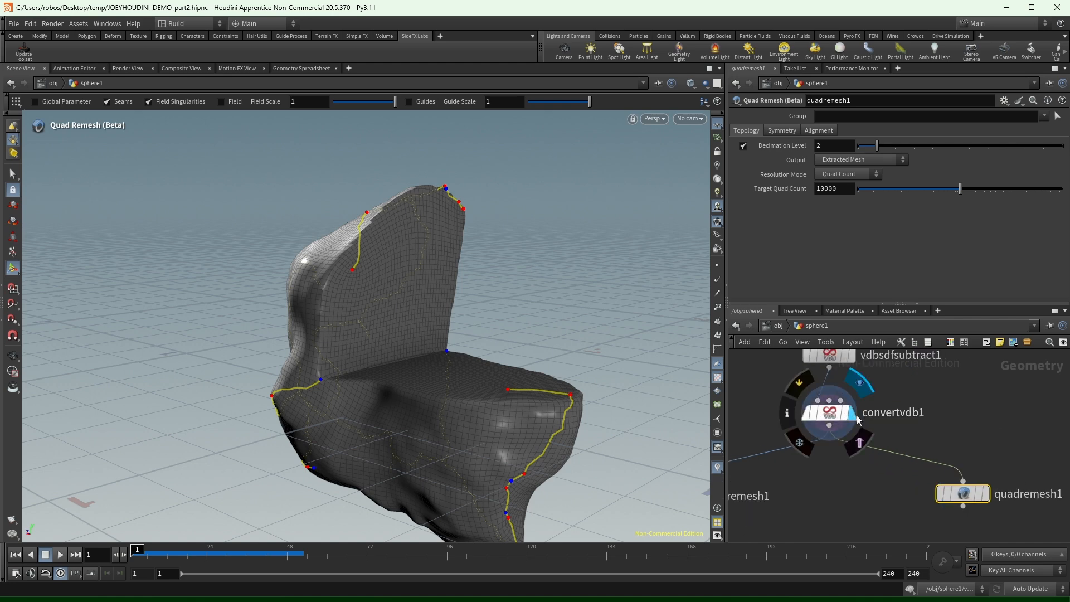
scroll(955, 427, down, 3)
drag(961, 470, 882, 473)
middle_drag(976, 429, 936, 486)
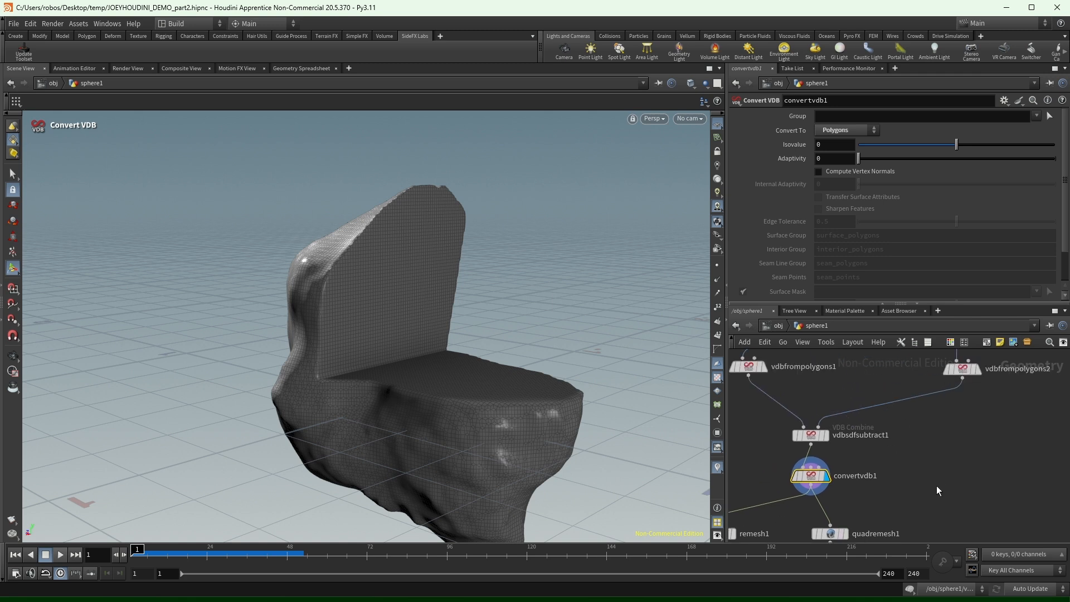
middle_drag(912, 448, 905, 485)
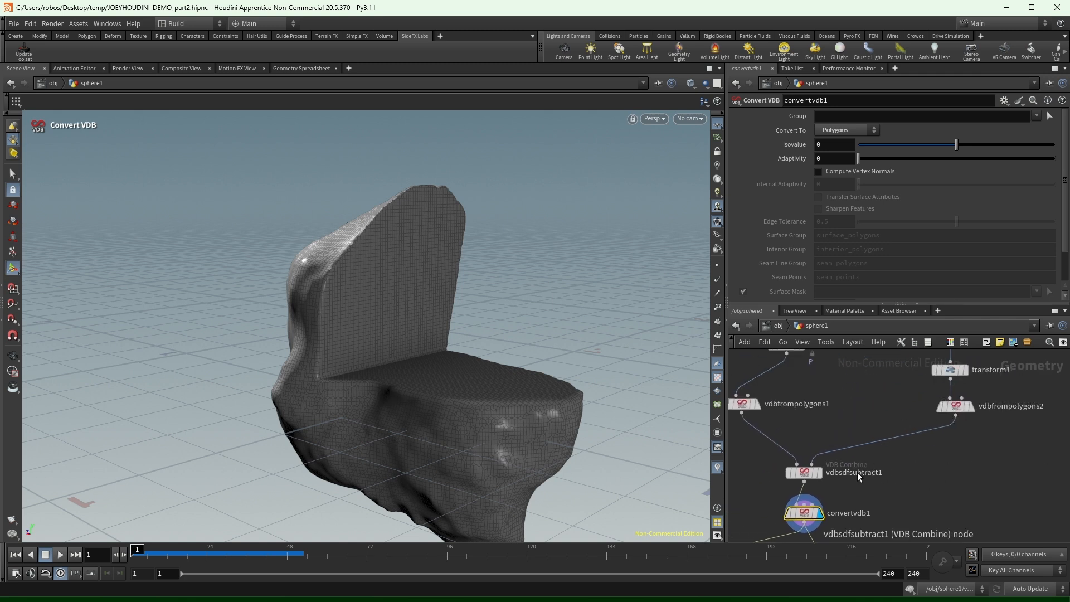
Display the vdbsdfsubtract1 result and move that node farther above convertvdb1.
click(820, 478)
middle_drag(820, 478, 839, 451)
drag(829, 448, 842, 422)
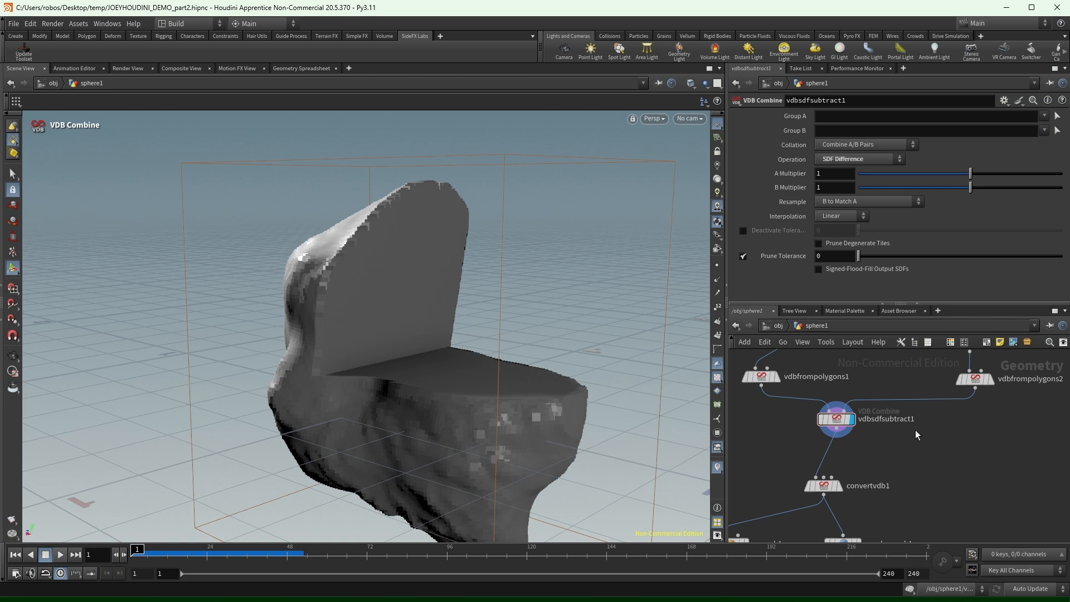
middle_drag(805, 436, 983, 461)
Display vdbfrompolygons1, place a duplicate beside it fed by mountain1, and rename the copy fog.
click(940, 401)
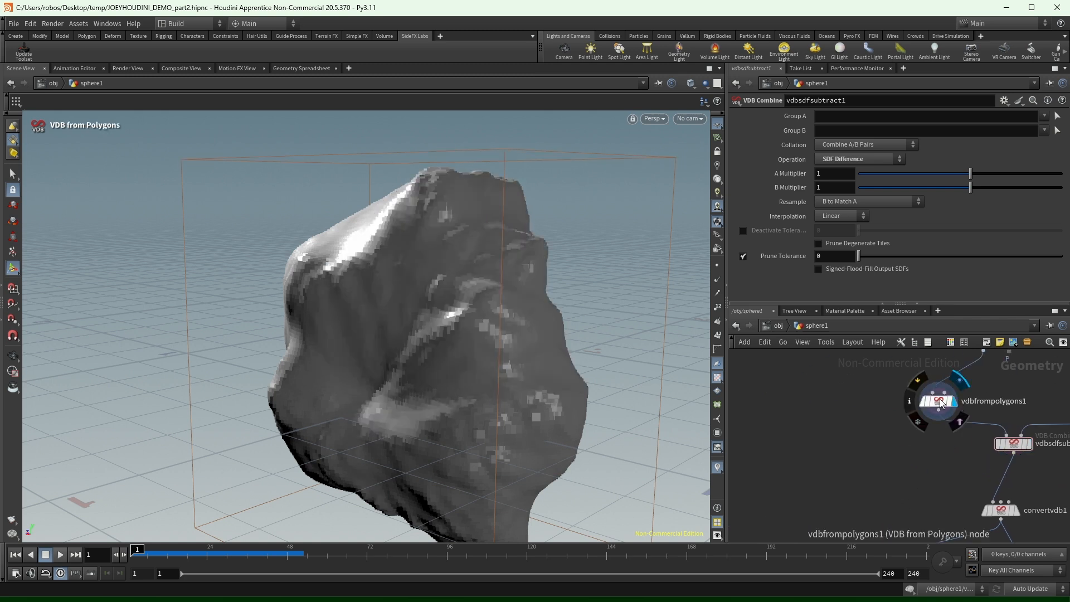
middle_drag(1027, 396, 1032, 434)
key(ctrl+c)
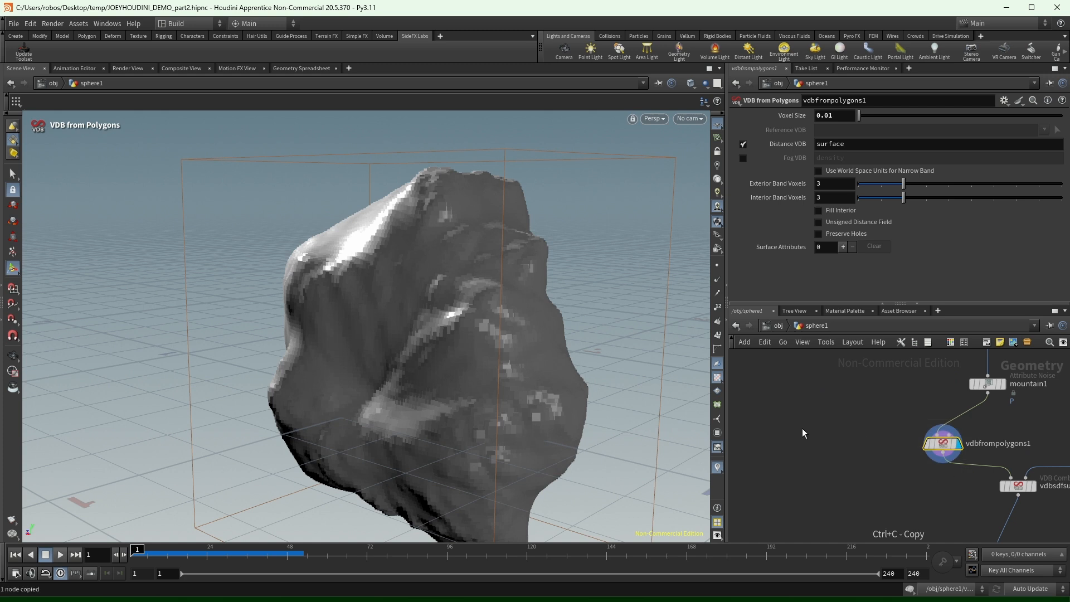
key(ctrl+v)
drag(804, 435, 782, 451)
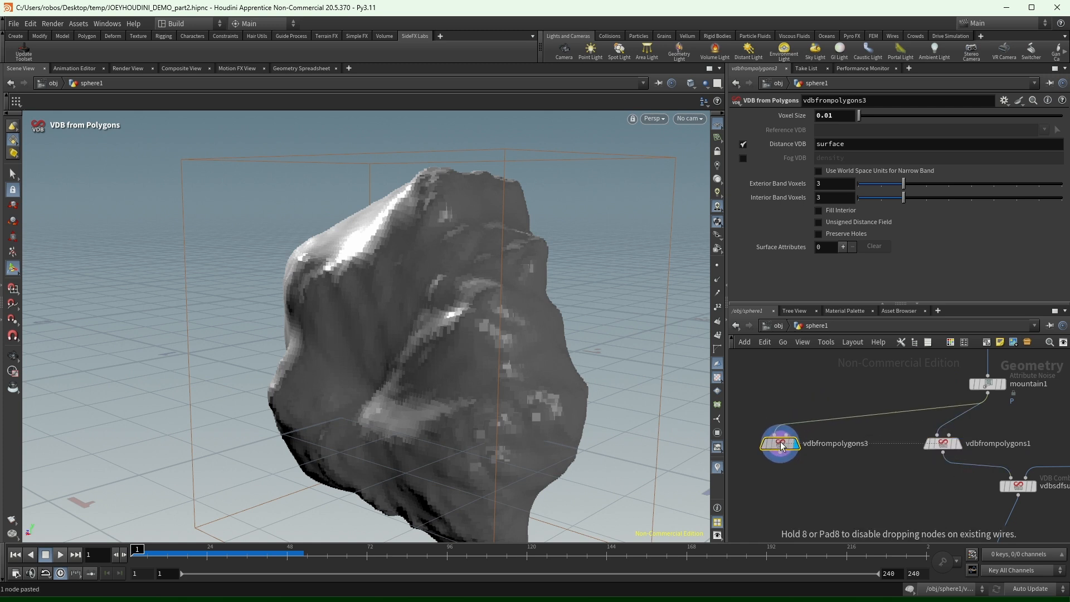
double_click(834, 444)
text(fog)
key(Return)
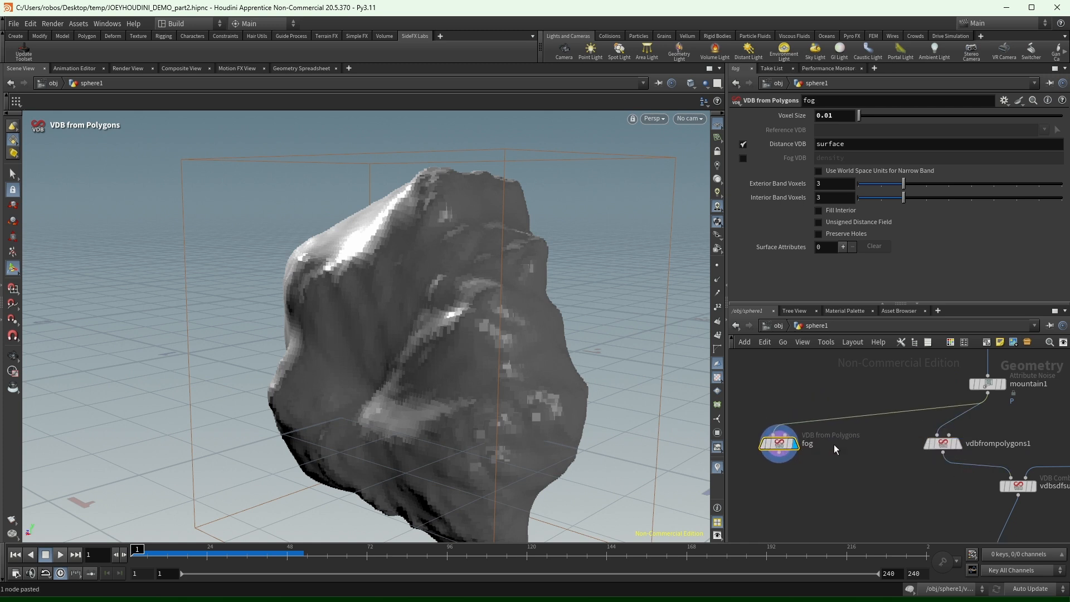
Switch the fog node's output from Distance VDB to Fog VDB and inspect the resulting volume.
click(742, 144)
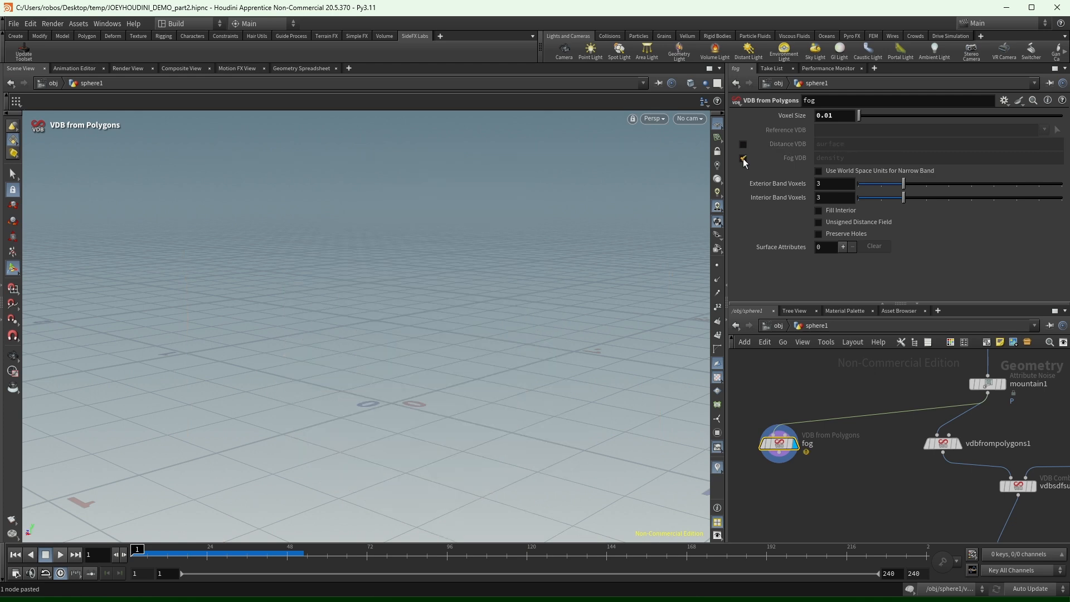
click(744, 159)
alt+drag(420, 357, 406, 375)
scroll(450, 382, down, 5)
key(Return)
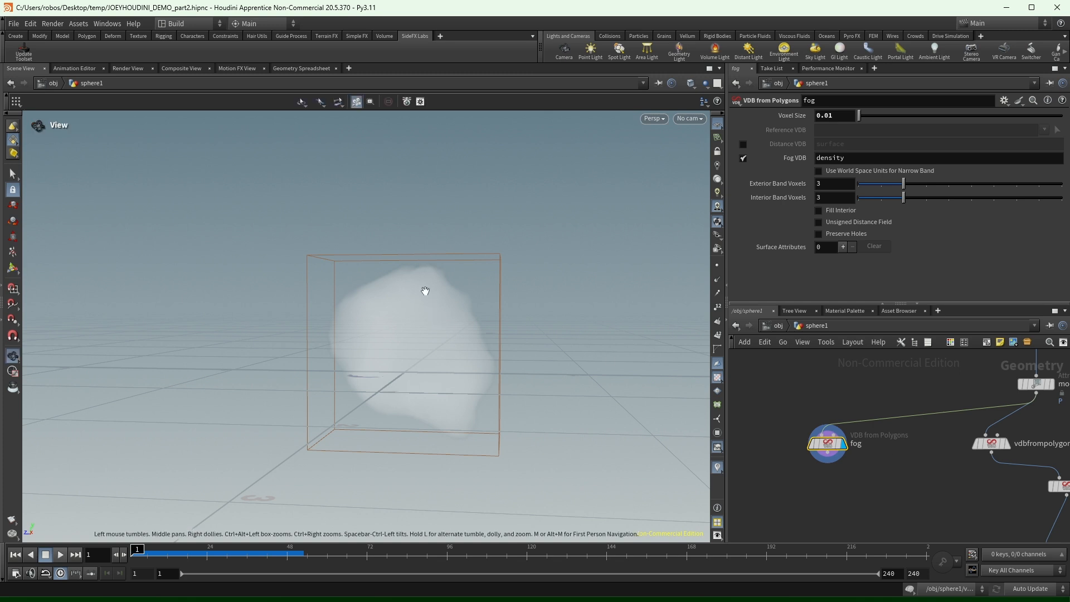
alt+right_drag(425, 292, 848, 226)
alt+right_drag(385, 227, 522, 224)
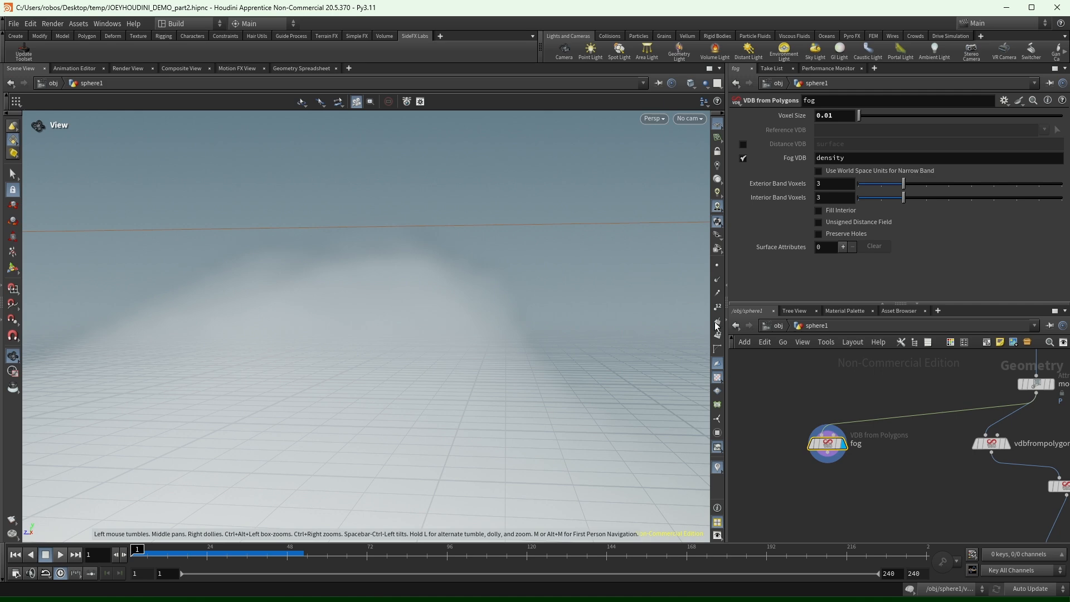
Display vdbfrompolygons1 and examine its voxelized rock surface up close and from a distance.
middle_drag(966, 508, 887, 500)
click(929, 435)
click(913, 435)
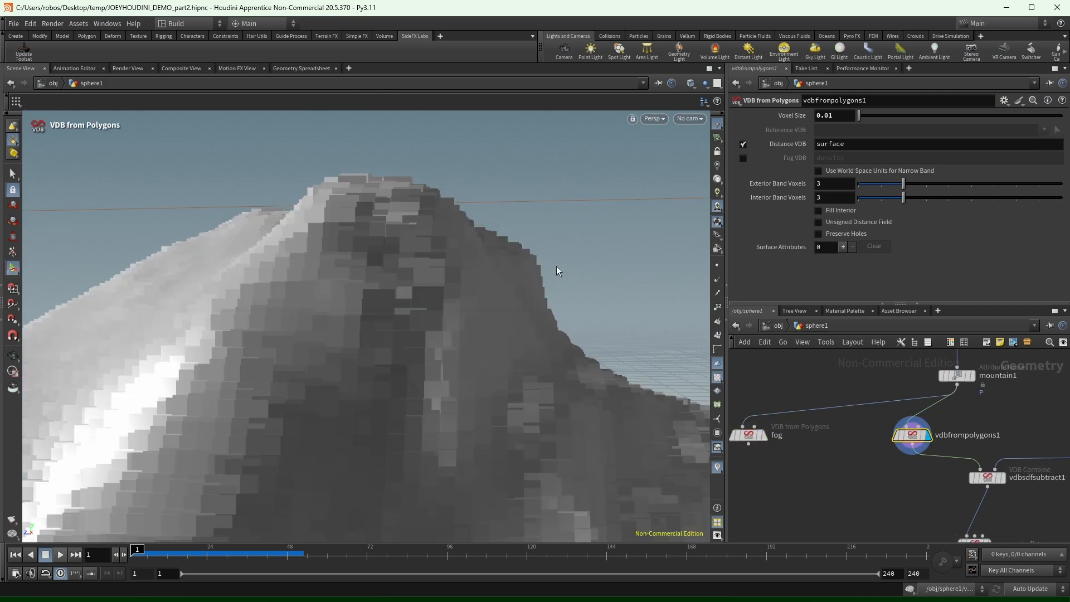
alt+right_drag(556, 266, 241, 368)
alt+drag(241, 367, 508, 323)
alt+right_drag(508, 324, 578, 242)
alt+right_drag(495, 247, 721, 200)
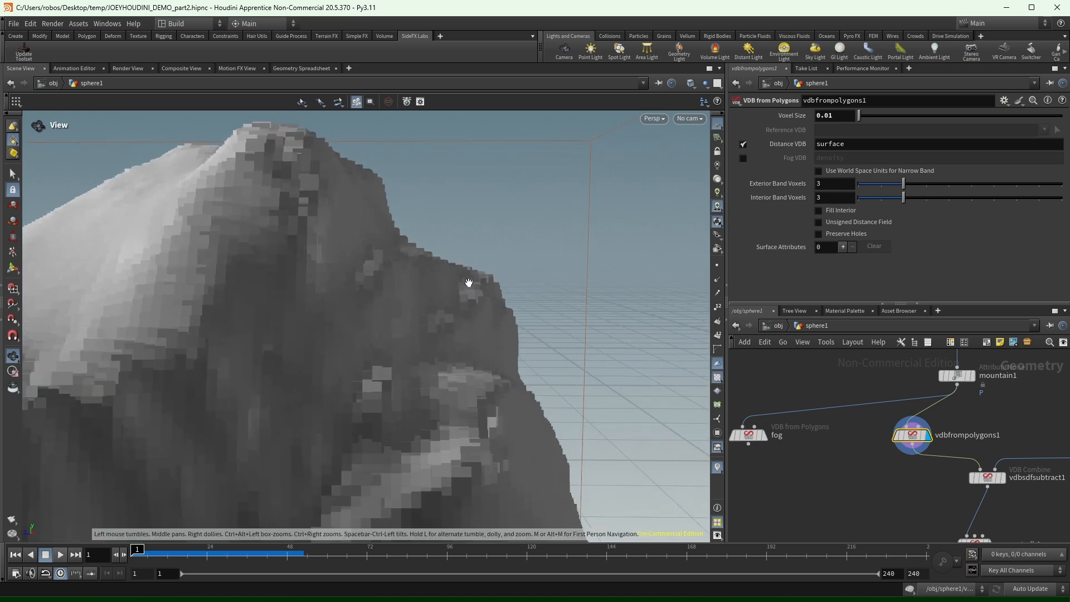
alt+right_drag(493, 280, 690, 227)
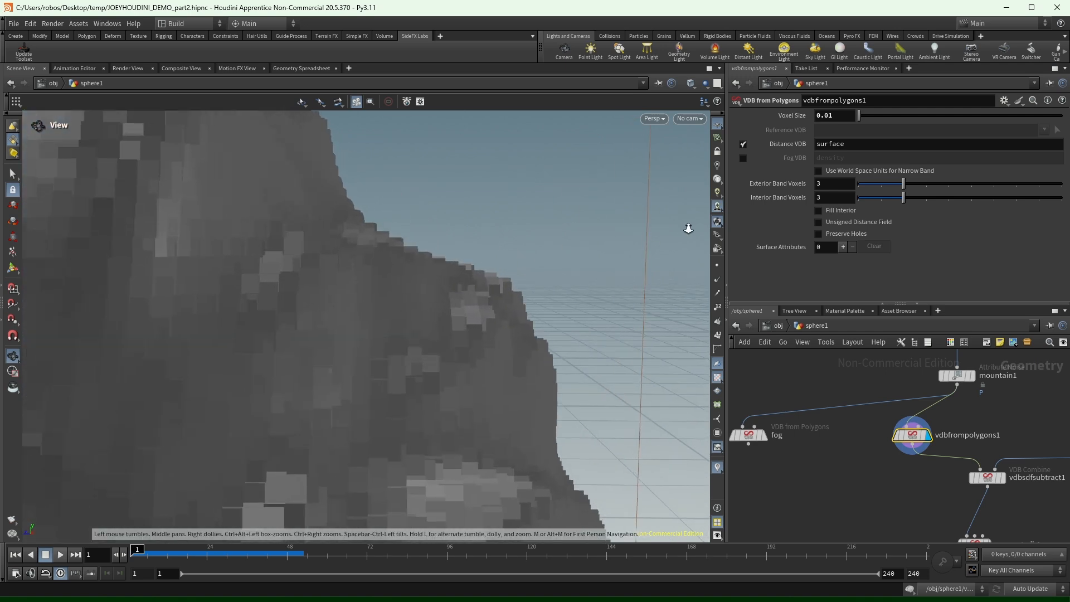
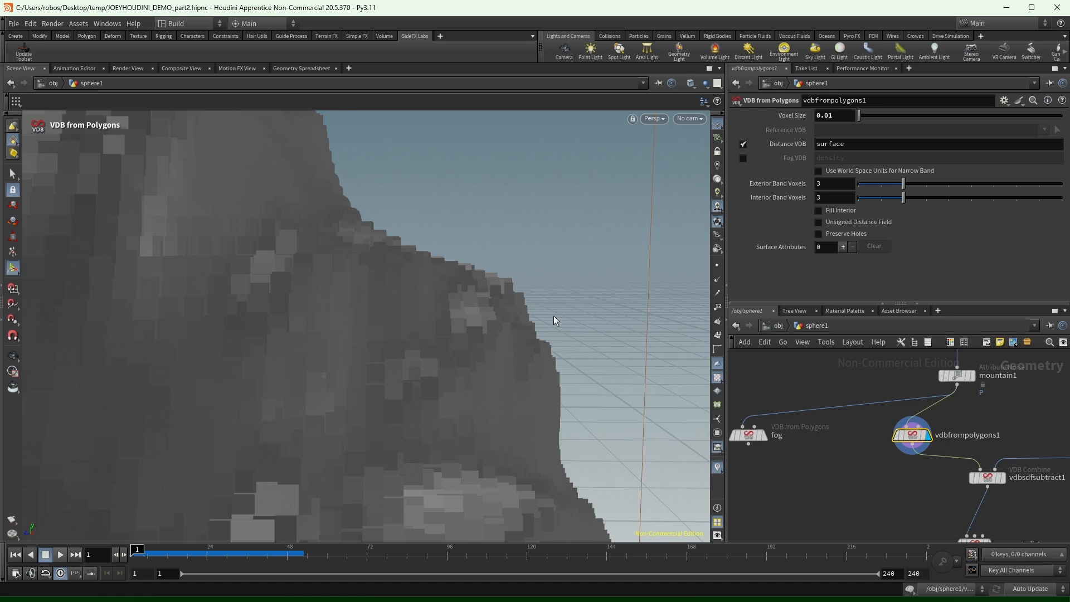
alt+drag(241, 329, 504, 338)
alt+right_drag(480, 334, 150, 405)
alt+middle_drag(396, 373, 379, 343)
alt+right_drag(384, 341, 494, 306)
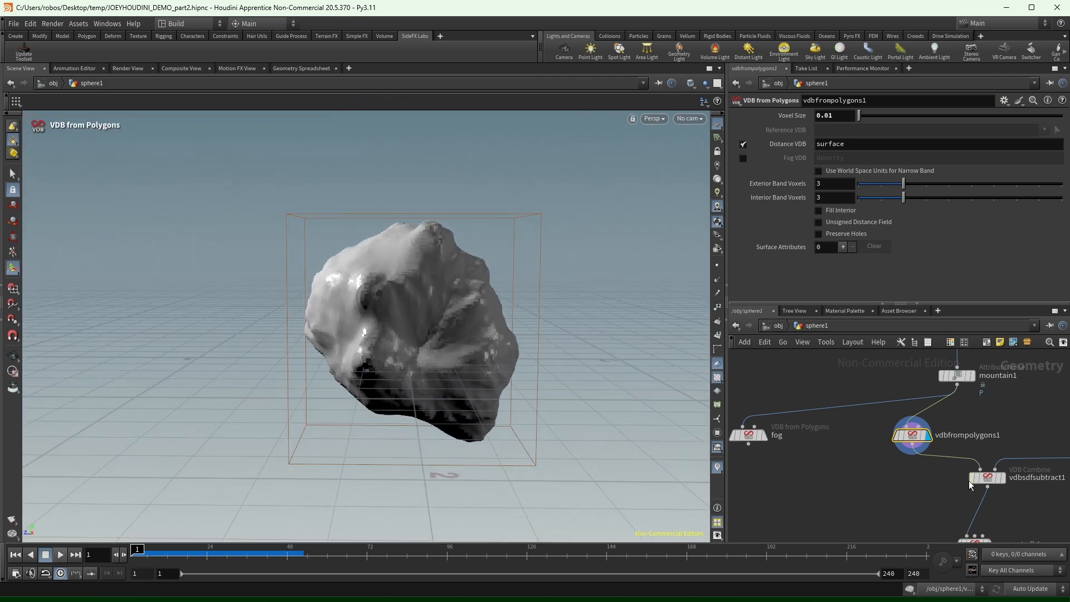
Display the fog volume again and move the fog node slightly farther from vdbfrompolygons1.
click(762, 437)
click(749, 434)
middle_drag(783, 397, 811, 399)
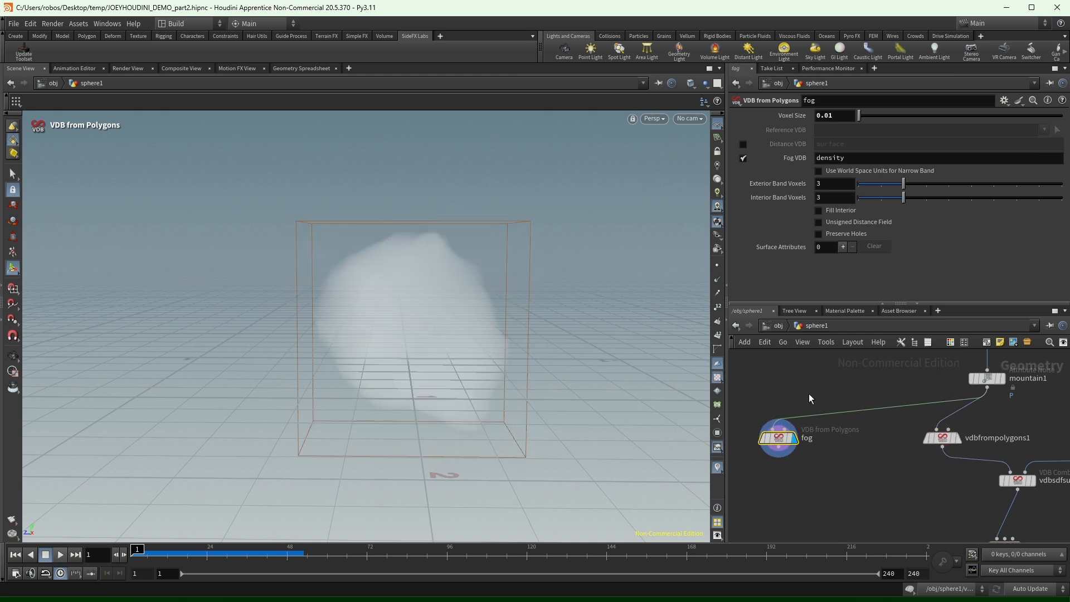
drag(777, 441, 758, 441)
Display vdbsdfsubtract1, move it slightly closer to convertvdb1, and view the rock's stepped cut faces.
middle_drag(887, 450, 791, 445)
middle_drag(984, 446, 928, 455)
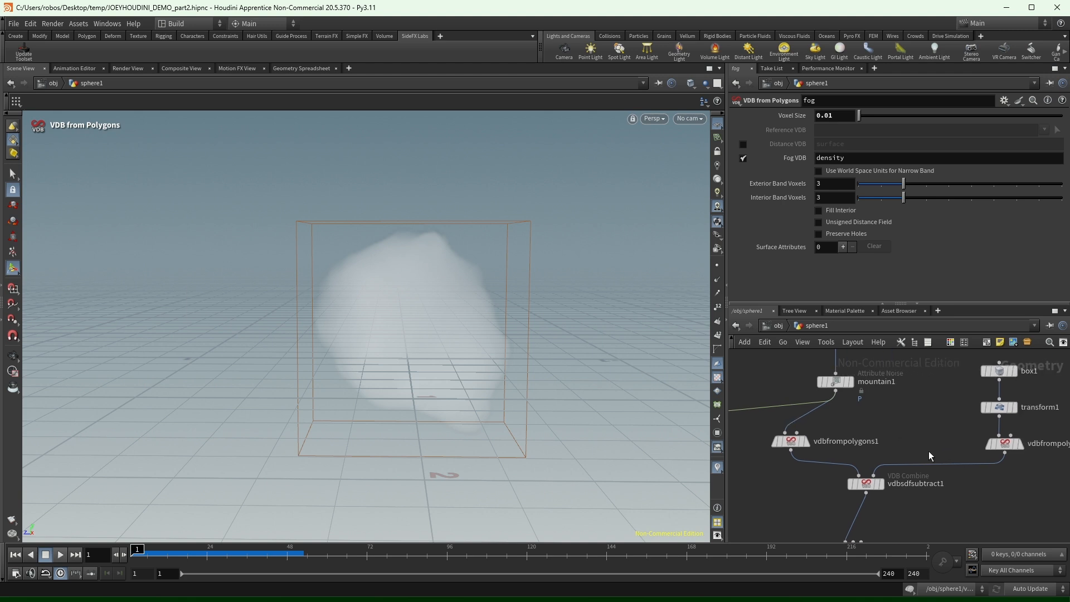
click(882, 484)
click(867, 485)
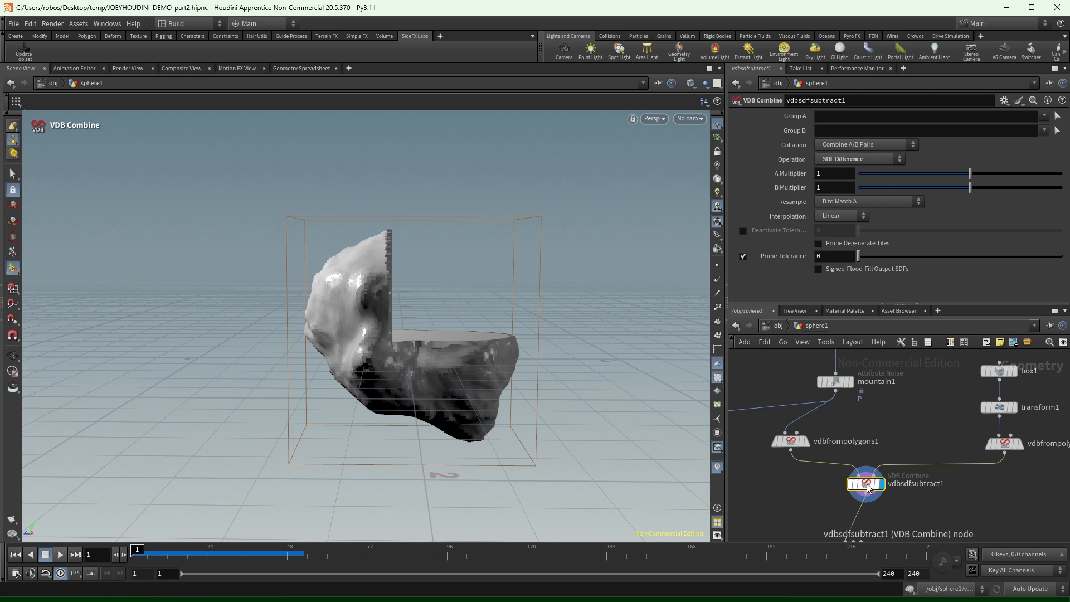
middle_drag(962, 490, 968, 414)
drag(876, 408, 876, 419)
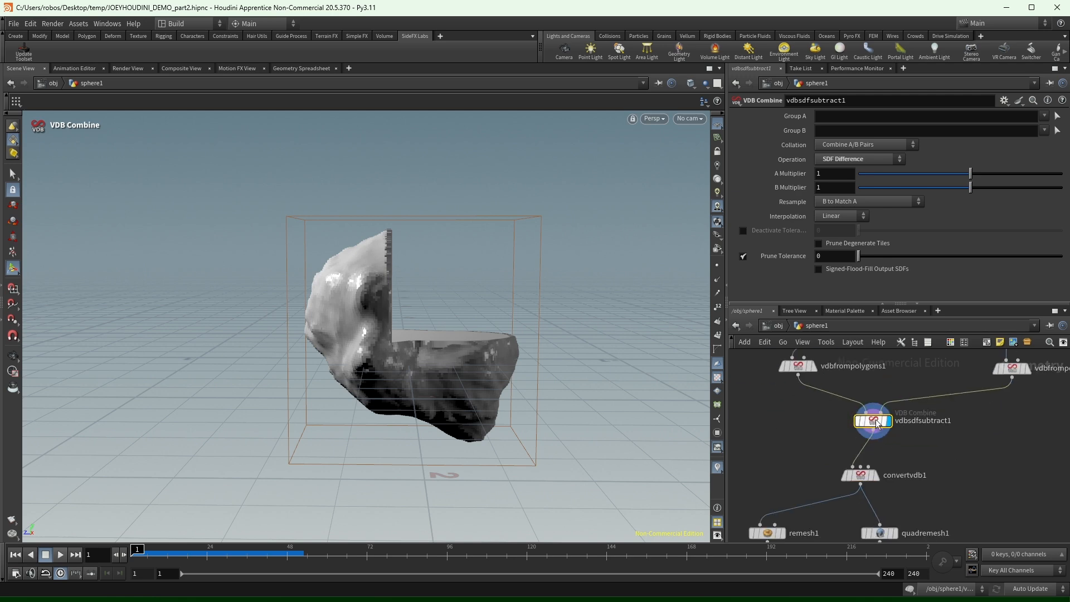
key(Escape)
drag(481, 356, 414, 311)
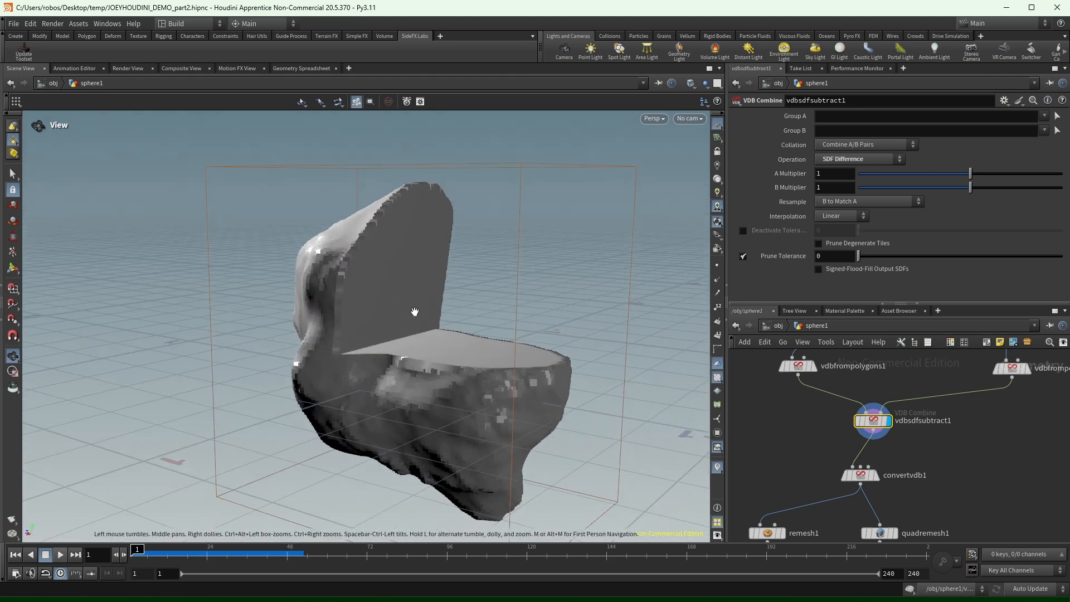
Add a VDB Smooth SDF node between vdbsdfsubtract1 and convertvdb1.
click(969, 454)
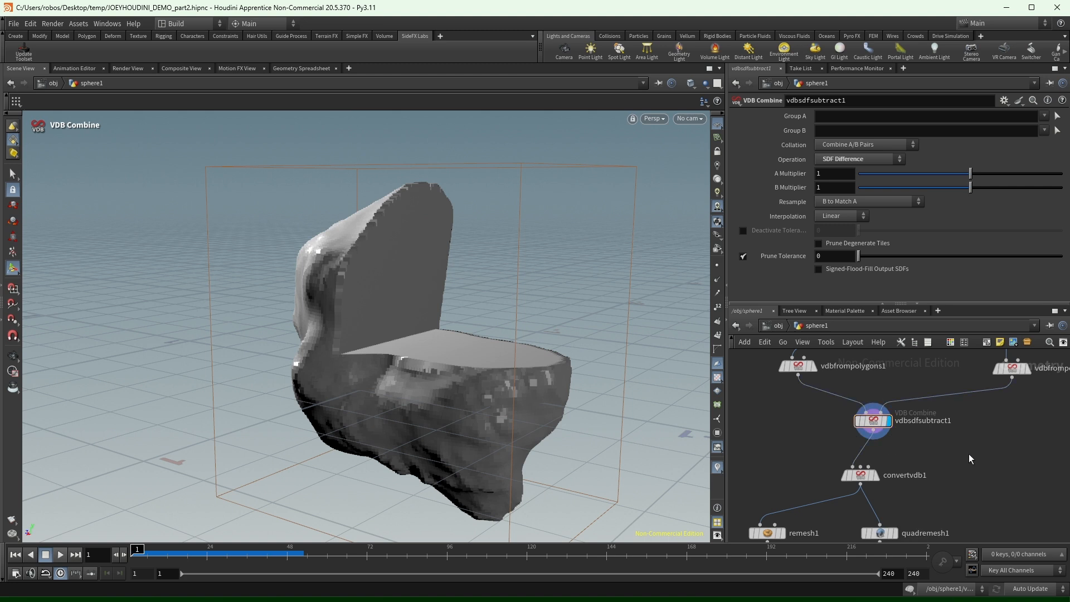
key(Tab)
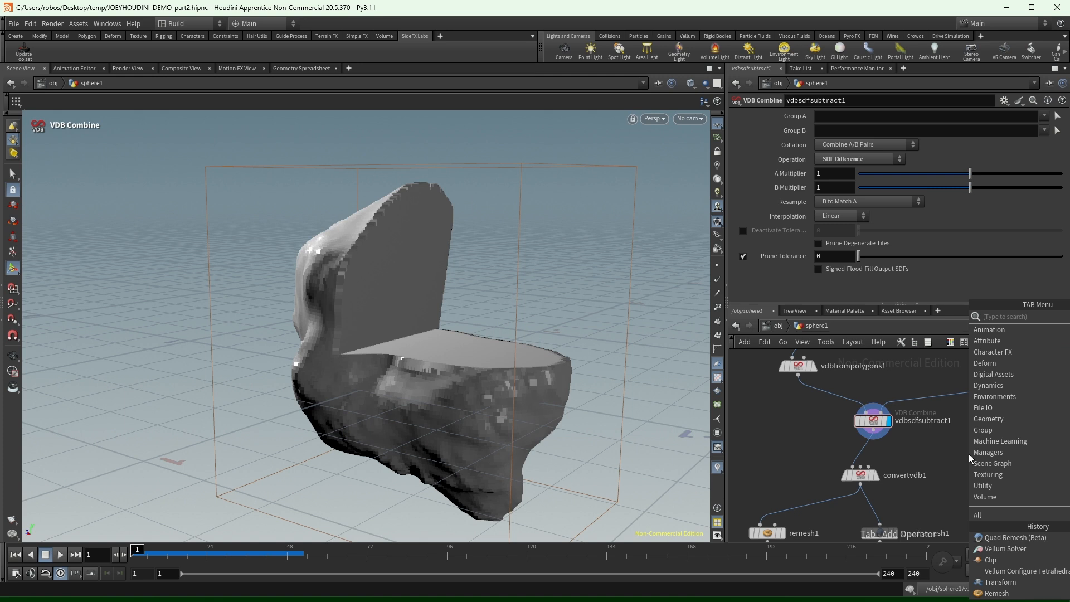
text(vdbsmoothsdf)
key(Return)
key(Return)
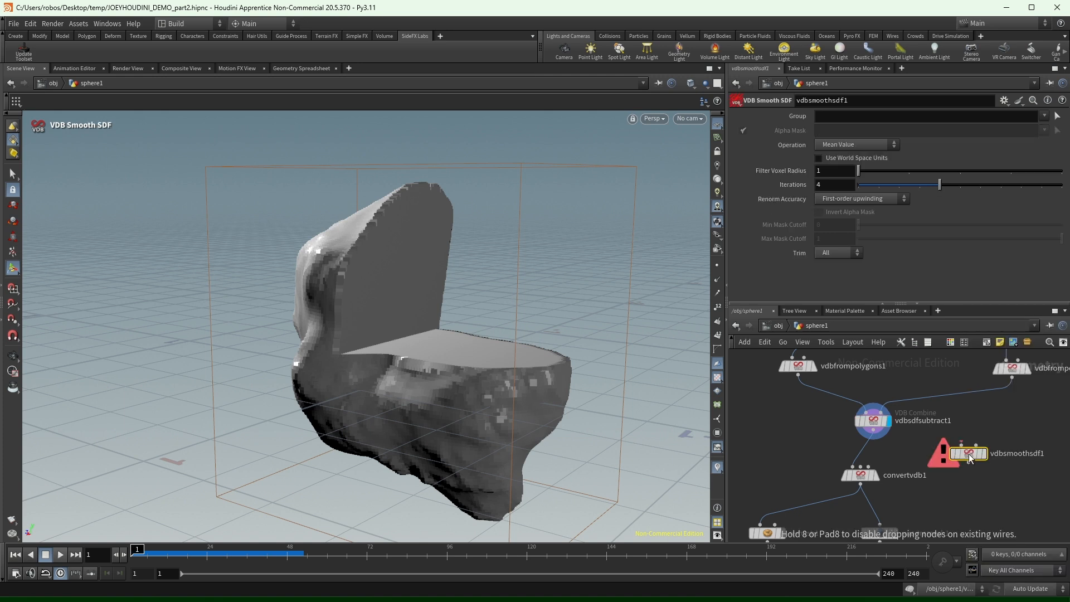
drag(969, 454, 887, 458)
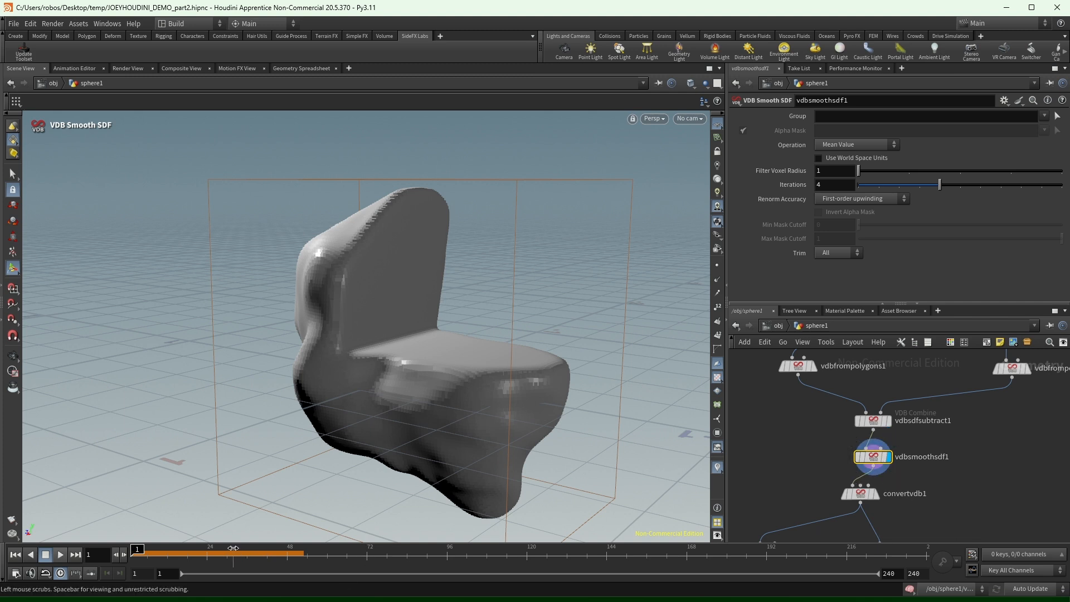
Try a filter voxel radius of 2 on vdbsmoothsdf1, then restore it to 1.
click(903, 172)
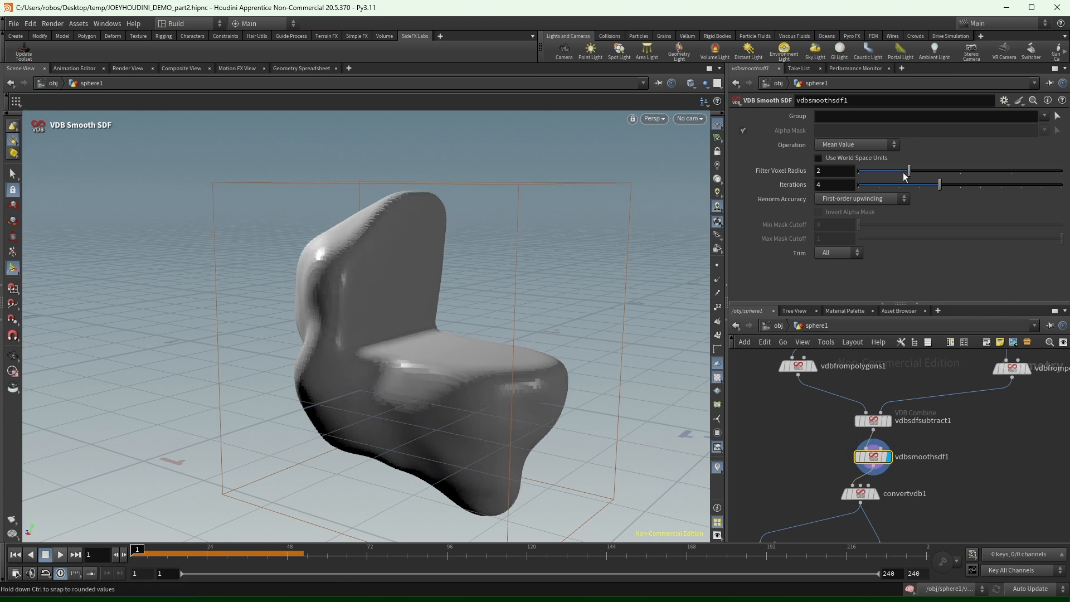
drag(903, 172, 845, 196)
mouse_move(937, 185)
mouse_down()
mouse_move(804, 194)
mouse_move(938, 195)
mouse_up()
Display convertvdb1 and examine the smoothed rock's polygons from behind.
middle_drag(905, 490, 917, 428)
click(891, 431)
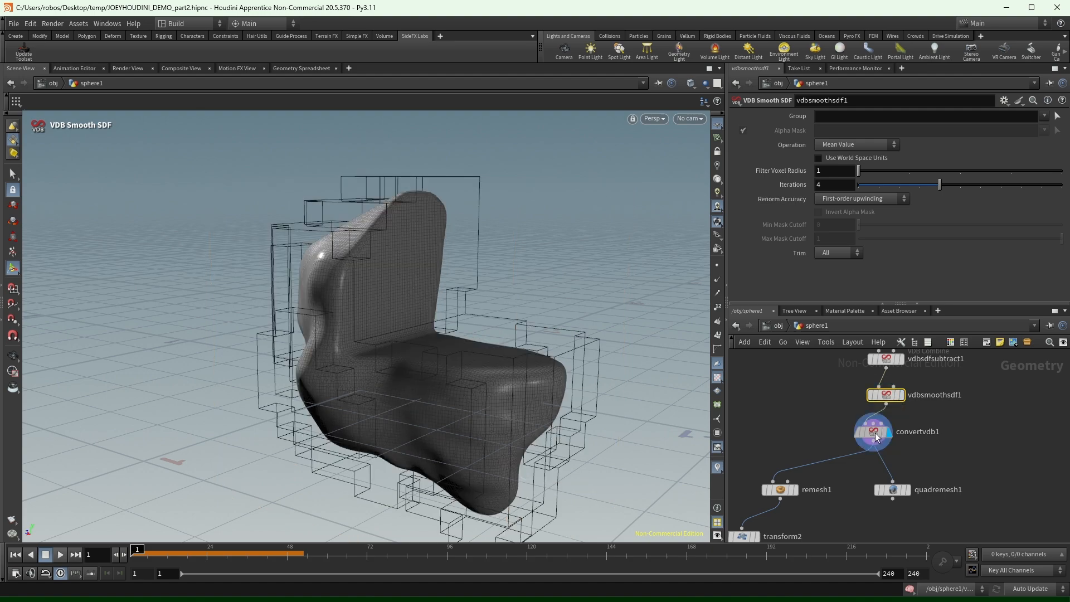
click(876, 434)
alt+drag(423, 383, 273, 364)
middle_drag(985, 449, 1008, 464)
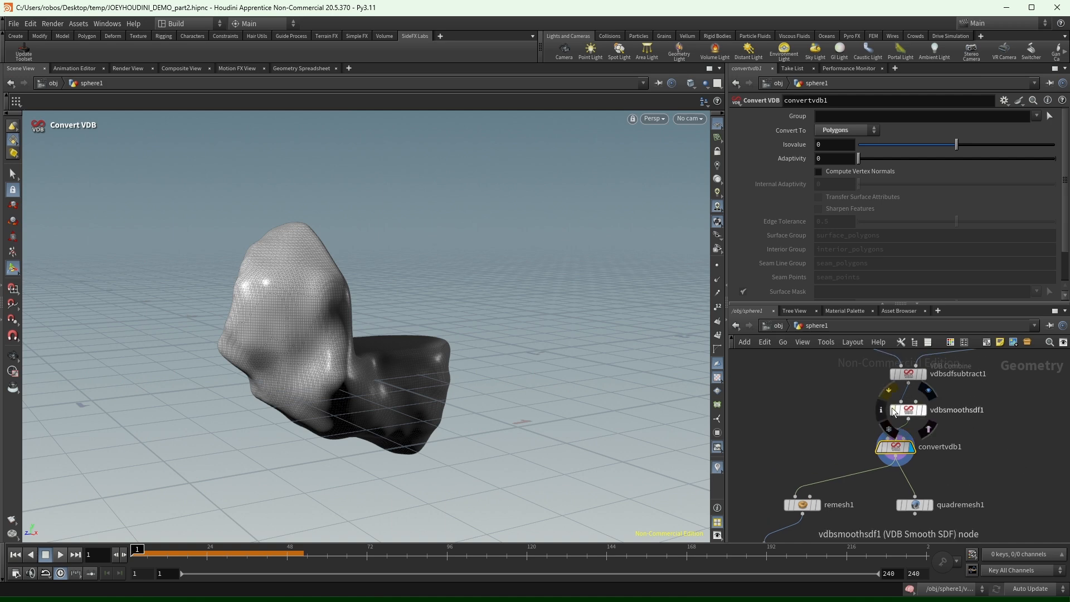
Bypass the vdbsmoothsdf1 node and display the remesh1 result.
click(893, 409)
middle_drag(810, 425, 839, 367)
scroll(851, 429, up, 2)
click(849, 449)
click(831, 450)
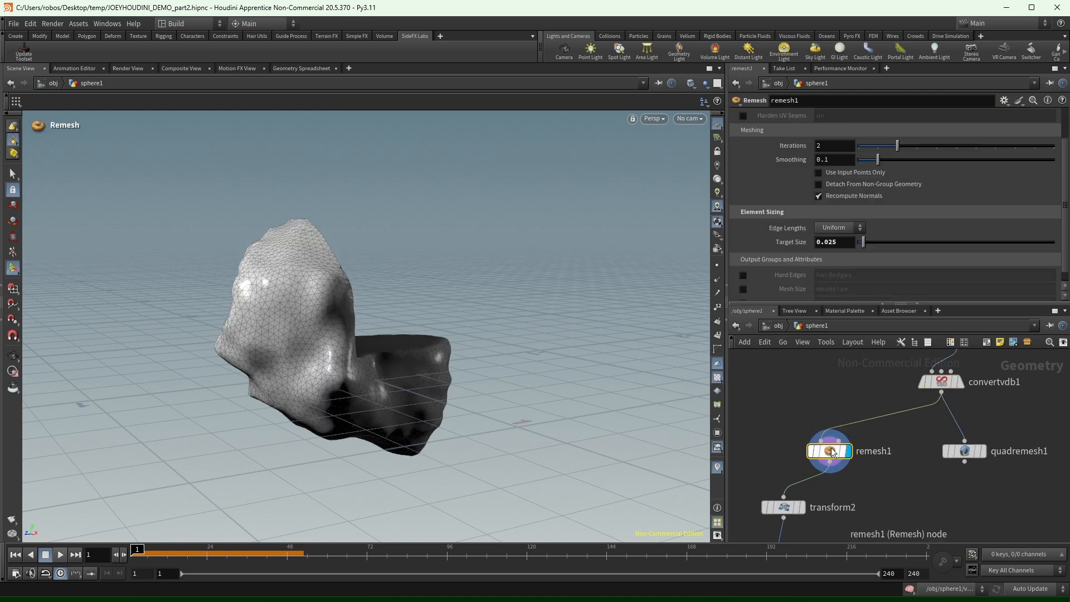
Add an Attribute Blur node fed by remesh1, display it, and set its blurring iterations to 34.
mouse_move(351, 358)
alt+mouse_down()
mouse_move(490, 358)
mouse_move(369, 347)
alt+mouse_up()
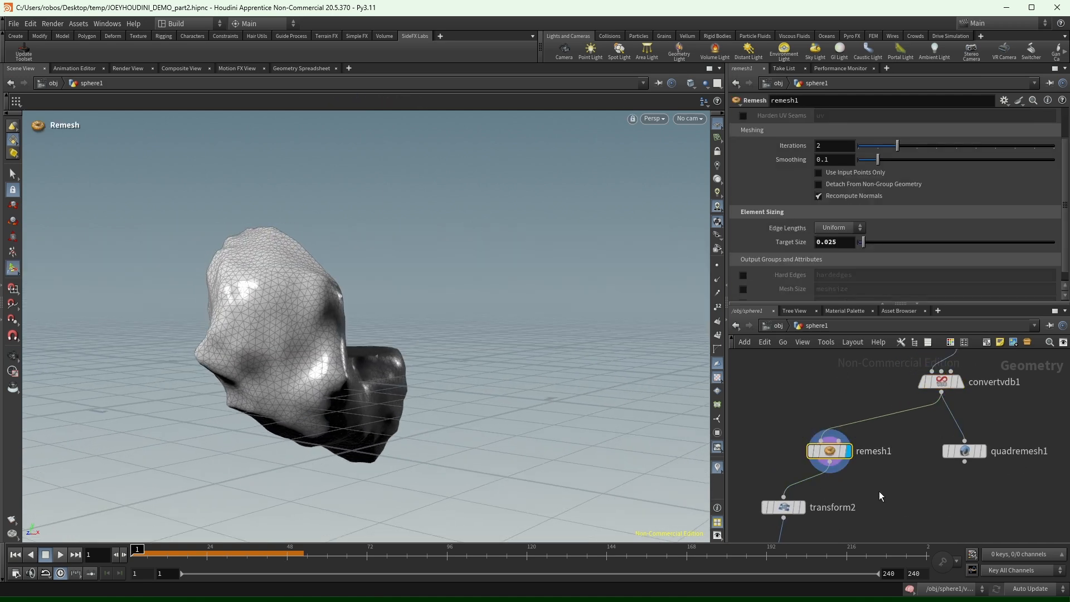
key(Tab)
text(blur)
key(Return)
key(Return)
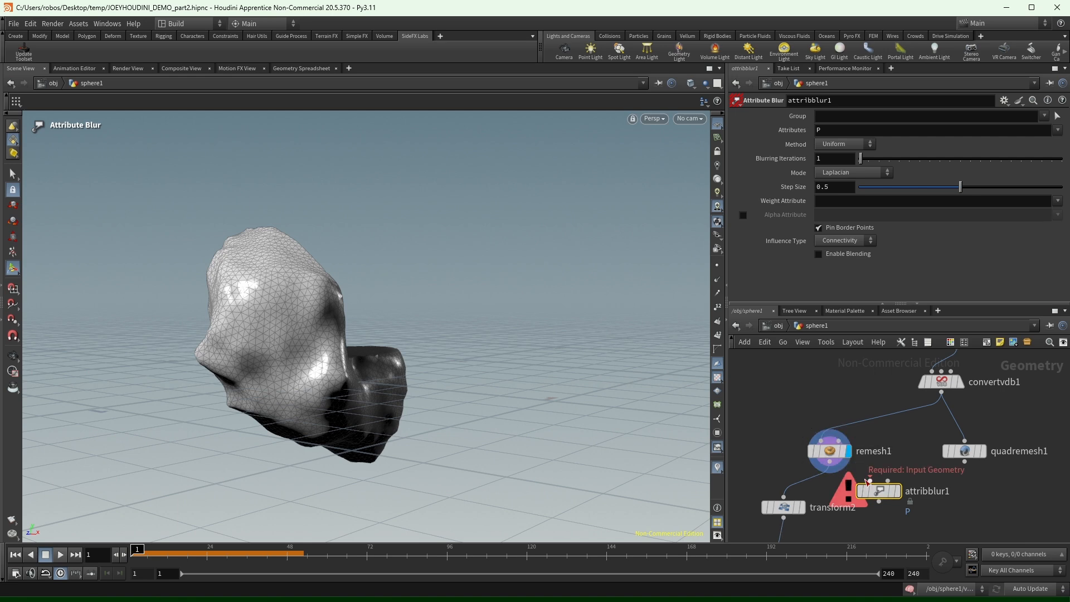
drag(868, 480, 829, 463)
click(898, 492)
drag(881, 492, 907, 511)
drag(861, 159, 928, 166)
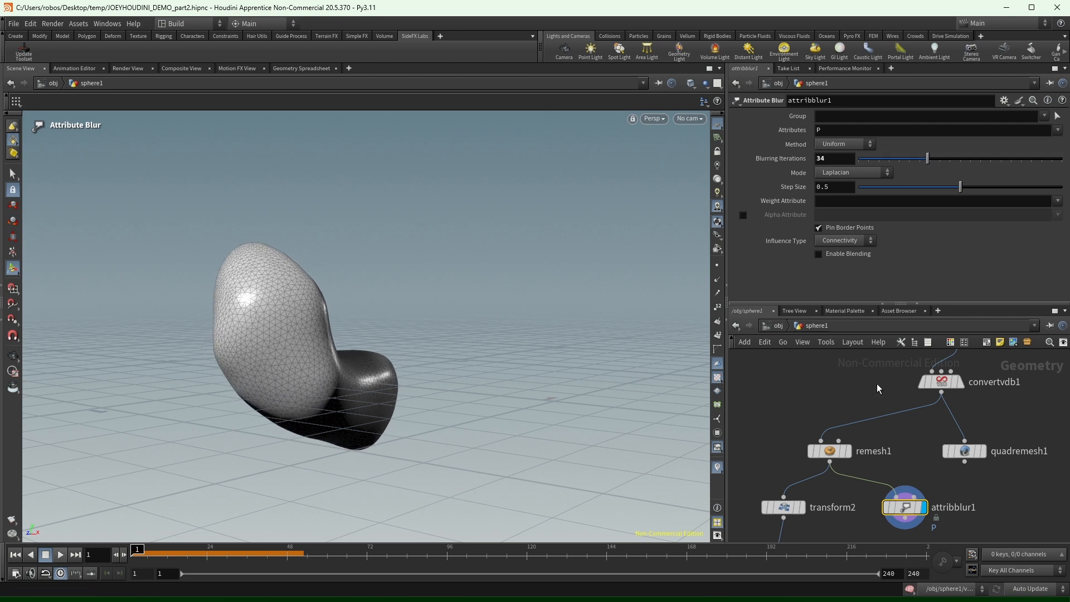
Compare the vdbsdfsubtract1 result with vdbsmoothsdf1, leaving vdbsmoothsdf1 re-enabled, displayed and selected.
middle_drag(878, 385, 843, 483)
click(942, 392)
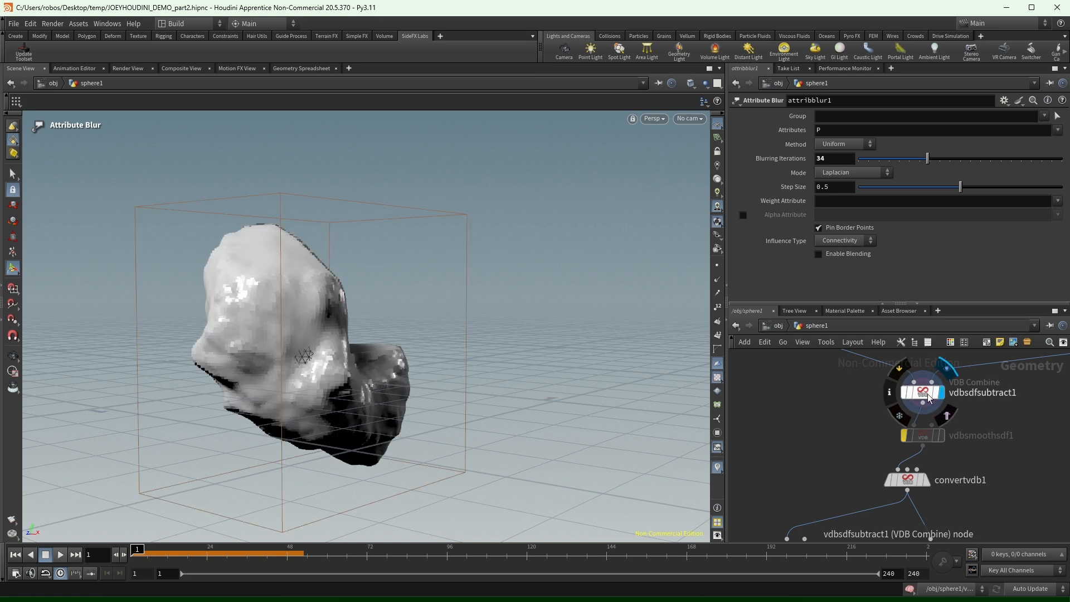
click(921, 392)
click(942, 435)
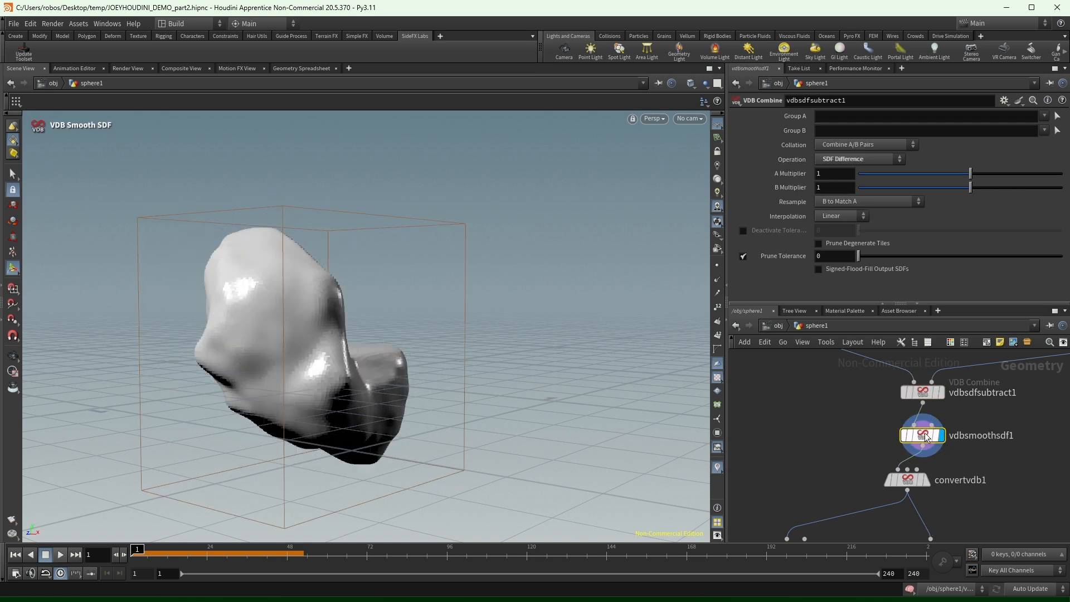
click(923, 435)
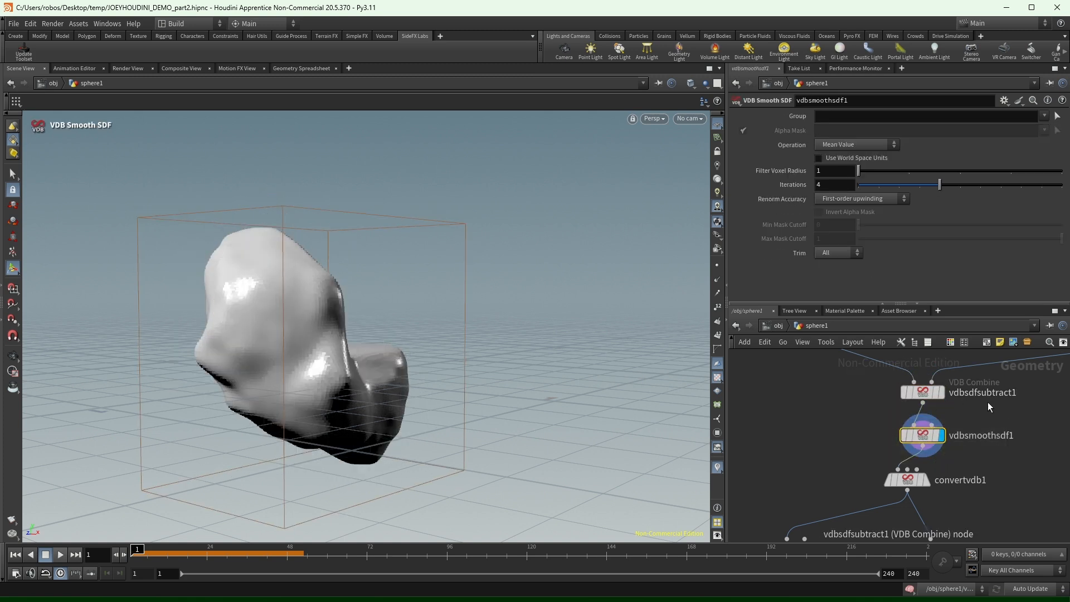
Insert a VDB Reshape SDF node between vdbsmoothsdf1 and convertvdb1 and display it.
middle_drag(1015, 458, 969, 451)
key(Tab)
text(res)
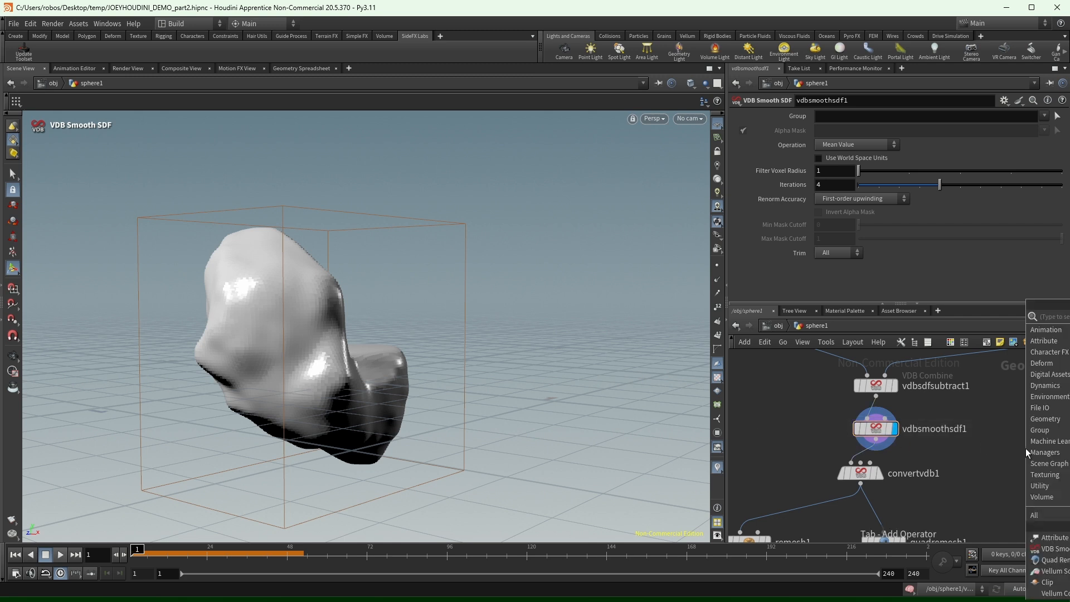
key(Return)
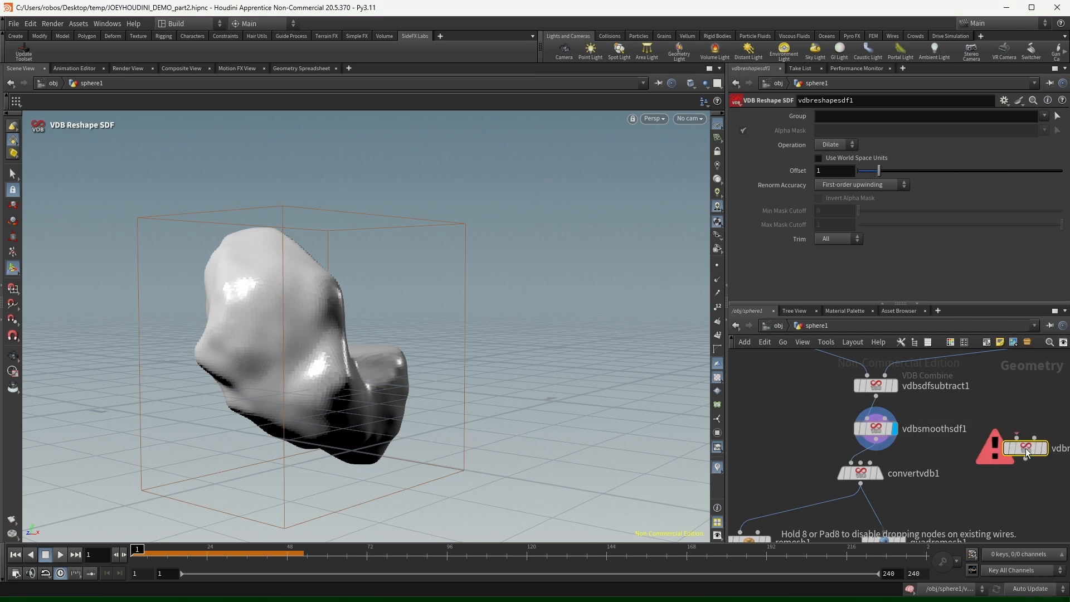
click(885, 447)
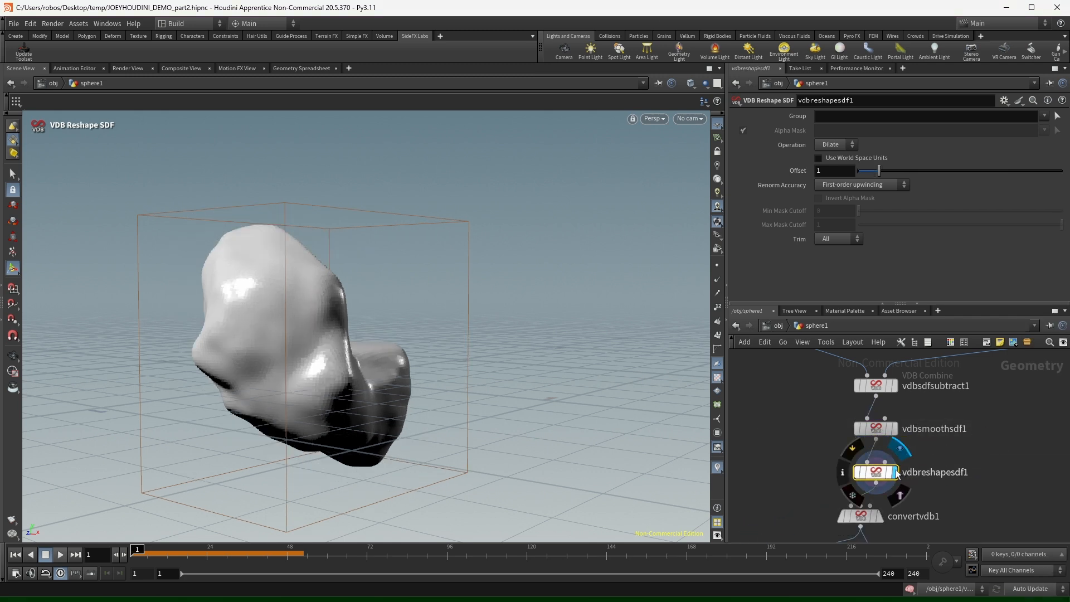
Set vdbreshapesdf1 to the Erode operation with an offset of 14.3.
drag(887, 172, 1064, 174)
click(835, 145)
click(835, 169)
alt+drag(268, 413, 245, 409)
scroll(951, 393, down, 3)
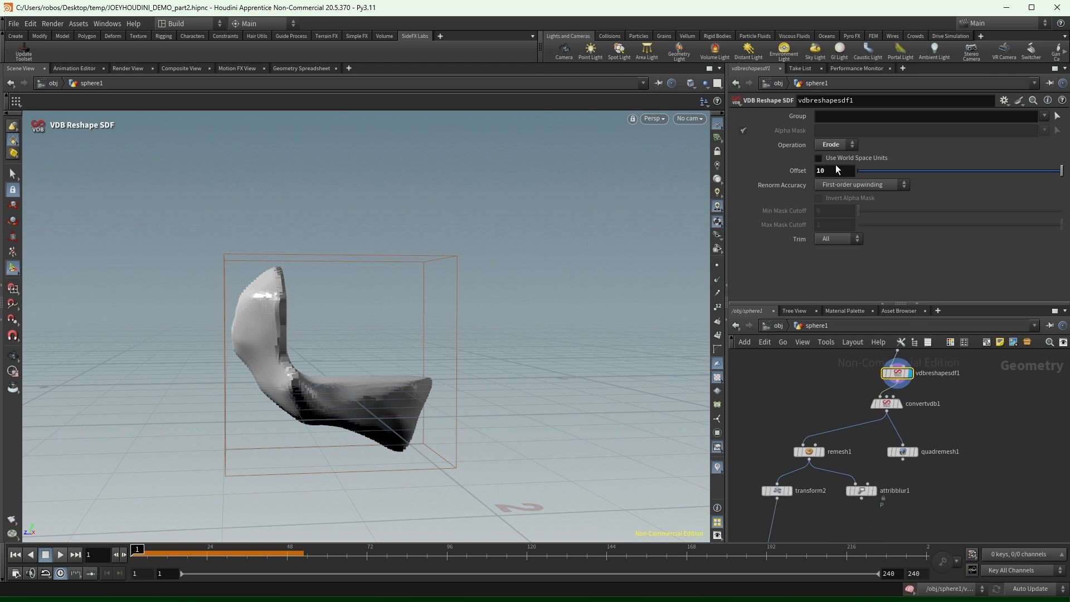
middle_drag(835, 167, 903, 167)
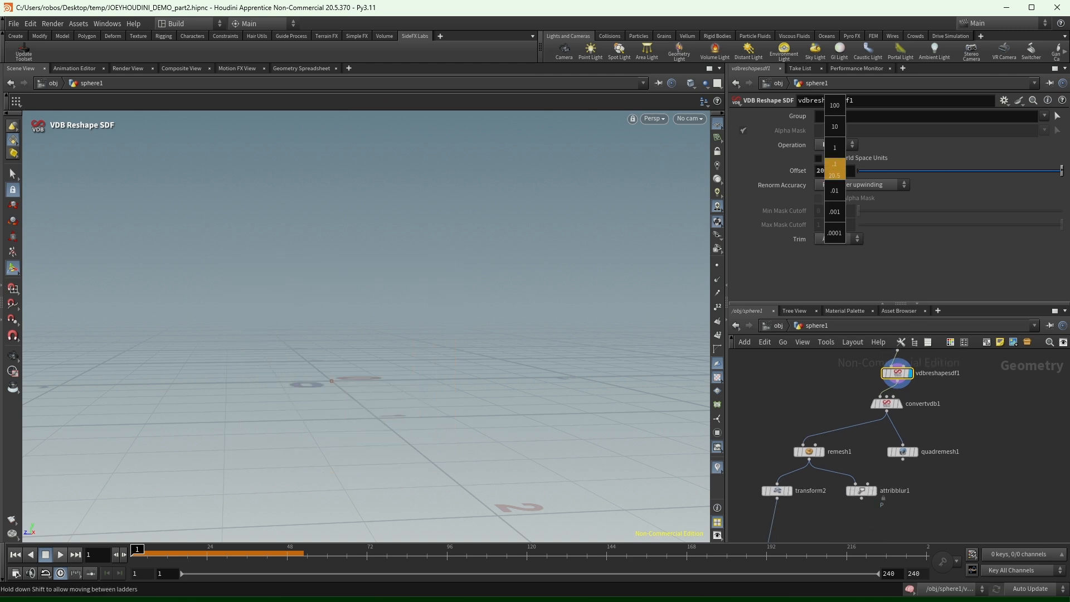
middle_drag(1069, 186, 1060, 199)
Display the attribblur1 result and raise its blurring iterations to 223.
middle_drag(870, 506, 883, 463)
scroll(883, 464, up, 2)
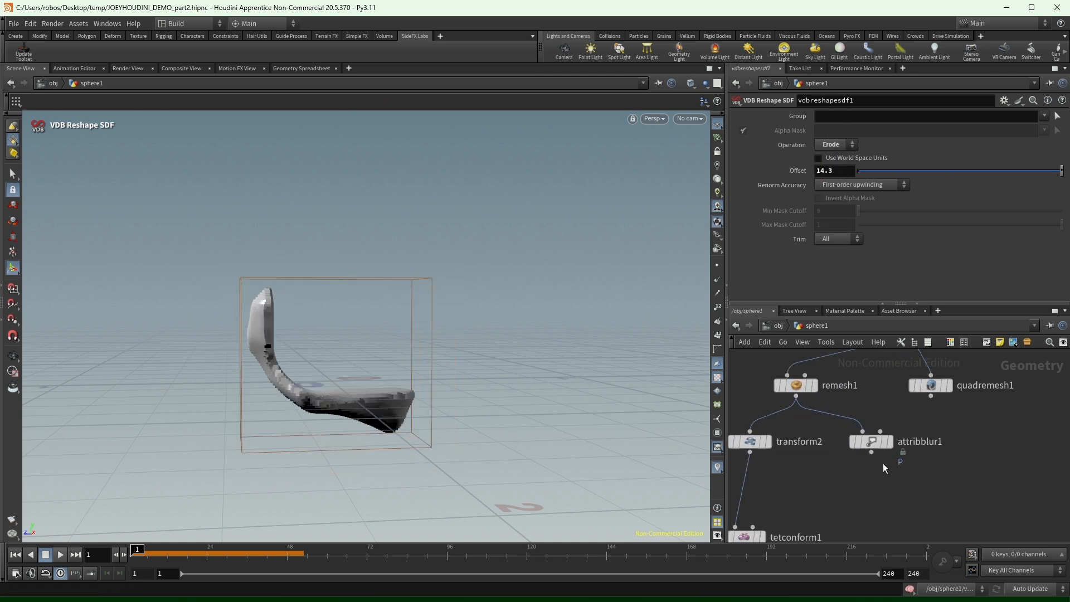
click(891, 444)
click(873, 441)
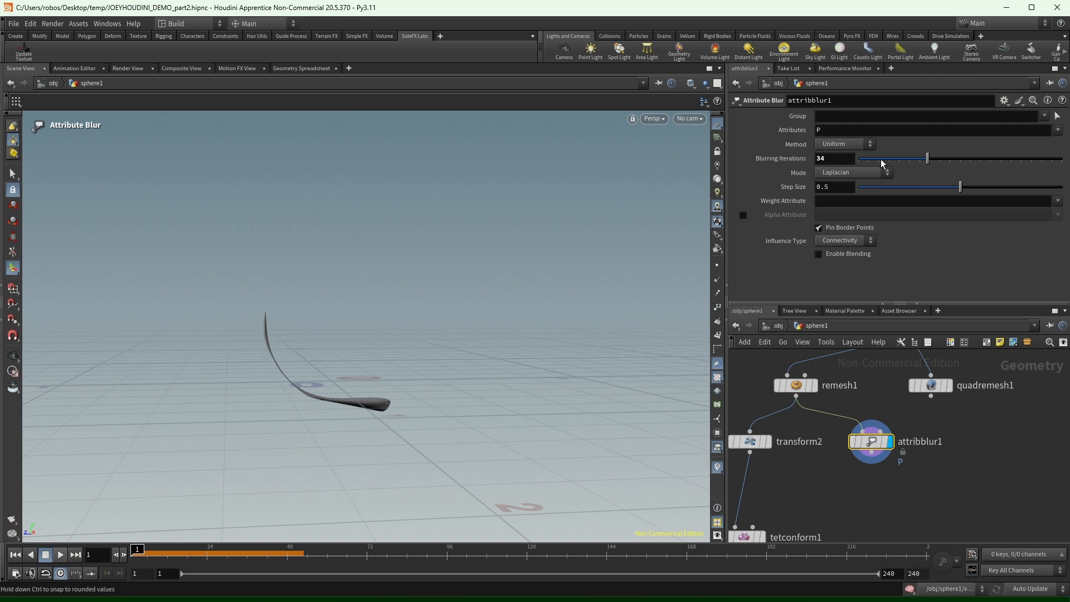
drag(882, 163, 1065, 161)
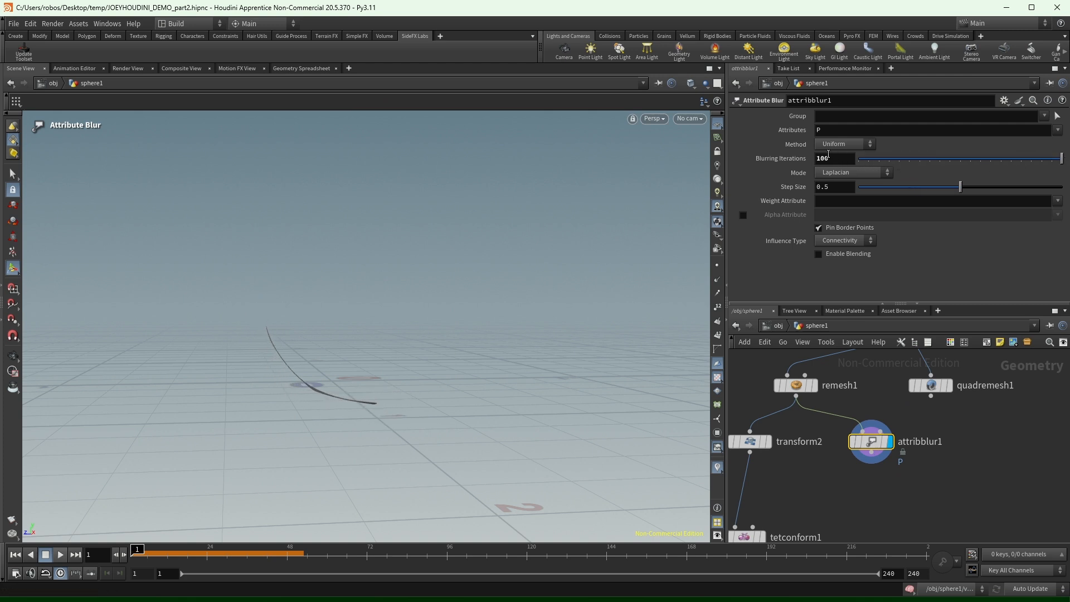
mouse_move(829, 158)
middle_down()
mouse_move(850, 159)
mouse_move(828, 155)
middle_up()
scroll(938, 458, down, 3)
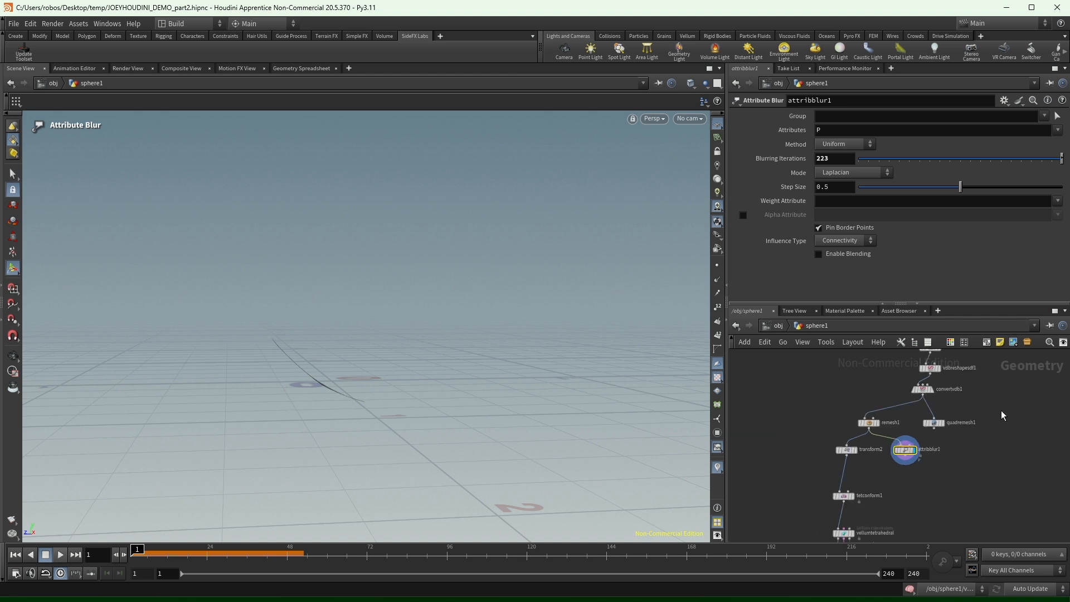
Display vdbsdfsubtract1 and inspect the rock with the box cut out of it.
scroll(1002, 415, down, 4)
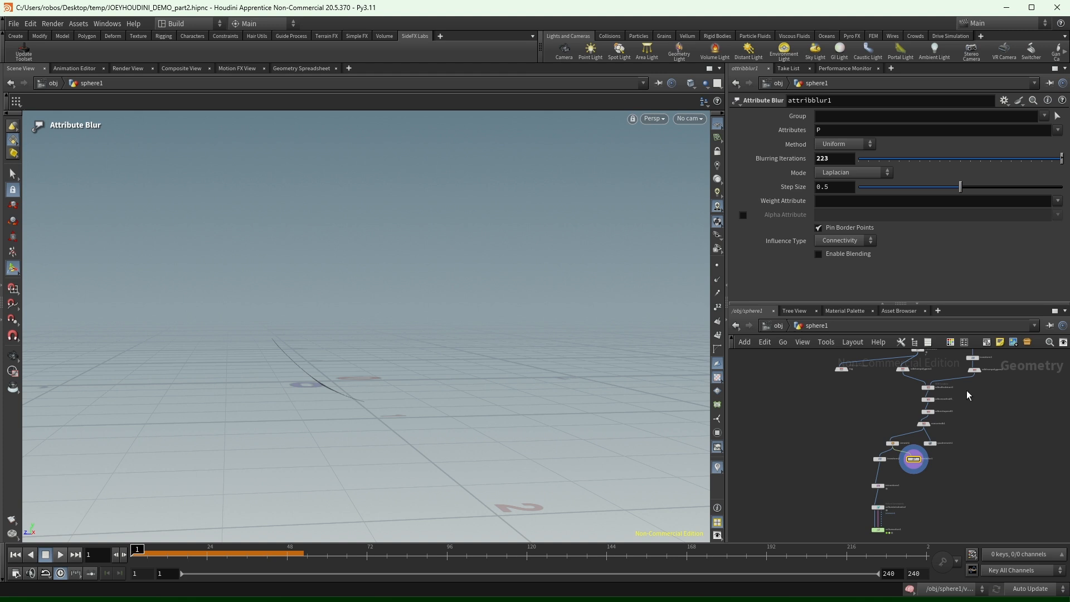
middle_drag(971, 404, 958, 473)
scroll(949, 438, up, 5)
middle_drag(922, 431, 924, 396)
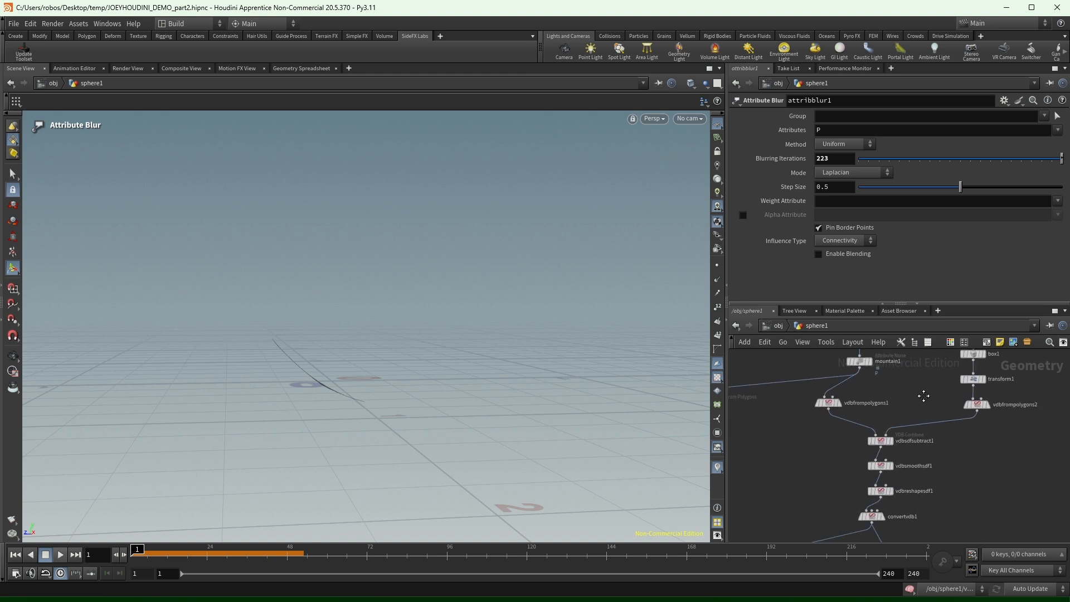
scroll(892, 438, up, 3)
click(888, 437)
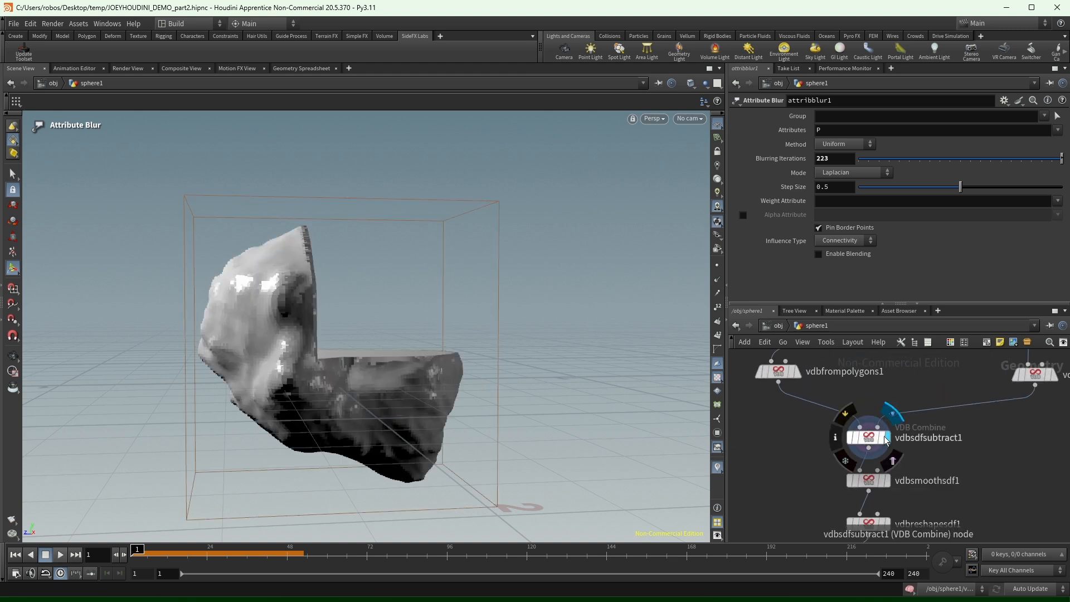
click(867, 442)
Display the mountain1 result and move the fog node farther away from the main node chain.
scroll(884, 424, down, 3)
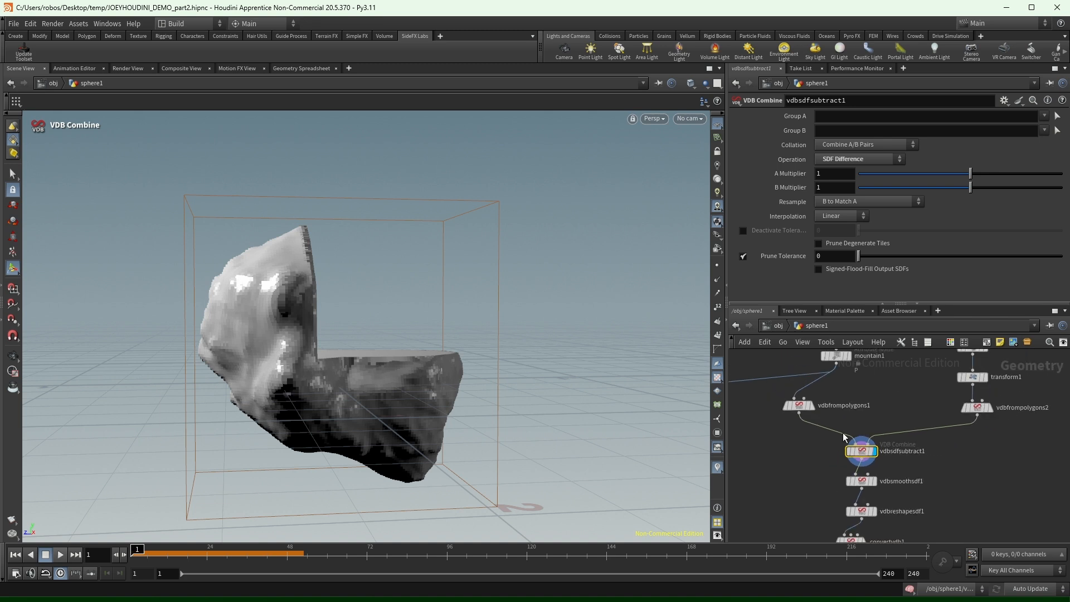
middle_drag(736, 442, 739, 477)
click(862, 392)
middle_drag(924, 386, 1015, 440)
drag(789, 508, 739, 508)
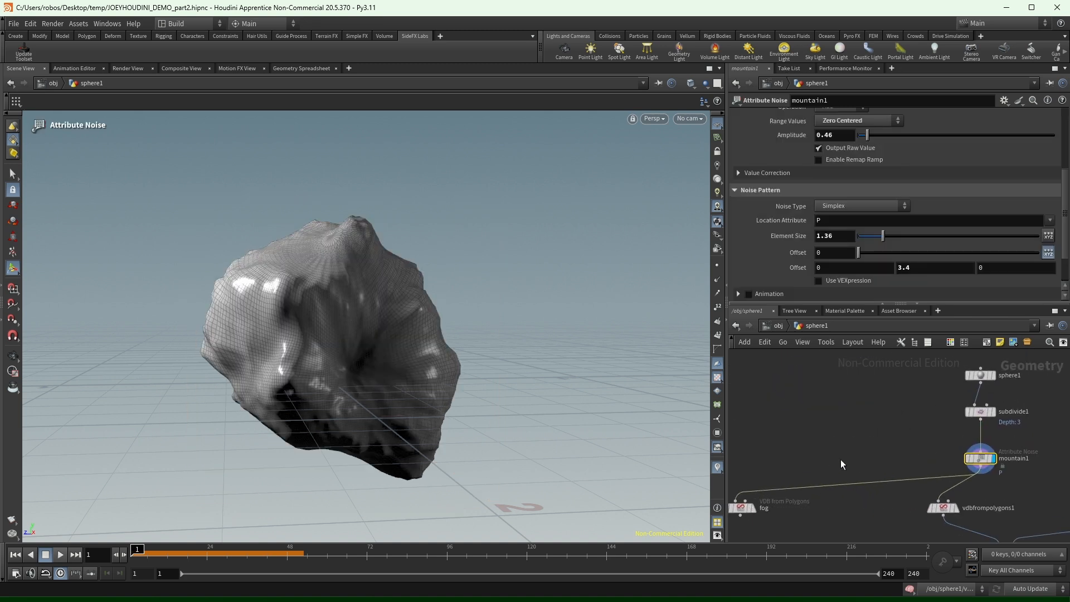
key(h)
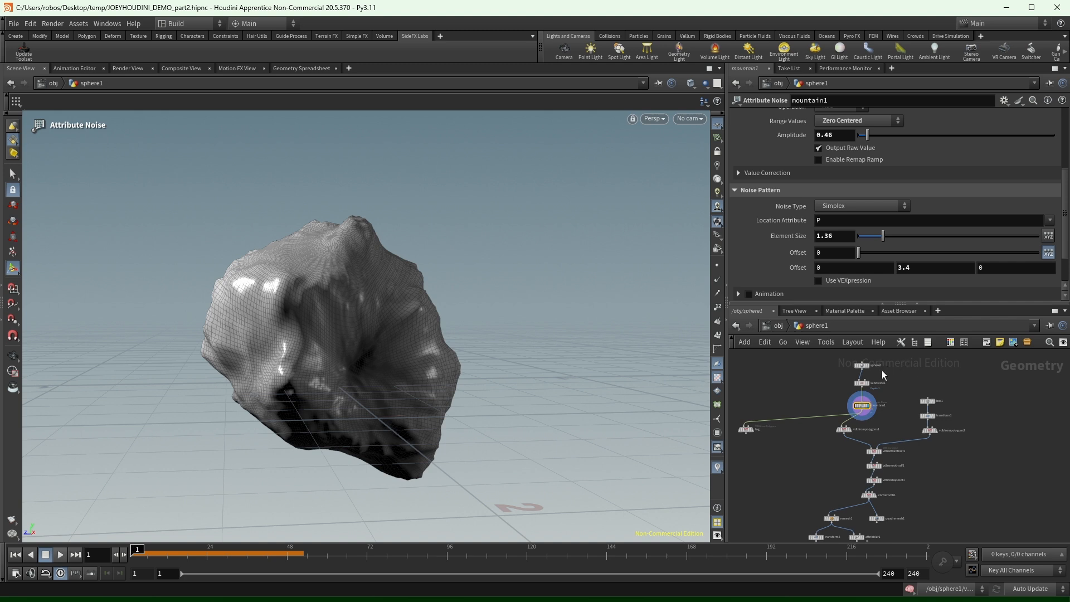
scroll(908, 445, up, 3)
drag(834, 368, 841, 463)
click(946, 467)
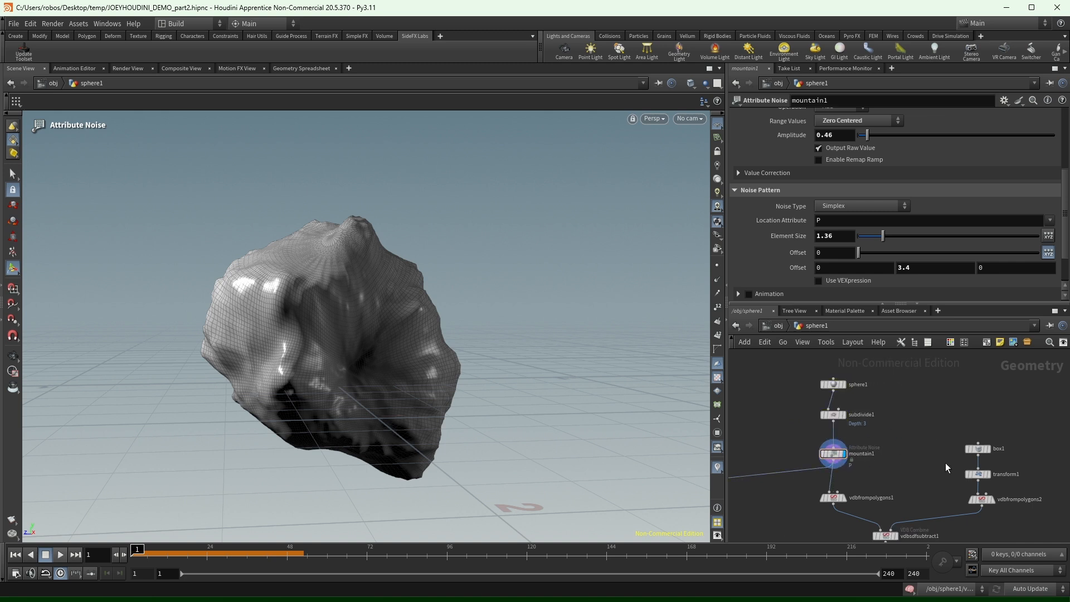
Add a Scatter node fed by mountain1, display its points, and place it beyond the fog node.
middle_drag(891, 439, 992, 428)
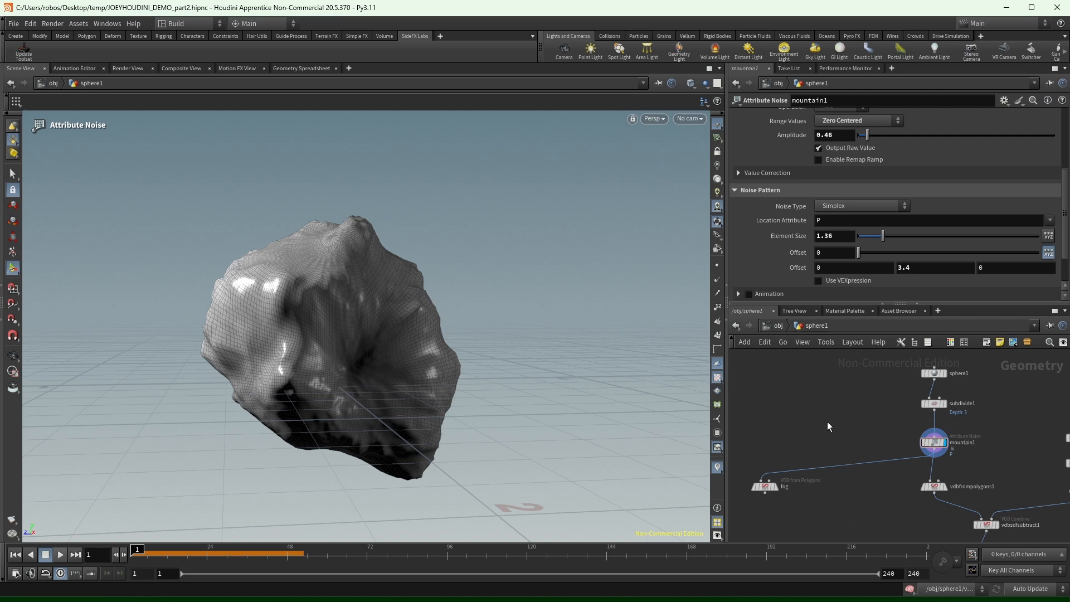
key(Tab)
text(scatter)
key(Return)
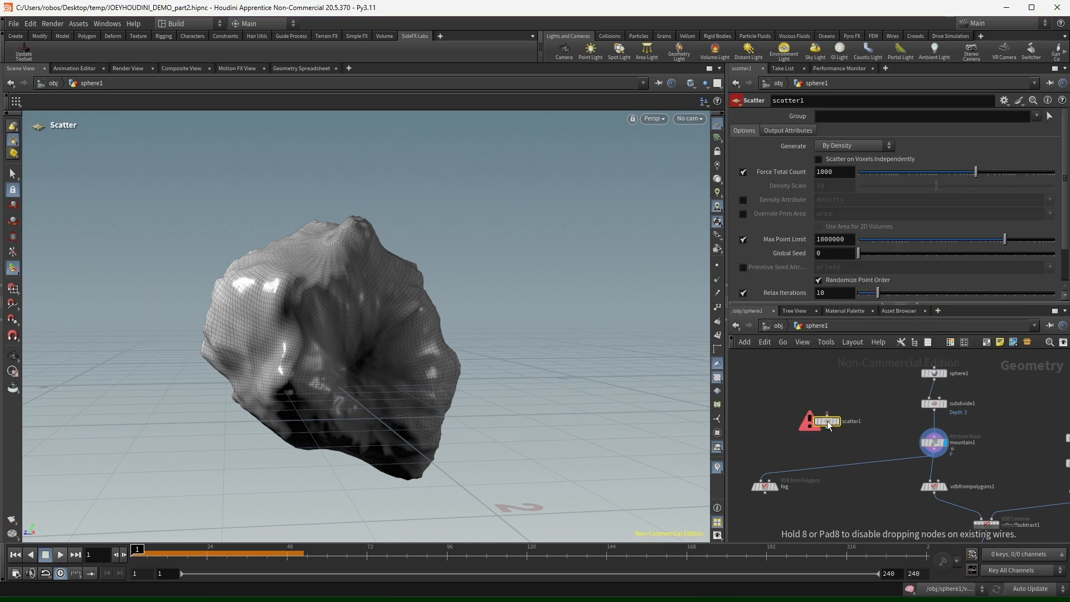
drag(827, 414, 934, 411)
click(837, 421)
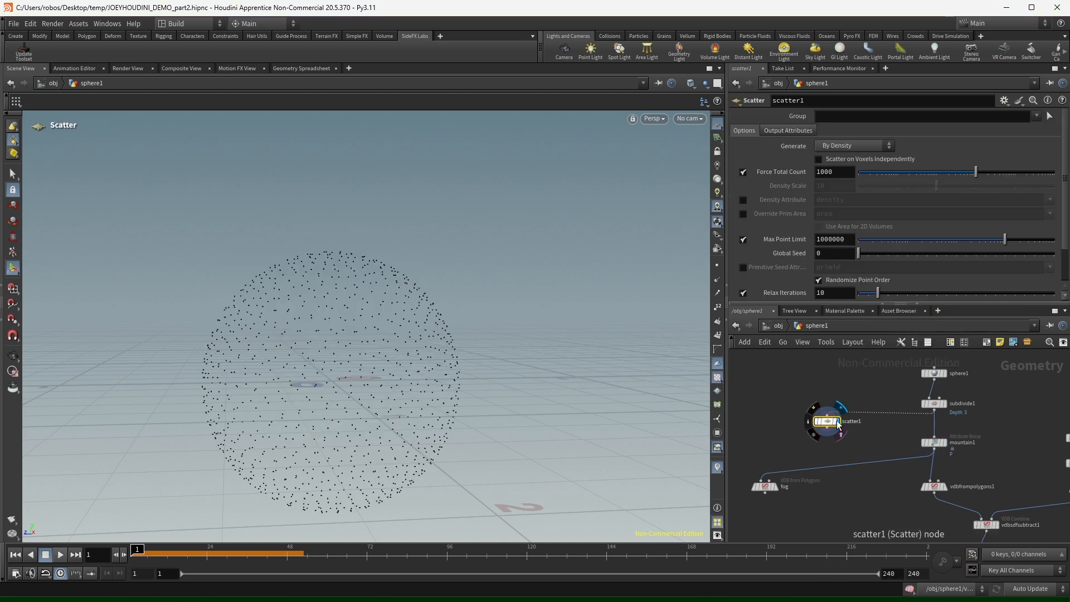
drag(837, 421, 935, 449)
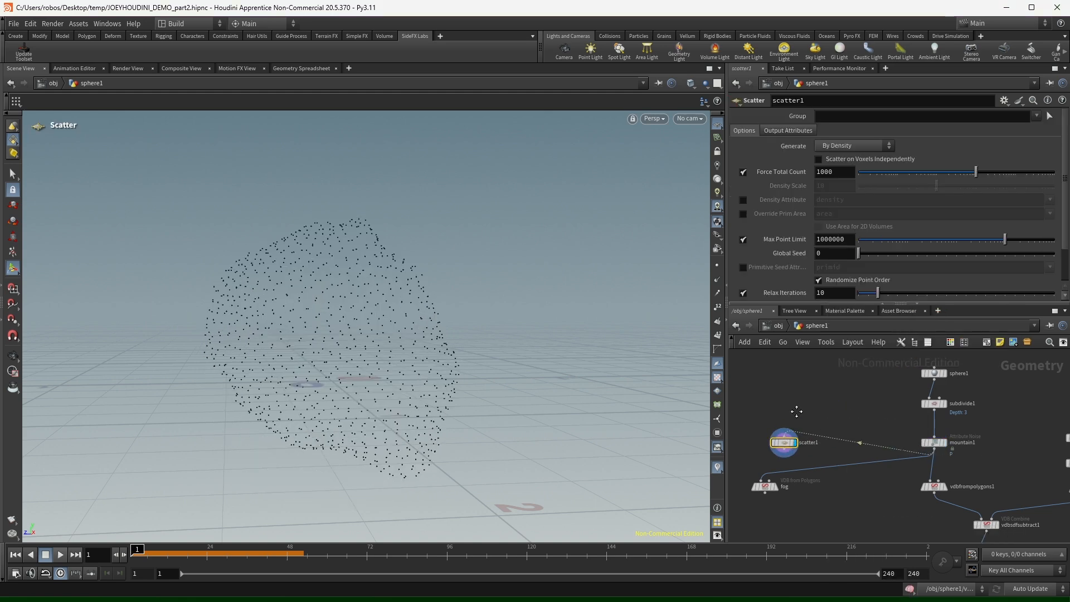
middle_drag(797, 412, 917, 387)
drag(899, 420, 758, 450)
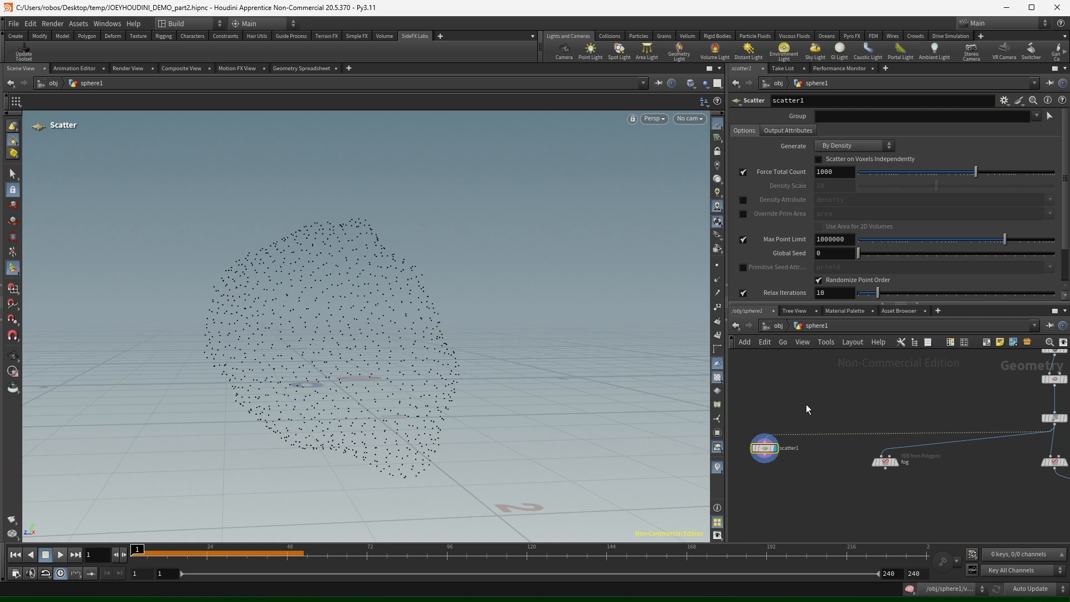
Add an Attribute Noise node below scatter1, set its attribute to P, connect it to scatter1 and display it.
middle_drag(806, 406, 911, 403)
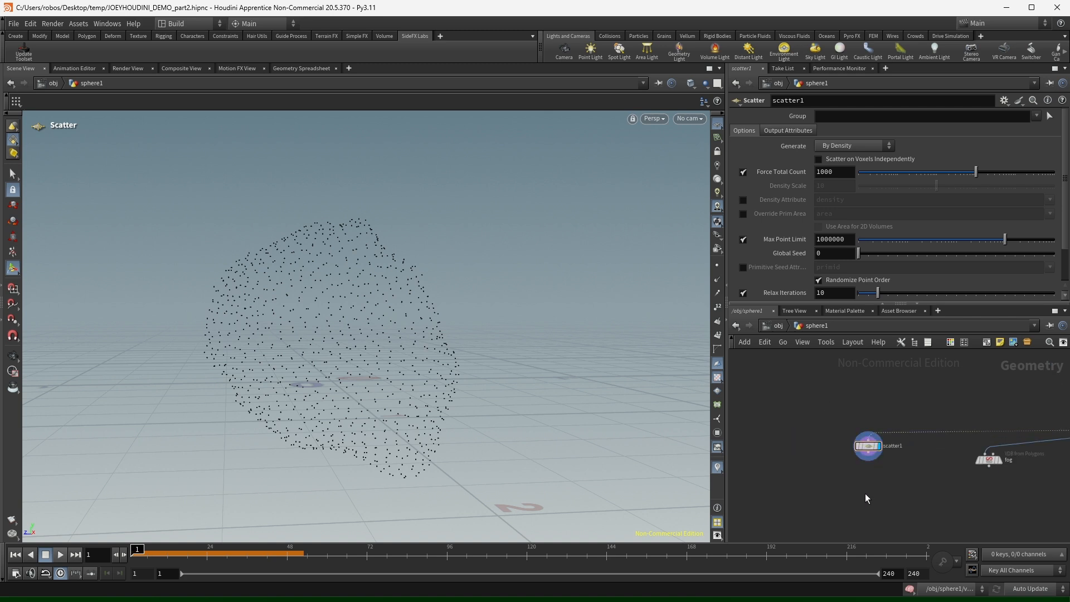
key(Tab)
text(noise at)
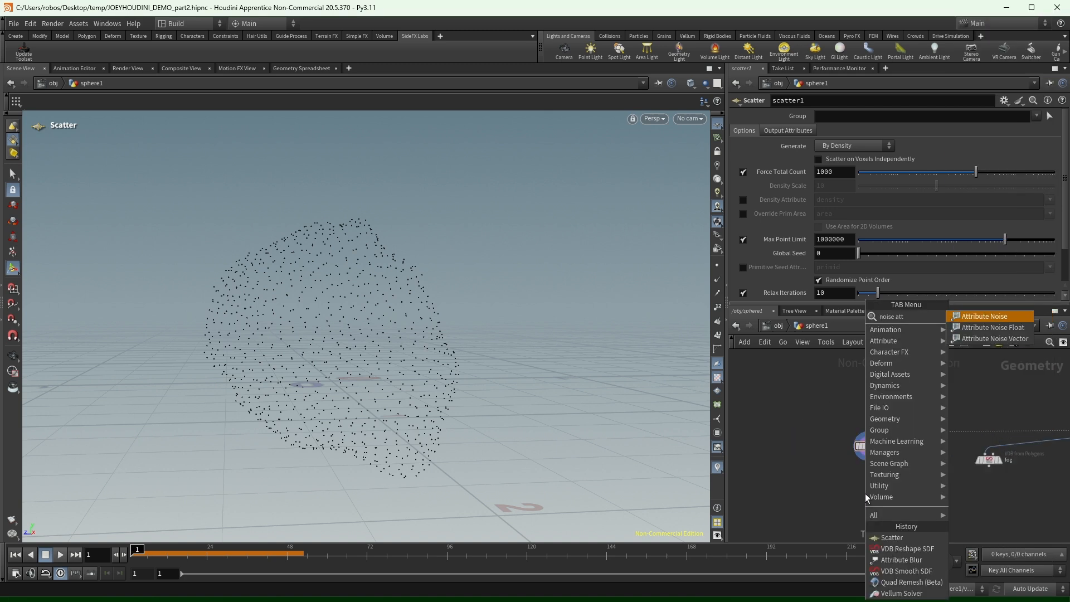
key(Return)
click(866, 494)
scroll(772, 215, up, 3)
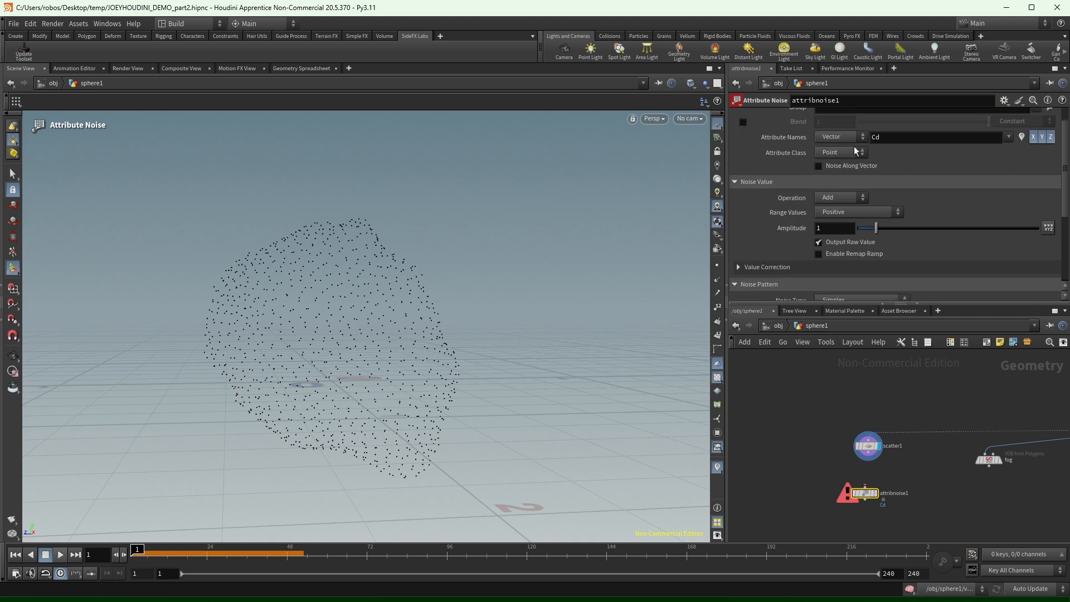
click(903, 139)
text(P)
scroll(875, 524, up, 3)
drag(863, 411, 865, 457)
click(877, 470)
Set attribnoise1's range values to Zero Centered and keyframe its amplitude at 0 on frame 1.
click(865, 212)
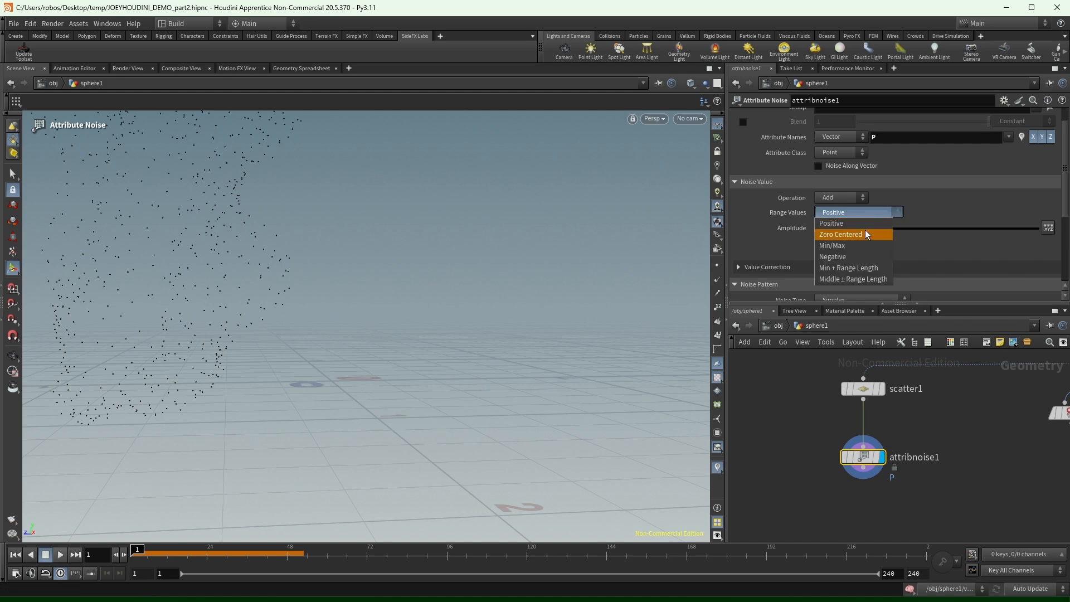
click(868, 232)
drag(876, 228, 834, 212)
alt+click(835, 228)
Try an amplitude of 2.11 on attribnoise1 at frame 51.
drag(199, 562, 298, 557)
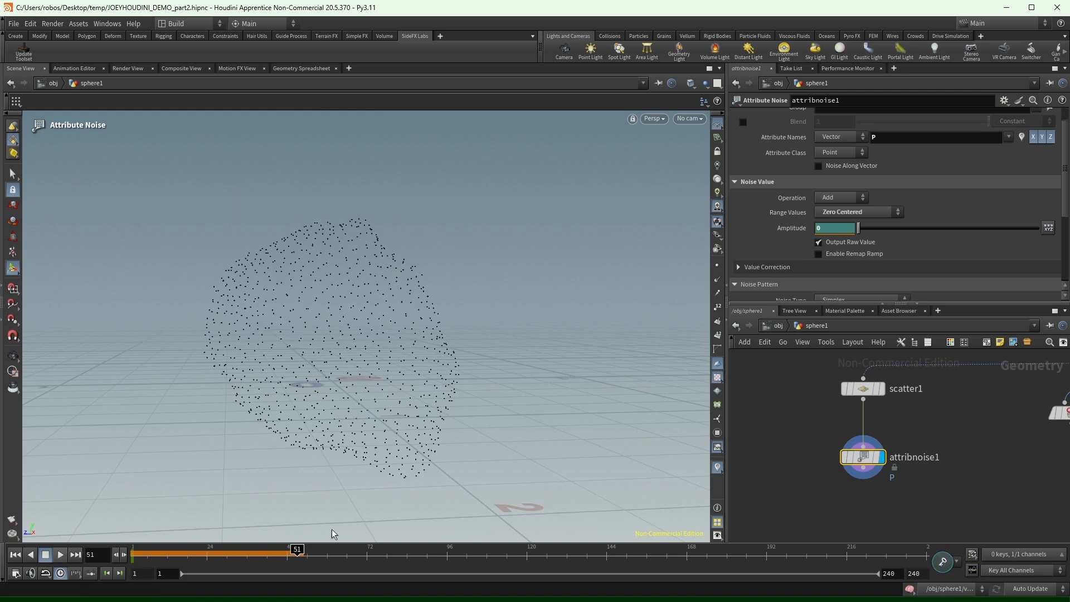
drag(881, 230, 897, 231)
alt+right_drag(289, 332, 313, 411)
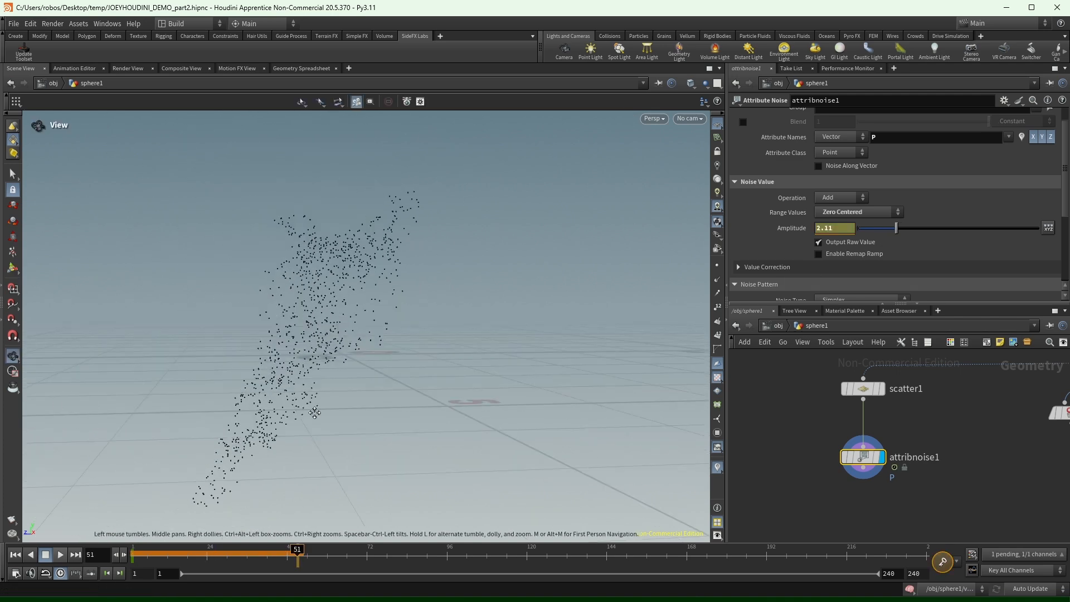
alt+middle_drag(312, 411, 390, 439)
Keyframe attribnoise1's amplitude at 1.3 on frame 49.
mouse_move(285, 560)
mouse_down()
mouse_move(237, 553)
mouse_move(291, 551)
mouse_up()
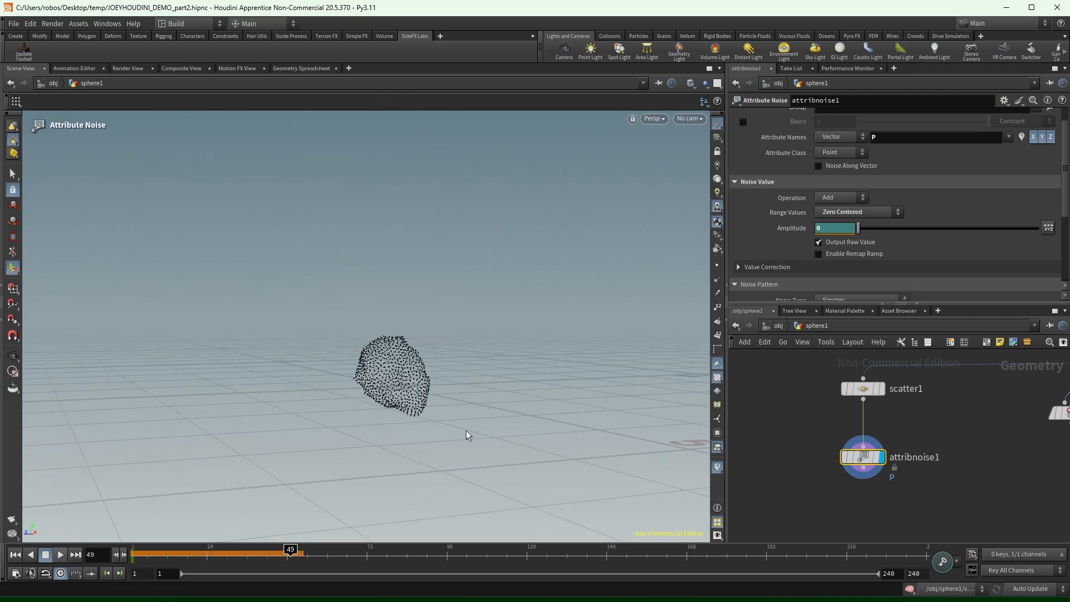
drag(861, 228, 882, 229)
alt+click(773, 228)
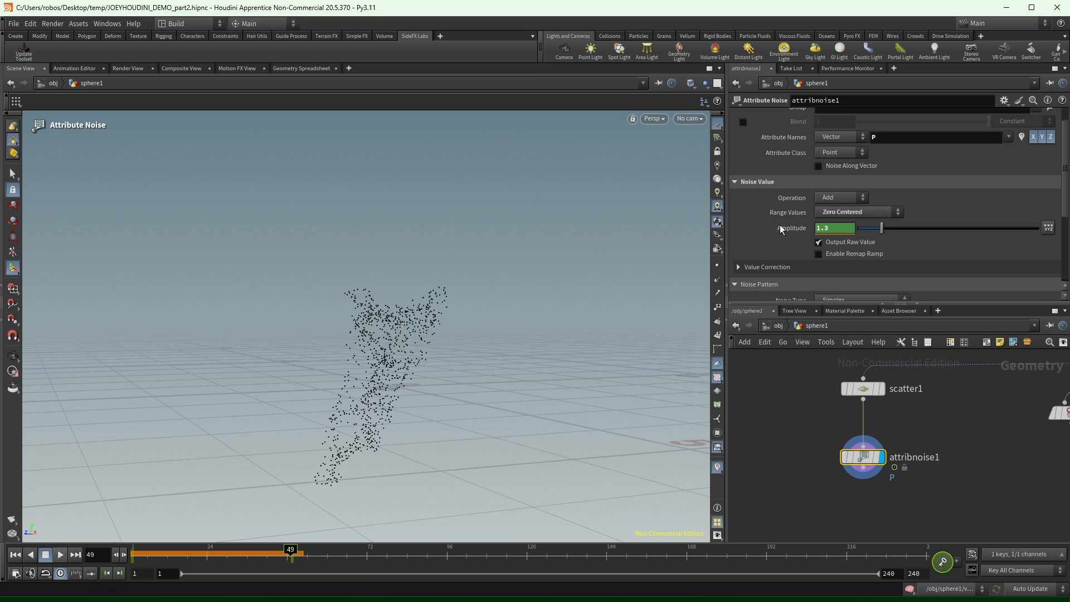
Play the point noise animation from the start, view it from another angle, and return to frame 1.
click(135, 558)
click(59, 555)
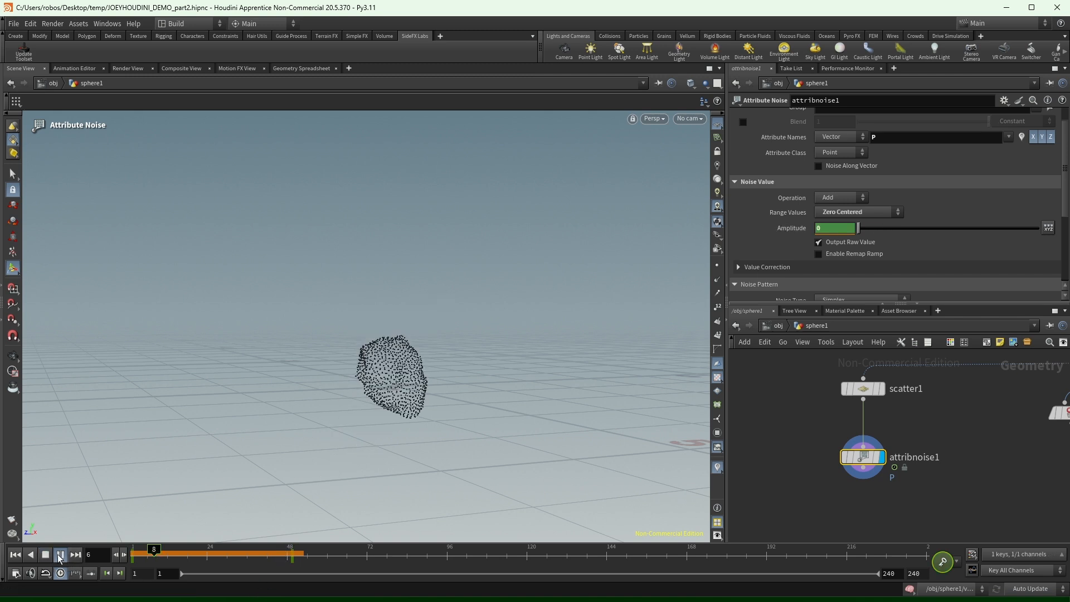
key(Escape)
drag(411, 322, 313, 372)
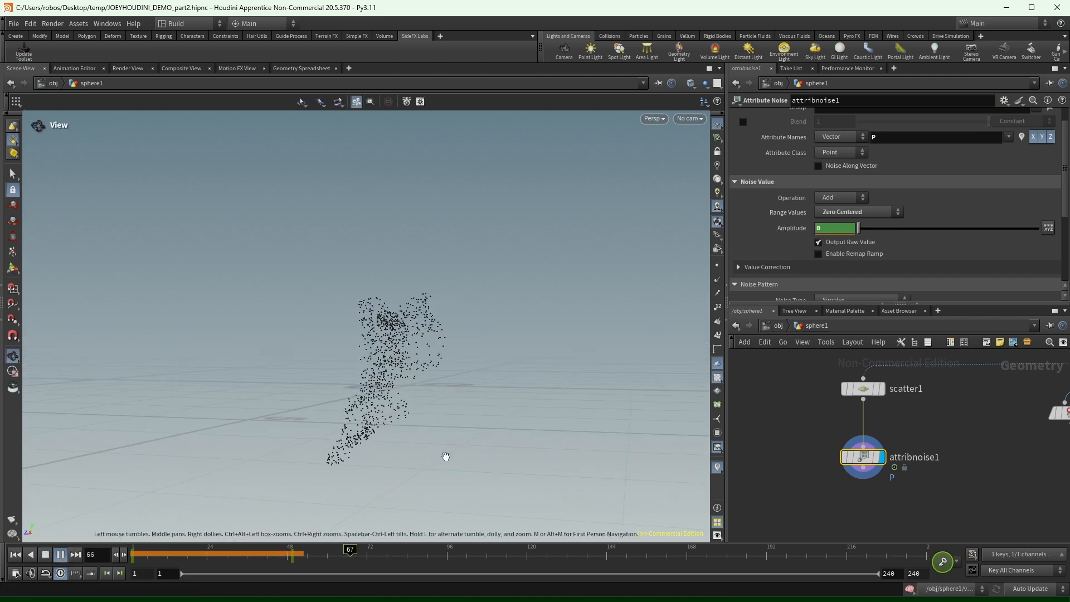
drag(340, 556, 3, 564)
click(14, 558)
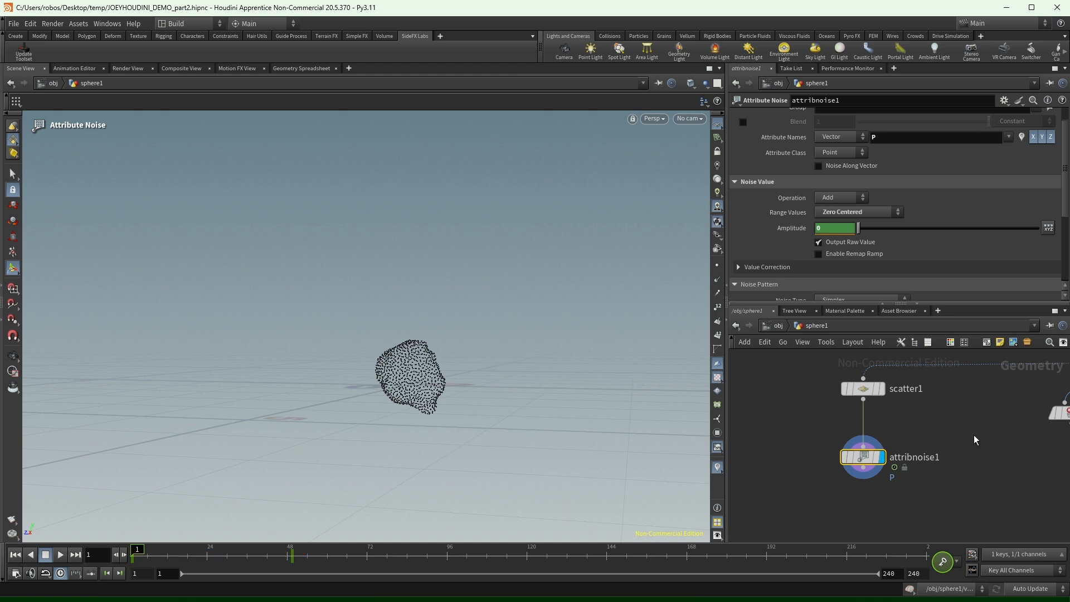
middle_drag(974, 435, 960, 463)
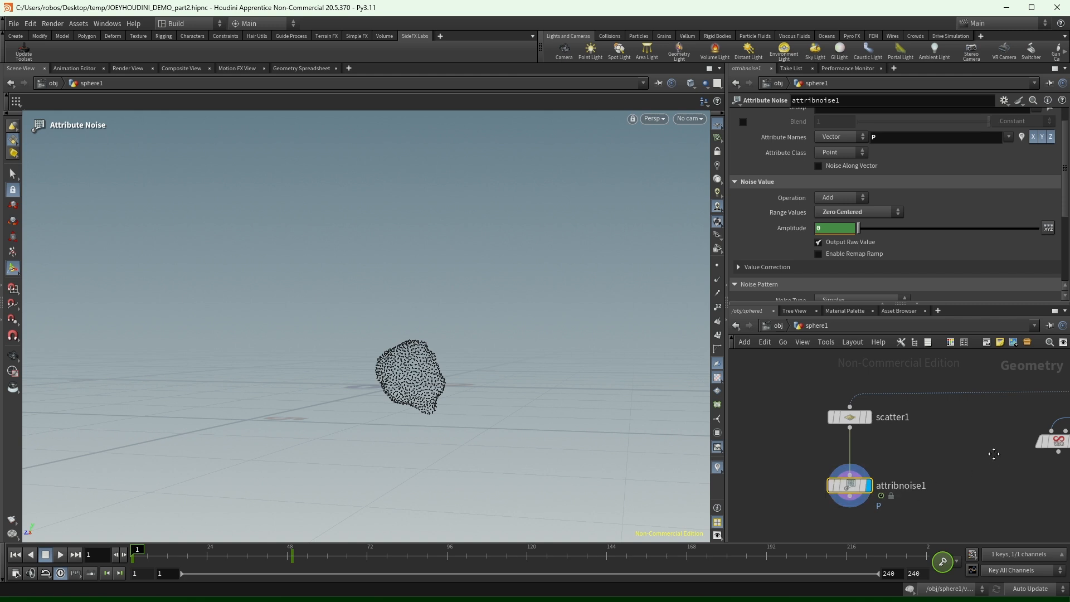
middle_drag(994, 454, 800, 455)
scroll(873, 436, down, 4)
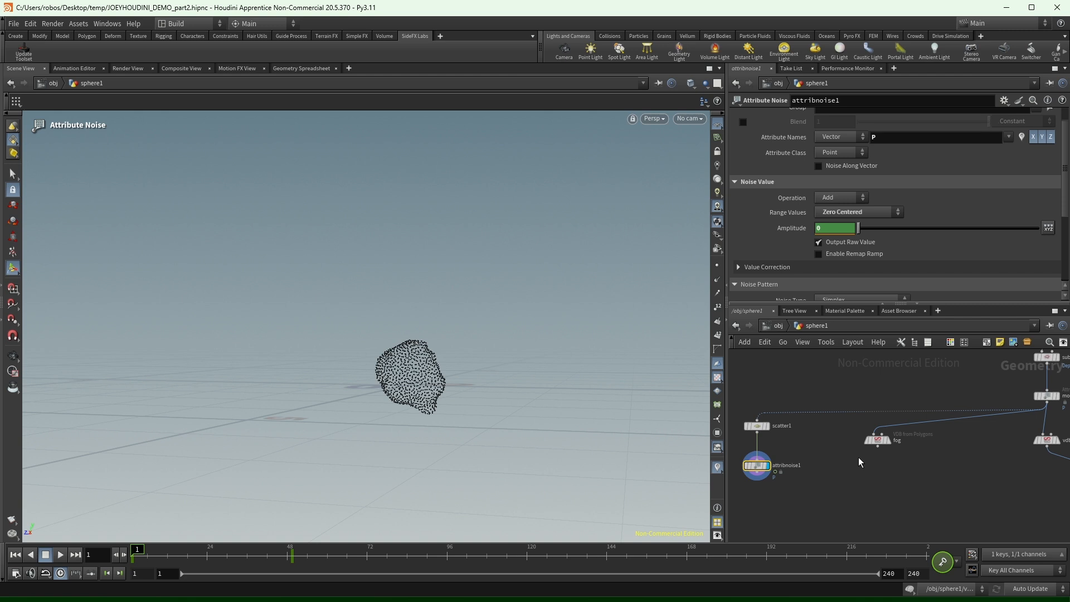
middle_drag(846, 445, 799, 458)
middle_drag(965, 466, 932, 462)
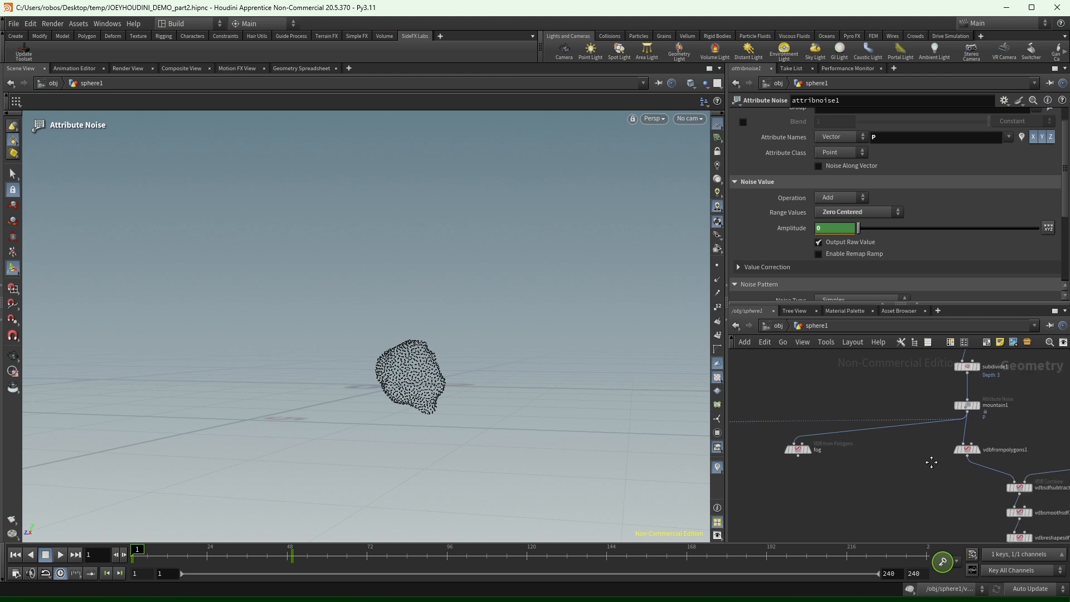
click(967, 414)
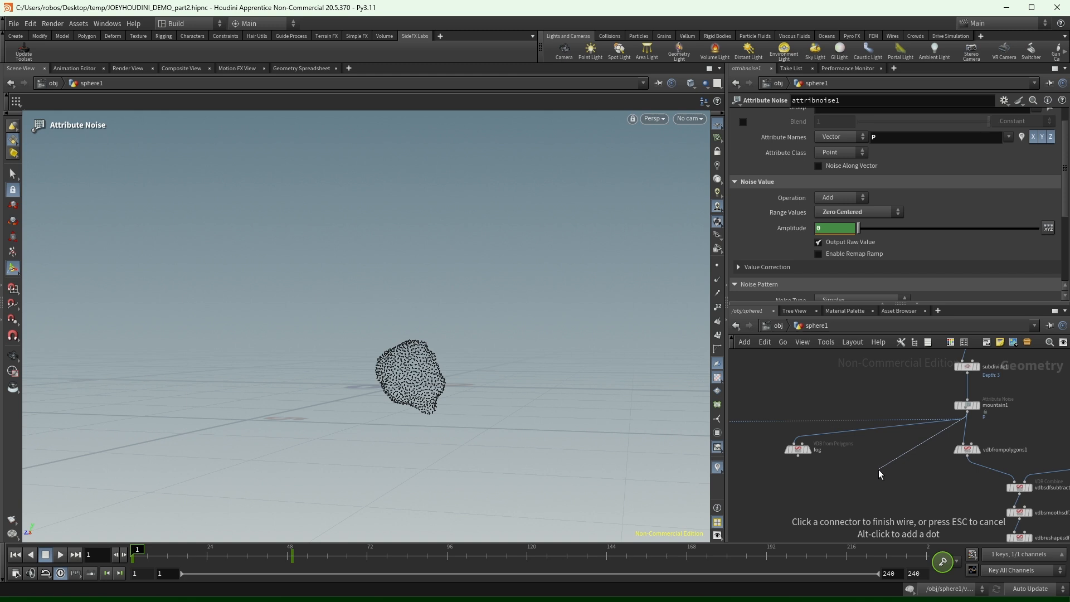
key(Escape)
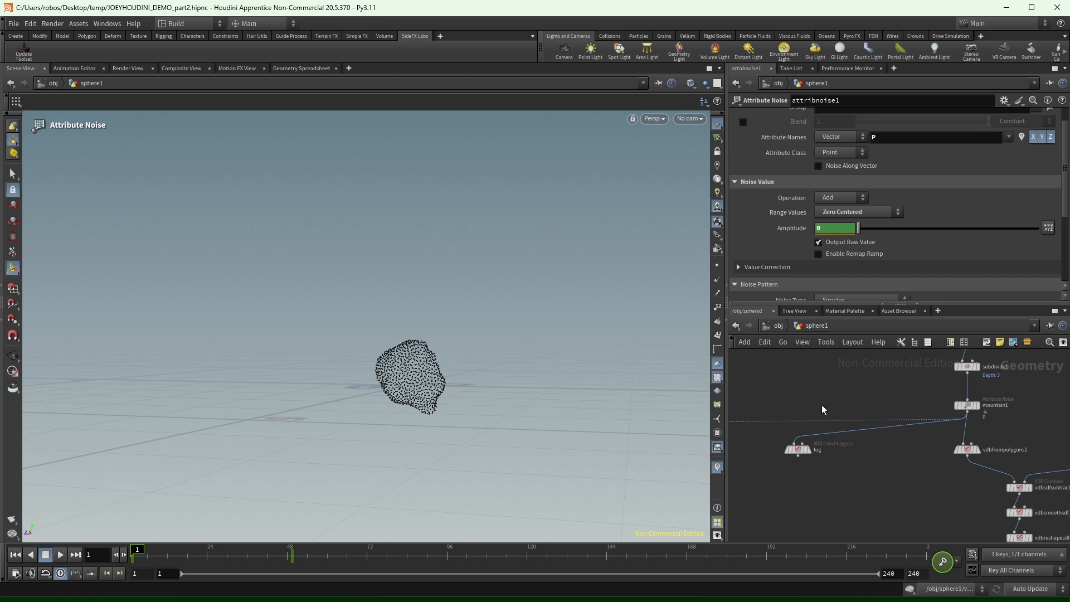
middle_drag(815, 413, 1051, 416)
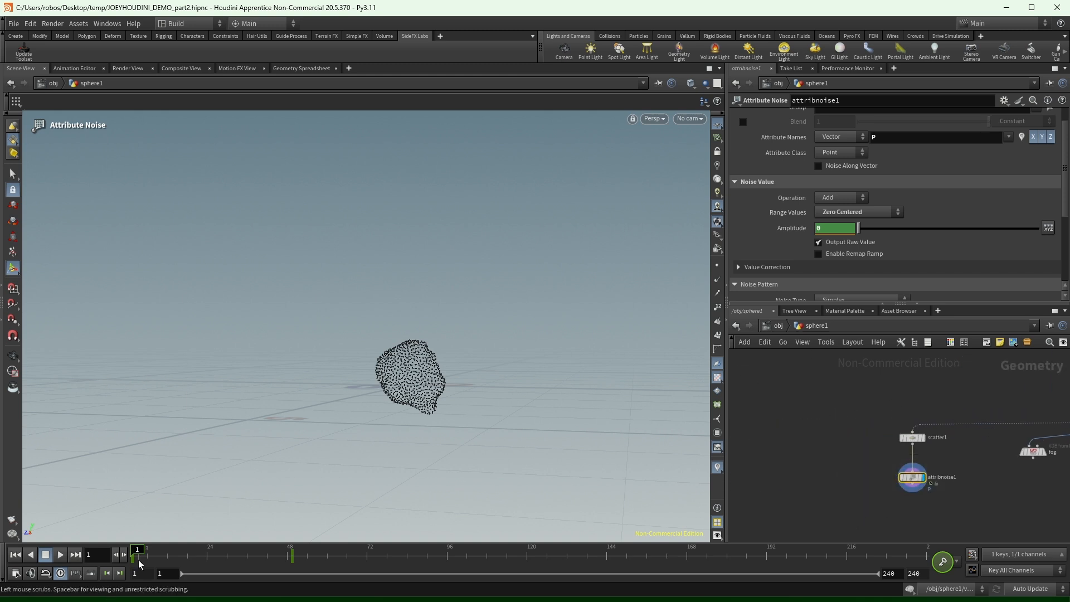
Scrub the timeline out to frame 100 to examine how the animated noise displaces the scattered points.
mouse_move(138, 558)
mouse_down()
mouse_move(242, 552)
mouse_move(133, 553)
mouse_up()
click(492, 557)
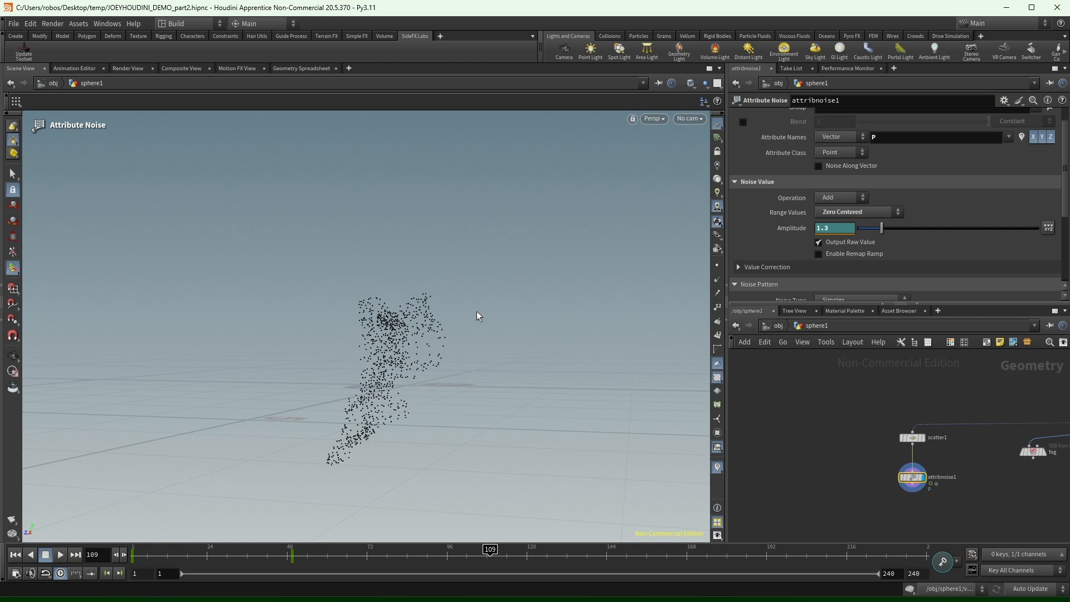
drag(470, 552, 461, 552)
Add a Solver node in the free area between the fog and vdbfrompolygons1 nodes.
middle_drag(960, 470, 890, 470)
scroll(891, 469, down, 3)
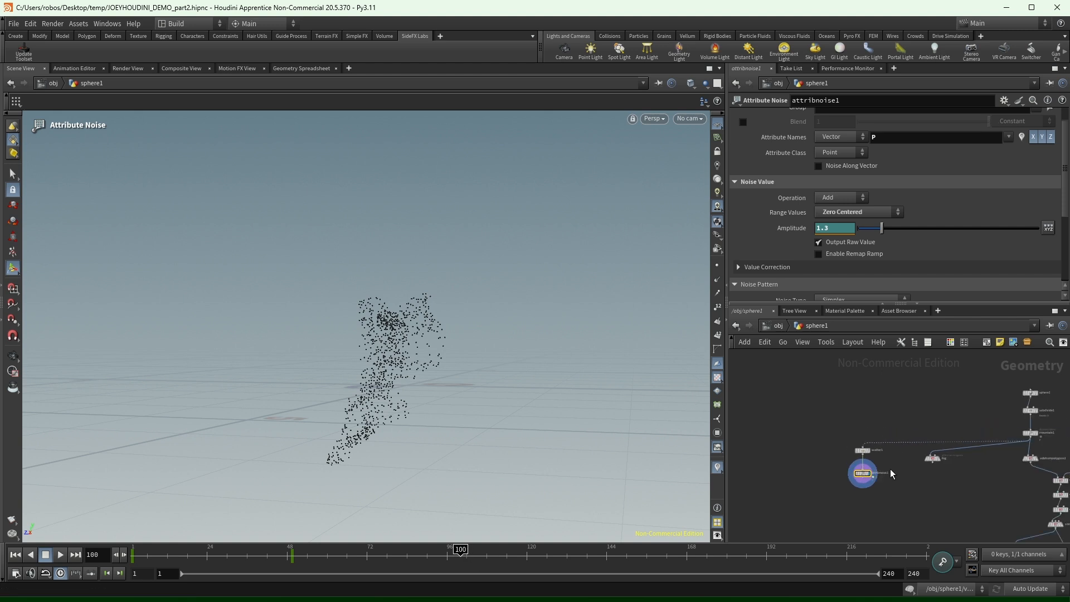
scroll(966, 475, up, 3)
middle_drag(1000, 467, 954, 475)
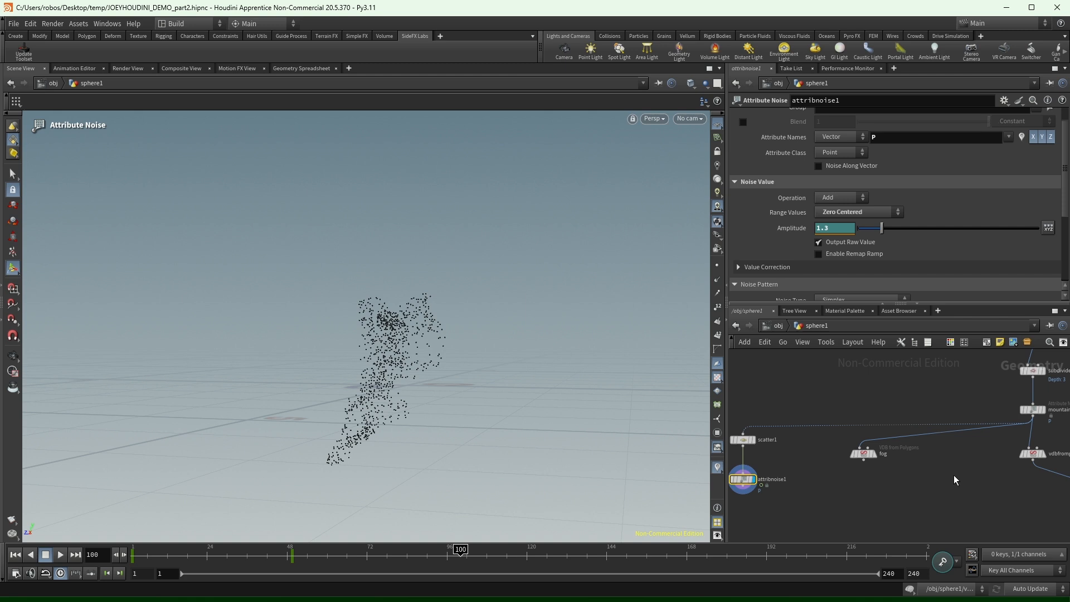
click(954, 474)
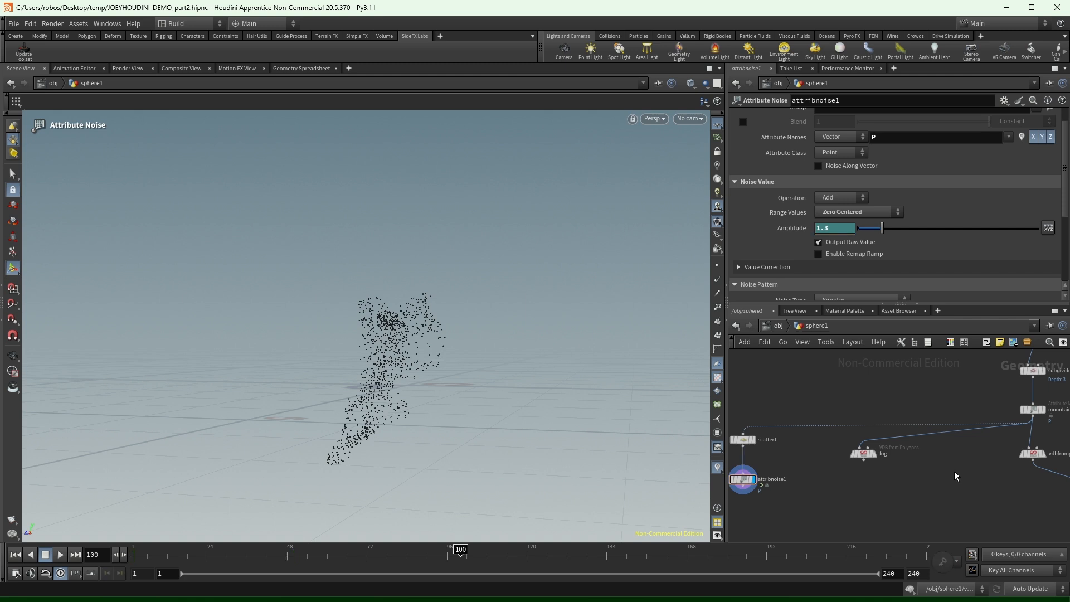
key(Tab)
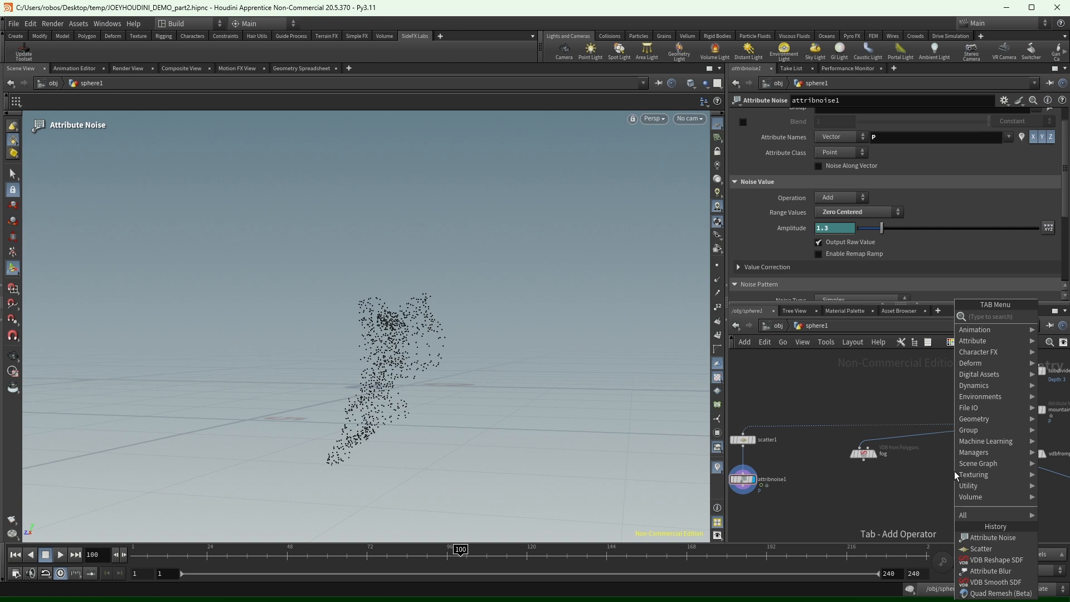
text(solver)
key(Return)
scroll(955, 471, up, 5)
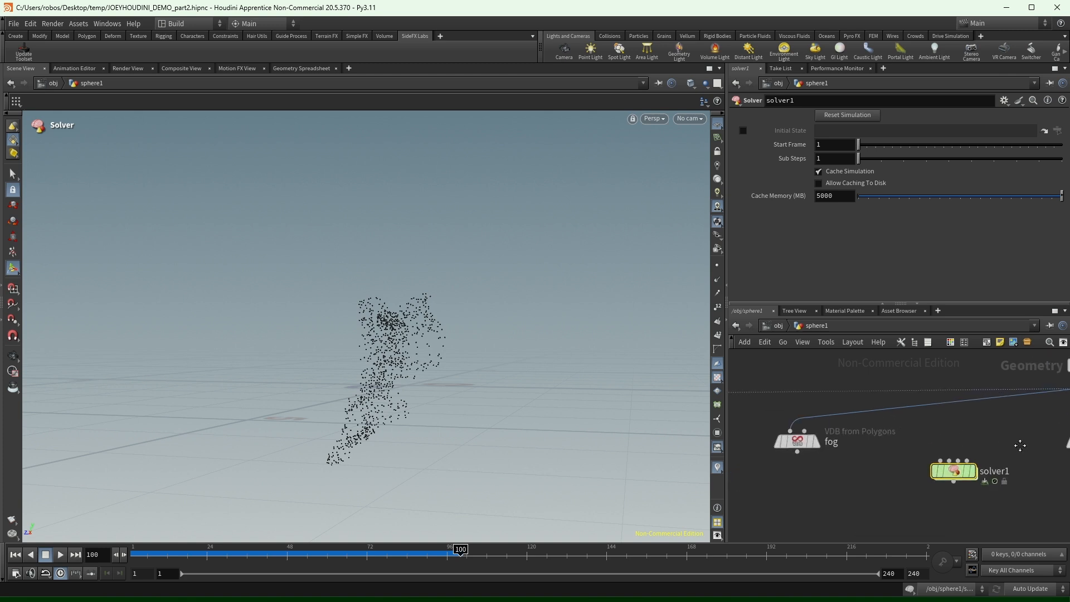
Connect mountain1's output to the solver's first input, display the solver's result and return the timeline to frame 1.
middle_drag(1020, 444, 947, 486)
click(869, 502)
click(1018, 417)
click(902, 512)
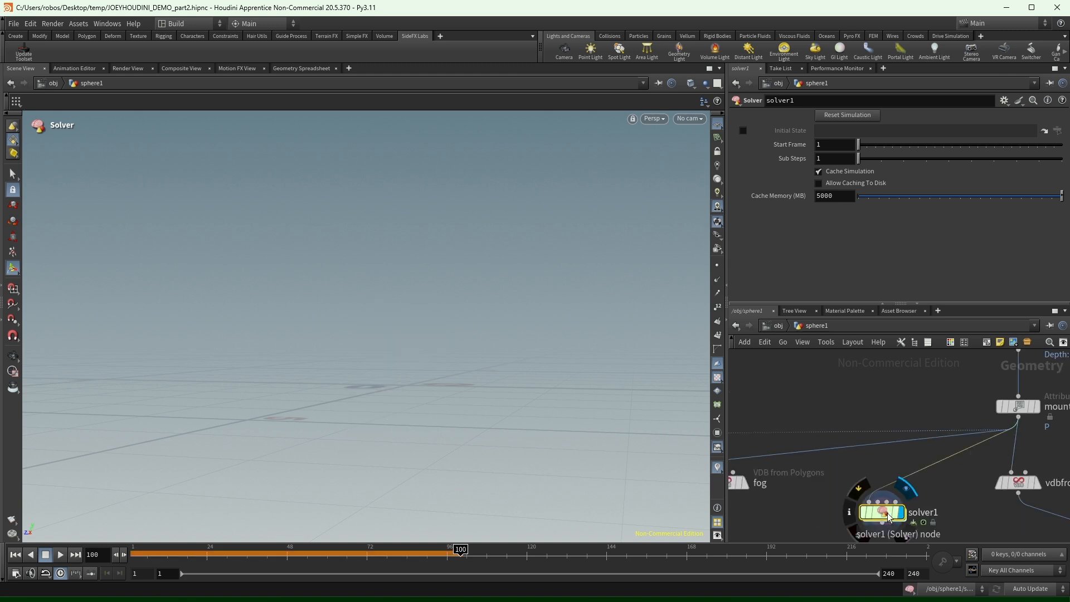
click(15, 555)
Inside the solver, move the OUT node down and insert a Mountain node on the wire between Prev_Frame and OUT.
middle_drag(986, 495, 992, 452)
double_click(889, 469)
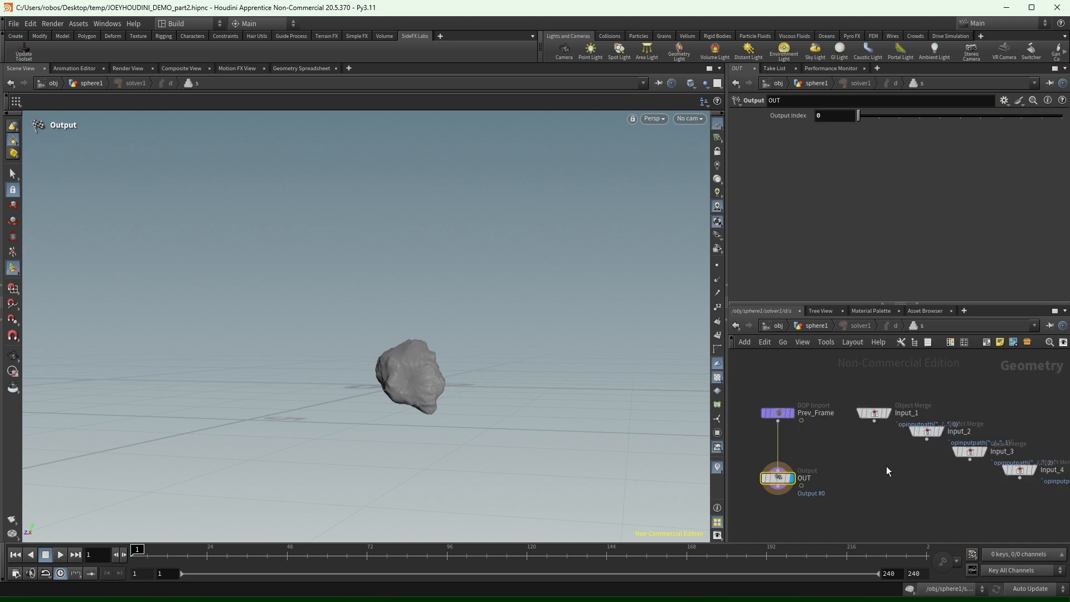
drag(790, 446, 795, 520)
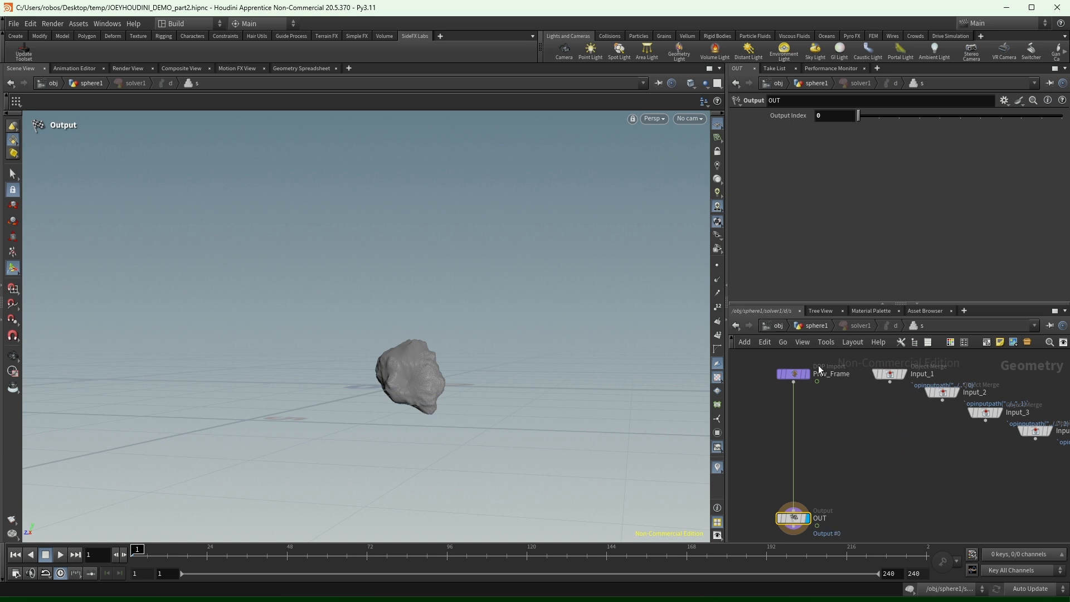
mouse_move(799, 528)
key(Tab)
text(mountain)
key(Return)
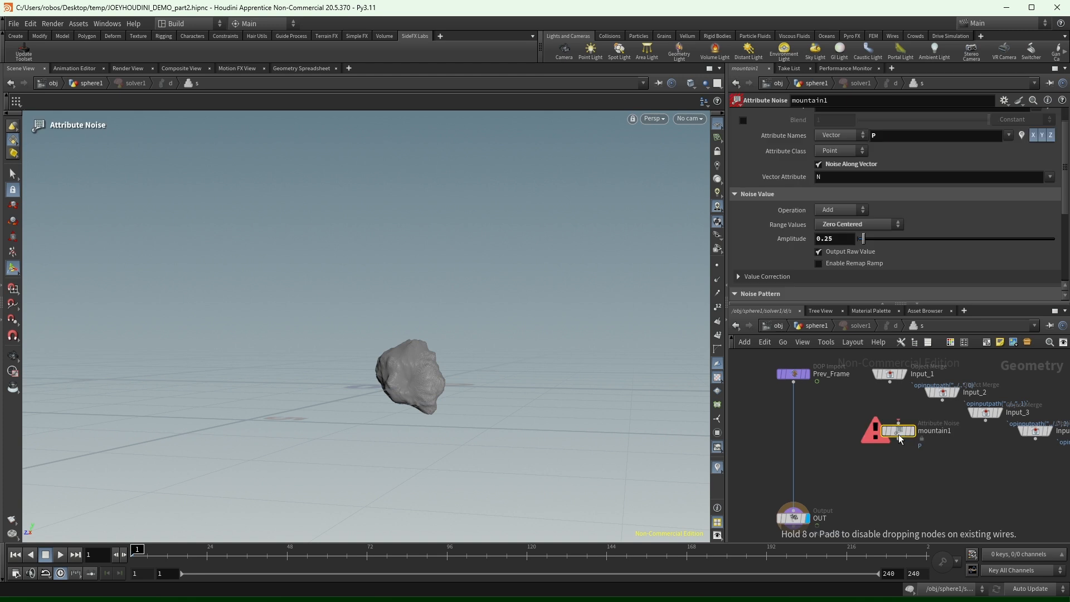
click(794, 415)
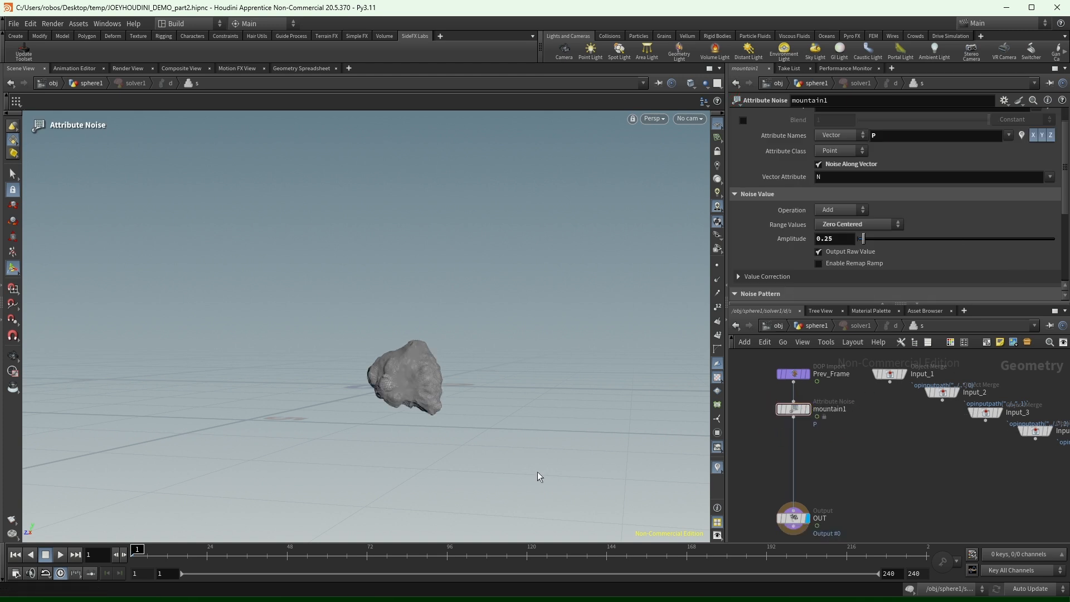
Return to the sphere1 network, play the solver simulation and scrub its first frames back to frame 1.
click(817, 326)
click(64, 553)
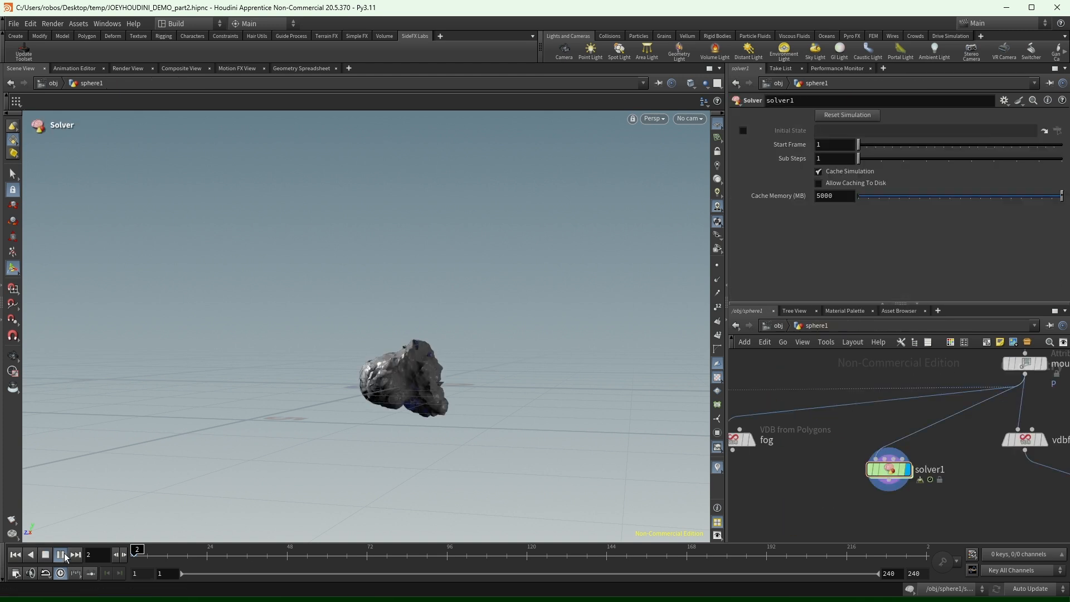
click(187, 552)
drag(187, 552, 111, 555)
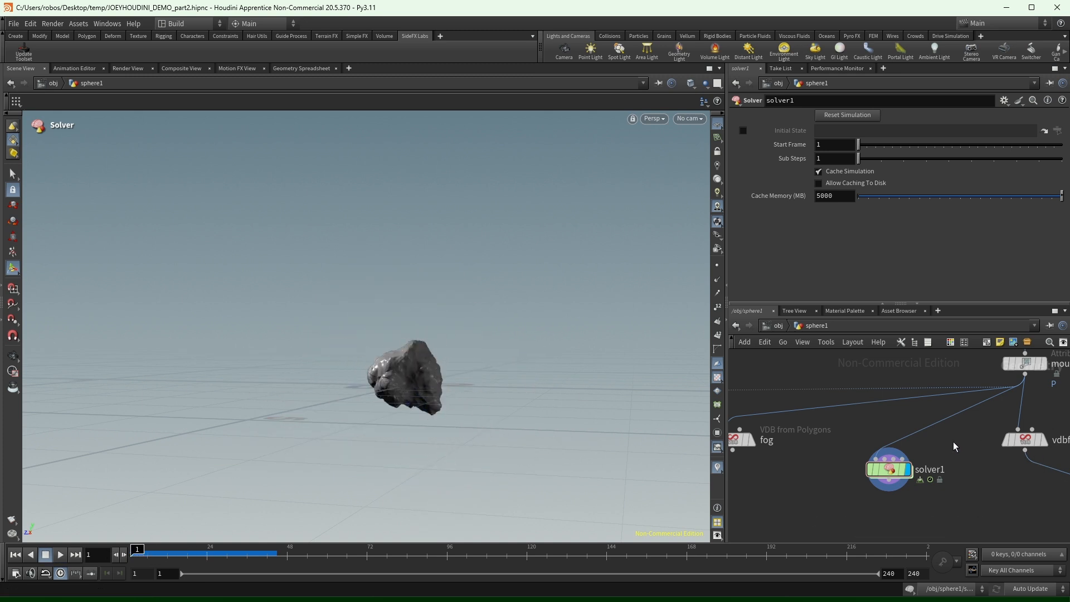
mouse_move(892, 470)
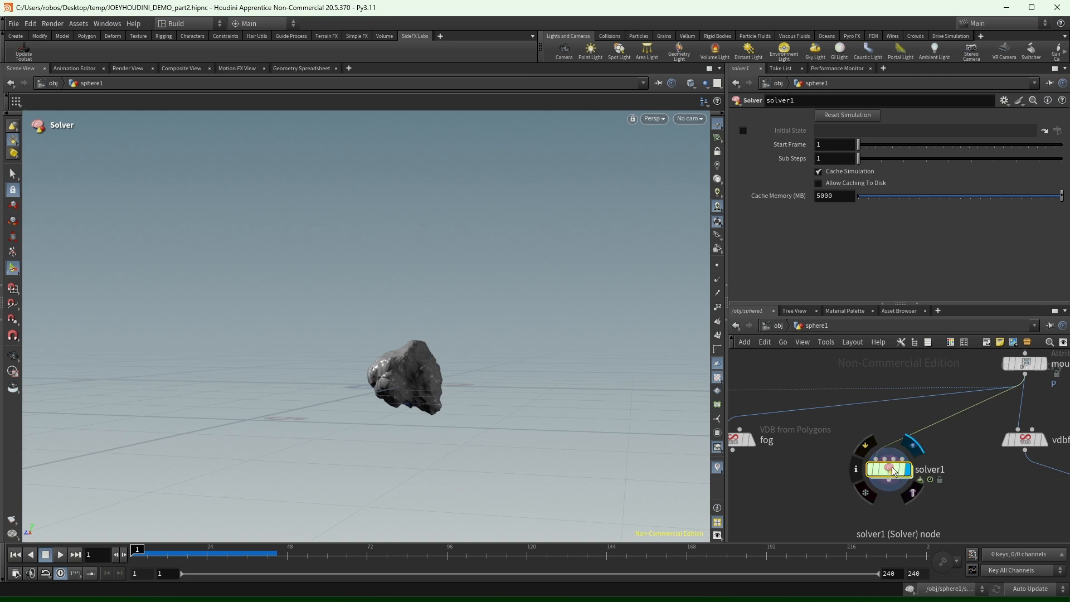
drag(179, 554, 115, 554)
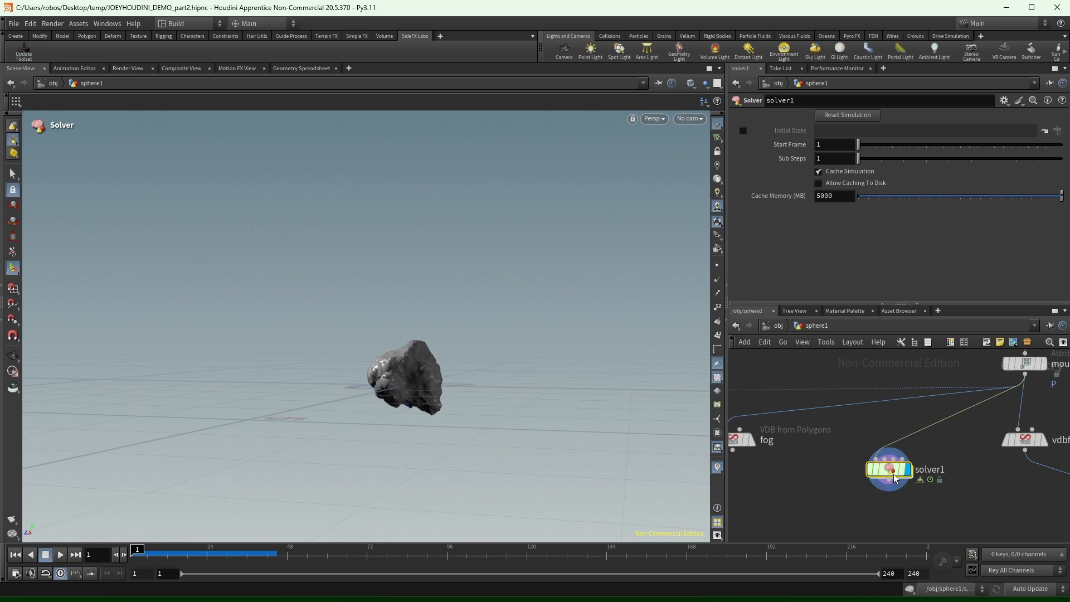
Inside the solver, set the mountain1 node's noise amplitude to 0.1.
double_click(875, 473)
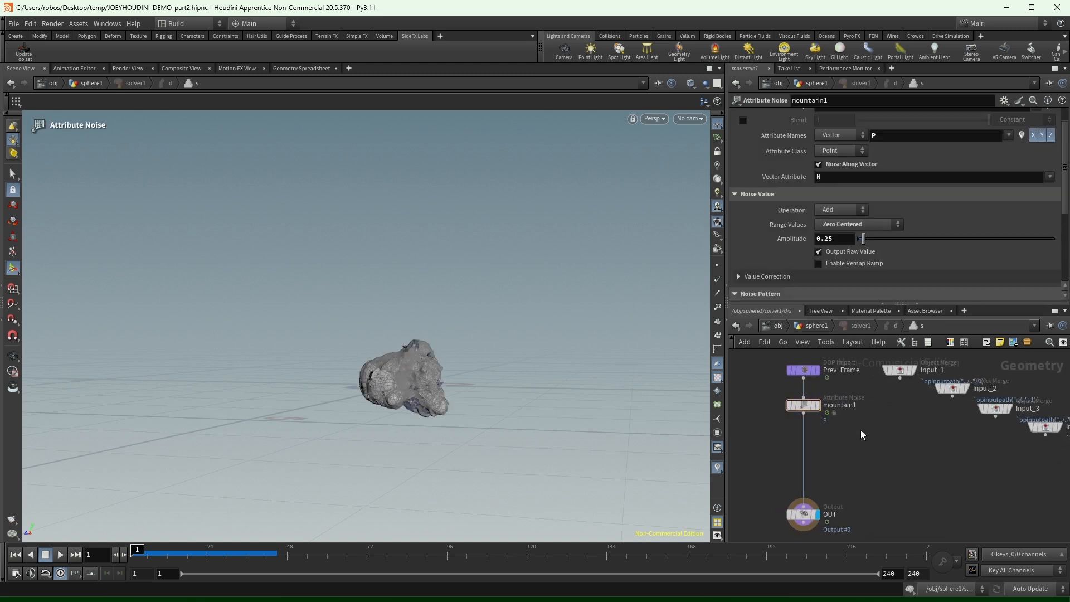
click(808, 406)
key(Return)
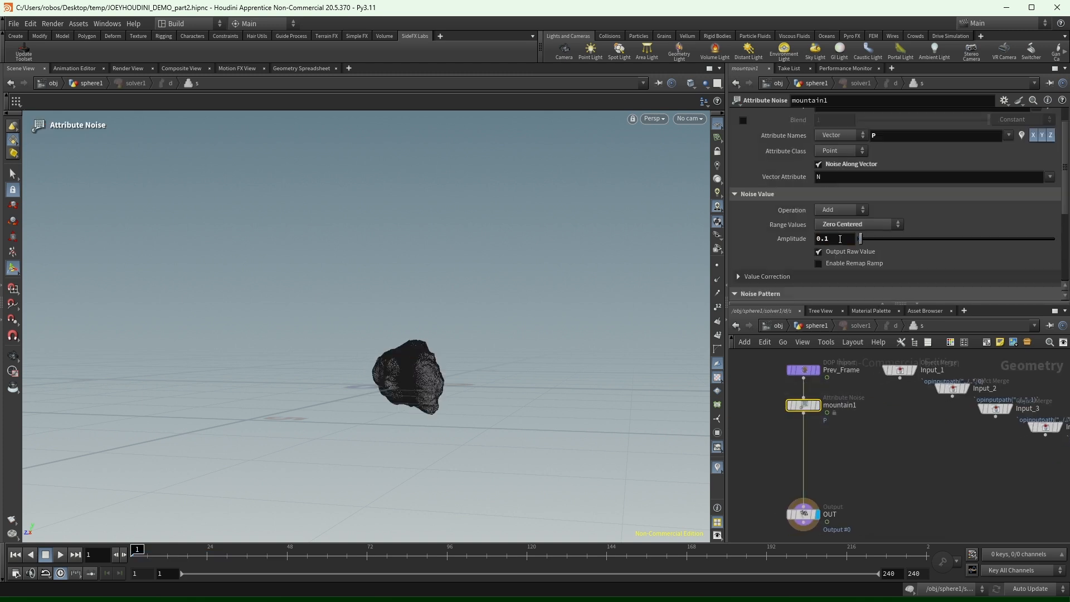
click(903, 480)
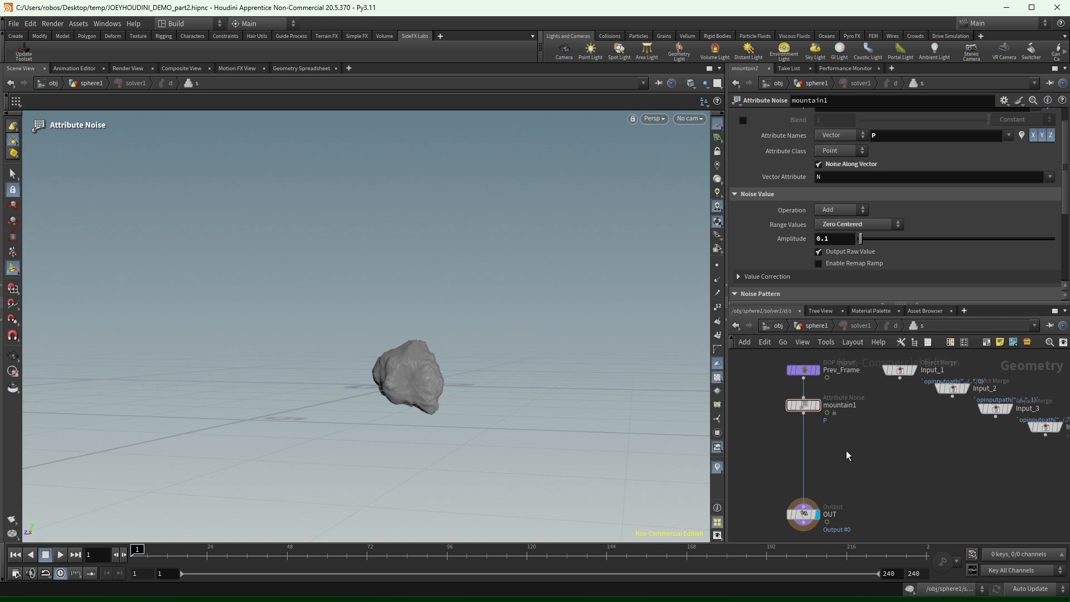
Insert a Remesh node between mountain1 and OUT and set its target size to 0.025.
key(Tab)
text(remesh)
key(Return)
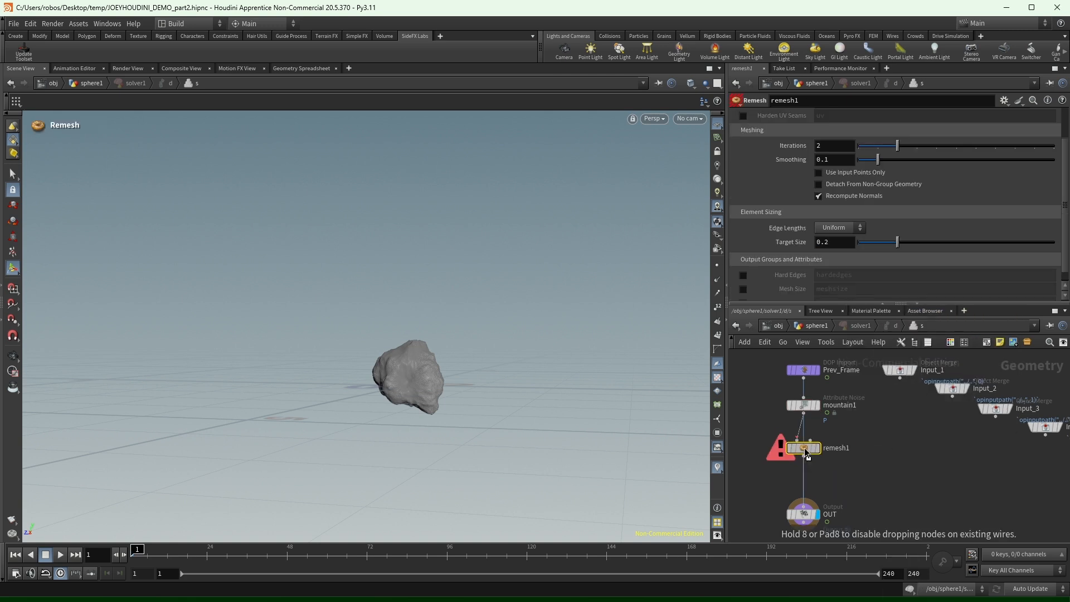
click(804, 450)
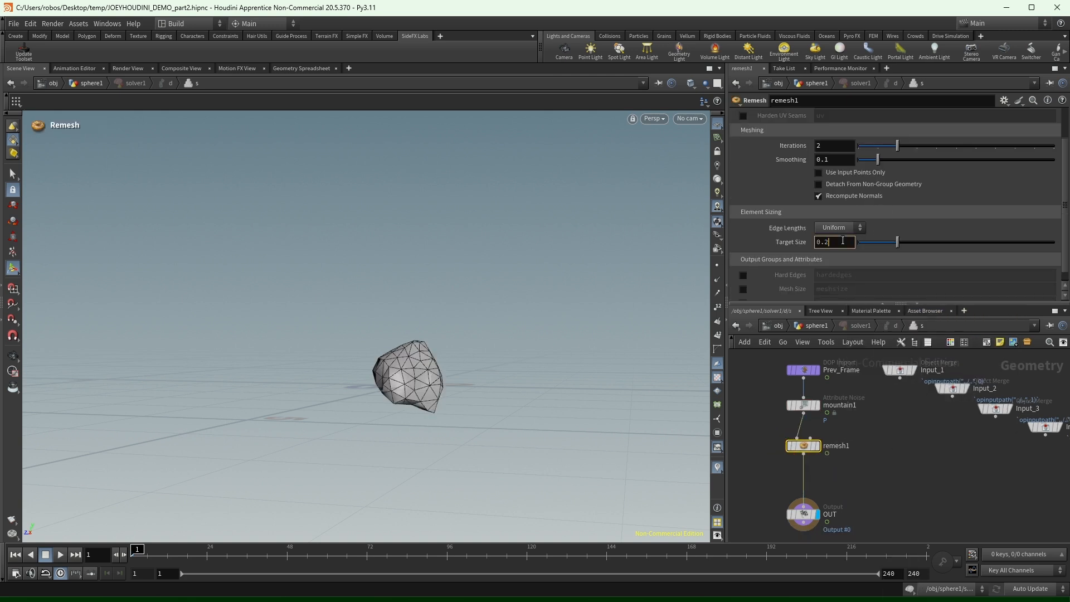
key(Return)
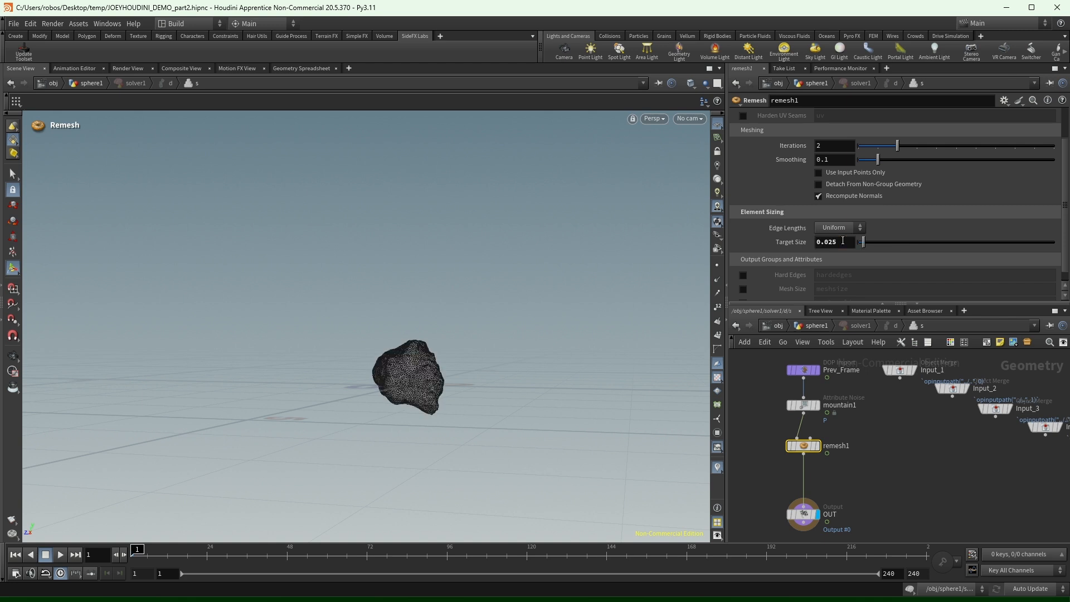
click(909, 484)
Go back up to sphere1, play the first frames of the remeshed simulation and return to frame 1.
click(815, 326)
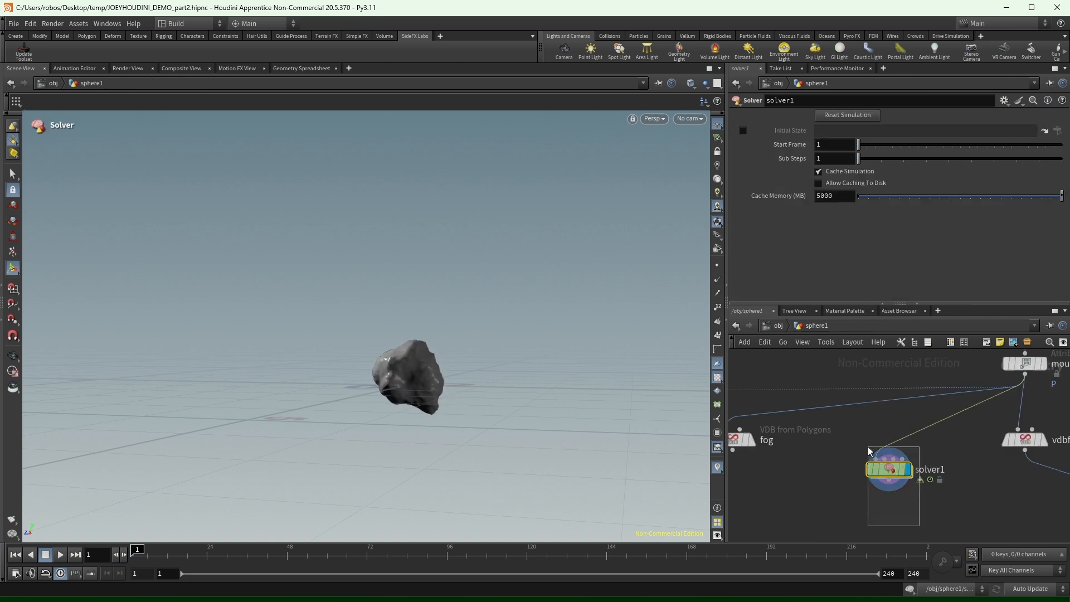
click(61, 555)
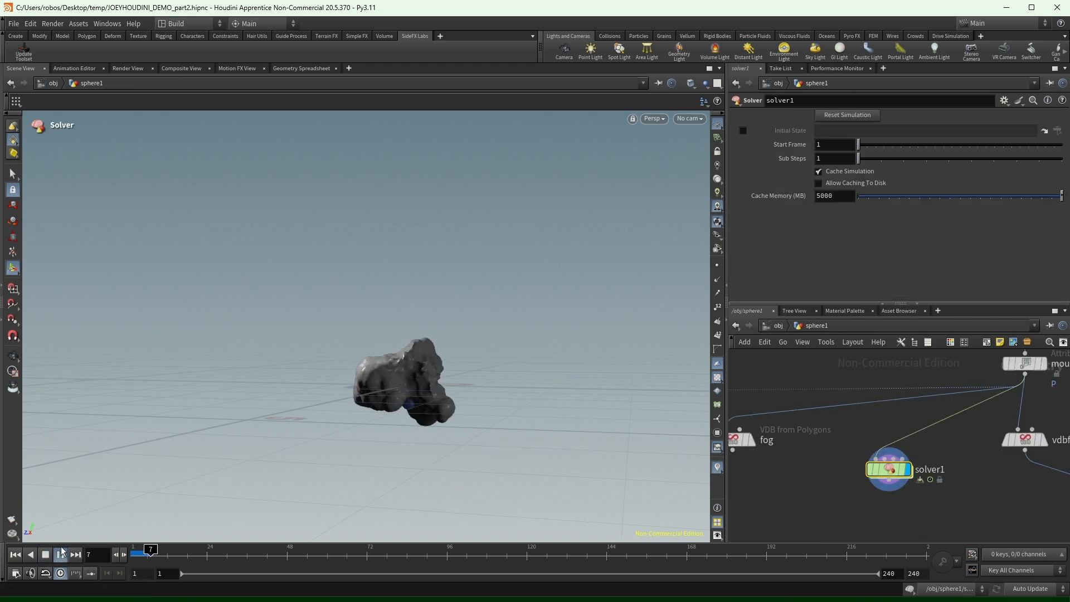
key(Escape)
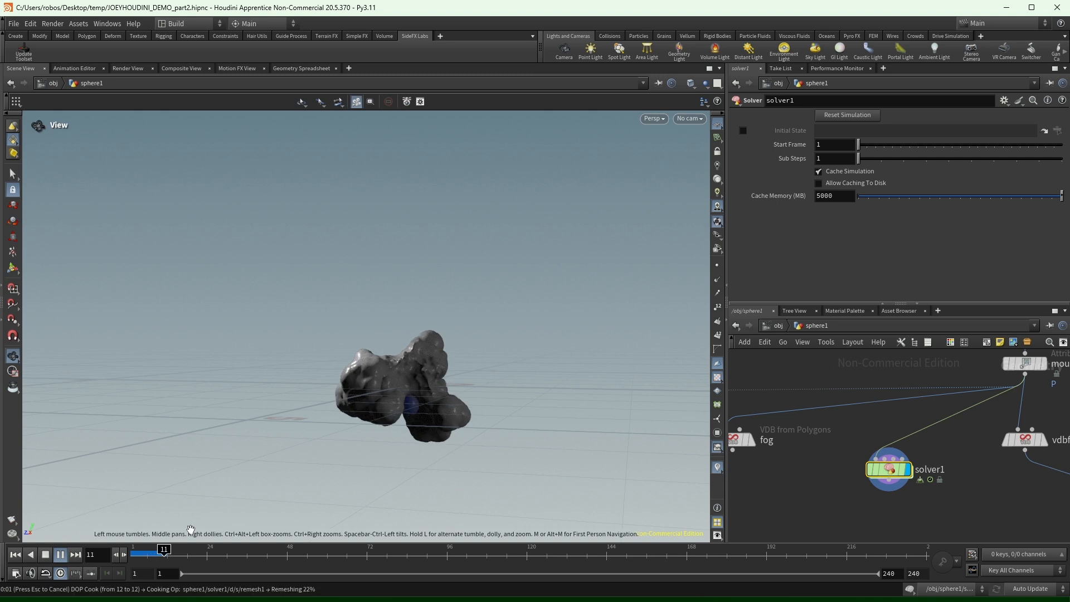
mouse_move(167, 555)
mouse_down()
mouse_move(158, 555)
mouse_move(168, 555)
mouse_up()
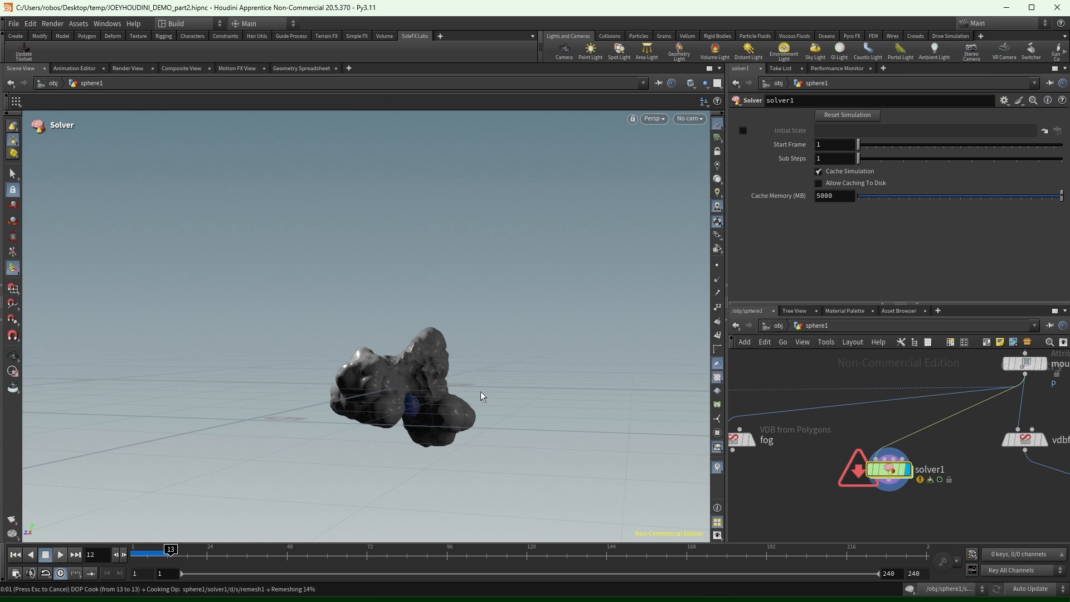
click(134, 558)
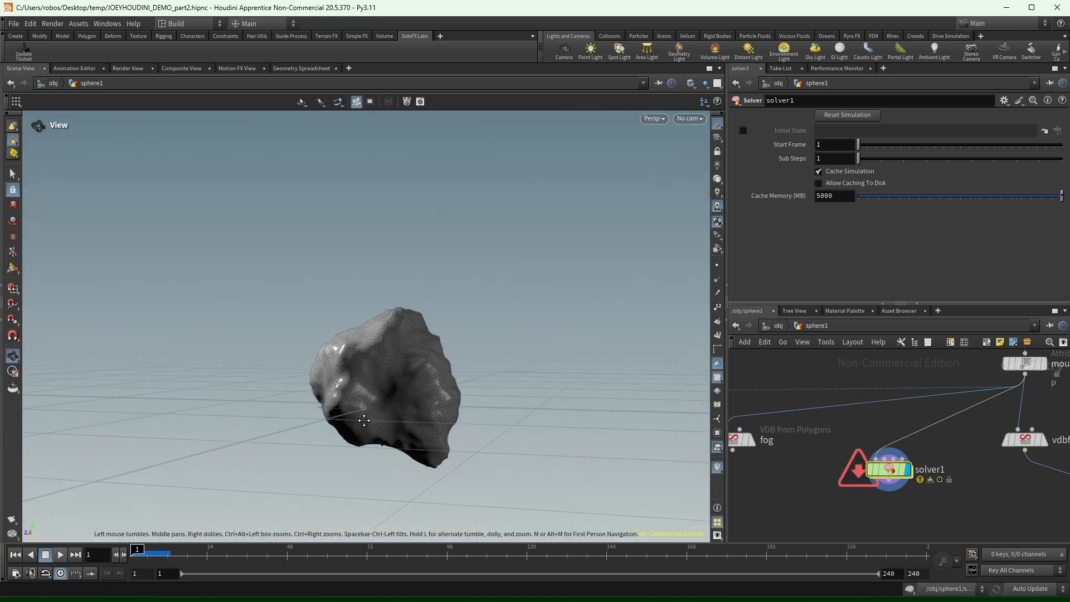
Go back inside the solver and cut the remesh1 node out of the chain.
double_click(889, 471)
middle_drag(876, 447, 914, 457)
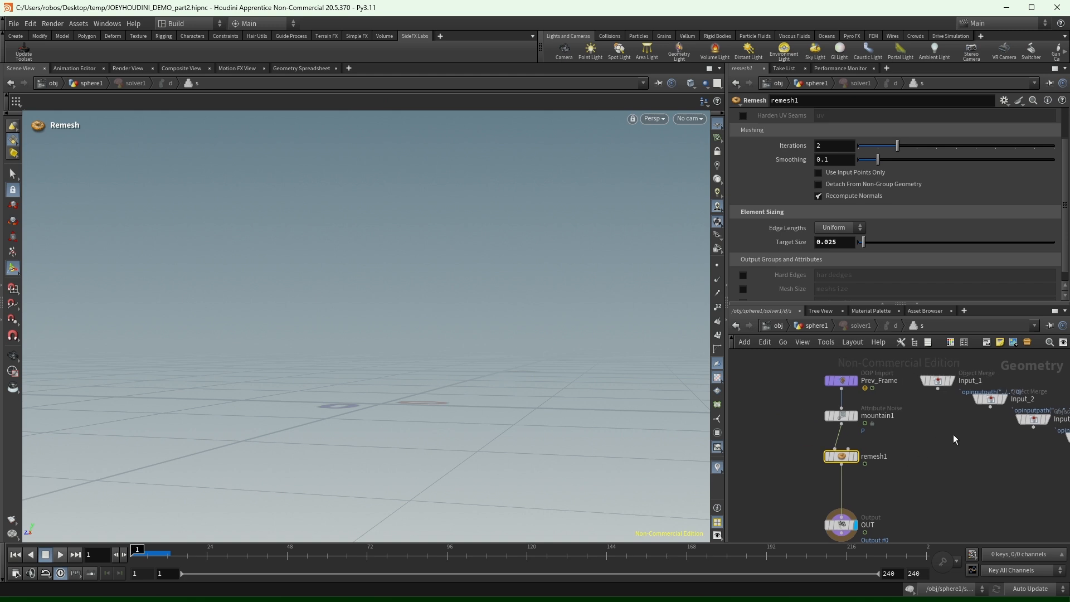
key(ctrl+x)
Insert a VDB from Polygons node on the wire between mountain1 and OUT.
key(Tab)
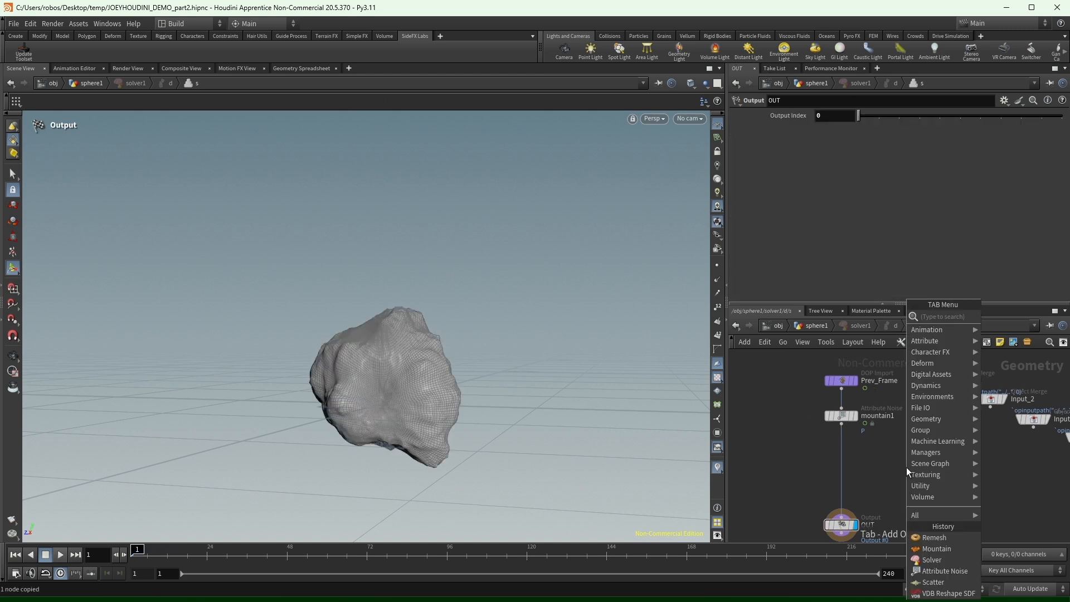
text(vdbfromp)
key(Return)
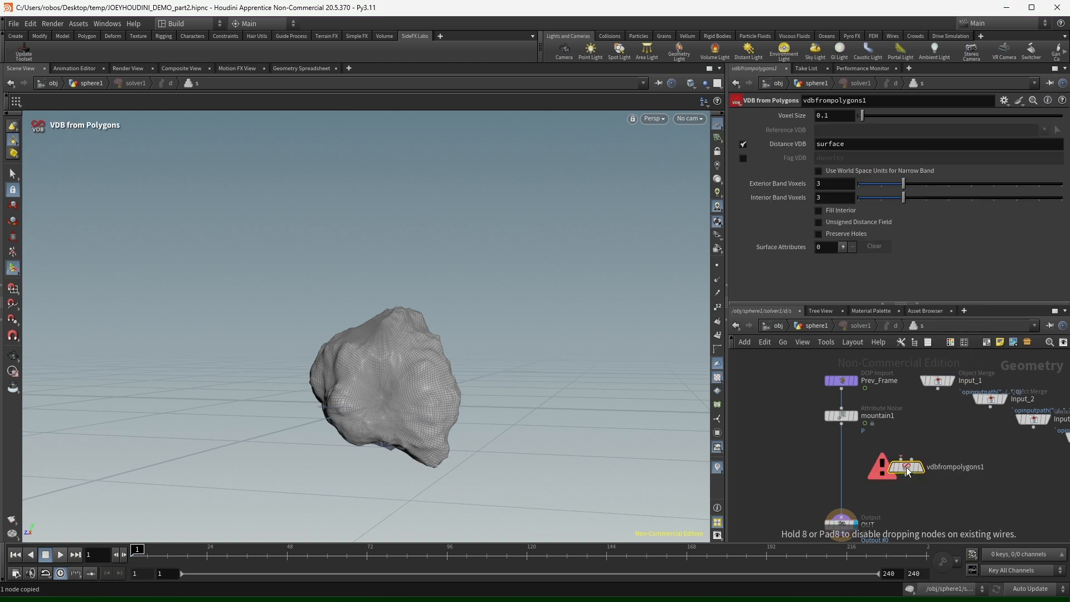
click(906, 468)
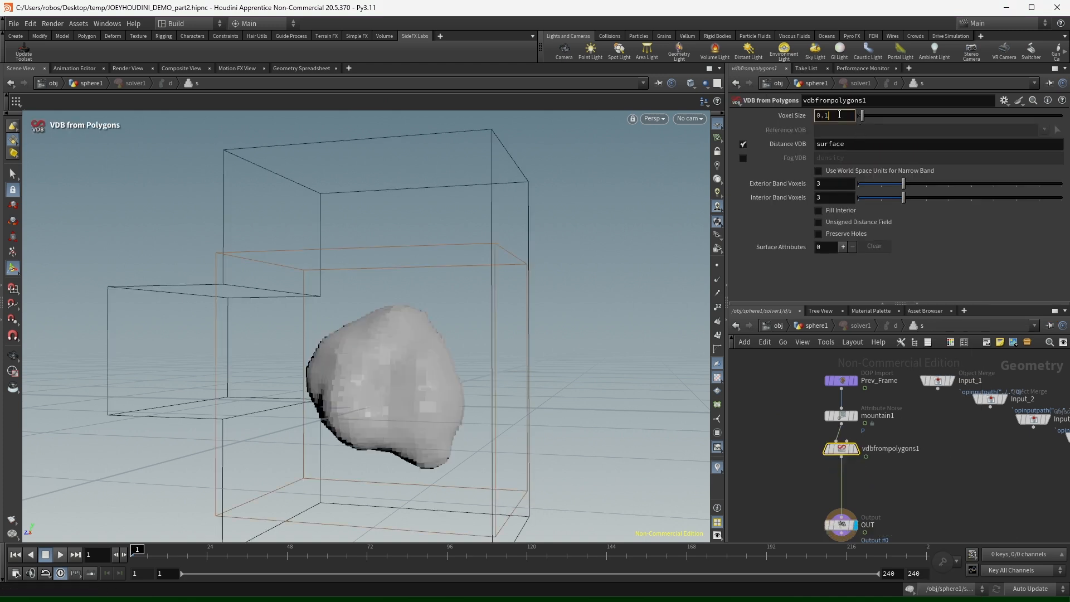
Set the VDB from Polygons voxel size to 0.025 and insert a Convert VDB node before OUT, converting to polygons.
key(Return)
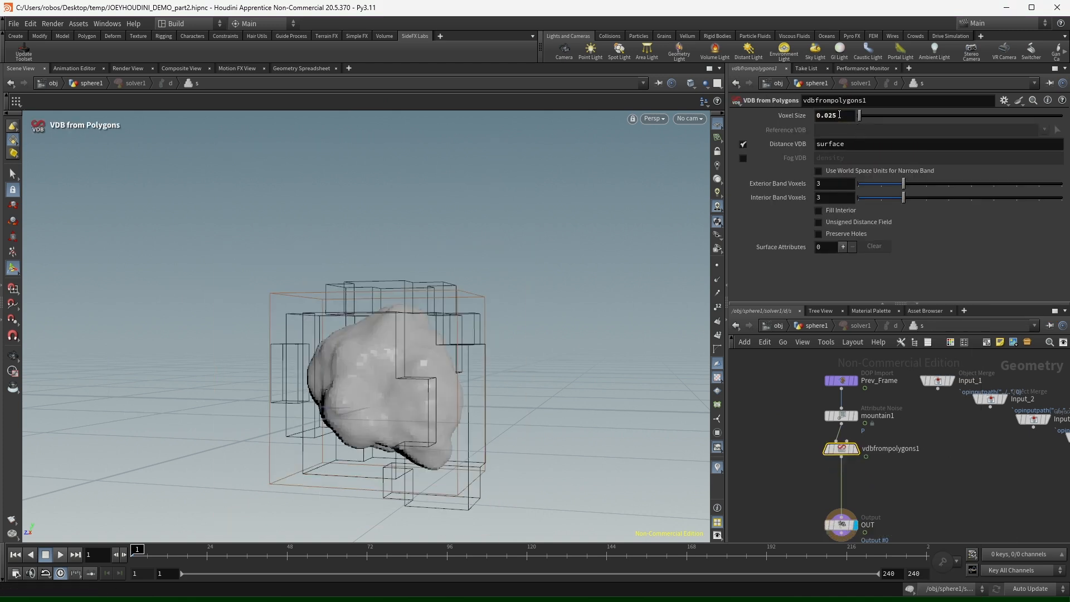
key(Tab)
text(convert vdb)
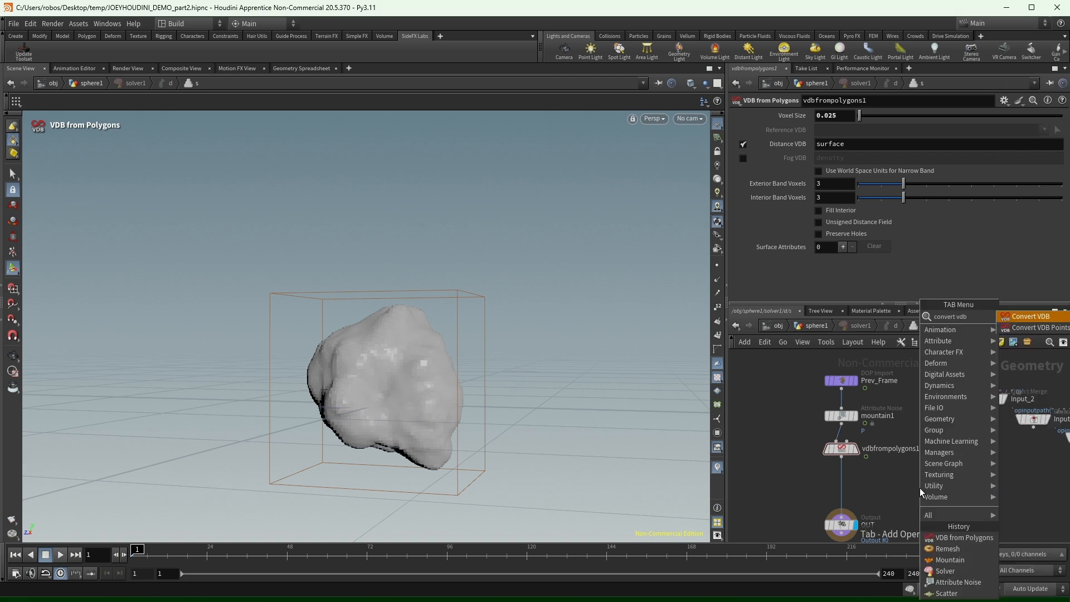
key(Return)
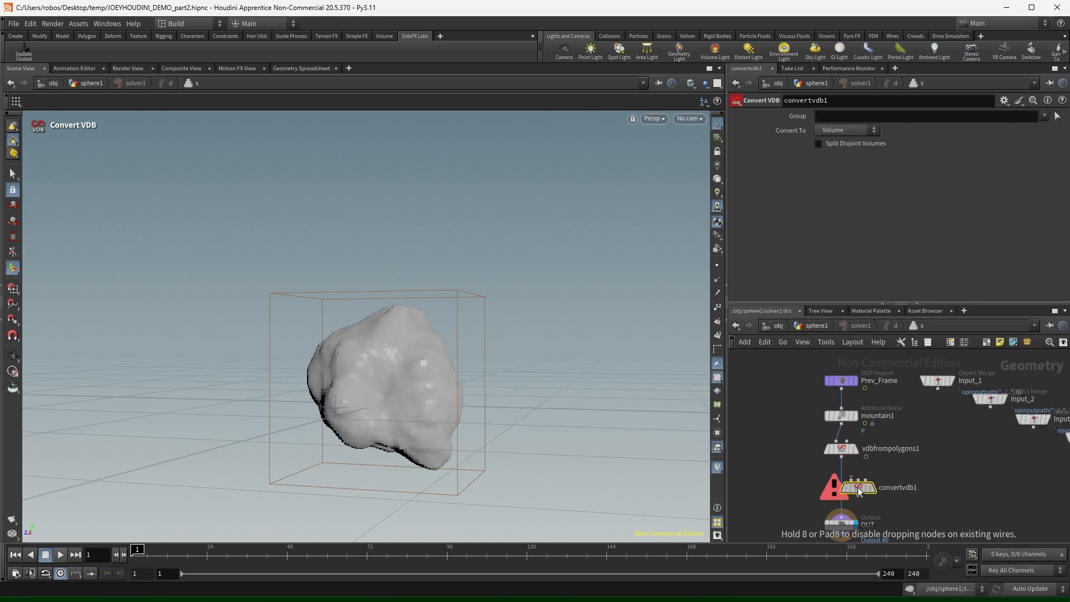
click(841, 482)
click(968, 504)
middle_drag(945, 497, 939, 463)
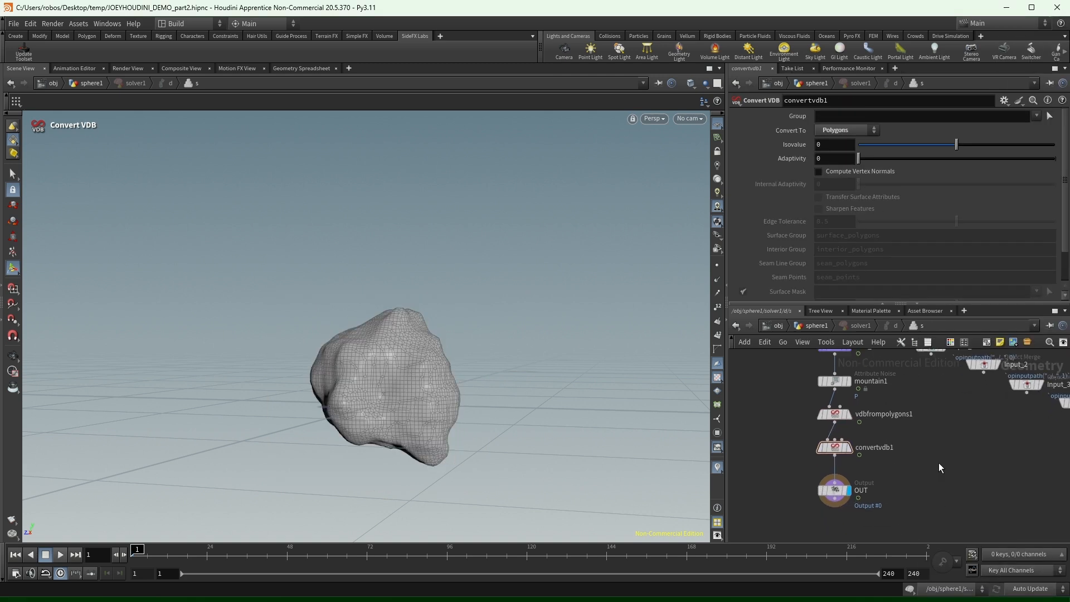
Go up to sphere1, play the VDB-rebuilt simulation while examining the growing shape, and return to frame 1.
click(816, 326)
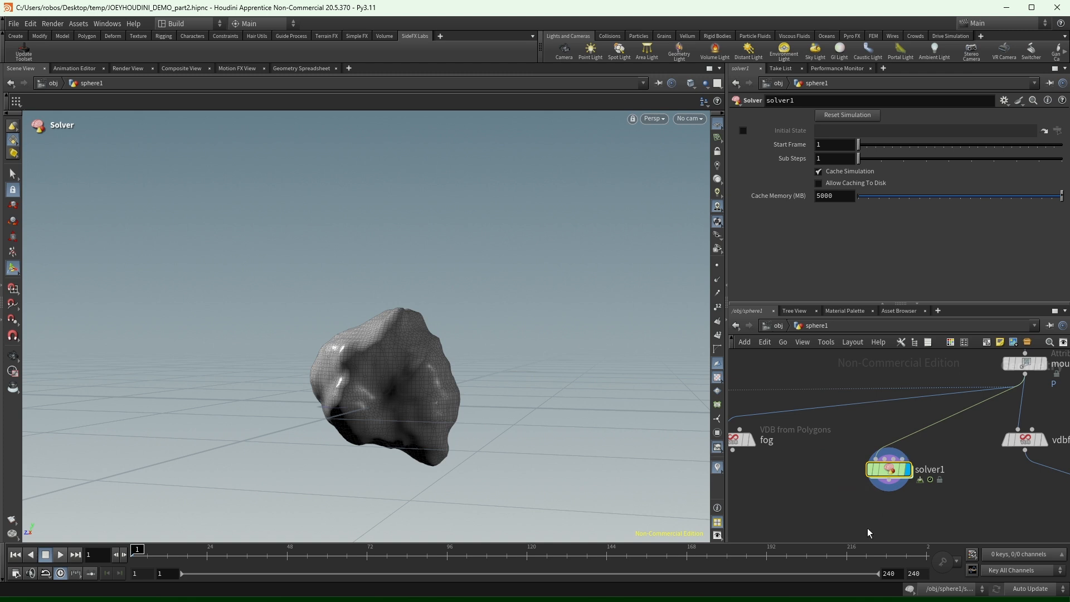
click(62, 555)
key(Escape)
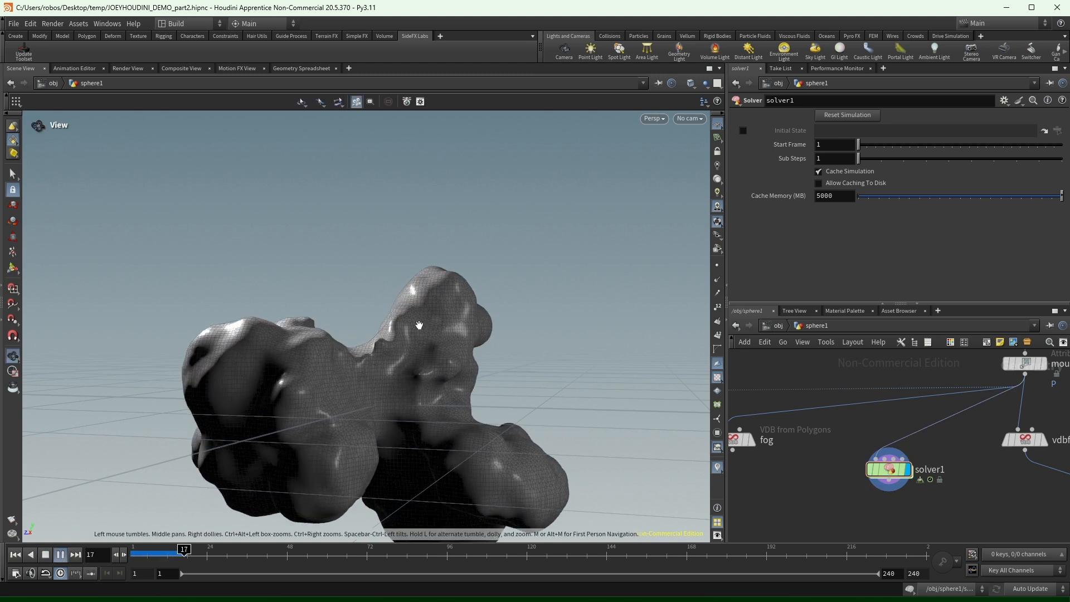
right_drag(114, 446, 136, 435)
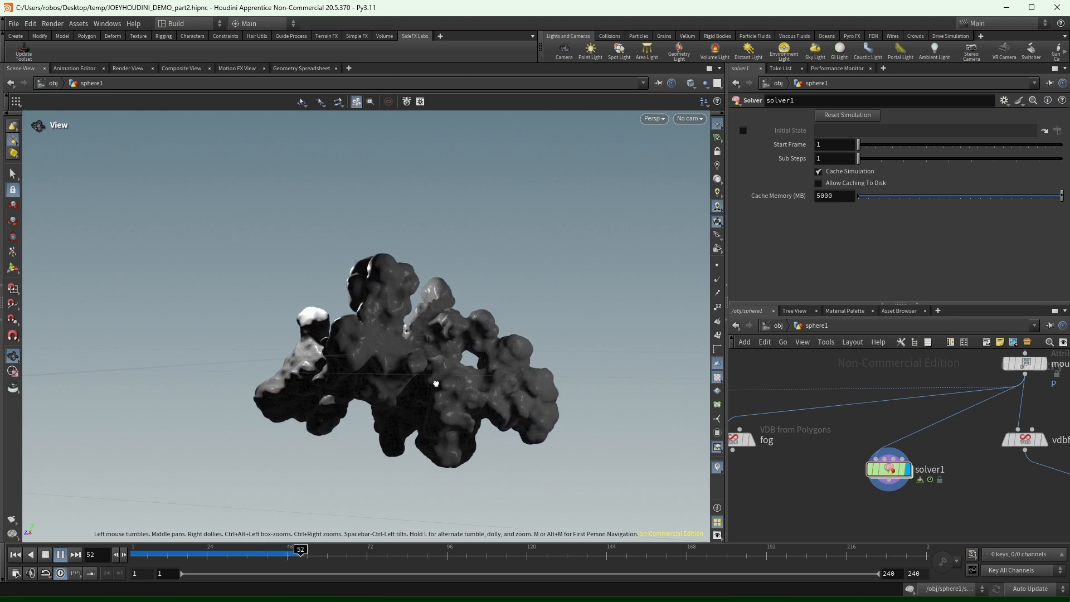
drag(437, 384, 318, 378)
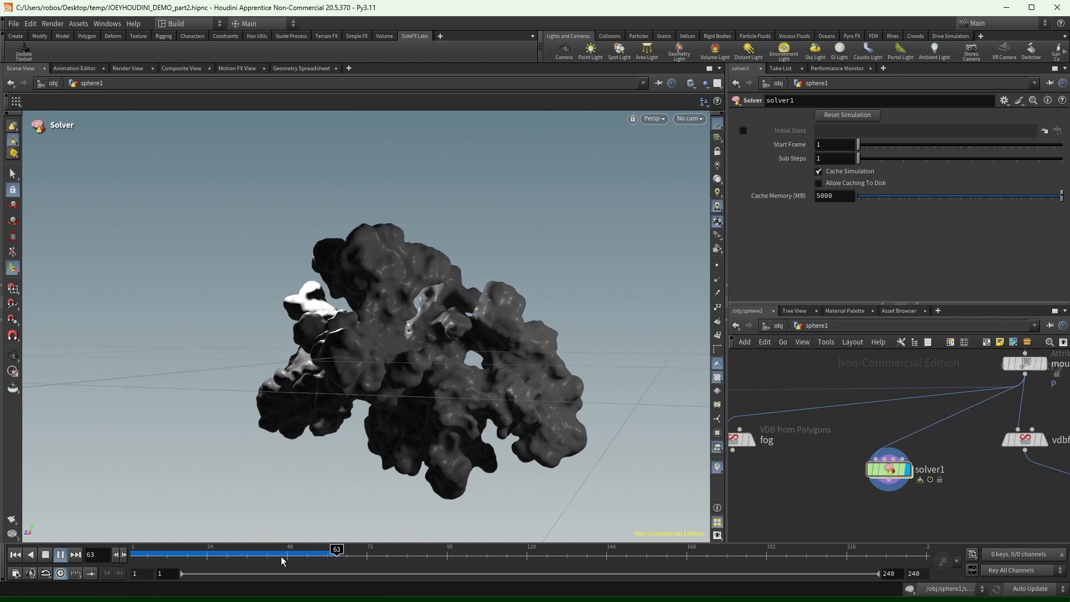
drag(267, 558, 3, 568)
Go back inside solver1 and insert a VDB Smooth node between vdbfrompolygons1 and convertvdb1.
double_click(882, 471)
key(Tab)
text(vdbsm)
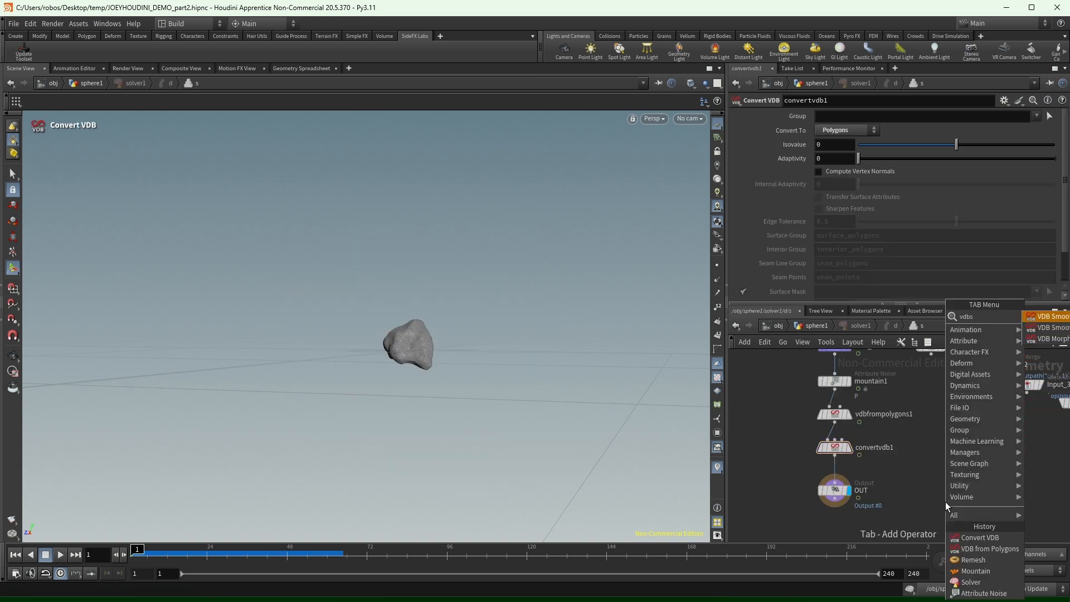
key(Return)
click(946, 502)
drag(946, 501, 837, 436)
Return to sphere1, play the smoothed simulation, view it from another angle and rewind to frame 1.
click(818, 325)
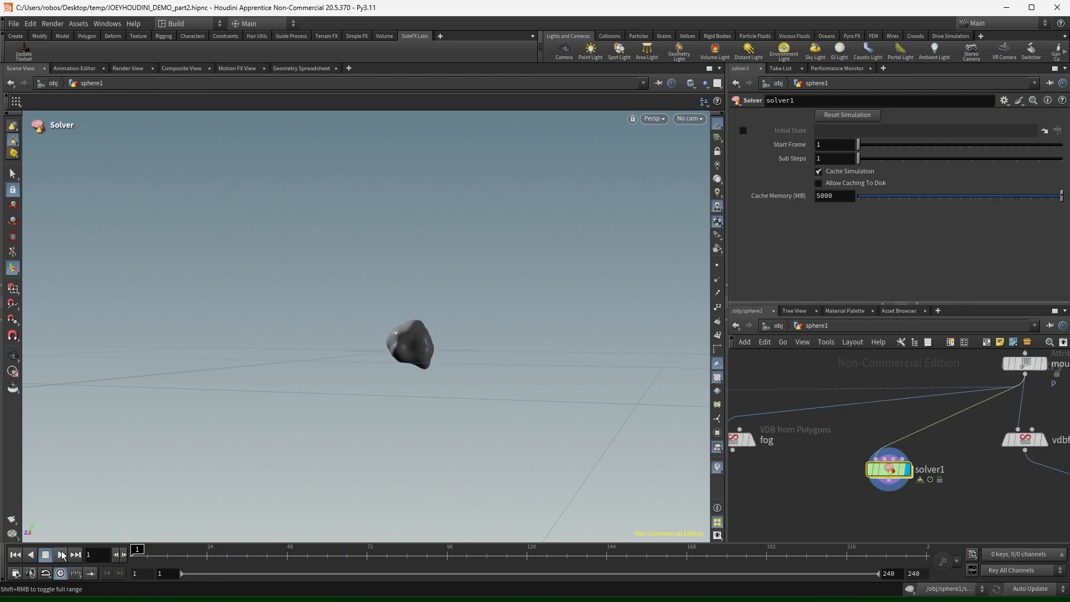
click(62, 555)
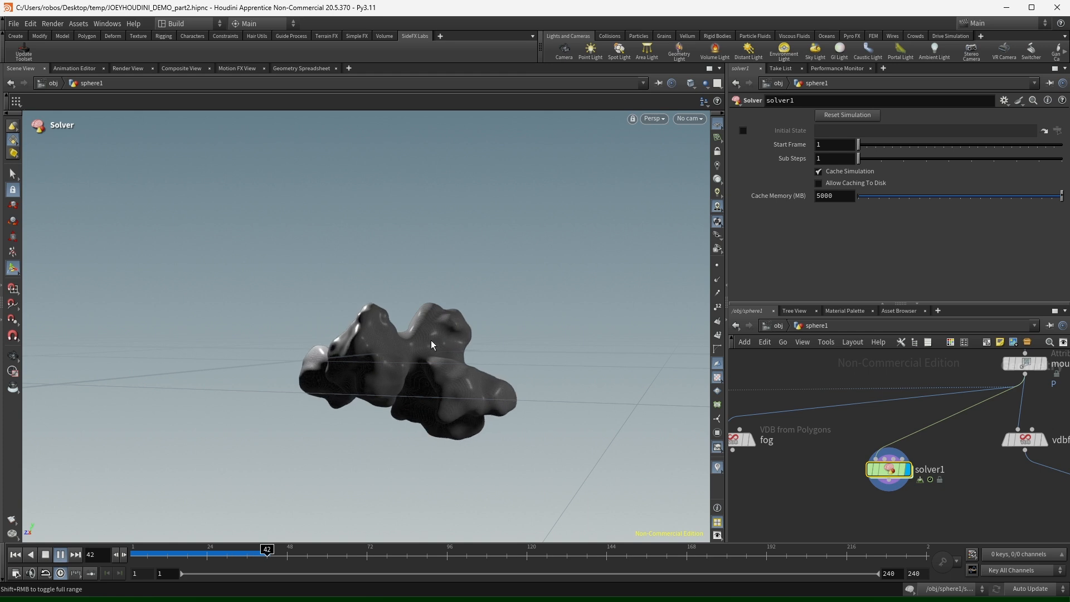
alt+drag(431, 344, 363, 366)
drag(285, 554, 71, 566)
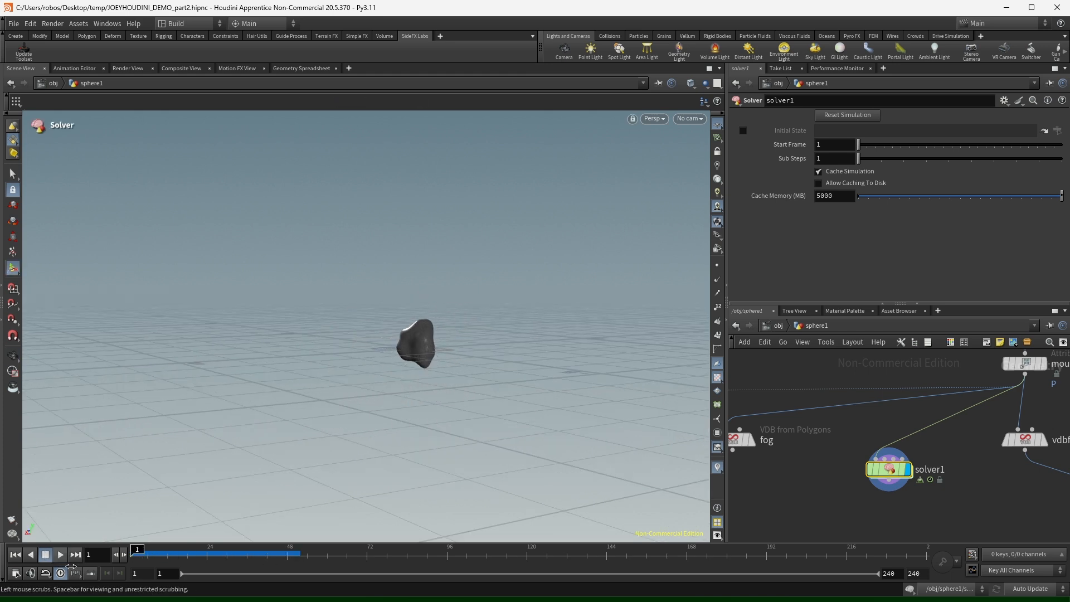
Review the VDB chain inside solver1, then return to sphere1 and look over its full node network.
double_click(880, 472)
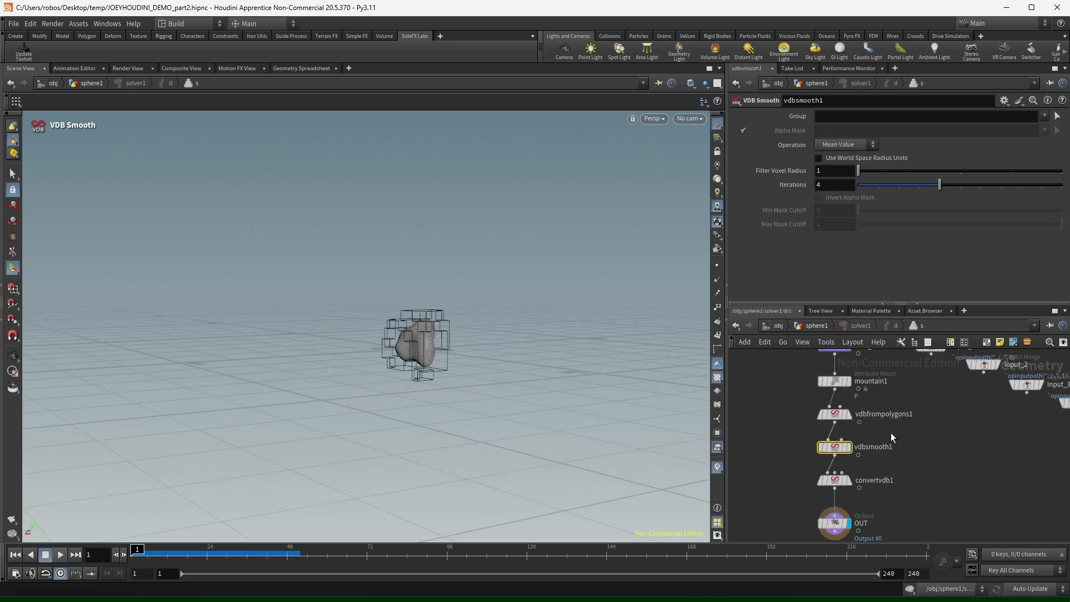
click(830, 326)
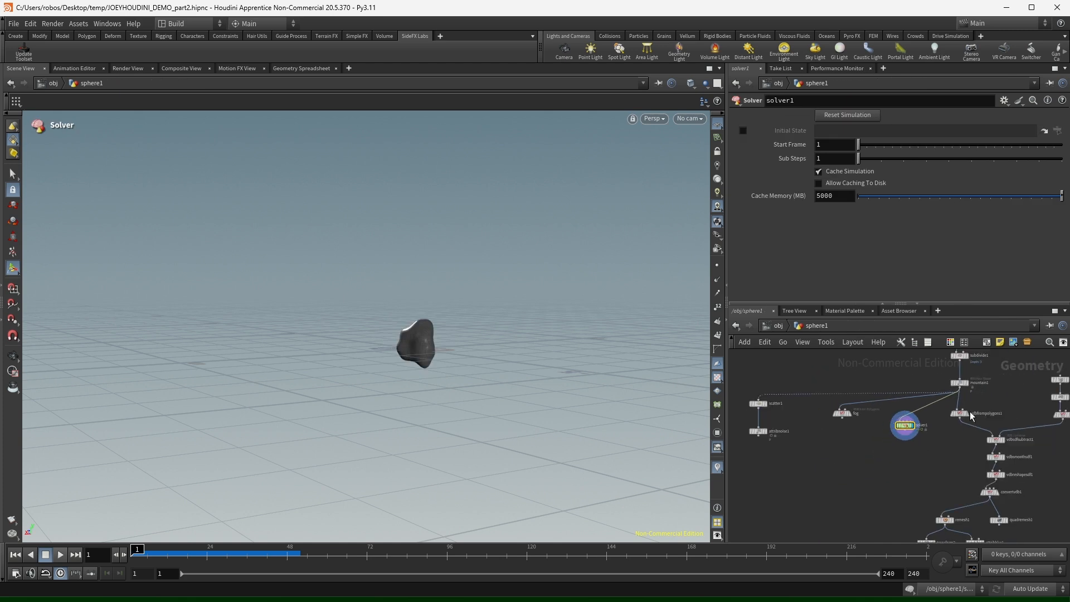
middle_drag(980, 490, 959, 424)
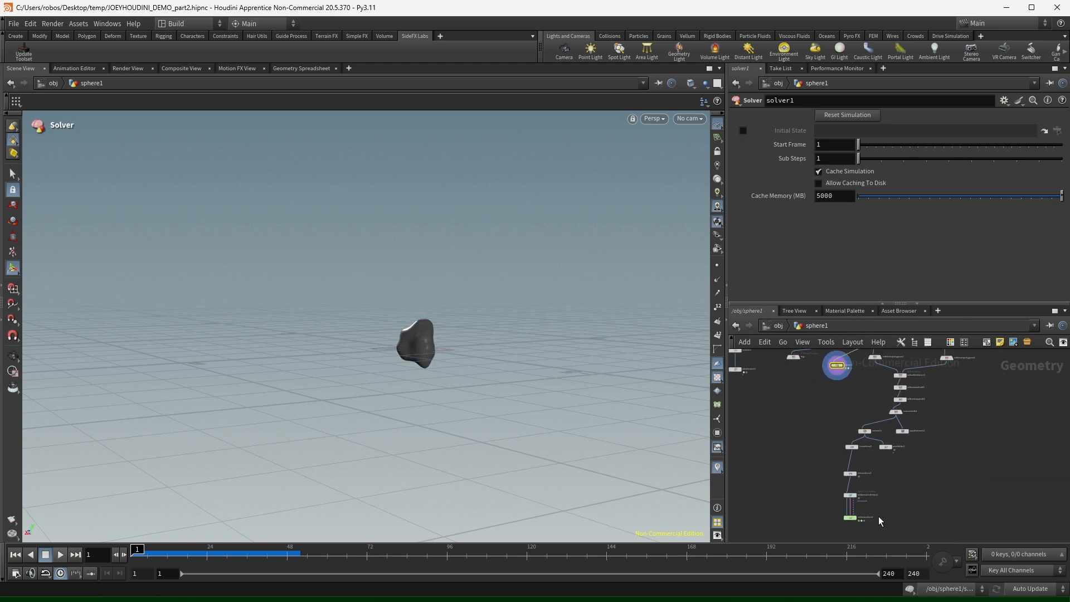
middle_drag(839, 368, 881, 463)
scroll(855, 425, up, 6)
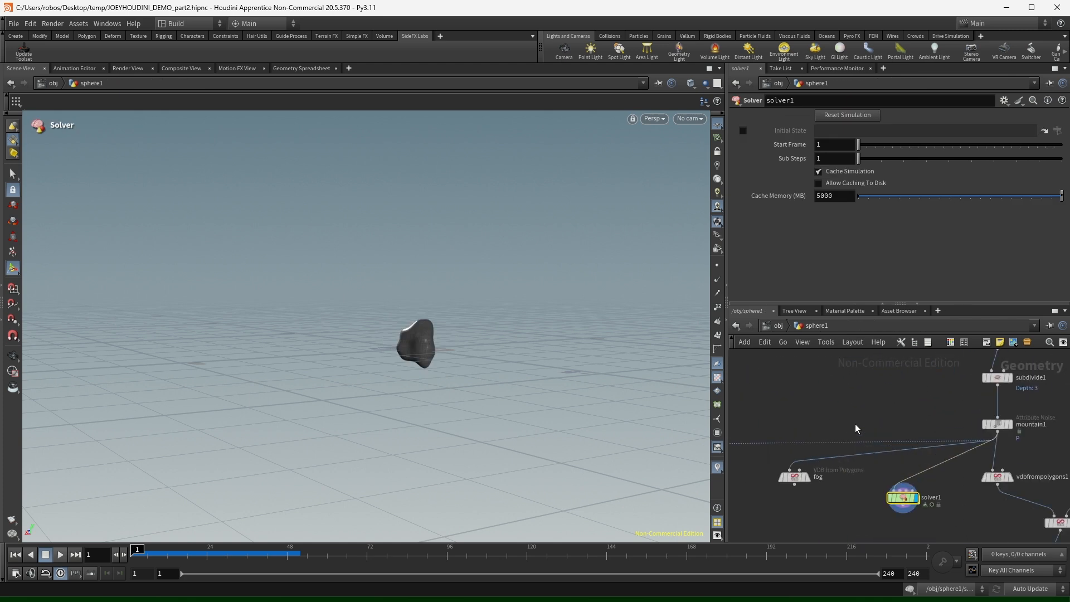
Scrub the timeline to frame 45 inside solver1, then rewind to frame 1 and go back up to sphere1.
double_click(906, 503)
drag(142, 554, 292, 553)
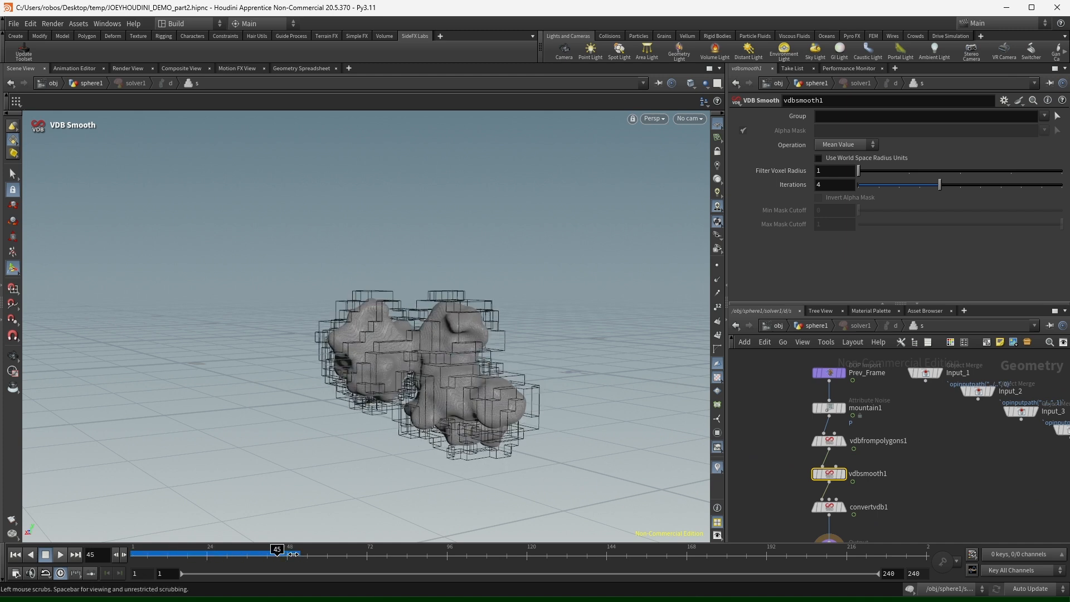
click(15, 555)
click(816, 326)
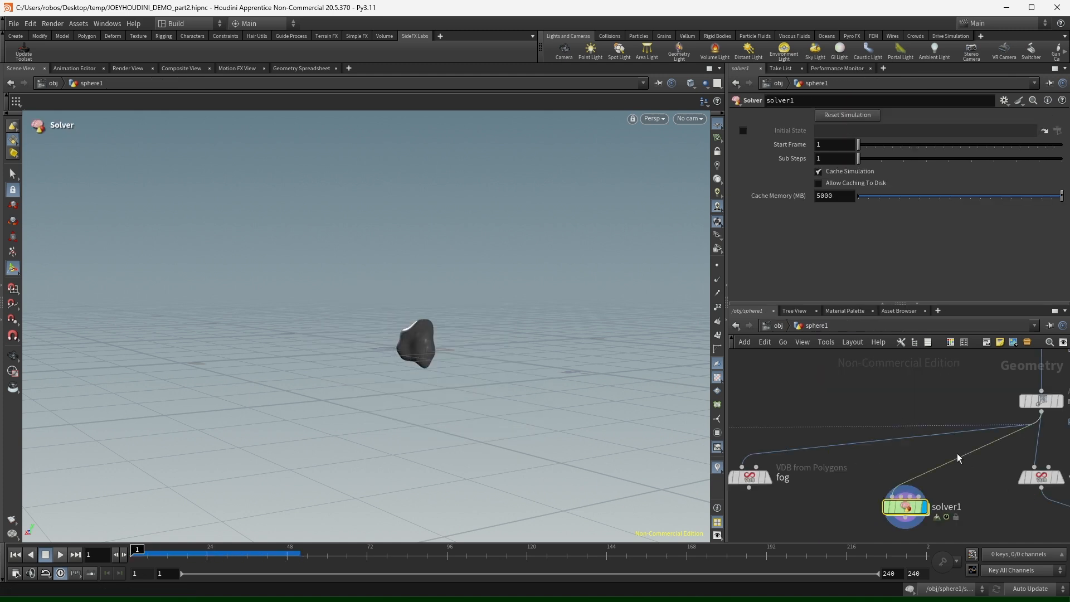
middle_drag(958, 458, 907, 411)
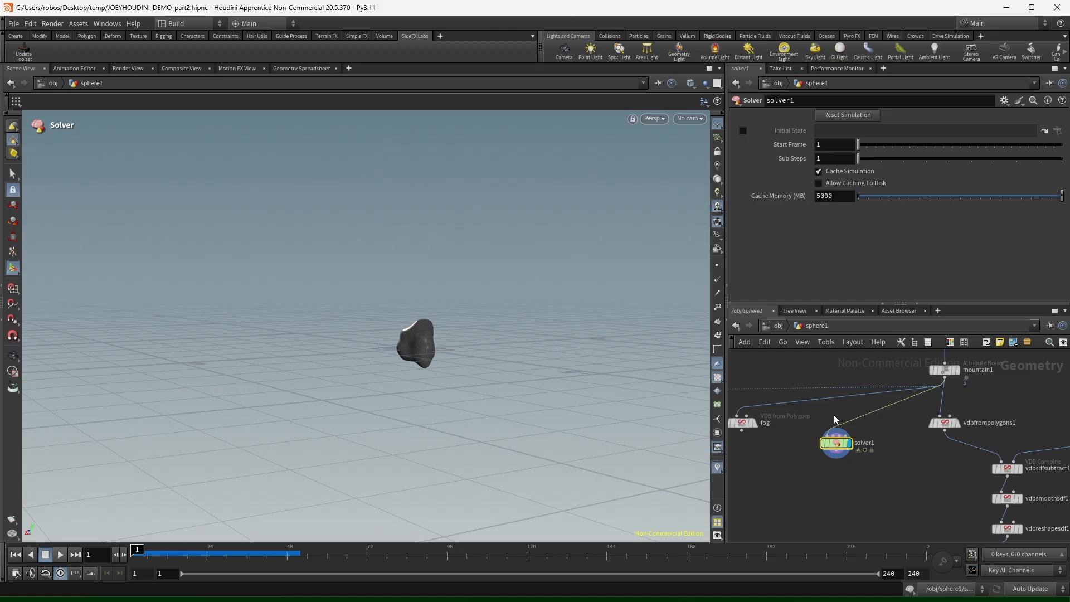
Scrub the solver result to frame 44 and examine the smoothed shape from a higher angle.
drag(151, 560, 121, 568)
drag(221, 557, 274, 557)
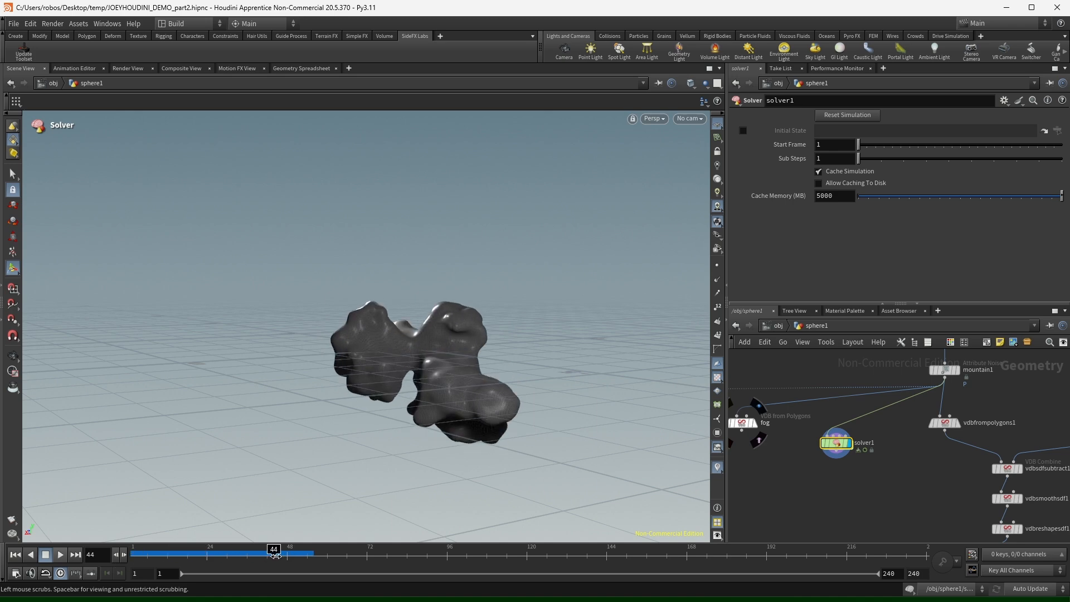
alt+drag(496, 303, 478, 333)
scroll(808, 390, down, 4)
middle_drag(1003, 377, 966, 410)
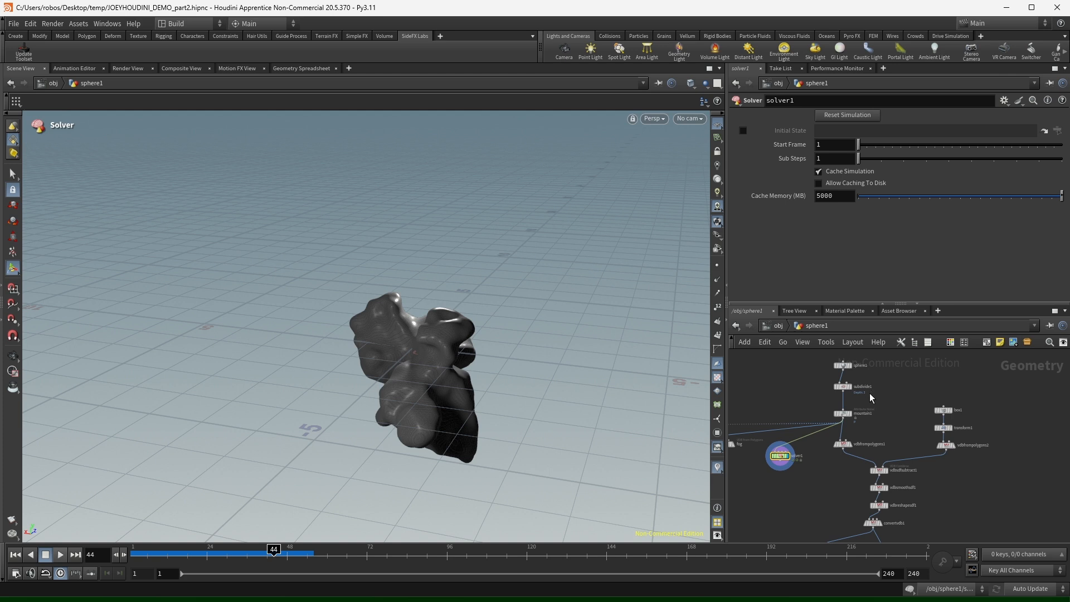
Inside solver1, insert a VDB Reshape SDF node between vdbsmooth1 and convertvdb1 and set its operation to Erode.
double_click(779, 457)
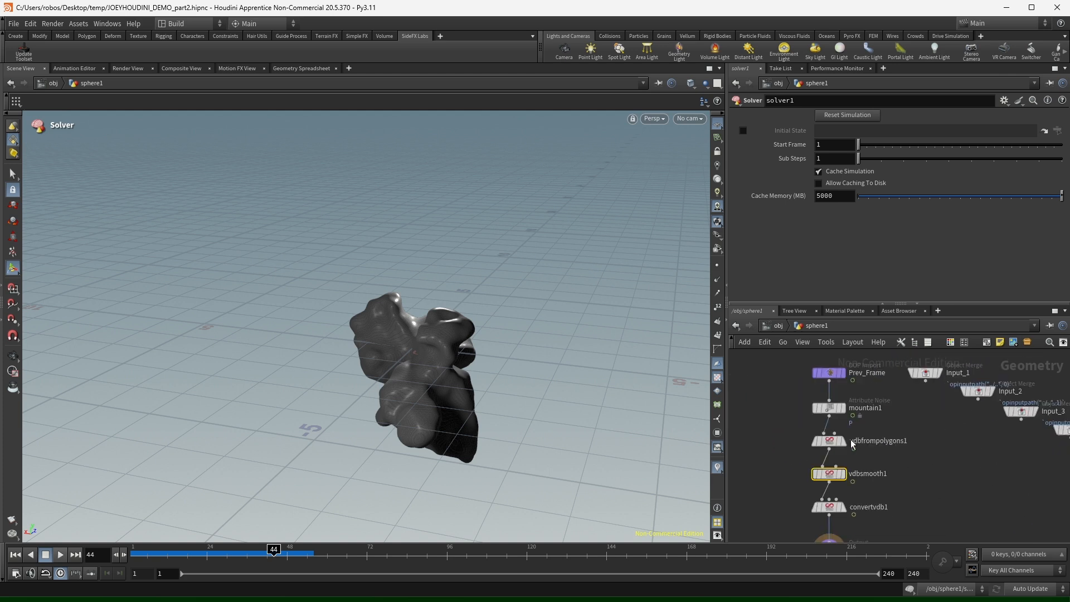
click(795, 489)
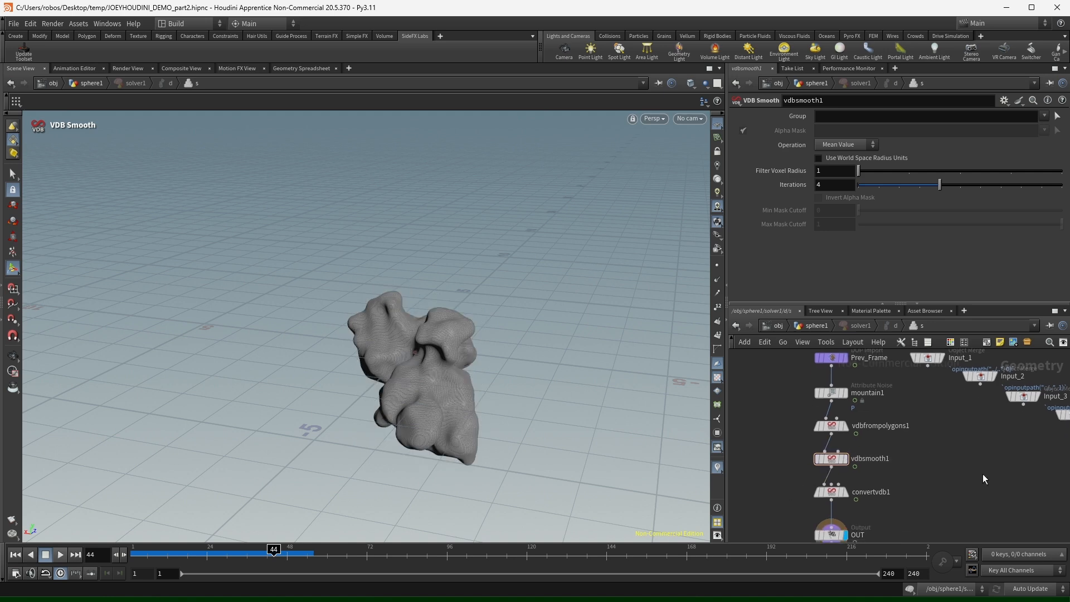
key(Tab)
text(vdbreshape)
key(Return)
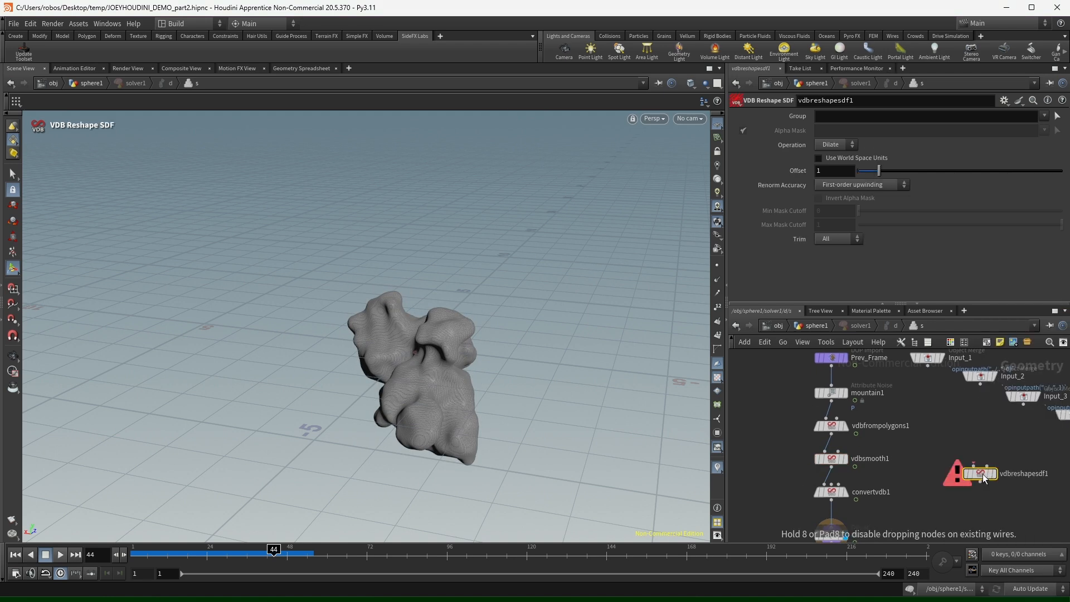
click(835, 471)
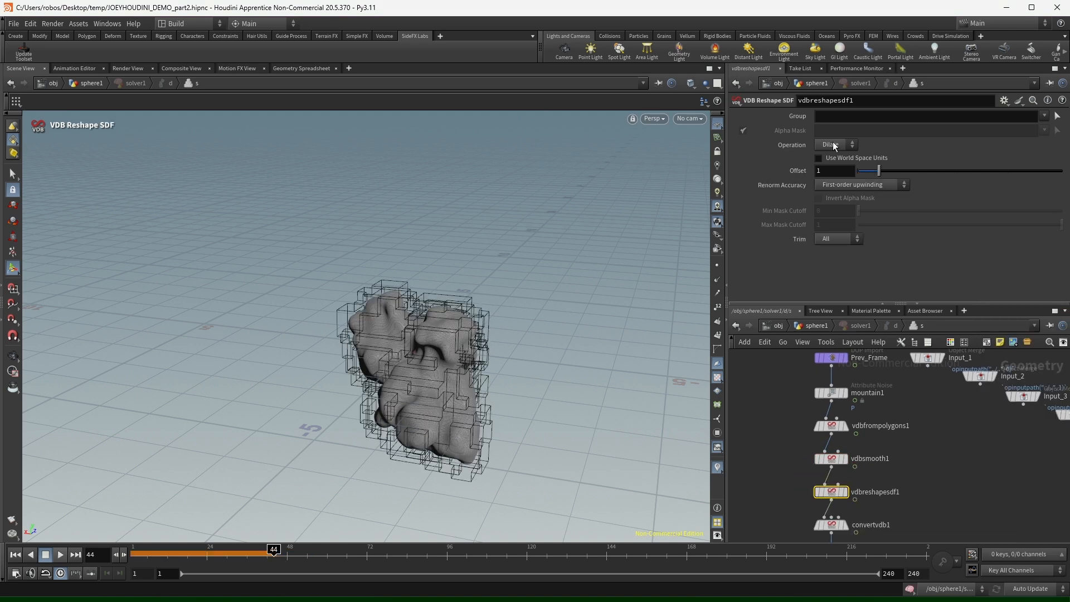
click(835, 169)
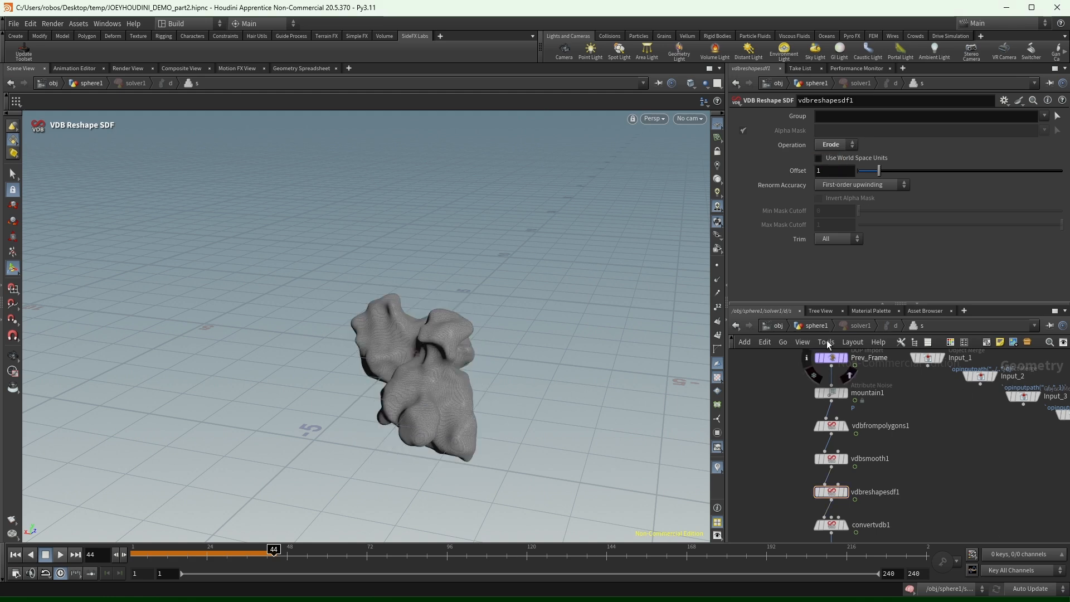
Go up to sphere1, play the eroded simulation from frame 1 while examining it closely, and scrub to frame 108.
click(816, 325)
click(15, 554)
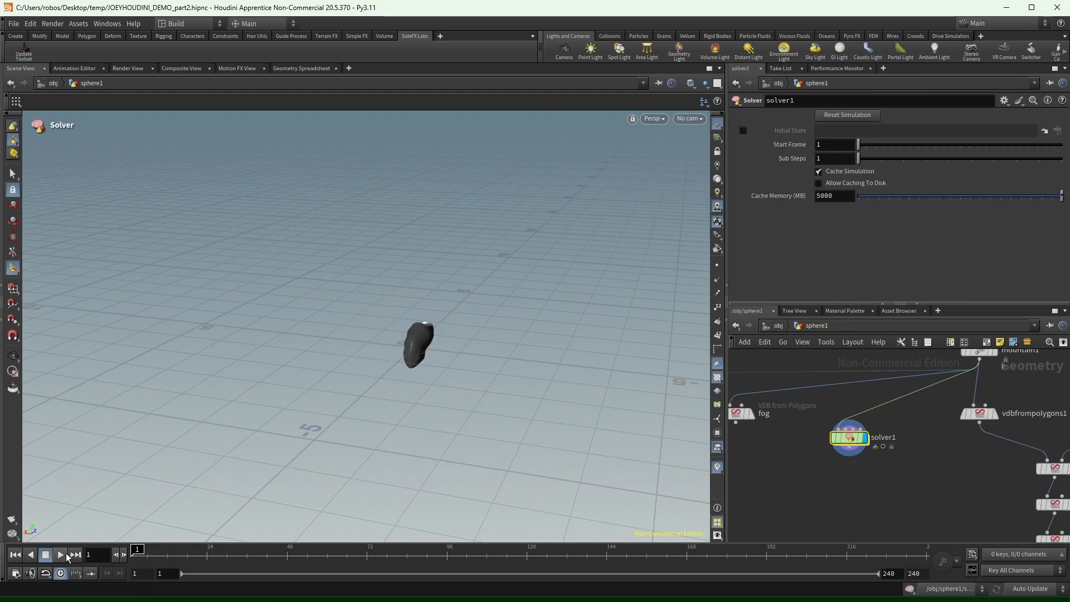
key(Escape)
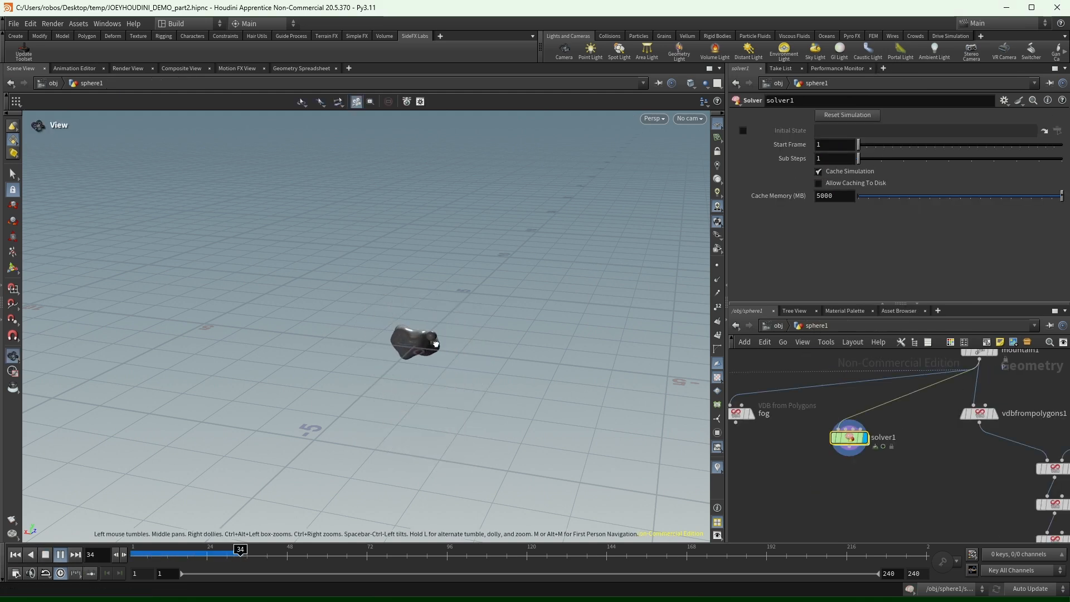
mouse_move(436, 343)
mouse_down()
mouse_move(521, 318)
mouse_move(431, 340)
mouse_up()
right_drag(418, 337, 593, 306)
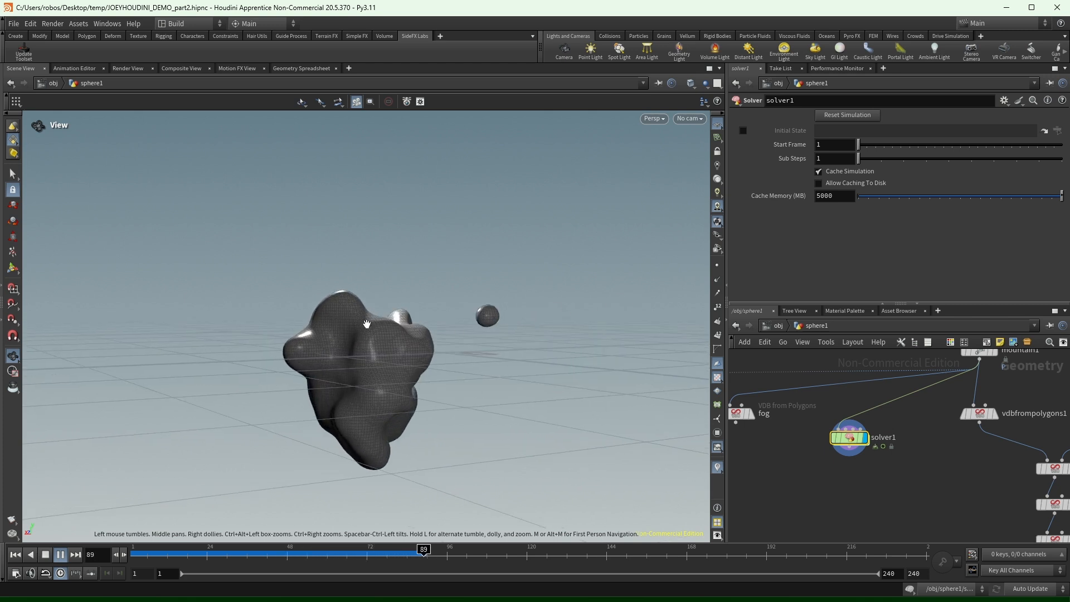
key(Return)
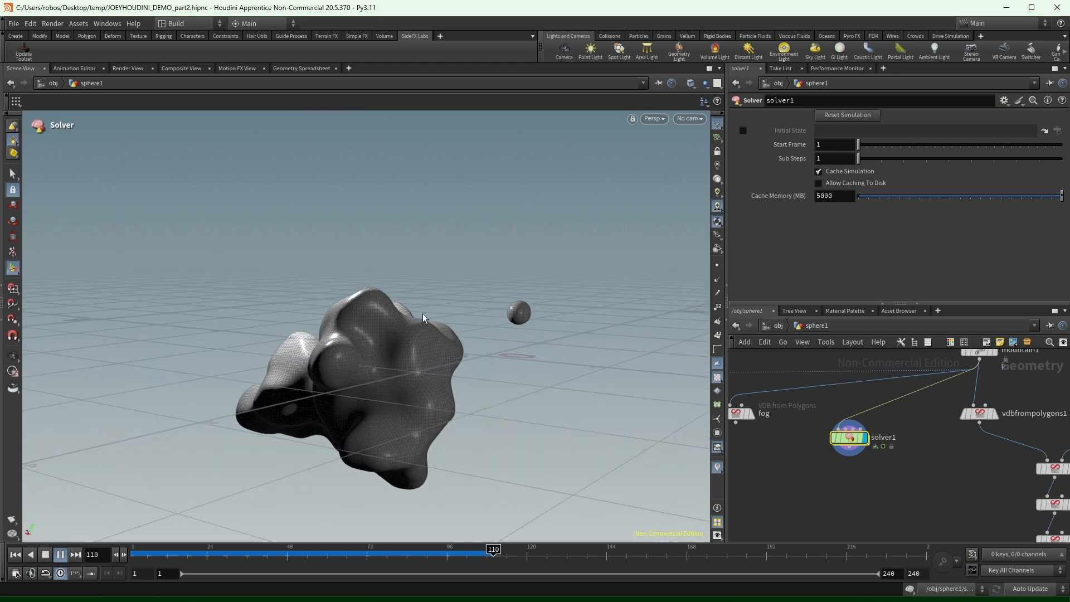
drag(175, 553, 487, 549)
Enable Animation on the mountain1 noise inside solver1, then return to sphere1 and rewind to frame 1.
double_click(849, 439)
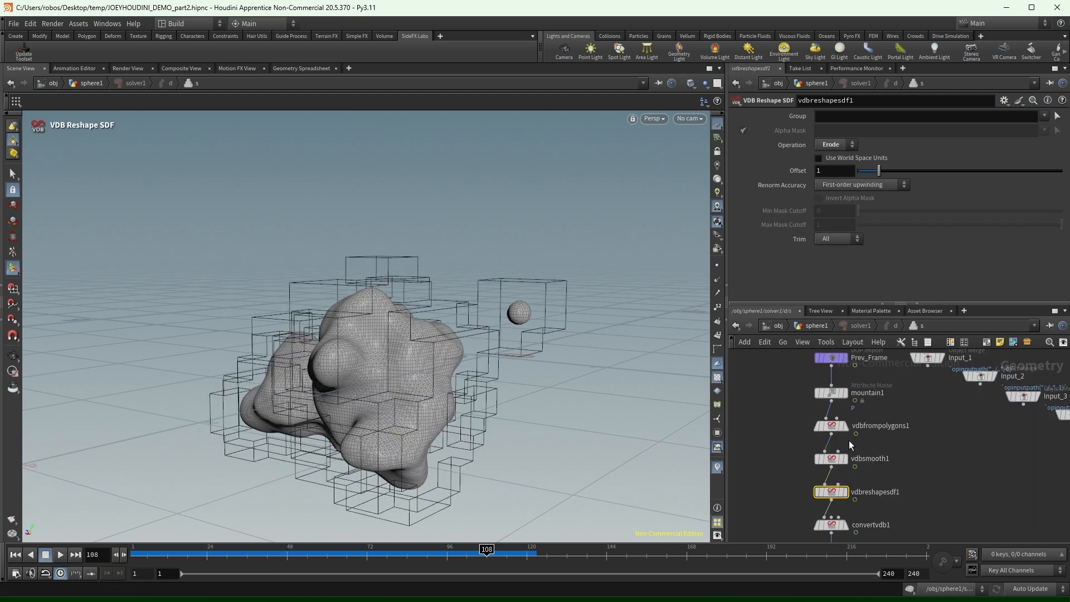
click(831, 393)
scroll(781, 196, down, 3)
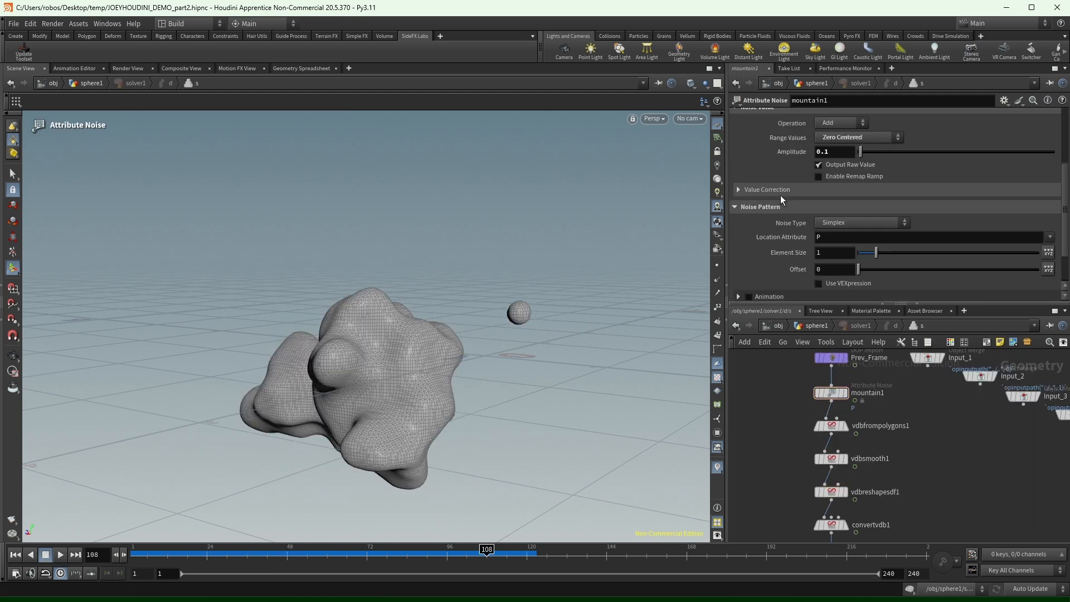
scroll(750, 215, down, 2)
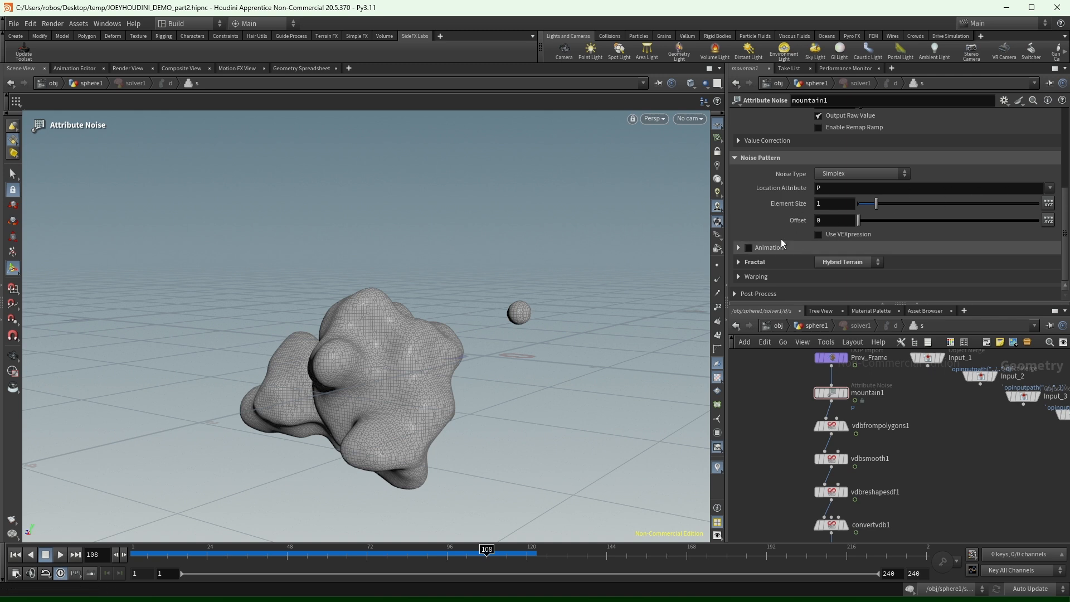
click(749, 248)
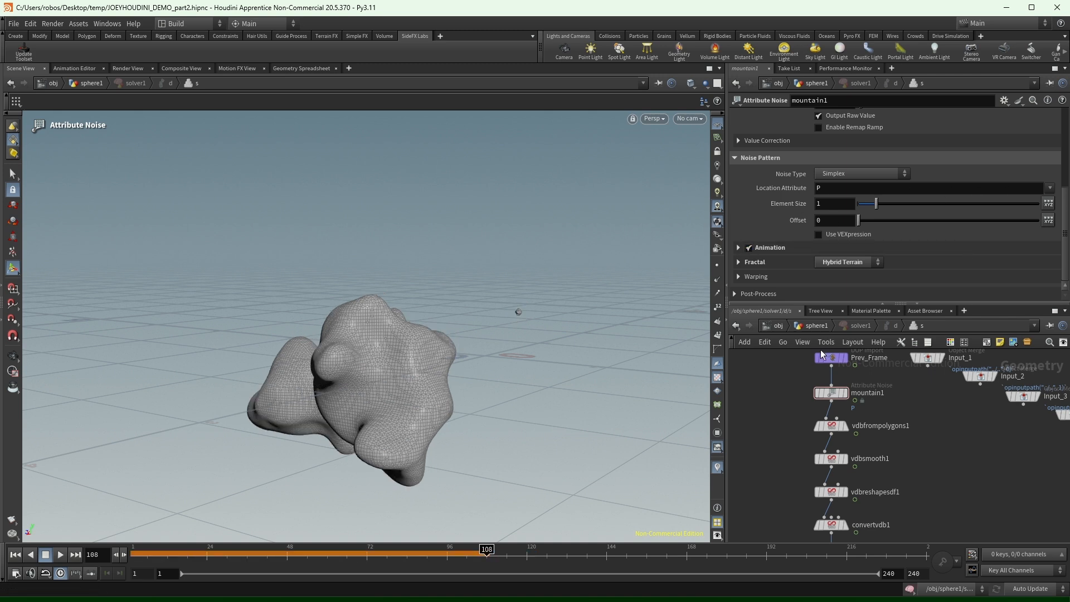
click(810, 328)
click(15, 555)
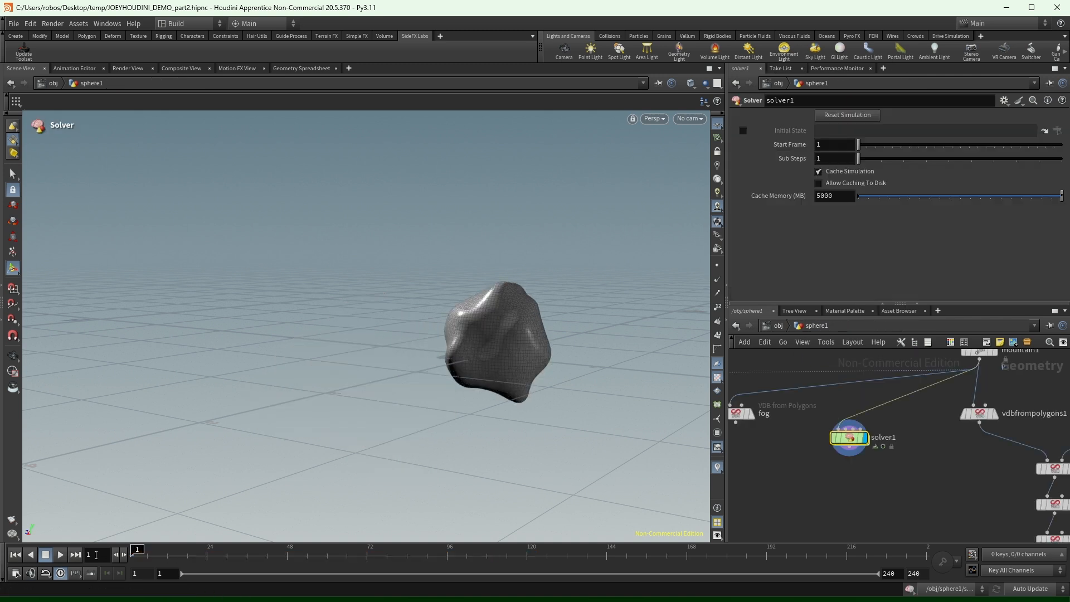
Play and rewind the animated simulation, then bypass the vdbreshapesdf1 node inside solver1 and return to sphere1.
click(59, 554)
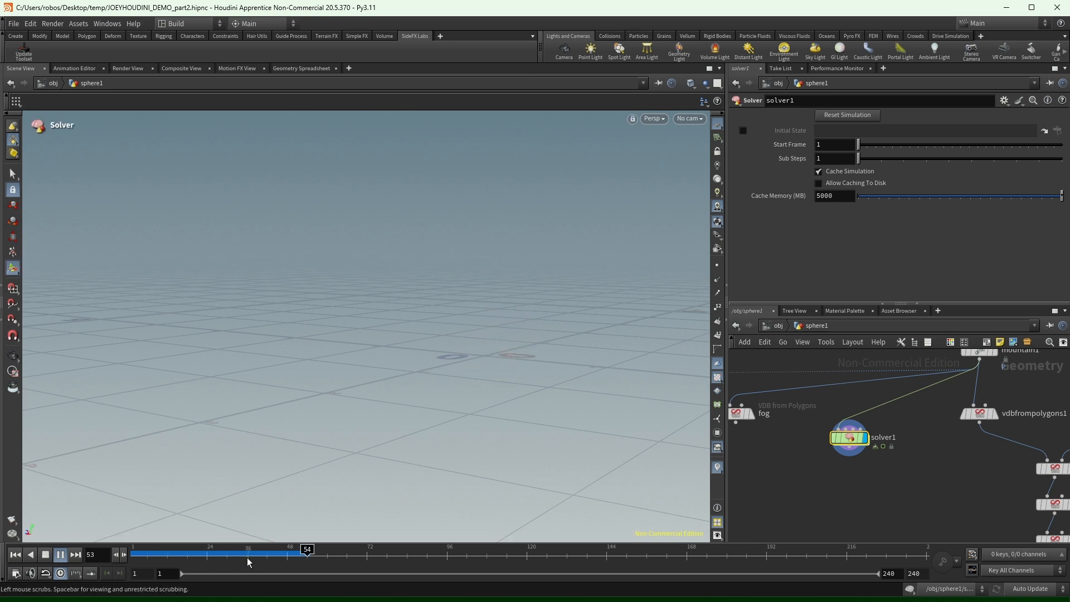
key(ctrl+Up)
double_click(856, 440)
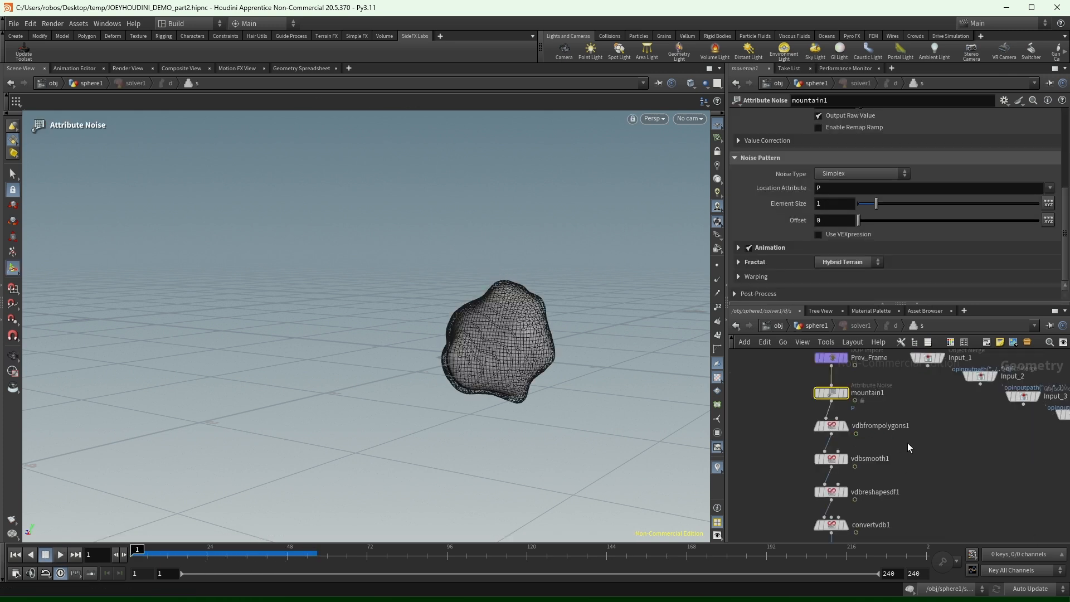
click(816, 491)
click(815, 326)
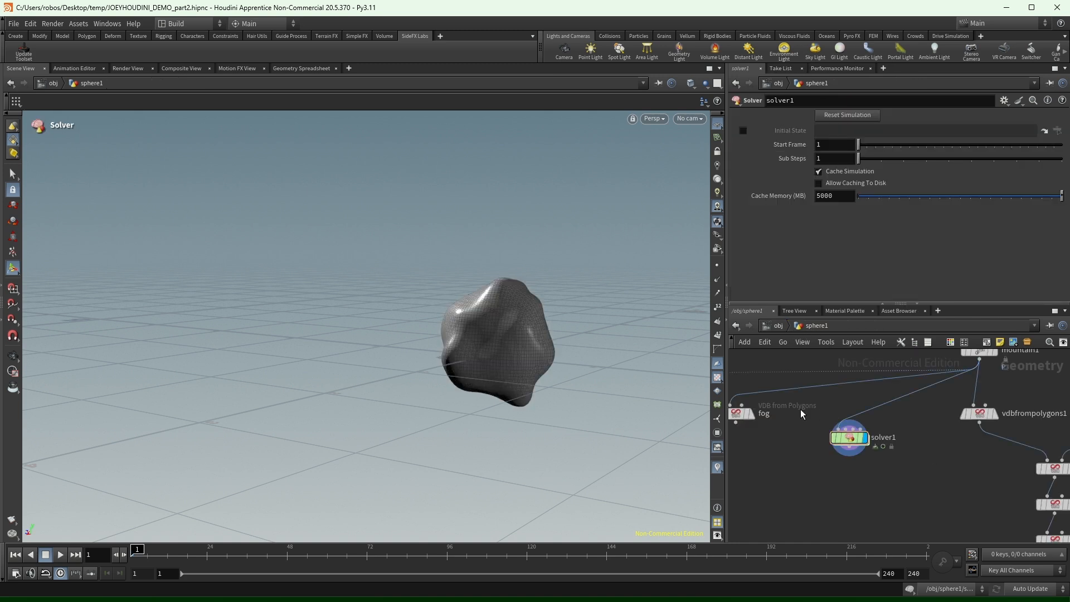
Re-enter solver1, toggle the bypass on vdbreshapesdf1 to compare the shapes, leave it bypassed and return to sphere1.
double_click(850, 437)
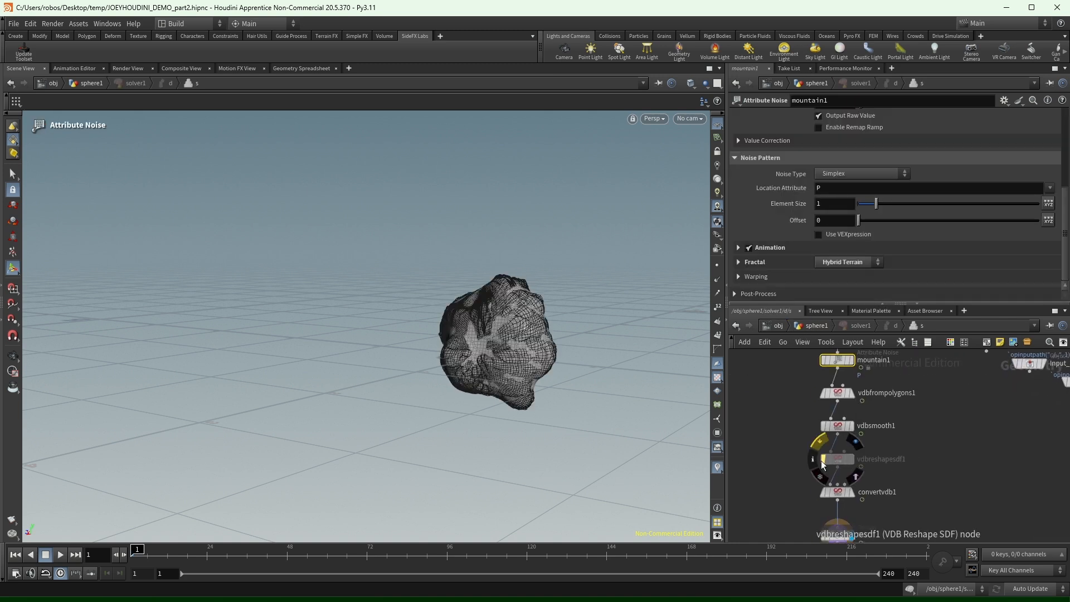
click(823, 461)
click(823, 461)
click(822, 461)
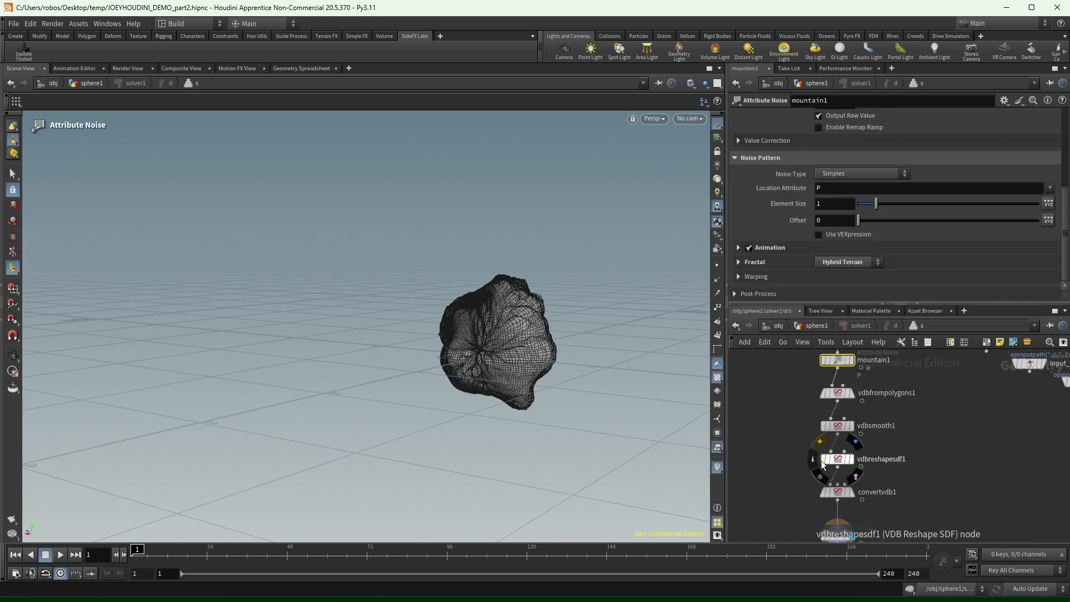
click(822, 460)
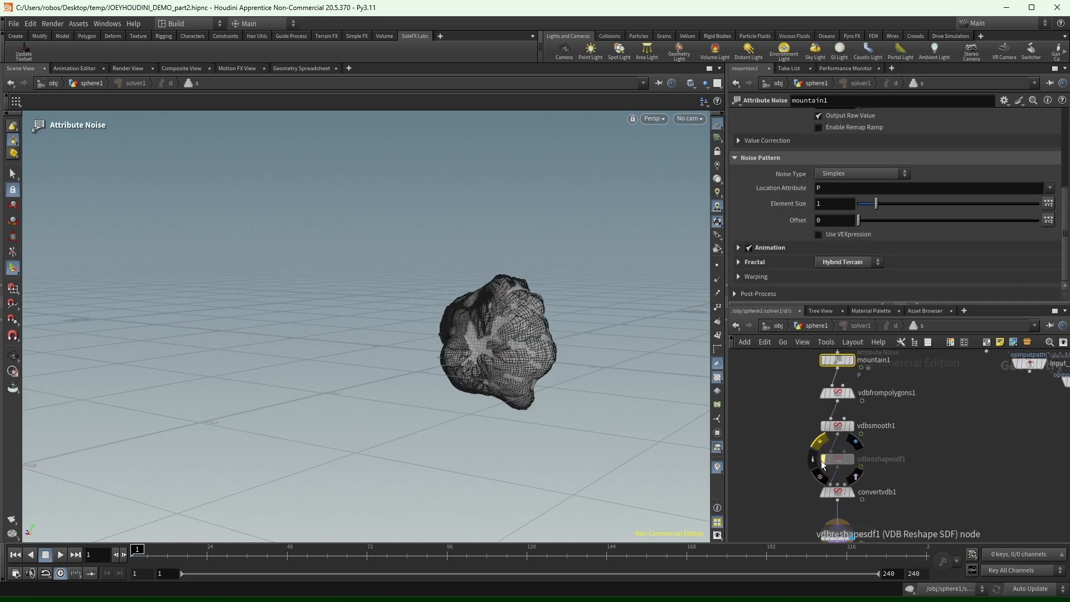
click(817, 326)
Play the simulation without erosion from frame 1, examining the growing shape from several angles, and scrub through the cached frames.
click(60, 555)
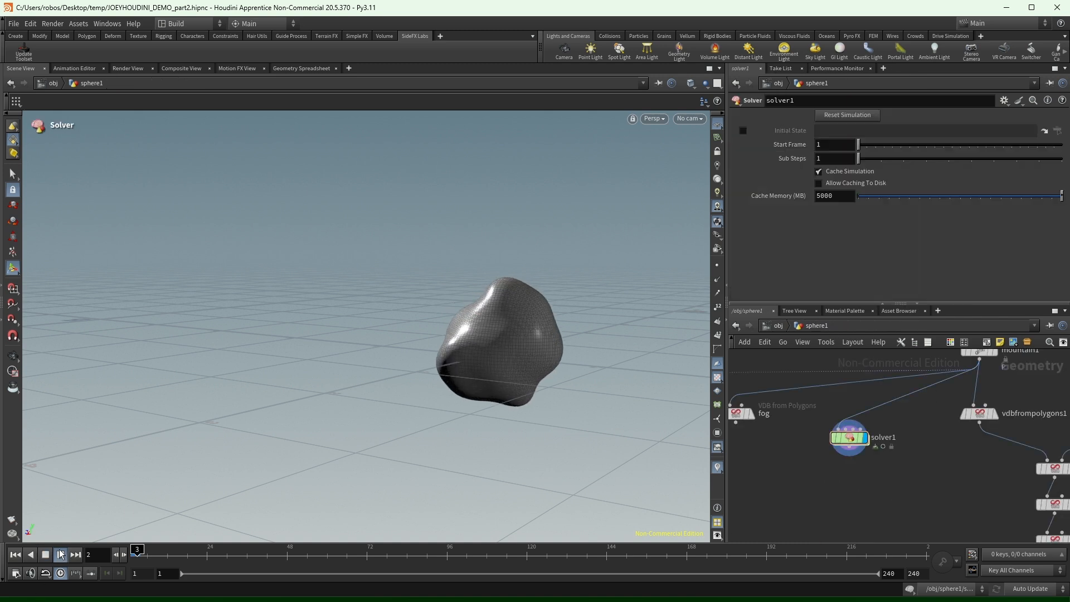
key(Escape)
right_drag(343, 352, 346, 346)
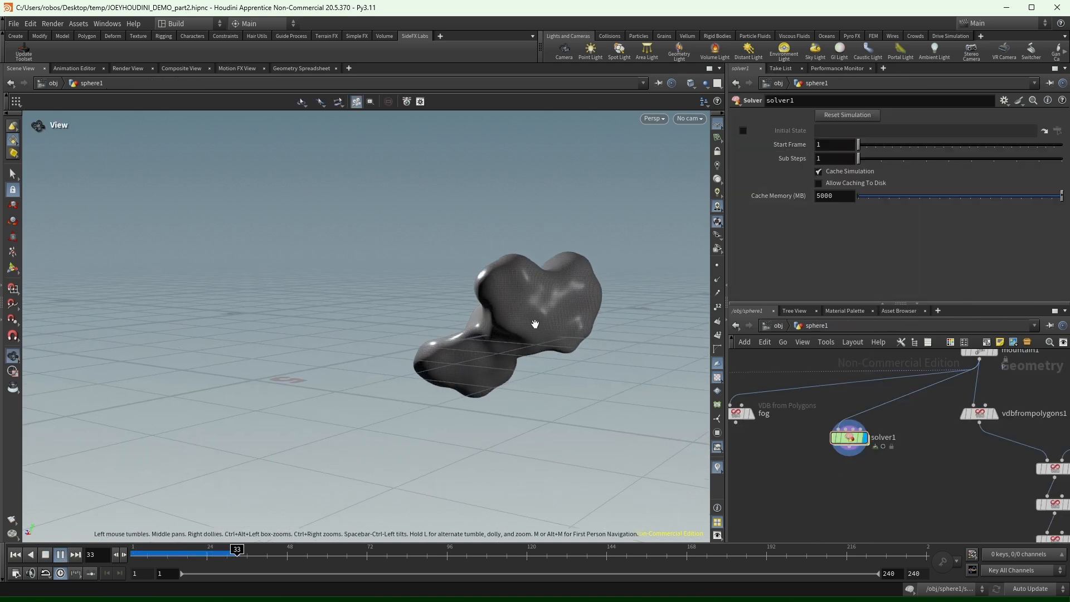
drag(526, 319, 446, 324)
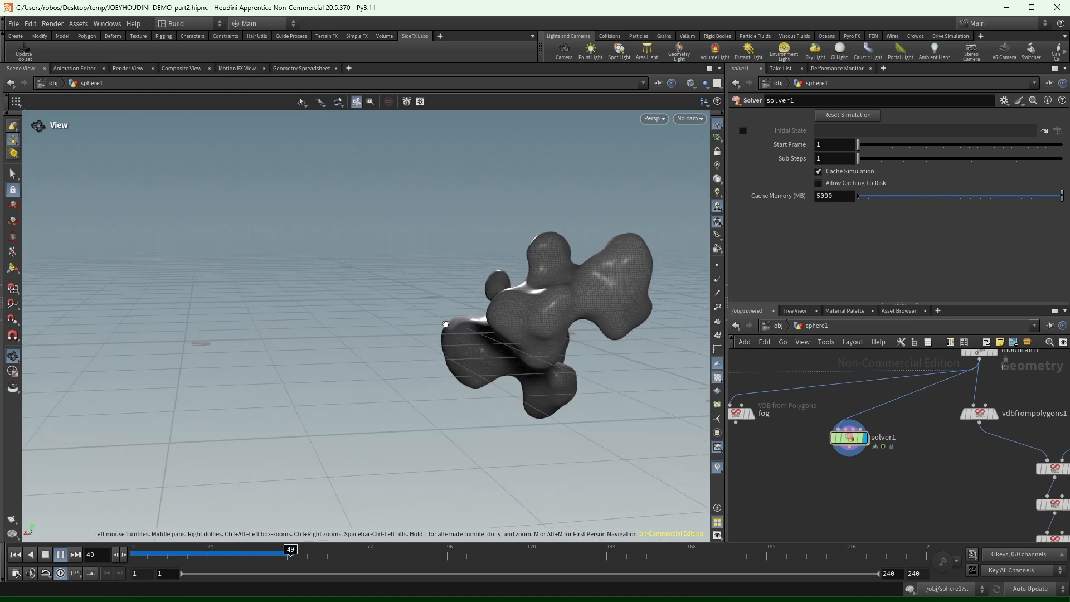
drag(538, 328, 685, 349)
drag(413, 304, 404, 296)
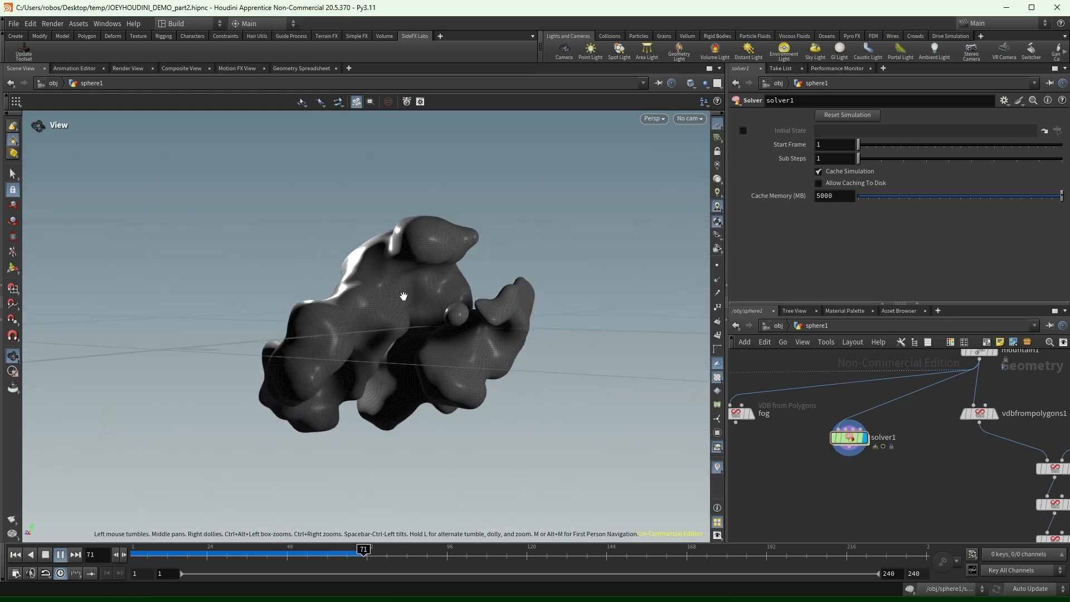
drag(162, 556, 405, 555)
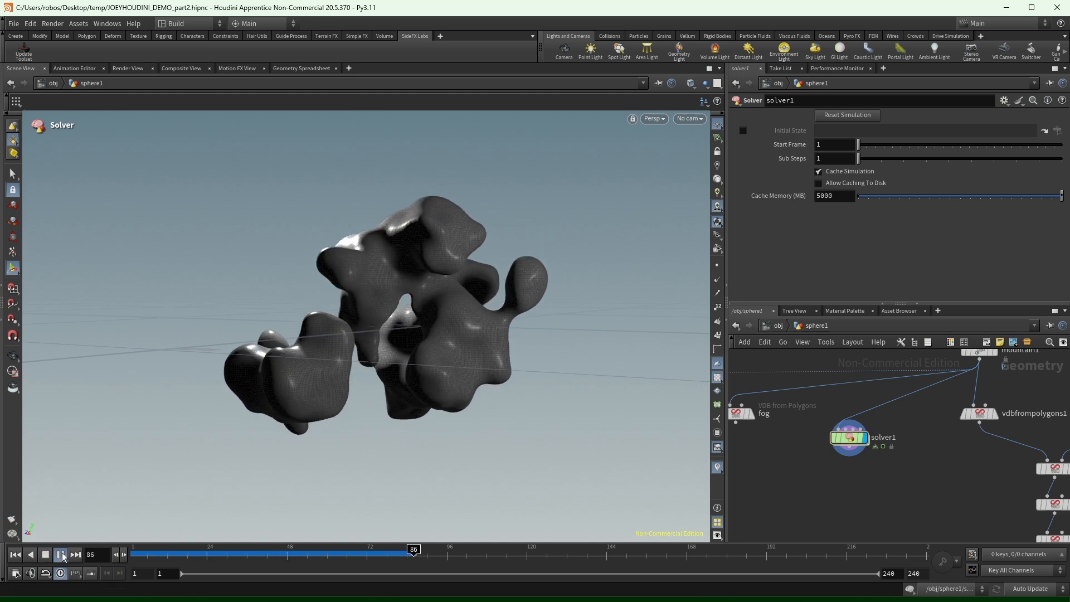
Continue playback while examining the shape from all sides and farther away, and scrub the timeline to frame 128.
key(space)
mouse_move(609, 319)
mouse_down()
mouse_move(616, 309)
mouse_move(608, 310)
mouse_up()
drag(346, 304, 149, 394)
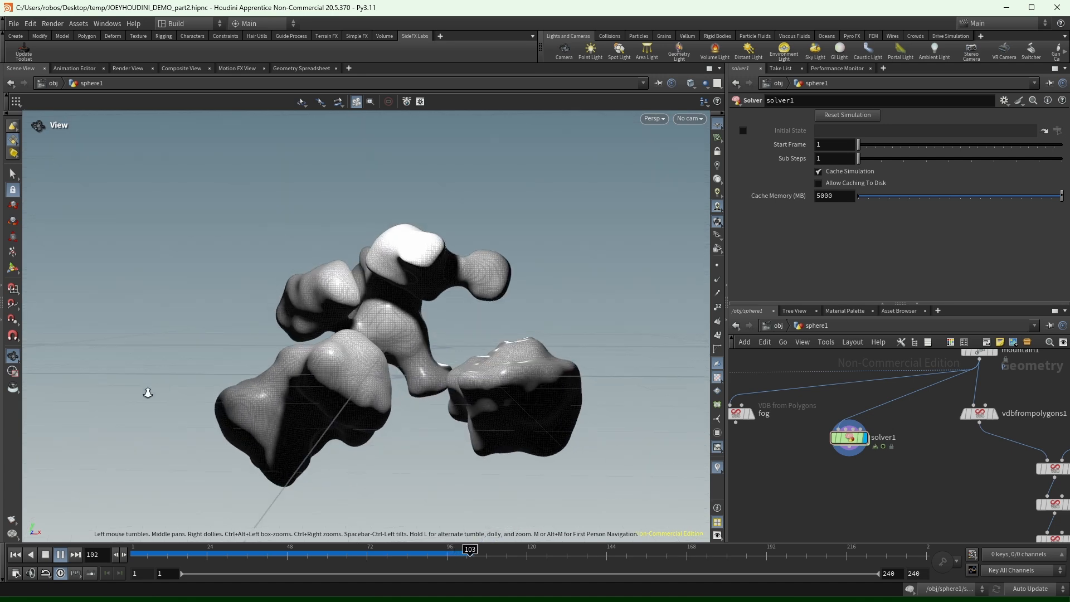
scroll(149, 394, down, 5)
drag(279, 371, 700, 325)
drag(357, 379, 286, 367)
drag(140, 557, 554, 557)
middle_drag(874, 481, 891, 432)
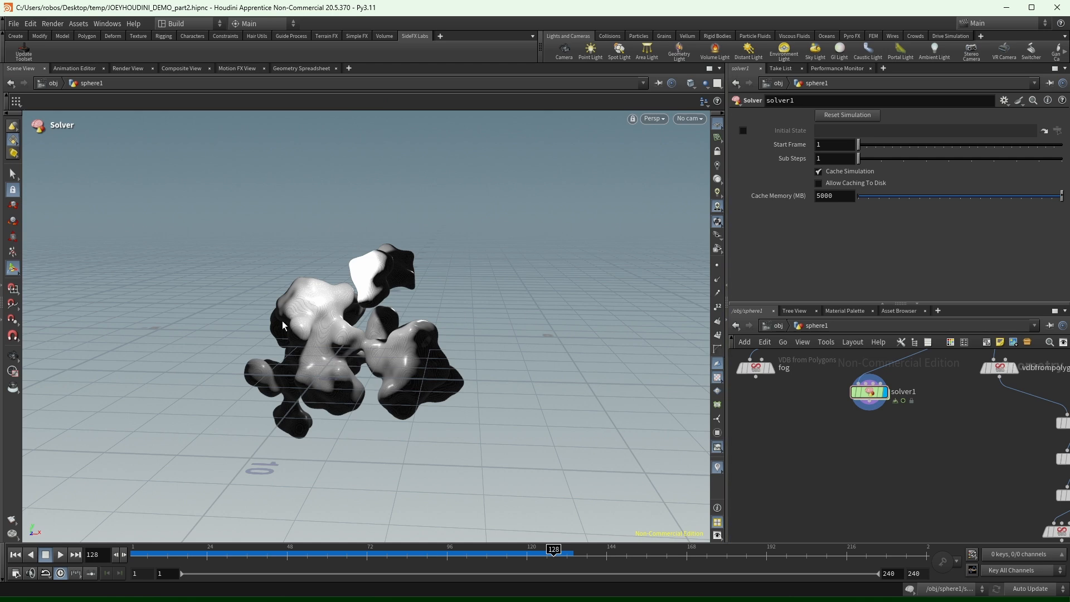
key(Escape)
mouse_move(357, 338)
mouse_down()
mouse_move(346, 325)
mouse_move(365, 335)
mouse_up()
drag(893, 442, 828, 360)
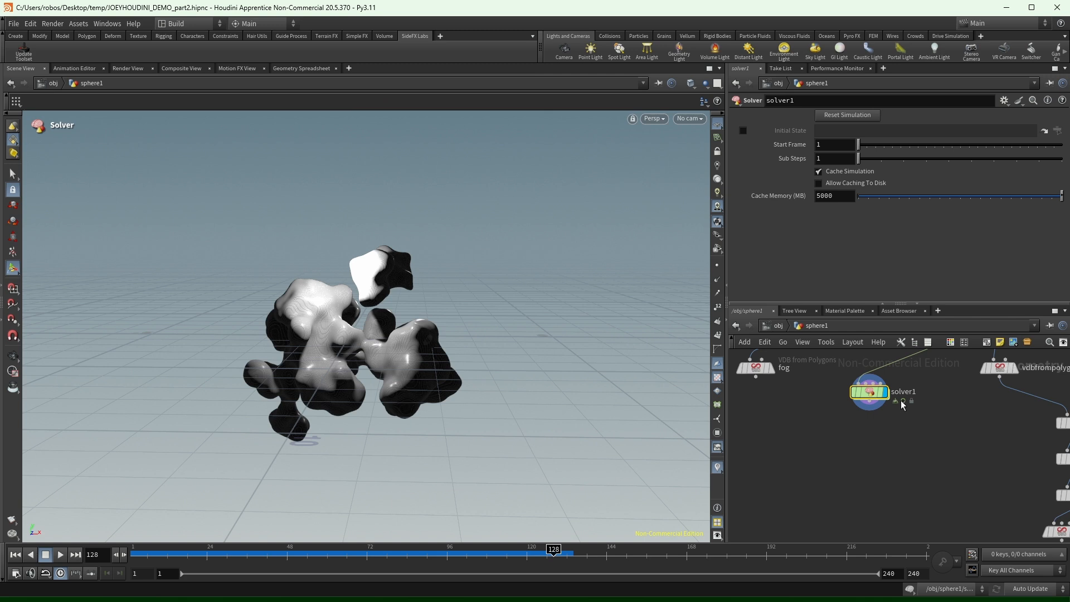
click(870, 411)
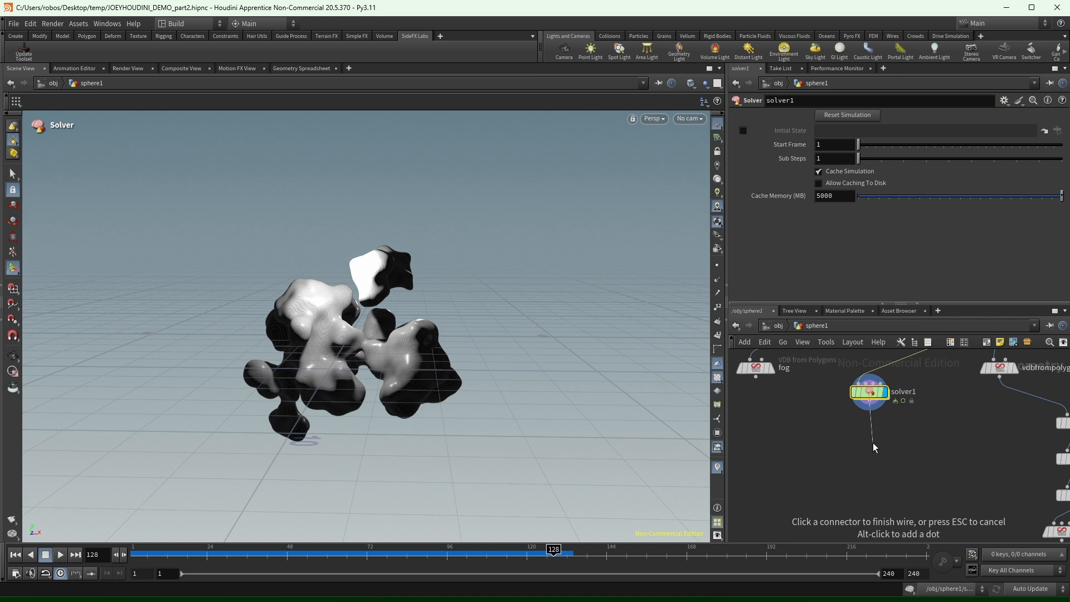
key(Escape)
click(868, 404)
key(Escape)
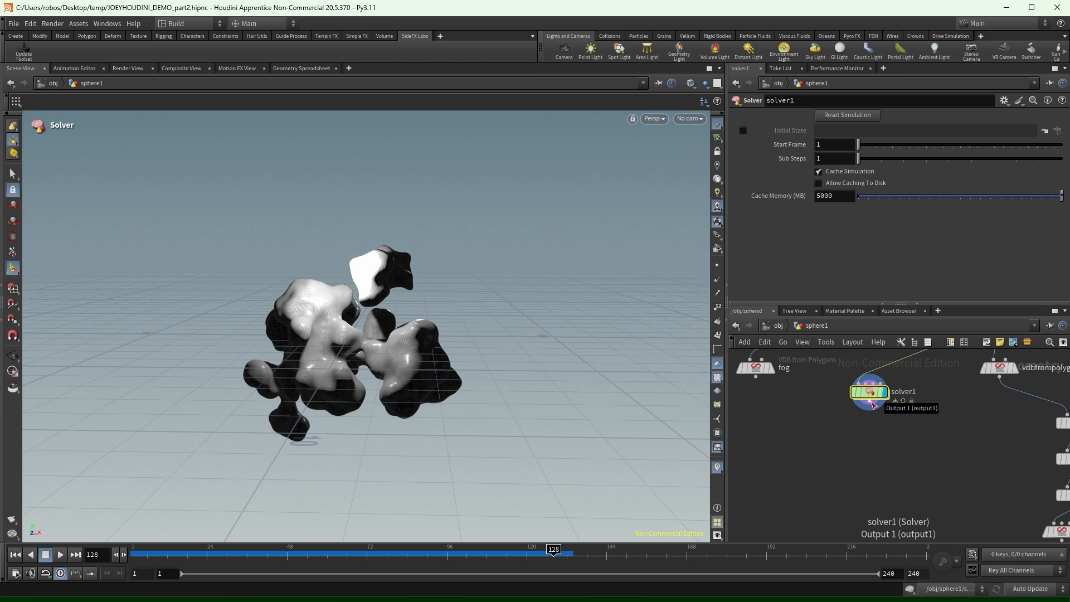
Add a ROP Alembic Output node below solver1, wired to its output.
click(872, 402)
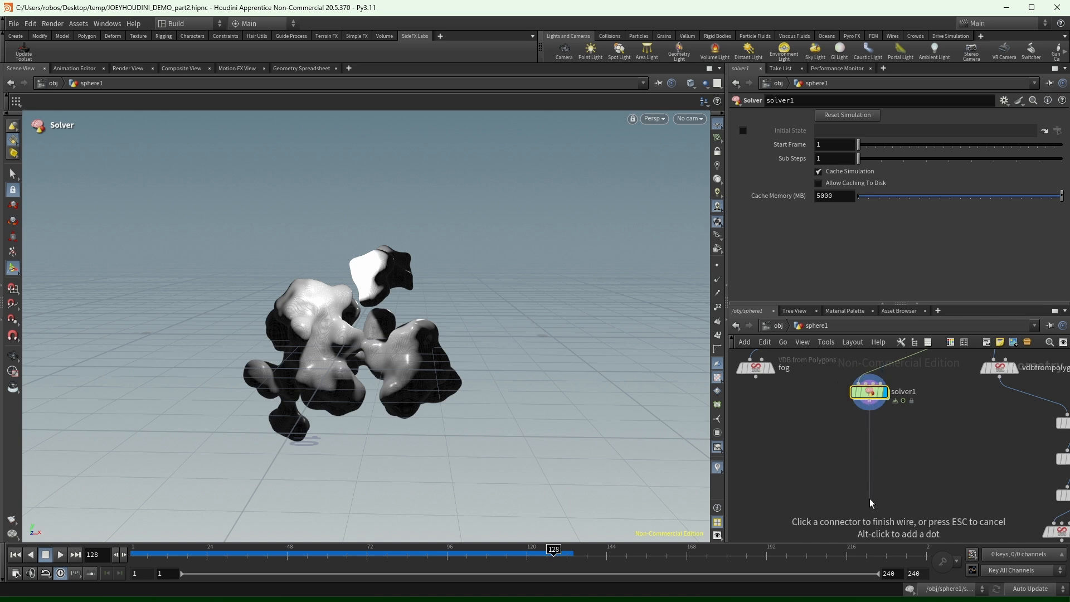
key(Tab)
text(alembi)
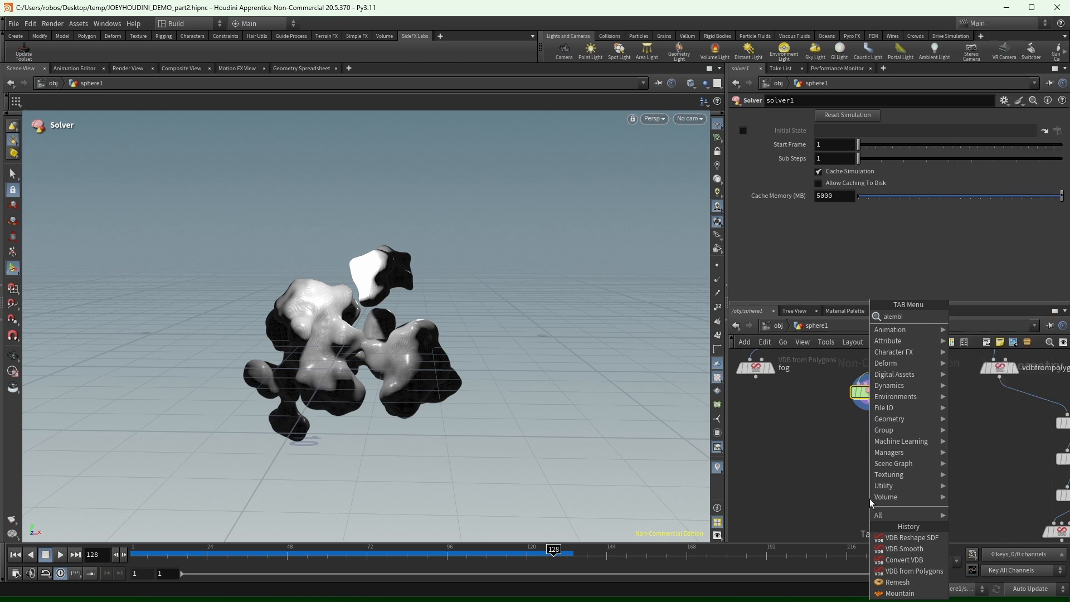
text(c)
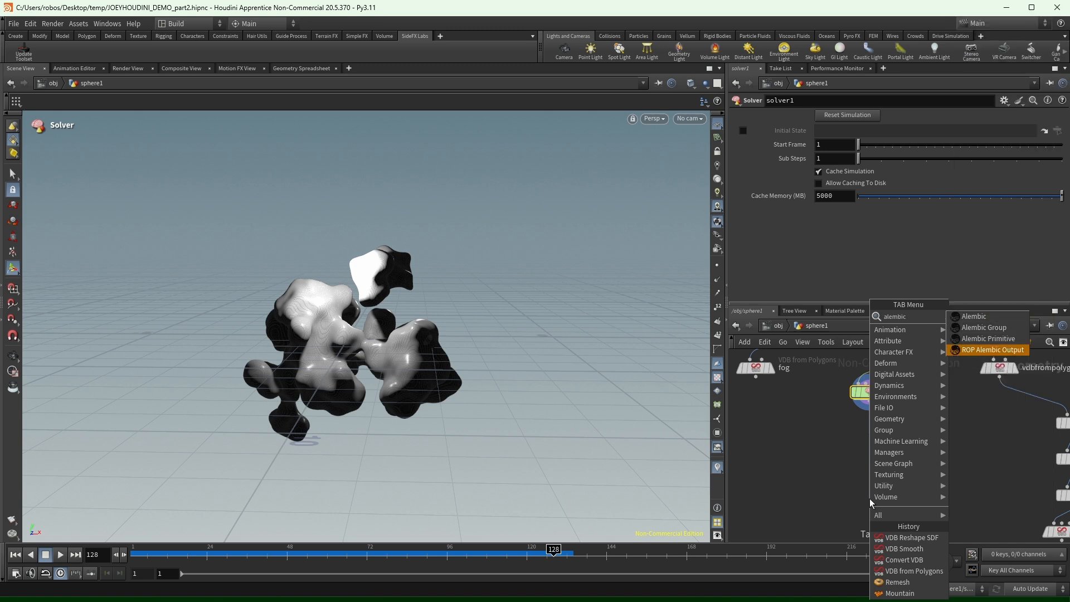
key(Return)
click(871, 500)
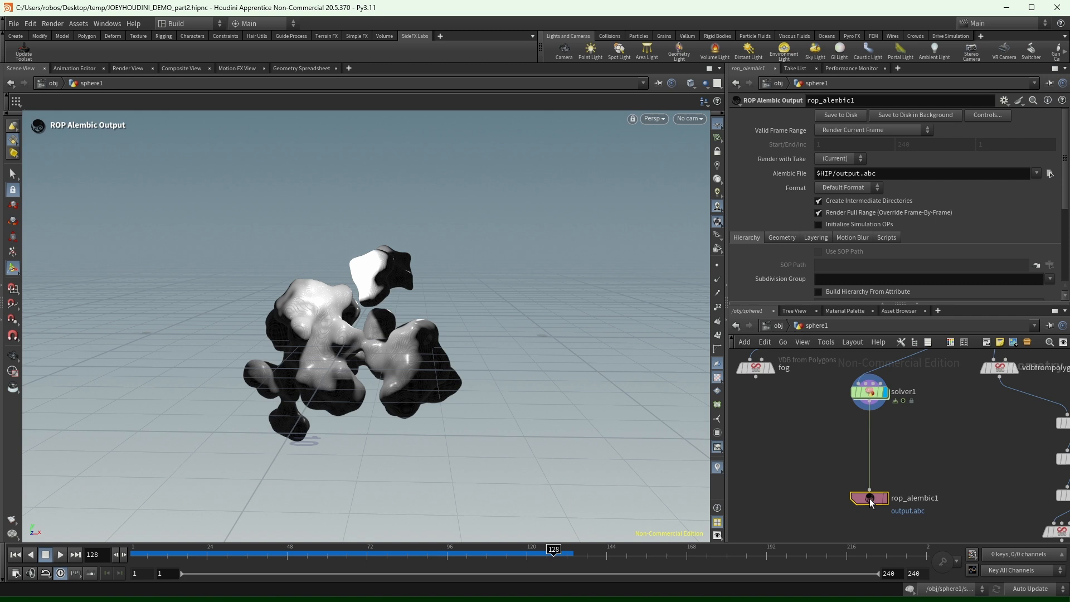
Set rop_alembic1's valid frame range to Render Frame Range with an end frame of 128.
middle_drag(807, 511, 796, 436)
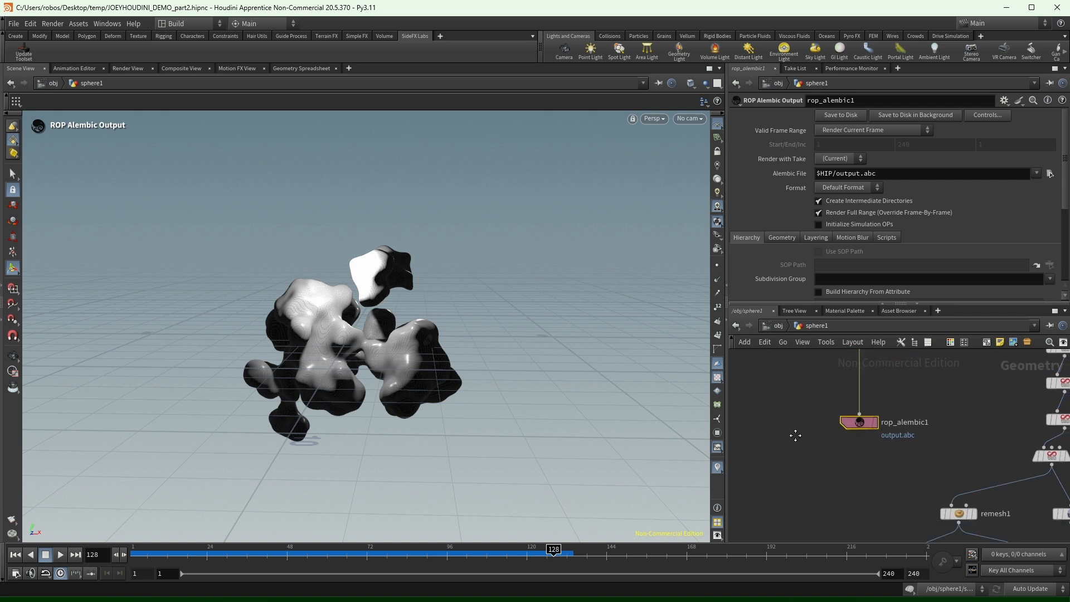
click(899, 134)
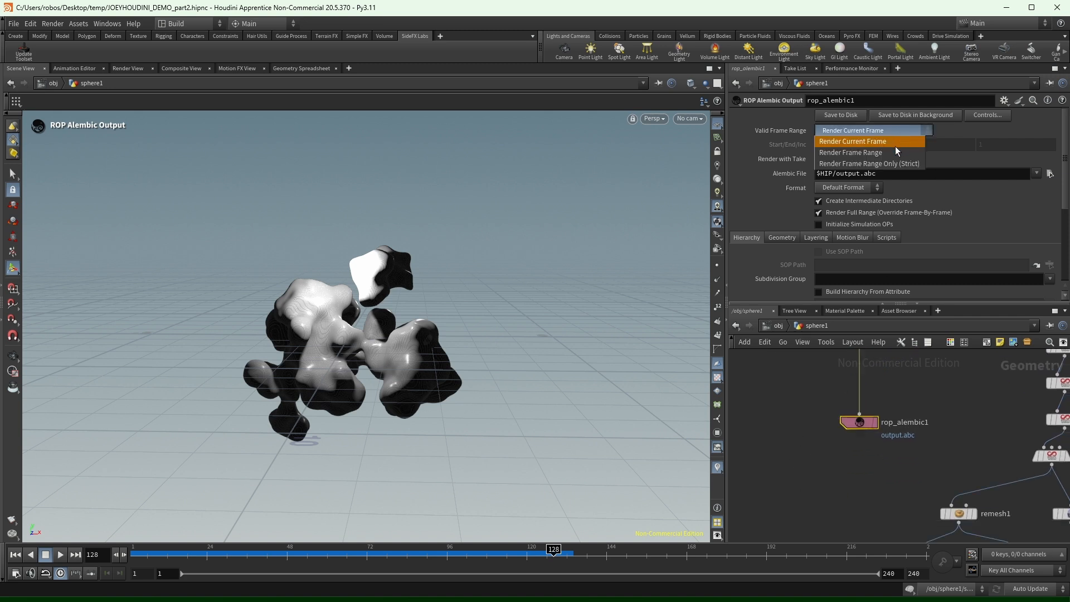
click(885, 153)
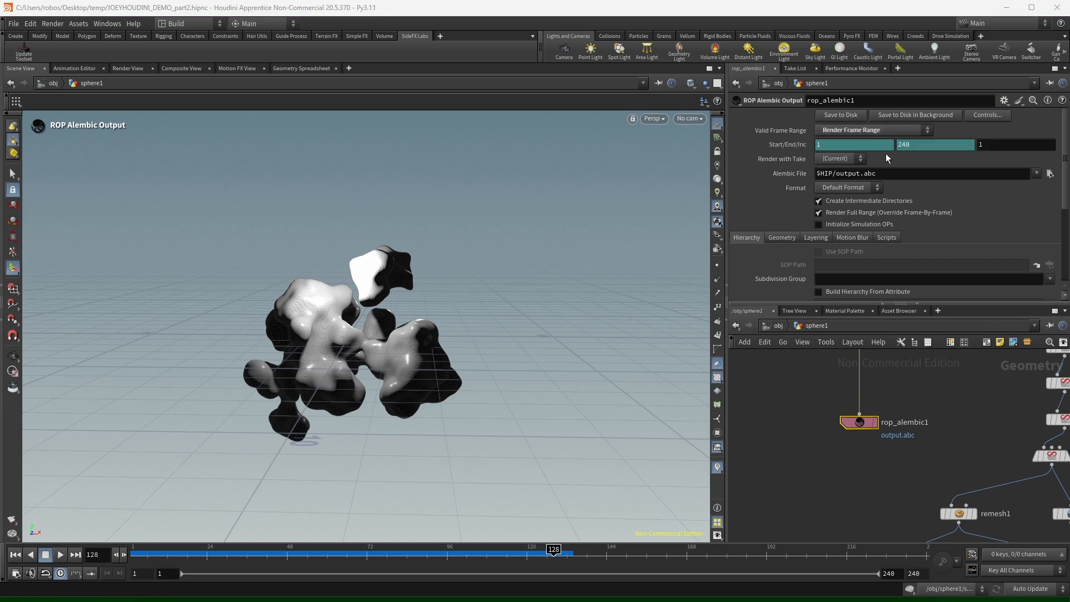
double_click(935, 146)
text(12)
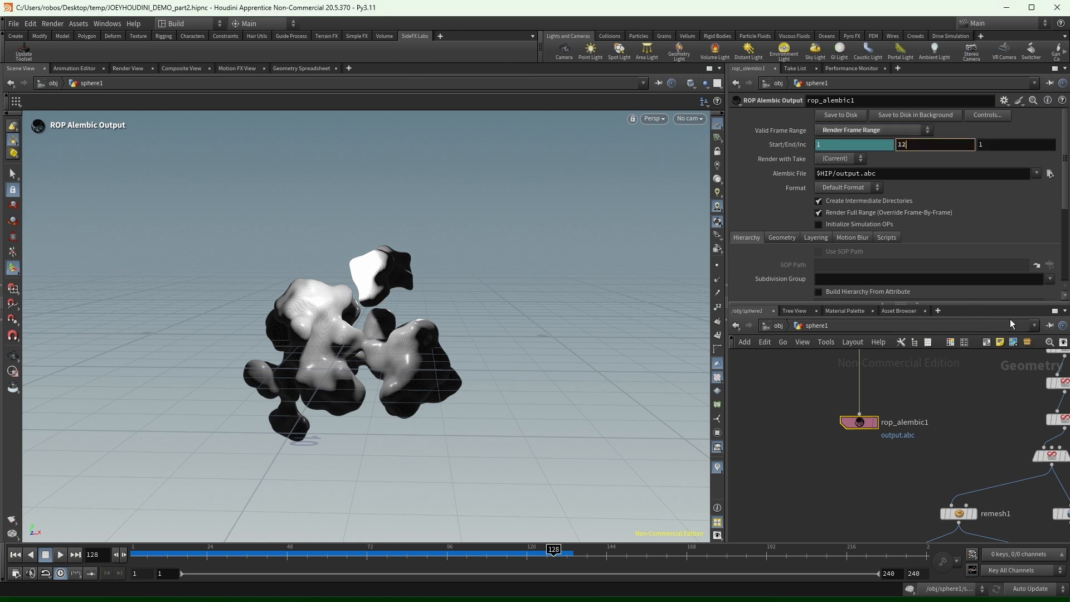
text(8)
key(Return)
Try to save rop_alembic1's output to disk and read the node's information.
click(846, 115)
middle_drag(907, 417, 921, 483)
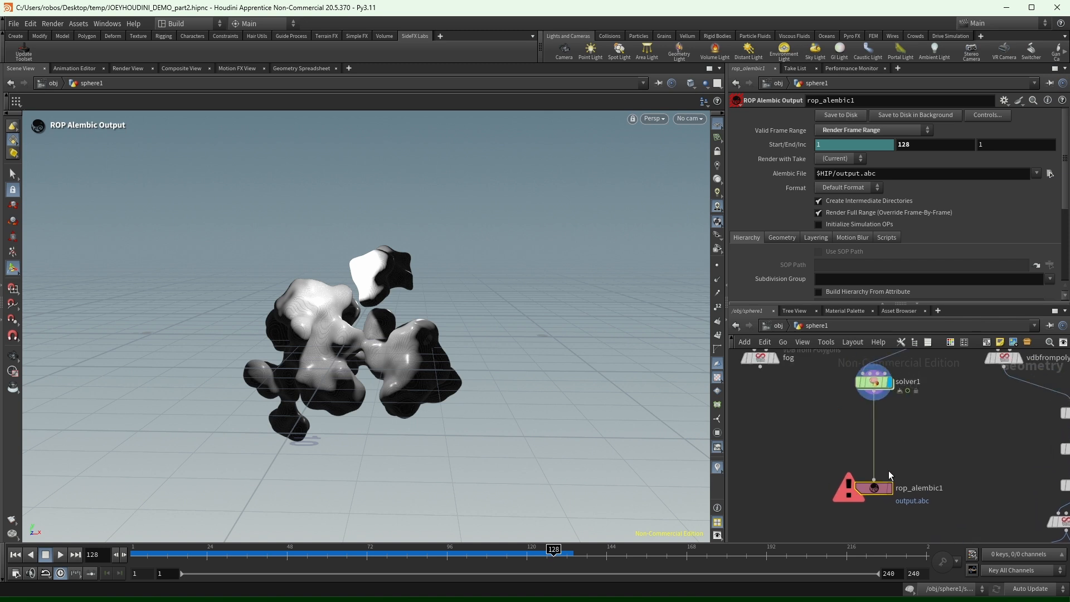
middle_click(871, 490)
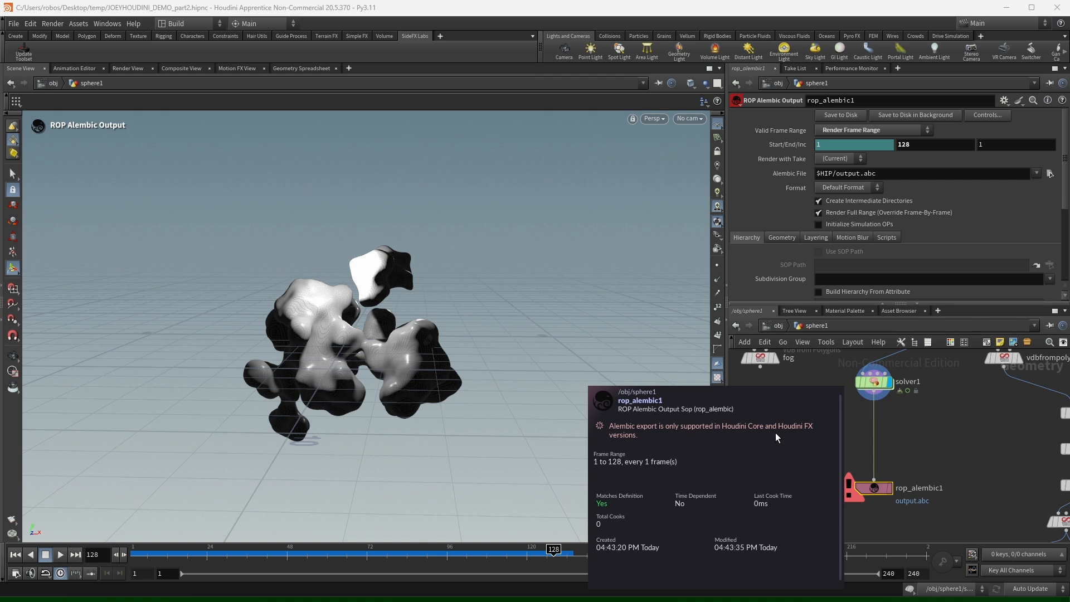
Move rop_alembic1 aside and add a USD Export node directly below solver1, wired to its output.
drag(873, 495, 764, 498)
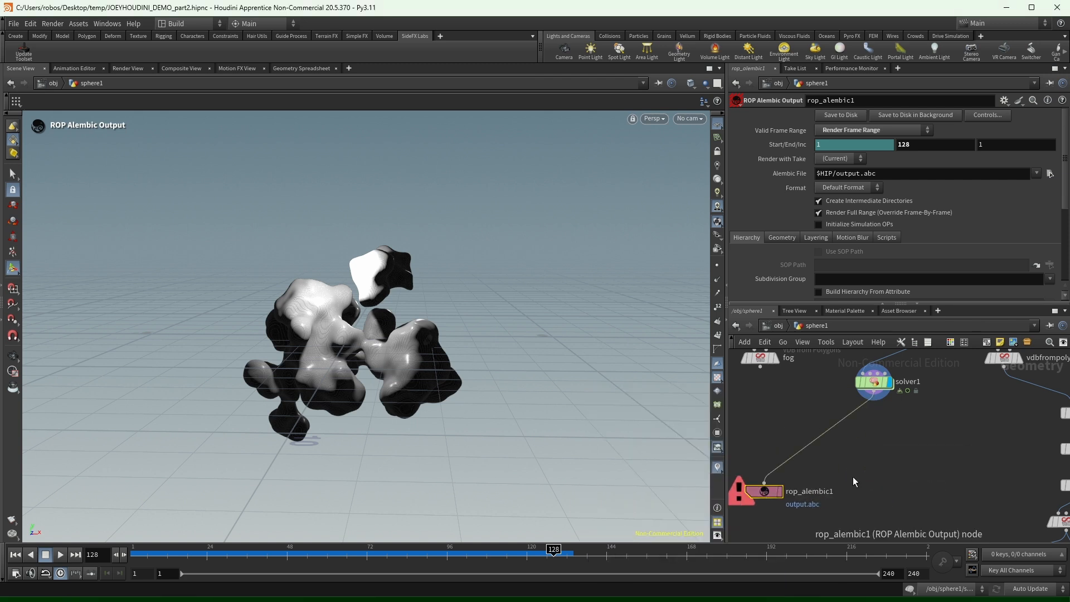
click(874, 400)
key(Tab)
text(usde)
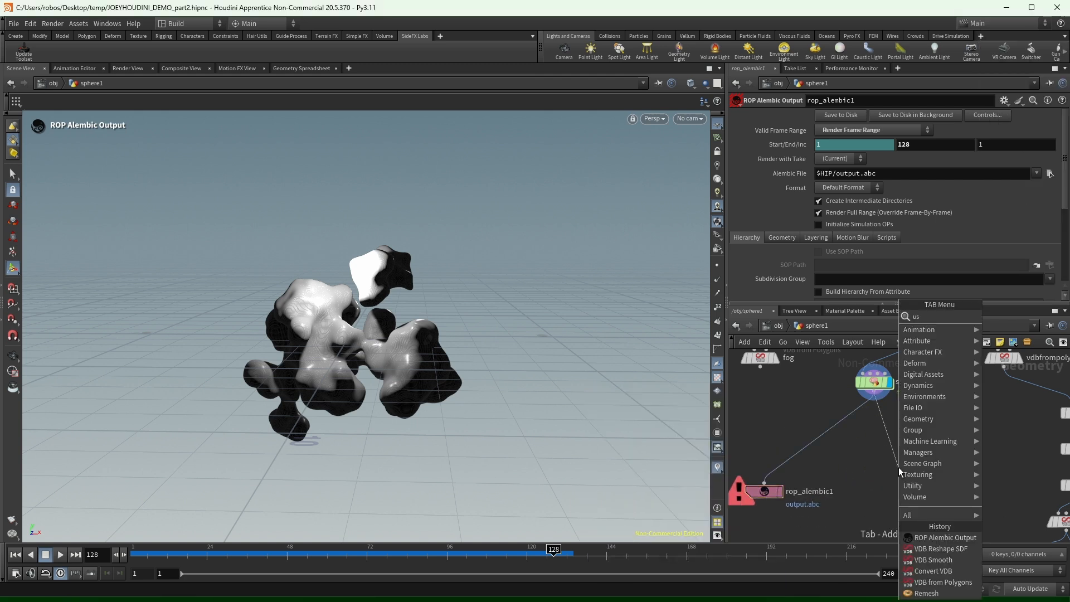
key(Return)
click(899, 467)
drag(899, 472, 874, 500)
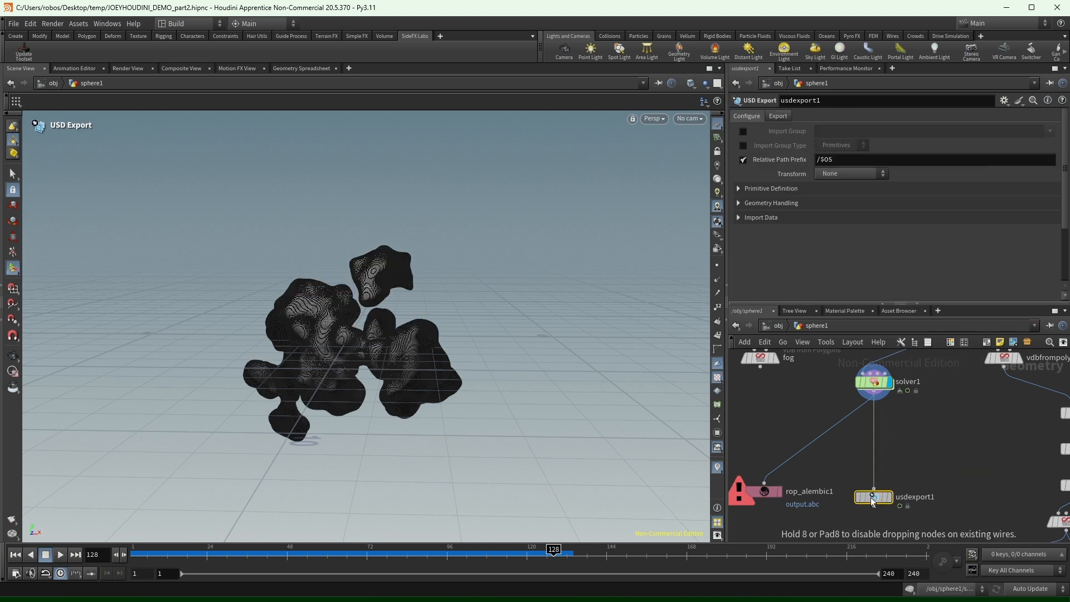
Review usdexport1's configuration, set its export to Render Frame Range with an end frame of 128, and save it to disk.
click(785, 189)
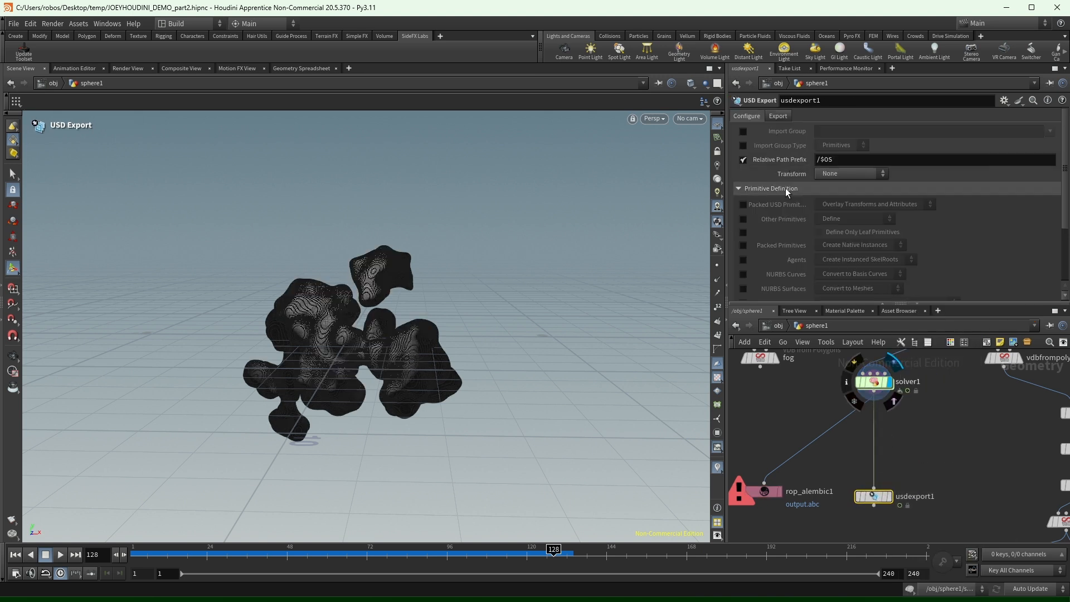
click(786, 191)
click(794, 217)
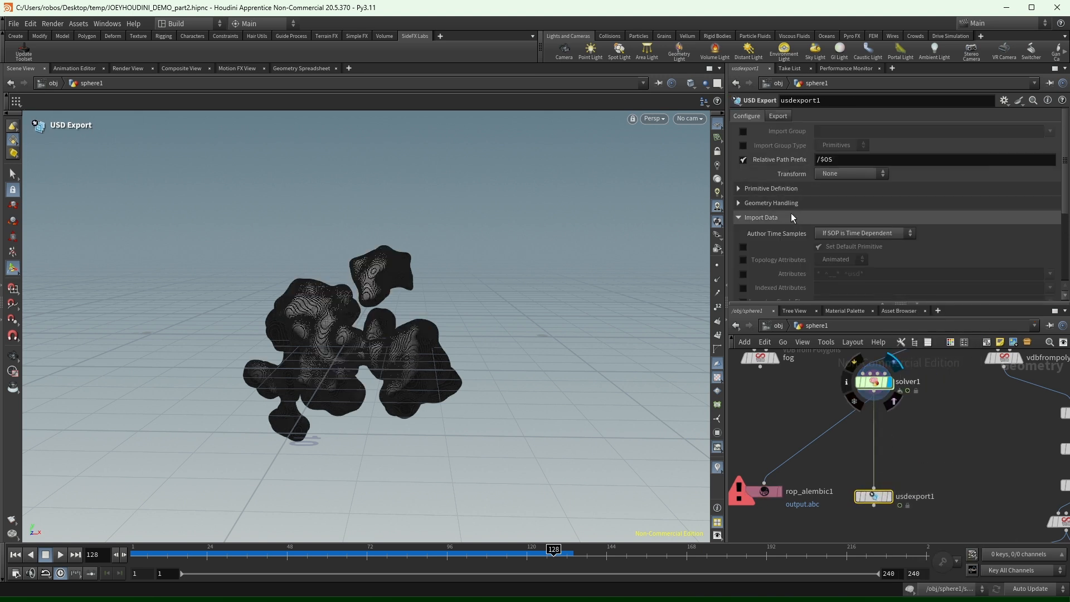
click(791, 204)
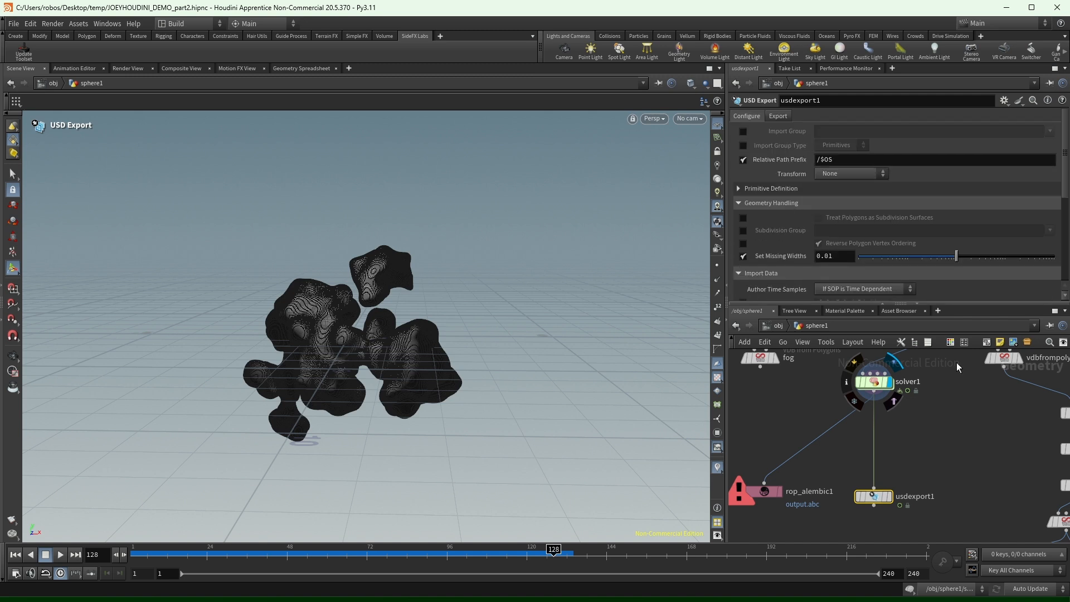
click(778, 116)
click(880, 145)
click(879, 167)
drag(940, 160, 790, 159)
text(80)
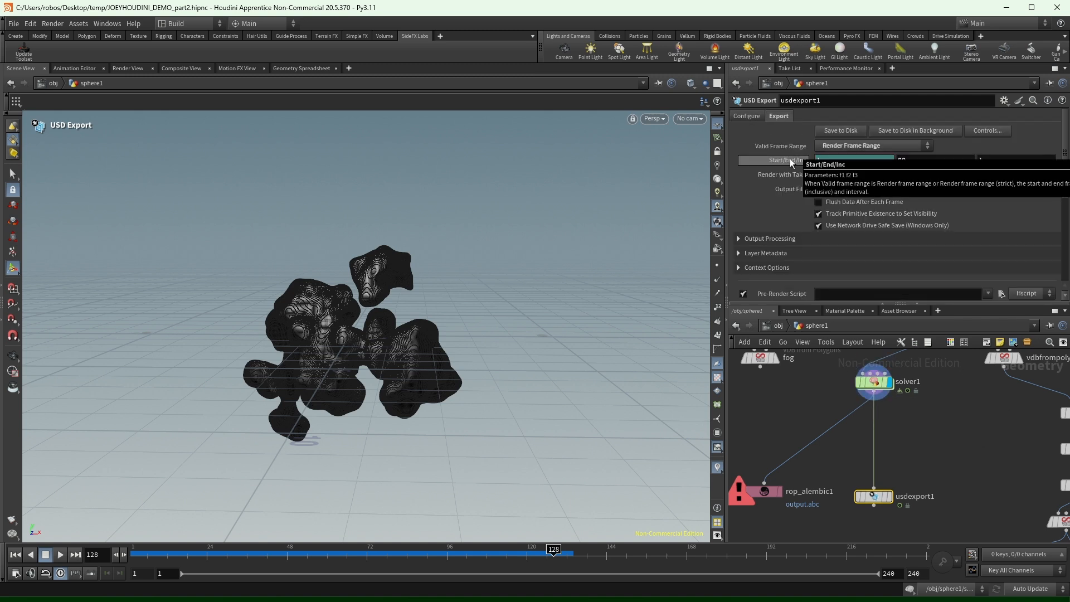
drag(932, 159, 721, 142)
text(128)
key(Return)
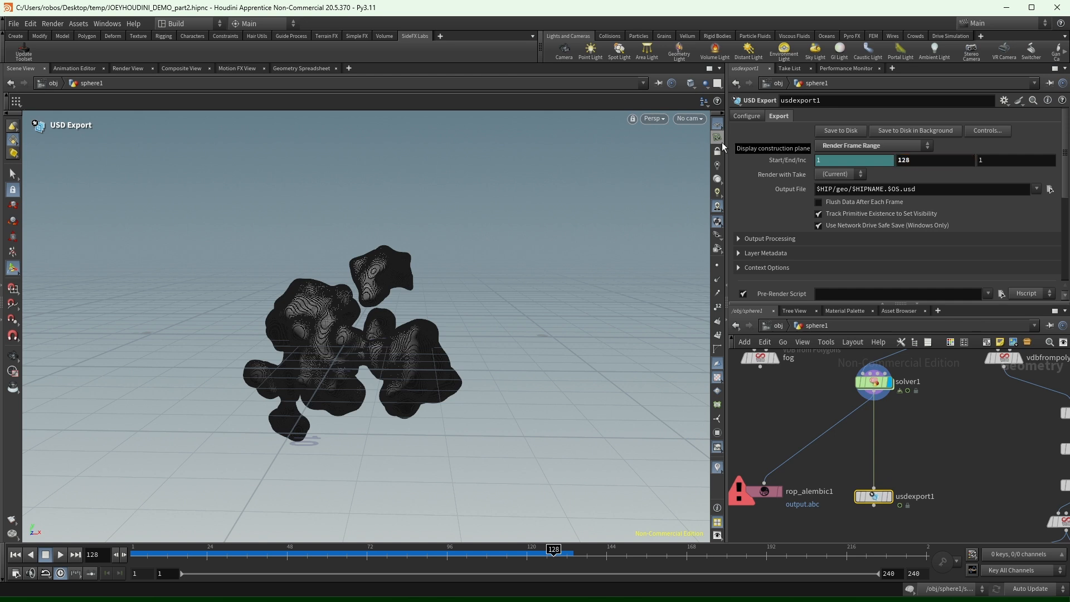
click(863, 133)
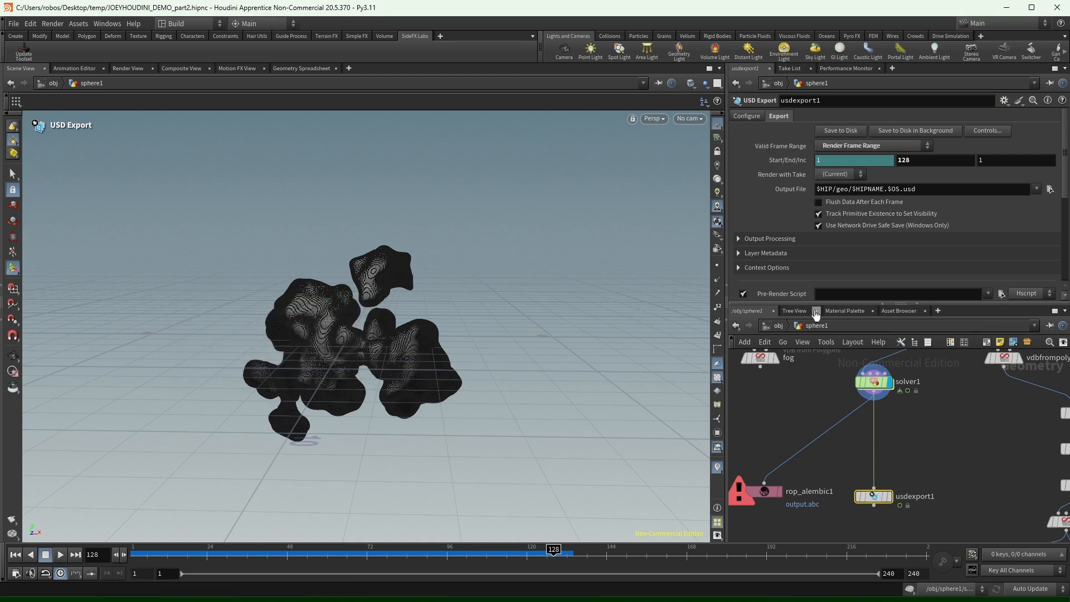
Display usdexport1's result in the viewport.
middle_drag(944, 452, 942, 430)
drag(942, 430, 906, 462)
click(891, 473)
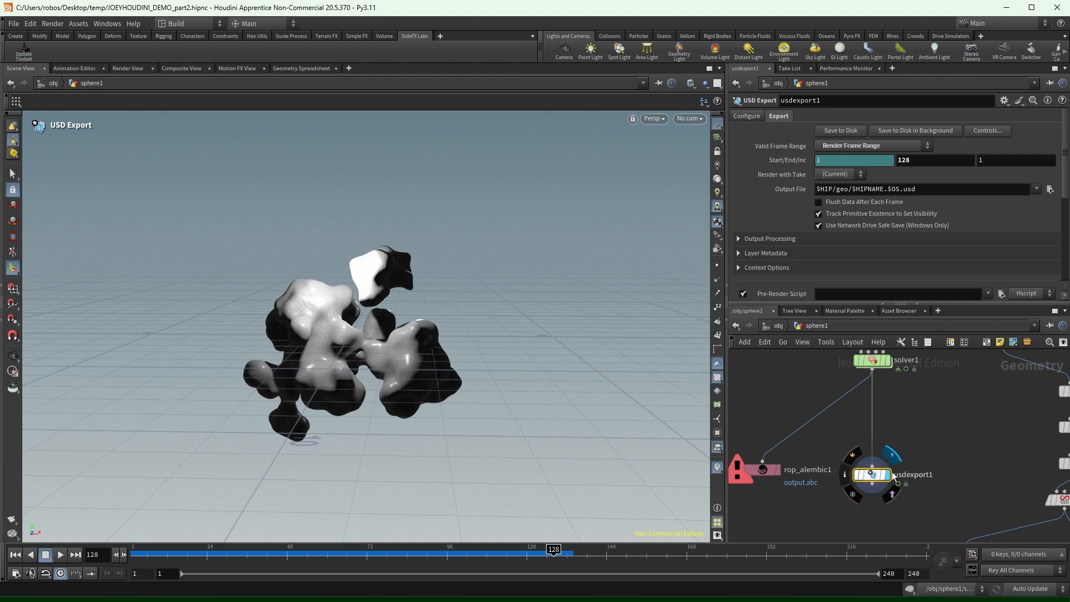
Browse usdexport1's output folder $HIP/geo/ with the file filter cleared, check the exported USD file, and leave the output path unchosen.
click(1050, 189)
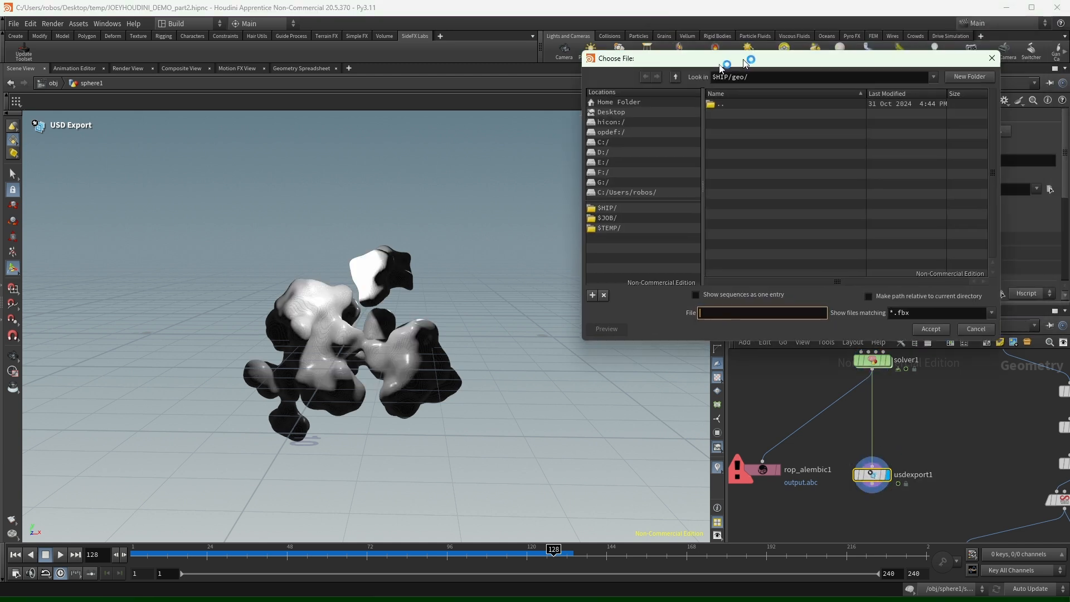
drag(745, 59, 703, 67)
click(872, 318)
key(ctrl+a)
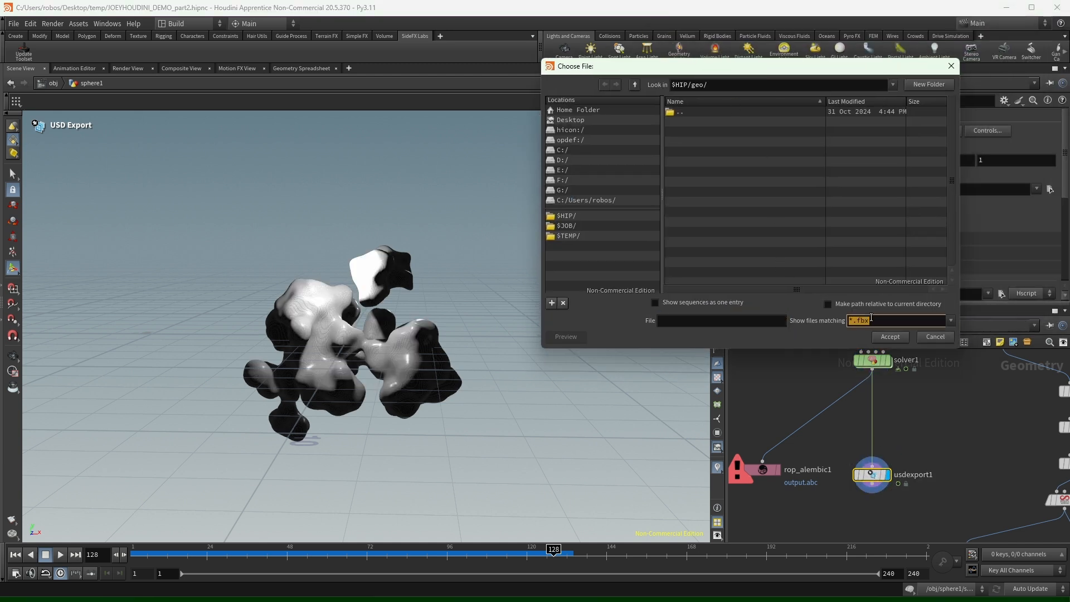
key(BackSpace)
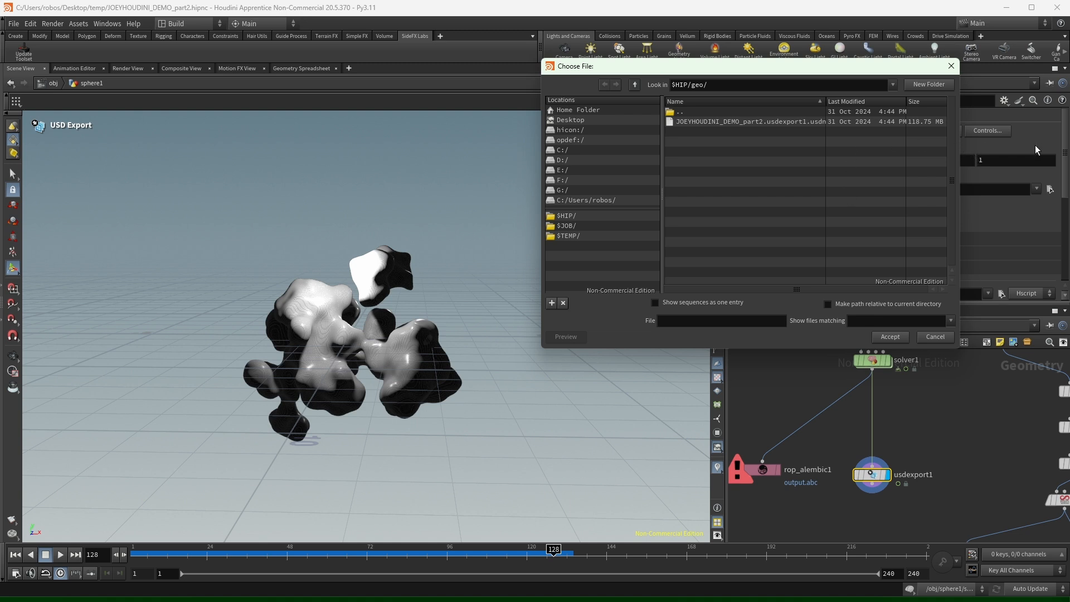
drag(960, 178, 1069, 178)
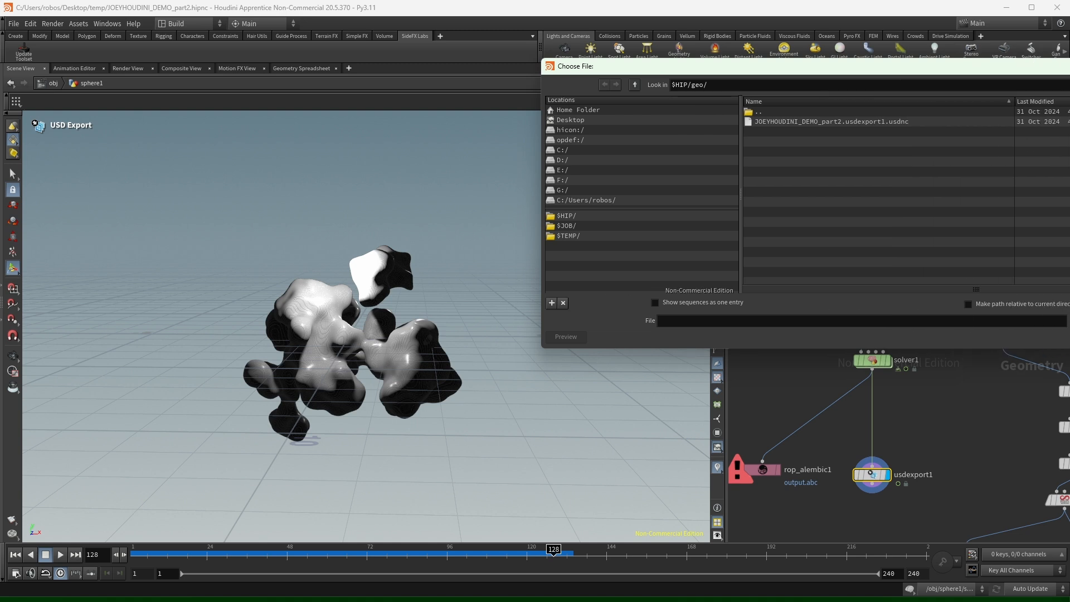
drag(896, 62, 751, 137)
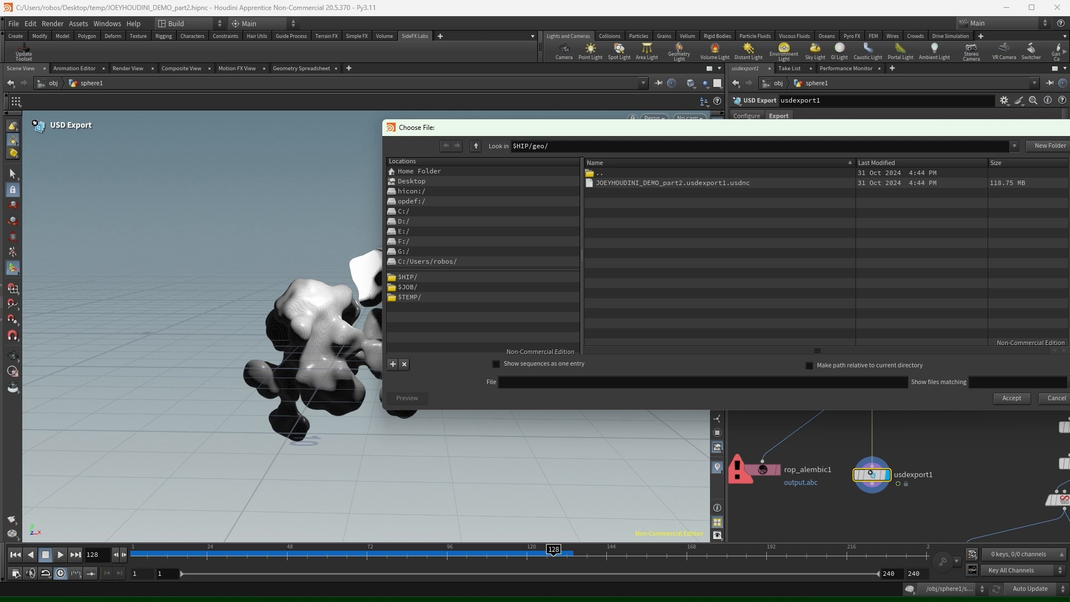
click(724, 186)
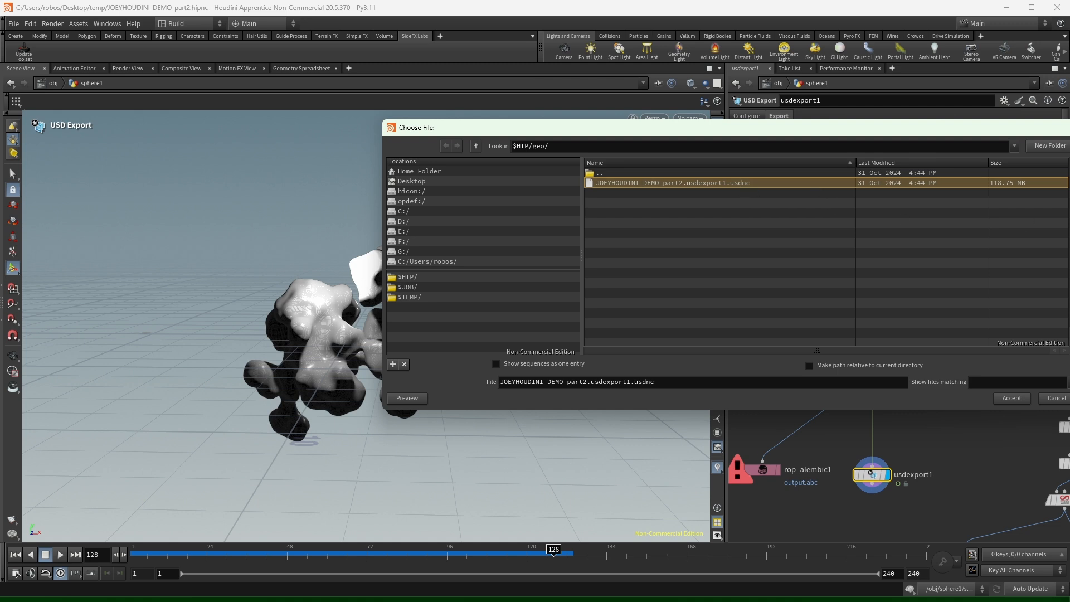
drag(1068, 239, 1069, 239)
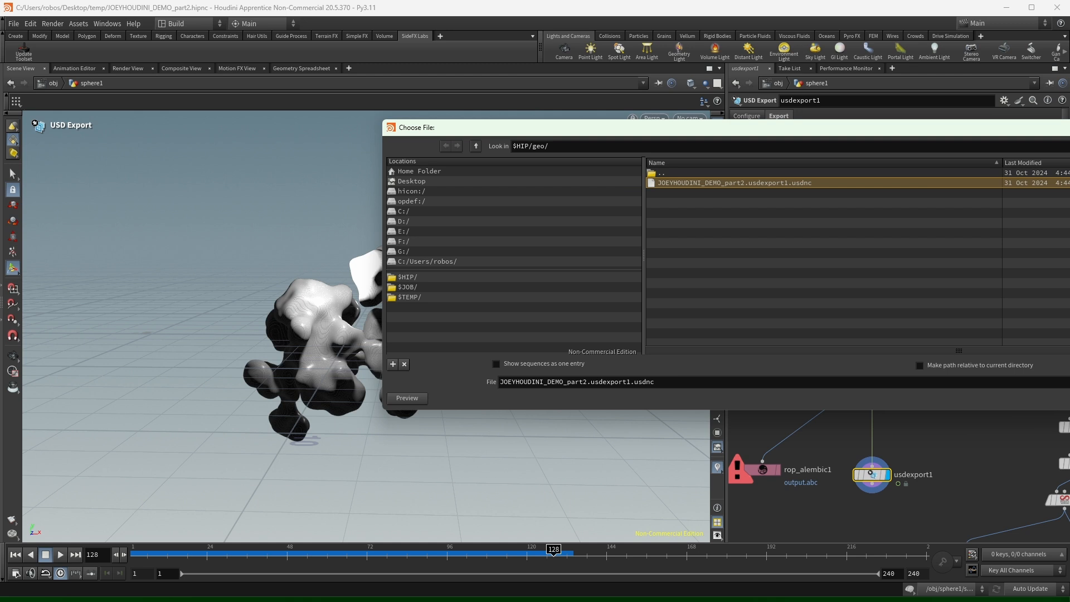
key(Escape)
Display solver1 and scrub the timeline to frame 134 to inspect the simulated growth.
middle_drag(931, 400, 917, 480)
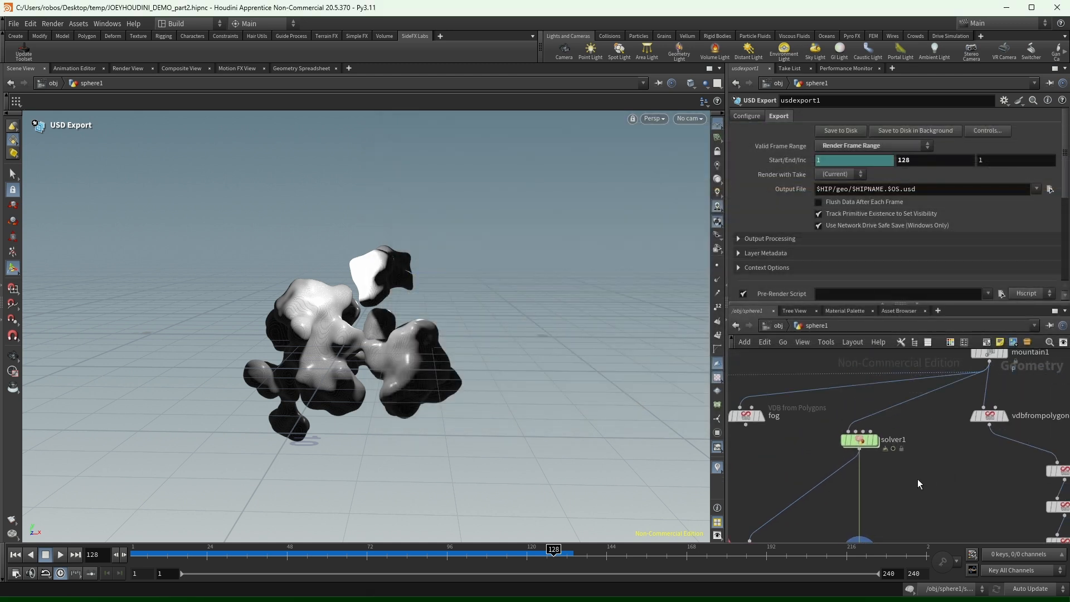
click(859, 439)
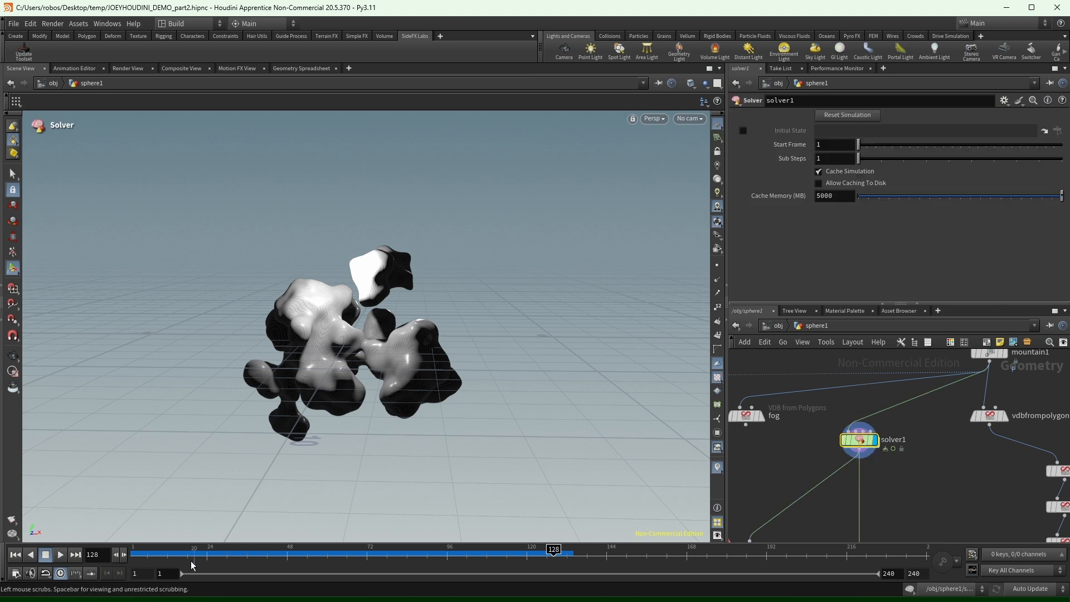
drag(144, 556, 575, 564)
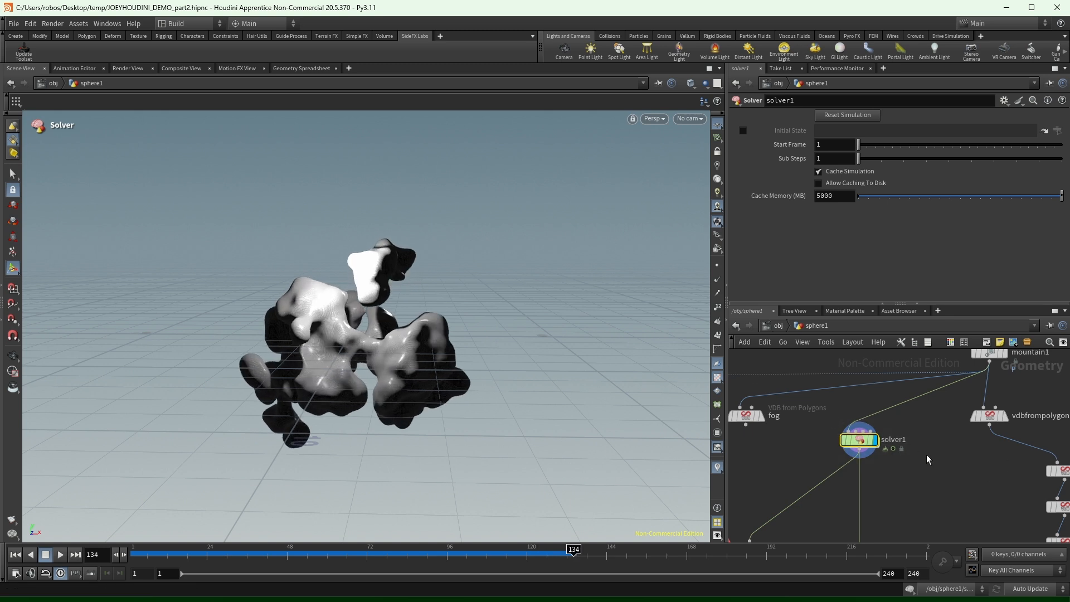
Shift rop_alembic1 slightly farther from usdexport1 and return the timeline to frame 1.
middle_drag(933, 442, 851, 451)
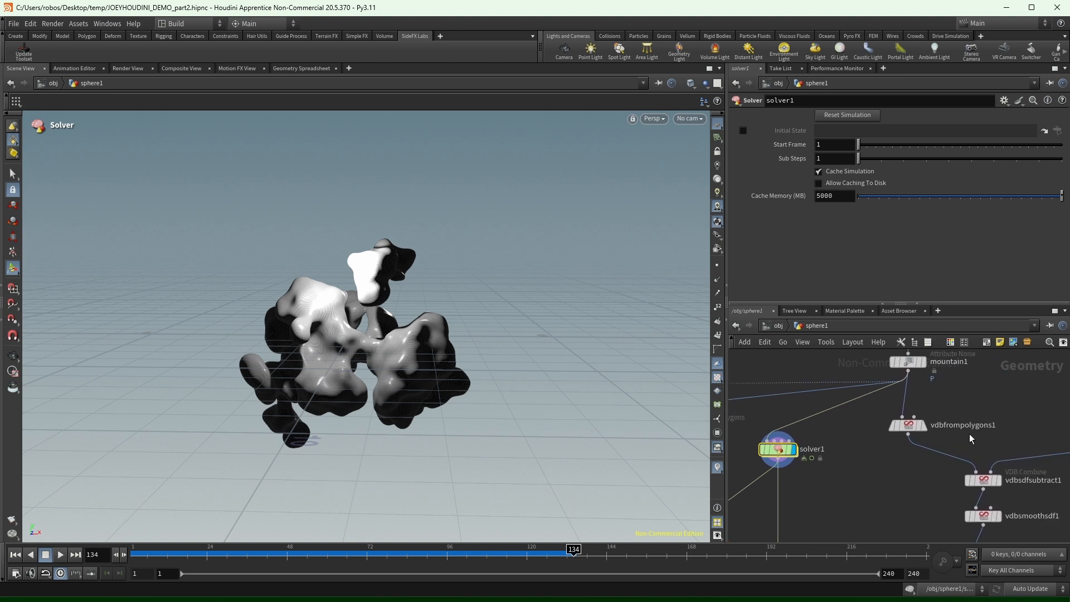
scroll(970, 439, down, 3)
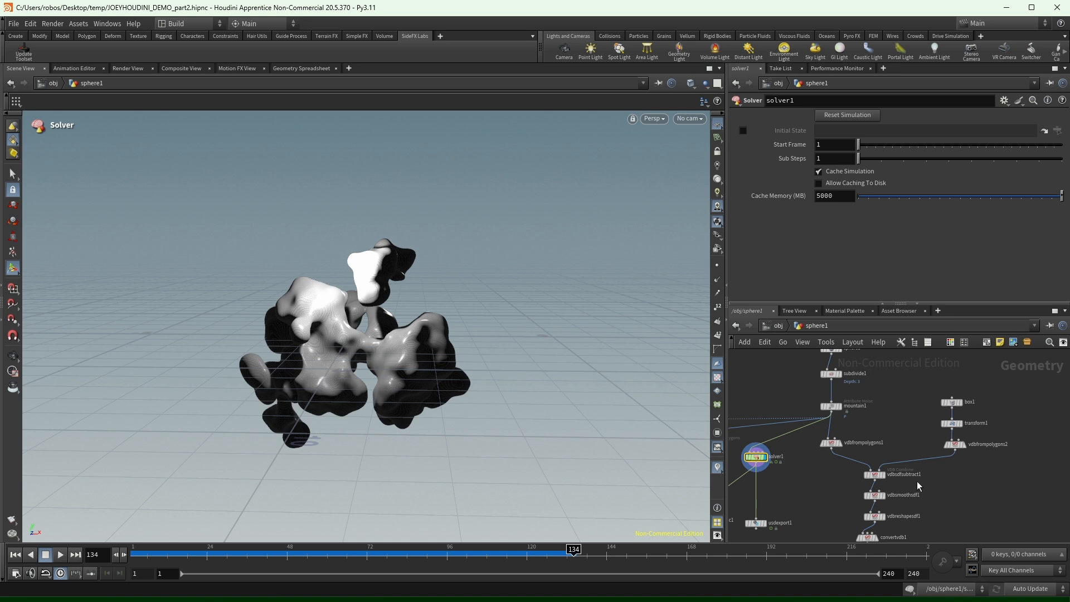
scroll(998, 426, down, 3)
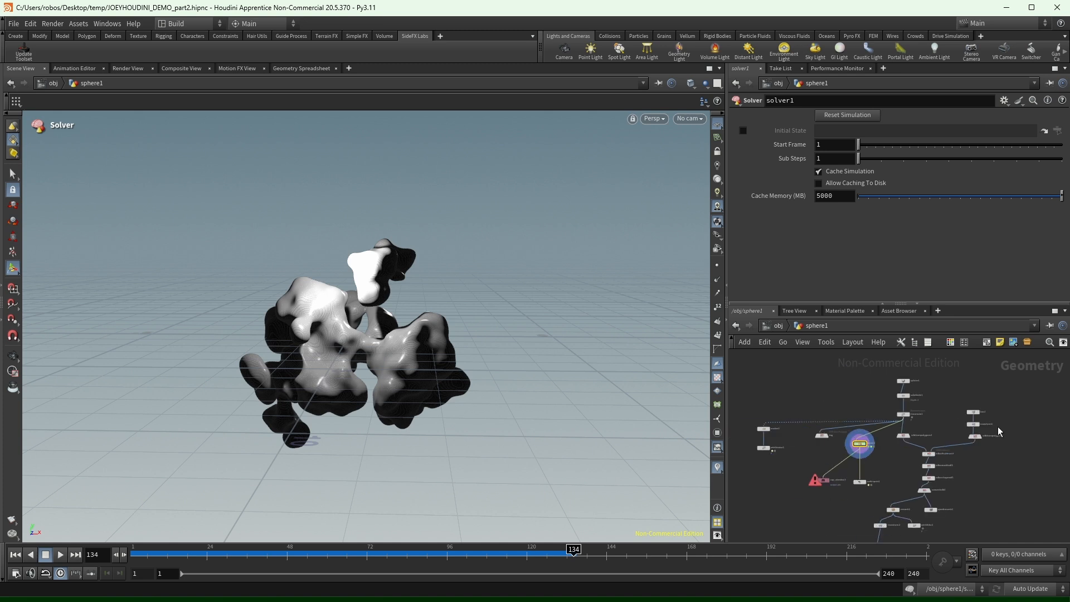
scroll(875, 461, up, 2)
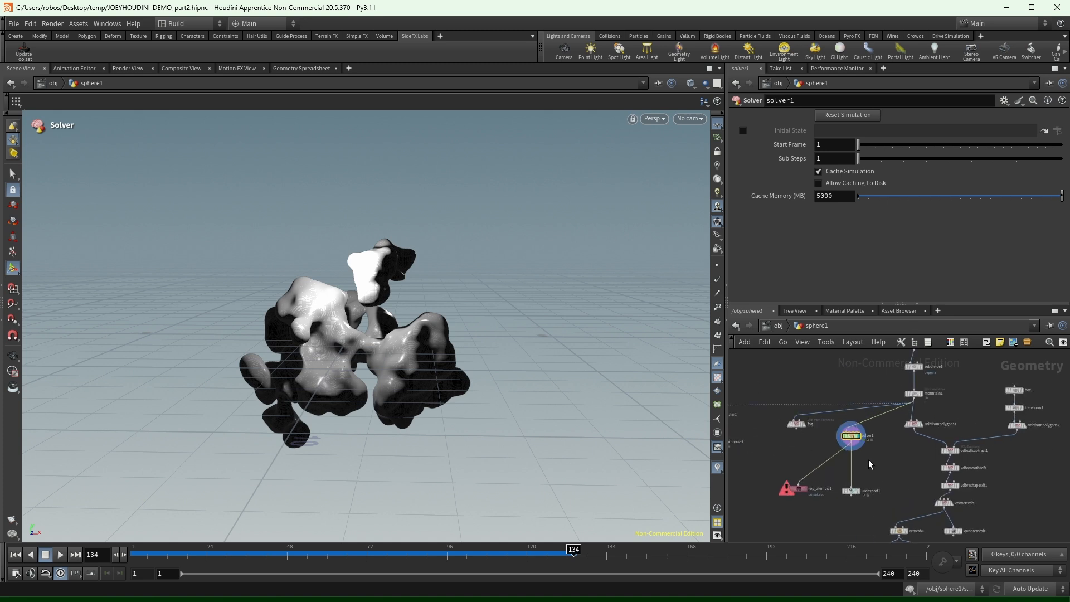
drag(799, 489, 784, 491)
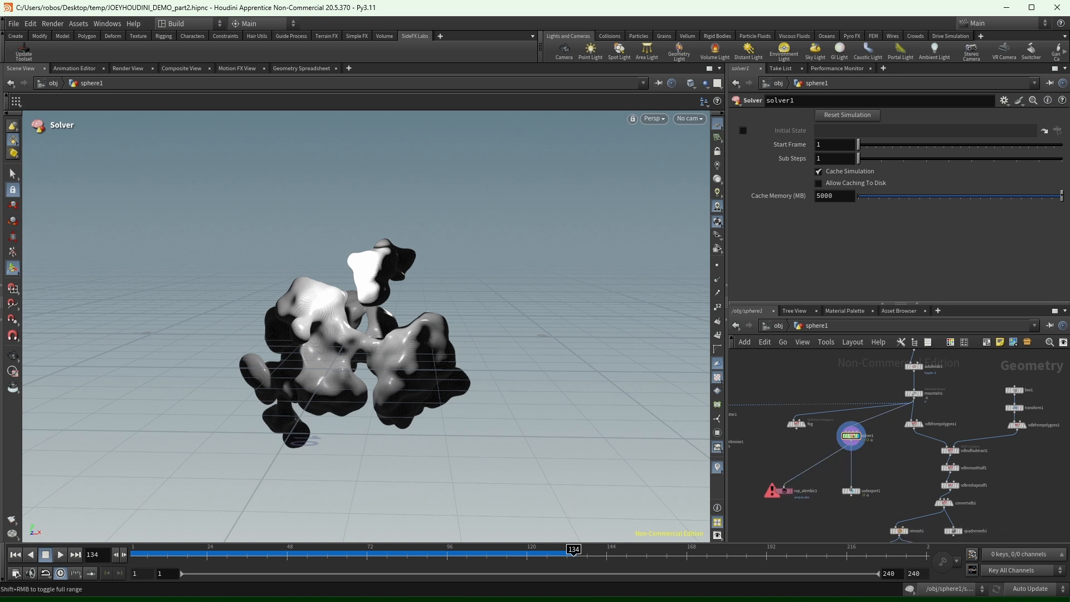
drag(162, 554, 113, 565)
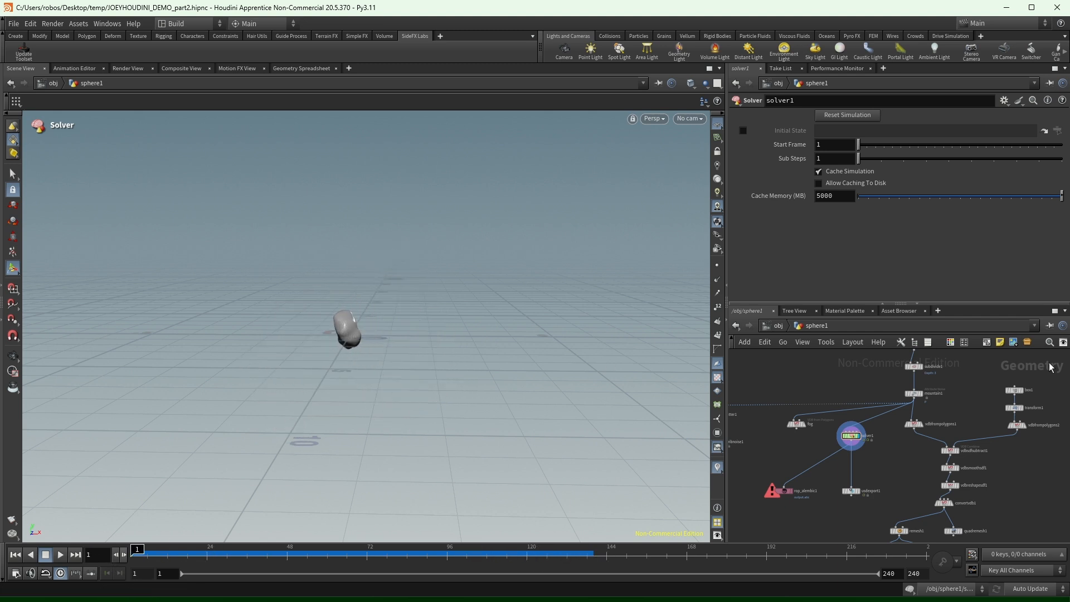
Review the sphere1 network from its source, inspecting sphere1's parameters and displaying mountain1's noise result.
scroll(968, 401, down, 3)
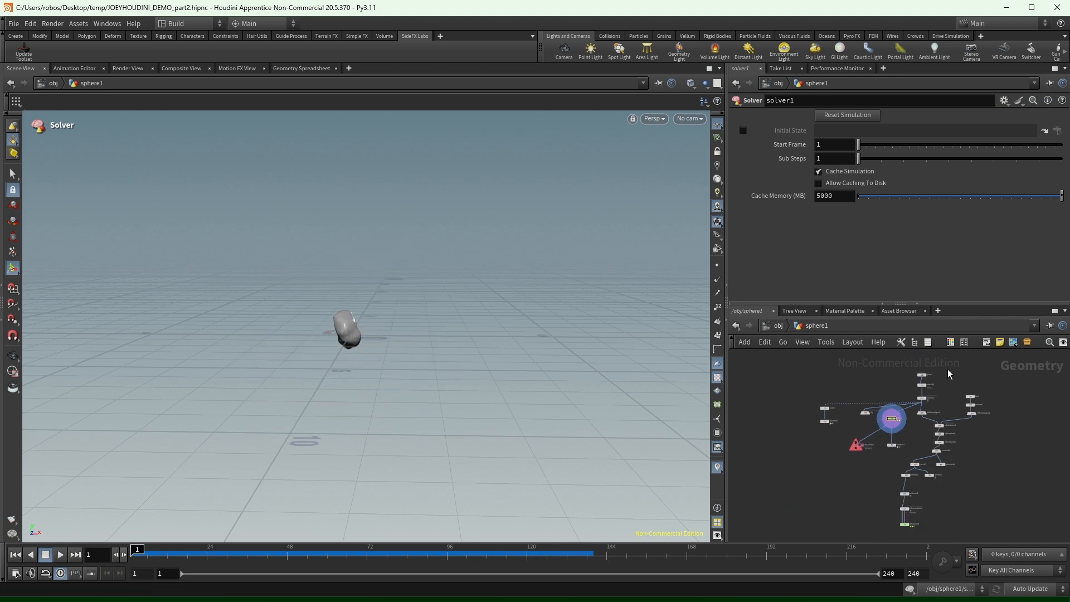
scroll(943, 371, up, 5)
scroll(934, 374, down, 2)
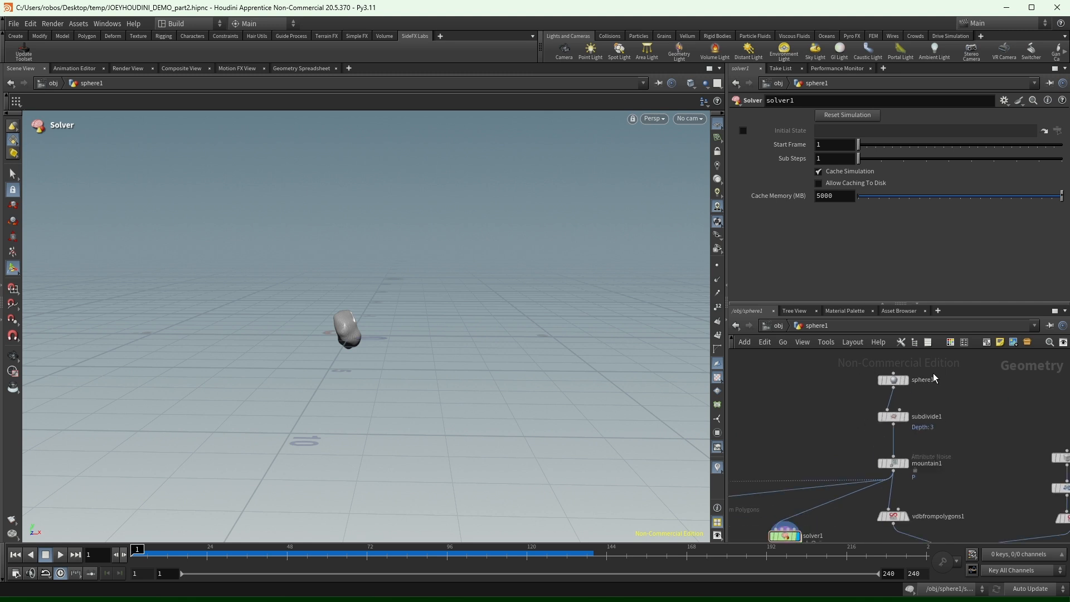
scroll(933, 373, down, 1)
scroll(961, 402, down, 1)
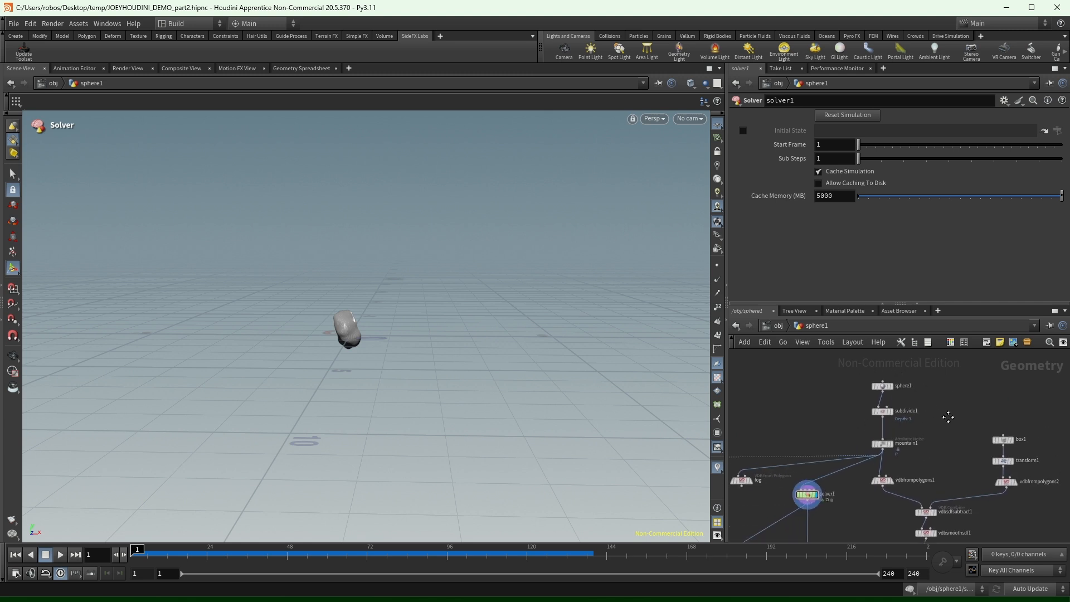
middle_drag(964, 420, 954, 415)
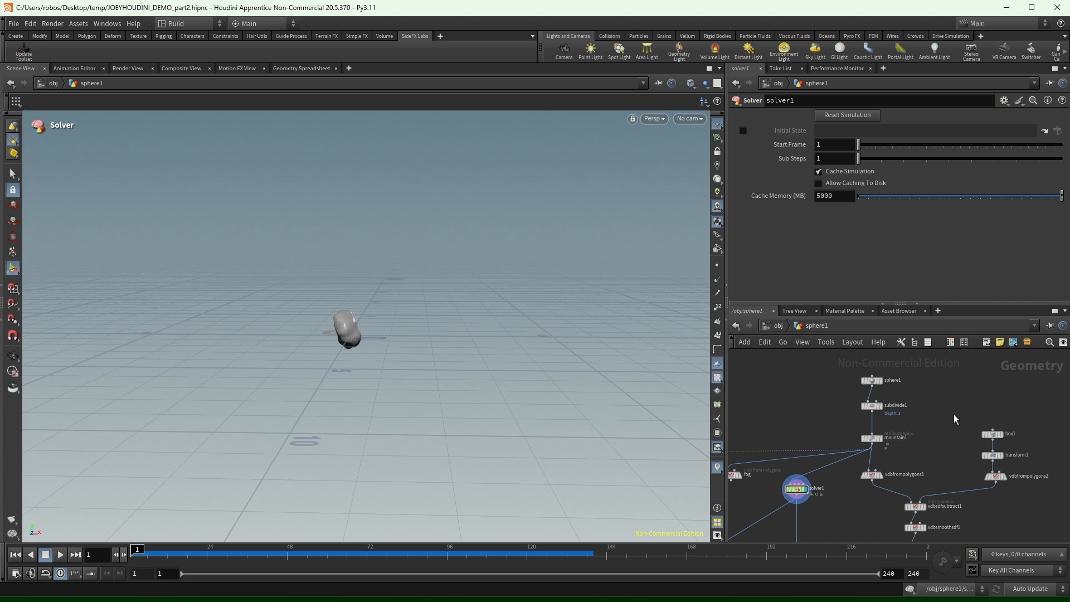
middle_drag(932, 412, 942, 403)
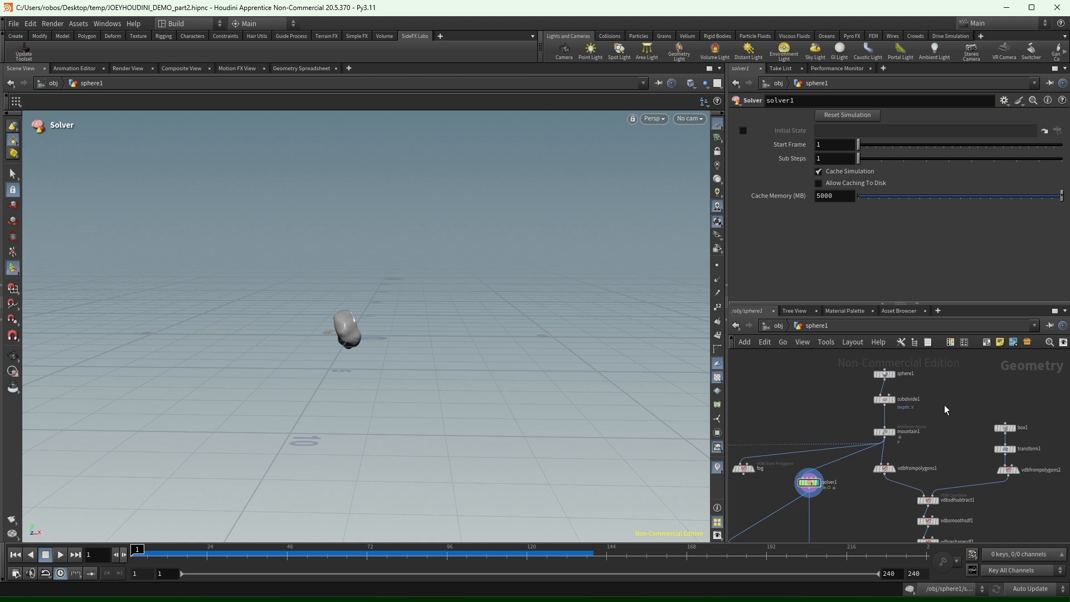
click(890, 374)
scroll(919, 421, up, 3)
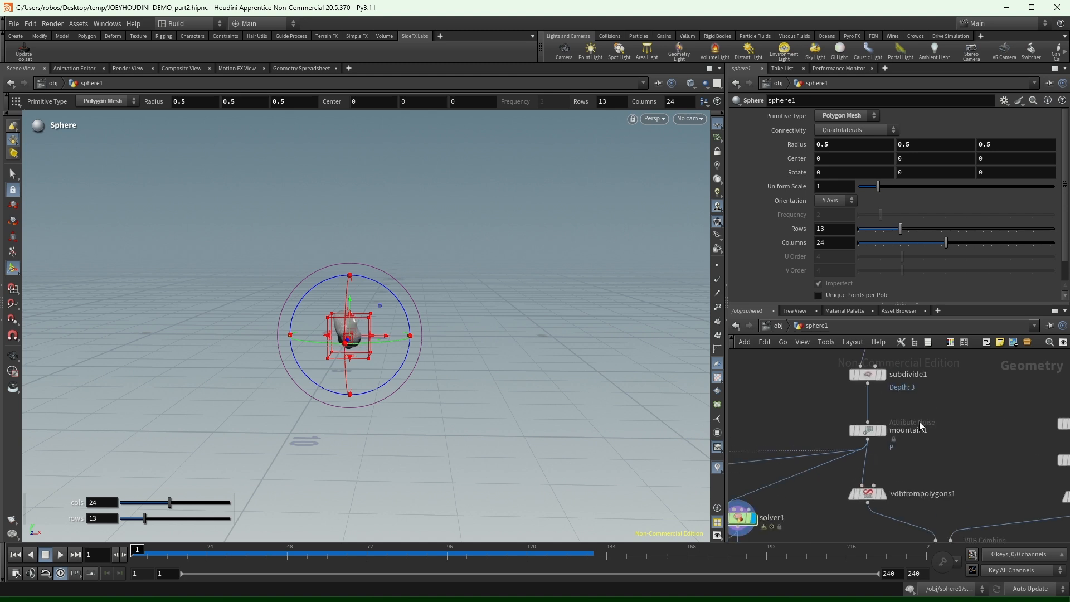
click(883, 430)
click(869, 430)
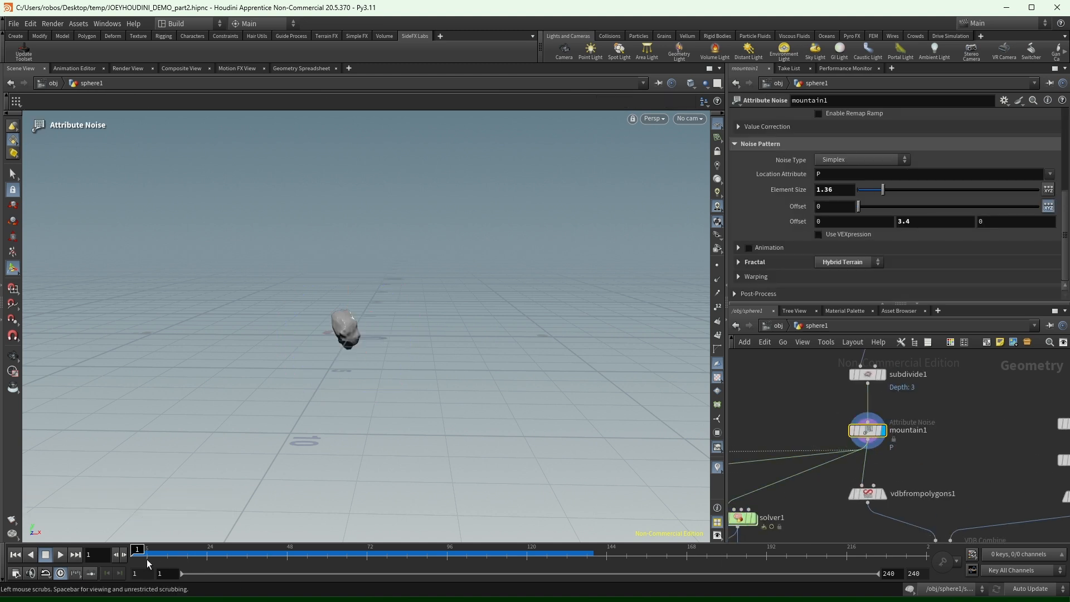
Display vellumsolver1 at the end of the node chain and inspect its parameters.
scroll(992, 412, down, 5)
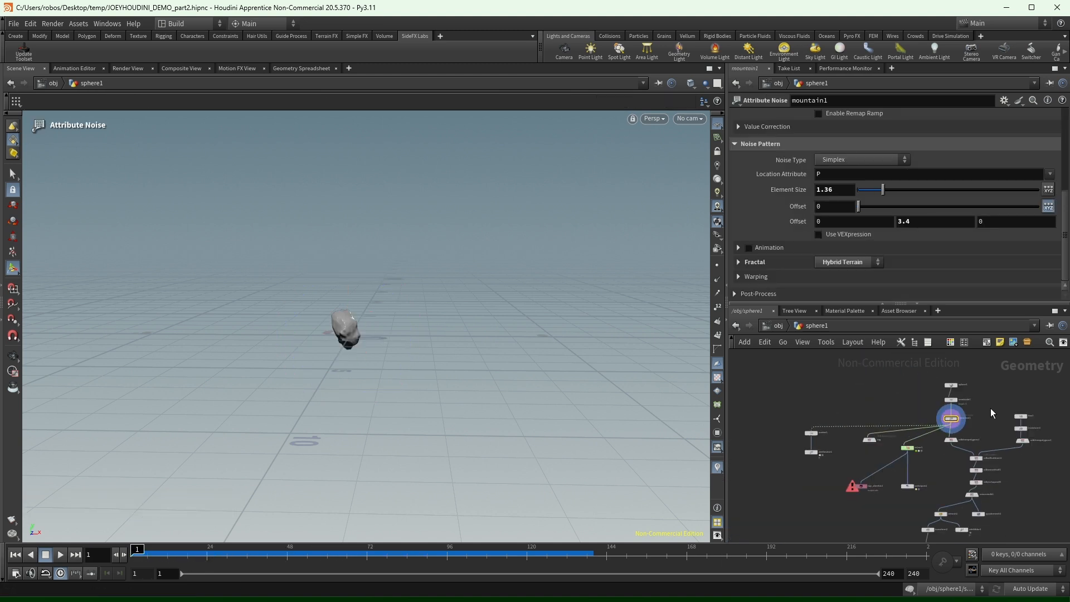
scroll(991, 408, down, 3)
middle_drag(978, 497, 965, 446)
scroll(962, 449, up, 8)
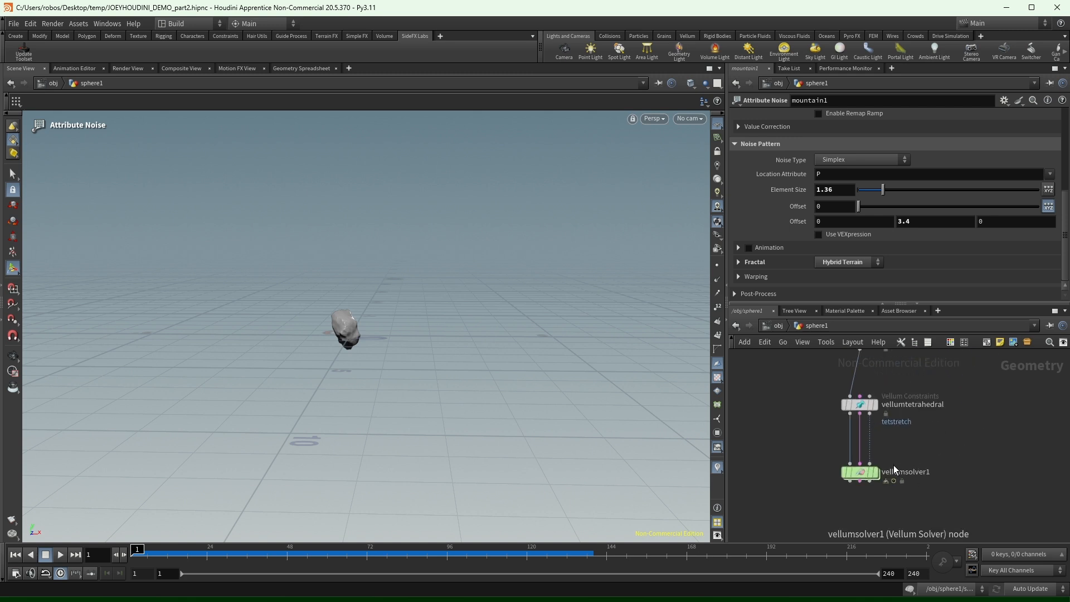
click(876, 473)
scroll(974, 446, down, 5)
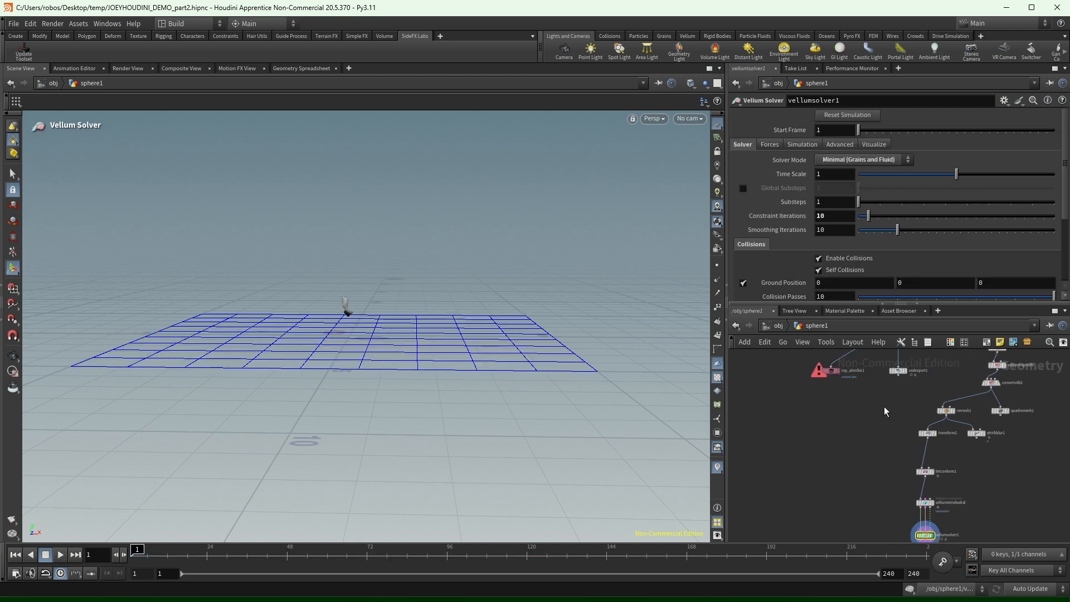
Switch the display back to solver1 and scrub the timeline to frame 132.
middle_drag(892, 387, 898, 488)
scroll(887, 432, up, 5)
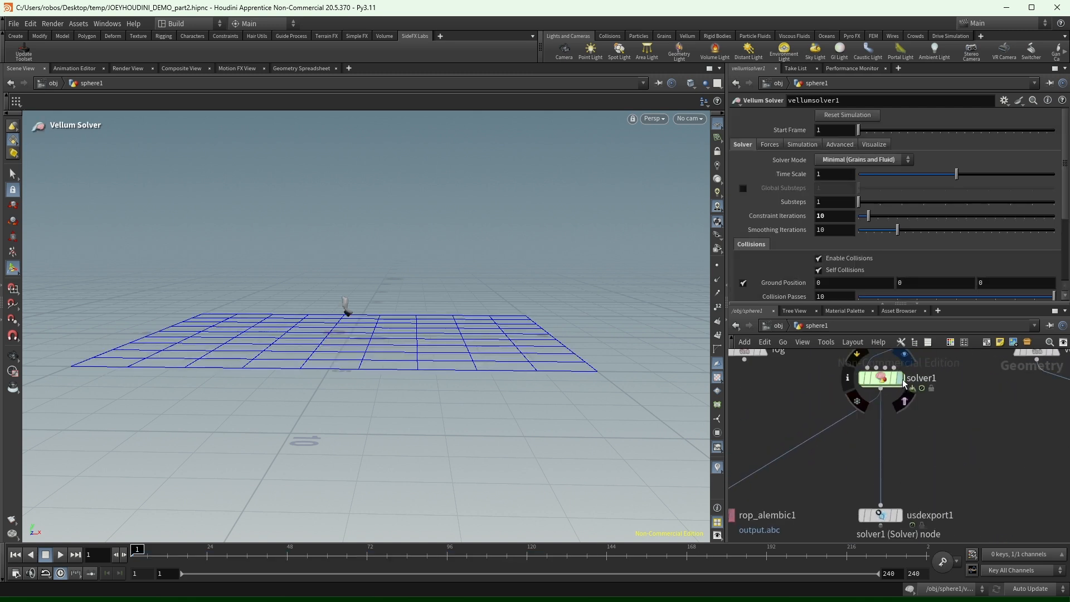
click(901, 379)
drag(140, 551, 567, 549)
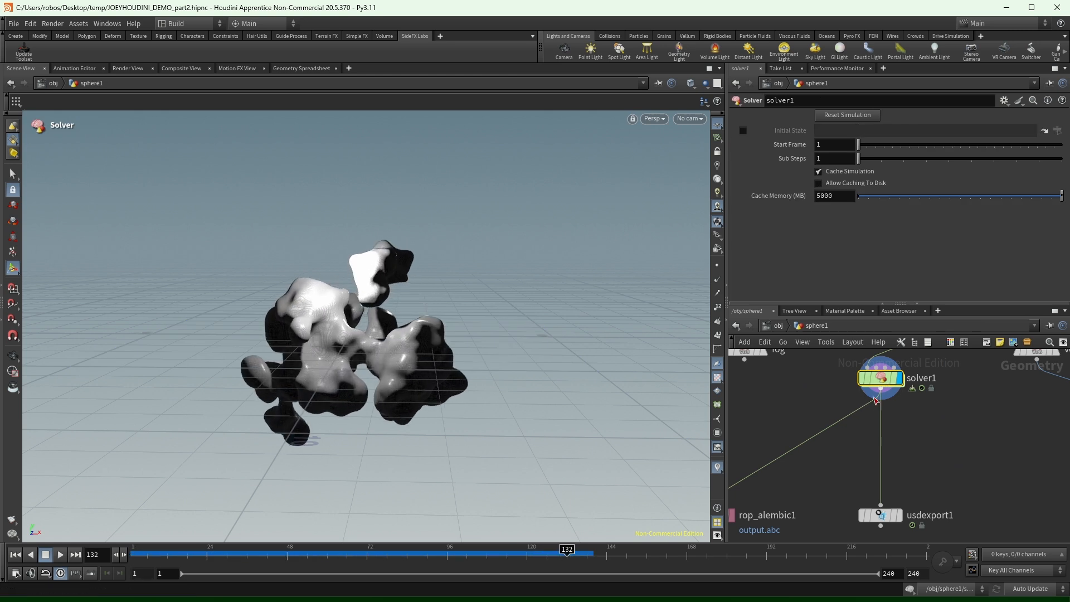
Move rop_alembic1 and usdexport1 aside to clear the space directly below solver1.
click(876, 400)
scroll(1005, 467, down, 3)
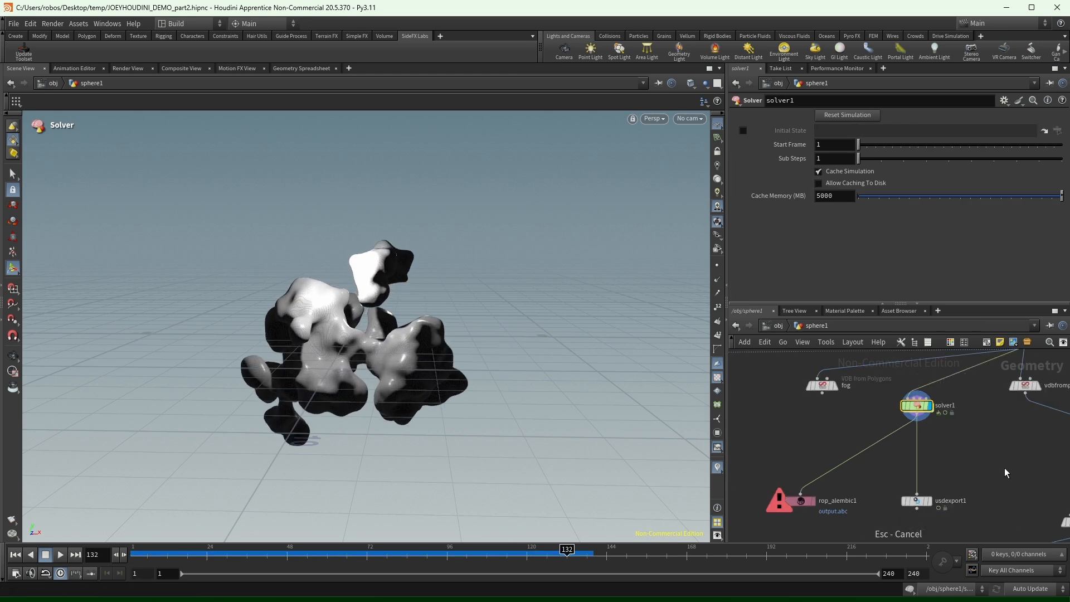
drag(1005, 467, 755, 538)
drag(919, 500, 789, 506)
click(914, 442)
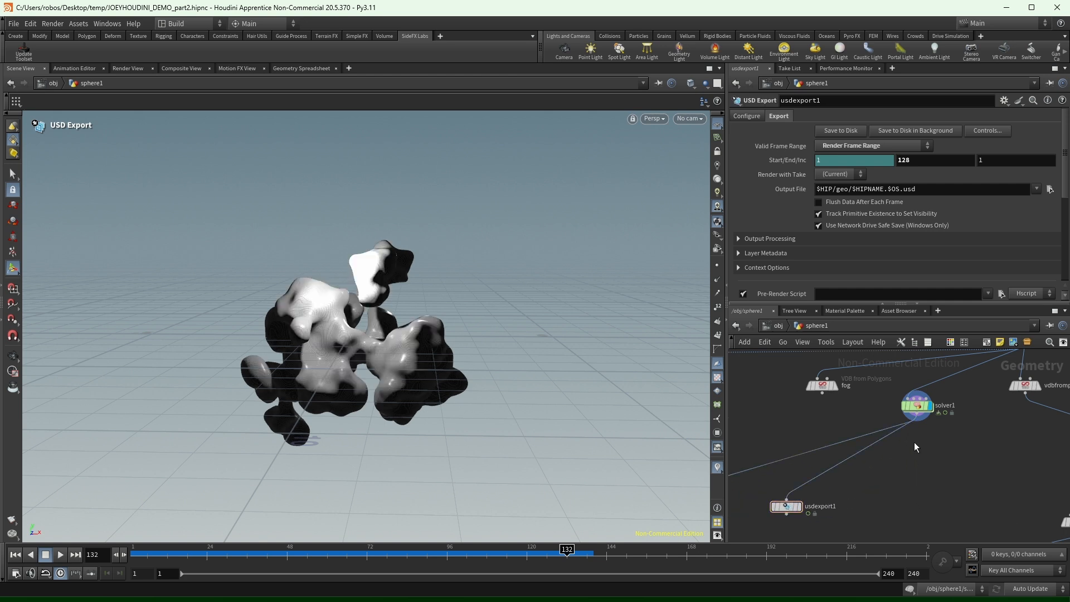
click(917, 419)
middle_drag(926, 498, 784, 514)
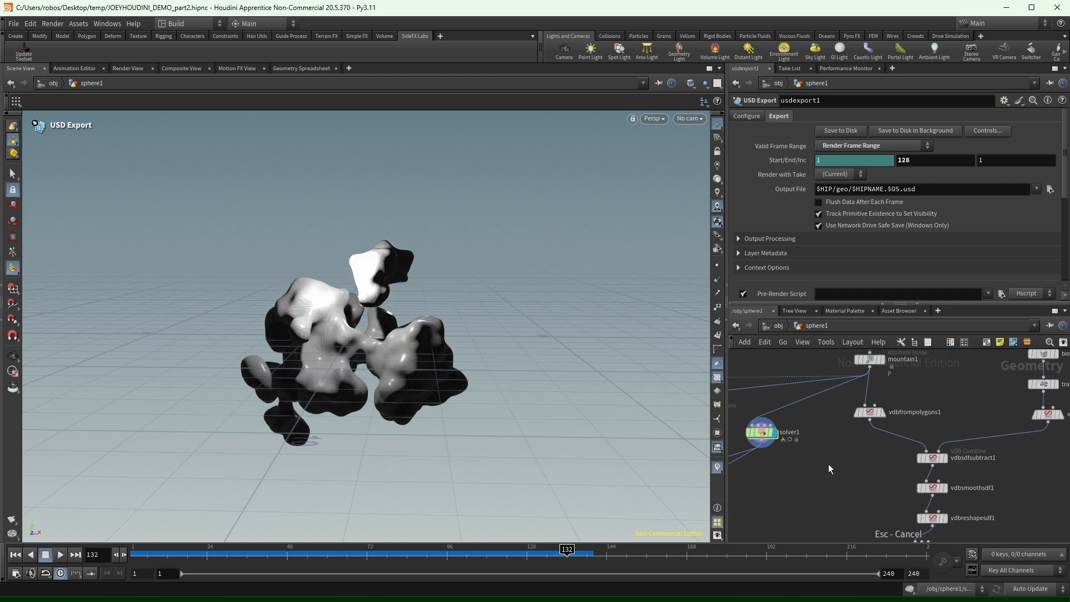
Enter mountain1's internal network to examine the nodes that build its noise.
scroll(828, 464, down, 4)
scroll(866, 410, up, 4)
double_click(829, 442)
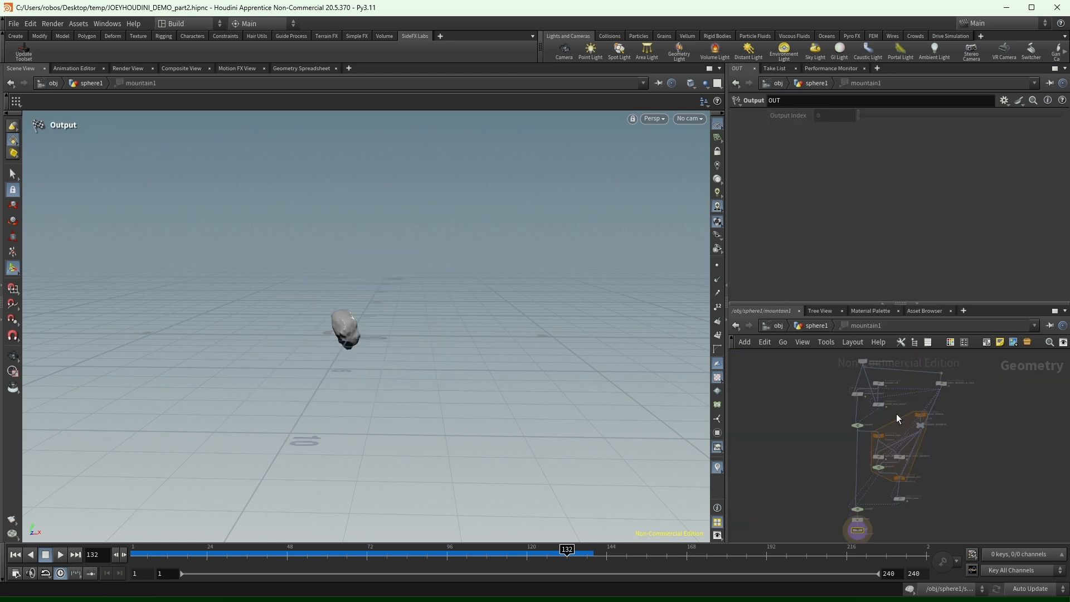
key(u)
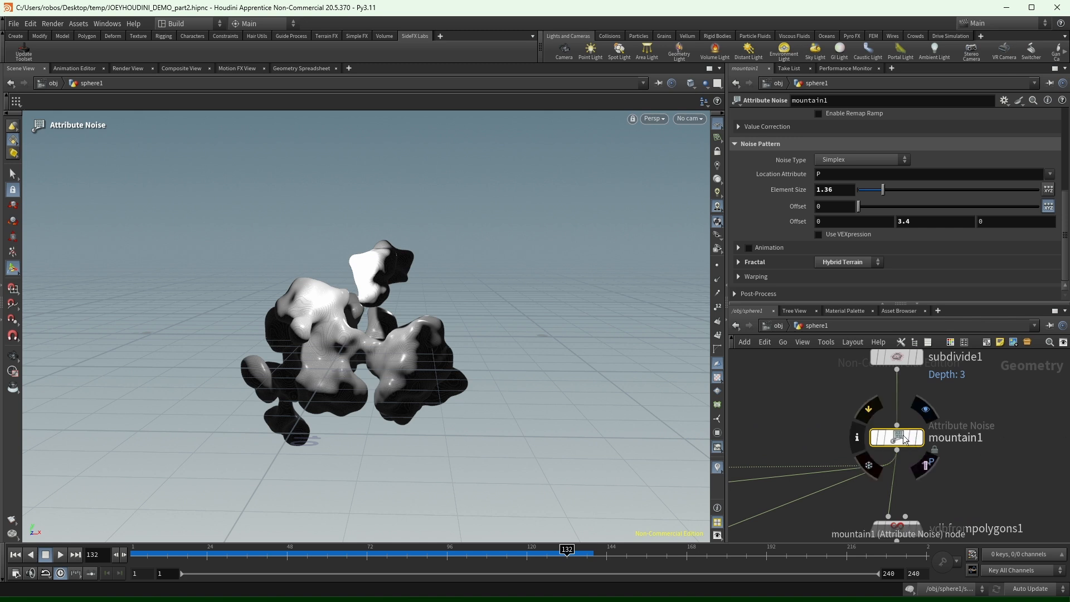
double_click(904, 439)
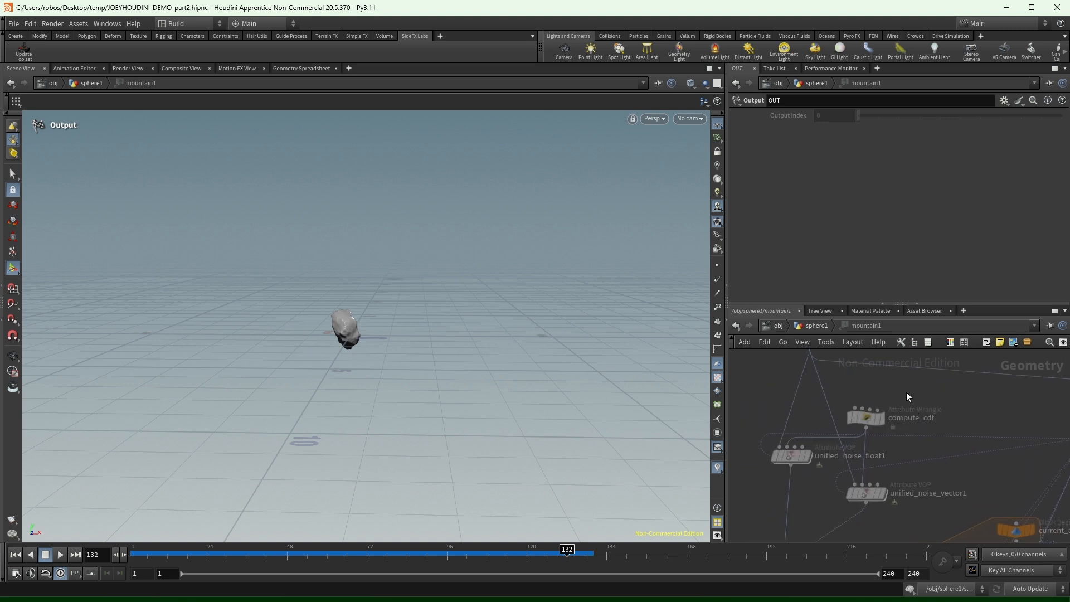
Examine the compute_cdf wrangle and the surrounding nodes inside mountain1, and return to the sphere1 network.
click(898, 403)
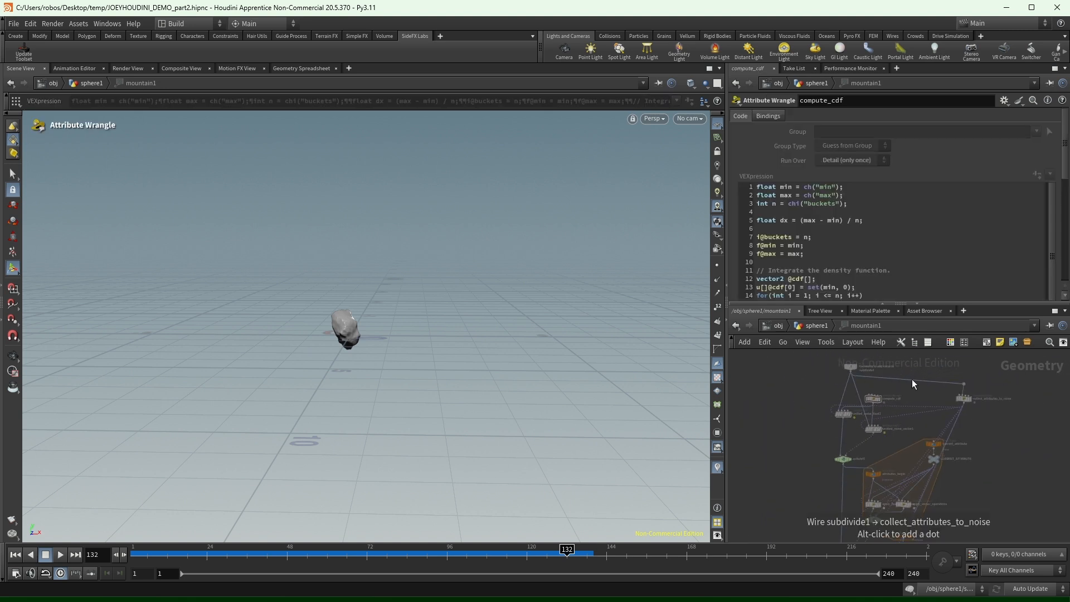
click(806, 326)
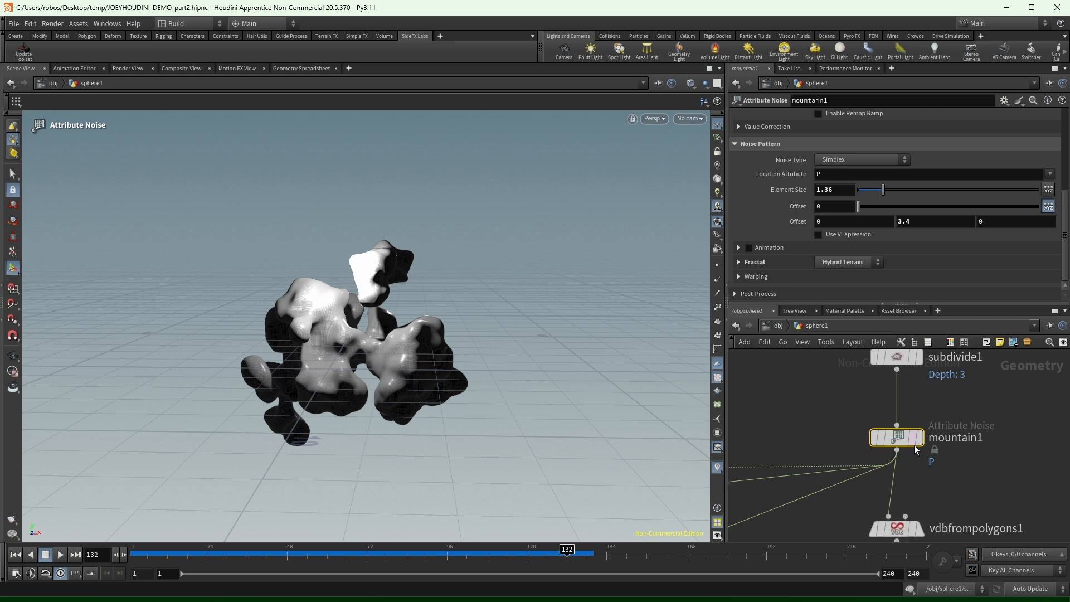
double_click(901, 436)
scroll(897, 387, up, 5)
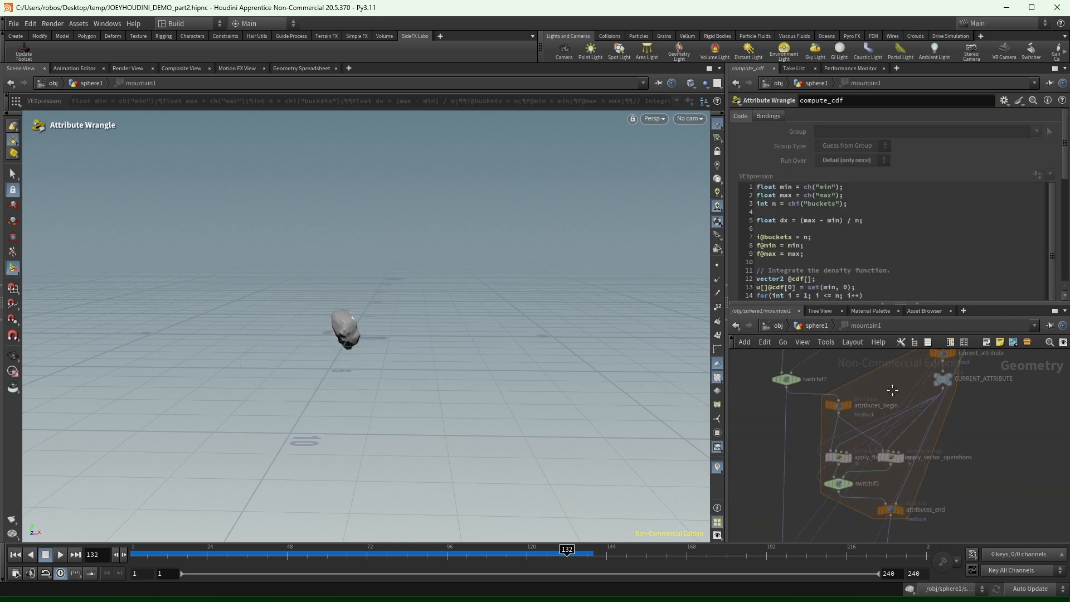
click(800, 324)
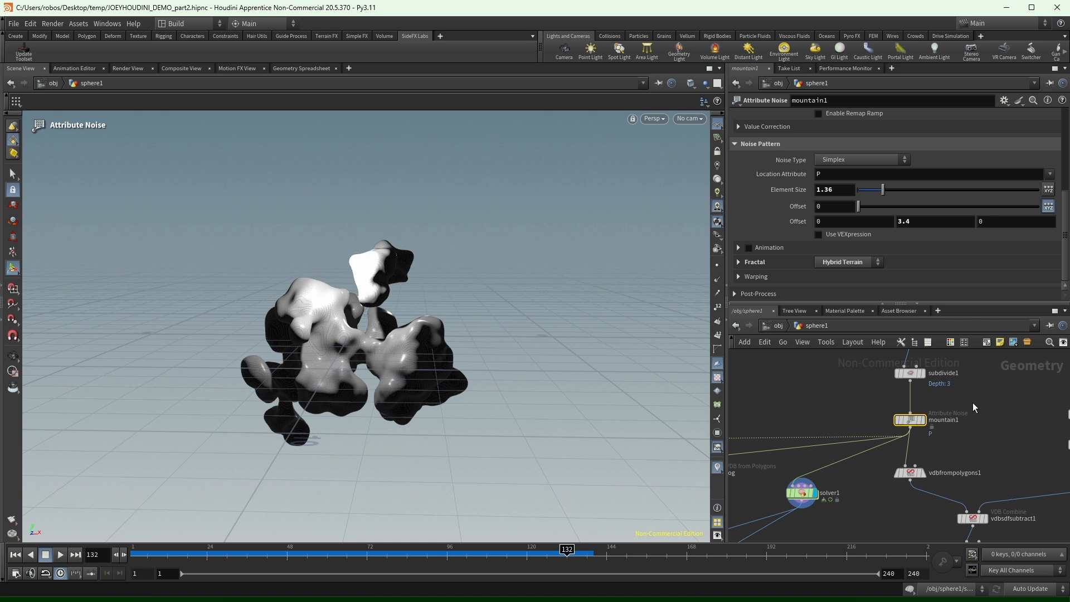
Display vellumsolver1 at the end of the chain, scrub its simulation over the early frames, and return to frame 1.
scroll(974, 404, down, 2)
scroll(881, 474, up, 4)
middle_drag(913, 481, 899, 382)
scroll(897, 381, down, 5)
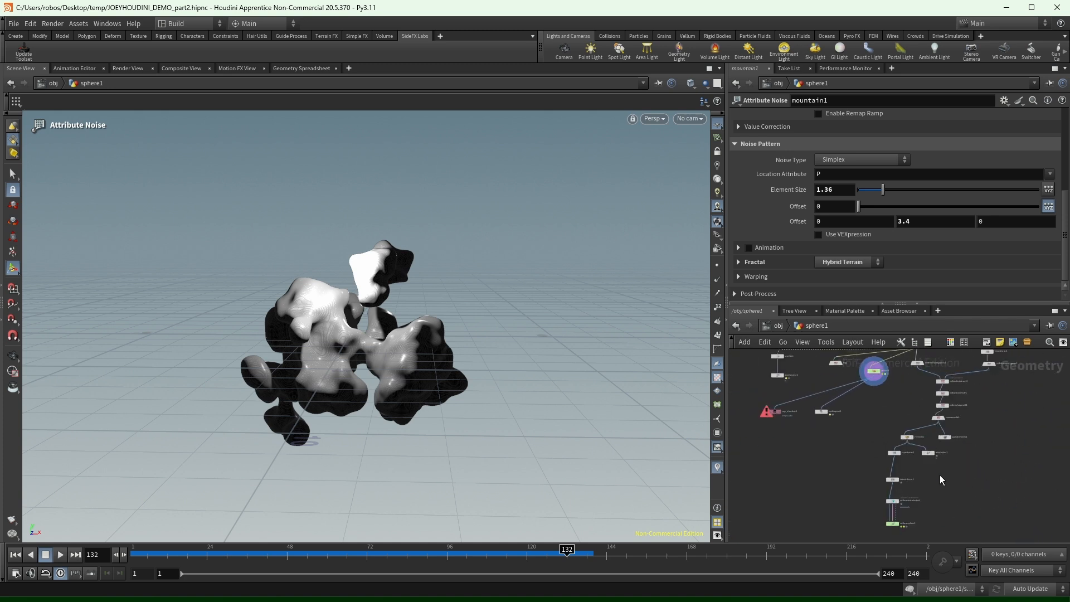
scroll(928, 517, up, 3)
middle_drag(921, 526, 894, 486)
scroll(893, 485, up, 4)
click(863, 439)
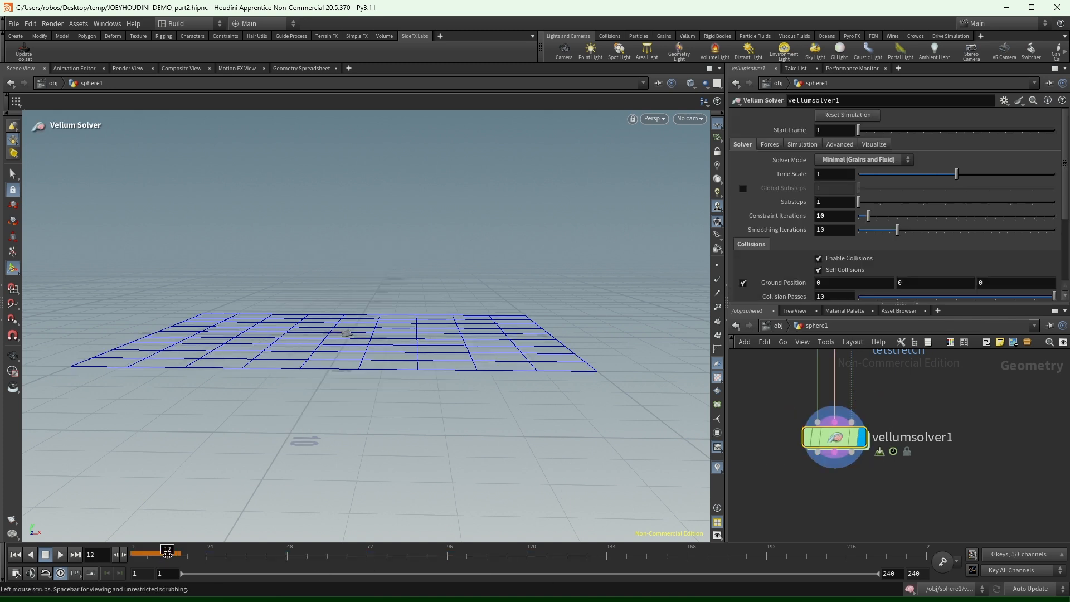
drag(167, 556, 183, 556)
click(15, 555)
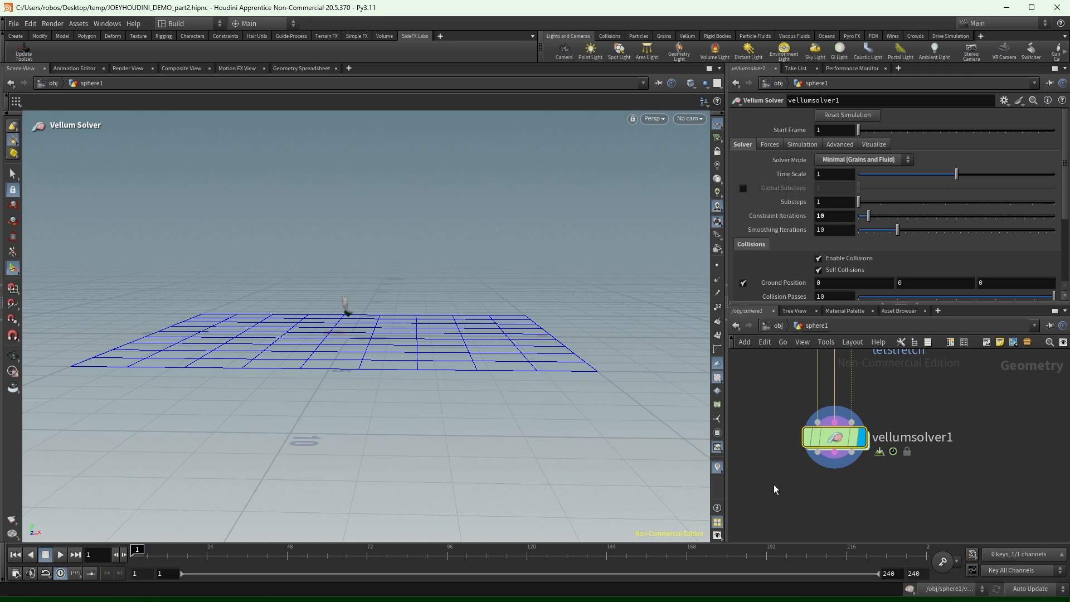
Enter vellumsolver1 and go up to its dopnet1 network to inspect the vellumsolver1 node there.
double_click(832, 440)
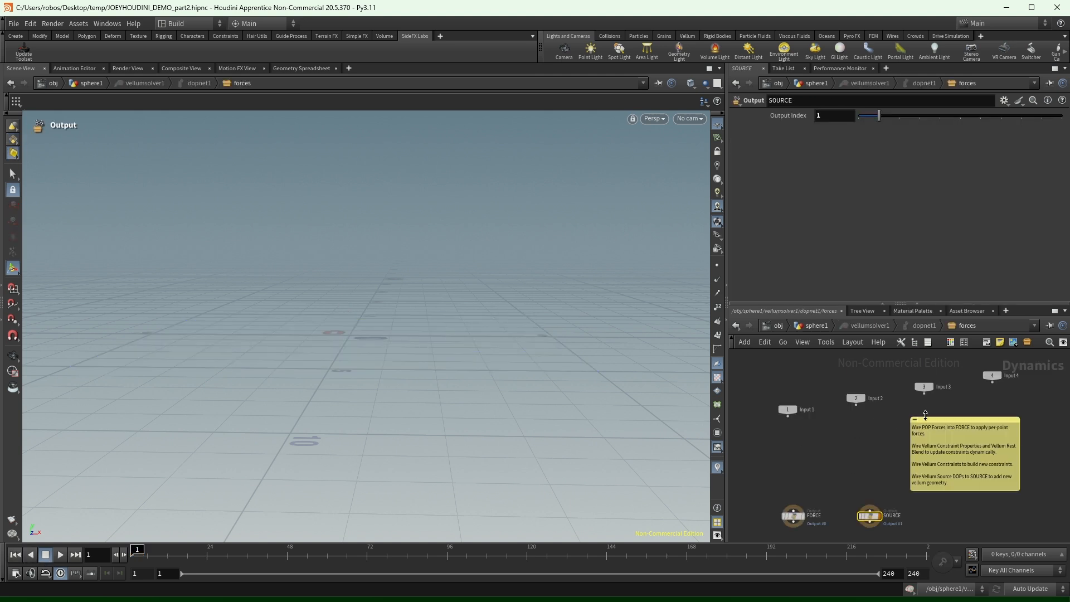
click(918, 327)
scroll(926, 405, up, 5)
middle_drag(955, 430, 933, 350)
click(904, 402)
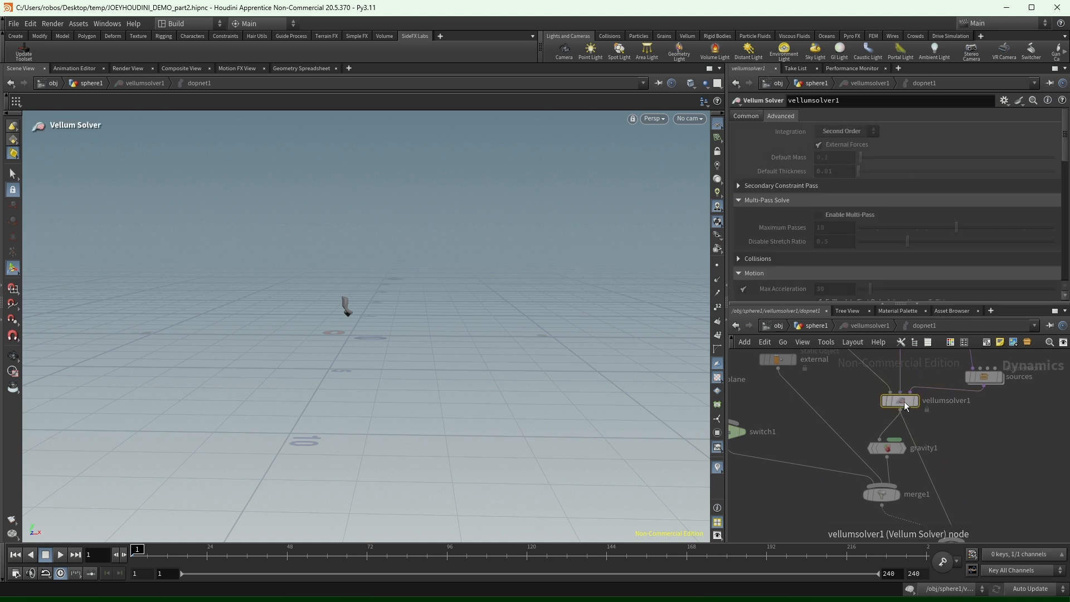
Enter the vellumsolver1 node inside dopnet1, examine its internal nodes, and return to the sphere1 network.
double_click(904, 401)
scroll(818, 410, up, 3)
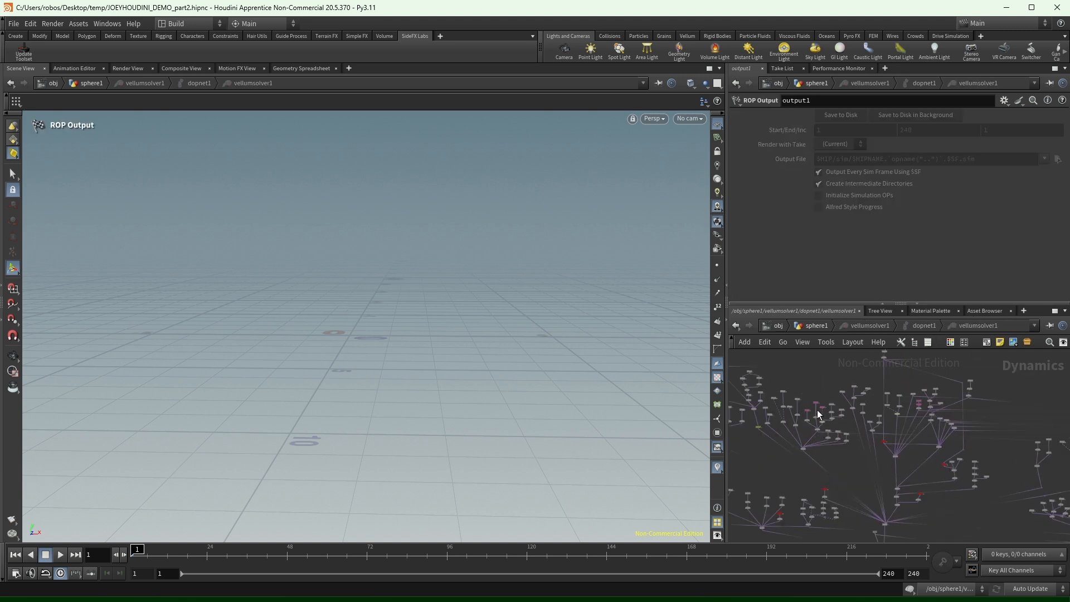
scroll(817, 376, up, 6)
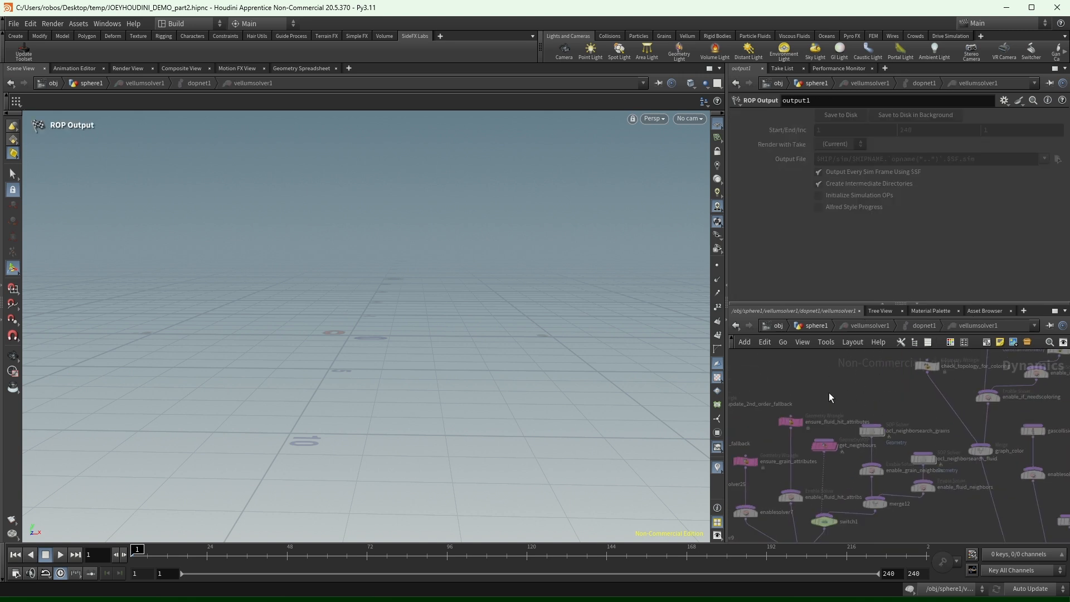
middle_drag(983, 391, 1027, 367)
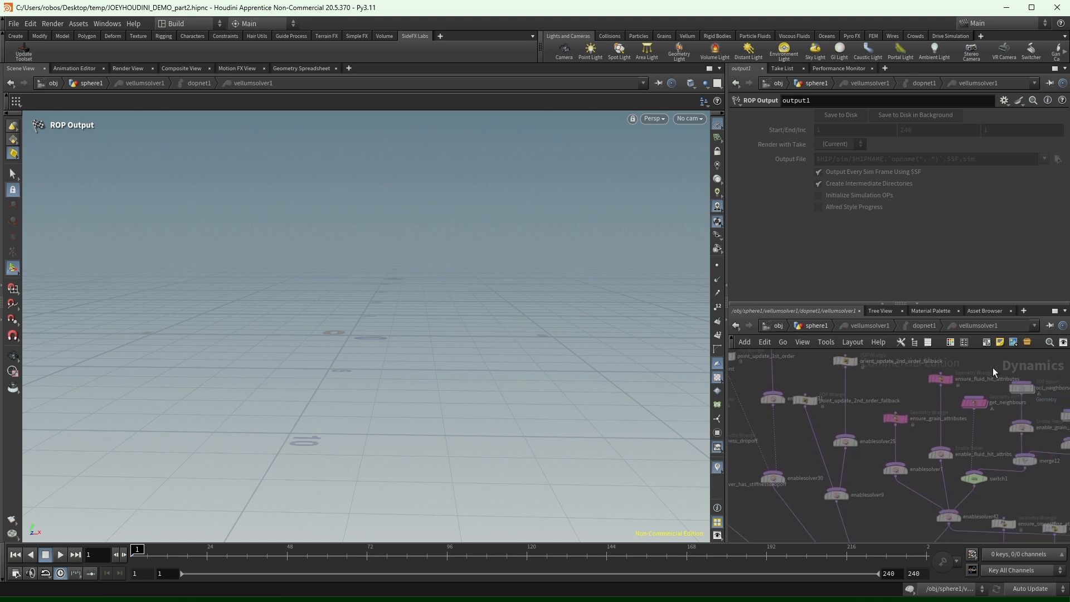
scroll(992, 367, up, 3)
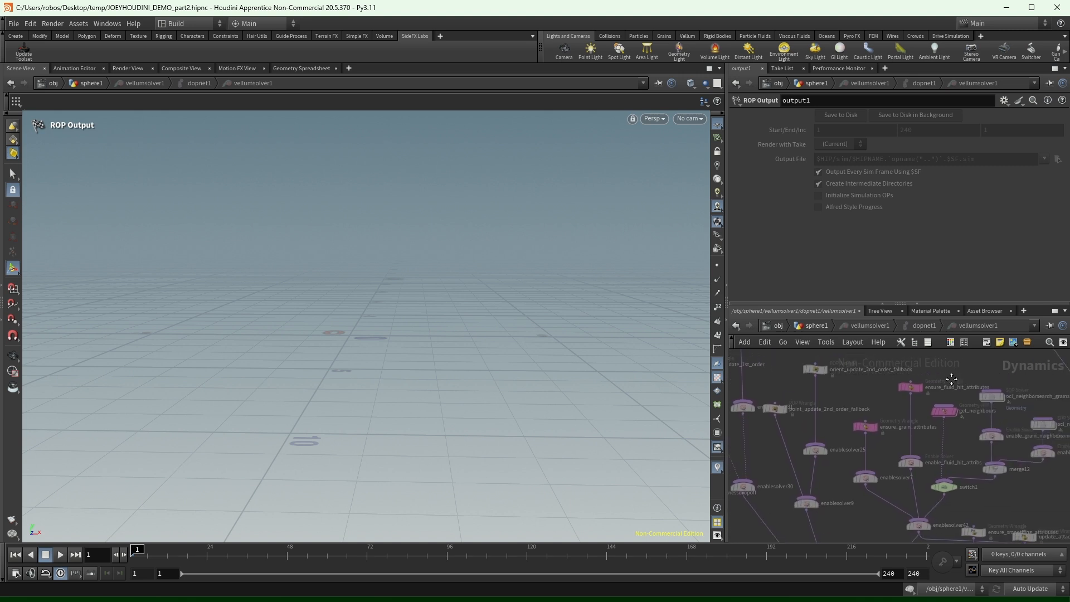
click(816, 326)
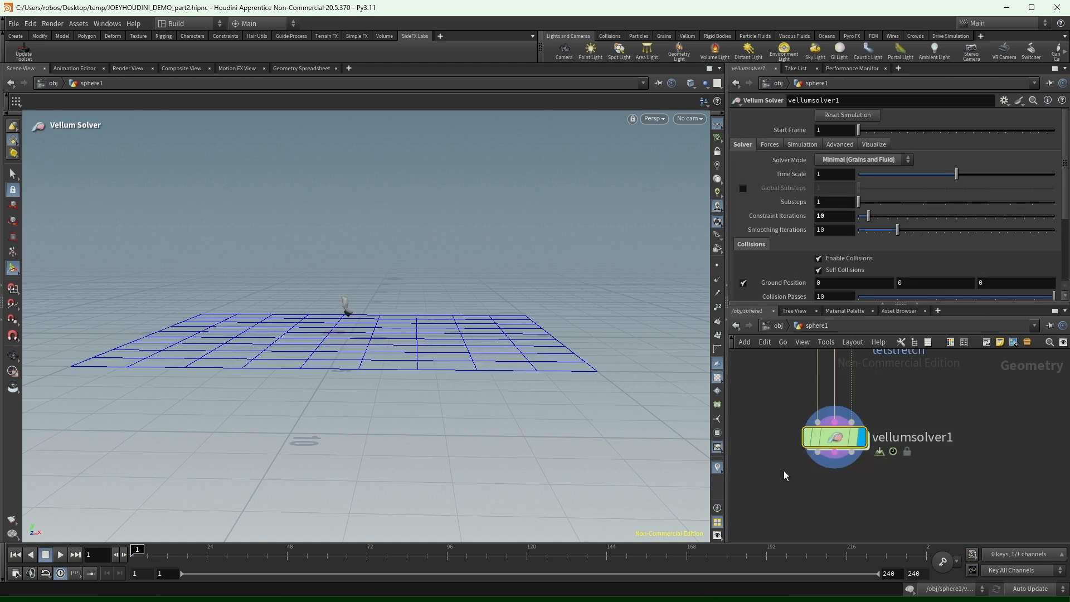
middle_drag(919, 433, 925, 495)
drag(979, 444, 775, 524)
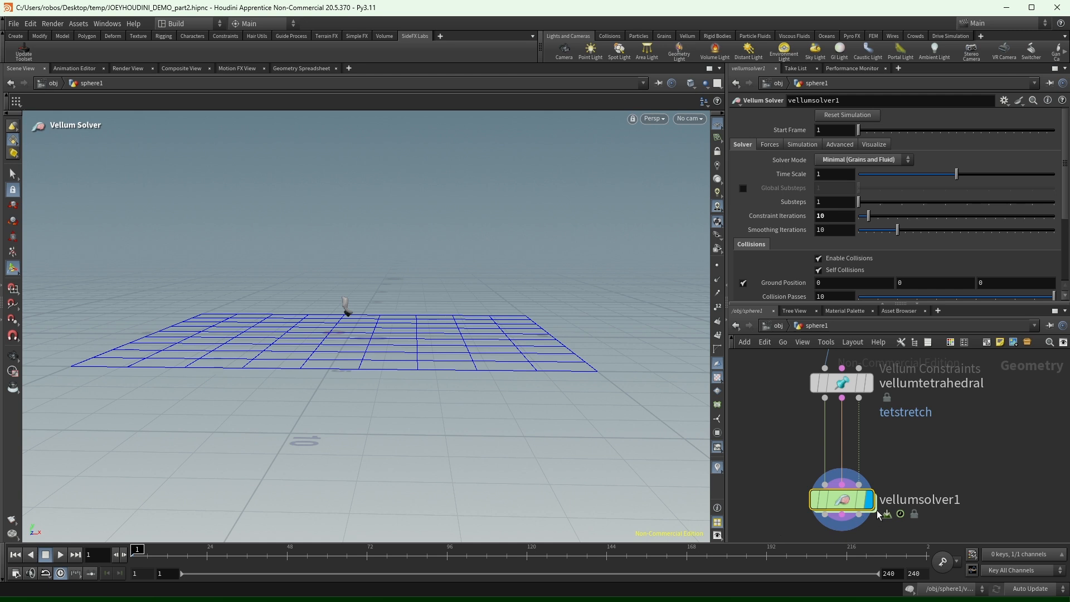
drag(1029, 452, 727, 520)
Save the scene file under its existing name.
scroll(817, 508, down, 4)
middle_drag(948, 463, 931, 476)
scroll(930, 435, down, 3)
middle_drag(840, 425, 1012, 434)
key(Tab)
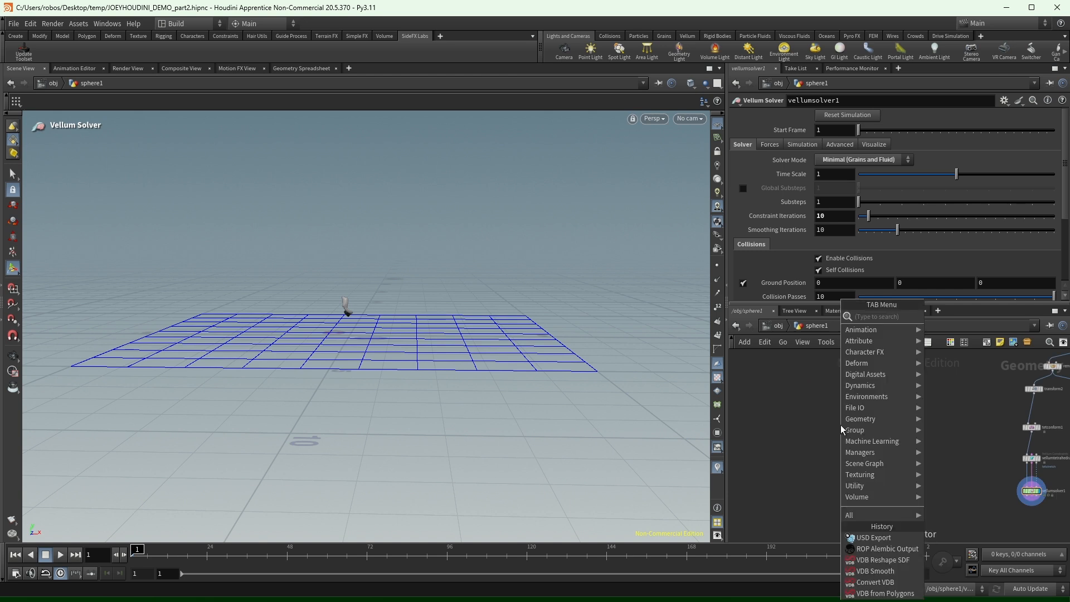
click(798, 410)
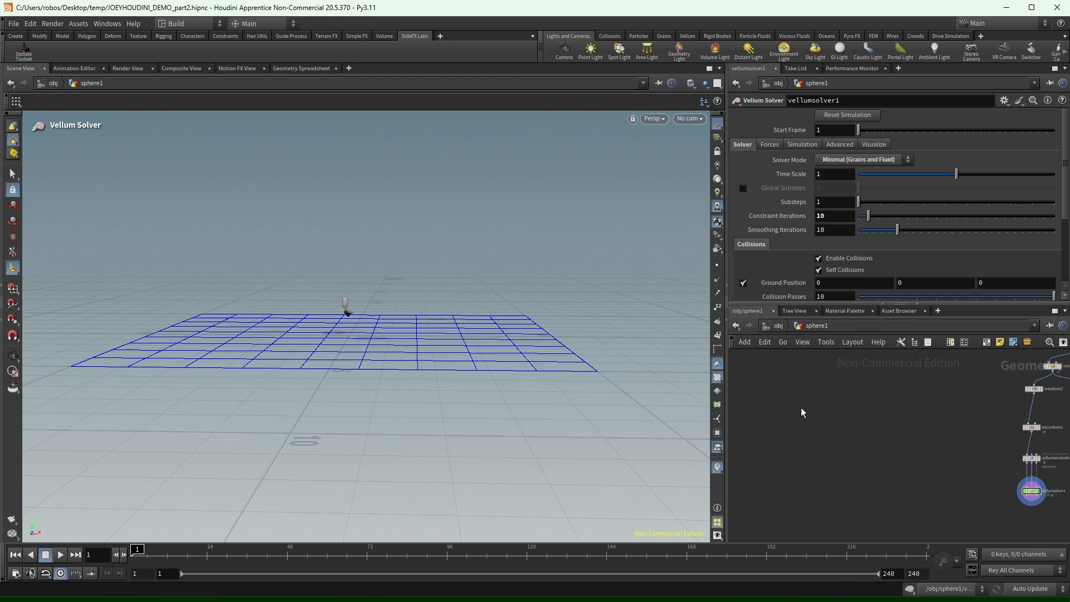
key(ctrl+s)
middle_drag(914, 422, 884, 423)
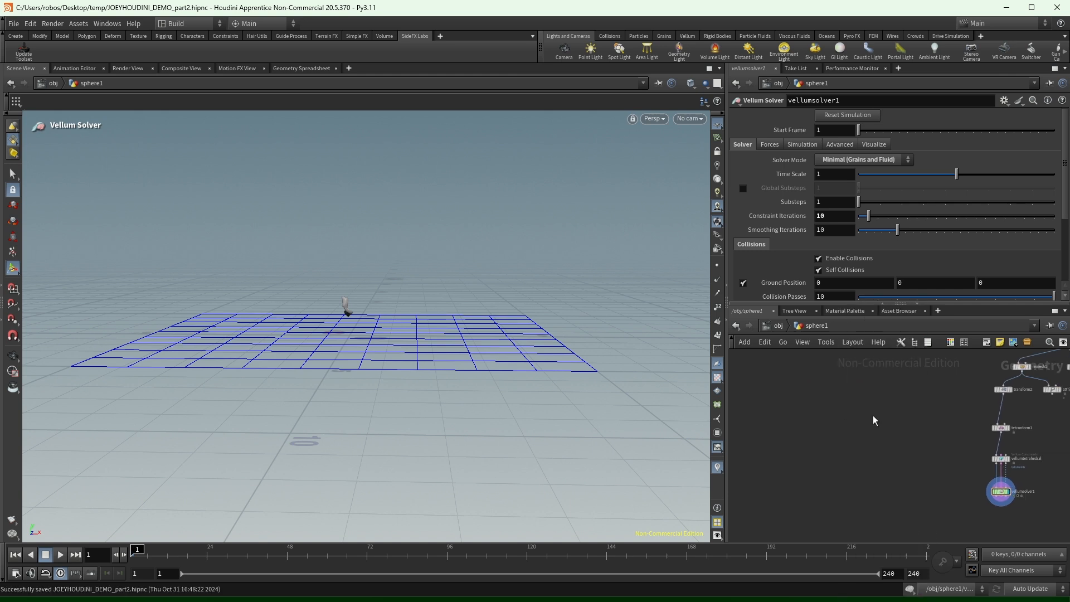
Search the available nodes for "configure" and look through the FLIP, MPM, Pyro and Vellum preset setups.
key(Tab)
key(Escape)
key(Tab)
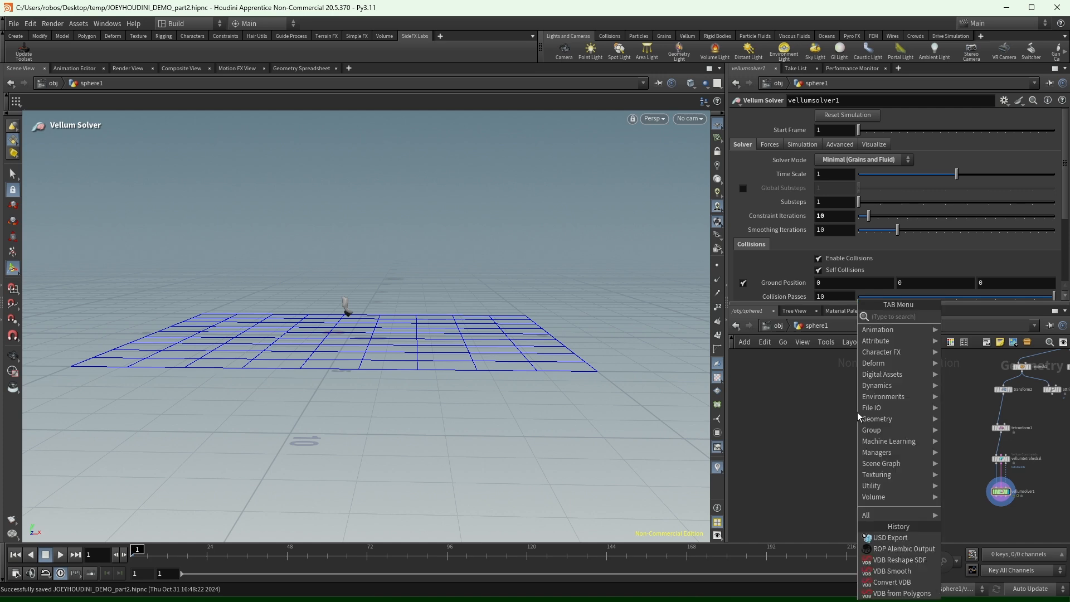
text(configur)
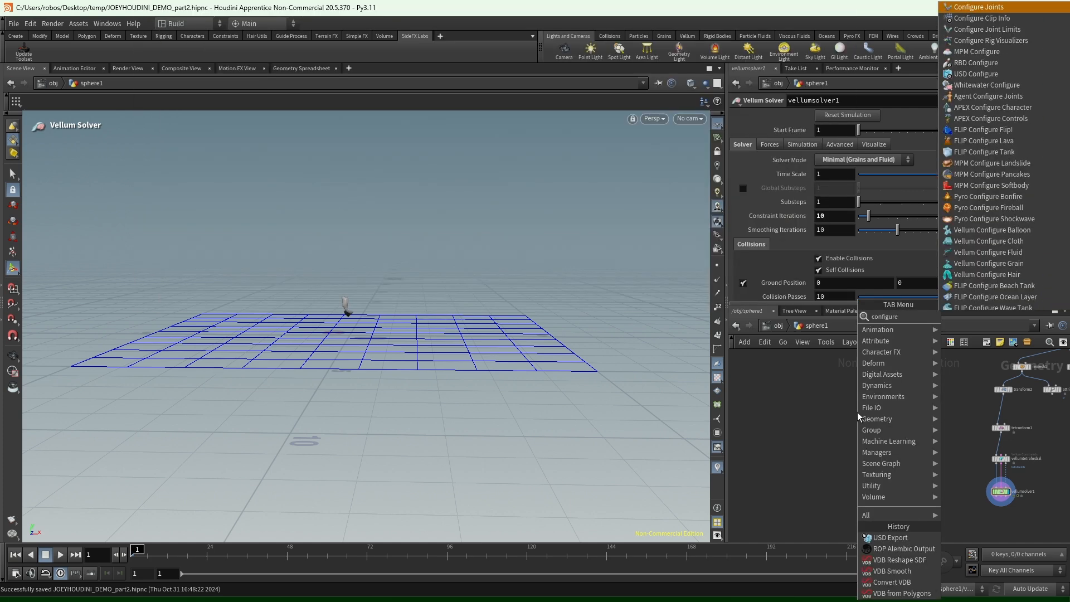
text(e)
scroll(997, 159, down, 6)
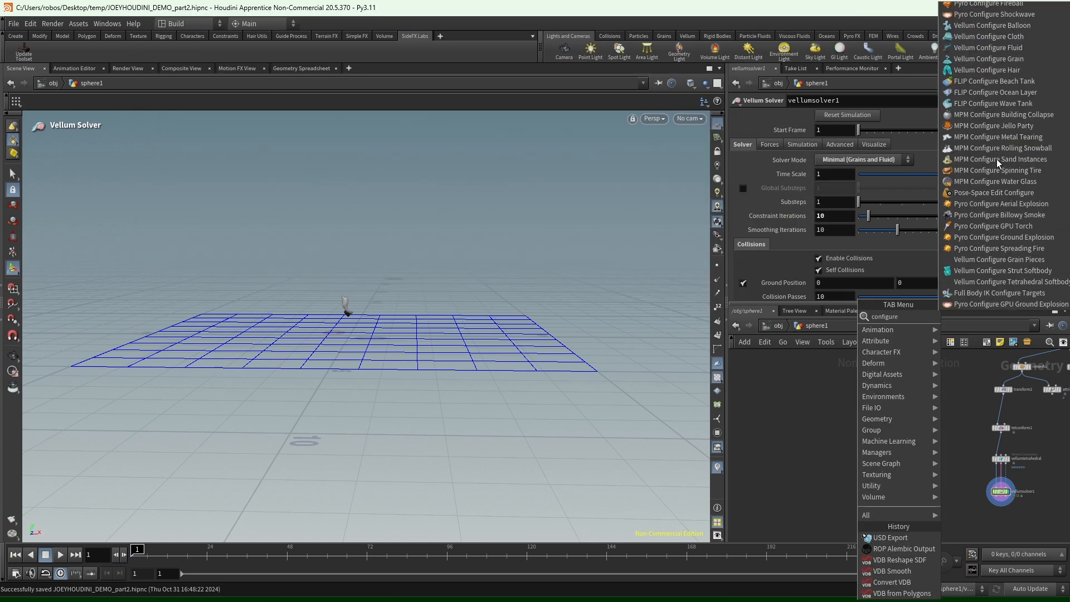
scroll(1002, 195, up, 6)
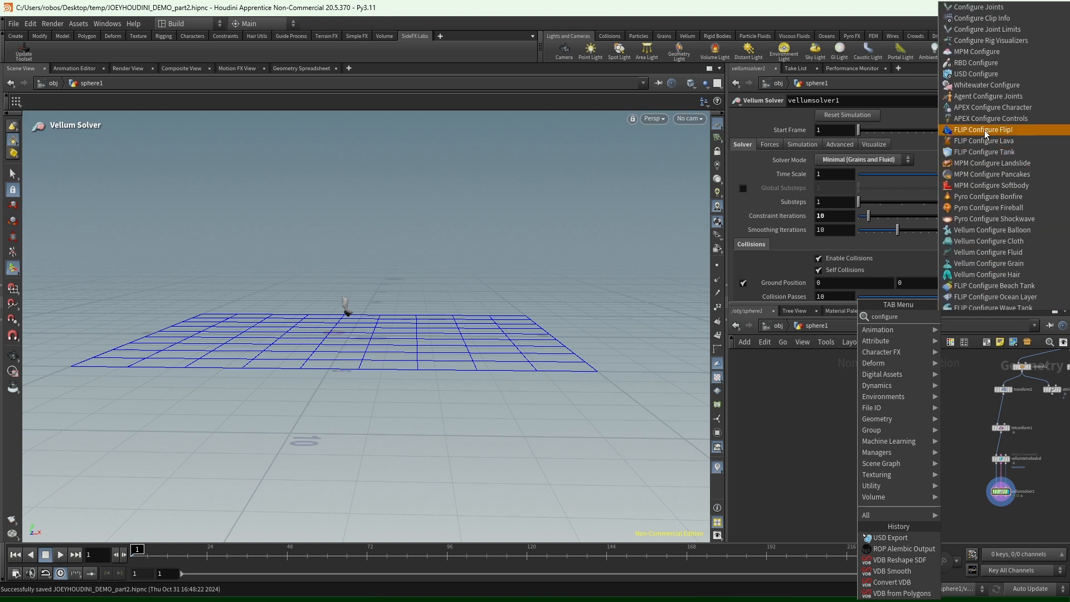
scroll(984, 129, down, 3)
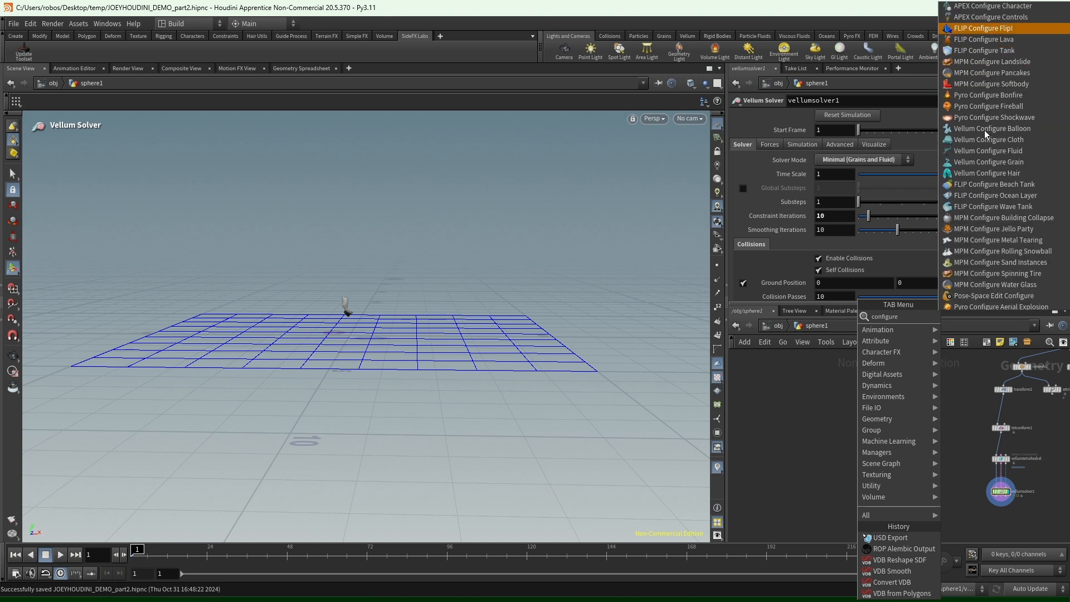
scroll(994, 174, down, 3)
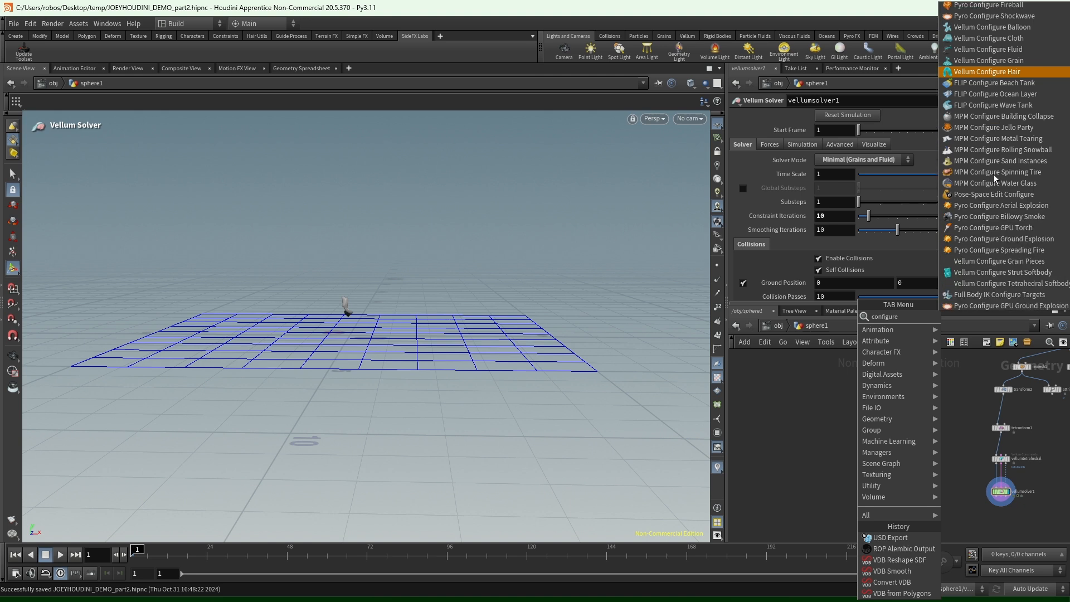
scroll(994, 174, down, 1)
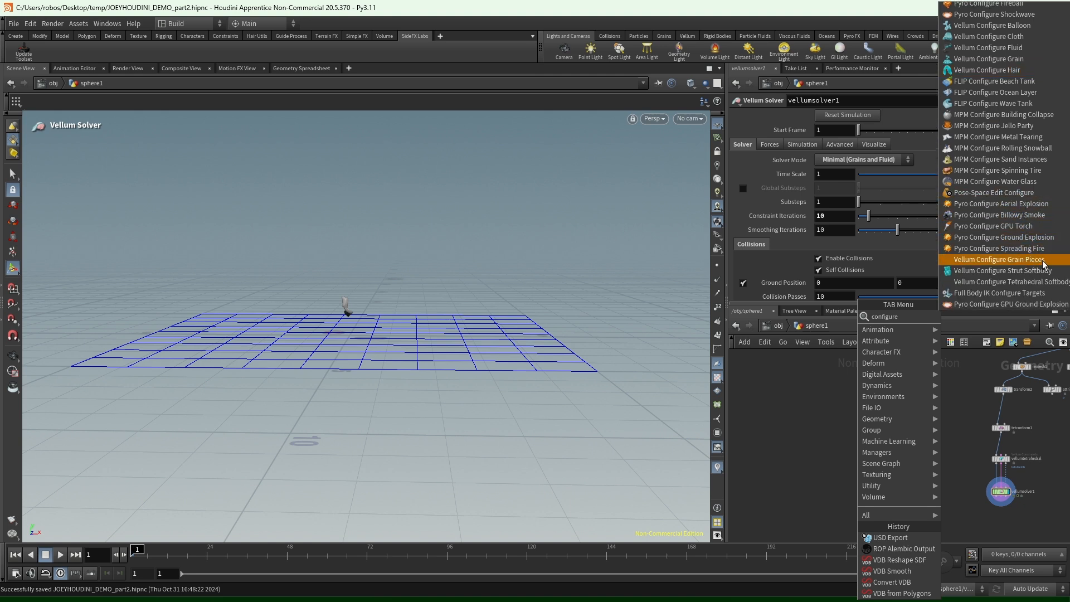
scroll(1042, 262, up, 3)
Add the Pyro Configure Billowy Smoke setup in the empty area beside the vellum node chain.
text(billow)
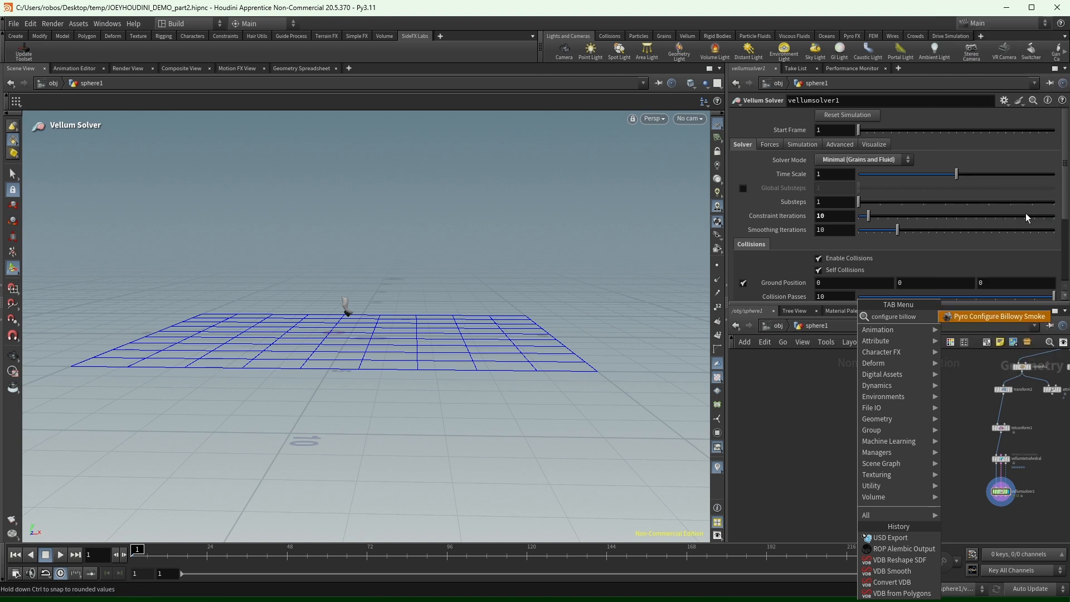
key(Return)
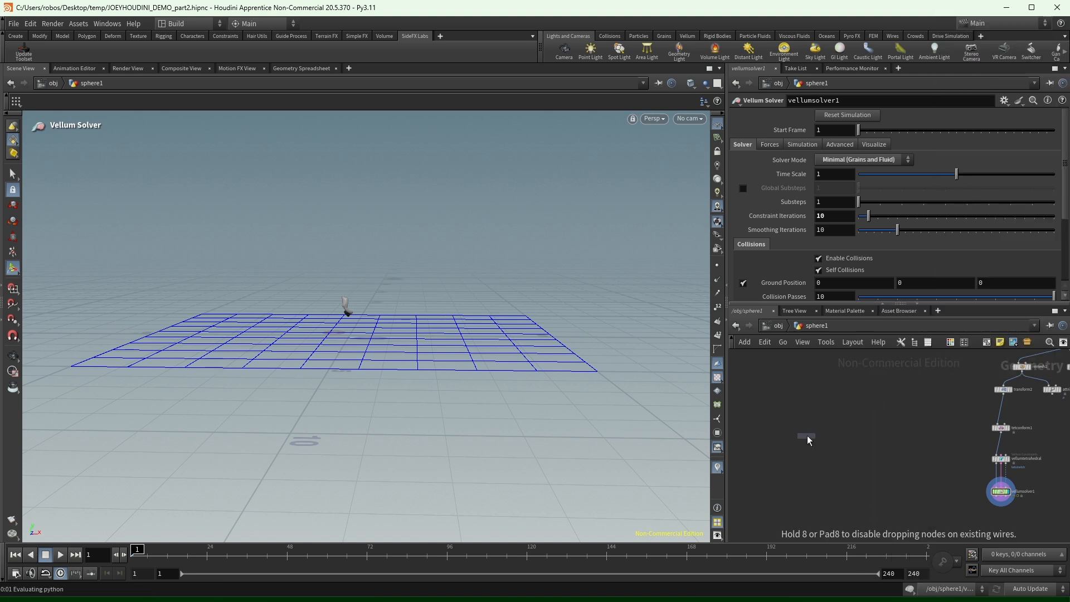
click(811, 463)
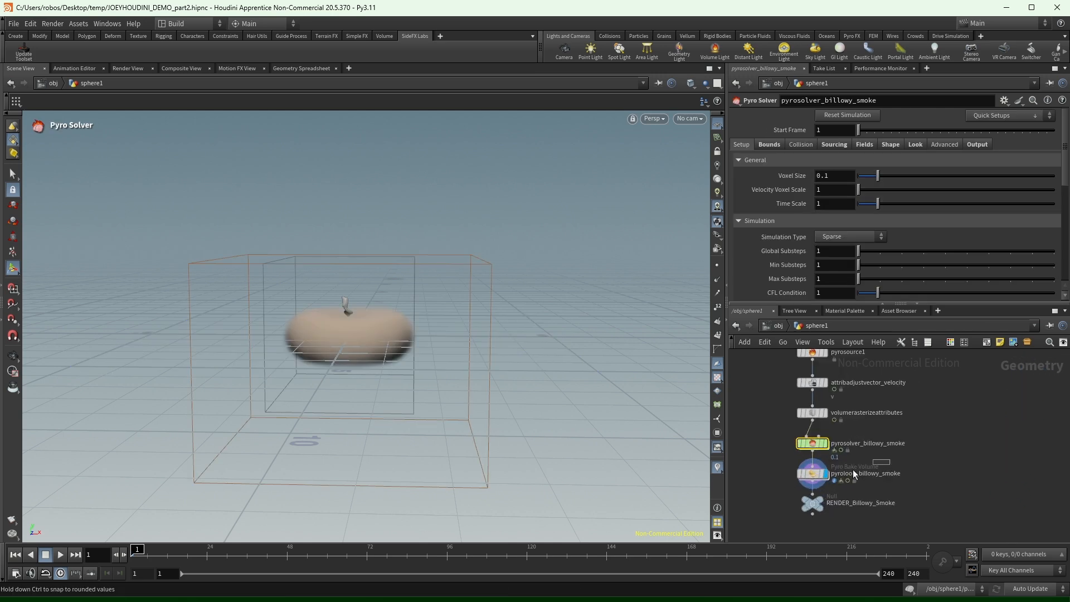
Play the billowy smoke simulation, view it from another angle, and scrub to frame 33.
click(61, 555)
key(Escape)
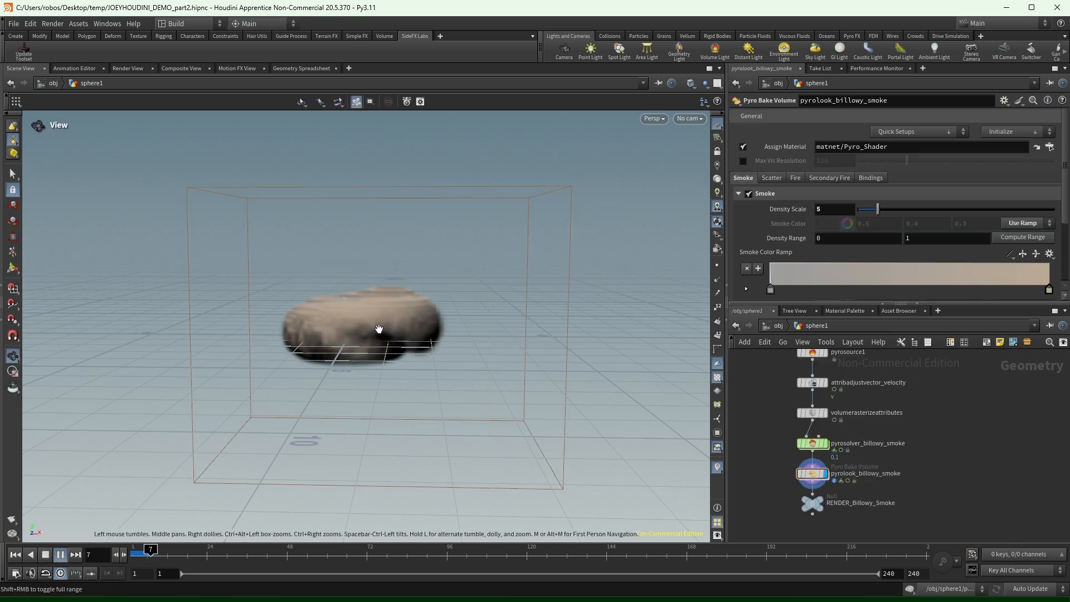
right_drag(177, 389, 184, 329)
middle_drag(354, 333, 359, 418)
drag(358, 418, 401, 399)
drag(203, 554, 237, 553)
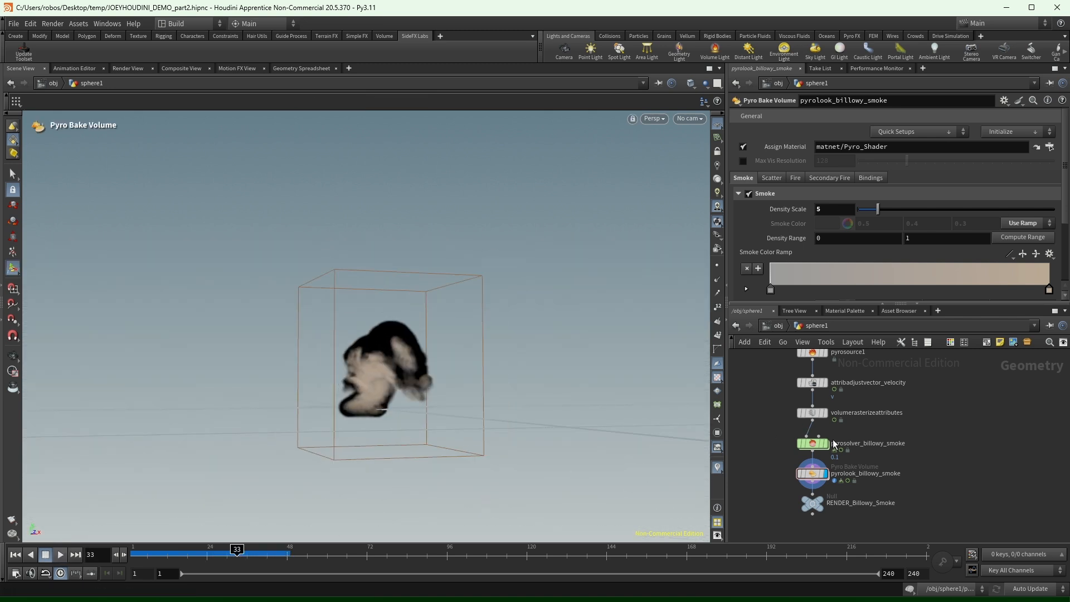
Display pyrosolver_billowy_smoke and replay its simulation while viewing the smoke from several angles.
click(820, 444)
click(288, 552)
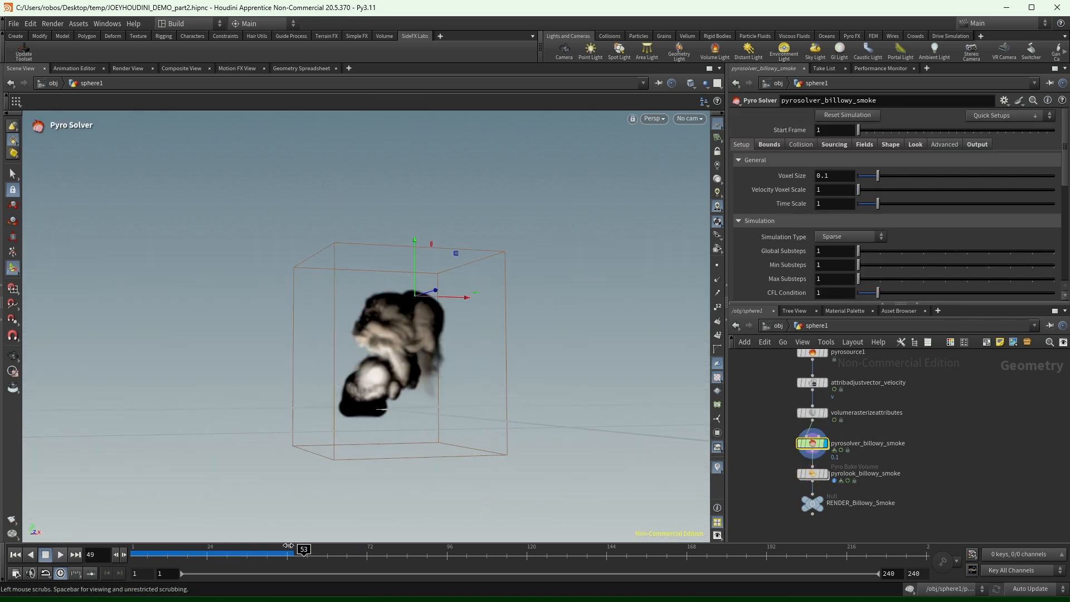
drag(288, 546, 73, 569)
click(59, 559)
alt+drag(401, 375, 313, 382)
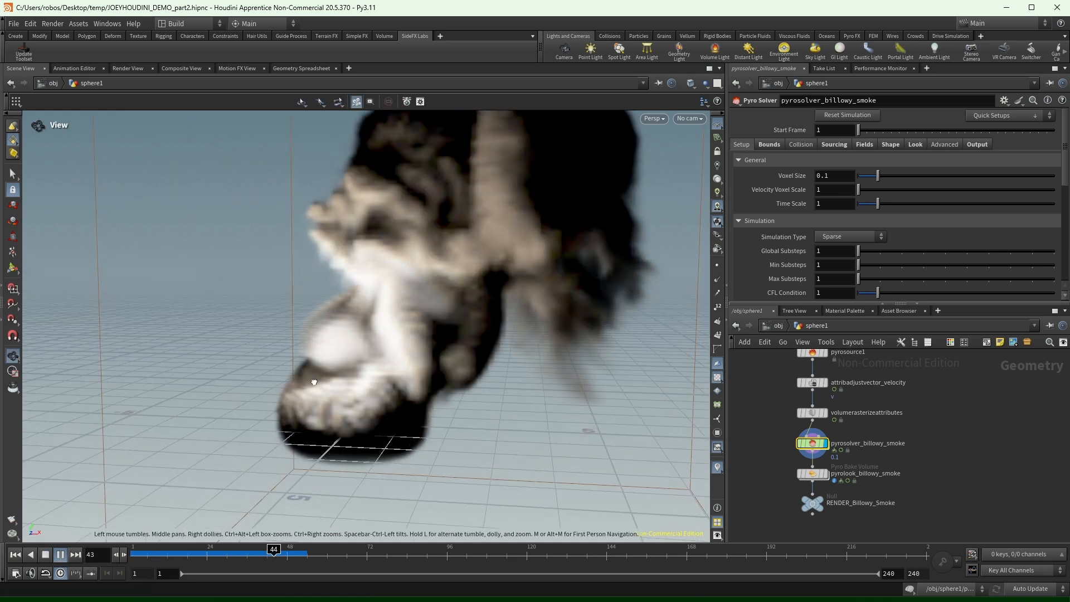
alt+right_drag(313, 383, 215, 428)
alt+drag(214, 427, 393, 426)
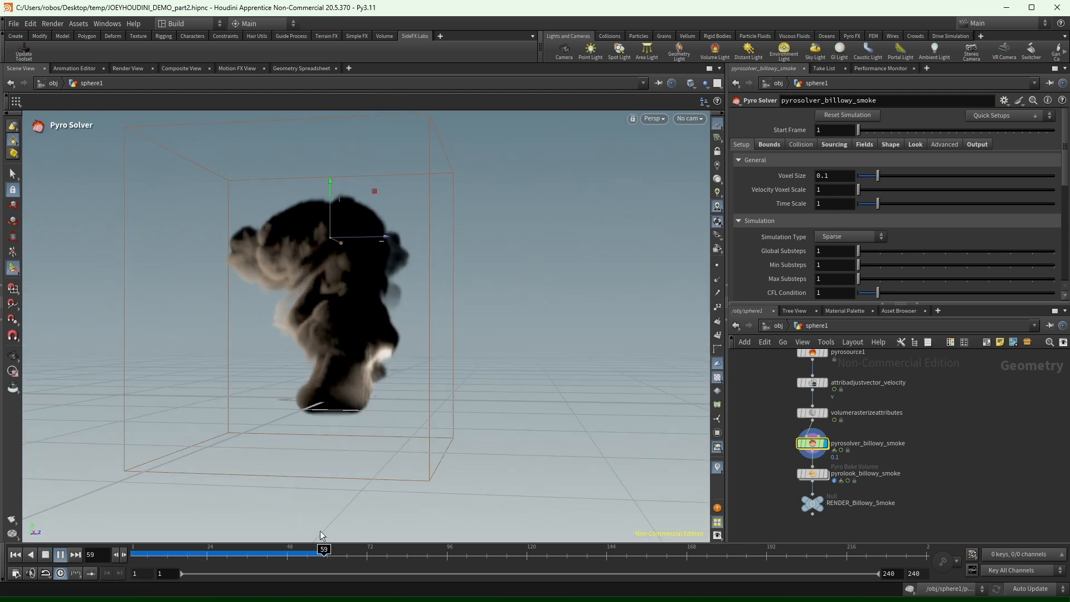
Return to frame 1, set pyrosolver_billowy_smoke's voxel size to 0.025, and play the simulation.
drag(326, 551, 124, 545)
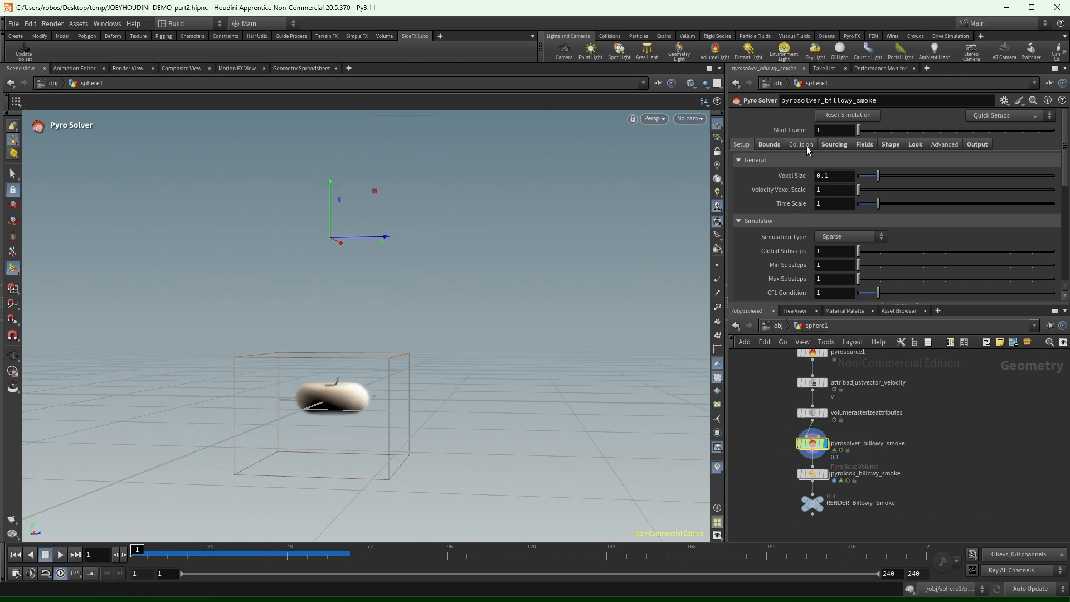
click(837, 176)
key(BackSpace)
text(025)
key(Return)
click(61, 555)
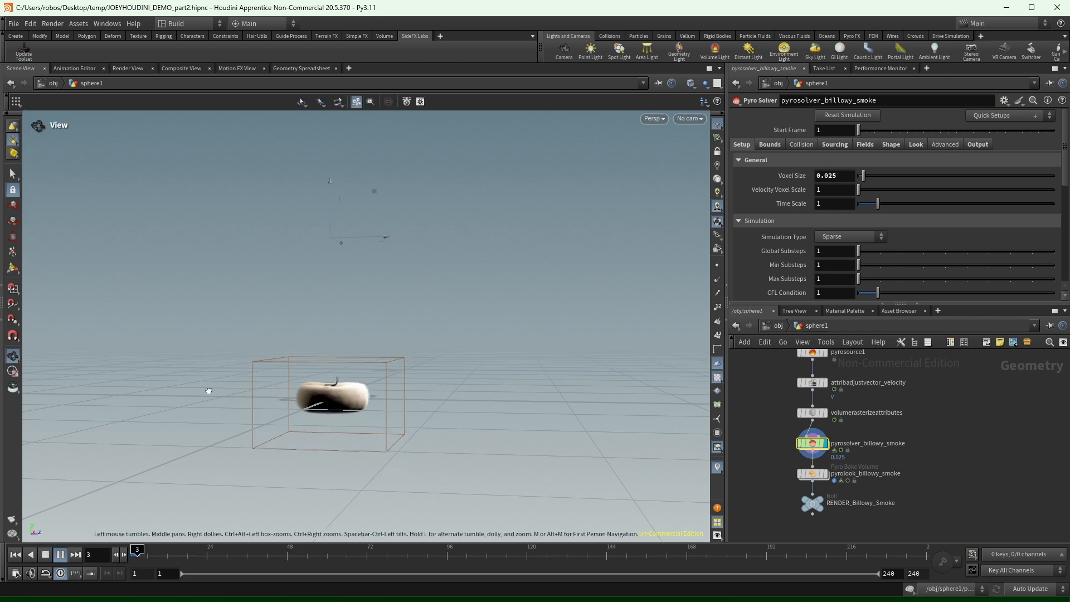
View the playing smoke simulation from another angle and return to frame 1.
alt+drag(220, 385, 336, 384)
key(Return)
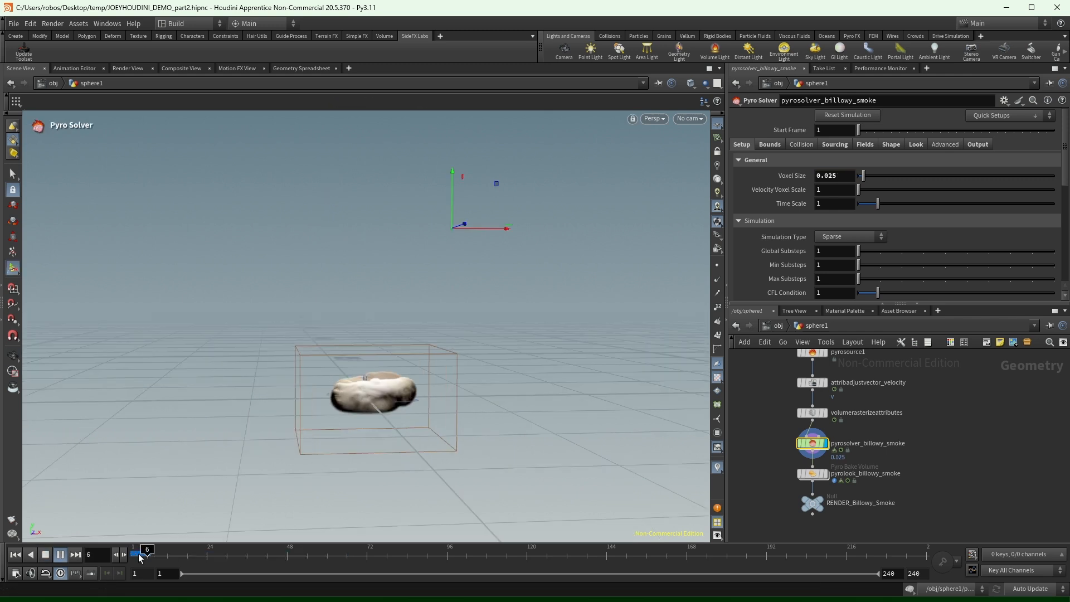
click(136, 555)
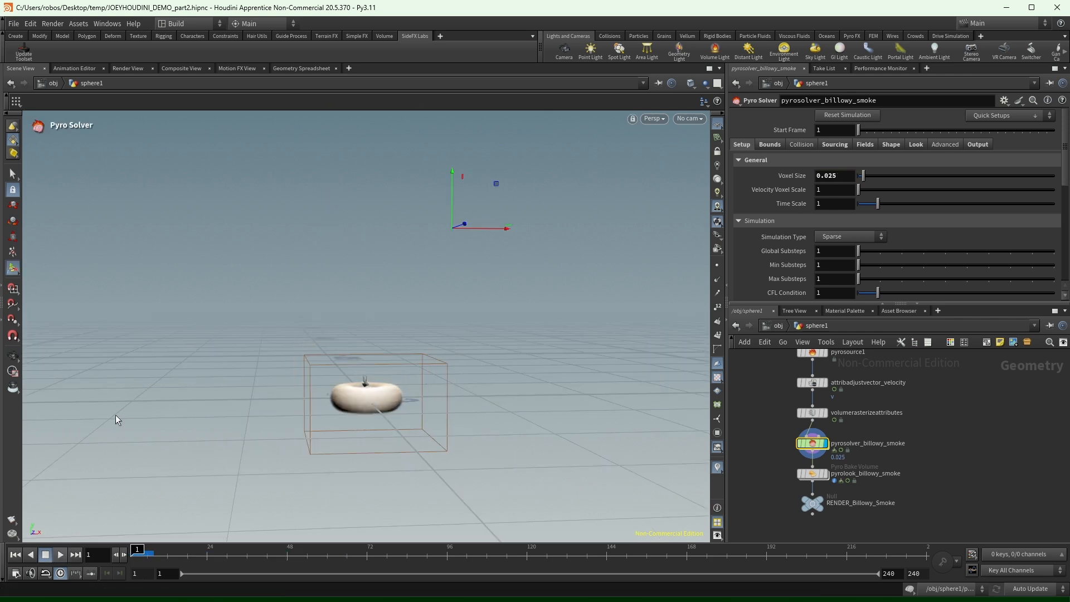
Review pyrosolver_billowy_smoke's Sourcing, Fields, Bounds and Setup parameters.
click(800, 143)
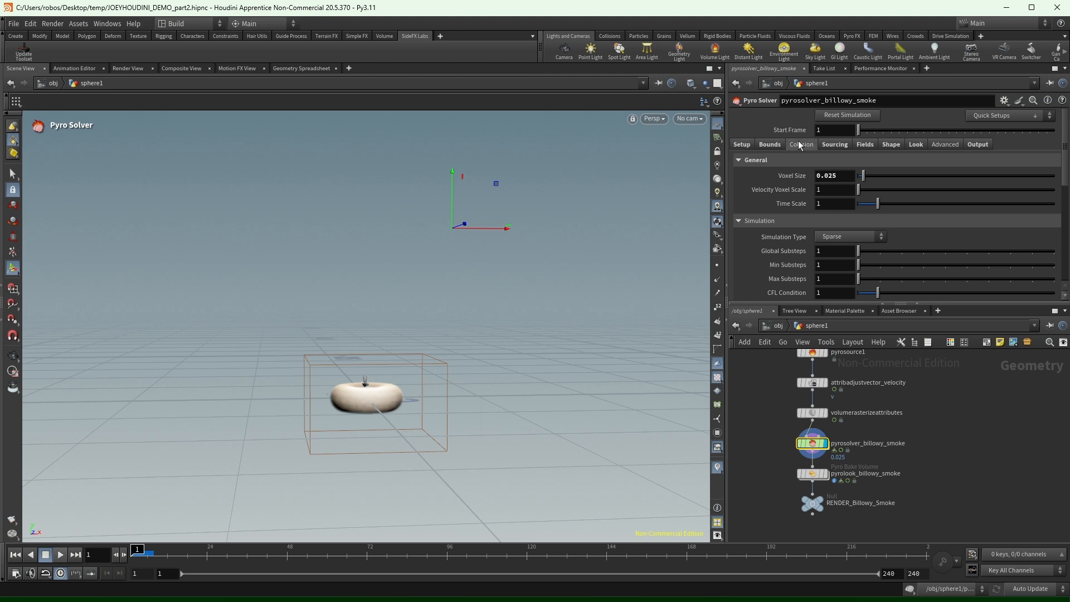
click(833, 144)
click(865, 144)
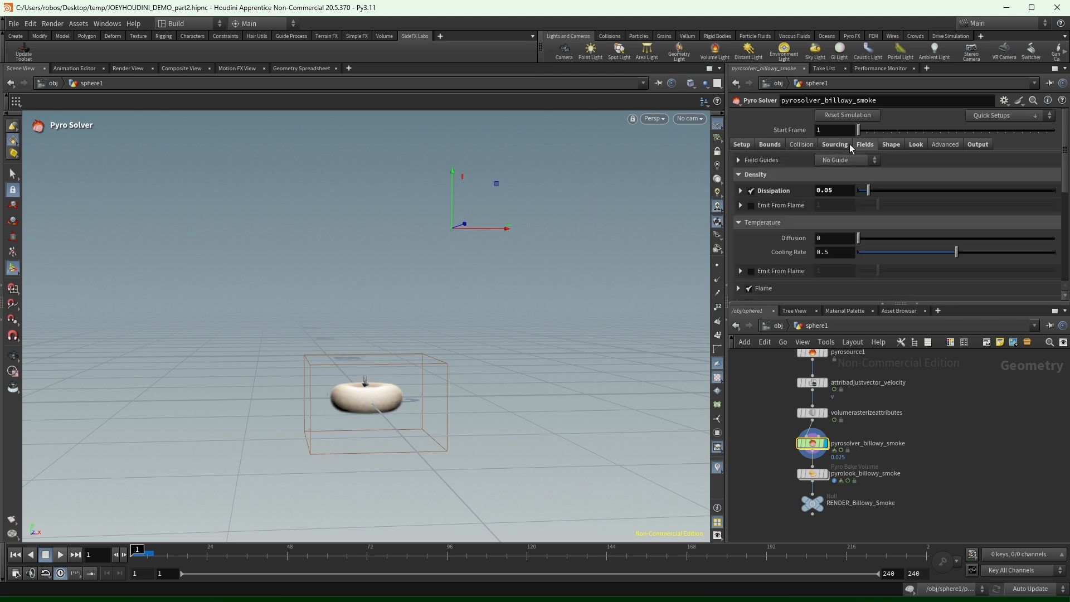
click(767, 145)
click(745, 145)
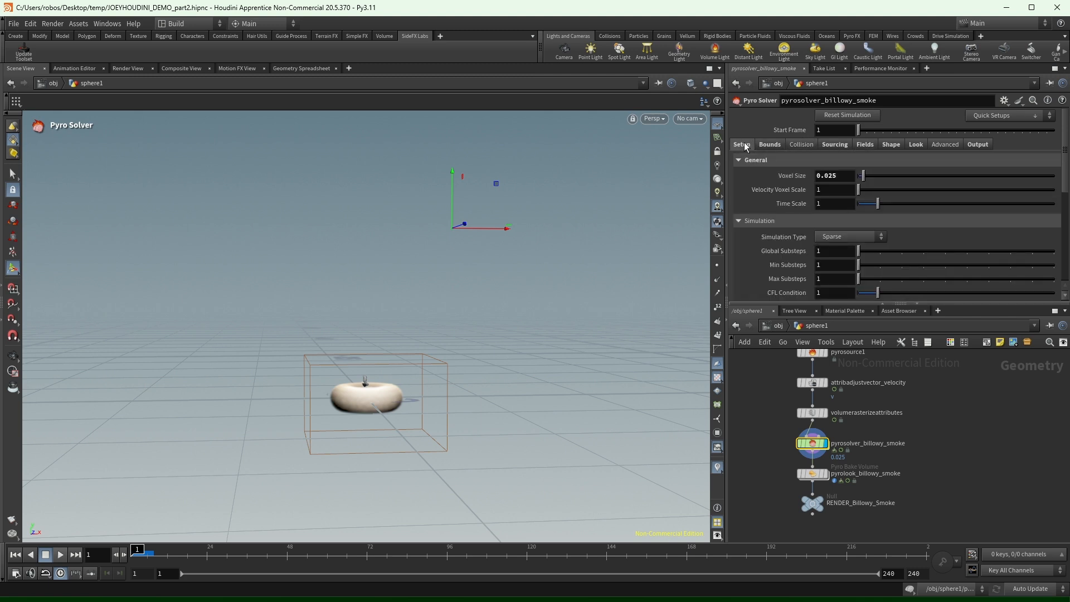
scroll(794, 219, down, 3)
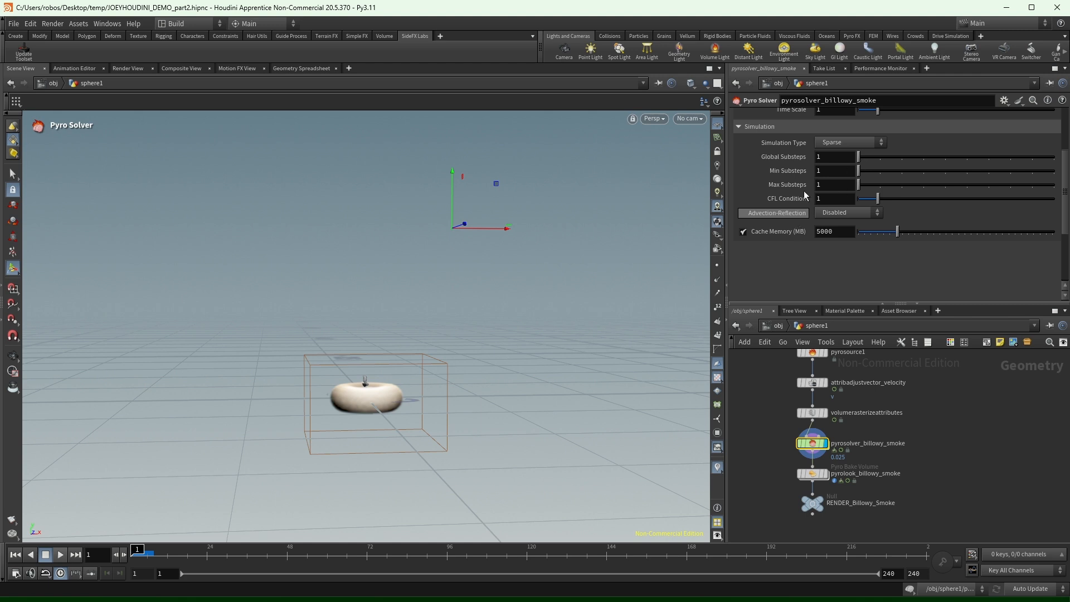
scroll(834, 149, up, 3)
Set pyrosolver_billowy_smoke's simulation type to Minimal OpenCL, test-play the simulation and rewind it to frame 1.
click(834, 224)
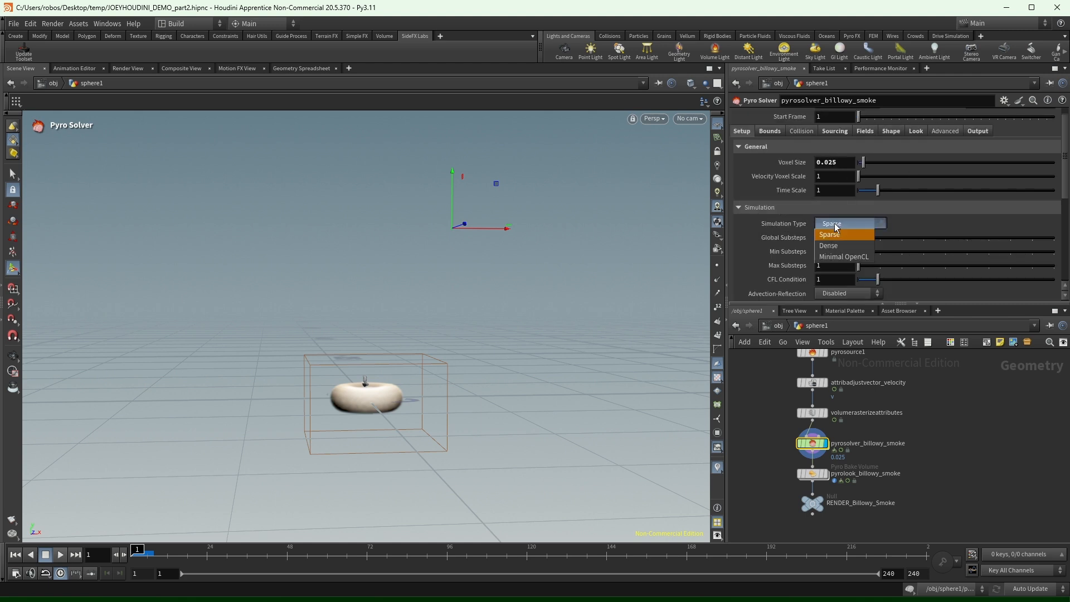
click(834, 225)
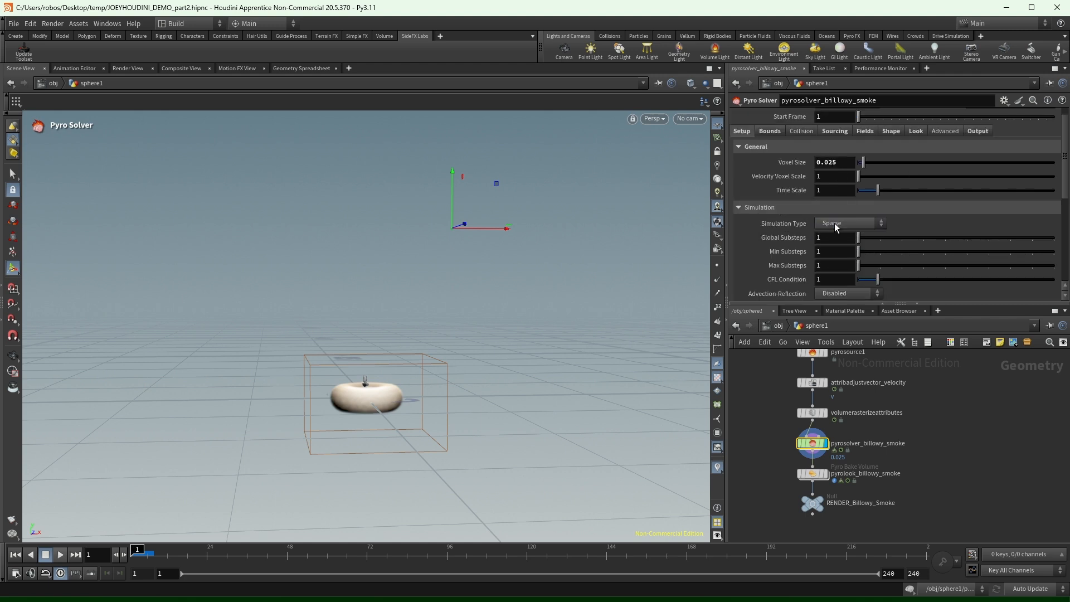
click(836, 225)
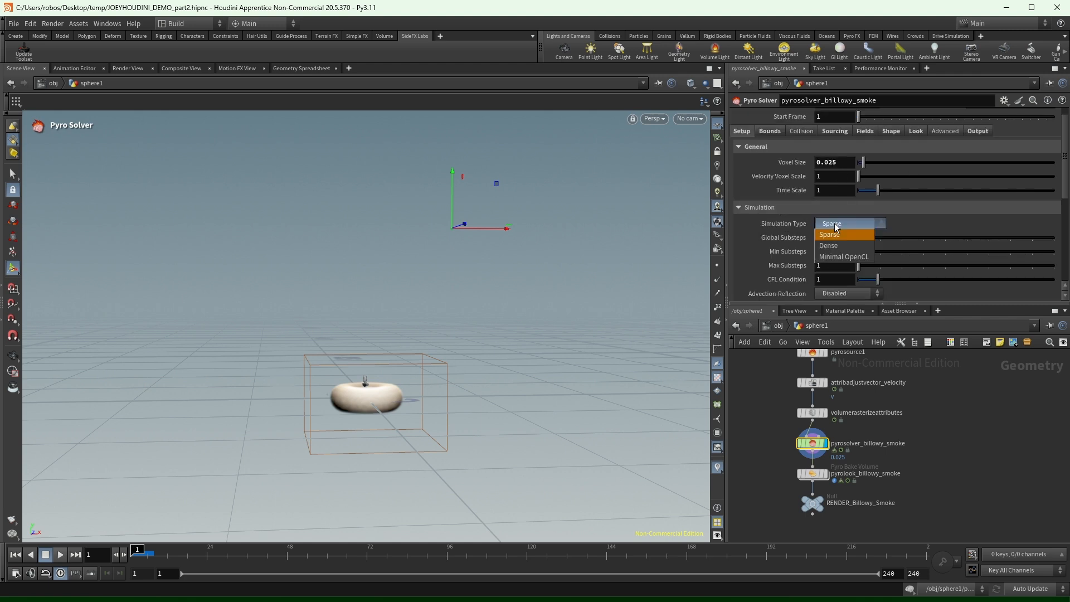
click(862, 258)
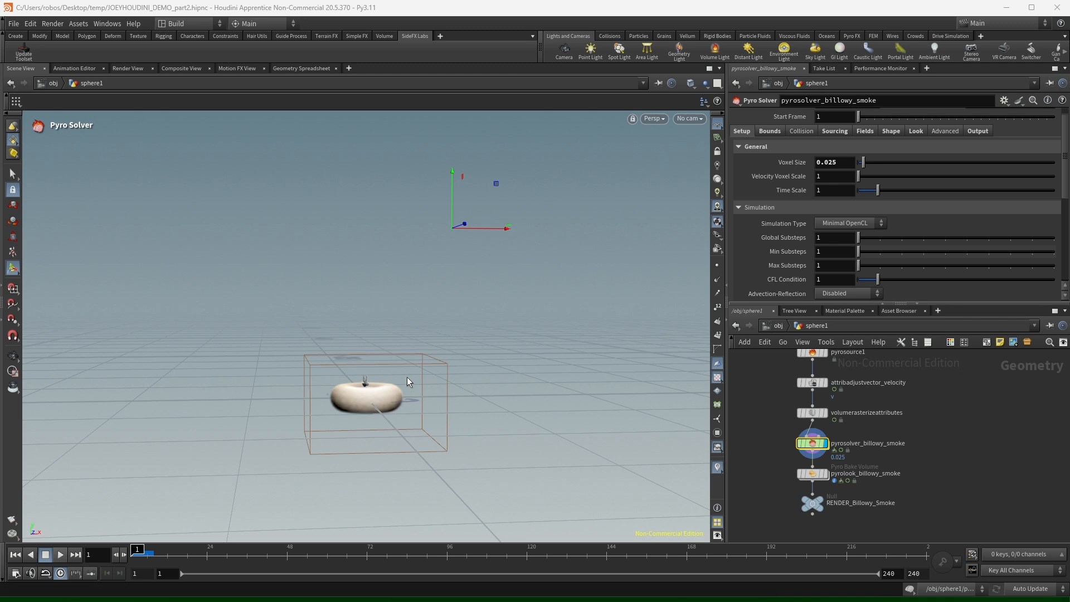
click(60, 554)
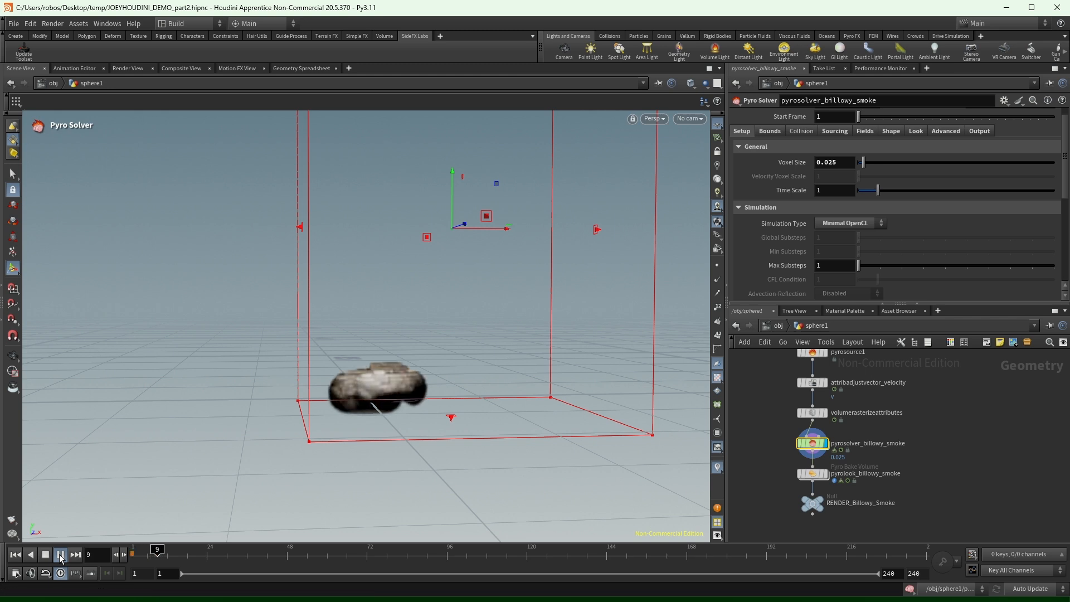
drag(165, 560, 3, 525)
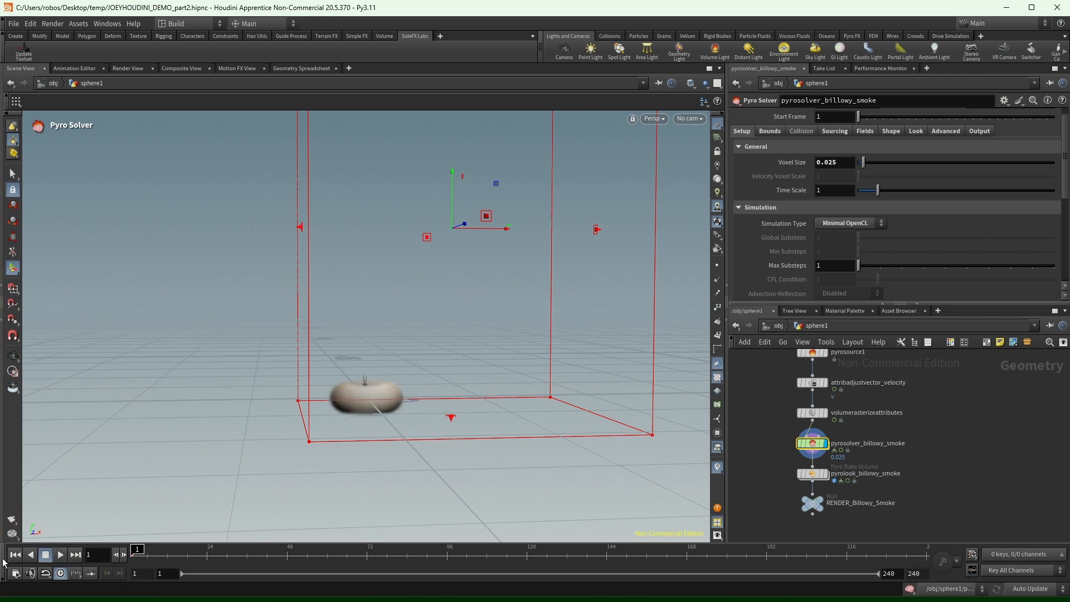
Set pyrosolver_billowy_smoke's voxel size to 0.1 and play the simulation while viewing the smoke from several angles.
click(832, 163)
drag(843, 160, 828, 164)
text(1)
key(Return)
click(60, 555)
key(Escape)
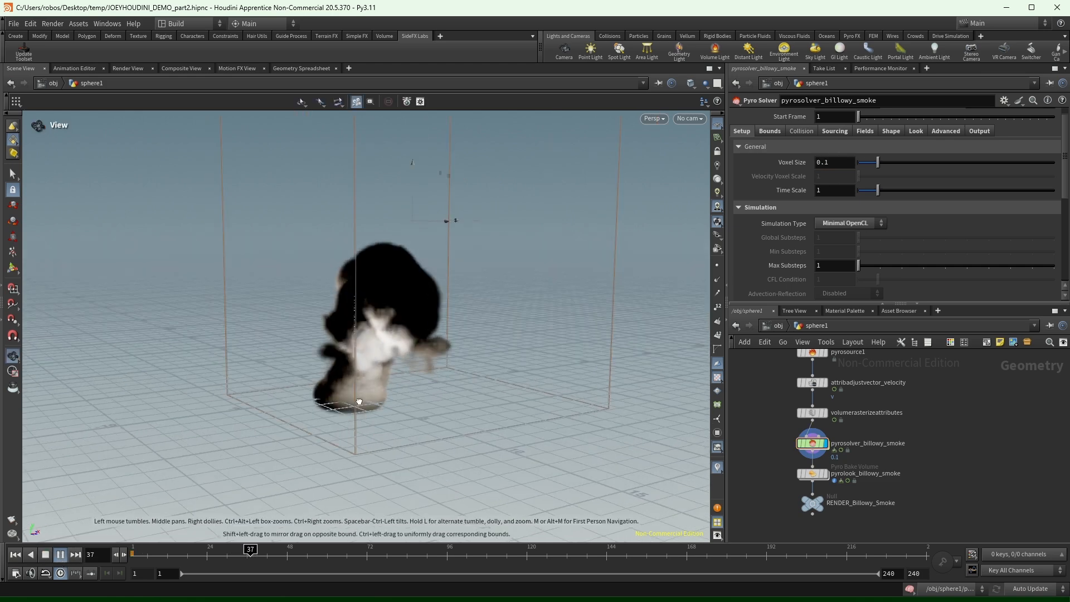
drag(364, 372, 382, 398)
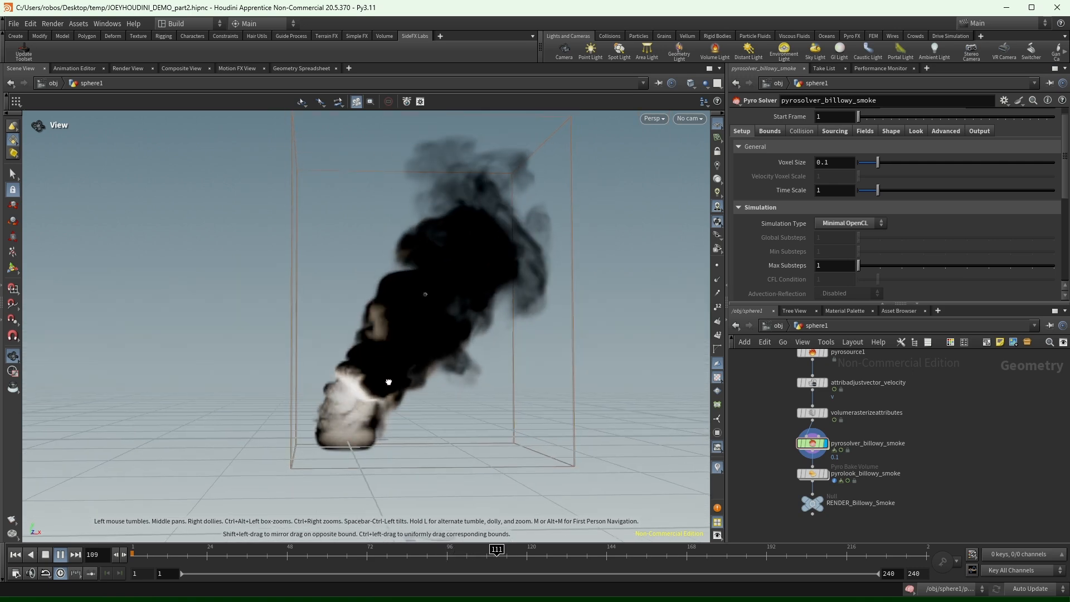
key(Return)
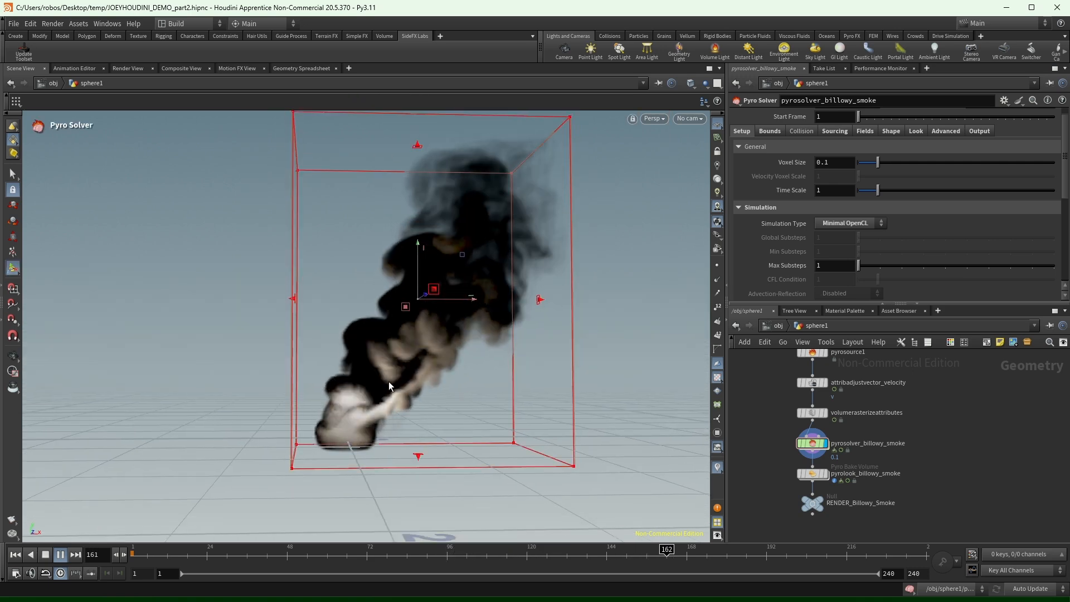
key(Escape)
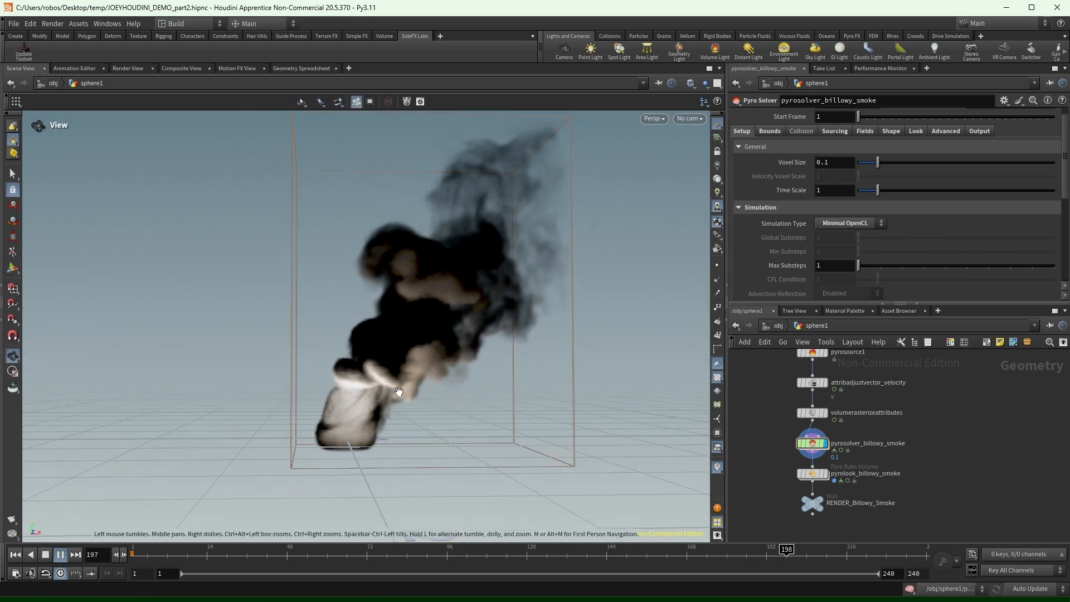
alt+drag(399, 392, 376, 417)
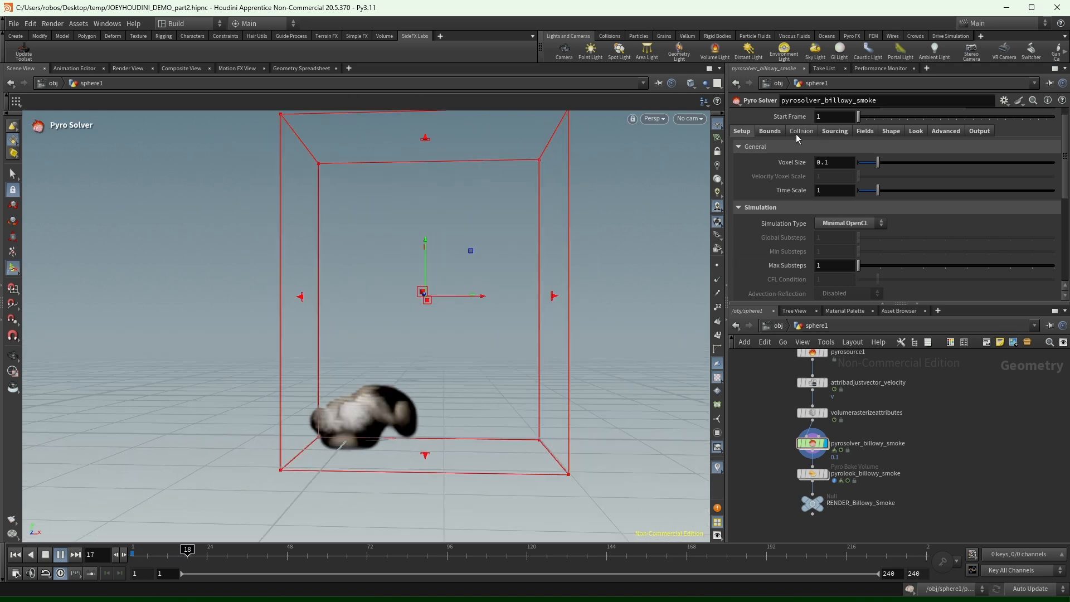
Check the solver's bounds, view the playing smoke among the other objects at obj level, and re-enter sphere1.
click(778, 134)
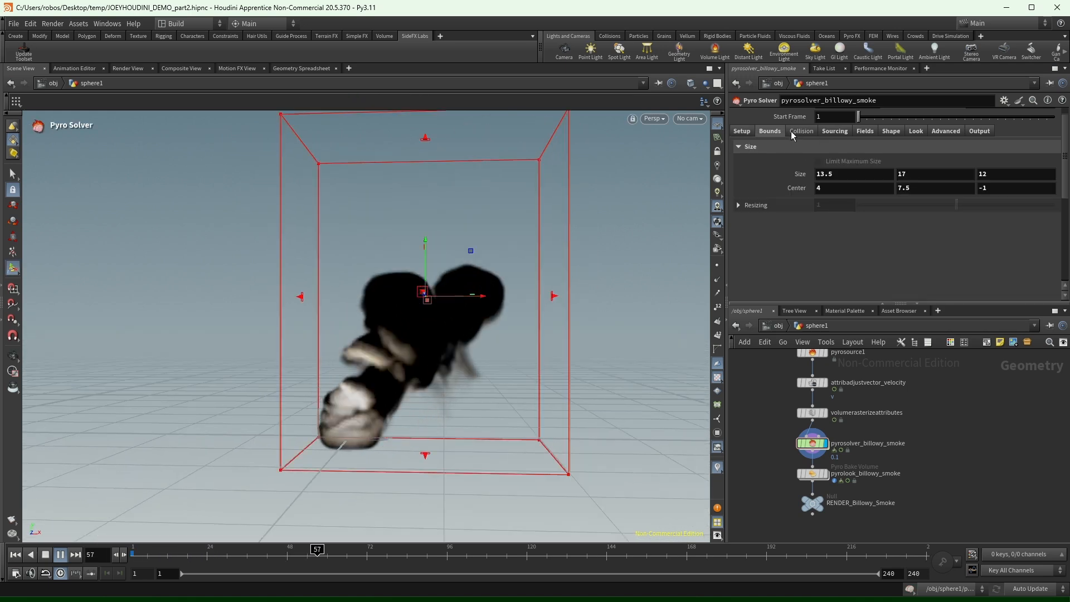
click(776, 326)
click(781, 424)
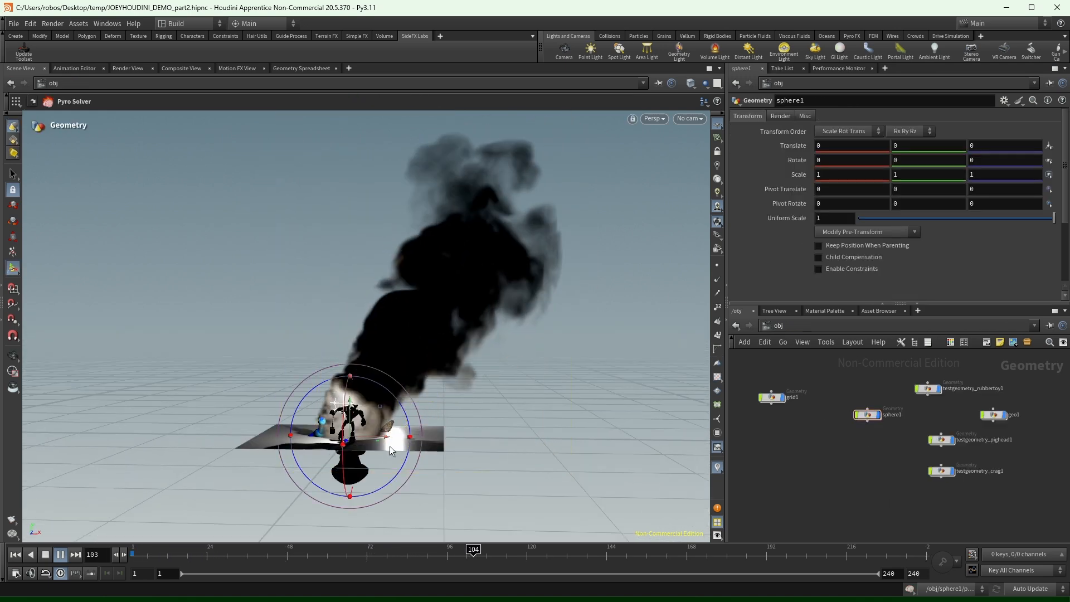
alt+drag(389, 446, 364, 385)
scroll(364, 357, up, 5)
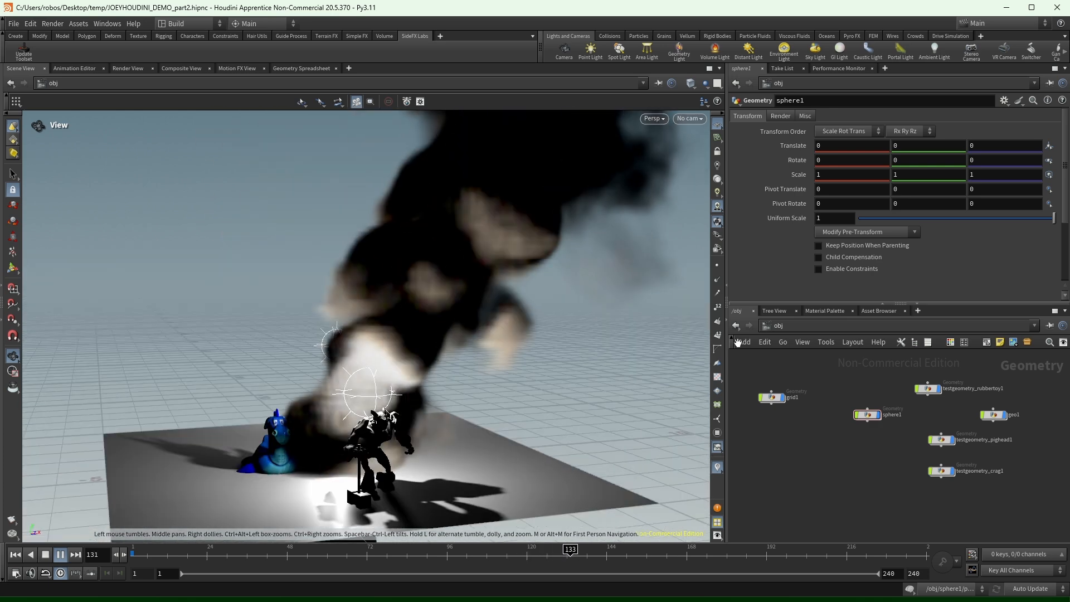
double_click(868, 416)
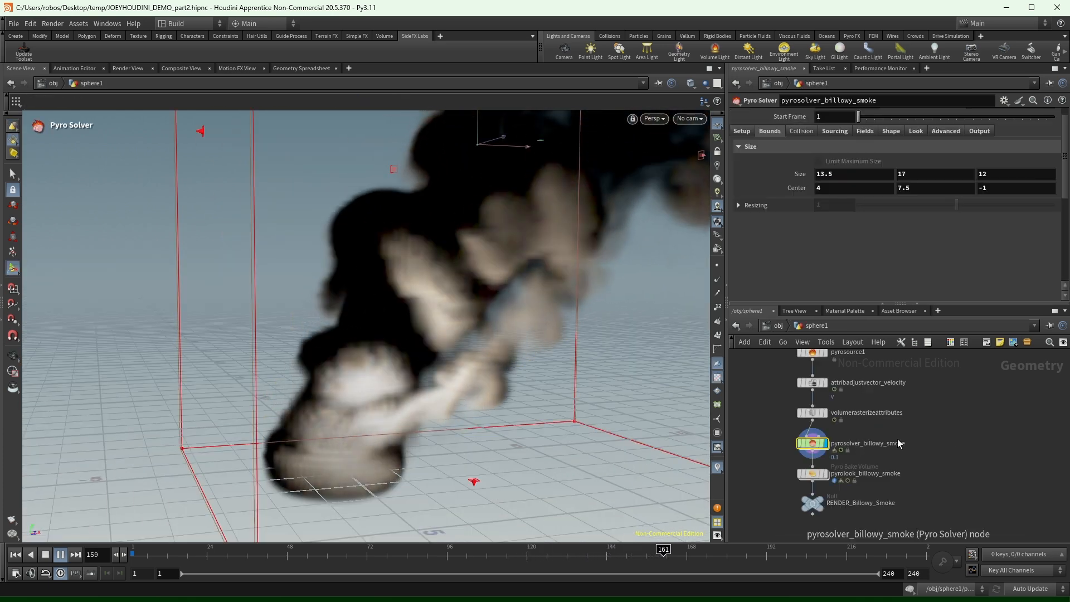
Return to frame 1, set pyrosolver_billowy_smoke's voxel size to 0.05, and play the simulation.
click(742, 131)
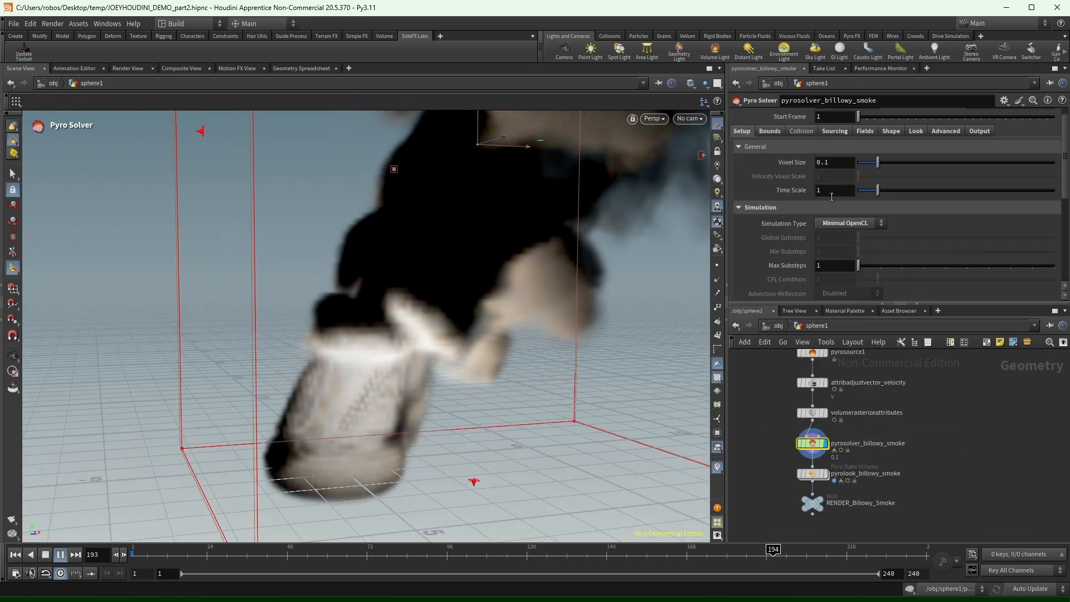
key(ctrl+Left)
click(843, 162)
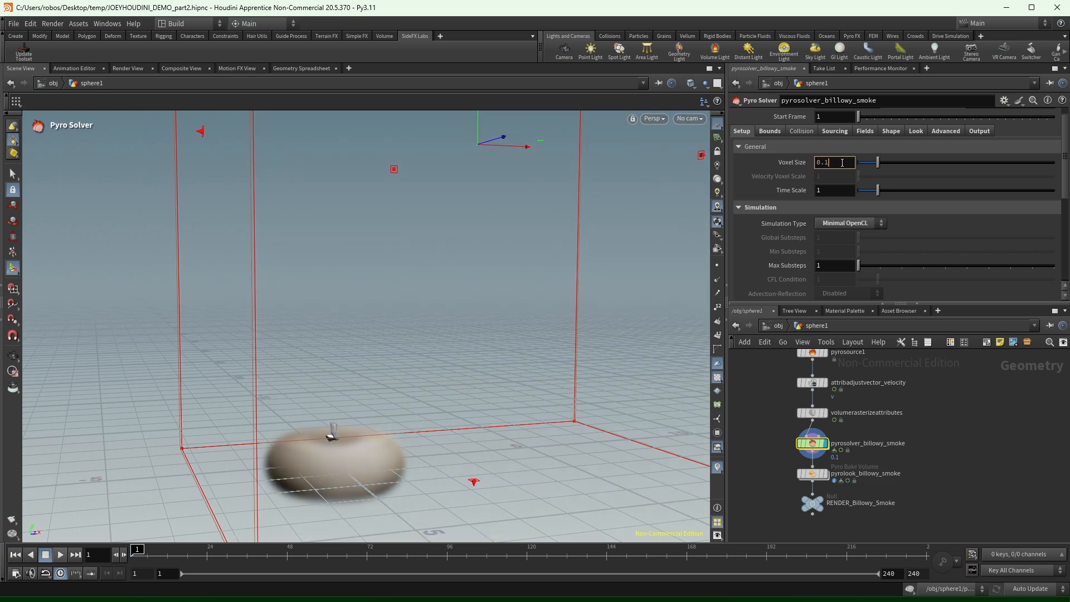
key(Return)
key(Up)
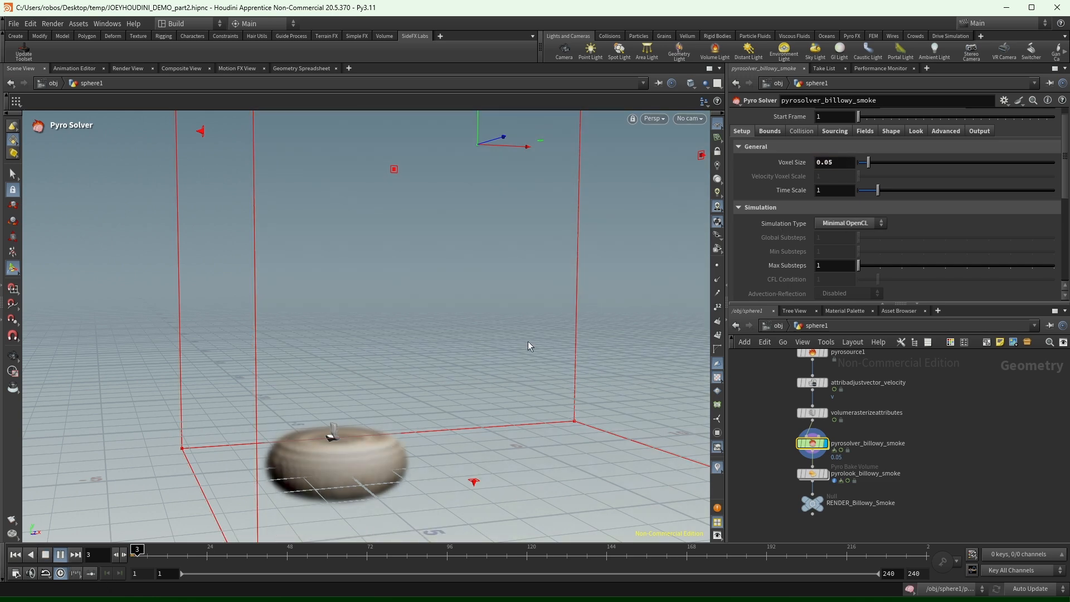
Examine the 0.05-voxel smoke from several angles and distances as it plays, and return to frame 1.
alt+right_drag(514, 325, 215, 443)
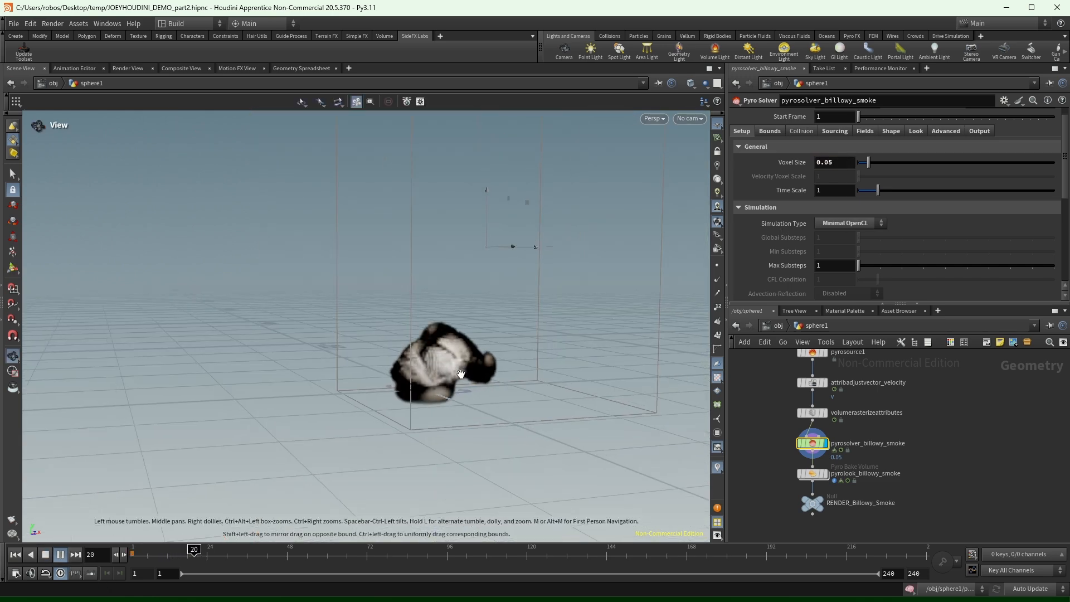
alt+drag(463, 371, 440, 353)
alt+middle_drag(441, 353, 354, 403)
alt+drag(357, 402, 437, 317)
alt+right_drag(437, 317, 494, 345)
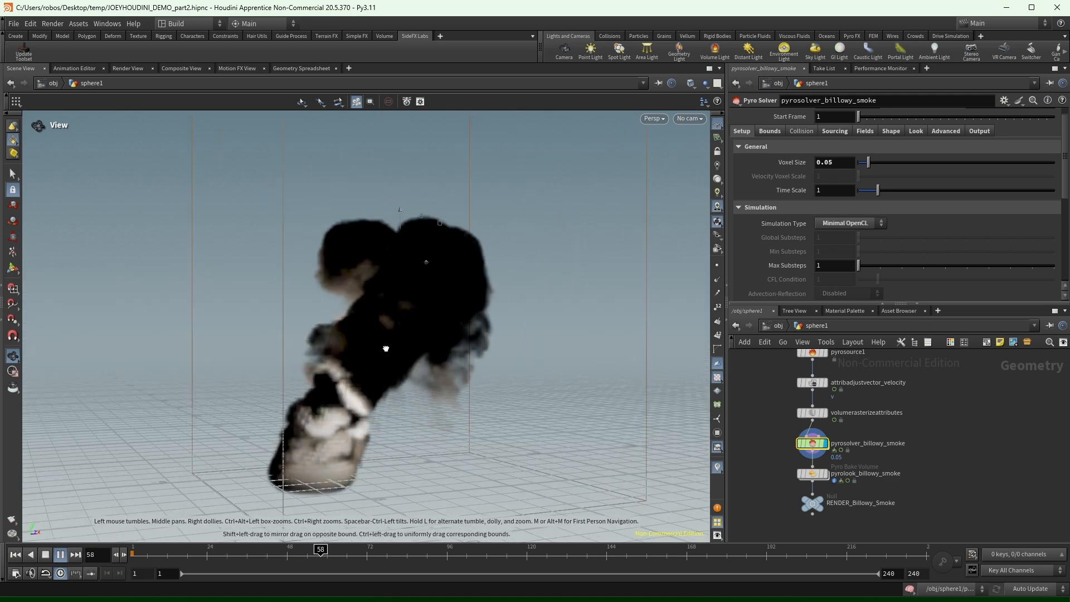
alt+drag(386, 348, 383, 351)
drag(321, 551, 2, 557)
Select and display the smoke_base torus that feeds pyrosource1.
middle_drag(872, 376, 875, 437)
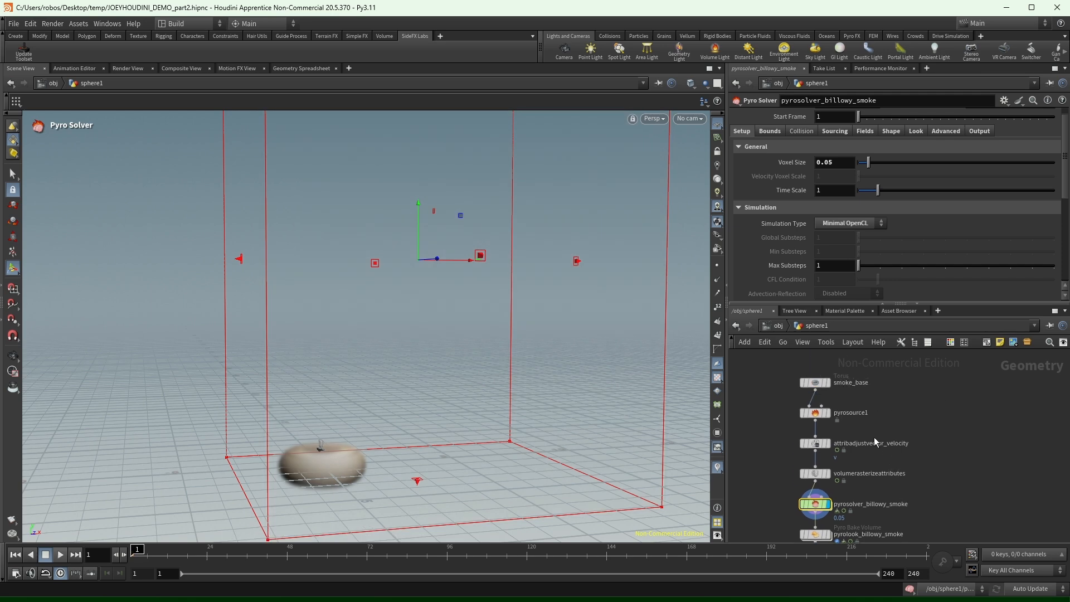
click(815, 383)
middle_drag(959, 378, 994, 470)
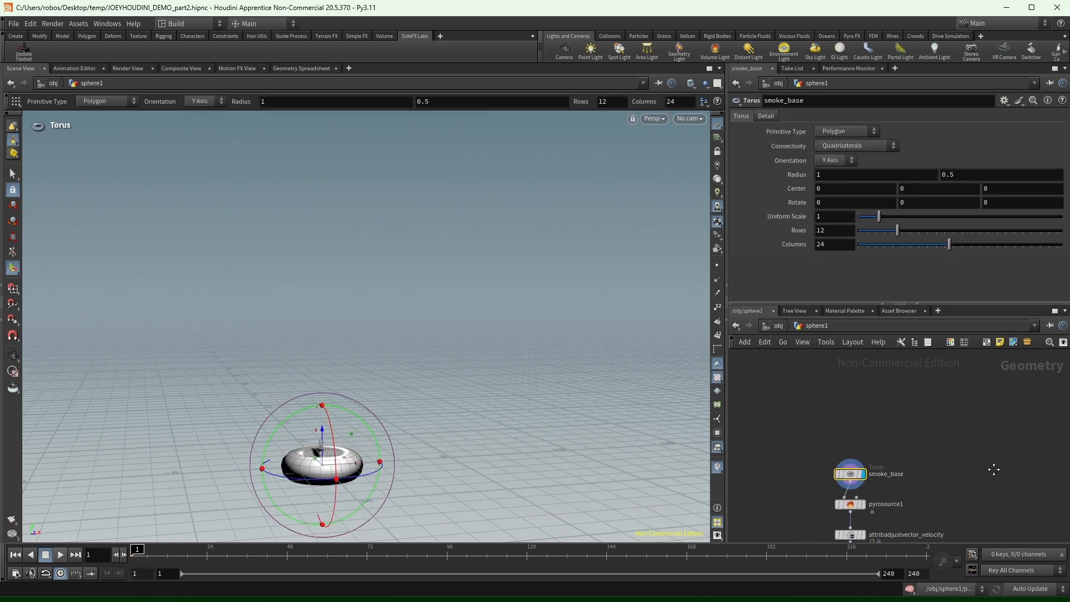
click(850, 481)
scroll(898, 479, down, 5)
scroll(912, 411, up, 3)
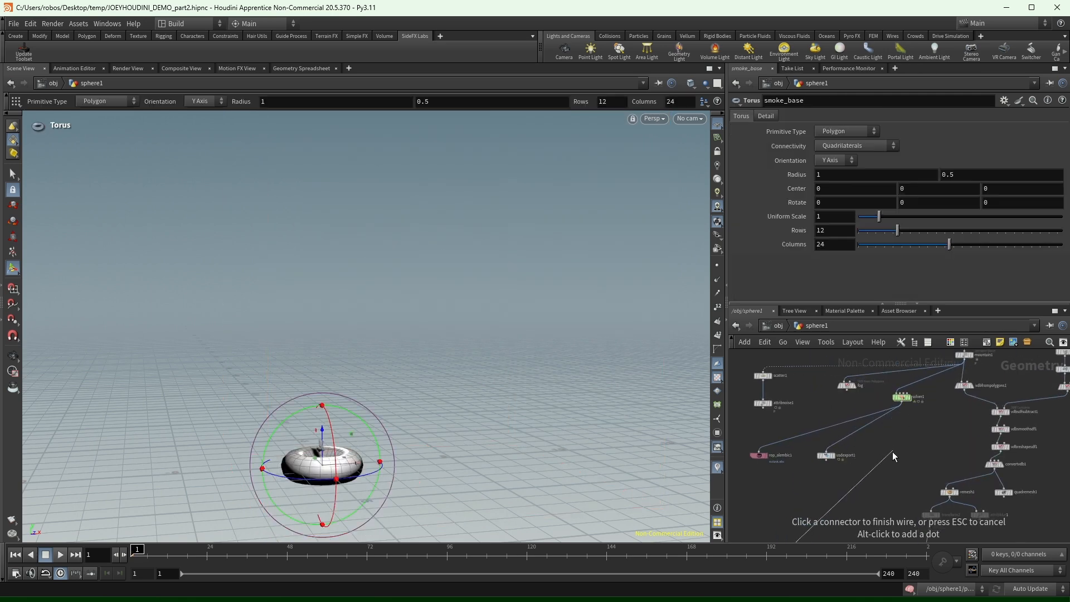
key(Escape)
Add a Test Geometry: Rubber Toy node in the empty area above smoke_base.
middle_drag(924, 442, 974, 363)
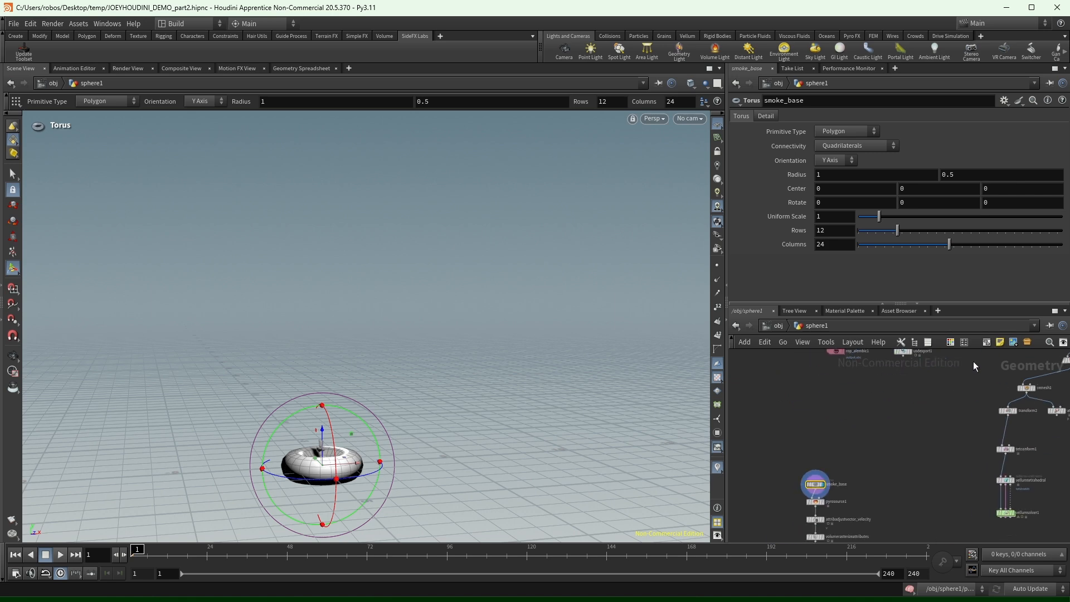
key(Tab)
text(rub)
key(Return)
click(859, 430)
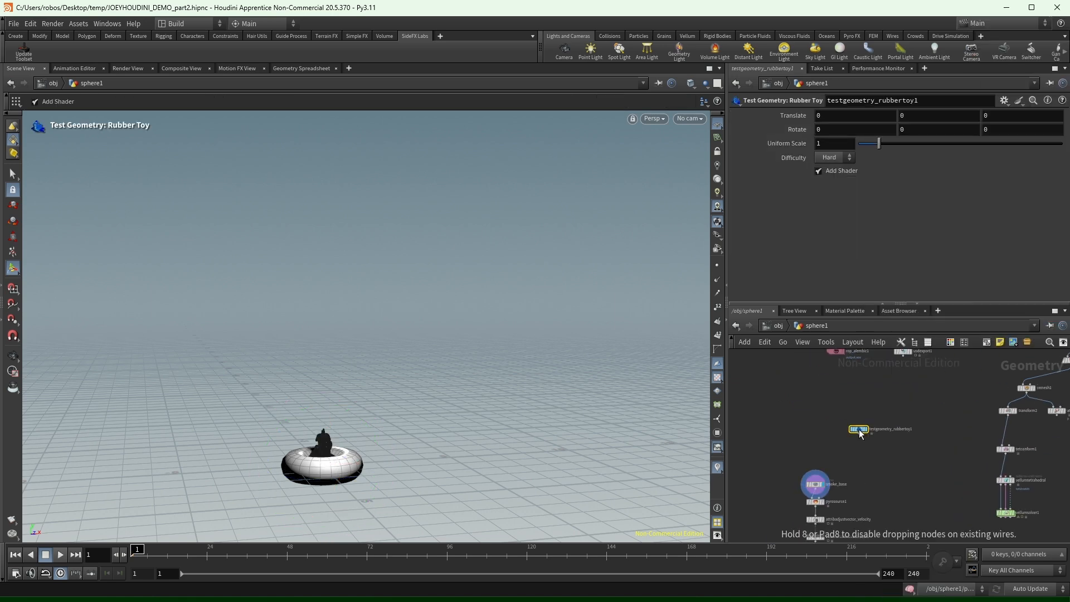
Connect the rubber toy's output to pyrosource1's first input in place of smoke_base.
scroll(859, 429, up, 3)
click(859, 437)
middle_drag(802, 516, 881, 405)
click(855, 439)
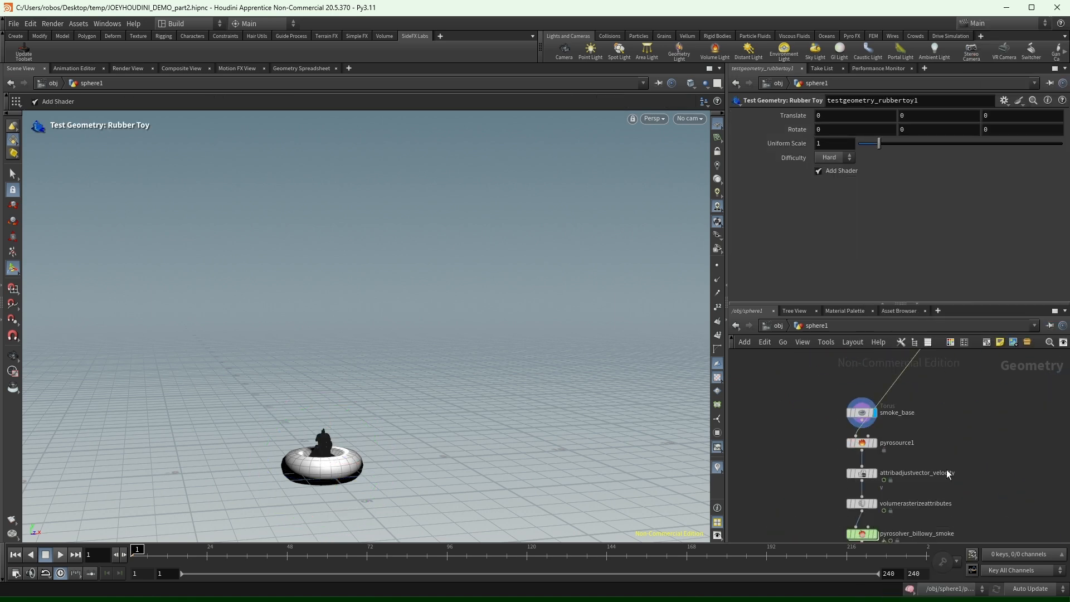
Display pyrolook_billowy_smoke, play the rubber toy's smoke simulation from another angle, and return to frame 1.
middle_drag(949, 474, 938, 397)
click(866, 487)
click(61, 555)
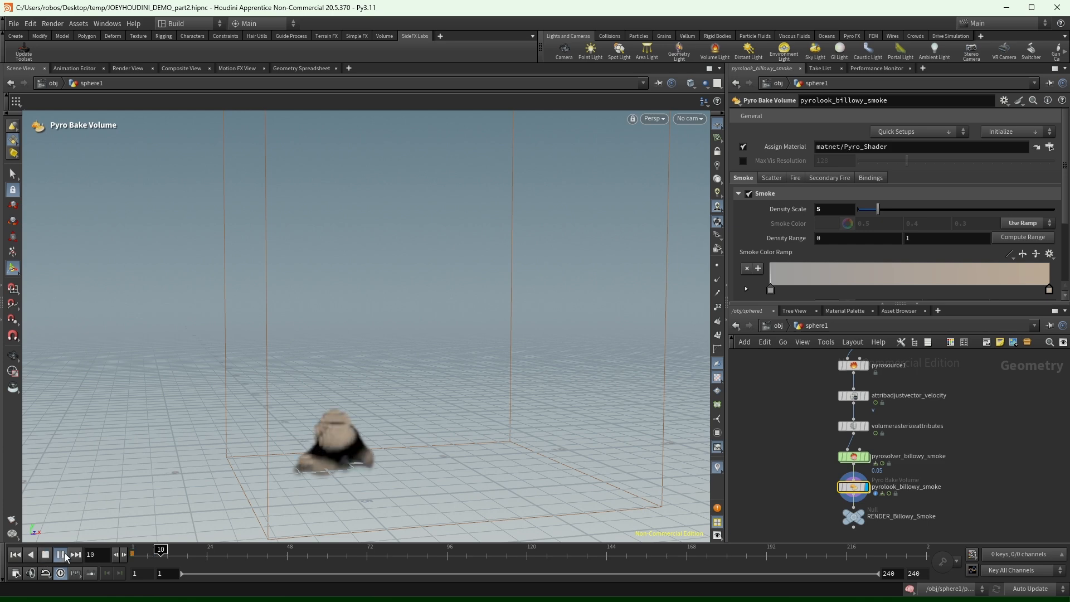
key(Escape)
alt+drag(338, 454, 358, 446)
click(14, 554)
Display solver1 and scrub its cached rock animation to frame 135.
scroll(949, 448, down, 4)
middle_drag(947, 448, 879, 491)
scroll(878, 430, up, 2)
scroll(880, 432, up, 3)
click(883, 411)
click(862, 410)
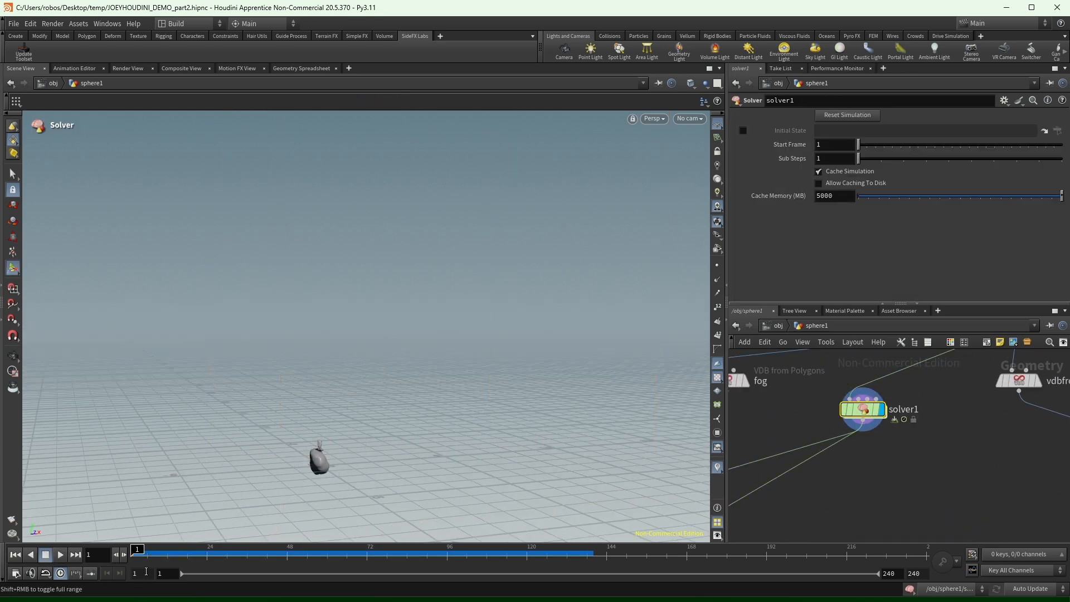
drag(313, 554, 576, 550)
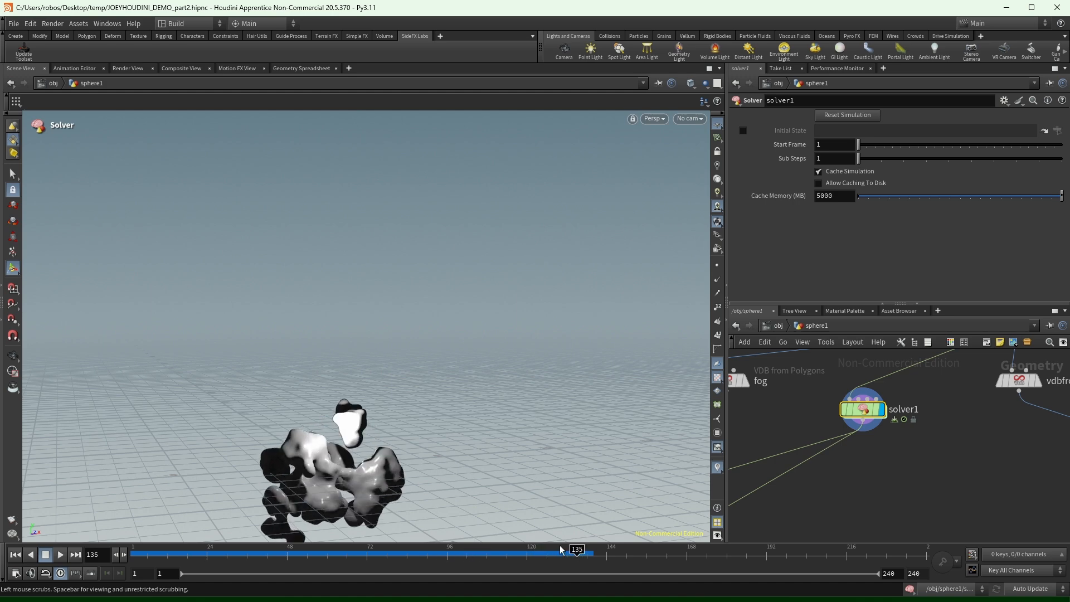
Add a Time Shift node in the empty area below solver1.
alt+drag(347, 438, 310, 467)
alt+middle_drag(310, 467, 306, 330)
scroll(307, 330, up, 3)
alt+drag(307, 330, 371, 295)
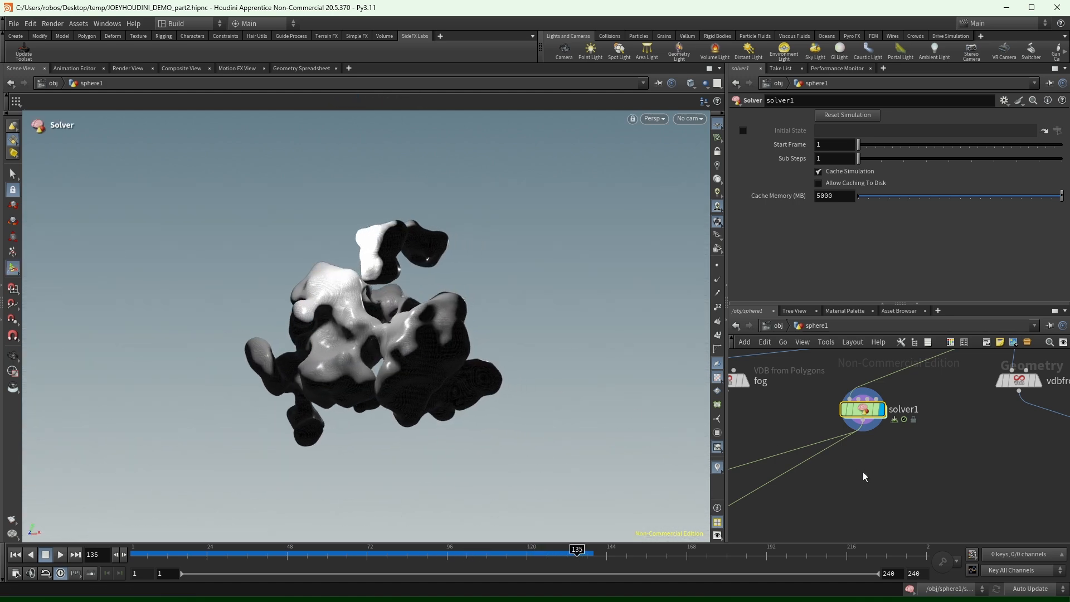
click(870, 476)
key(Tab)
text(timeshift)
key(Return)
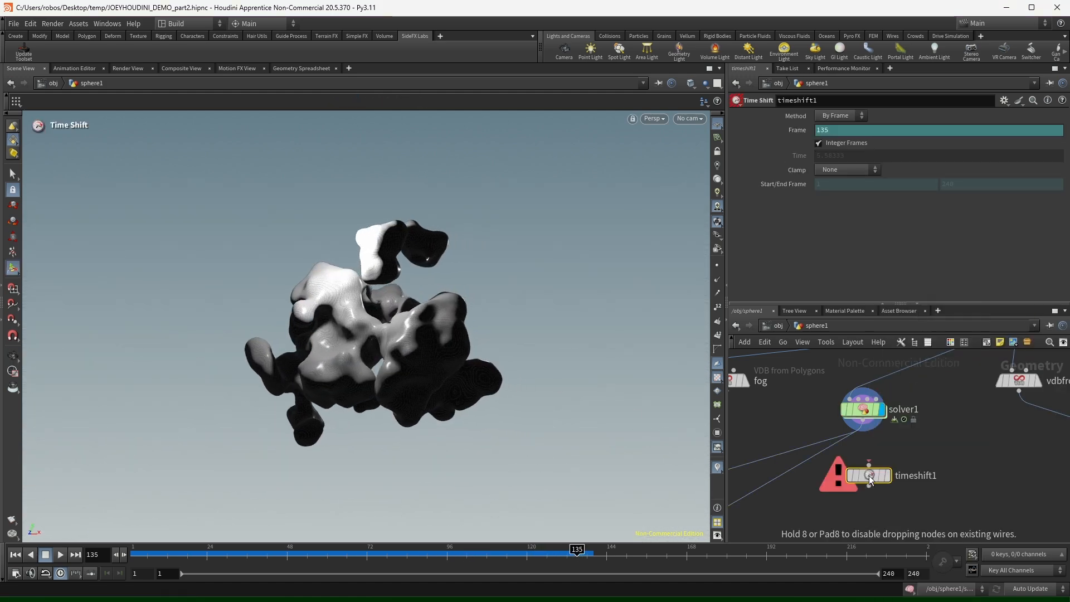
Connect solver1's output to timeshift1 and display timeshift1.
click(869, 477)
drag(863, 420, 871, 522)
click(889, 477)
middle_drag(916, 471, 929, 400)
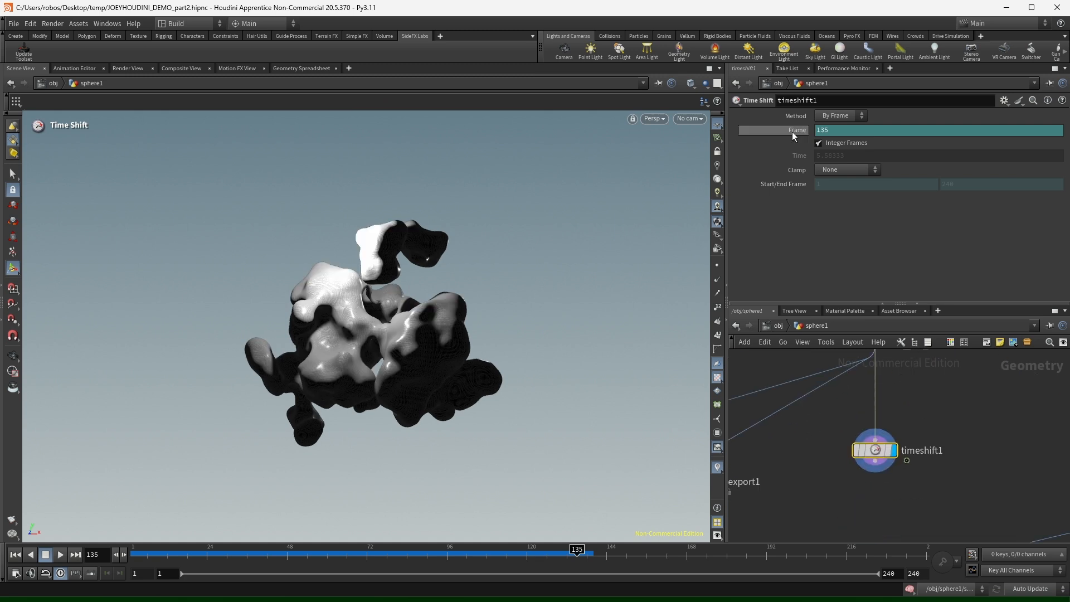
Scrub to frame 138, set timeshift1's Frame to a fixed 138, and scrub back to frame 1.
click(792, 132)
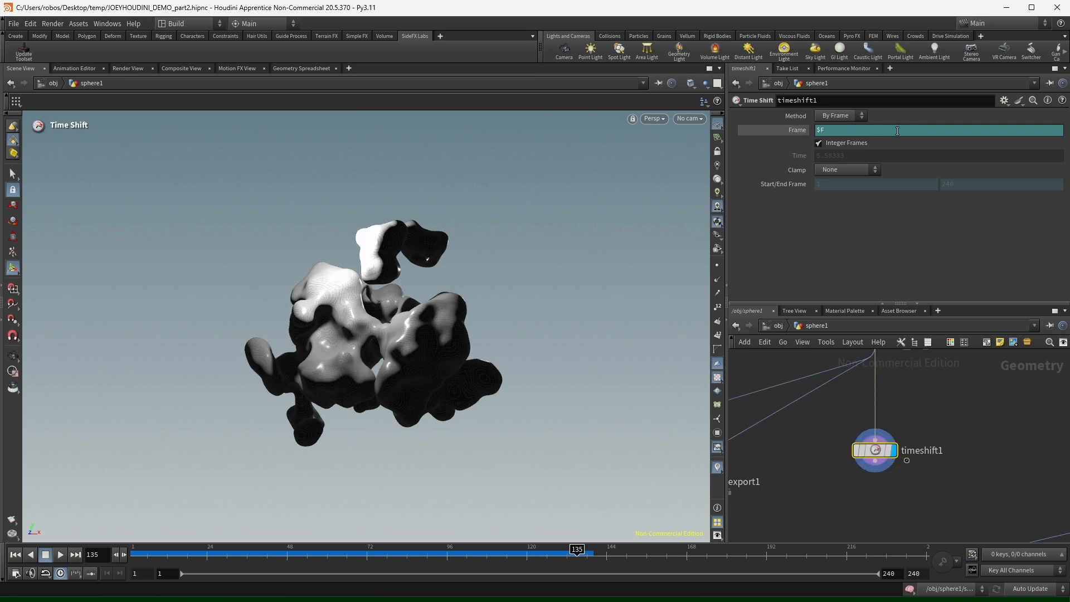
drag(224, 556, 588, 559)
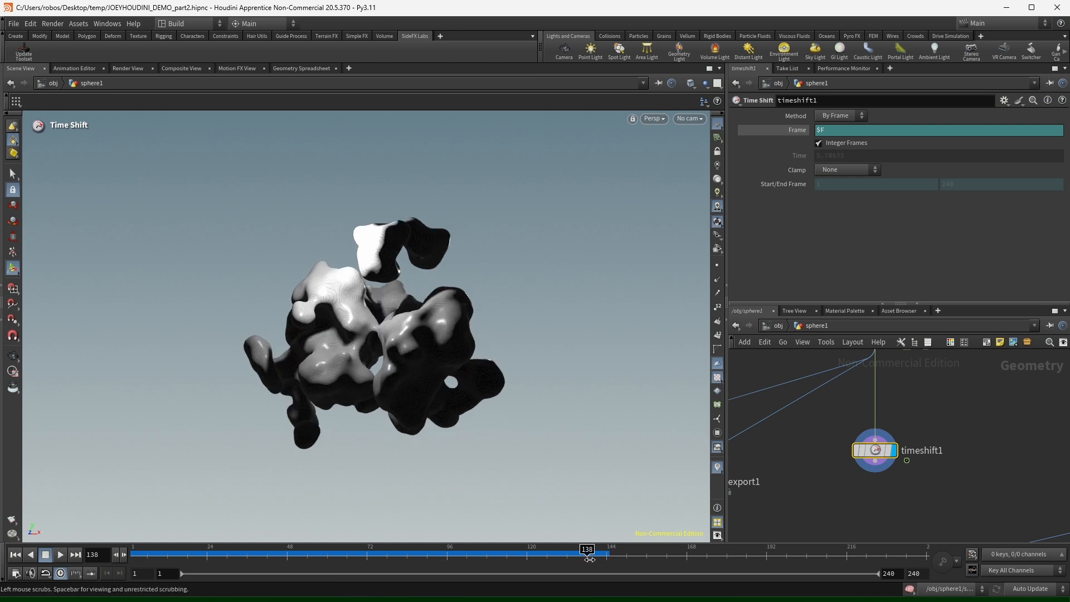
click(847, 132)
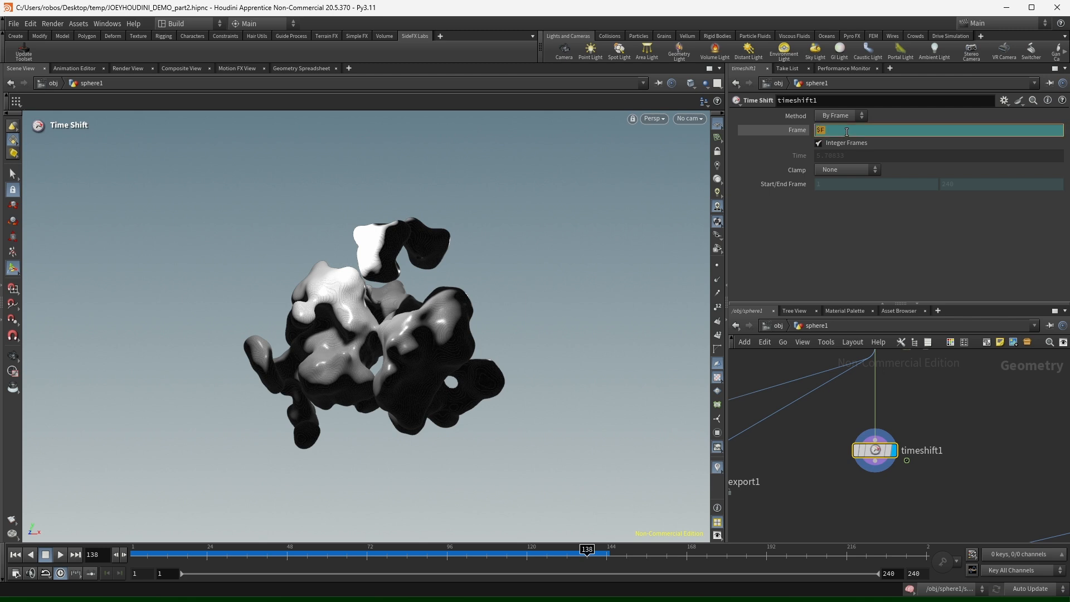
key(Return)
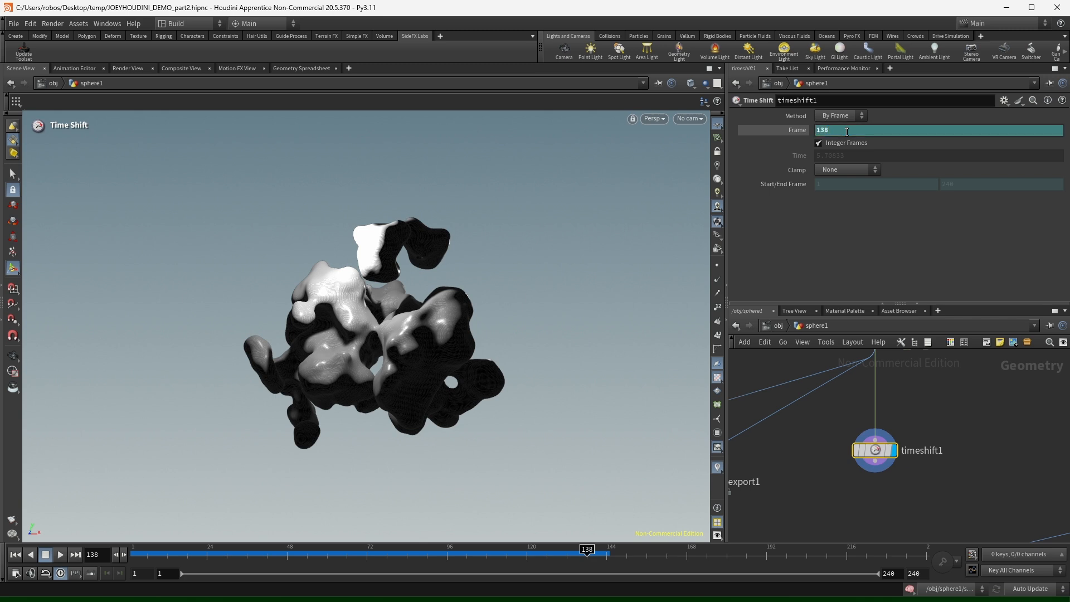
drag(542, 558, 20, 535)
Connect timeshift1's output to remesh1's input and display remesh1 to inspect the remeshed rock up close.
scroll(931, 408, down, 3)
middle_drag(962, 464, 883, 438)
drag(873, 415, 939, 474)
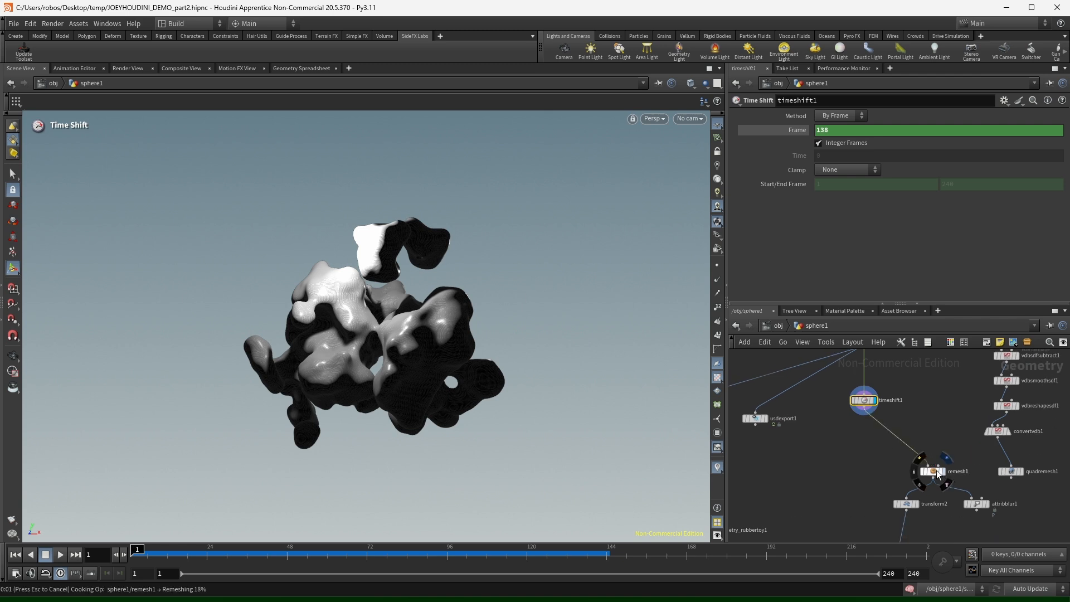
click(939, 474)
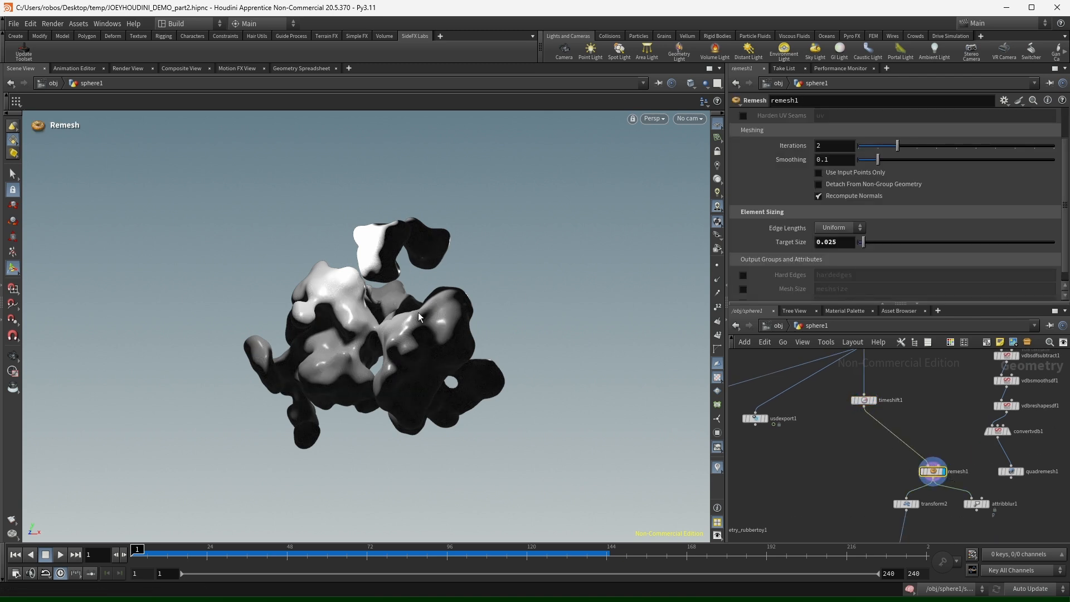
alt+right_drag(420, 317, 909, 181)
alt+right_drag(373, 270, 442, 404)
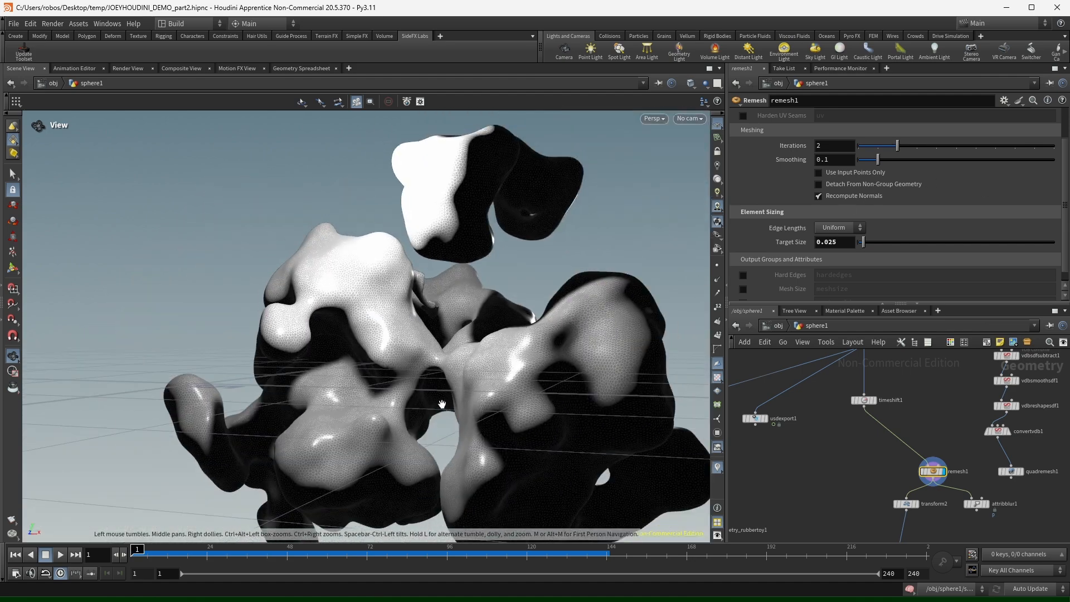
alt+middle_drag(442, 404, 313, 263)
scroll(927, 507, up, 2)
Display transform2, raise the rock to a Y translation of about 3.09 above the ground, and save the scene.
click(914, 504)
click(901, 507)
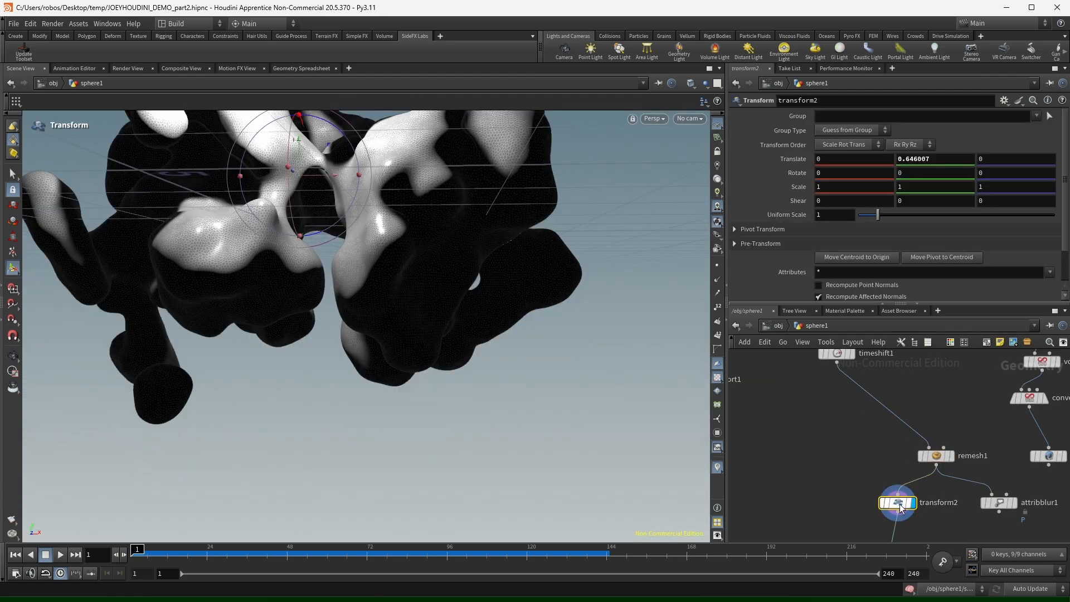
alt+right_drag(387, 275, 427, 330)
alt+drag(428, 329, 393, 349)
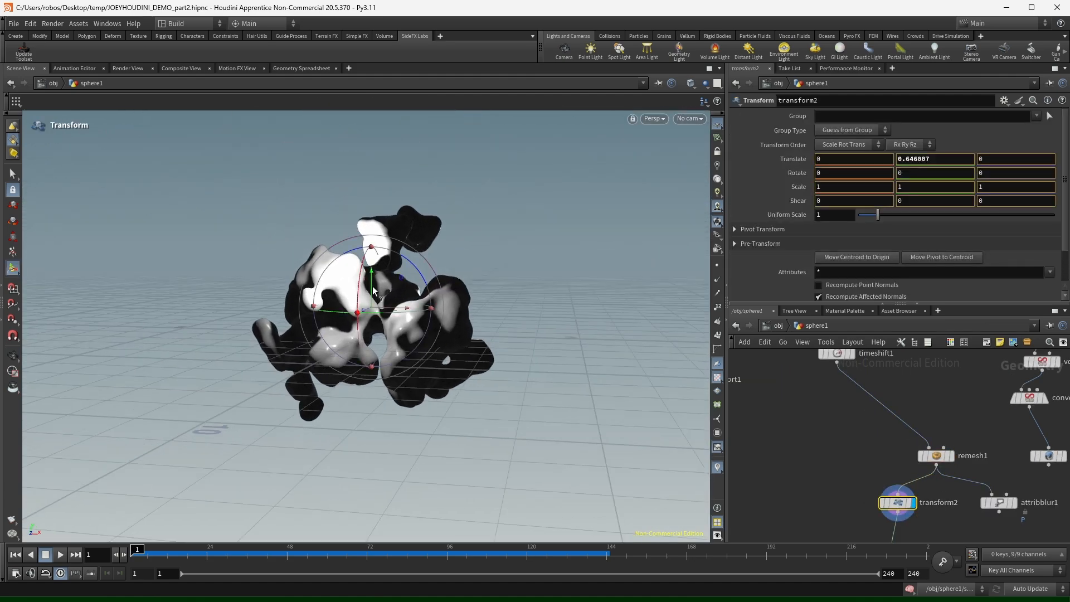
drag(373, 290, 393, 186)
alt+right_drag(392, 185, 595, 408)
alt+drag(478, 423, 167, 438)
alt+middle_drag(493, 437, 462, 362)
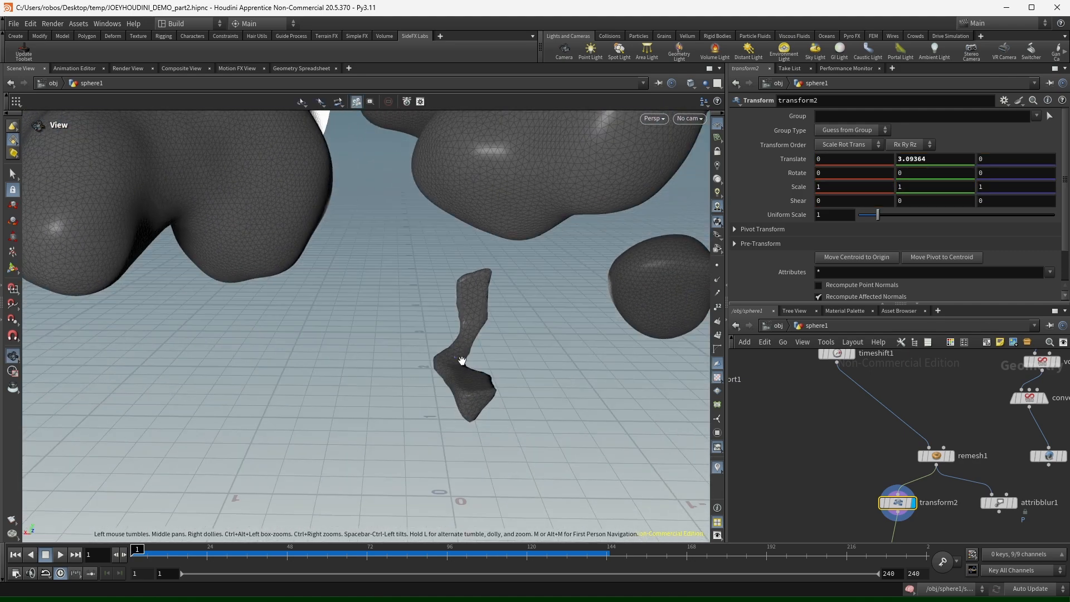
alt+drag(462, 361, 435, 385)
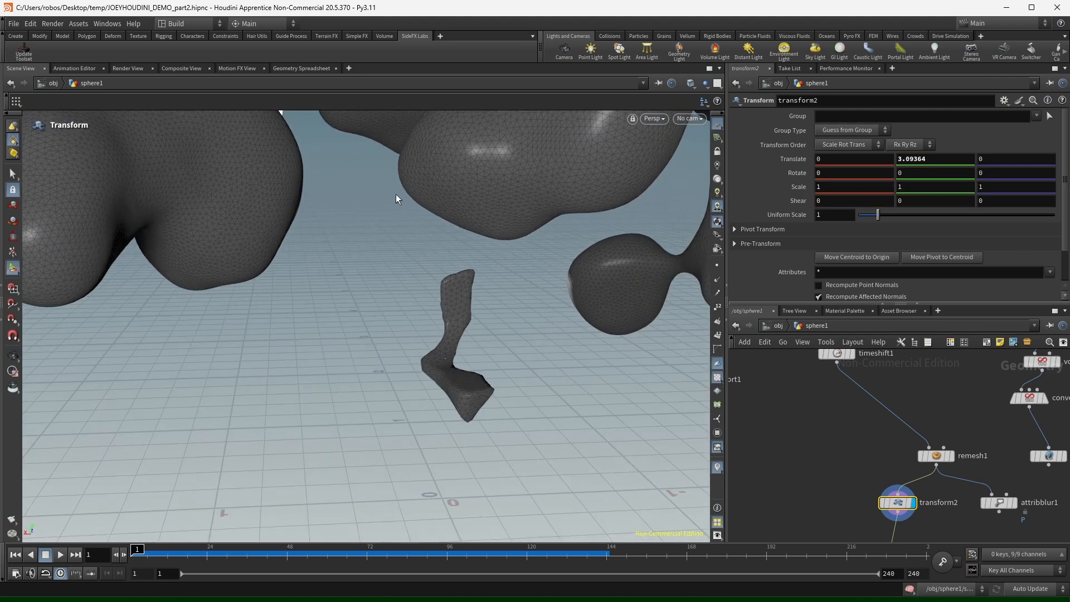
click(825, 458)
key(ctrl+s)
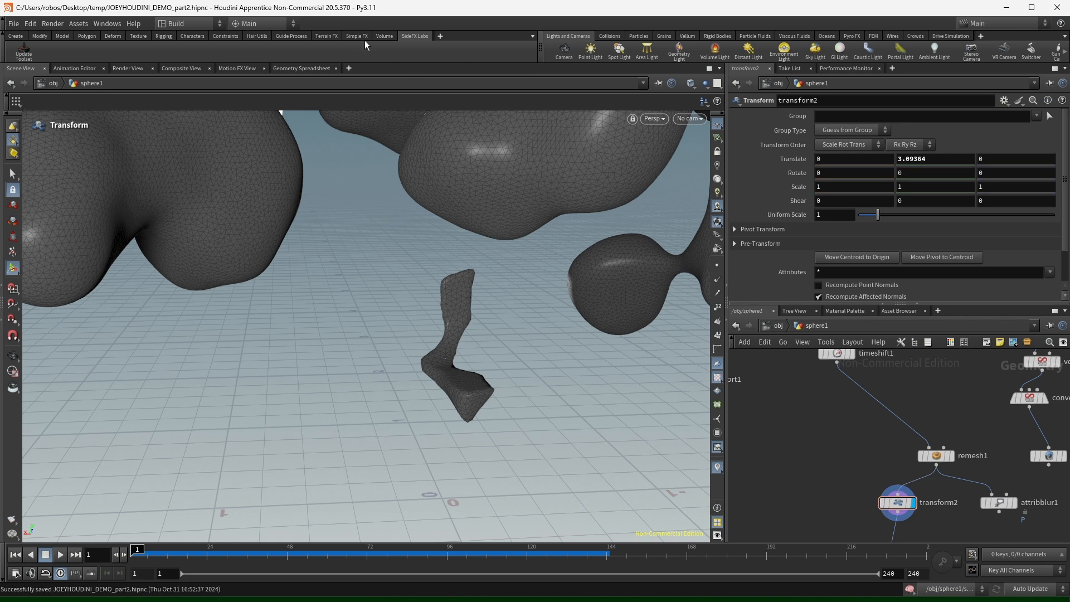
Close the current Scene View pane and open a new Scene View tab in its place.
click(134, 24)
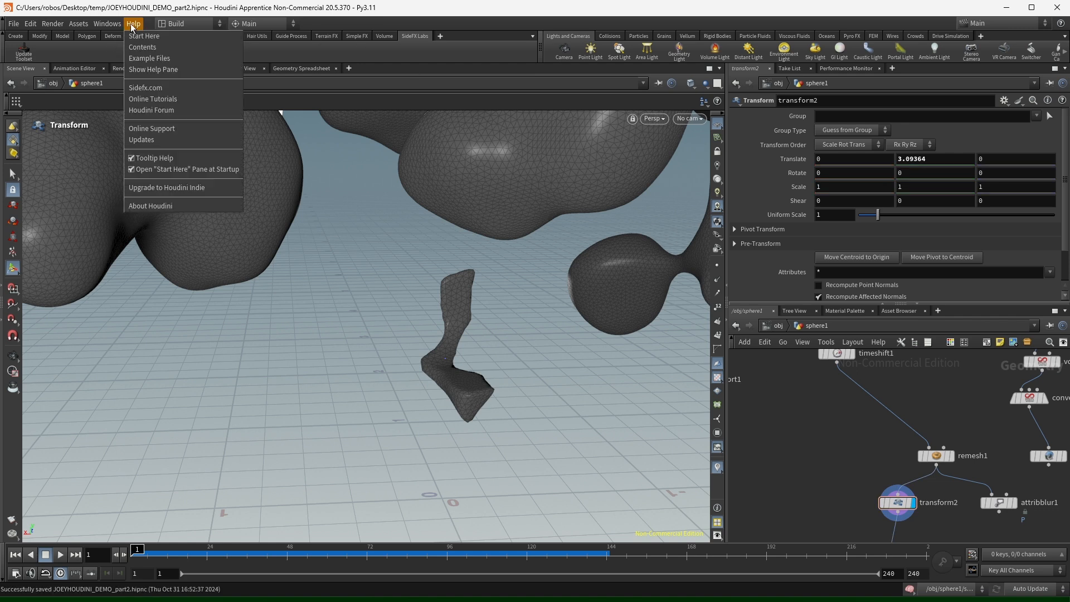
click(134, 25)
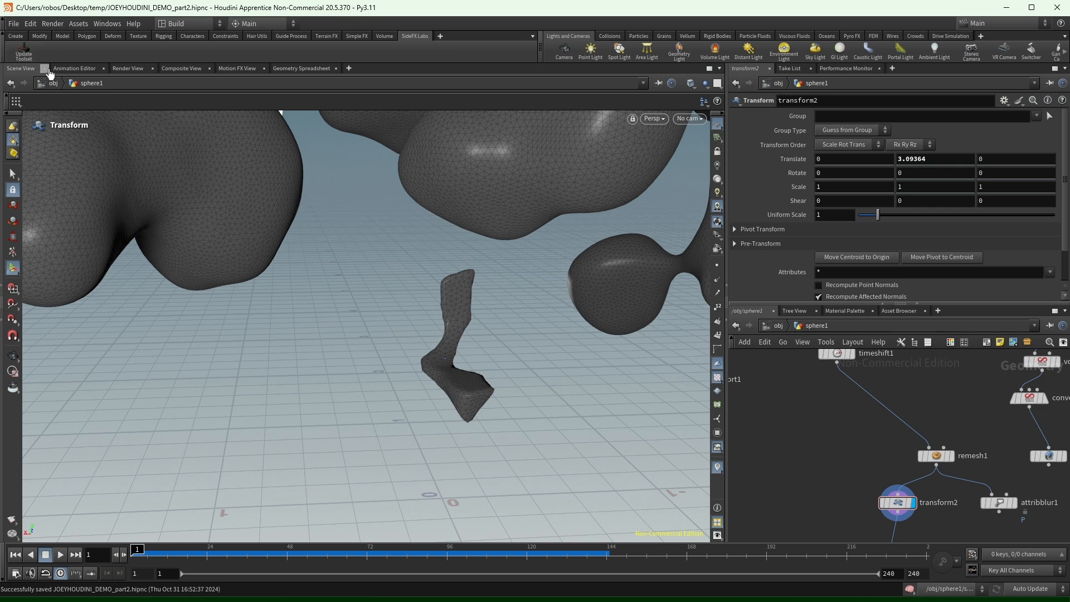
key(ctrl+w)
click(302, 68)
mouse_move(337, 90)
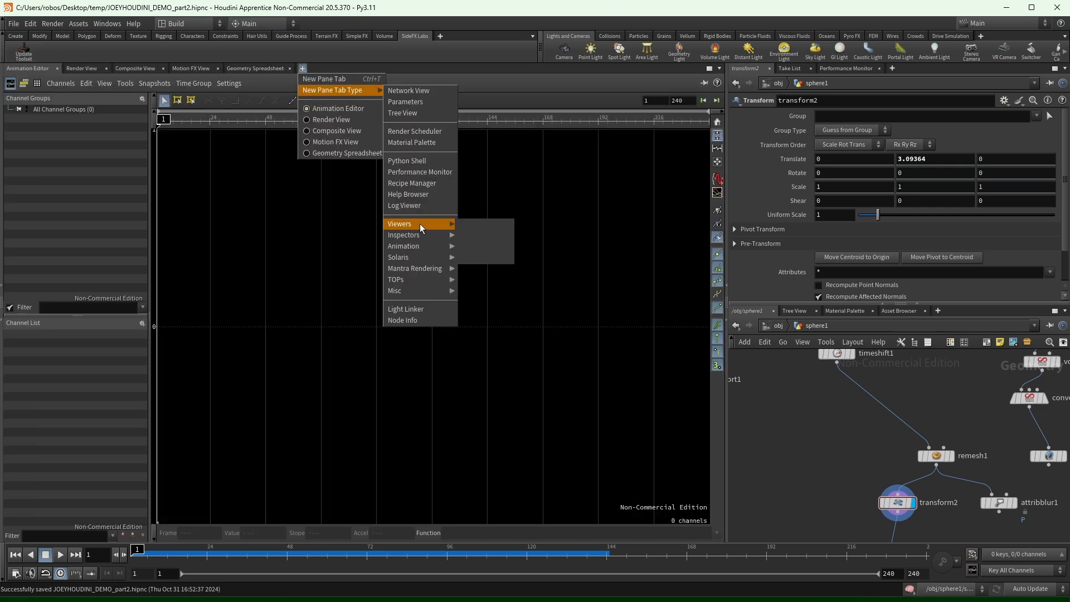
mouse_move(420, 223)
click(483, 222)
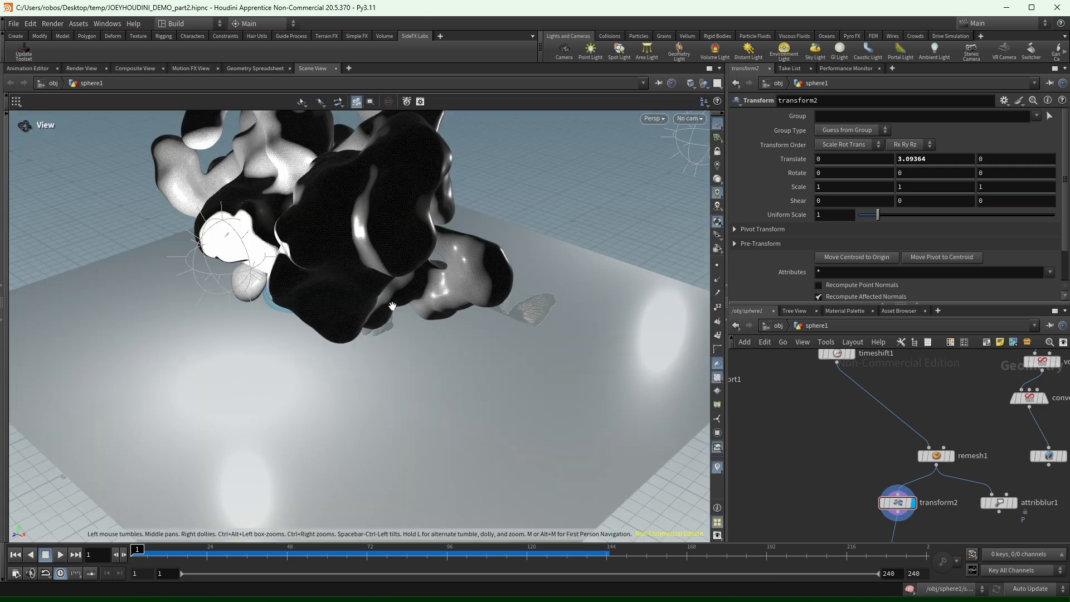
Hide the other objects in the new Scene View so only the sphere1 geometry is shown.
drag(383, 286, 212, 200)
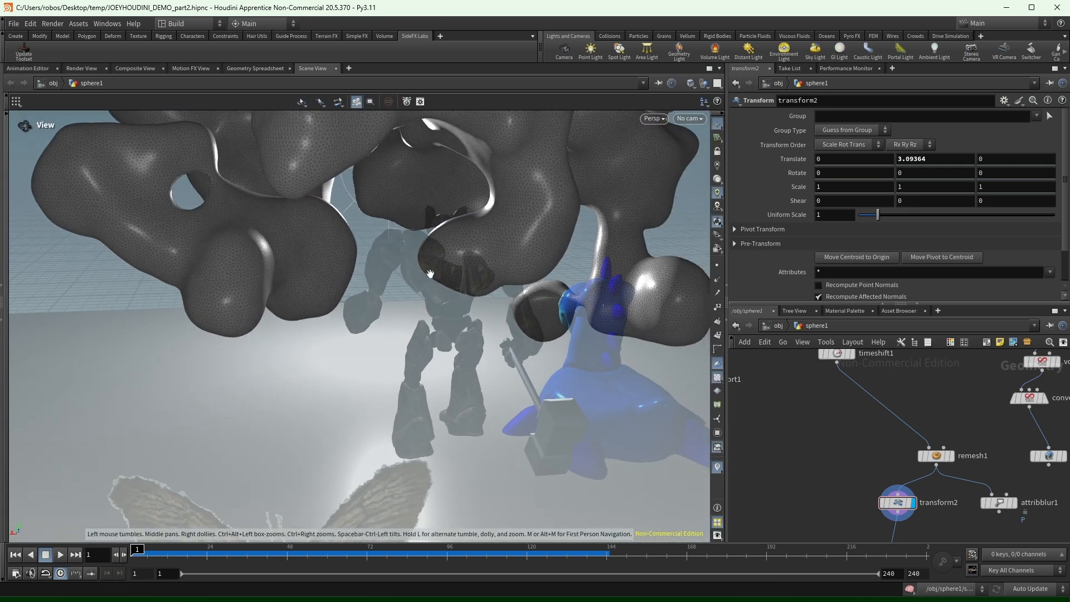
click(705, 84)
click(742, 118)
drag(546, 240, 499, 293)
click(135, 24)
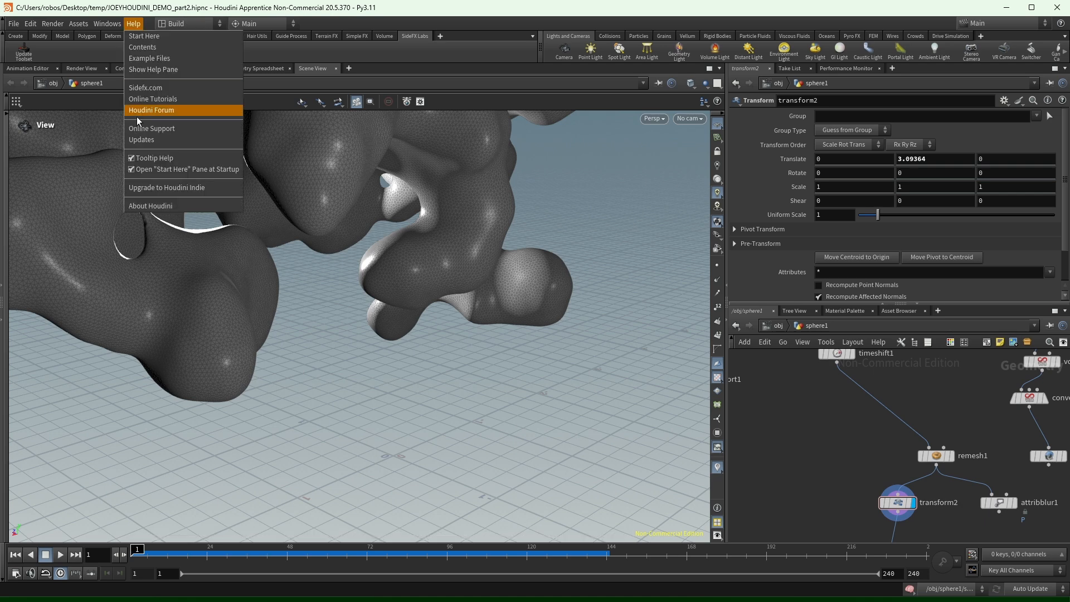
click(848, 477)
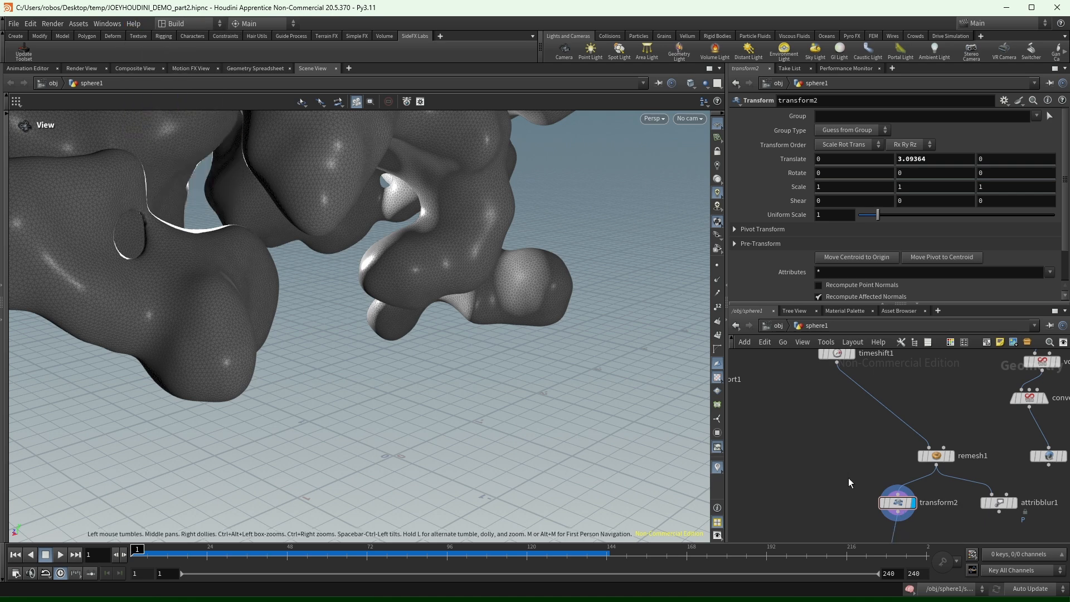
Display vellumsolver1, play the first frames of its simulation, and return to frame 1.
middle_drag(868, 513, 840, 371)
scroll(841, 370, down, 3)
scroll(894, 467, up, 3)
mouse_move(893, 475)
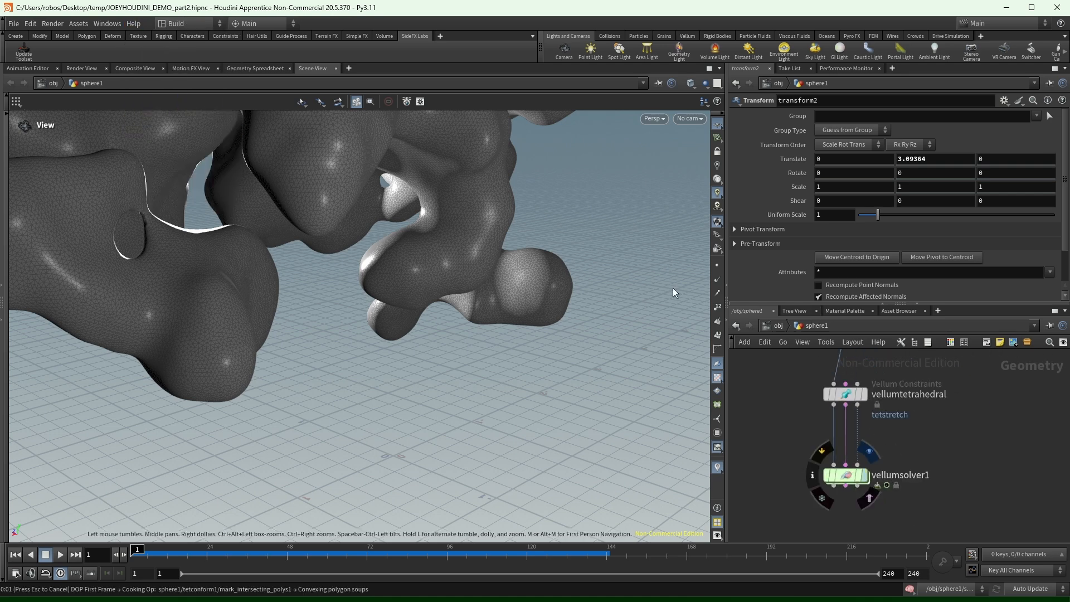
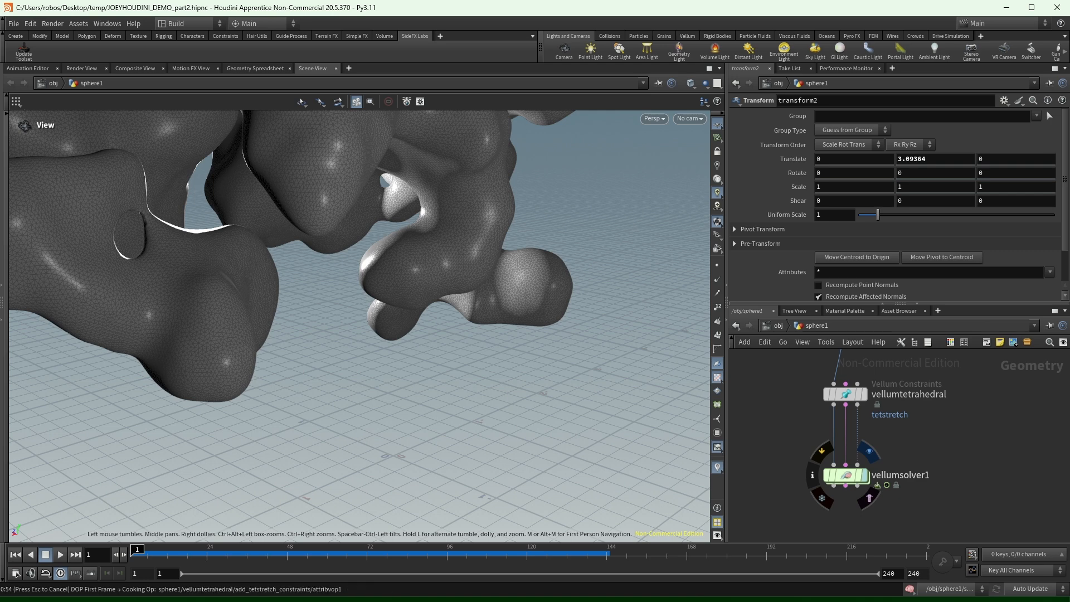
click(846, 475)
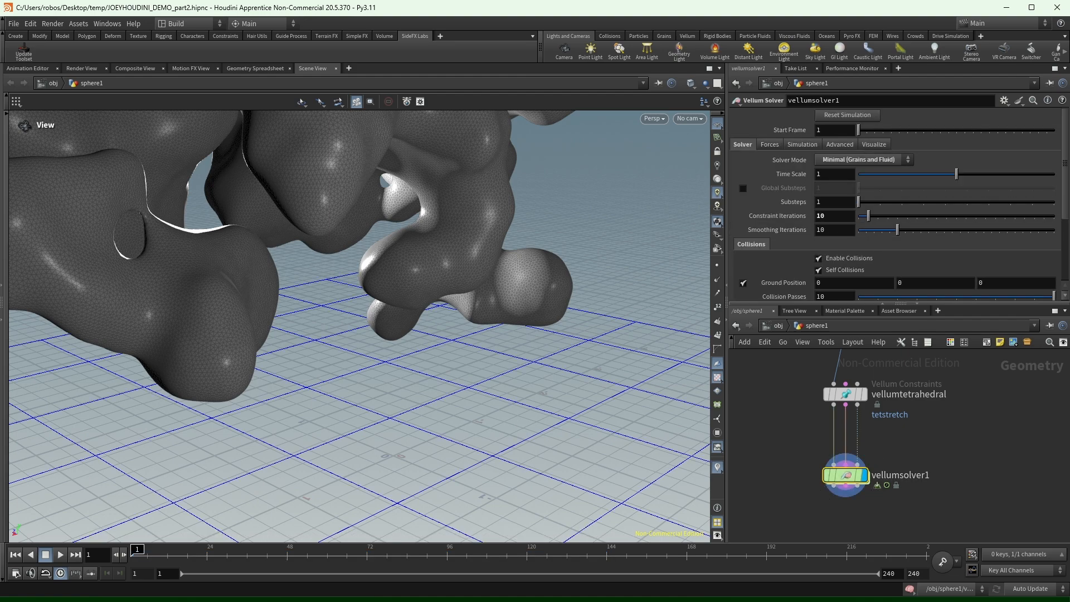
right_drag(364, 265, 195, 318)
drag(195, 318, 301, 368)
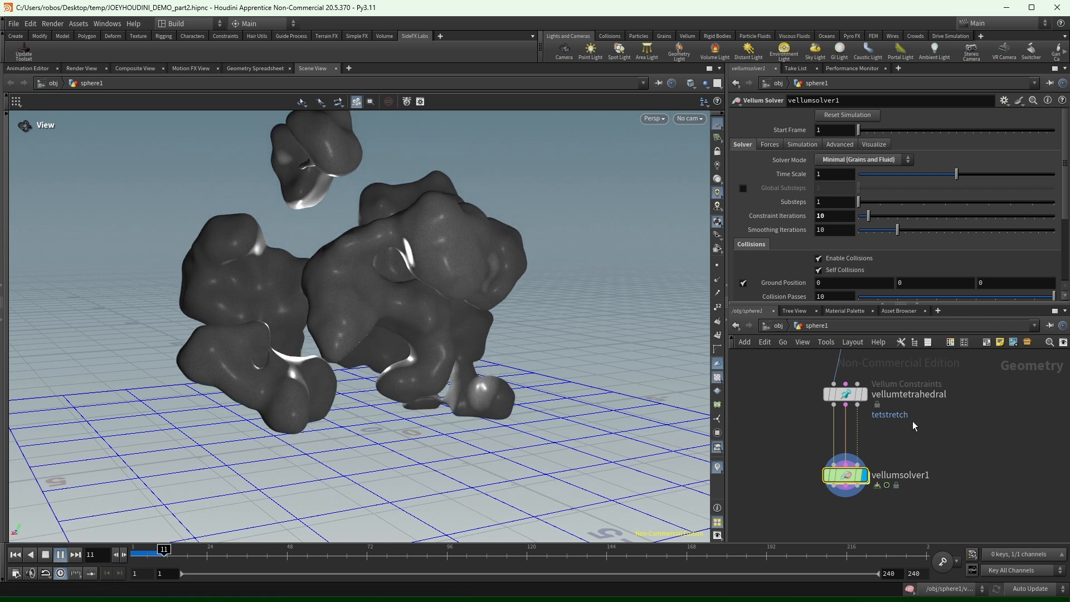
drag(162, 567, 135, 566)
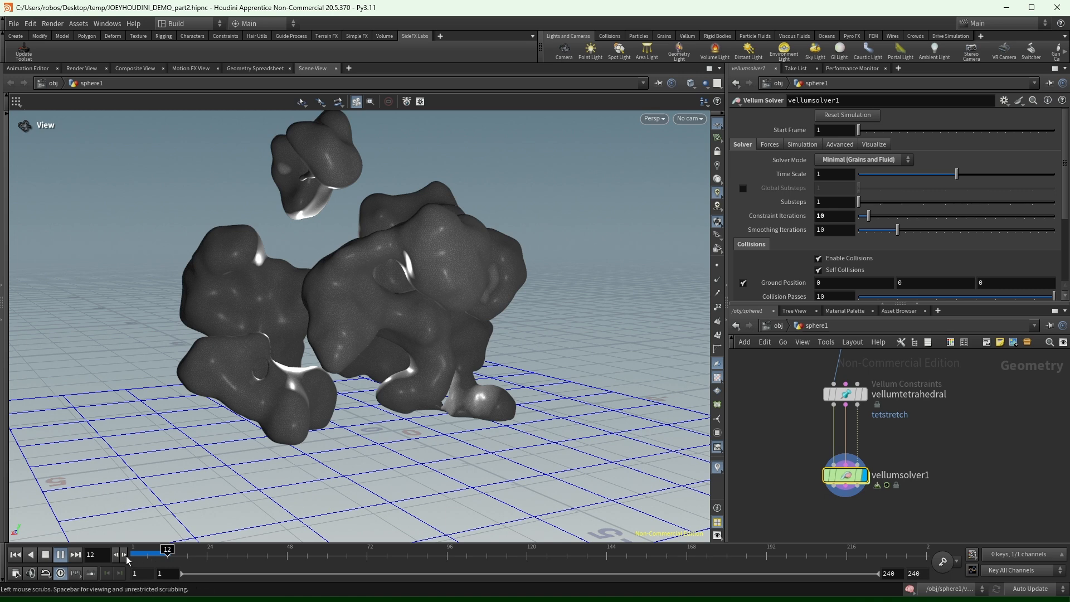
Duplicate remesh1 as a separate branch fed by timeshift1 and display the copy.
middle_drag(979, 367, 995, 497)
scroll(994, 497, down, 2)
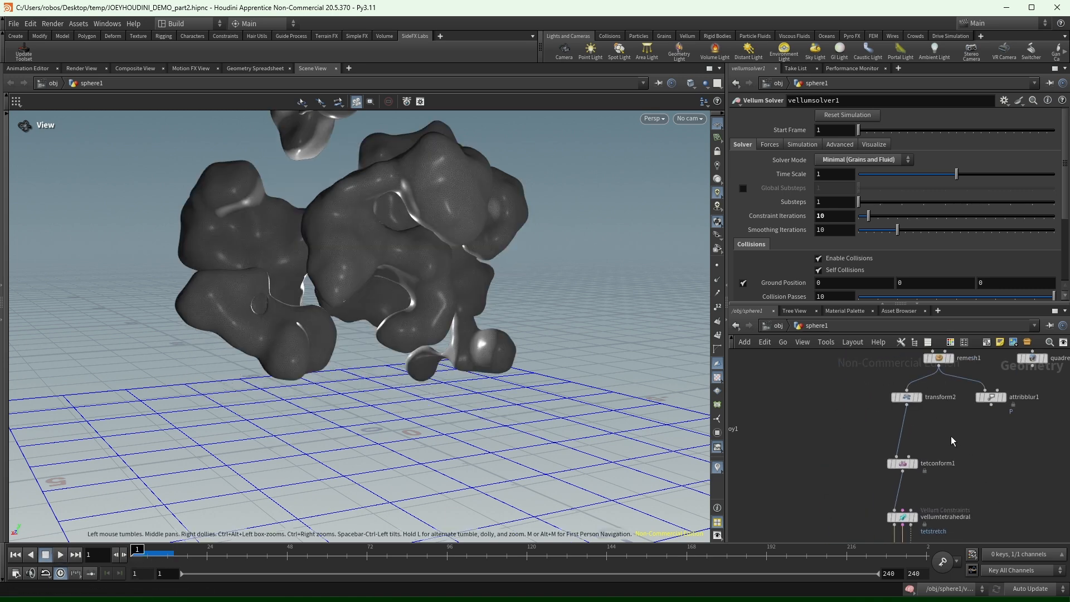
middle_drag(950, 432, 962, 496)
click(951, 422)
click(848, 242)
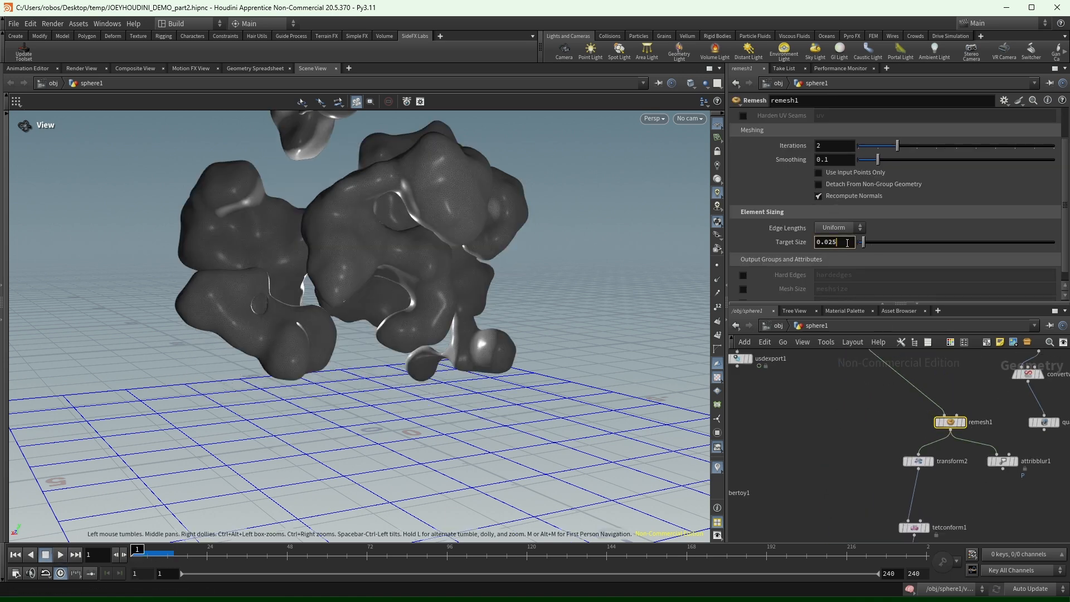
click(958, 426)
key(ctrl+c)
key(ctrl+v)
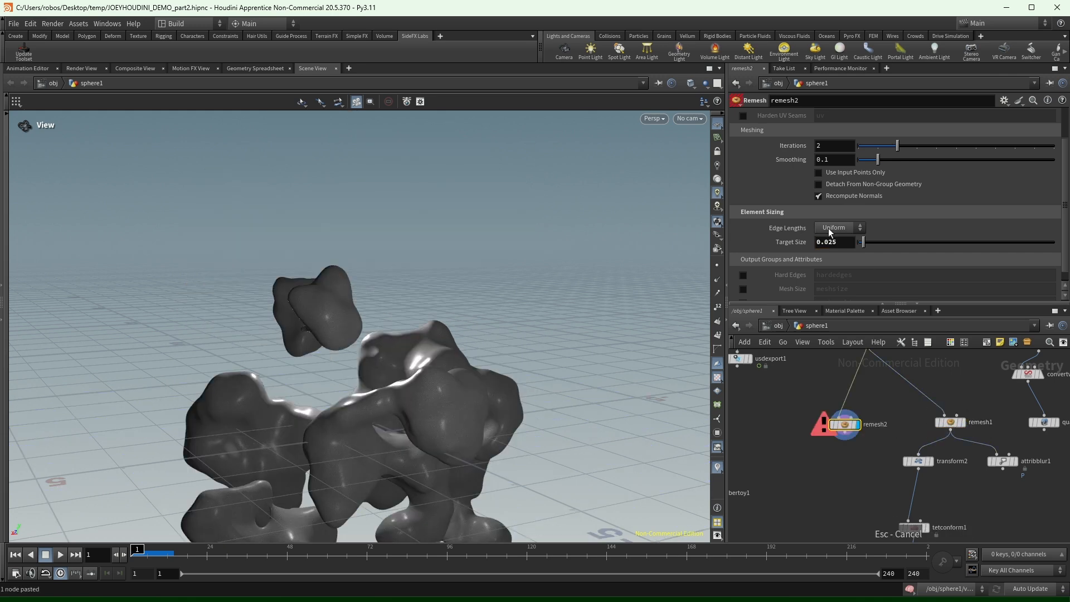
Set the Target Size of remesh2 to 0.1.
double_click(831, 242)
text(1)
key(Return)
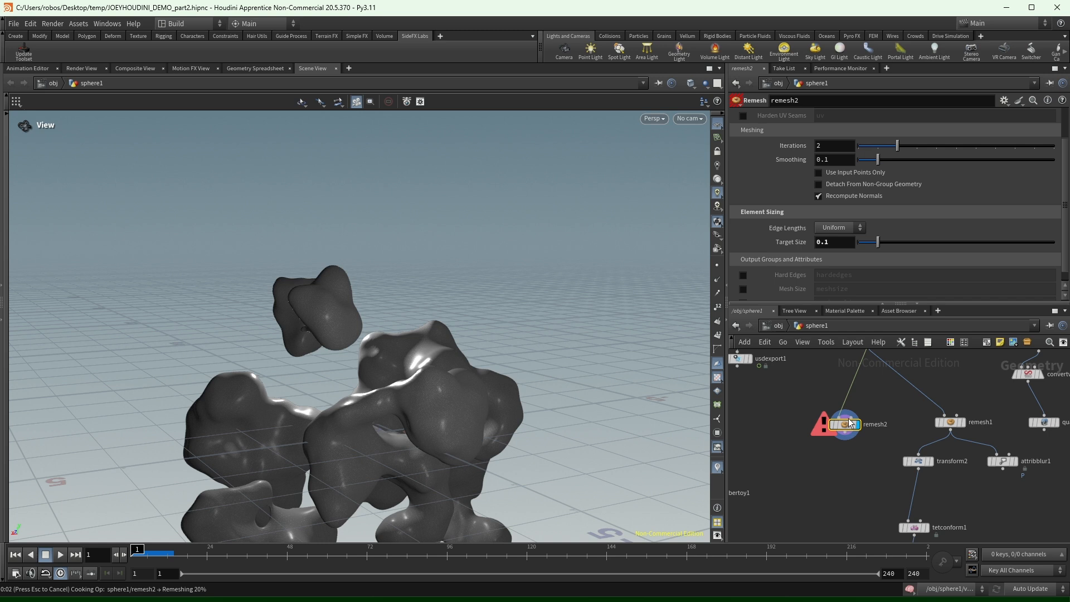
Move transform2 beneath remesh2 and connect its input to remesh2 instead of remesh1.
middle_drag(870, 458, 852, 407)
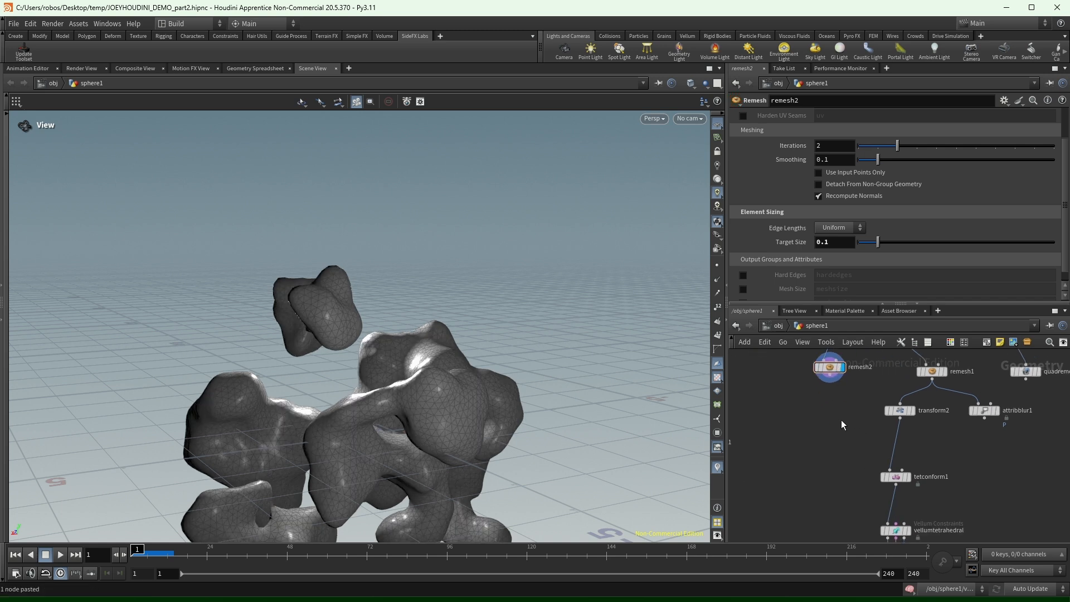
drag(892, 413, 826, 413)
drag(834, 403, 831, 374)
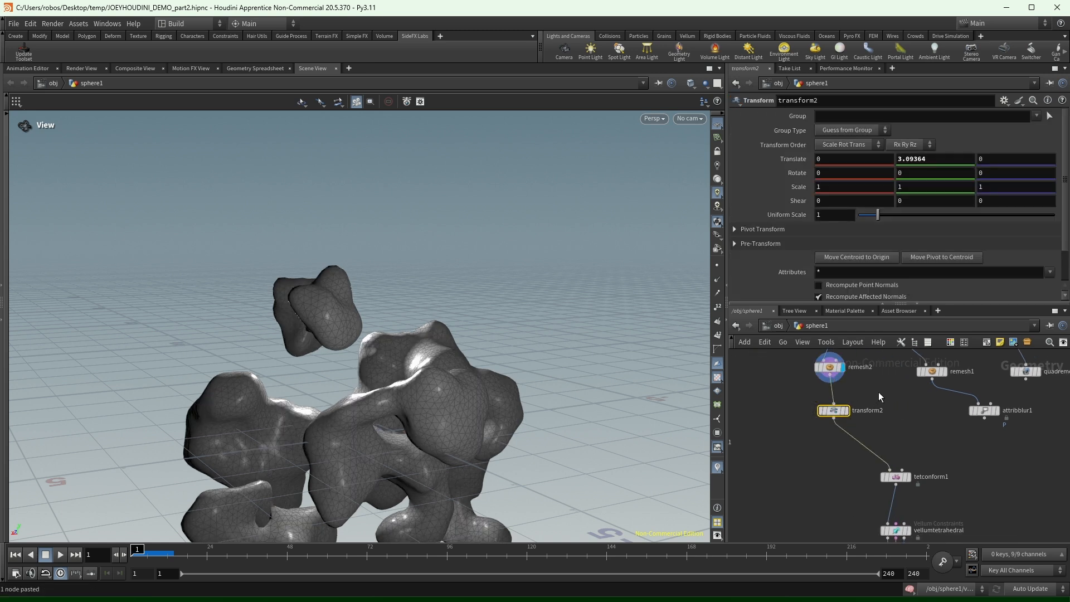
Duplicate transform2 and place the copy beneath remesh1, connected to its output.
key(ctrl+c)
key(ctrl+v)
mouse_move(919, 403)
mouse_down()
mouse_move(932, 379)
mouse_move(924, 410)
mouse_up()
Add a Switch node and insert it on the wire between transform2 and tetconform1.
middle_drag(924, 445, 891, 430)
key(Tab)
text(switch)
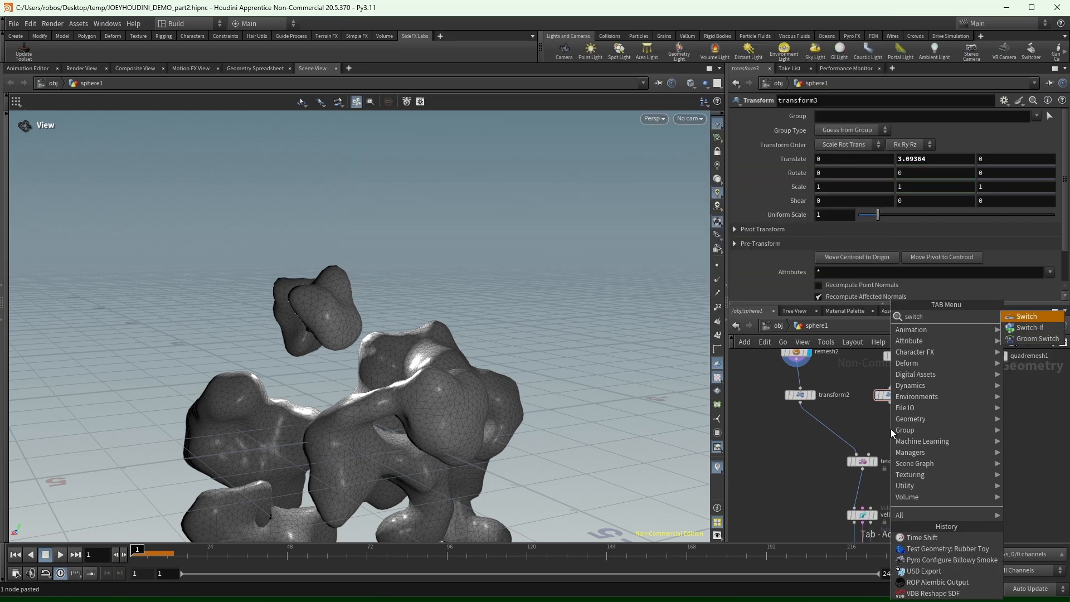
key(Return)
click(891, 430)
drag(891, 429, 847, 441)
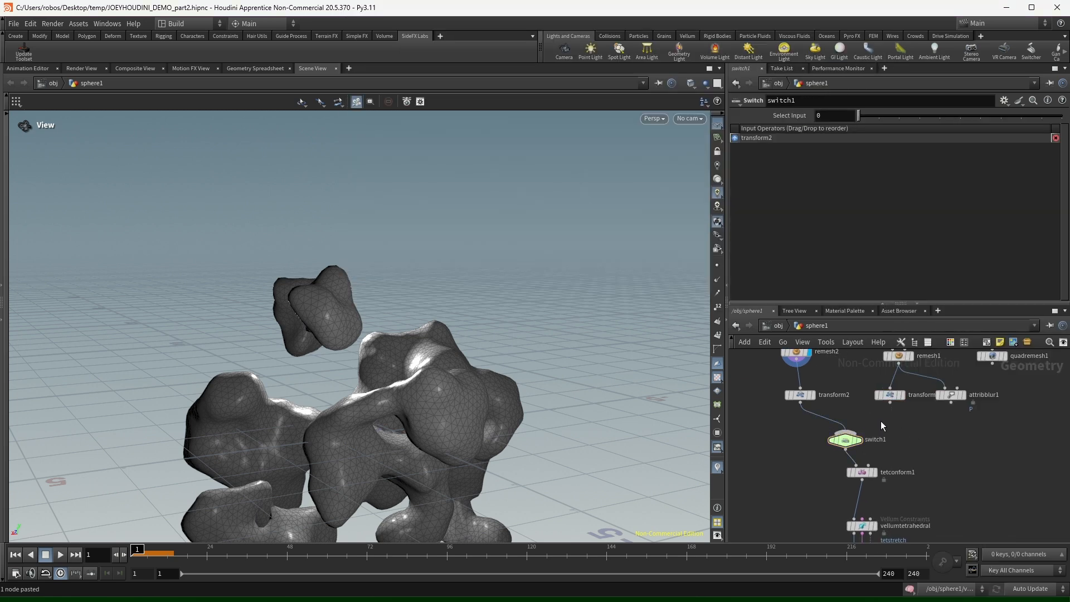
Connect the transform beneath remesh1 as the second input of switch1 and display switch1 with Select Input 0.
drag(890, 405, 848, 433)
drag(918, 444, 800, 432)
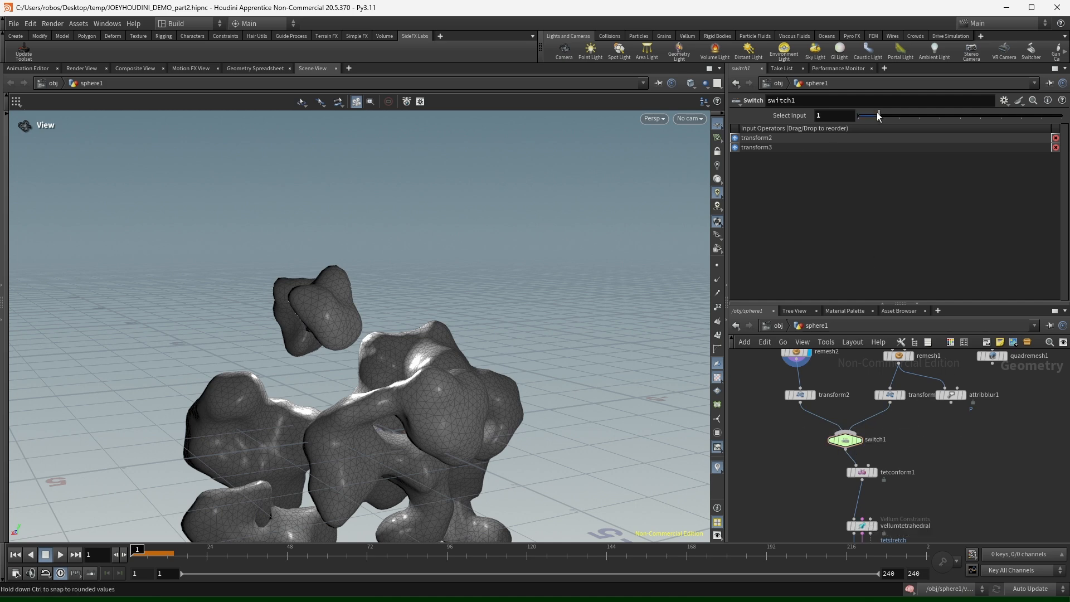
click(862, 425)
middle_drag(876, 496, 861, 452)
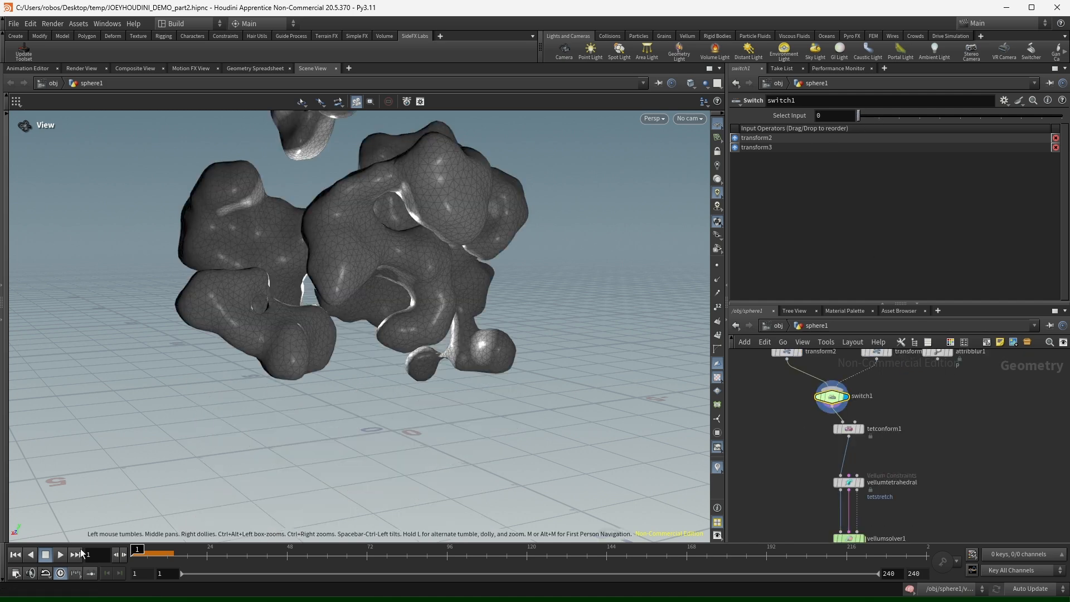
Display vellumsolver1, play its simulation in the viewport, and return the timeline to frame 1.
middle_drag(861, 539, 860, 446)
click(846, 446)
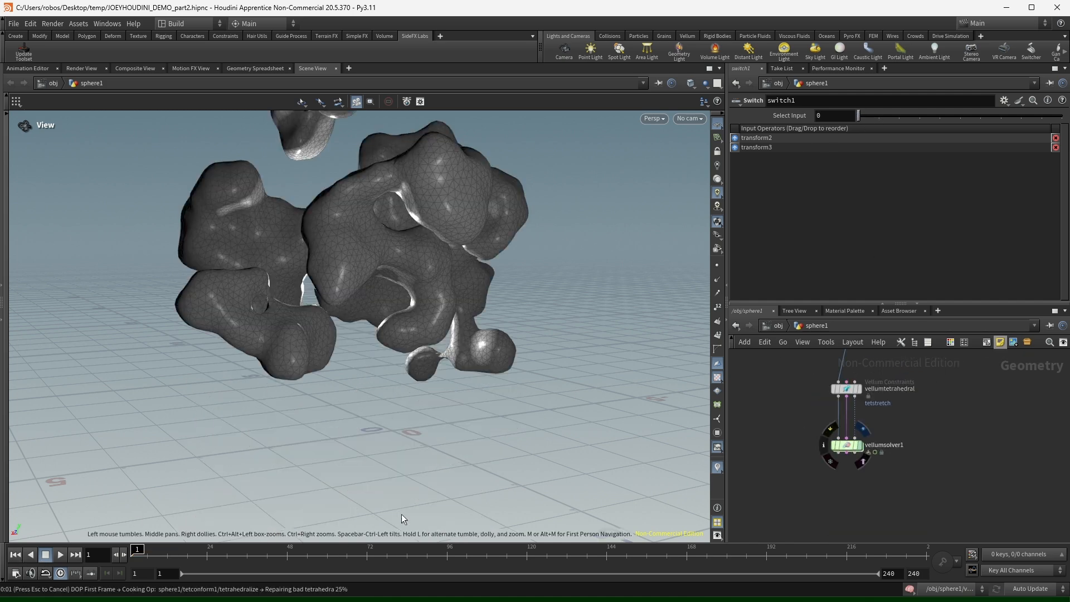
click(60, 555)
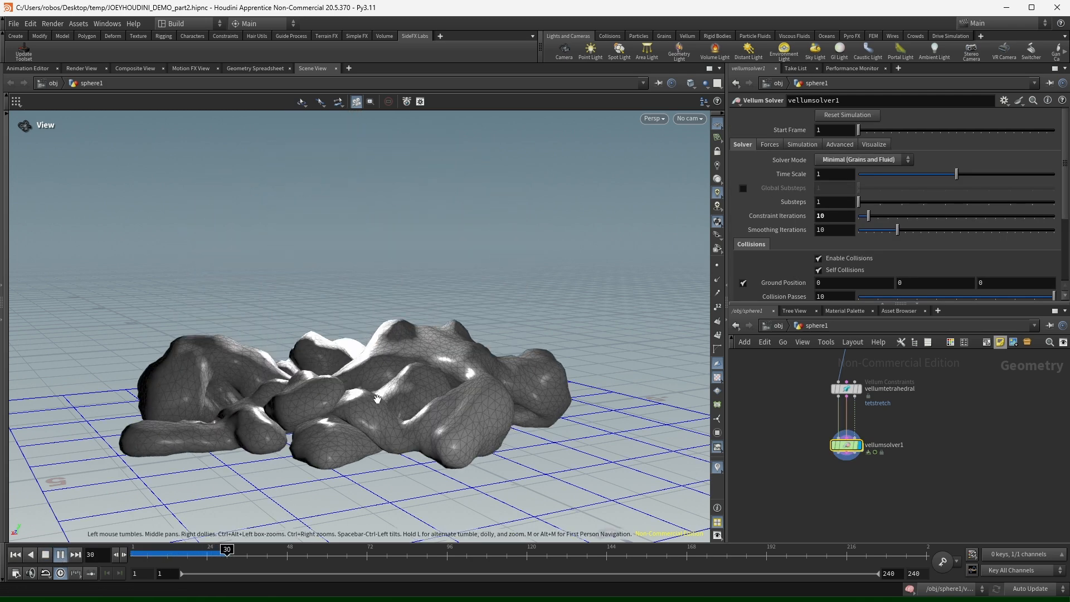
drag(376, 394, 394, 417)
drag(313, 550, 135, 550)
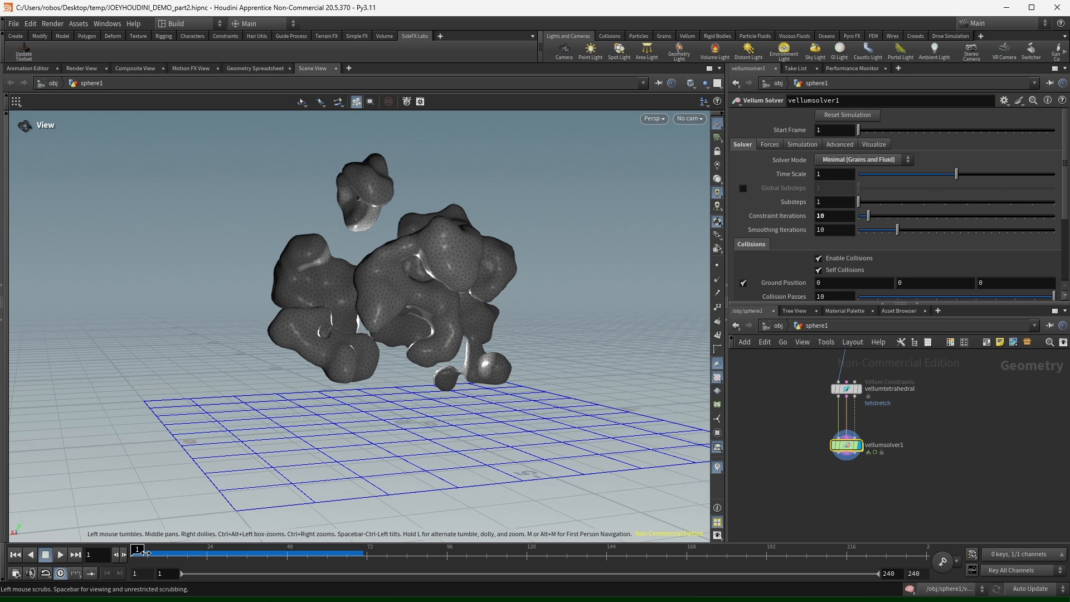
mouse_move(143, 553)
mouse_down()
mouse_move(326, 554)
mouse_move(135, 554)
mouse_up()
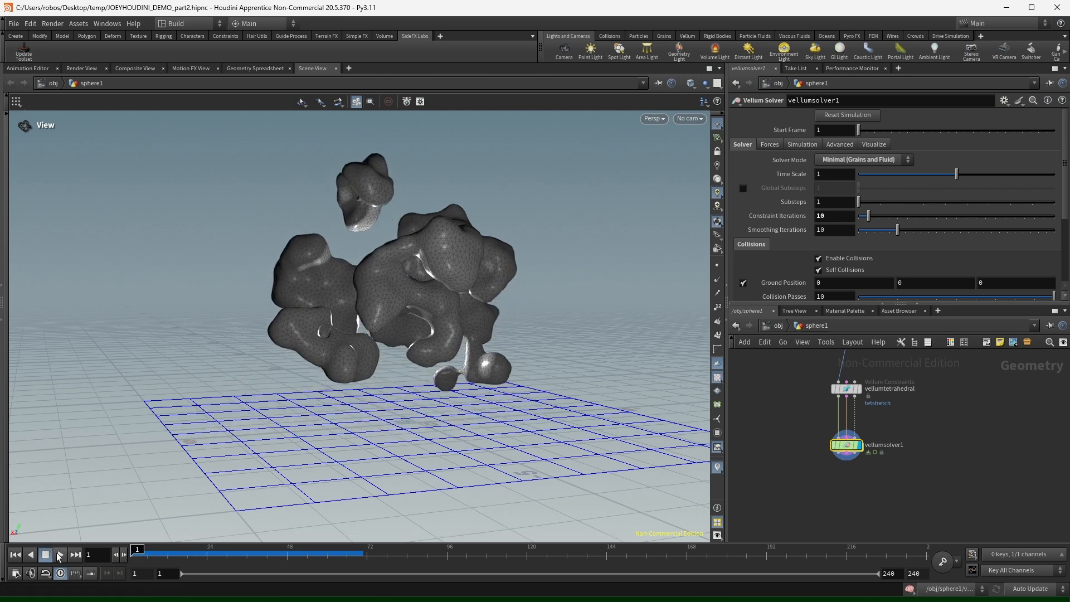
Replay the Vellum simulation, scrub it to frame 77, and examine the collapsed mesh from several angles.
click(60, 556)
mouse_move(441, 385)
mouse_down()
mouse_move(518, 449)
mouse_move(441, 399)
mouse_up()
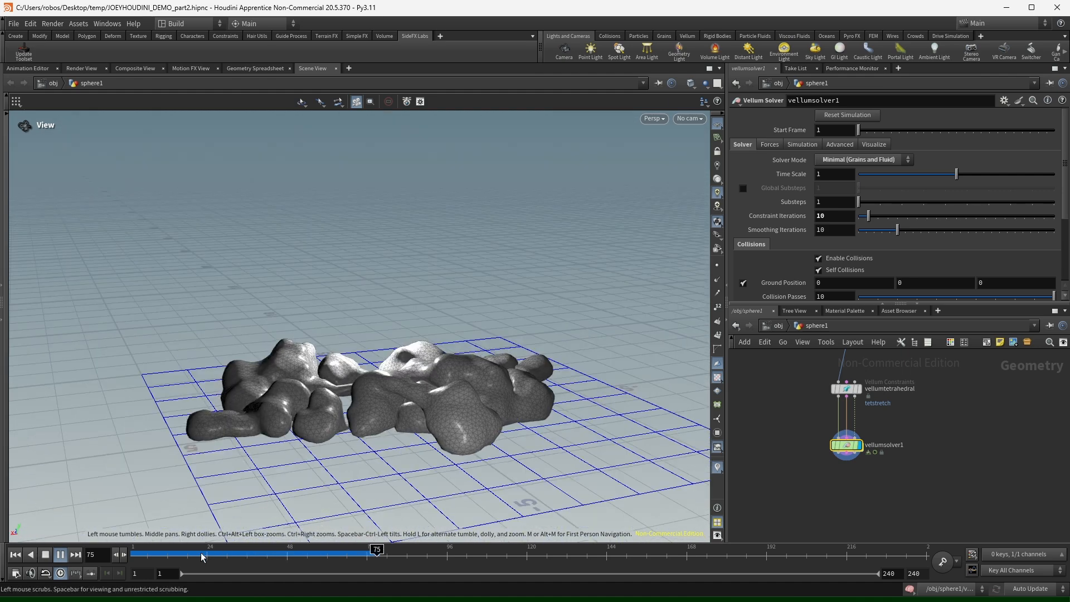
drag(204, 556, 384, 554)
drag(435, 396, 389, 388)
scroll(502, 387, down, 5)
scroll(391, 400, up, 5)
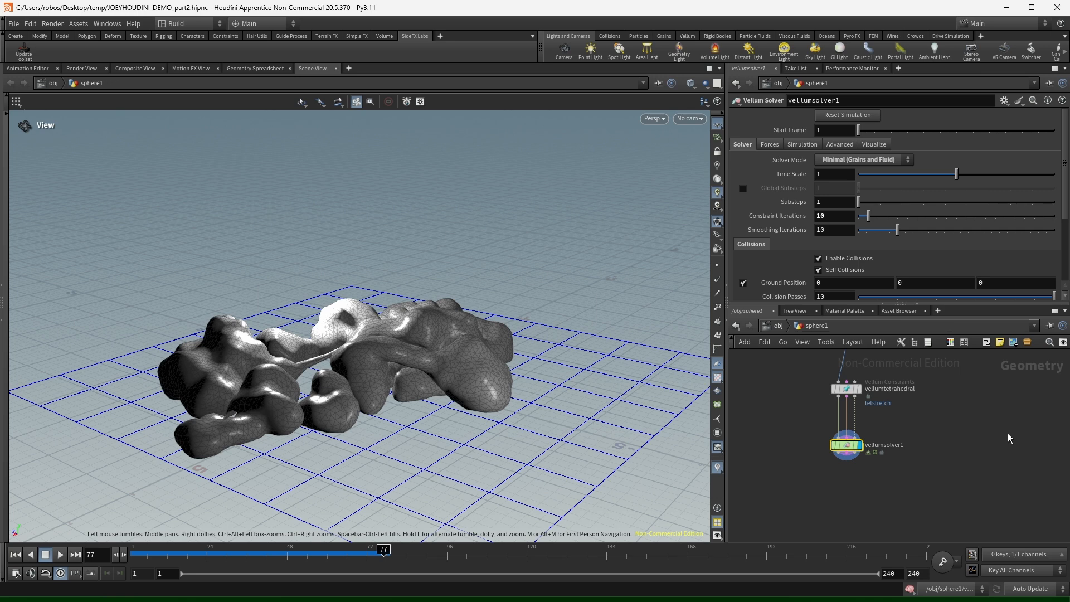
Save the scene file.
scroll(966, 422, down, 3)
middle_drag(1021, 390, 914, 426)
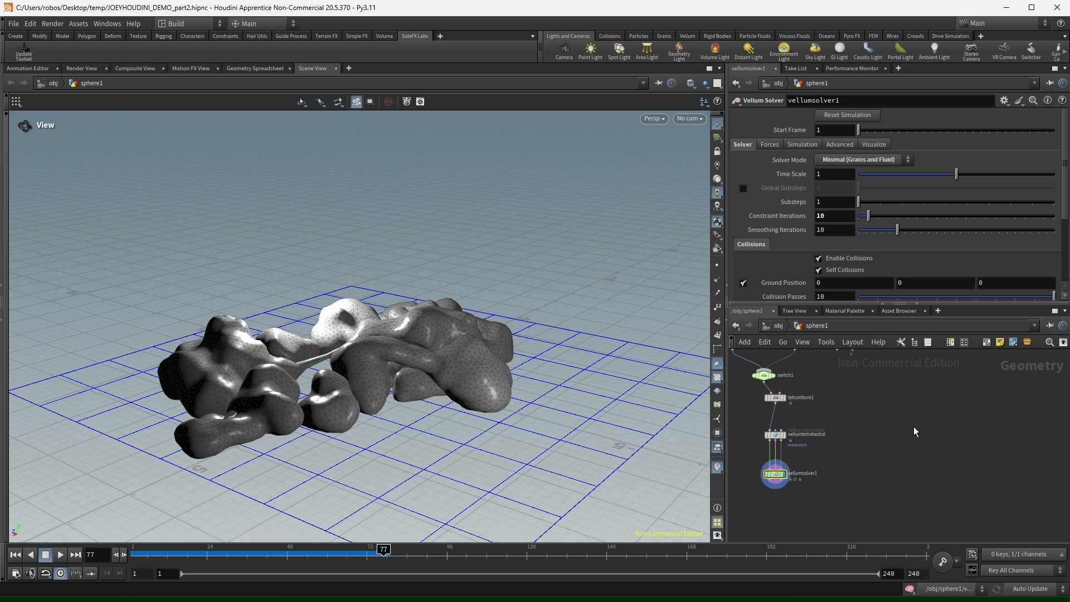
click(914, 427)
key(ctrl+s)
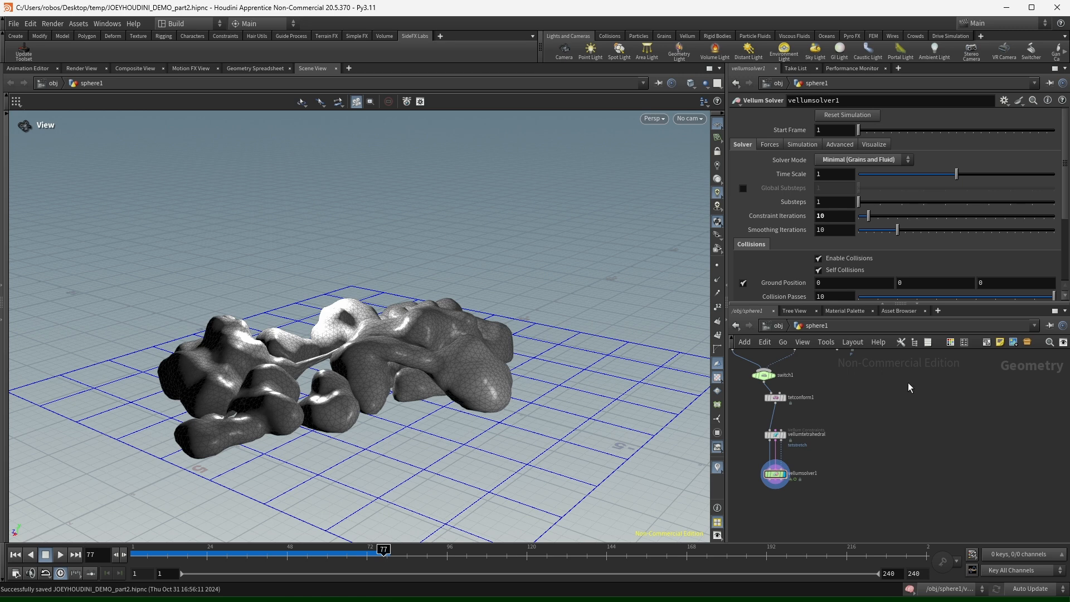
Add a Test Geometry: Rubber Toy node in an empty area of the network and frame it.
middle_drag(908, 382, 915, 443)
scroll(915, 444, down, 4)
key(Tab)
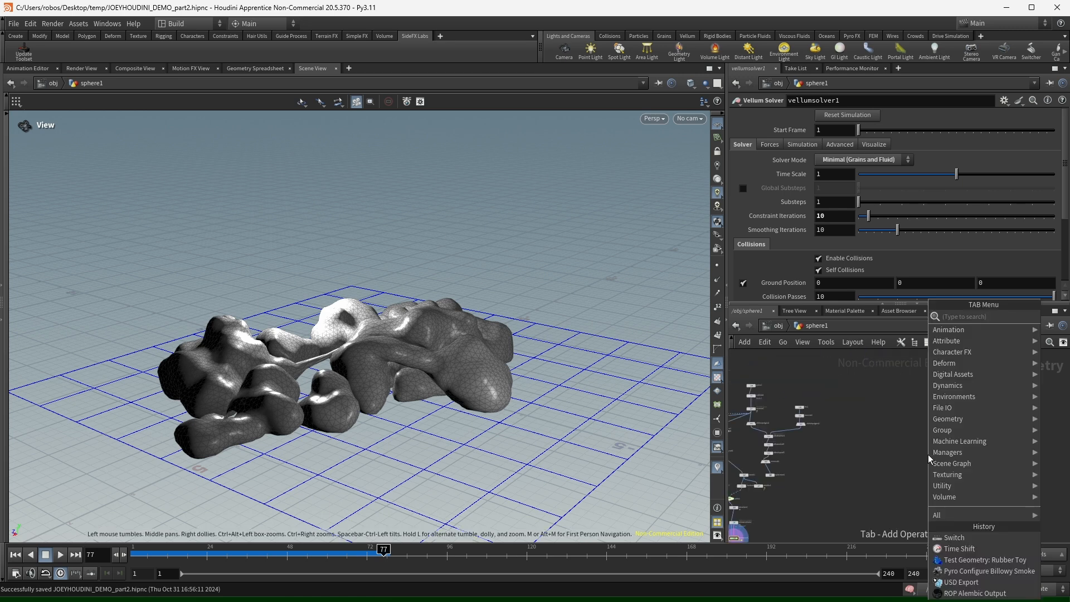
text(rubber)
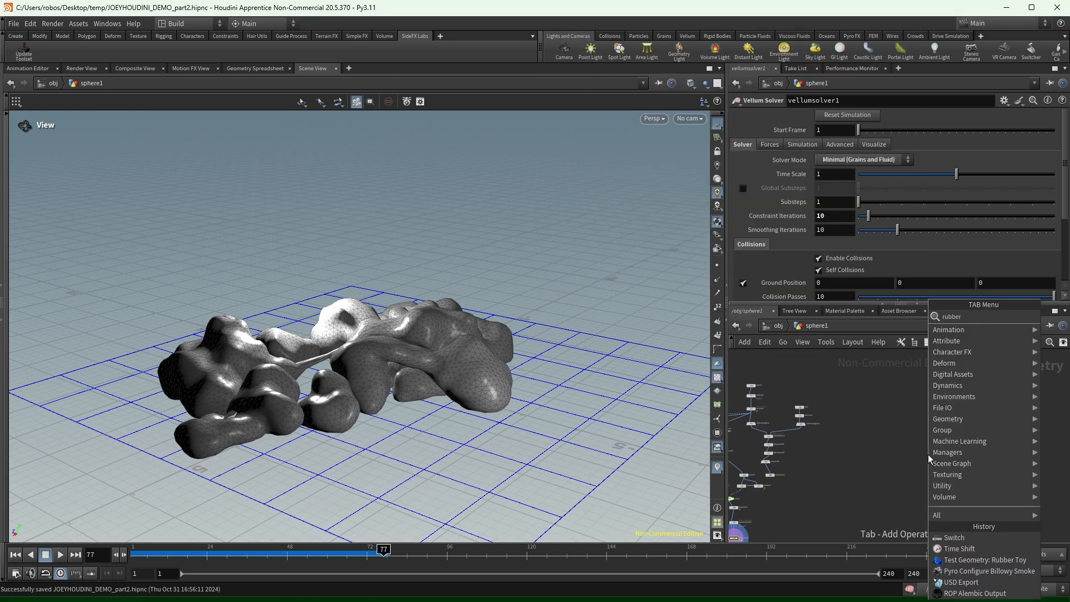
key(Return)
click(929, 454)
scroll(928, 454, up, 5)
key(g)
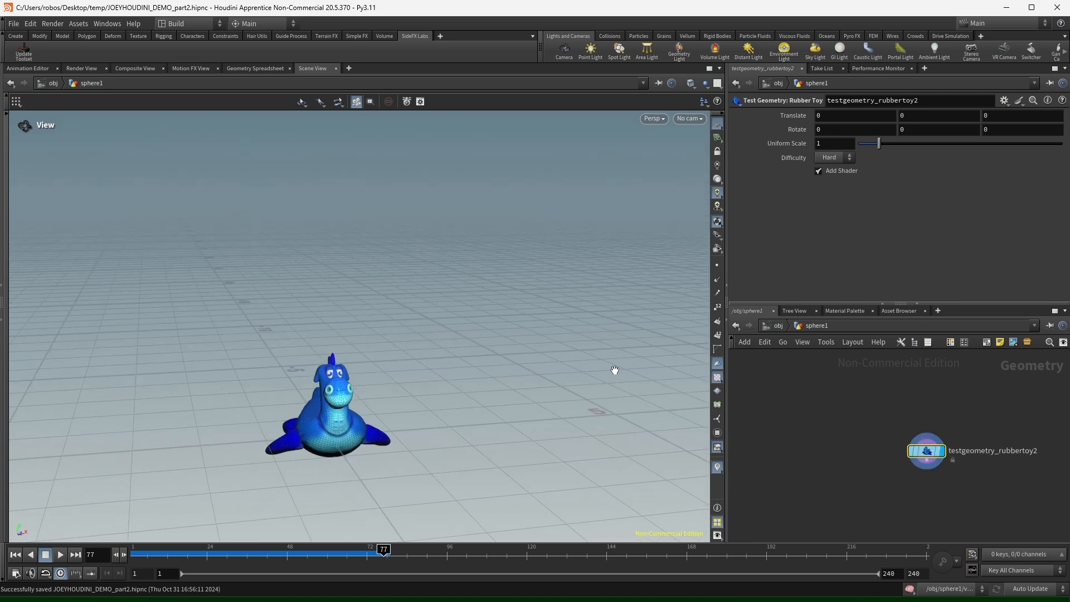
Add a Scatter node, connect it to the rubber toy's output, and display it.
key(Tab)
text(scatter)
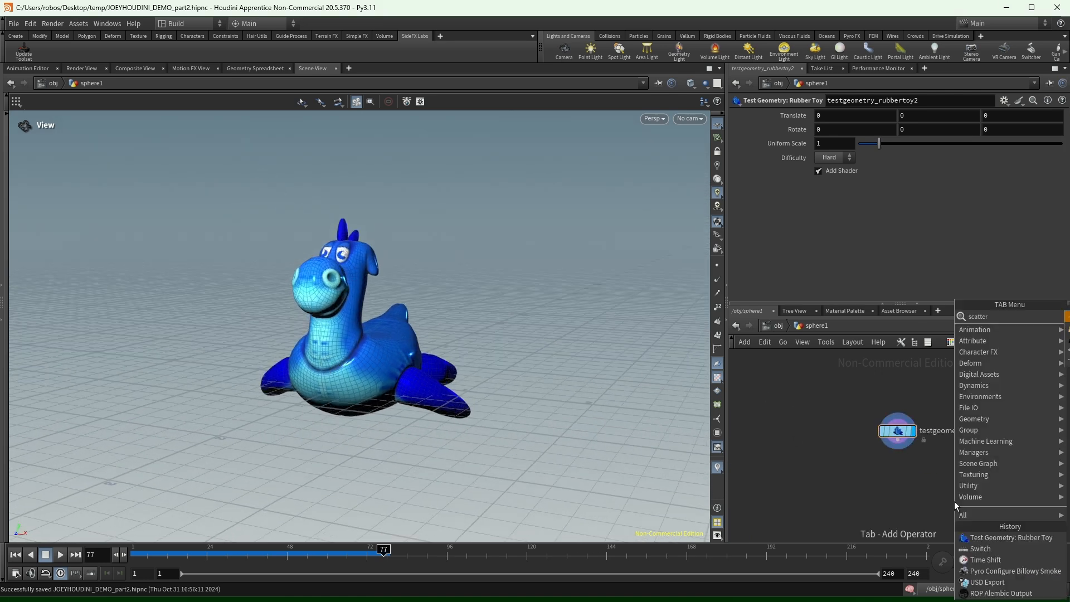
key(Return)
click(954, 500)
drag(954, 491, 898, 441)
click(971, 499)
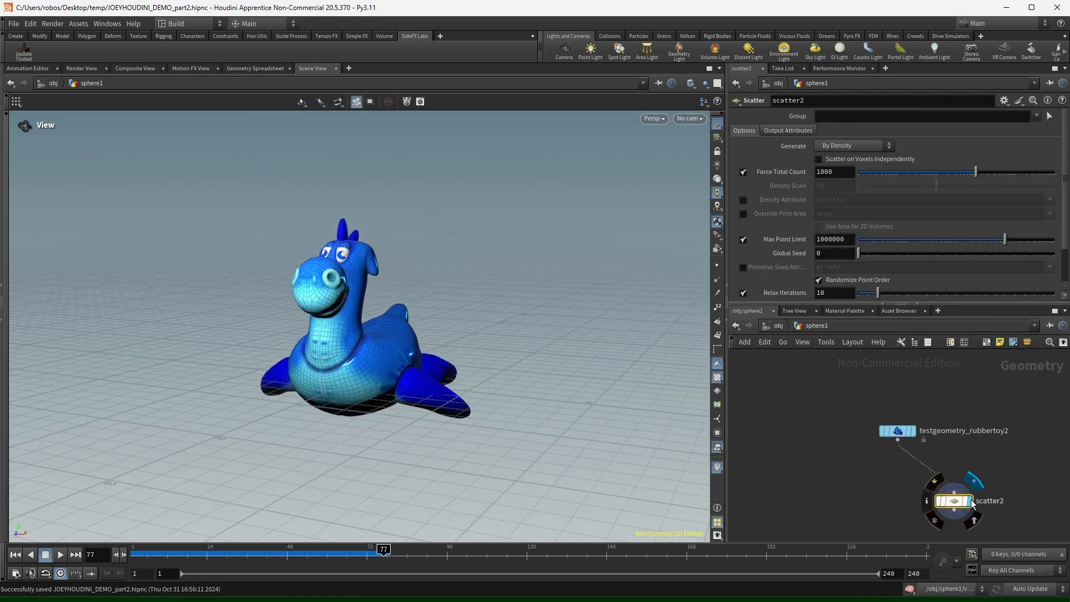
Align scatter2 directly beneath the rubber toy node and review the scattered points and their settings.
drag(954, 501, 906, 479)
drag(1009, 455, 905, 499)
drag(353, 327, 413, 368)
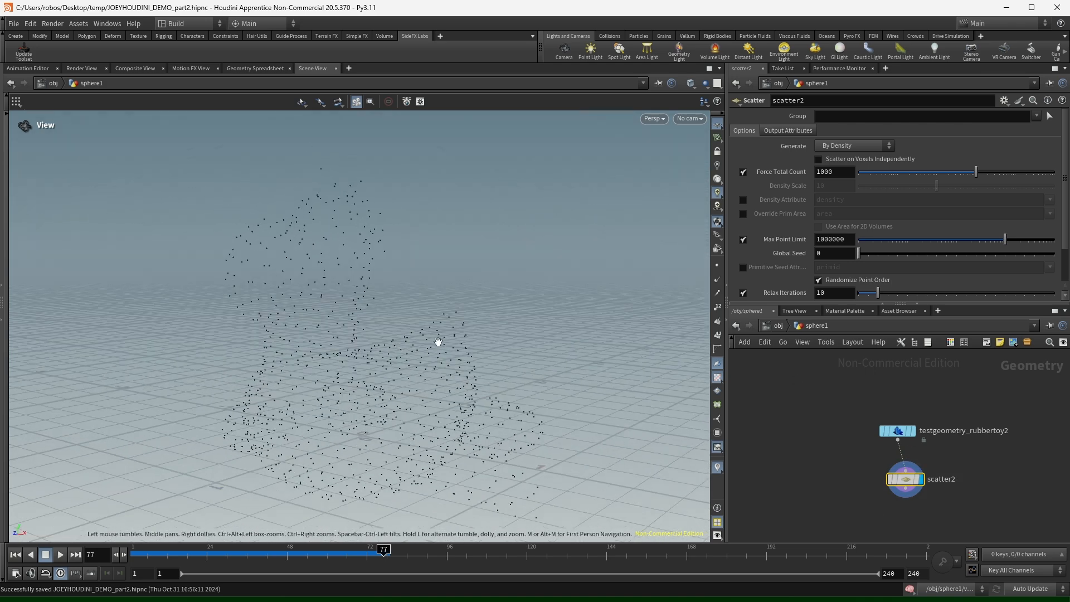
scroll(808, 223, down, 3)
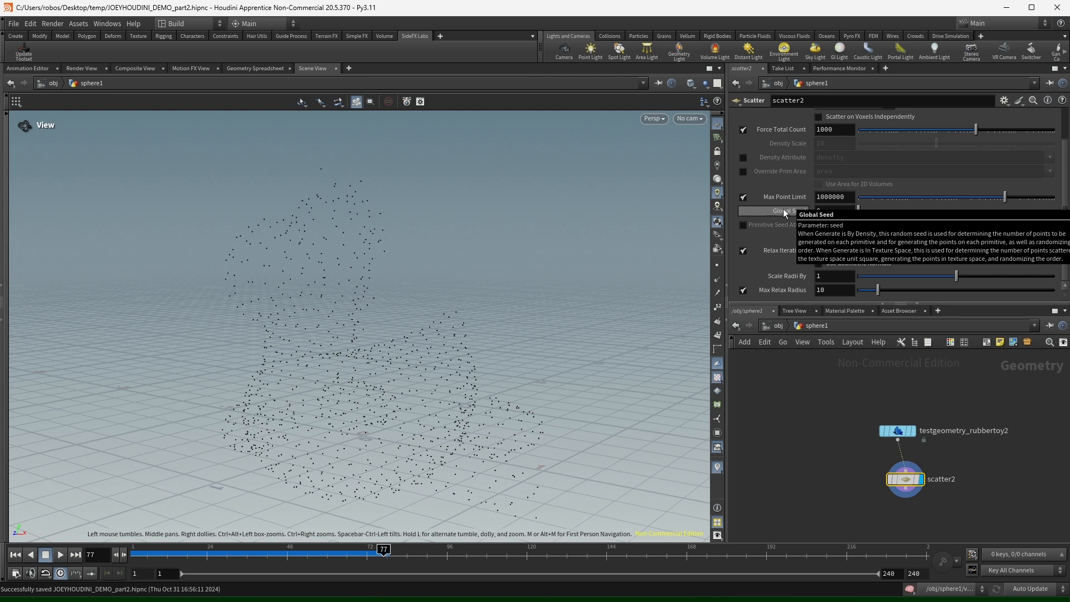
middle_drag(1002, 511, 971, 472)
drag(876, 445, 868, 448)
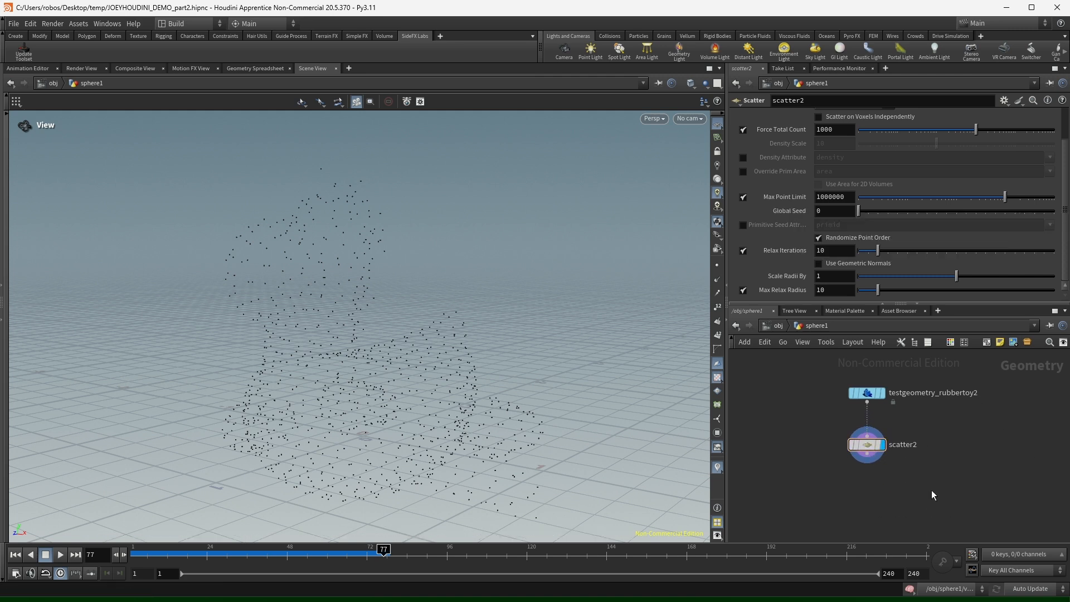
Add a Copy to Points node and connect scatter2 to its Target Points input.
key(Tab)
text(copytop)
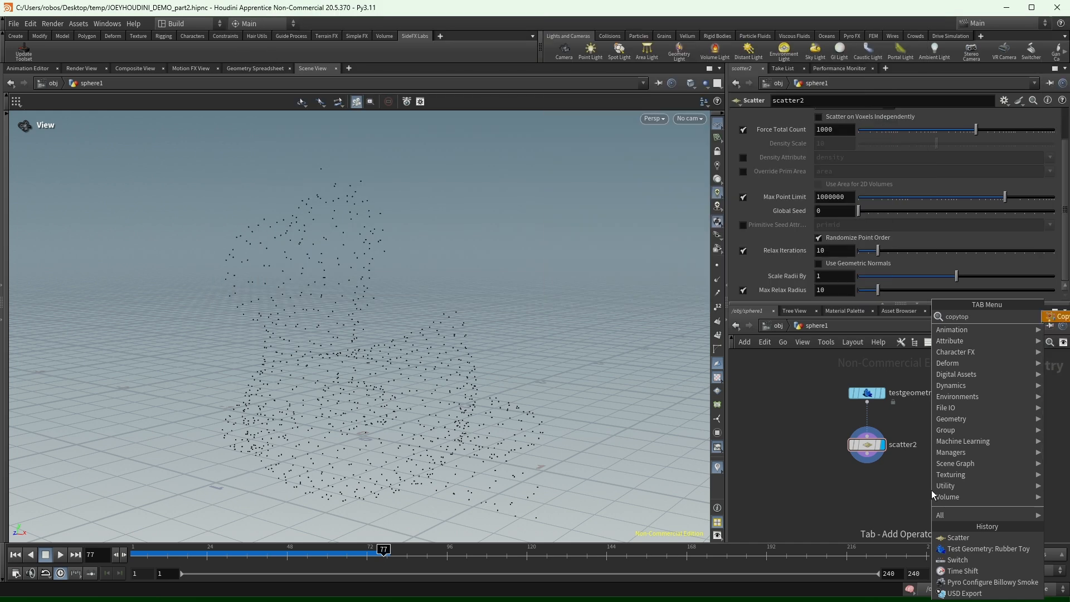
key(Return)
click(921, 511)
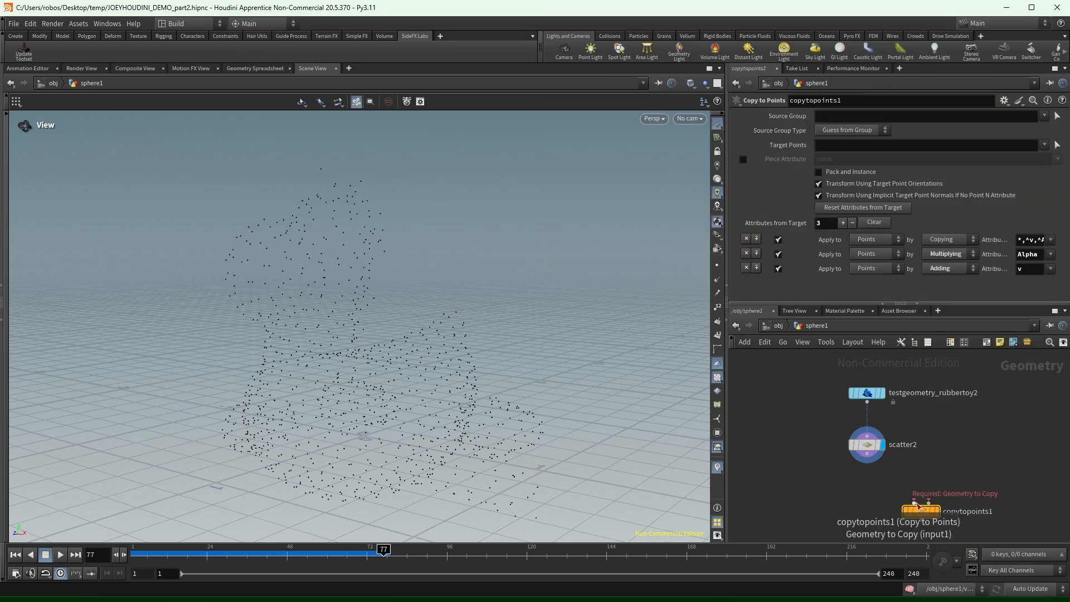
click(930, 504)
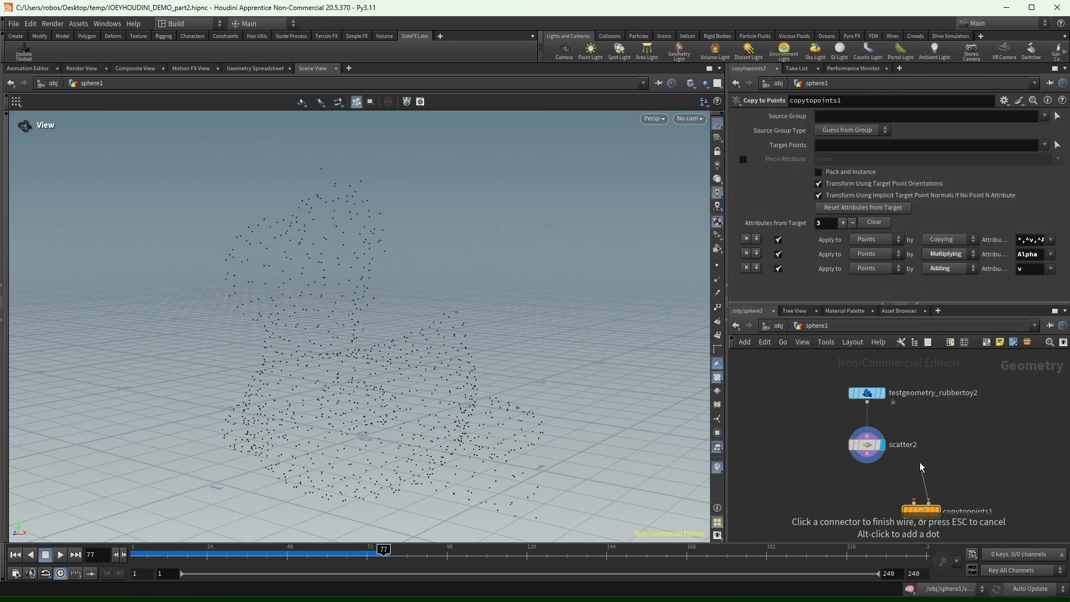
click(929, 502)
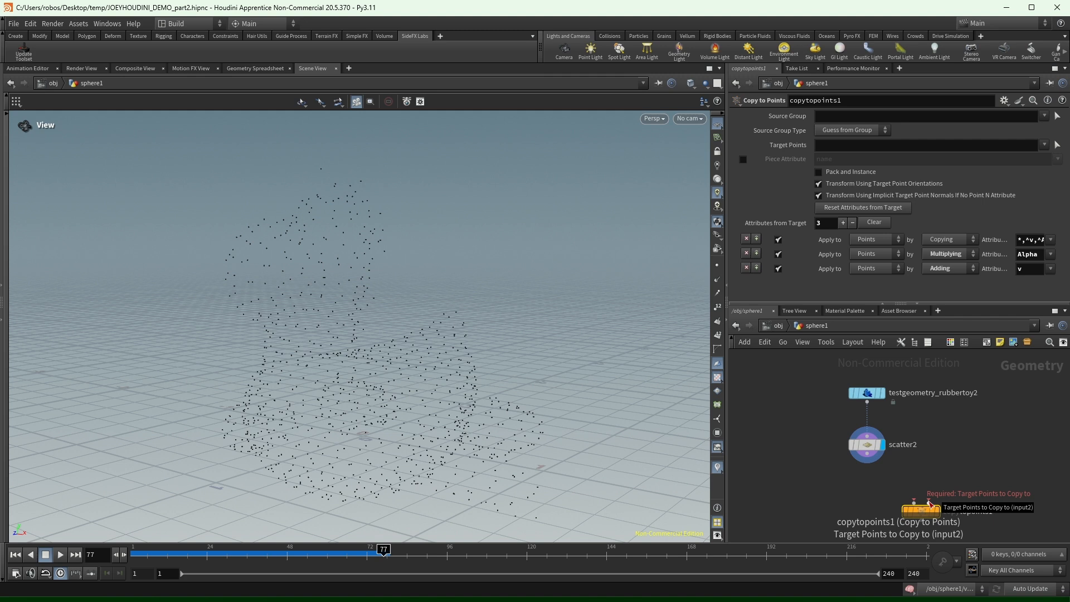
click(868, 459)
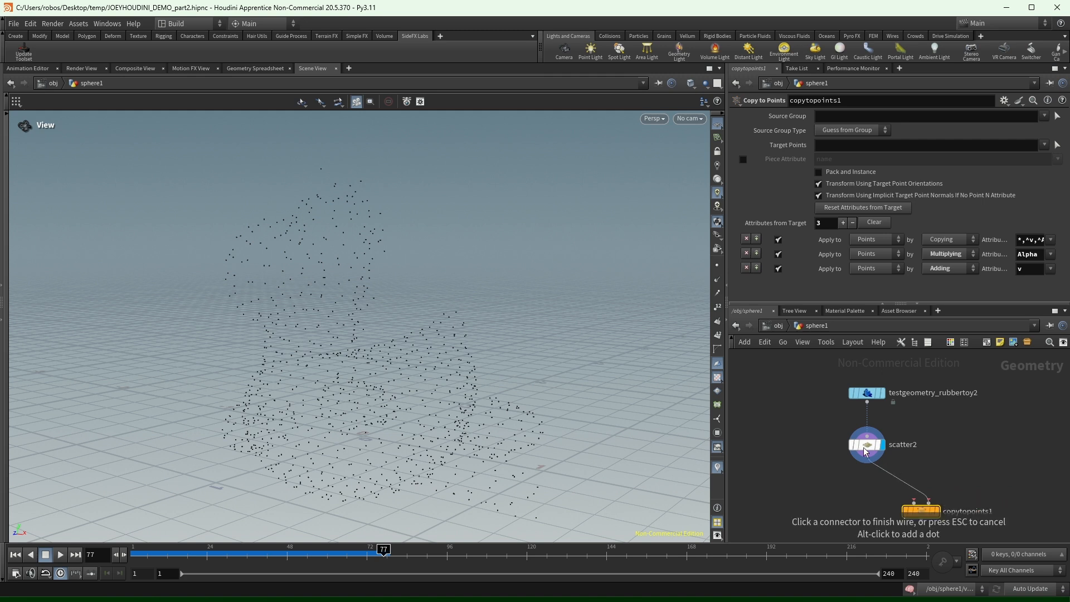
Add a Box node wired to the Geometry to Copy input of copytopoints1 and display the copies.
click(915, 503)
click(986, 441)
text(box)
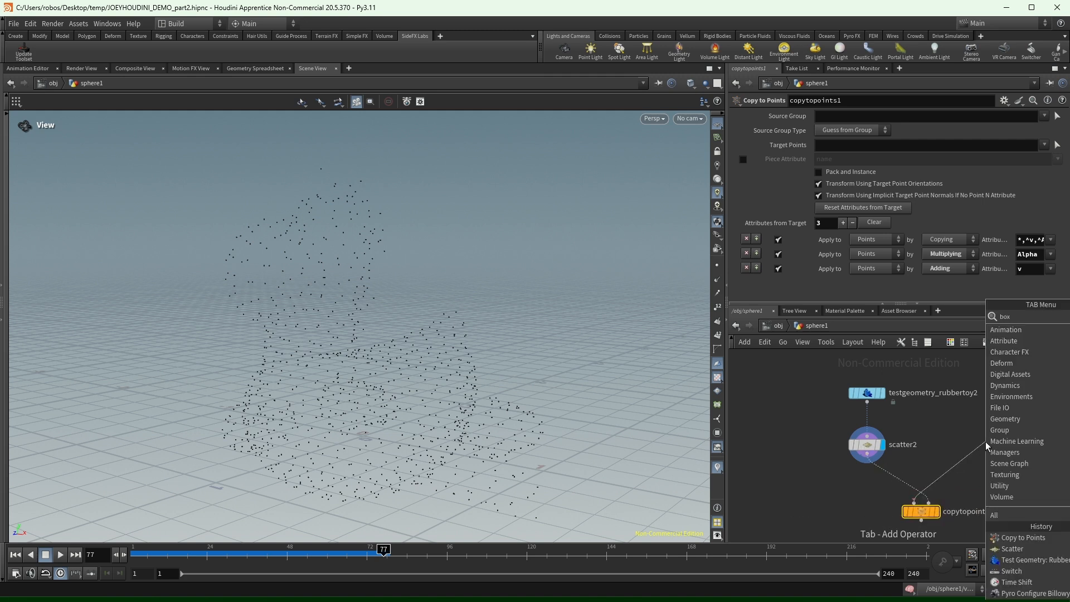
key(Return)
click(939, 511)
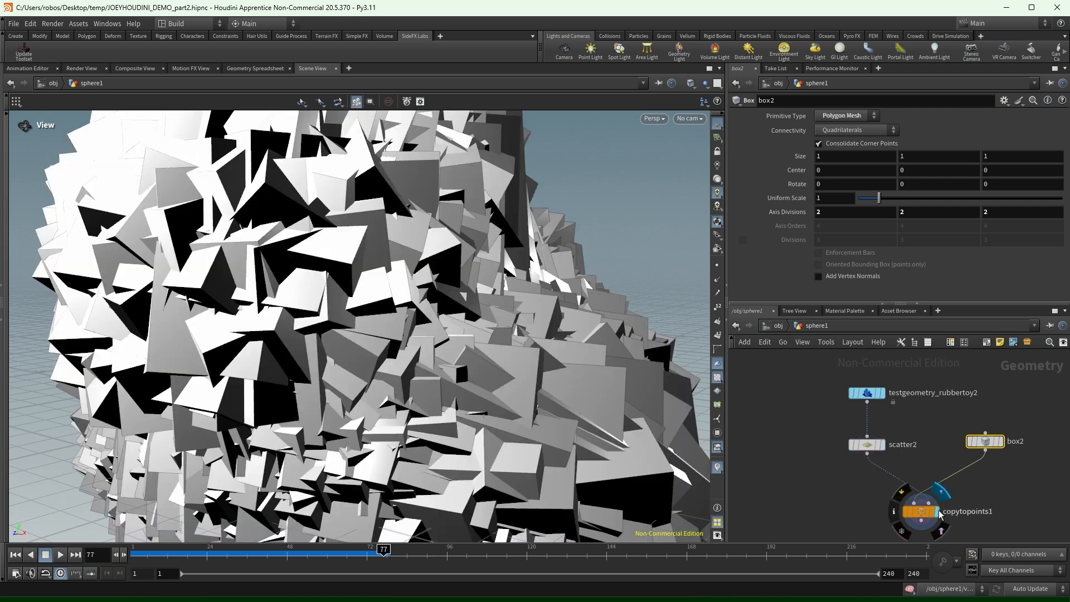
Set the Uniform Scale of box2 to 0.05.
click(923, 512)
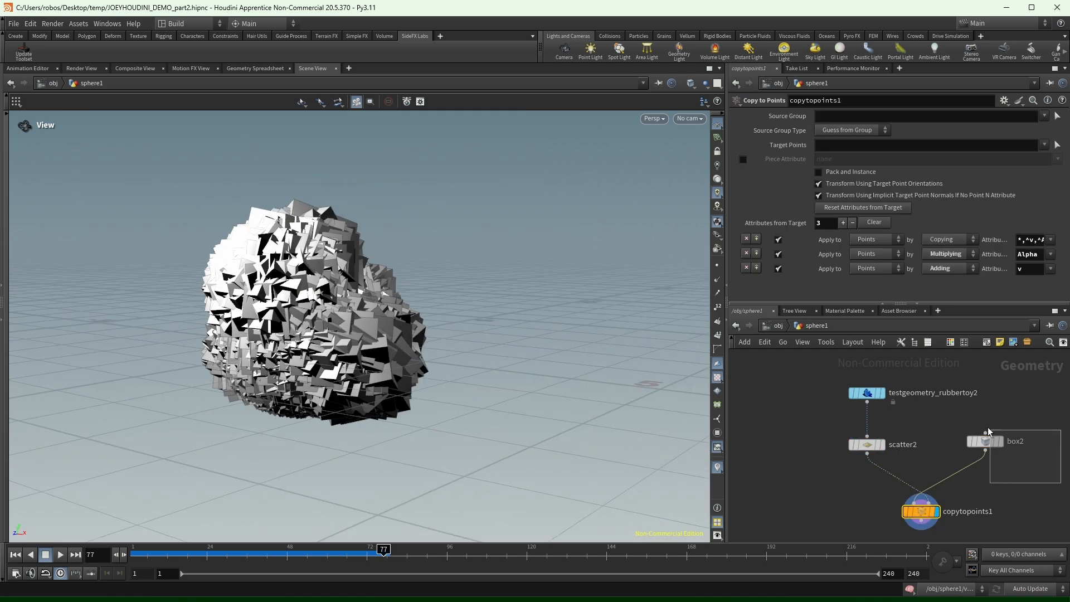
click(986, 441)
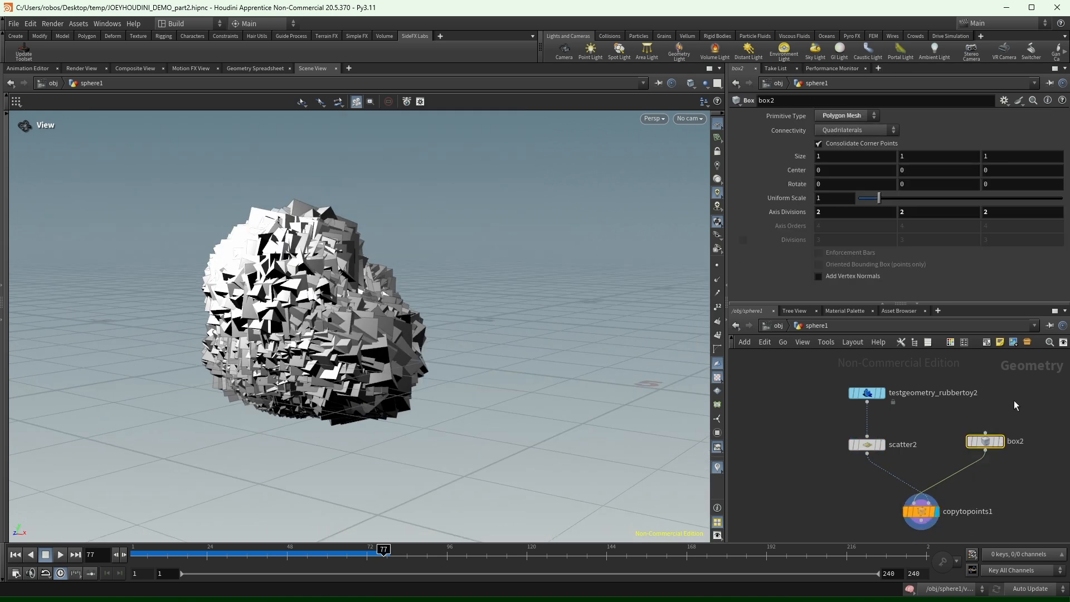
drag(879, 198, 860, 198)
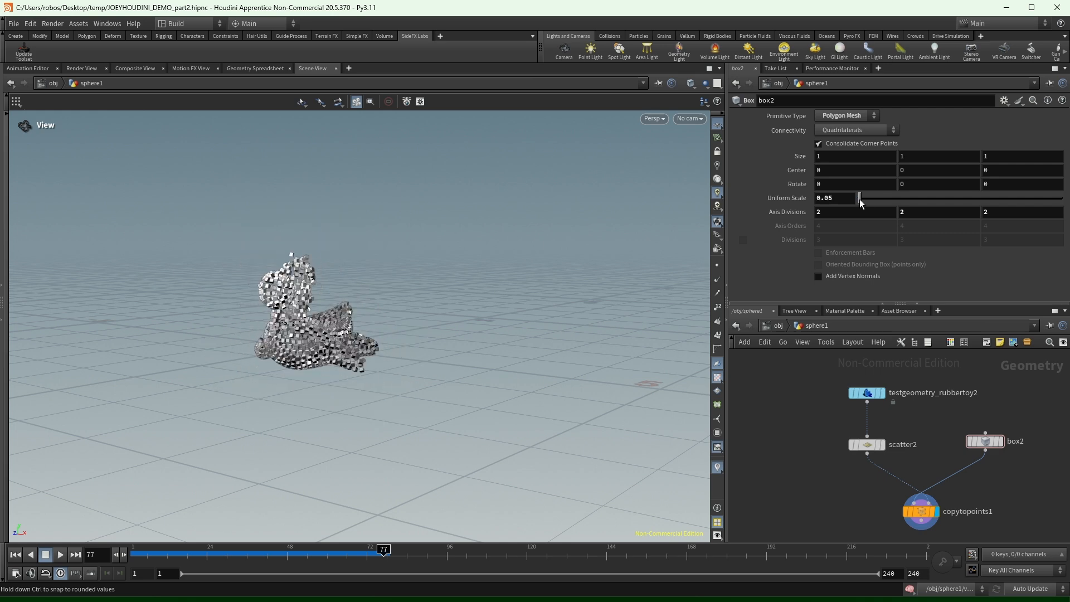
Compare the point and vertex attributes in the node info of scatter2 and the rubber toy.
middle_click(872, 441)
middle_click(873, 449)
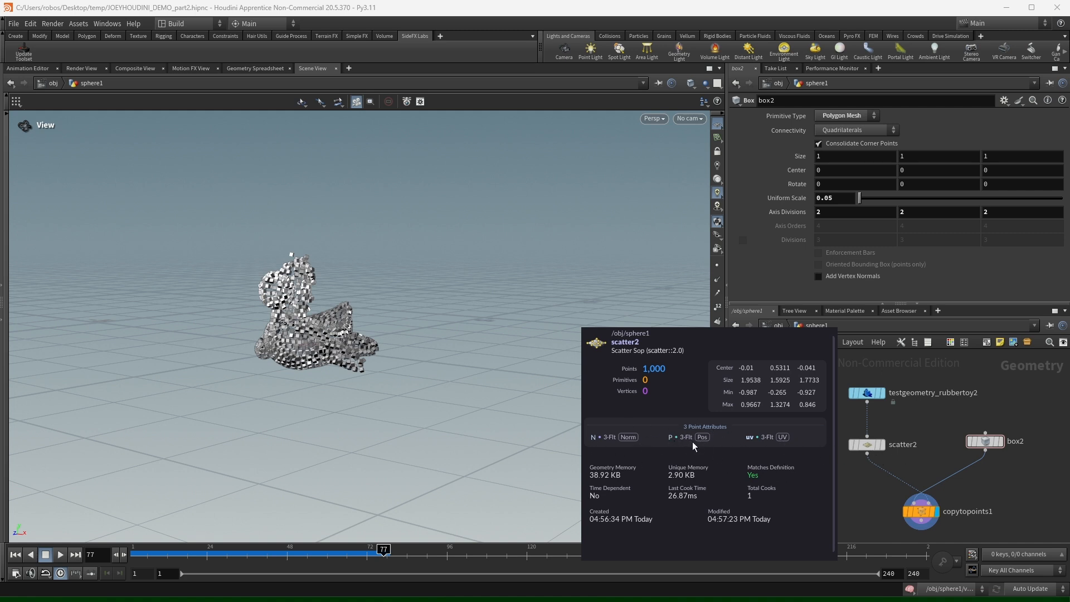
middle_drag(599, 433, 600, 433)
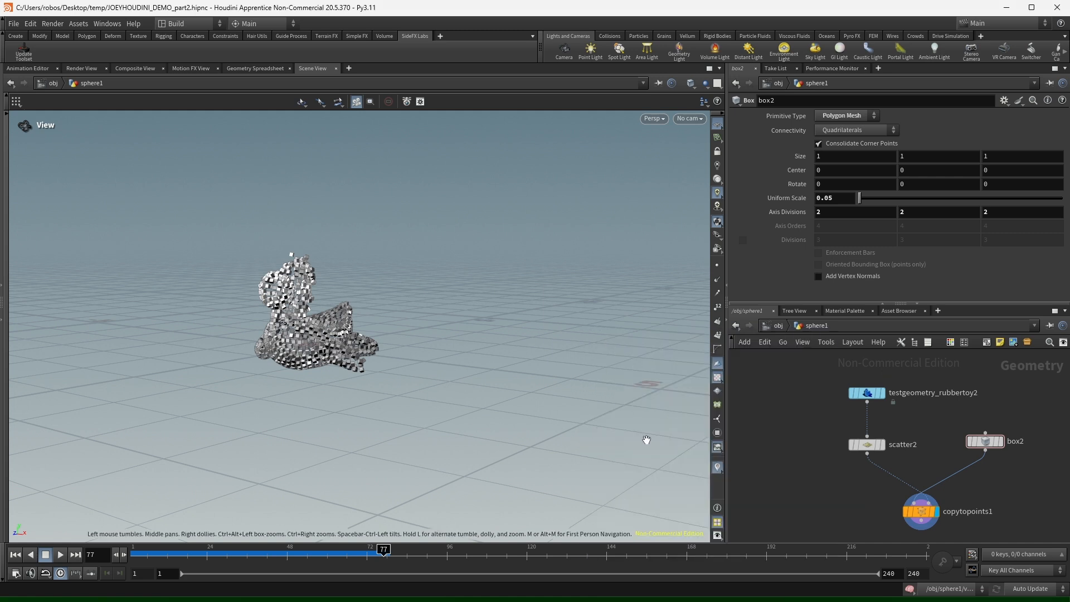
click(885, 392)
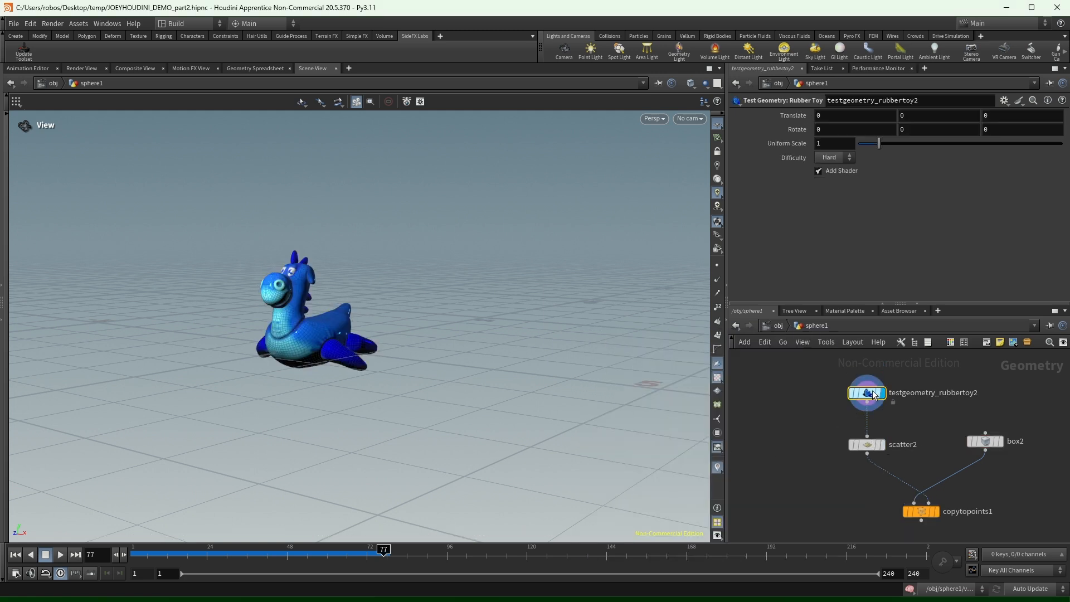
middle_drag(873, 393, 630, 421)
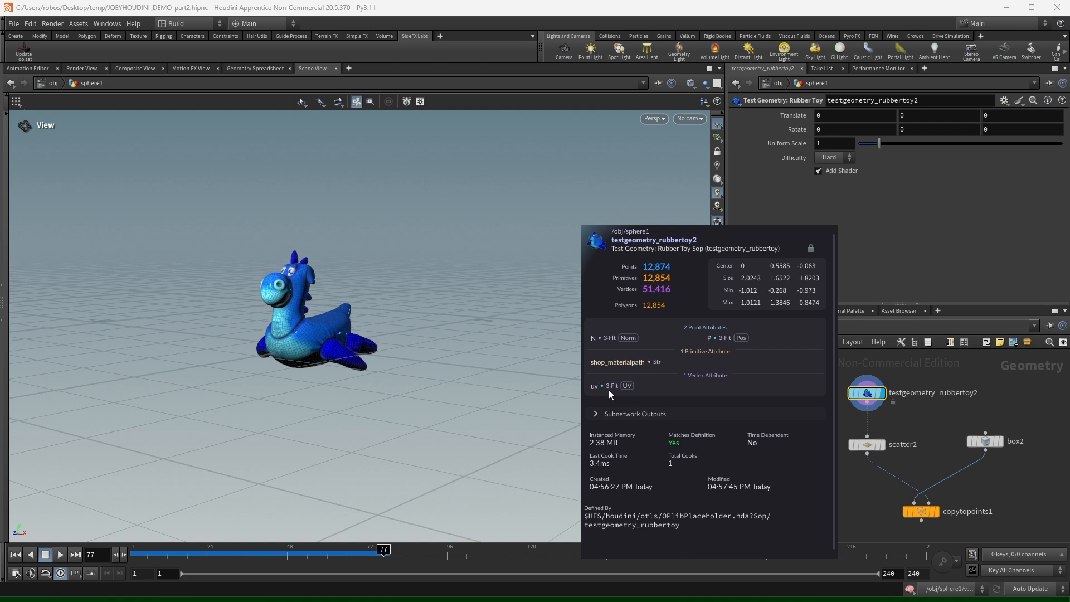
click(883, 444)
click(862, 445)
middle_click(861, 446)
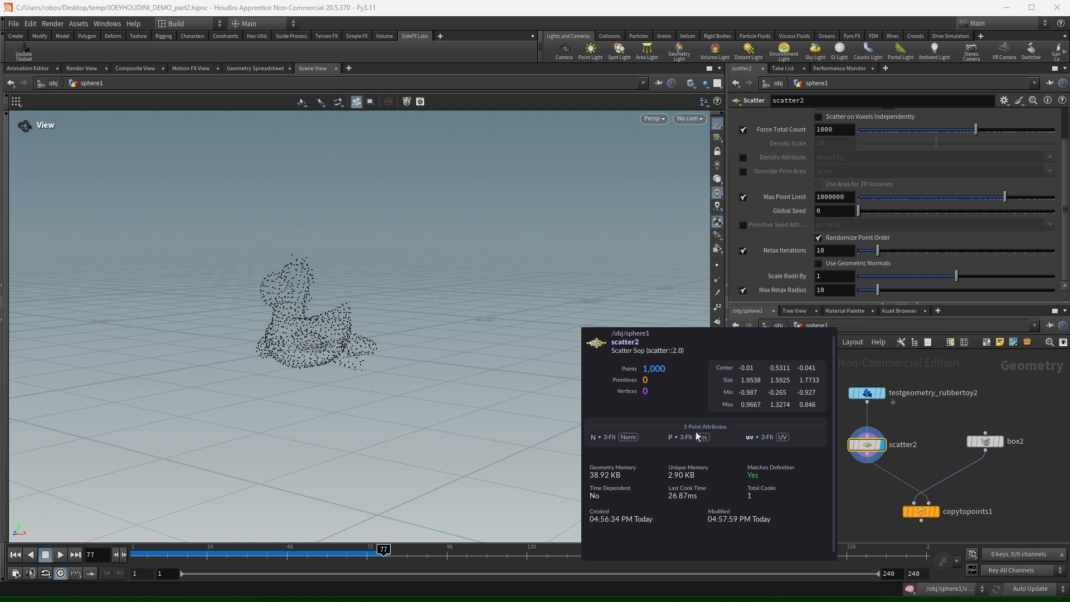
Display the rubber toy and examine the polygons of its body up close.
scroll(917, 392, up, 3)
click(858, 394)
scroll(549, 232, up, 10)
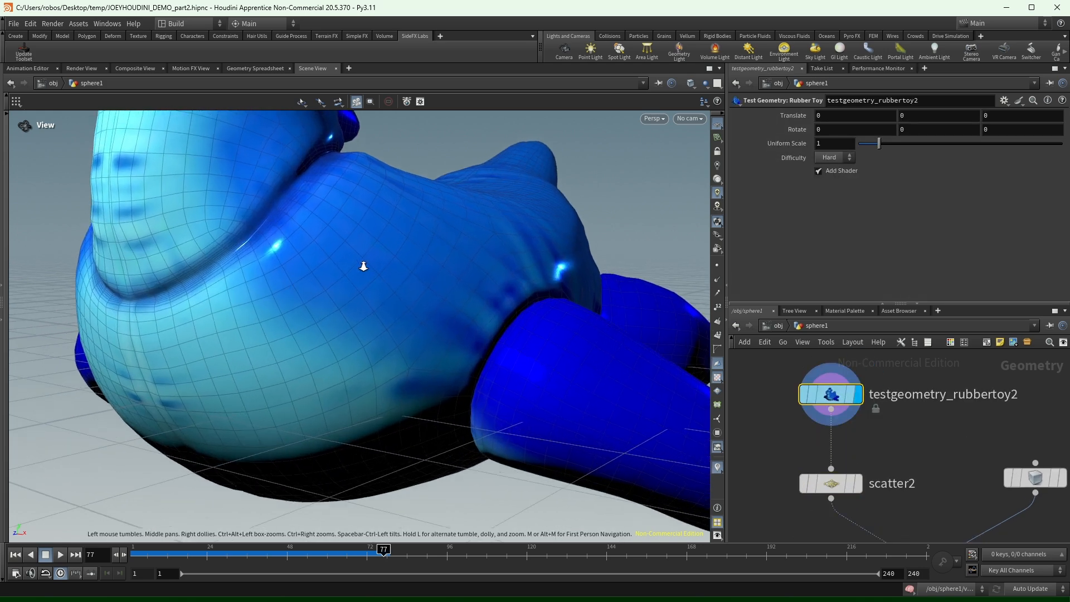
scroll(363, 266, up, 10)
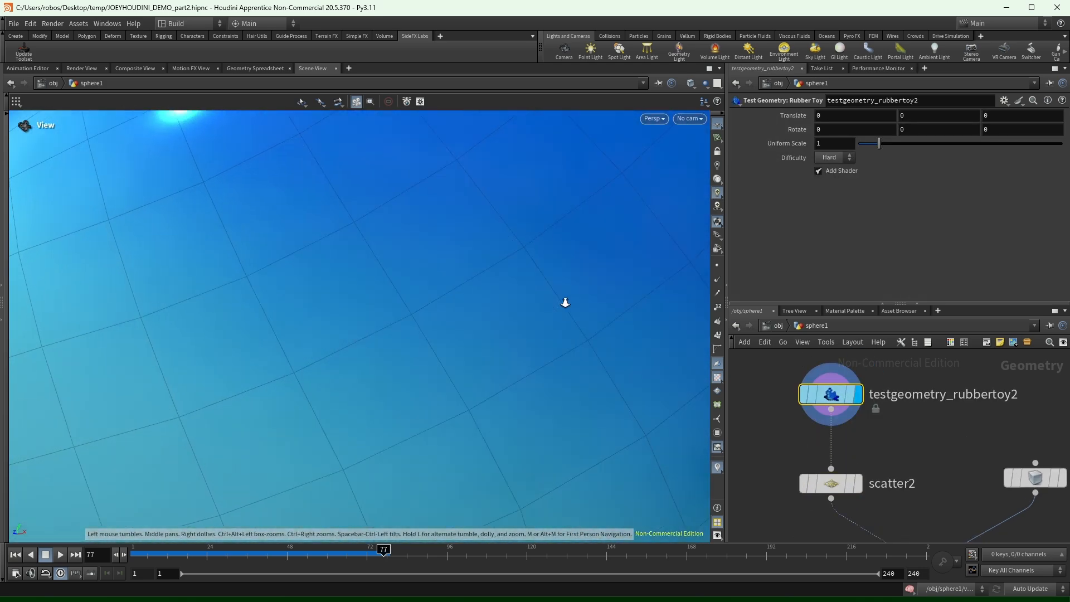
Examine the rubber toy's polygons, display the points of scatter2 and inspect the point attributes in its node info.
scroll(566, 303, up, 5)
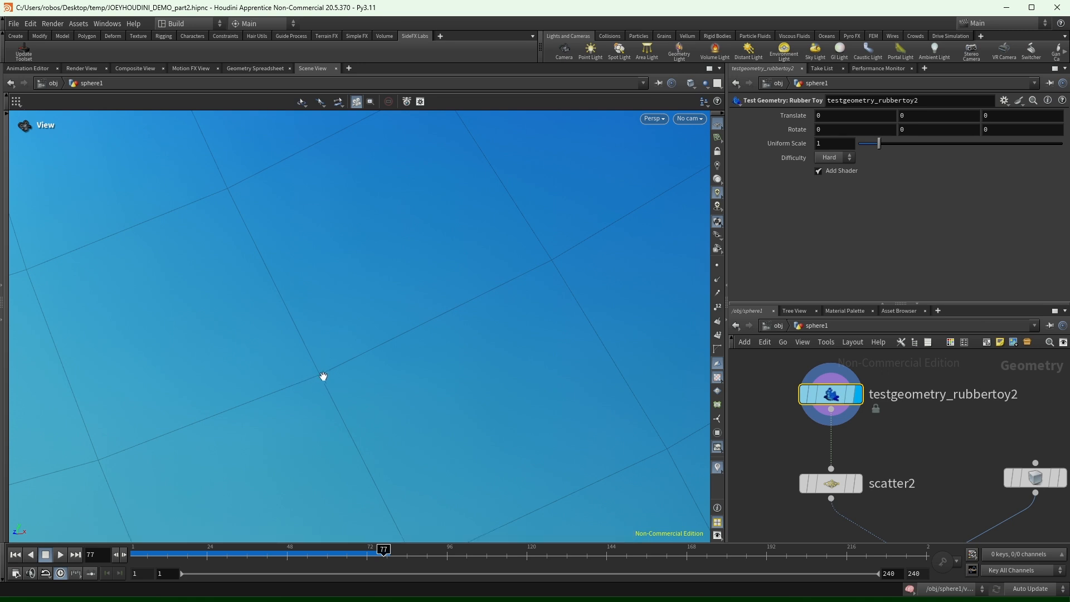
right_drag(323, 377, 312, 325)
right_drag(408, 283, 791, 282)
drag(685, 334, 613, 366)
middle_drag(614, 366, 386, 313)
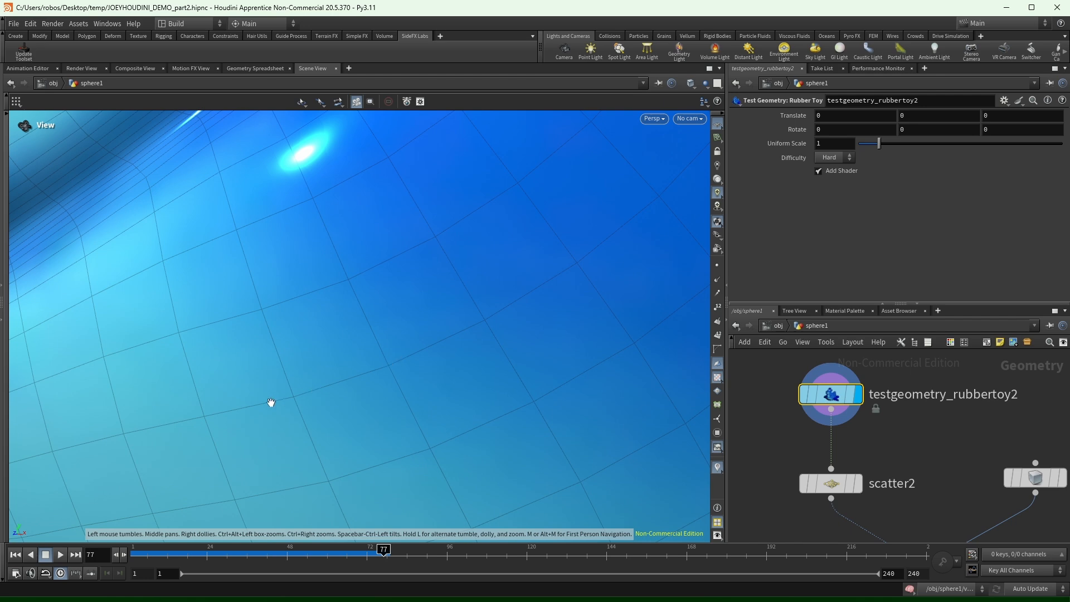
click(859, 484)
click(832, 484)
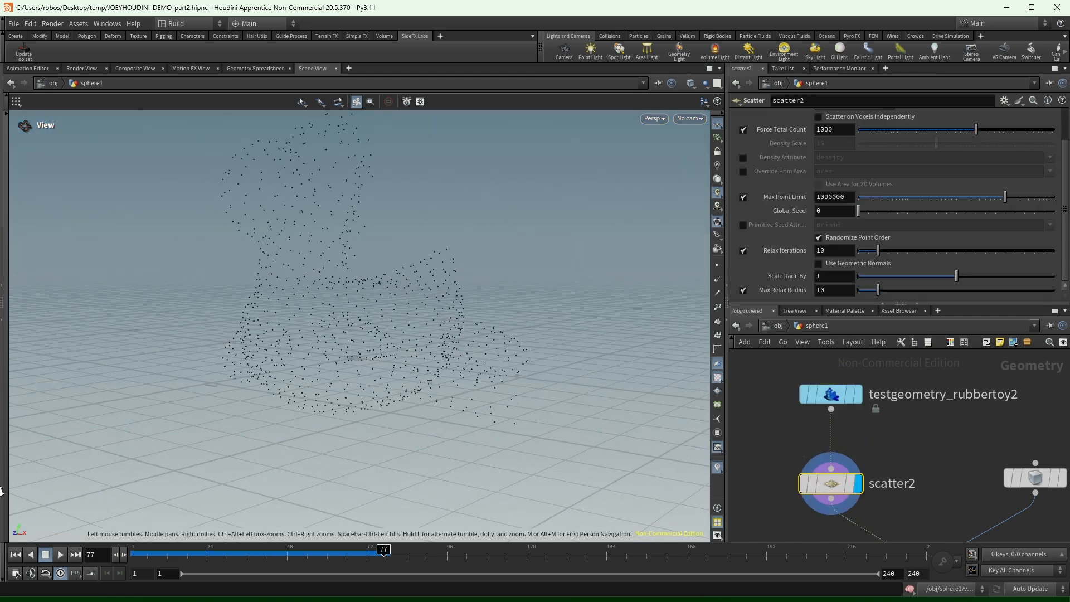
scroll(363, 342, down, 5)
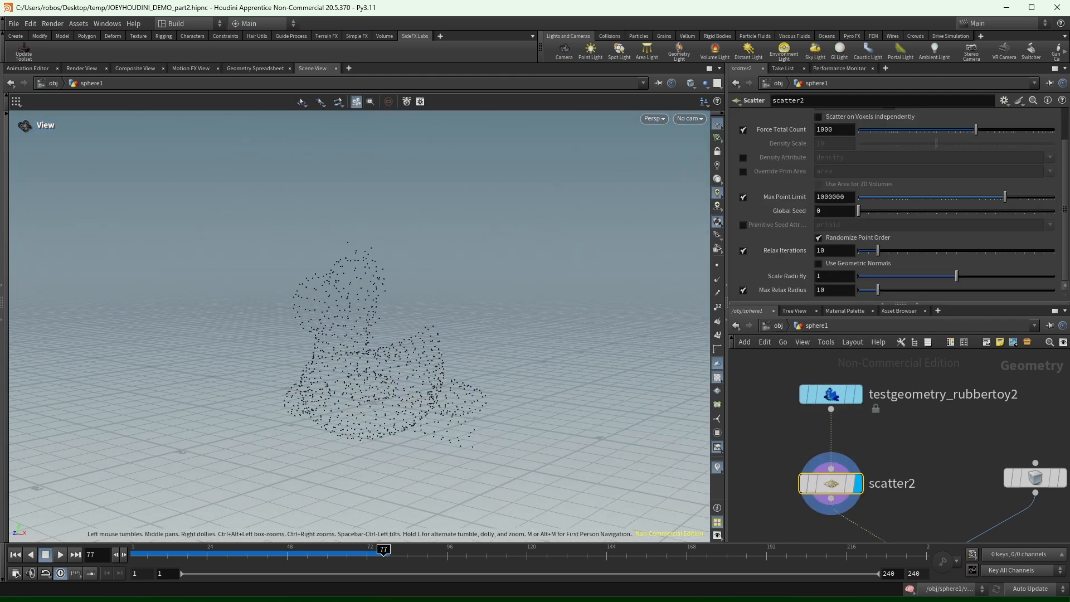
middle_click(830, 480)
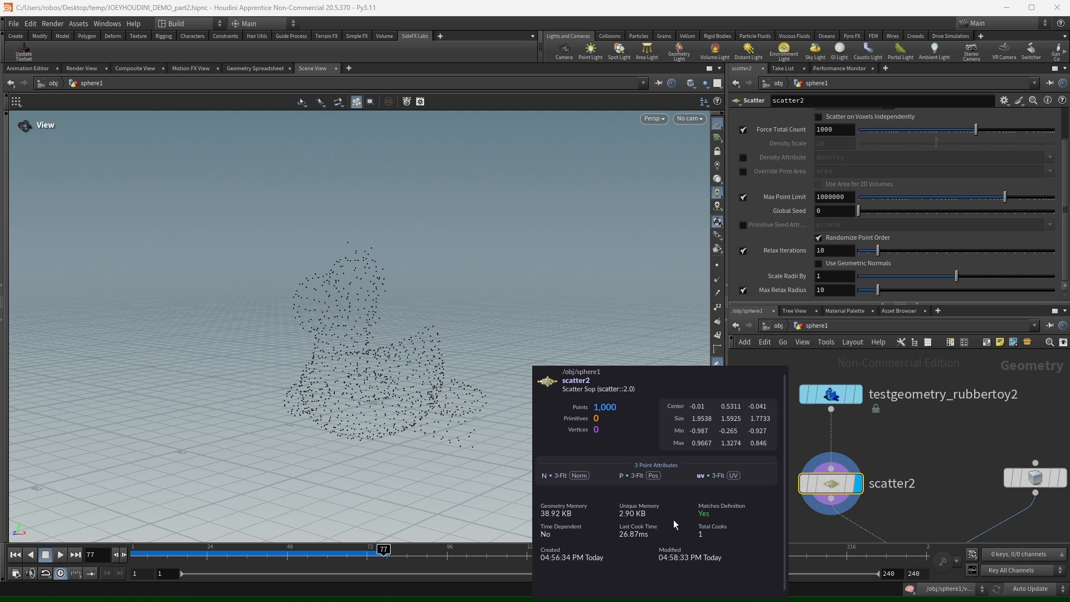
Display copytopoints1 and insert an Attribute Delete node between scatter2 and copytopoints1.
middle_drag(948, 490, 846, 419)
click(878, 497)
click(848, 494)
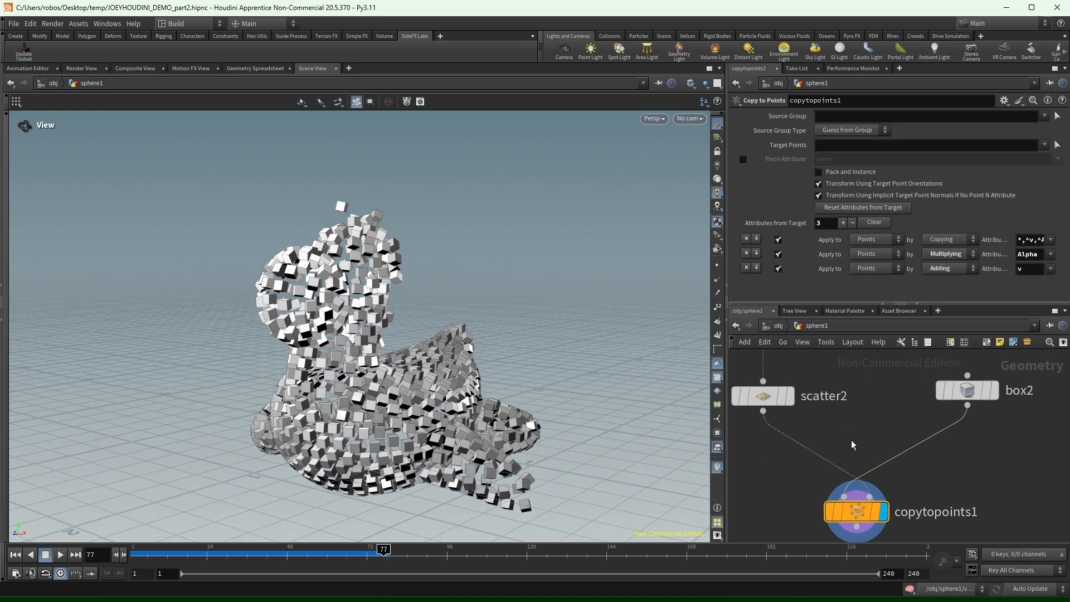
key(Tab)
key(Escape)
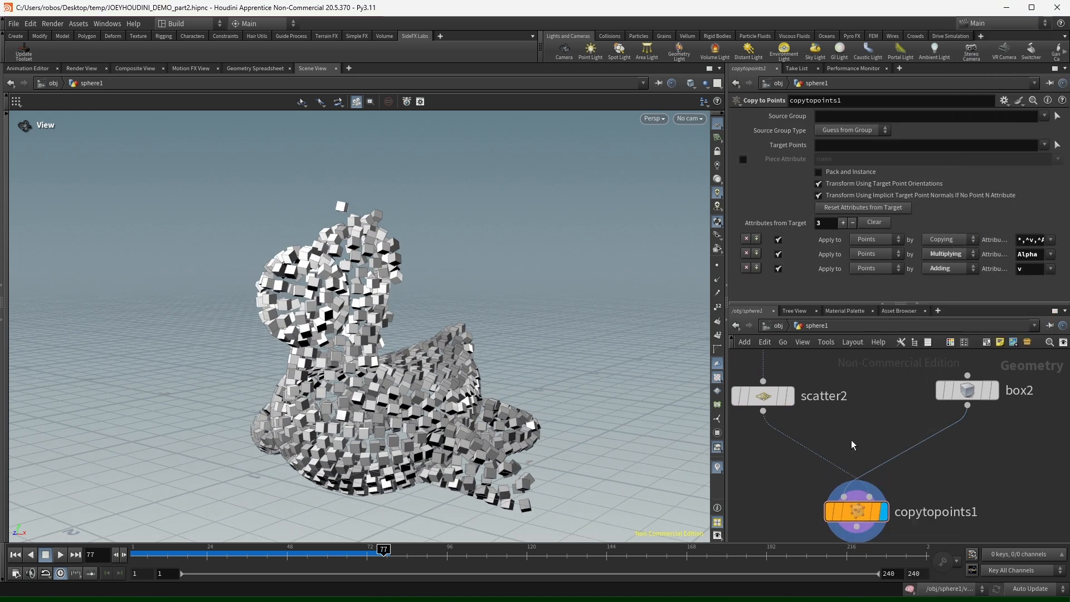
click(796, 459)
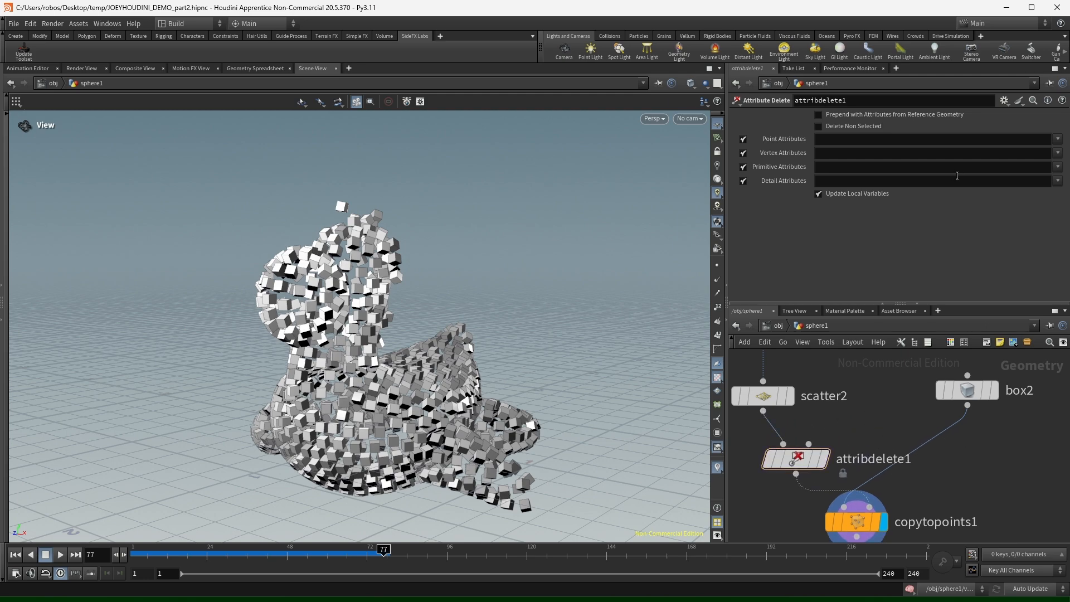
Set attribdelete1 to delete the point attribute N and inspect the copied boxes.
click(1059, 140)
click(1062, 151)
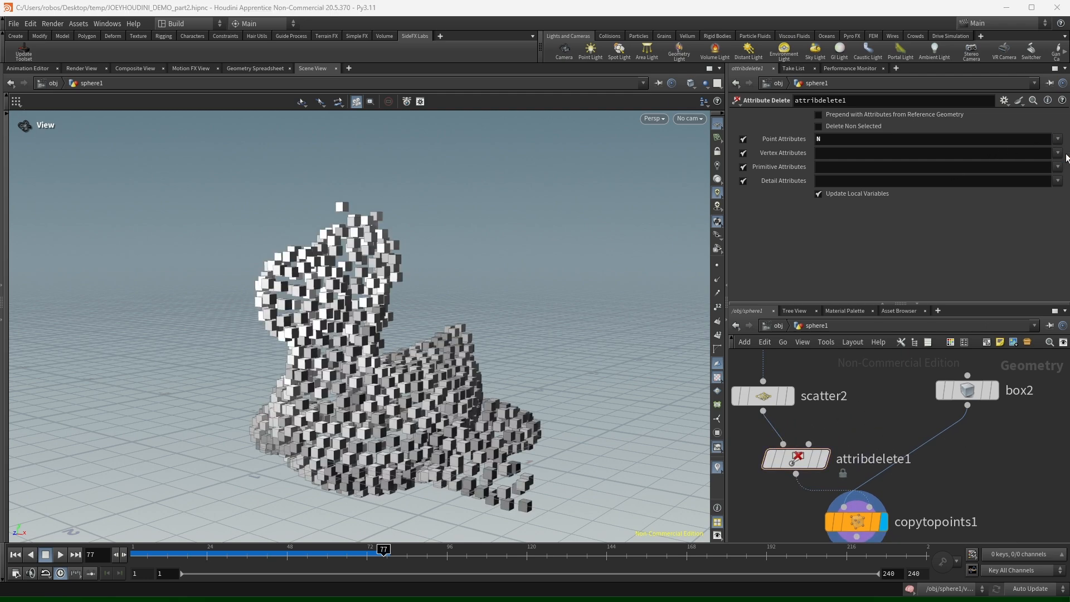
drag(290, 312, 262, 345)
Raise the Force Total Count of scatter2 to 1234.
middle_drag(844, 411, 855, 440)
click(774, 424)
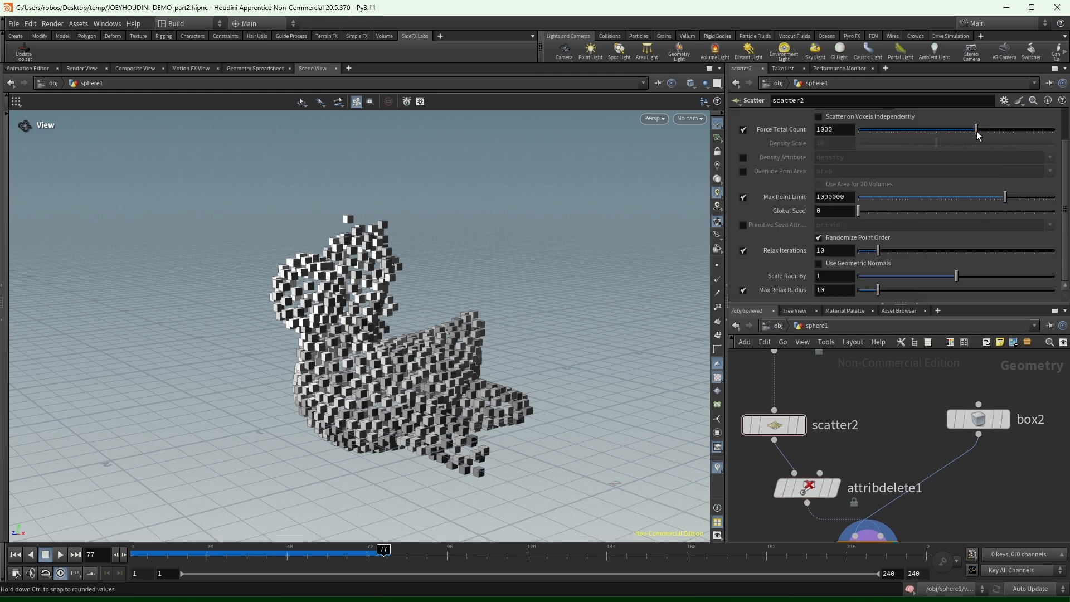
mouse_move(976, 130)
mouse_down()
mouse_move(998, 130)
mouse_move(934, 130)
mouse_move(1000, 130)
mouse_move(980, 129)
mouse_up()
drag(476, 365, 383, 370)
scroll(223, 399, down, 4)
scroll(830, 370, down, 3)
Space out copytopoints1 and box2 in the network and try adjusting the Uniform Scale of box2.
drag(853, 474, 867, 489)
click(917, 400)
drag(917, 399, 953, 408)
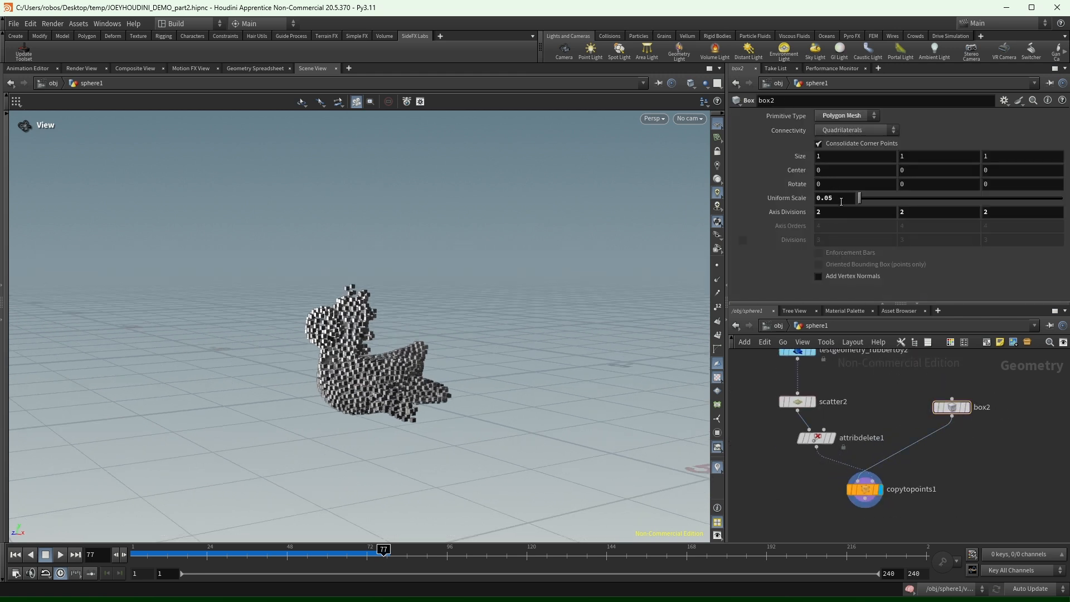
mouse_move(837, 198)
middle_down()
mouse_move(871, 199)
mouse_move(844, 212)
middle_up()
scroll(501, 312, up, 5)
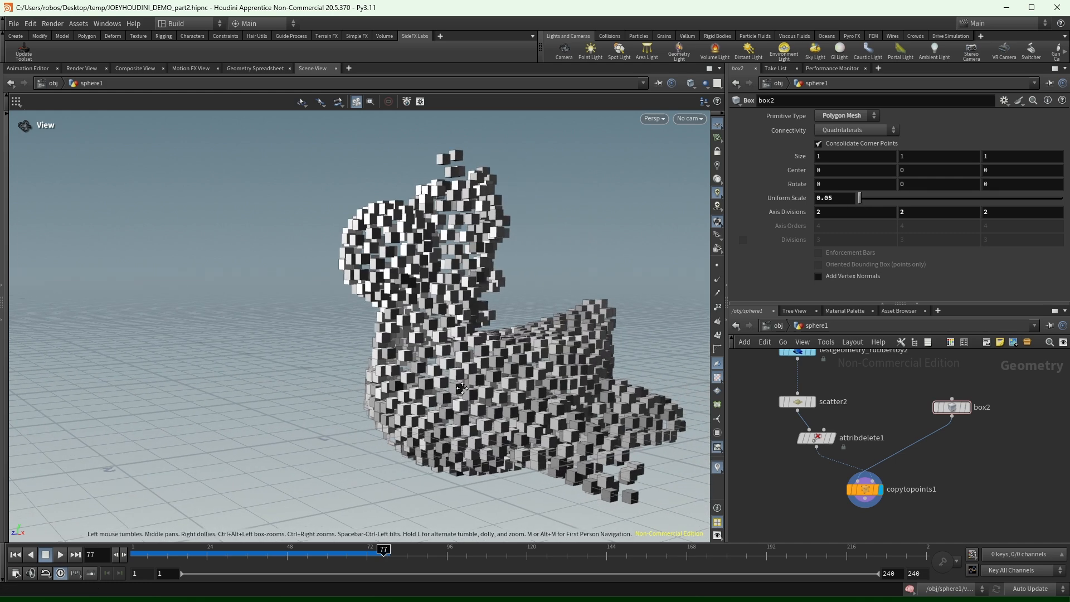
drag(502, 312, 474, 301)
Make room above copytopoints1 and insert an Attribute Randomize node for Cd between attribdelete1 and copytopoints1.
middle_drag(865, 447, 859, 411)
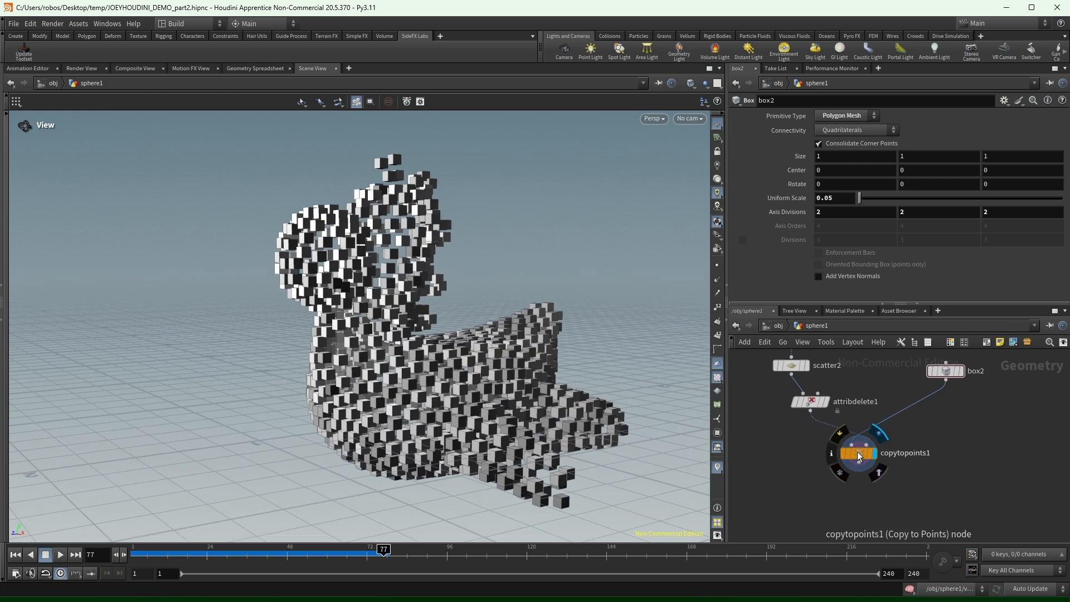
drag(859, 454, 872, 516)
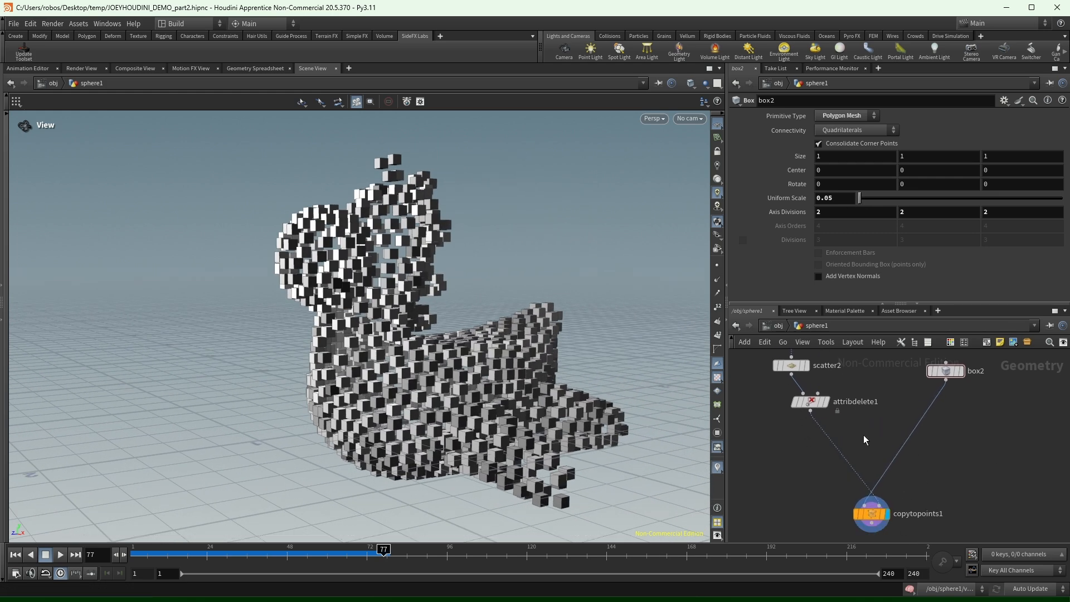
key(Tab)
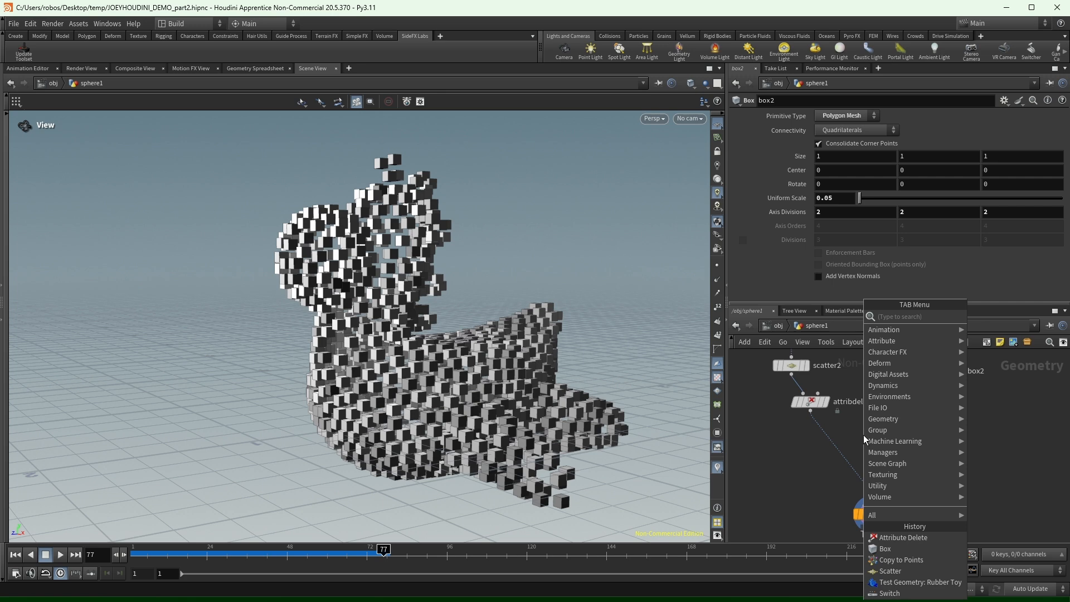
text(rand)
key(Return)
click(865, 435)
drag(864, 435, 815, 445)
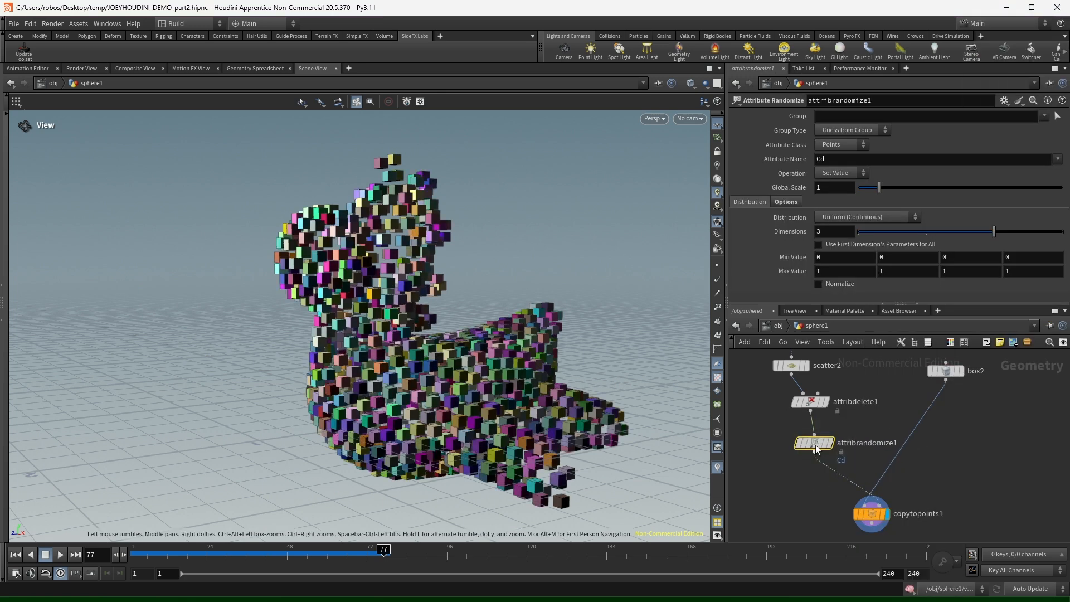
Duplicate attribrandomize1, insert the copy before copytopoints1 and set its Attribute Name to pscale.
key(ctrl+c)
key(ctrl+v)
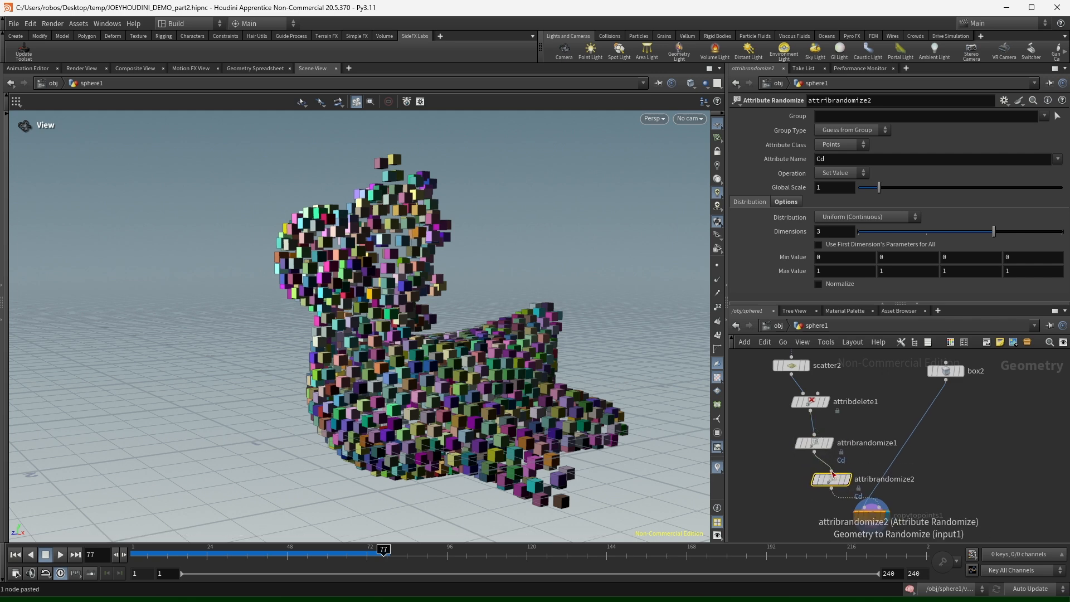
click(823, 486)
click(858, 158)
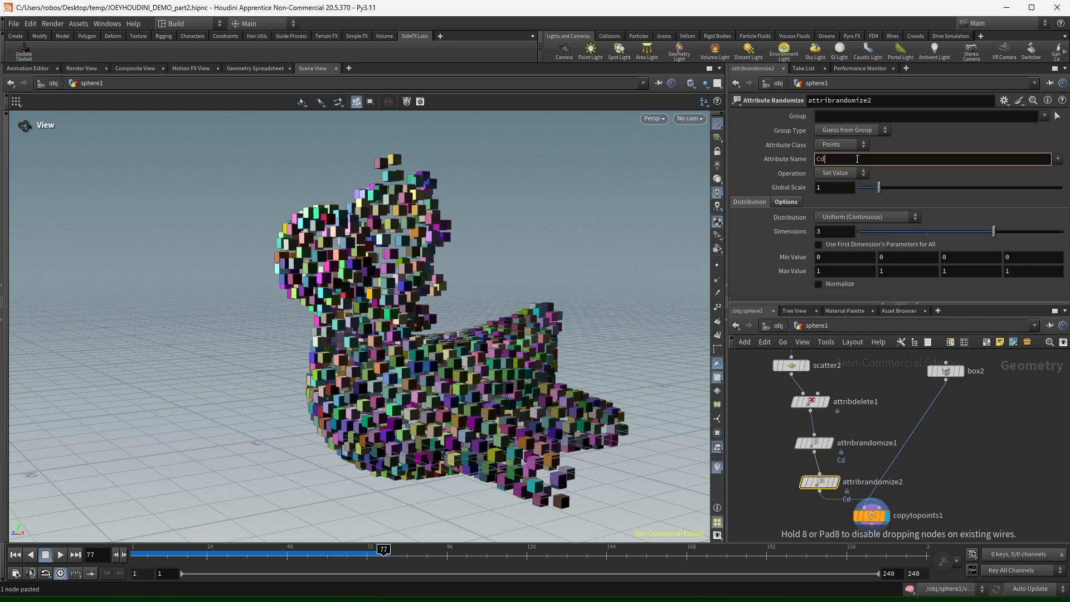
text(pscale)
key(Return)
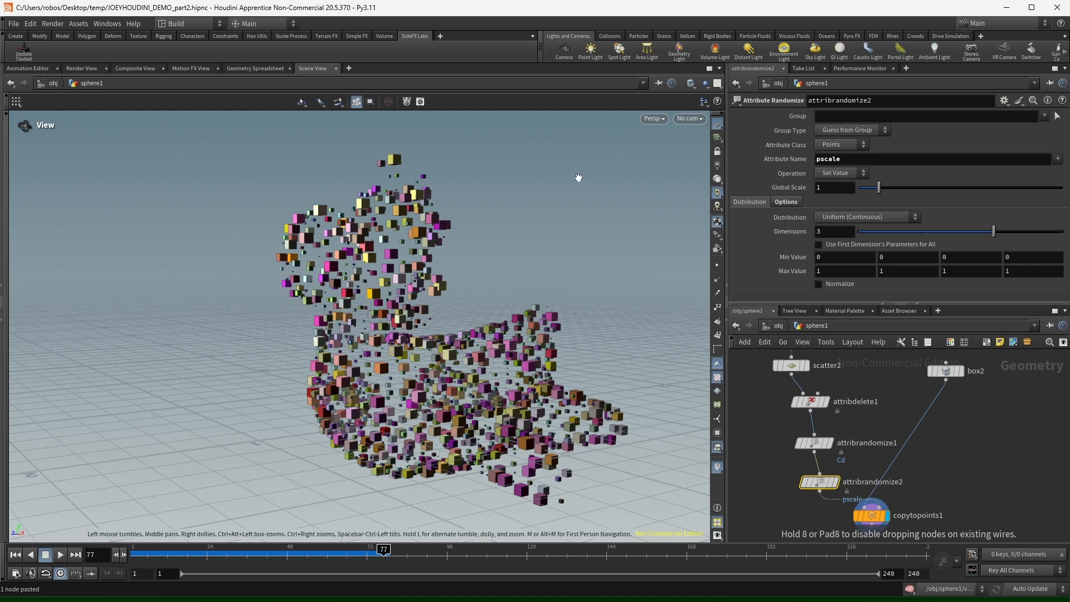
Set attribrandomize2 to 1 dimension with a Min Value of 0.9 and a Max Value of 5.6.
drag(578, 177, 616, 201)
middle_drag(842, 266, 880, 271)
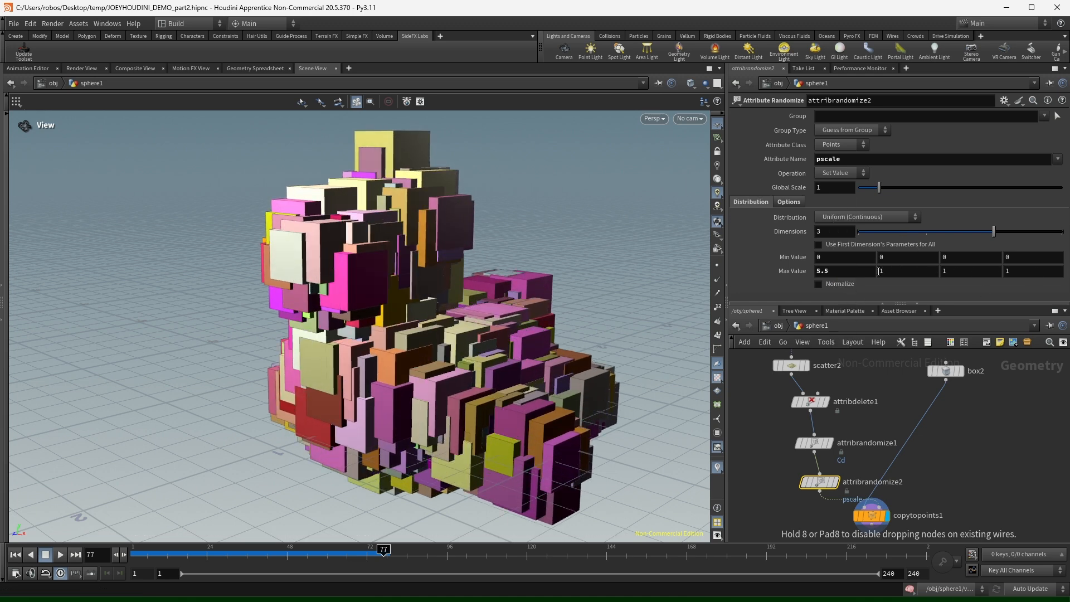
click(859, 231)
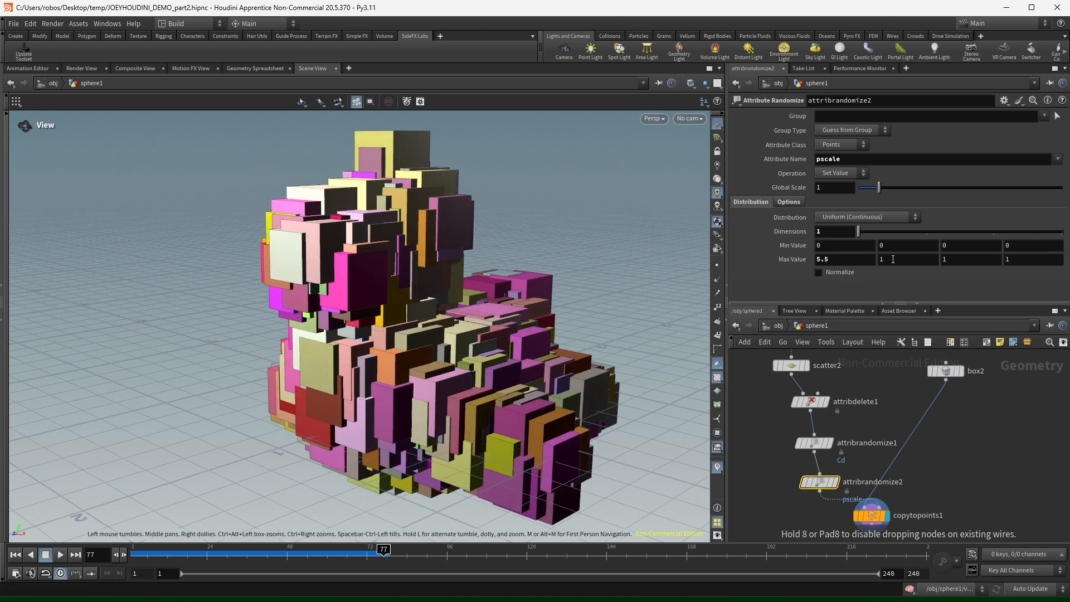
middle_drag(852, 264, 884, 249)
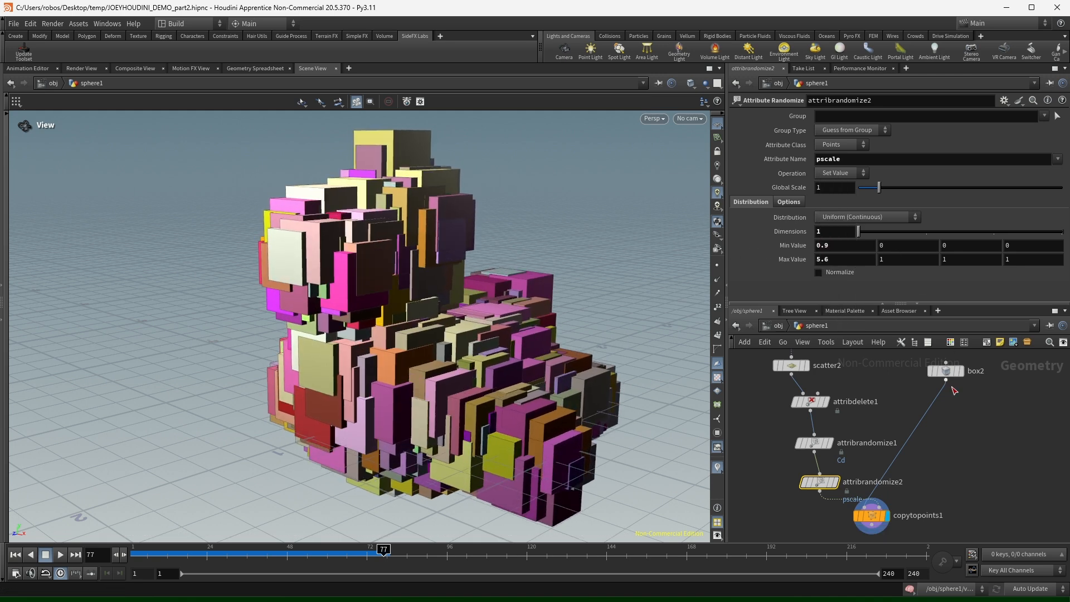
Try a first Max Value of 0 for the Cd randomization in attribrandomize1 and undo it.
click(846, 443)
middle_drag(832, 271, 781, 271)
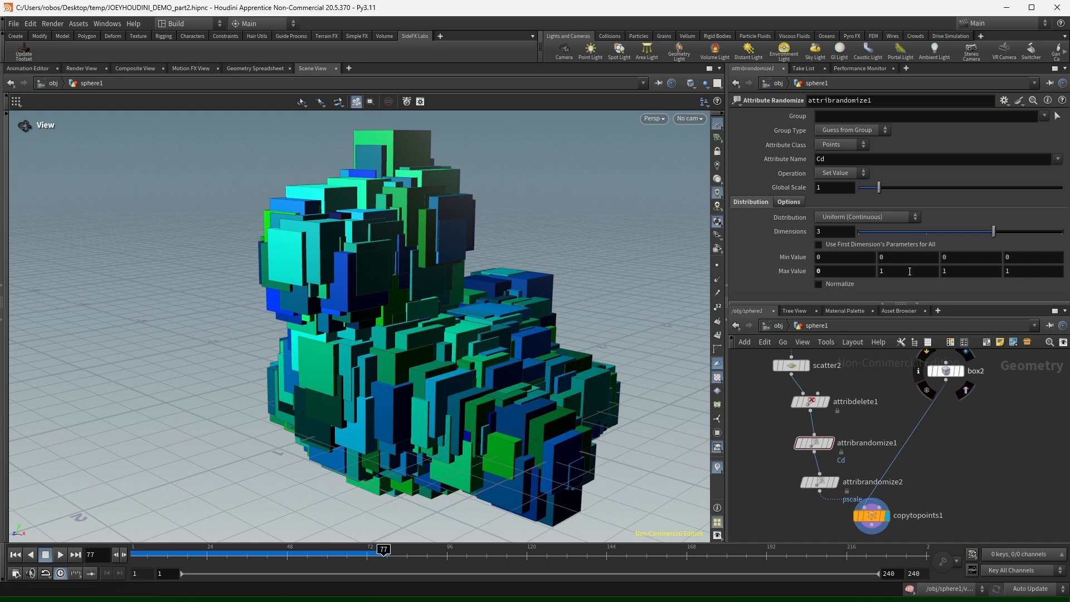
key(ctrl+z)
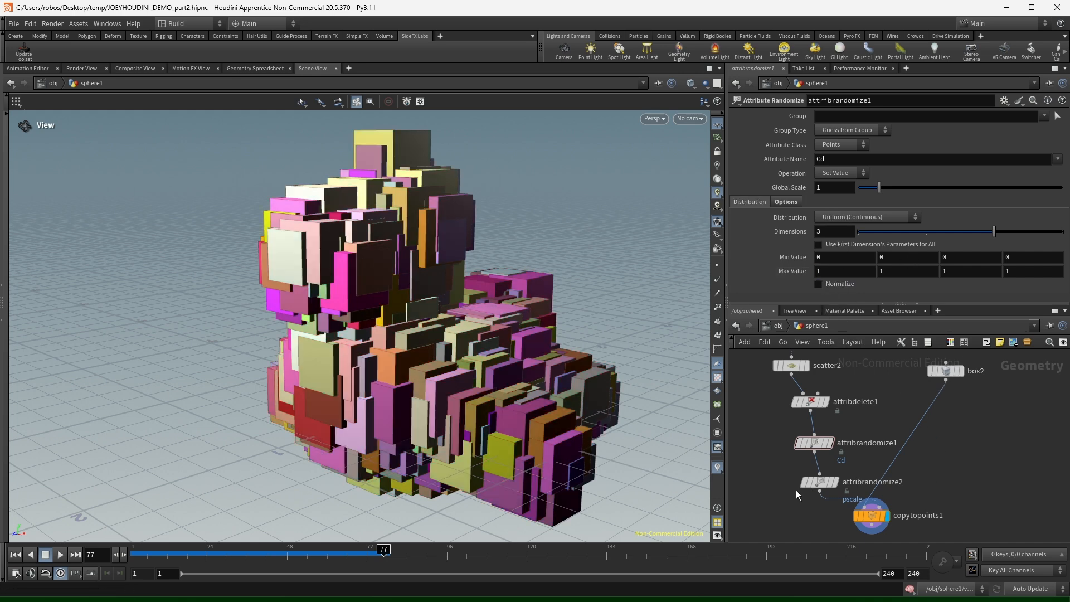
Inspect the points and point attributes of attribrandomize2 in its node info, returning to the copytopoints1 display.
click(820, 482)
middle_click(819, 483)
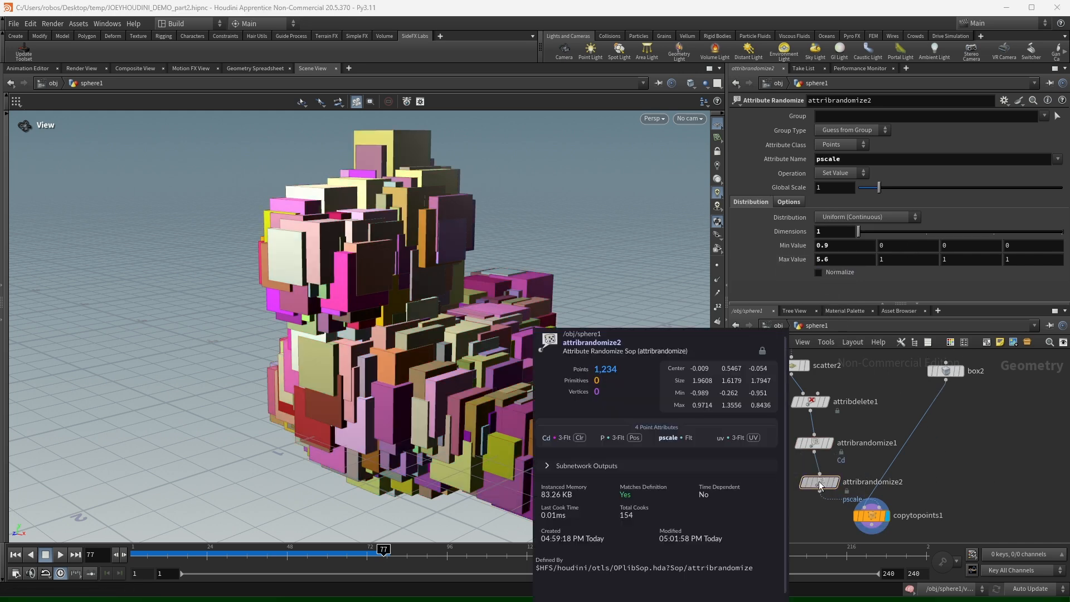
key(r)
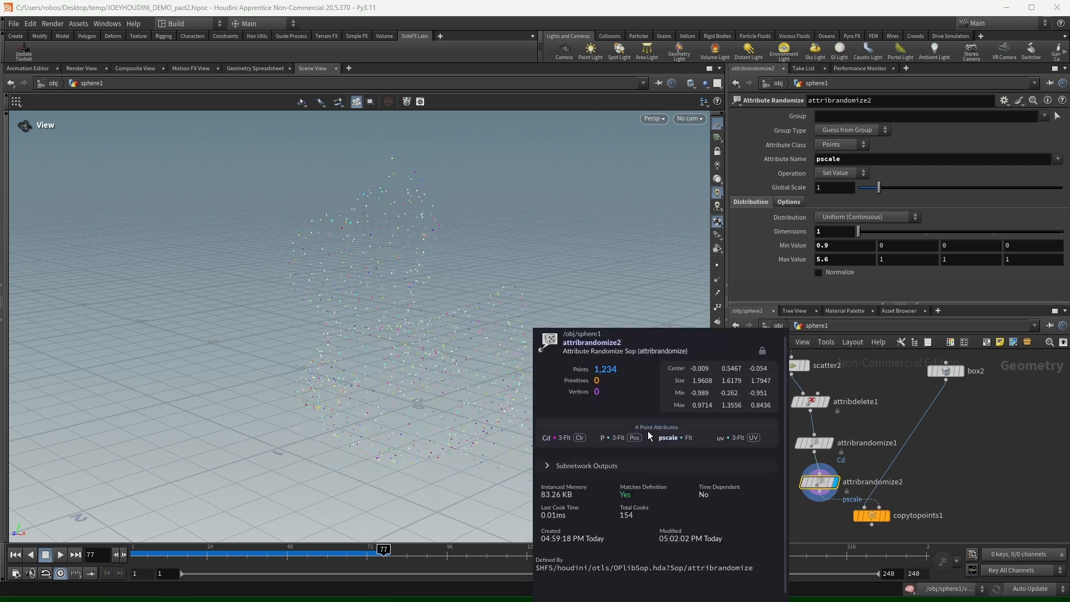
key(r)
click(877, 517)
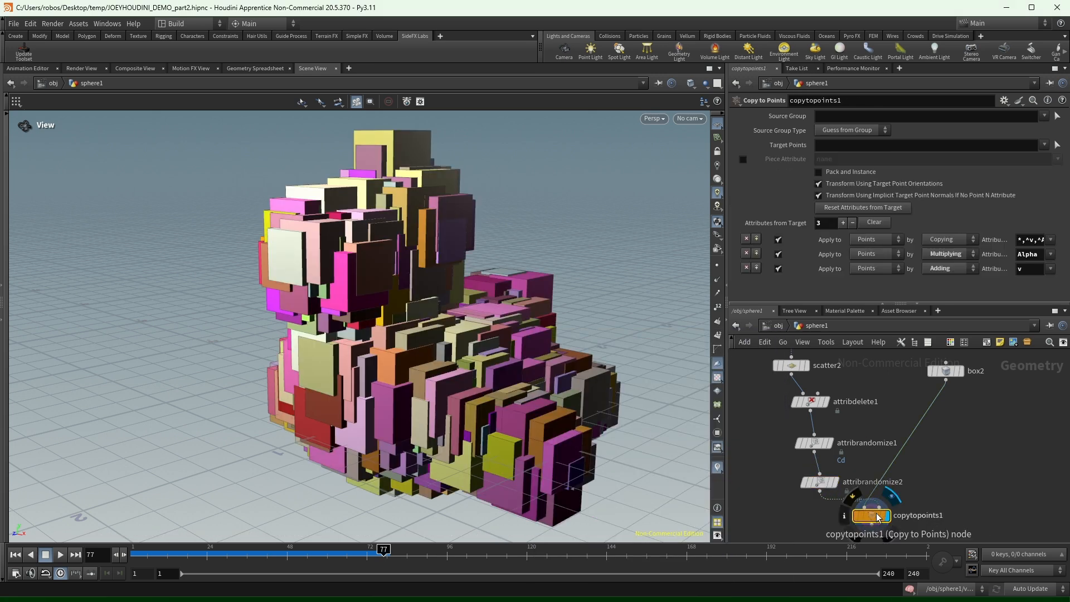
Add a Mountain node, wire it to the output of copytopoints1 and display it.
middle_drag(956, 472, 949, 407)
drag(866, 454, 866, 480)
middle_drag(945, 449, 931, 451)
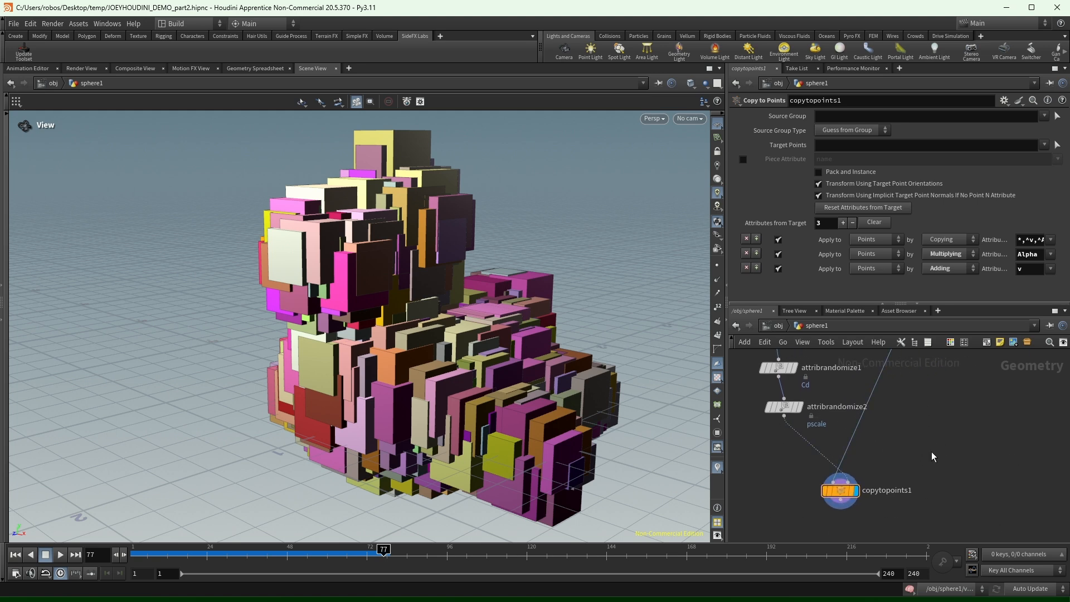
key(Tab)
text(mount)
key(Return)
click(931, 452)
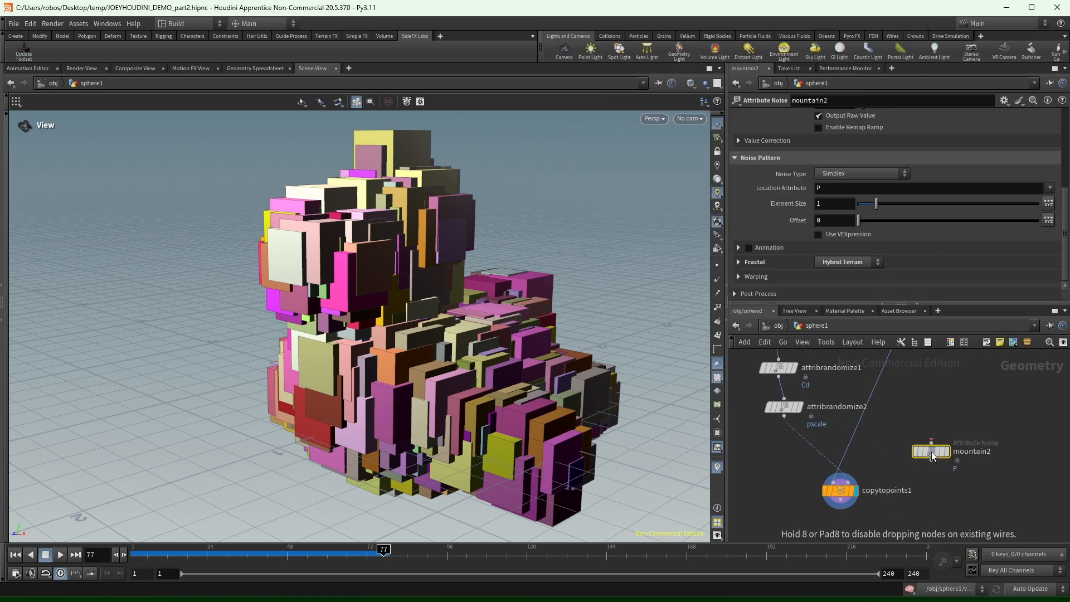
drag(932, 442, 930, 491)
click(950, 436)
middle_drag(930, 491, 928, 435)
drag(928, 434, 835, 484)
Set the Element Size of mountain2 to 0.34 and inspect the distorted boxes.
drag(859, 205, 866, 206)
drag(402, 252, 305, 318)
middle_drag(908, 455, 913, 486)
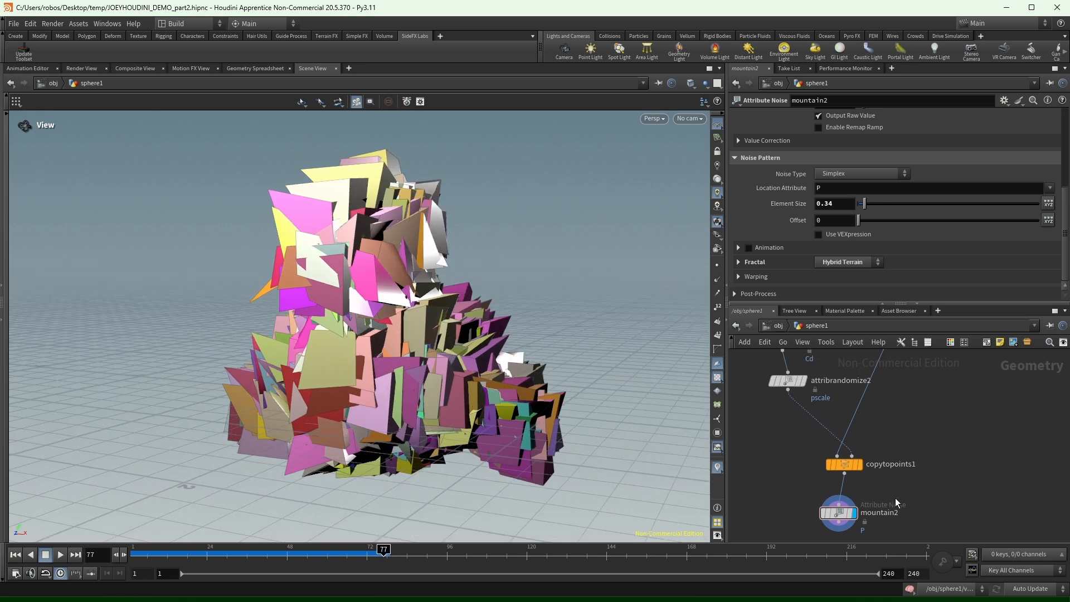
Enable Pack and Instance on copytopoints1 and set the Element Size of mountain2 to 0.65.
click(845, 464)
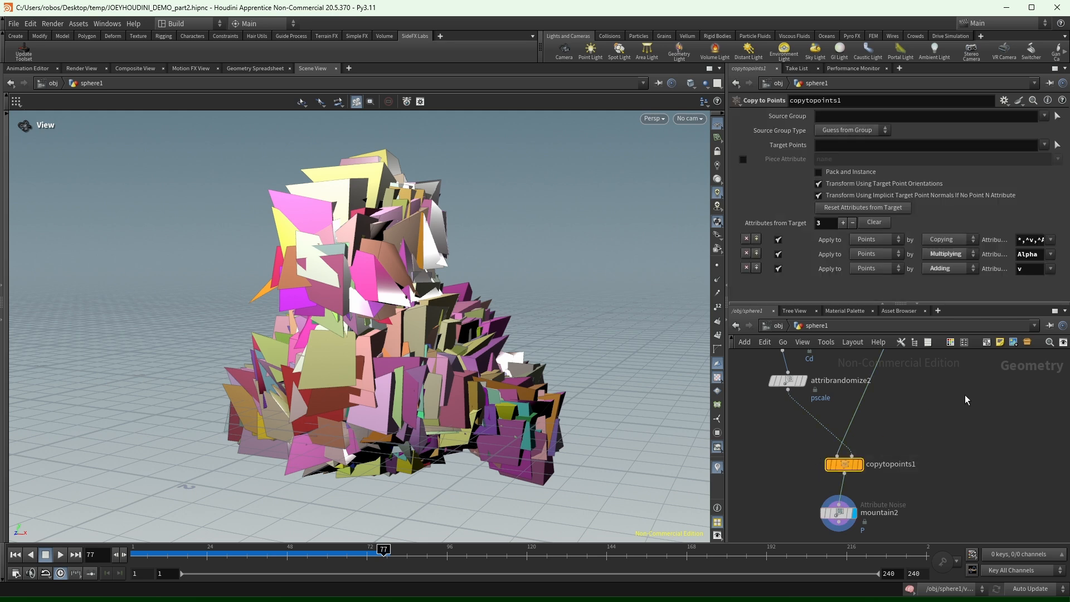
click(852, 172)
click(884, 514)
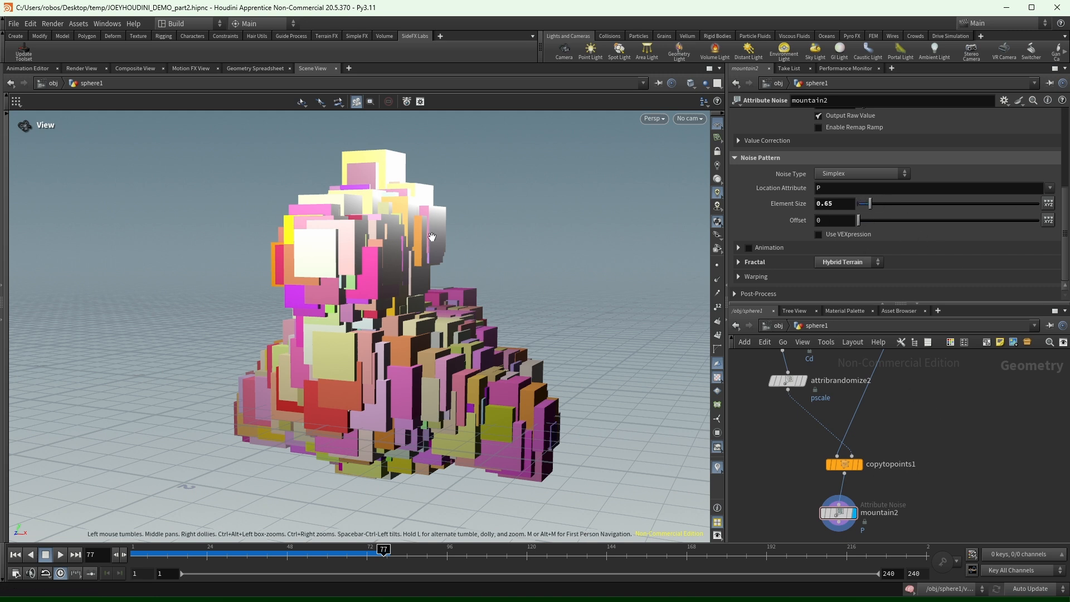
Disable Noise Along Vector on mountain2 and lower its Amplitude.
scroll(775, 180, up, 5)
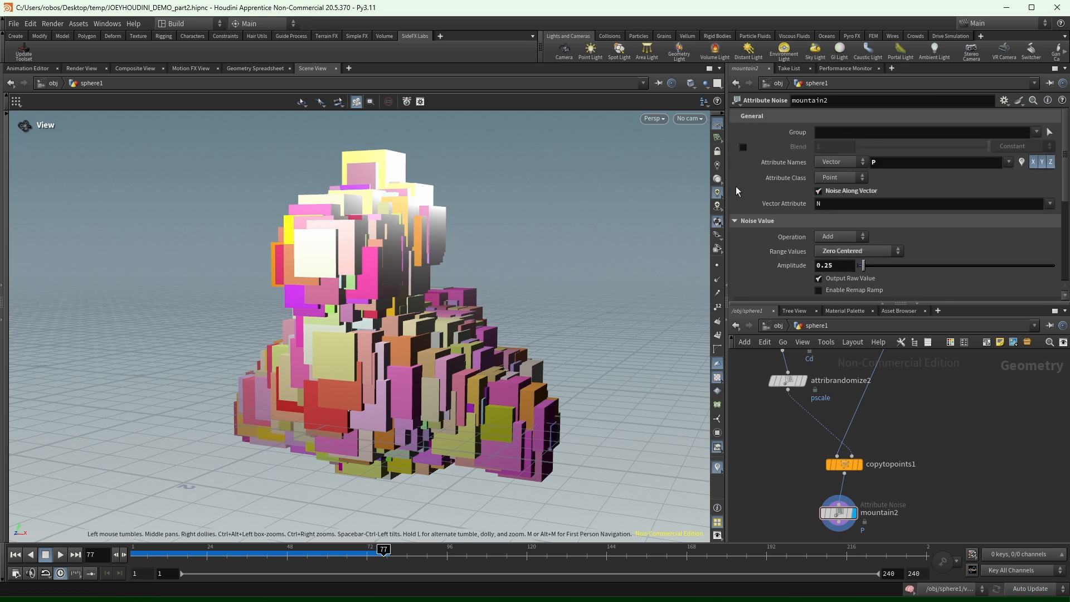
click(848, 189)
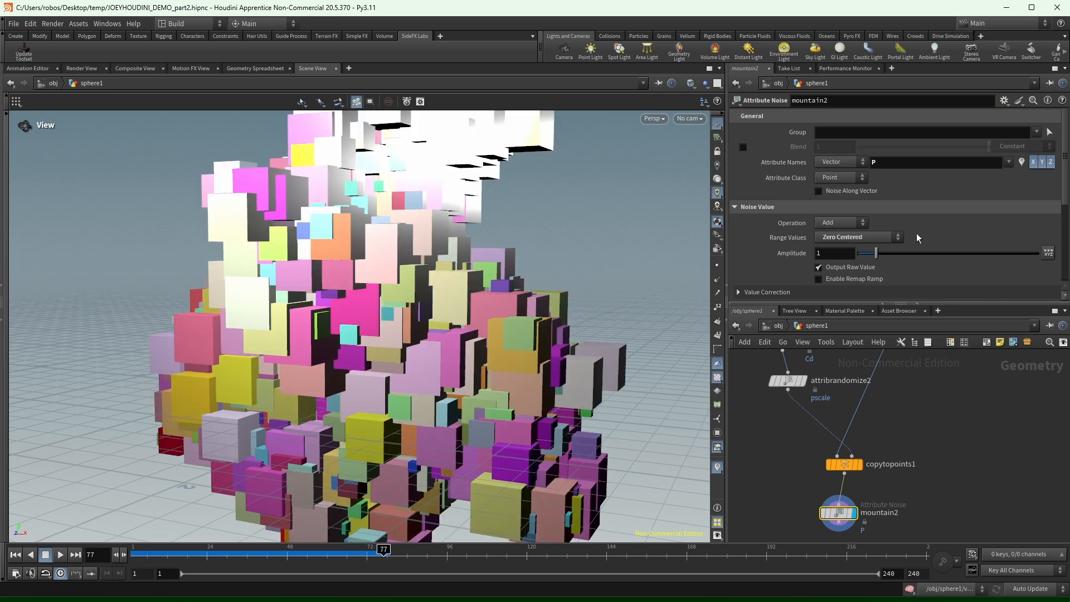
drag(876, 253, 860, 254)
Switch Pack and Instance off and on again for copytopoints1 to compare the noise effect.
click(844, 465)
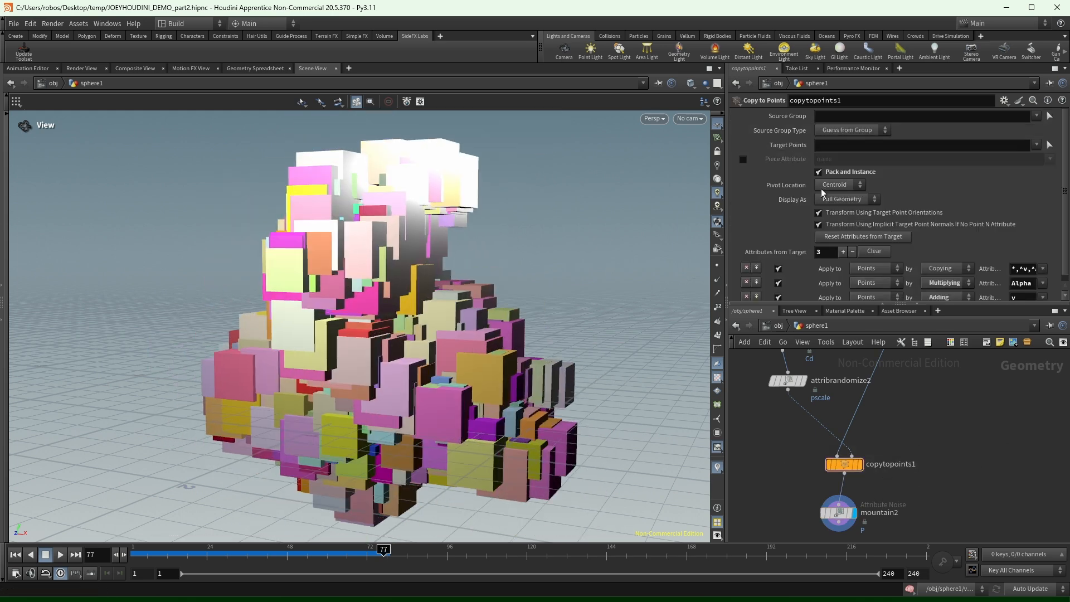
click(841, 172)
click(841, 171)
Add a Test Geometry: Pig Head node and wire it into copytopoints1 in place of box2.
middle_drag(924, 422, 898, 440)
scroll(898, 441, down, 2)
scroll(914, 396, up, 2)
middle_drag(914, 396, 916, 442)
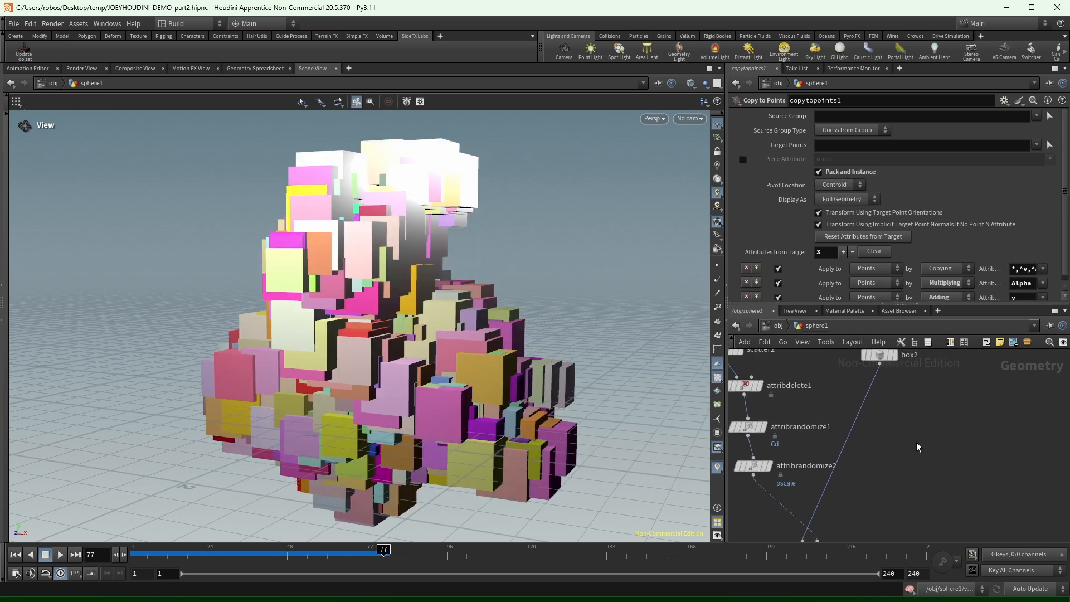
key(Tab)
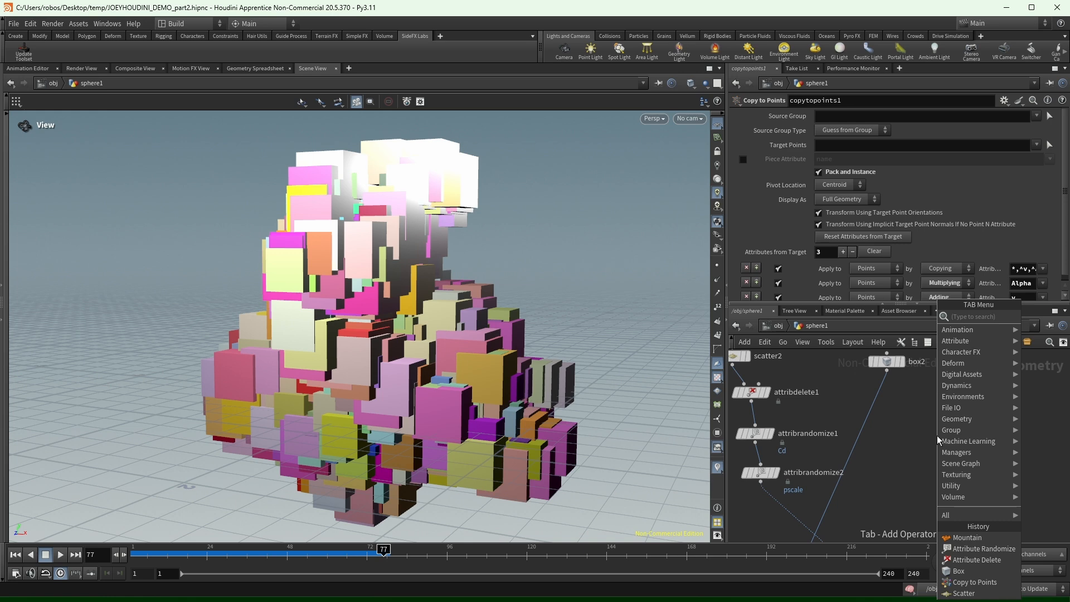
text(pig)
key(Return)
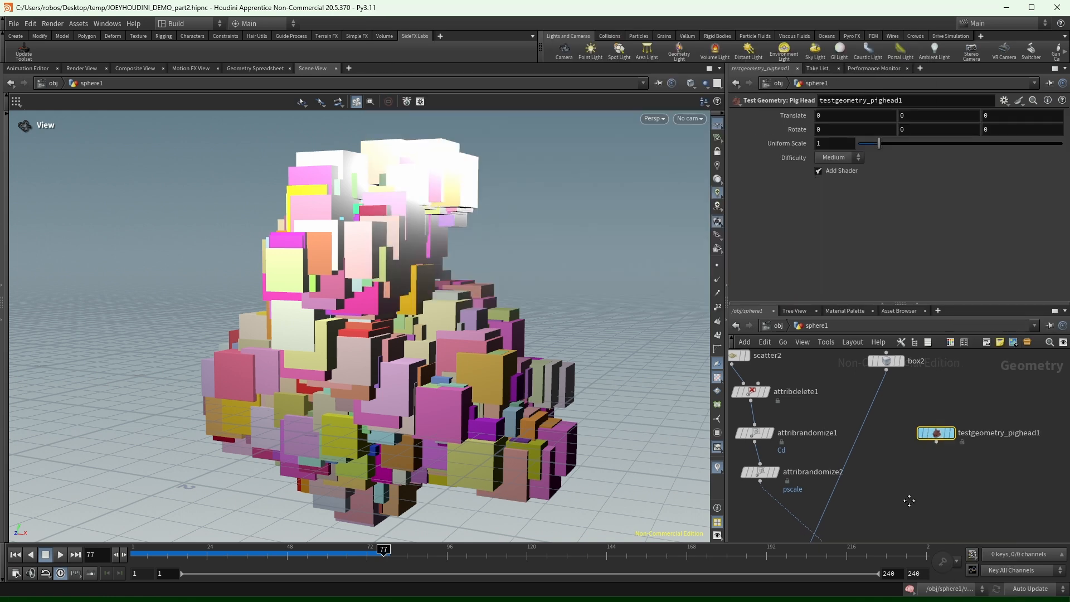
middle_drag(908, 500, 919, 438)
drag(822, 486, 947, 382)
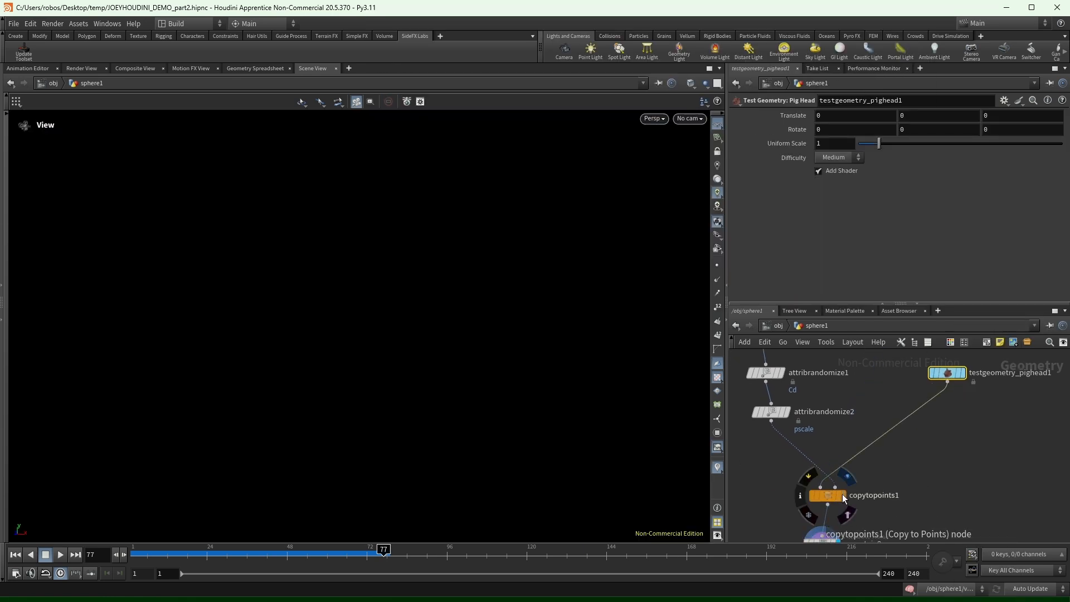
Display the copytopoints1 output, bring the pig head copies into view and select the testgeometry_pighead1 node.
middle_drag(844, 497, 858, 453)
click(834, 501)
right_drag(436, 289, 39, 446)
drag(425, 352, 392, 362)
middle_drag(959, 366, 947, 443)
drag(1035, 435, 921, 372)
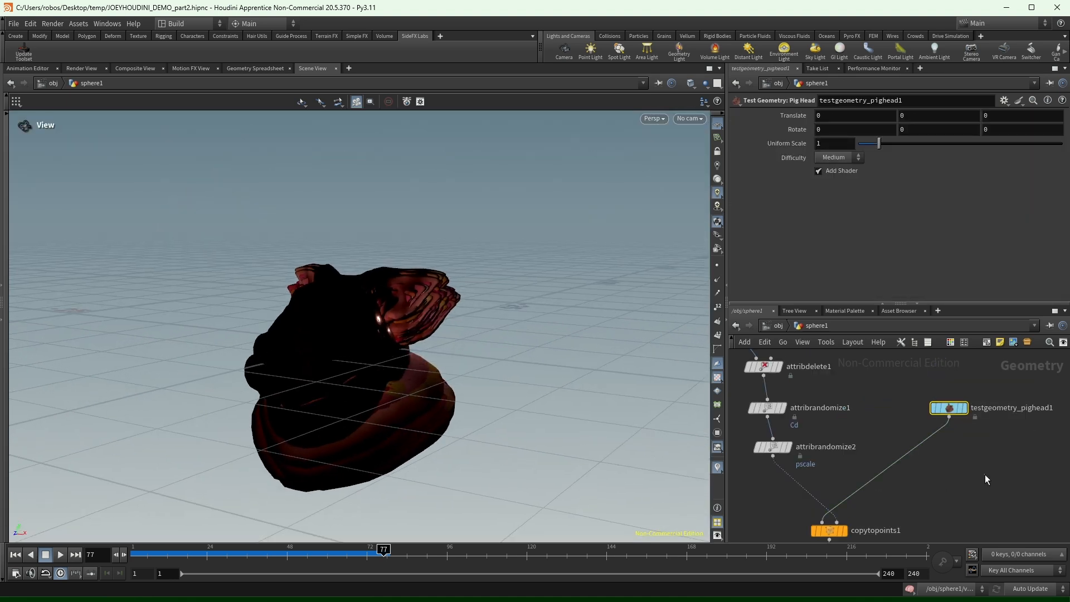
Set the uniform scale of testgeometry_pighead1 to 0.05 and frame the copied pig heads.
click(772, 447)
click(950, 409)
drag(870, 143, 859, 144)
key(g)
drag(411, 264, 357, 323)
mouse_move(356, 324)
right_down()
mouse_move(349, 336)
mouse_move(342, 312)
right_up()
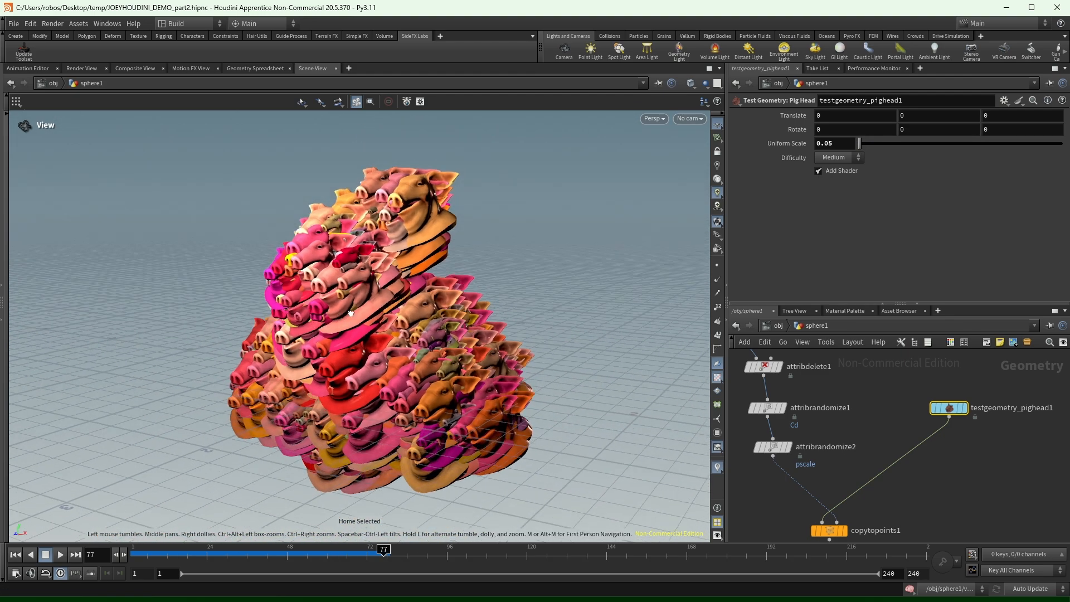
Switch the viewport to high-quality lighting with shadows and inspect the copied pig heads from several angles.
drag(343, 312, 519, 323)
right_drag(518, 324, 418, 432)
click(718, 206)
drag(424, 356, 263, 373)
right_drag(262, 373, 633, 242)
drag(398, 314, 535, 318)
right_drag(535, 318, 273, 354)
drag(273, 354, 469, 325)
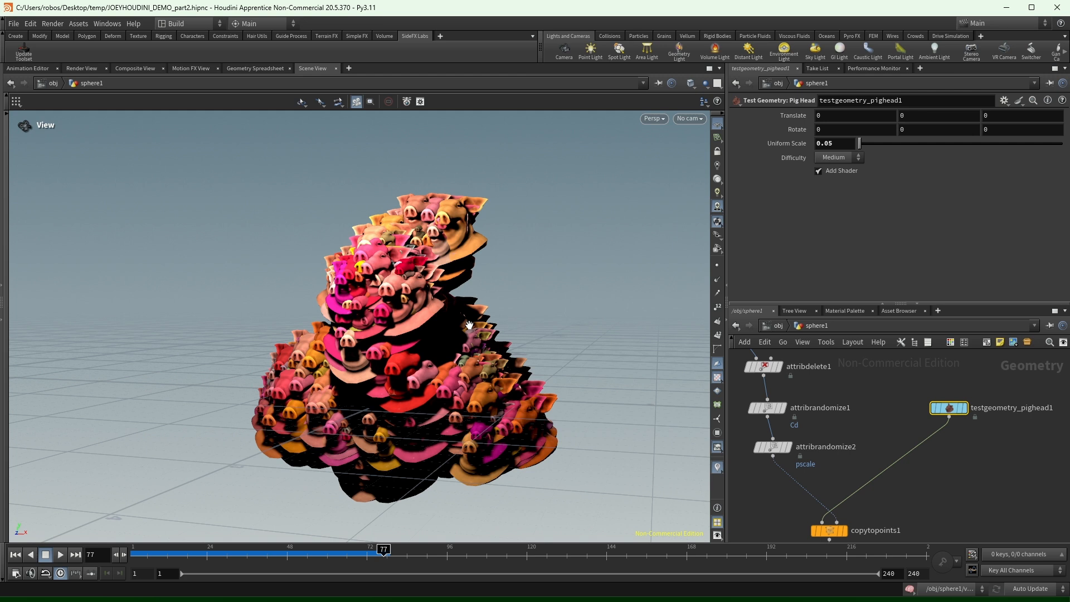
Display the attribrandomize2 points and move copytopoints1 and mountain2 lower in the network to make room above them.
click(787, 448)
click(780, 447)
middle_drag(855, 427, 880, 366)
drag(958, 422, 861, 484)
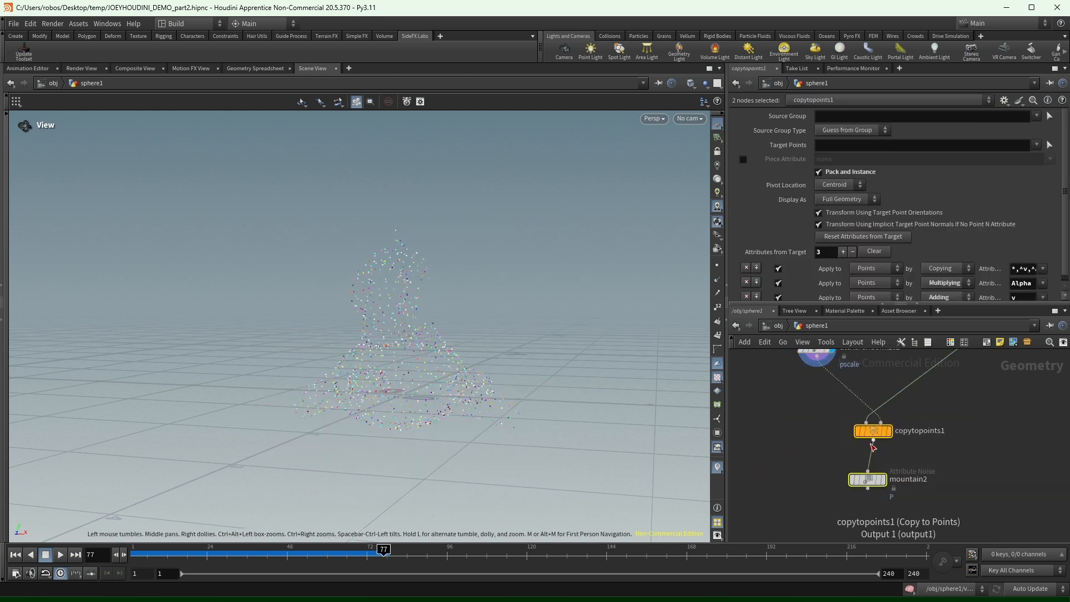
drag(874, 433, 877, 493)
click(875, 381)
middle_drag(875, 381, 896, 437)
Display copytopoints1 again and set the minimum value of attribrandomize2's pscale distribution to 0.
click(841, 409)
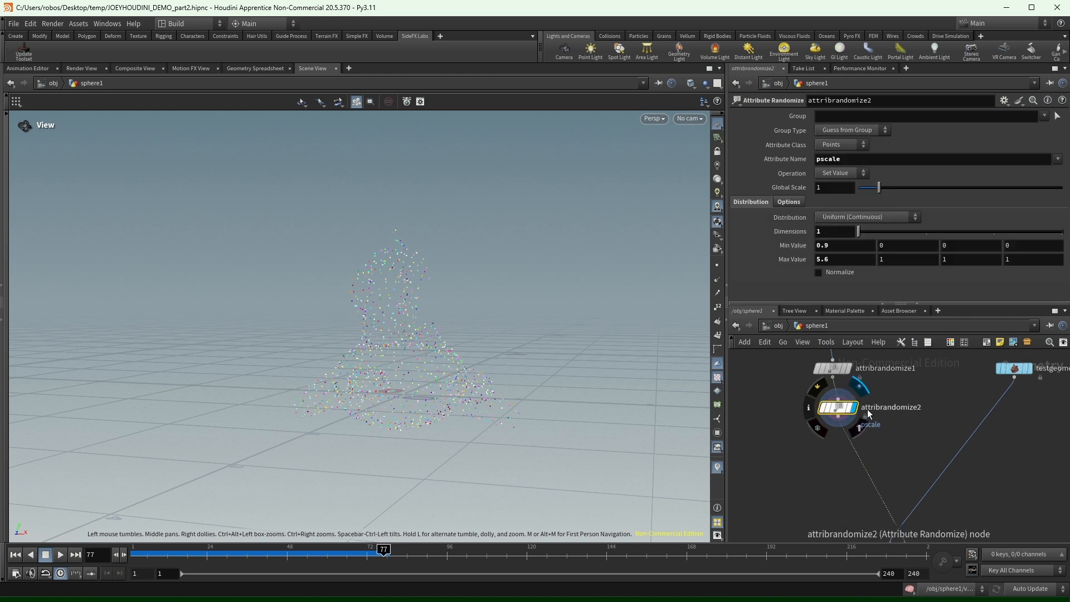
mouse_move(895, 465)
middle_down()
mouse_move(875, 387)
mouse_move(884, 449)
middle_up()
click(895, 469)
click(828, 415)
middle_drag(846, 246, 757, 277)
click(844, 246)
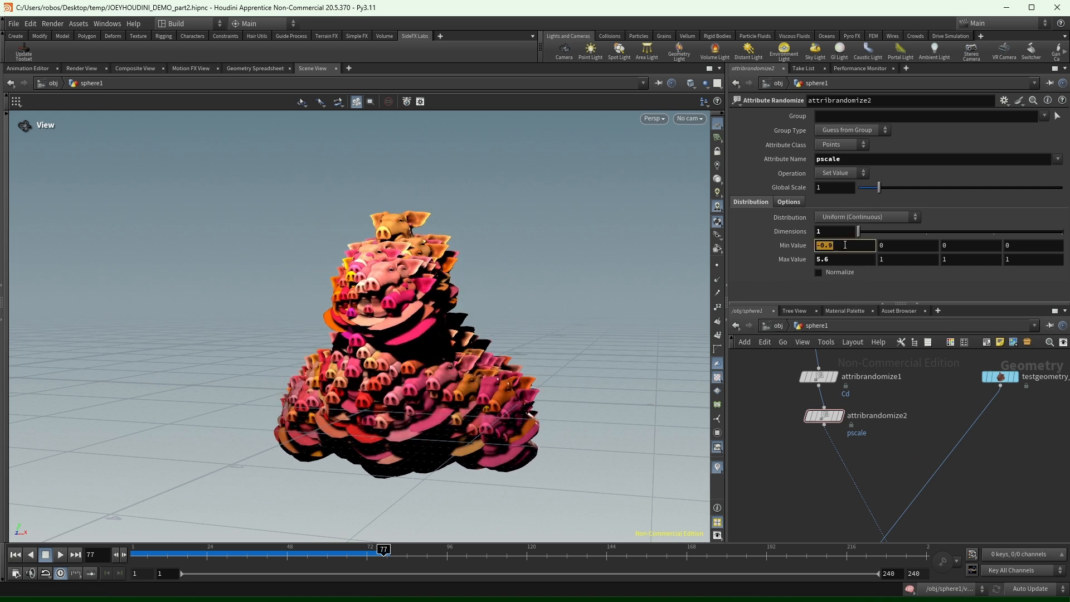
text(0)
key(Return)
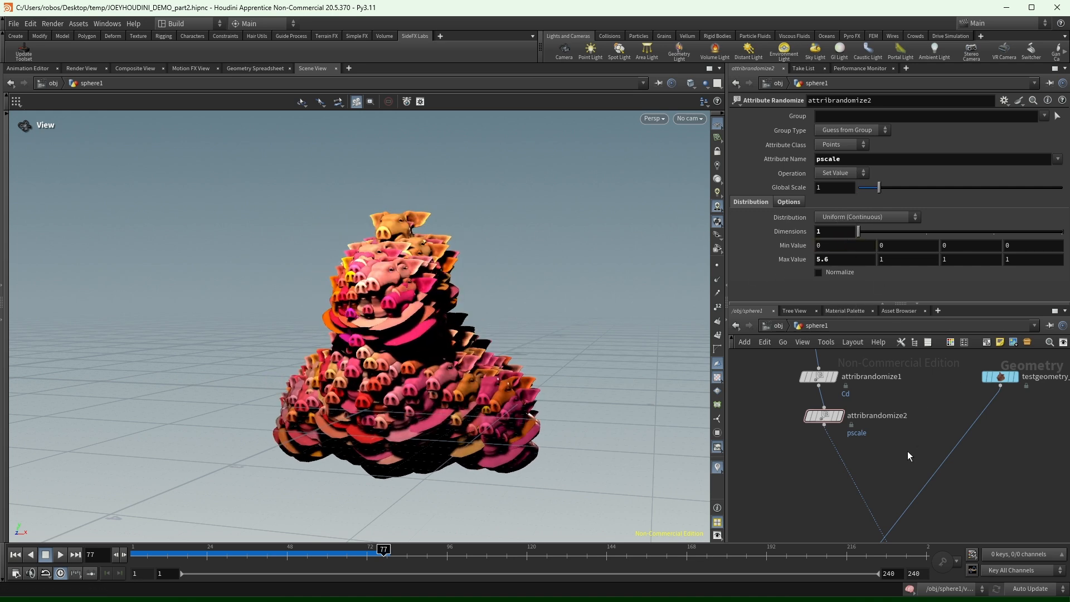
Insert a Point Wrangle node between attribrandomize2 and copytopoints1 and display its output.
key(Tab)
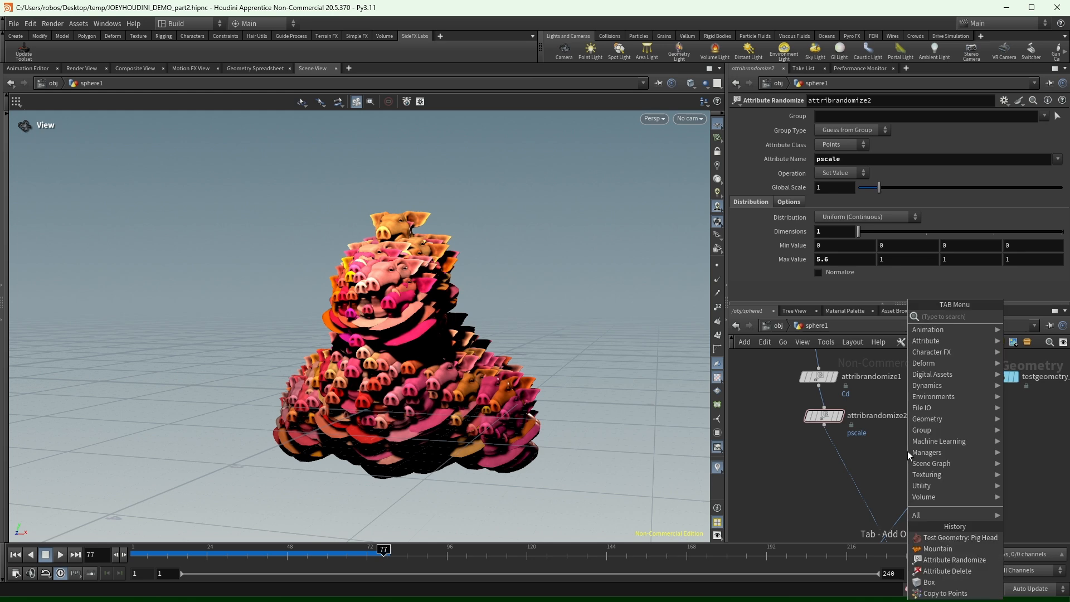
text(pointwran)
key(Return)
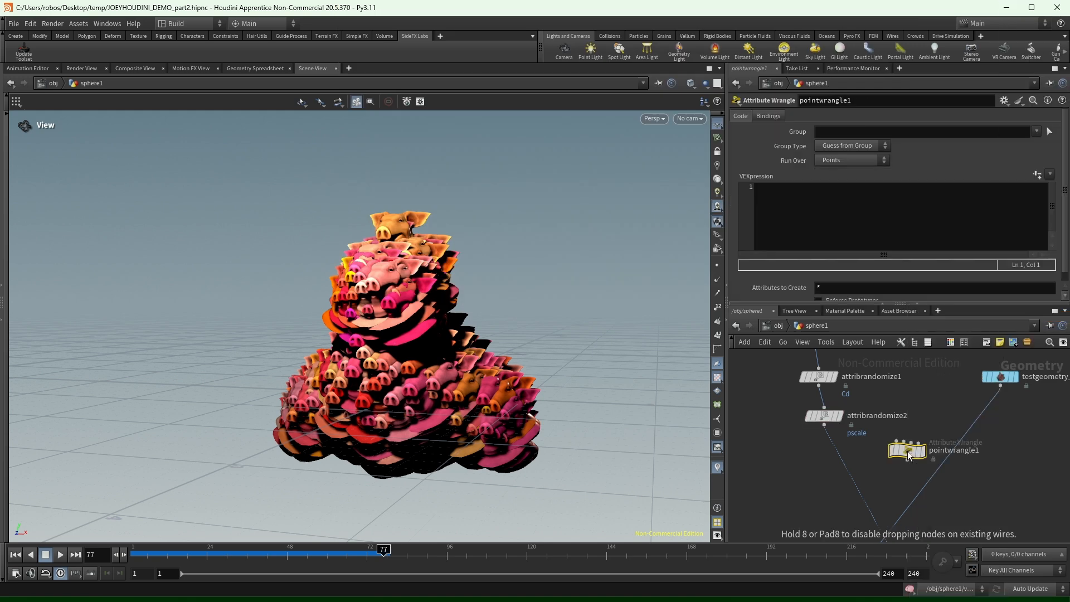
click(843, 473)
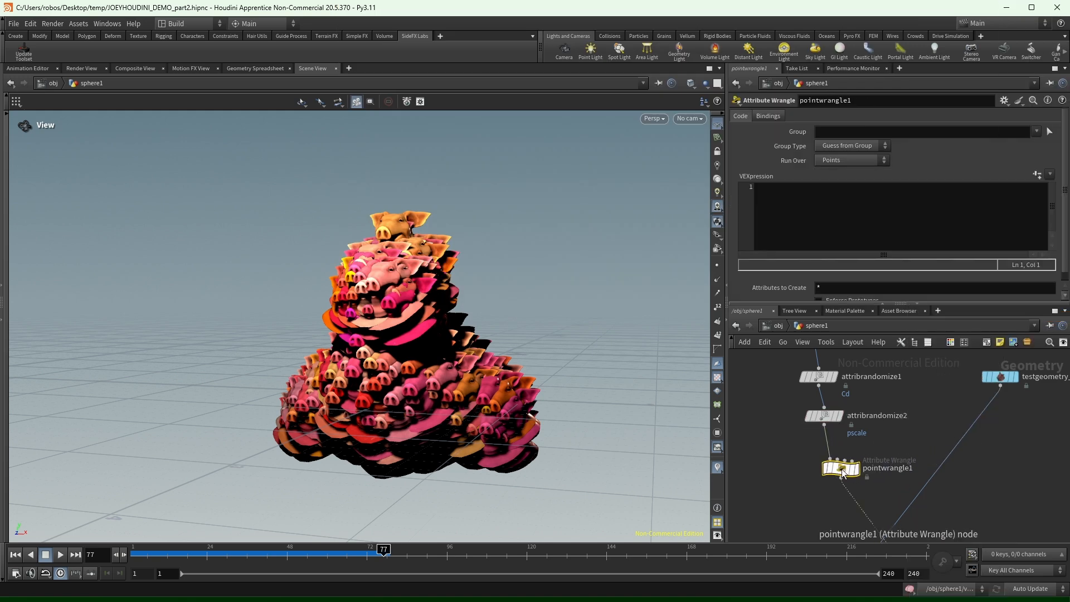
drag(843, 473, 789, 473)
click(803, 469)
click(854, 194)
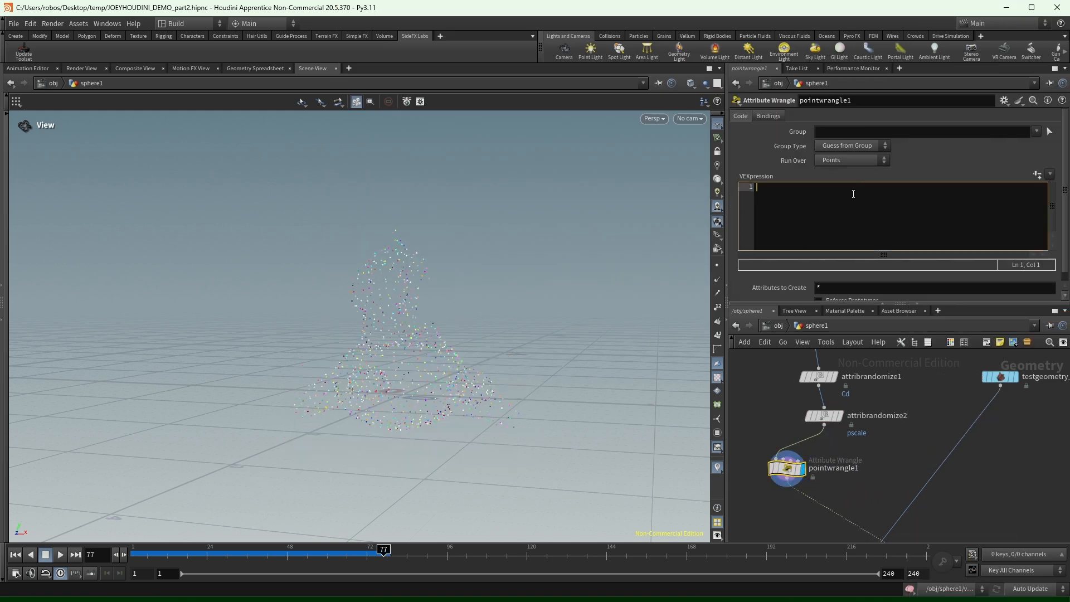
text(@pscale *= @P.y;)
click(937, 455)
middle_drag(898, 466, 847, 449)
click(885, 488)
click(873, 487)
scroll(850, 484, down, 3)
click(789, 476)
drag(846, 450, 792, 451)
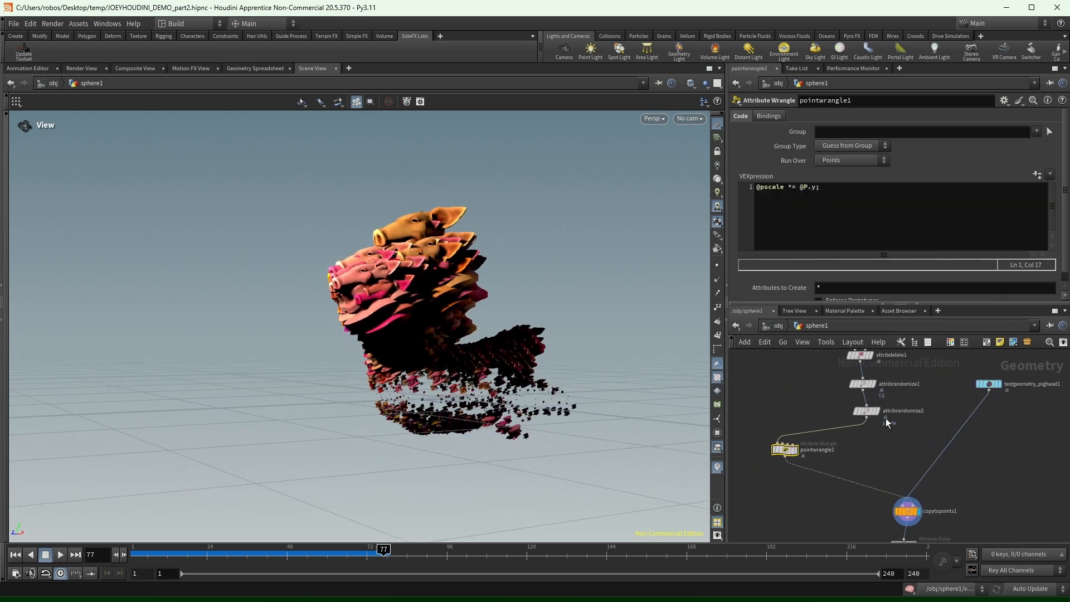
Insert a Transform node between attribrandomize2 and pointwrangle1 and set its Y translation to -0.13.
middle_drag(885, 418, 882, 462)
mouse_move(915, 373)
middle_down()
mouse_move(910, 441)
mouse_move(916, 385)
middle_up()
key(Tab)
text(tra)
key(Return)
key(Return)
click(909, 377)
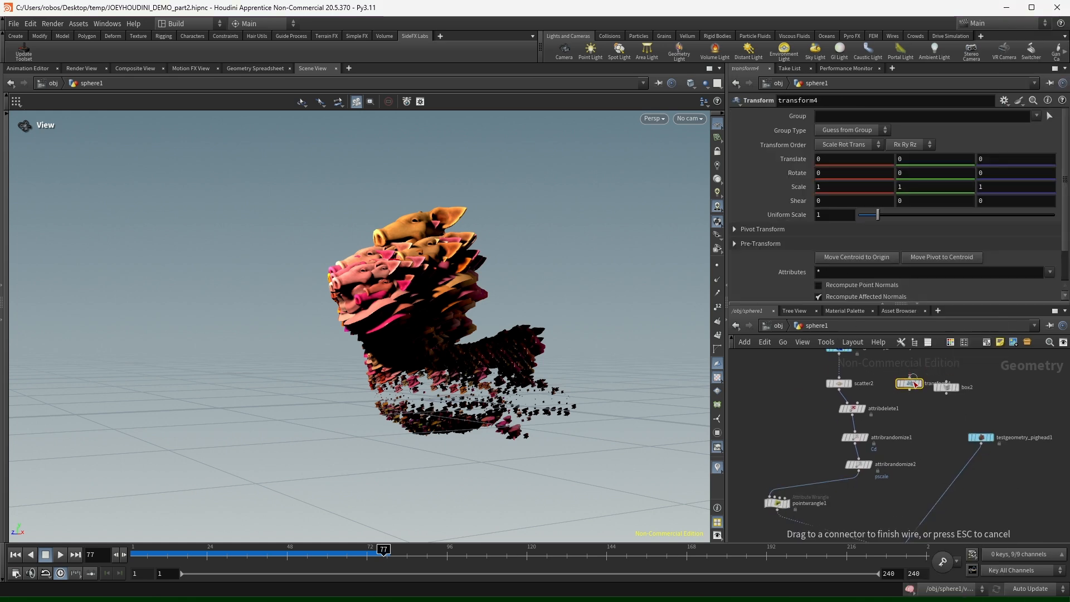
drag(908, 386, 824, 483)
middle_drag(780, 481, 796, 383)
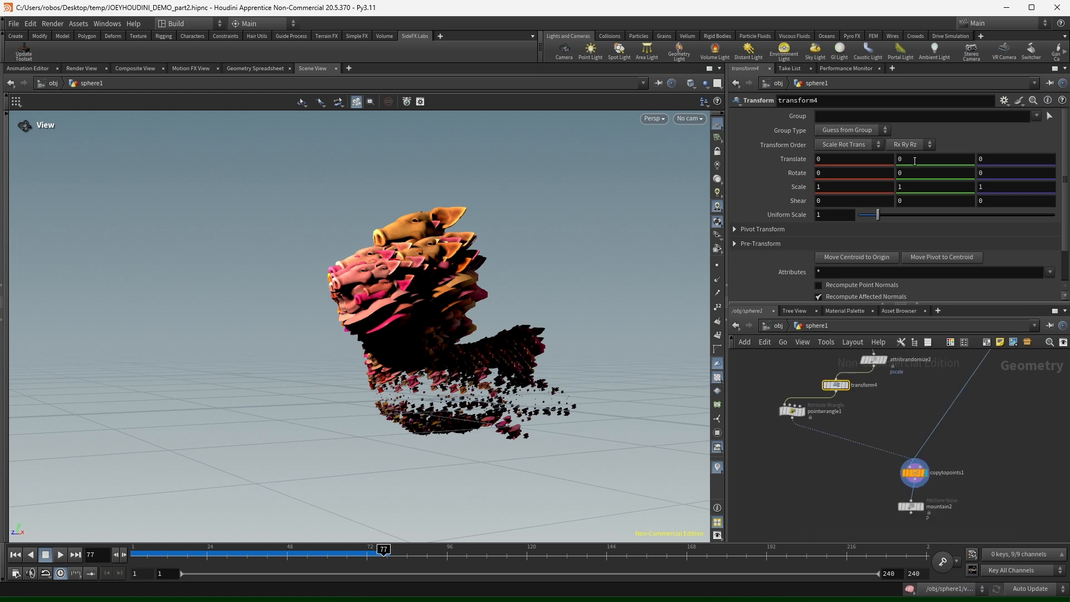
middle_drag(915, 161, 898, 187)
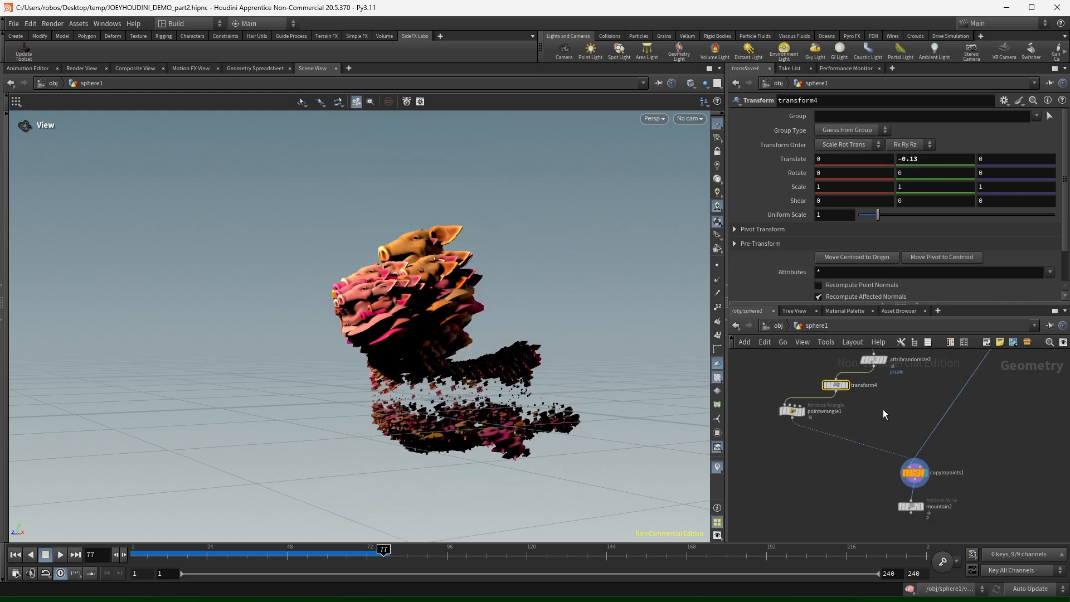
Add a Point VOP node fed by transform4, display it and wire its output into copytopoints1's target points input.
scroll(884, 415, up, 3)
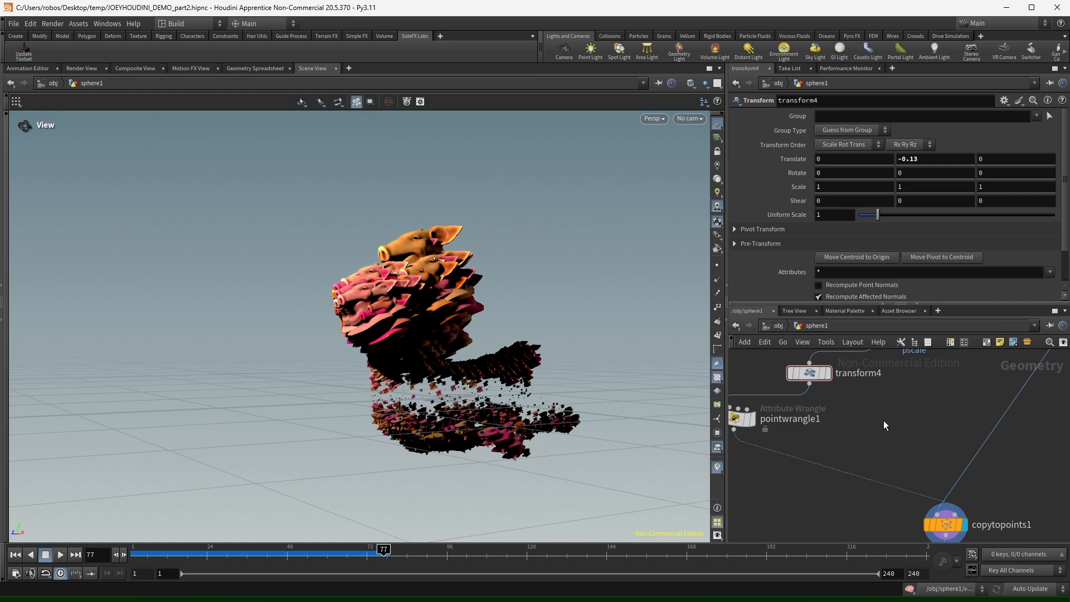
key(Tab)
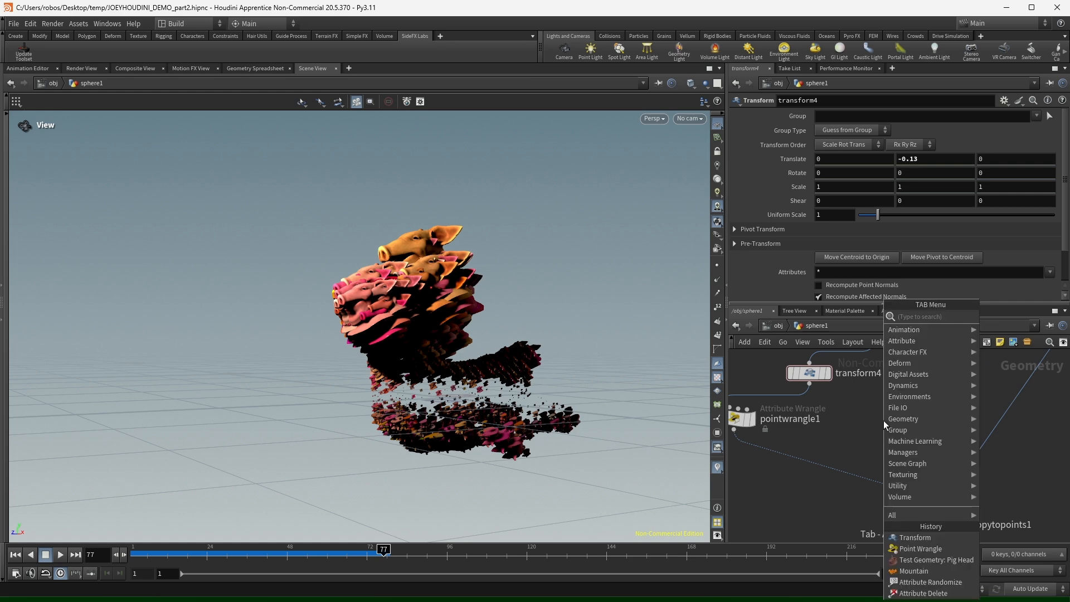
text(point vop)
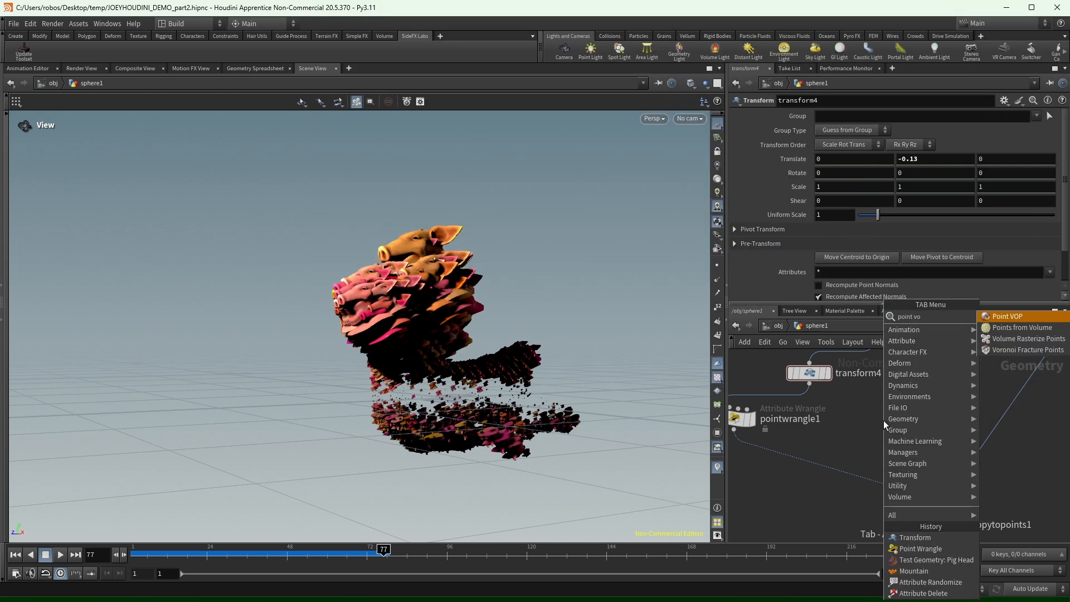
key(Return)
click(884, 421)
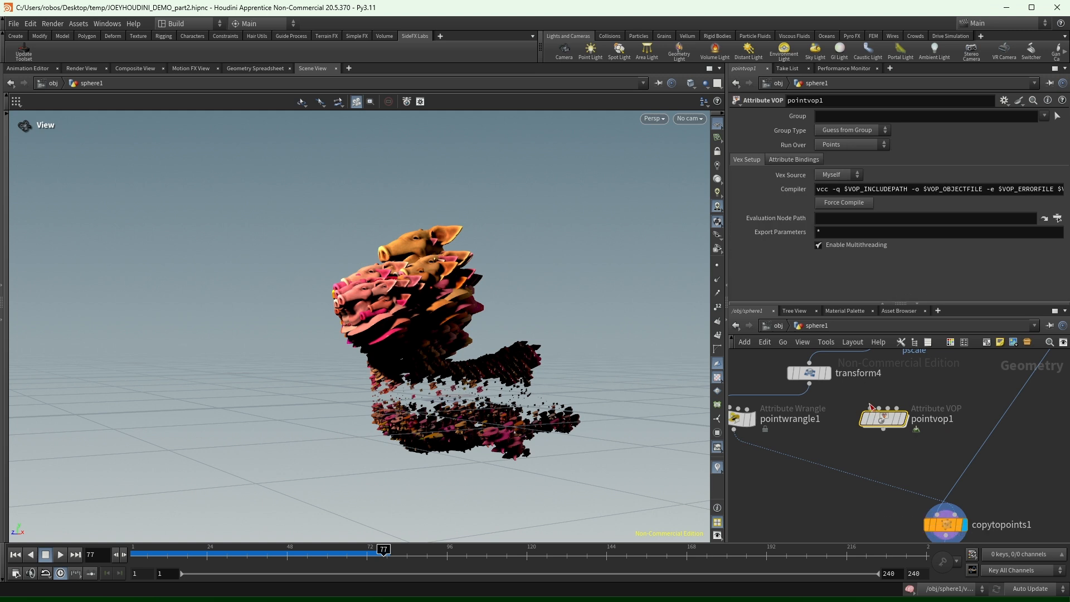
click(906, 426)
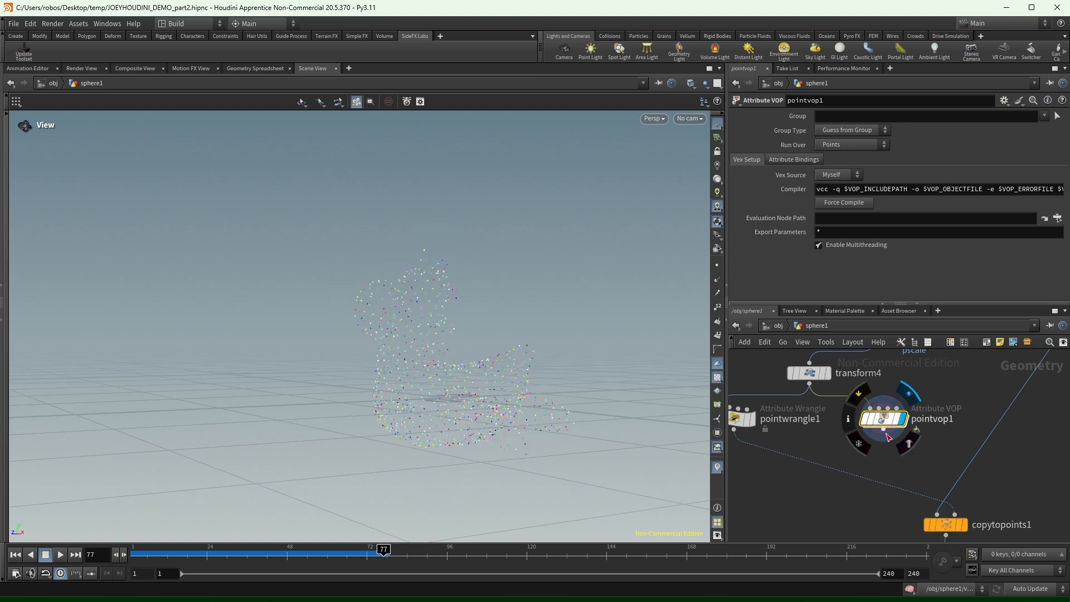
drag(884, 432, 942, 516)
Enter pointvop1 and connect the global P output to a new Vector to Float node.
double_click(886, 417)
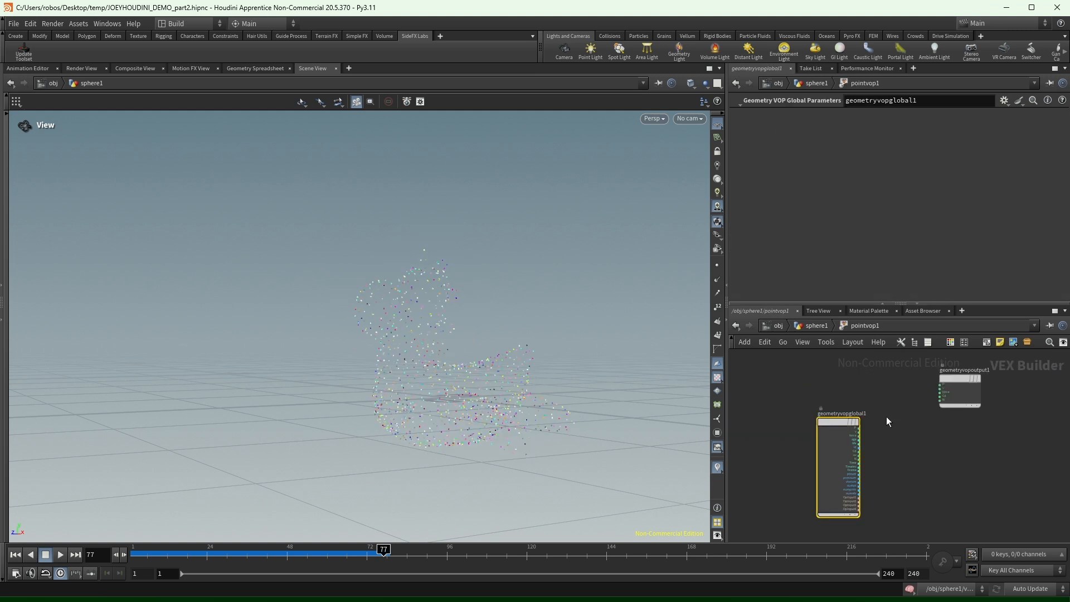
drag(841, 423, 794, 372)
scroll(838, 419, up, 4)
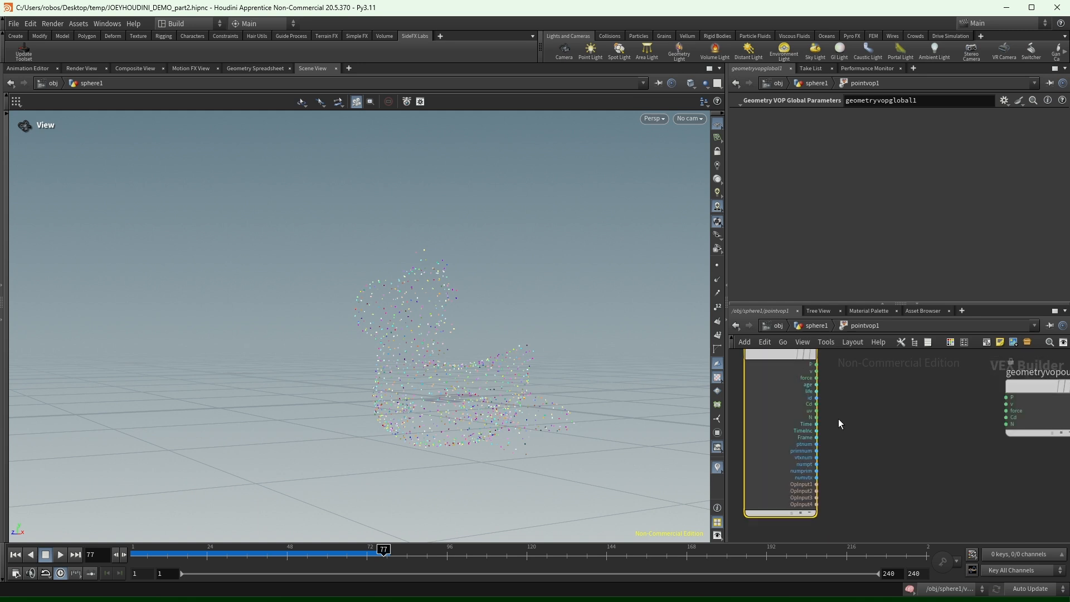
click(814, 386)
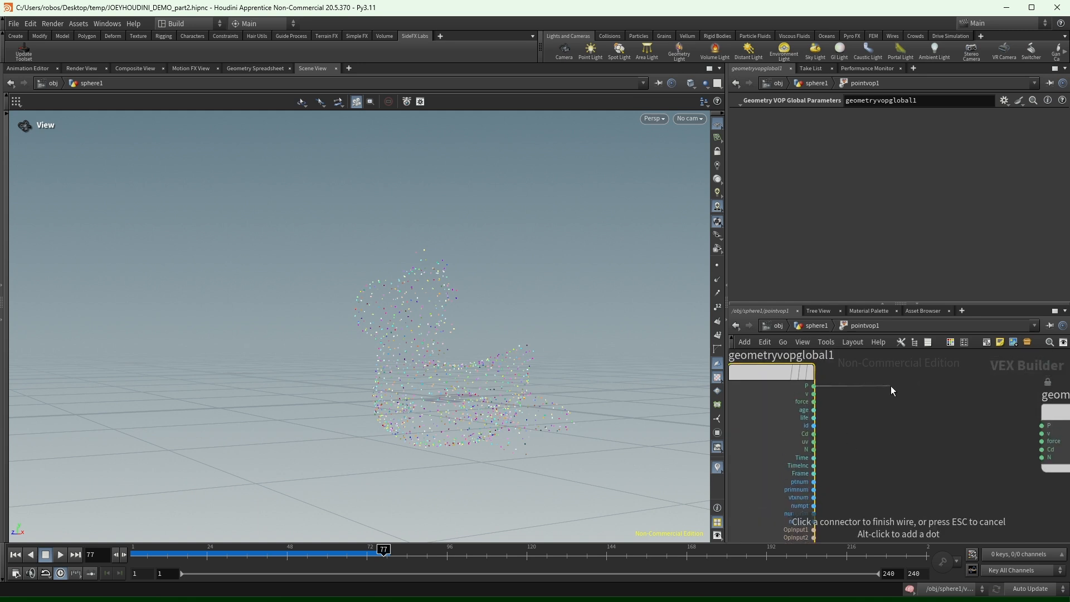
key(Tab)
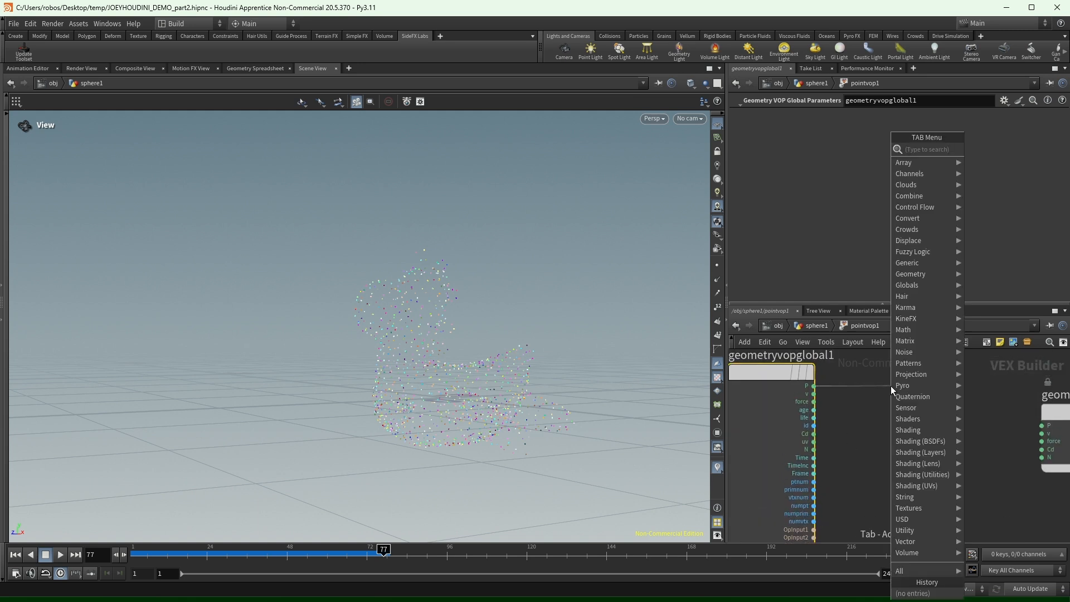
text(vector 3)
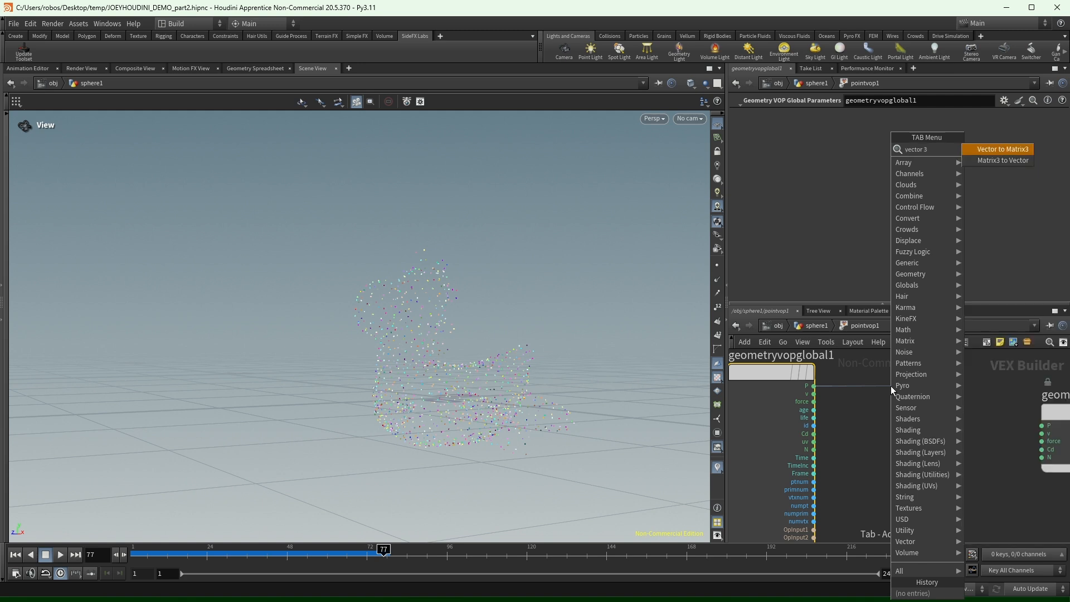
key(BackSpace)
key(BackSpace)
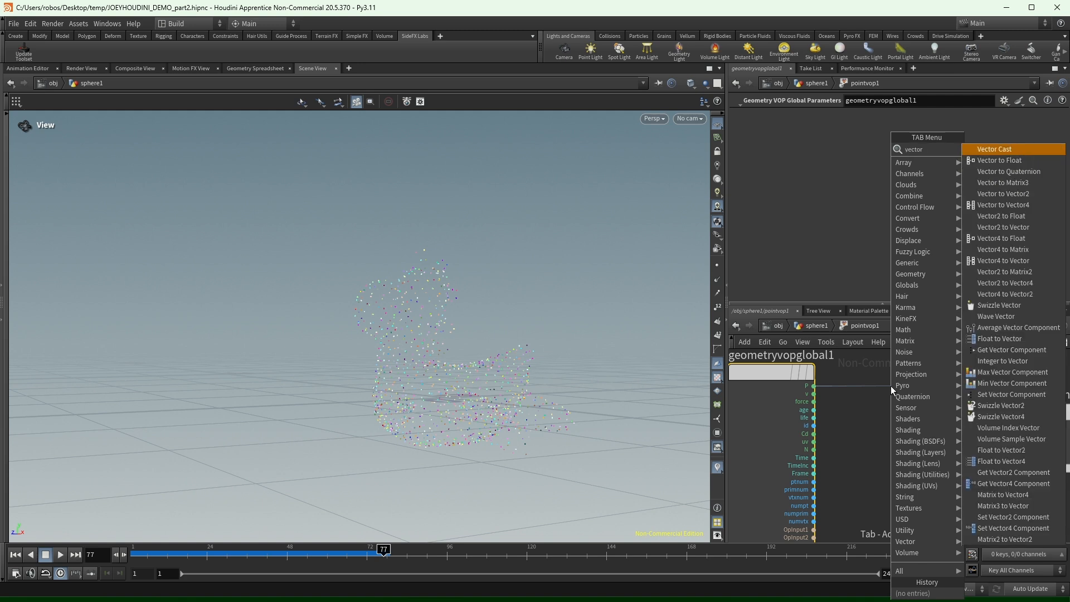
text(to fl)
key(Return)
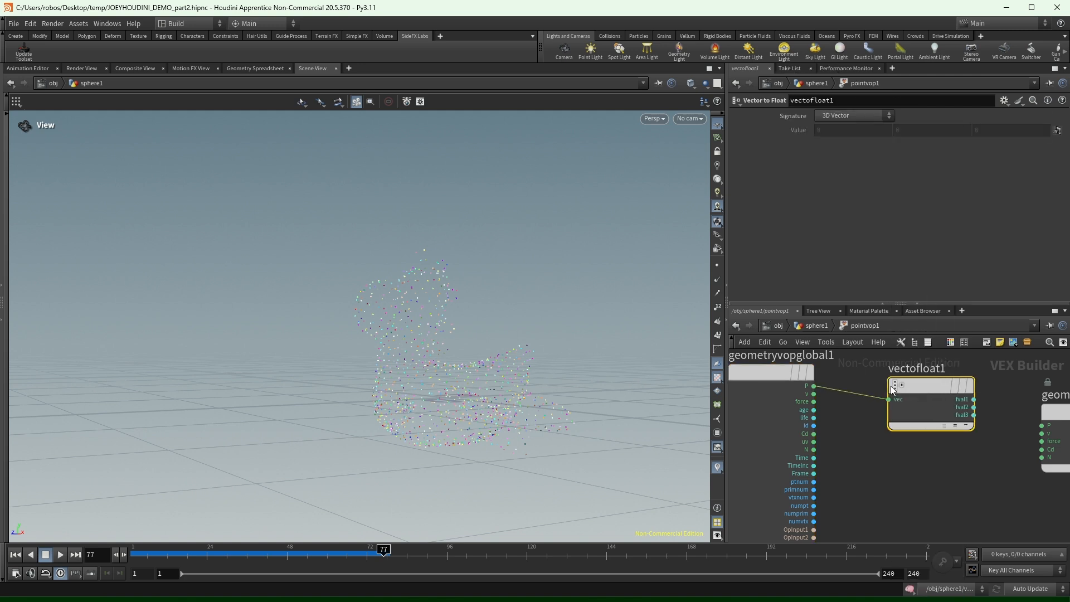
Spread the global parameters, Vector to Float and geometry output nodes apart to make room between them.
middle_drag(1001, 394, 855, 429)
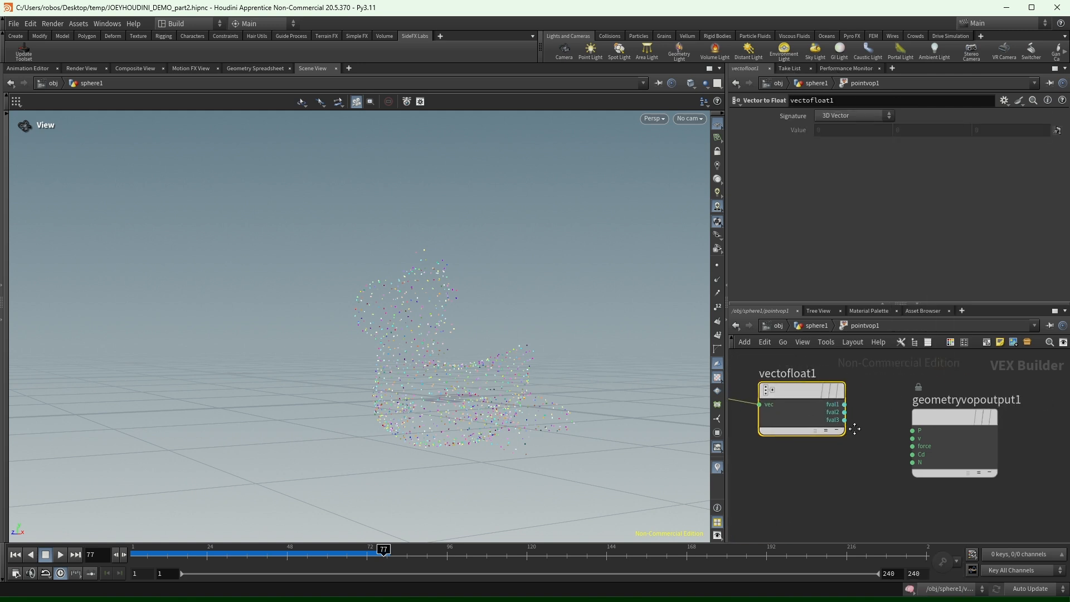
drag(952, 421, 1051, 411)
scroll(952, 404, down, 2)
middle_drag(908, 412, 991, 412)
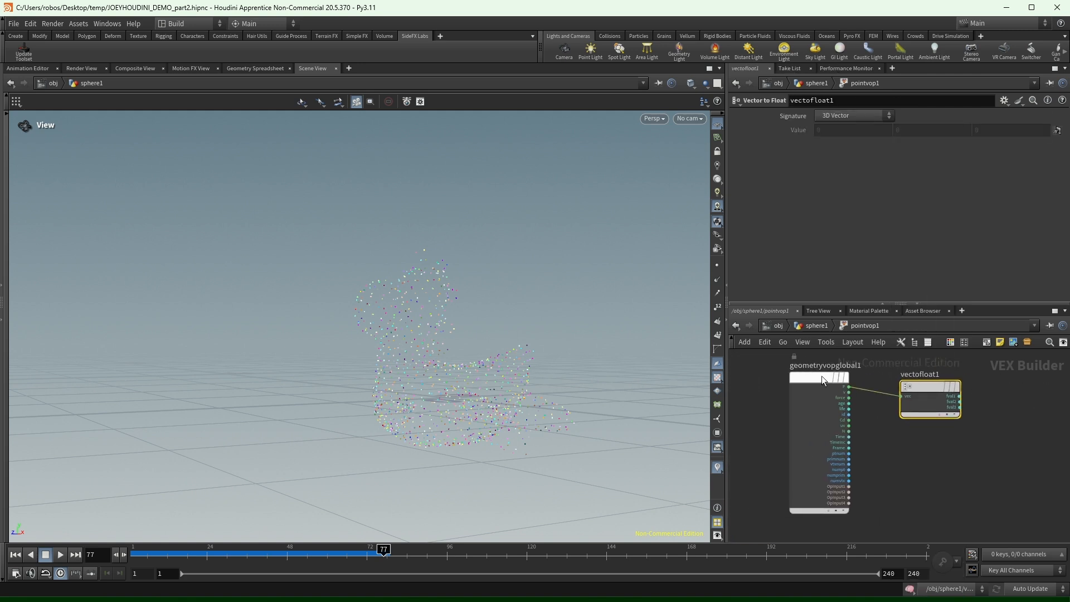
drag(821, 375, 765, 378)
drag(939, 387, 861, 375)
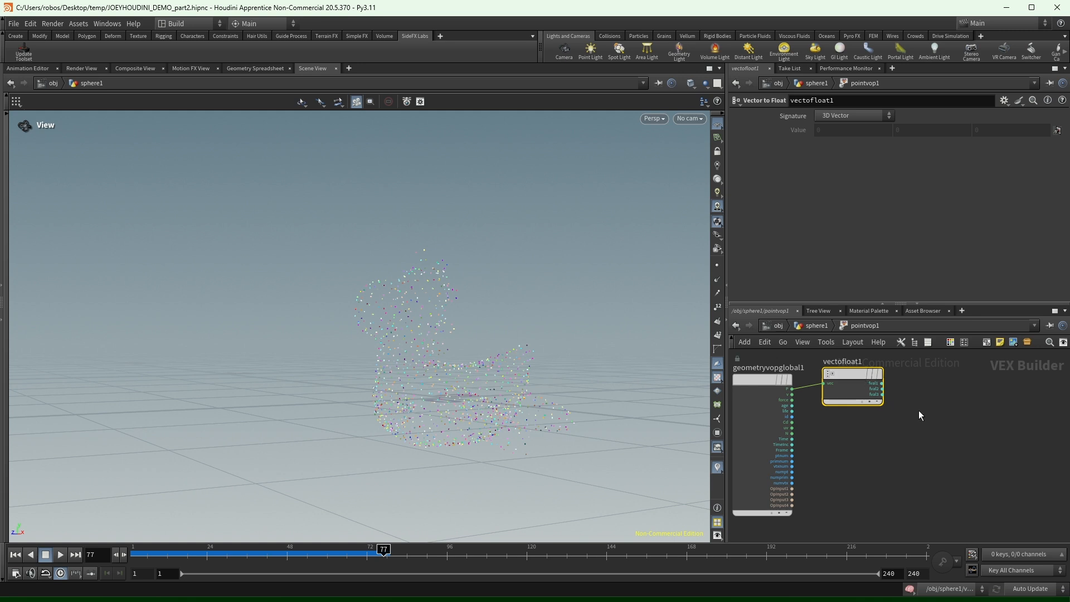
click(882, 388)
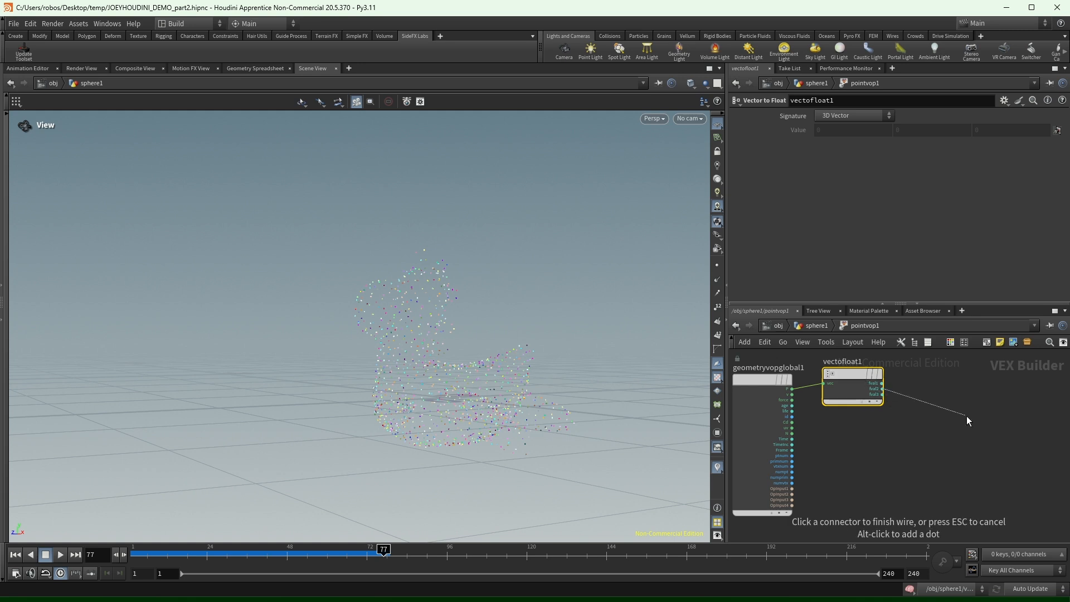
key(Escape)
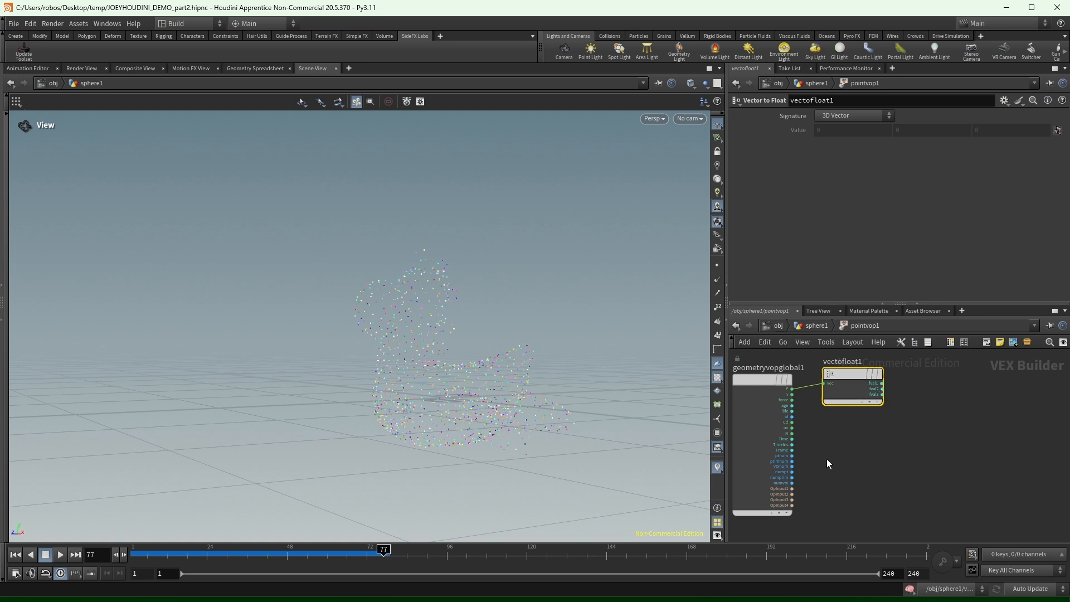
Add a Bind node below the global parameters node and set its name to pscale.
middle_drag(831, 463, 850, 456)
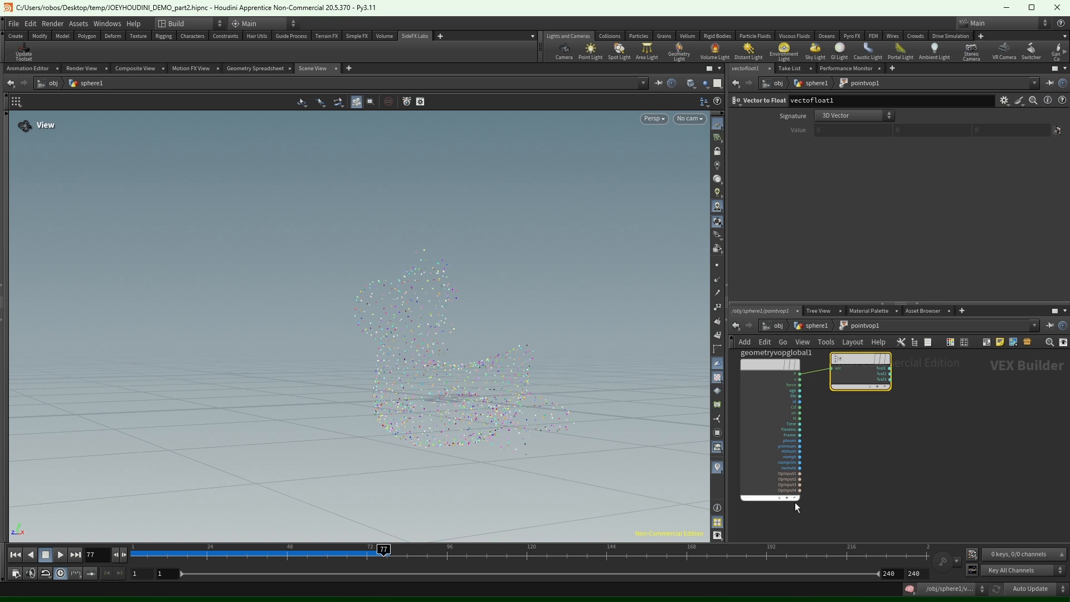
middle_drag(812, 508, 824, 496)
key(Tab)
text(bind)
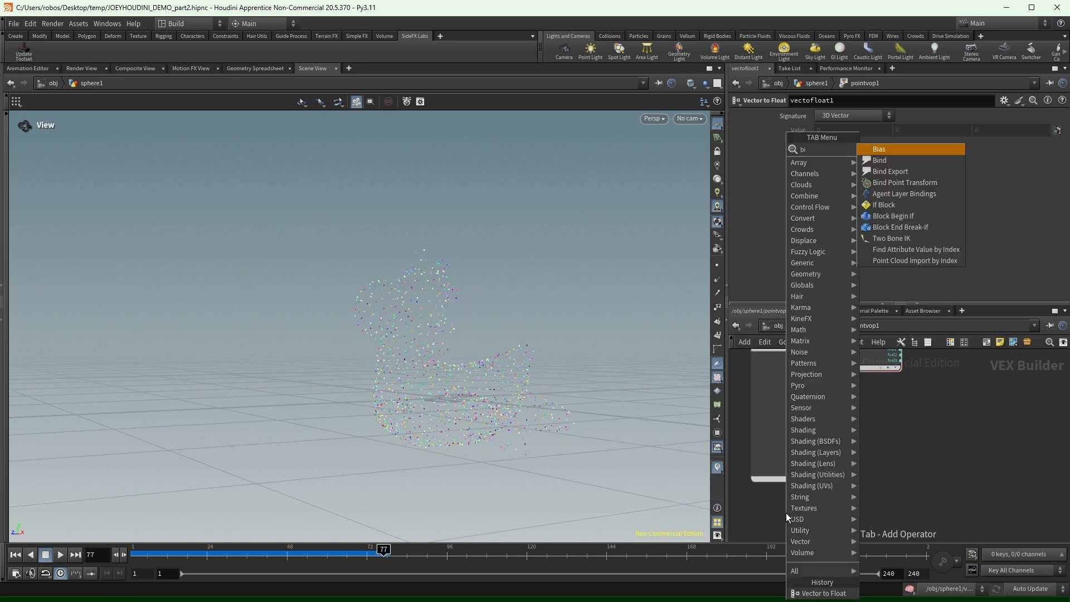
key(Return)
click(787, 513)
click(843, 115)
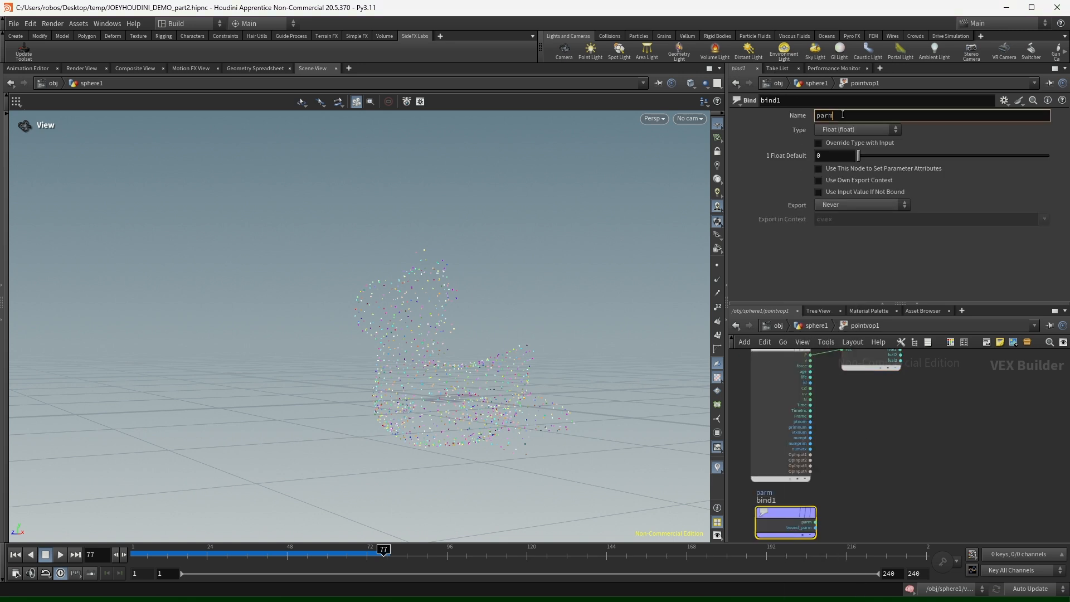
text(pscale)
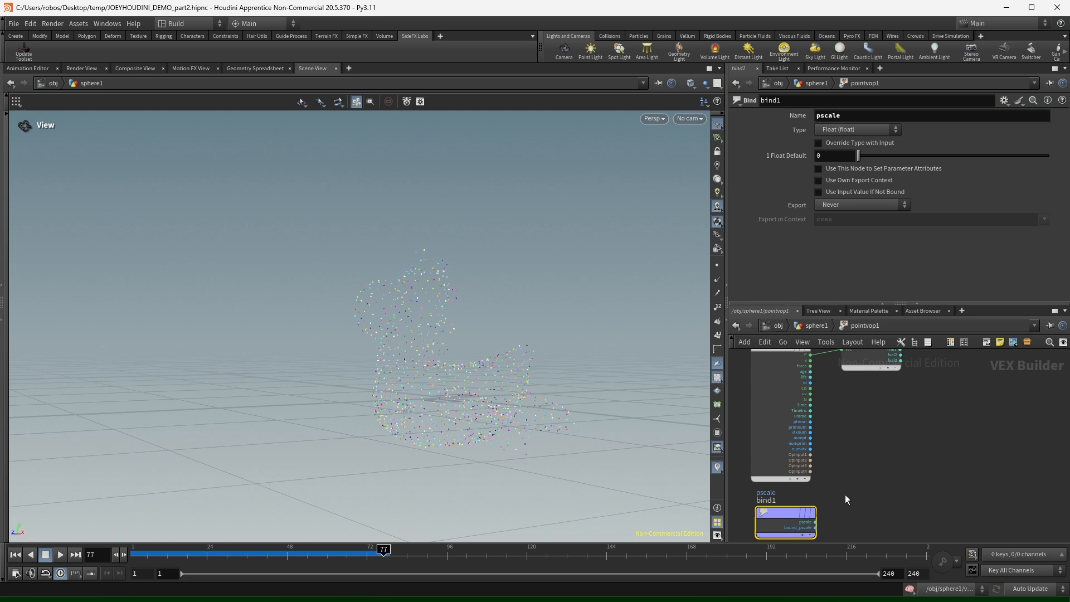
Add a Multiply node and feed it vectofloat1's second float output and bind1's pscale output.
key(Tab)
text(multiply)
key(Return)
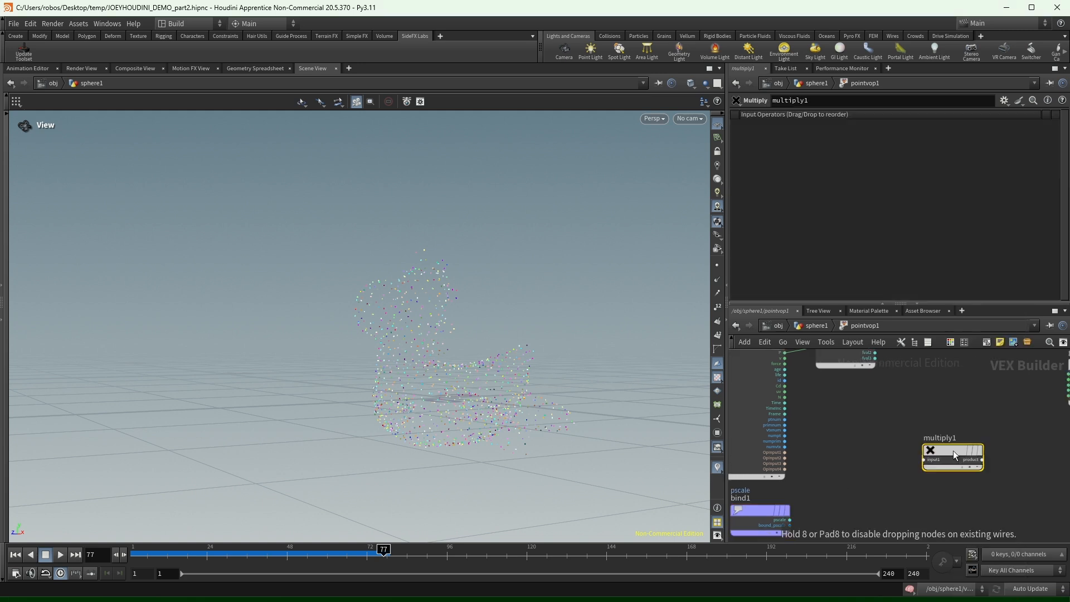
drag(953, 451, 966, 429)
middle_drag(927, 399, 900, 471)
scroll(851, 421, up, 2)
click(851, 423)
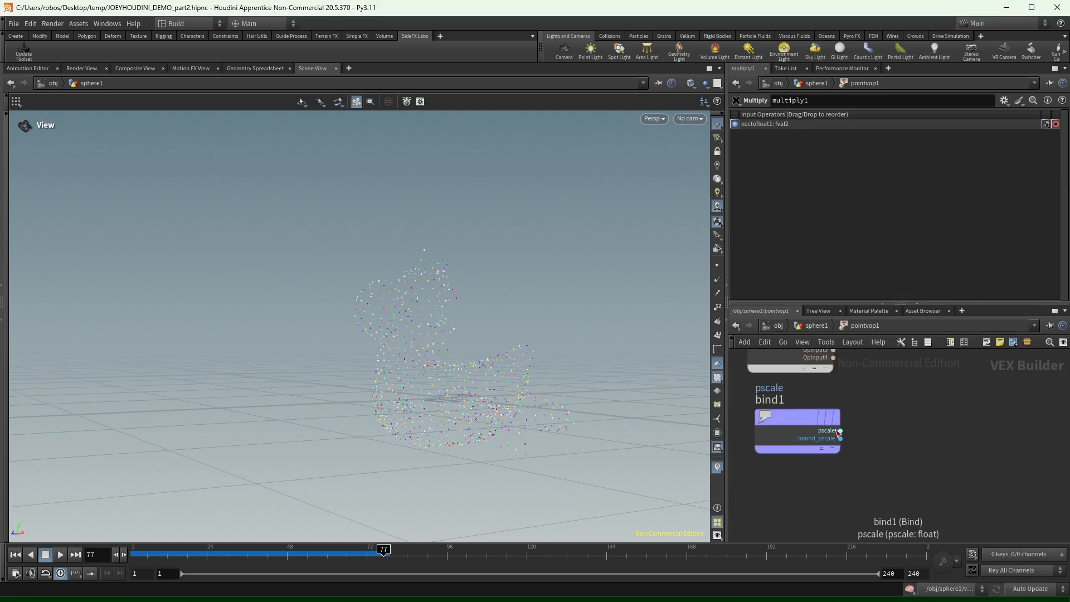
click(841, 431)
middle_drag(997, 396, 868, 466)
click(932, 390)
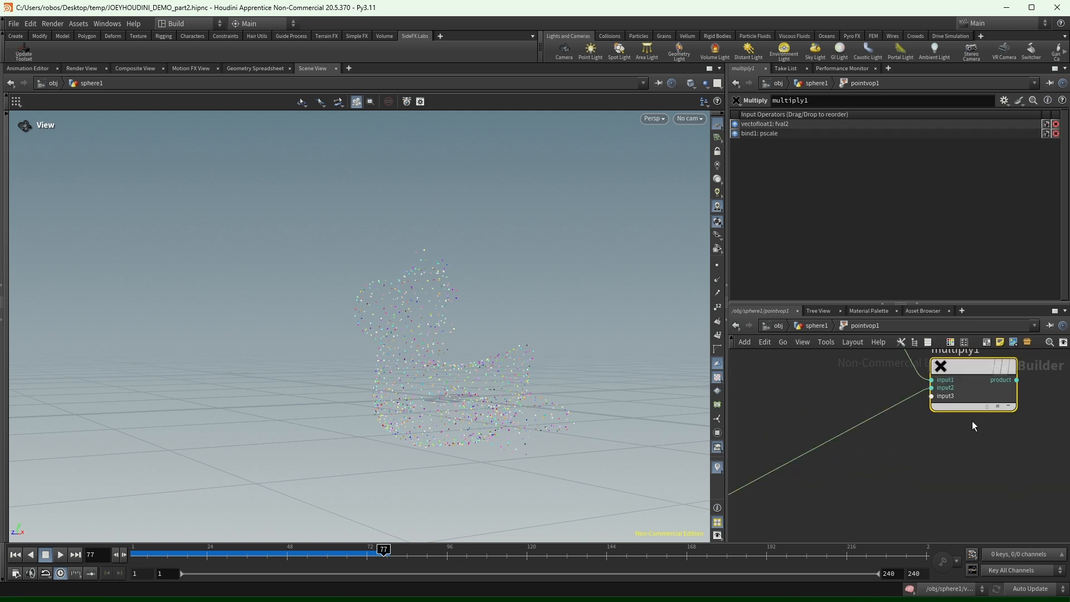
Connect the Multiply product to a new Bind Export node and set its name to pscale.
middle_drag(974, 426, 860, 453)
drag(807, 452, 909, 456)
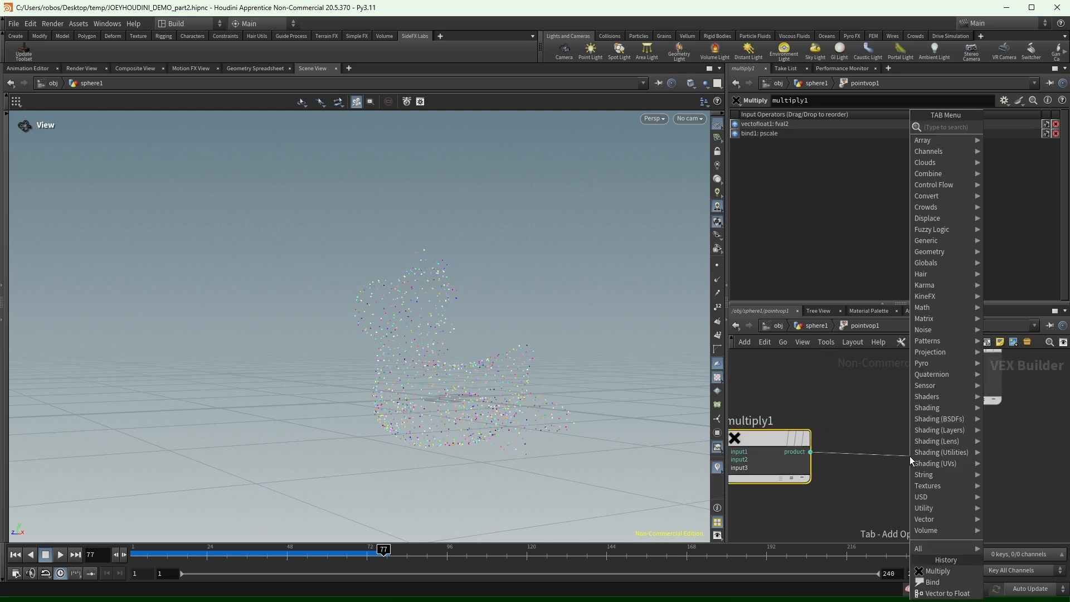
text(bind e)
key(Return)
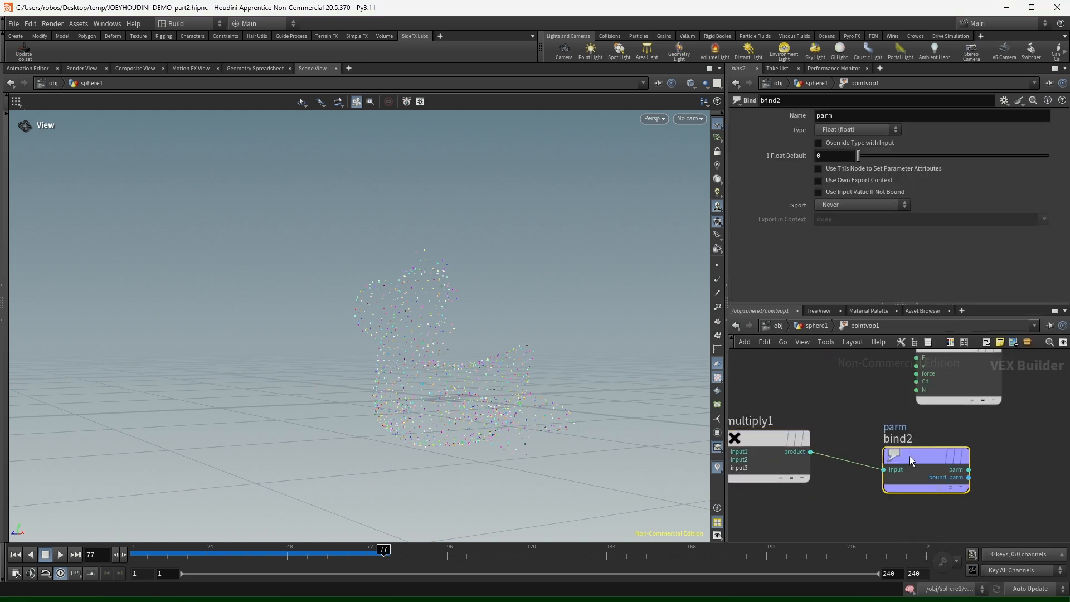
click(852, 116)
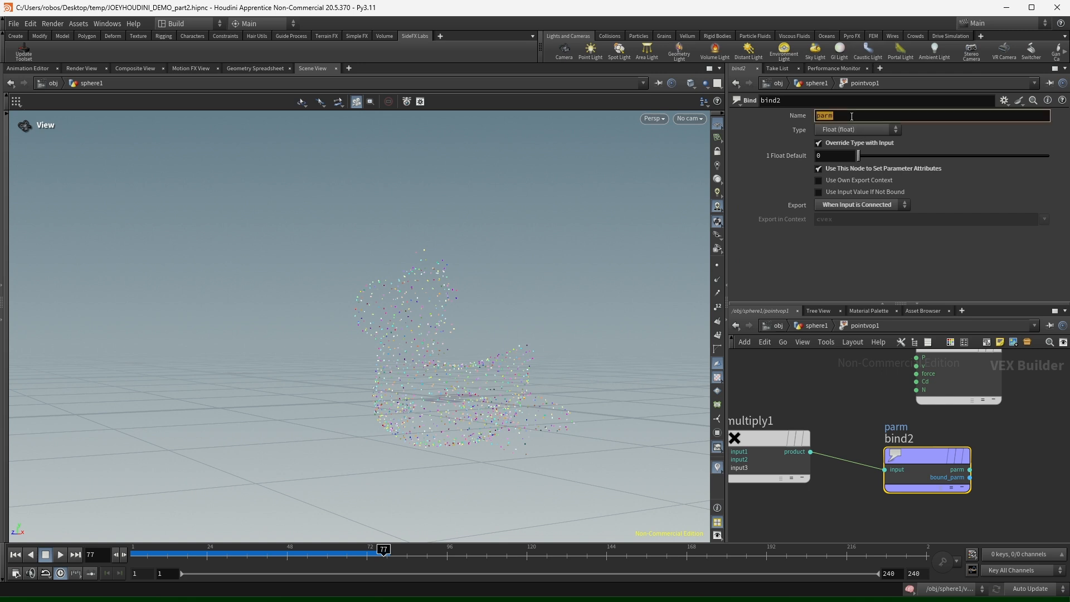
text(pscale)
key(Return)
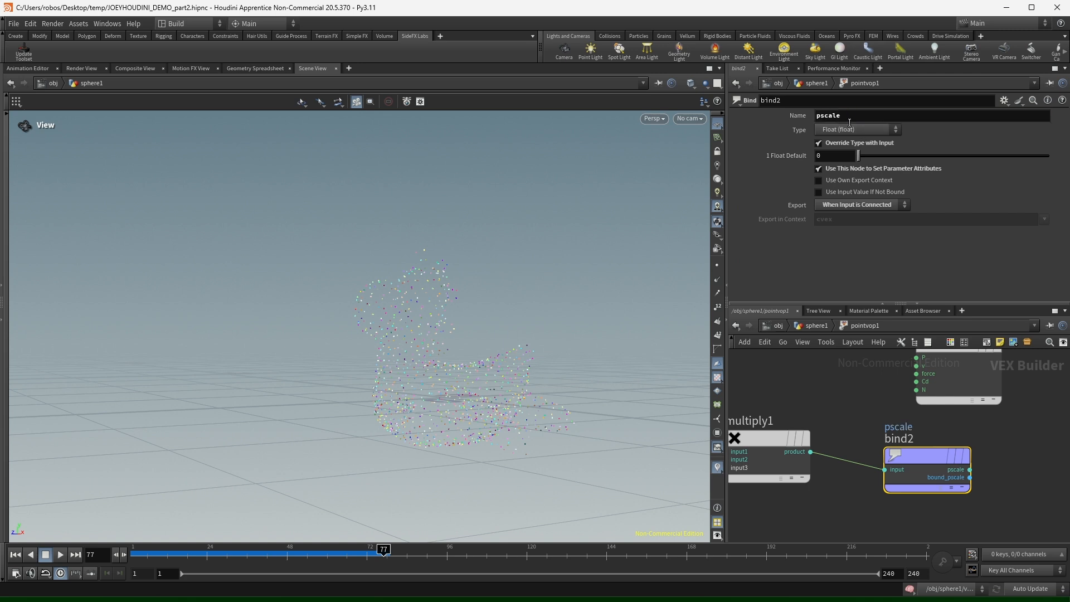
Return to the sphere1 network and display copytopoints1.
click(815, 326)
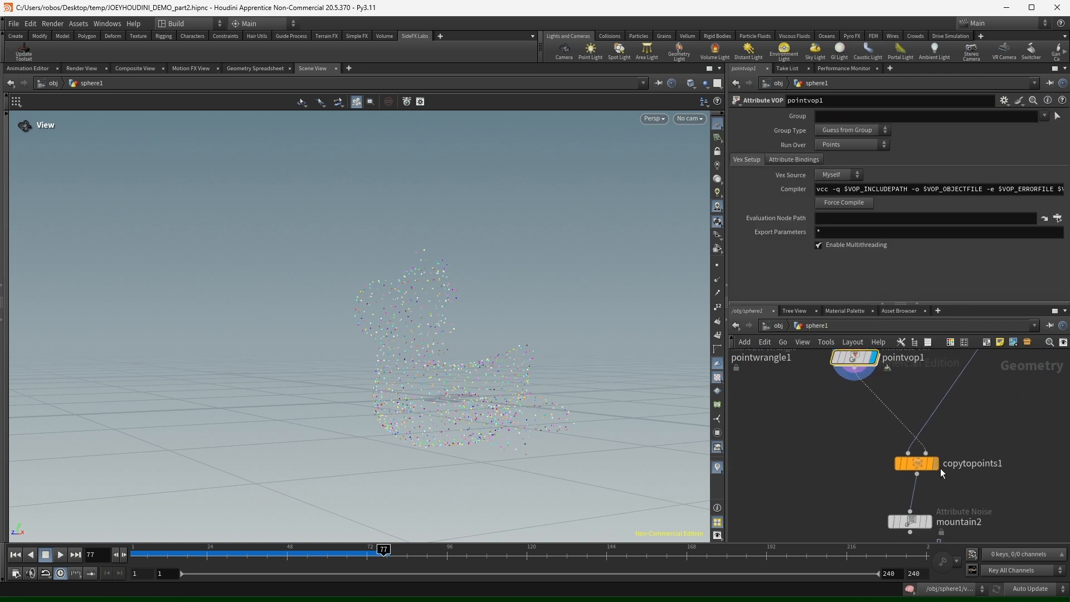
click(936, 463)
click(937, 463)
click(931, 463)
click(918, 463)
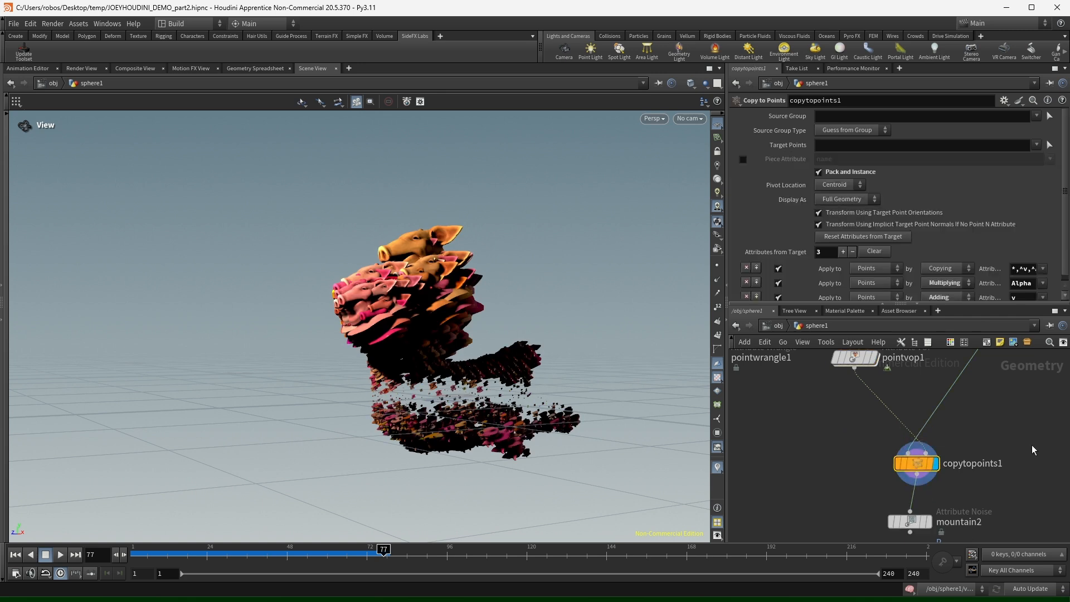
Wire pointwrangle1 into copytopoints1's target points input for comparison, restore the pointvop1 connection and show the wrangle's code.
scroll(1027, 418, down, 1)
middle_drag(1027, 418, 1046, 465)
drag(955, 489, 779, 427)
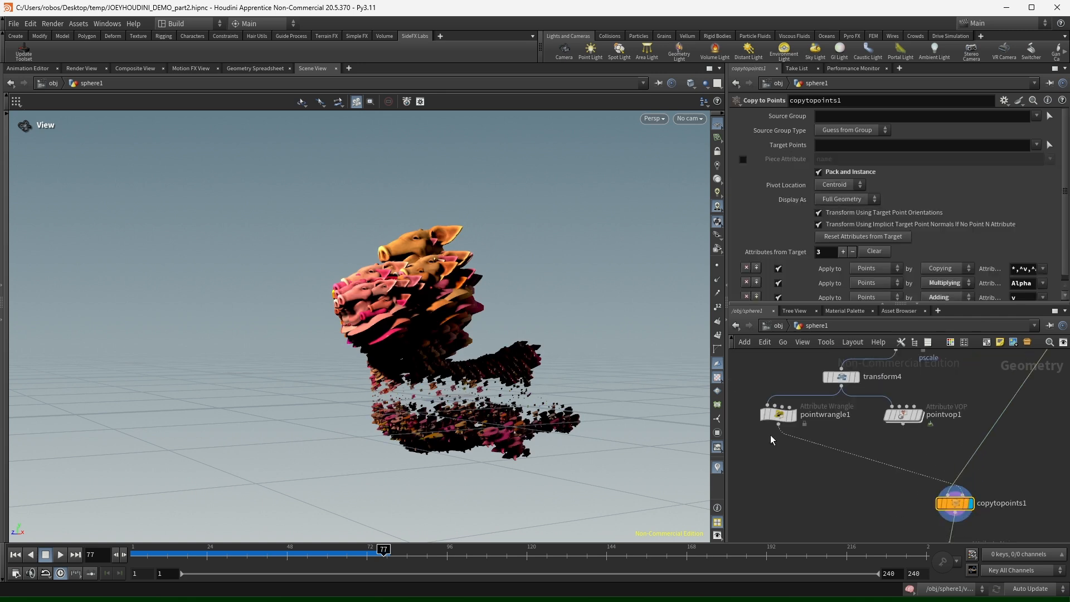
drag(962, 489, 904, 426)
click(777, 415)
click(865, 460)
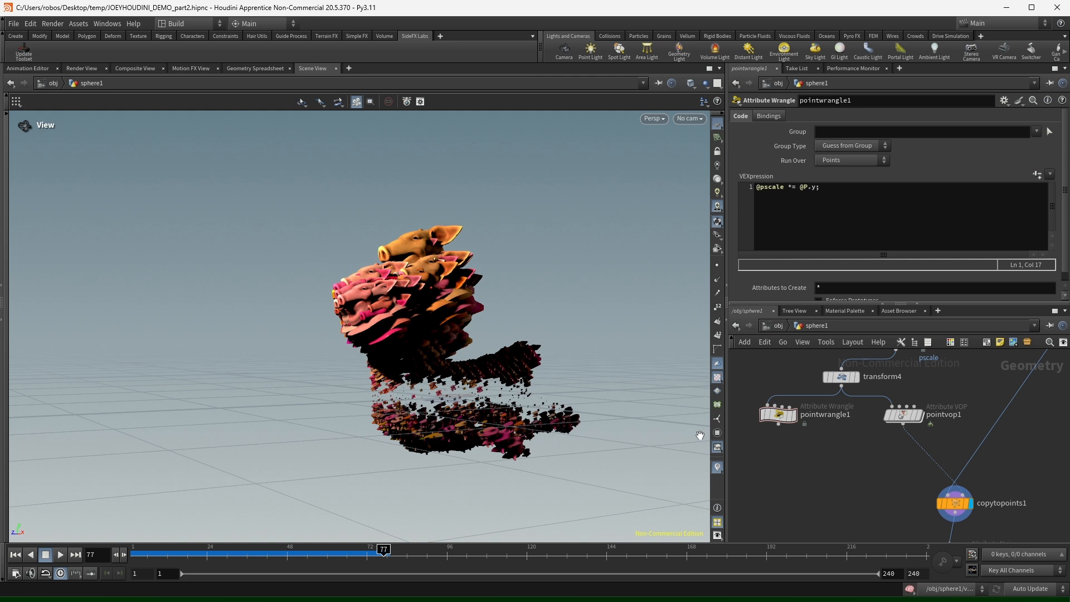
Move pointwrangle1 and pointvop1 together away from copytopoints1 to make room in the network.
scroll(948, 479, down, 3)
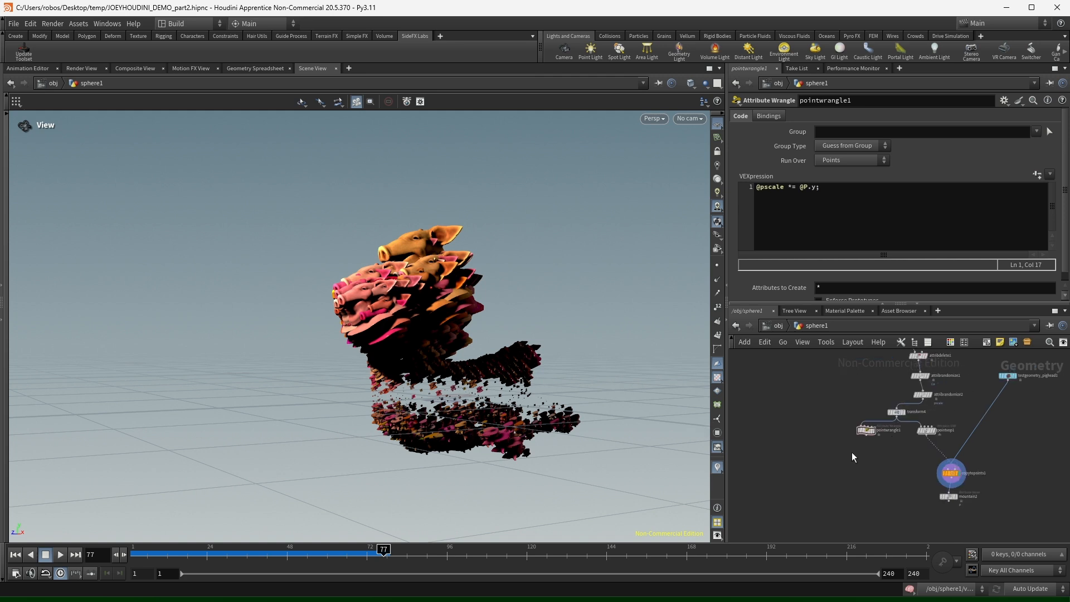
shift+click(904, 439)
drag(901, 444, 732, 477)
scroll(922, 440, up, 2)
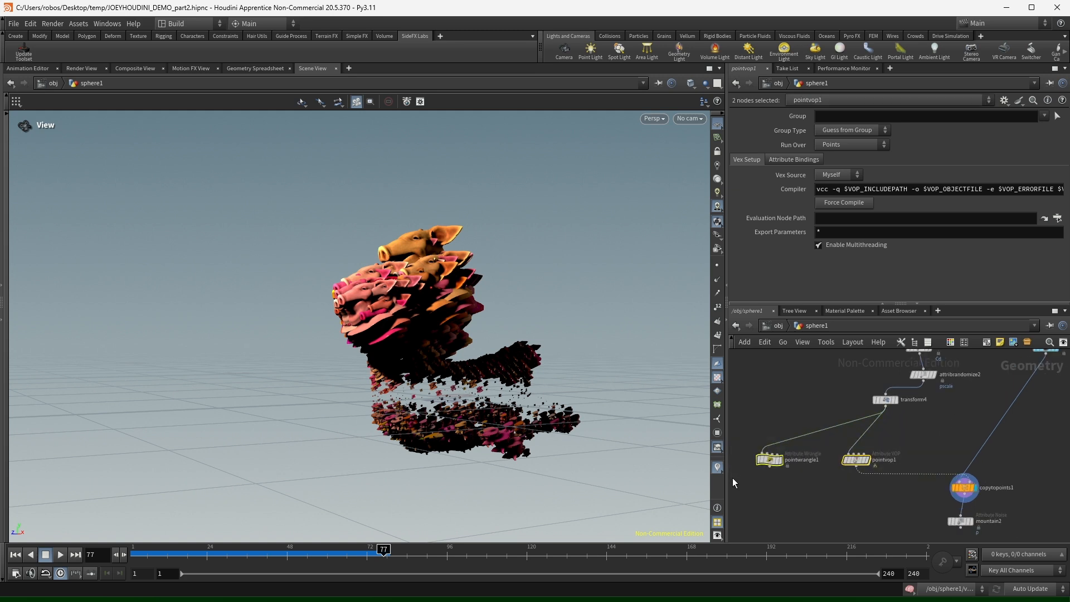
Add an Attribute Remap node fed by transform4 and display it.
click(930, 436)
key(Tab)
text(attrib)
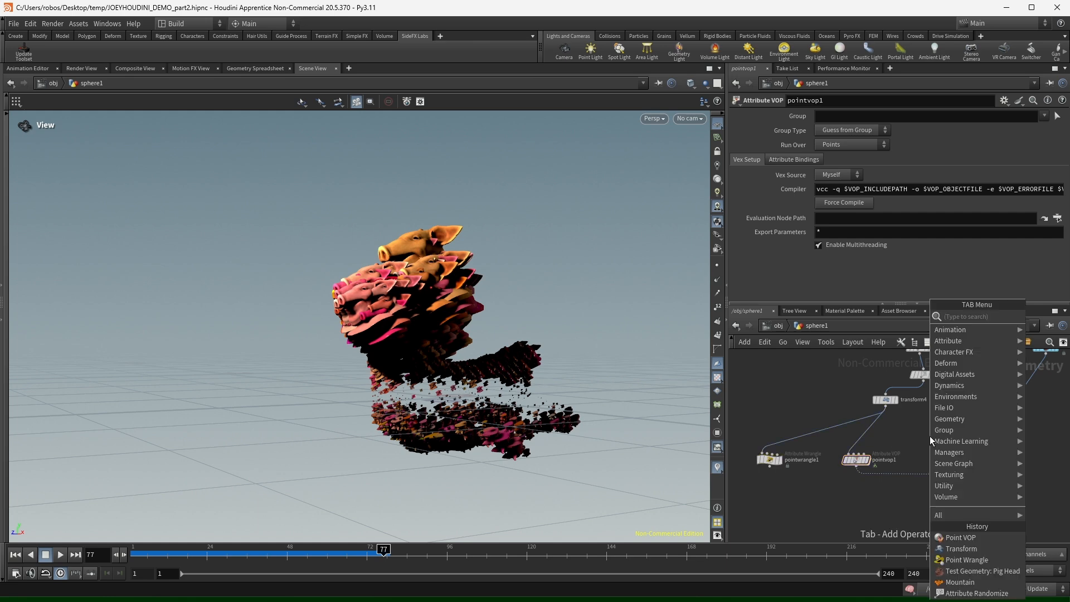
text(ute)
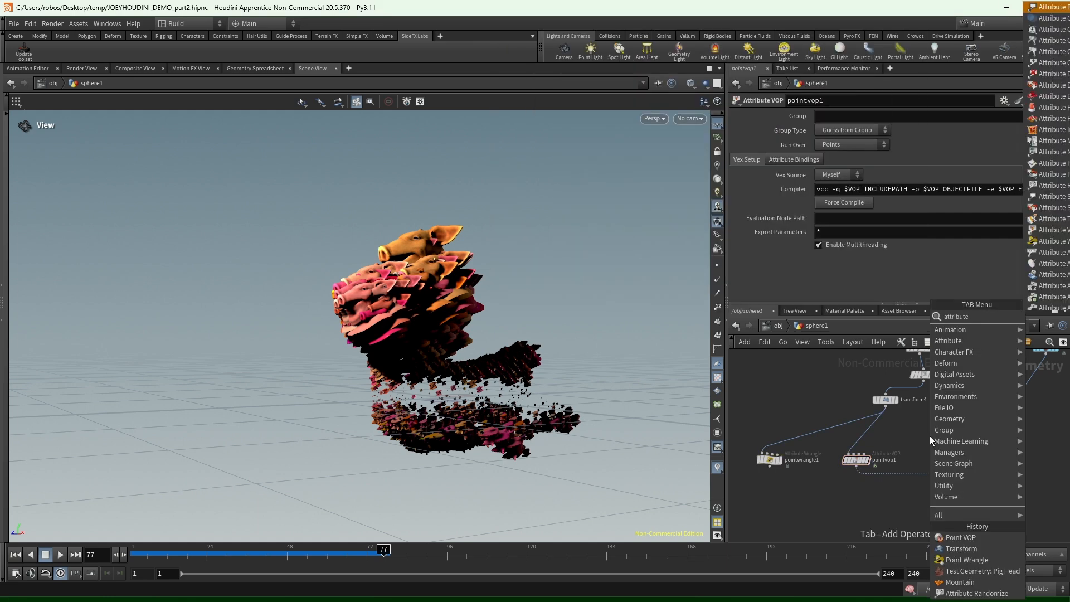
text(t)
key(BackSpace)
text(re)
key(Down)
key(Down)
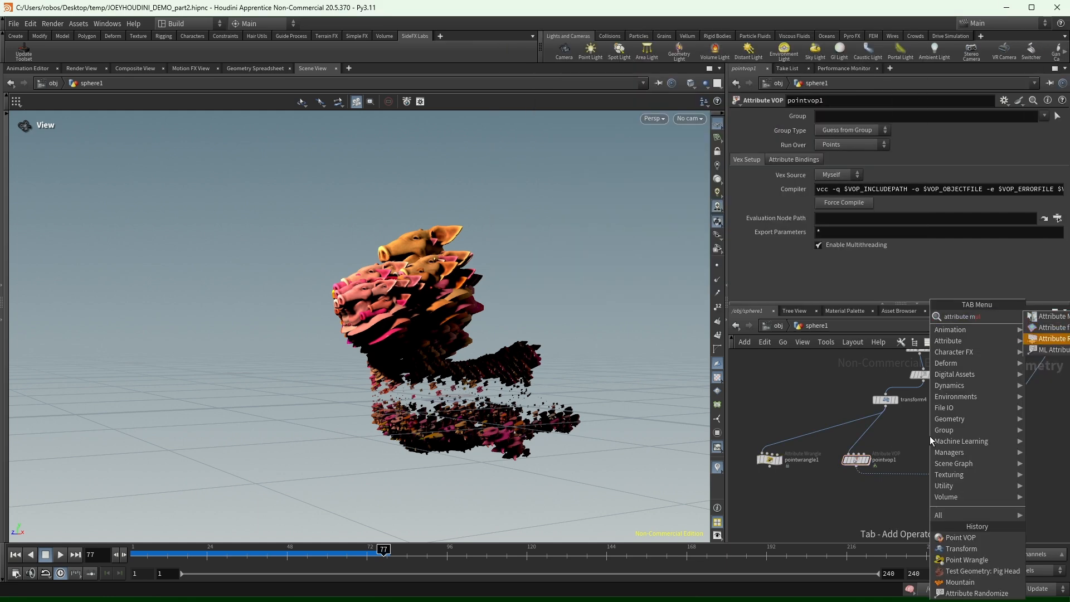
key(Return)
scroll(930, 436, up, 3)
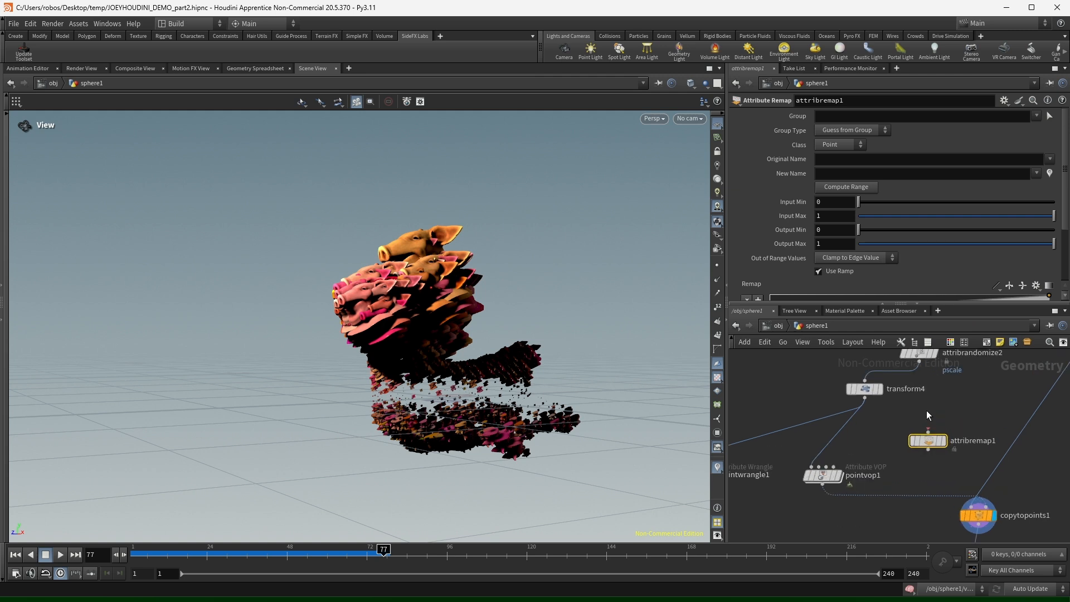
drag(928, 429, 865, 397)
click(944, 441)
drag(936, 443, 935, 454)
Set attribremap1's original and new names to pscale and check its out of range values options.
click(859, 161)
text(pscale)
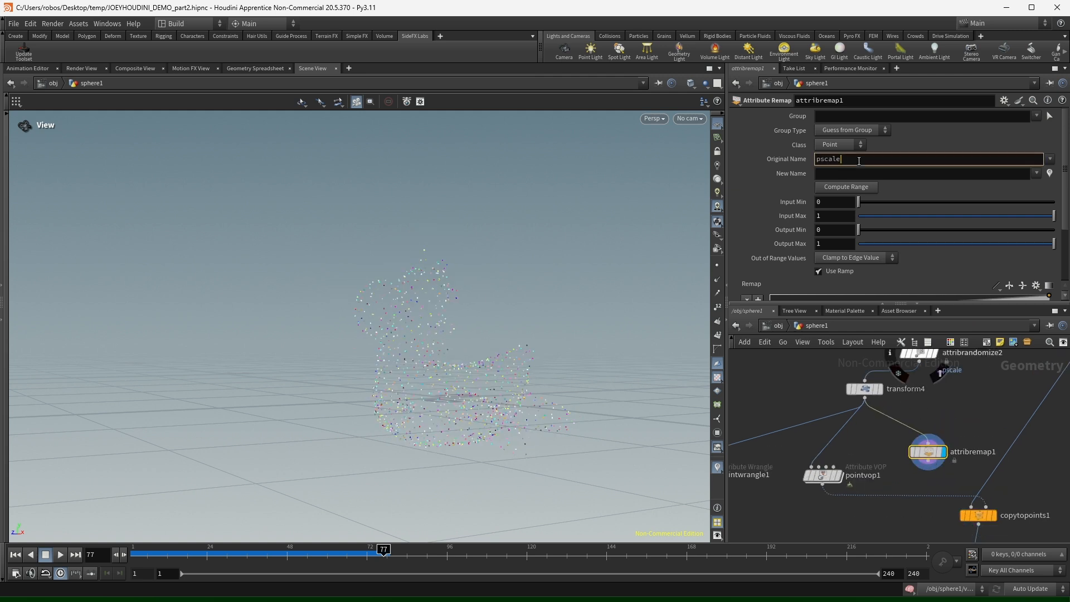
key(Tab)
text(pscale)
key(Return)
scroll(788, 205, down, 4)
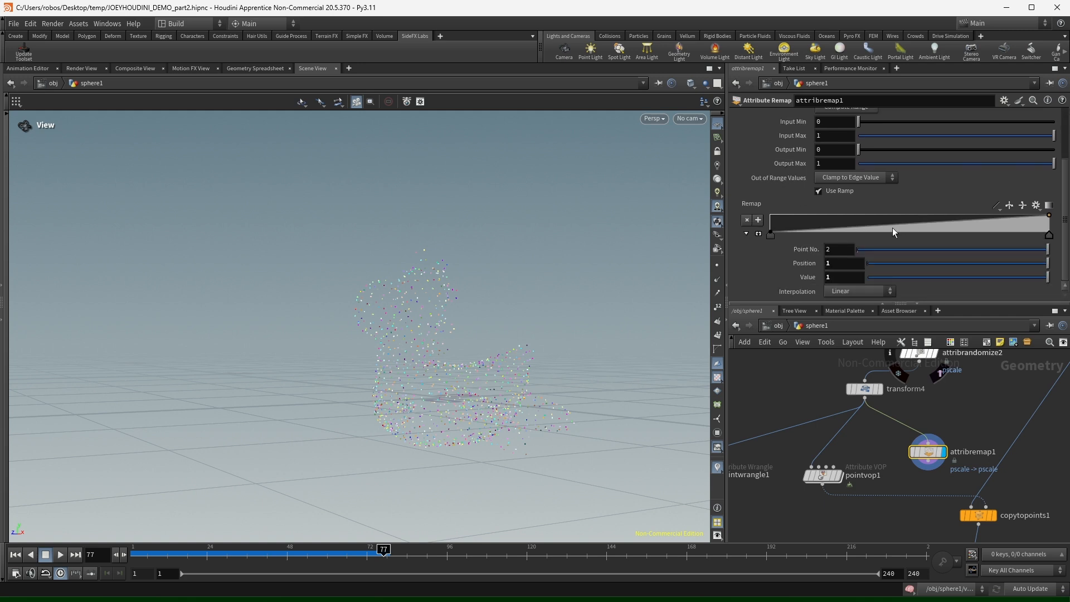
click(864, 178)
click(851, 189)
scroll(754, 175, up, 2)
scroll(804, 173, down, 2)
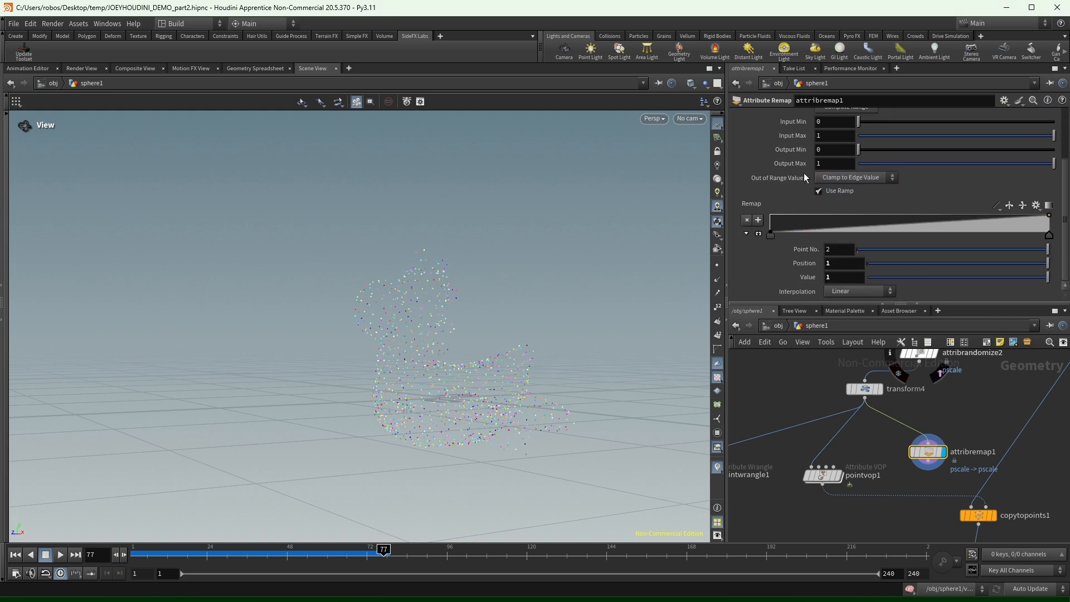
Cut attribremap1 from the network and dismiss the callback error.
key(ctrl+x)
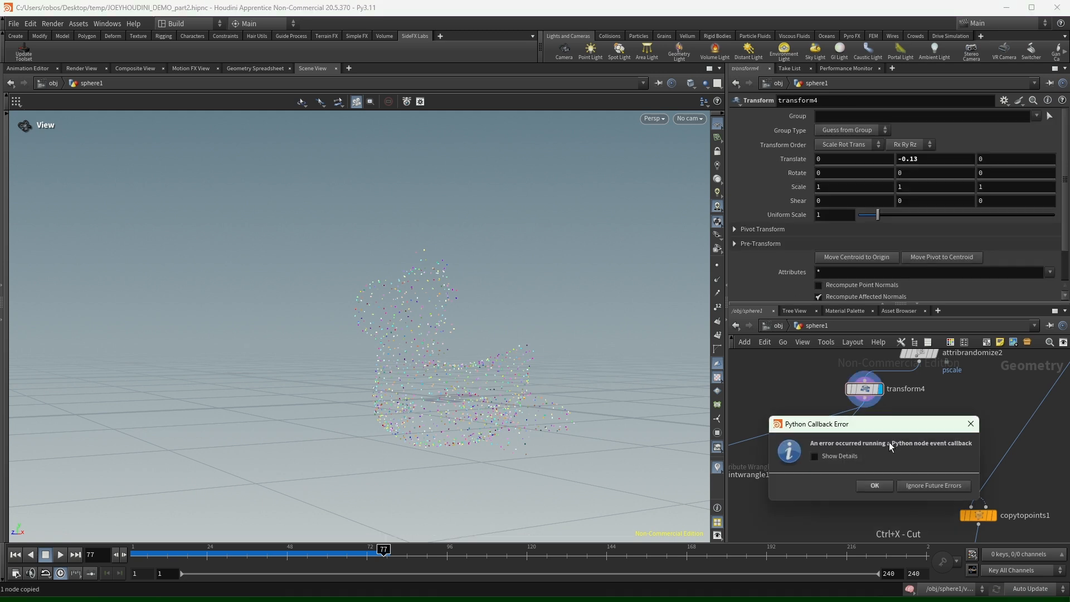
click(925, 485)
middle_drag(852, 456, 942, 421)
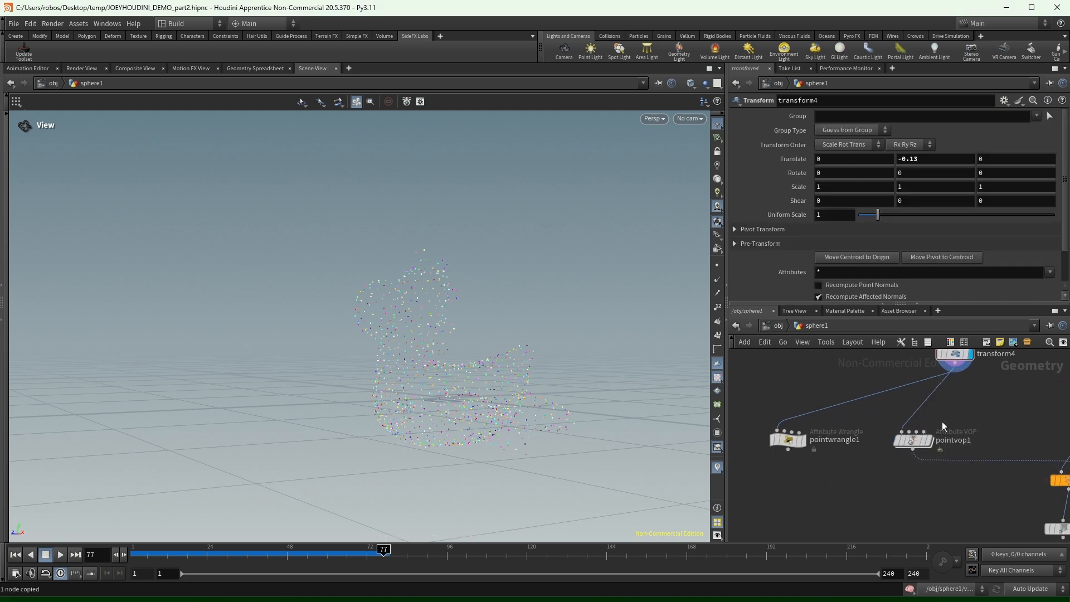
Display pointwrangle1 and examine the VEXpression that scales pscale by point height.
click(804, 440)
drag(807, 381, 778, 507)
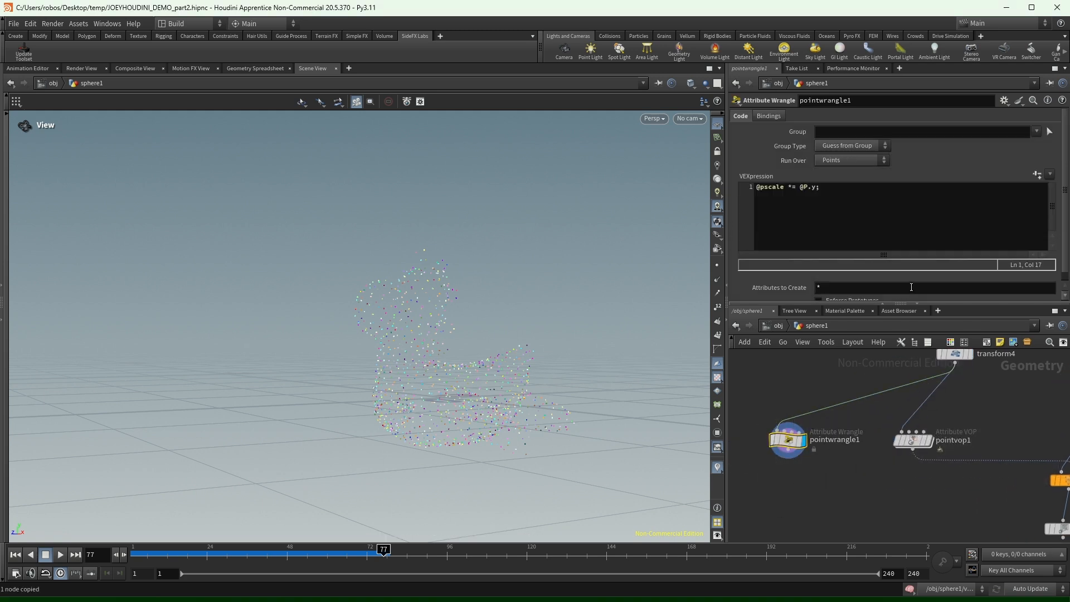
middle_drag(992, 397, 974, 396)
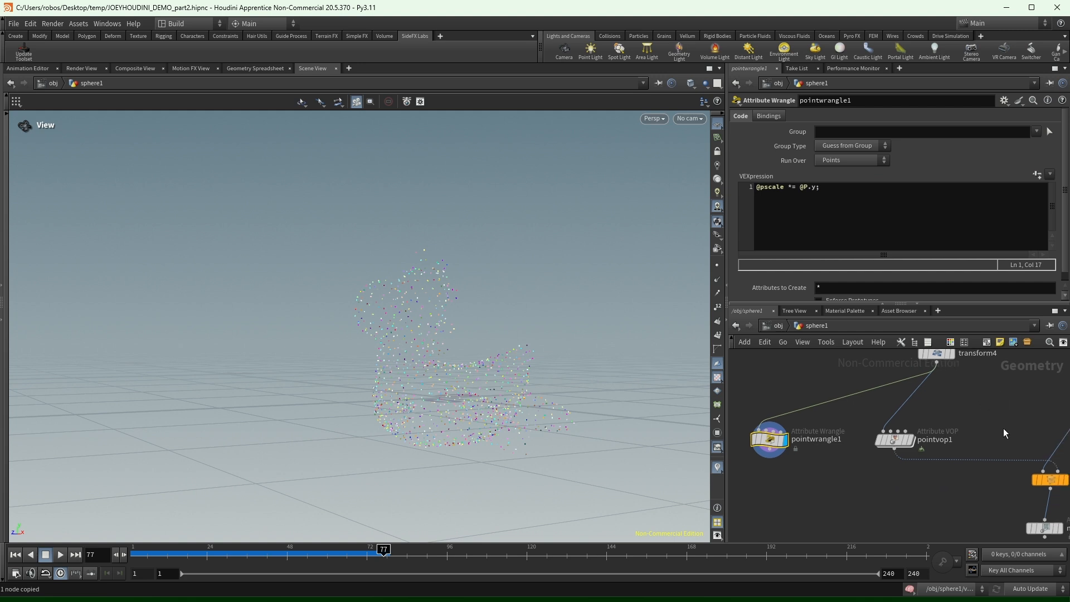
click(896, 213)
key(ctrl+a)
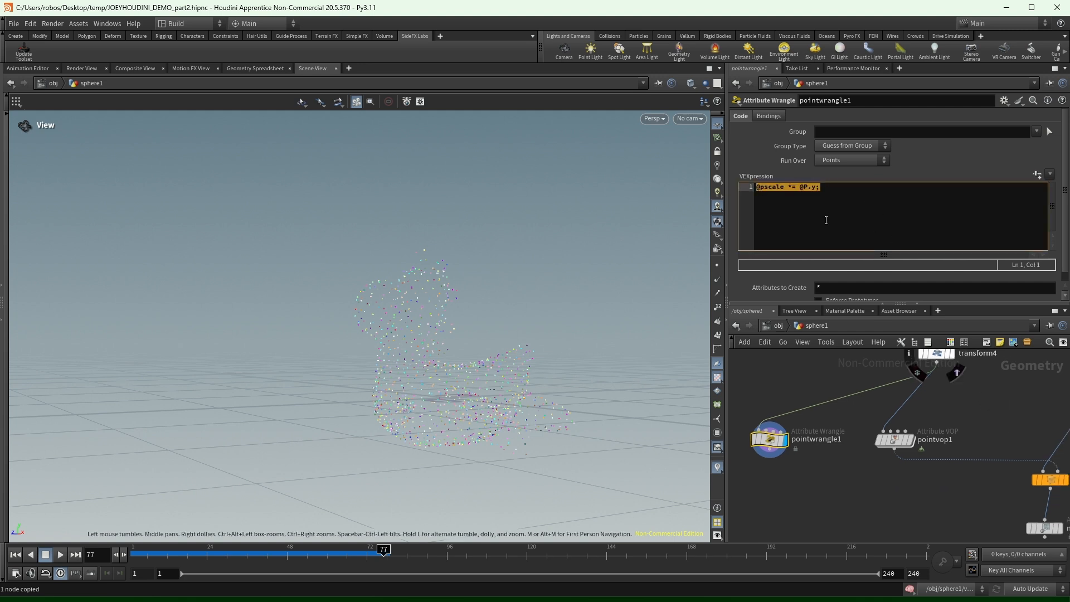
click(808, 381)
middle_drag(808, 381, 980, 385)
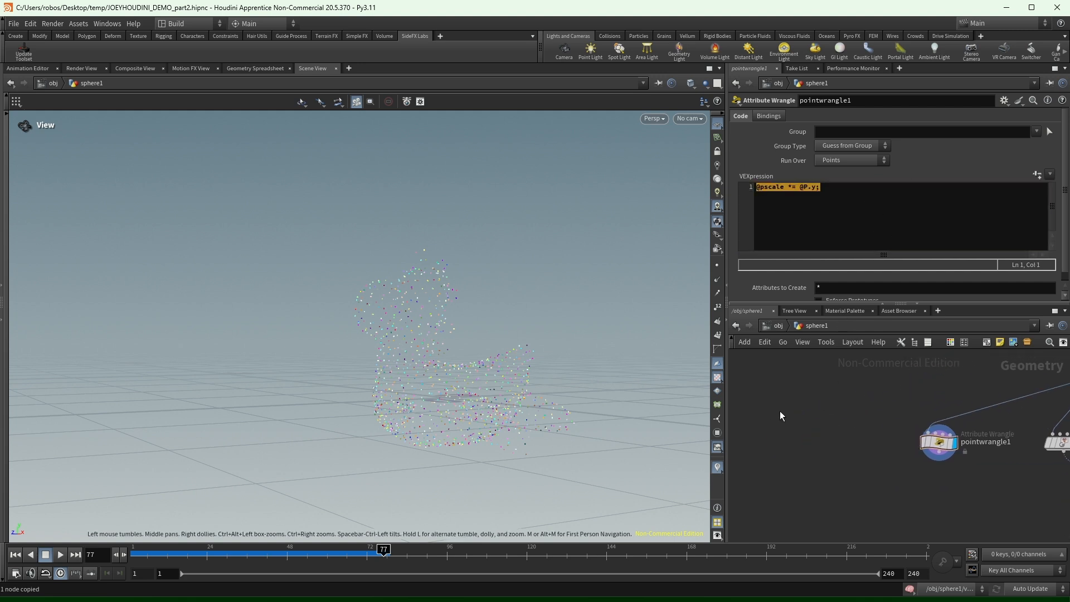
click(861, 208)
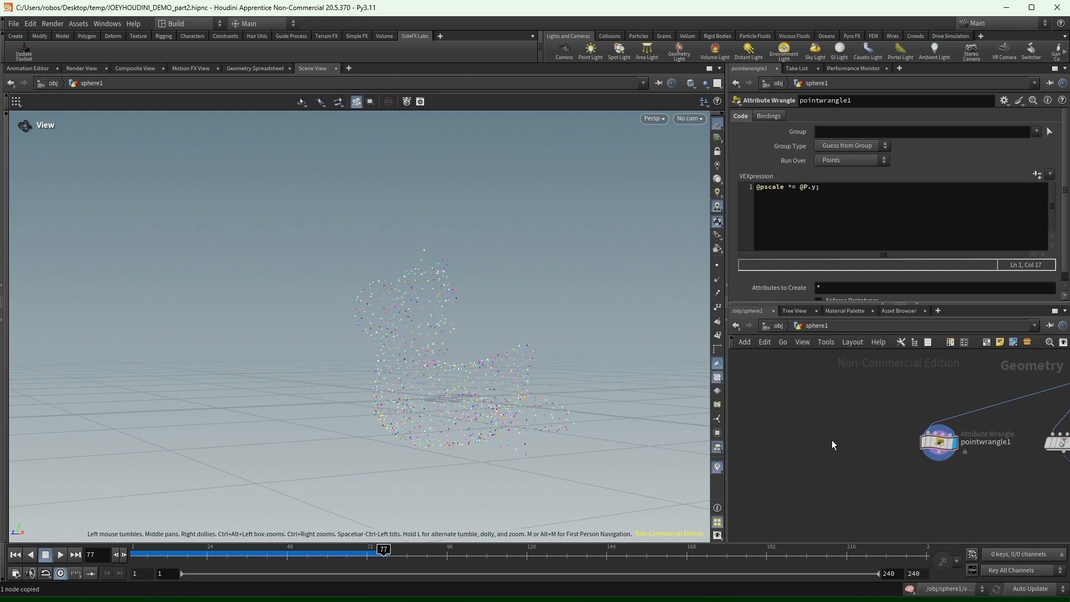
Add a Font node reading "joy of vex", display it and place it beside pointwrangle1.
key(Tab)
text(font)
key(Return)
key(Return)
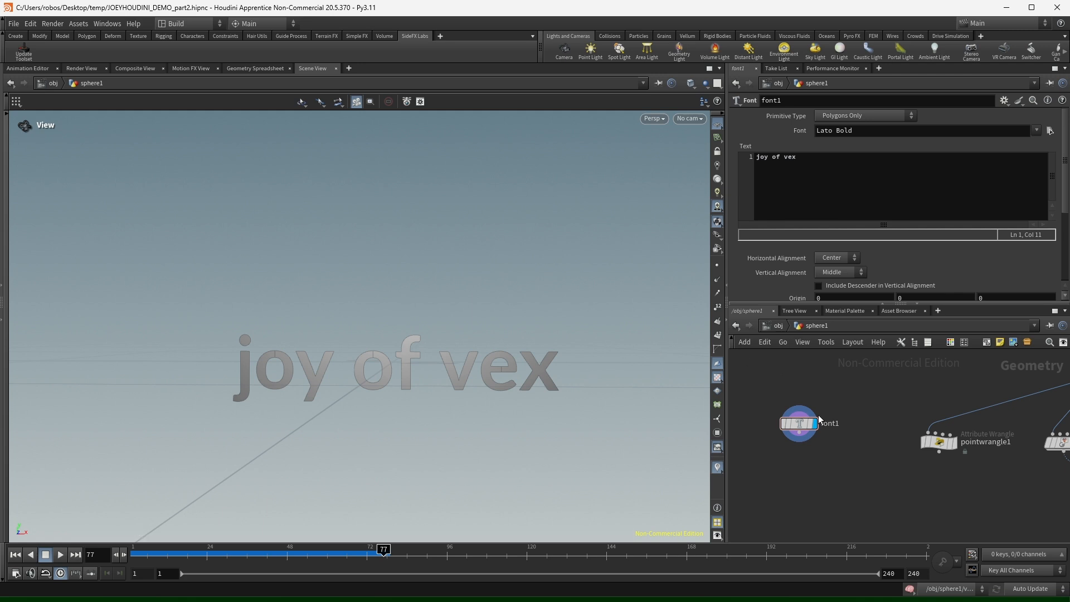
drag(806, 425, 784, 449)
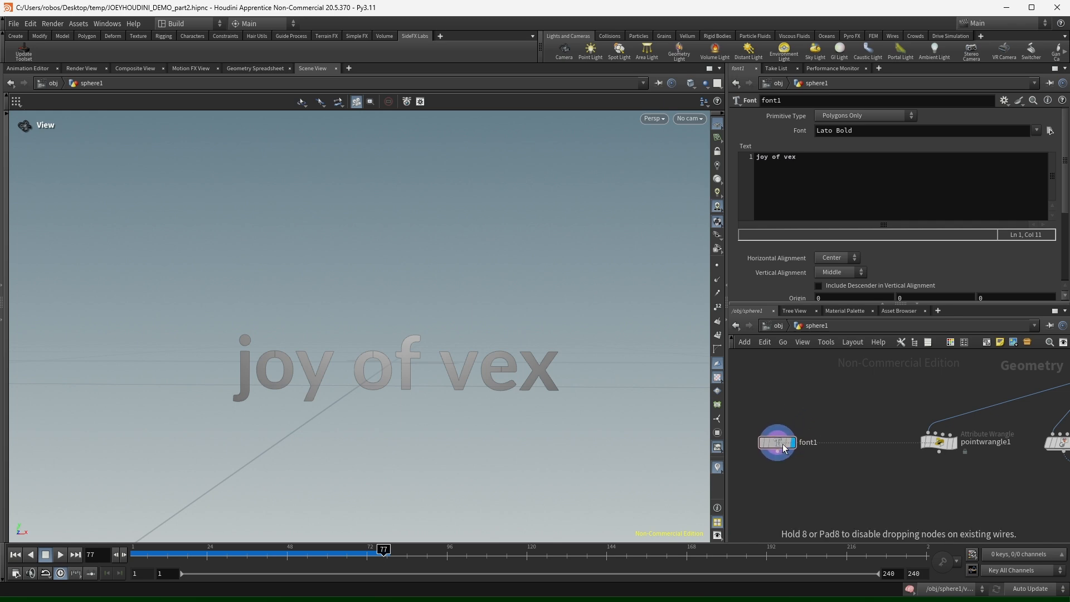
Display mountain2 and view the noise-deformed pig heads from another angle.
middle_drag(995, 471, 693, 396)
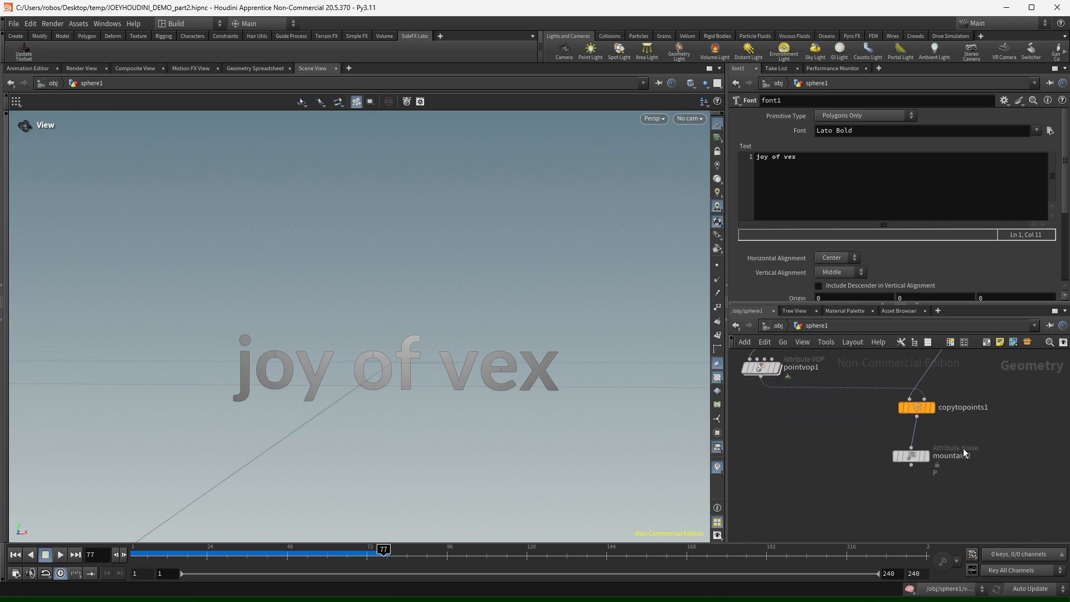
click(930, 458)
drag(535, 345, 420, 340)
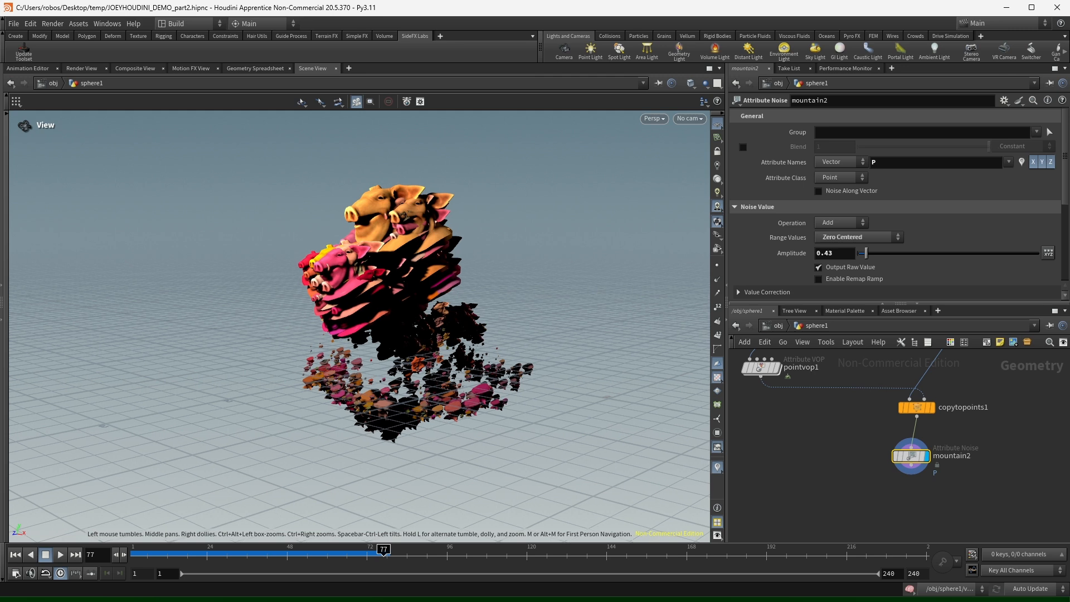
Place an FBX Character Import node in open space beside the pig head test geometry.
scroll(831, 469, down, 4)
middle_drag(935, 408, 902, 469)
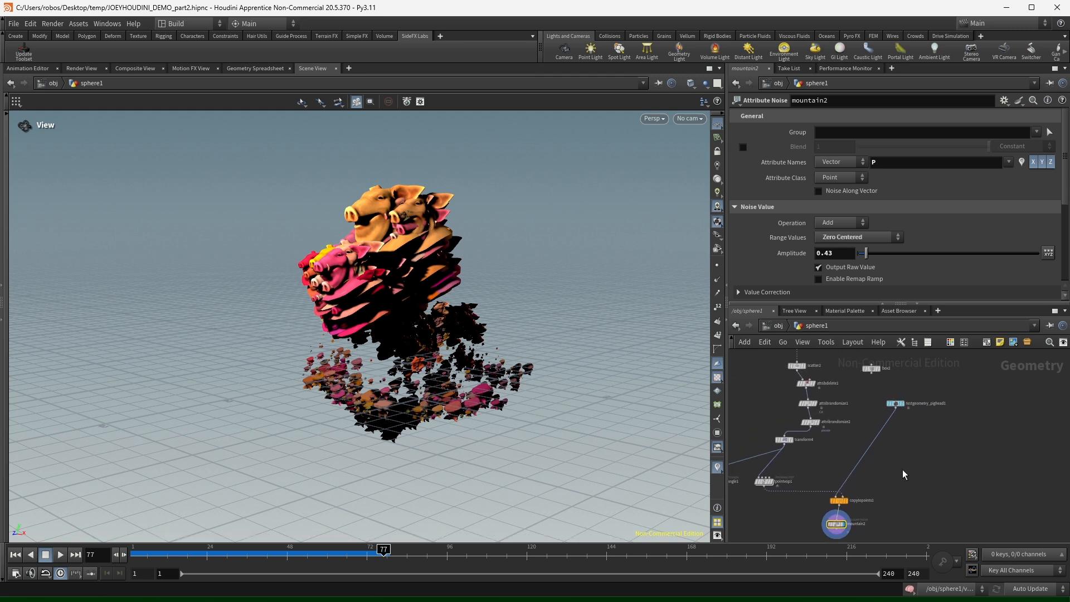
scroll(902, 470, down, 2)
scroll(928, 444, up, 3)
key(Tab)
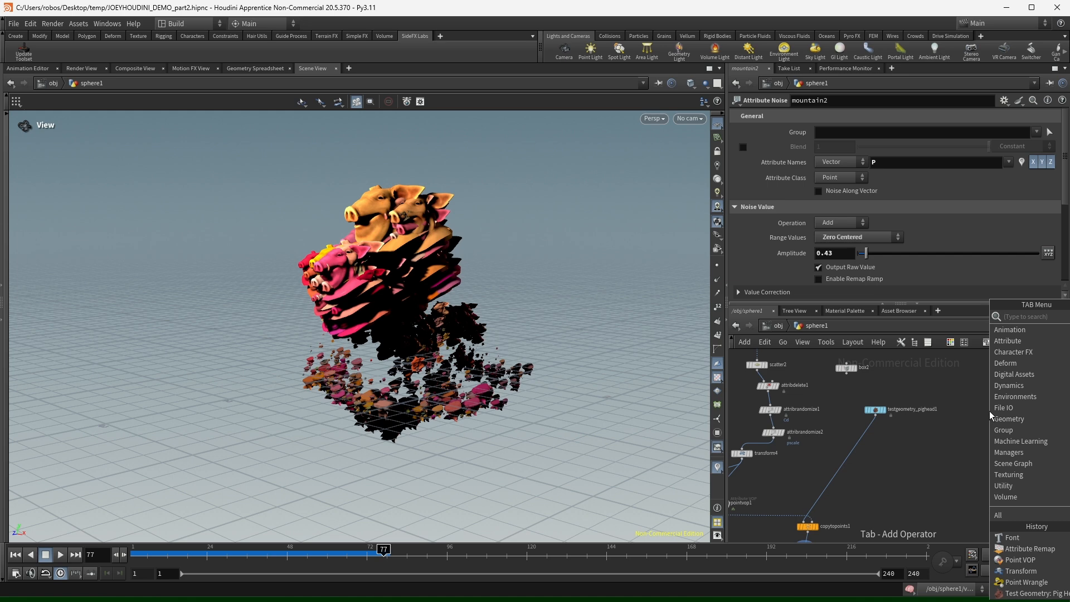
text(fbx)
key(Return)
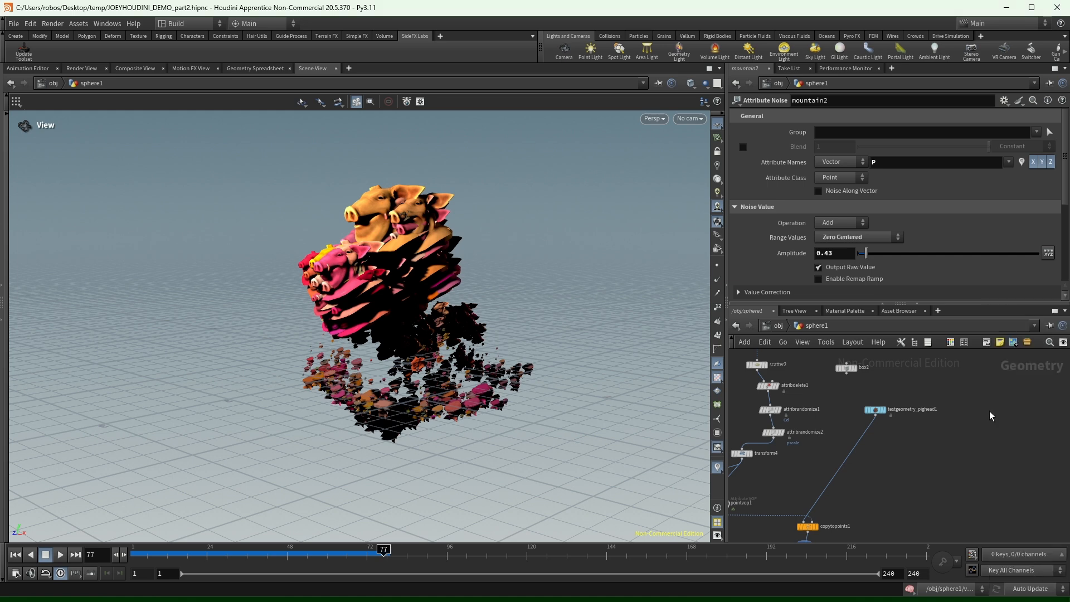
click(989, 410)
Load avatar 2 - 14.fbx from the $HIP folder into the character import and display the character from the front.
click(1053, 130)
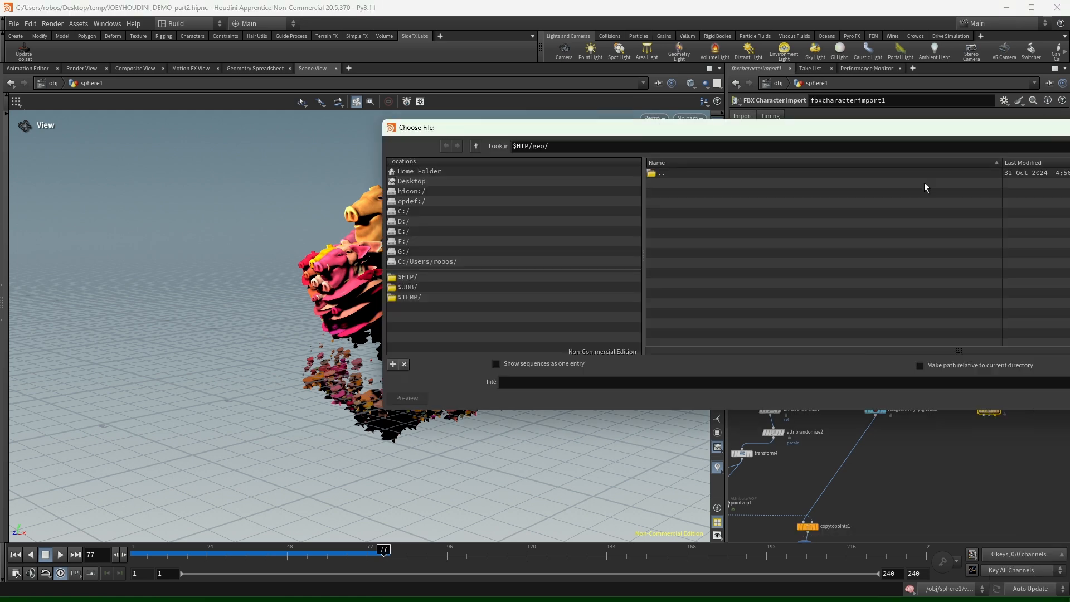
click(474, 146)
click(784, 228)
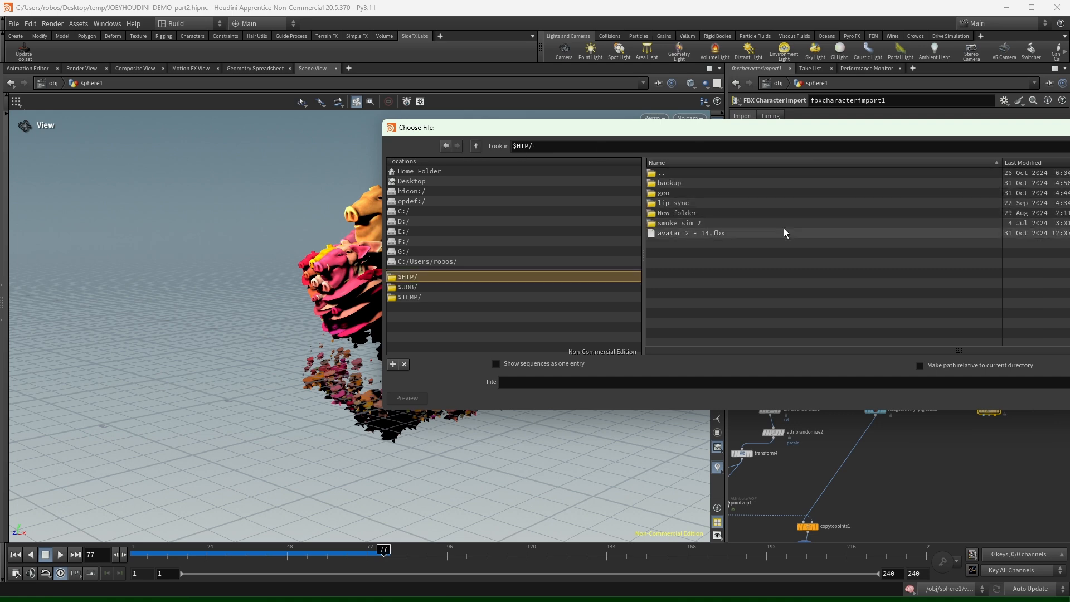
double_click(784, 228)
drag(1034, 380, 955, 459)
scroll(1014, 428, up, 2)
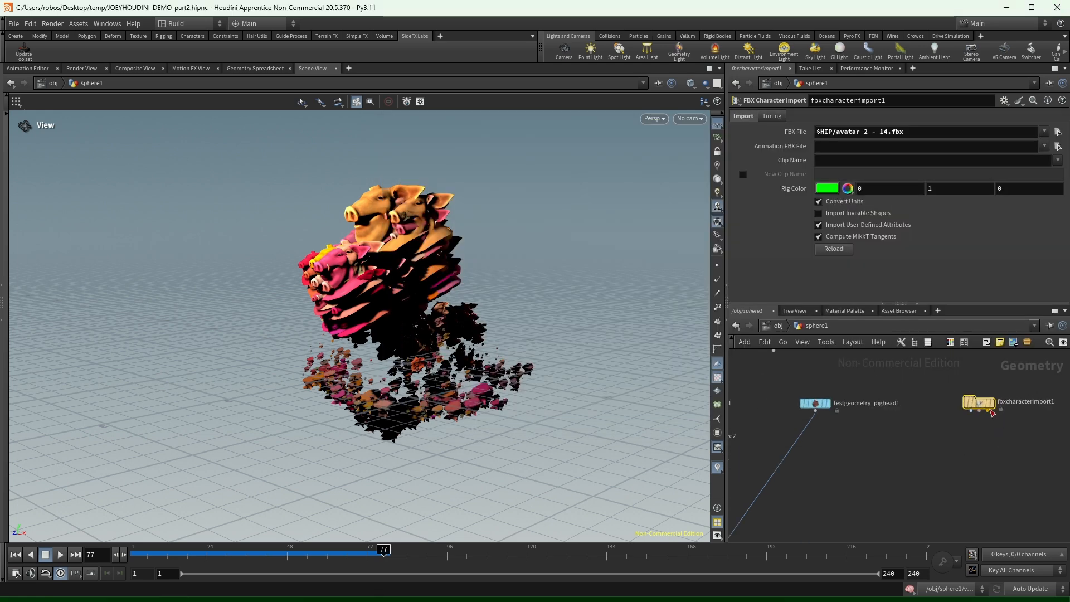
click(996, 386)
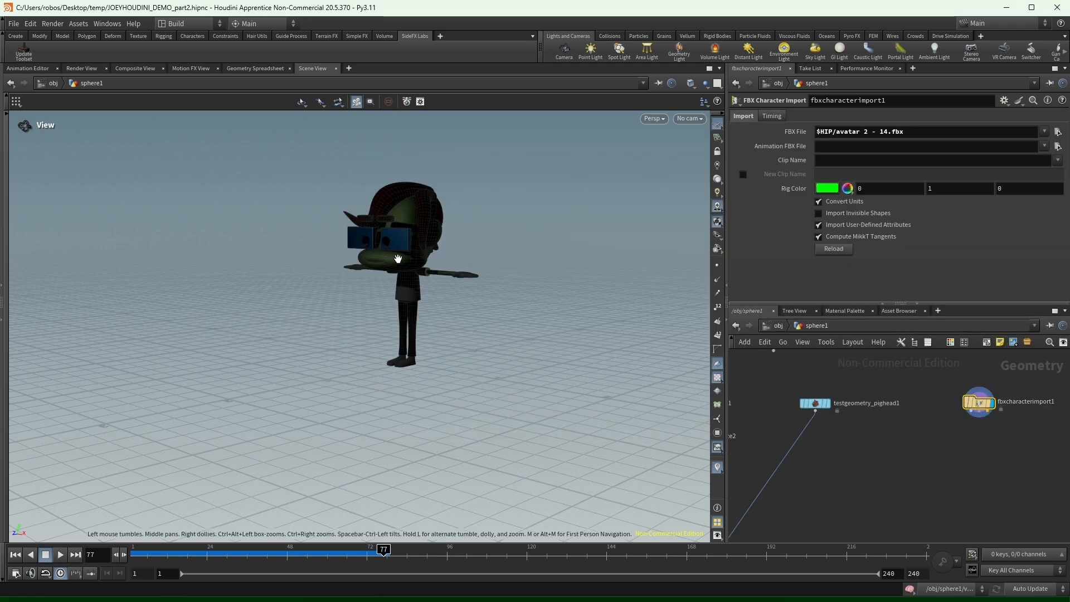
mouse_move(397, 260)
mouse_down()
mouse_move(587, 263)
mouse_move(390, 270)
mouse_up()
scroll(425, 261, up, 5)
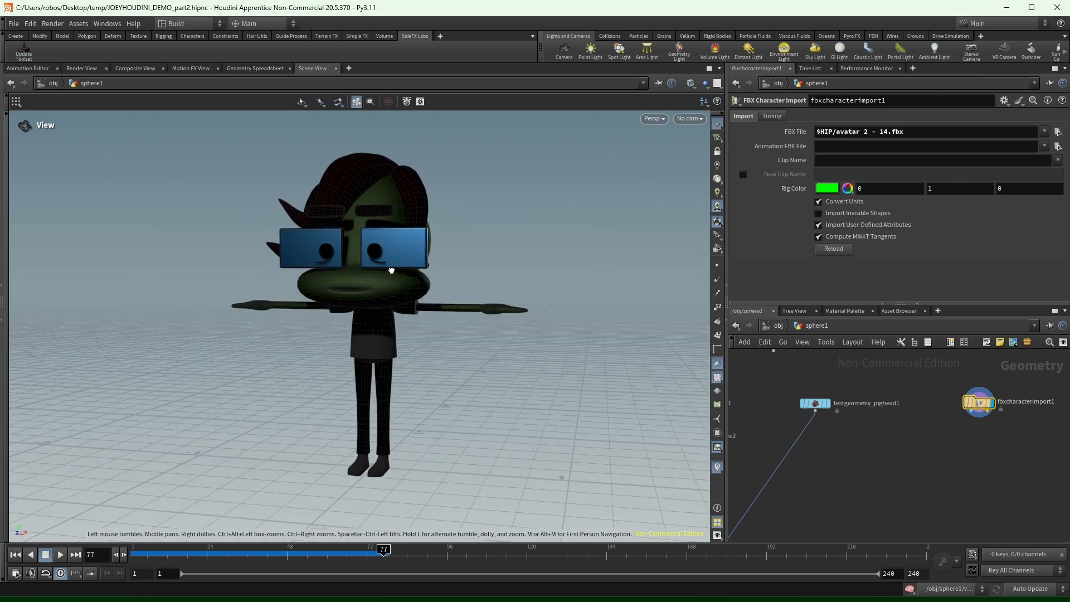
middle_drag(995, 456, 963, 441)
key(Tab)
text(fbx i)
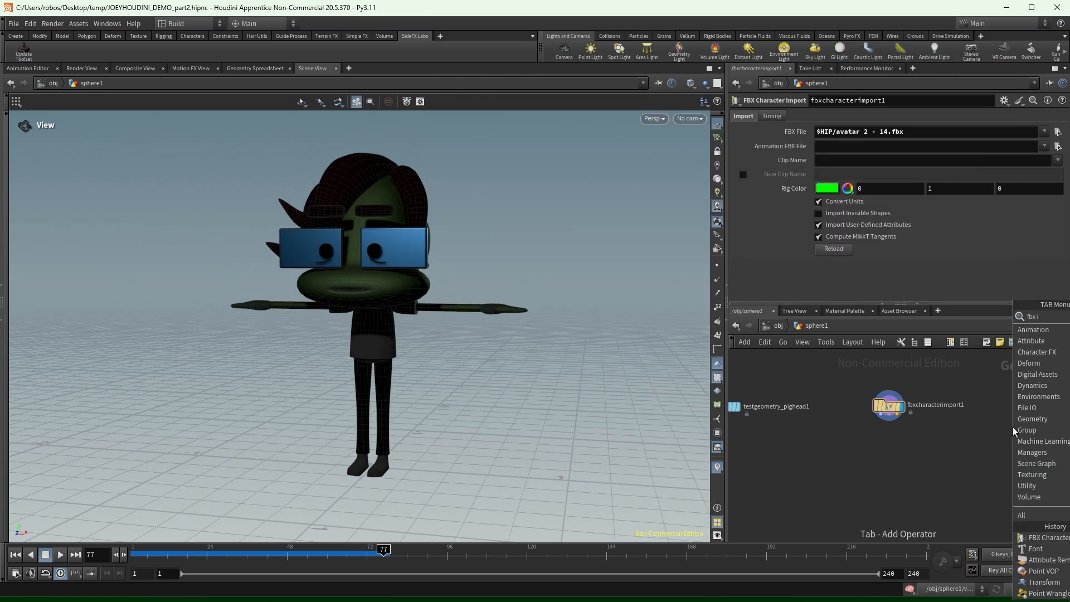
key(Return)
key(Return)
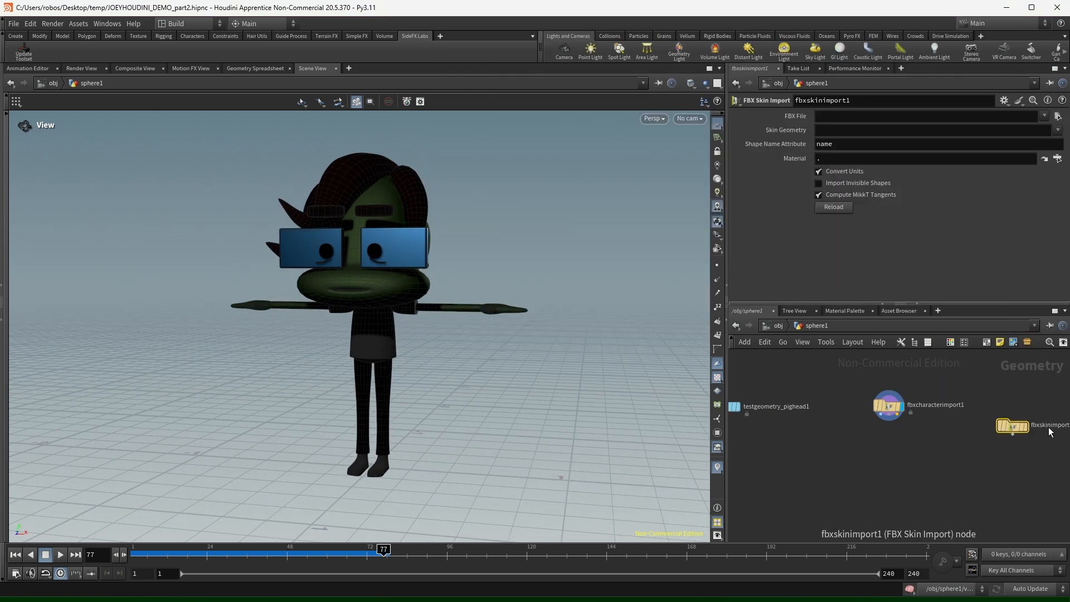
click(1023, 428)
key(ctrl+x)
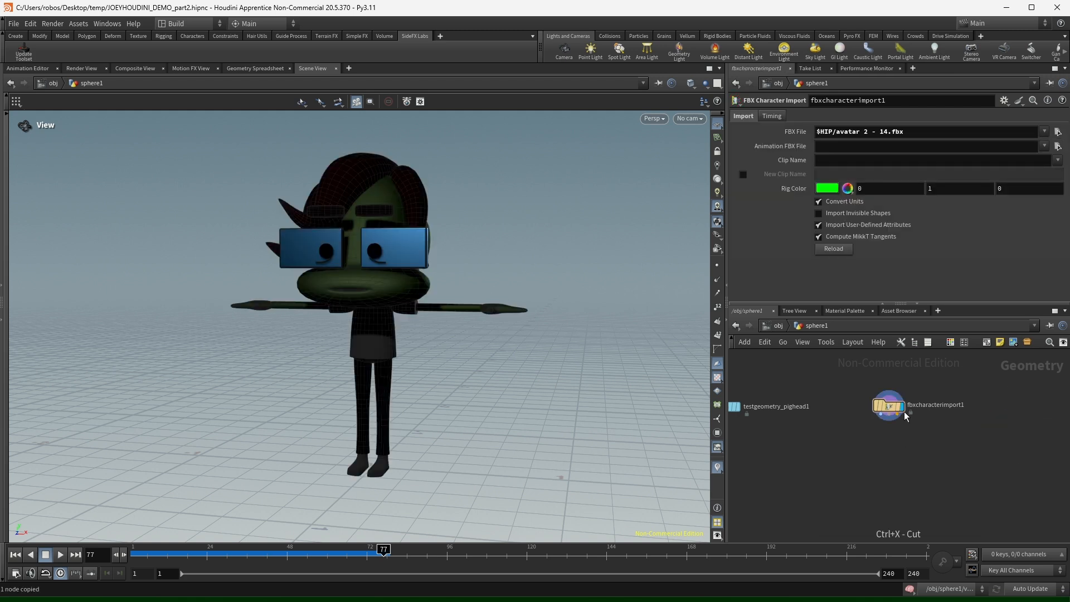
Wire a Null to the first output of fbxcharacterimport1 and display it.
scroll(922, 399, up, 5)
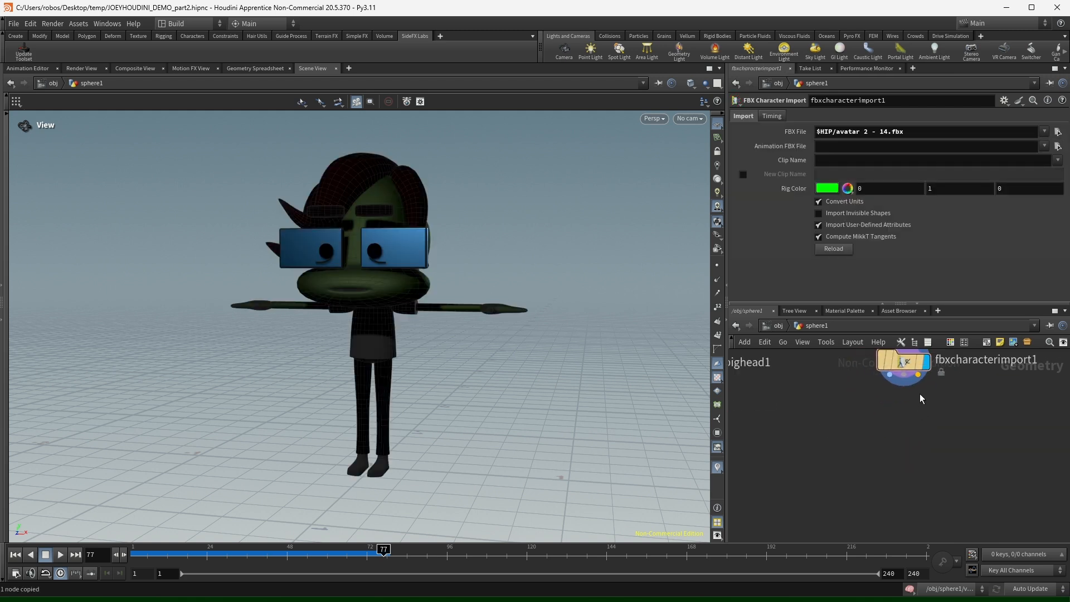
click(889, 374)
key(Tab)
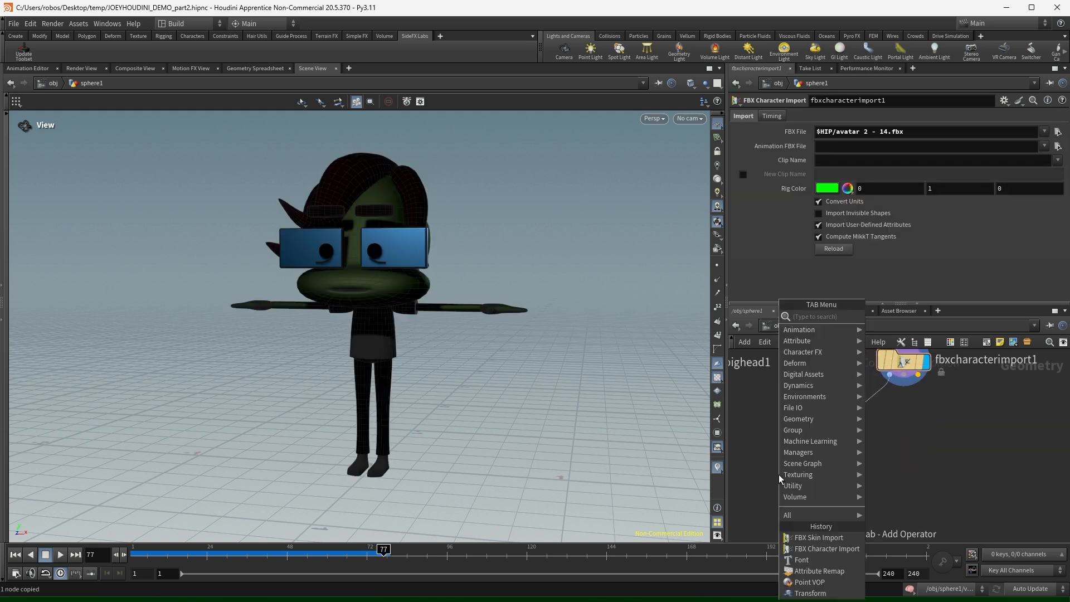
text(null)
key(Return)
click(778, 474)
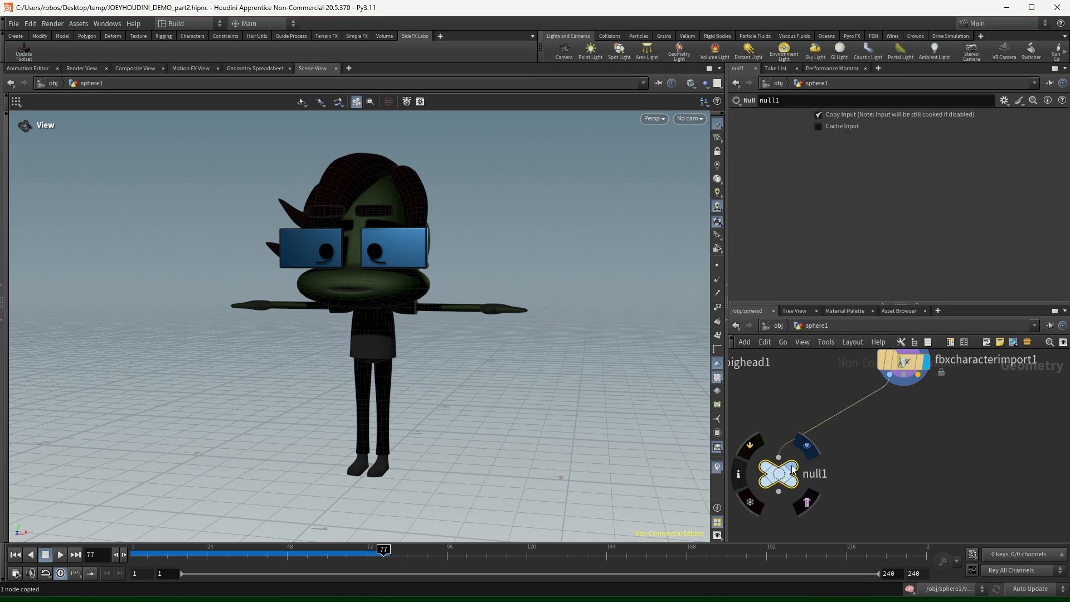
middle_click(787, 475)
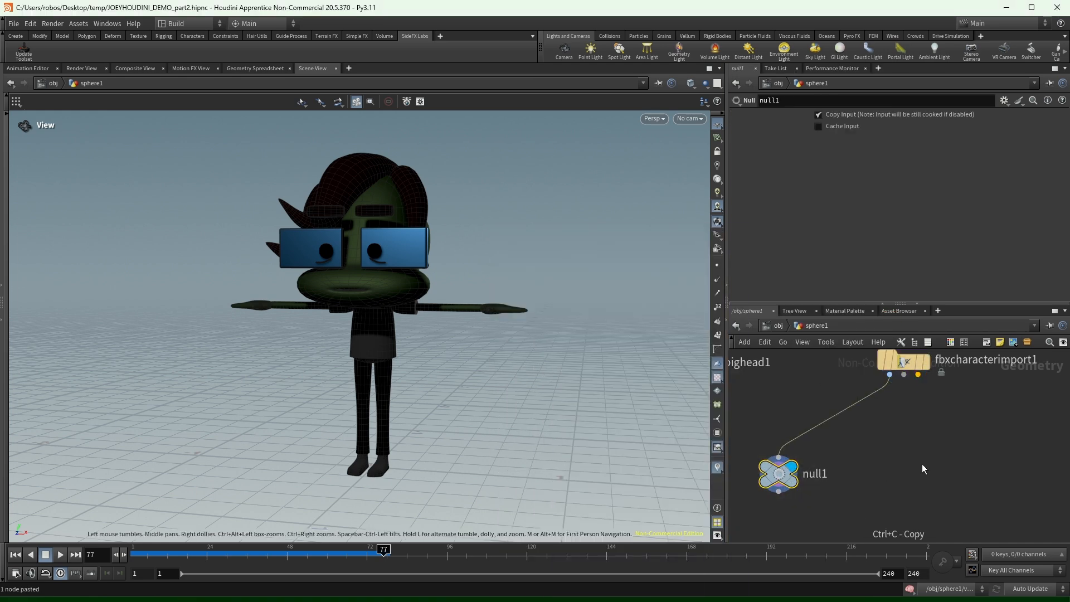
Paste a second Null, wire it to the character import's second output and display it.
key(ctrl+v)
drag(922, 447, 904, 374)
drag(922, 464, 917, 482)
middle_click(924, 479)
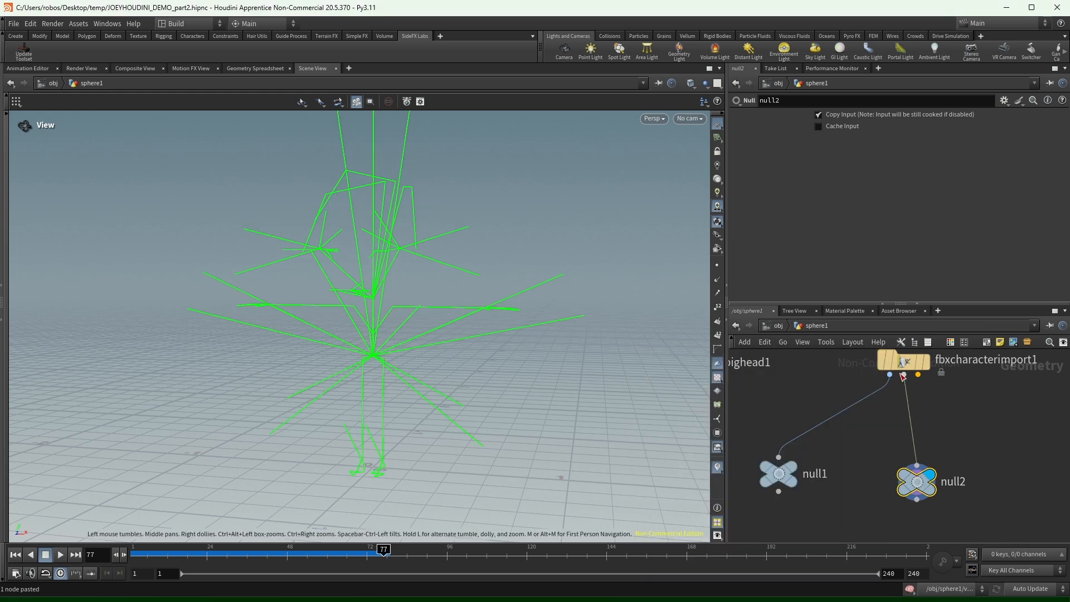
Wire a third Null to the character import's third output, display it and scrub the timeline to frame 32.
key(ctrl+v)
drag(1045, 449, 919, 375)
middle_drag(983, 411, 826, 396)
middle_click(893, 450)
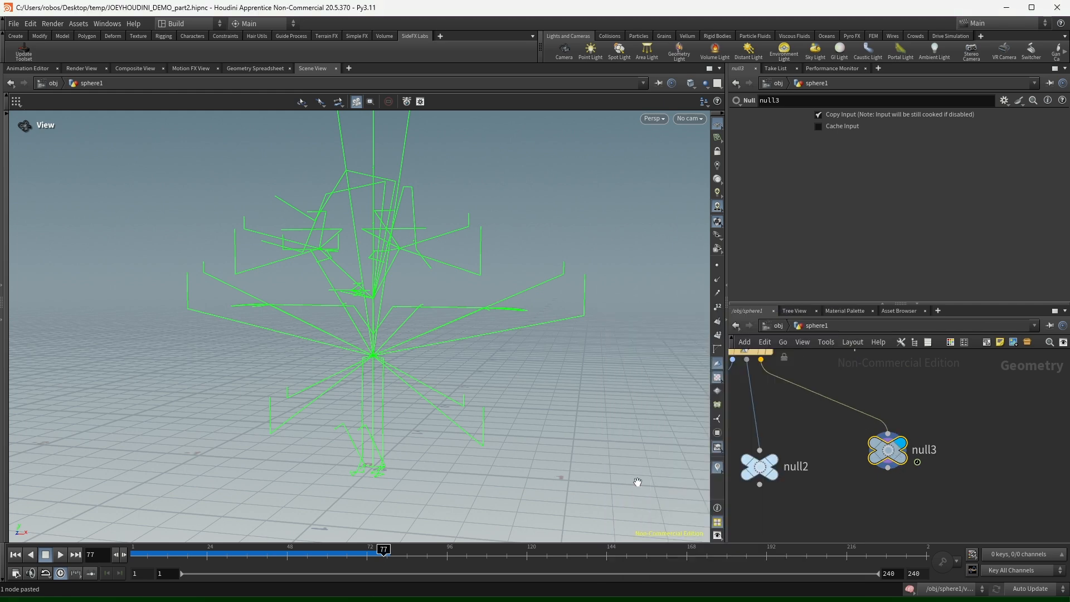
drag(214, 552, 244, 552)
drag(899, 452, 913, 468)
Add a Bone Deform node, feed null1, null2 and null3 into its three inputs in order, and display it.
scroll(971, 419, down, 2)
middle_drag(817, 507, 909, 473)
key(Tab)
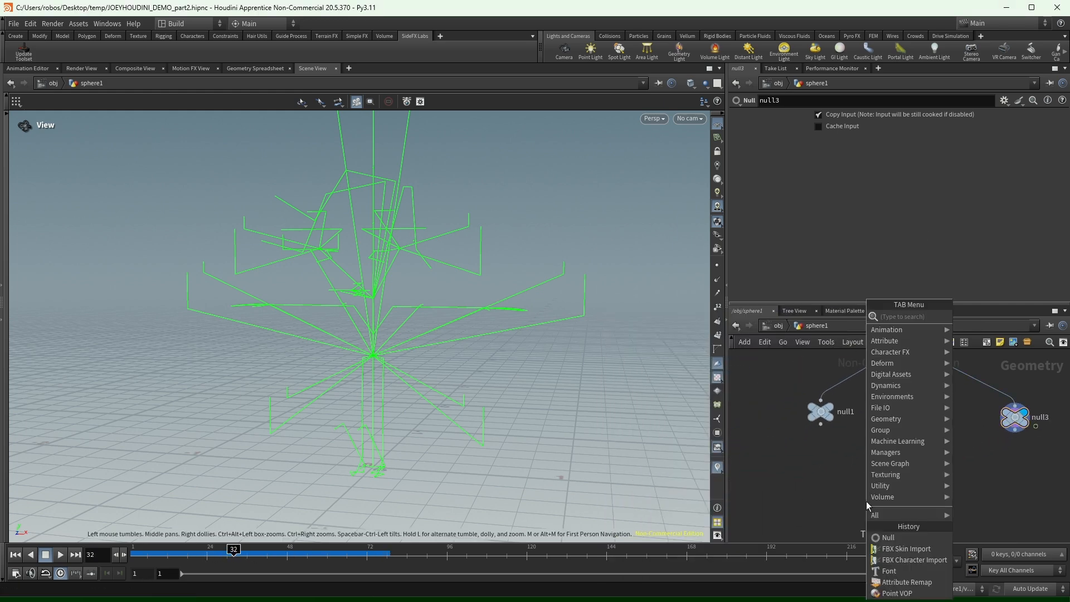
text(bone)
key(Return)
click(867, 501)
drag(821, 425, 857, 494)
drag(917, 430, 866, 493)
drag(1016, 430, 877, 493)
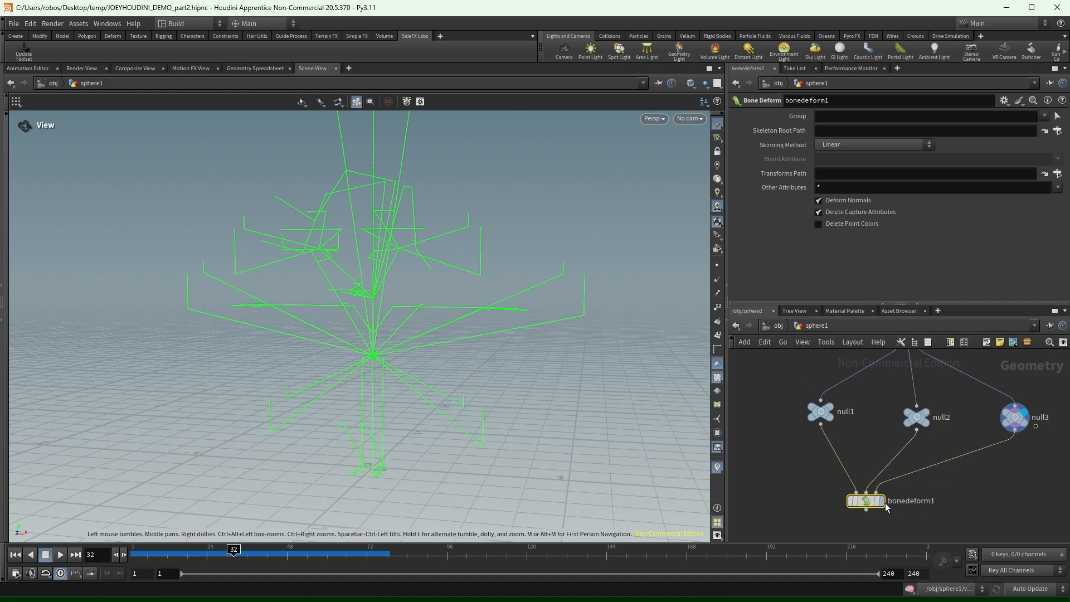
click(883, 501)
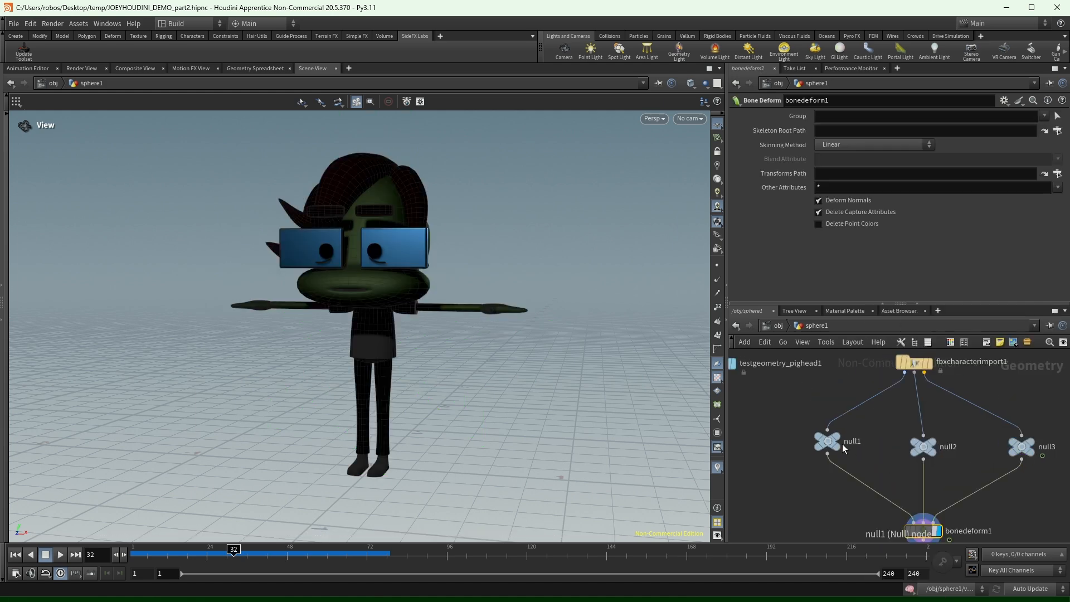
Insert a Color node between null1 and bonedeform1 and set its colour to 0.5, 0.5, 0.5.
middle_click(830, 437)
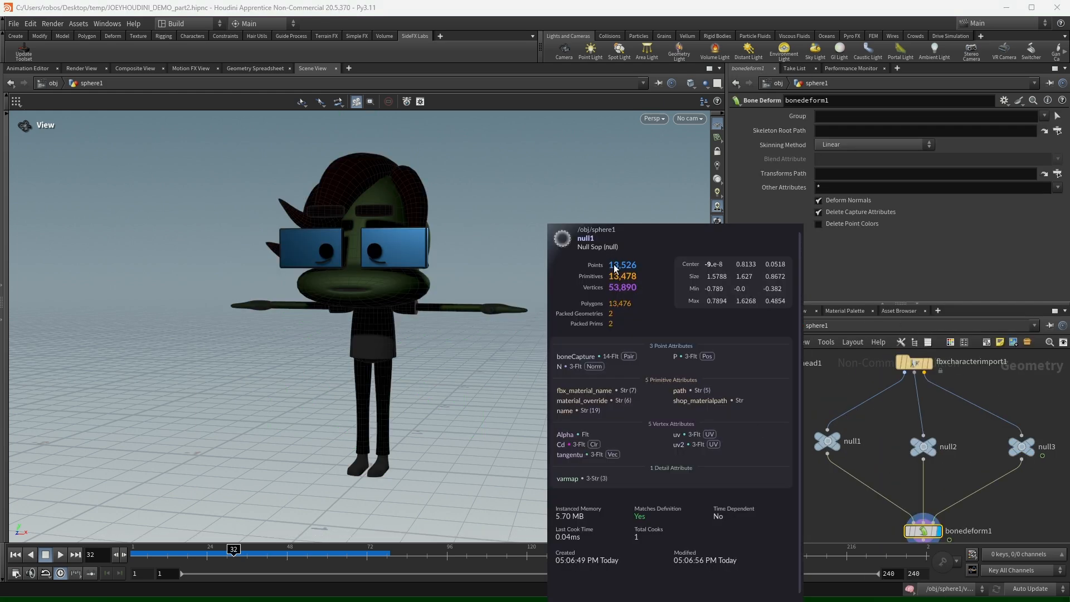
key(Tab)
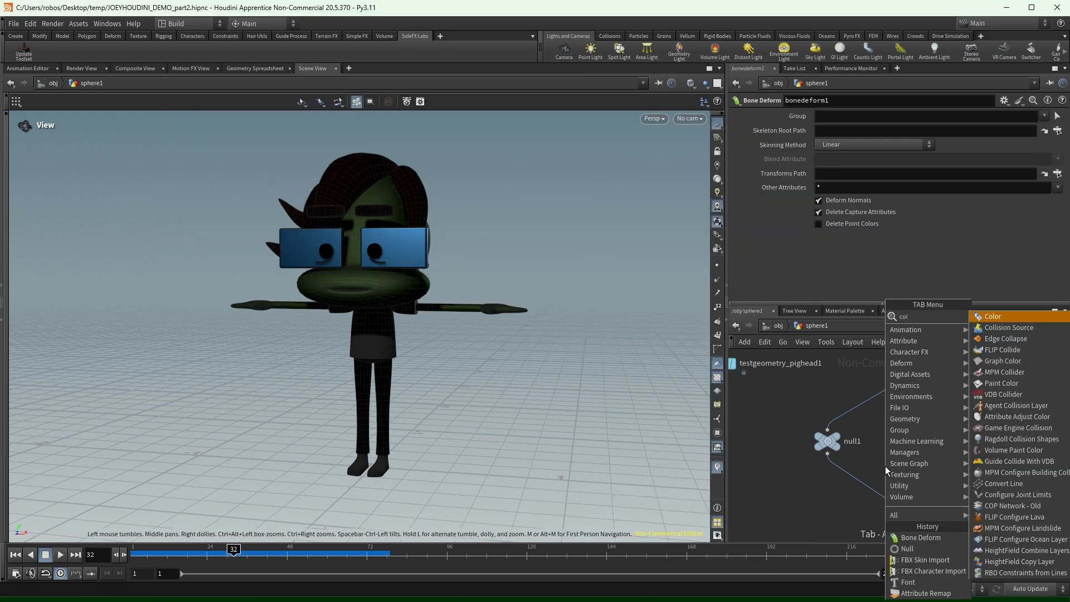
text(color)
key(Return)
click(879, 468)
drag(879, 472, 842, 483)
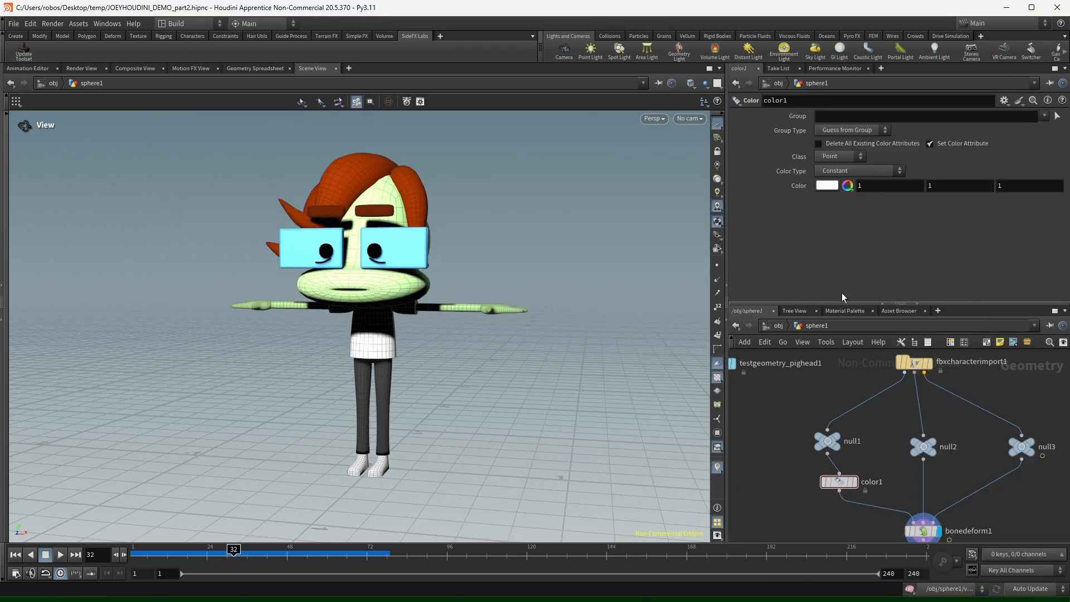
middle_drag(799, 185, 754, 185)
drag(357, 279, 378, 284)
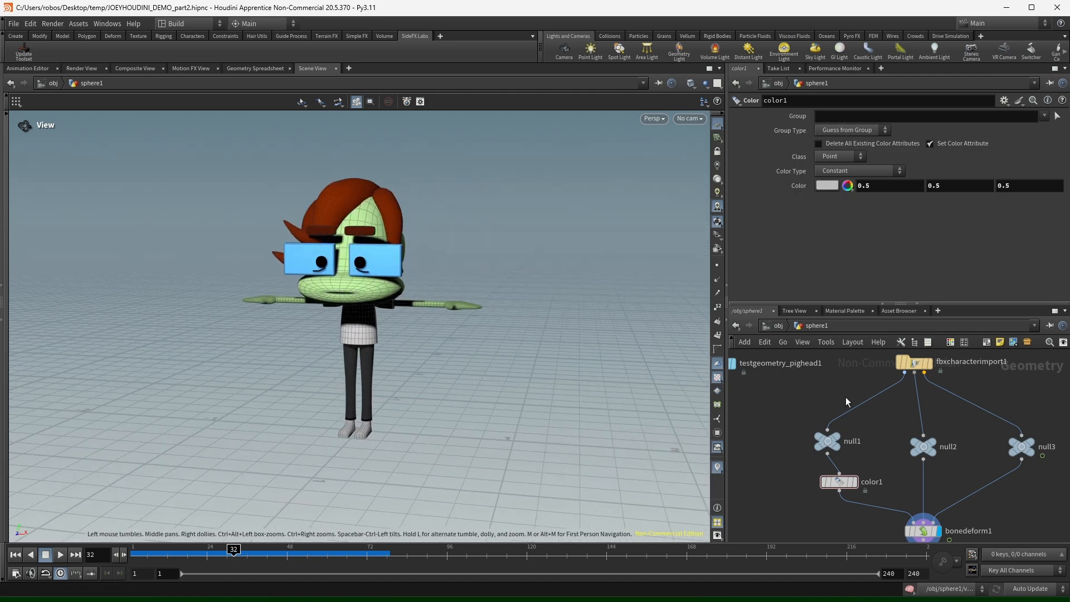
Insert a Rig Noise node between null3 and bonedeform1.
middle_drag(984, 476, 934, 449)
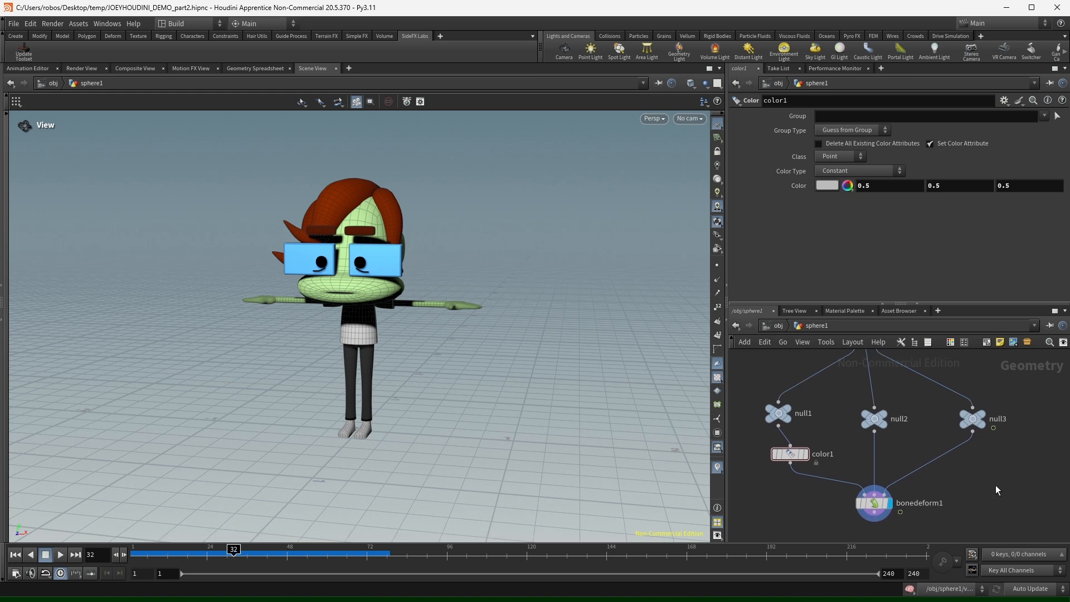
key(Tab)
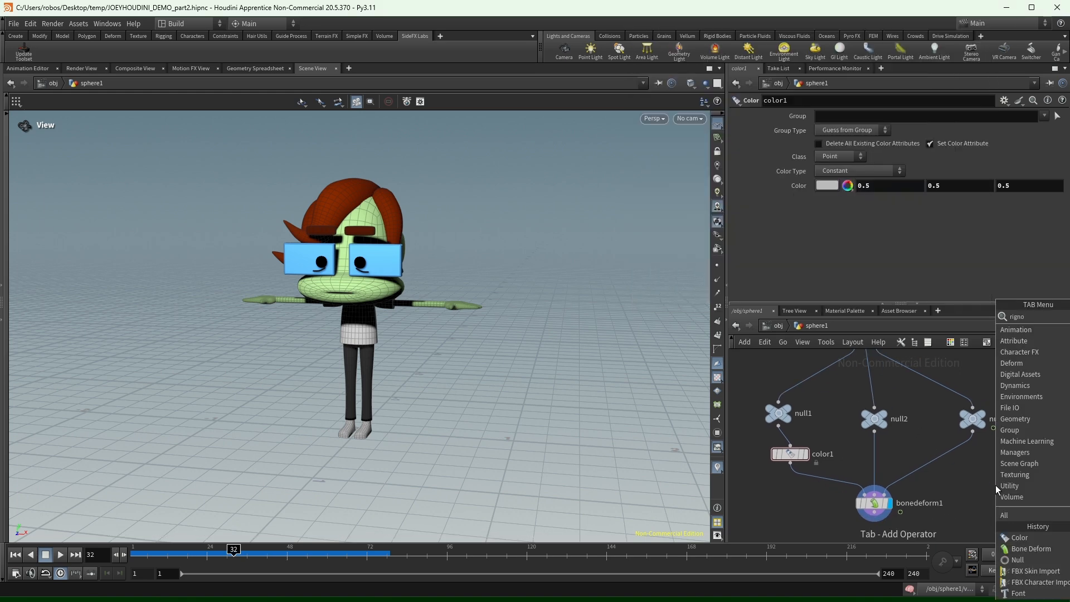
text(rigno)
key(Return)
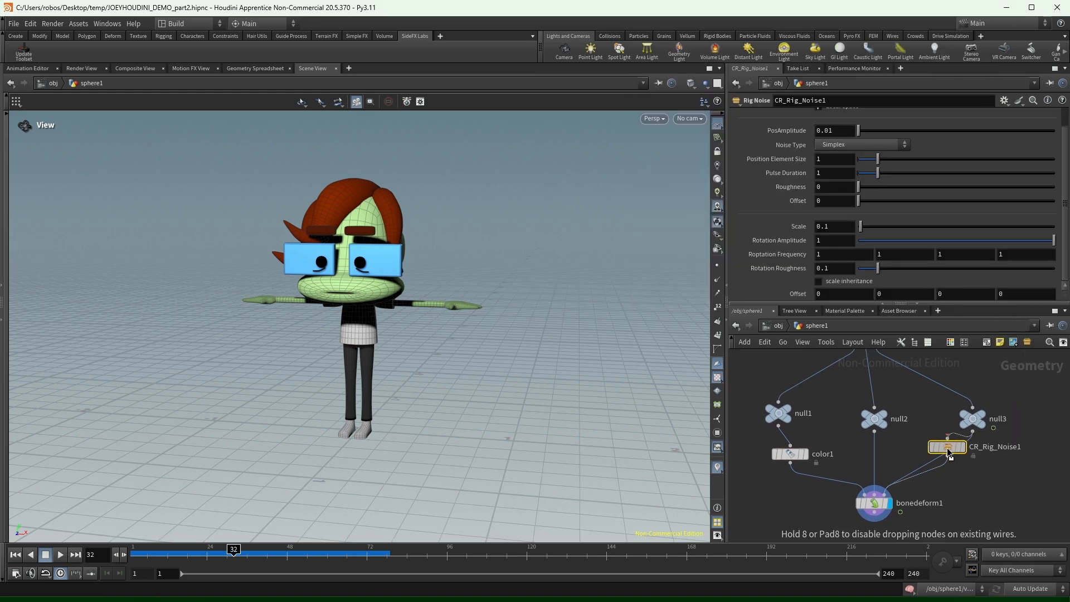
click(957, 469)
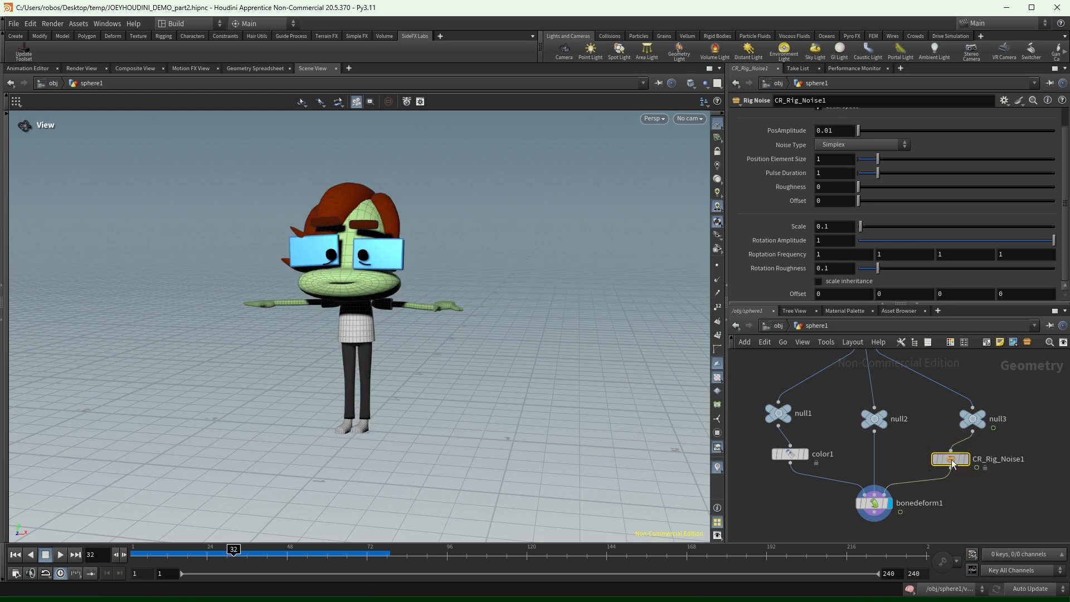
Examine the node network inside CR_Rig_Noise1 and return to the sphere1 level.
double_click(950, 451)
middle_drag(985, 353, 975, 413)
mouse_move(975, 412)
right_down()
mouse_move(993, 444)
mouse_move(969, 427)
right_up()
middle_drag(969, 530, 975, 373)
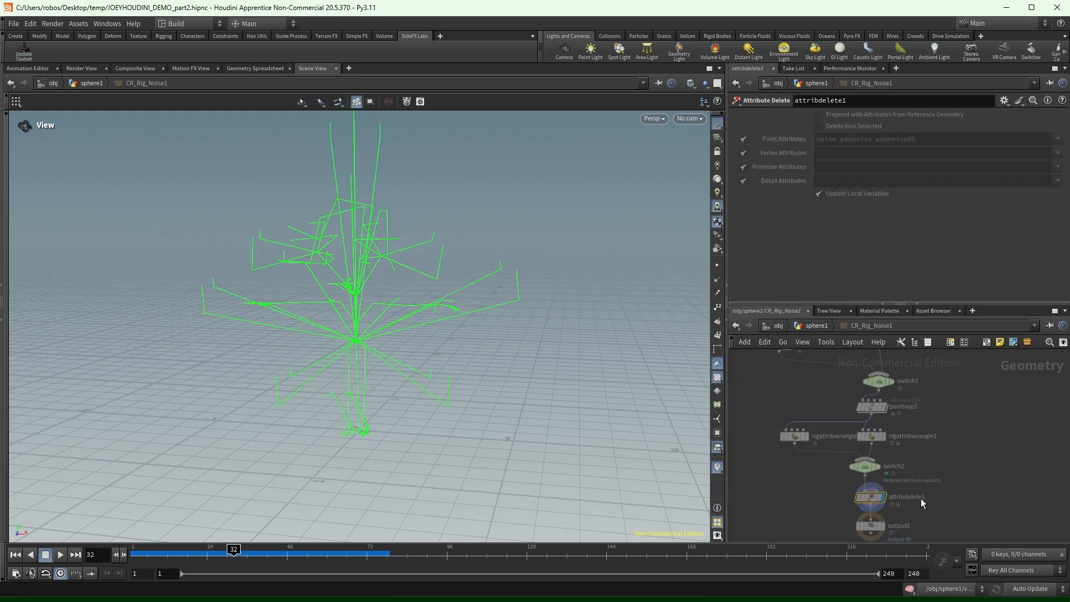
click(811, 325)
Select bonedeform1, play the animation and view the moving character from several angles.
click(886, 504)
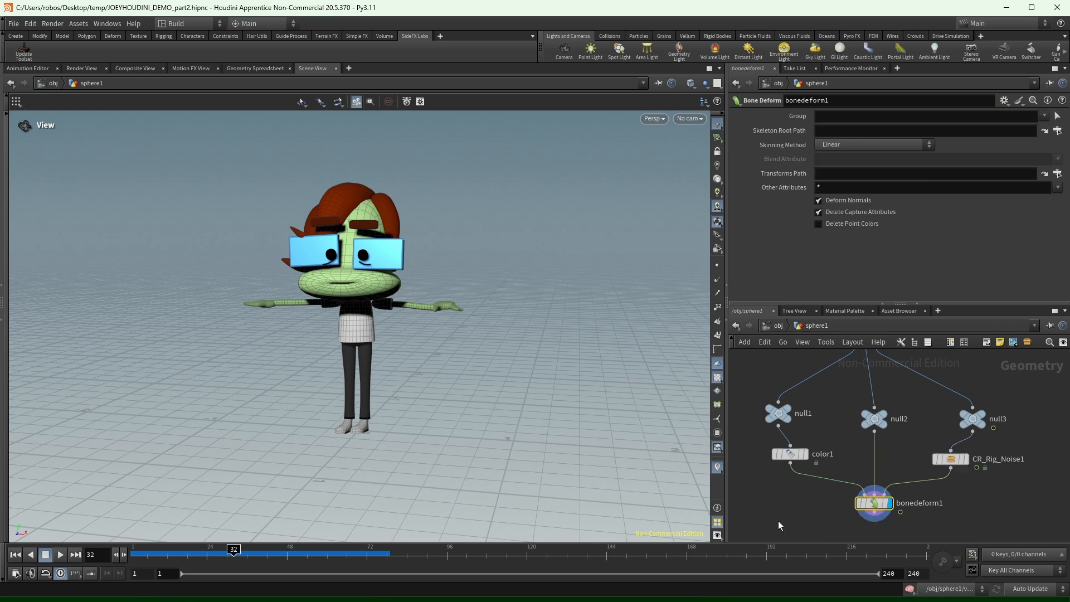
click(60, 556)
right_drag(390, 301, 378, 320)
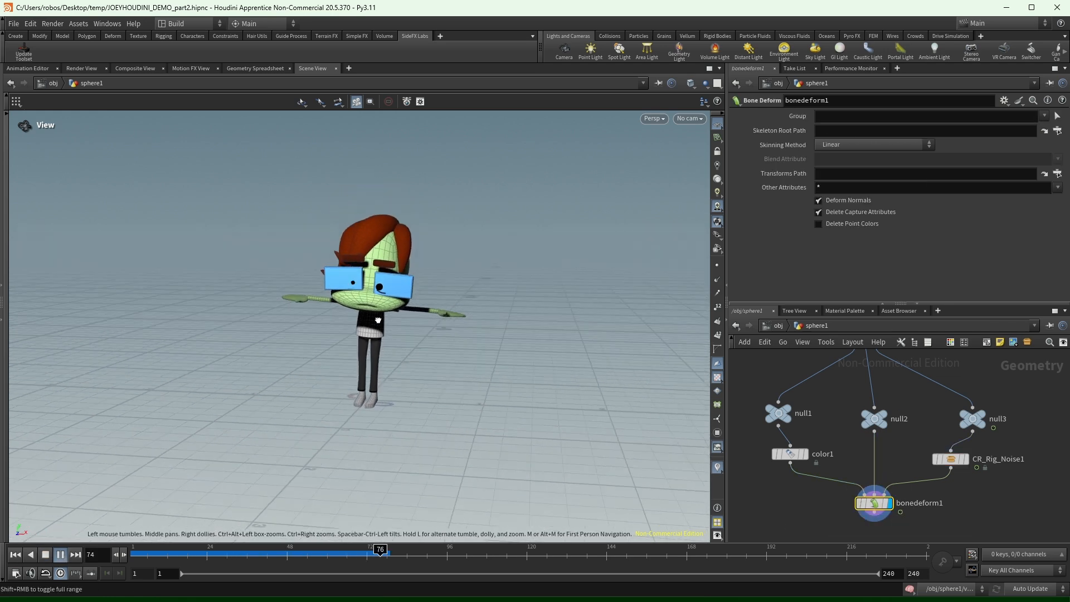
drag(378, 320, 370, 306)
right_drag(370, 306, 398, 321)
drag(398, 321, 379, 336)
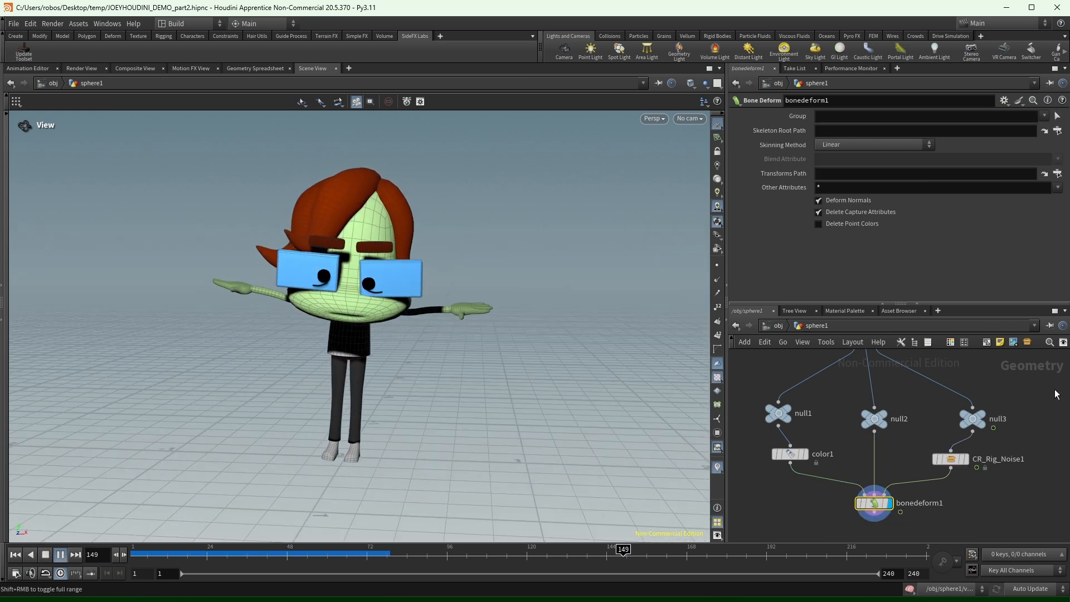
Set PosAmplitude to 0 and Scale to 0.11 on CR_Rig_Noise1.
click(951, 459)
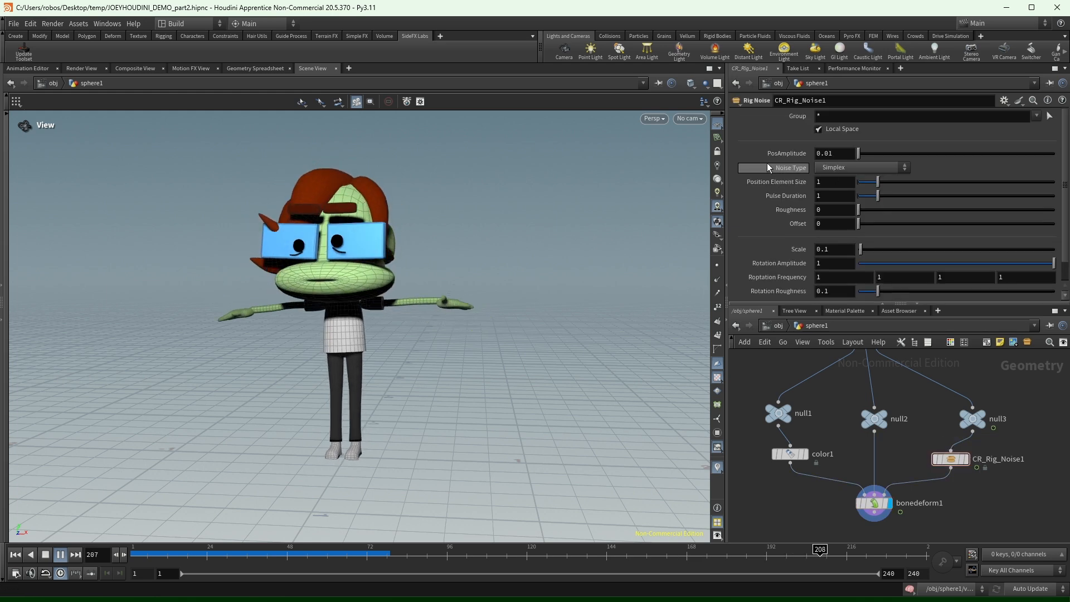
drag(860, 152, 855, 151)
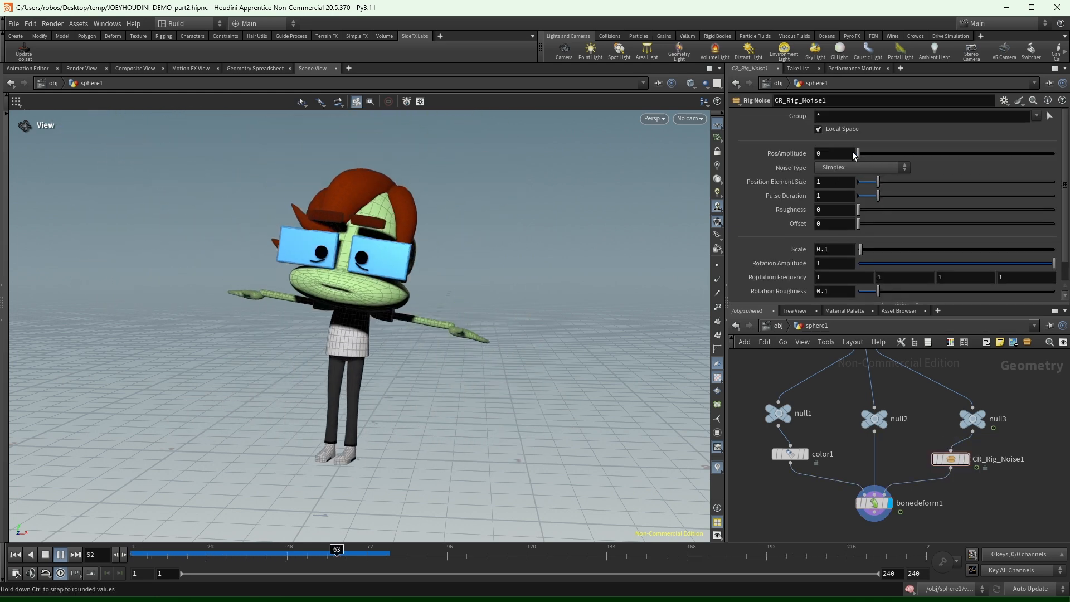
drag(865, 252, 861, 245)
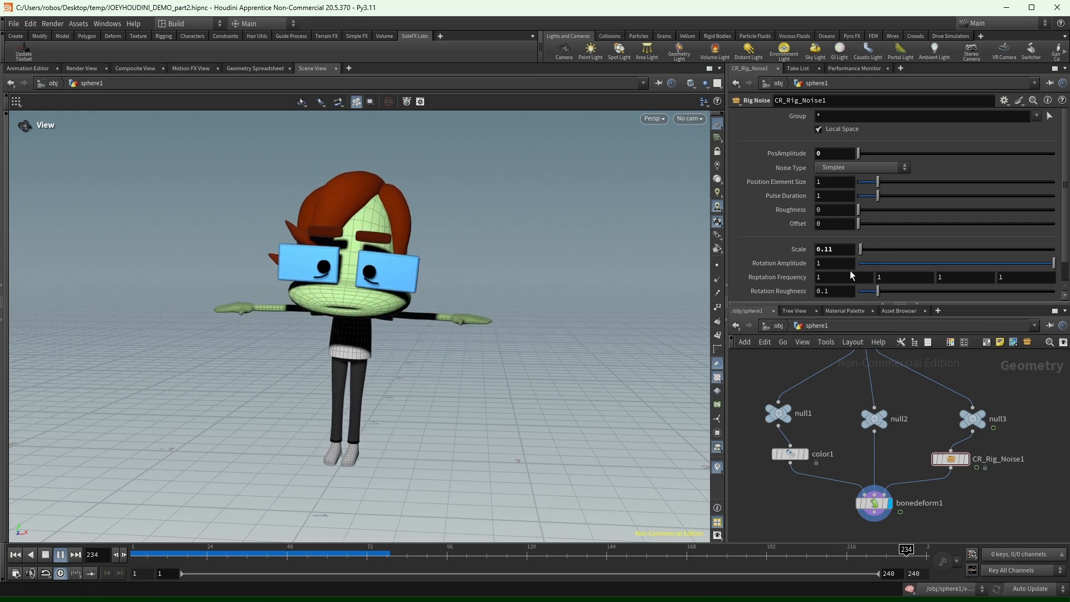
Raise Rotation Amplitude to 3.5 and enable scale inheritance on CR_Rig_Noise1.
middle_drag(838, 262, 881, 262)
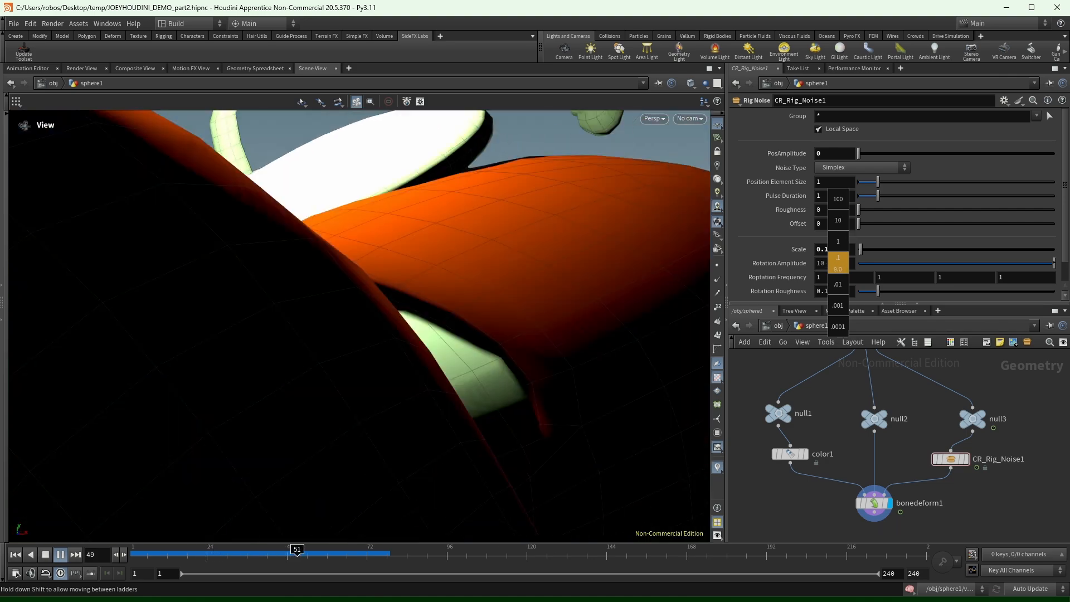
middle_drag(1069, 264, 973, 265)
scroll(776, 233, down, 2)
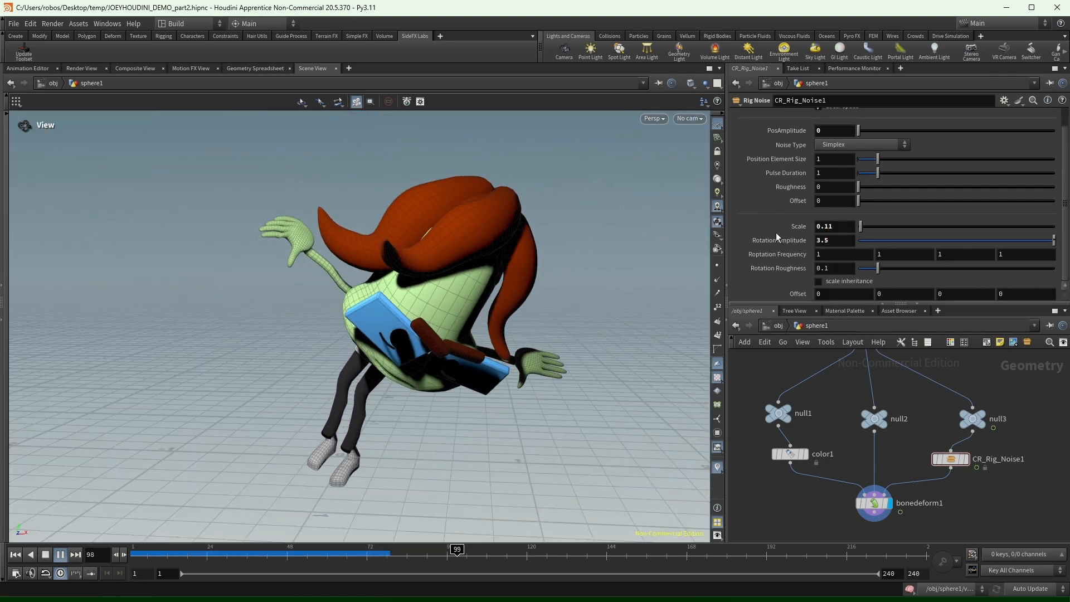
click(835, 281)
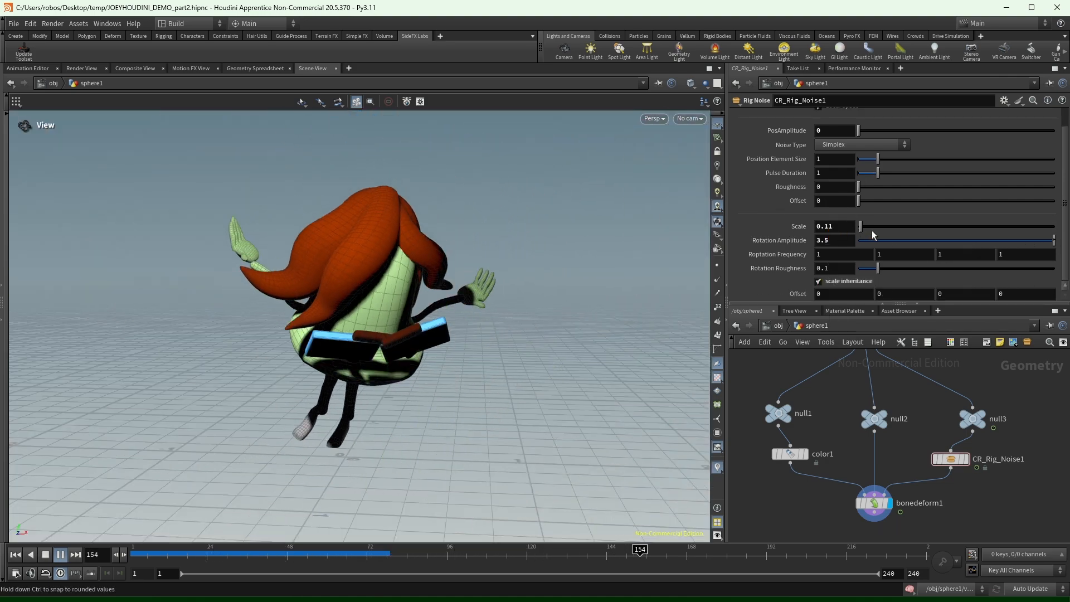
Set Rotation Amplitude to 1 and the fourth rotation frequency value to .25 on CR_Rig_Noise1.
mouse_move(847, 240)
middle_down()
mouse_move(782, 223)
mouse_move(831, 233)
middle_up()
click(841, 241)
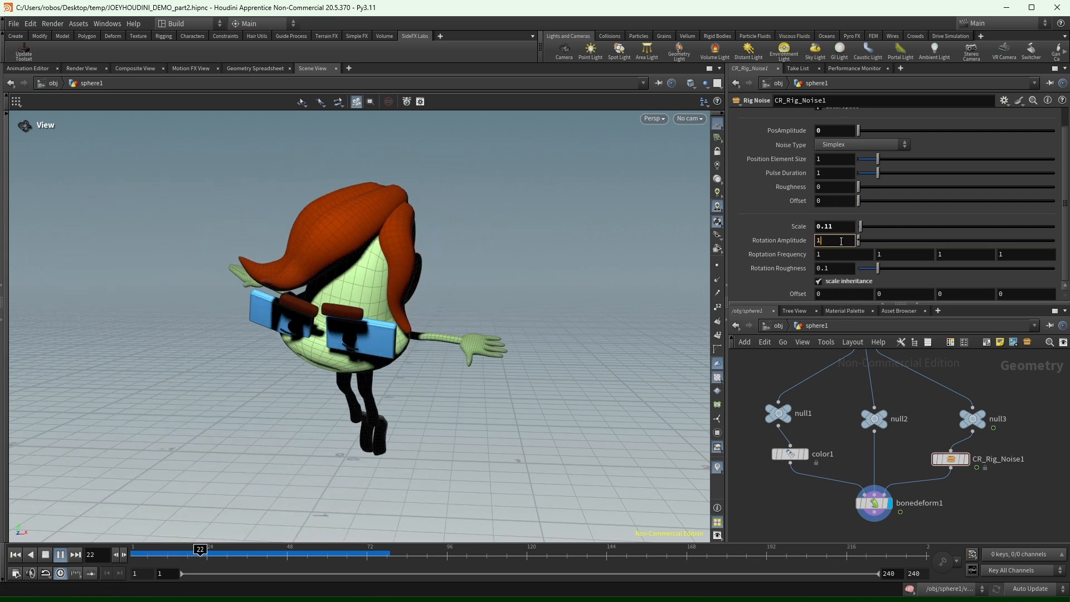
text(1)
key(Return)
click(1013, 255)
text(9)
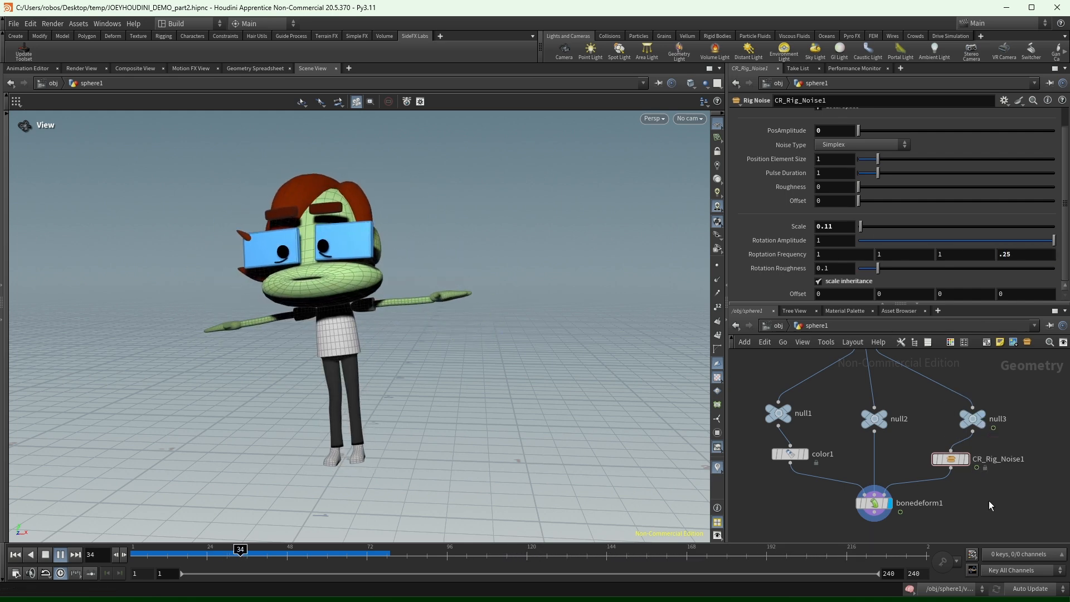
Insert a Rig Pose node between CR_Rig_Noise1 and bonedeform1.
key(Tab)
text(rig)
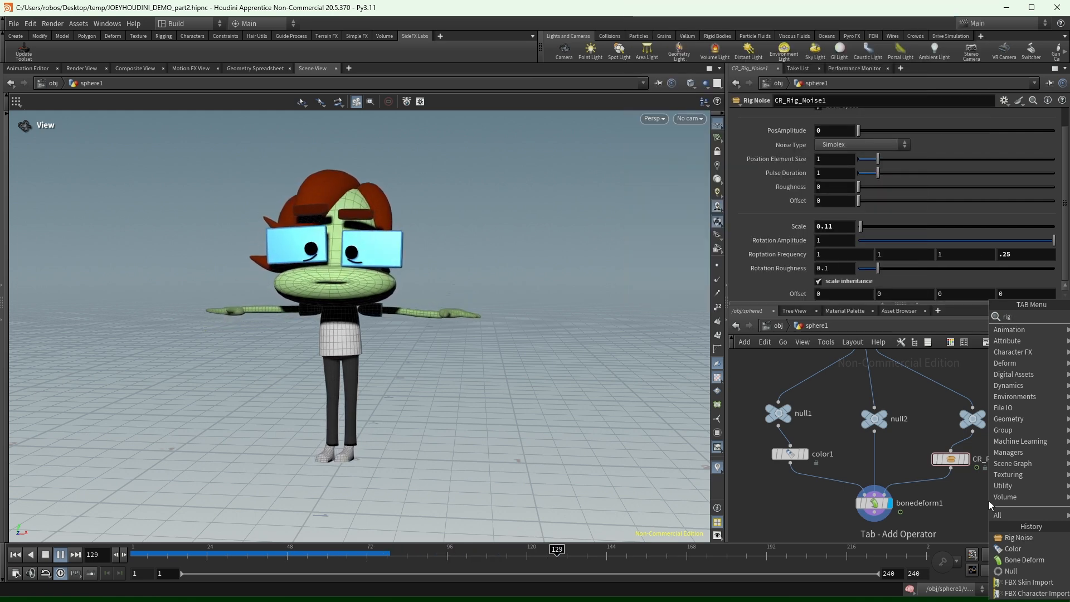
text(pose)
key(Return)
click(989, 501)
drag(990, 505, 920, 500)
Return to frame 1, show the rig pose handles and rotate forearm.L about 96 degrees around Z.
click(15, 555)
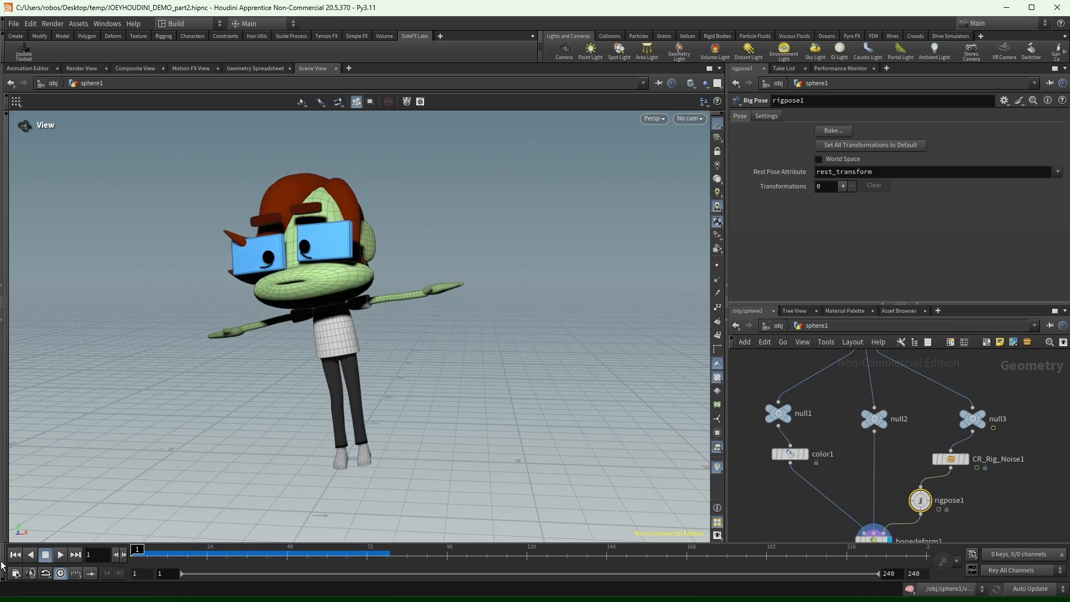
click(7, 298)
click(12, 268)
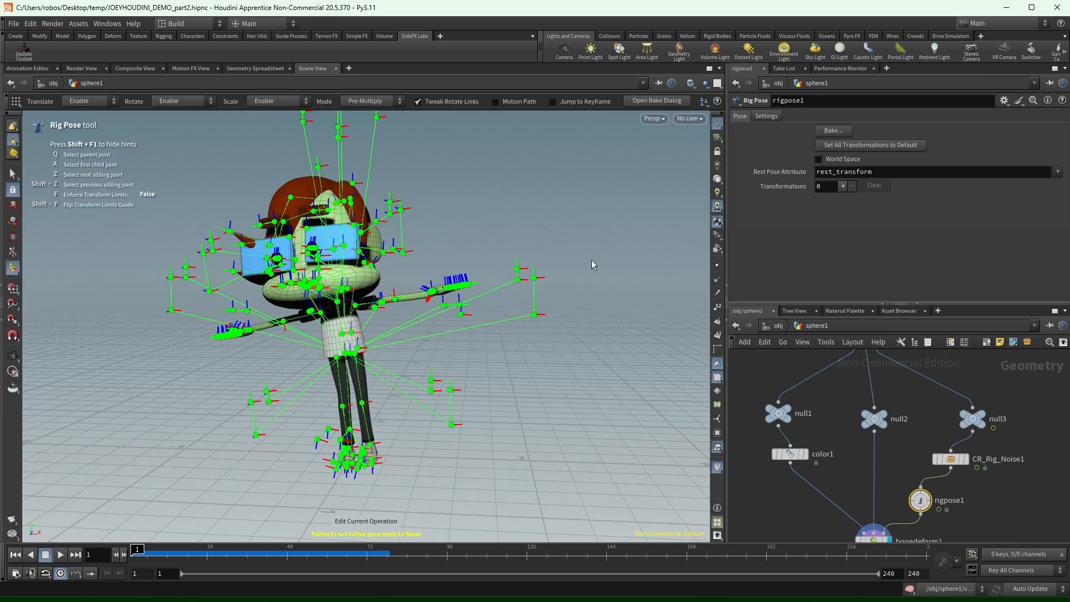
click(396, 299)
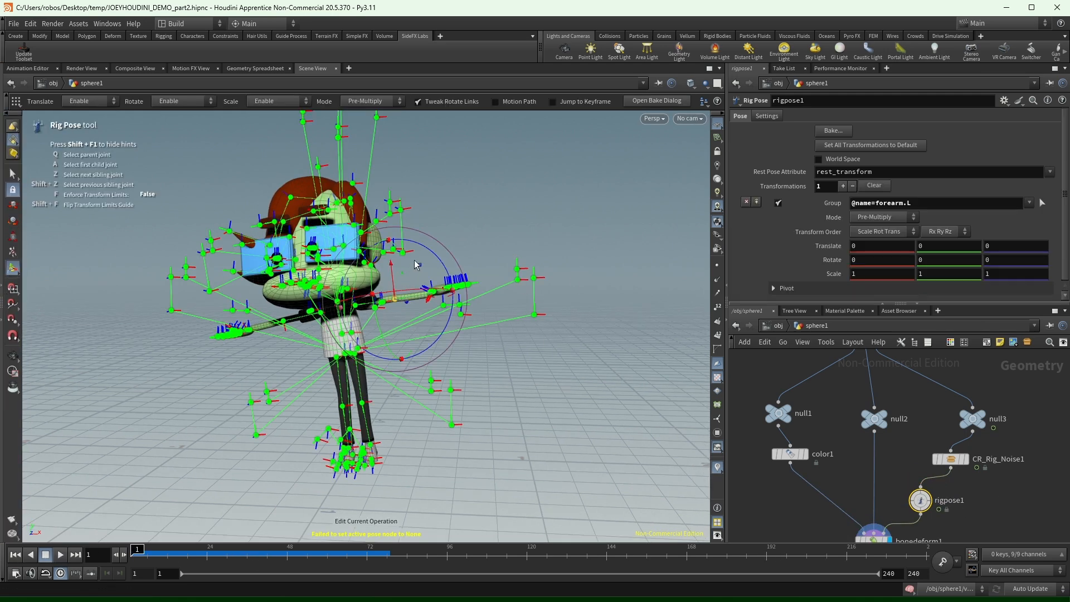
drag(427, 251, 431, 365)
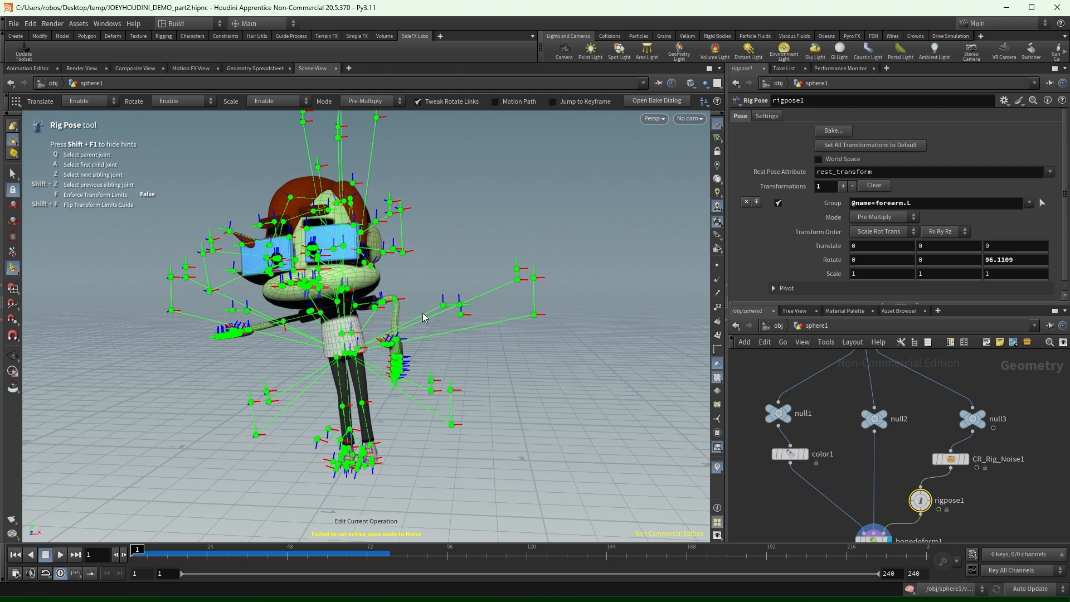
Lower the right arm by rotating its upper joint about -76 degrees and forearm.R about -59 degrees around X.
click(336, 304)
drag(358, 272, 298, 297)
click(317, 356)
Select bonedeform1 and scrub the timeline to check the character's lowered arms in motion.
middle_drag(979, 480, 979, 427)
click(873, 489)
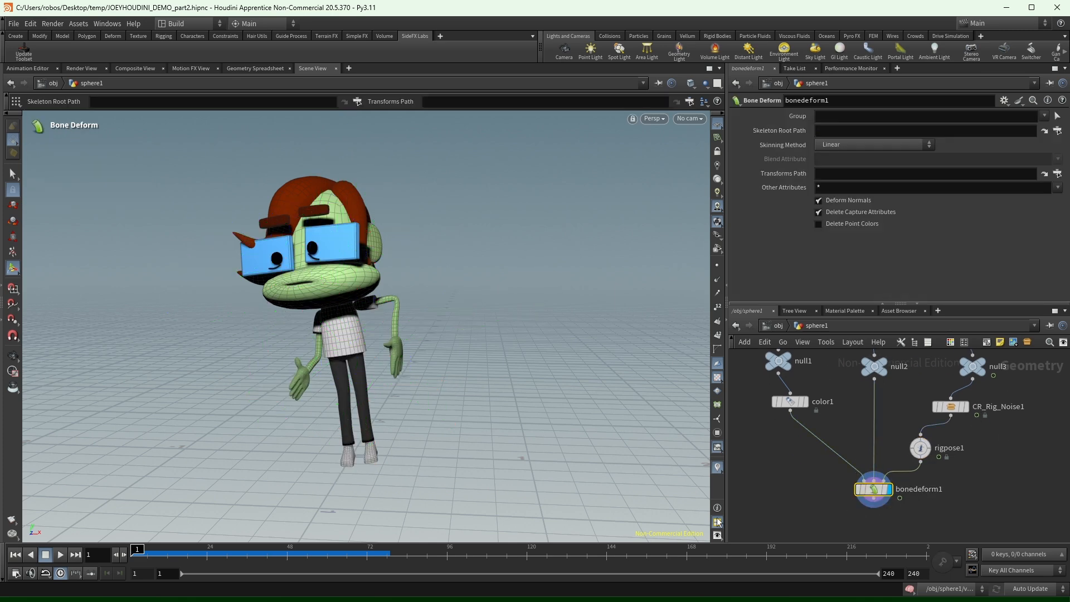
drag(446, 551, 411, 549)
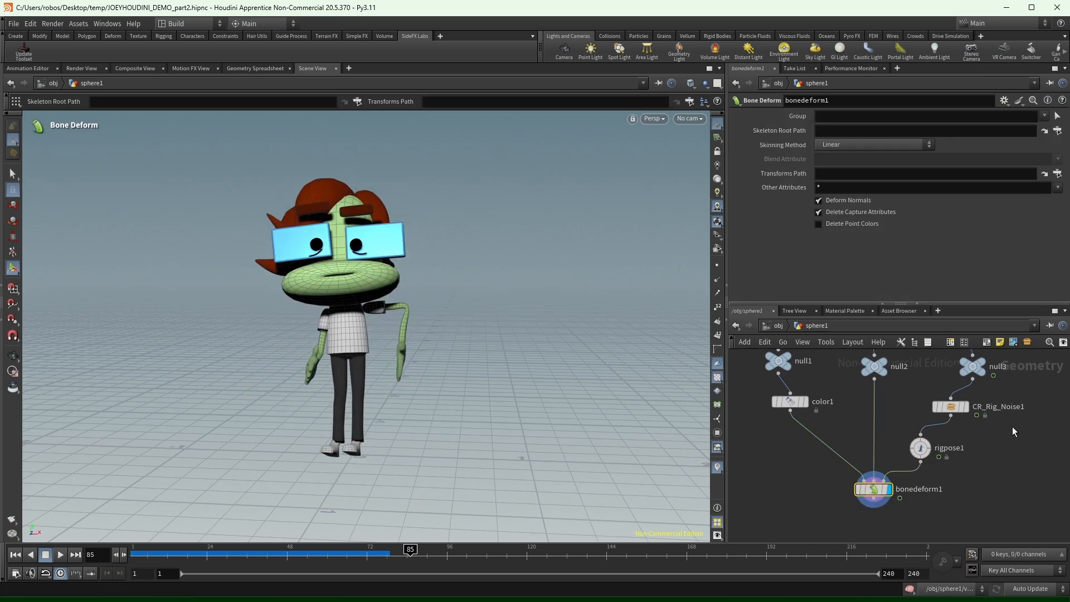
Select rigpose1, scrub the animation with CR_Rig_Noise1 bypassed for comparison, and re-enable the noise node.
click(997, 407)
drag(903, 433, 903, 434)
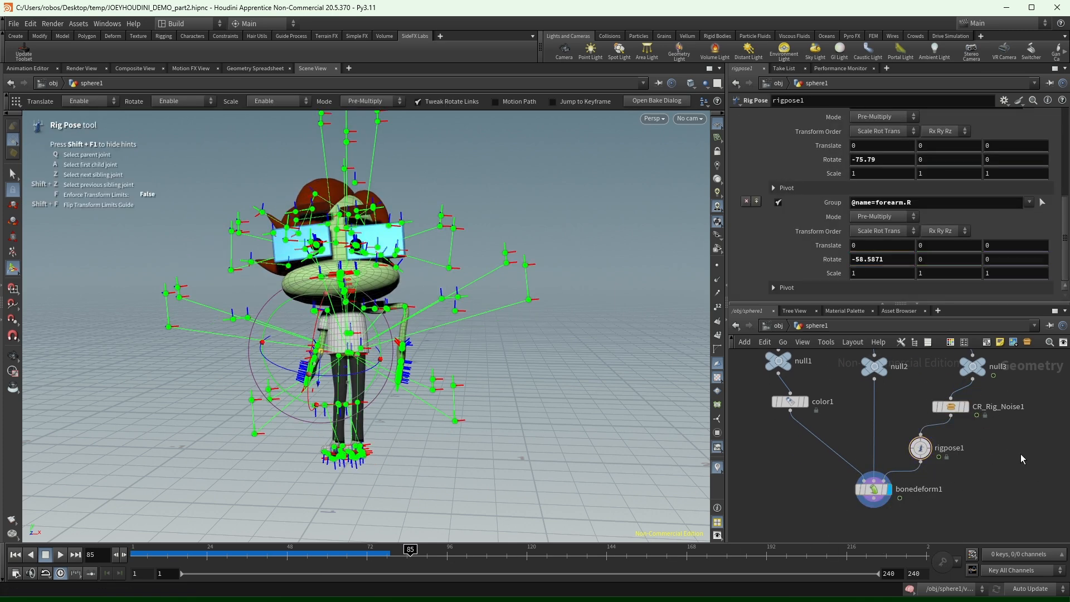
click(935, 407)
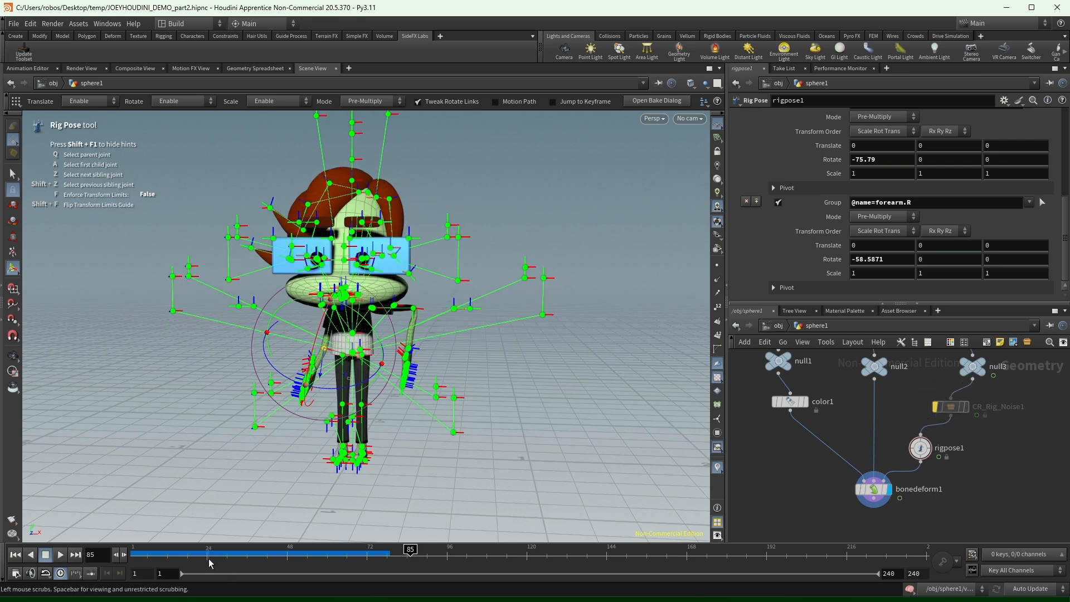
drag(225, 554, 390, 550)
click(936, 407)
Connect the output of bonedeform1 to copytopoints1 as the geometry to copy.
scroll(1000, 457, down, 3)
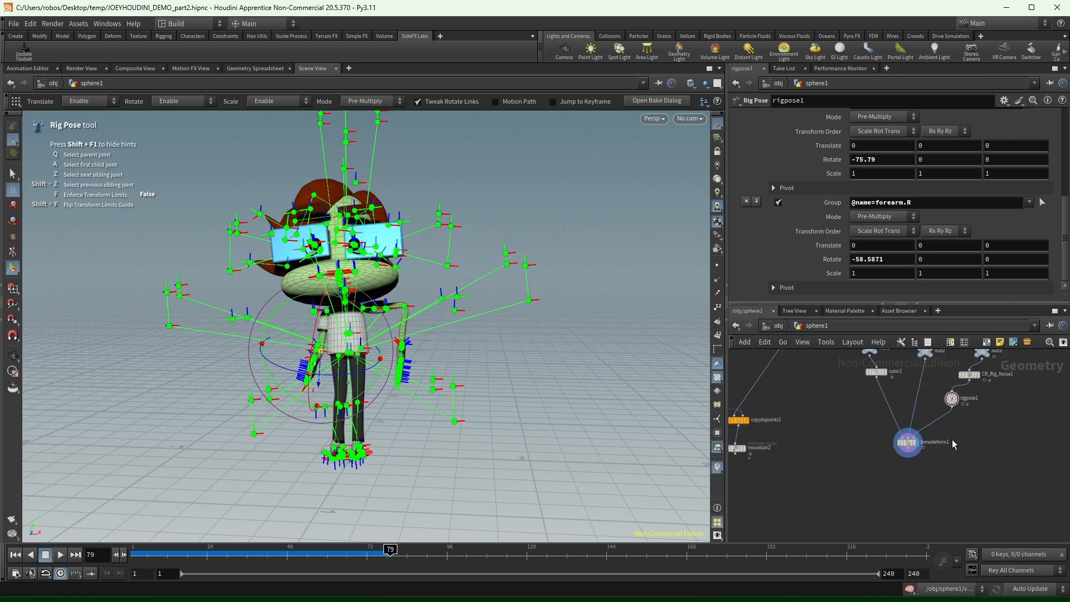
middle_drag(782, 431, 857, 452)
drag(884, 506, 811, 433)
click(818, 436)
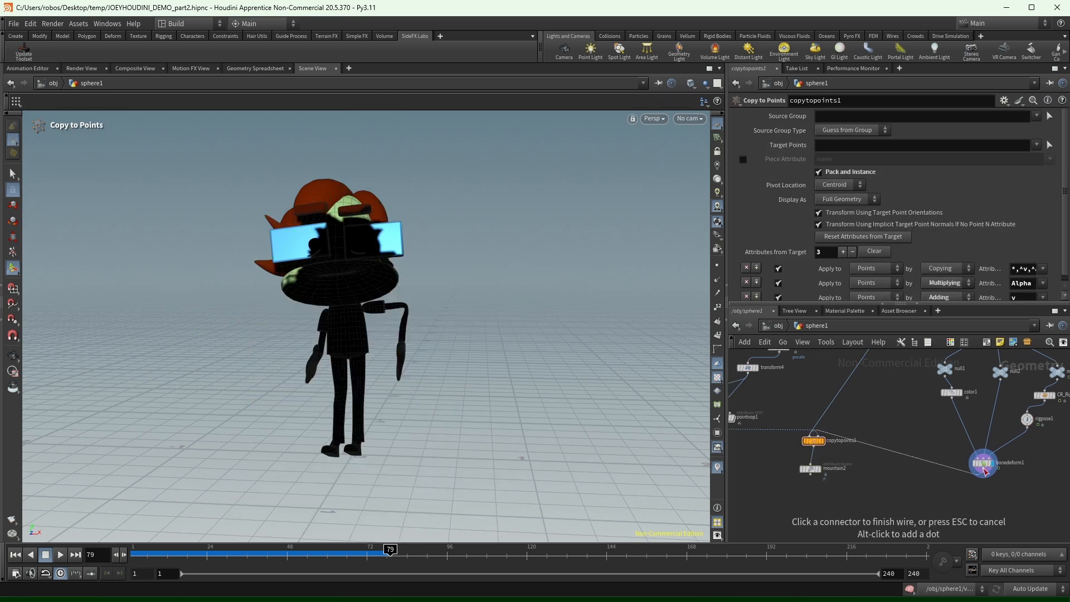
click(984, 469)
scroll(833, 445, up, 3)
Display copytopoints1 and mountain2 in turn and frame the oversized character copies from farther away.
click(816, 419)
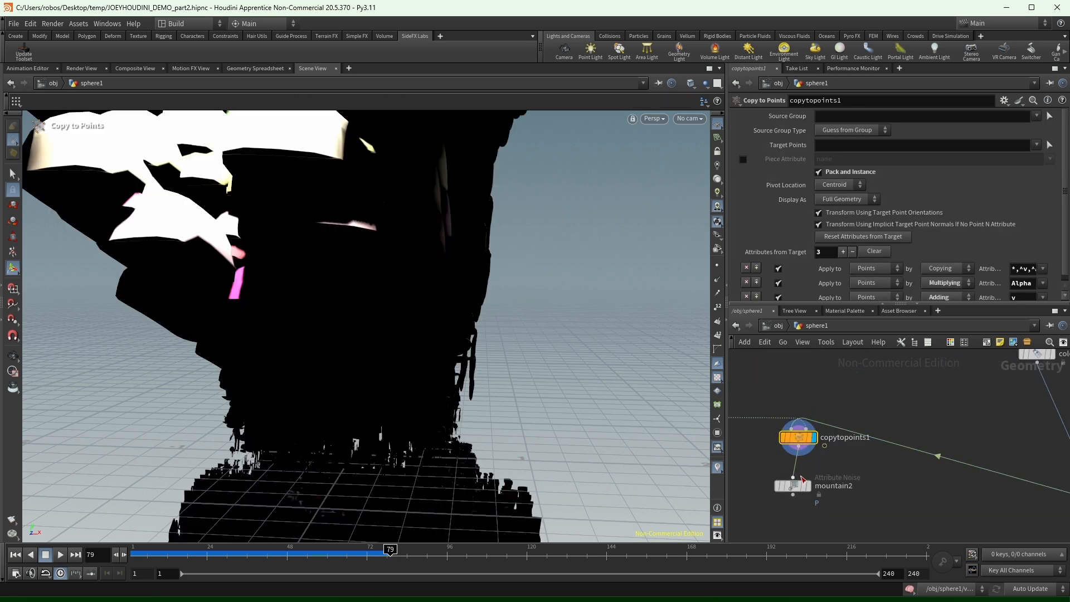
click(809, 486)
alt+right_drag(526, 221, 262, 358)
alt+drag(263, 359, 474, 259)
Insert a Transform node between bonedeform1 and copytopoints1 with Uniform Scale .1.
middle_drag(1044, 428, 899, 401)
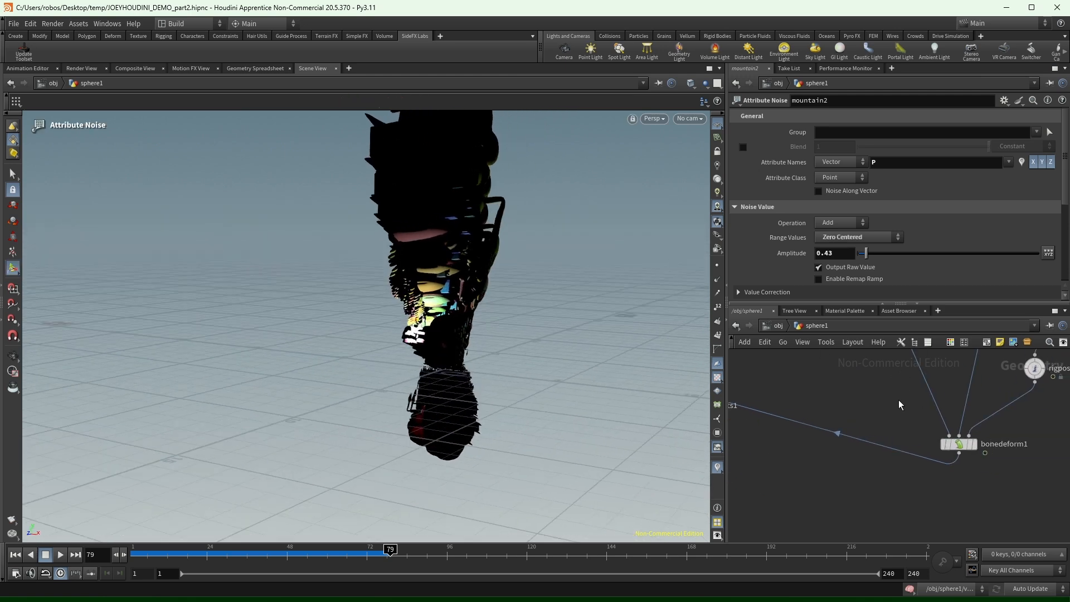
key(Tab)
text(transform)
key(Return)
click(899, 399)
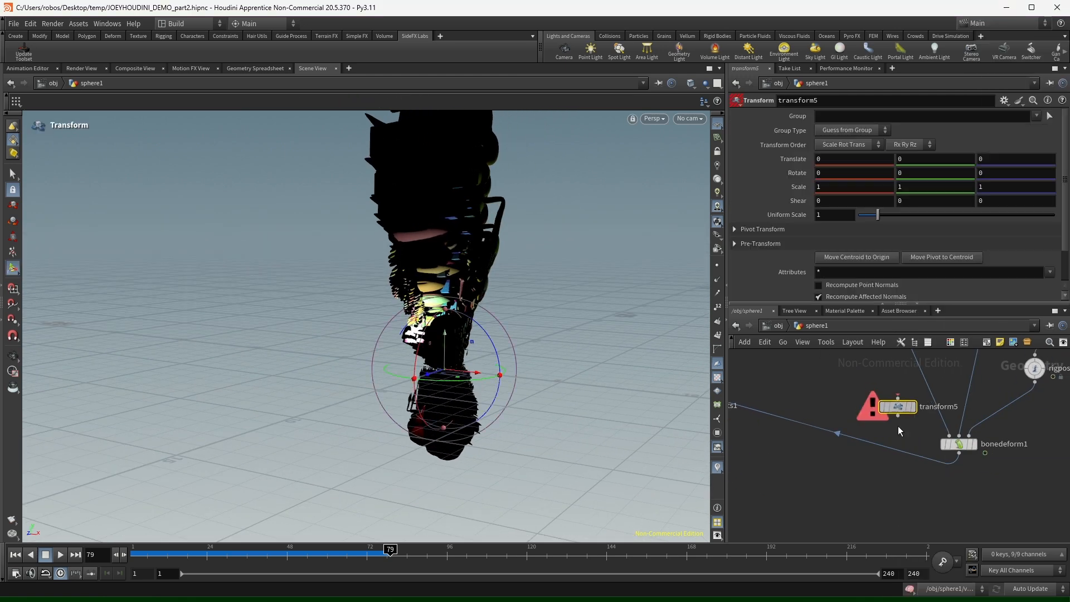
drag(898, 407, 897, 480)
key(Return)
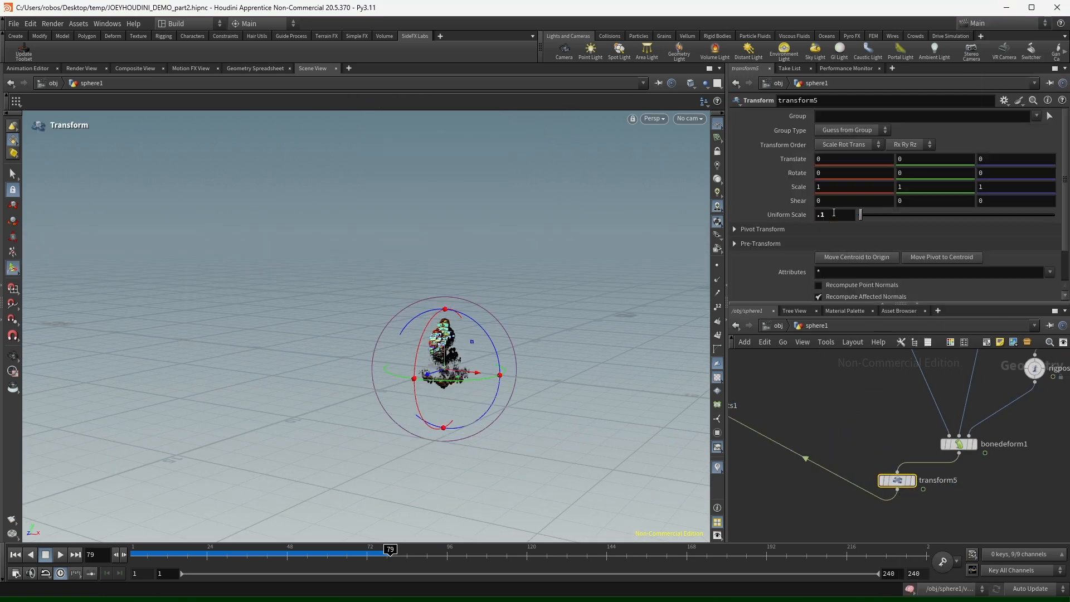
Frame the scaled-down character copies and scrub the timeline to check their motion.
alt+right_drag(460, 335, 781, 303)
alt+right_drag(357, 407, 369, 382)
alt+drag(401, 363, 416, 354)
key(Return)
click(182, 557)
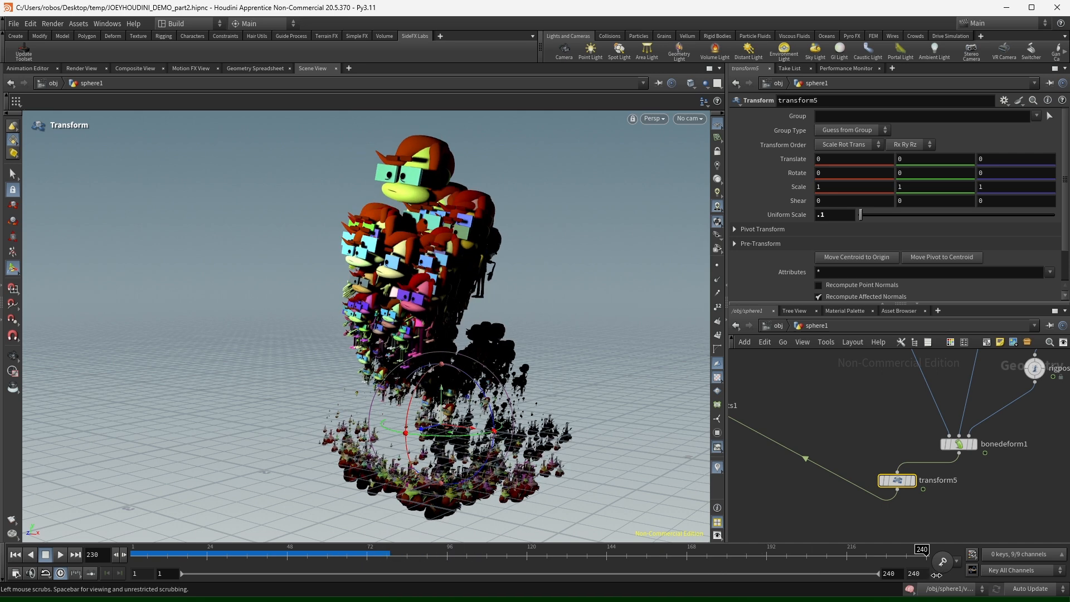
Play the animation and view the crowd of copied characters from several angles and distances.
click(60, 554)
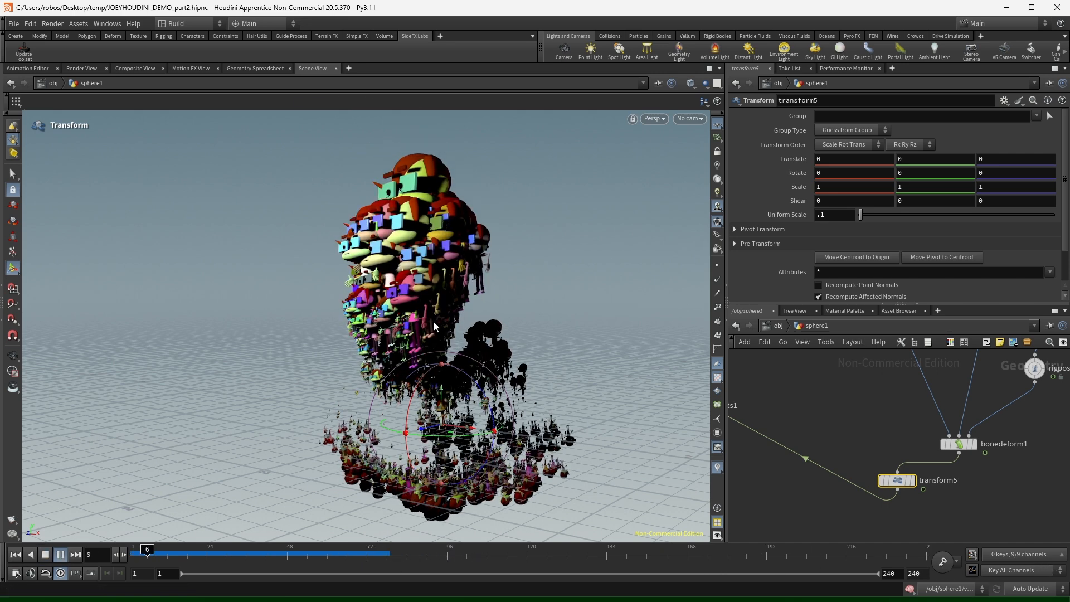
alt+right_drag(298, 323, 263, 329)
alt+drag(357, 279, 524, 278)
alt+right_drag(585, 259, 629, 239)
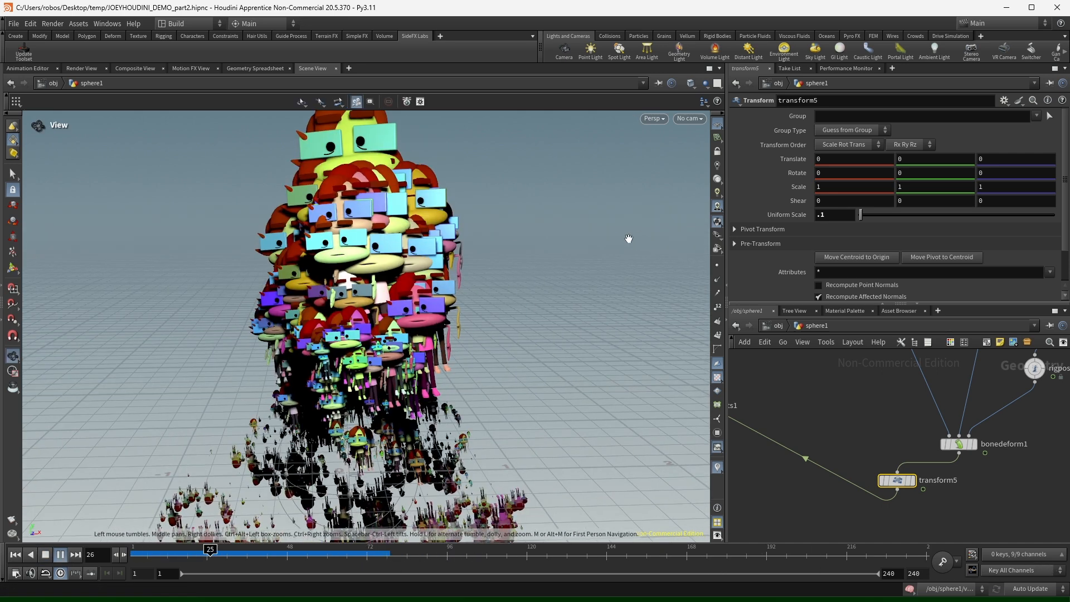
key(Return)
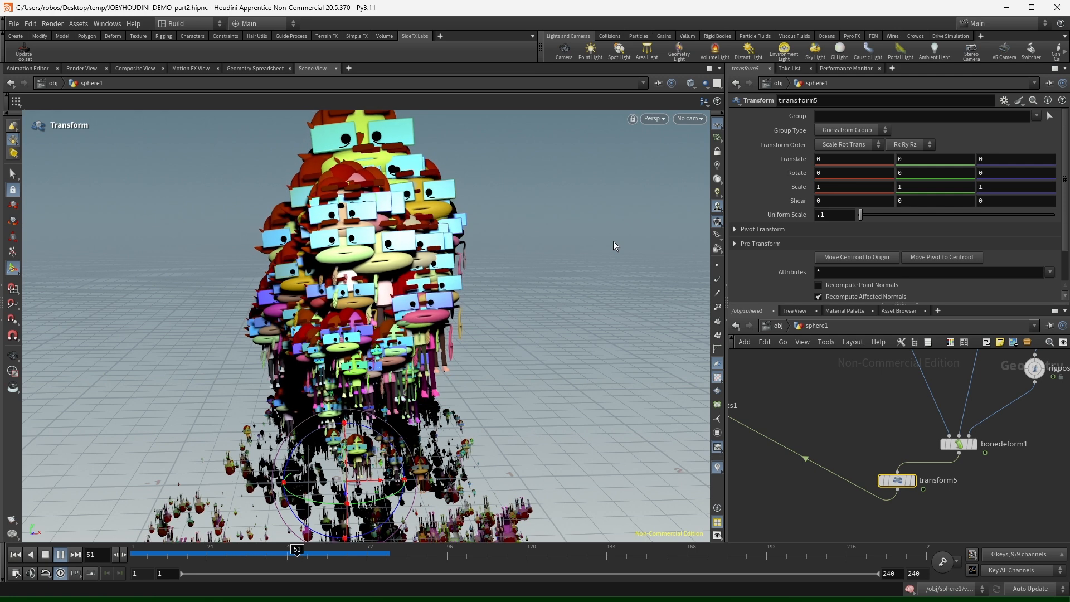
alt+drag(363, 296, 259, 303)
alt+right_drag(259, 303, 350, 294)
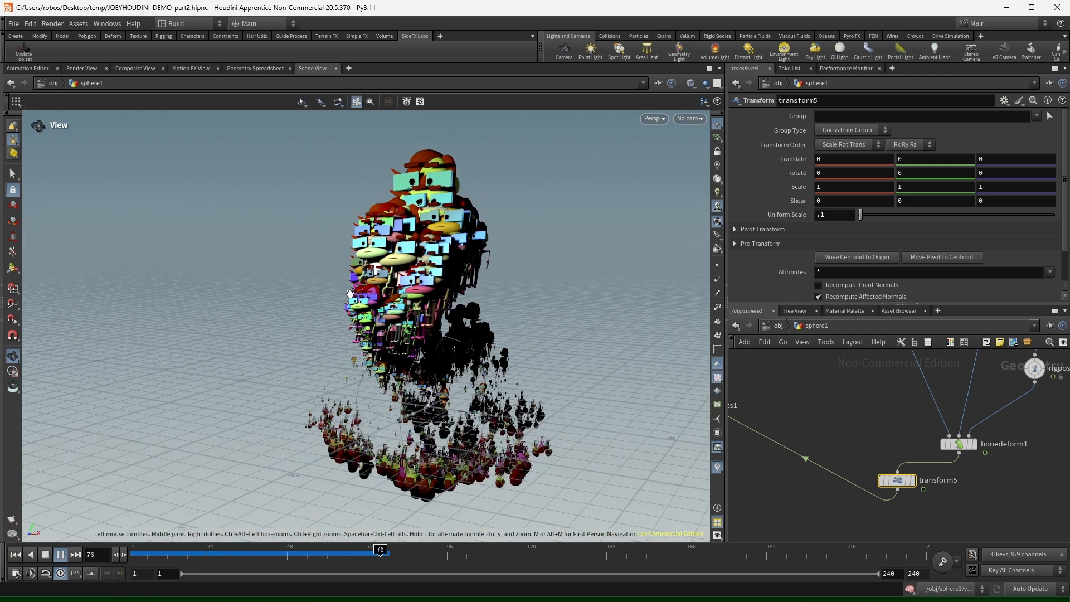
key(Return)
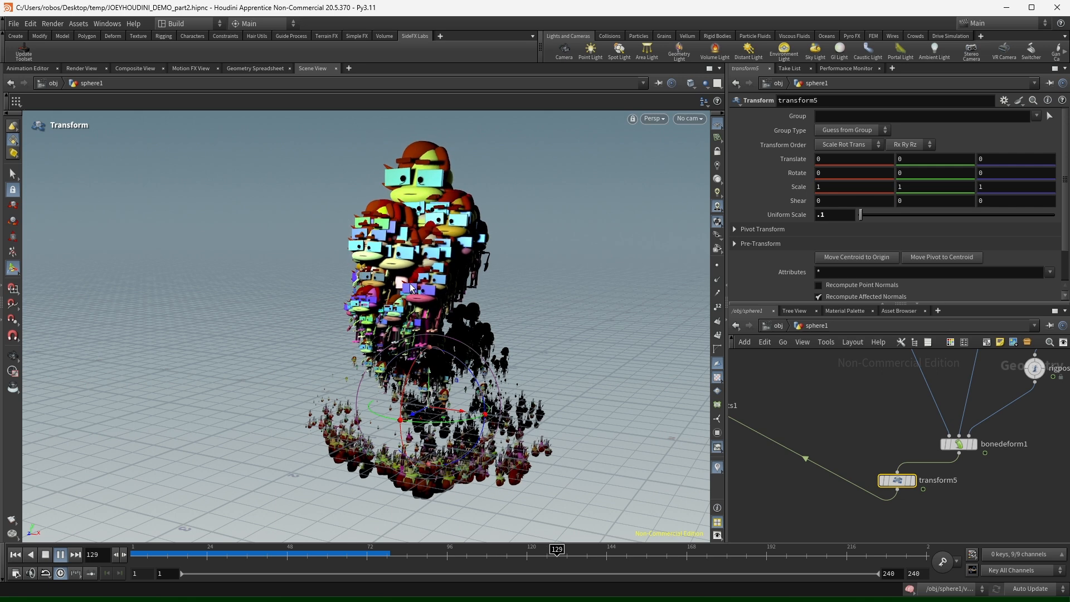
Stop playback at frame 1 and move copytopoints1 together with mountain2 lower in the network beside transform5.
scroll(980, 498, down, 3)
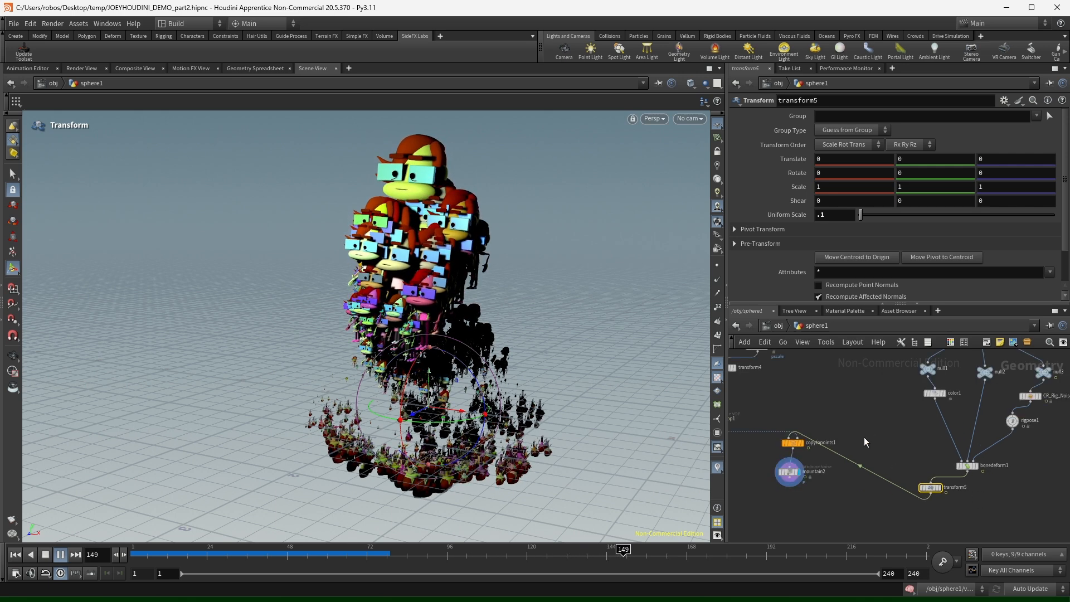
click(774, 490)
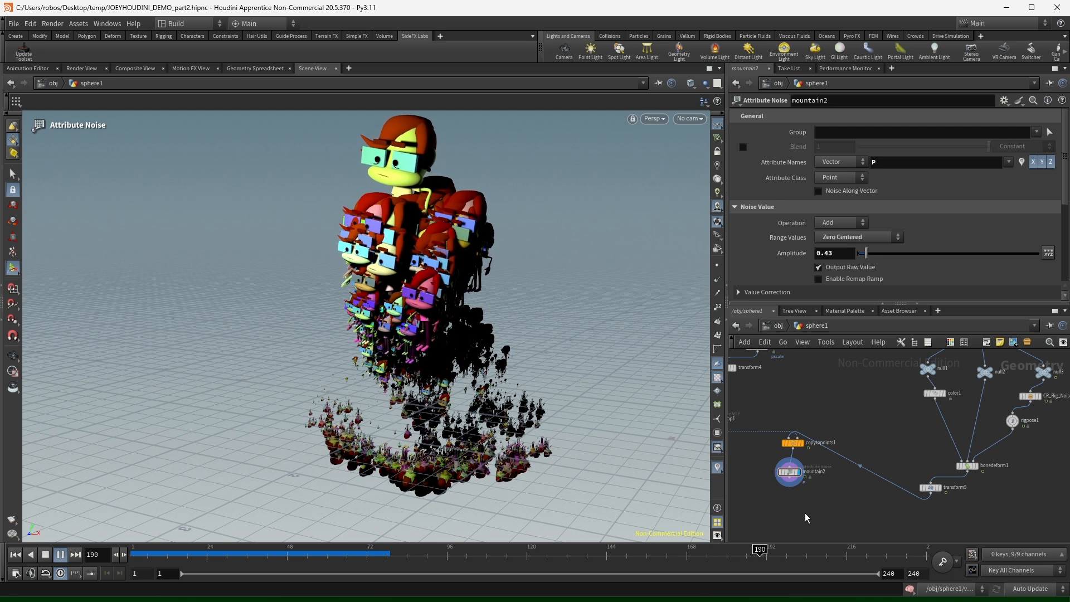
key(ctrl+Up)
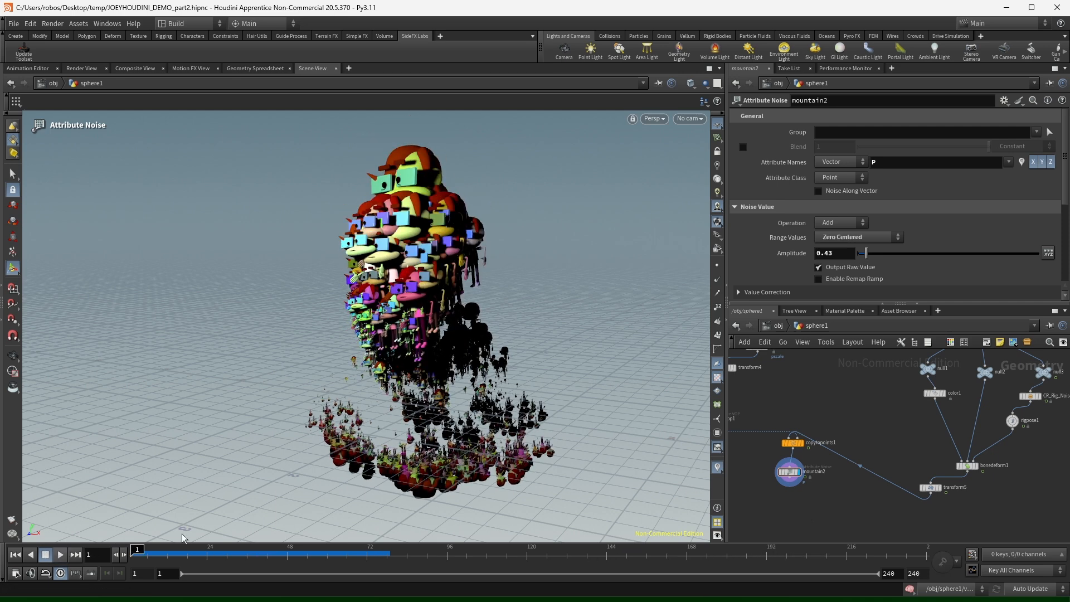
shift+click(804, 428)
drag(804, 428, 818, 494)
click(815, 524)
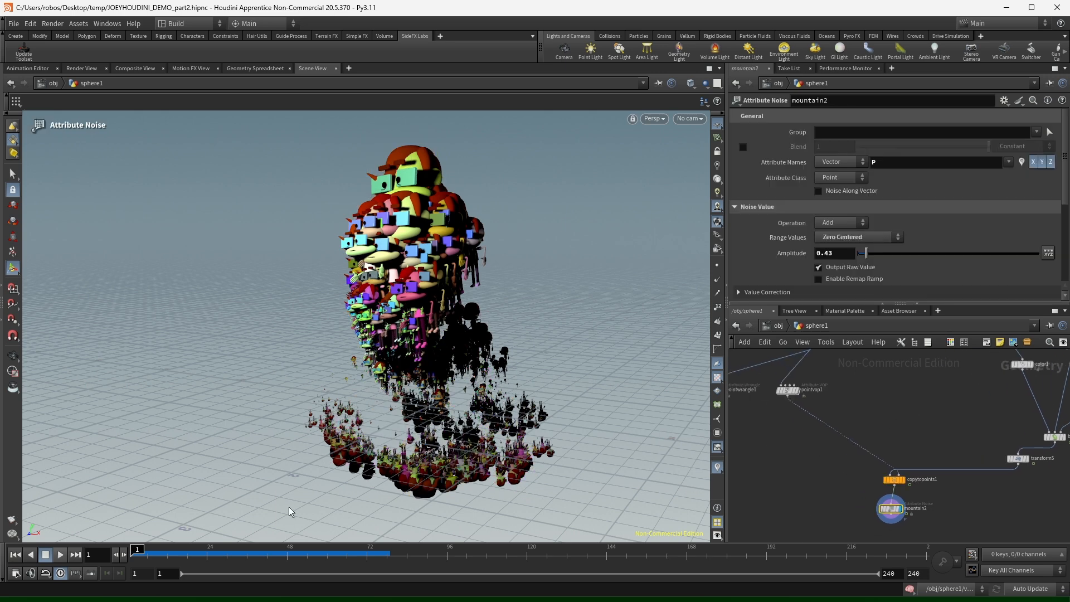
Align mountain2 directly beneath copytopoints1 in the network.
drag(162, 555, 1, 598)
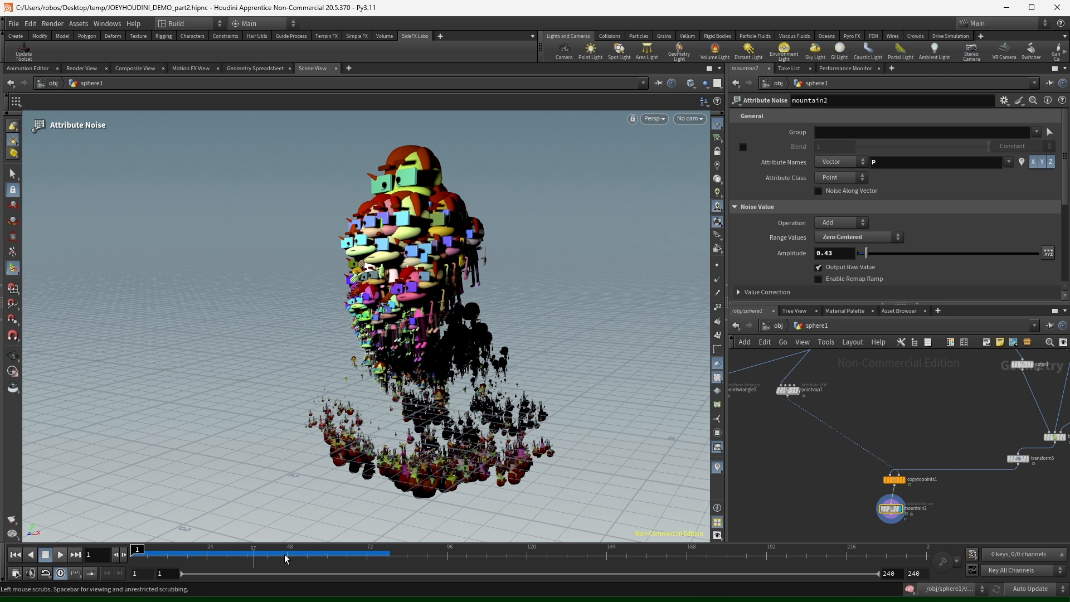
middle_drag(944, 510, 930, 500)
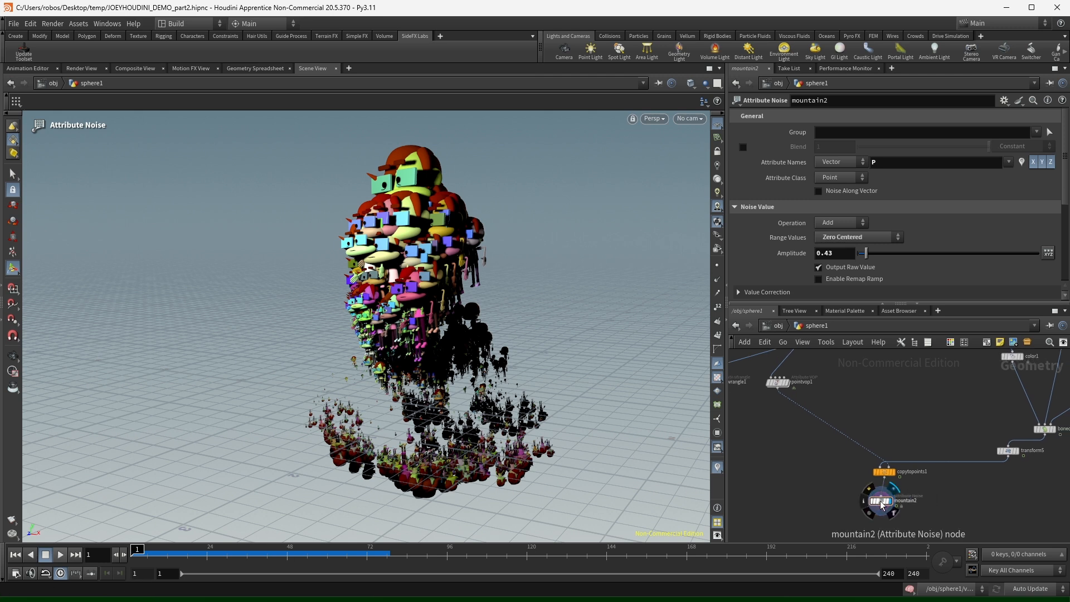
drag(880, 501, 884, 508)
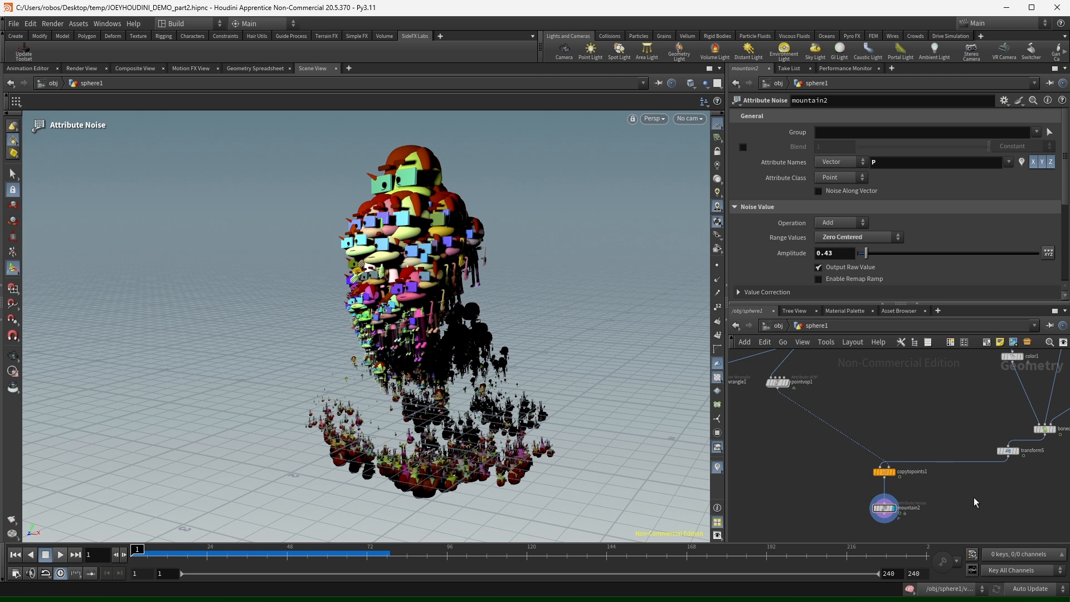
middle_drag(968, 495, 943, 490)
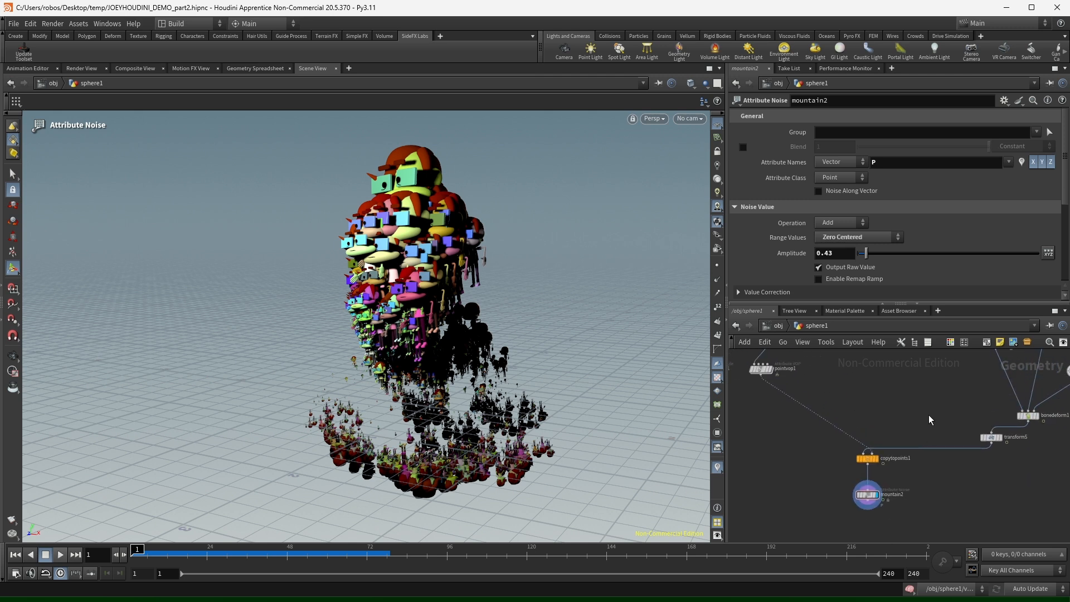
Reconnect the box branch to copytopoints1 in place of transform5.
middle_drag(929, 415, 924, 378)
click(898, 391)
click(886, 465)
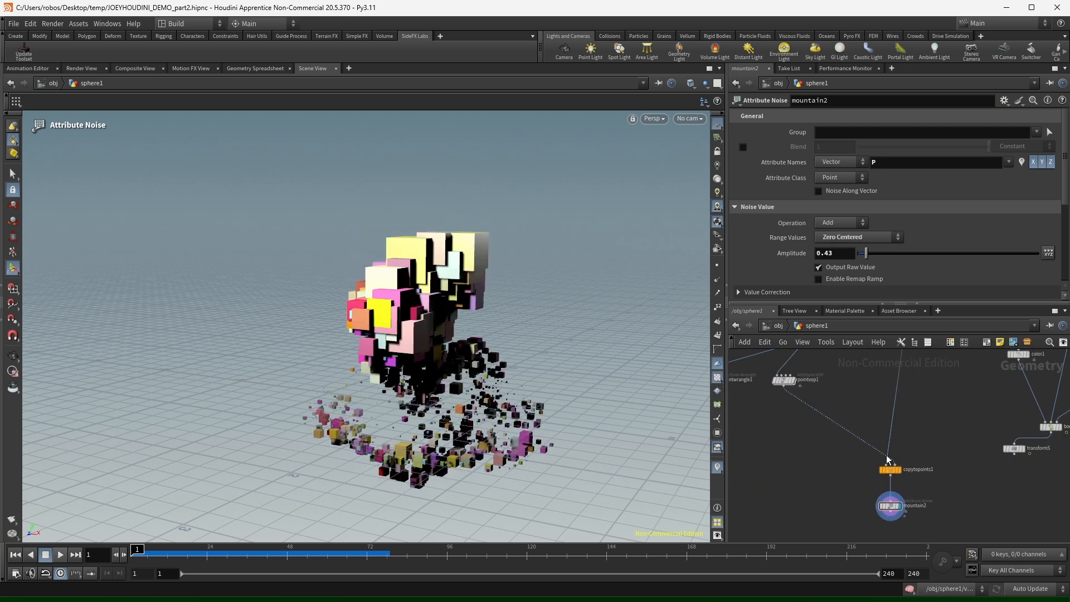
Set the noise Amplitude of mountain2 to 0.
middle_drag(925, 481, 925, 437)
alt+drag(313, 283, 440, 361)
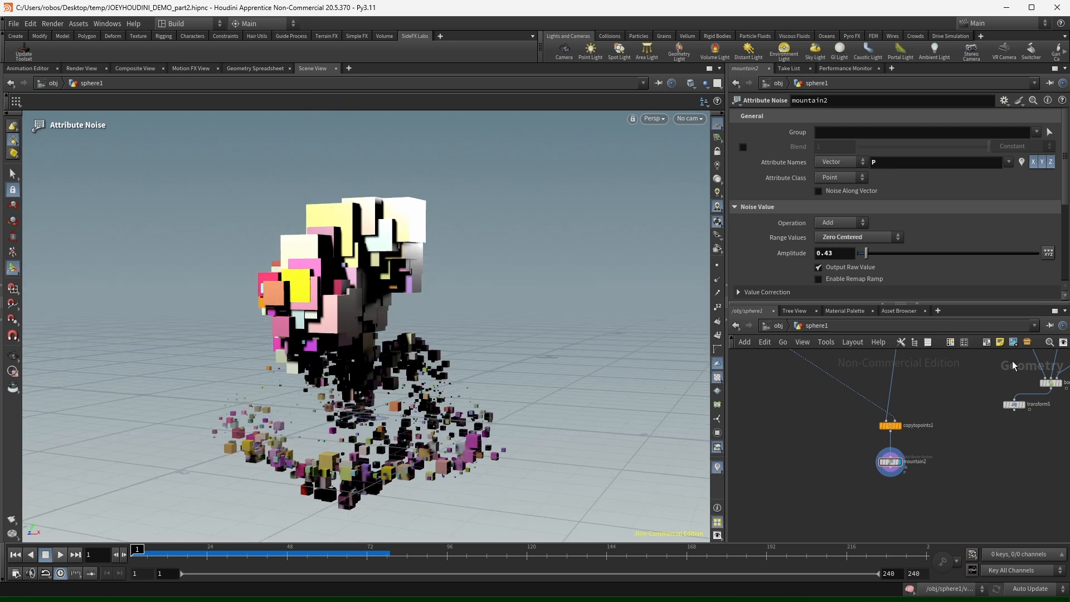
drag(867, 253, 849, 244)
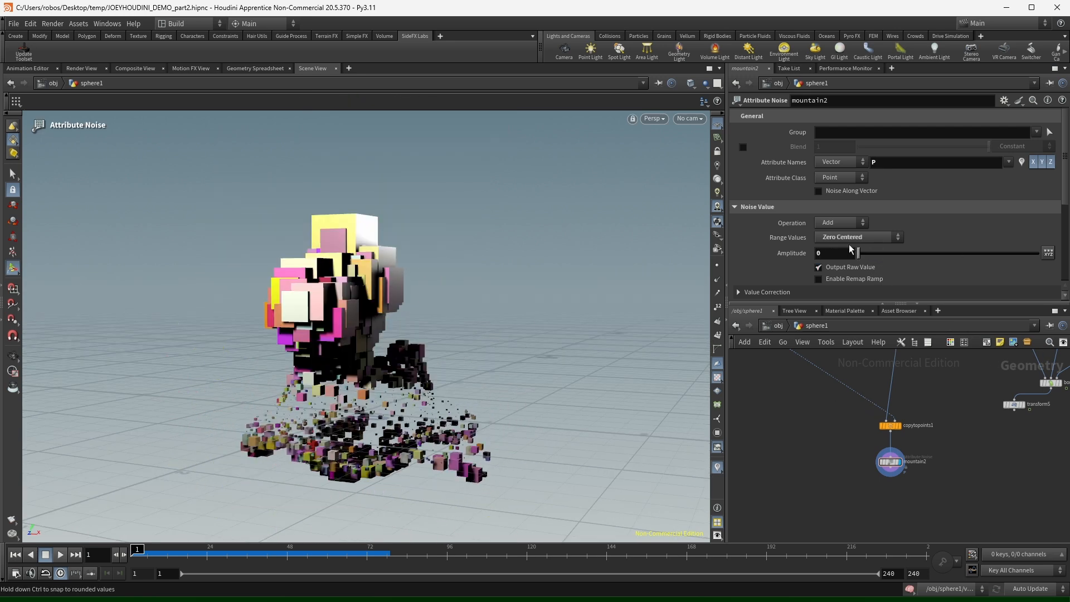
Trace the scatter and attribute chain back to testgeometry_rubbertoy2, display that node, and inspect its geometry info.
scroll(963, 416, down, 1)
middle_drag(964, 416, 1016, 530)
drag(928, 489, 801, 415)
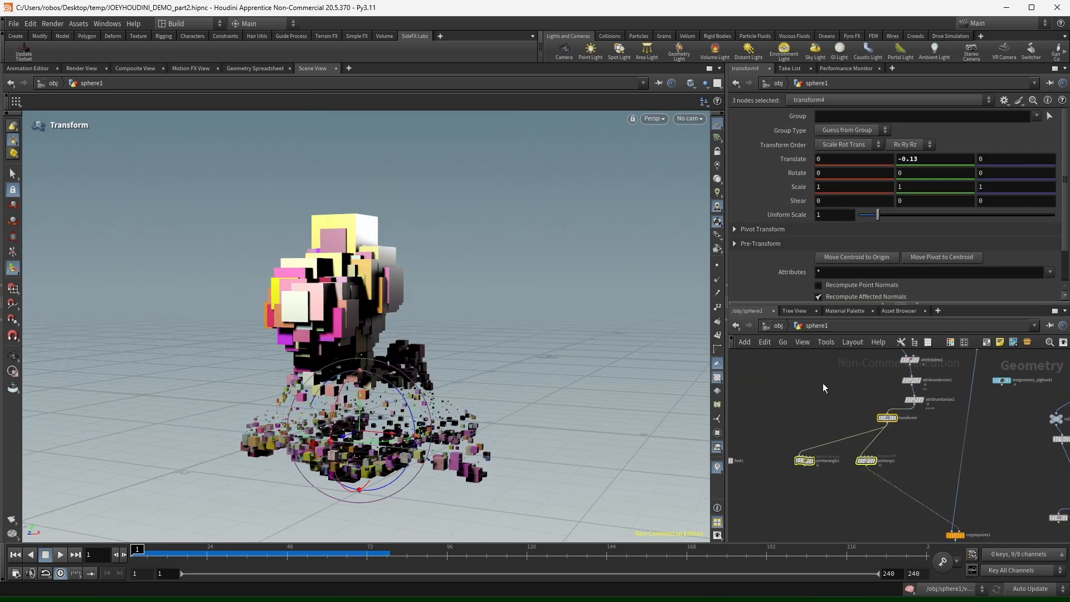
middle_drag(822, 383, 844, 439)
click(932, 474)
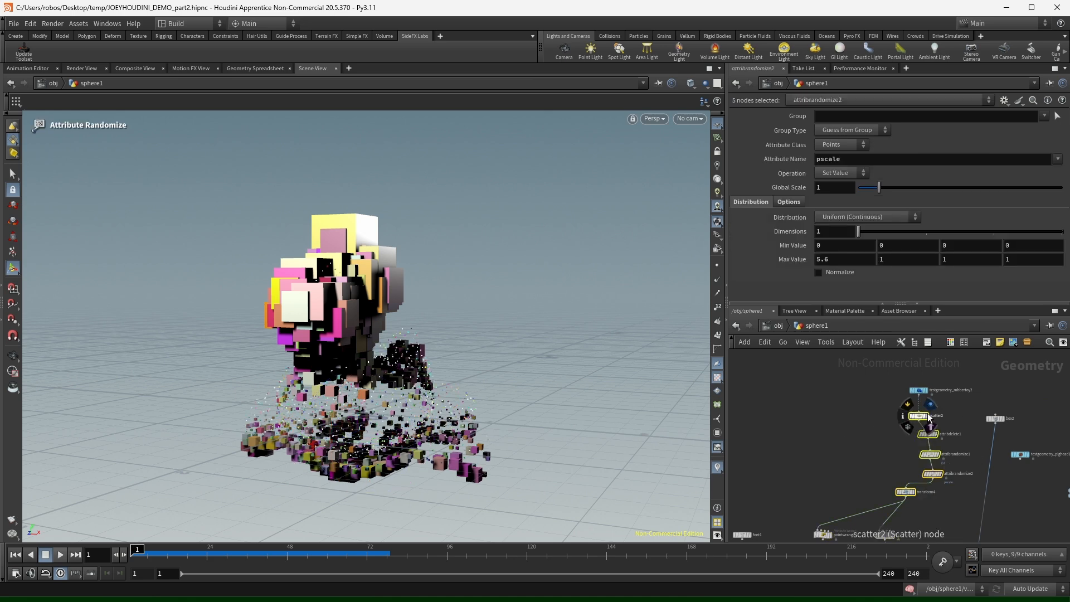
scroll(932, 420, up, 4)
middle_drag(962, 424, 930, 415)
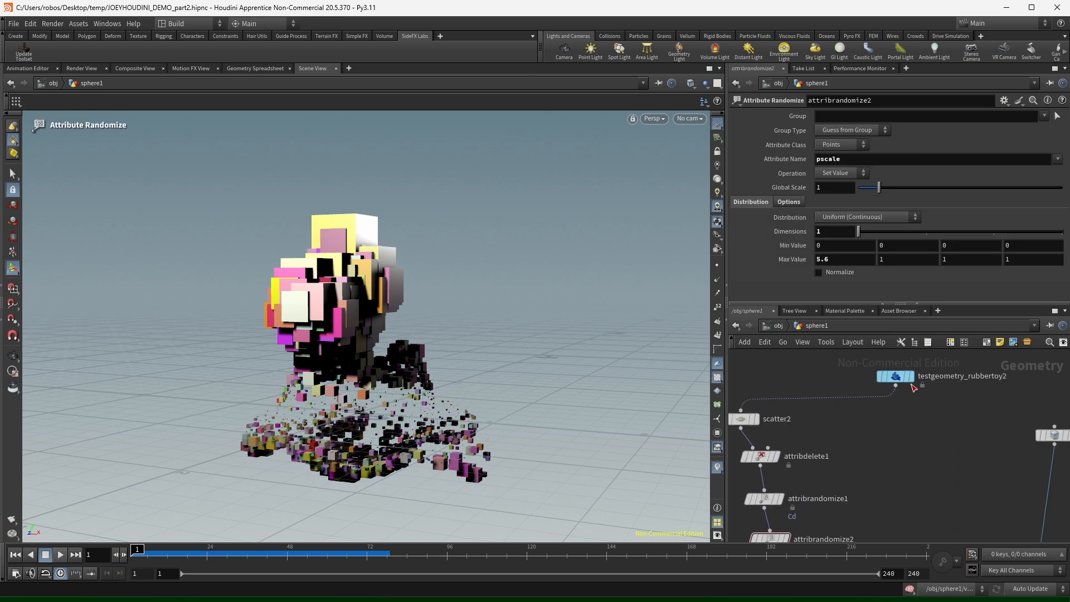
click(912, 377)
middle_click(901, 373)
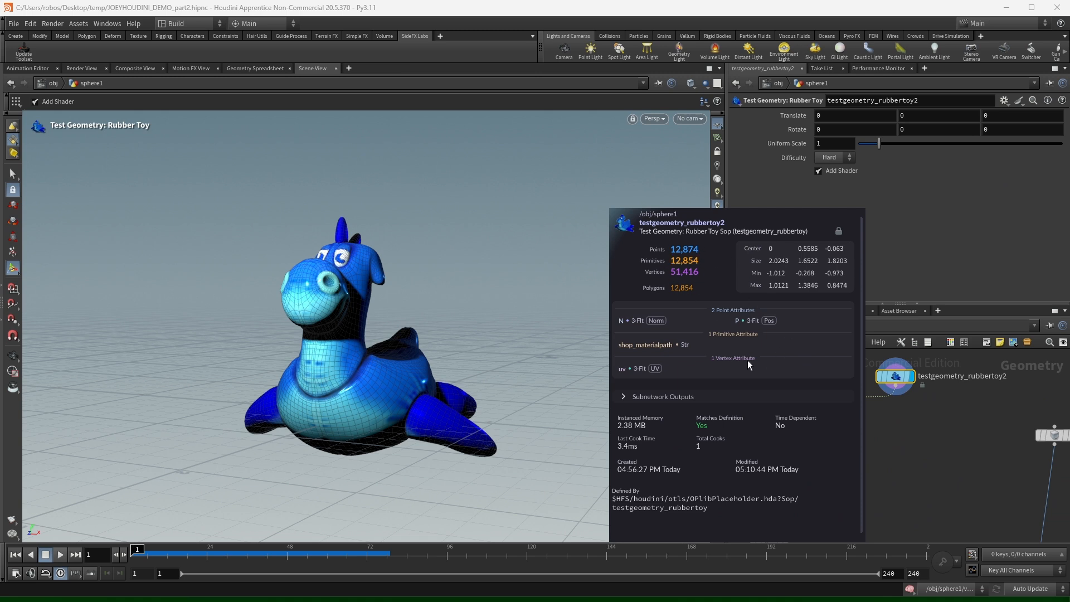
Wire testgeometry_rubbertoy2 directly into the target points input of copytopoints1 and display the boxes copied onto the toy.
drag(897, 394, 920, 352)
scroll(926, 407, down, 3)
middle_drag(933, 454, 940, 388)
scroll(981, 461, up, 1)
click(972, 466)
click(973, 472)
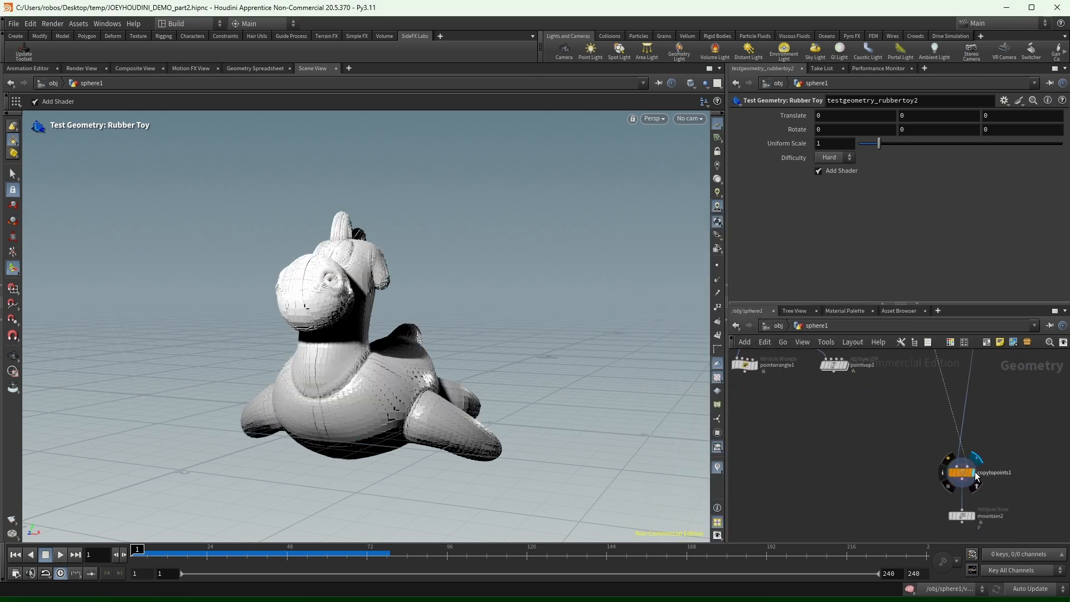
click(961, 473)
alt+drag(480, 290, 385, 273)
alt+right_drag(385, 273, 397, 335)
alt+drag(357, 246, 400, 259)
alt+right_drag(399, 259, 401, 223)
alt+drag(474, 326, 445, 332)
Add a Points from Volume node and insert it into the wire between testgeometry_rubbertoy2 and copytopoints1.
scroll(1032, 504, down, 3)
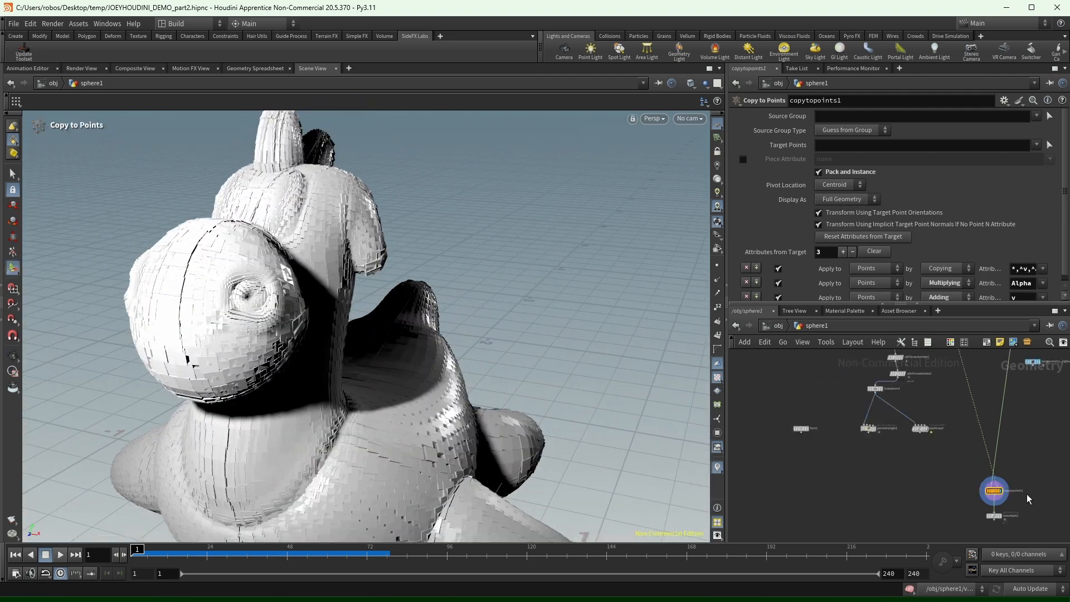
middle_drag(976, 379, 938, 368)
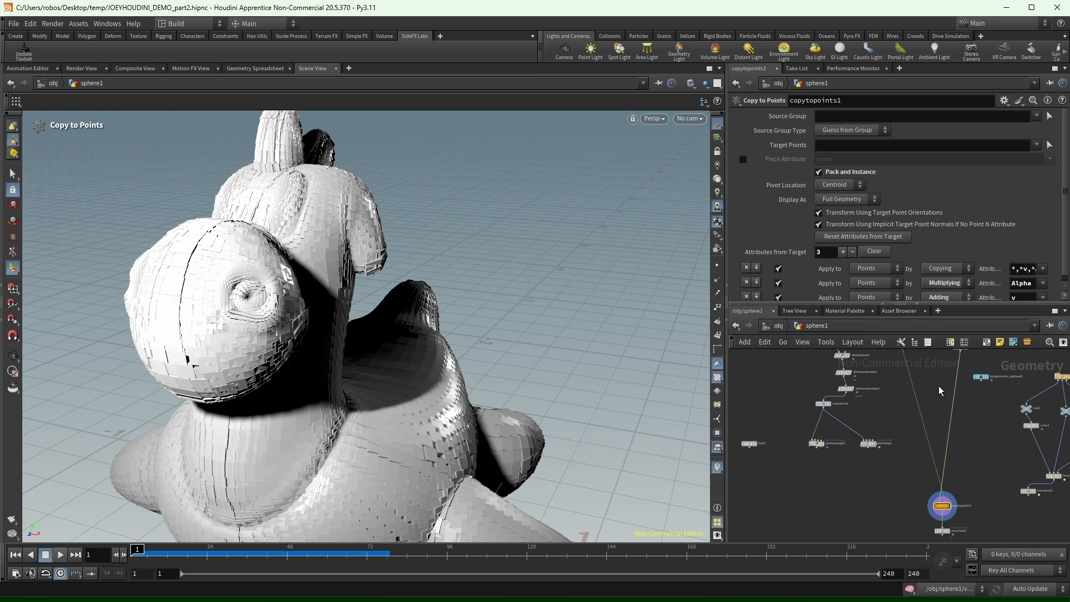
middle_drag(939, 386, 919, 422)
scroll(906, 369, up, 2)
key(Tab)
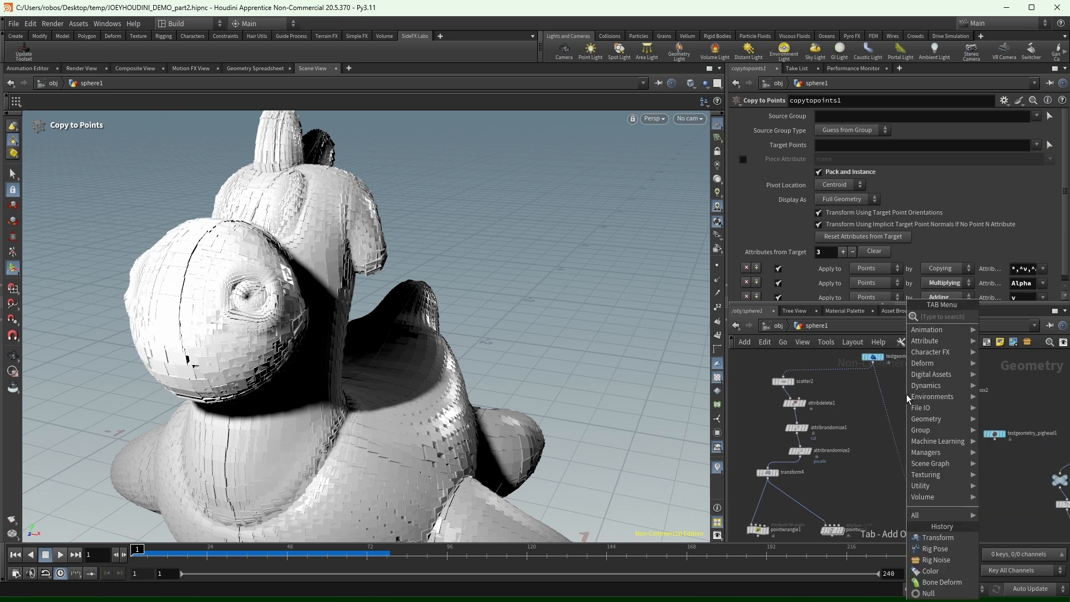
text(pointsfrom v)
key(Return)
click(906, 395)
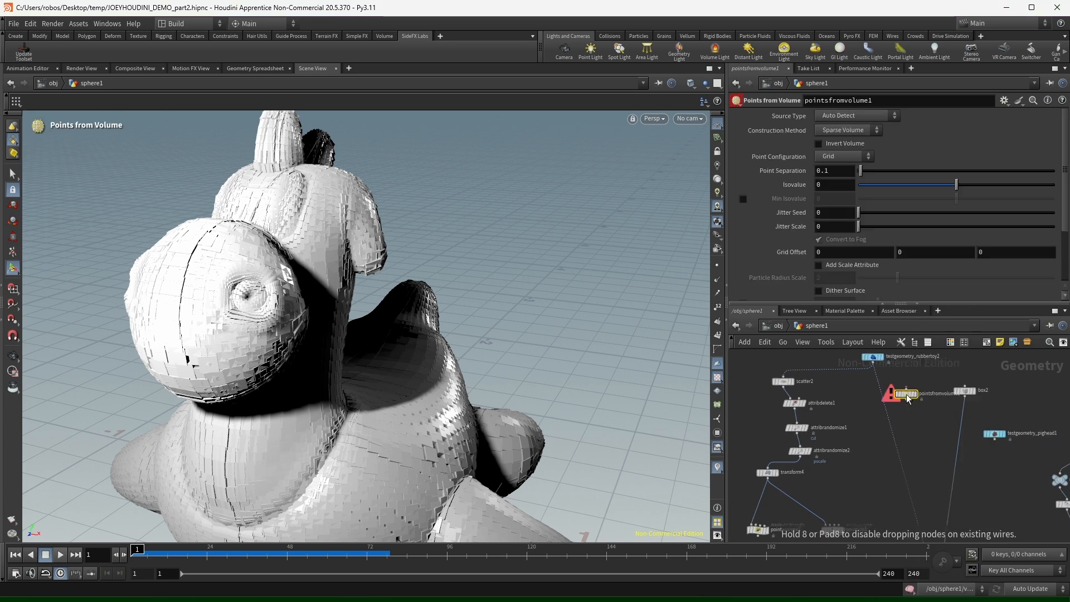
drag(906, 394, 891, 416)
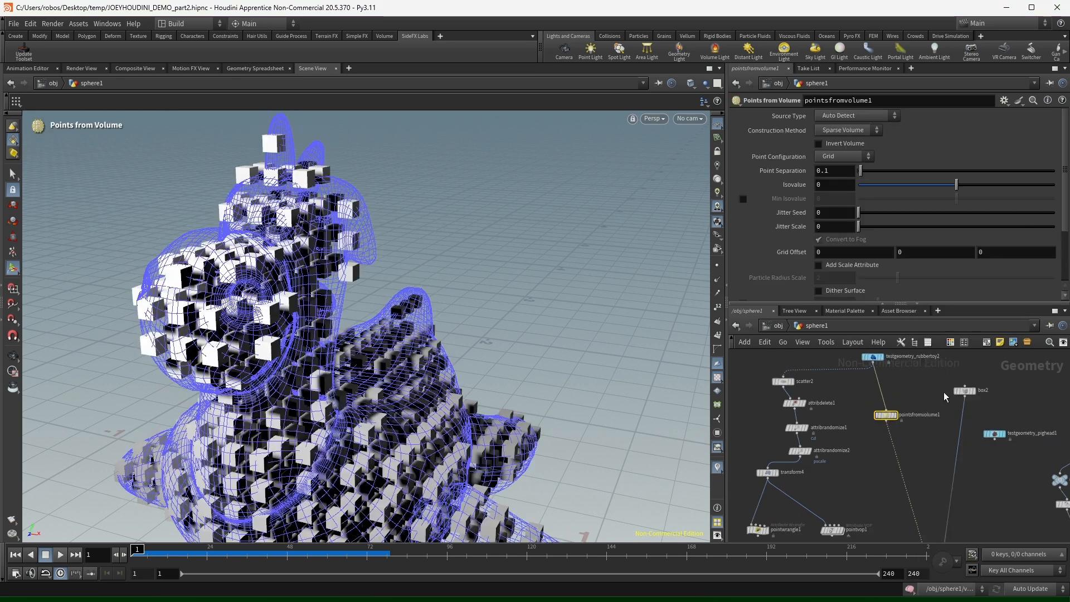
View the boxes copied onto the volume points, and display pointsfromvolume1 to inspect its point grid.
click(943, 378)
alt+drag(341, 357, 268, 343)
scroll(267, 343, down, 4)
key(Return)
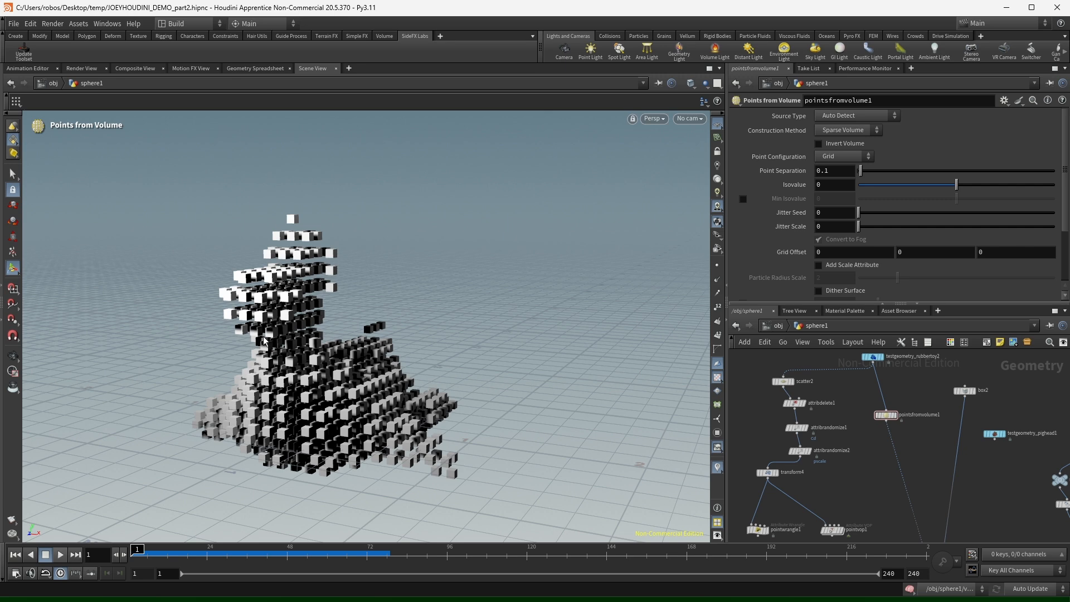
scroll(843, 409, up, 5)
click(930, 420)
key(Escape)
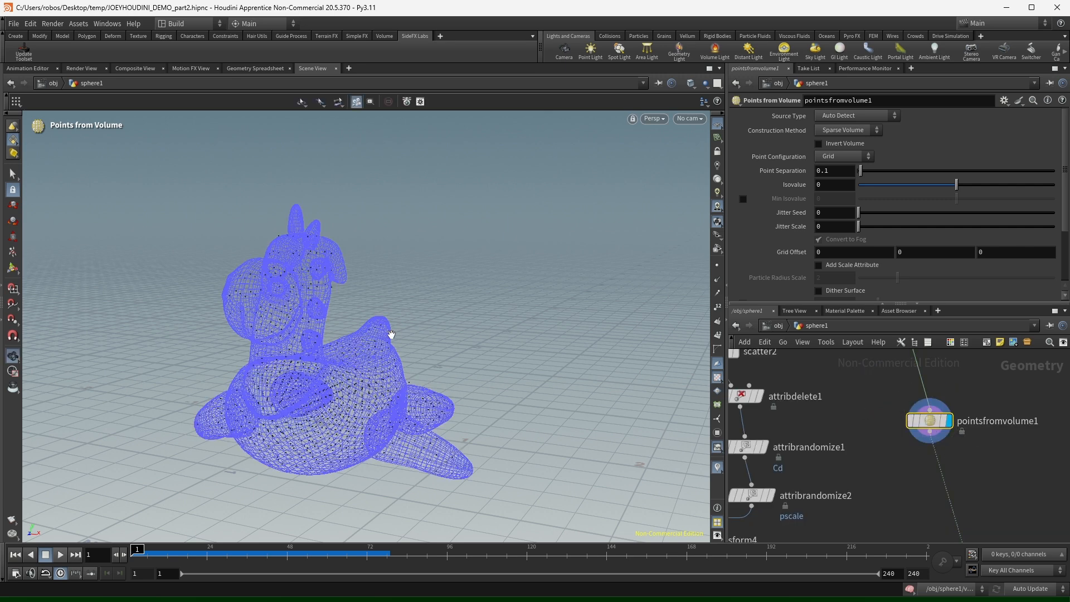
drag(391, 334, 634, 245)
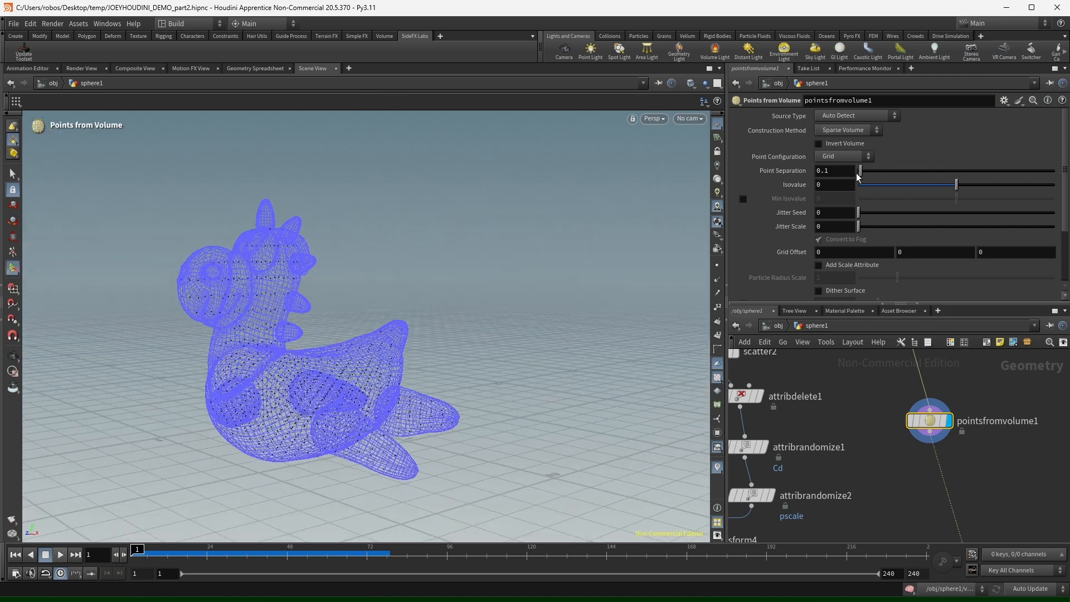
Try a Point Separation of 0.025 on pointsfromvolume1 and settle on 0.05.
drag(861, 172, 863, 173)
click(844, 171)
text(0.025)
key(Return)
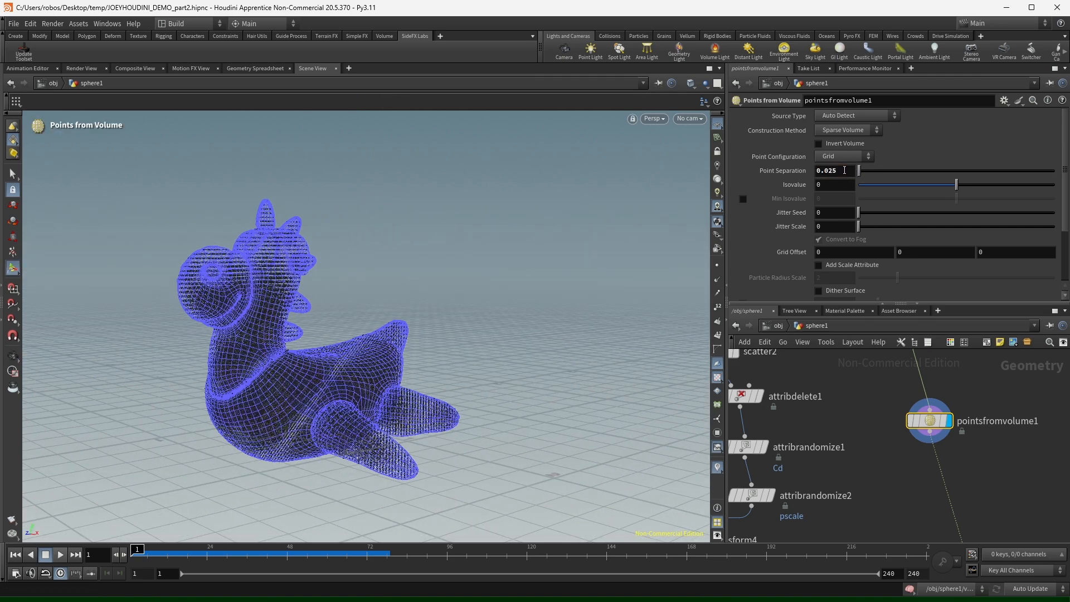
click(845, 170)
key(Return)
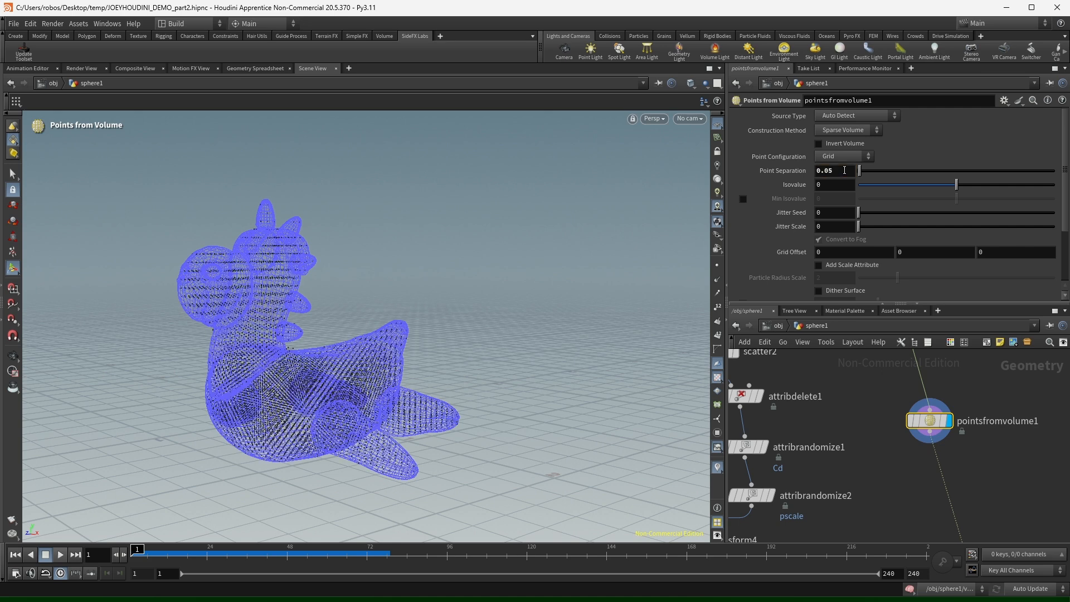
Display copytopoints1 to show the boxes copied onto the denser point grid.
middle_drag(996, 489, 898, 403)
scroll(884, 391, down, 3)
middle_drag(937, 434, 907, 362)
middle_drag(916, 527, 922, 460)
scroll(922, 460, up, 2)
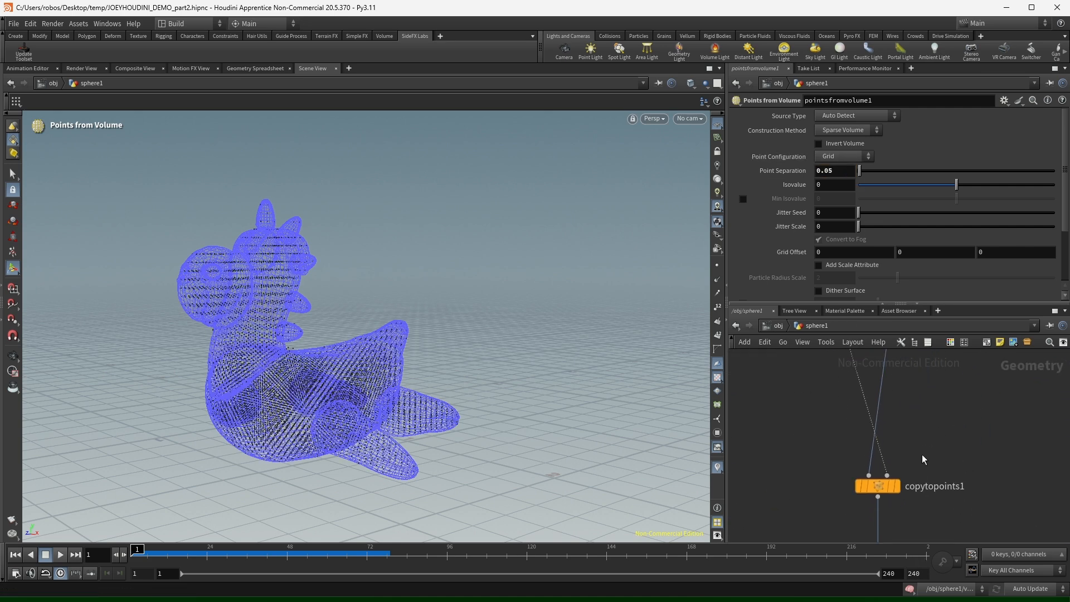
click(897, 487)
alt+drag(256, 290, 354, 376)
Set the Uniform Scale of box2 to 0.033 and view the gaps between the copied boxes.
scroll(936, 490, down, 3)
middle_drag(964, 429, 952, 572)
scroll(955, 397, up, 2)
click(909, 402)
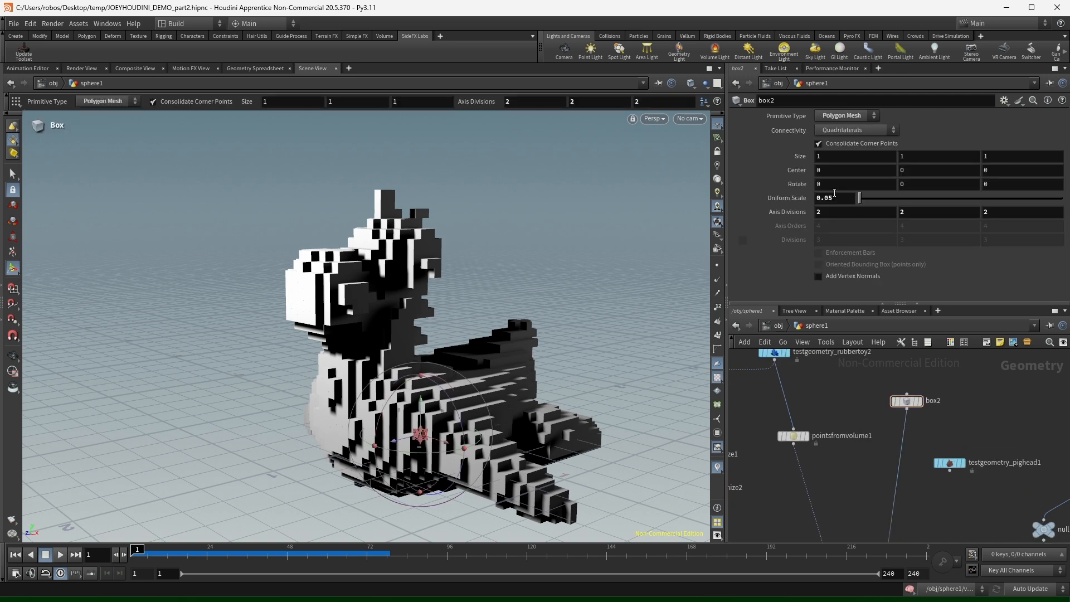
middle_drag(852, 200, 725, 223)
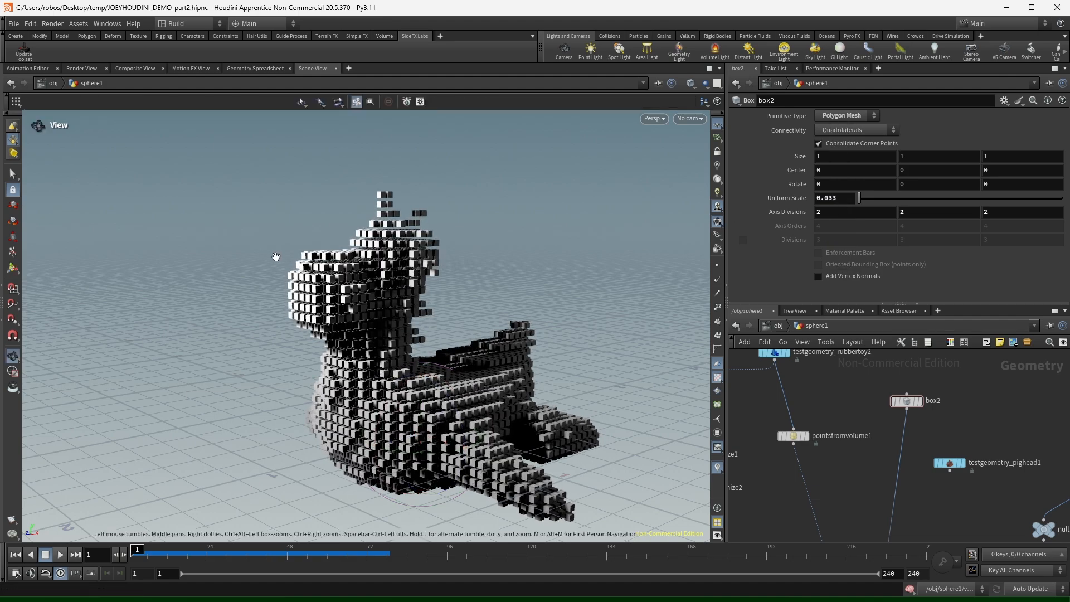
alt+right_drag(274, 258, 582, 214)
alt+drag(581, 215, 477, 264)
alt+right_drag(477, 264, 486, 348)
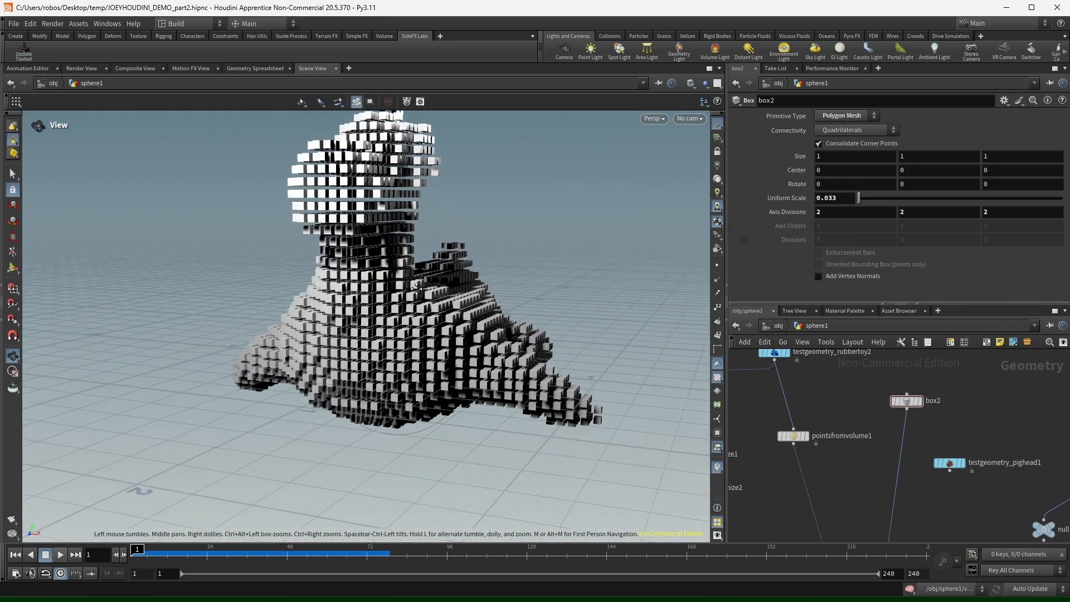
alt+drag(486, 347, 468, 375)
alt+middle_drag(468, 374, 467, 440)
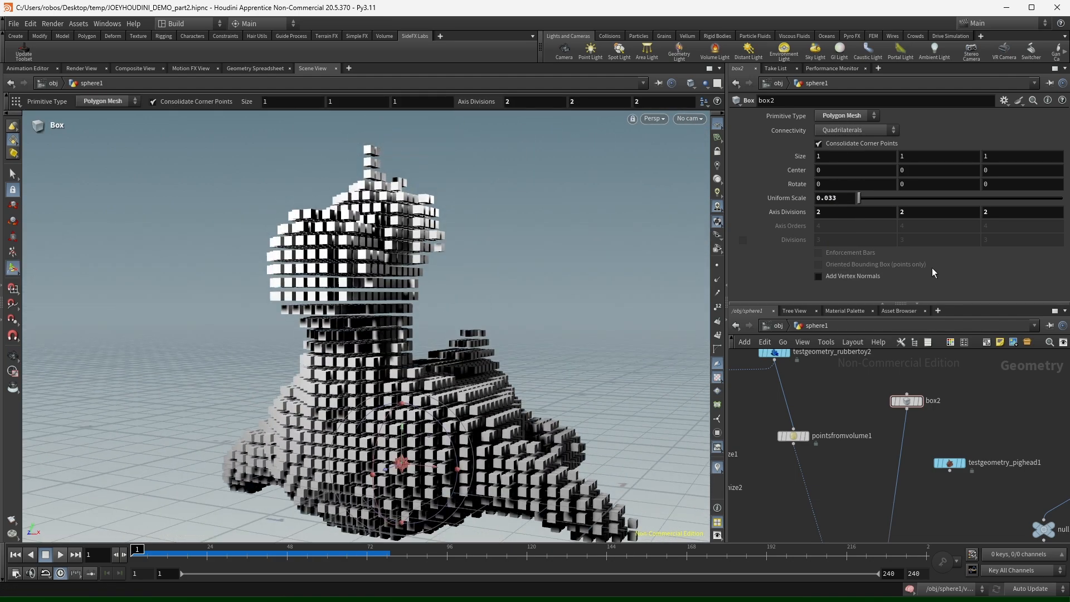
Reduce the Point Separation of pointsfromvolume1 to 0.034.
scroll(809, 418, down, 3)
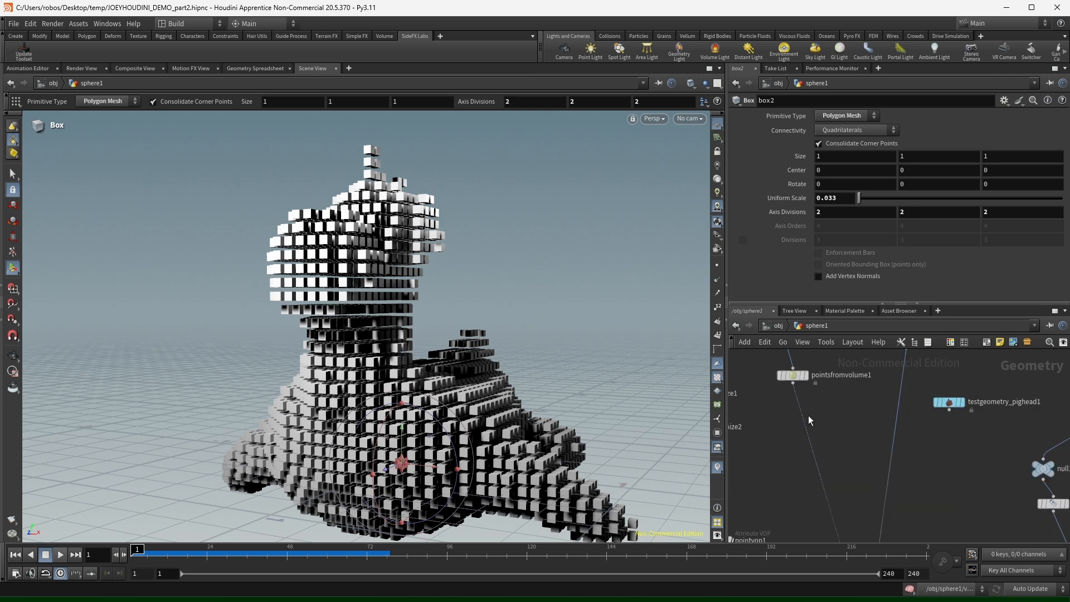
click(792, 375)
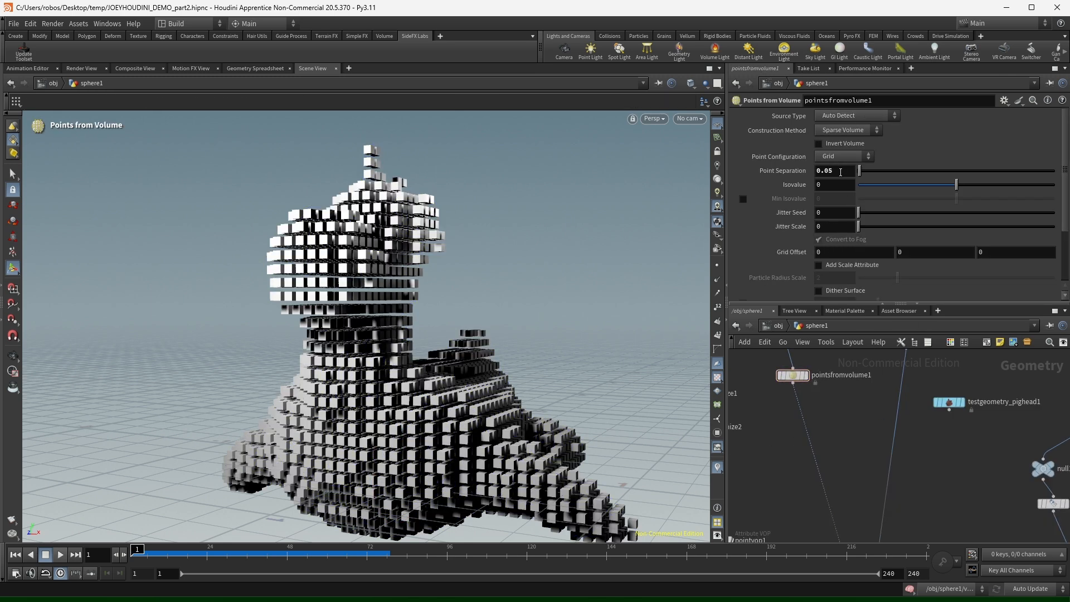
middle_drag(834, 170, 753, 210)
middle_drag(860, 422, 864, 504)
drag(829, 444, 768, 490)
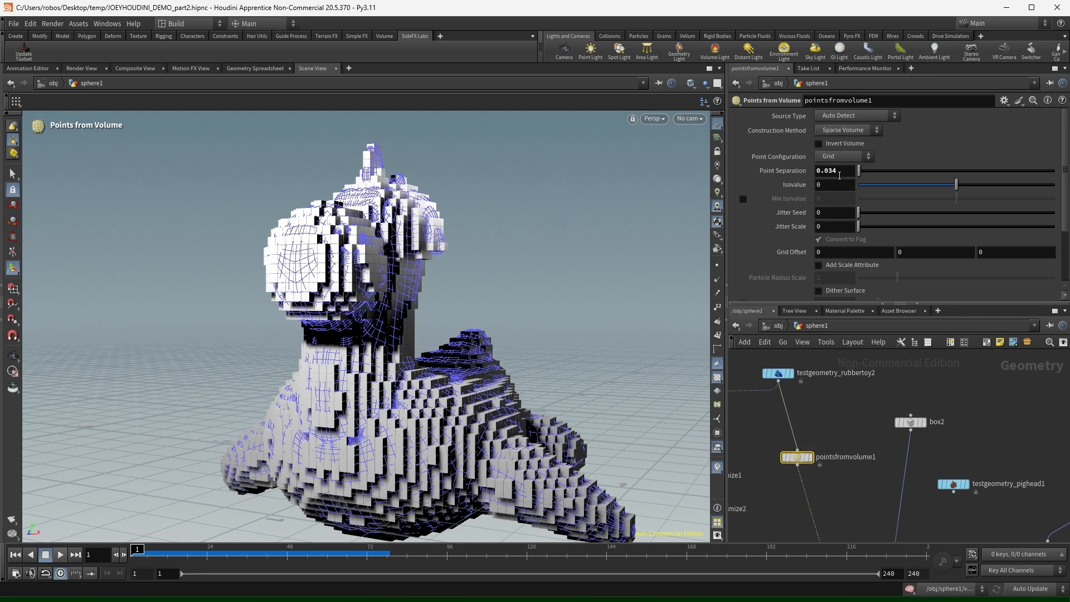
Link the Uniform Scale of box2 to the Point Separation of pointsfromvolume1 with a relative reference.
click(910, 422)
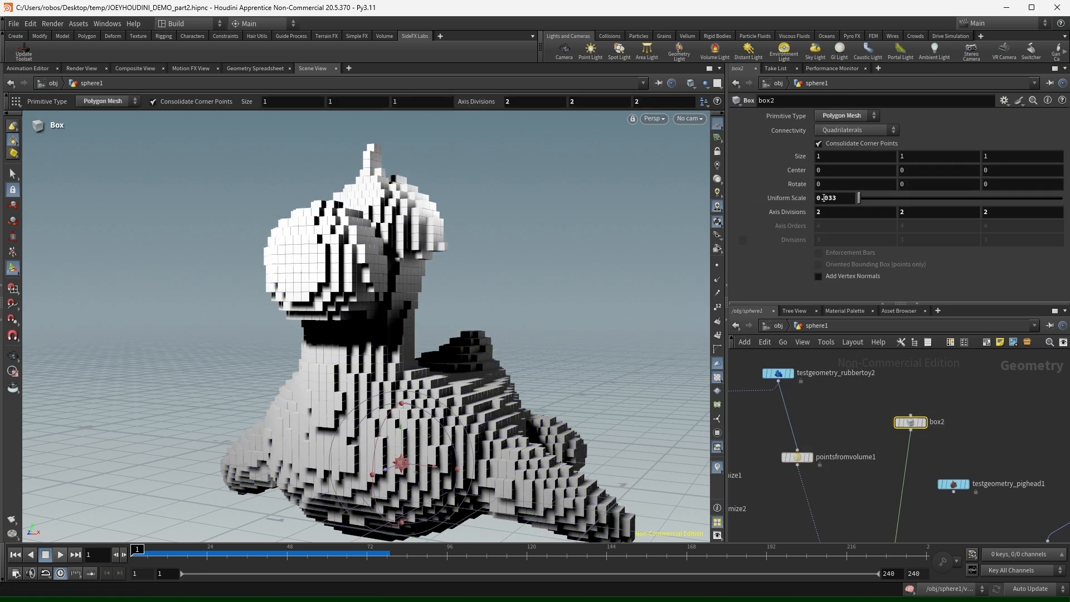
middle_drag(843, 425, 860, 402)
drag(881, 391, 782, 494)
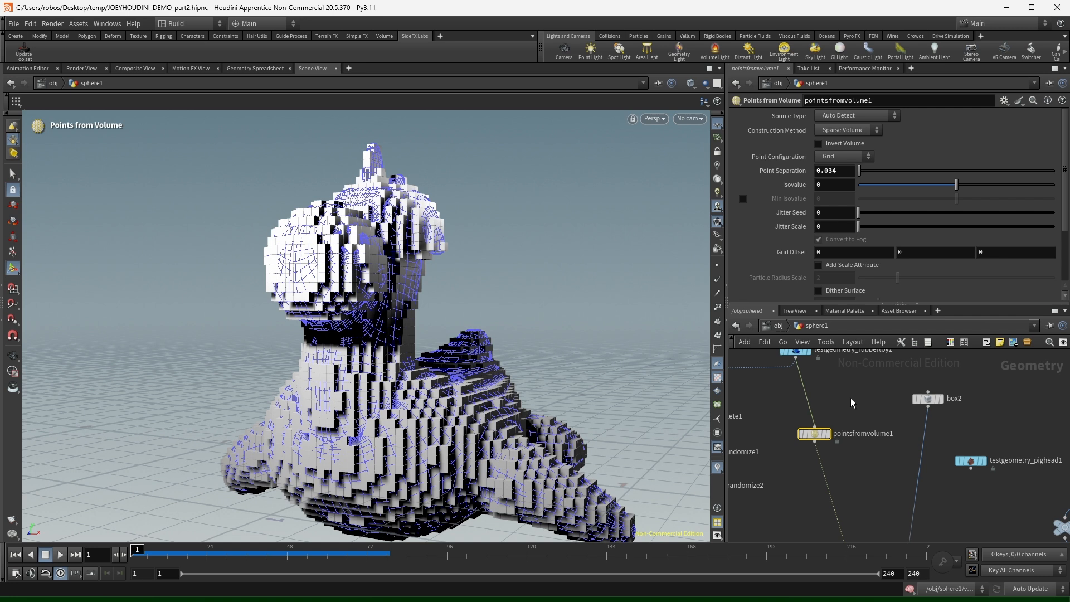
right_click(847, 168)
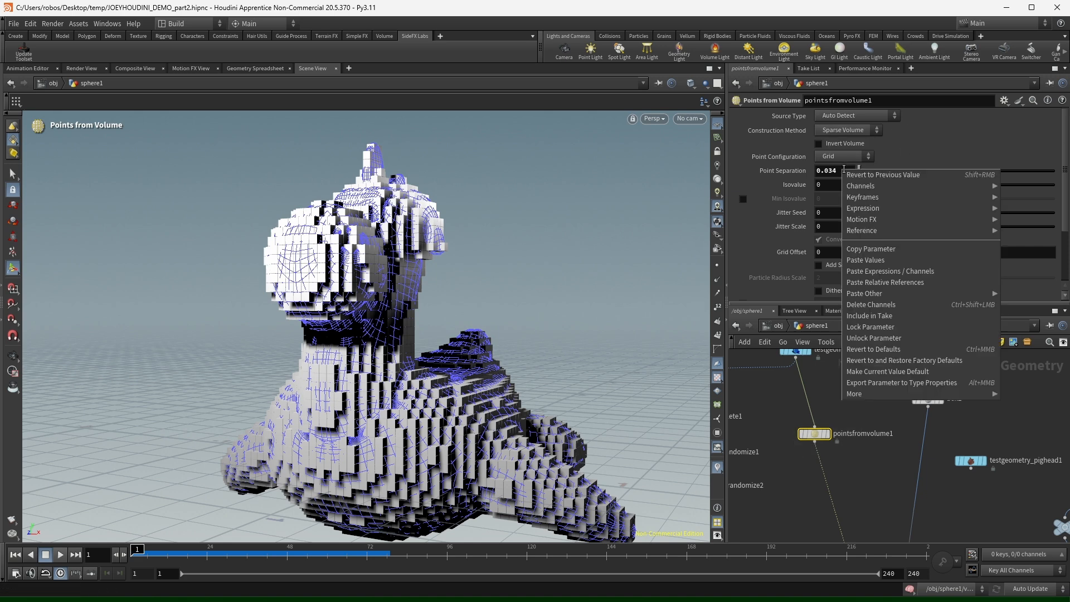
click(889, 252)
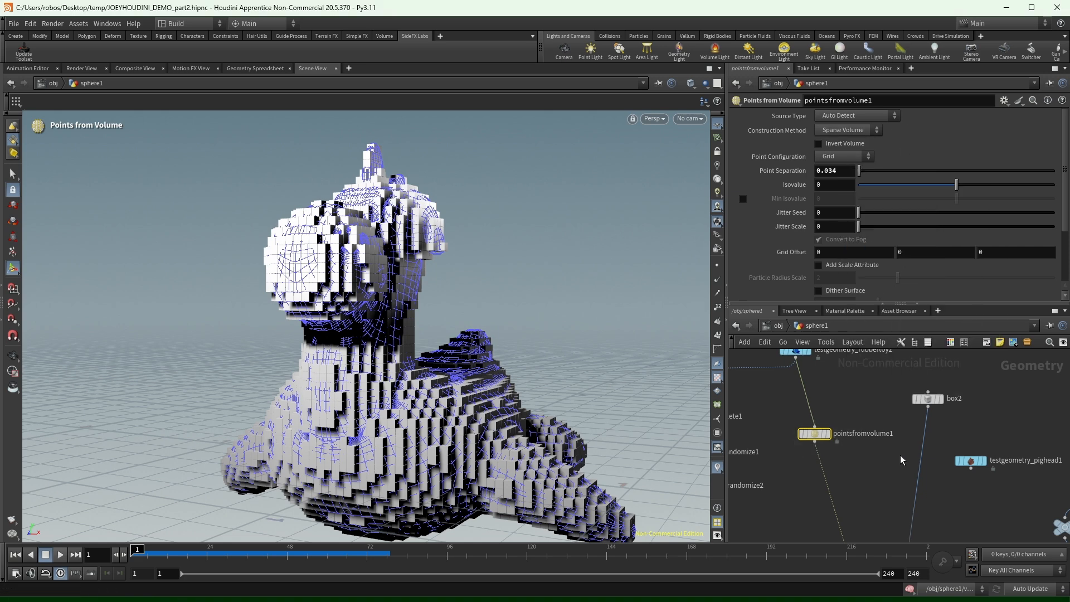
click(941, 397)
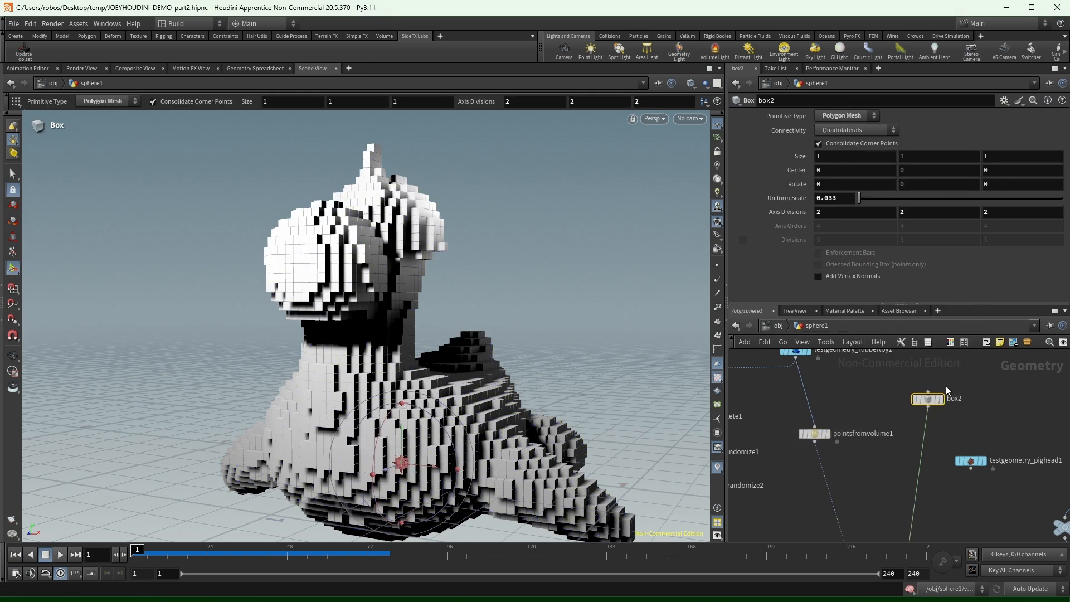
right_click(845, 199)
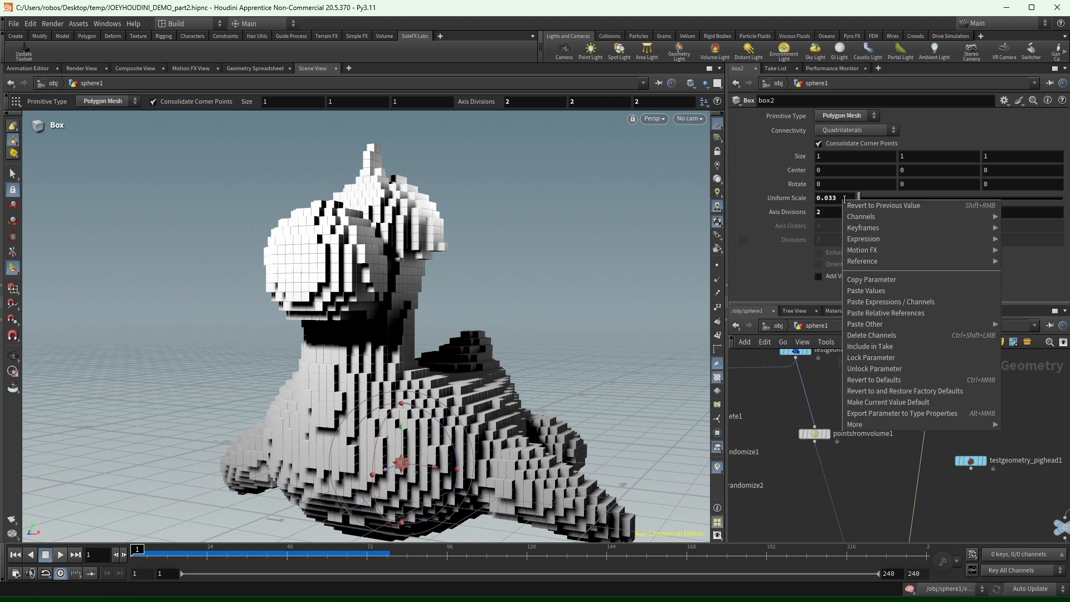
click(898, 315)
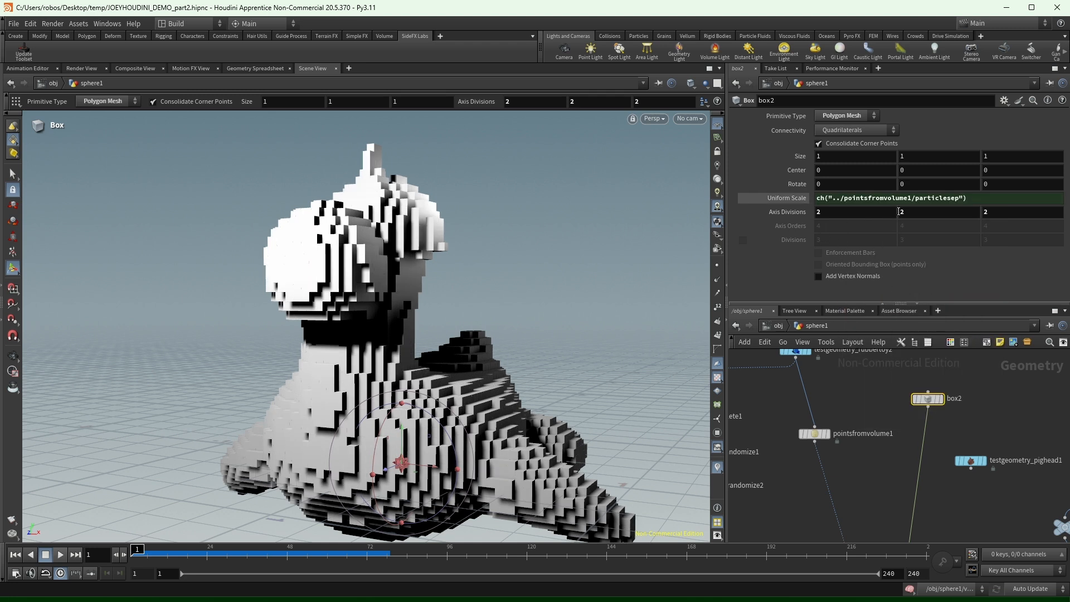
Examine the function, relative path, node name and parameter name in the Uniform Scale reference expression of box2.
click(978, 199)
key(Return)
click(932, 400)
double_click(826, 198)
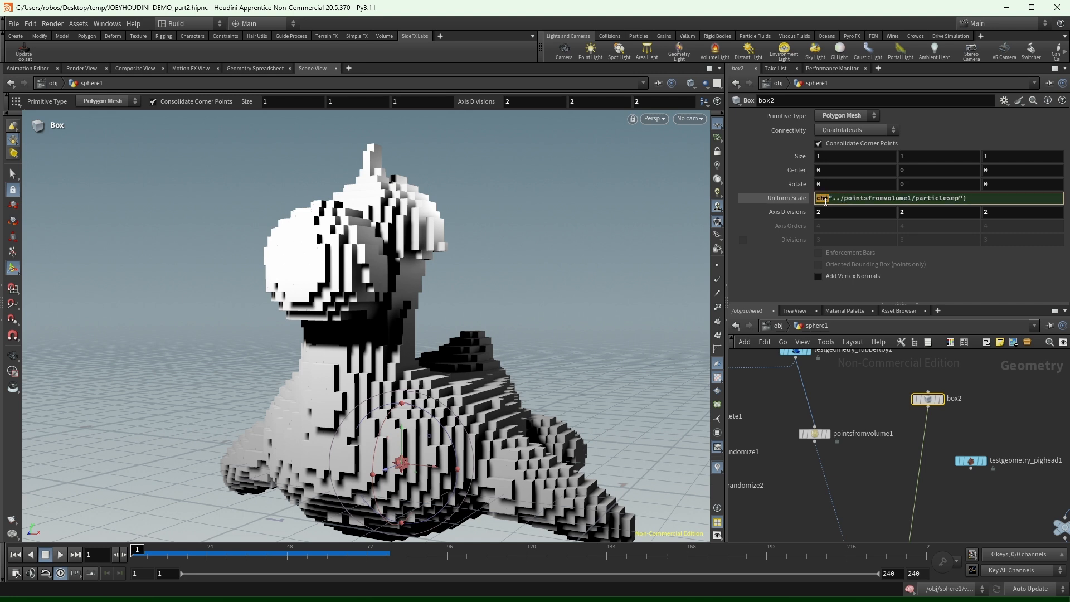
click(832, 200)
drag(833, 198, 838, 199)
click(959, 198)
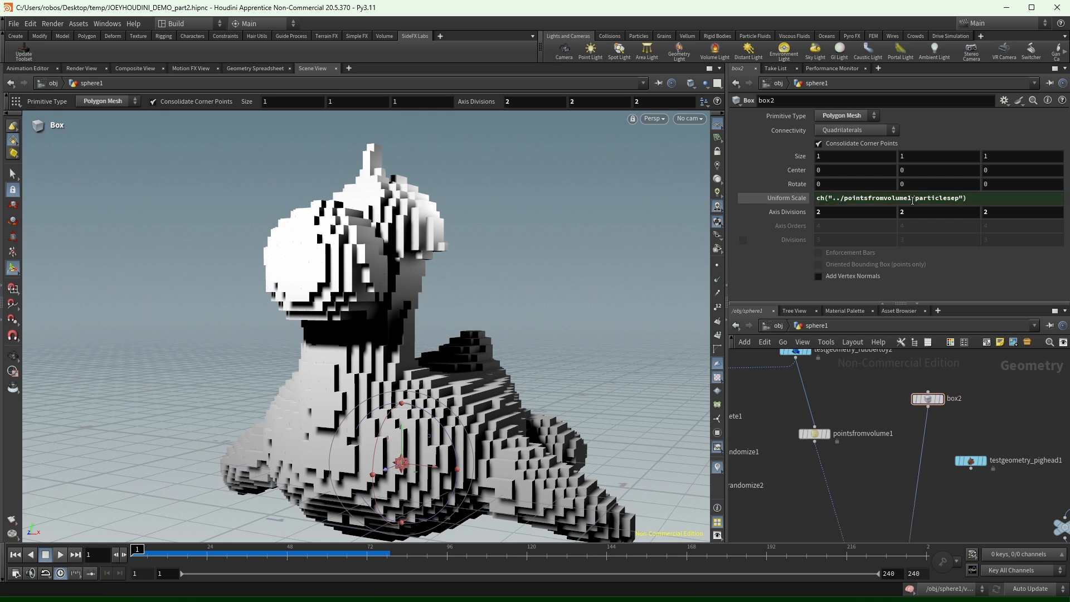
drag(915, 198, 959, 202)
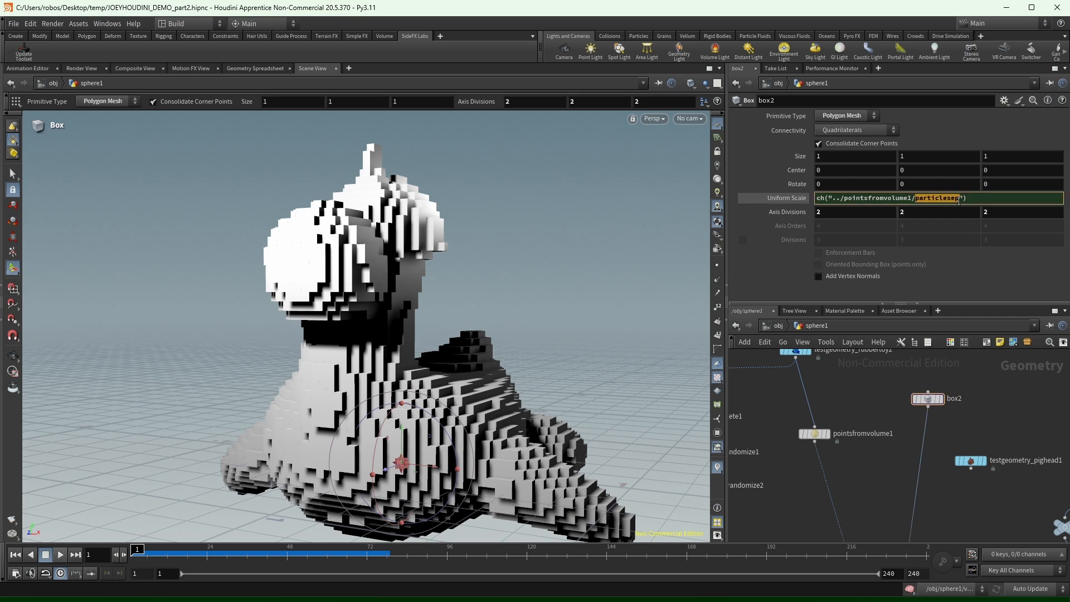
Raise the Point Separation of pointsfromvolume1 to 0.042 and check the linked Uniform Scale of box2.
click(778, 197)
click(815, 433)
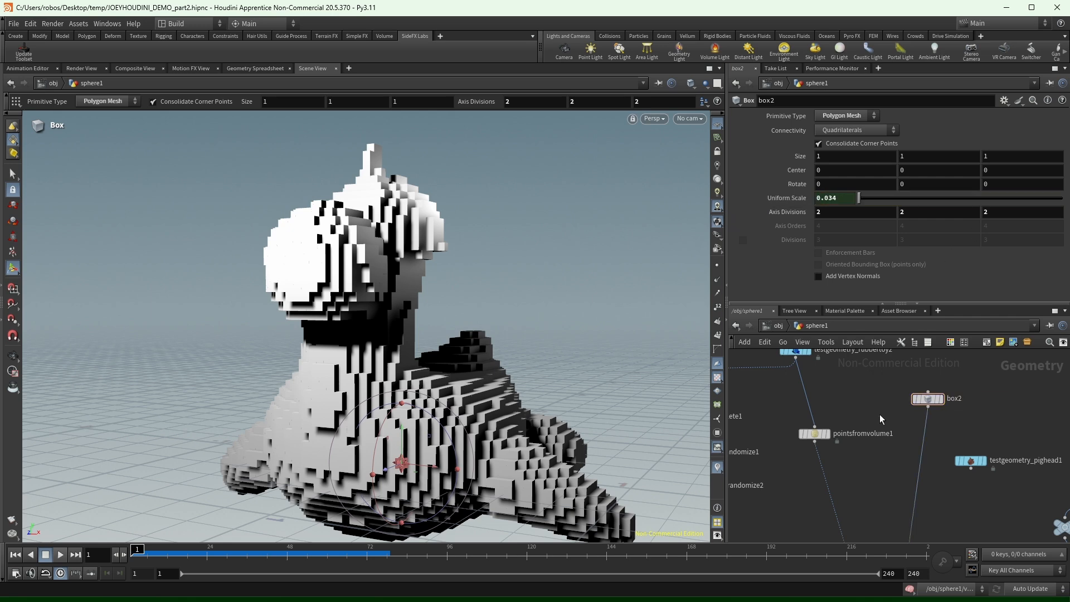
middle_drag(908, 393, 915, 354)
middle_drag(837, 172, 884, 218)
middle_drag(901, 404, 888, 475)
click(924, 432)
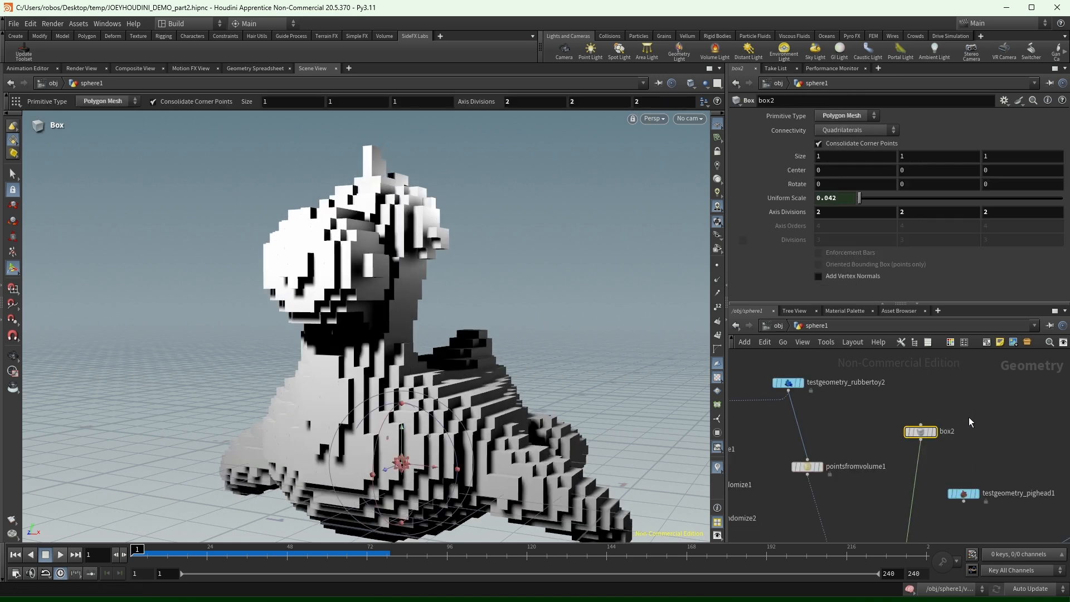
Copy the box2 node from the sphere1 network and return to the object level.
middle_drag(970, 423, 990, 398)
scroll(863, 399, down, 2)
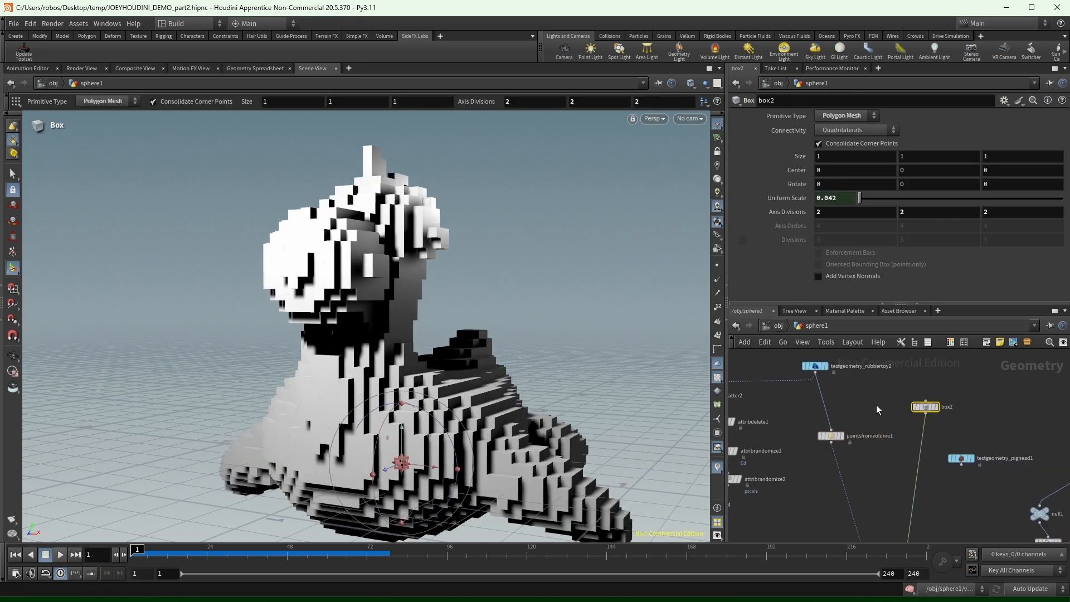
drag(869, 405, 824, 473)
click(925, 407)
key(ctrl+c)
click(772, 326)
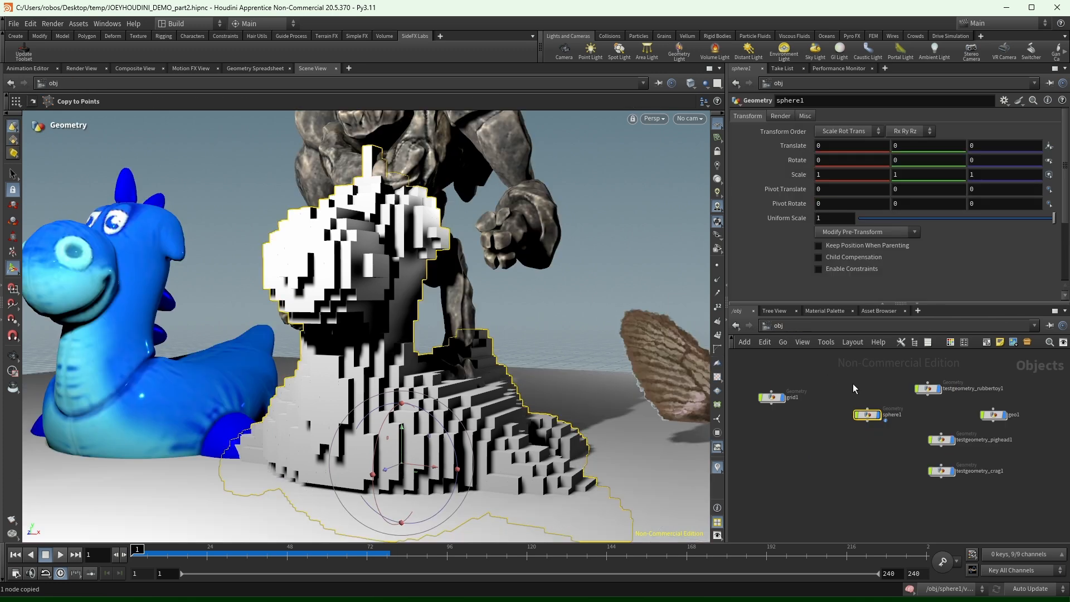
Create a new Geometry object, paste box2 inside it and show the evaluated or raw Uniform Scale expression.
key(Tab)
text(geo)
key(Return)
double_click(808, 474)
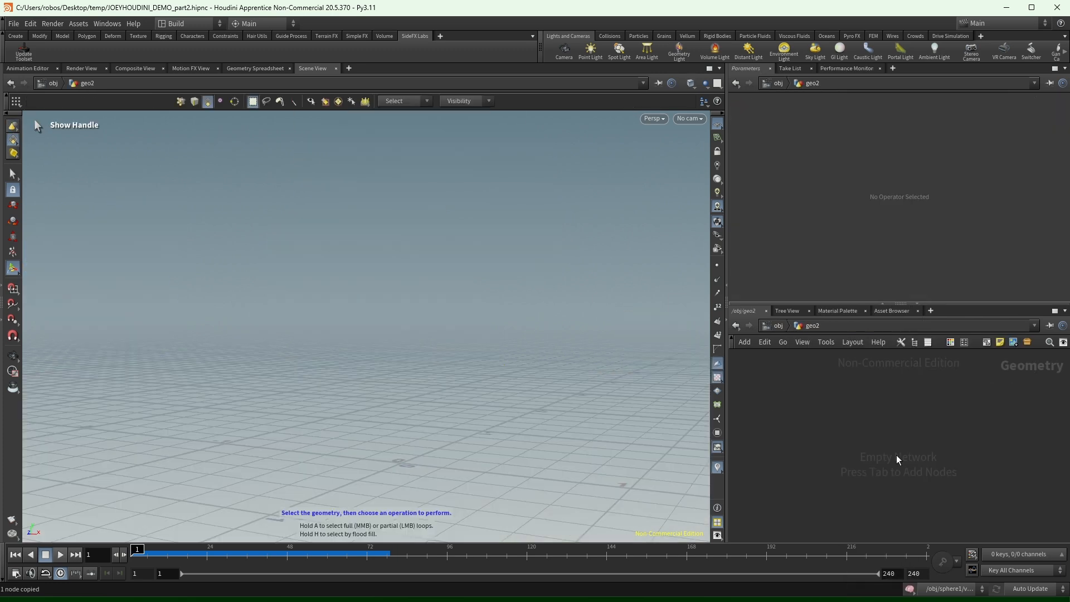
key(ctrl+v)
click(787, 197)
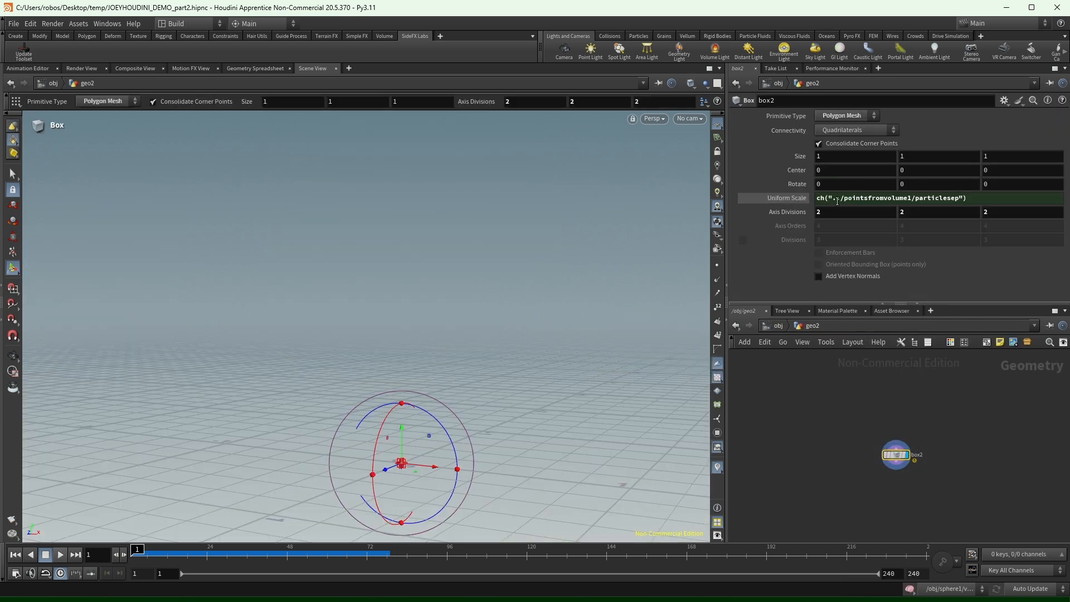
Add a Points from Volume node beside the pasted box2 in geo2.
middle_drag(827, 446, 866, 437)
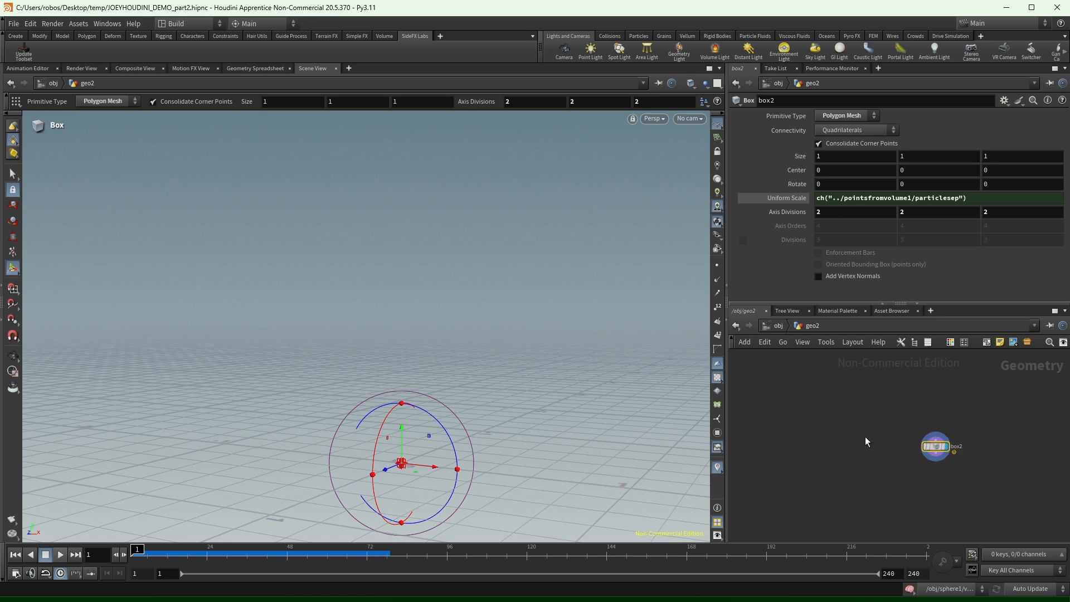
key(Tab)
text(points)
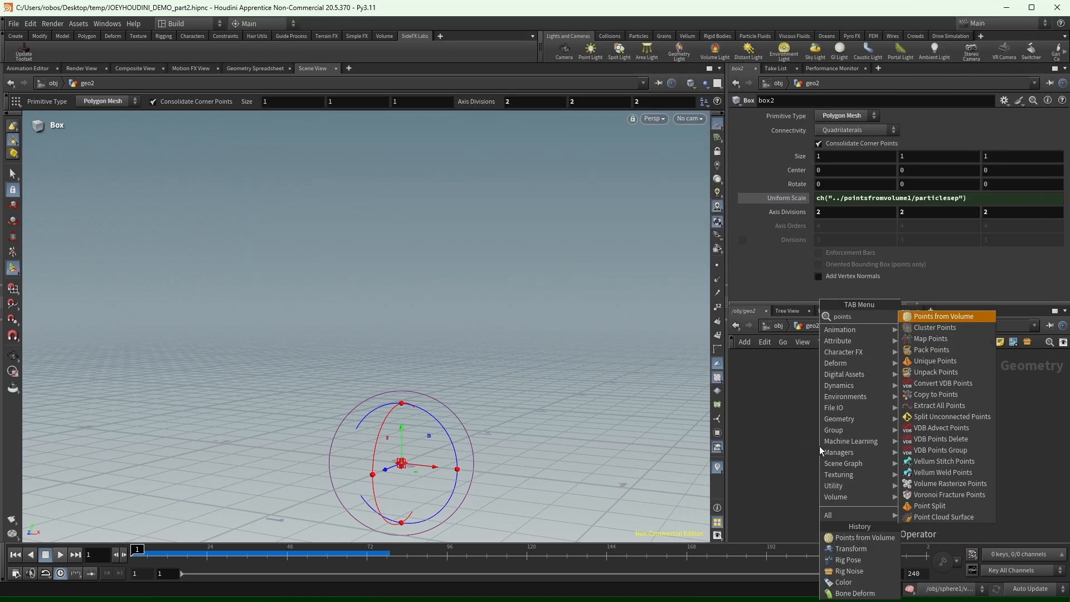
key(Return)
click(820, 446)
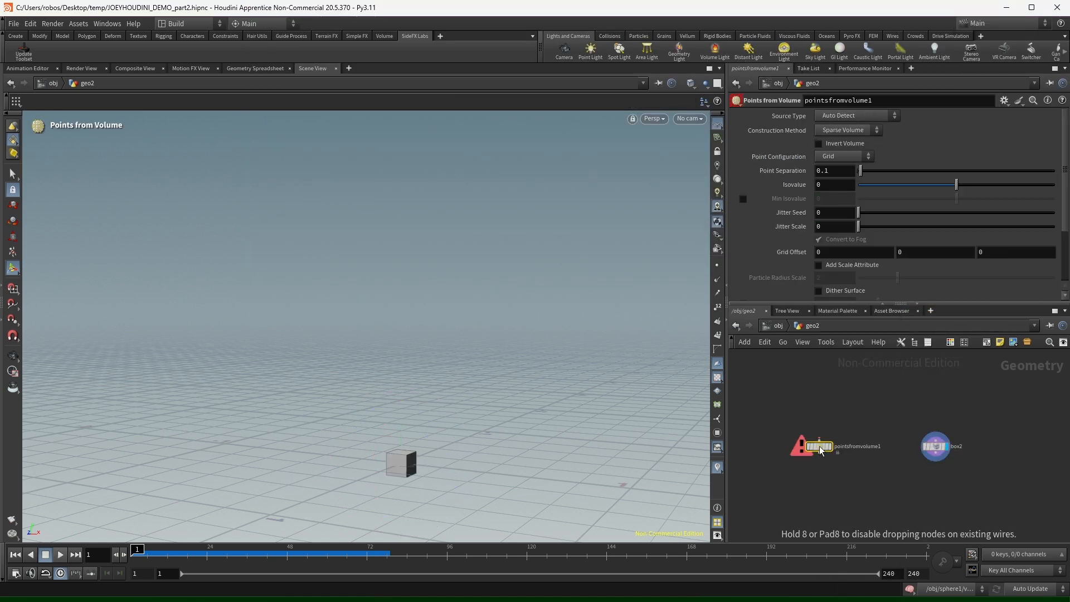
Inspect the relative Uniform Scale reference of box2 in geo2, and remove the test Points from Volume node.
click(937, 446)
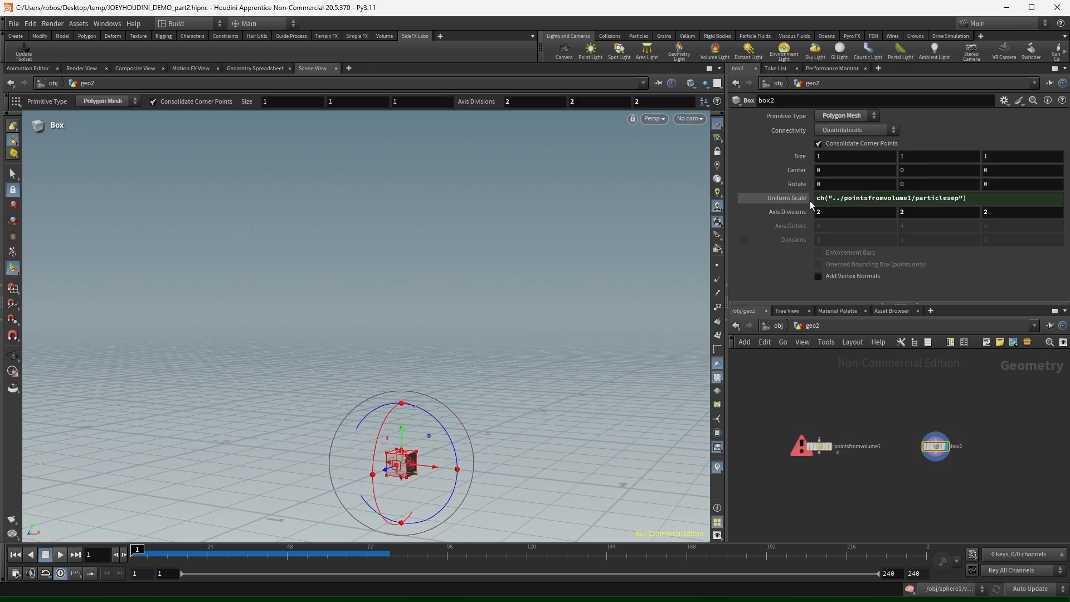
click(808, 199)
click(824, 446)
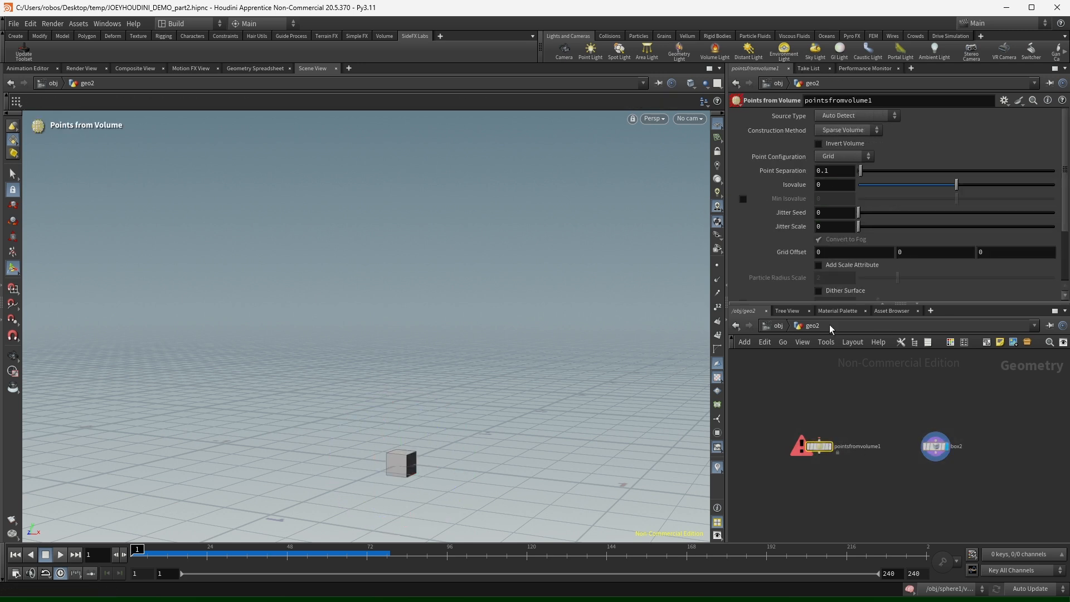
key(ctrl+x)
Leave geo2 for the object level and open the sphere1 network.
click(778, 325)
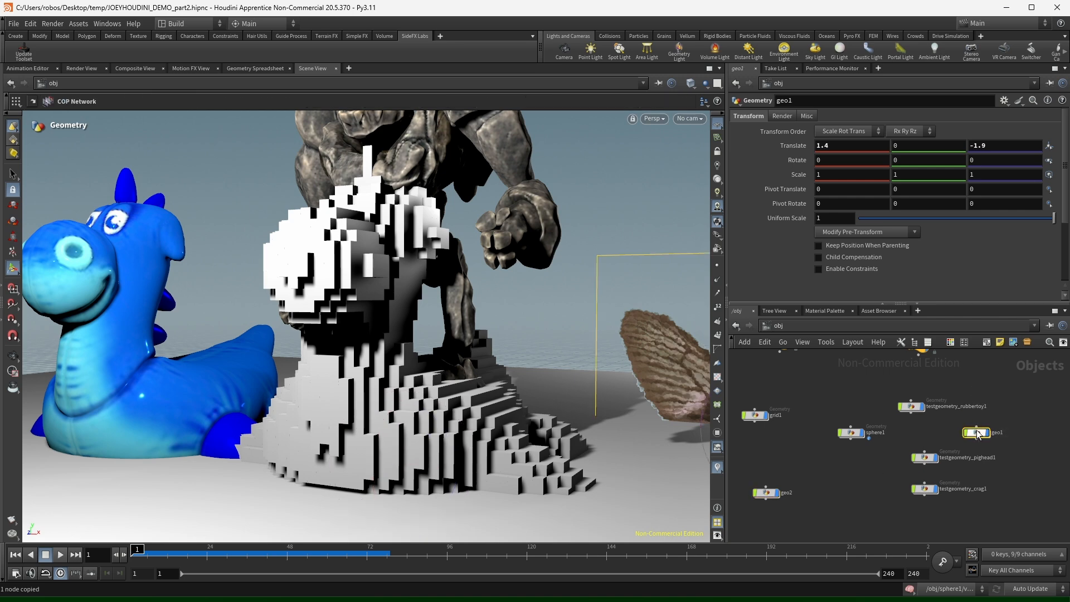
double_click(977, 432)
click(778, 326)
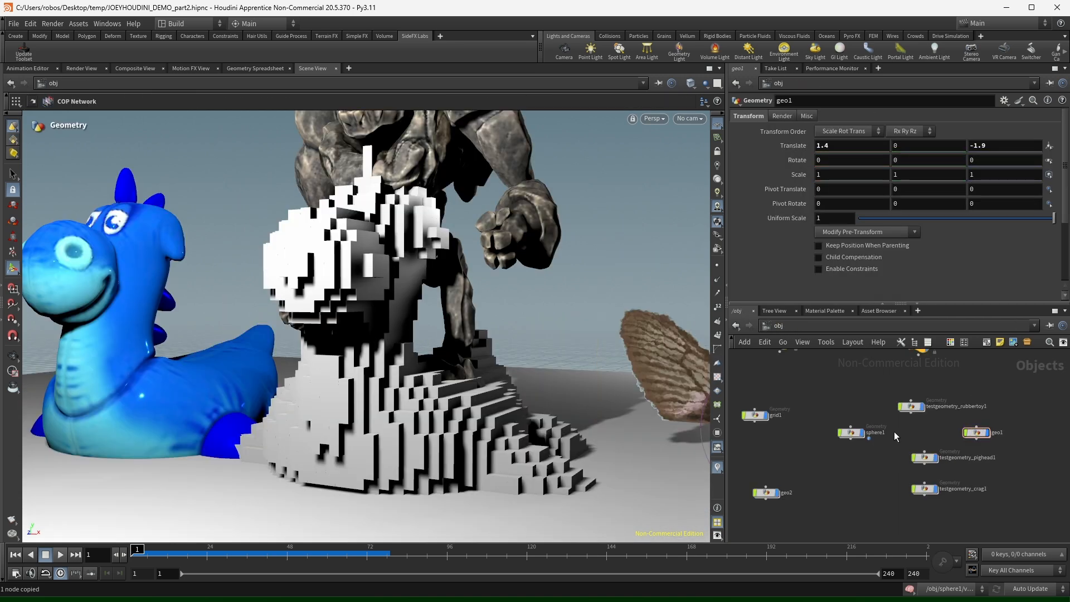
click(902, 406)
double_click(852, 433)
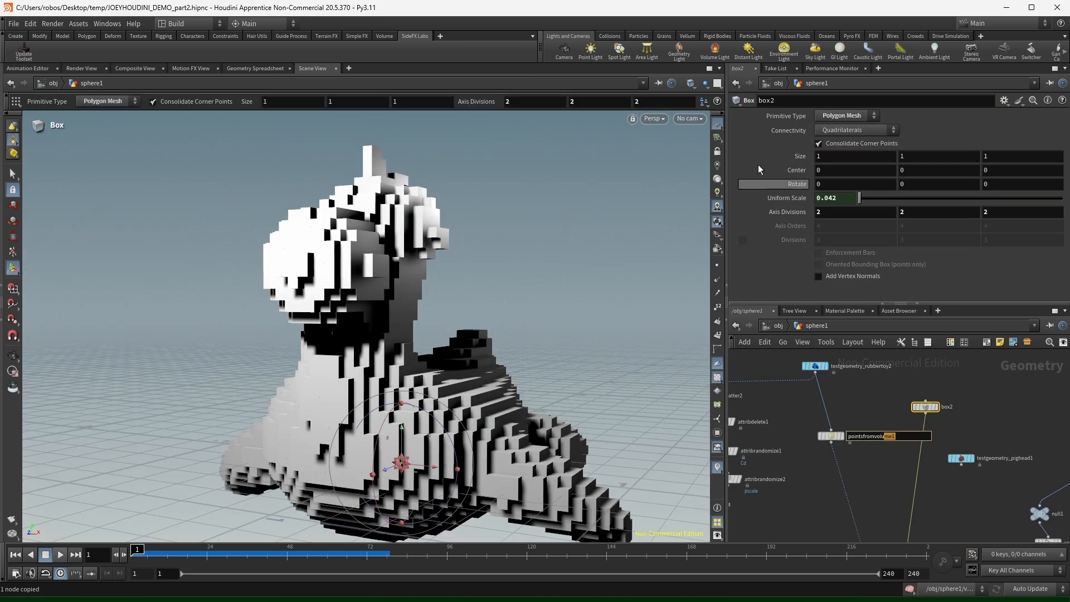
Examine the relative path portion ".." in the Uniform Scale expression of box2.
right_click(790, 200)
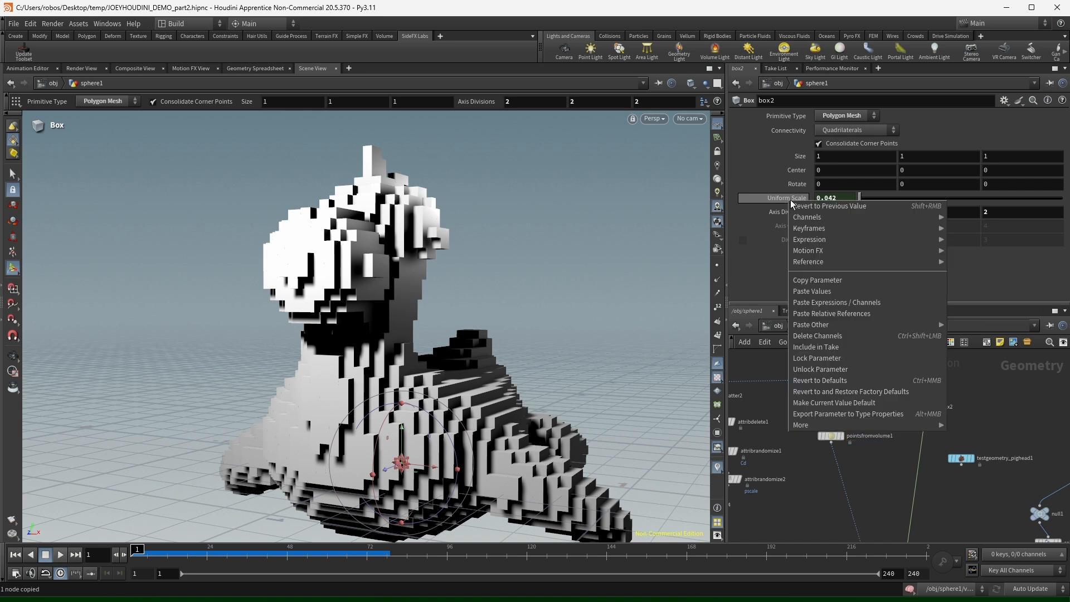
click(784, 197)
click(785, 197)
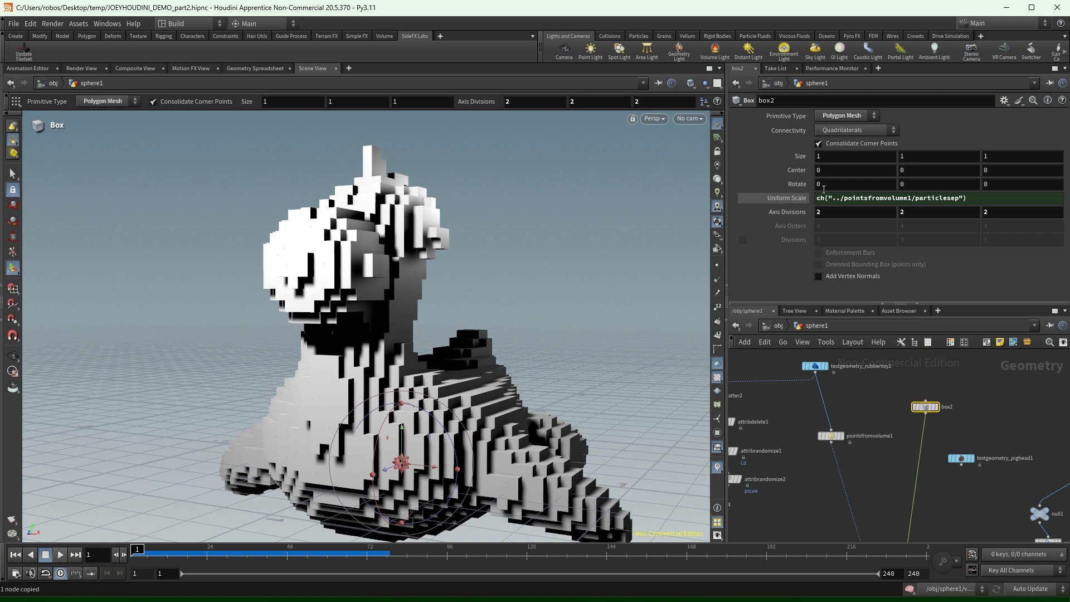
drag(839, 196, 831, 196)
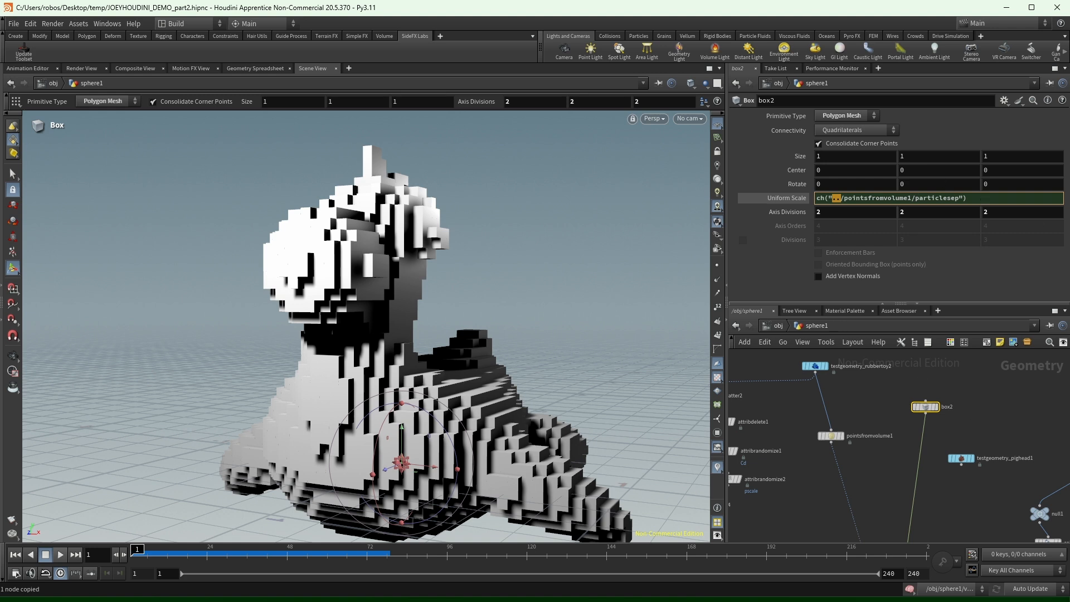
right_click(775, 327)
key(Escape)
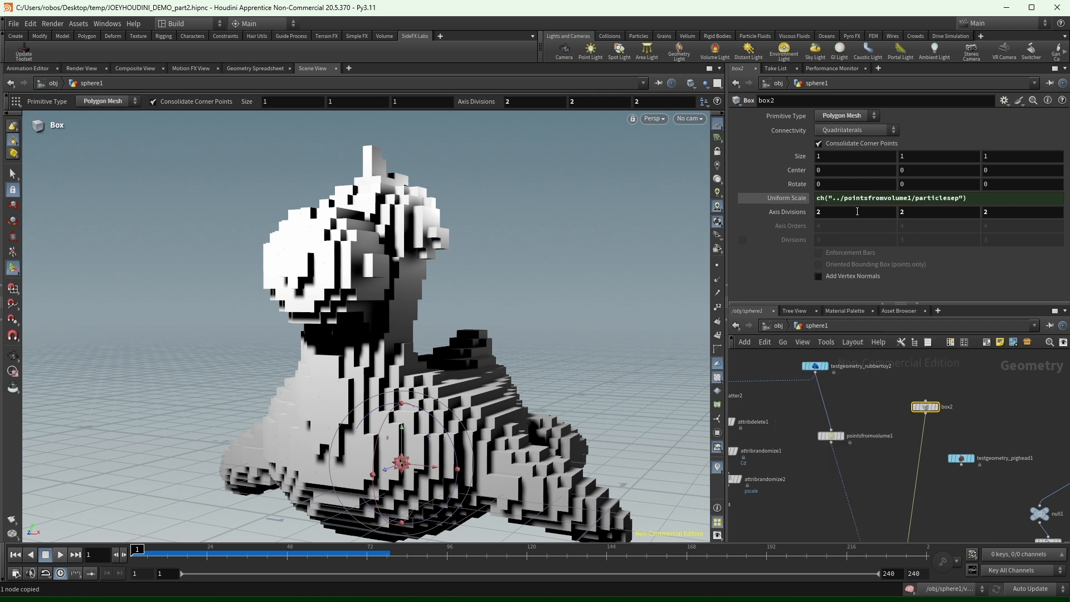
Make the Uniform Scale reference of box2 absolute as ch("/obj/sphere1/pointsfromvolume1/particlesep").
double_click(834, 200)
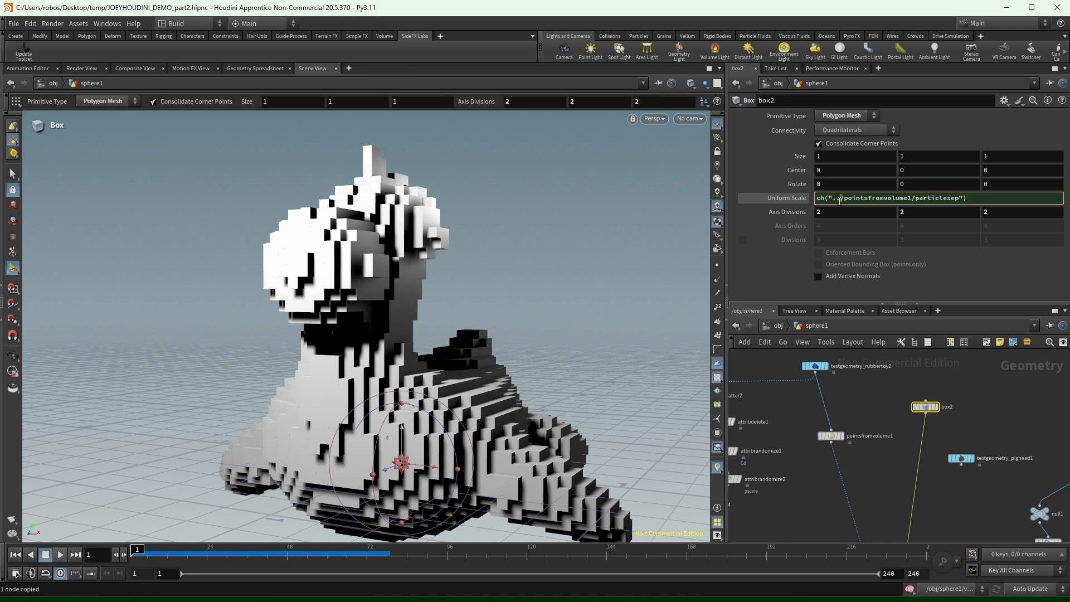
text(/obj/sp)
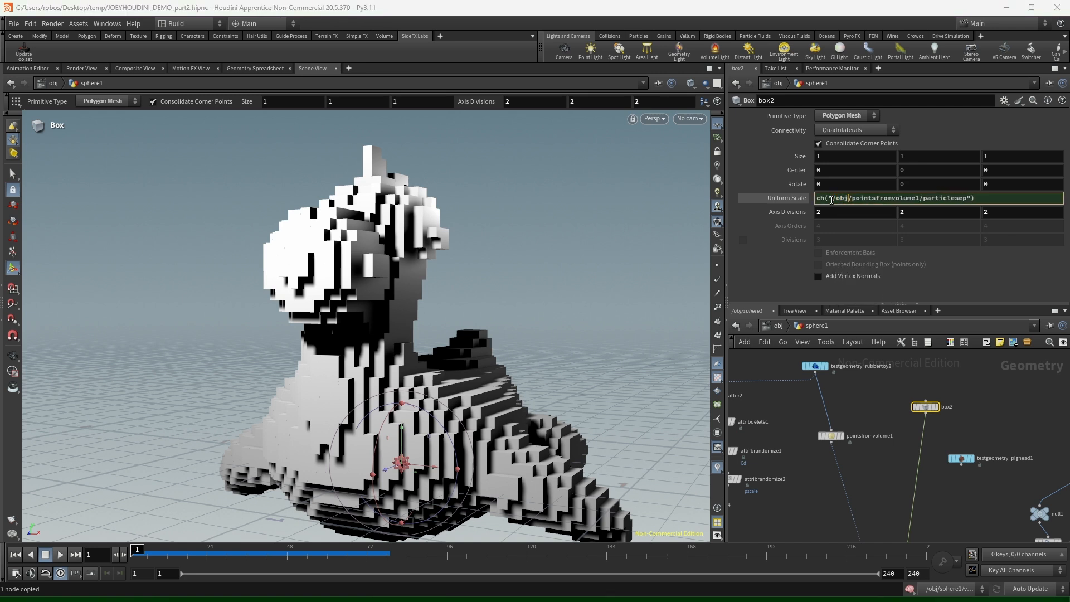
text(here1)
key(Return)
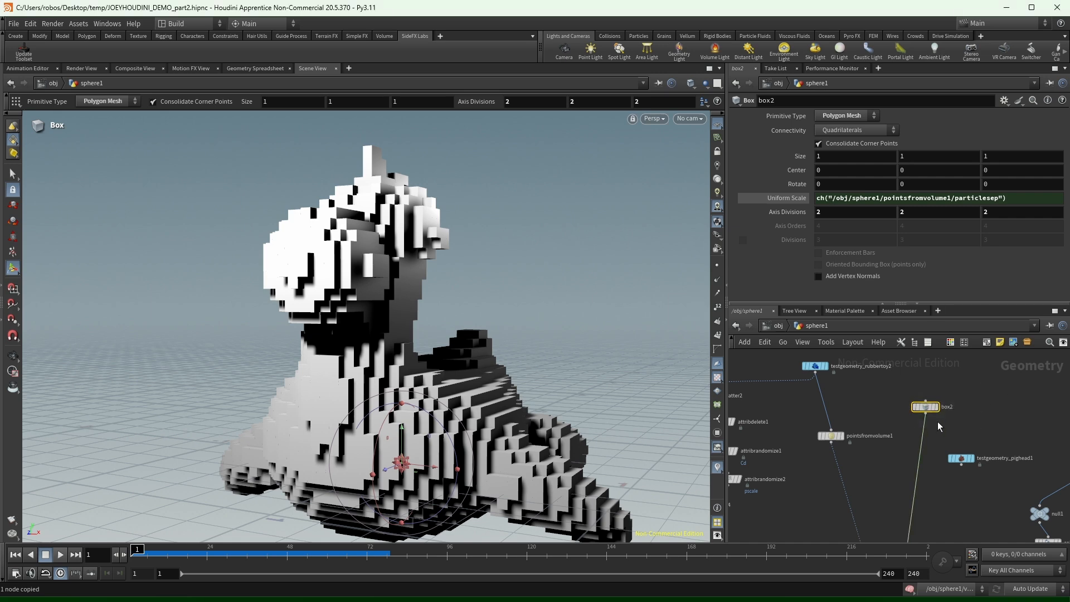
Copy box2 with its absolute reference into geo2 and check the pasted box's Uniform Scale value and expression.
key(ctrl+c)
click(779, 325)
click(765, 492)
middle_drag(815, 489, 878, 454)
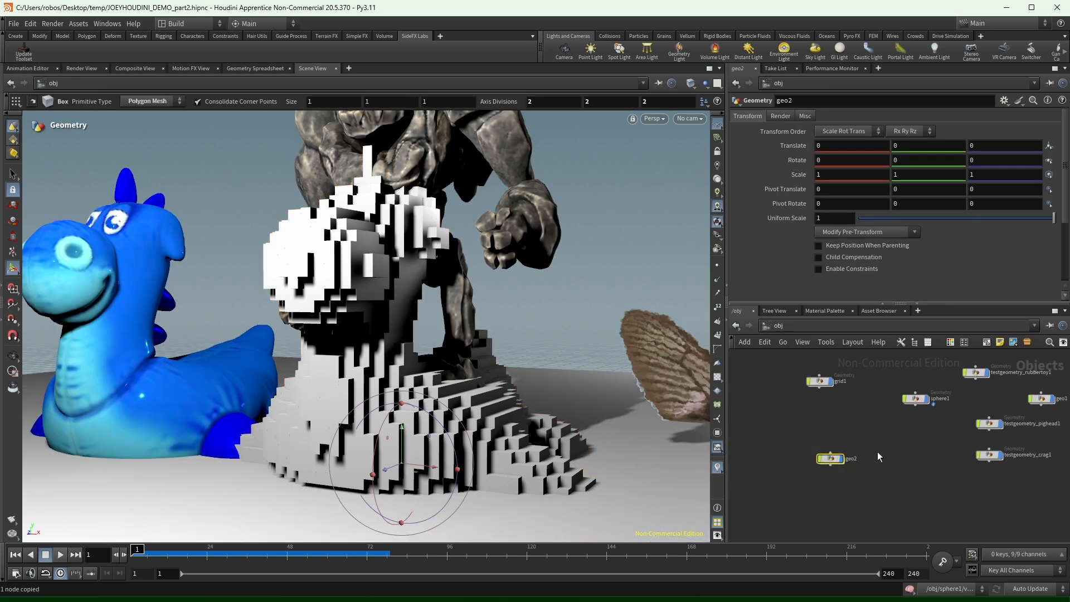
double_click(836, 457)
key(ctrl+v)
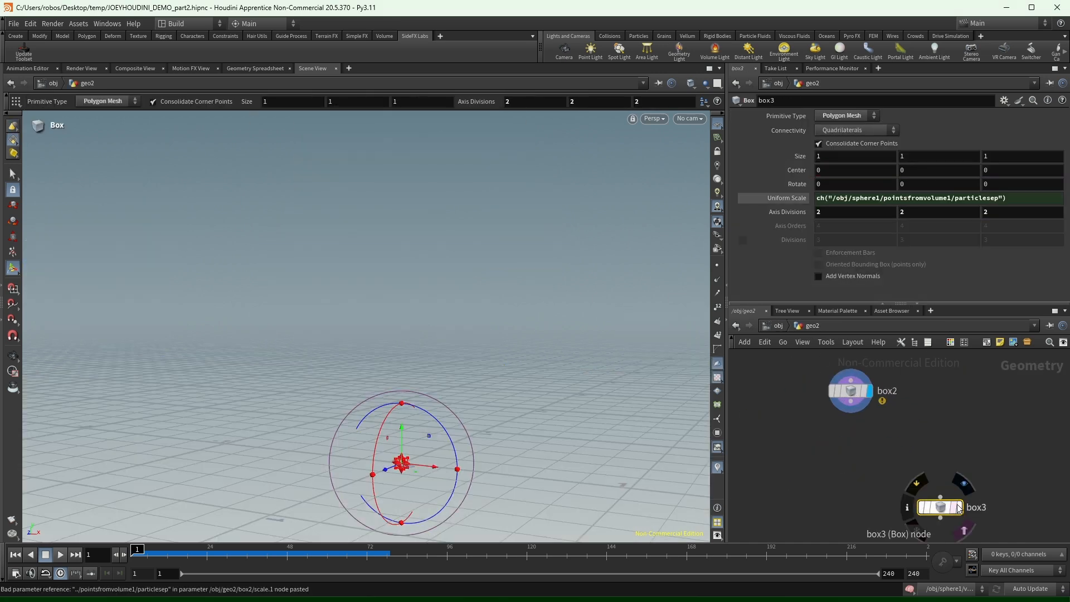
click(786, 197)
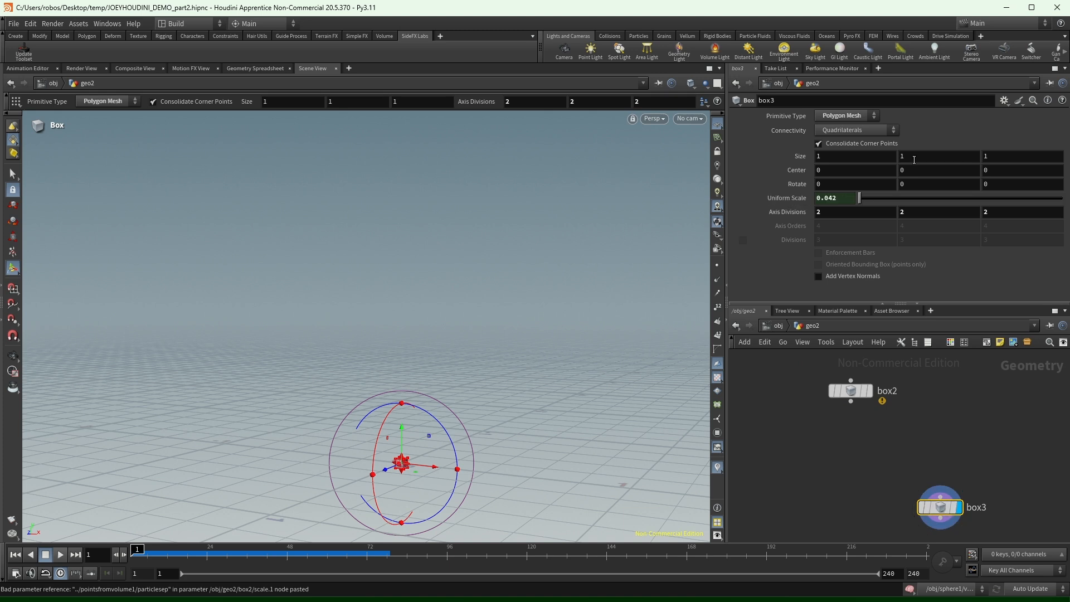
click(786, 198)
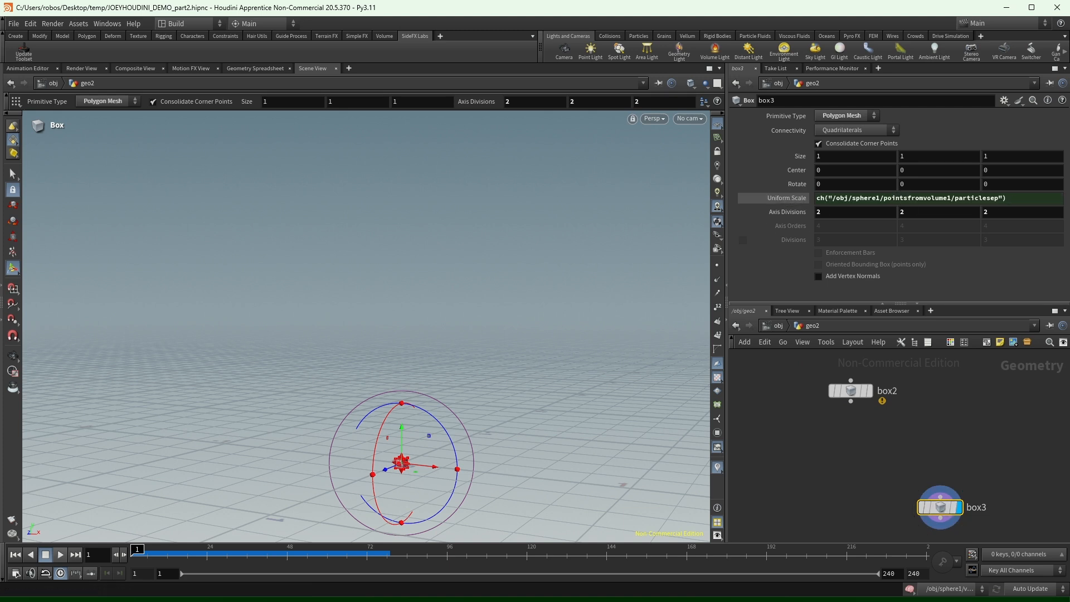
Go back up to the object level and reopen the sphere1 network.
key(u)
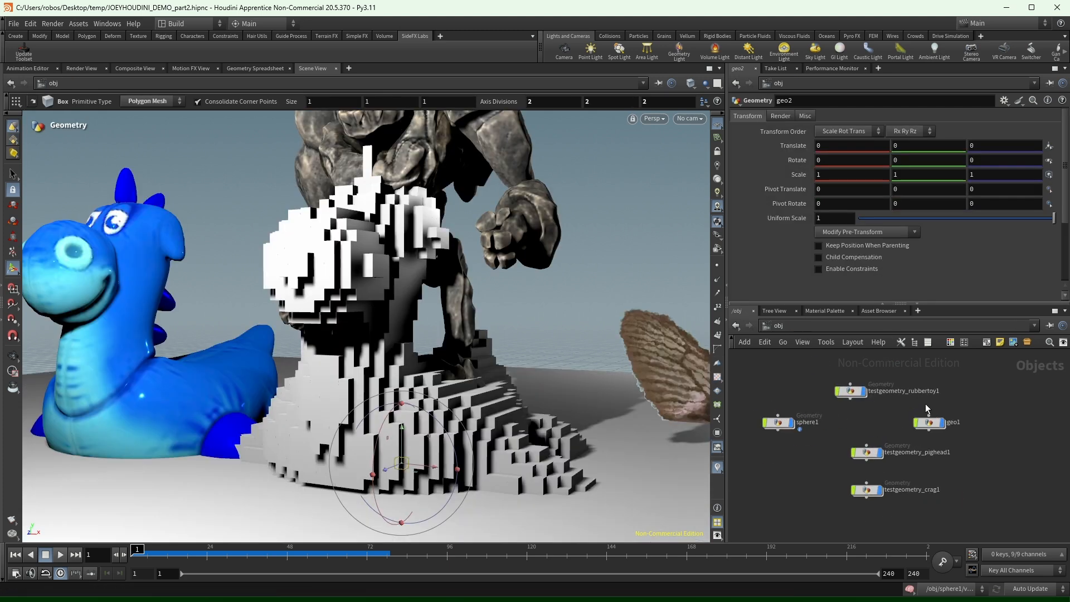
drag(939, 397, 936, 412)
click(778, 422)
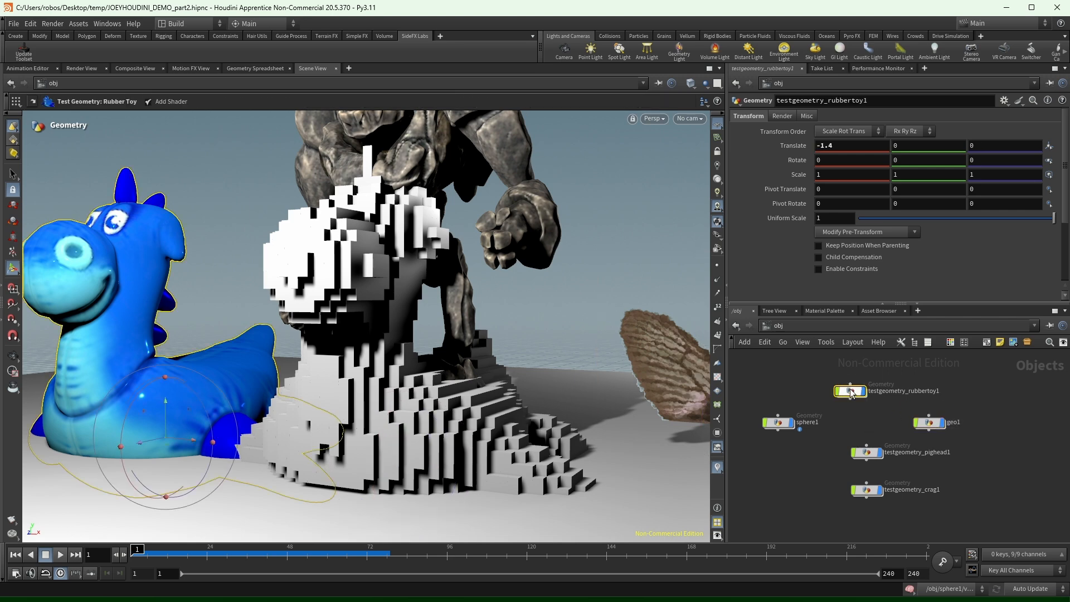
double_click(779, 424)
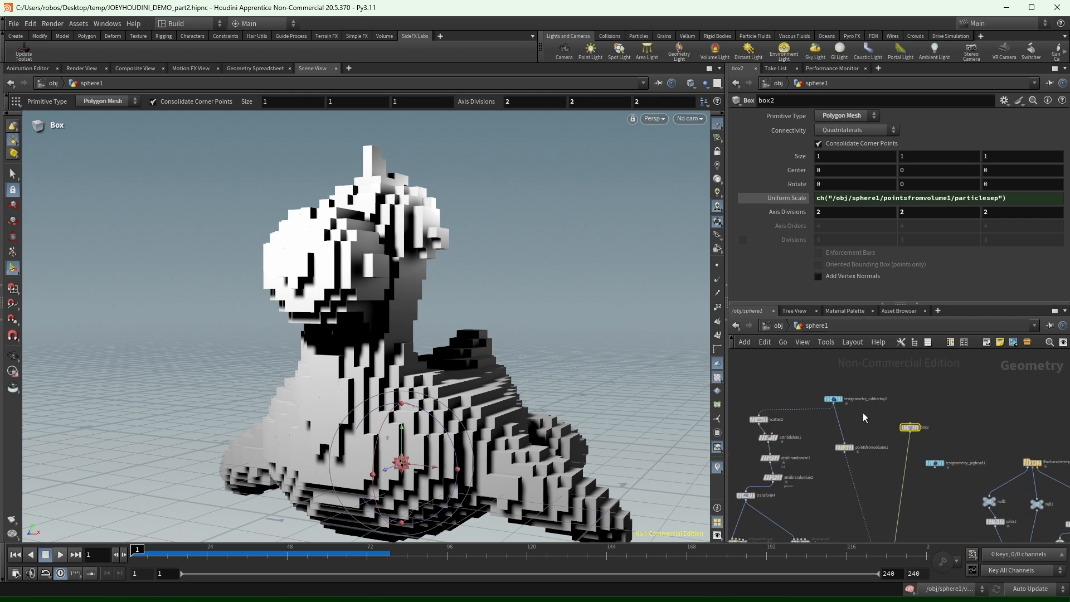
Insert a Transform between the rubber toy and pointsfromvolume1, and rotate the toy about -3.1, 36.2 and -0.2 degrees.
scroll(862, 413, up, 3)
key(Tab)
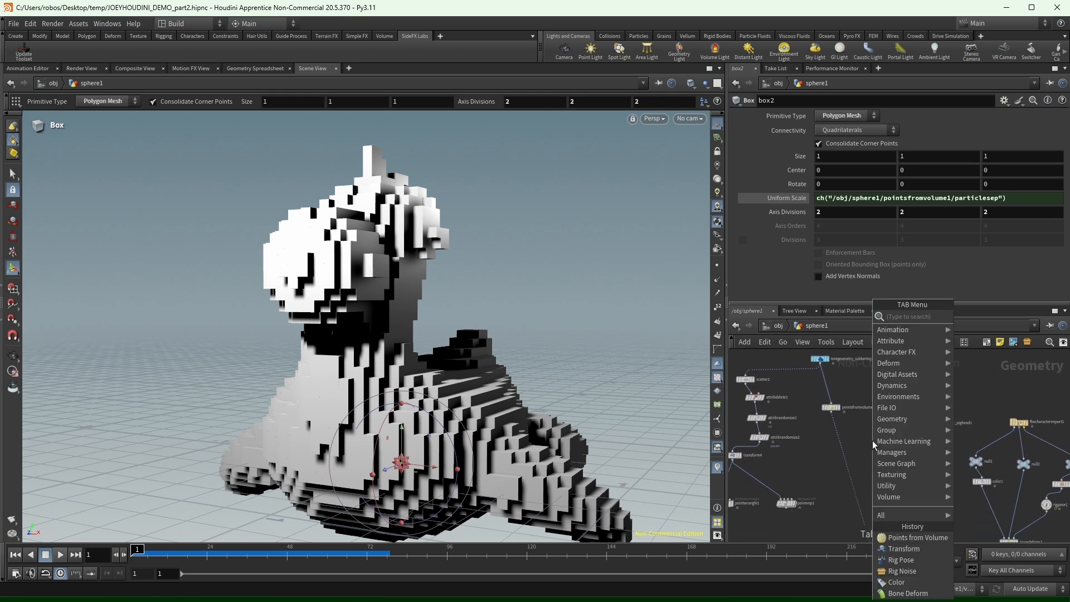
text(tran)
key(Return)
click(873, 442)
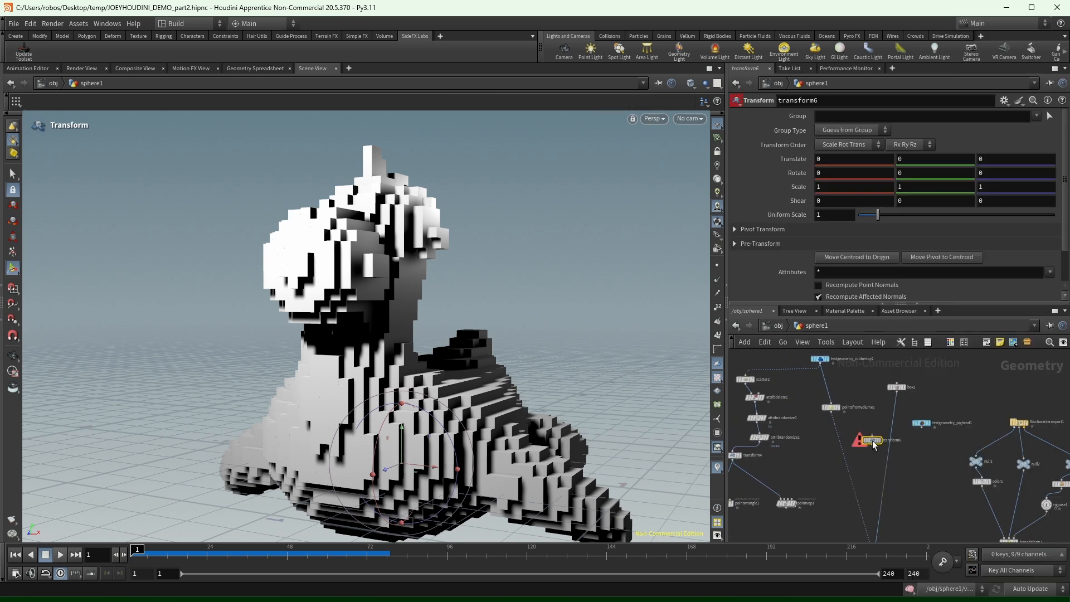
drag(872, 441, 821, 385)
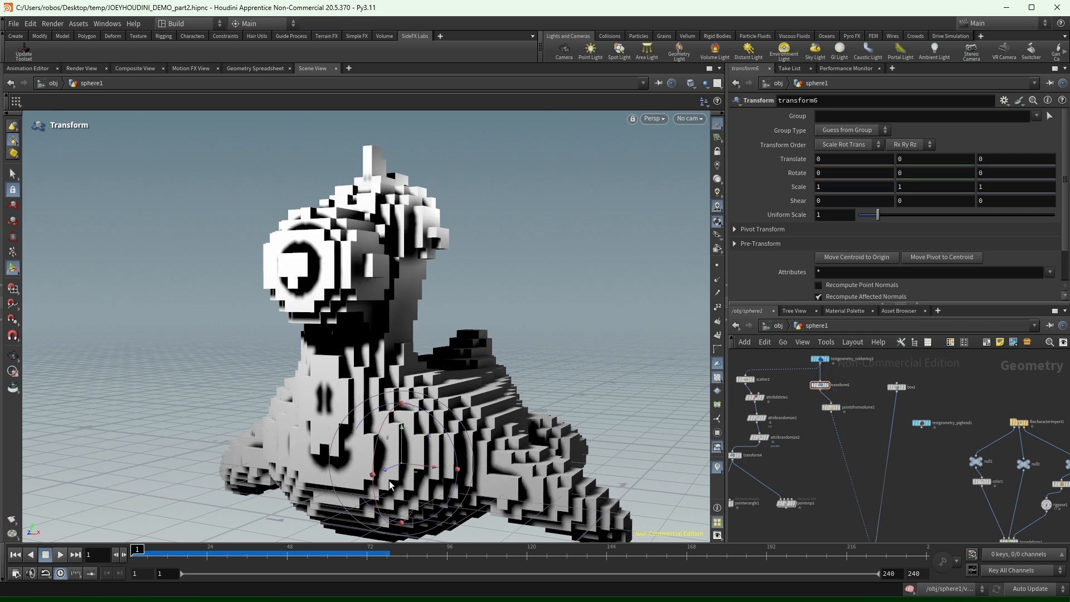
drag(389, 485, 572, 406)
Duplicate the Transform below pointsfromvolume1 and rotate the points to about 0.9, -1.4 and 45.1 degrees.
click(819, 386)
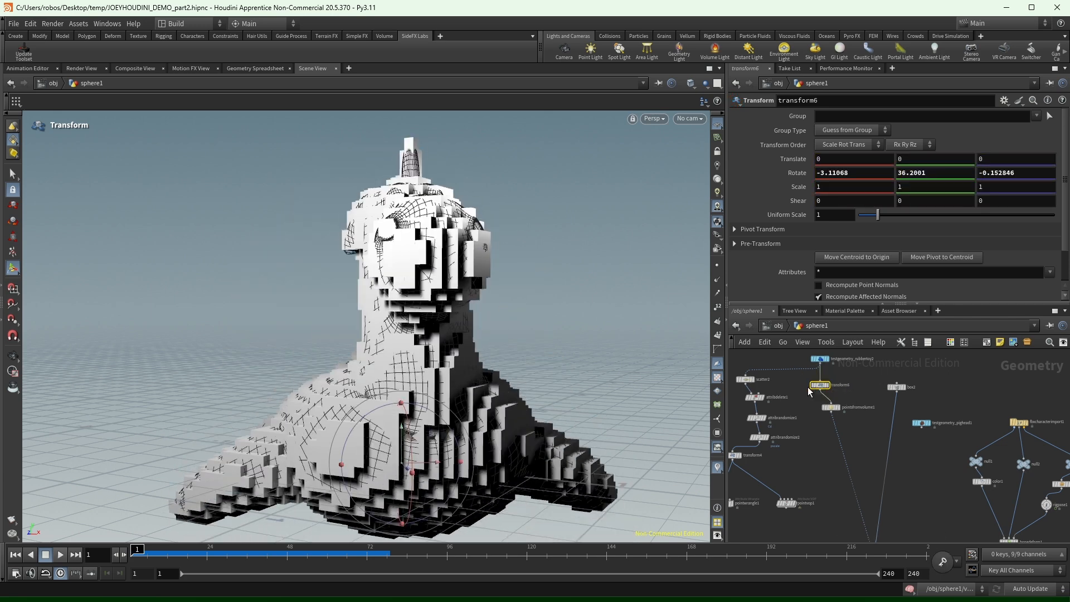
key(ctrl+v)
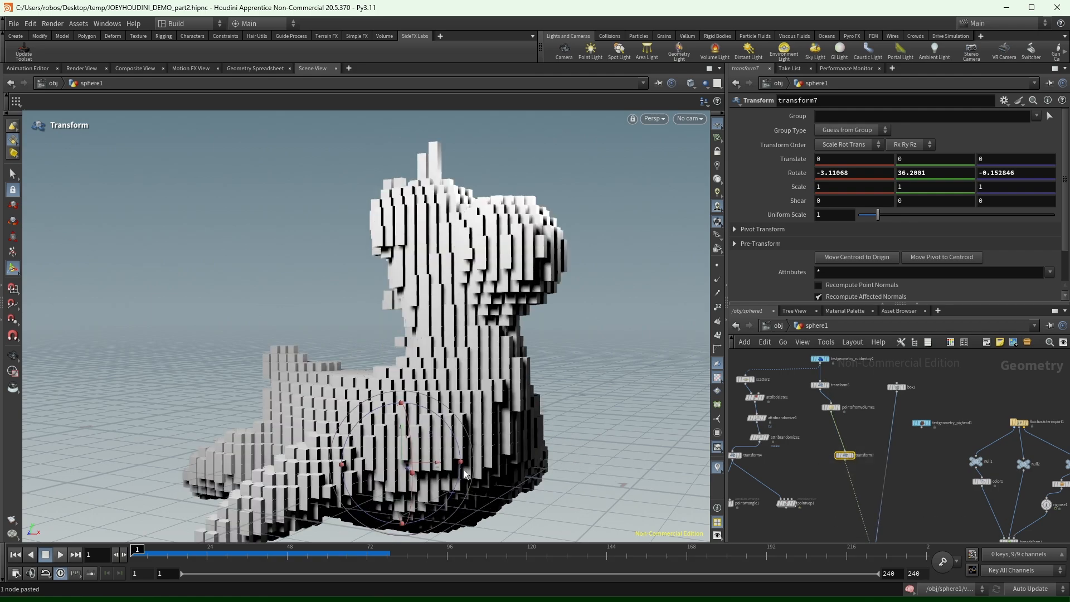
drag(465, 474, 394, 446)
scroll(864, 427, down, 2)
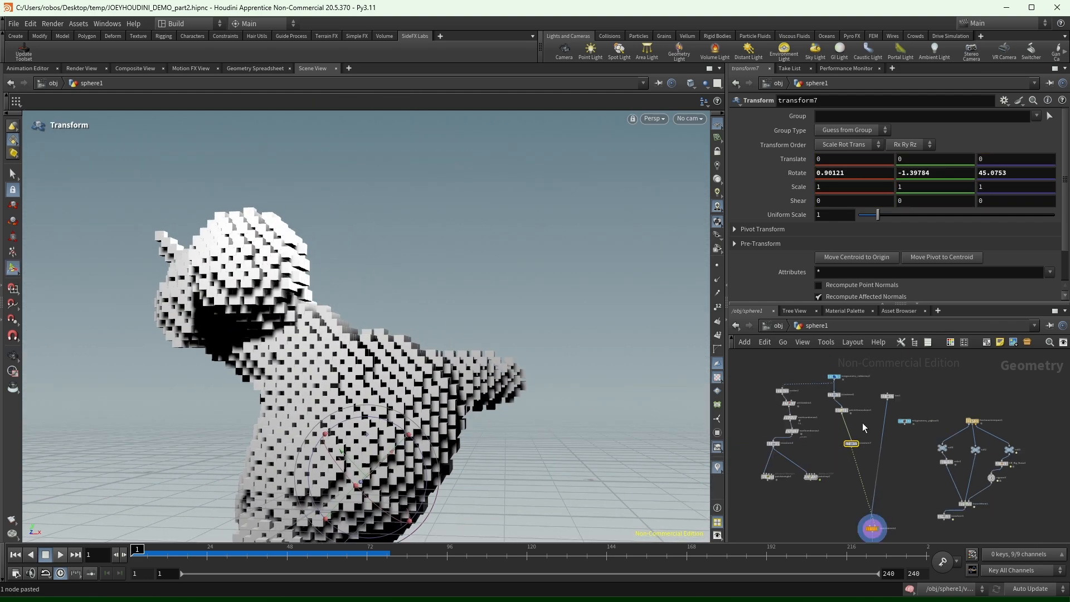
Move transform7 from the points branch to the output of copytopoints1 and display its result.
mouse_move(852, 445)
mouse_down()
mouse_move(883, 441)
mouse_move(865, 474)
mouse_move(909, 459)
mouse_move(843, 442)
mouse_up()
scroll(908, 458, down, 2)
scroll(909, 458, up, 5)
click(922, 478)
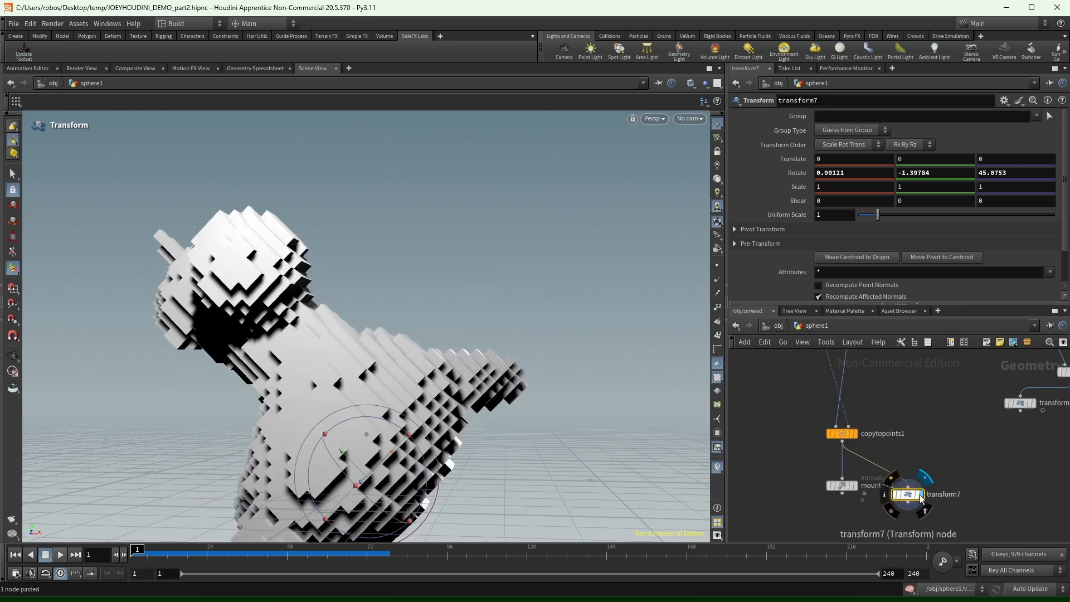
Rotate the copied toy with transform7 to about 679.5, -11.5 and -522.1 degrees, and move its node directly below copytopoints1.
drag(407, 440, 523, 411)
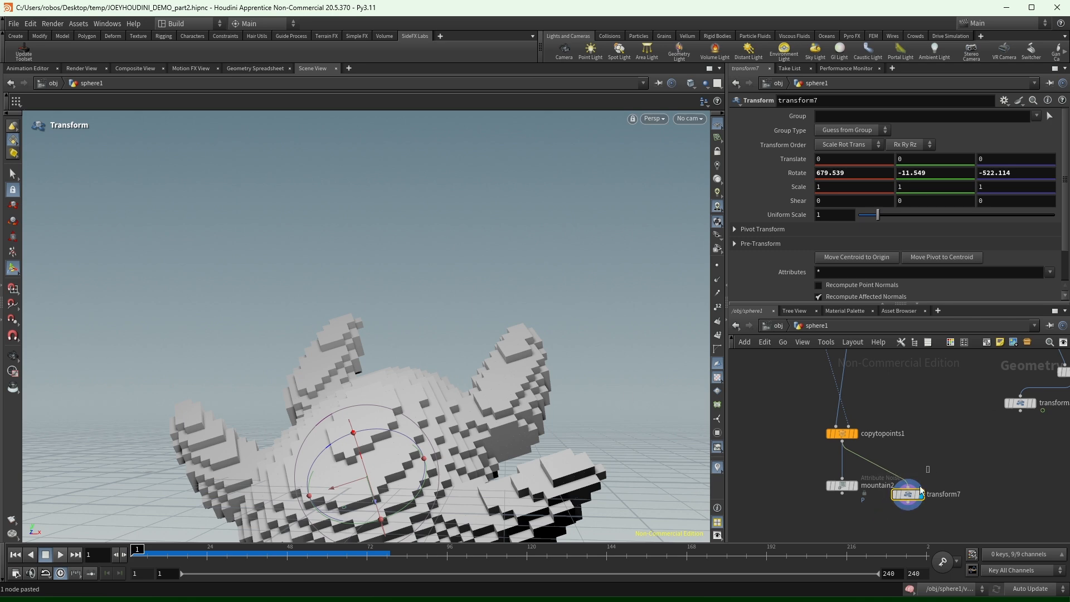
drag(840, 484, 739, 479)
drag(912, 500, 837, 513)
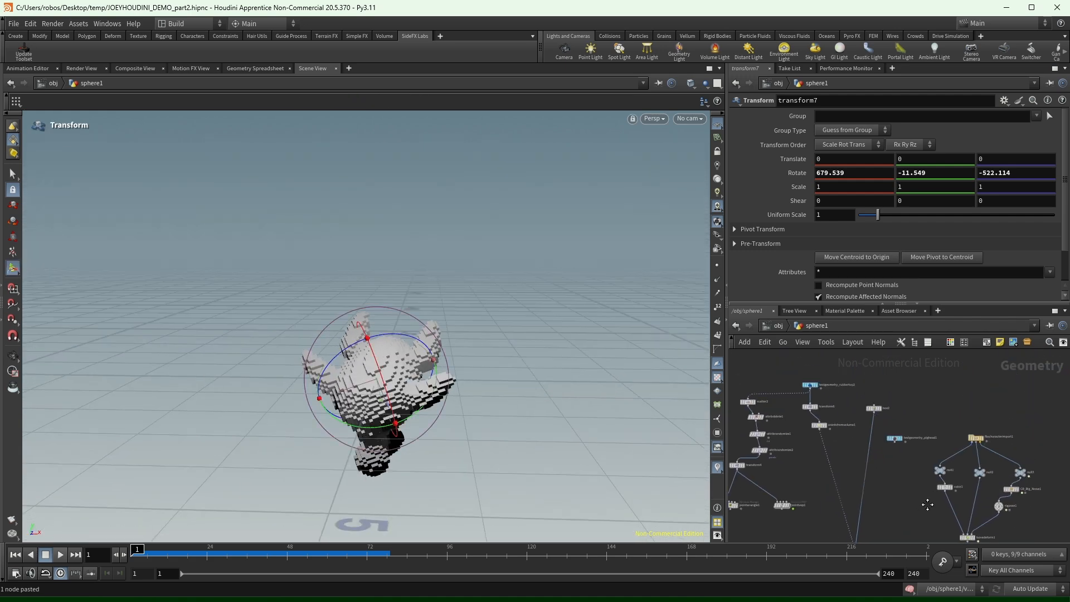
Display pointsfromvolume1 and rearrange the pointsfromvolume1 and testgeometry_rubbertoy2 nodes to make room for another branch.
scroll(854, 428, up, 5)
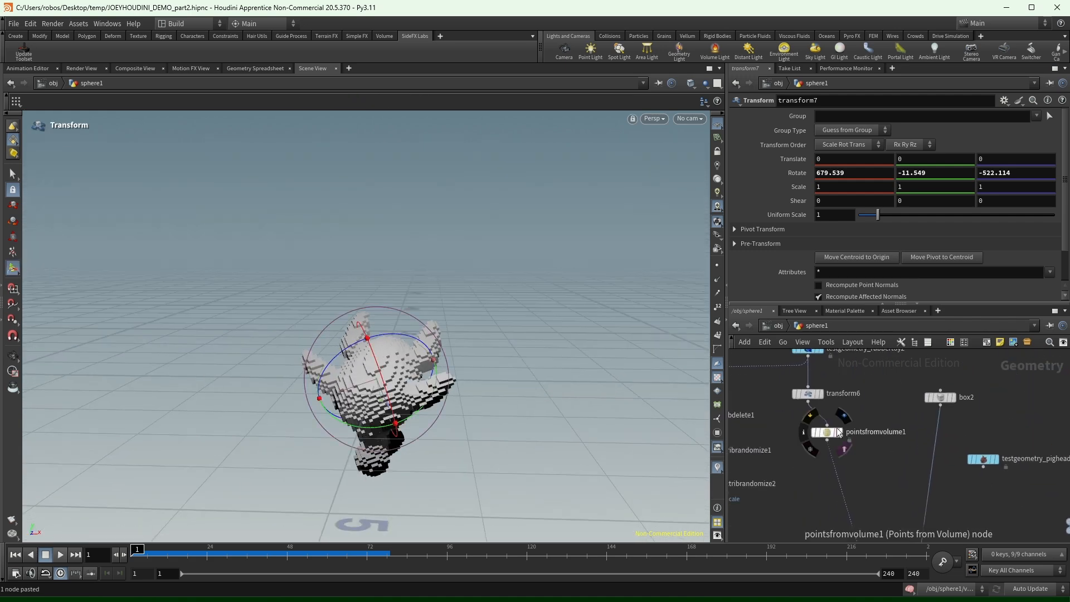
click(840, 432)
drag(819, 432, 785, 436)
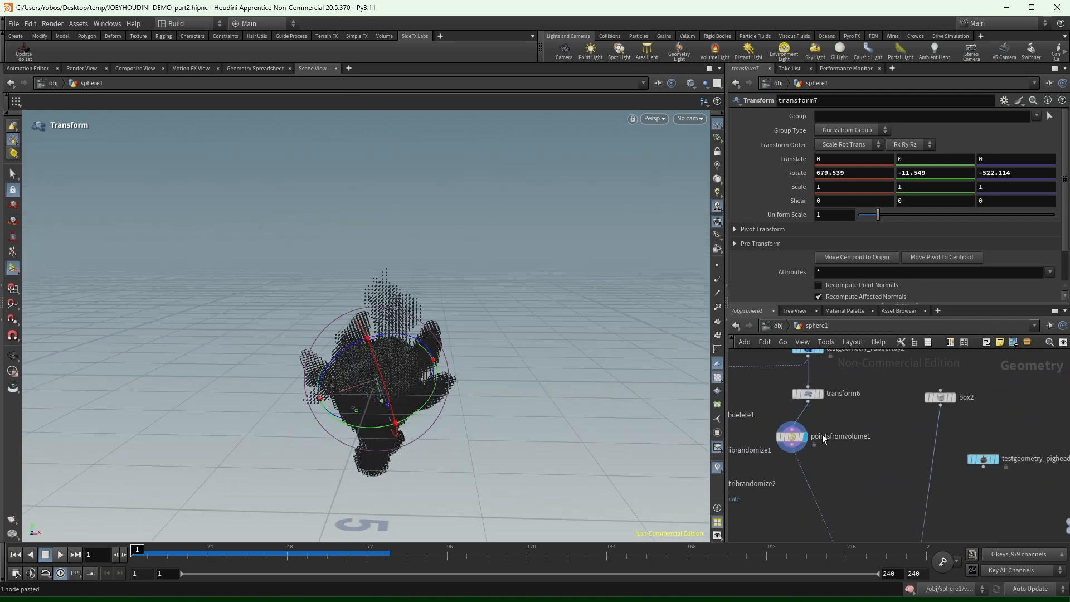
click(792, 438)
scroll(861, 373, up, 1)
middle_drag(862, 374, 847, 404)
drag(782, 374, 860, 370)
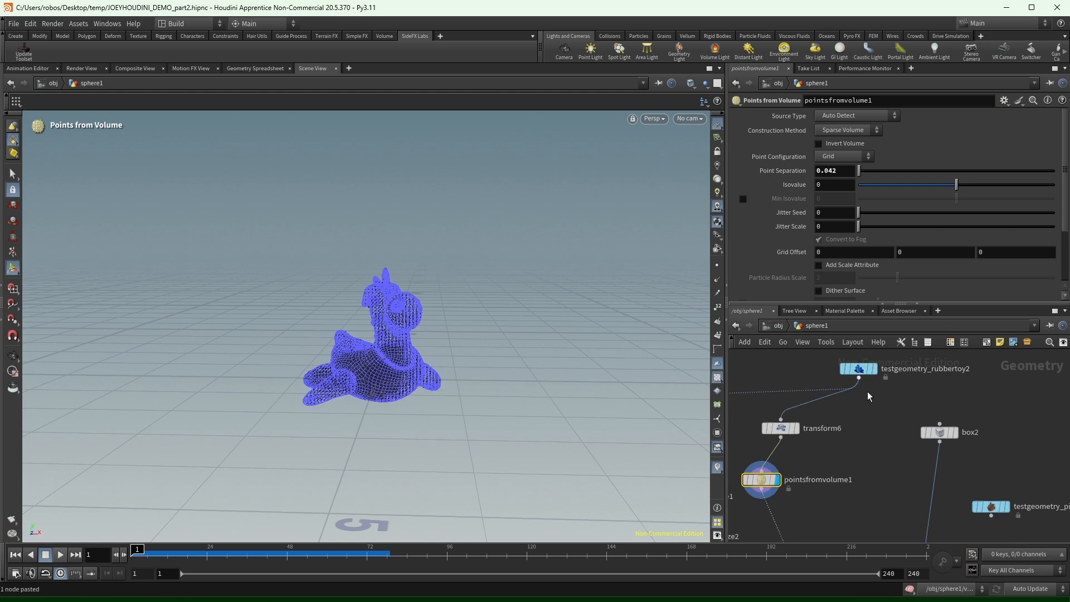
Add and display a new Transform under testgeometry_rubbertoy2, and keyframe its Translate and Rotate at frame 1.
middle_drag(870, 407, 870, 436)
key(Tab)
text(trans)
key(Return)
click(862, 462)
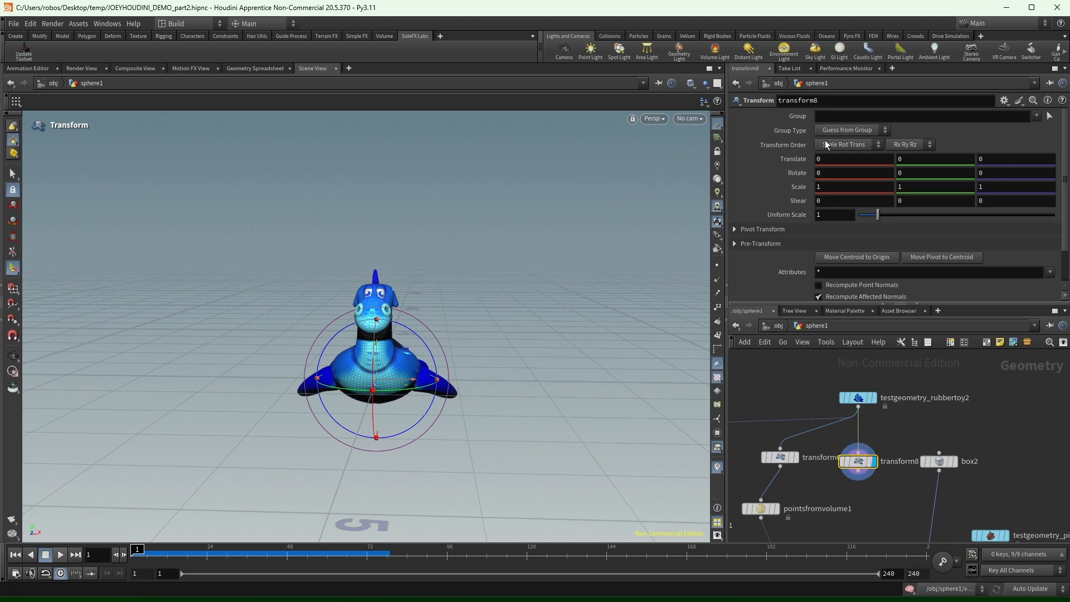
alt+click(794, 172)
alt+click(790, 158)
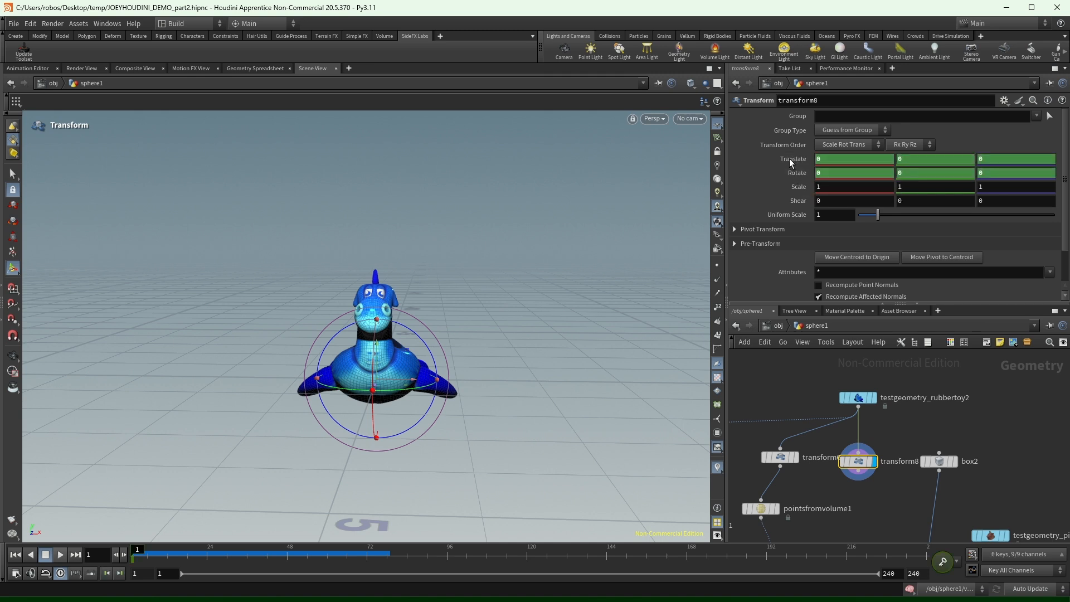
At frame 11, keyframe the toy at translate about -0.46, 0.87, -0.07 and rotate about -23.4, -28.9, 5.5.
drag(150, 557, 165, 557)
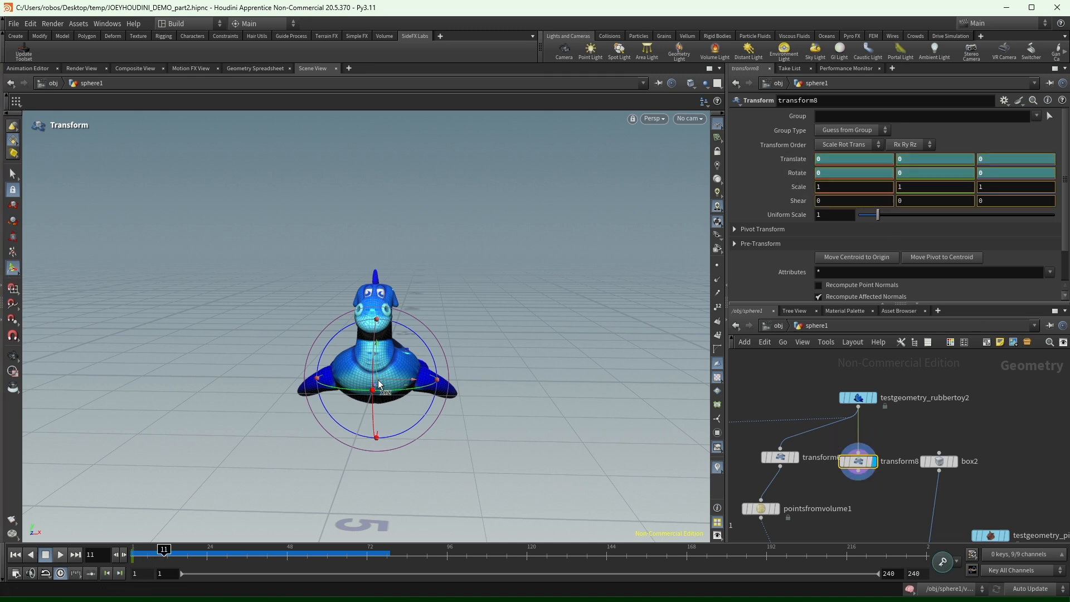
drag(377, 380, 304, 291)
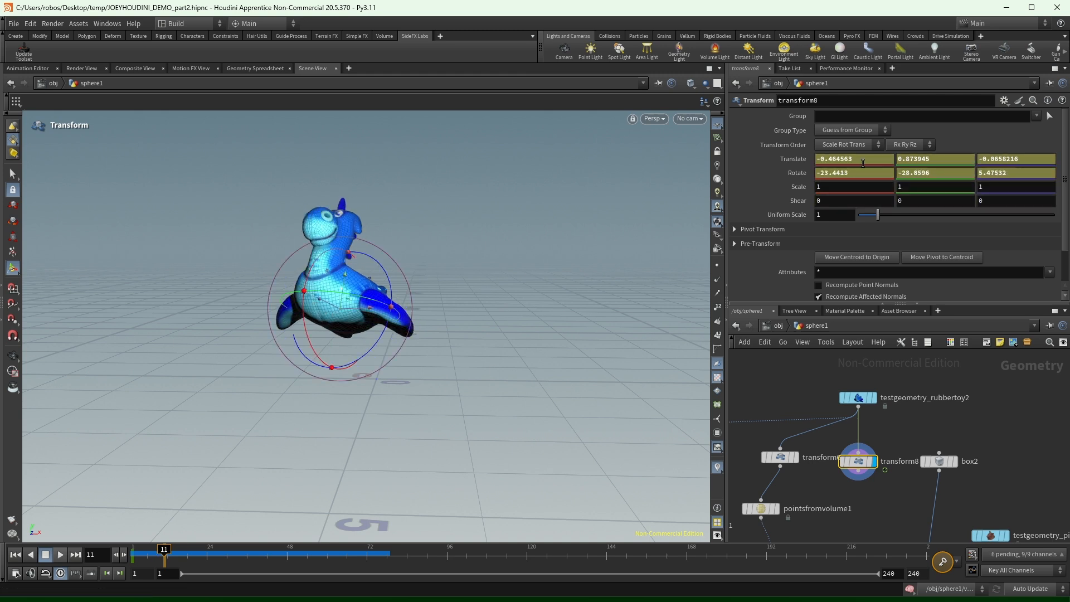
click(959, 563)
click(959, 563)
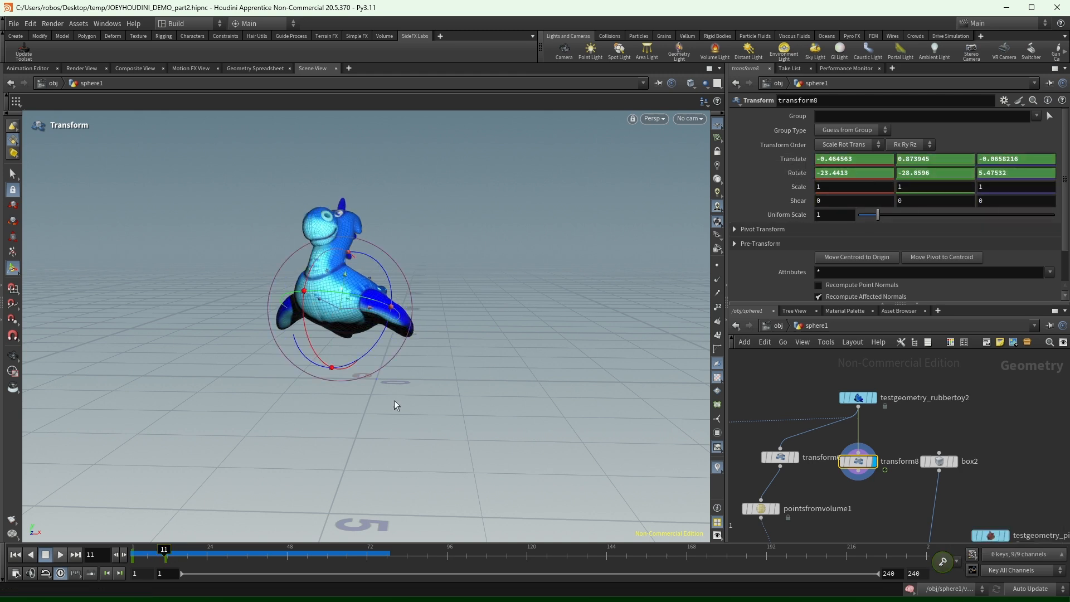
Enable auto-key changes and, from frame 22, pose the toy at translate about 1.95, 2.07, -0.38 and rotate about 166.7, 169.9, 166.8.
click(958, 564)
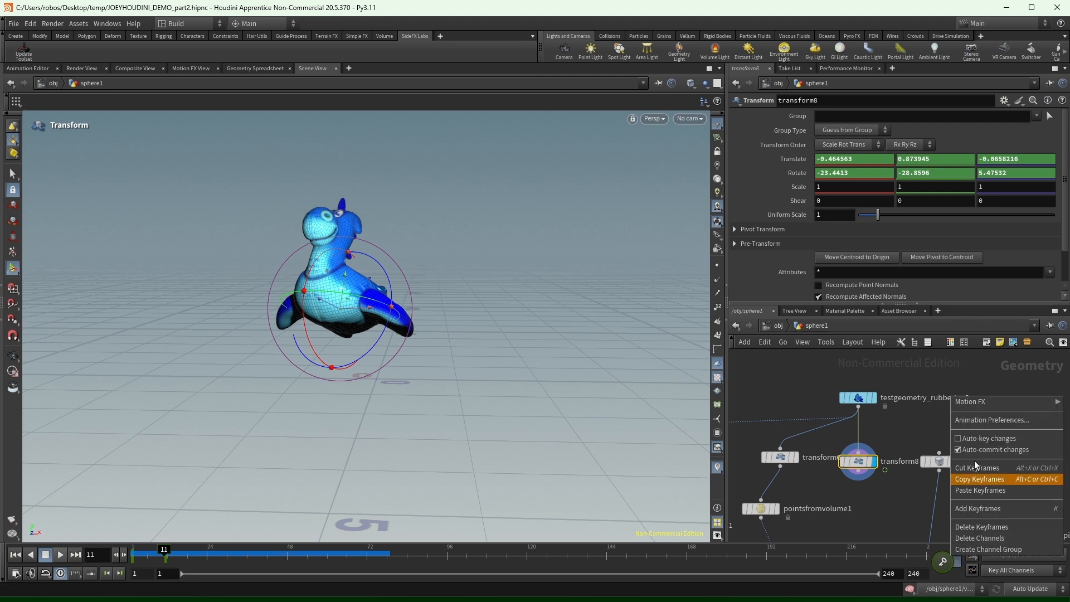
click(989, 436)
click(196, 562)
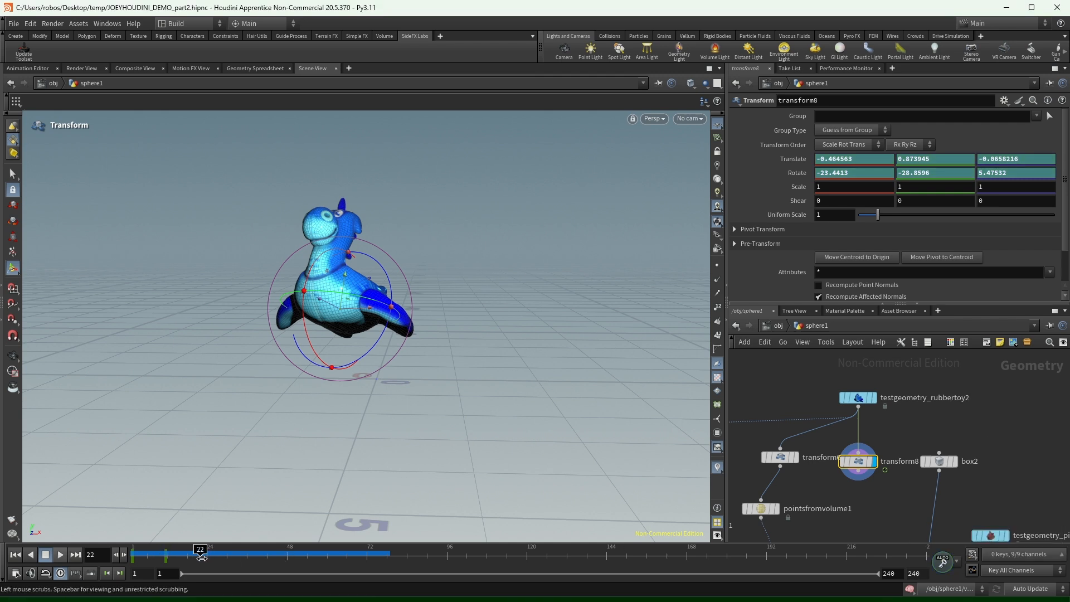
drag(306, 300, 549, 283)
click(224, 559)
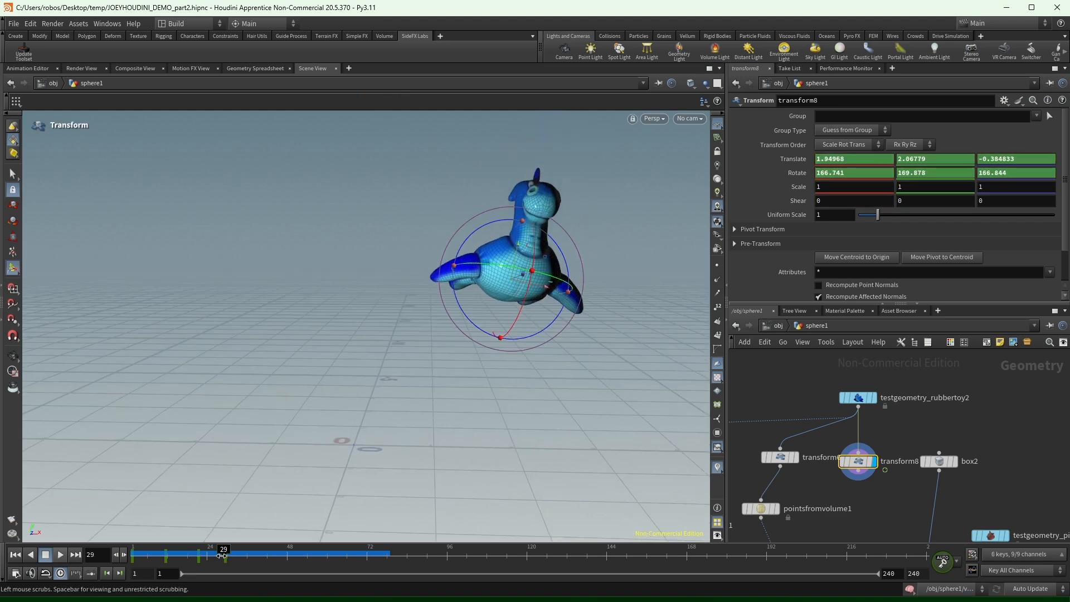
Show the animation sliders and adjust the toy's in-between poses around frames 8 and 19 with Blend to Neighbor.
drag(221, 557, 112, 557)
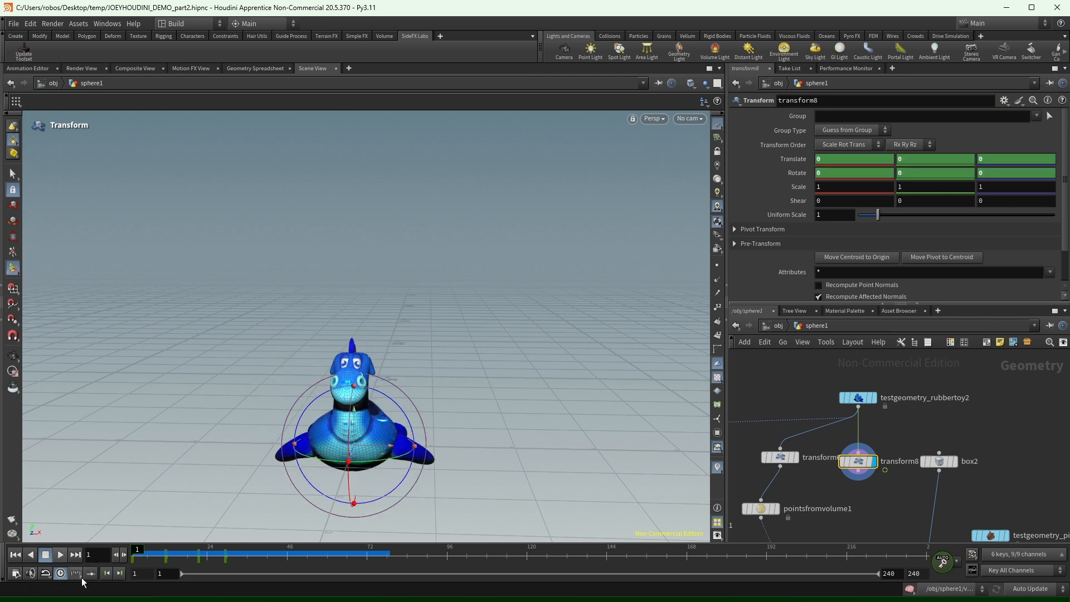
click(91, 574)
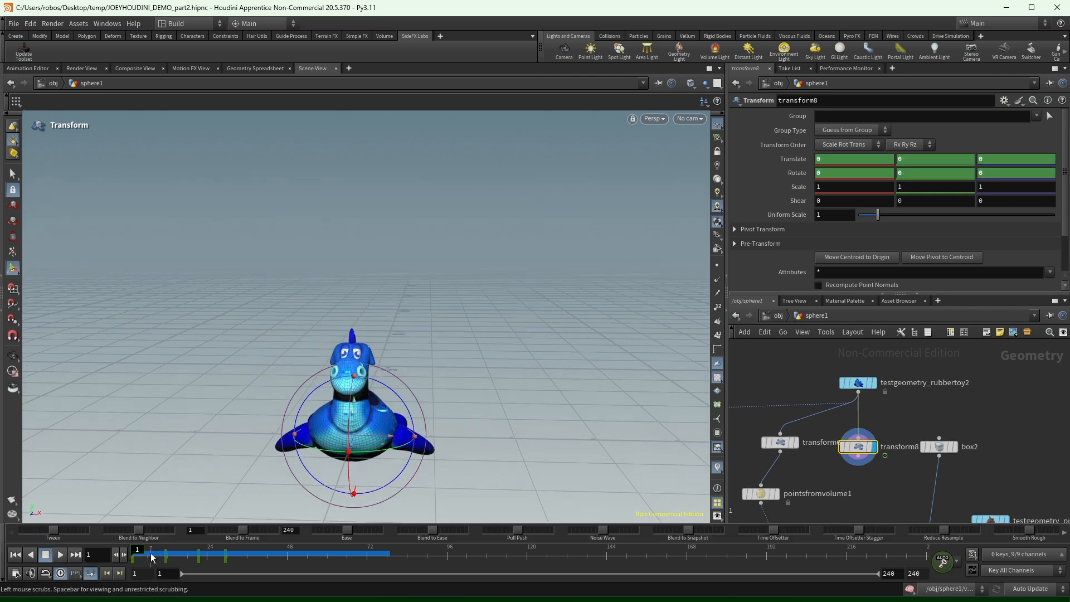
mouse_move(150, 554)
mouse_down()
mouse_move(142, 560)
mouse_move(155, 565)
mouse_up()
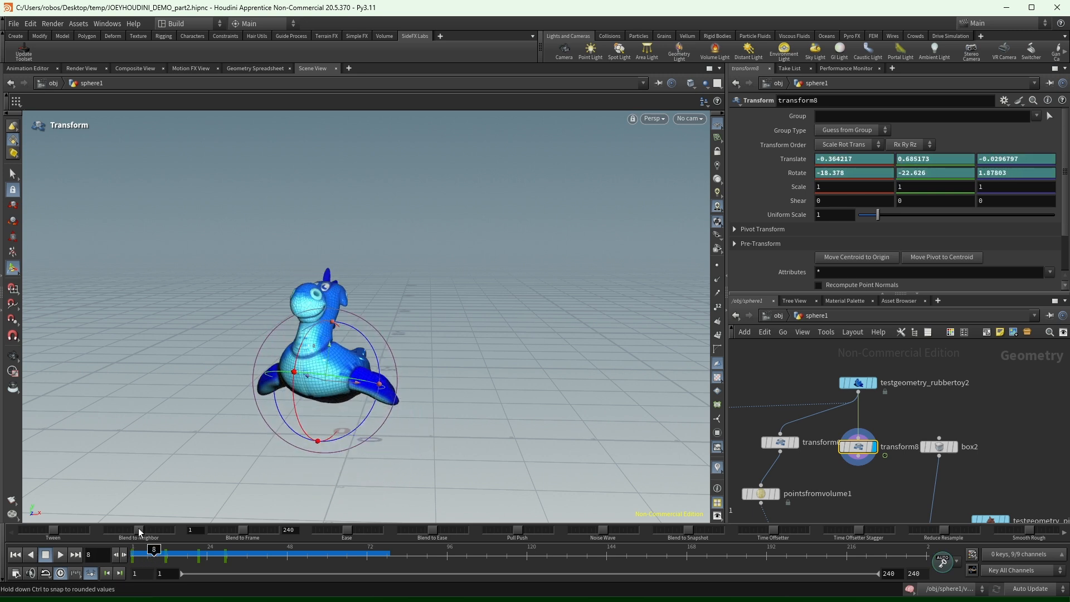
mouse_move(138, 527)
mouse_down()
mouse_move(113, 534)
mouse_move(134, 555)
mouse_move(183, 567)
mouse_move(120, 534)
mouse_up()
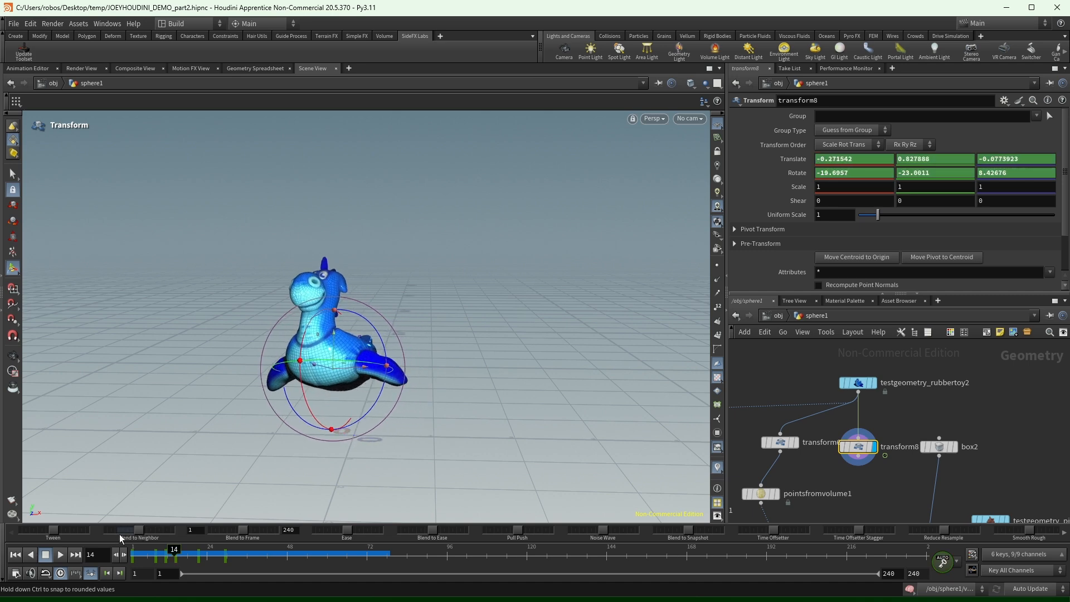
drag(174, 555, 190, 573)
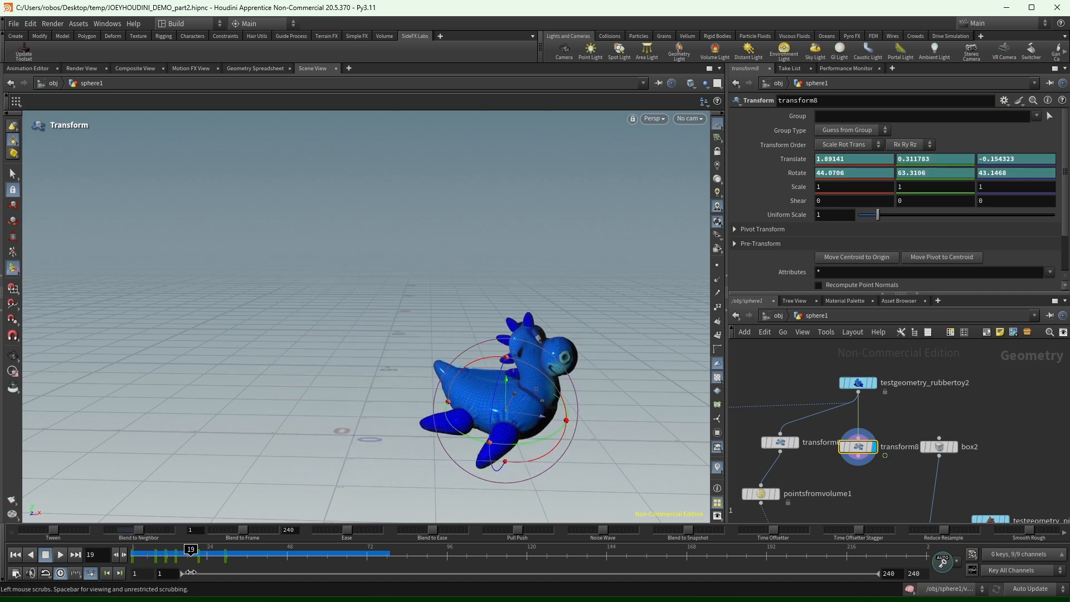
drag(142, 531, 243, 558)
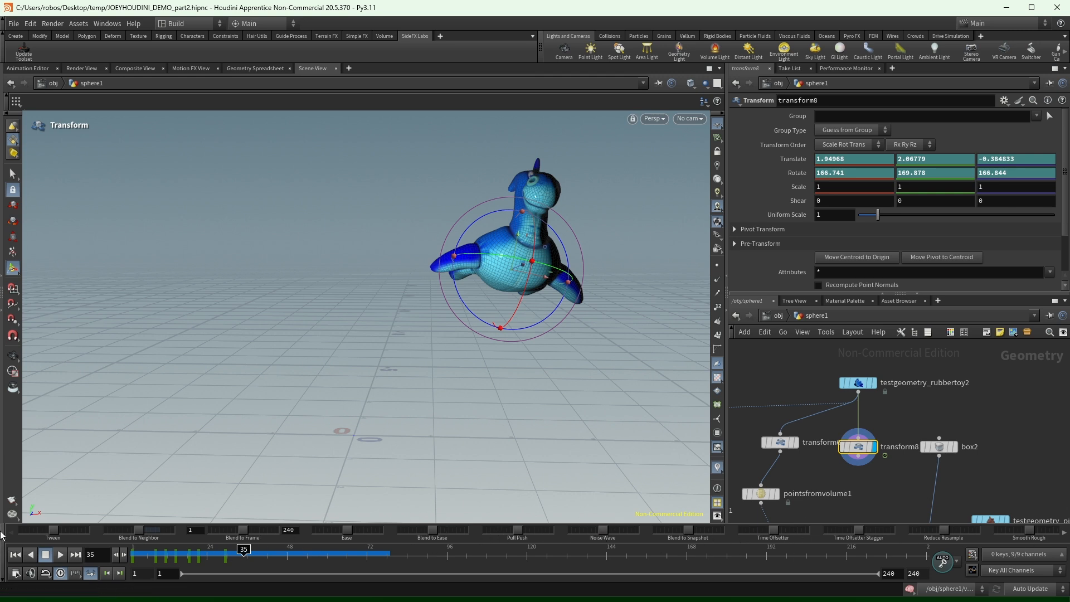
Return to frame 1 and play back the toy's adjusted animation.
mouse_move(134, 551)
mouse_down()
mouse_move(224, 572)
mouse_move(133, 563)
mouse_up()
middle_drag(872, 499, 901, 454)
scroll(886, 436, down, 3)
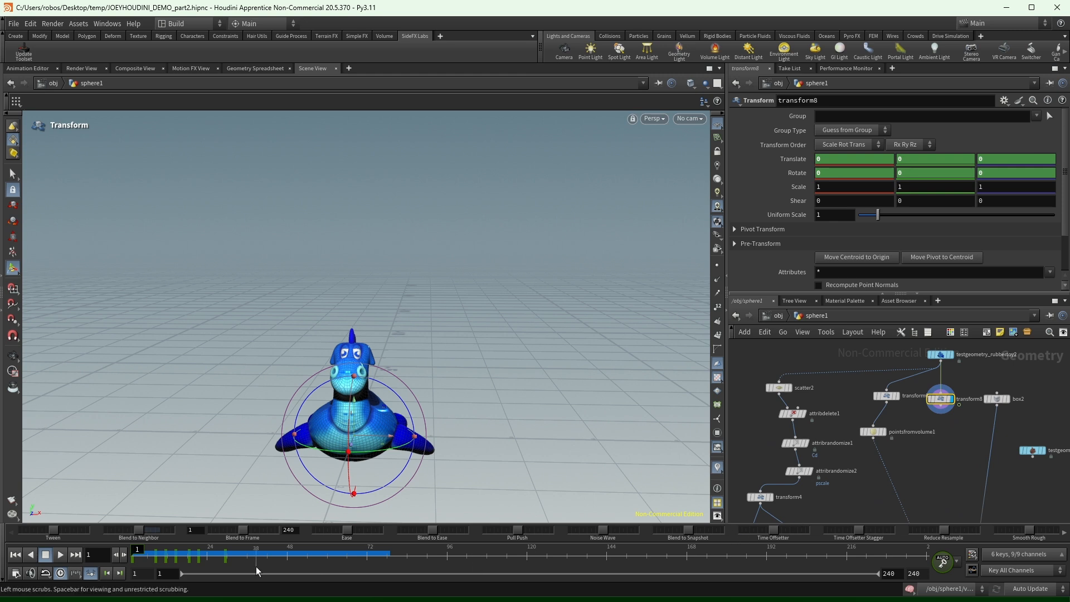
key(Up)
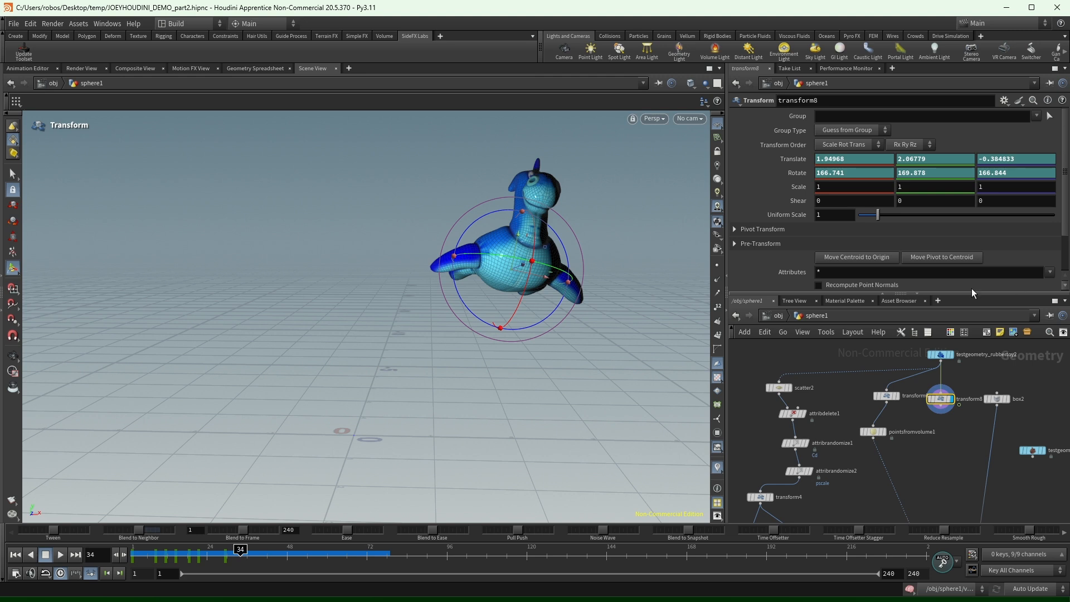
Spread out the transform6, box2 and transform8 nodes to clear space below the animated Transform.
drag(888, 400, 875, 403)
middle_drag(971, 429, 950, 443)
drag(974, 413, 1051, 428)
middle_drag(1030, 457, 968, 447)
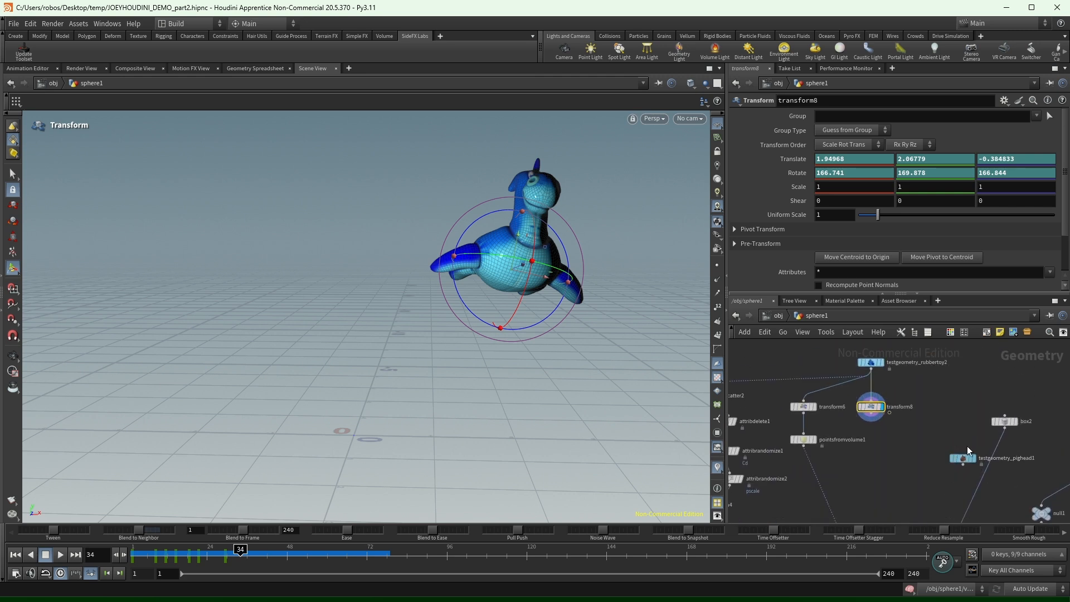
scroll(878, 404, up, 3)
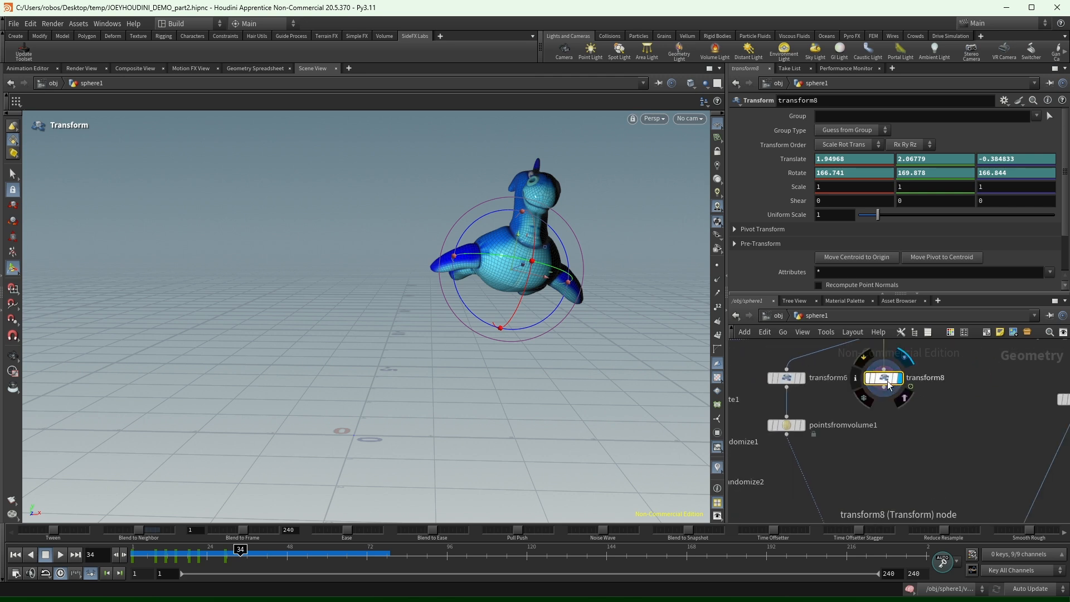
drag(887, 382, 954, 383)
middle_drag(976, 423, 950, 427)
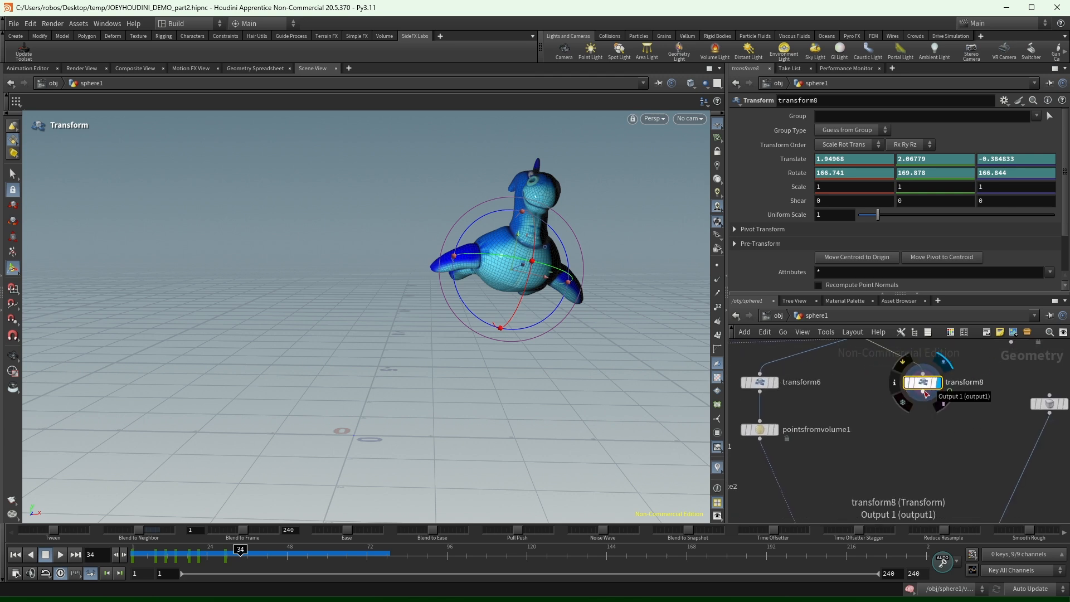
Play the animated toy from frame 1 and rewind it to the start.
click(133, 554)
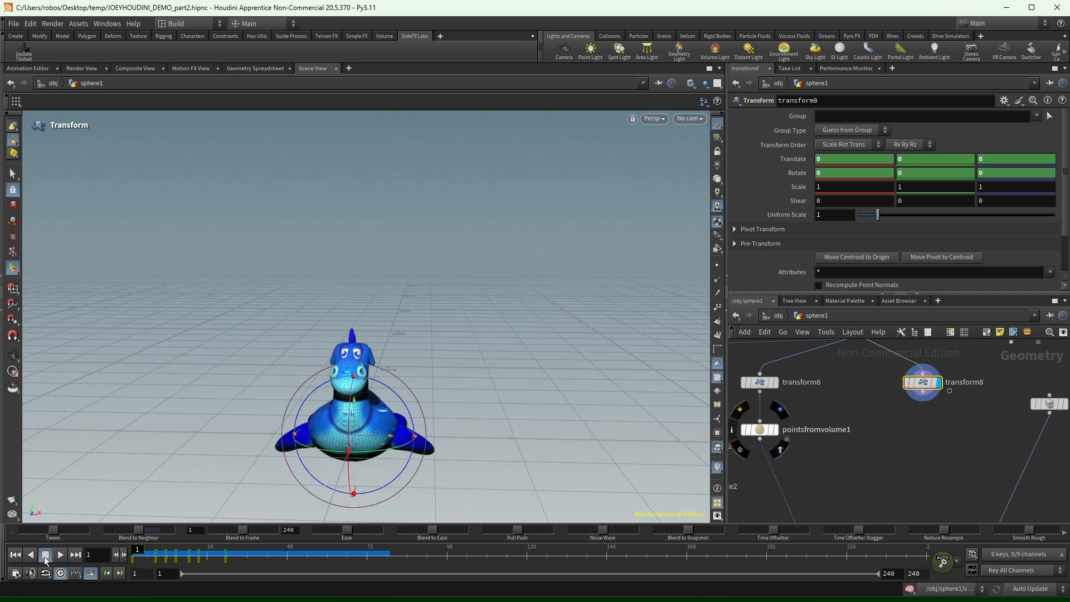
click(59, 555)
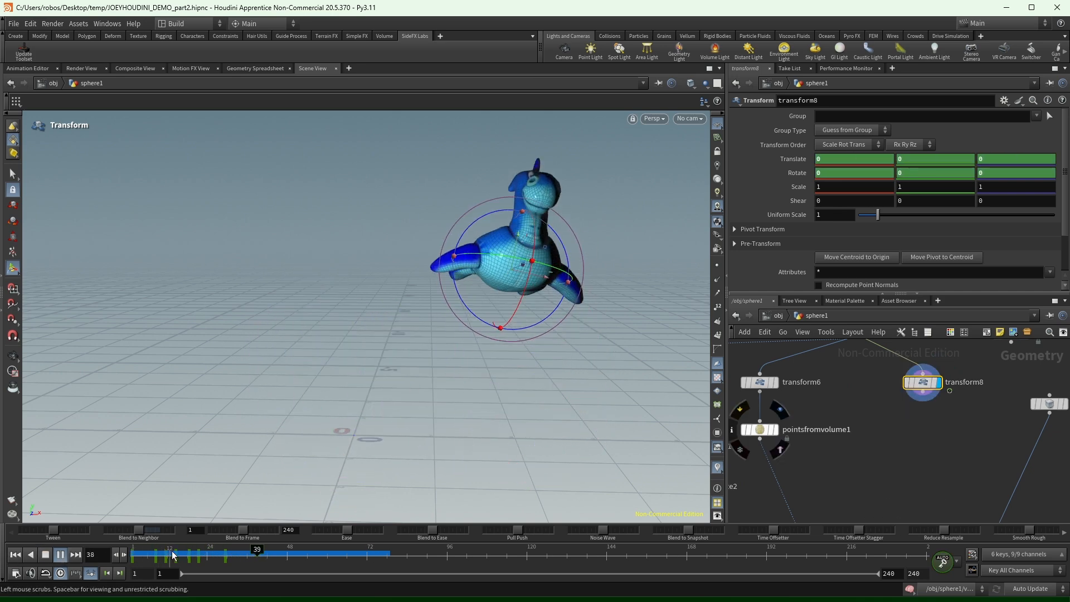
drag(172, 550, 132, 552)
Add and display a Trail node below transform8, and scrub to frame 17 to check the trailing copies.
double_click(843, 431)
text(rail)
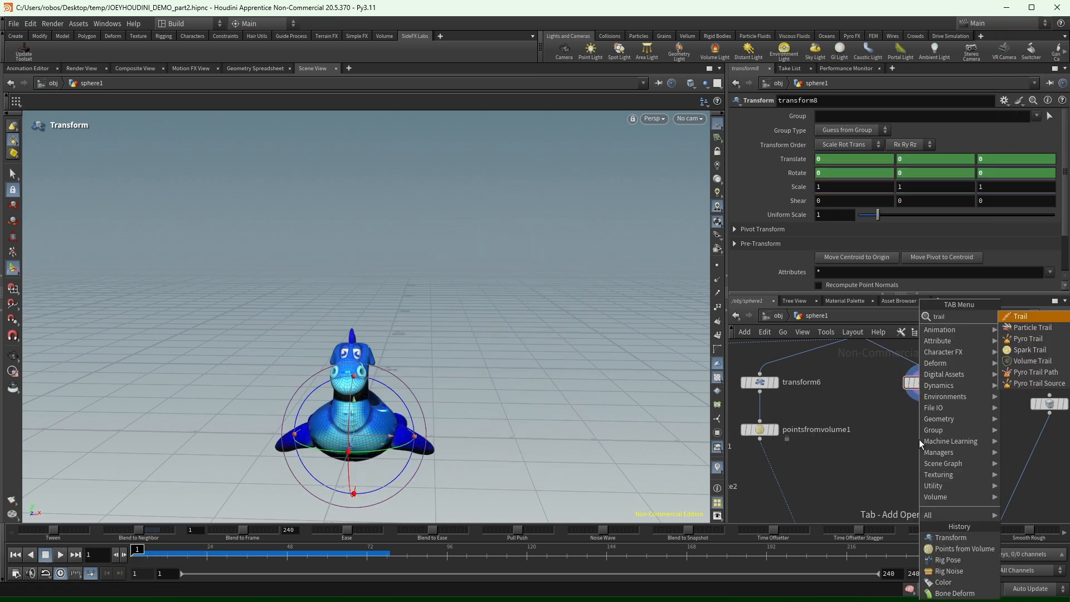
key(Return)
click(920, 441)
scroll(920, 441, up, 3)
click(945, 441)
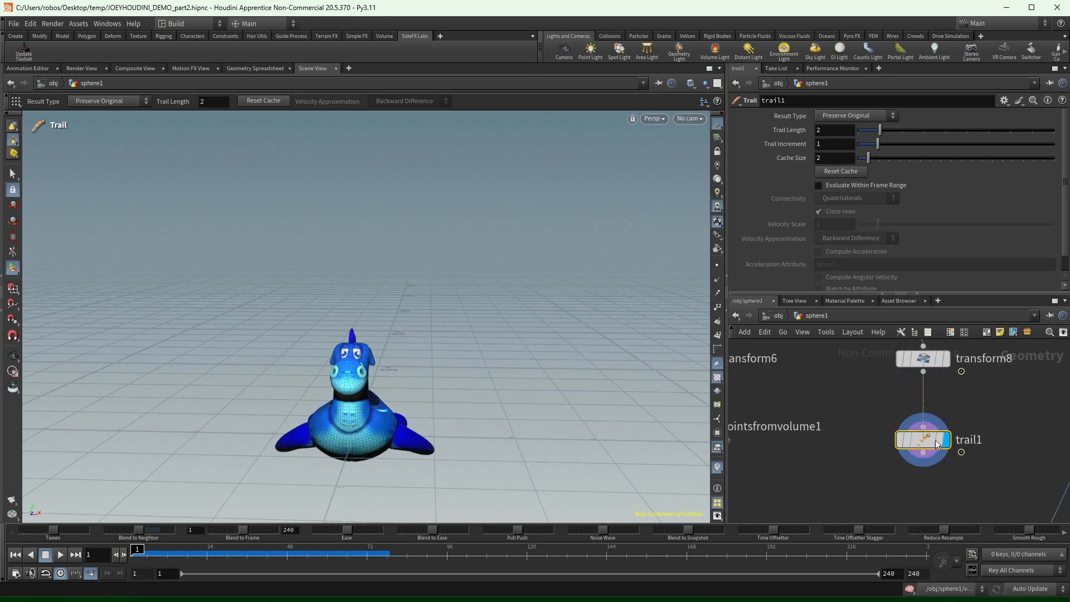
click(155, 555)
drag(157, 557, 186, 557)
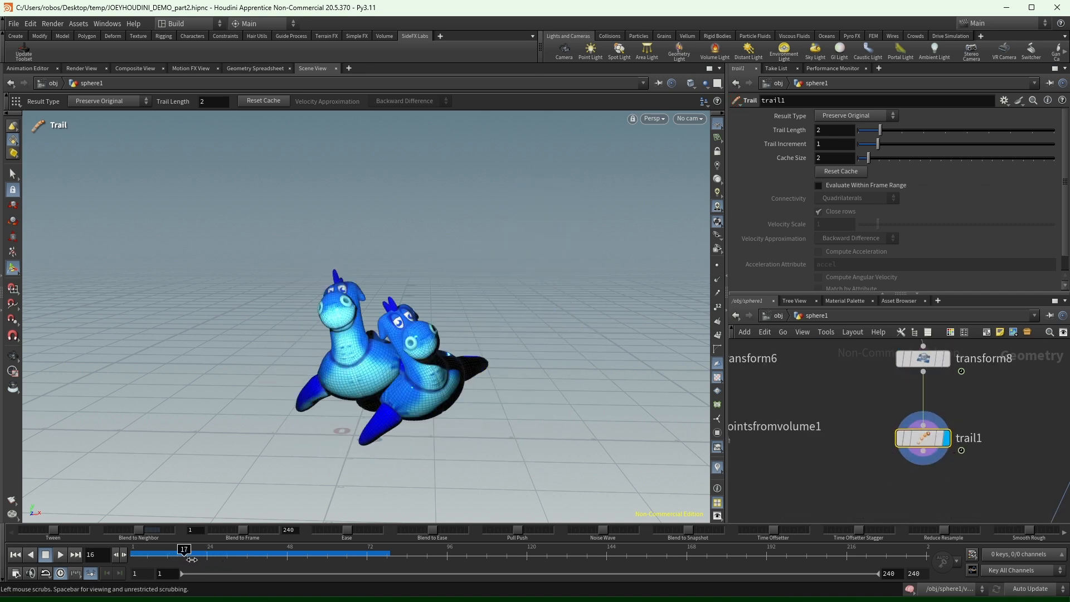
Set the trail's length to 7 and its increment to 0.17, scrubbing the timeline to check the trail.
drag(882, 131, 998, 132)
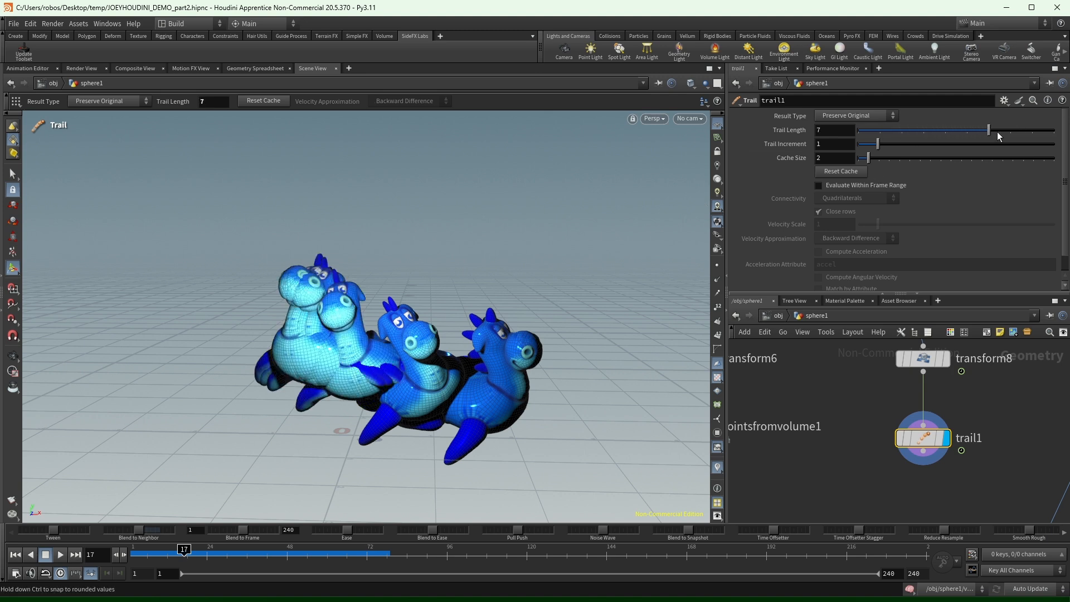
drag(147, 555, 207, 553)
drag(862, 148, 861, 146)
drag(134, 556, 206, 555)
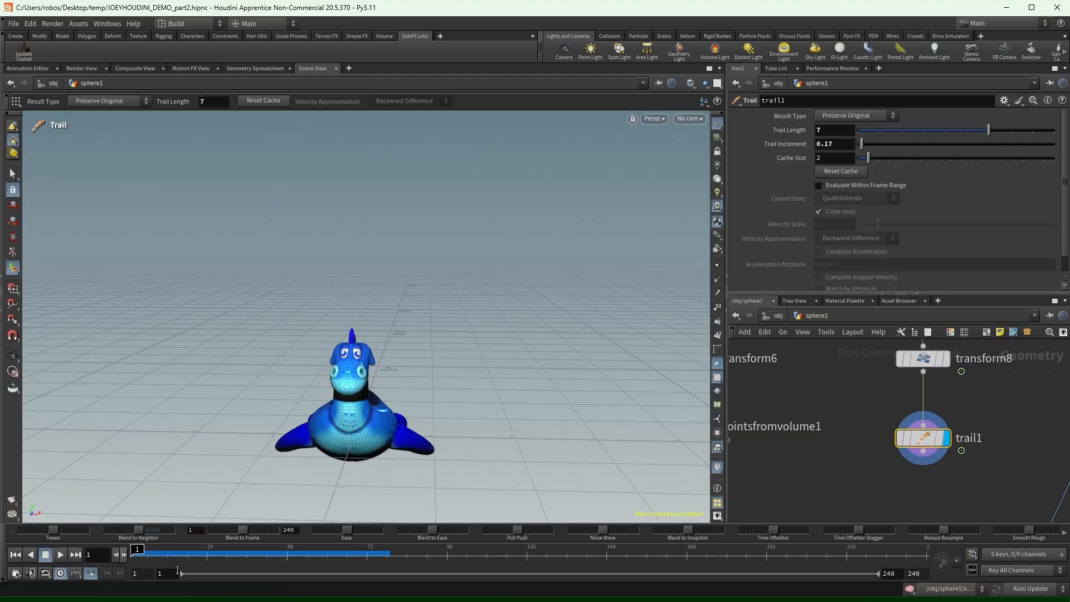
middle_drag(985, 414, 975, 425)
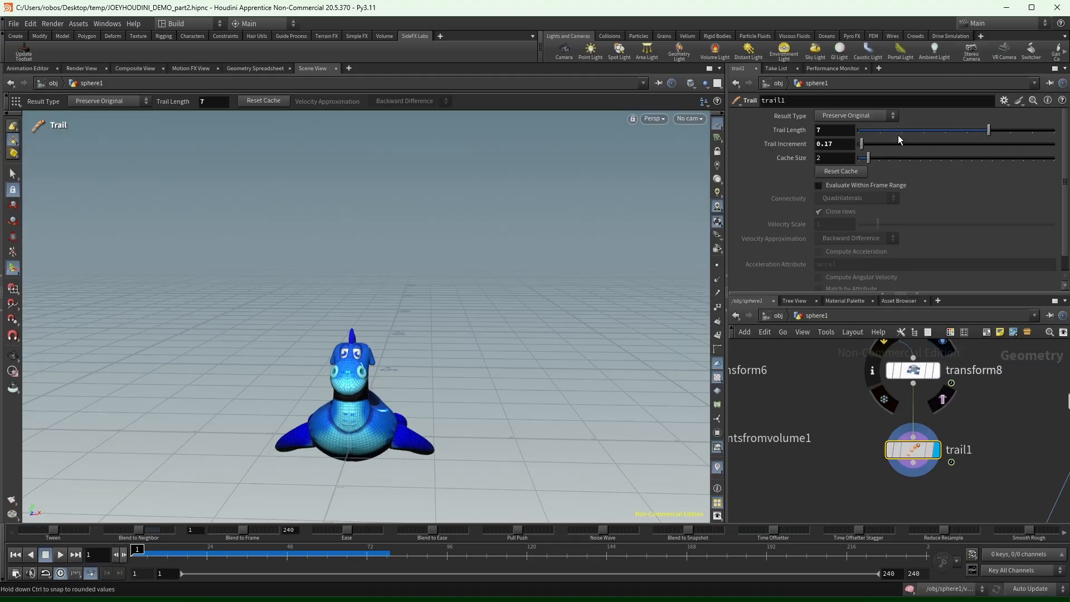
drag(151, 553, 164, 555)
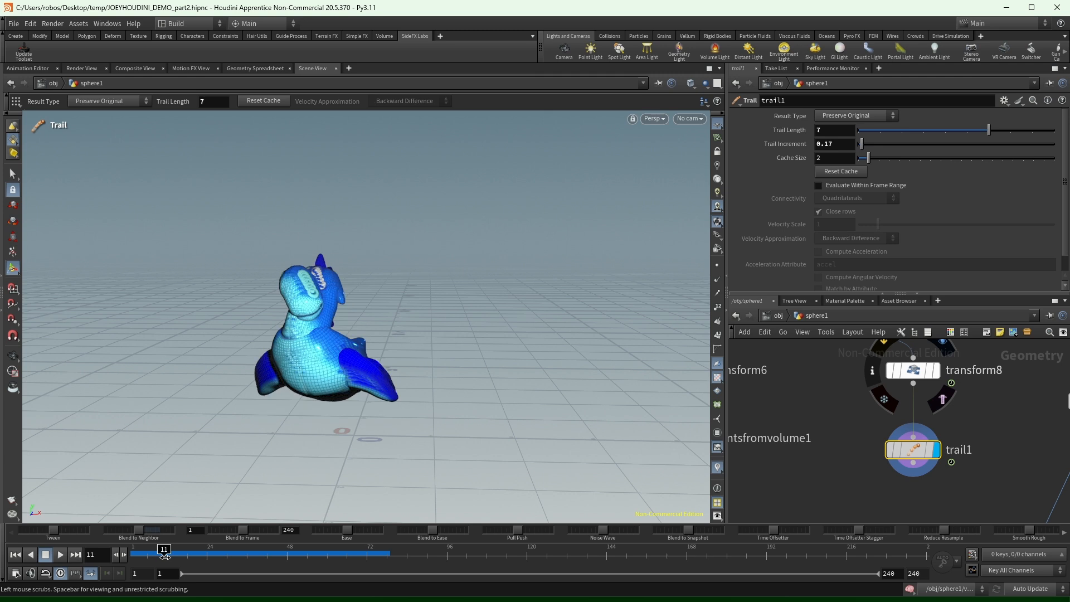
Try the trail's result type as Connect as Mesh and as Connect as Polygons, scrubbing to frame 21 to check it.
click(843, 116)
click(845, 117)
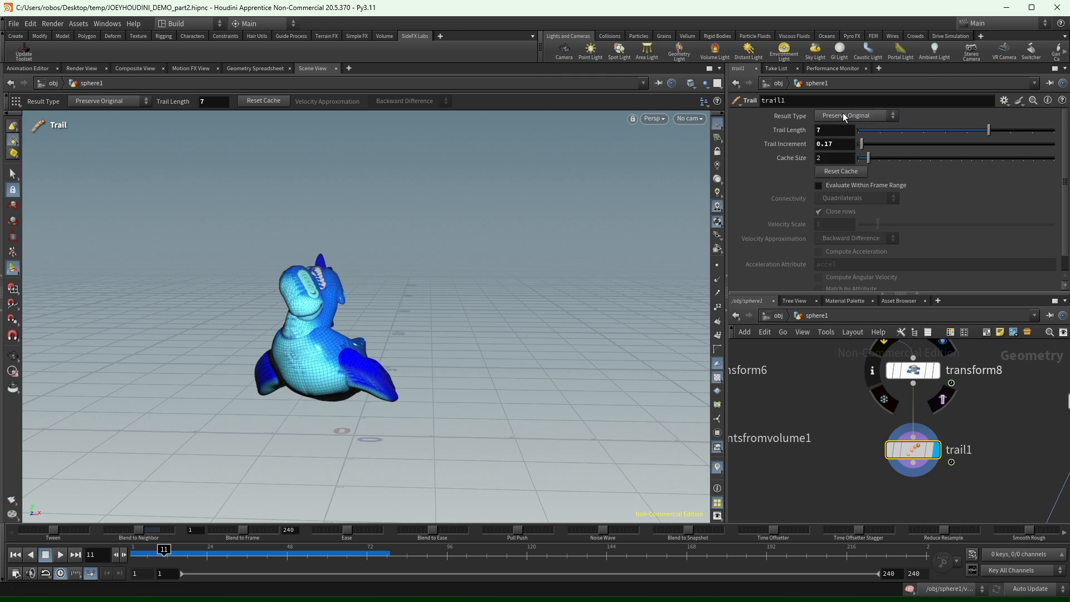
click(851, 117)
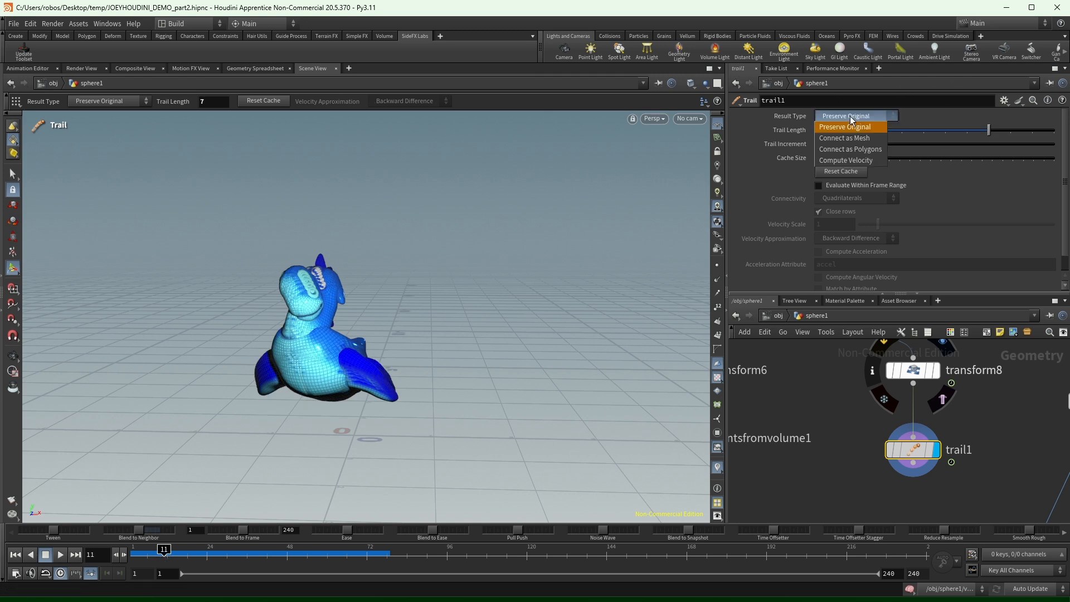
click(855, 139)
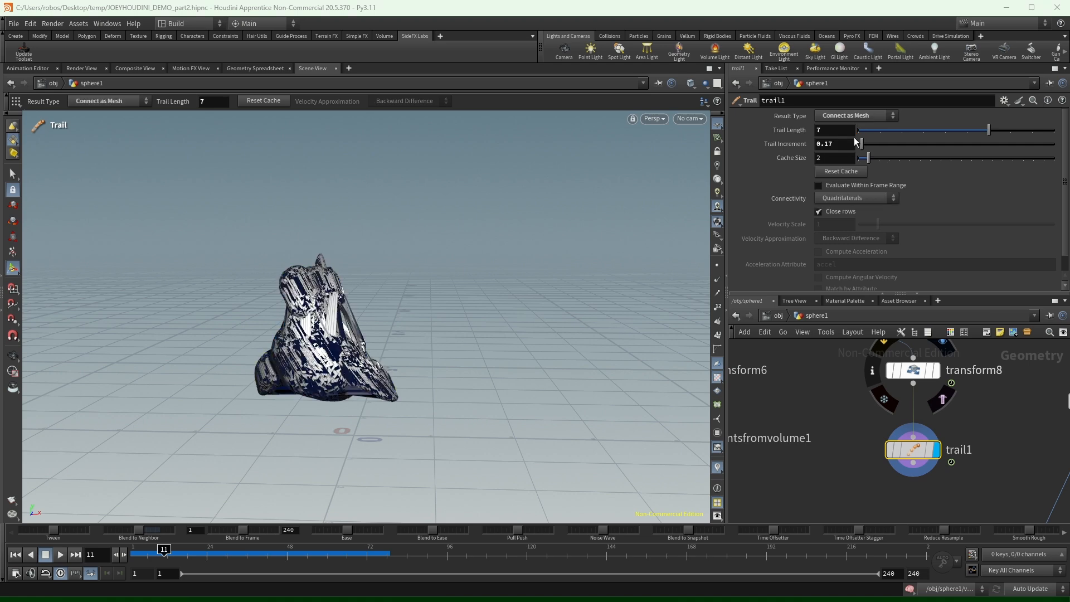
click(855, 151)
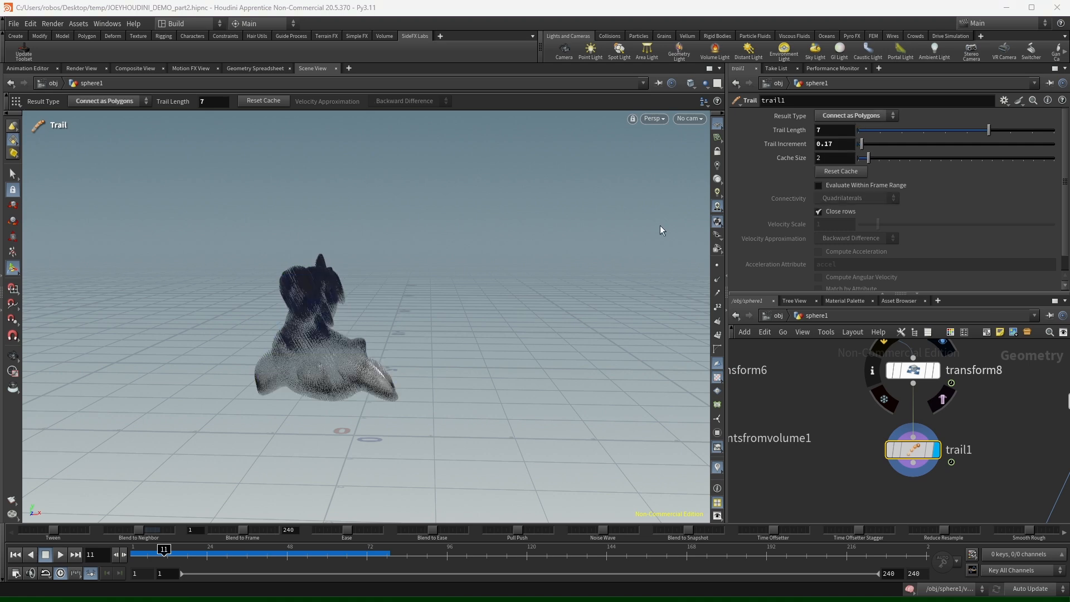
drag(164, 557, 198, 559)
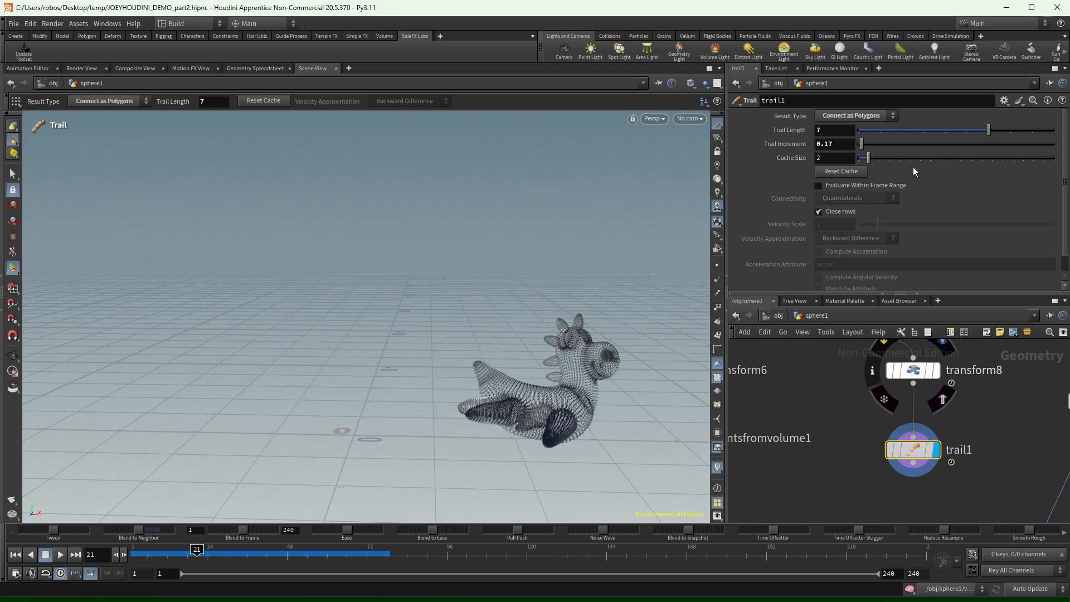
Set the trail's result type to Compute Velocity and scrub back to frame 9.
click(854, 116)
click(865, 164)
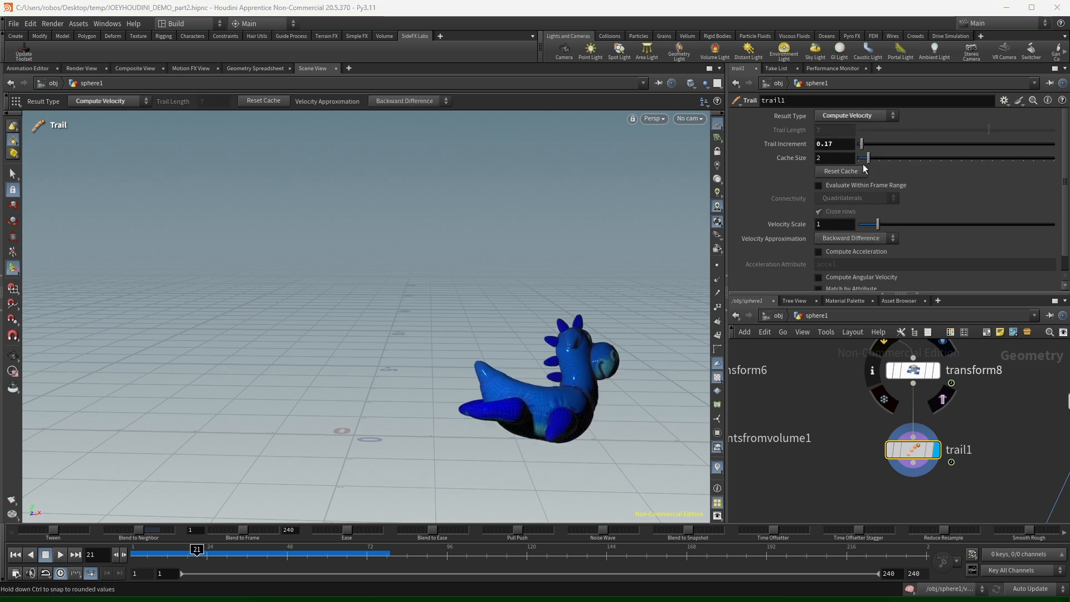
mouse_move(163, 558)
mouse_down()
mouse_move(141, 557)
mouse_move(166, 558)
mouse_move(157, 558)
mouse_up()
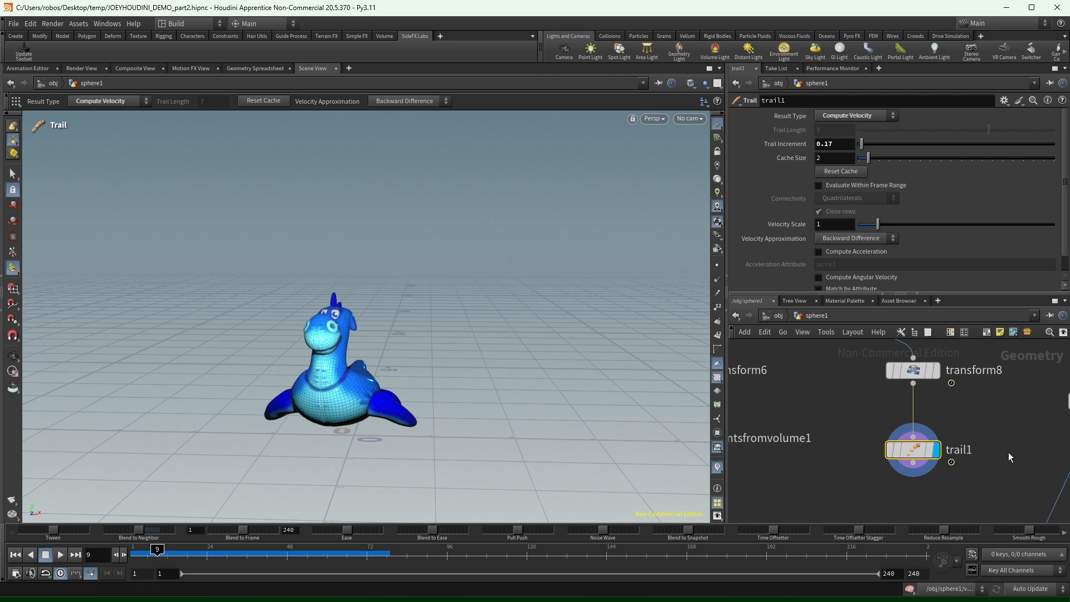
Add and display a Point Wrangle below trail1 with the VEXpression @P += v@v;.
middle_click(917, 452)
middle_drag(970, 412, 958, 358)
key(Tab)
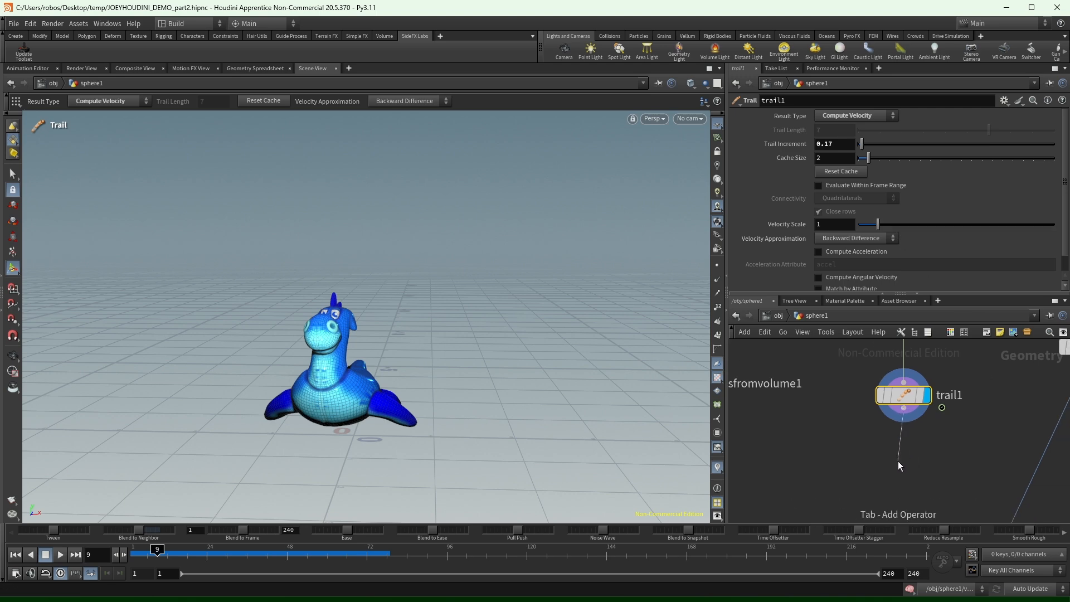
text(pointwr)
key(Return)
key(Return)
key(Return)
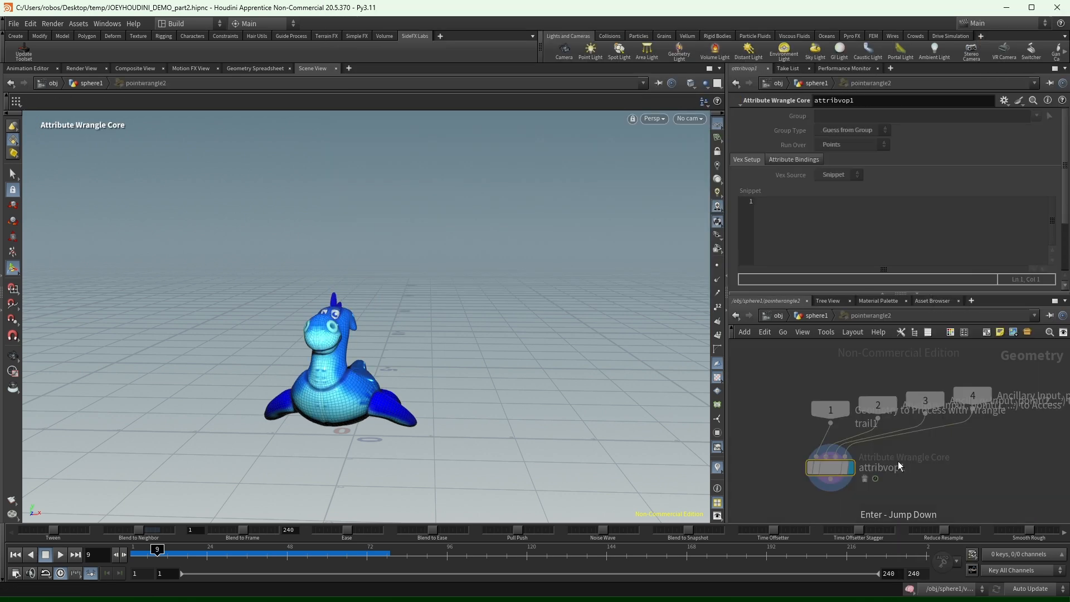
click(816, 316)
click(885, 197)
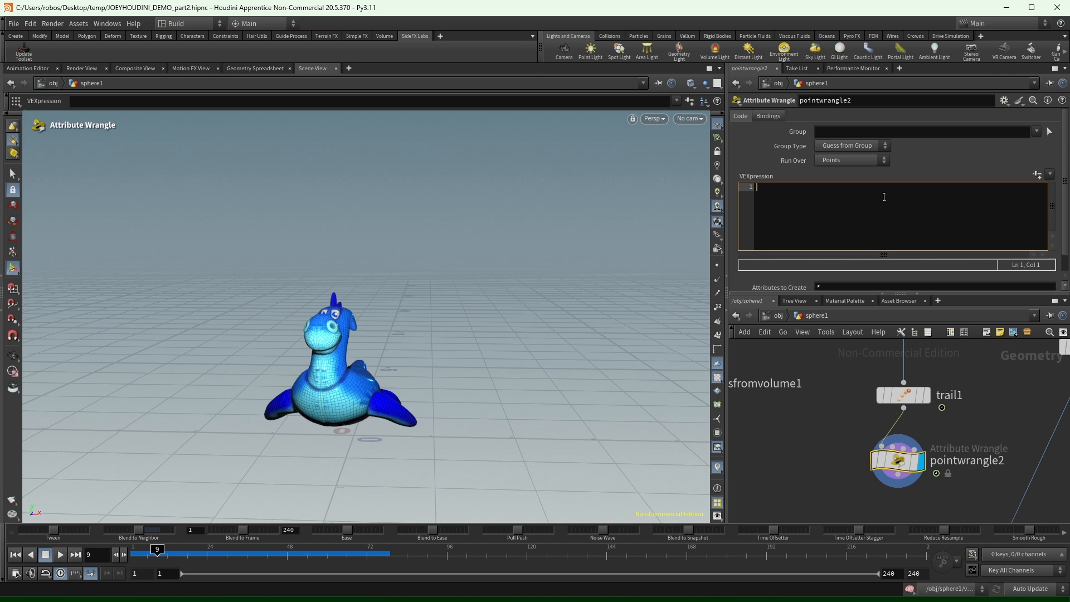
text(@P += v@v;)
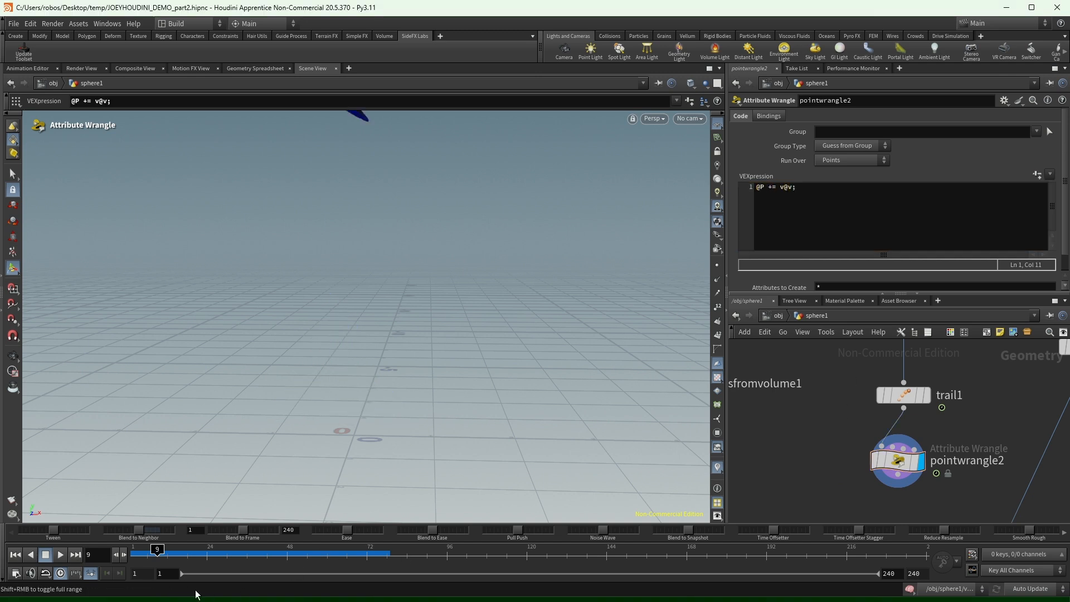
Rewind to frame 1 and play the animation to check the velocity-offset toy.
drag(156, 564, 131, 565)
click(61, 556)
alt+right_drag(430, 332, 288, 398)
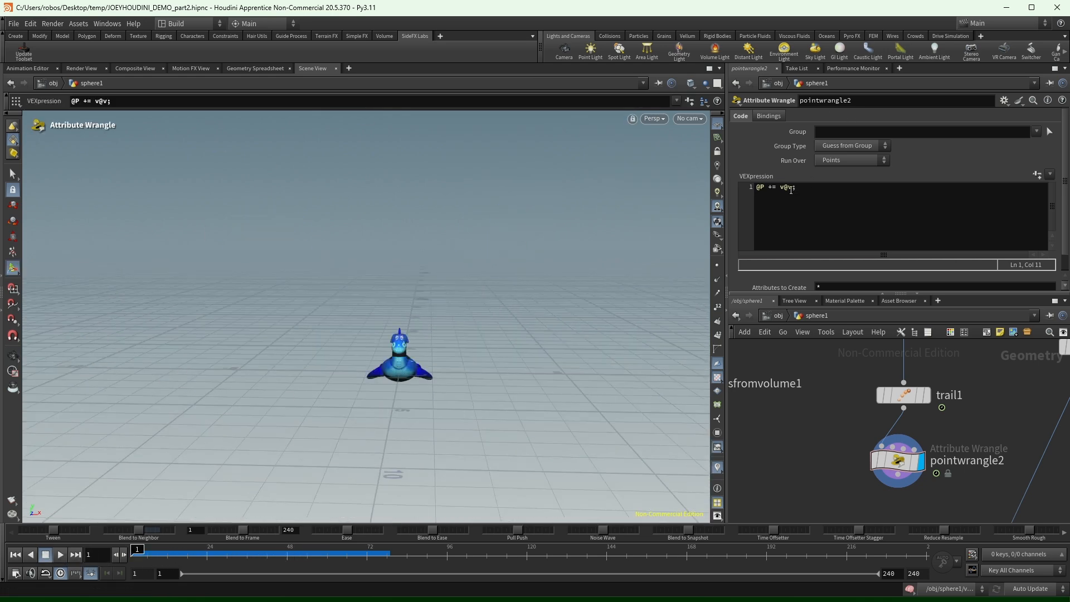
Scale the velocity in the wrangle so the code reads @P += v@v*.1; and play the animation from frame 1 to check it.
click(794, 190)
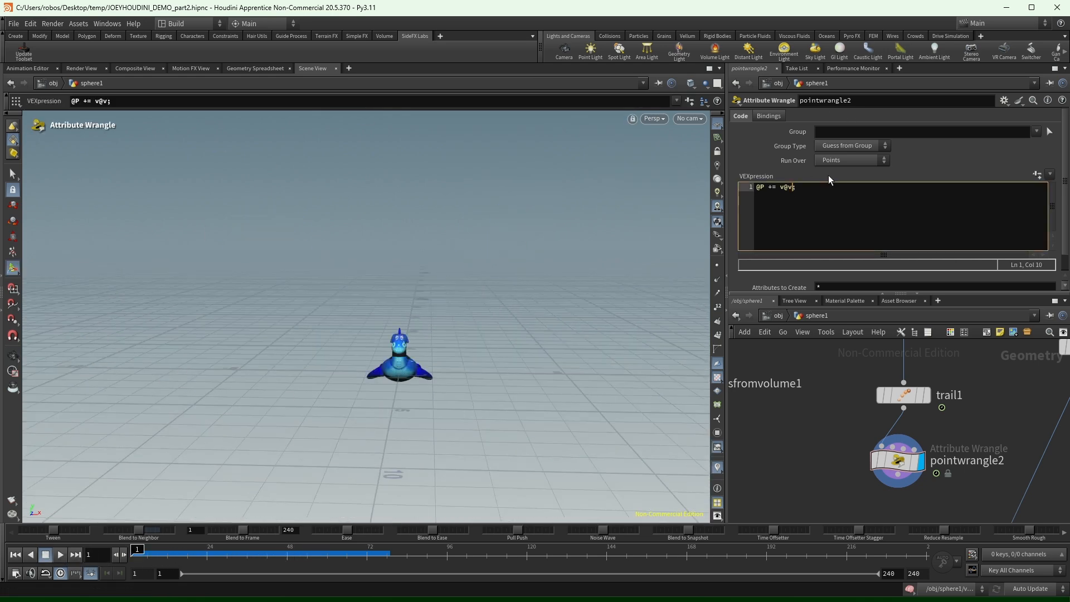
text(*)
click(832, 422)
click(60, 556)
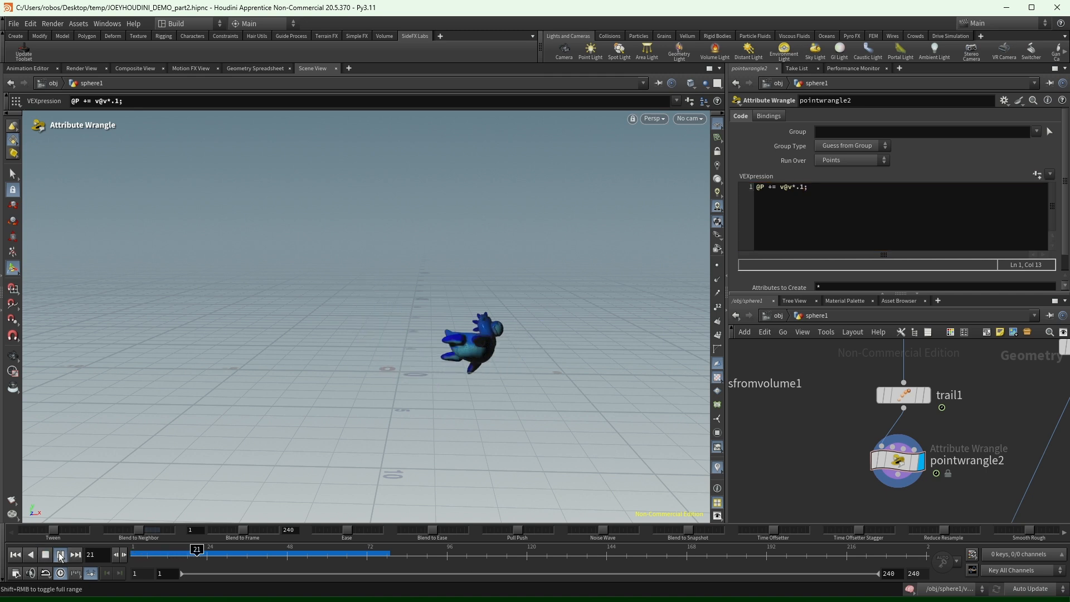
drag(152, 554, 58, 555)
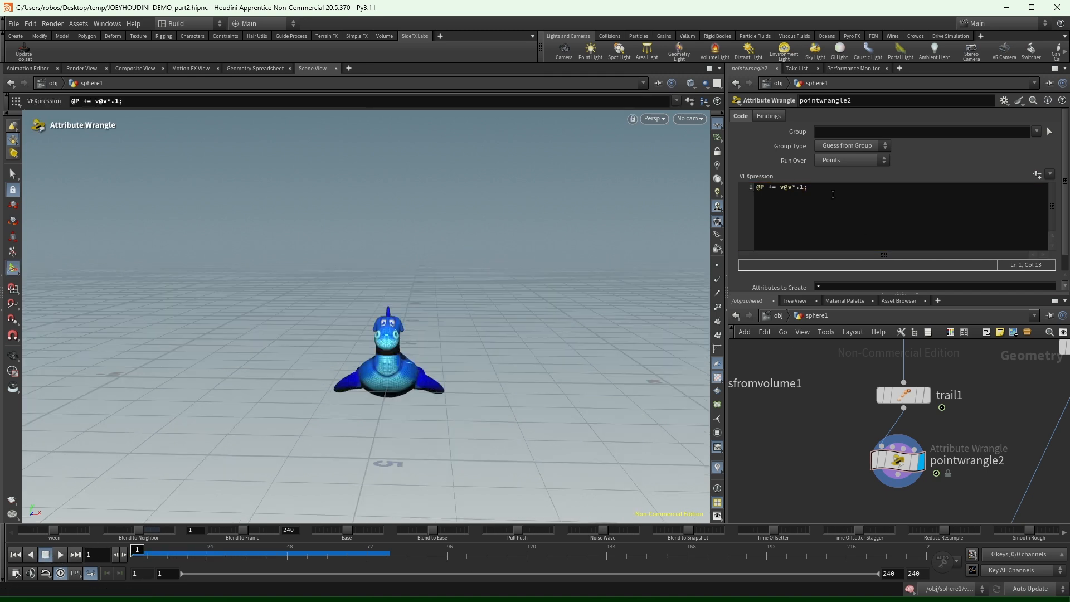
click(804, 187)
Move pointwrangle2 aside to clear the space directly below trail1.
scroll(845, 440, down, 4)
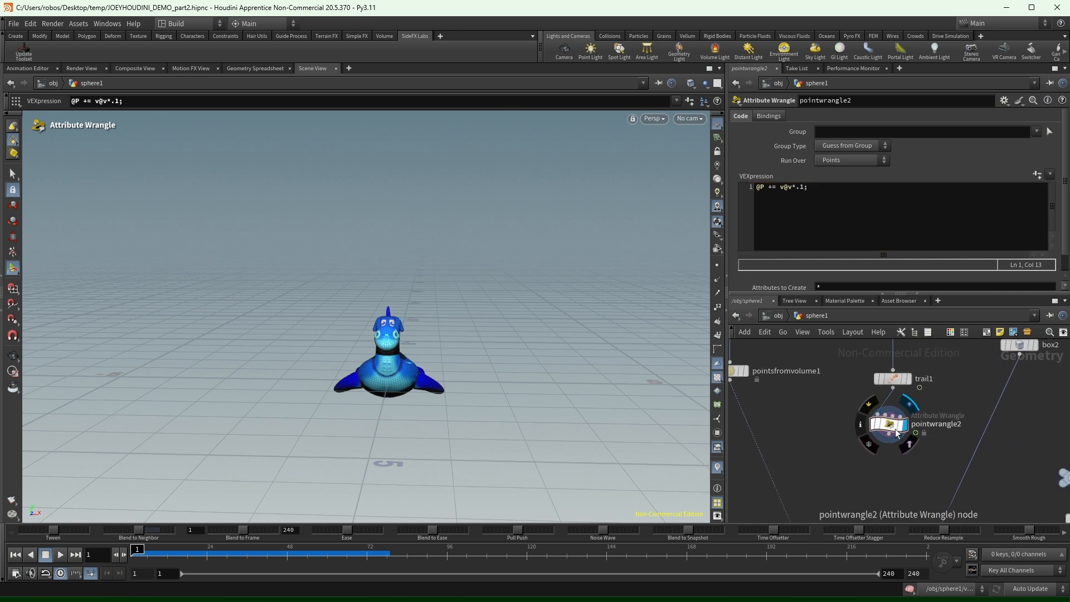
drag(895, 430, 796, 429)
click(892, 389)
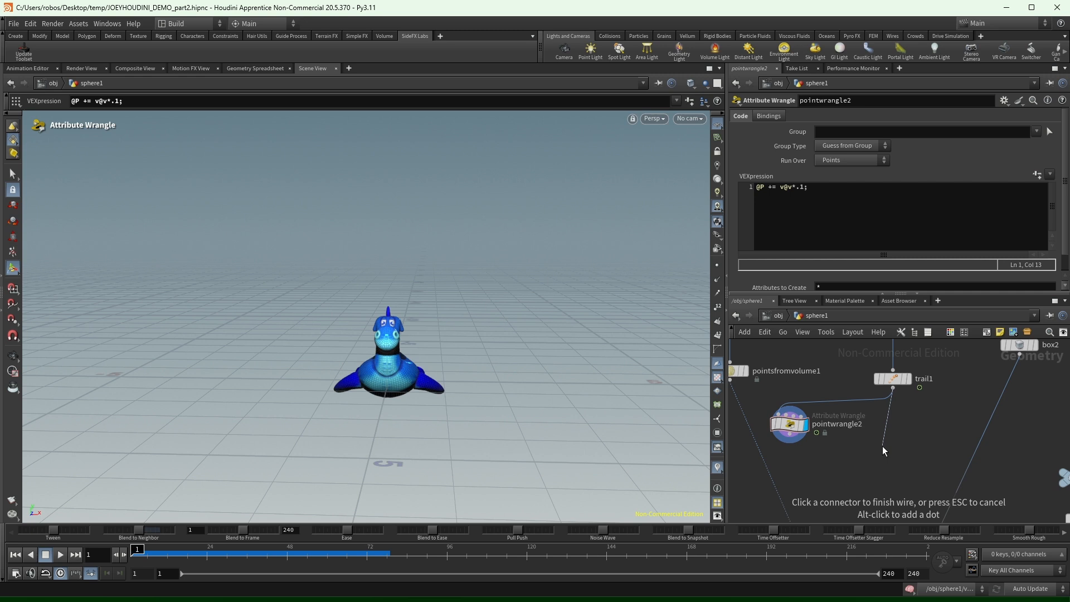
key(Escape)
Toggle the network editor's floating parameter dialog and its network overview on and off.
key(p)
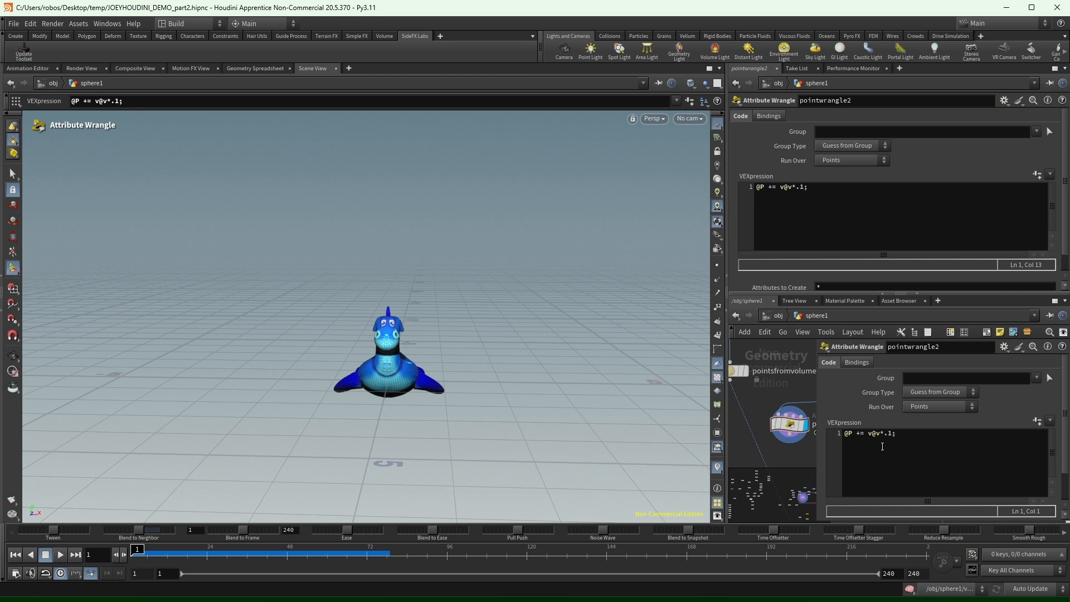
key(p)
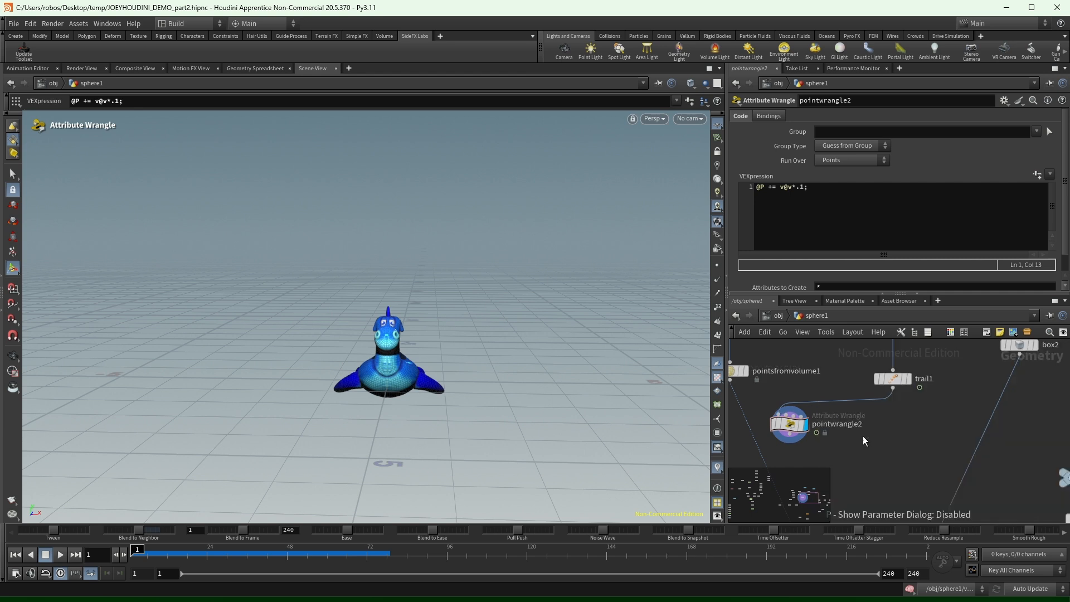
key(p)
key(p)
key(p)
key(p)
key(o)
key(o)
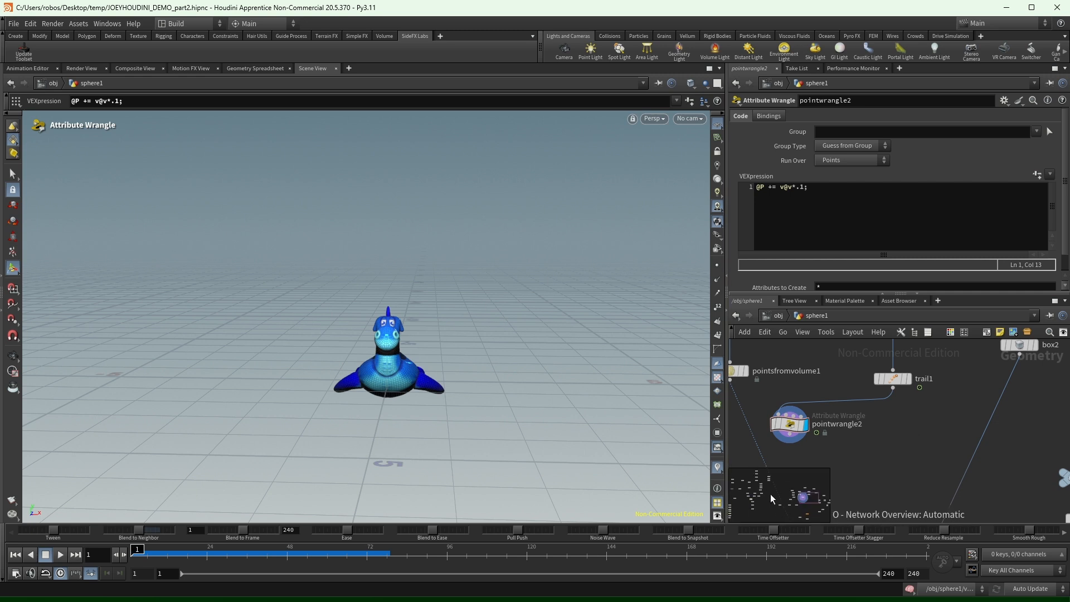
Add and display a POP Network node below trail1, fed by the trail's output.
key(Tab)
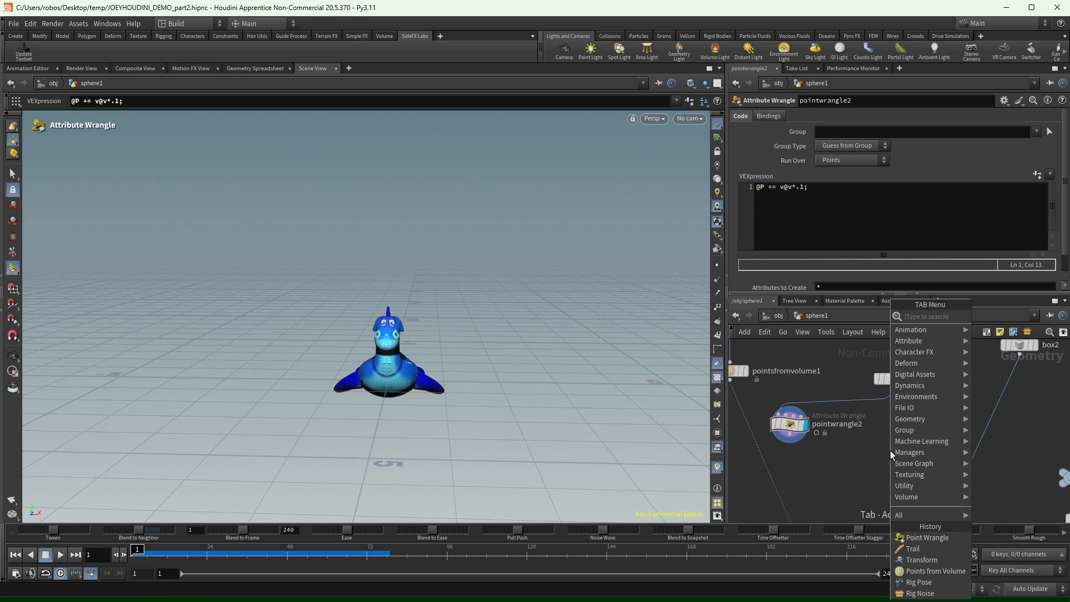
text(popnet)
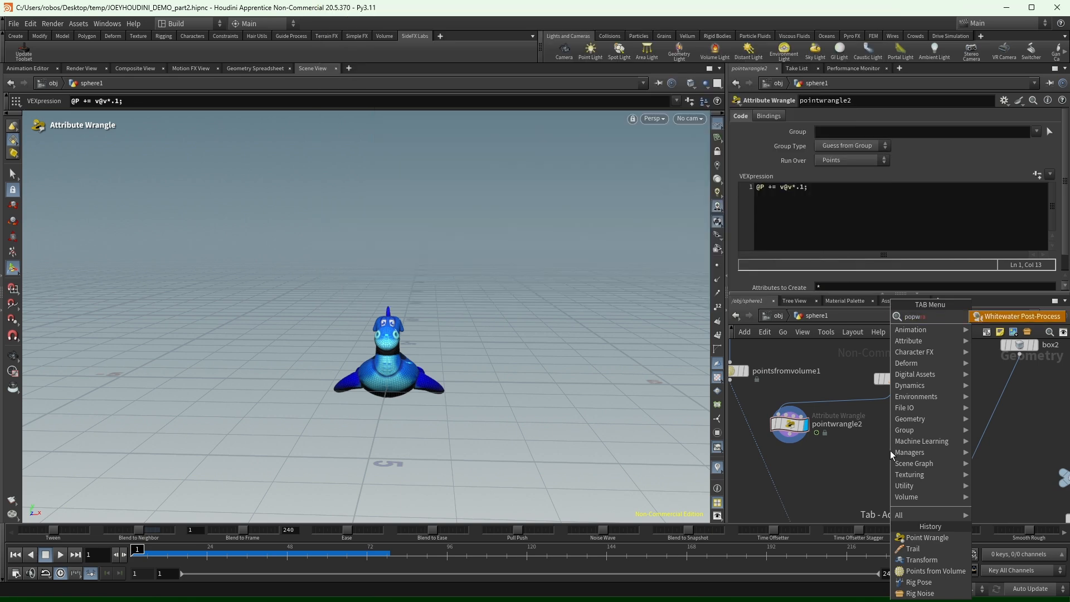
key(Return)
key(Return)
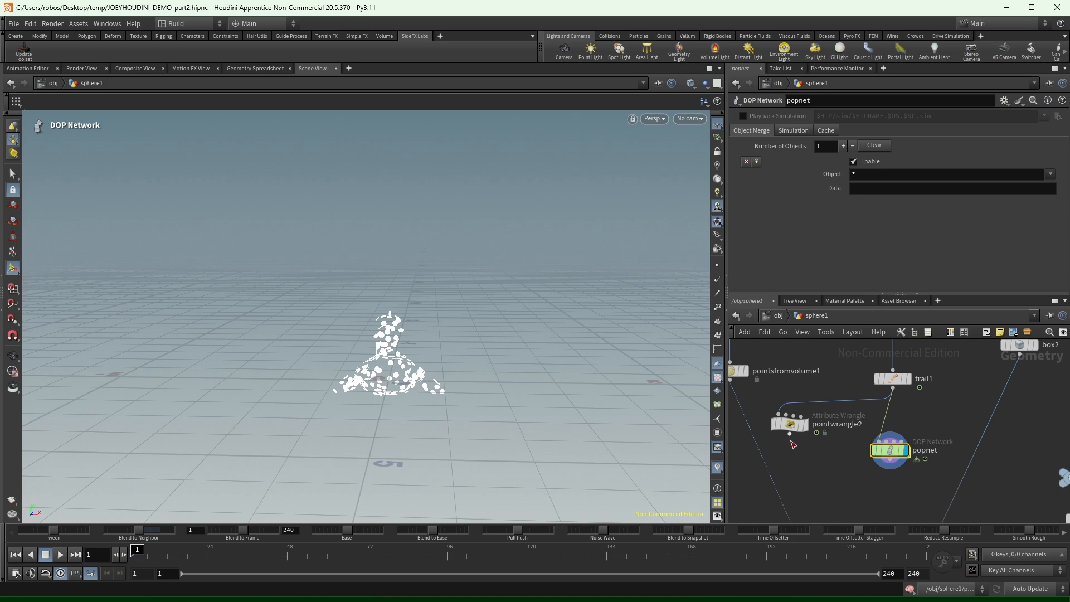
Look inside popnet, return to the sphere1 level, and examine the emitted particles up close.
double_click(891, 451)
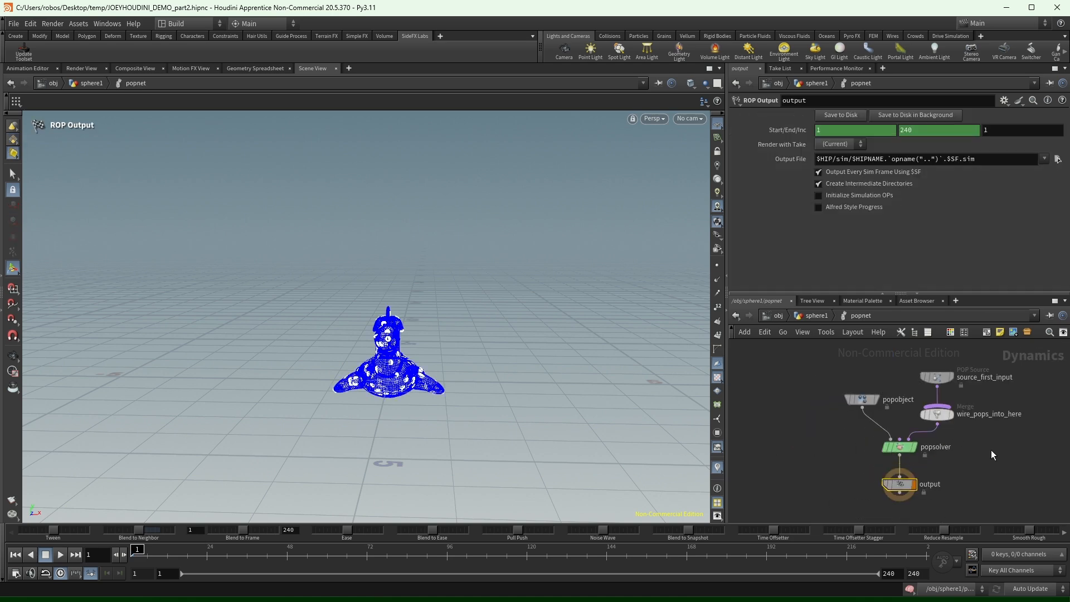
click(820, 316)
scroll(385, 354, up, 5)
alt+drag(371, 357, 410, 340)
key(Return)
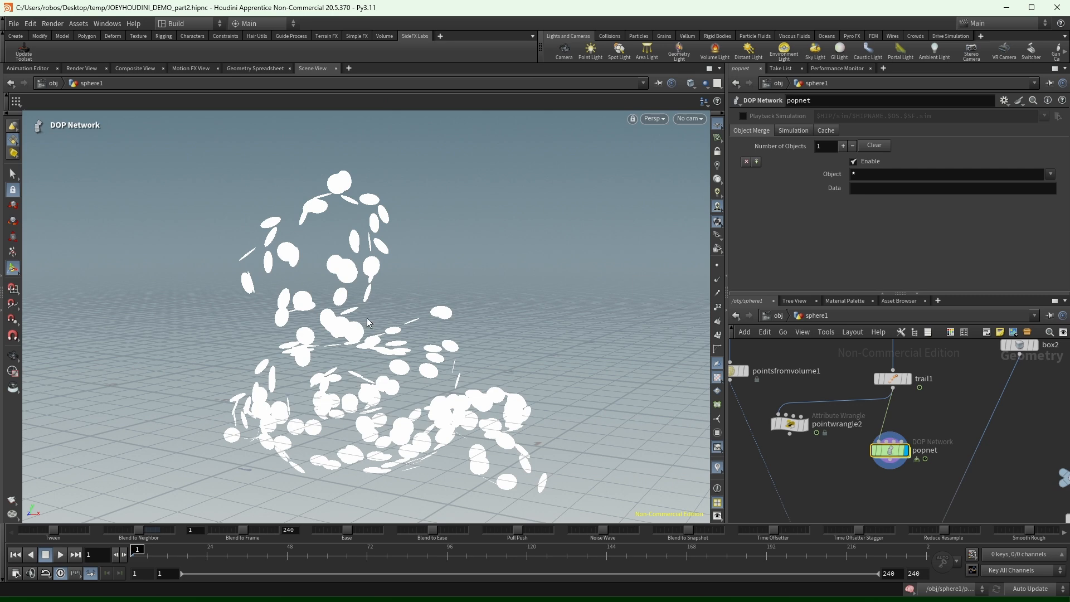
Move trail1 up and insert an Attribute Delete node between it and popnet.
drag(895, 378, 894, 365)
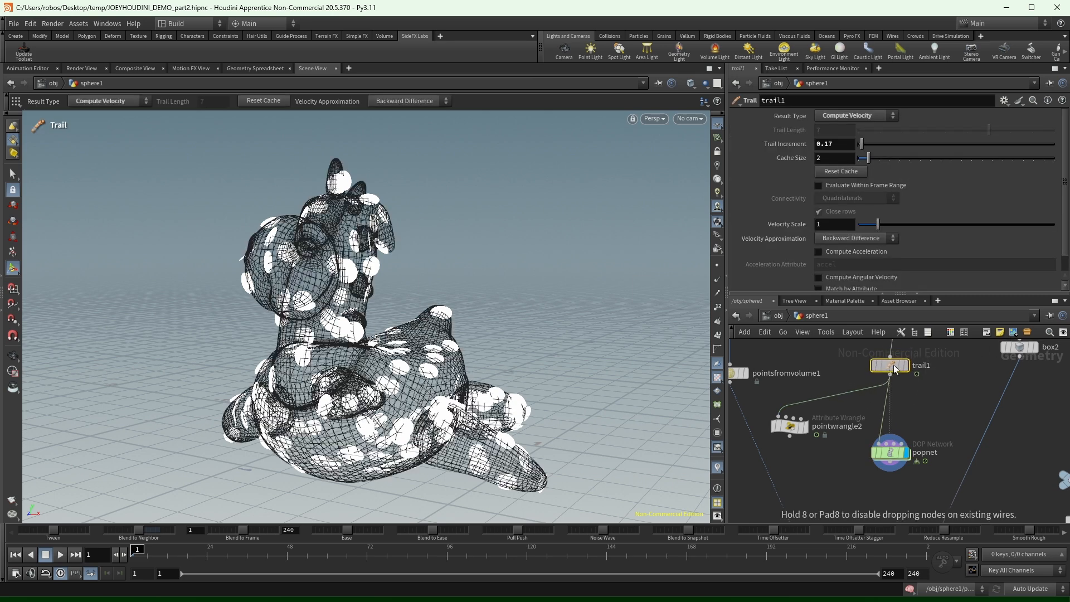
middle_drag(917, 418, 917, 472)
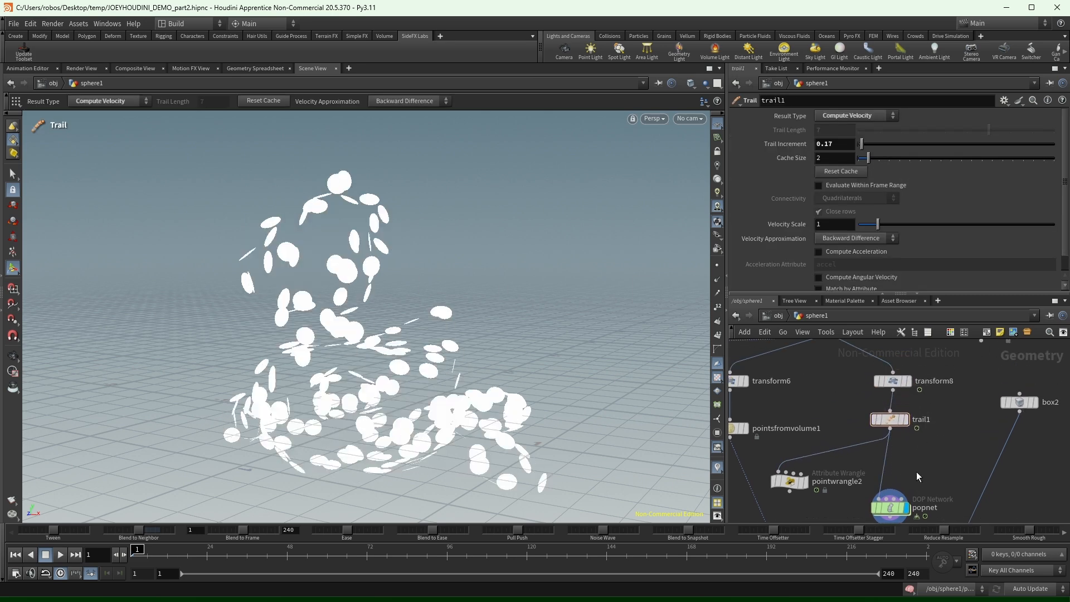
key(Tab)
text(attribute de)
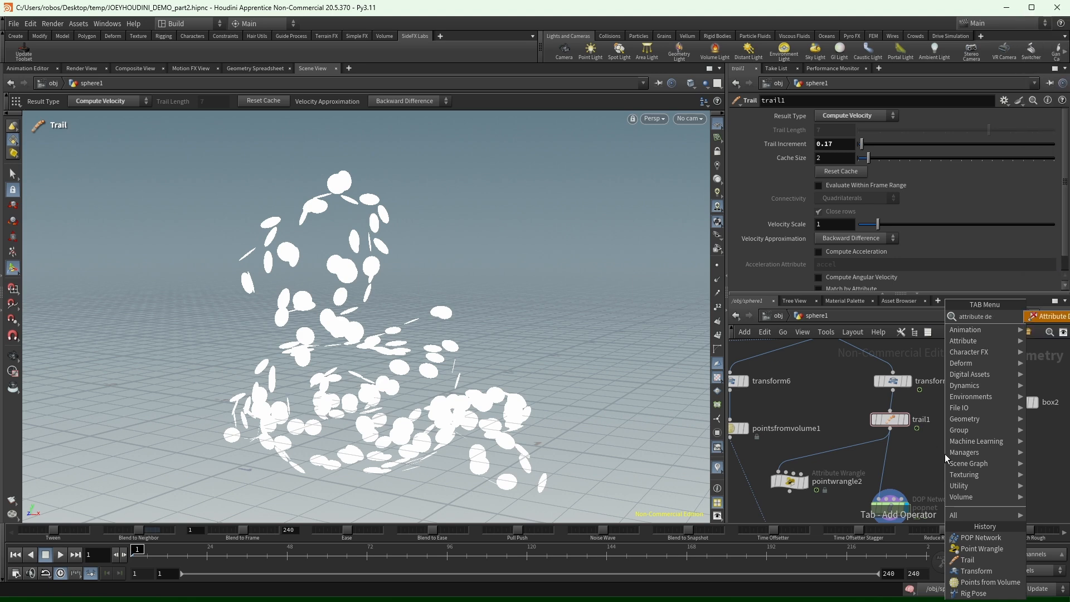
key(Return)
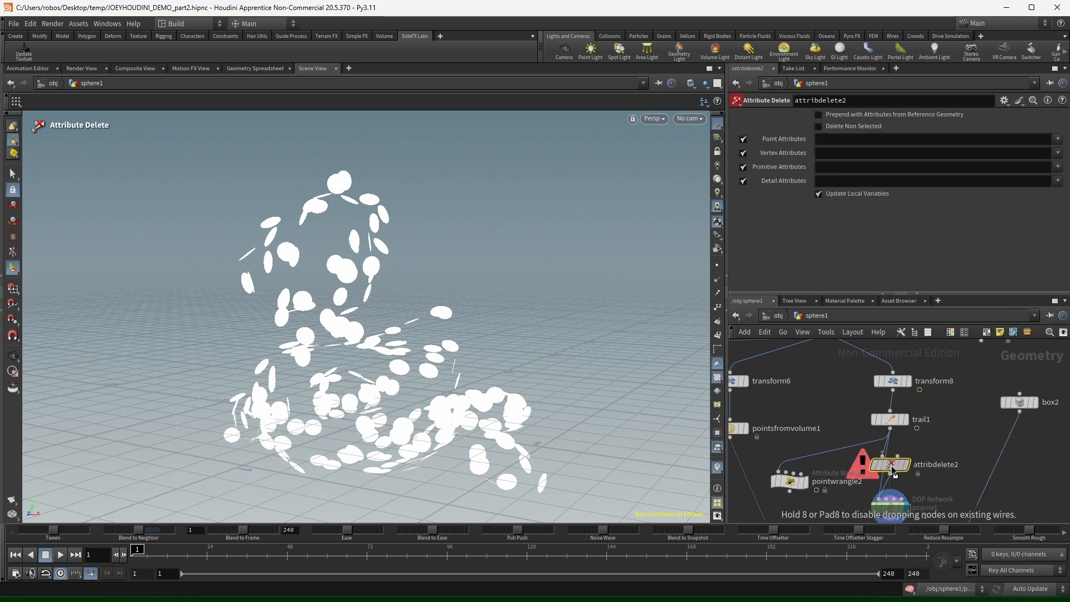
click(892, 463)
Review trail1's attributes and set the Attribute Delete node to remove the primitive attribute shop_materialpath.
middle_click(896, 406)
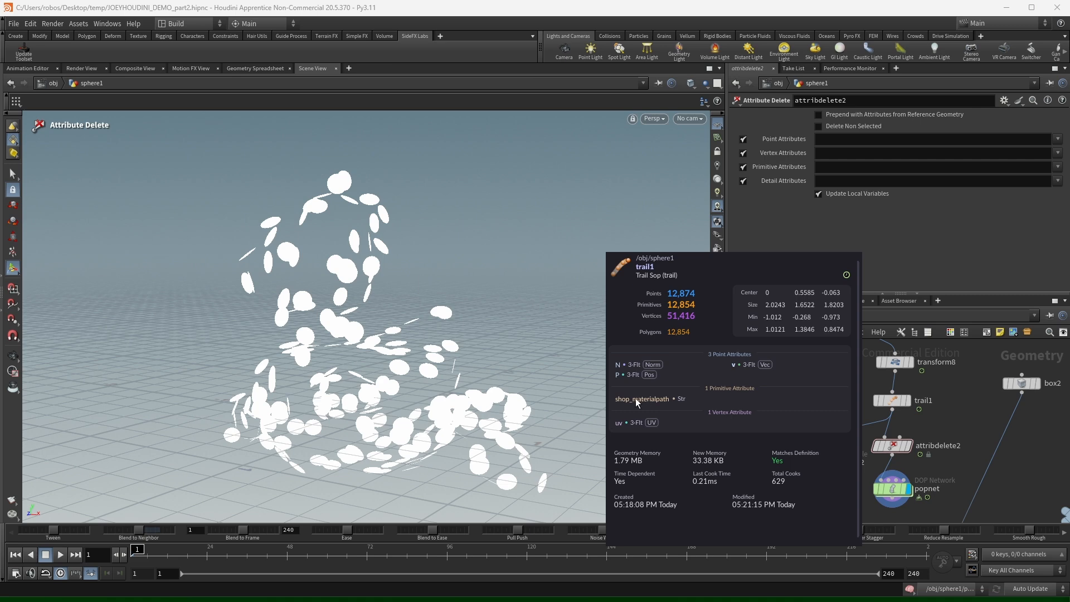
middle_click(893, 490)
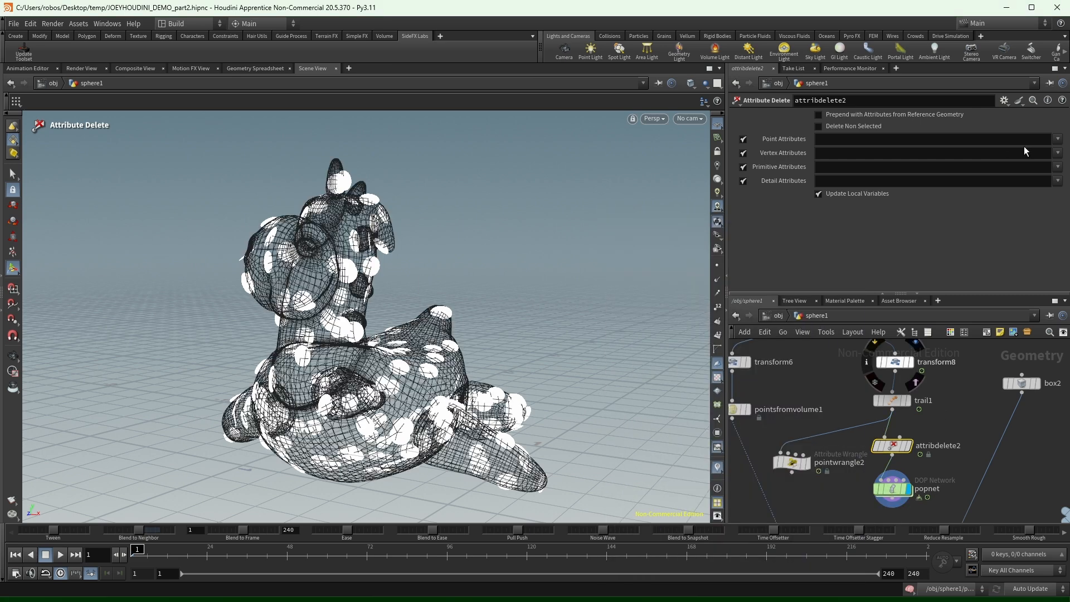
click(1067, 183)
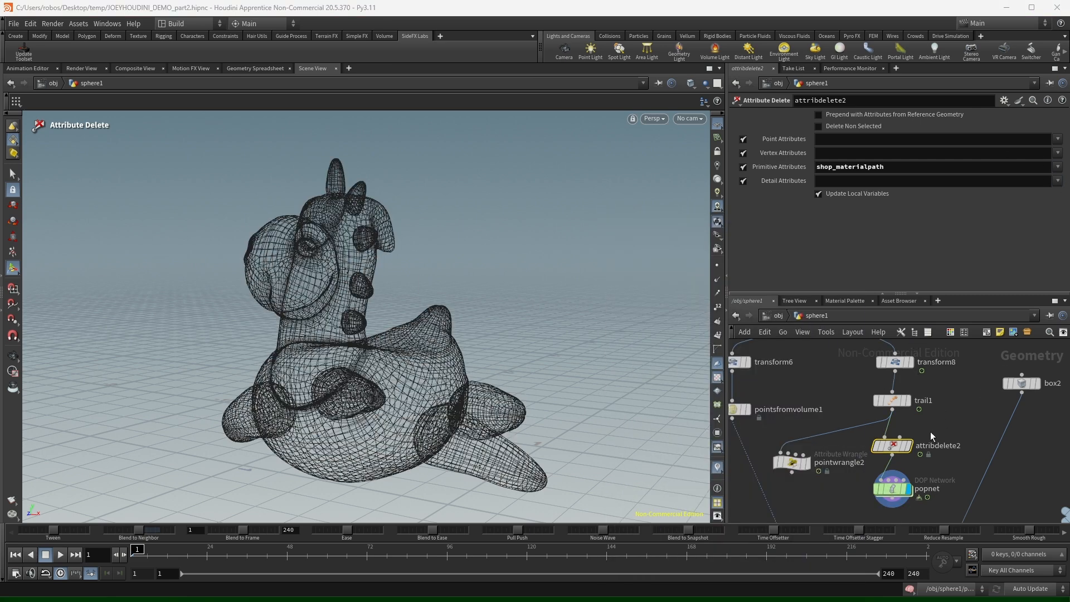
click(967, 424)
Select popnet, play the particle simulation from a wider view, and rewind it to frame 1.
middle_drag(950, 477, 951, 433)
click(894, 444)
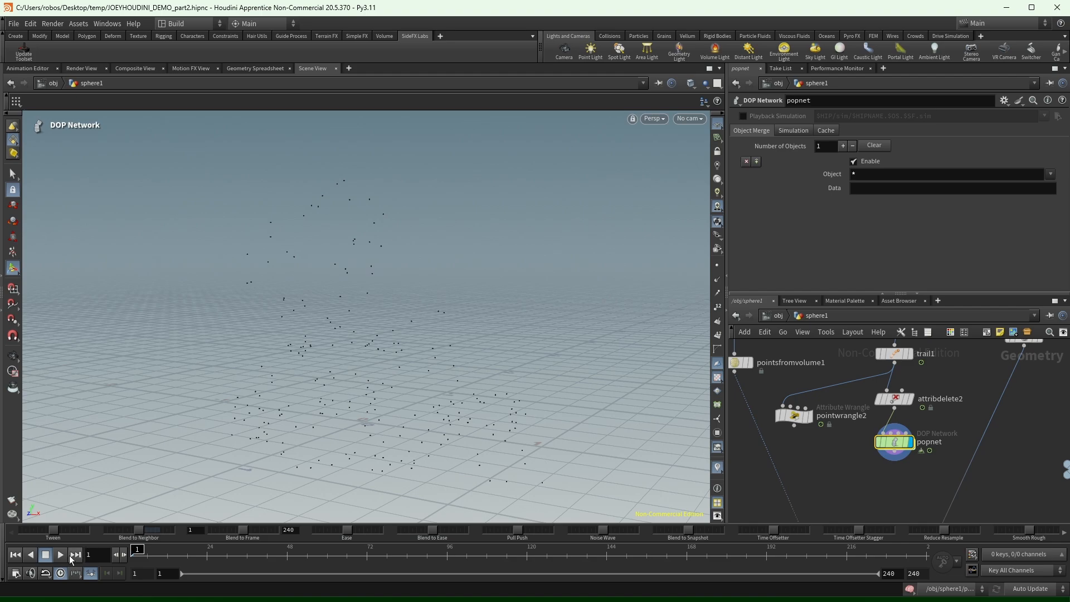
click(60, 555)
alt+right_drag(356, 353, 225, 389)
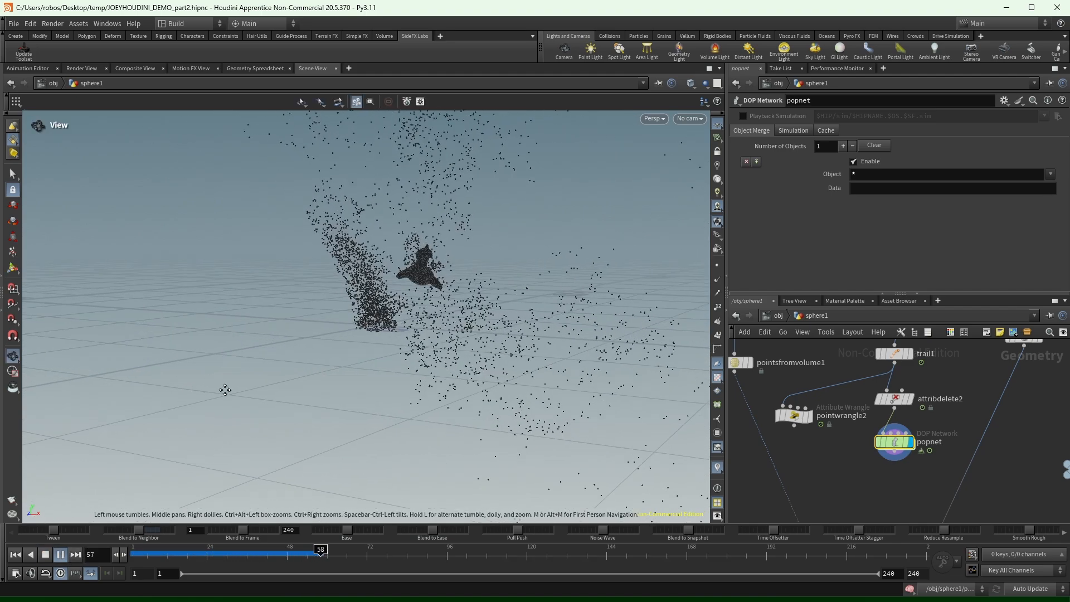
alt+middle_drag(225, 390, 222, 443)
drag(156, 558, 51, 572)
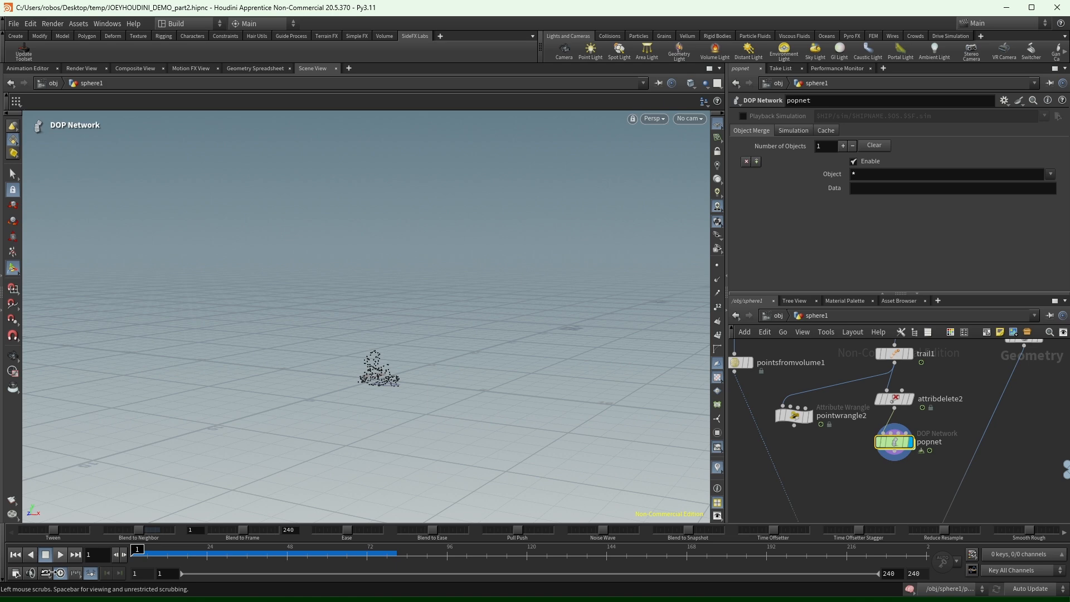
Wire popnet's output into the target points input of copytopoints1 and display copytopoints1.
click(60, 555)
drag(159, 558, 22, 582)
middle_drag(885, 489, 897, 385)
click(890, 409)
scroll(898, 384, down, 3)
middle_drag(911, 444, 903, 379)
scroll(904, 385, up, 2)
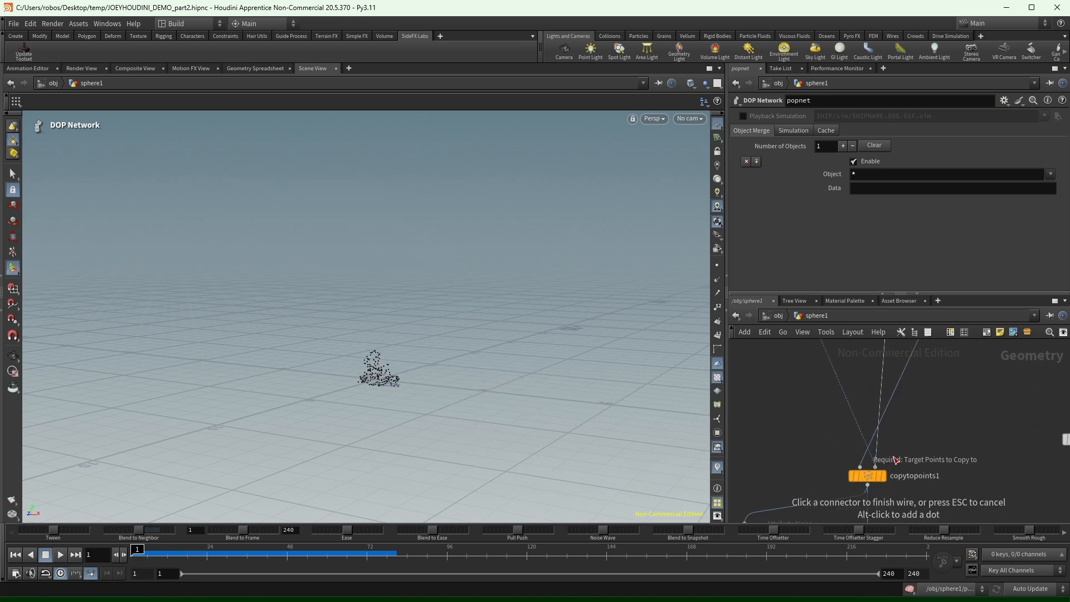
click(876, 466)
click(886, 478)
click(870, 478)
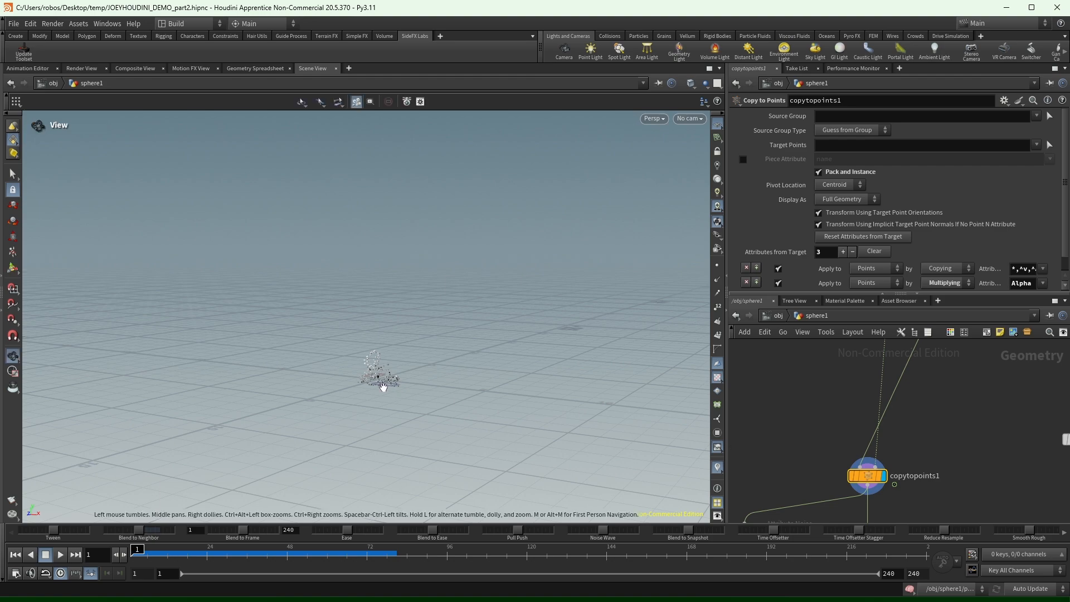
Examine the toys copied onto the particles up close and from a distance, scrubbing to frame 72.
alt+right_drag(382, 387, 638, 320)
alt+drag(361, 360, 320, 469)
drag(137, 552, 369, 557)
alt+right_drag(371, 373, 193, 355)
Insert a Point Wrangle node between popnet and copytopoints1.
middle_drag(996, 422, 991, 460)
middle_drag(955, 427, 965, 548)
key(Tab)
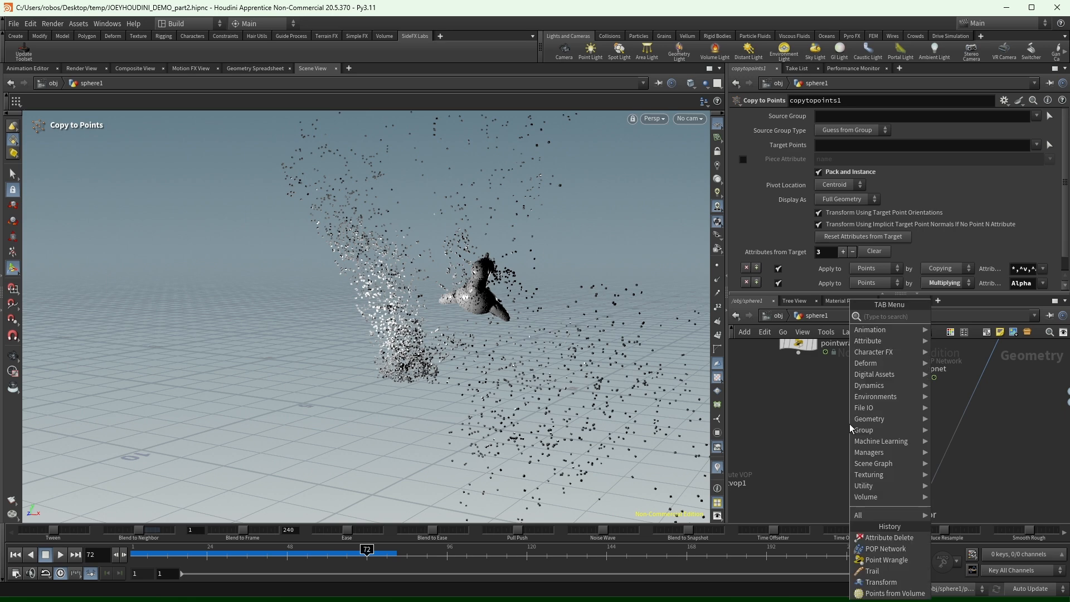
key(Return)
click(899, 423)
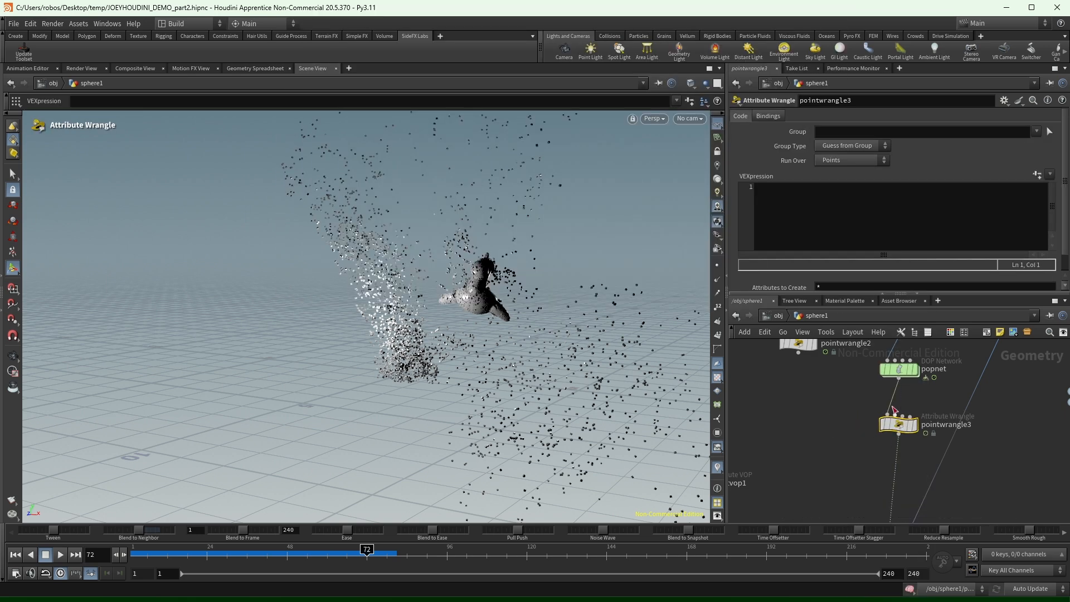
Enter f@pscale = length(v@v); as pointwrangle3's VEX expression and rewind to frame 1.
click(857, 230)
text(f@pscale = length()
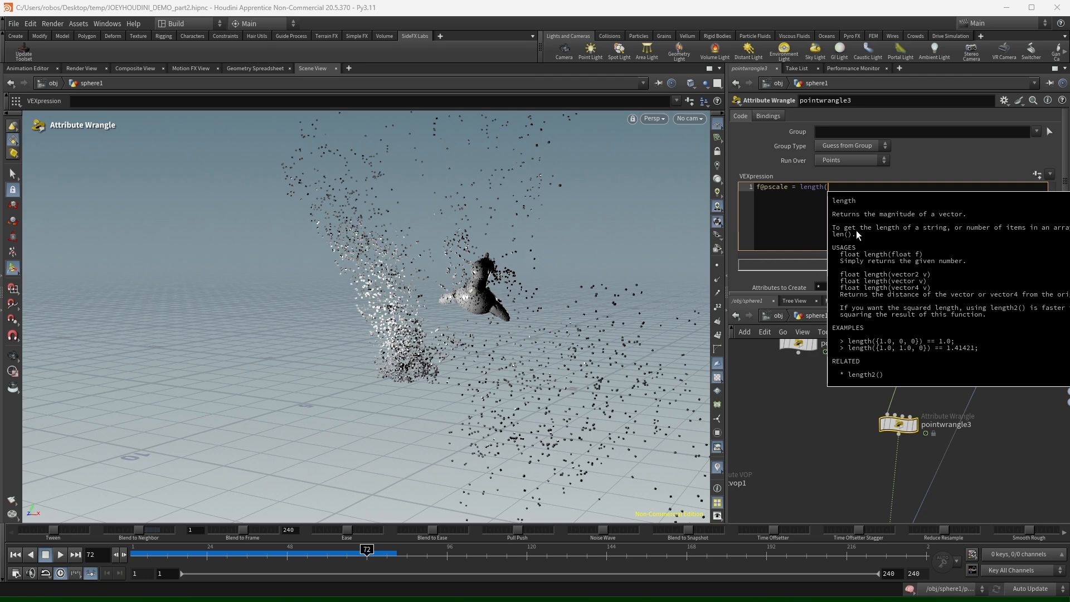
text(v@v);)
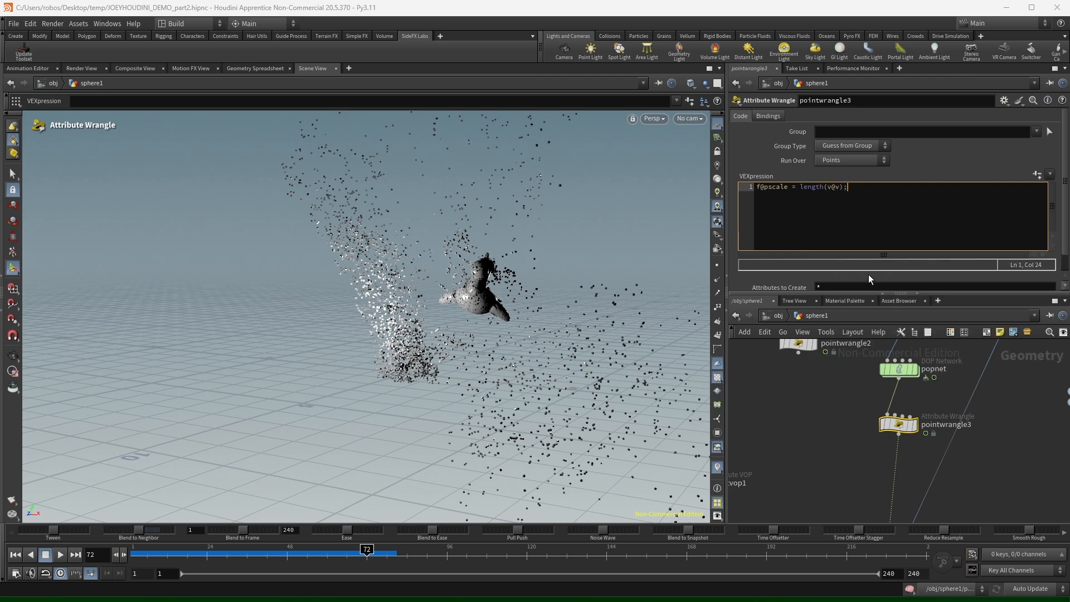
click(824, 410)
mouse_move(145, 561)
mouse_down()
mouse_move(320, 571)
mouse_move(130, 575)
mouse_up()
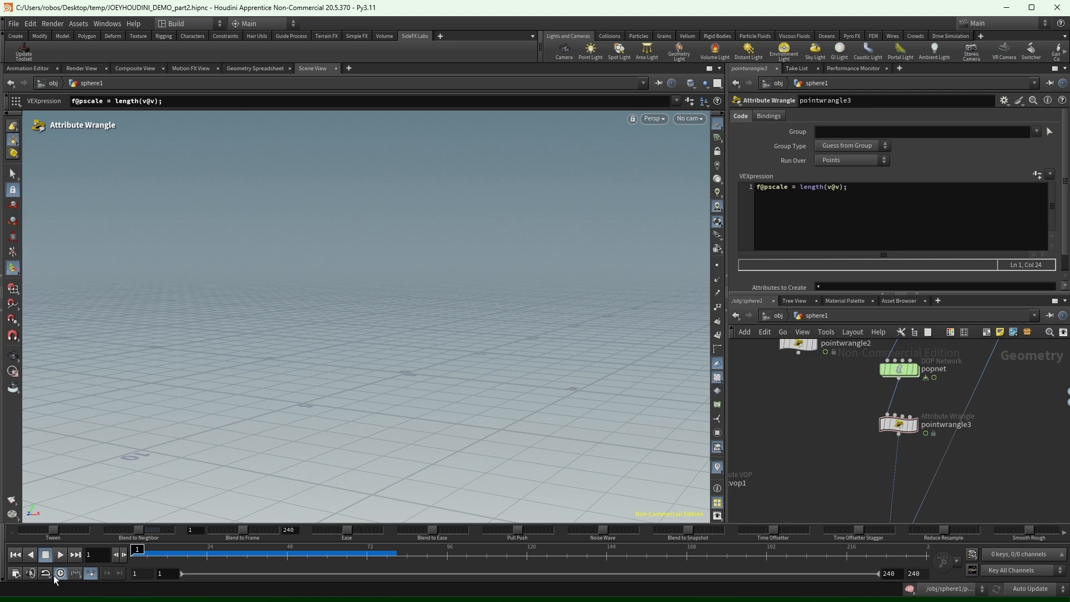
Multiply the pscale expression by .1, scrub through the opening frames, and rewind to frame 1.
click(845, 189)
text(*.1)
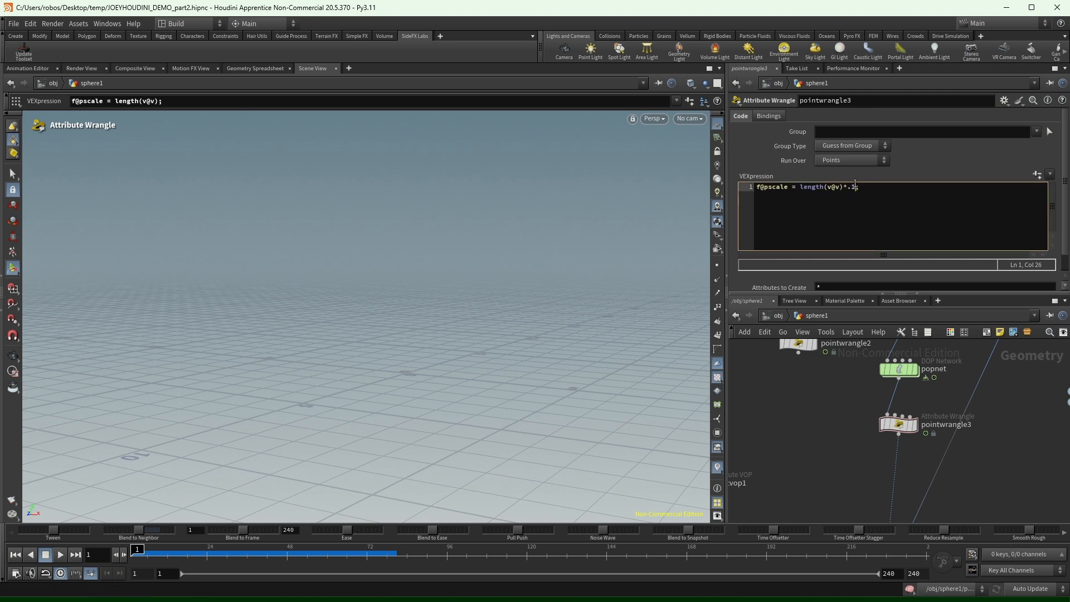
text(;)
key(Up)
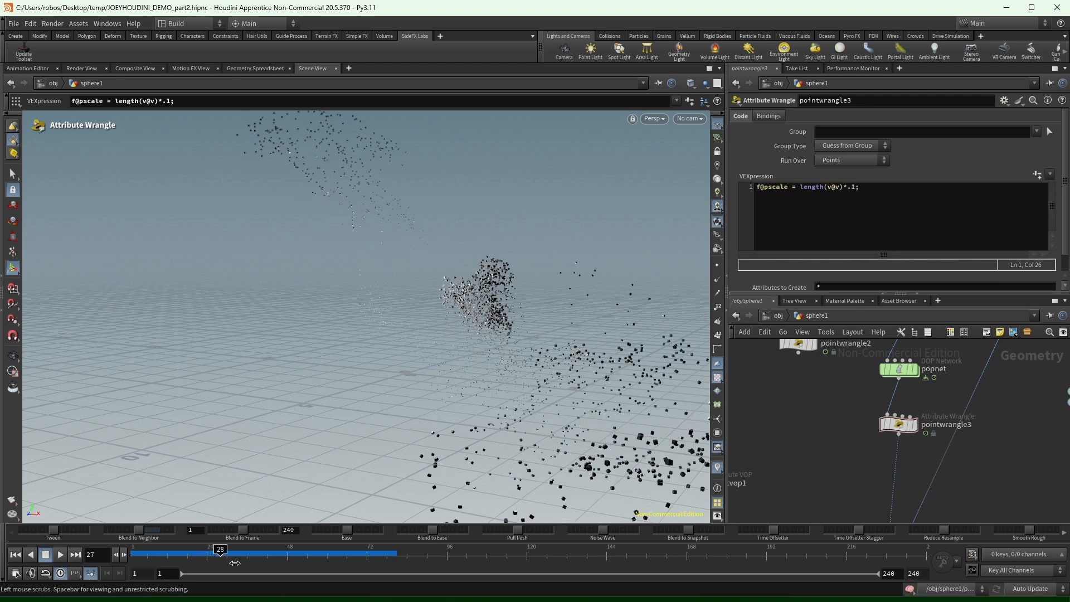
drag(257, 566, 152, 550)
click(17, 552)
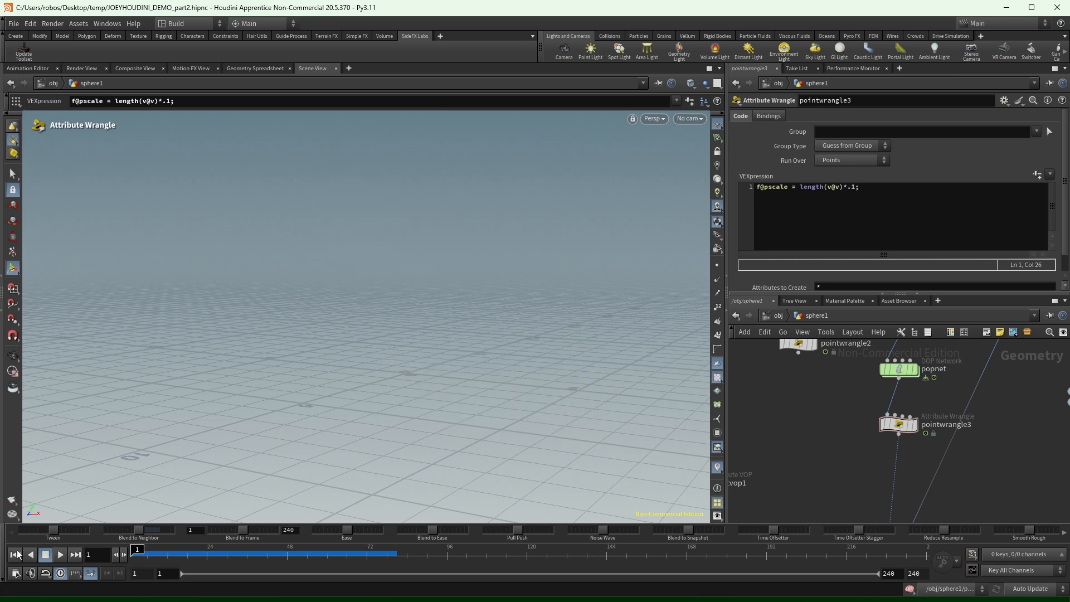
Go inside popnet and spread out popobject, source_first_input, popsolver and output to make room for more nodes.
click(901, 372)
double_click(901, 373)
middle_drag(1015, 421, 1002, 447)
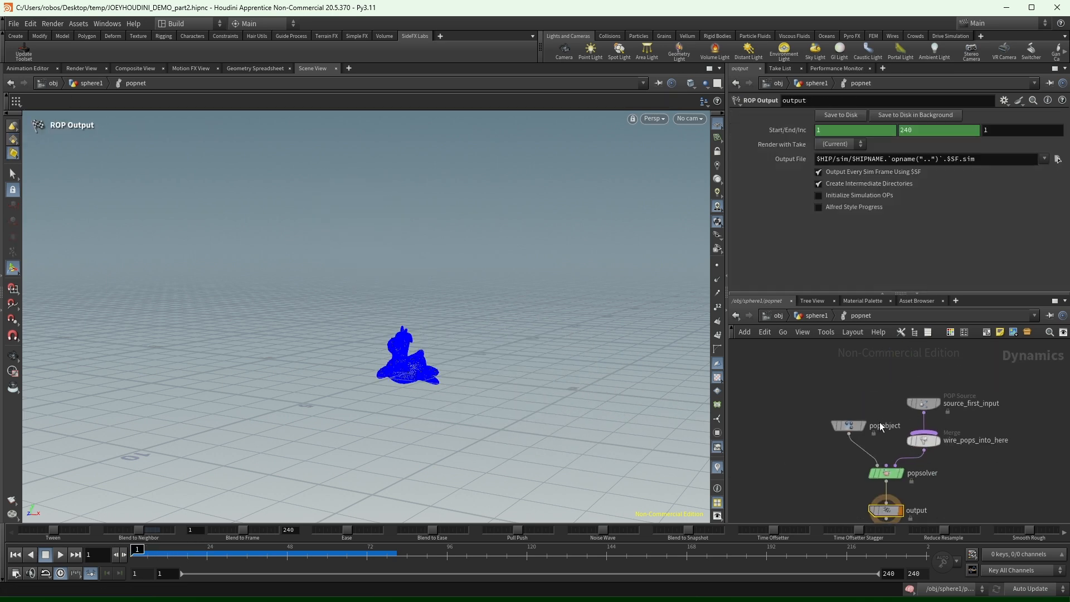
drag(860, 426, 783, 399)
drag(923, 402, 922, 354)
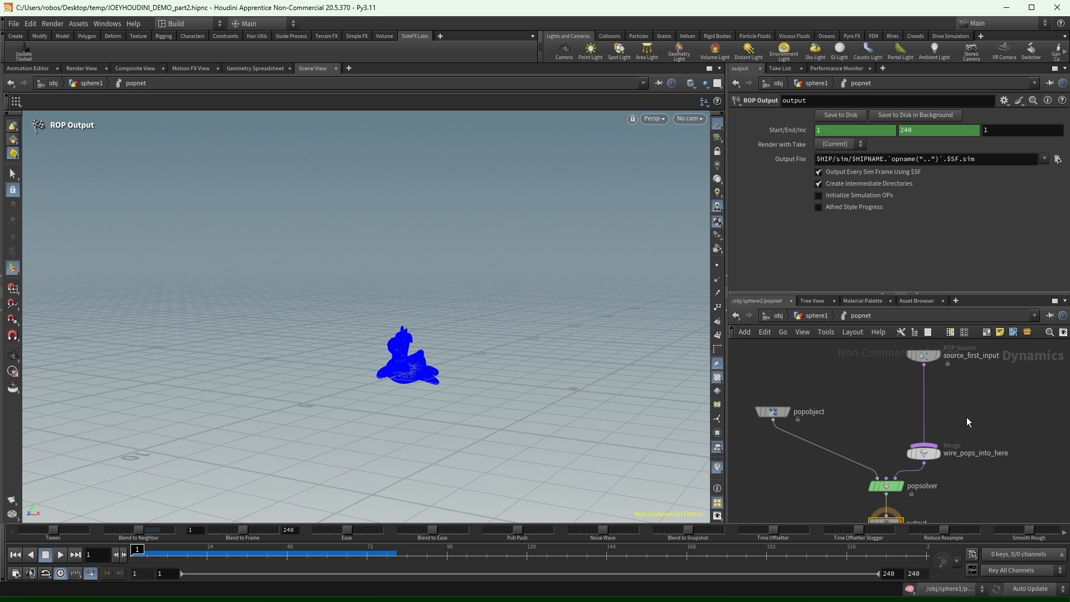
middle_drag(988, 395, 964, 409)
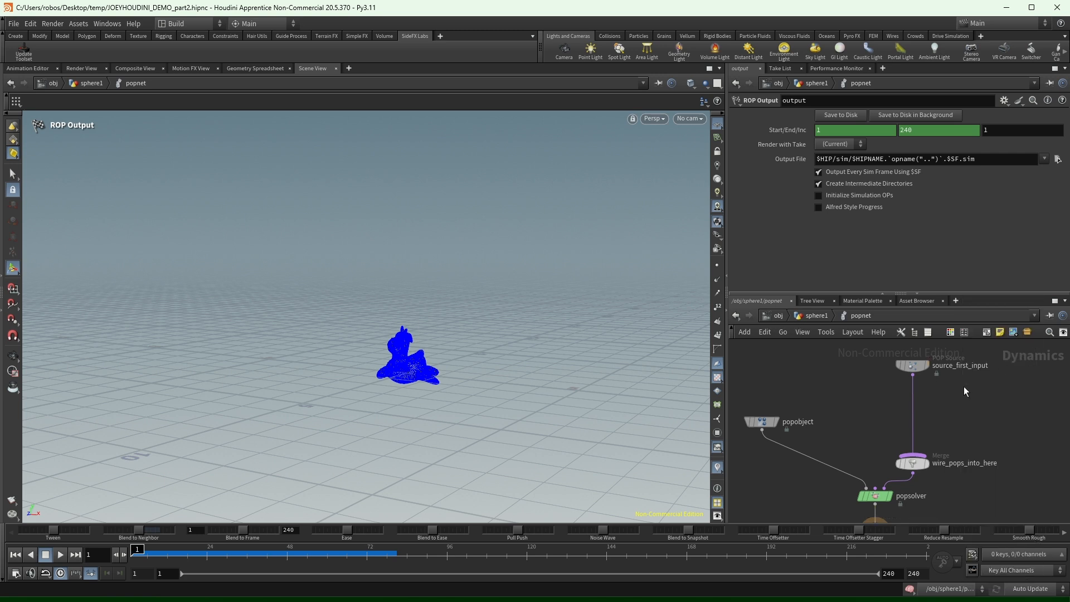
middle_drag(950, 500, 978, 424)
drag(1030, 417, 784, 515)
drag(904, 421, 808, 449)
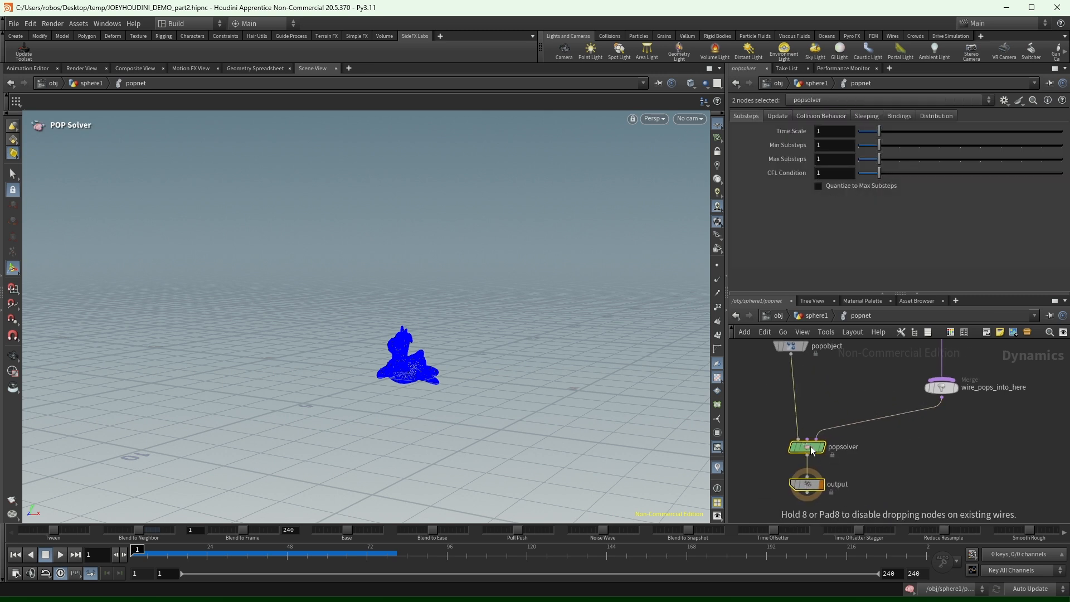
Insert a POP Drag node between source_first_input and wire_pops_into_here.
middle_drag(868, 392, 869, 483)
key(Tab)
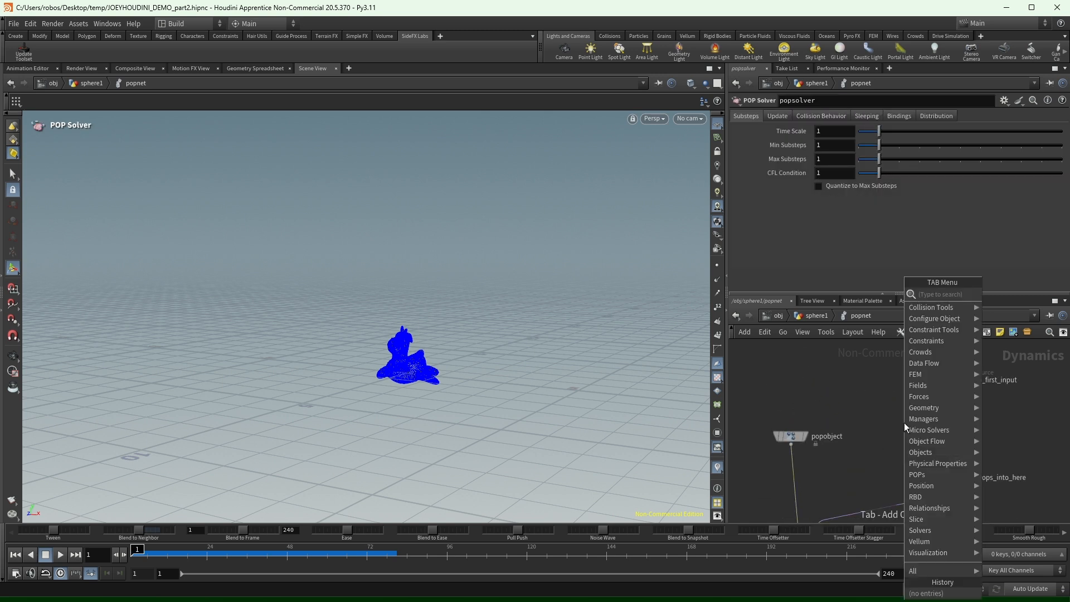
text(pop)
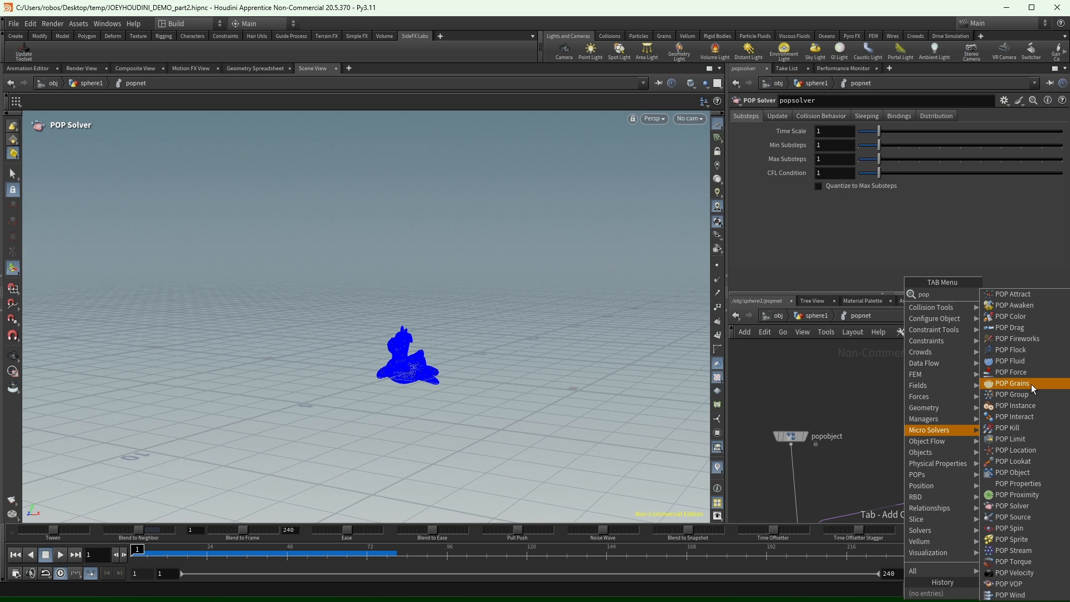
text(drag)
key(Return)
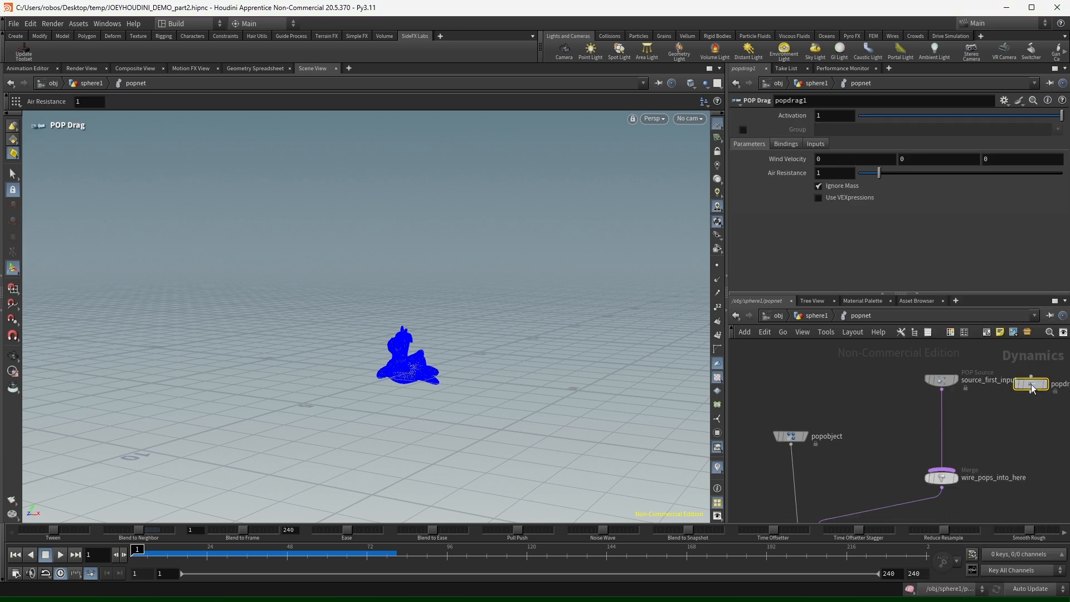
click(941, 418)
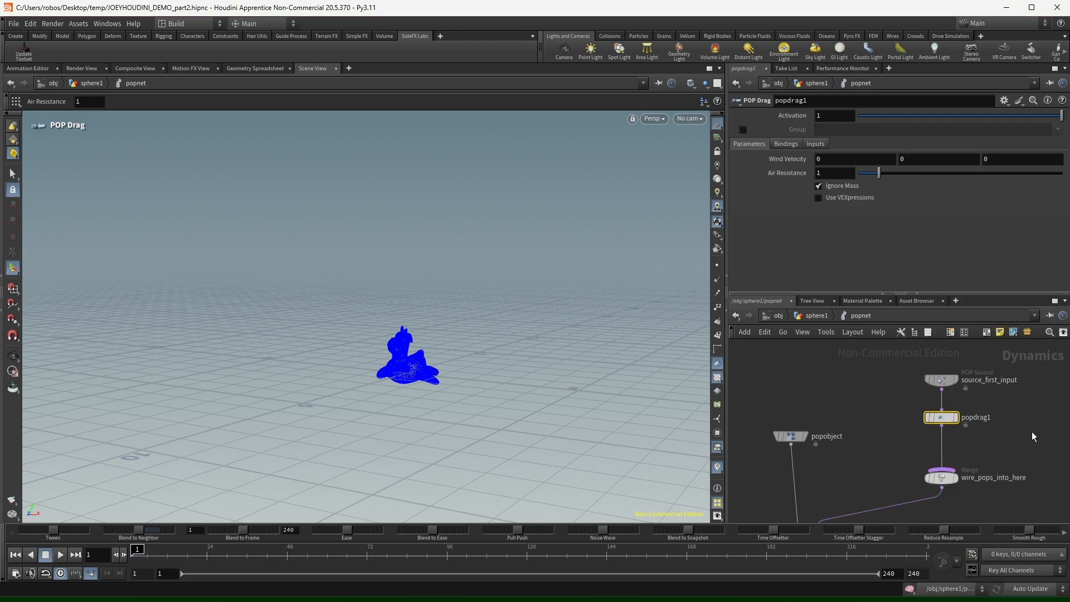
Play the simulation with drag, return to the sphere1 level, select pointwrangle3, and scrub the copied geometry.
middle_drag(1032, 433, 1032, 401)
click(61, 555)
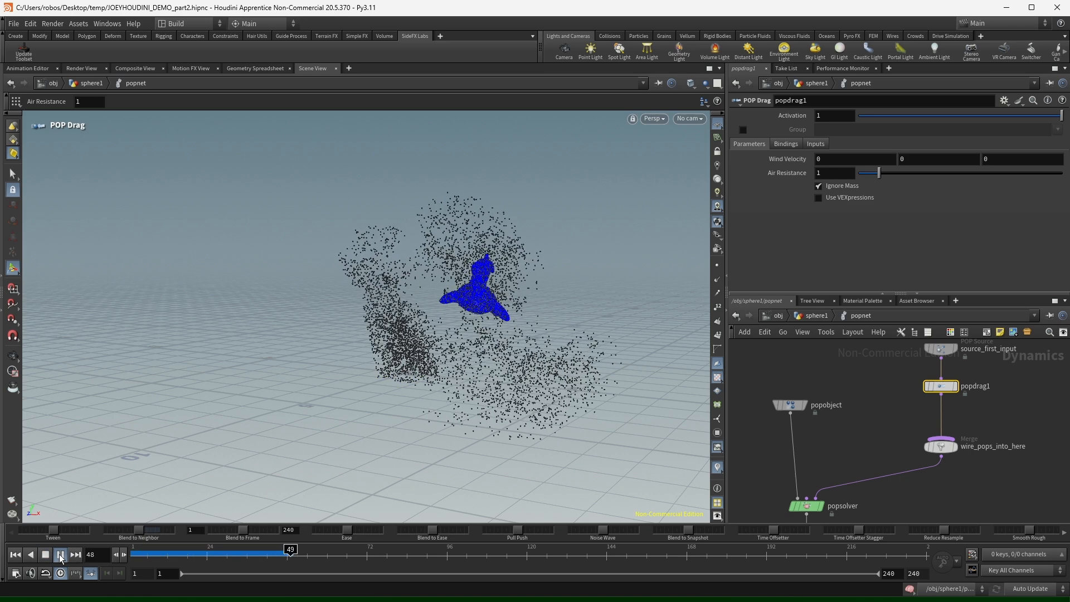
key(ctrl+Up)
key(u)
middle_drag(904, 480, 891, 341)
click(861, 498)
drag(140, 557, 243, 566)
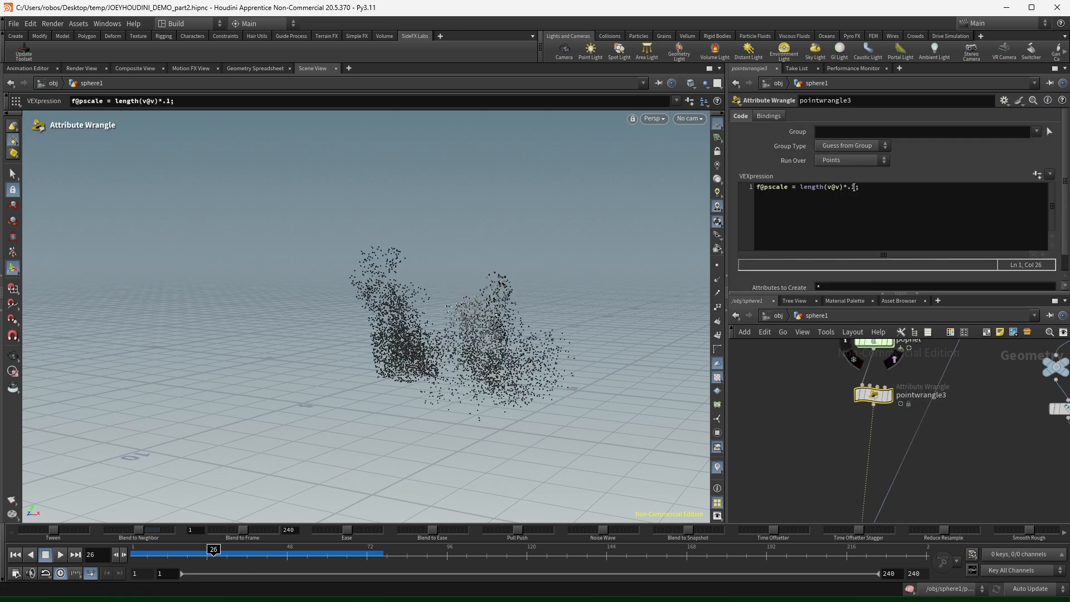
Remove the *.1 multiplier from pointwrangle3's pscale expression, play the copies from another view, and return to frame 1.
click(856, 188)
key(BackSpace)
key(BackSpace)
key(BackSpace)
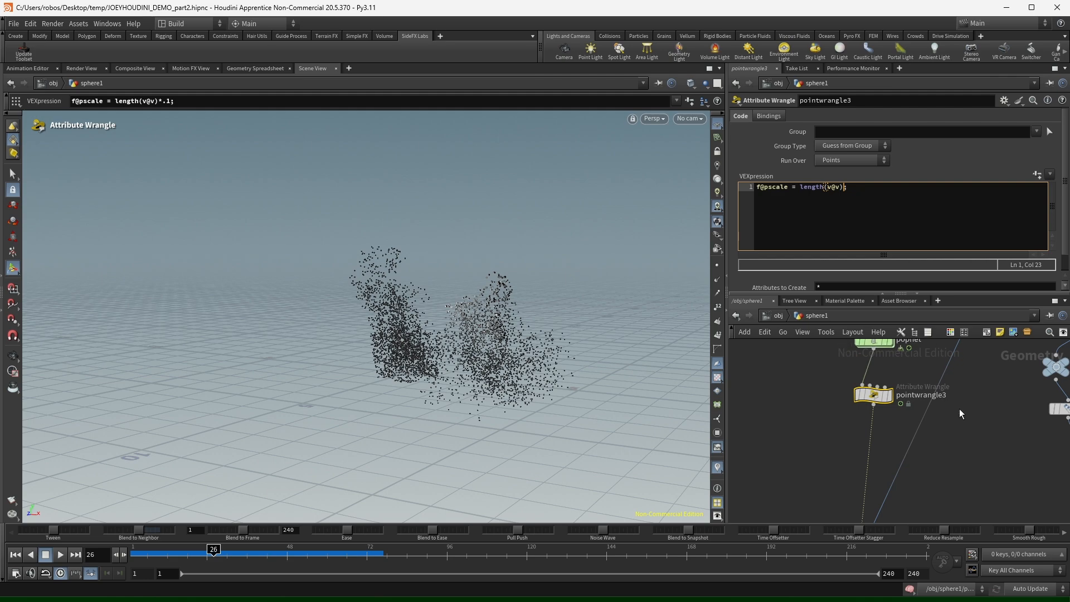
drag(156, 555, 131, 560)
click(64, 557)
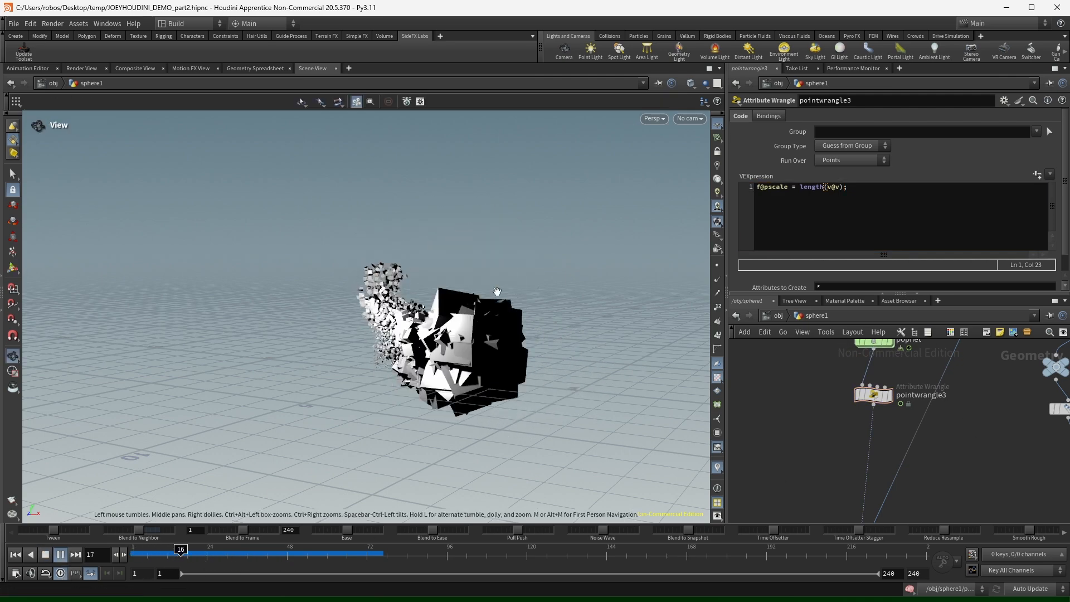
alt+right_drag(451, 323, 411, 323)
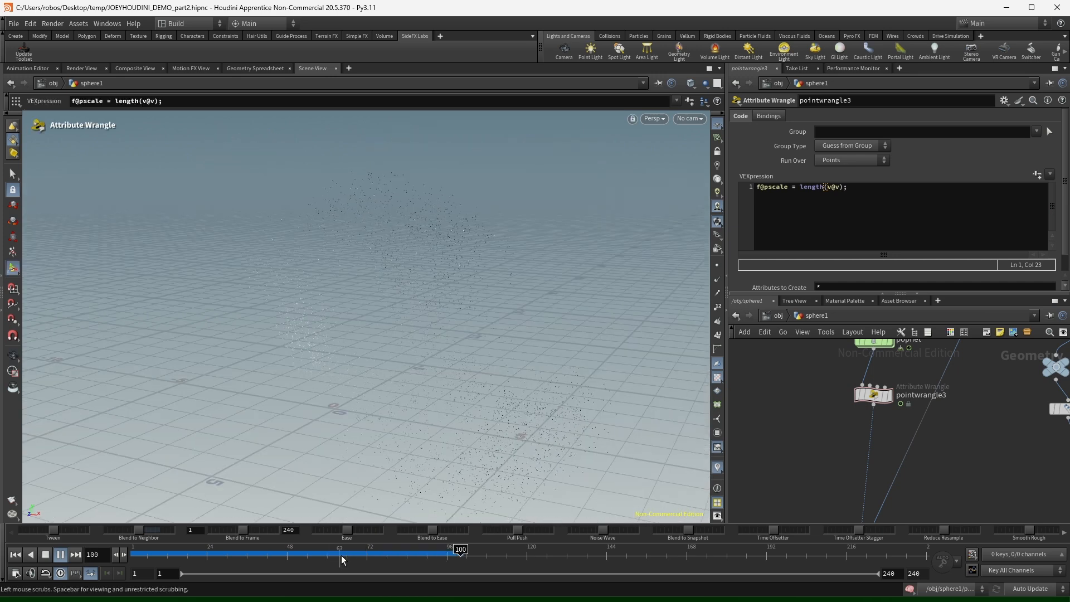
drag(342, 557, 132, 558)
Review the whole sphere1 node network, from copytopoints1 to the earlier remesh, switch and export branches.
scroll(931, 372, down, 6)
scroll(930, 435, up, 7)
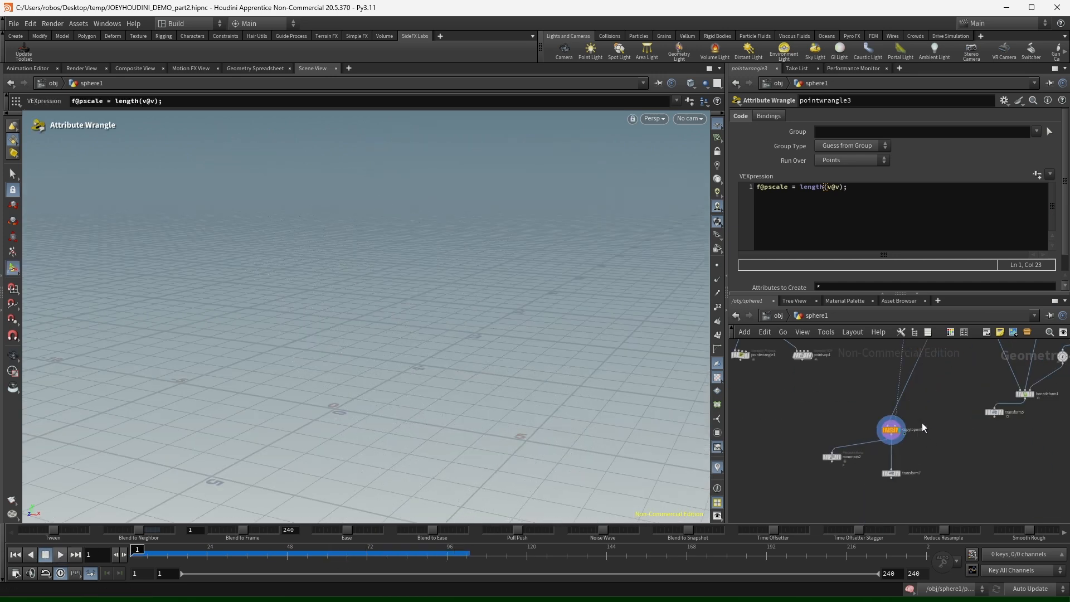
drag(969, 393, 803, 469)
scroll(920, 457, down, 5)
middle_drag(938, 424, 940, 494)
scroll(950, 407, down, 5)
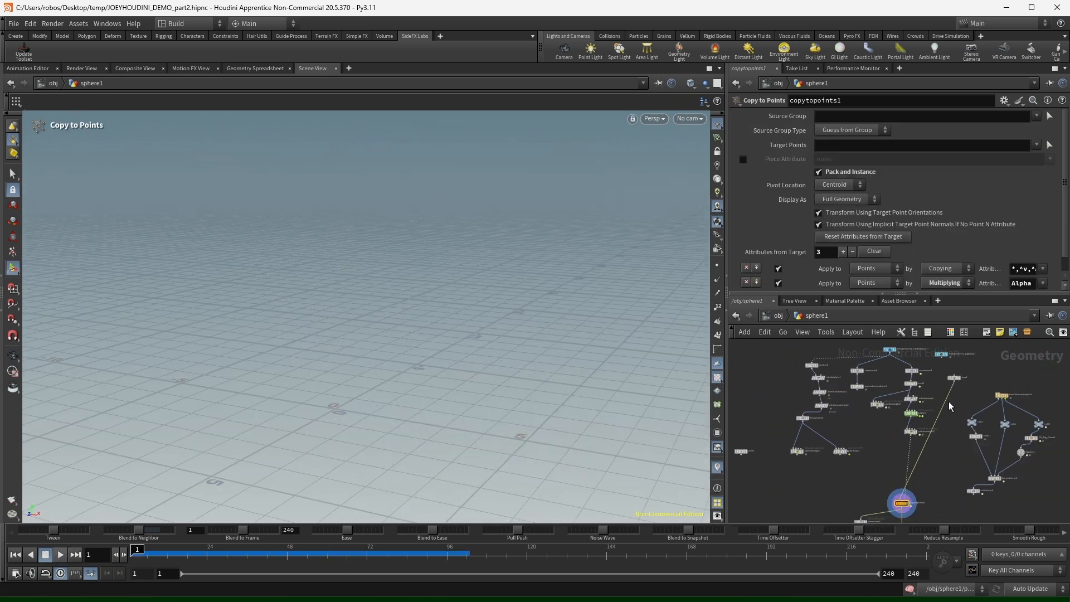
scroll(981, 423, down, 3)
scroll(837, 405, up, 3)
scroll(863, 392, up, 6)
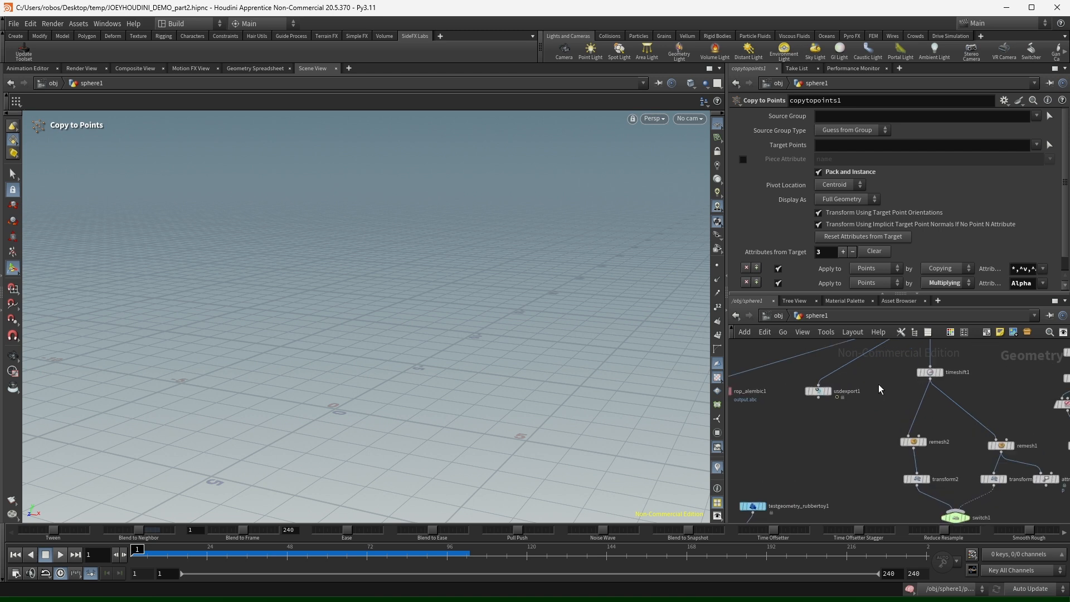
middle_drag(871, 386, 829, 491)
scroll(839, 419, down, 4)
middle_drag(1056, 425, 892, 390)
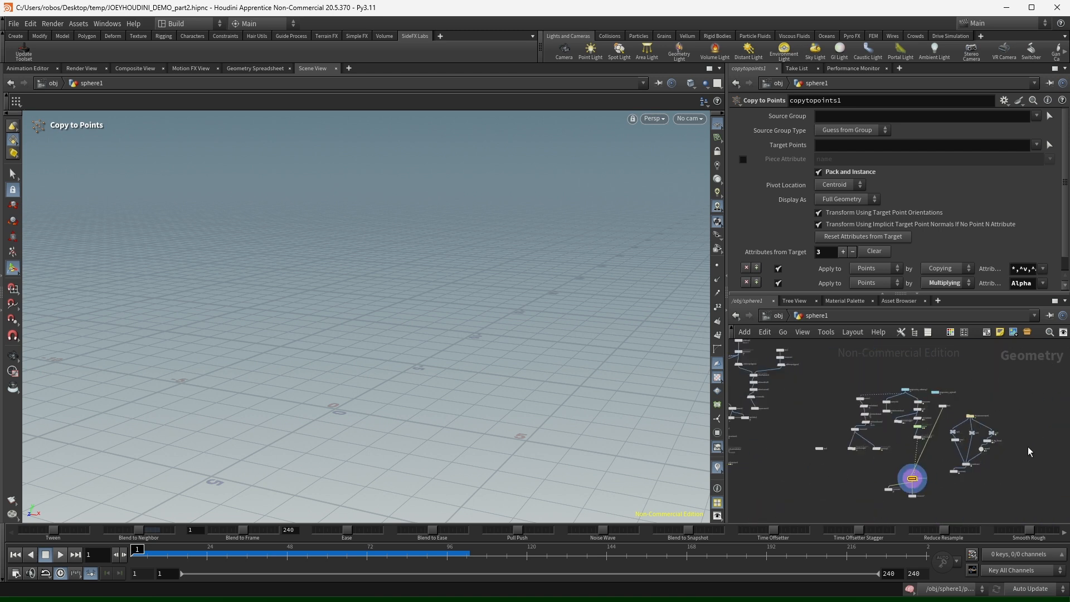
Display the bonedeform1 node and frame the character up close in the viewport.
scroll(982, 428, up, 6)
click(842, 454)
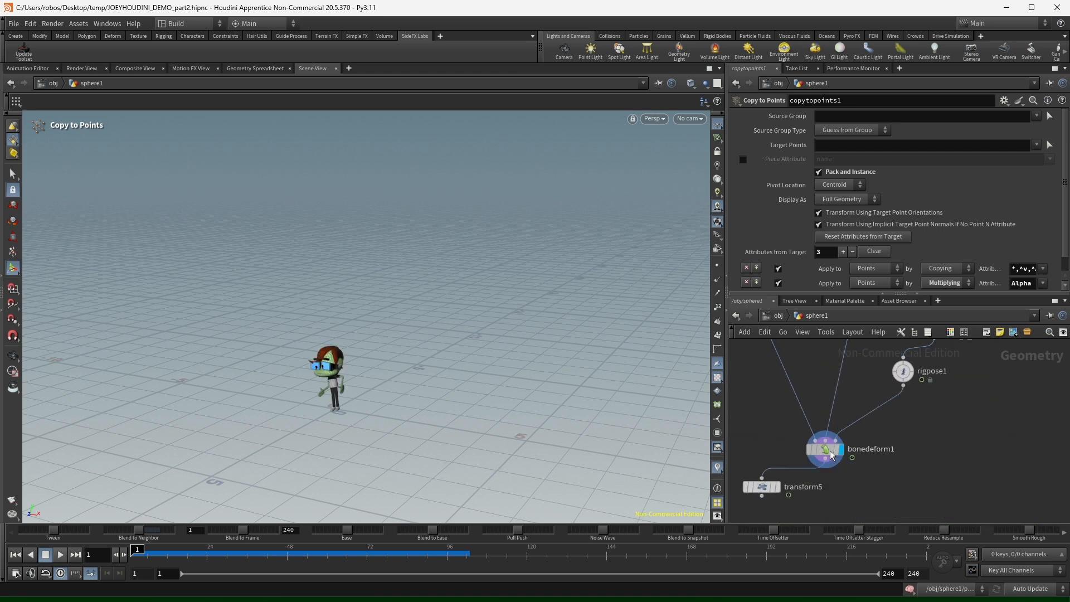
alt+drag(320, 379, 372, 340)
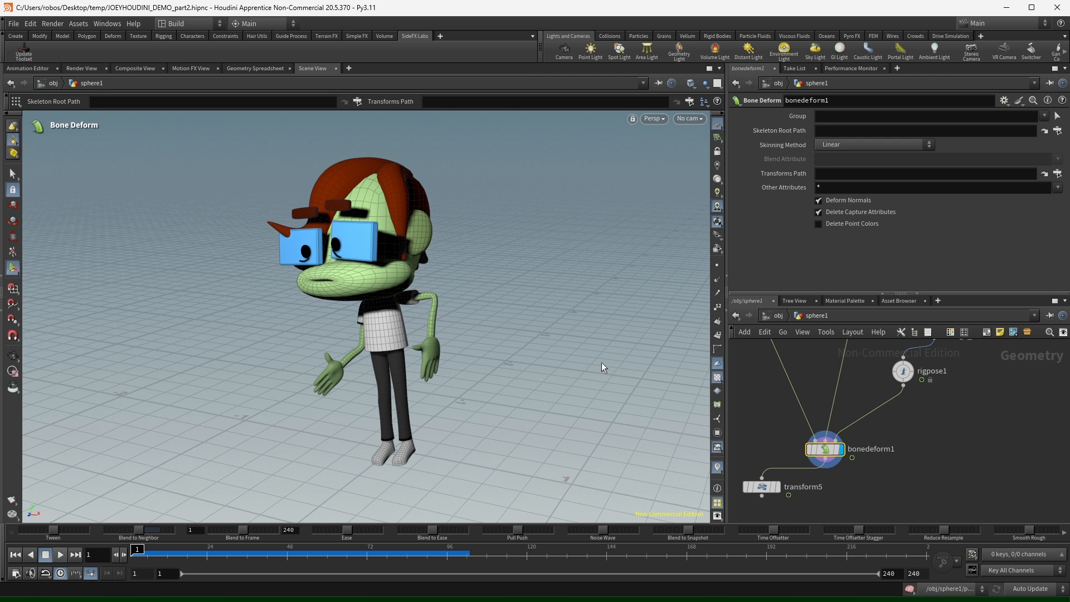
Look through the shelf tool sets, including Viscous Fluids, Pyro FX, Particles, Lights and Cameras, Guide Process and Polygon.
click(1025, 425)
click(758, 37)
click(799, 37)
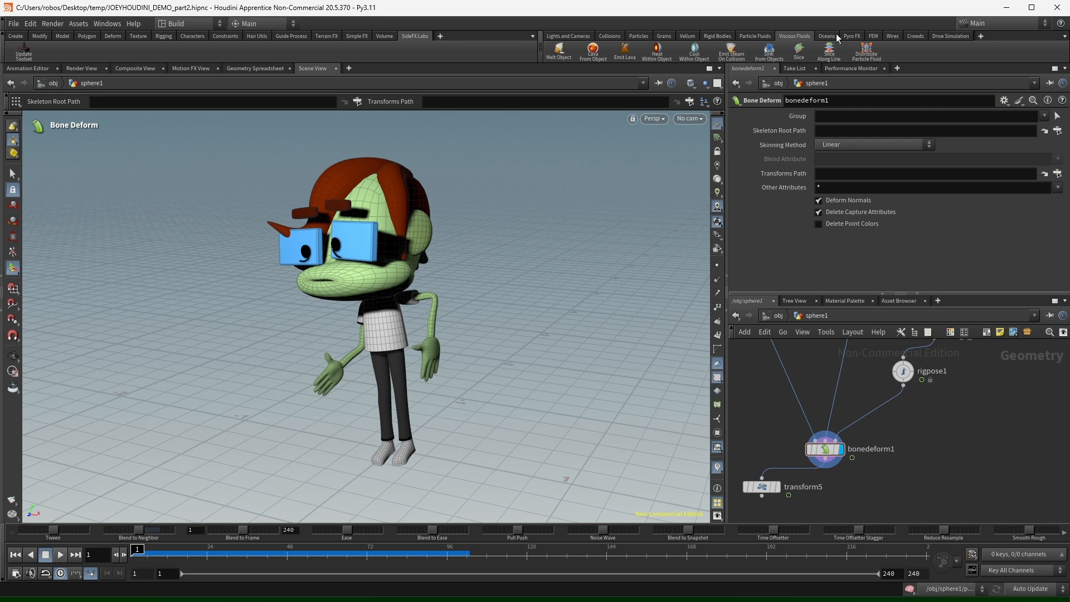
click(836, 36)
click(853, 34)
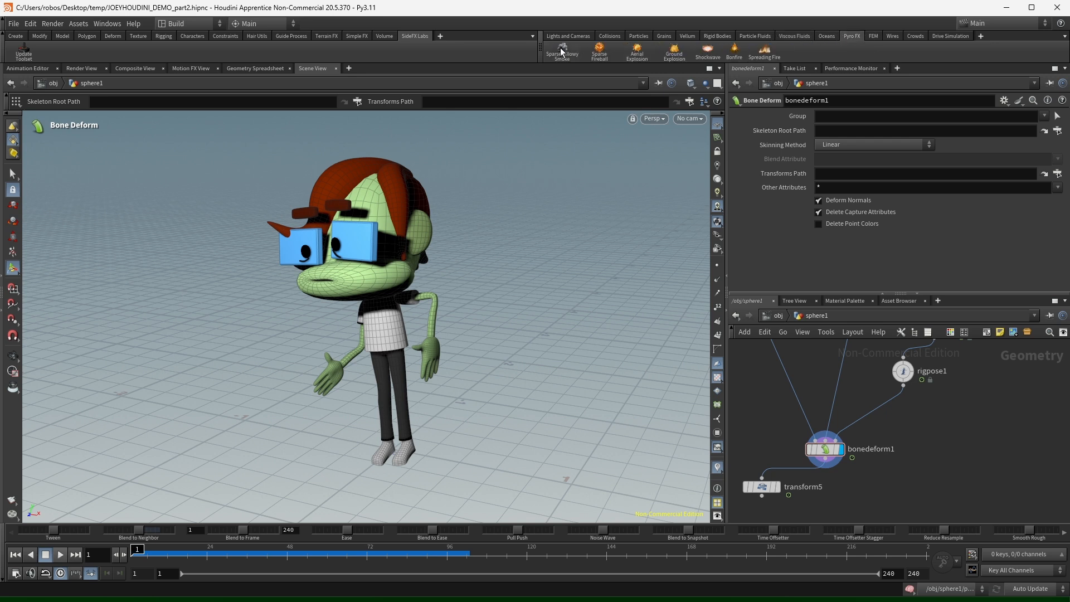
click(668, 36)
click(642, 37)
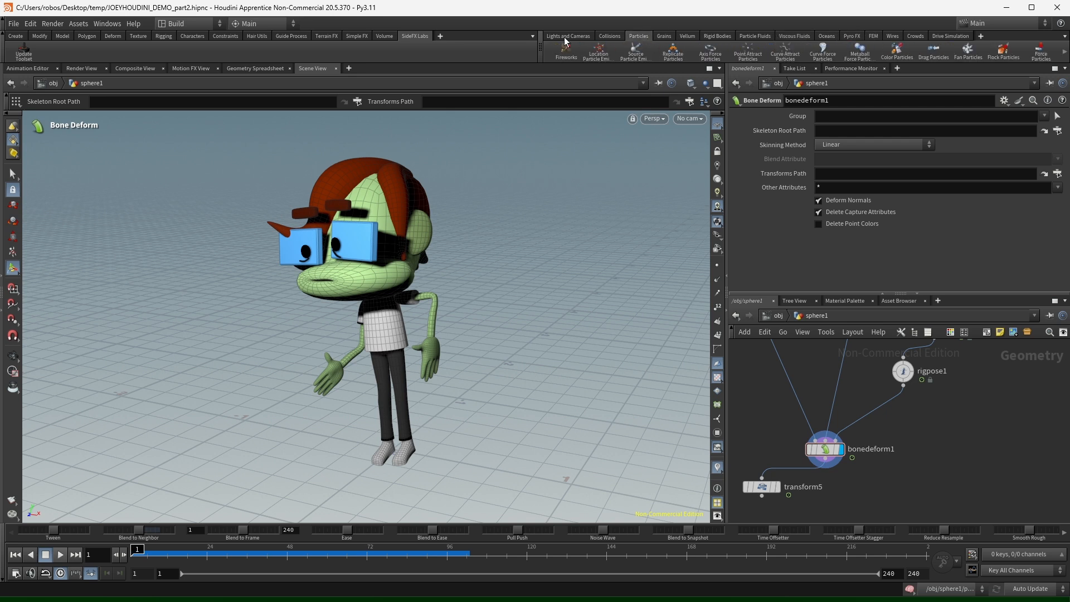
click(567, 36)
click(292, 36)
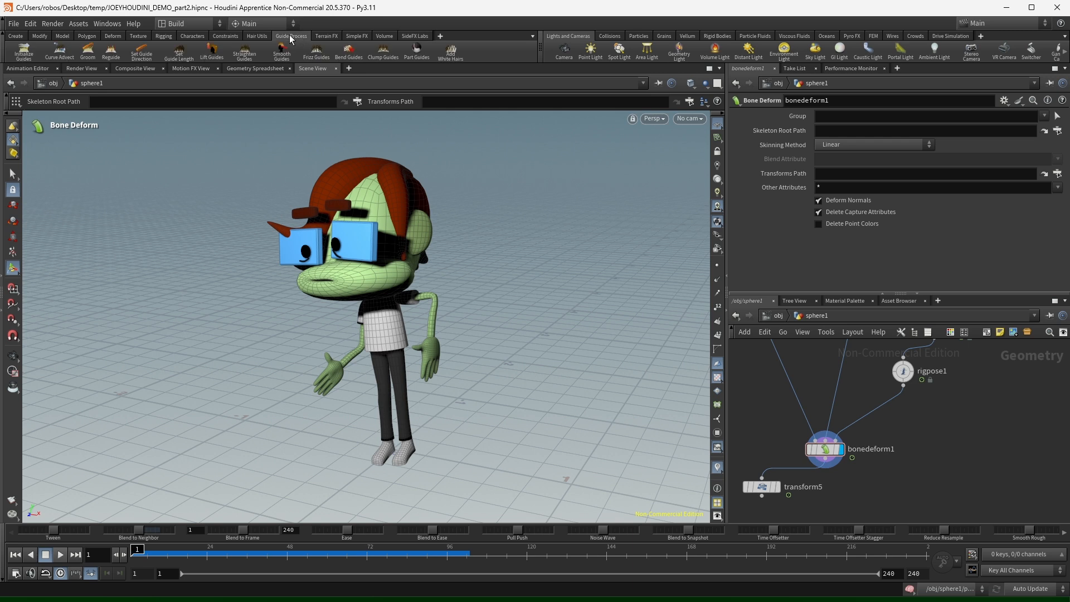
click(90, 36)
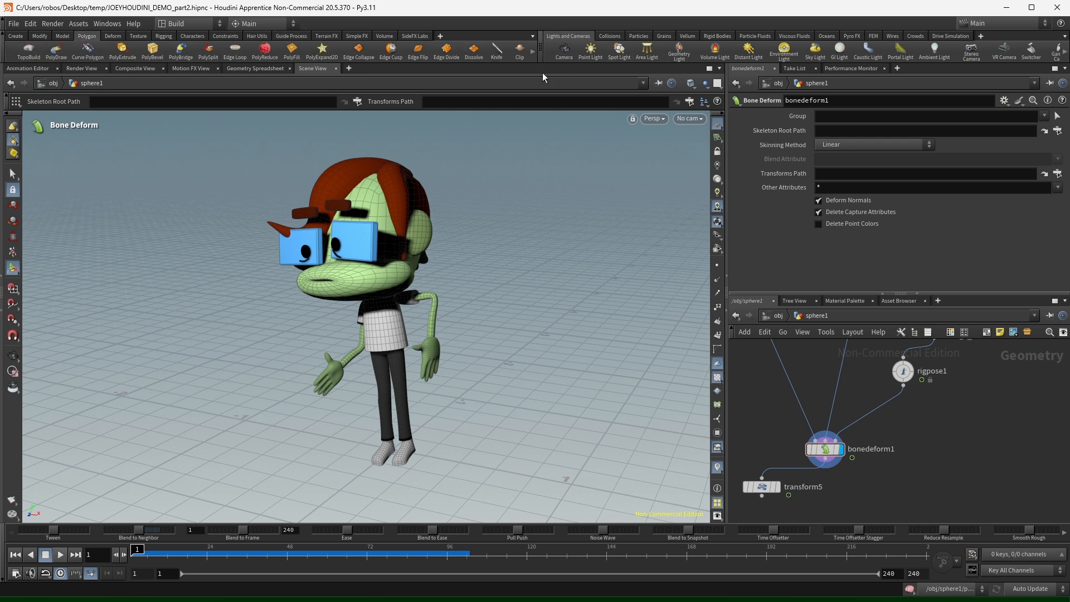
scroll(967, 448, down, 3)
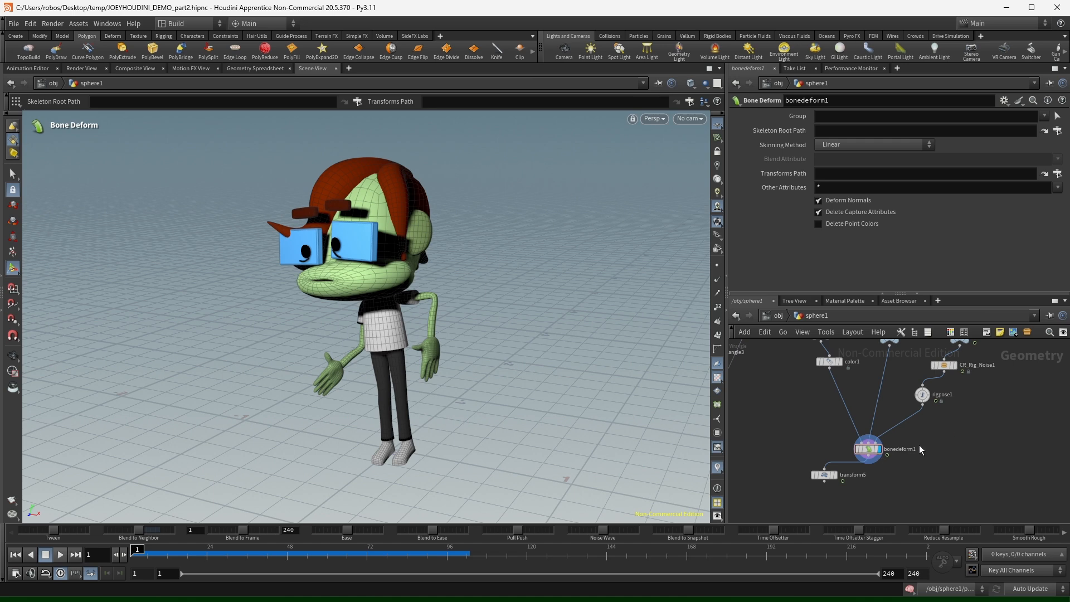
scroll(919, 445, down, 3)
key(Tab)
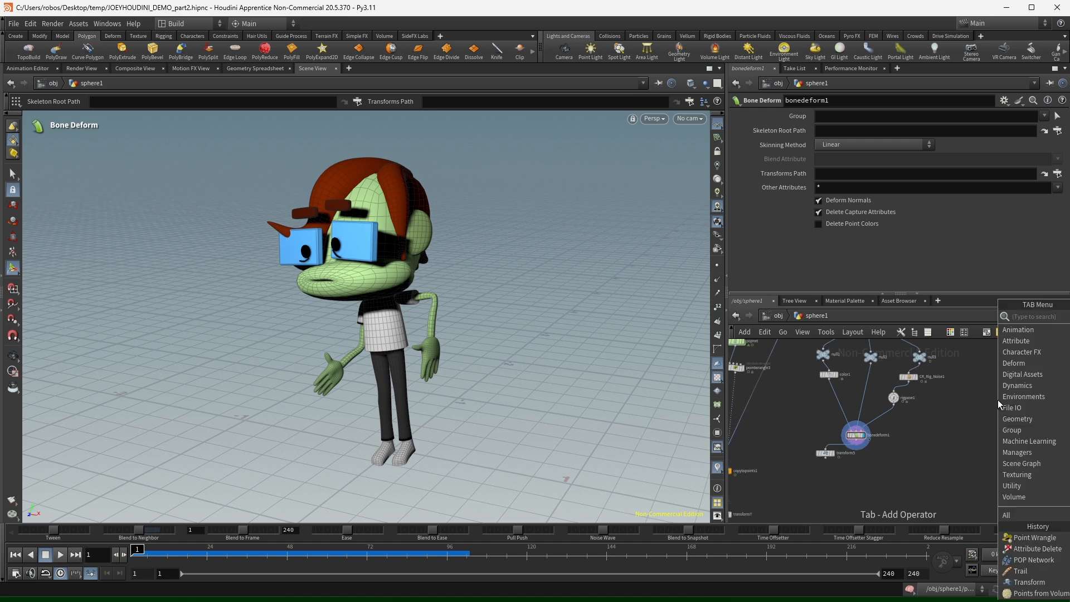
text(cri)
key(Escape)
key(Escape)
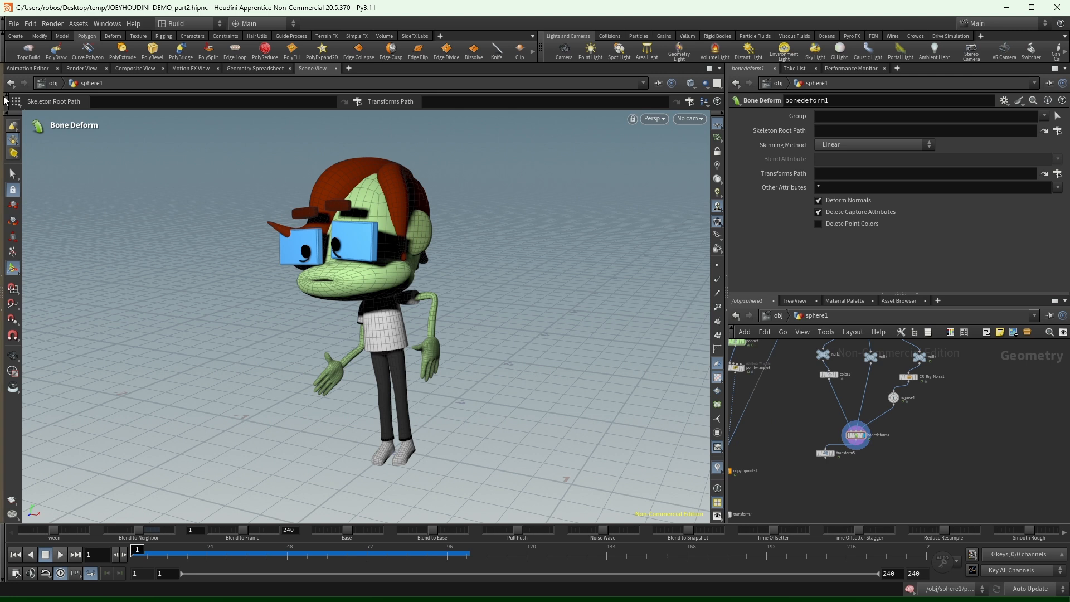
Try the viewport Rotate tool on the character, and return to editing the current bonedeform1 operation.
click(13, 178)
click(12, 220)
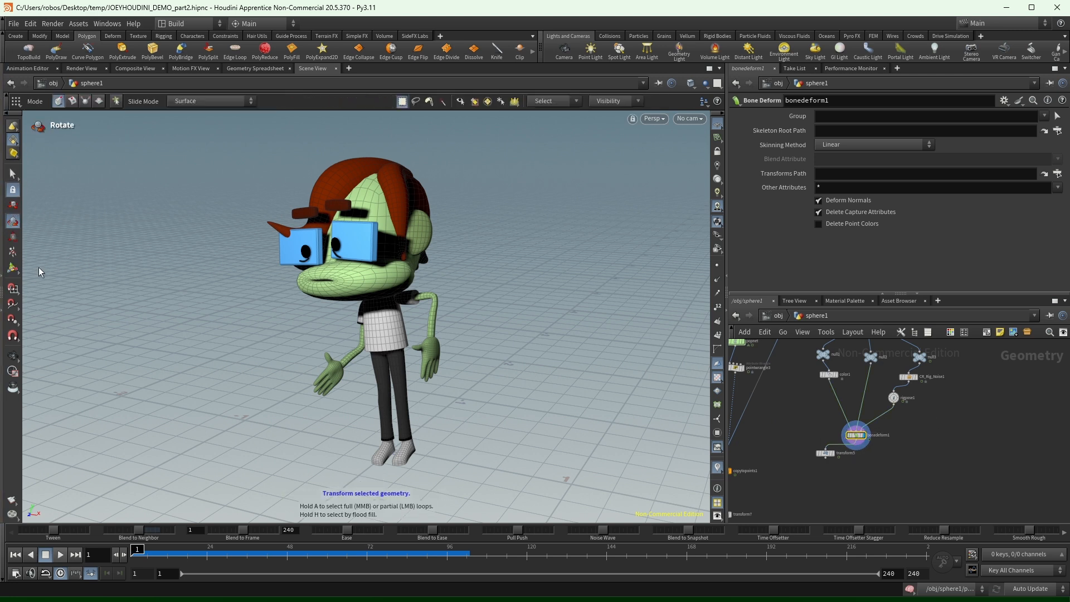
click(13, 267)
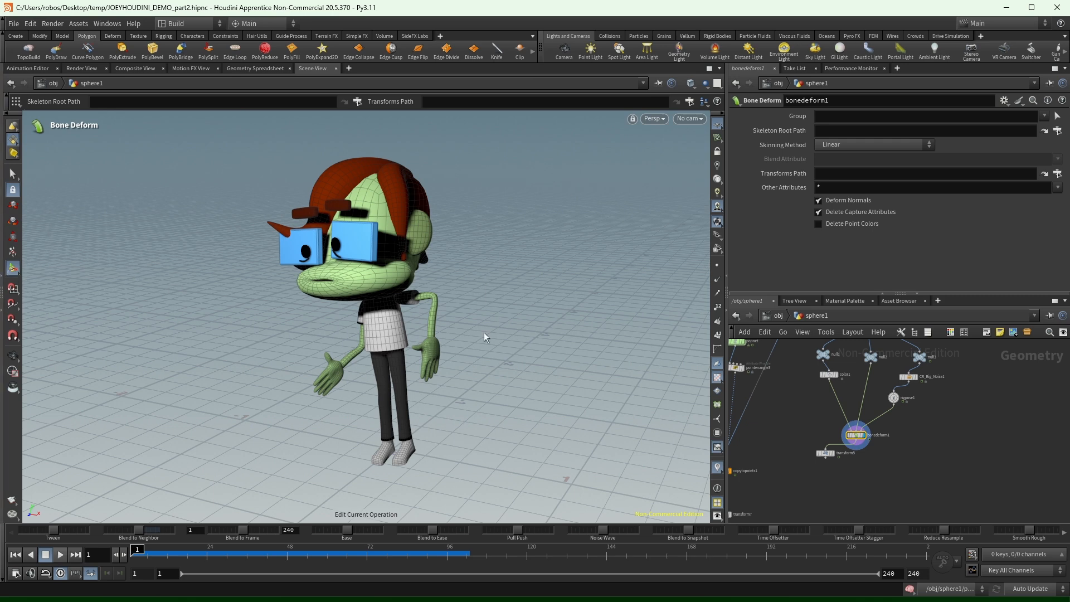
In rigpose1, translate the target.arm.L_end joint by about 0.18, 0.14, 0.22, try reposing the forearm.L joint, and undo that last handle change.
click(894, 398)
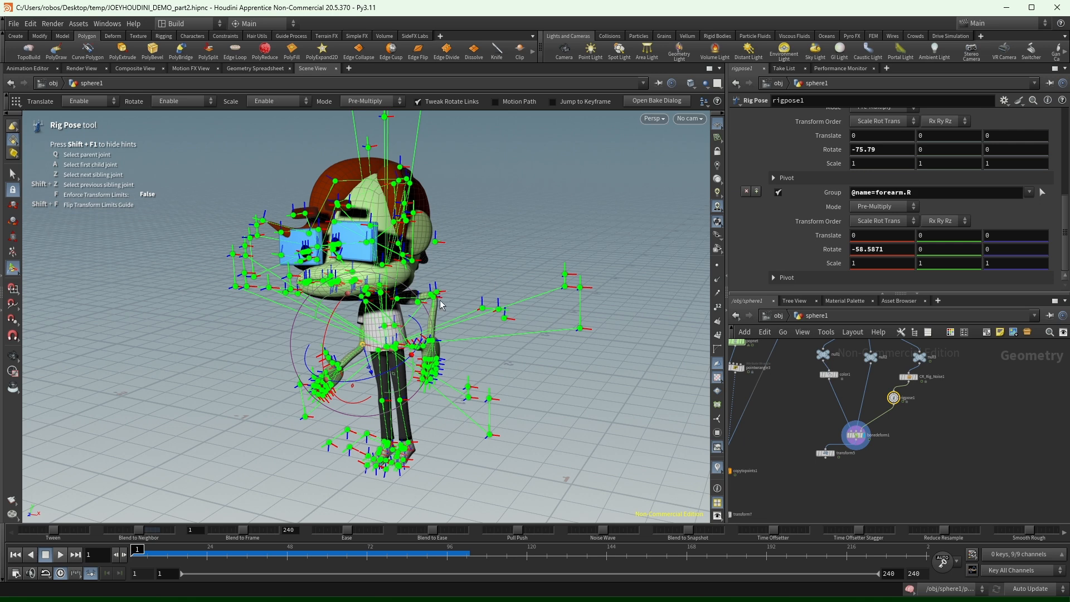
drag(438, 291, 493, 232)
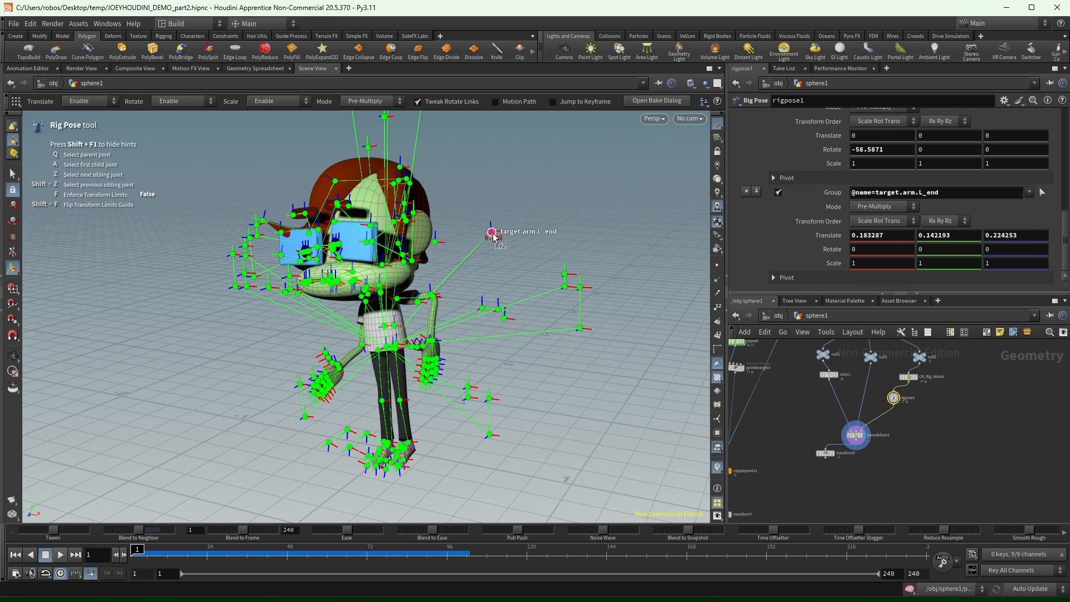
drag(434, 294, 653, 269)
key(ctrl+z)
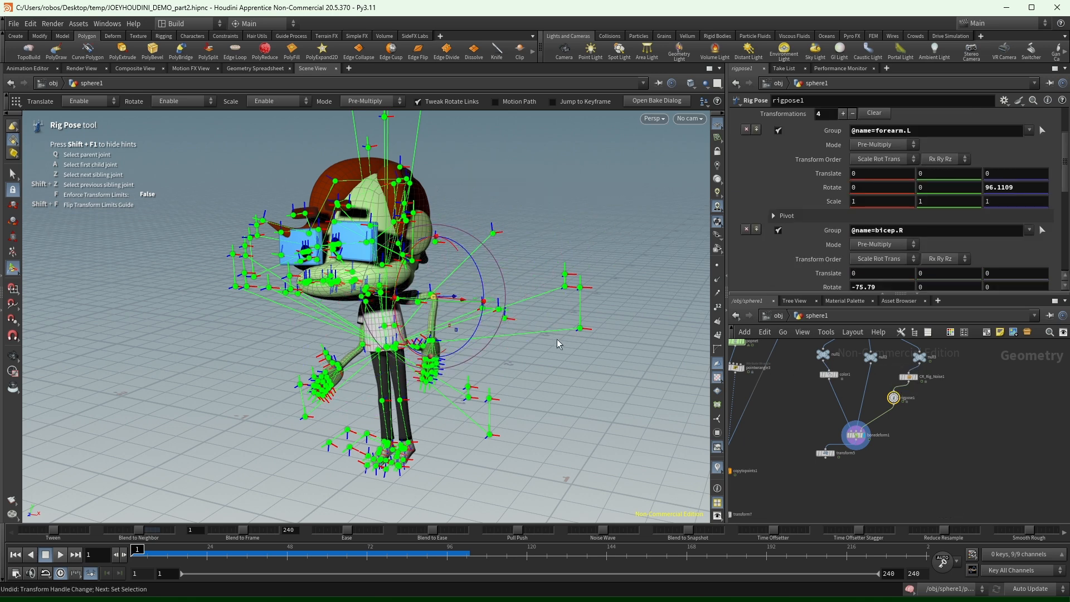
Select the bonedeform1 node again and view the network between it and copytopoints1.
middle_drag(928, 417, 974, 431)
scroll(926, 462, up, 2)
drag(963, 469, 865, 430)
middle_drag(827, 421, 915, 421)
scroll(935, 430, down, 3)
scroll(889, 443, up, 2)
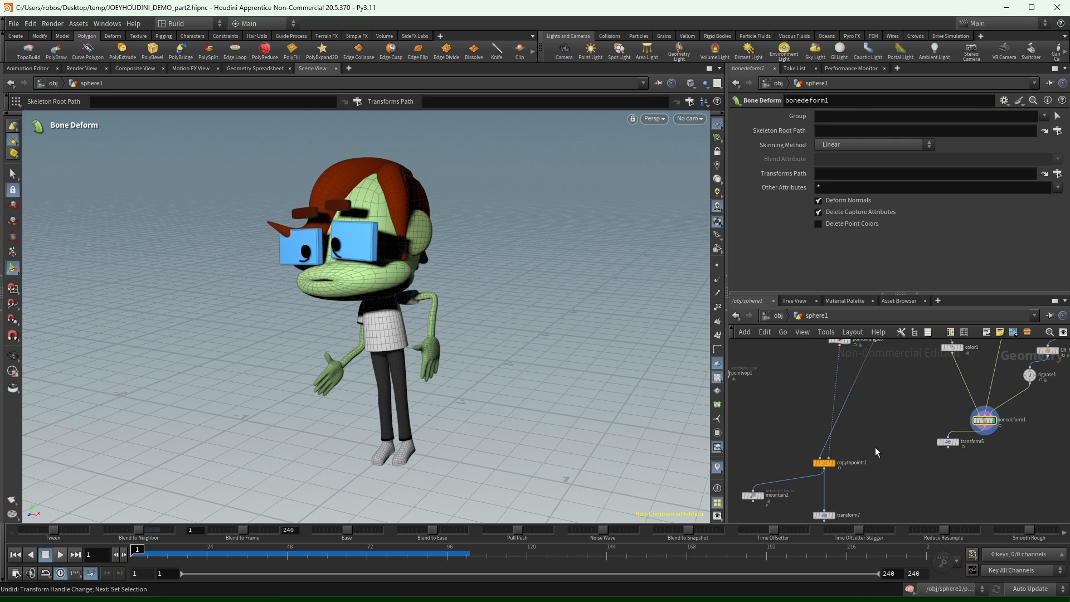
Wire bonedeform1 into the second input of copytopoints1, display the box-covered character, and move transform5 out of the wire's way.
click(953, 442)
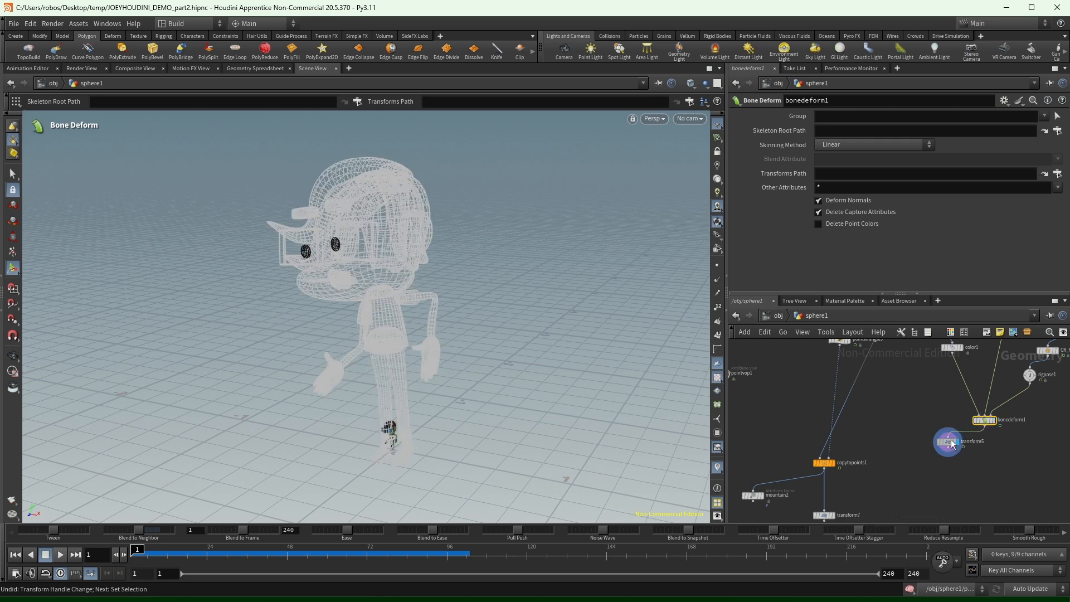
click(986, 421)
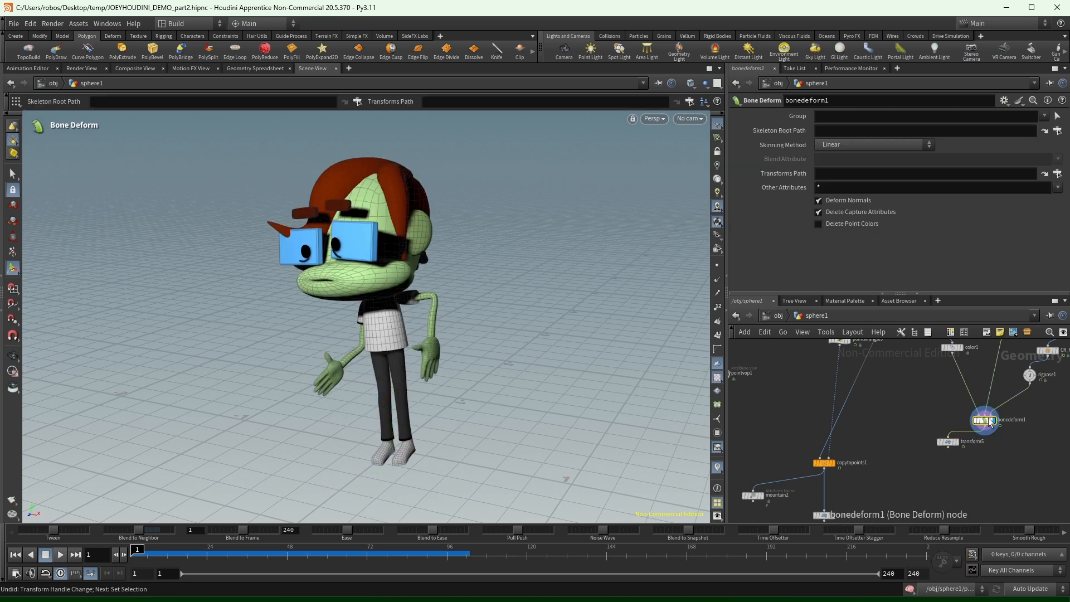
click(949, 447)
click(830, 458)
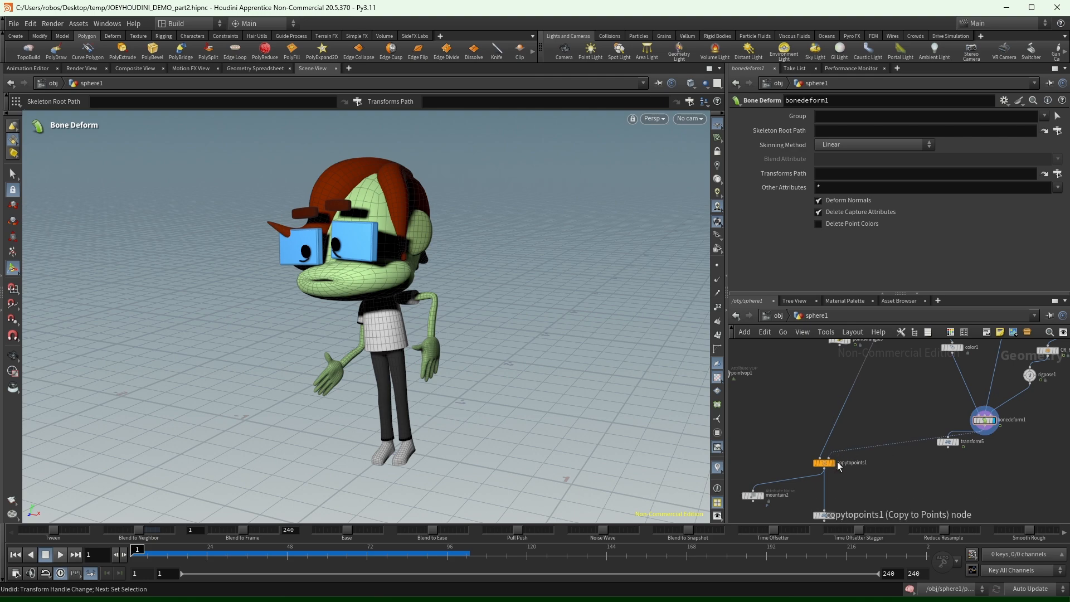
click(834, 463)
alt+right_drag(497, 139, 318, 347)
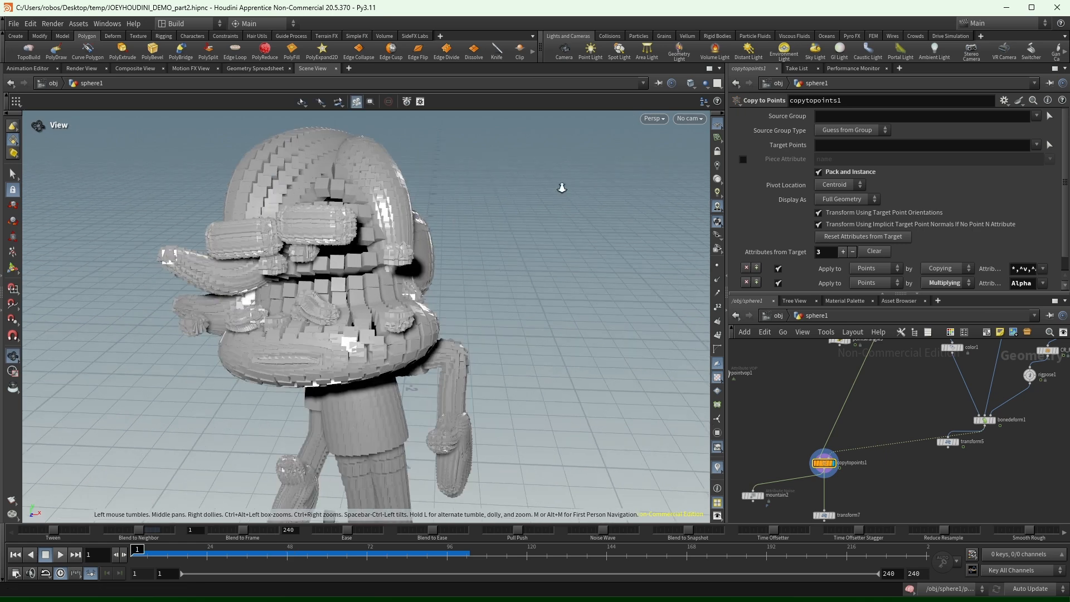
alt+drag(562, 188, 251, 257)
alt+middle_drag(250, 256, 450, 271)
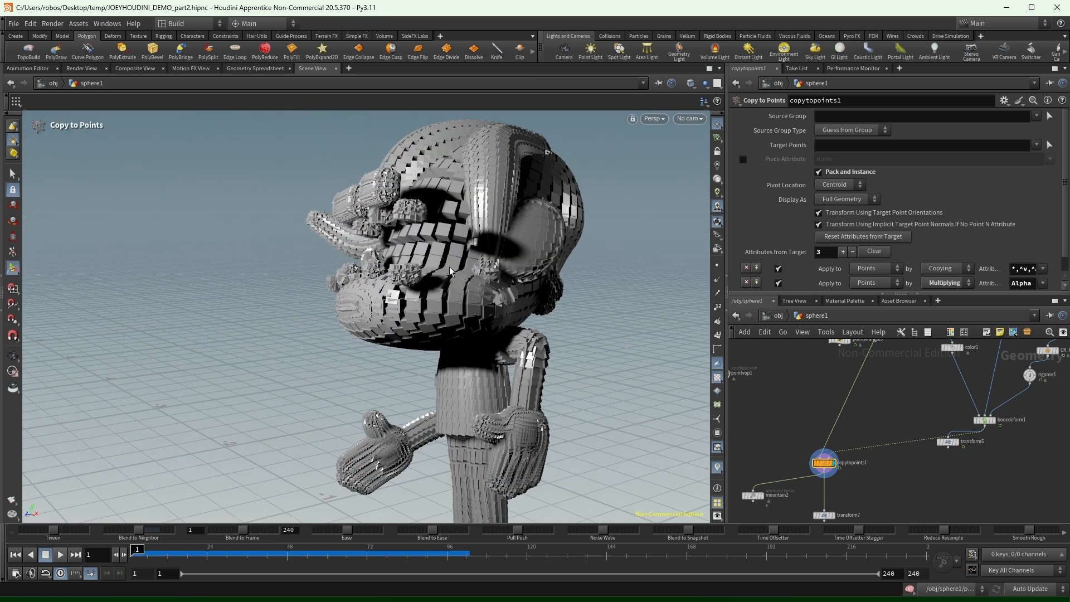
drag(954, 441, 1004, 476)
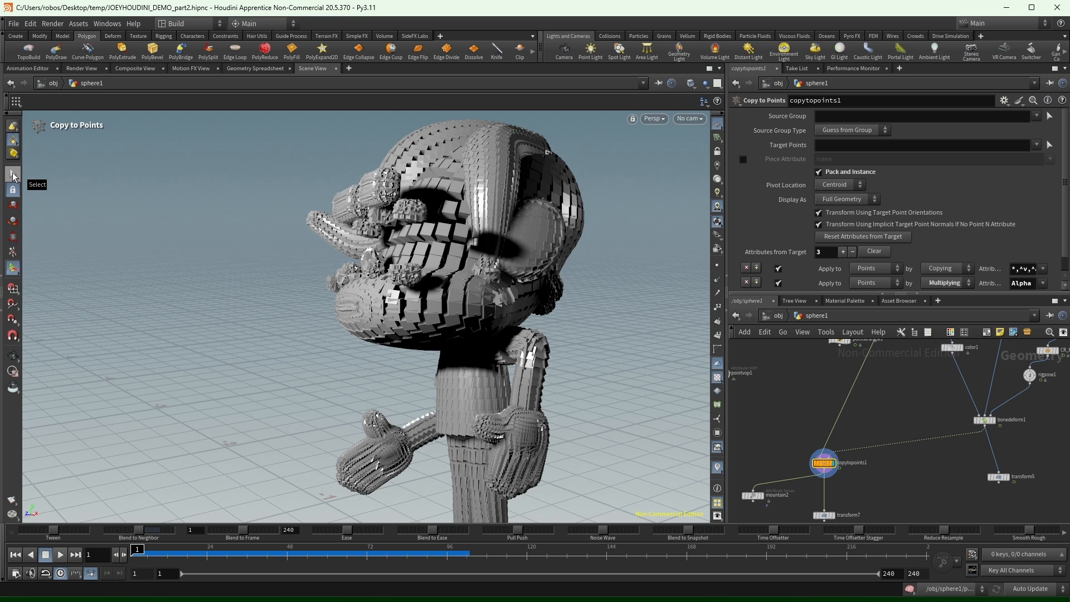
Select the boxes at the back of the character's head and delete them with a Blast to view inside.
click(13, 174)
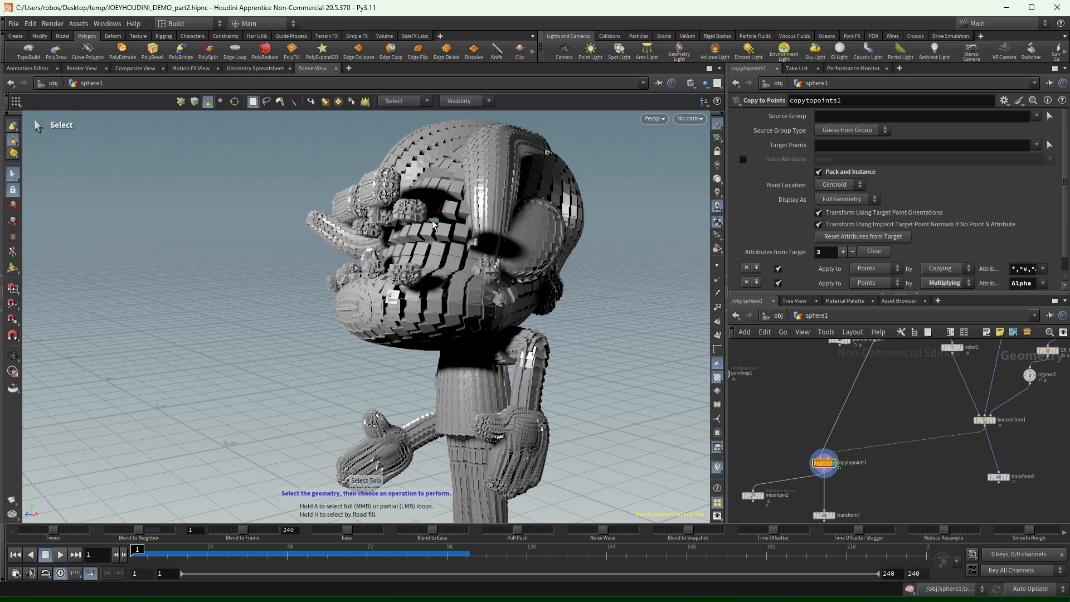
click(583, 190)
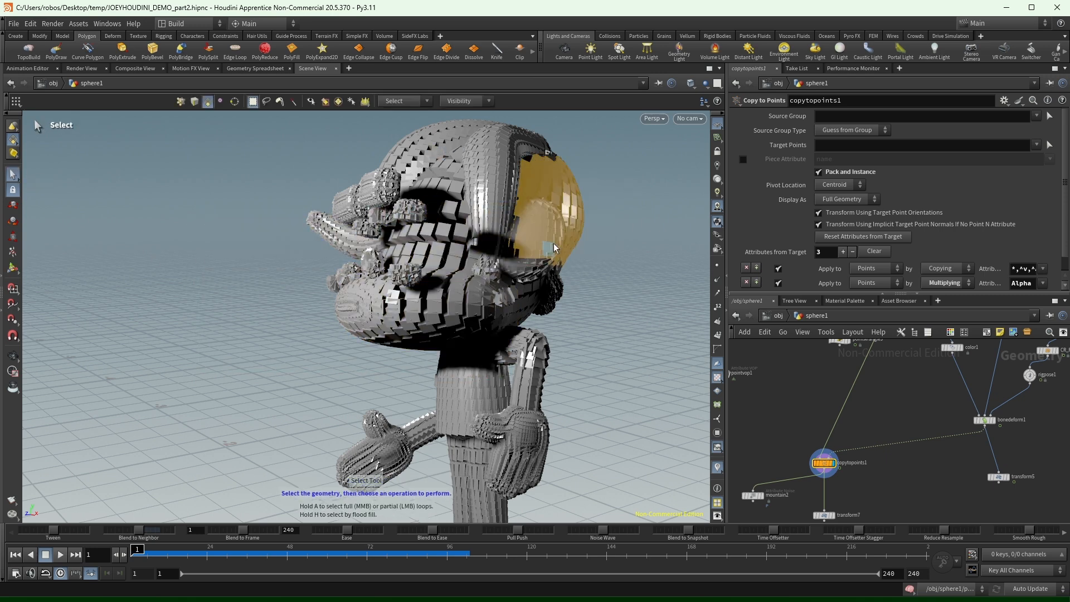
drag(879, 423, 822, 483)
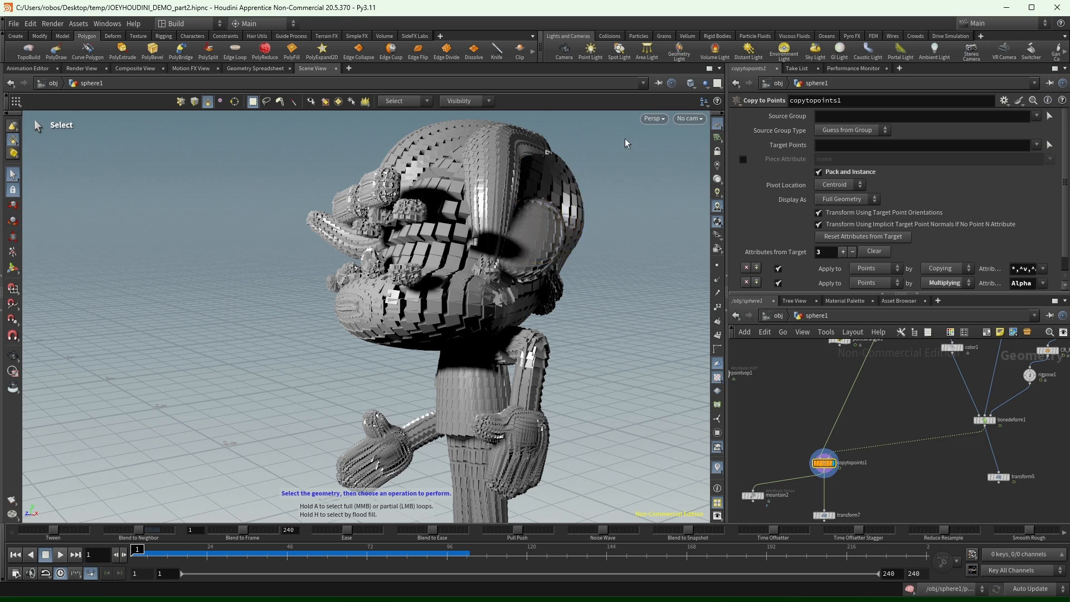
drag(652, 173, 508, 270)
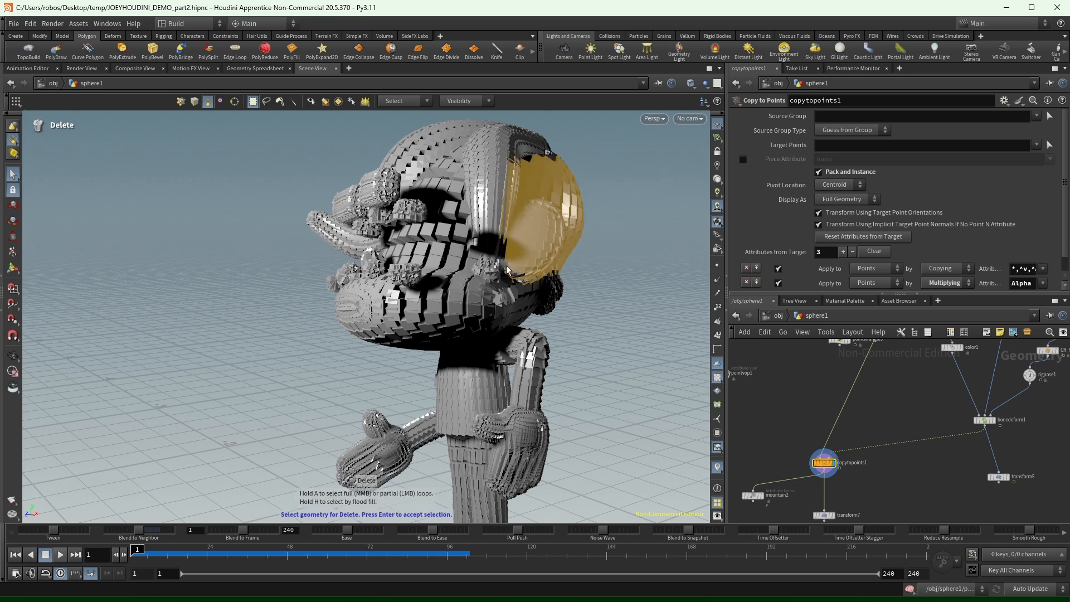
key(Delete)
scroll(865, 444, up, 5)
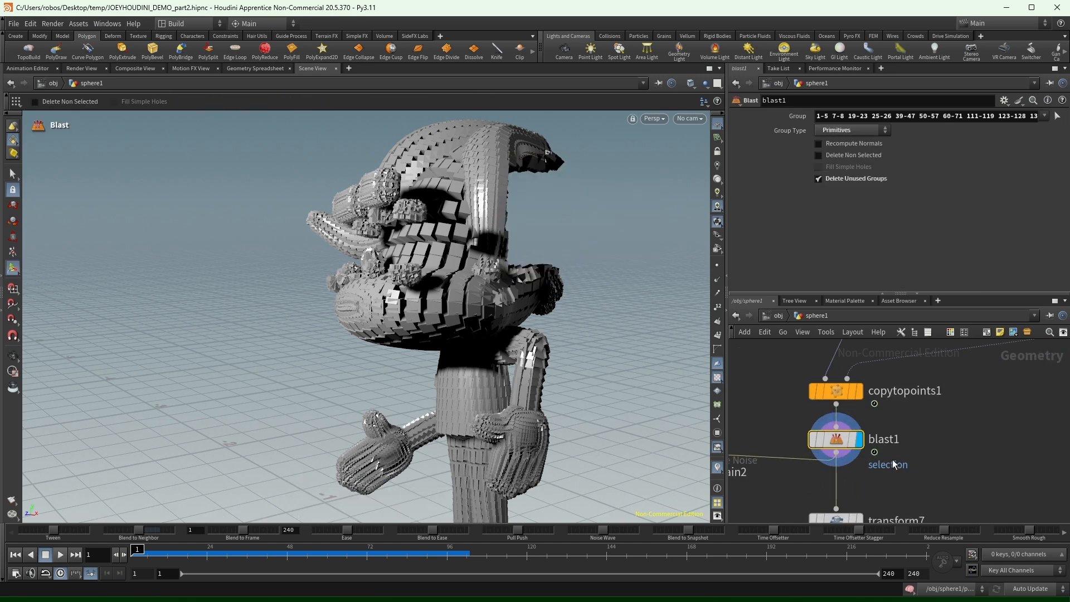
alt+drag(526, 220, 475, 249)
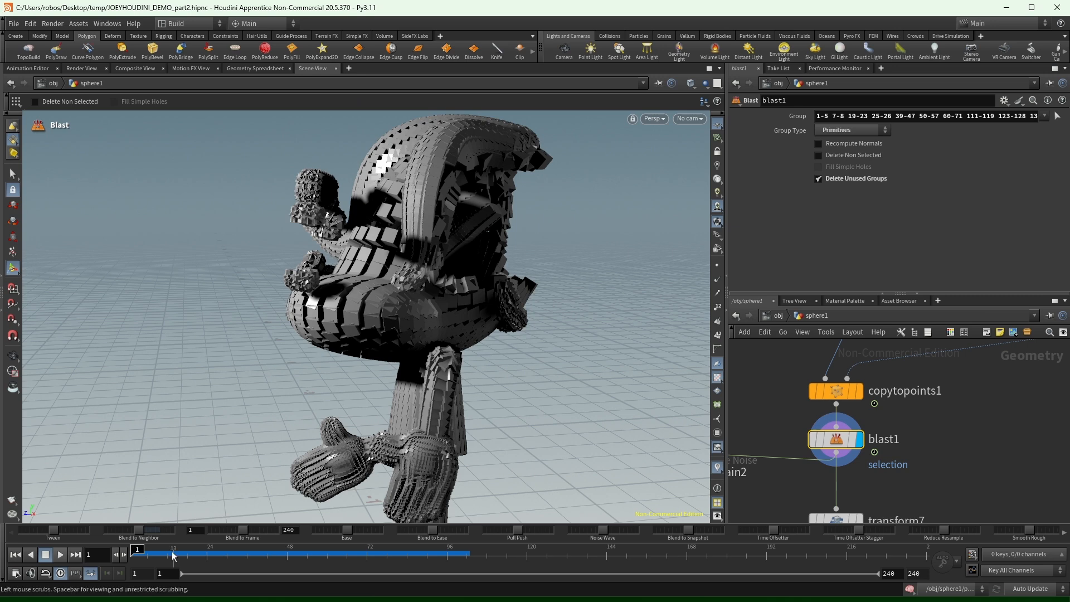
drag(167, 555, 137, 556)
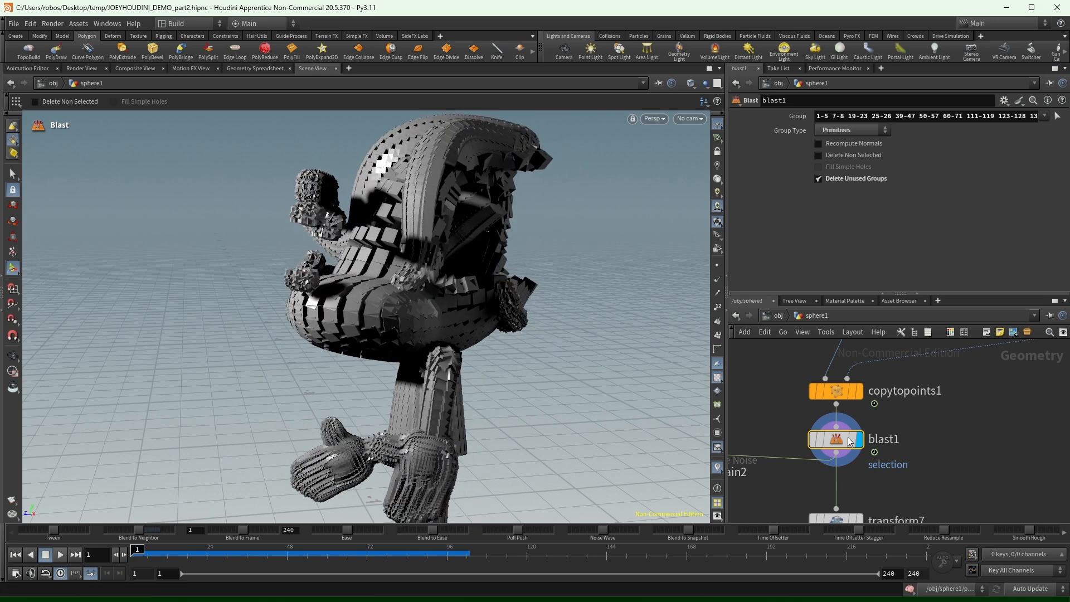
Remove the blast1 node below copytopoints1 to restore the full head.
key(ctrl+x)
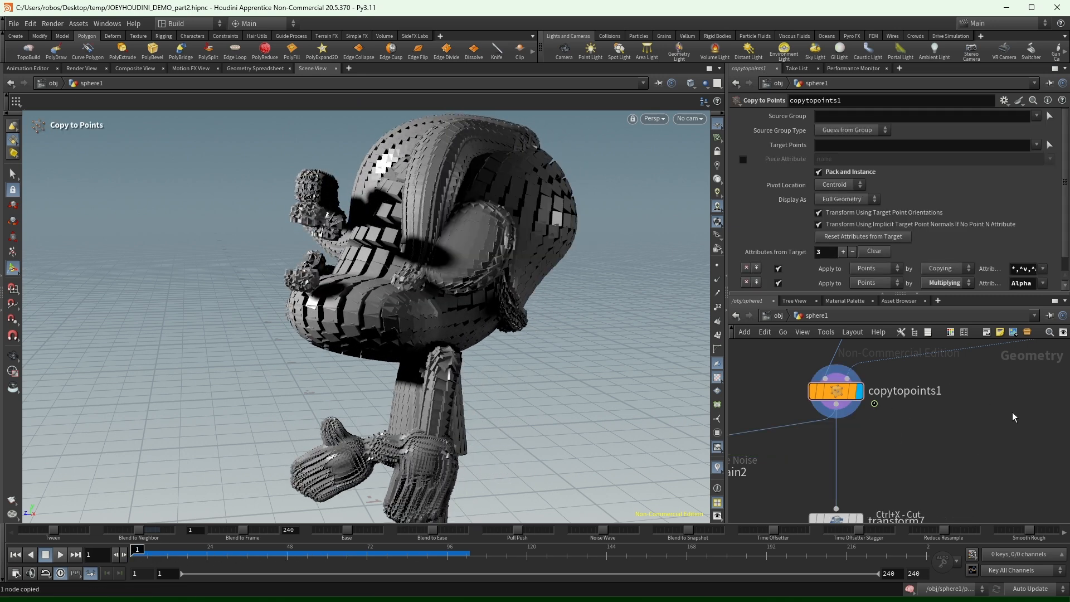
alt+drag(491, 259, 597, 246)
scroll(336, 311, down, 5)
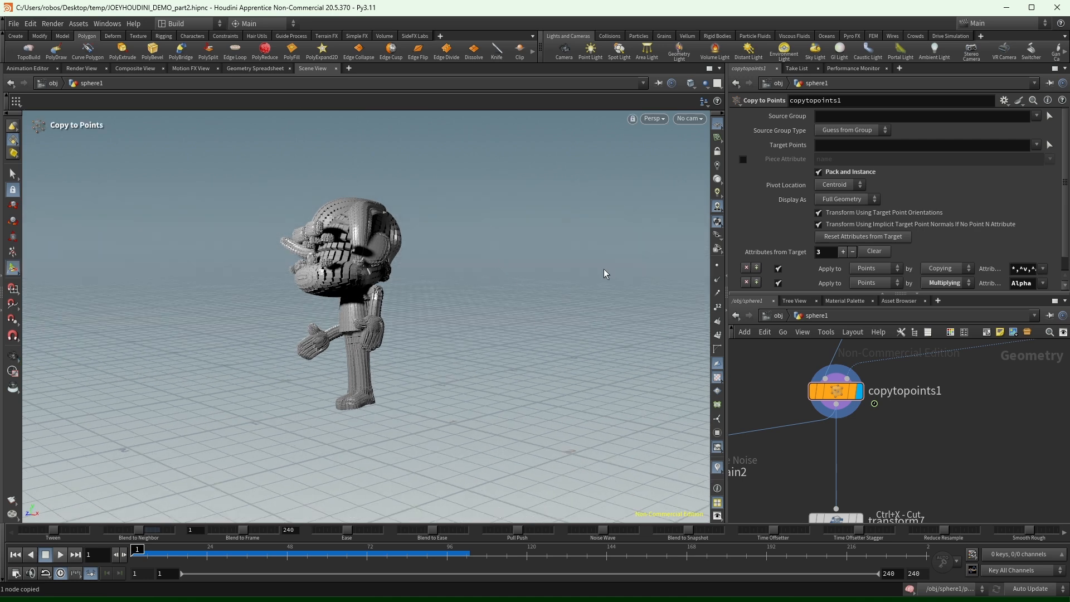
key(Tab)
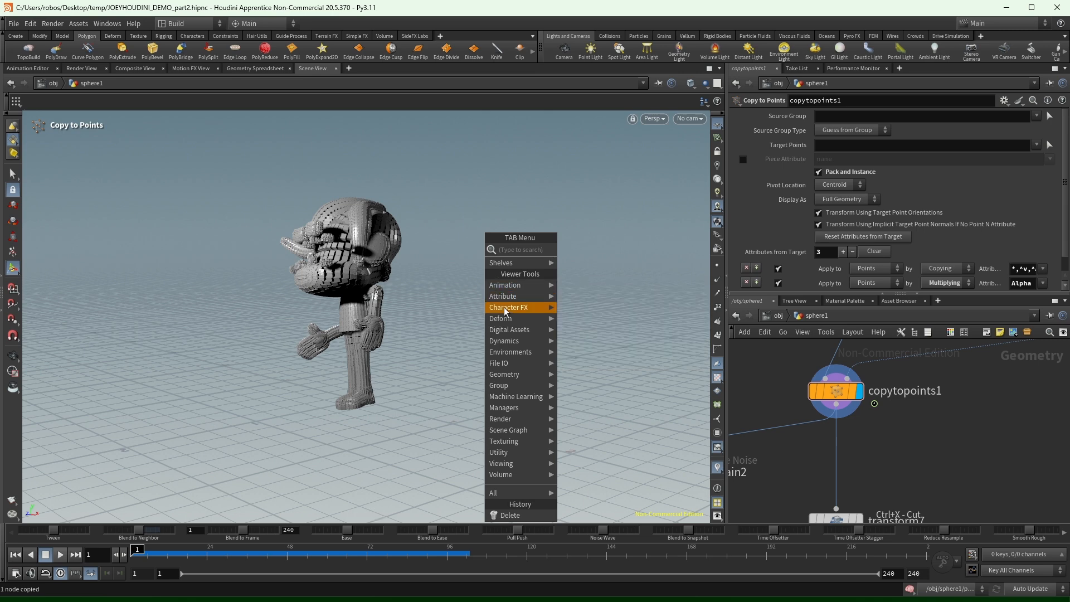
mouse_move(513, 353)
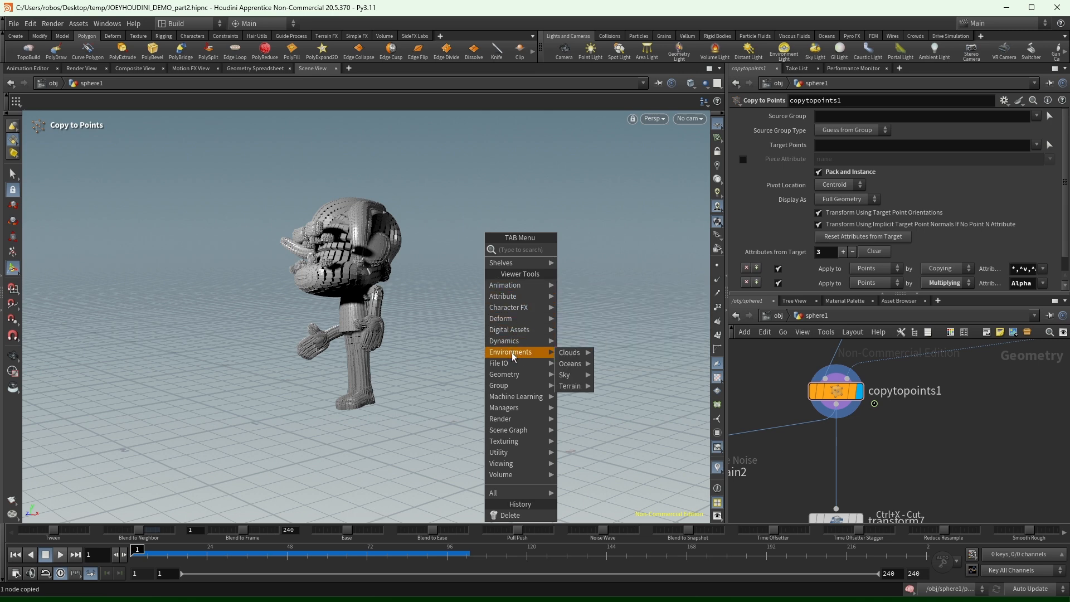
click(444, 347)
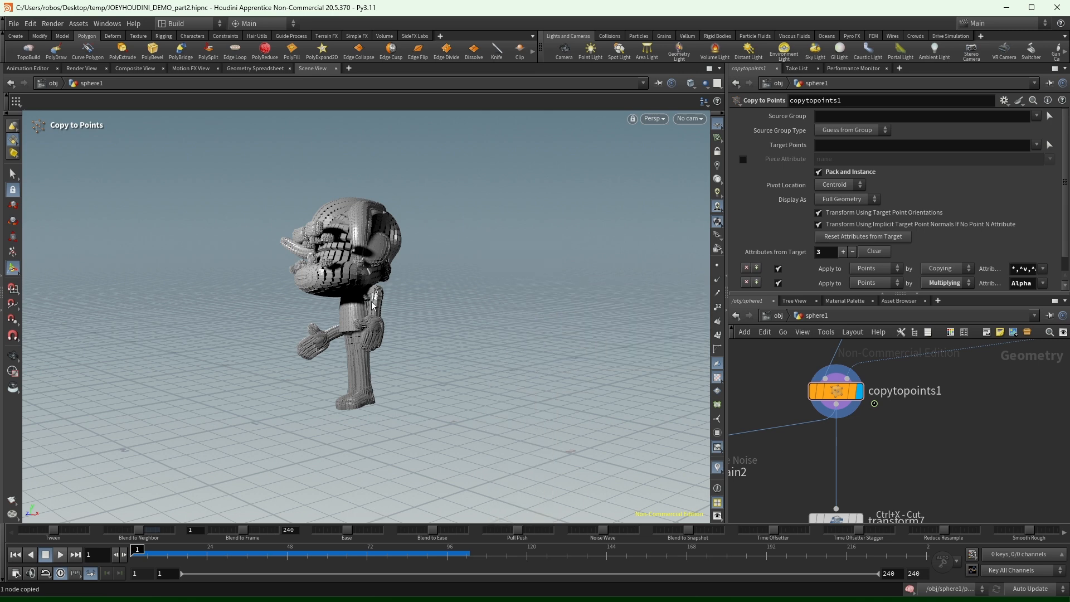
Delete the upper half of the character's head with a Blast and select the blast's list of primitive numbers.
alt+drag(444, 347, 420, 238)
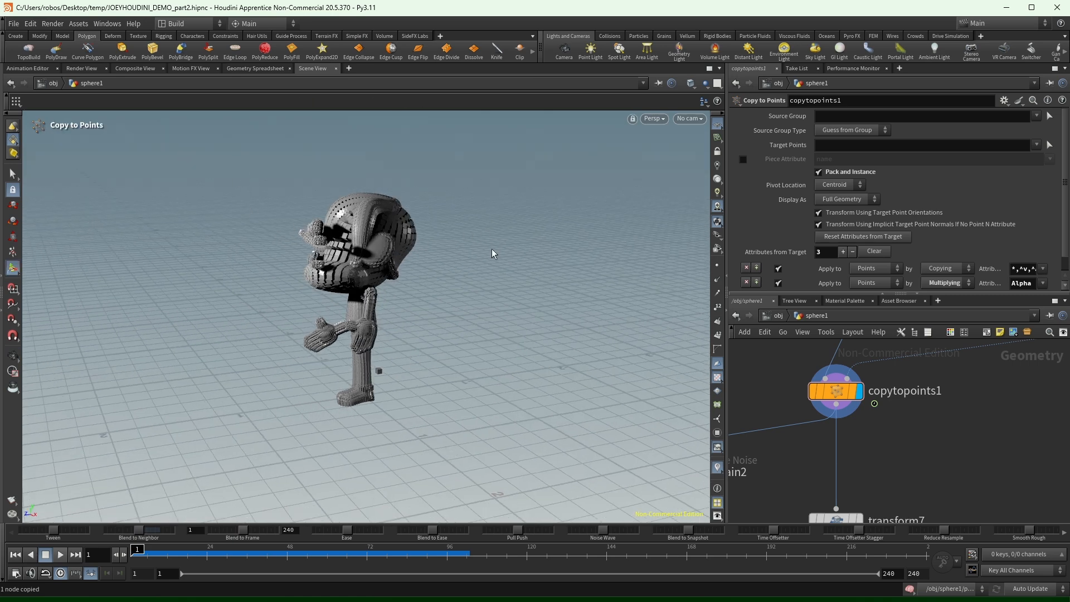
key(s)
key(Delete)
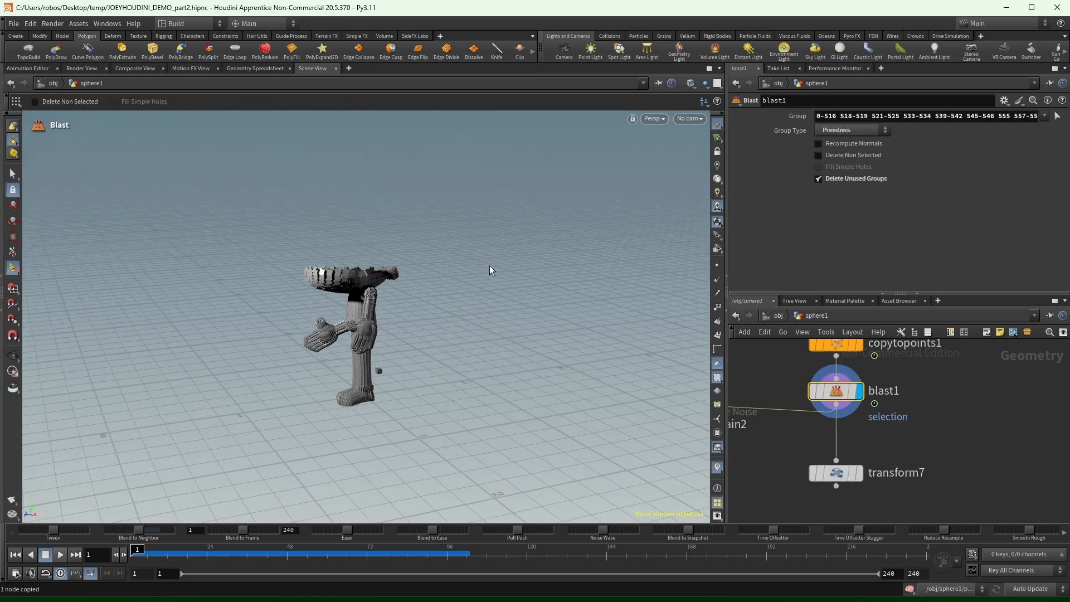
drag(837, 116, 1048, 119)
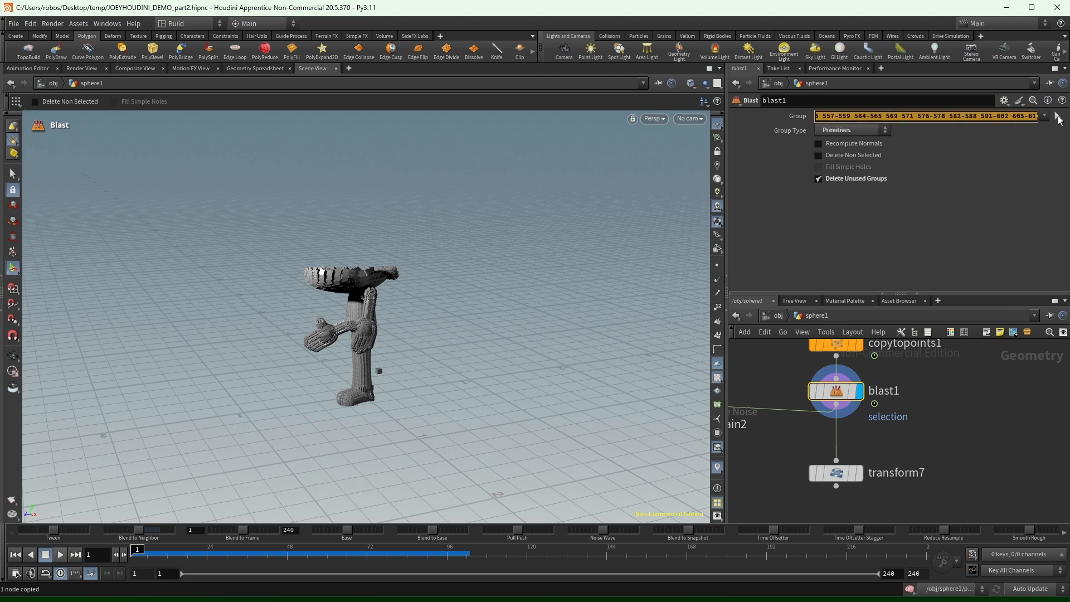
Delete the Blast node that cuts off the upper head from the network.
scroll(958, 469, down, 1)
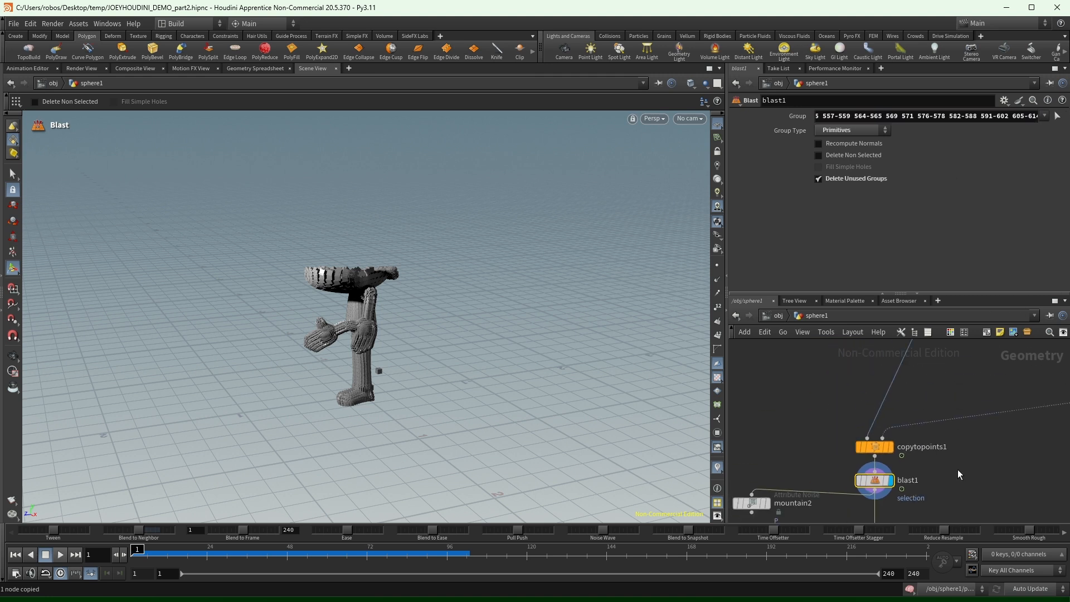
scroll(929, 394, up, 1)
middle_drag(798, 483, 798, 388)
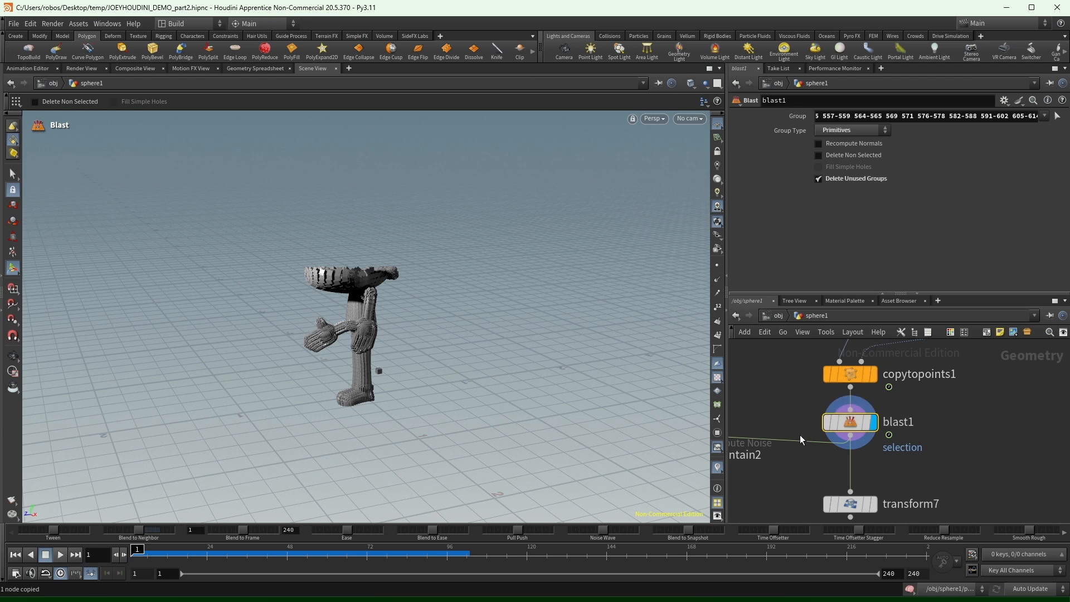
key(Delete)
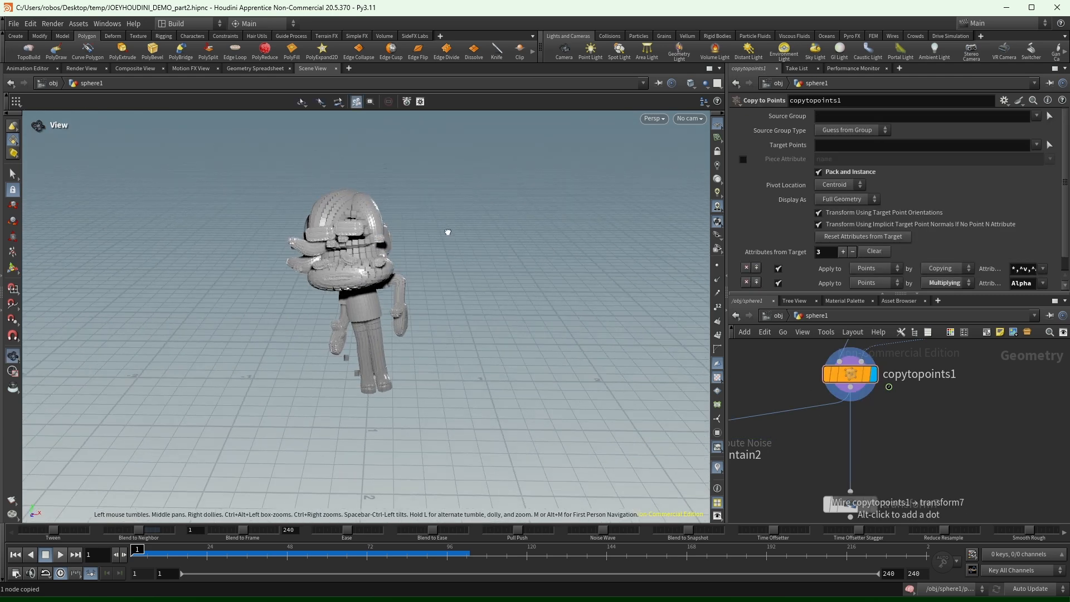
Reconnect pointwrangle3 to the second input of copytopoints1 and play the particle animation to frame 27.
mouse_move(861, 374)
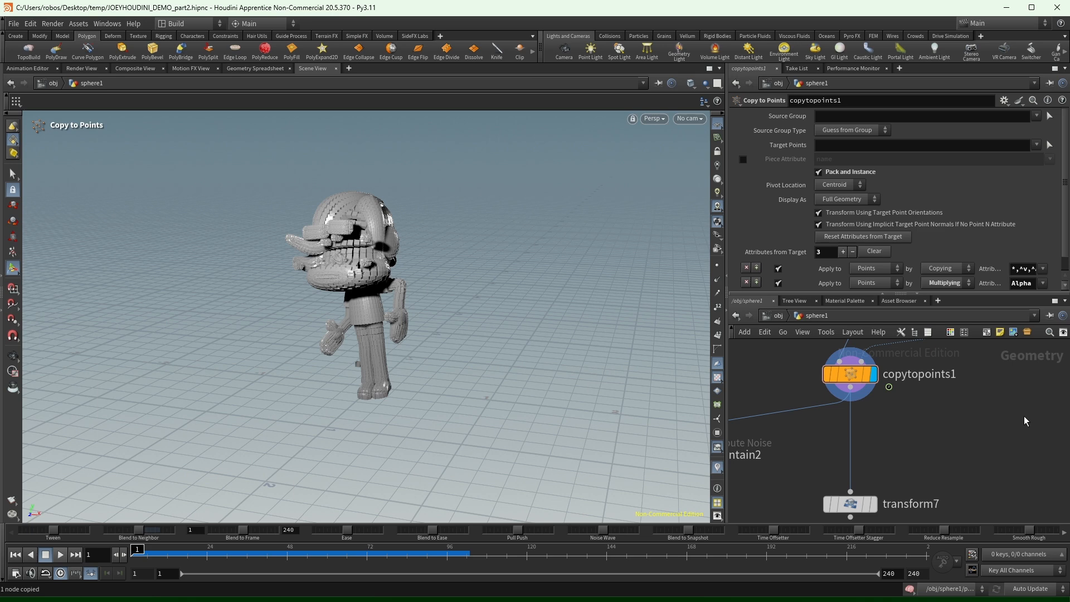
scroll(941, 406, down, 5)
scroll(925, 384, up, 5)
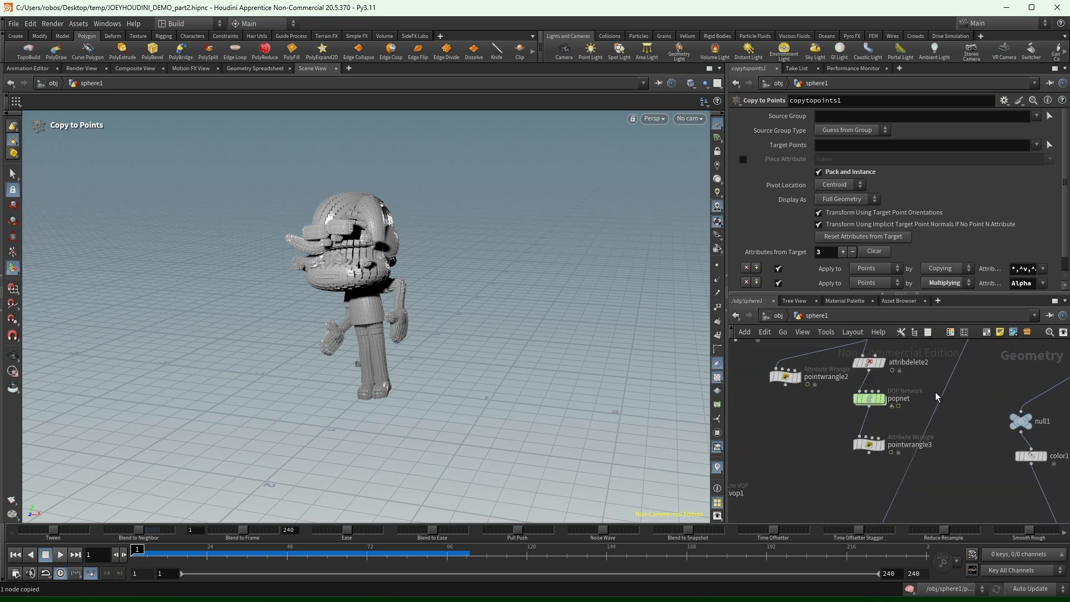
scroll(970, 446, down, 5)
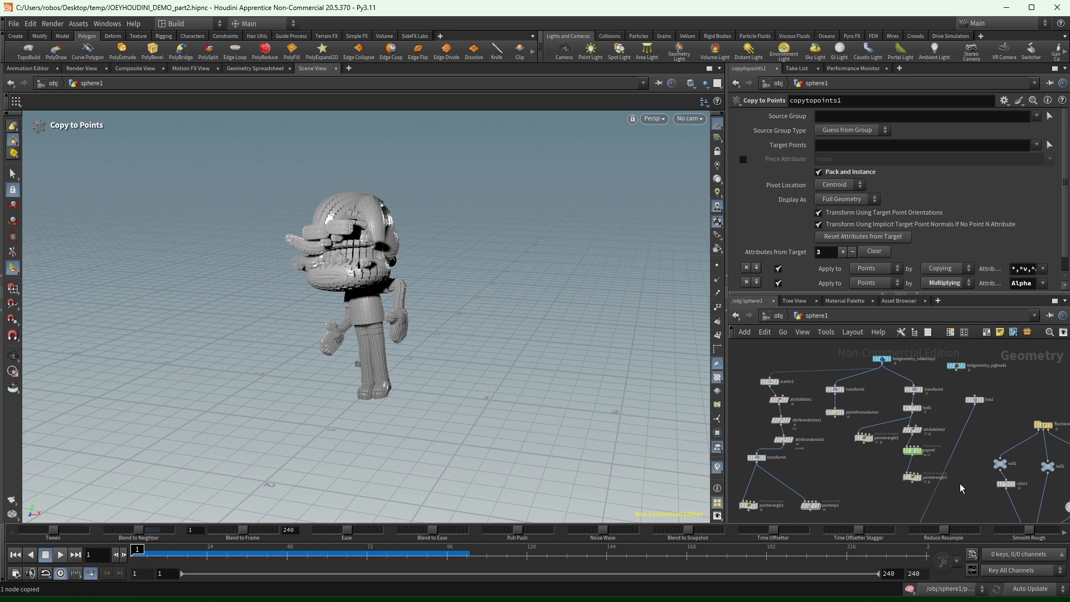
scroll(903, 479, up, 8)
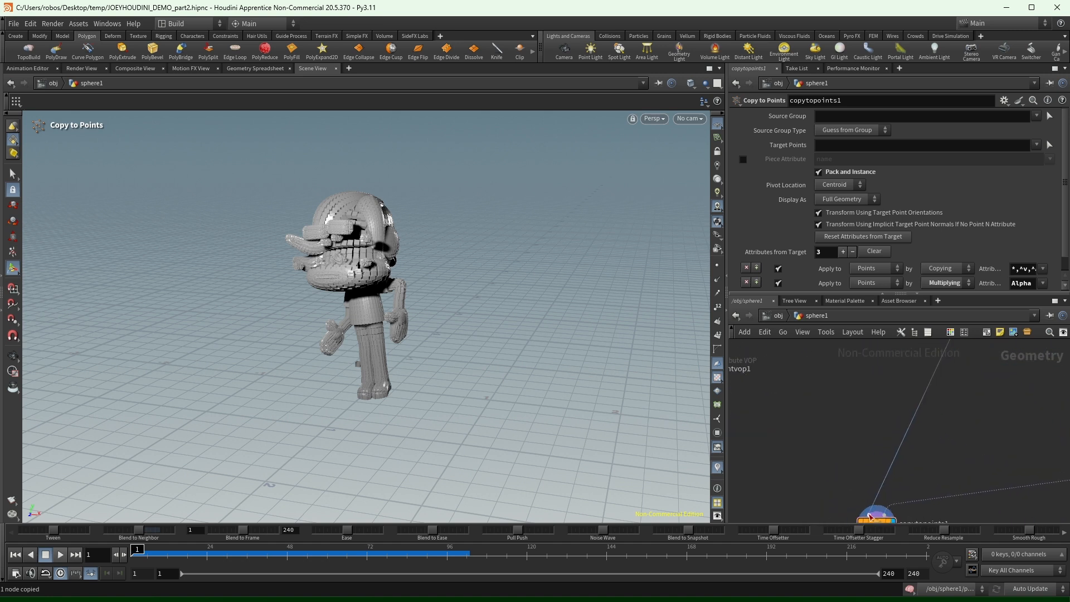
click(870, 514)
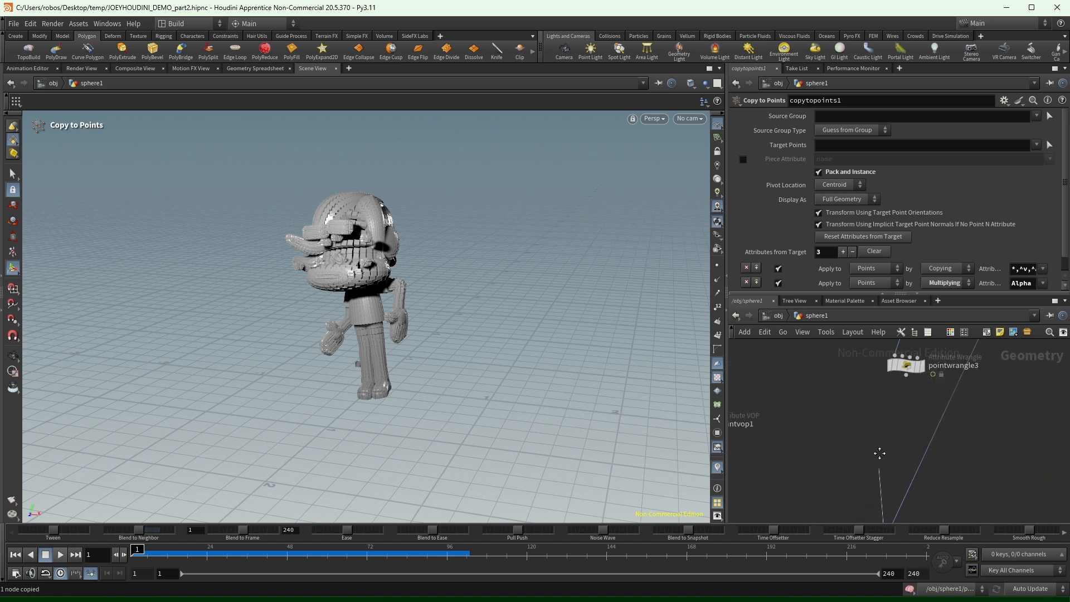
middle_drag(880, 453, 903, 288)
click(908, 419)
middle_drag(979, 437, 929, 466)
key(space+g)
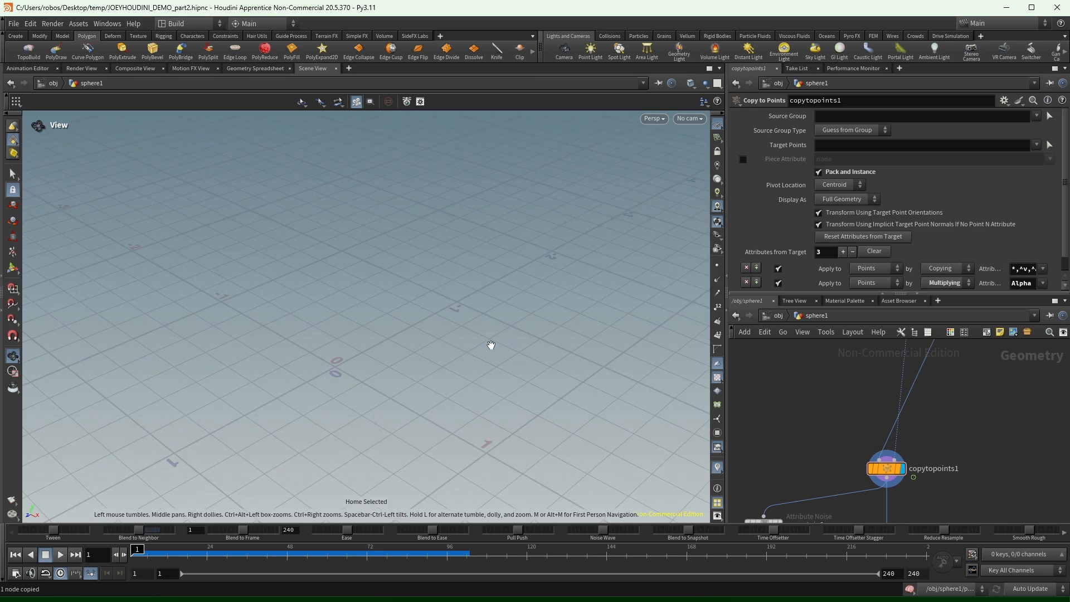
key(Up)
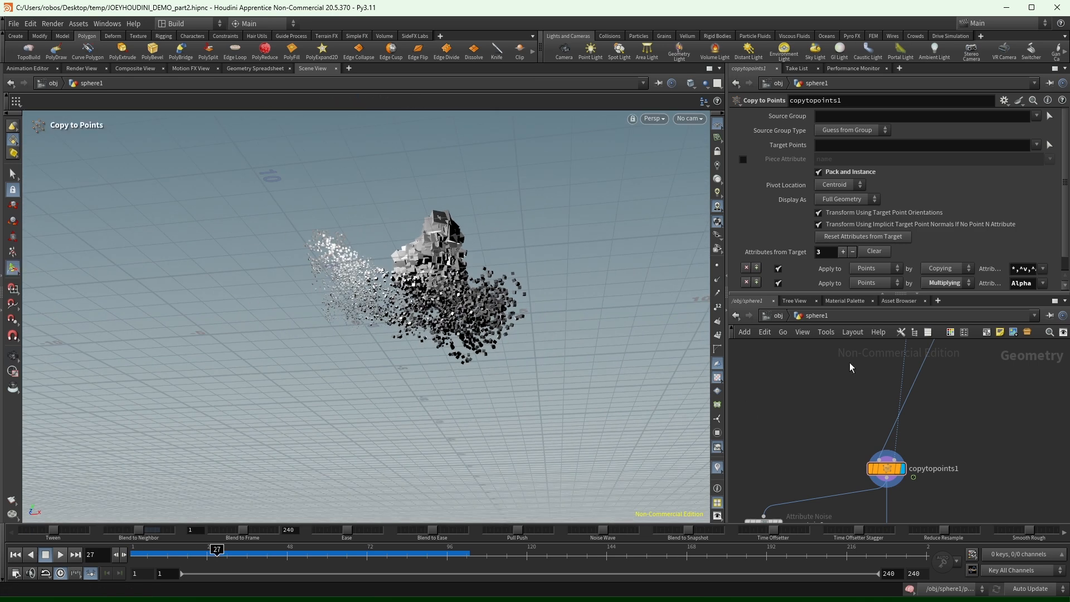
Display the color1 node and frame the T-posed character from the front.
middle_drag(960, 425, 672, 410)
middle_drag(947, 375, 997, 486)
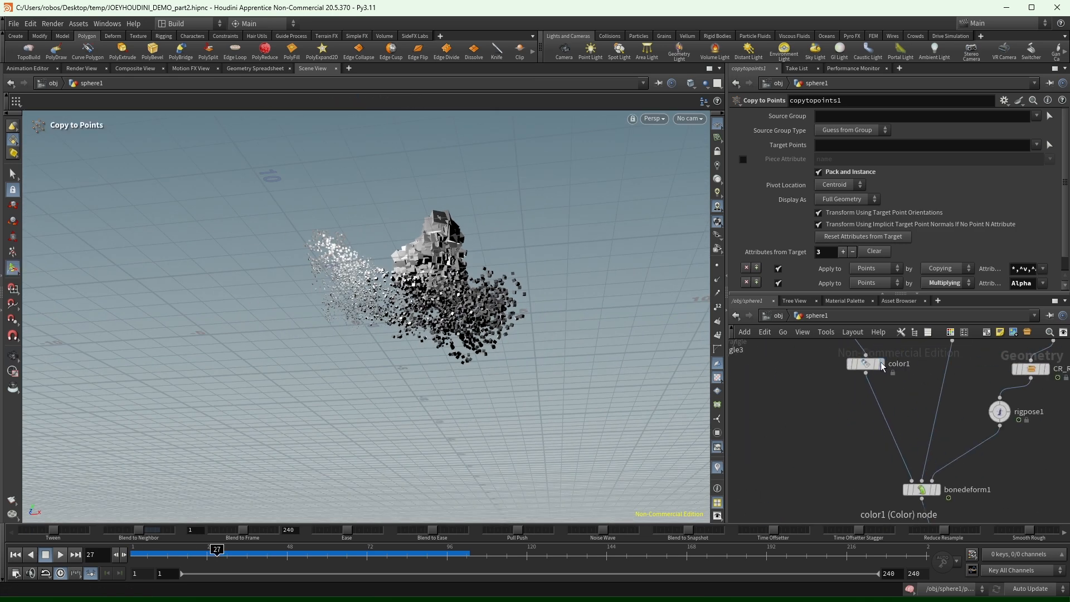
click(882, 363)
key(space+g)
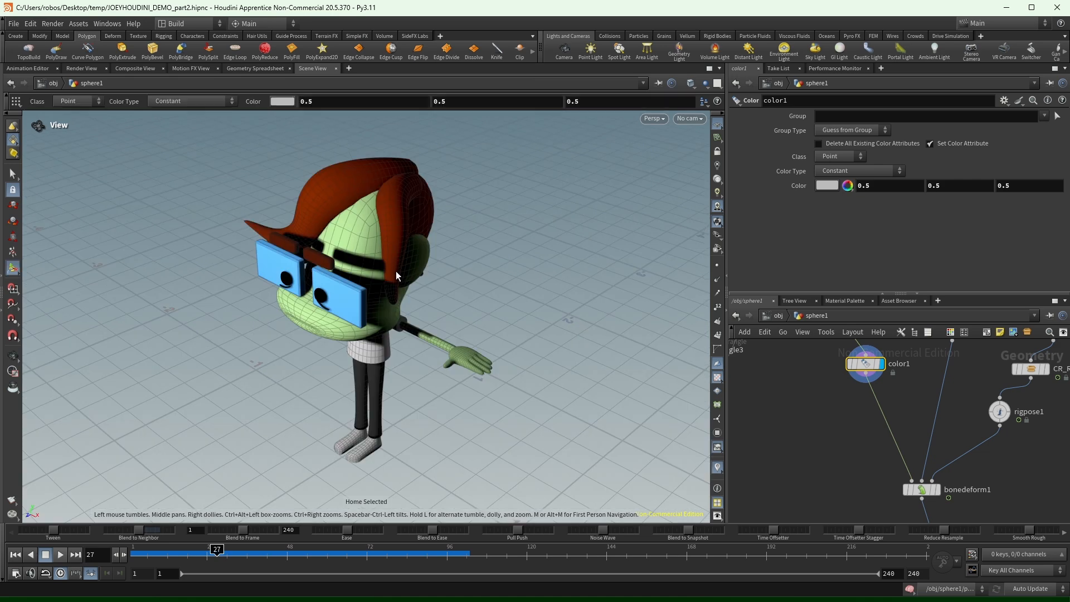
scroll(468, 250, down, 3)
drag(397, 277, 474, 225)
Add a VDB from Polygons node in the network beside color1.
middle_drag(785, 429, 834, 427)
key(Tab)
text(vdbfro)
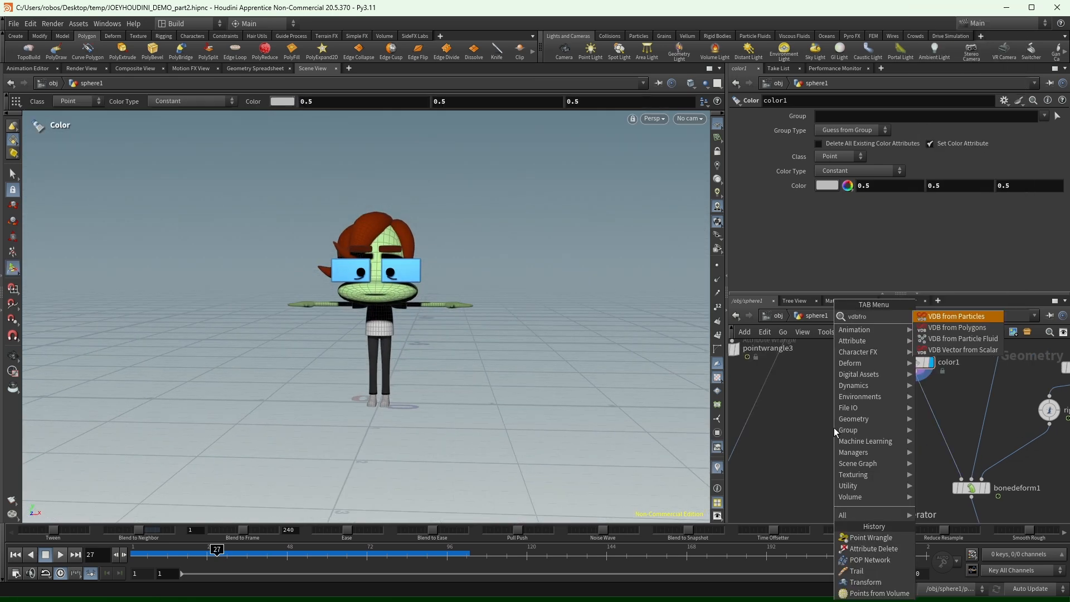
text(mpo)
key(Return)
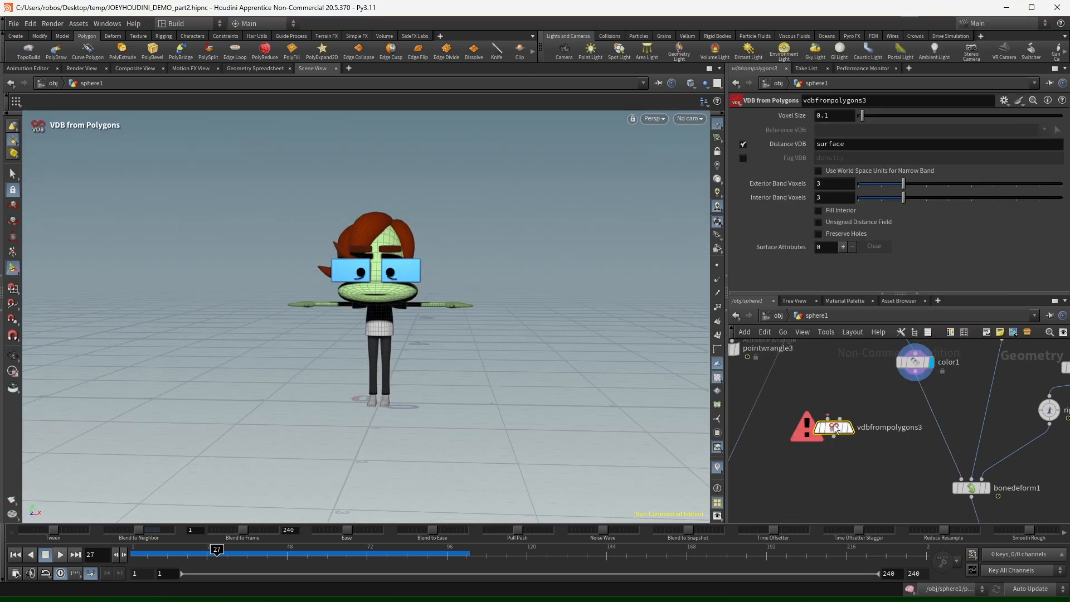
Feed color1 into vdbfrompolygons3, display the VDB and set its voxel size to 0.01.
click(836, 429)
click(840, 118)
key(BackSpace)
text(01)
key(Return)
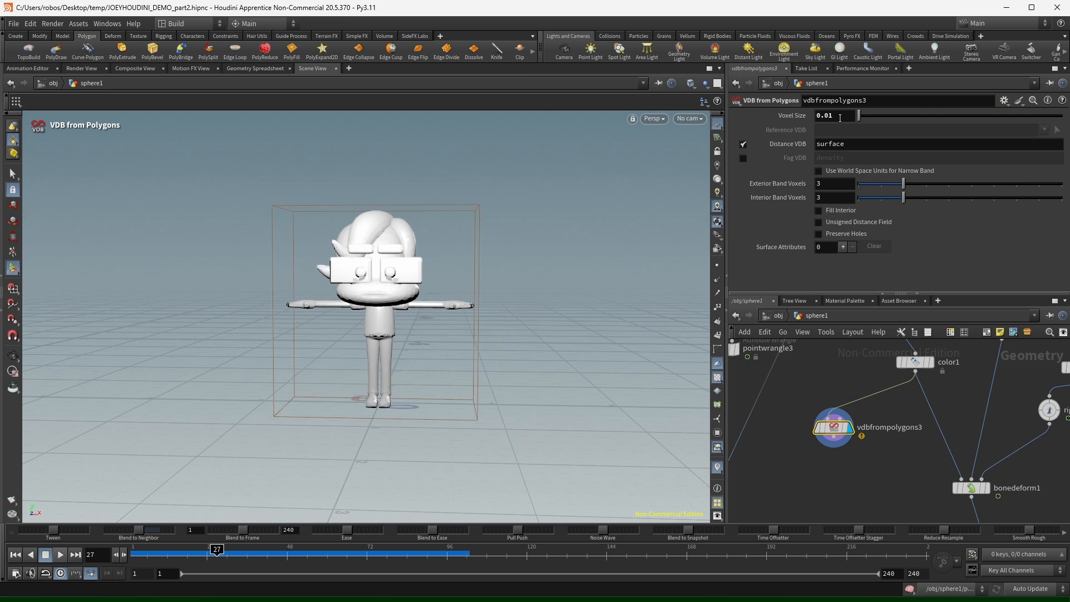
Add a Convert VDB node after vdbfrompolygons3, display it and set it to convert to Polygons.
key(Tab)
text(convertv)
key(Return)
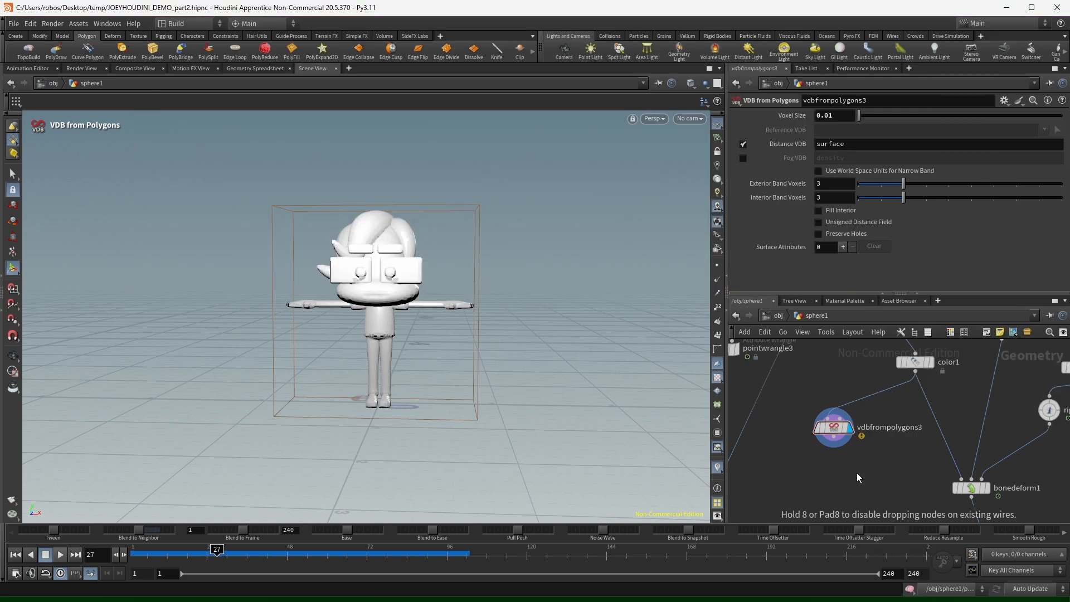
click(858, 472)
click(873, 473)
drag(834, 437, 829, 472)
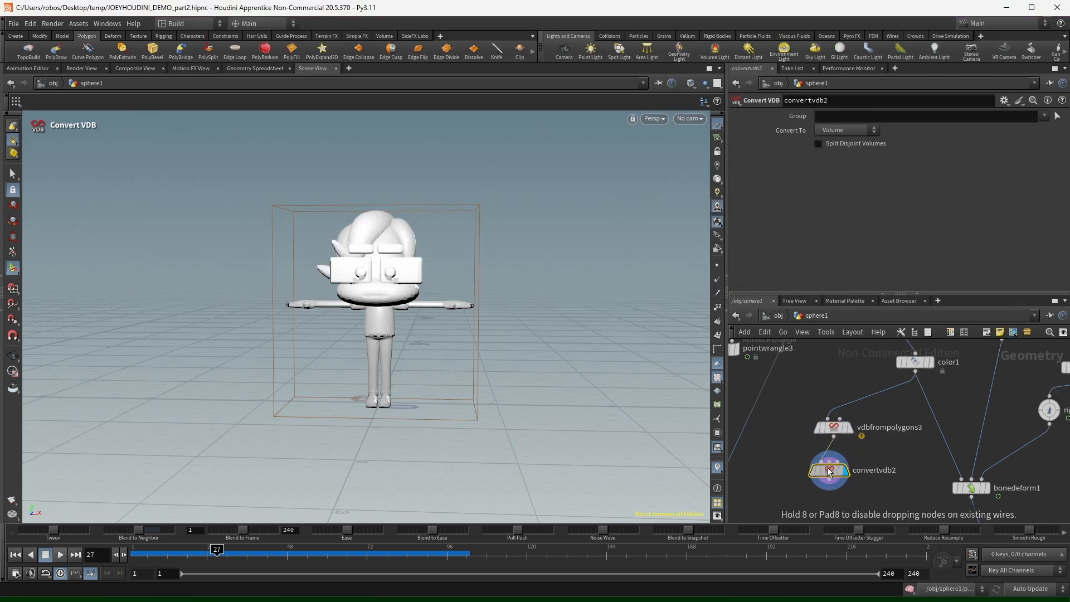
click(846, 130)
click(844, 167)
alt+drag(376, 305, 335, 308)
scroll(357, 307, up, 4)
alt+middle_drag(357, 308, 369, 254)
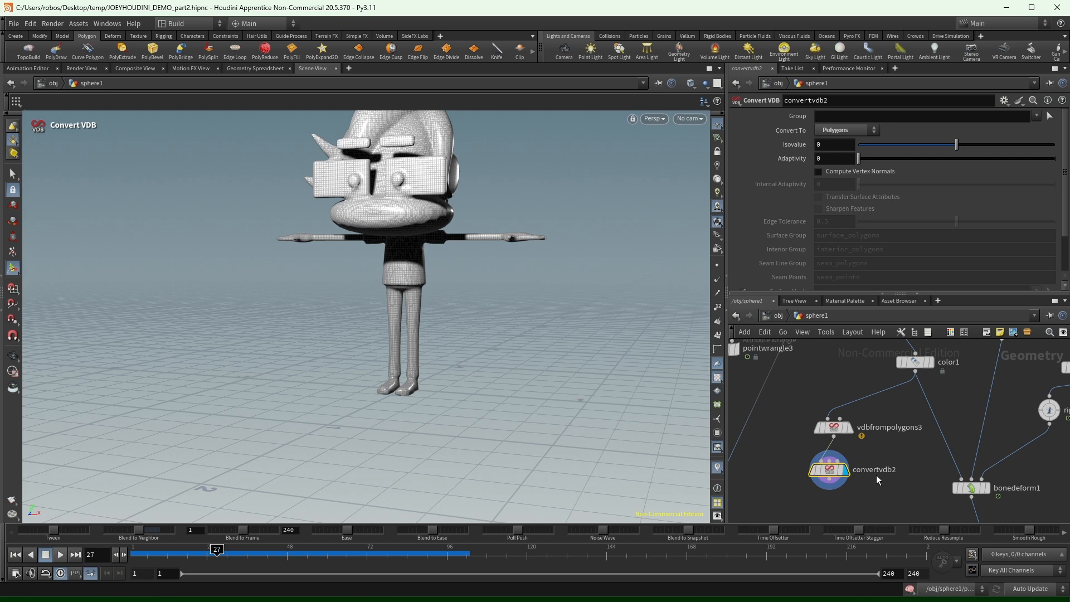
Add an Attribute Paint node below convertvdb2, wired to its output and displayed.
middle_drag(877, 476, 898, 432)
key(Tab)
text(attribute pa)
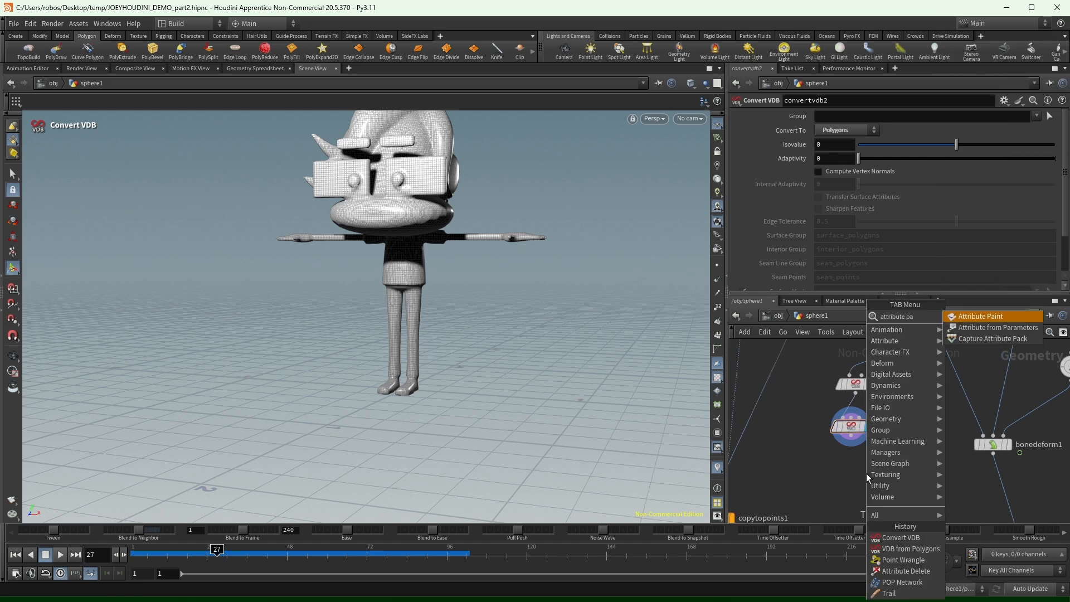
key(Return)
click(851, 496)
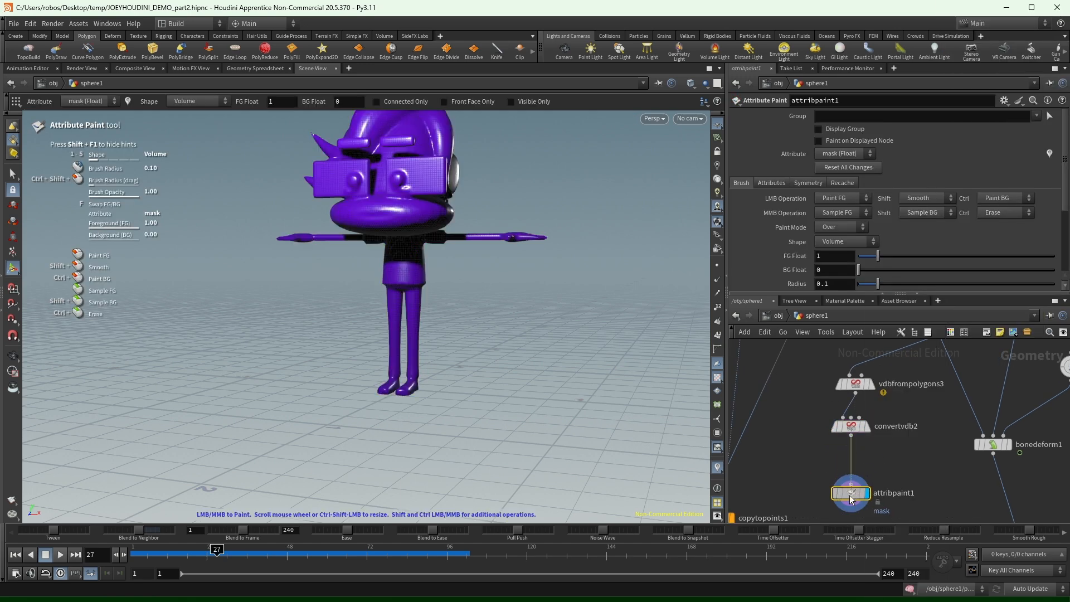
Paint the mask attribute with the foreground brush over the character's face, glasses and body.
alt+middle_drag(424, 171, 408, 225)
mouse_move(392, 186)
mouse_down()
mouse_move(365, 231)
mouse_move(339, 204)
mouse_move(323, 245)
mouse_up()
mouse_move(137, 271)
alt+mouse_down()
mouse_move(218, 291)
mouse_move(119, 277)
mouse_move(115, 303)
alt+mouse_up()
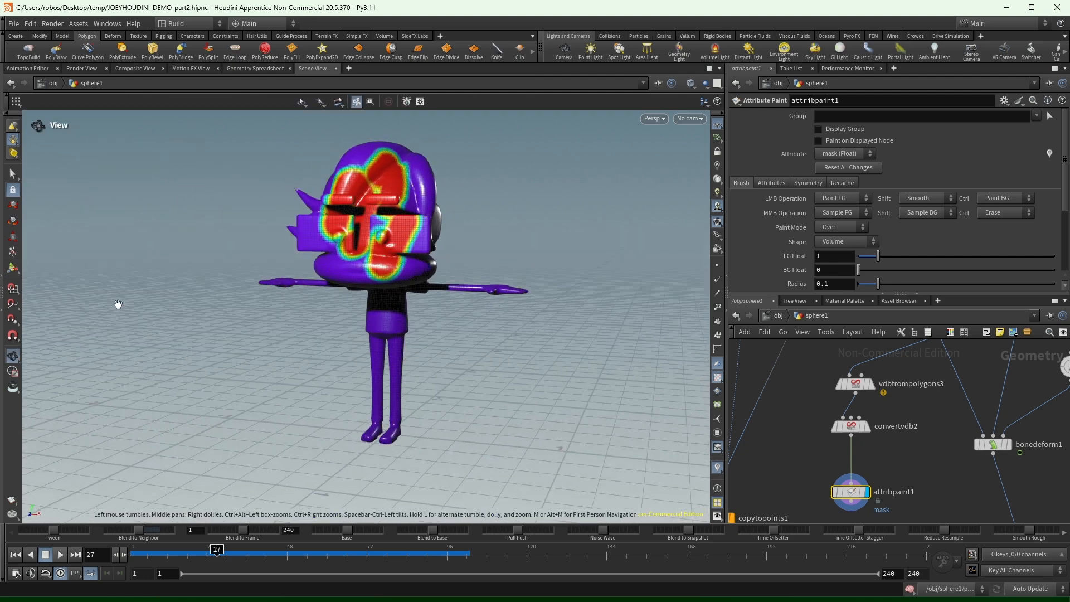
mouse_move(393, 399)
alt+mouse_down()
mouse_move(339, 212)
mouse_move(327, 270)
mouse_move(292, 288)
alt+mouse_up()
middle_drag(862, 515, 916, 448)
middle_click(862, 452)
key(Tab)
key(Escape)
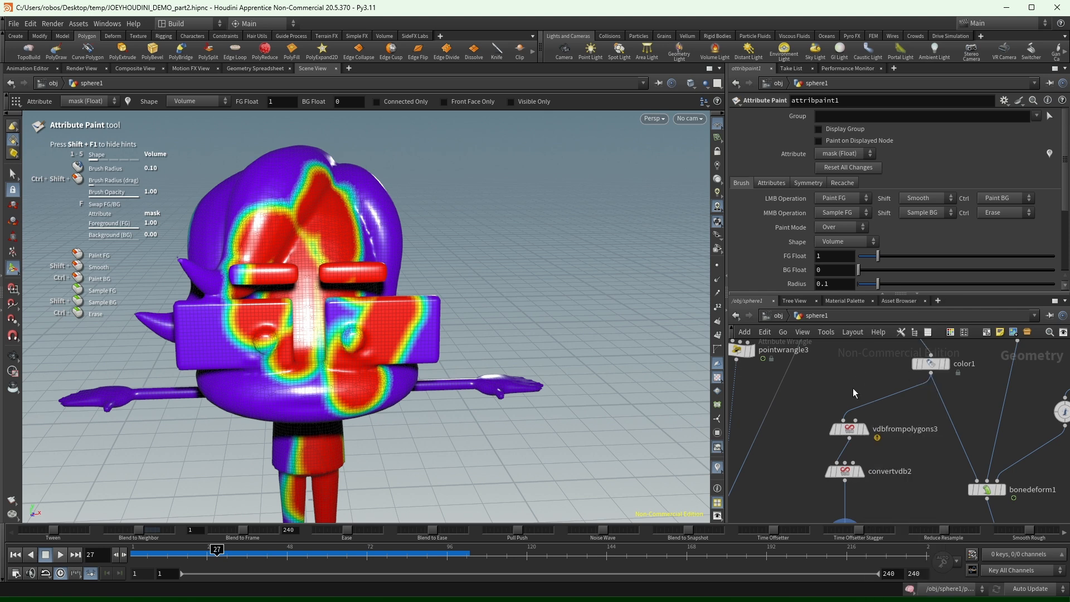
key(Tab)
text(tran)
key(Return)
click(853, 389)
key(ctrl+x)
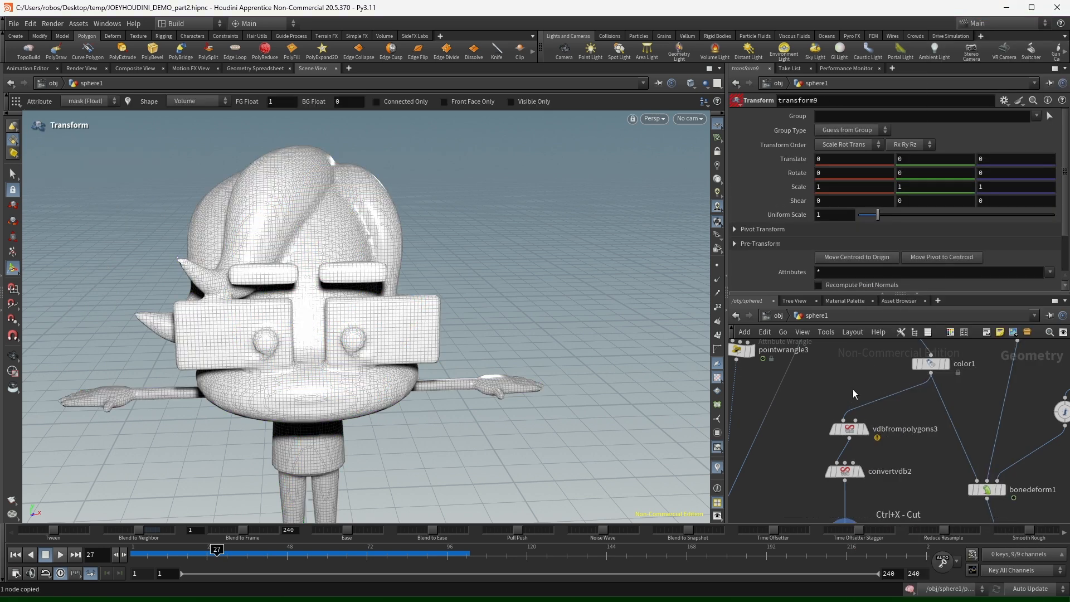
Add a VDB Smooth node and insert it on the wire between vdbfrompolygons3 and convertvdb2.
key(Tab)
text(vdbsm)
key(Return)
key(Return)
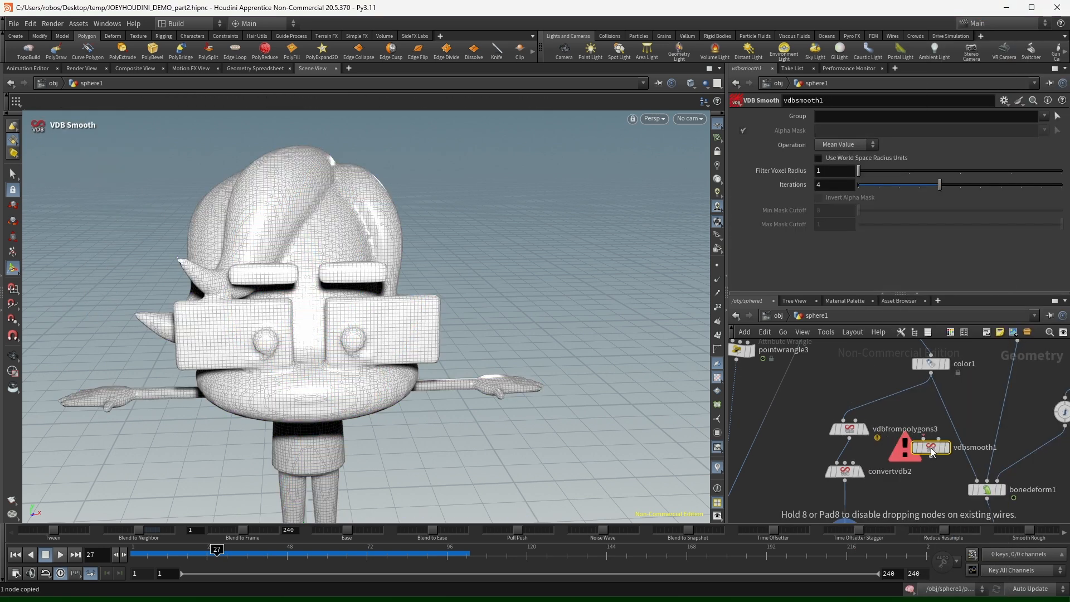
drag(931, 447, 845, 455)
middle_drag(952, 489, 941, 399)
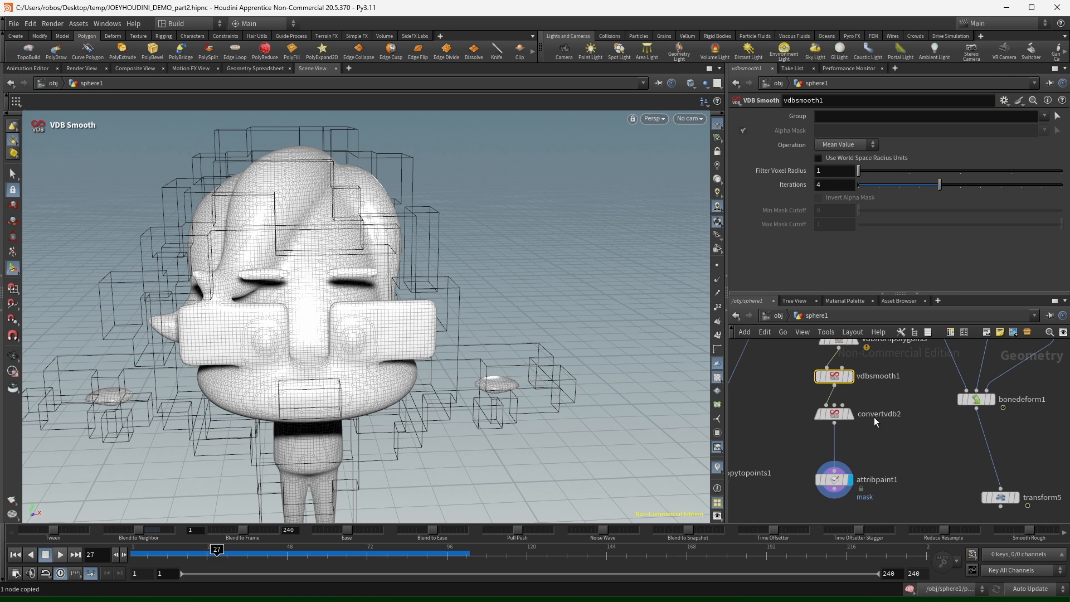
Inspect the smoothed mesh in attribpaint1 and recache its paint strokes onto the new geometry.
click(850, 414)
click(847, 479)
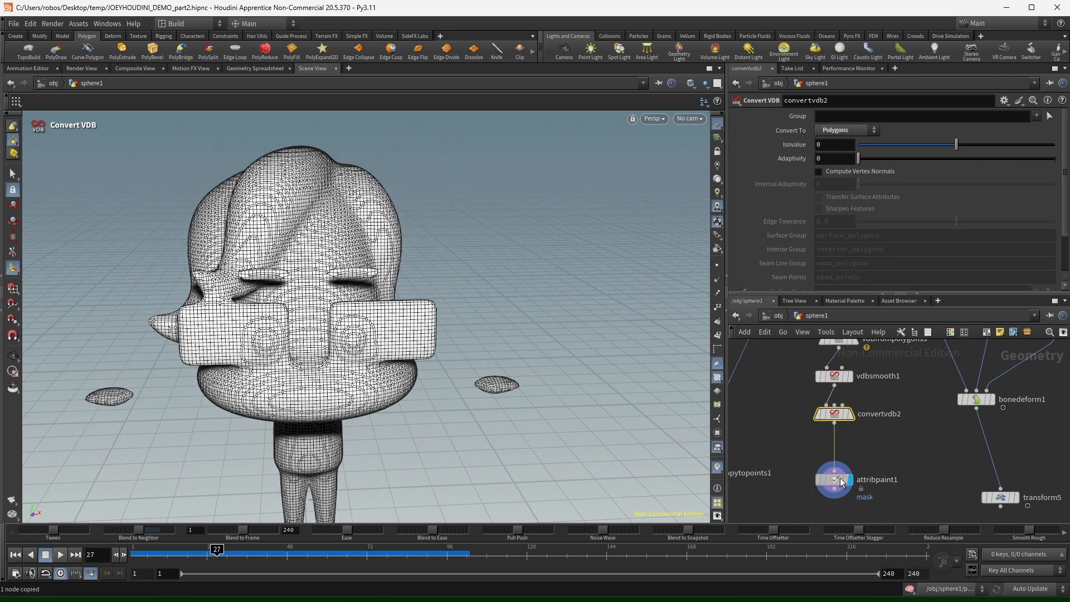
right_drag(316, 265, 295, 252)
drag(296, 252, 354, 270)
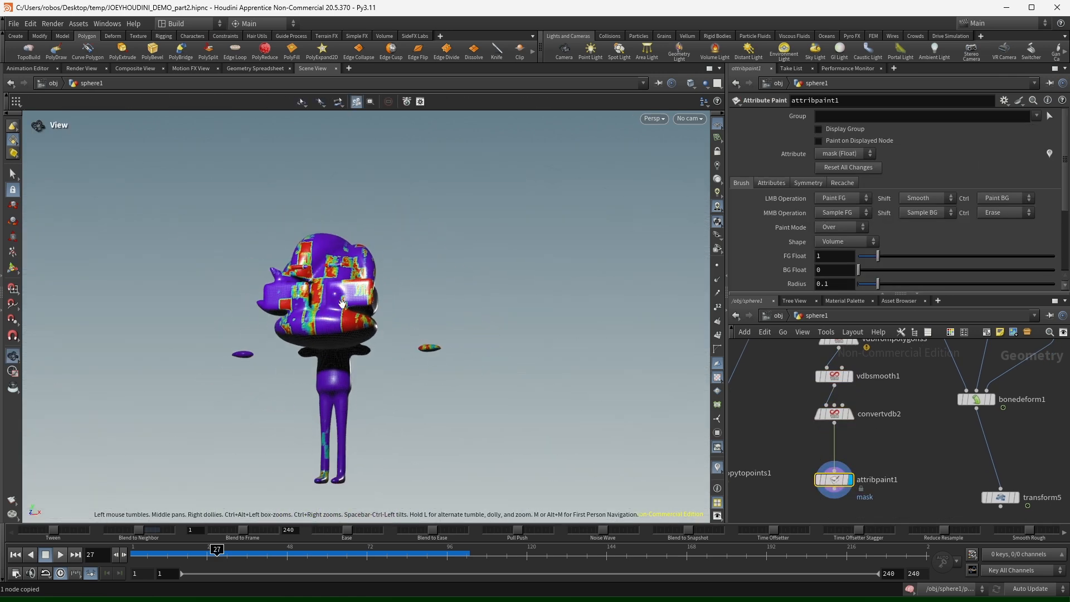
middle_drag(354, 271, 352, 232)
drag(352, 232, 364, 241)
key(Return)
click(851, 181)
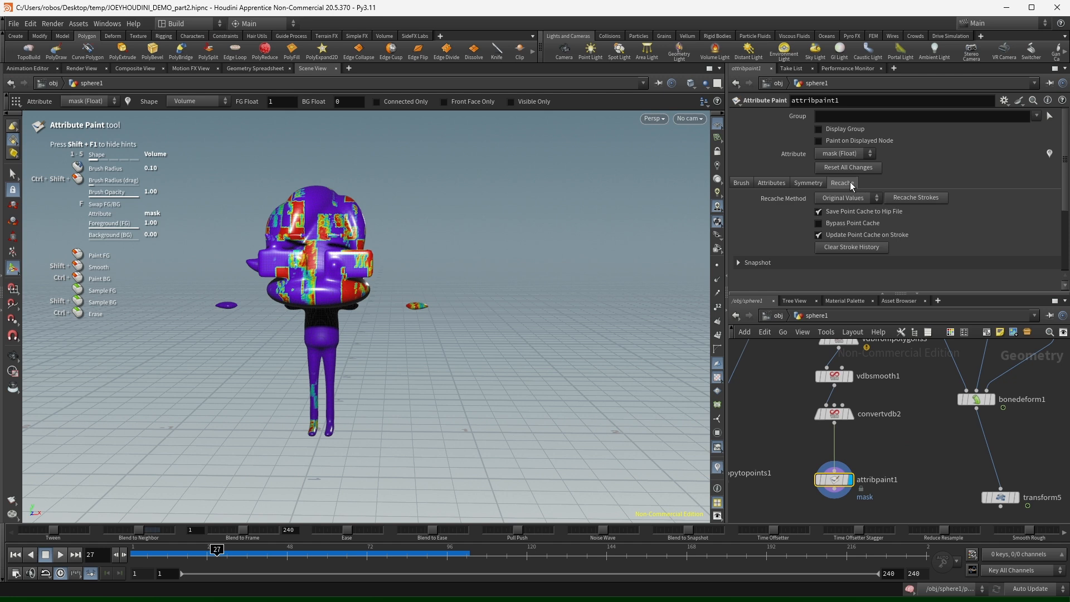
click(926, 198)
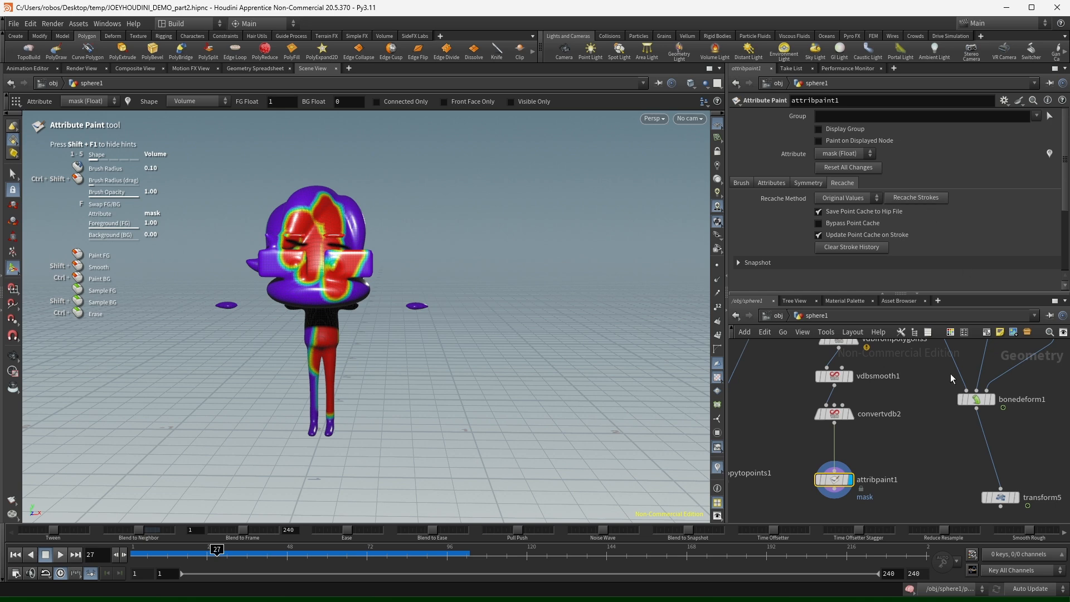
Add a Sculpt node wired from convertvdb2 beside attribpaint1, display it and activate its sculpting tool in the viewport.
drag(834, 480, 808, 483)
key(Tab)
text(scul)
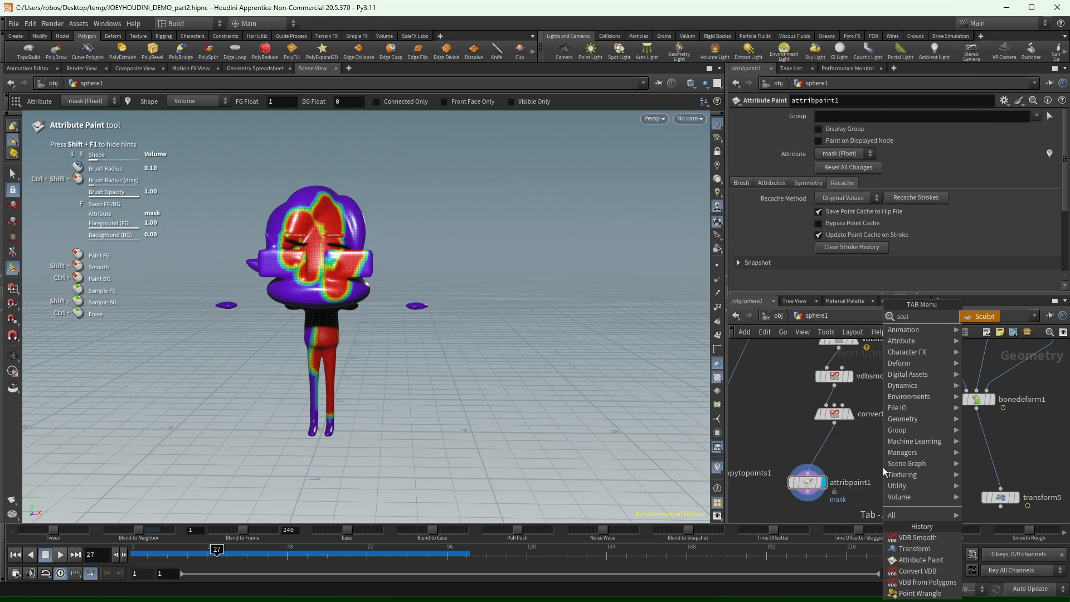
key(Return)
click(883, 467)
drag(883, 458, 836, 424)
click(899, 467)
drag(885, 467, 896, 482)
click(12, 174)
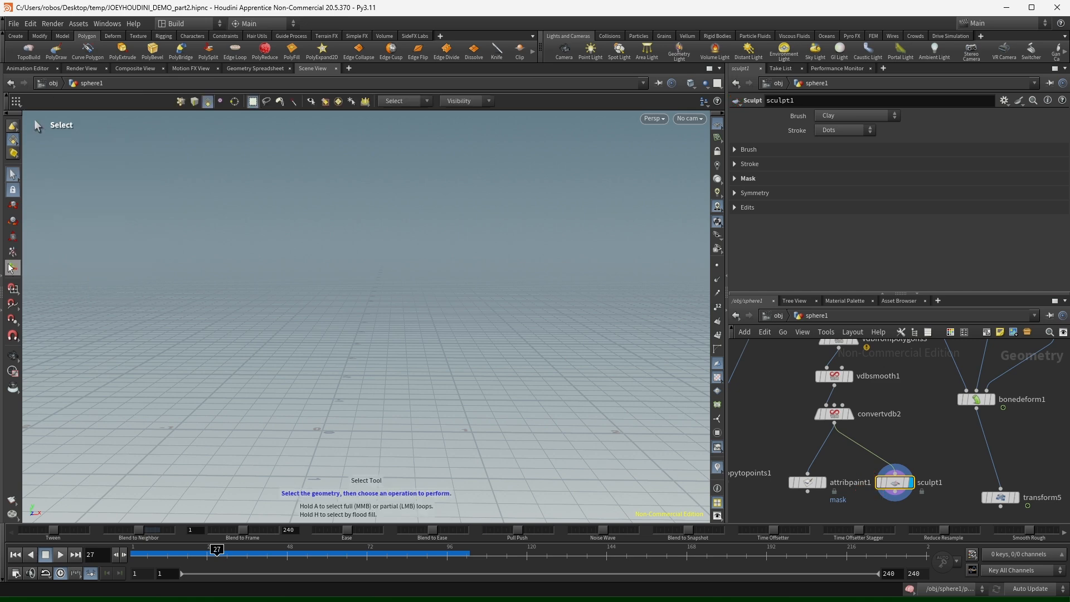
click(11, 267)
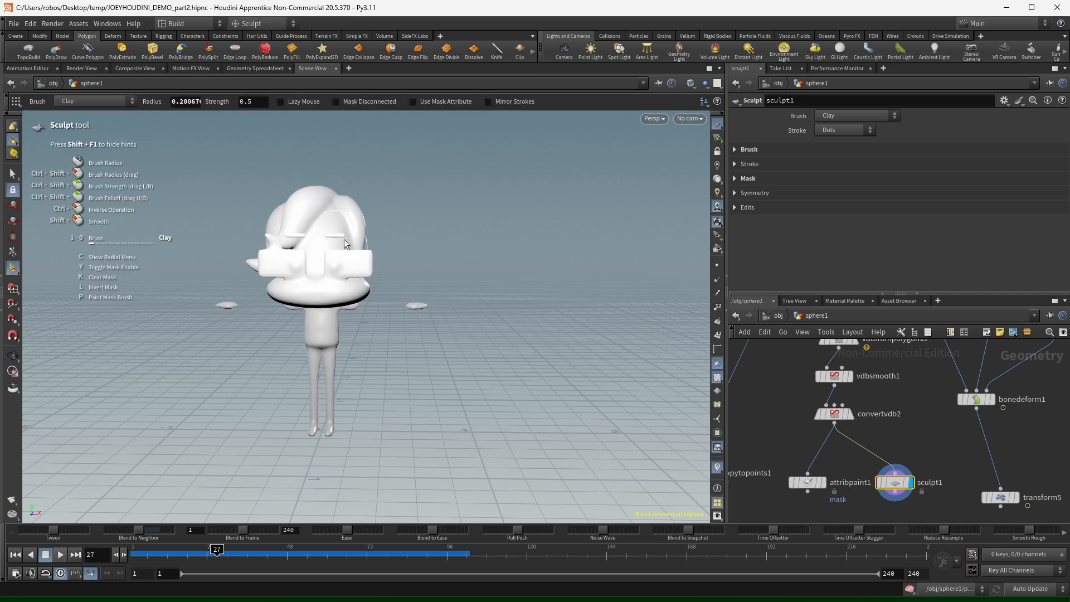
Switch the sculpt brush to Move and pull the character's head, glasses, arm and torso out of shape.
drag(287, 247, 316, 240)
click(848, 117)
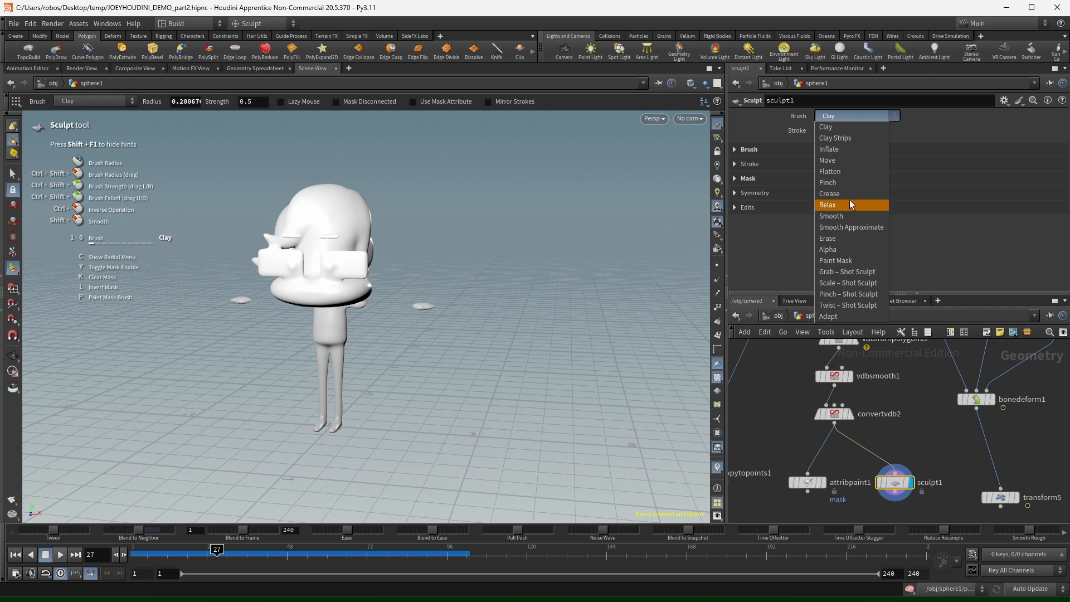
click(855, 162)
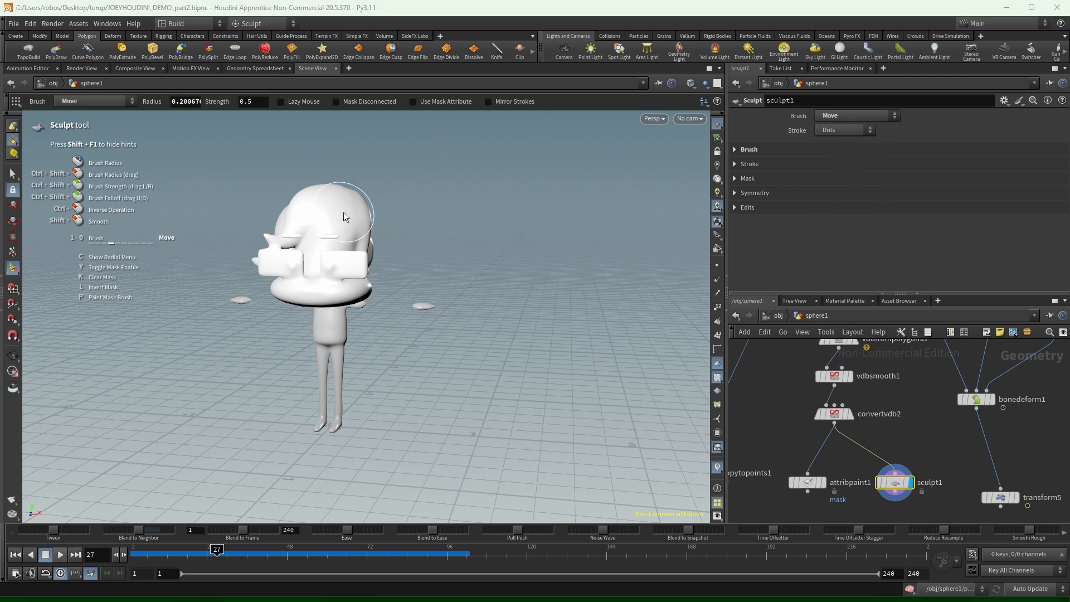
mouse_move(345, 217)
mouse_down()
mouse_move(446, 171)
mouse_move(371, 193)
mouse_up()
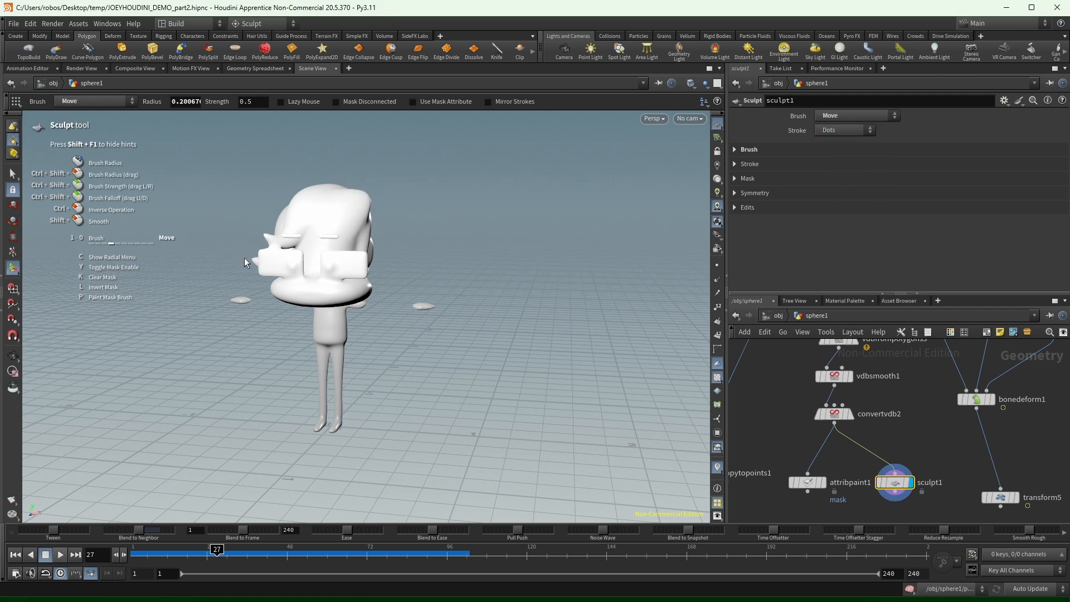
drag(264, 256, 225, 233)
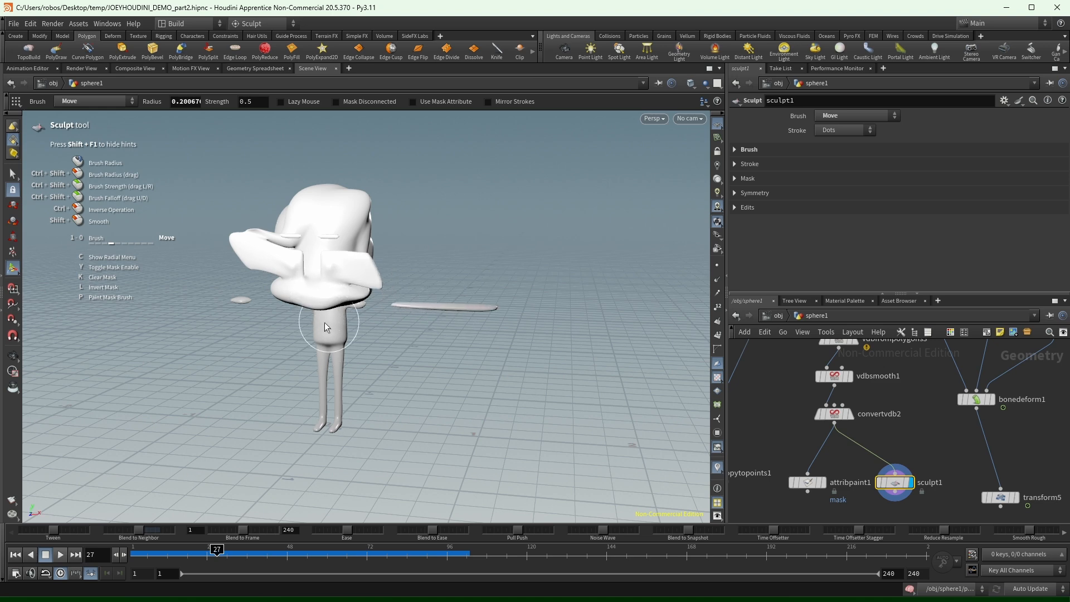
mouse_move(325, 322)
alt+mouse_down()
mouse_move(335, 297)
mouse_move(374, 294)
alt+mouse_up()
drag(323, 344, 244, 352)
alt+drag(386, 318, 330, 339)
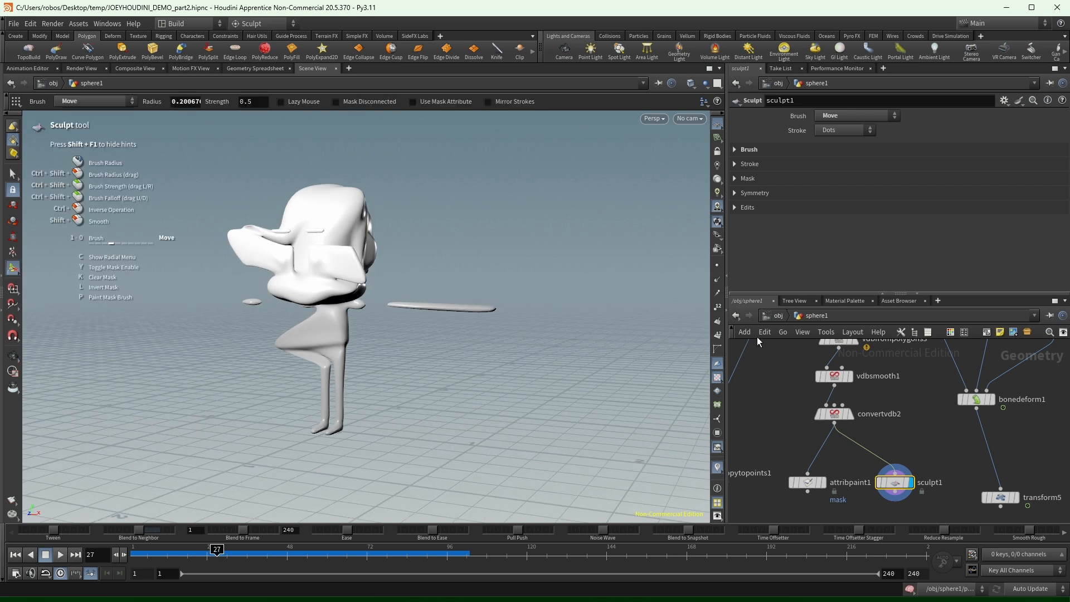
Bypass the vdbsmooth1 node and check how sculpt1 responds to the changed input.
mouse_move(917, 406)
middle_down()
mouse_move(916, 434)
mouse_move(904, 416)
middle_up()
click(817, 405)
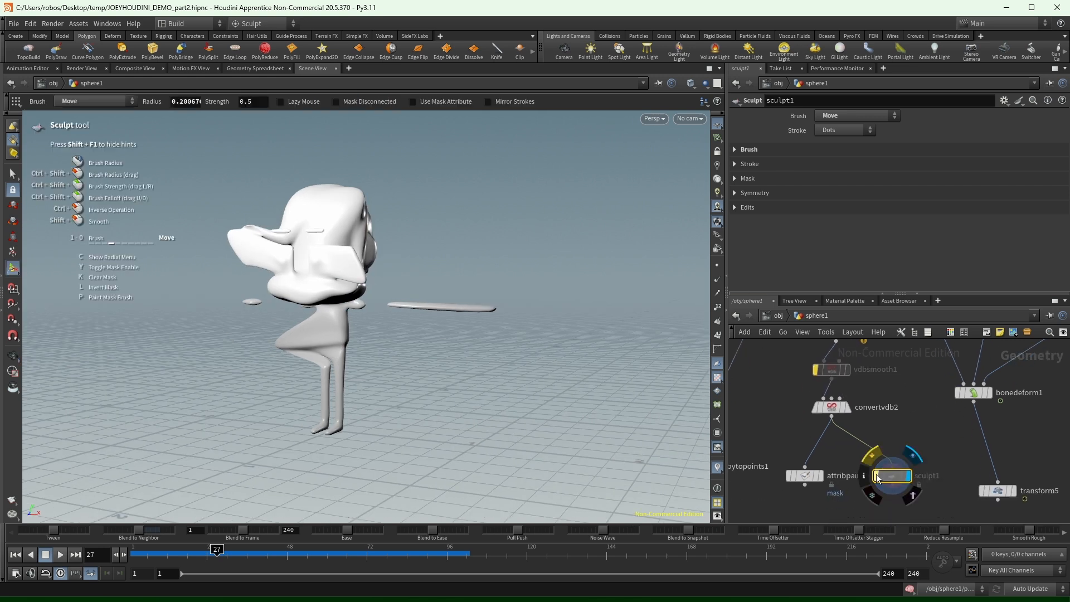
middle_click(891, 480)
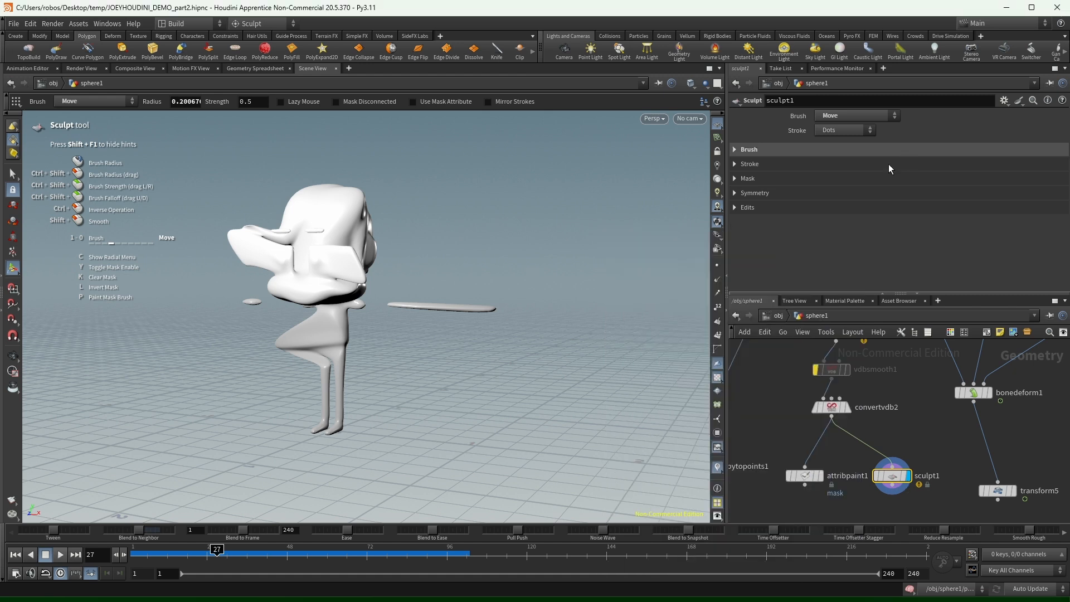
Try resetting the sculpt in the Edits settings of sculpt1, and undo the recent sculpt actions.
click(767, 207)
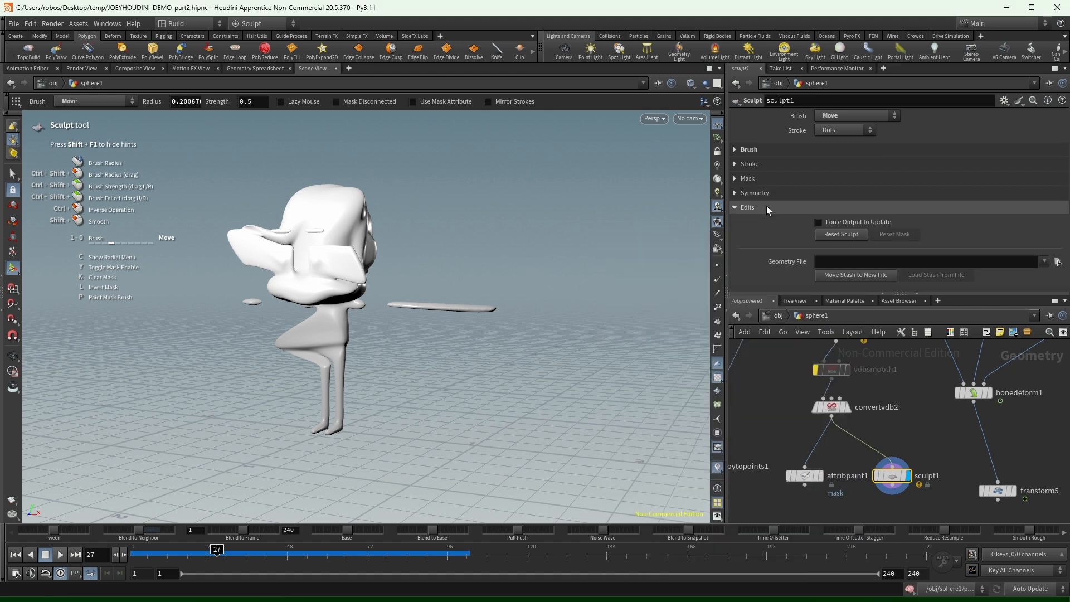
click(856, 238)
key(ctrl+z)
key(ctrl+z)
key(ctrl+z)
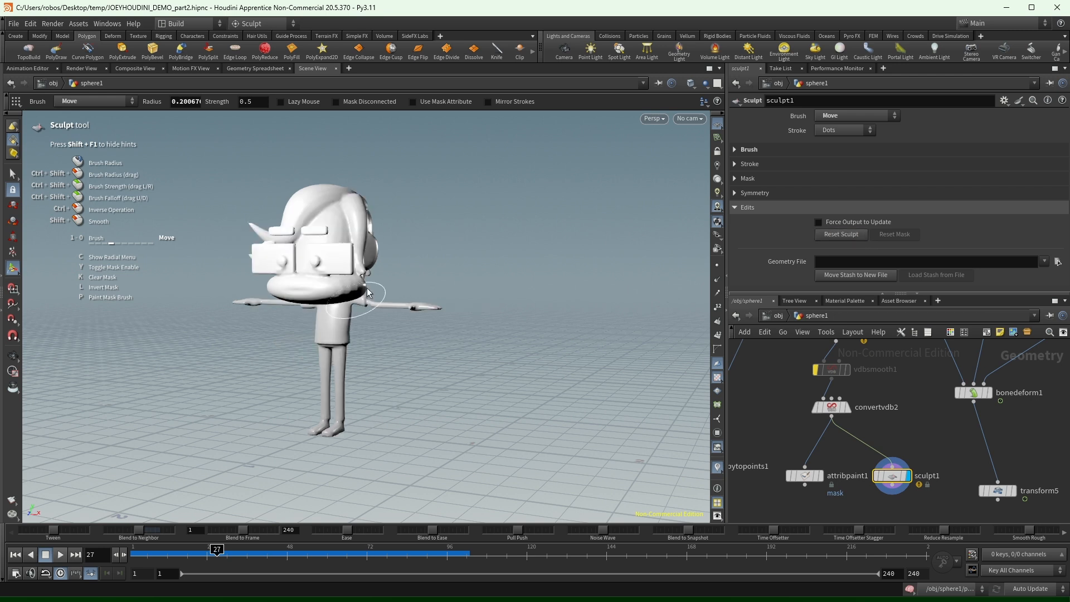
key(ctrl+z)
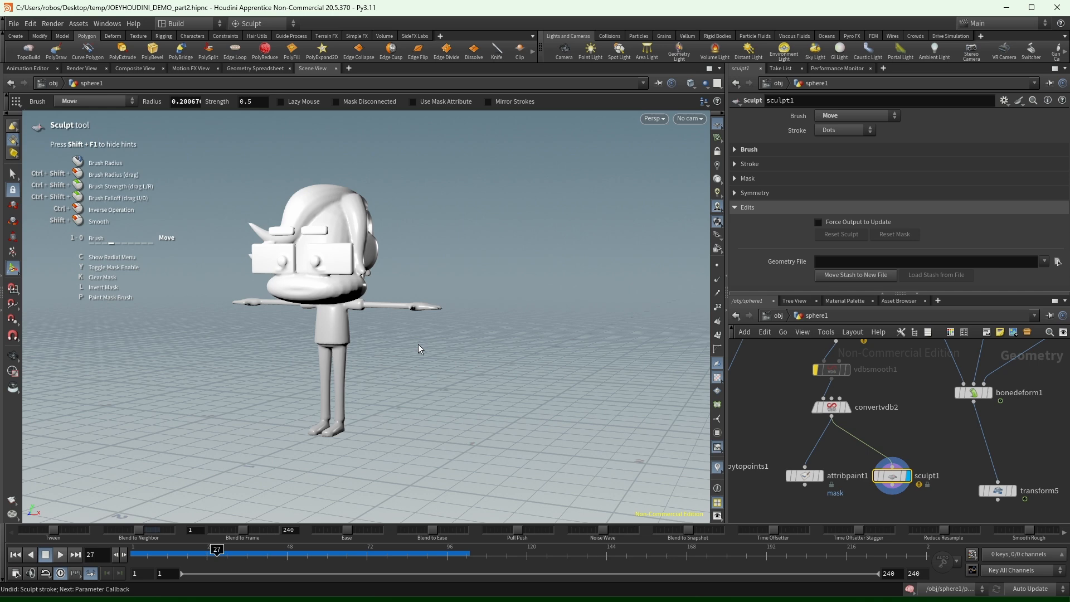
Delete the sculpt1 and attribpaint1 nodes from below convertvdb2.
drag(927, 435, 879, 501)
key(Delete)
scroll(898, 493, down, 3)
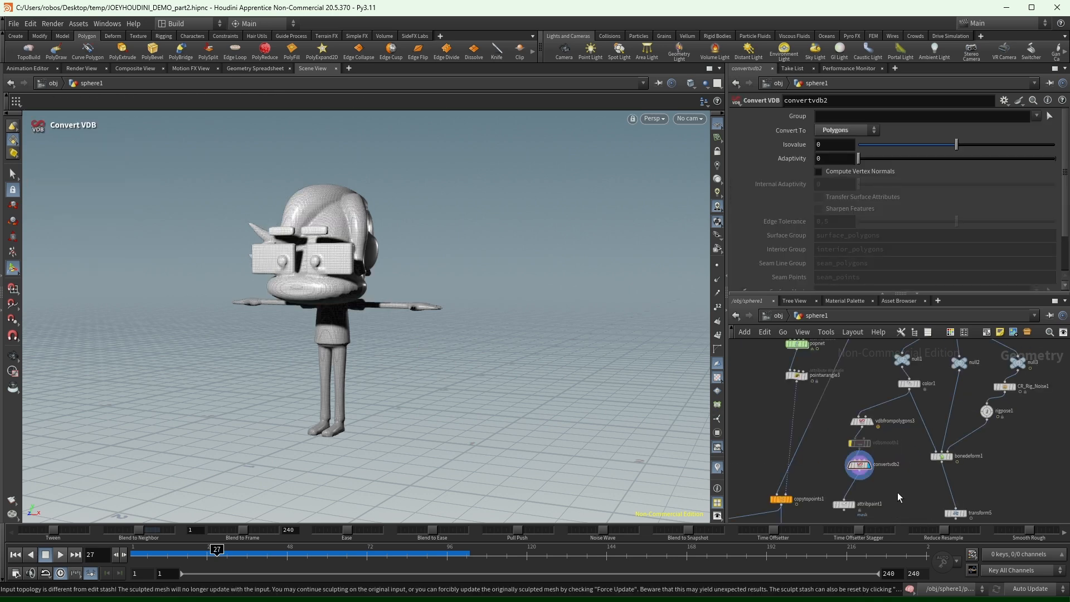
middle_drag(897, 487, 887, 427)
mouse_move(1010, 498)
mouse_down()
mouse_move(933, 382)
mouse_move(968, 419)
mouse_up()
middle_drag(882, 431, 925, 432)
click(876, 447)
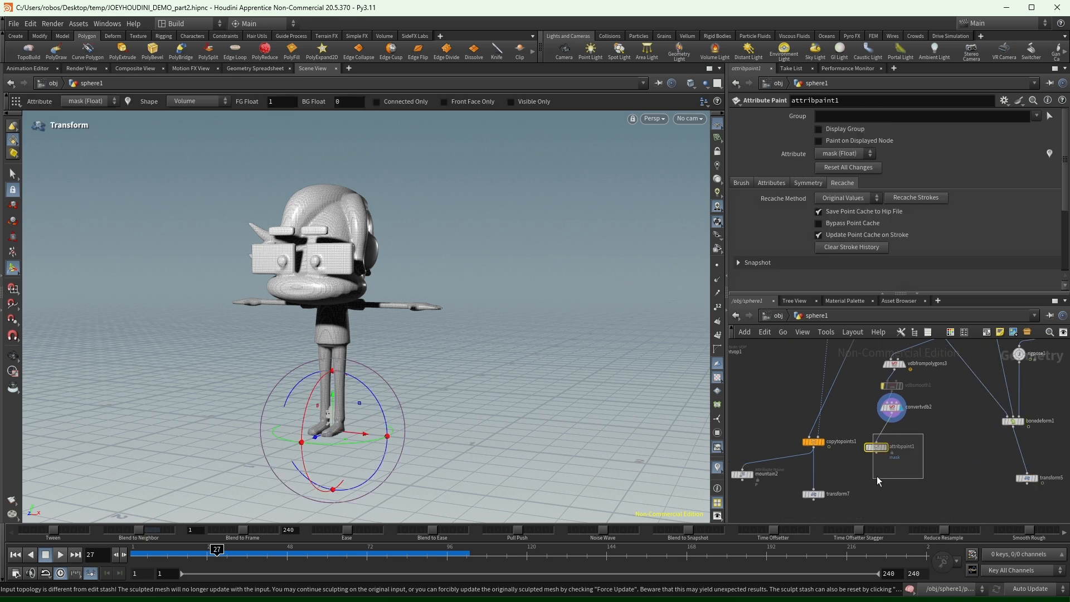
key(Delete)
Add a Remesh node below convertvdb2, connect it to the converted mesh and display it.
key(Tab)
text(remesh)
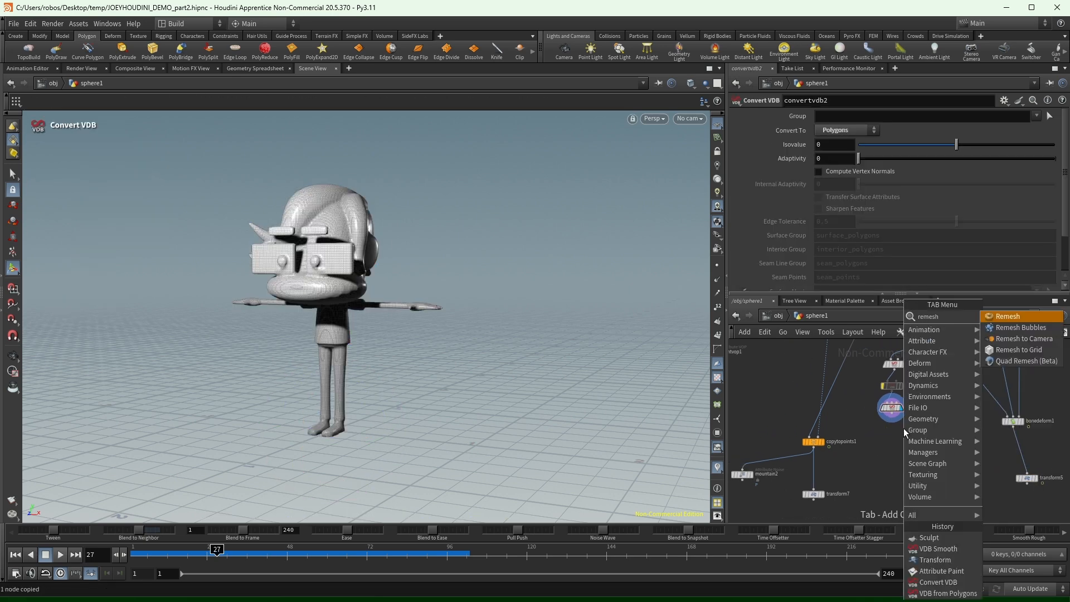
key(Return)
drag(864, 456, 897, 454)
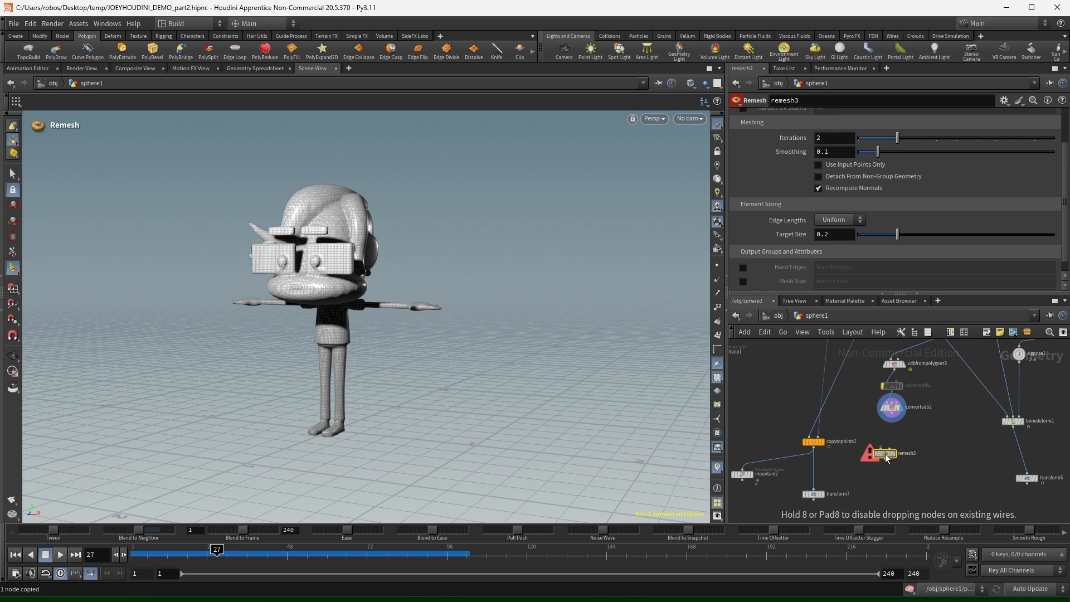
scroll(895, 443, up, 3)
click(882, 451)
click(890, 392)
click(909, 462)
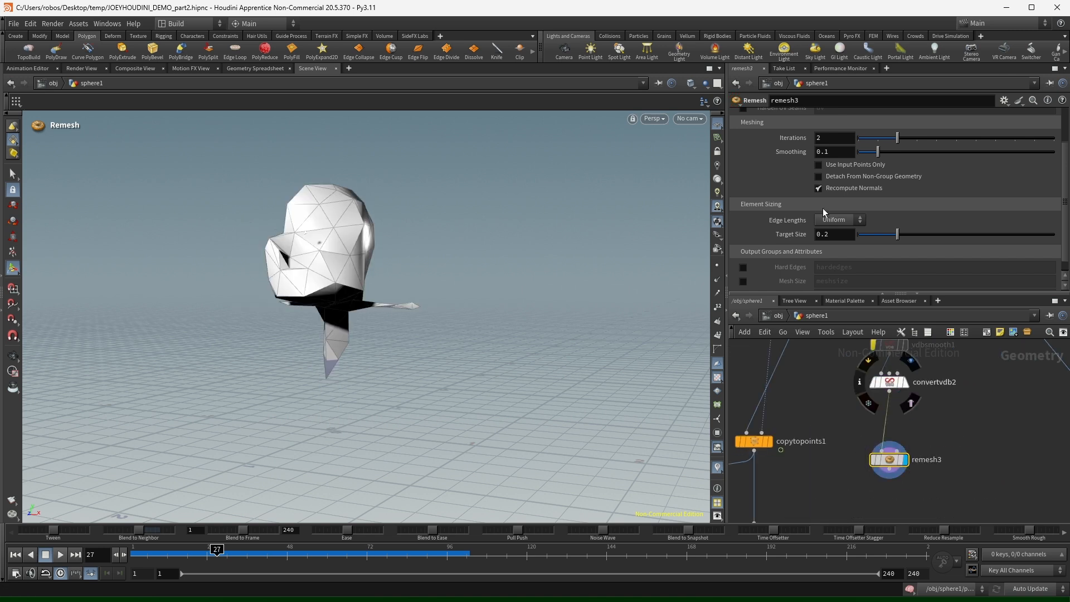
Set the Remesh target size to 0.025 after trying 0.01.
key(BackSpace)
text(01)
key(Return)
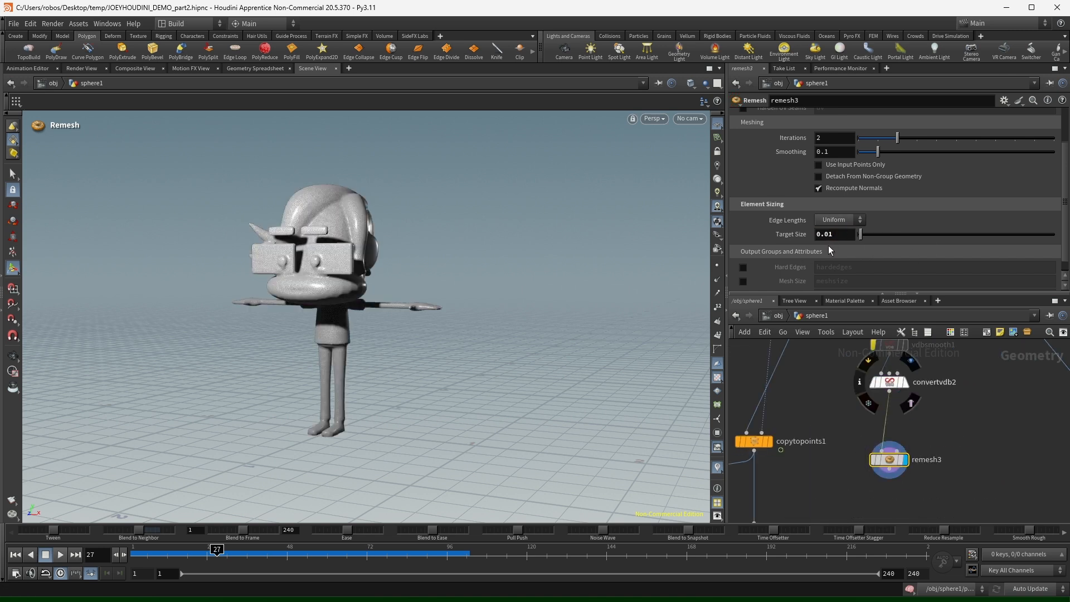
click(830, 234)
key(BackSpace)
text(25)
key(Return)
alt+drag(277, 291, 376, 294)
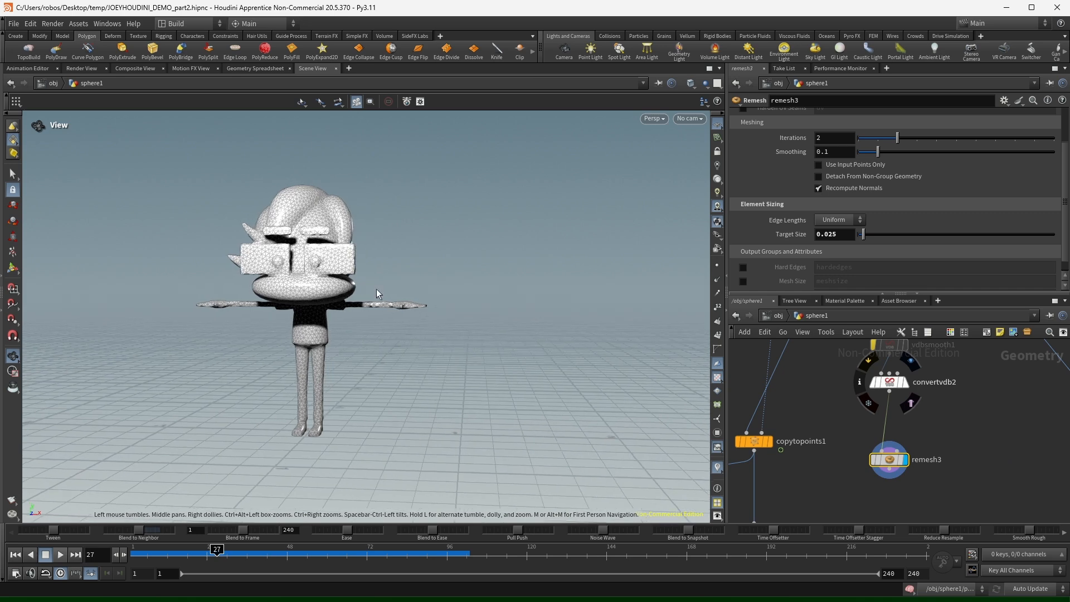
Add a Vellum Configure Tetrahedral Softbody setup below remesh3, connect its tet conform node to remesh3 and display vellumtetrahedral1.
middle_drag(996, 454, 990, 398)
click(926, 462)
key(Tab)
text(tetra)
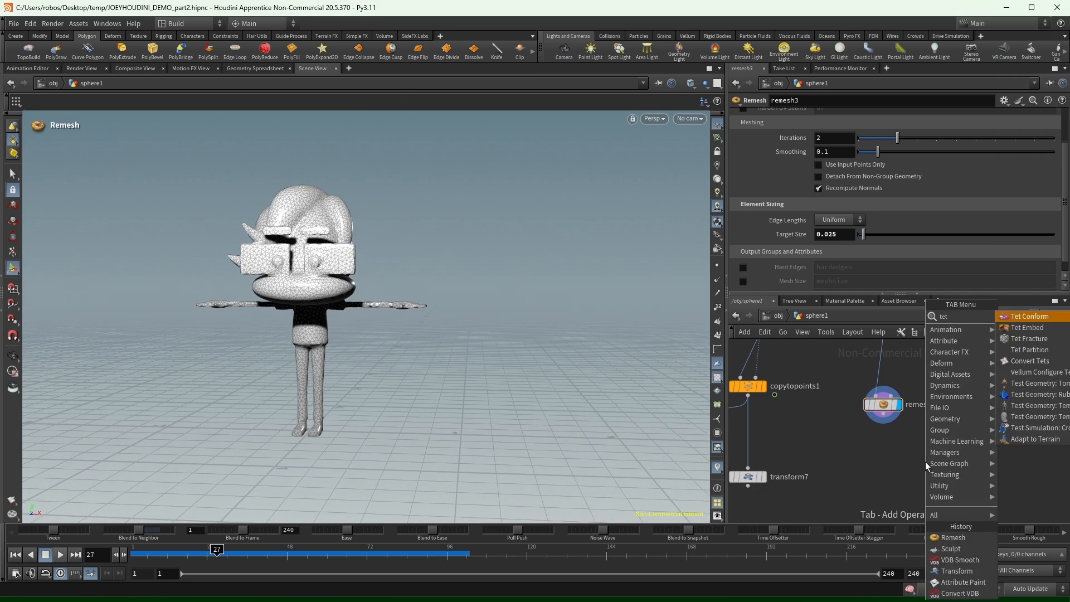
key(Return)
key(Return)
click(926, 462)
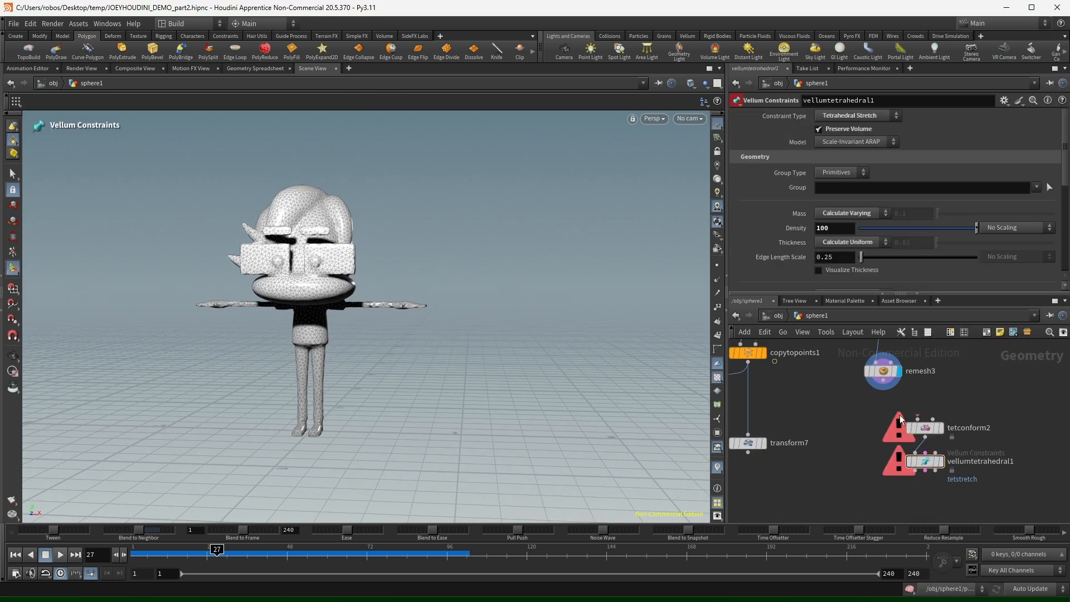
drag(918, 420, 884, 381)
click(942, 461)
middle_drag(996, 486, 991, 457)
Add a Vellum Solver wired to all outputs of vellumtetrahedral1 and play the simulation from frame 1.
click(15, 555)
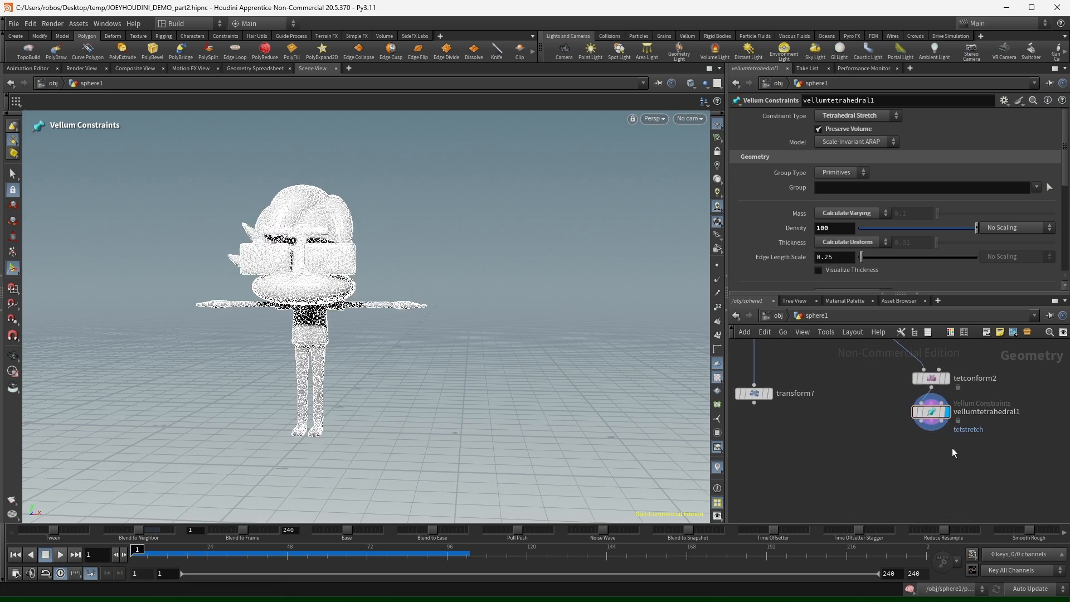
key(Tab)
text(vellum sol)
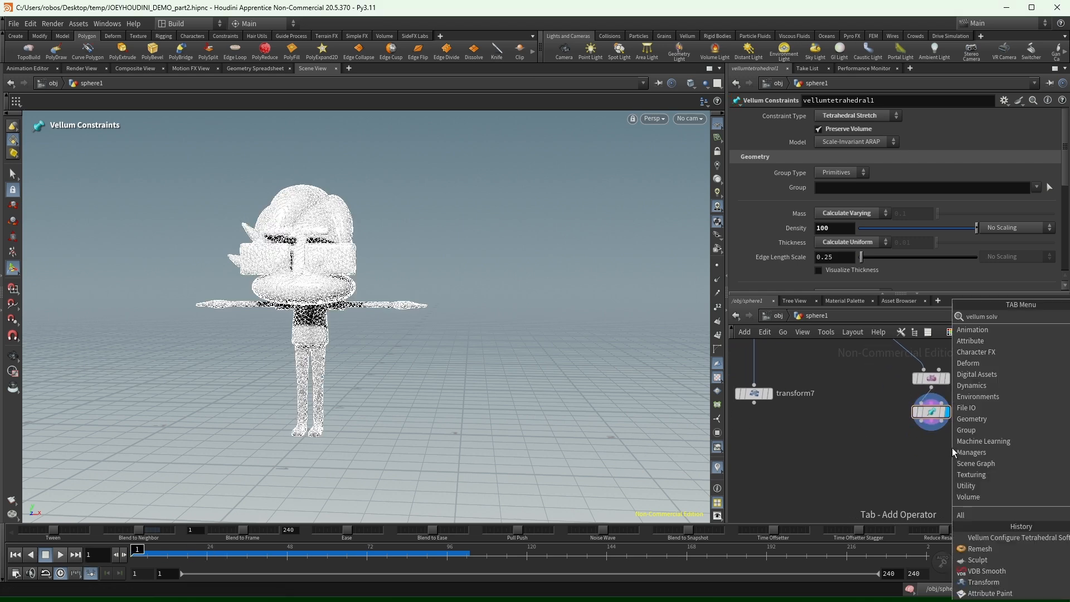
key(Return)
click(935, 474)
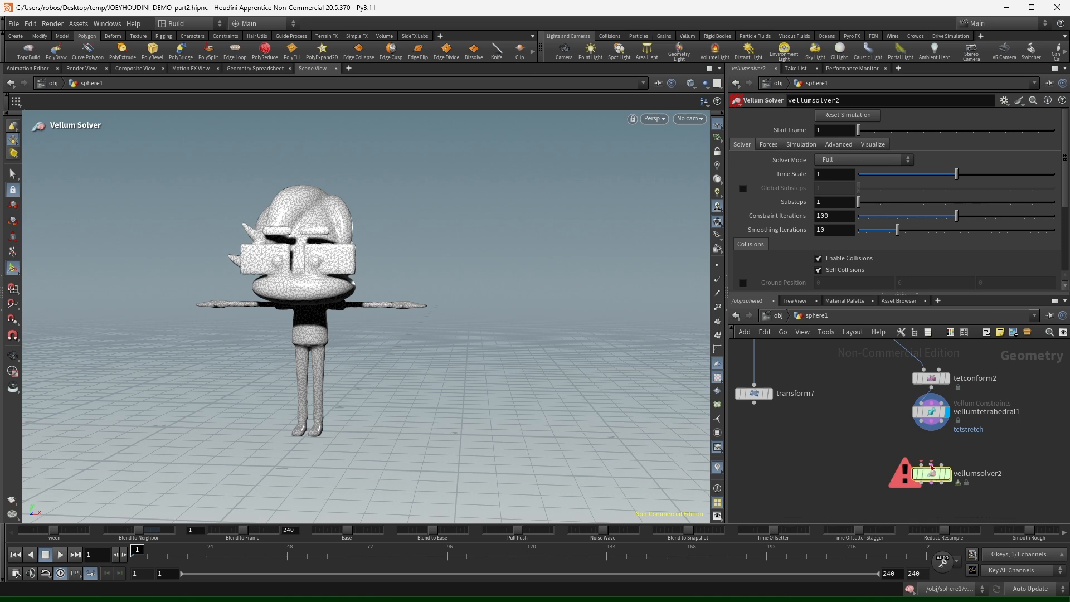
drag(932, 465, 932, 417)
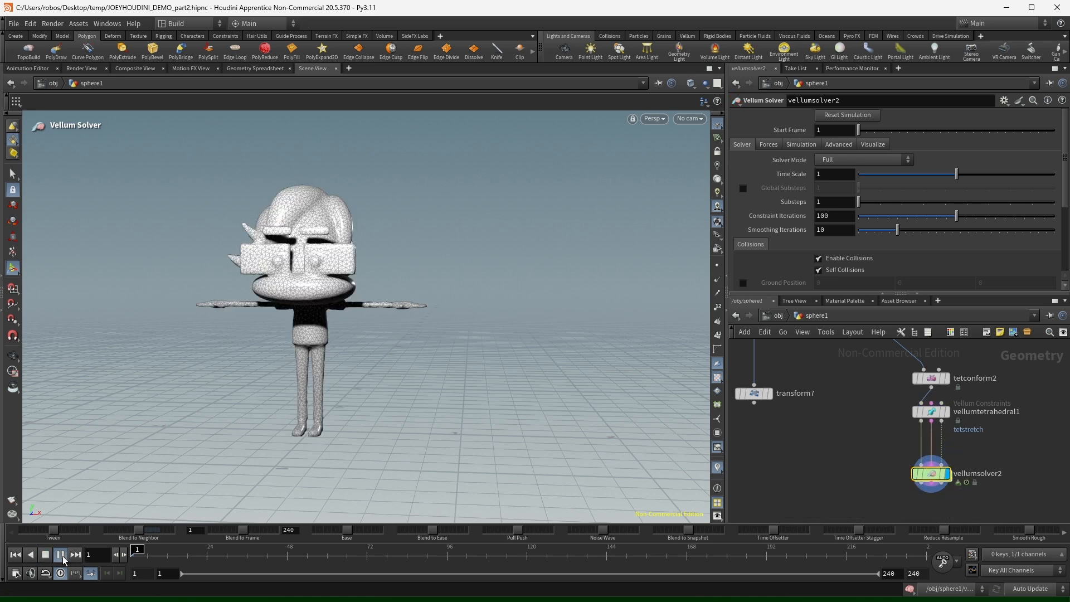
click(16, 555)
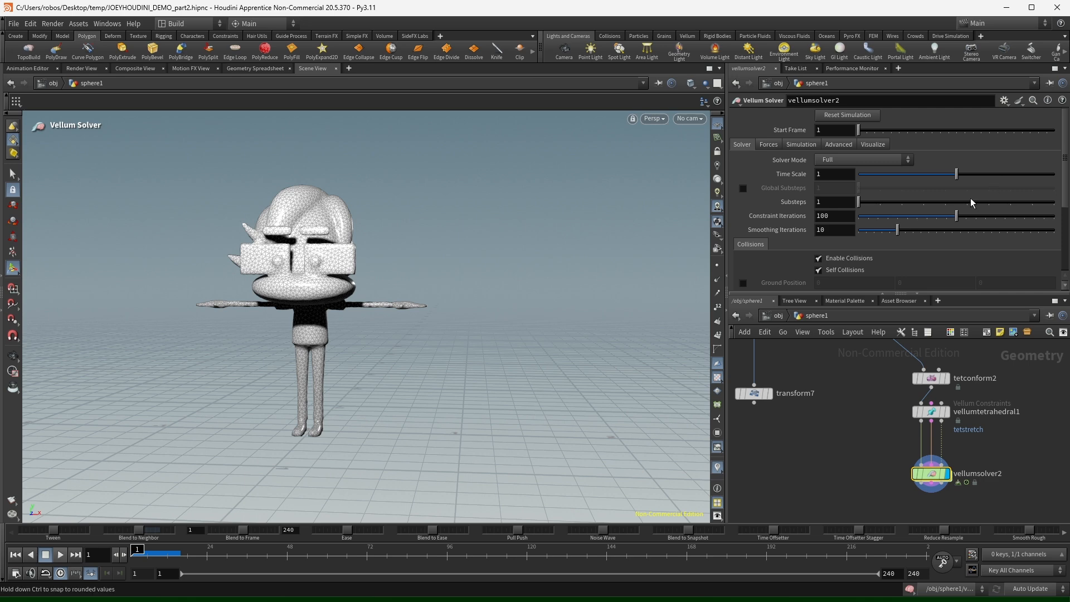
Enable Ground Position on the Vellum Solver and replay the simulation, examining the character's fall onto the ground around frame 46.
click(743, 283)
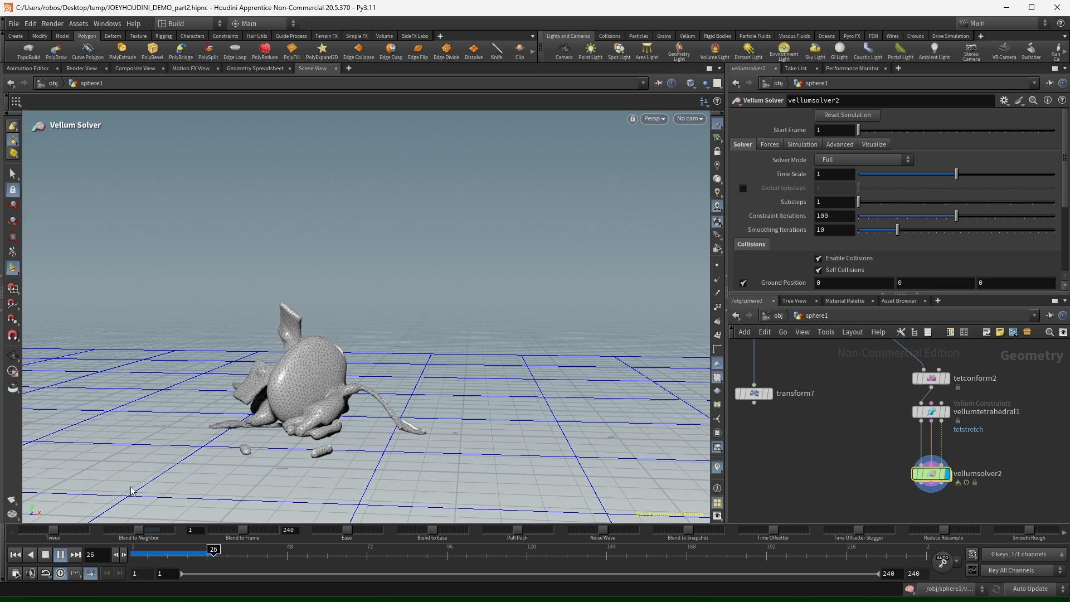
drag(166, 566, 262, 567)
click(15, 555)
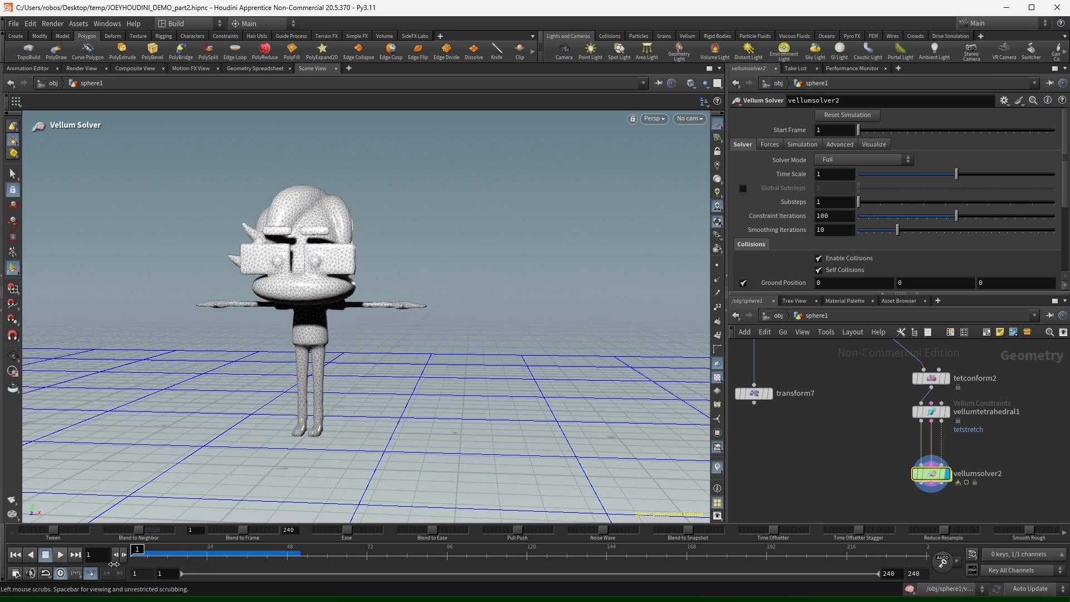
click(61, 556)
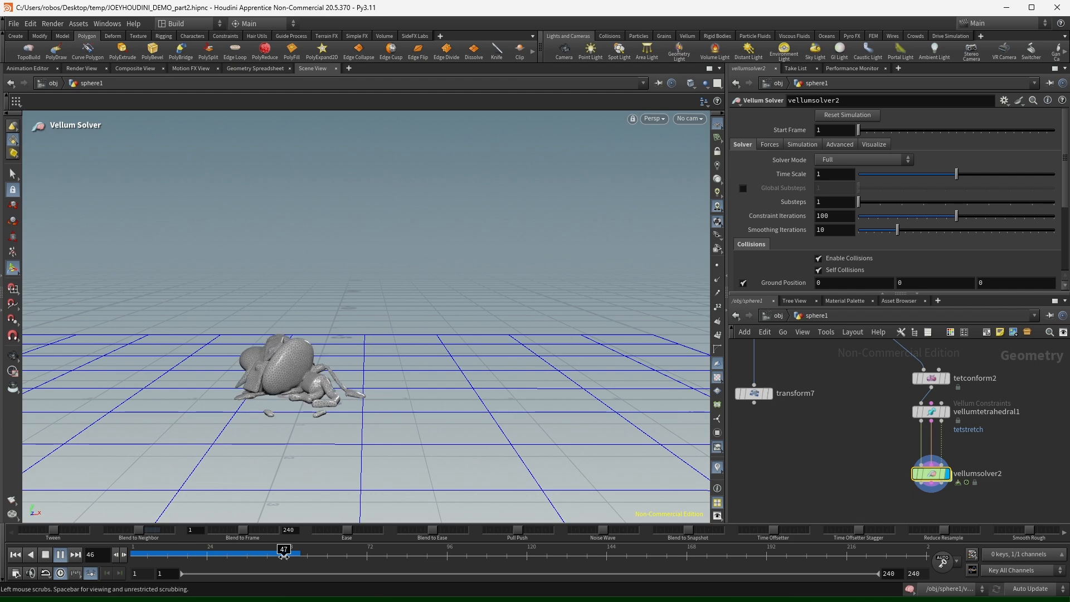
mouse_move(284, 557)
mouse_down()
mouse_move(135, 557)
mouse_move(280, 556)
mouse_up()
alt+drag(262, 385, 323, 410)
alt+right_drag(301, 391, 324, 414)
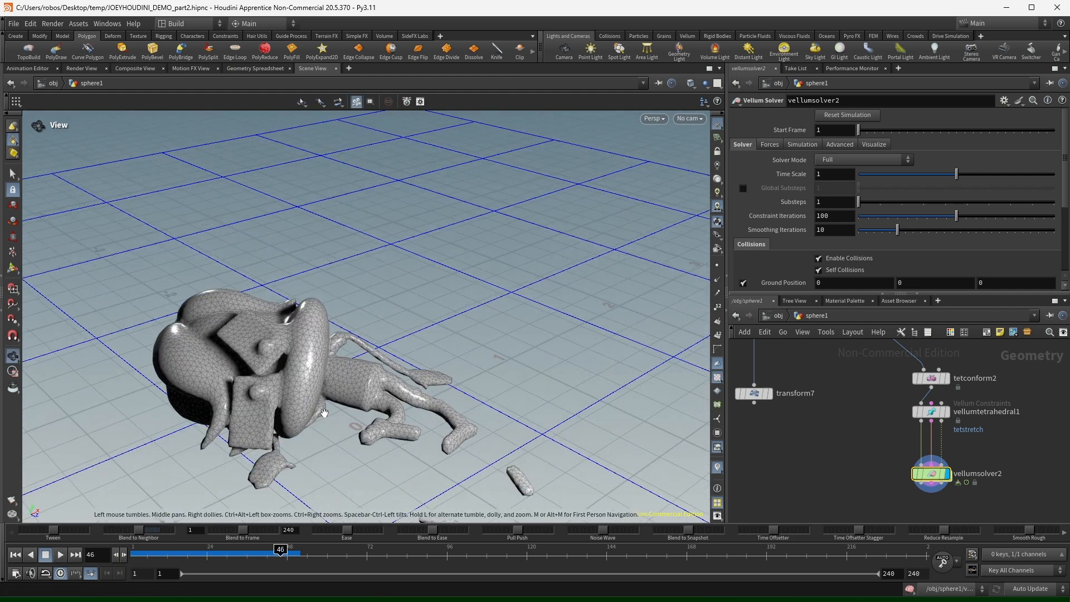
drag(325, 413, 357, 388)
right_drag(357, 388, 324, 363)
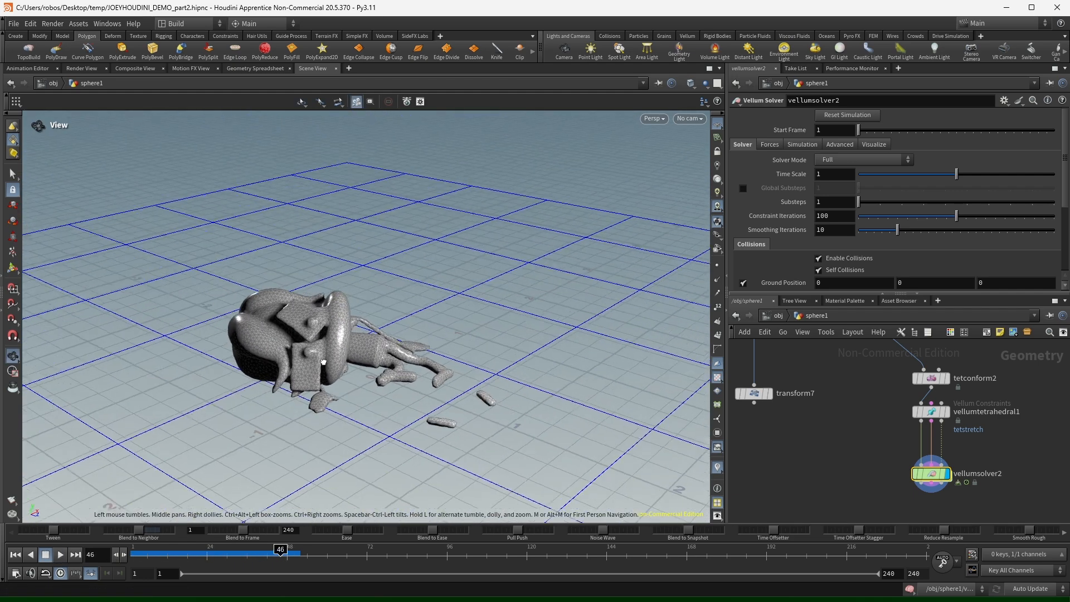
alt+drag(323, 362, 348, 369)
Move the bone deform node and transform5 aside to make room next to the Vellum network.
middle_drag(843, 356, 823, 430)
scroll(825, 429, down, 3)
middle_drag(949, 411, 856, 412)
scroll(914, 420, down, 3)
drag(962, 483, 867, 381)
drag(881, 413, 941, 443)
middle_drag(860, 430, 874, 410)
click(896, 456)
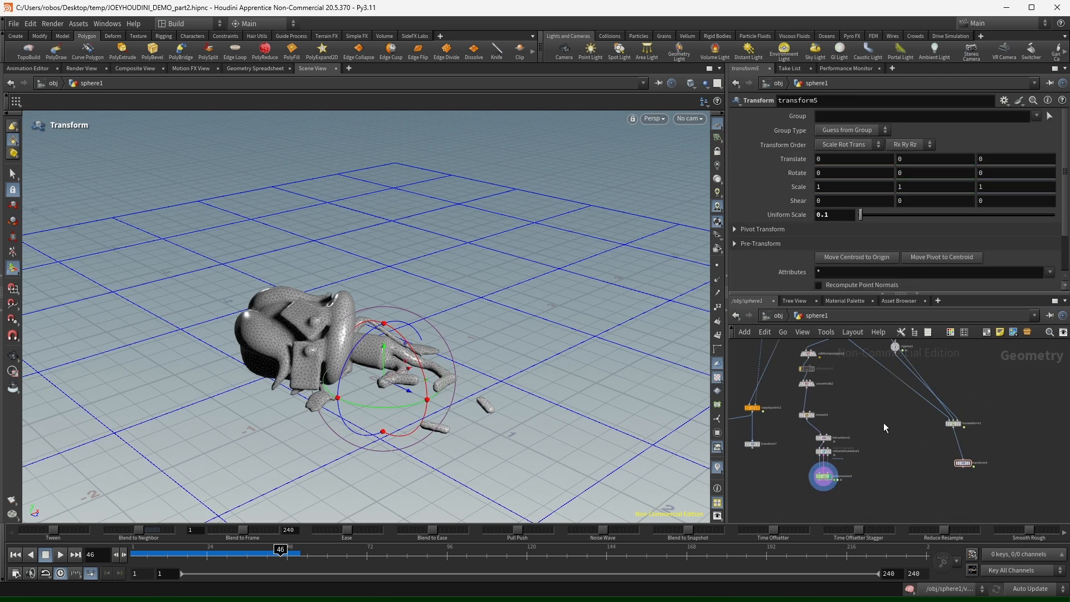
Add a Point Deform node beside the Vellum network and connect color1 as its mesh to deform.
key(Tab)
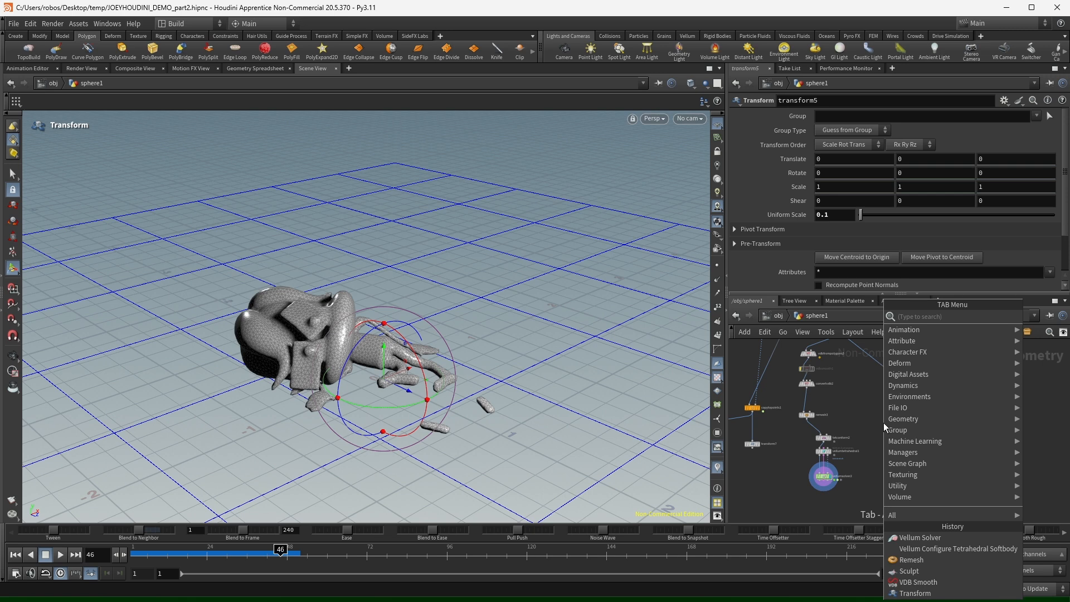
text(pointdef)
key(Return)
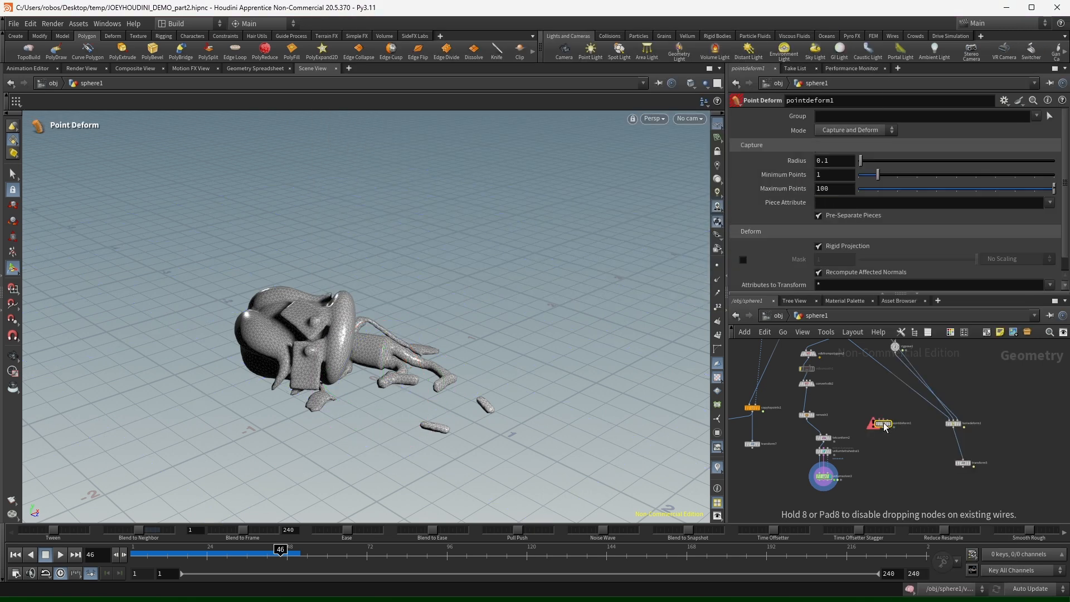
click(884, 423)
scroll(886, 427, up, 5)
click(883, 435)
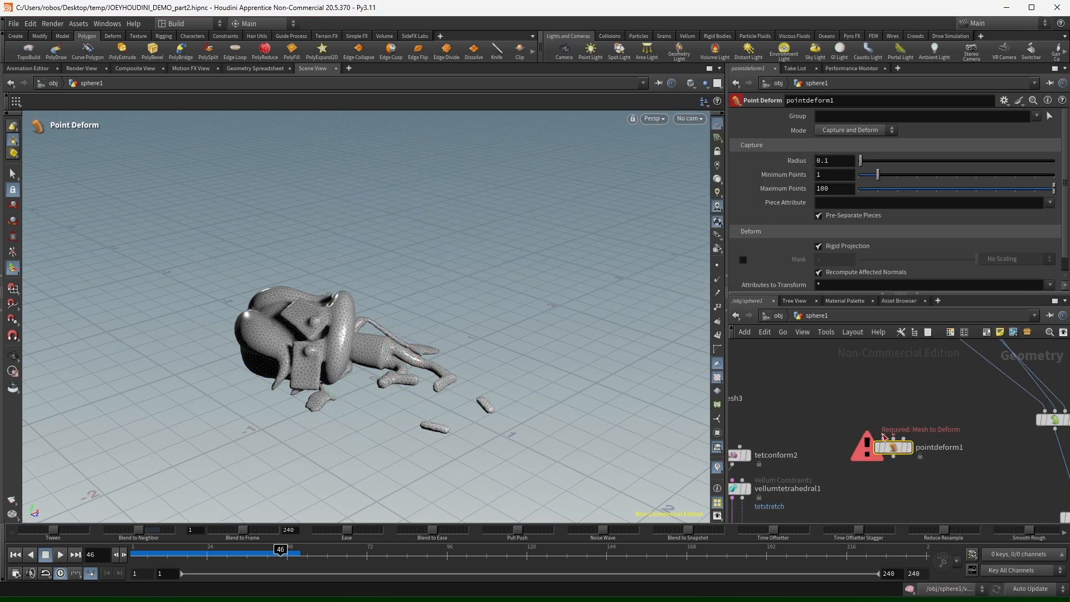
middle_drag(853, 357, 882, 291)
click(824, 364)
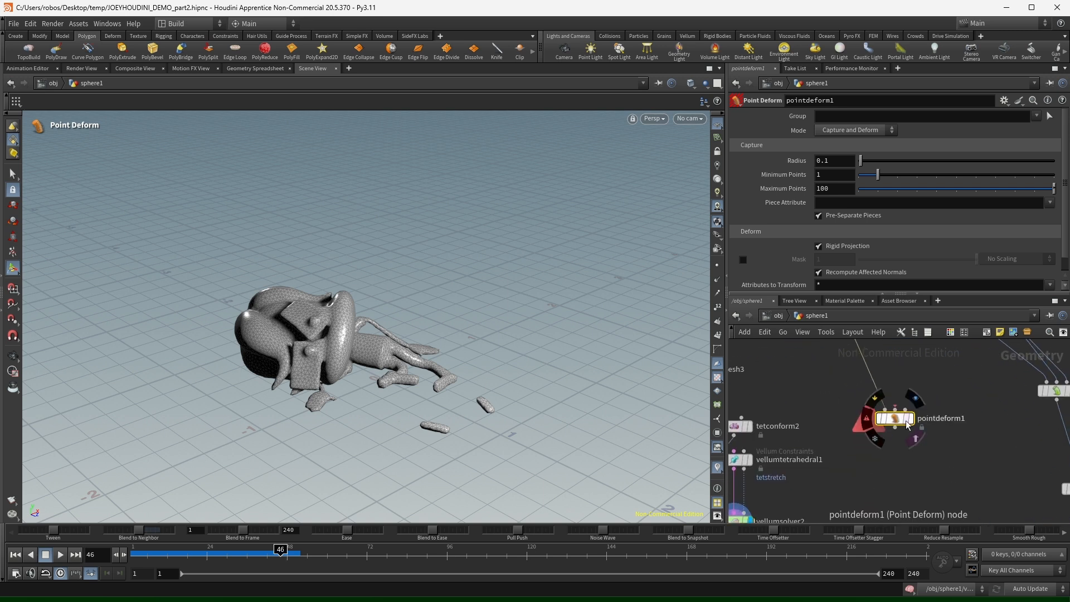
Connect tetconform2 as the rest point lattice and vellumsolver2 as the deformed lattice of pointdeform1.
drag(901, 422, 933, 453)
middle_drag(841, 434, 906, 415)
click(990, 421)
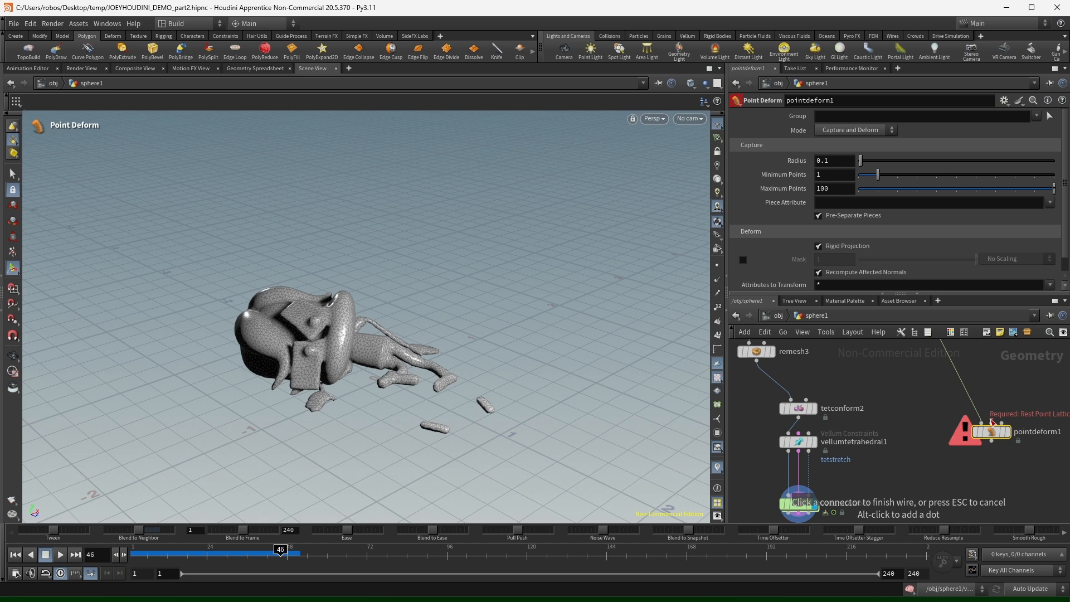
click(800, 418)
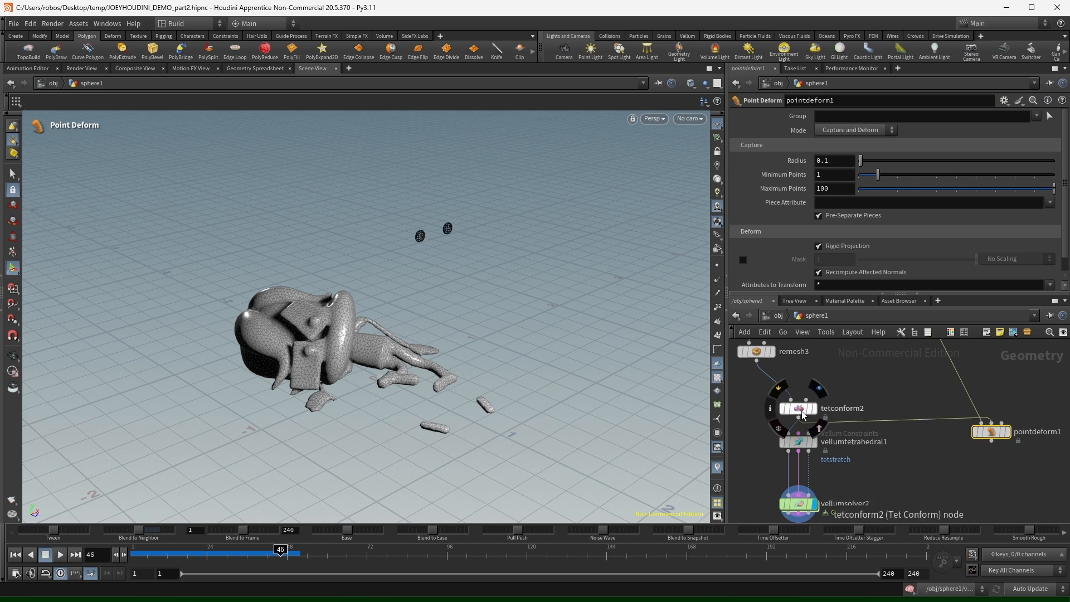
middle_drag(922, 424, 895, 363)
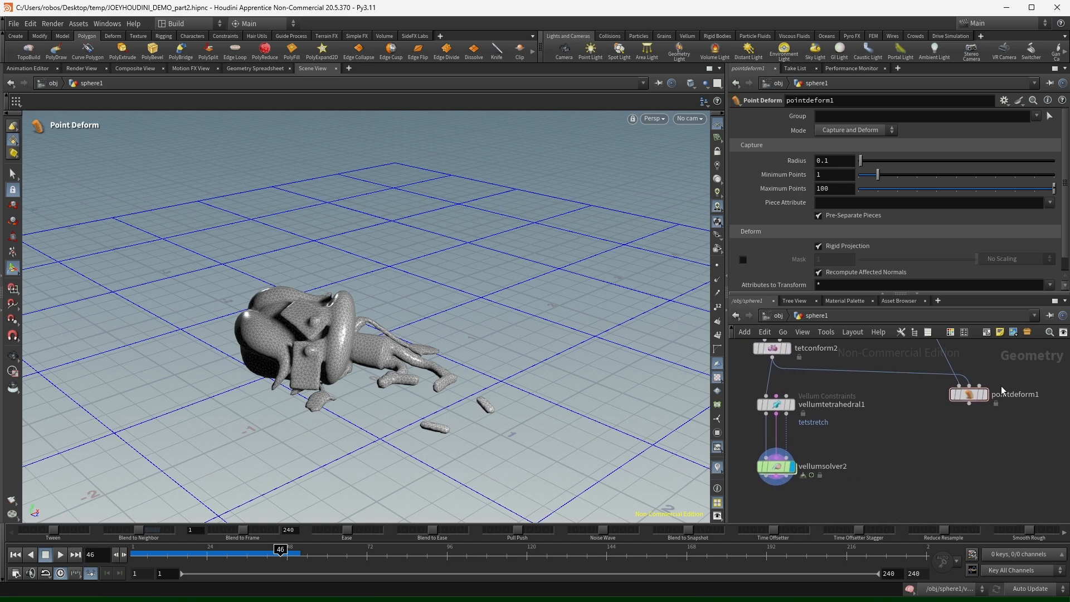
click(980, 385)
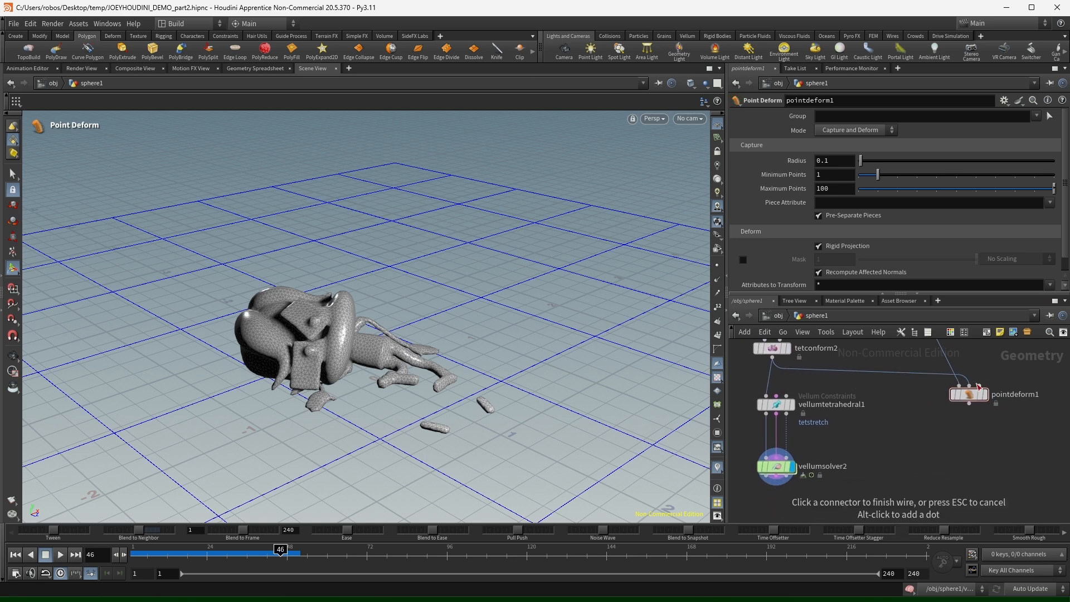
click(761, 487)
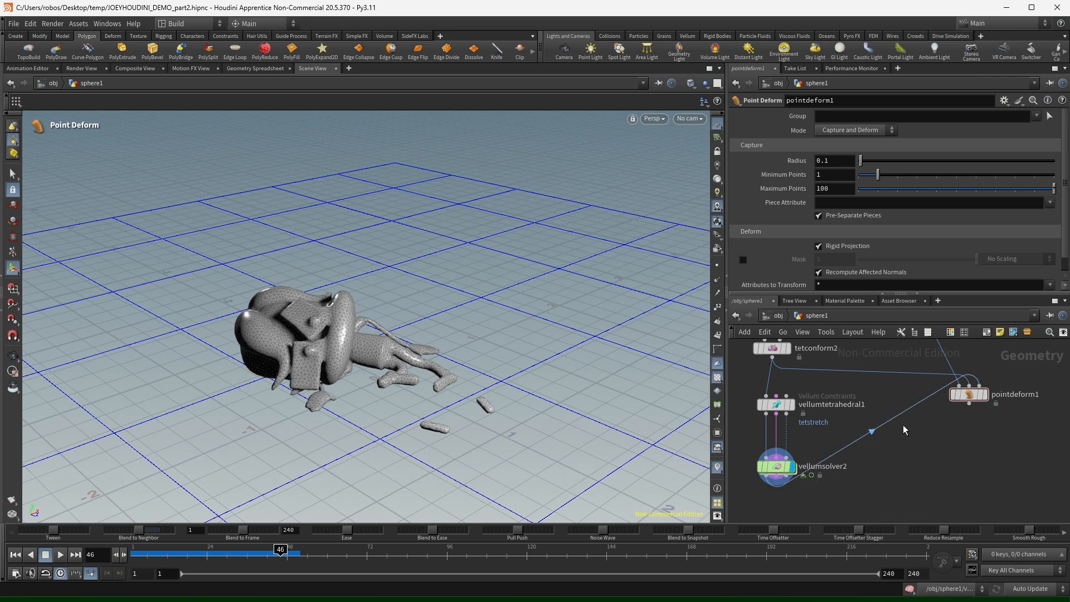
Display pointdeform1 at frame 48 and turn off its Rigid Projection.
mouse_move(280, 554)
mouse_down()
mouse_move(122, 558)
mouse_move(287, 559)
mouse_up()
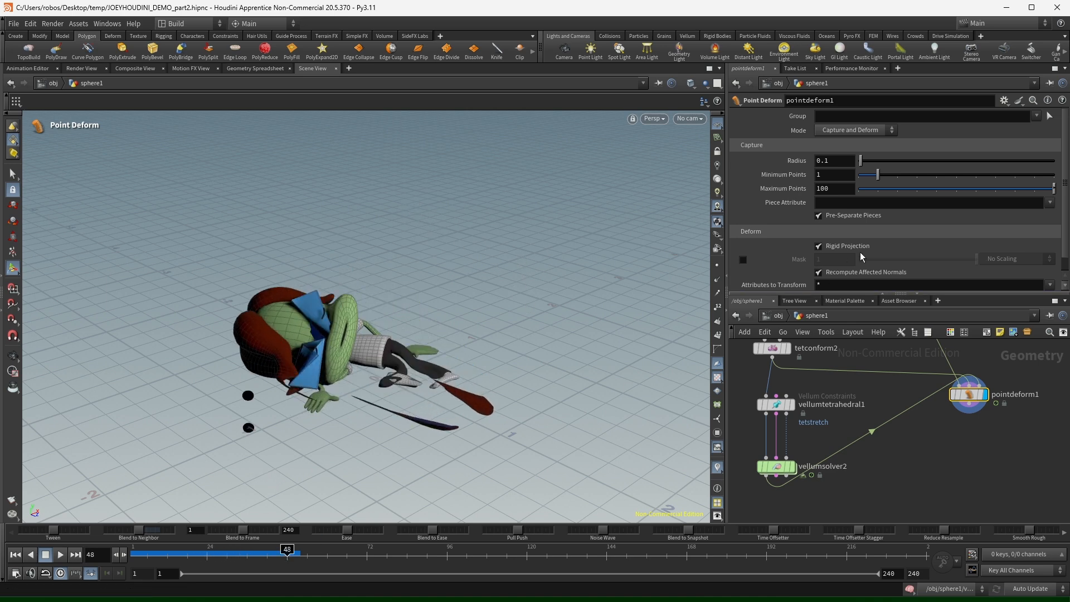
scroll(764, 233, down, 1)
click(819, 230)
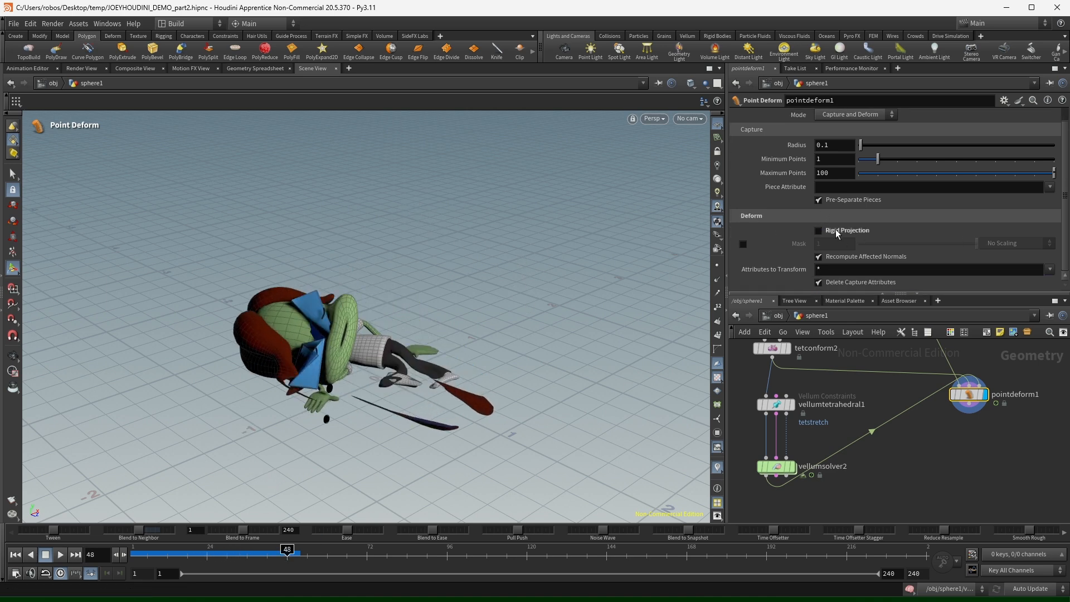
Return to frame 1 to examine the character up close and set the Point Deform capture radius to 0.01.
mouse_move(143, 554)
mouse_down()
mouse_move(275, 554)
mouse_move(133, 550)
mouse_up()
middle_drag(869, 385, 887, 469)
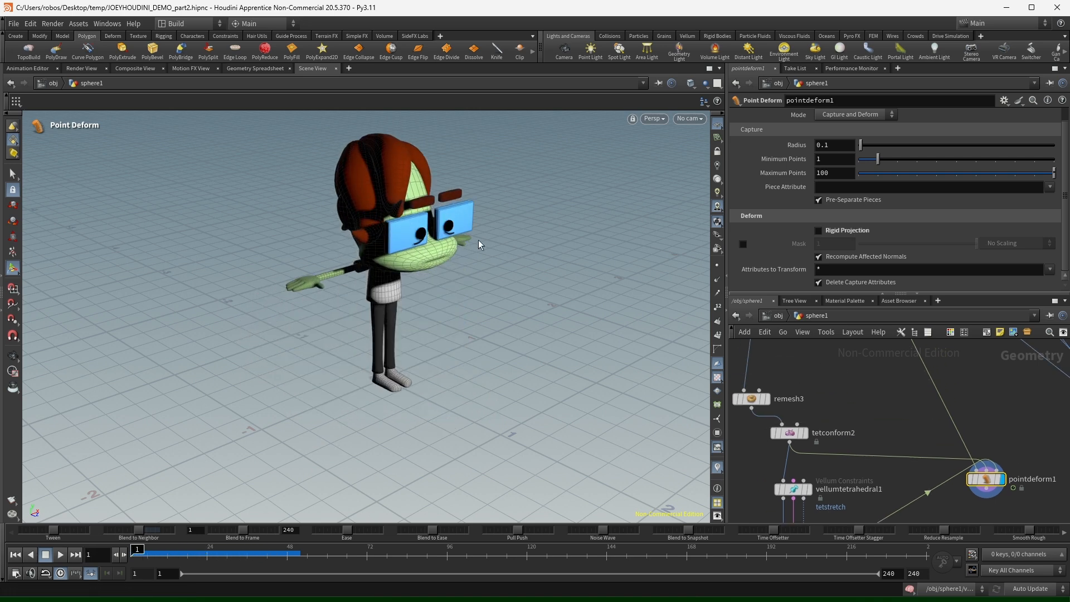
alt+drag(480, 241, 630, 151)
alt+right_drag(630, 150, 496, 206)
alt+drag(497, 205, 416, 310)
alt+right_drag(416, 310, 290, 352)
alt+middle_drag(290, 352, 324, 346)
alt+drag(323, 346, 381, 326)
middle_drag(1032, 420, 990, 313)
drag(947, 381, 970, 436)
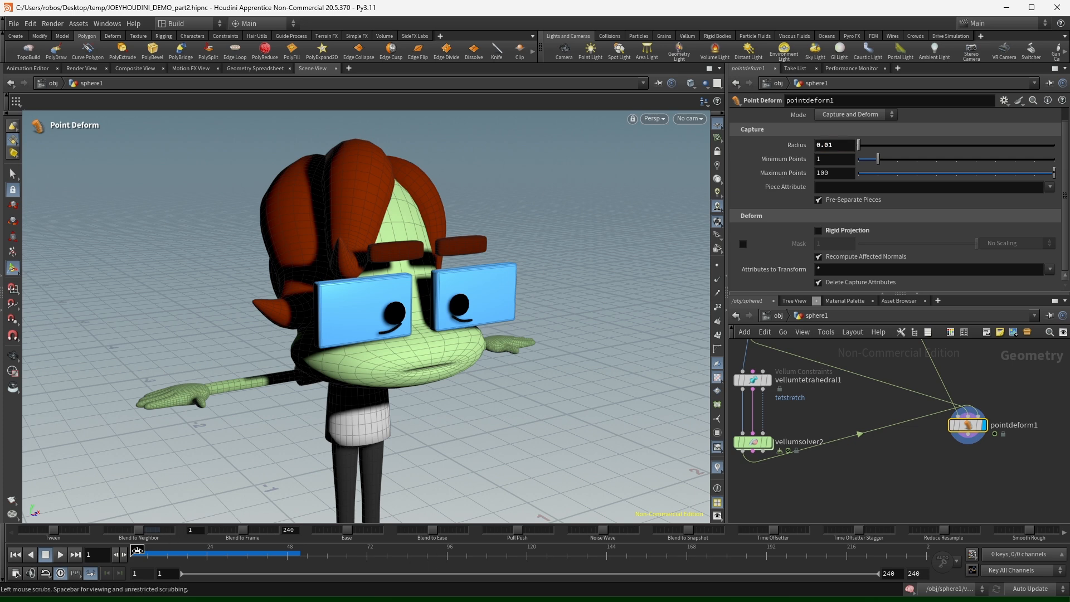
Scrub the simulation to frame 23 and set the Point Deform maximum points to 10.
drag(137, 555, 205, 558)
scroll(297, 395, down, 2)
alt+middle_drag(298, 395, 314, 318)
click(838, 174)
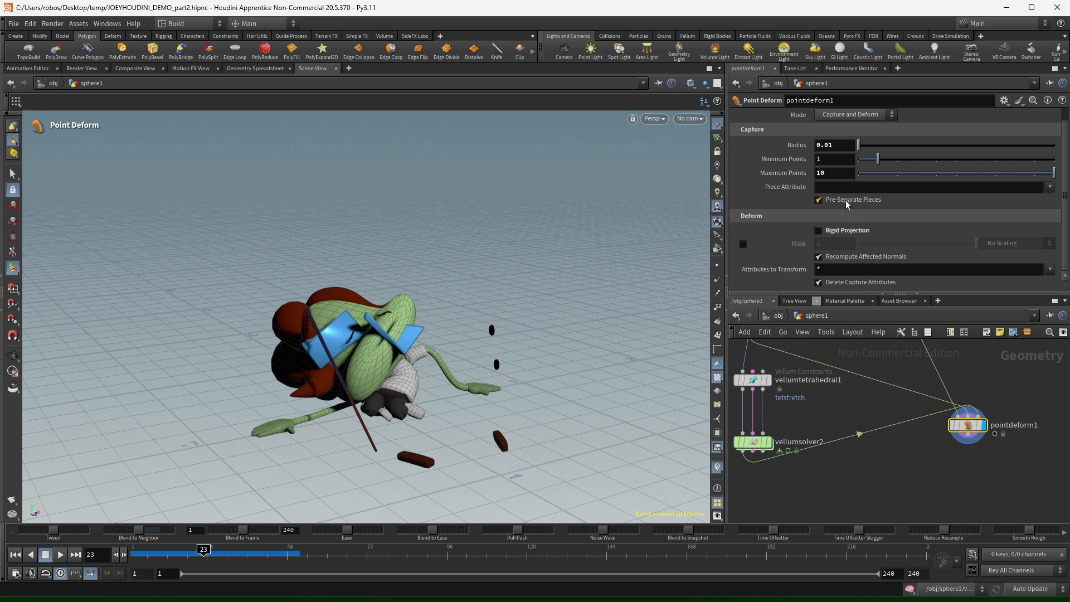
Add a Delta Mush node below pointdeform1 and connect pointdeform1 to its first input.
scroll(973, 437, down, 2)
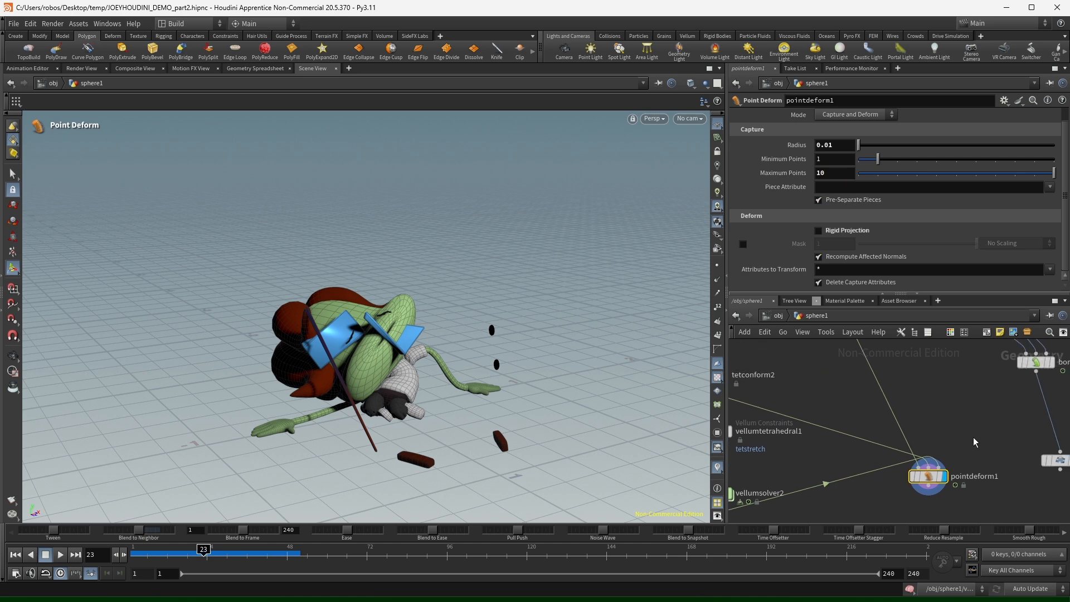
key(Tab)
text(delta)
key(Return)
click(938, 509)
scroll(938, 508, up, 1)
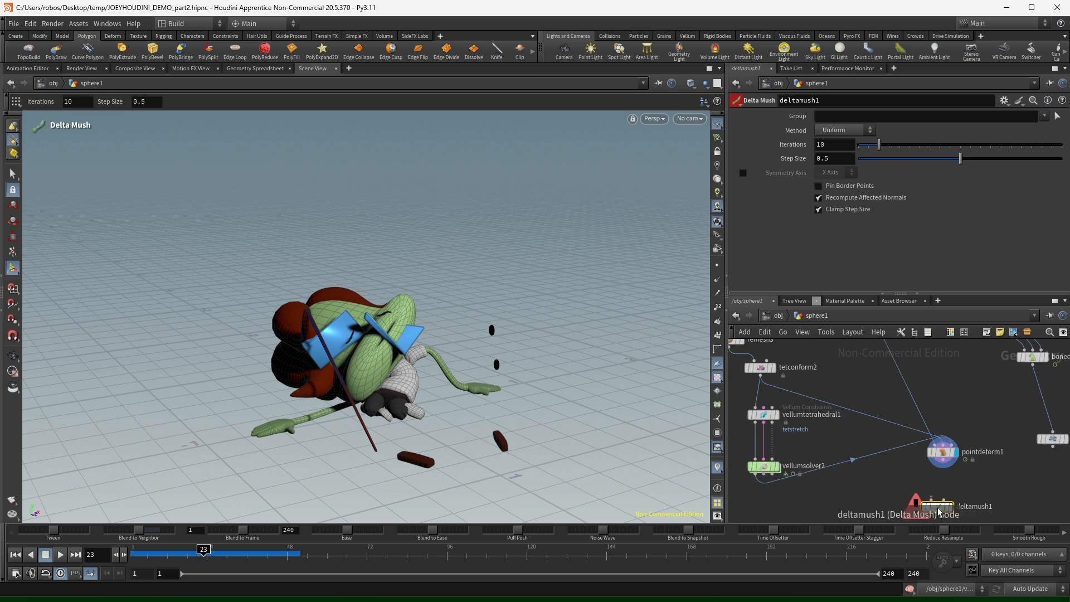
click(931, 500)
click(943, 461)
Connect color1 to the second input of deltamush1, display deltamush1 and check the result up to frame 31.
click(943, 500)
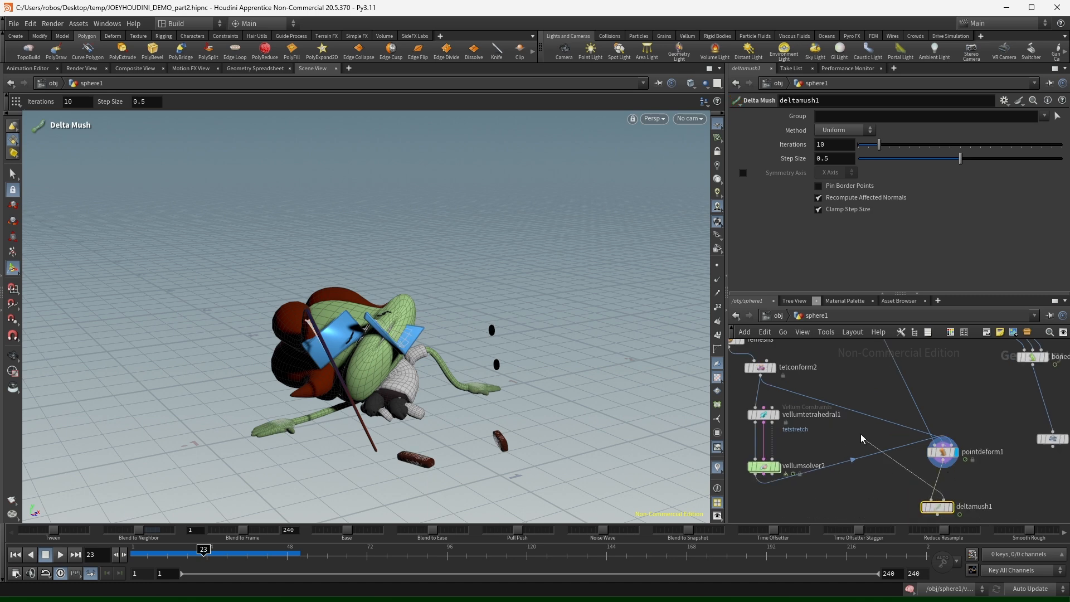
middle_drag(866, 386, 936, 585)
scroll(917, 442, up, 1)
click(869, 365)
middle_drag(984, 502, 936, 278)
click(940, 404)
drag(926, 405, 908, 408)
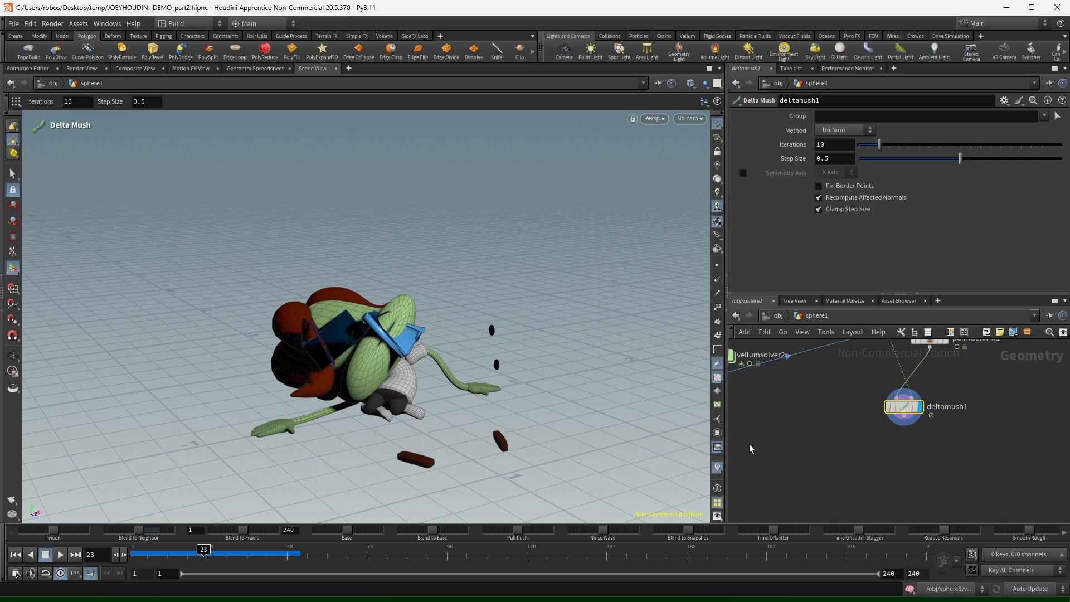
drag(162, 556, 231, 569)
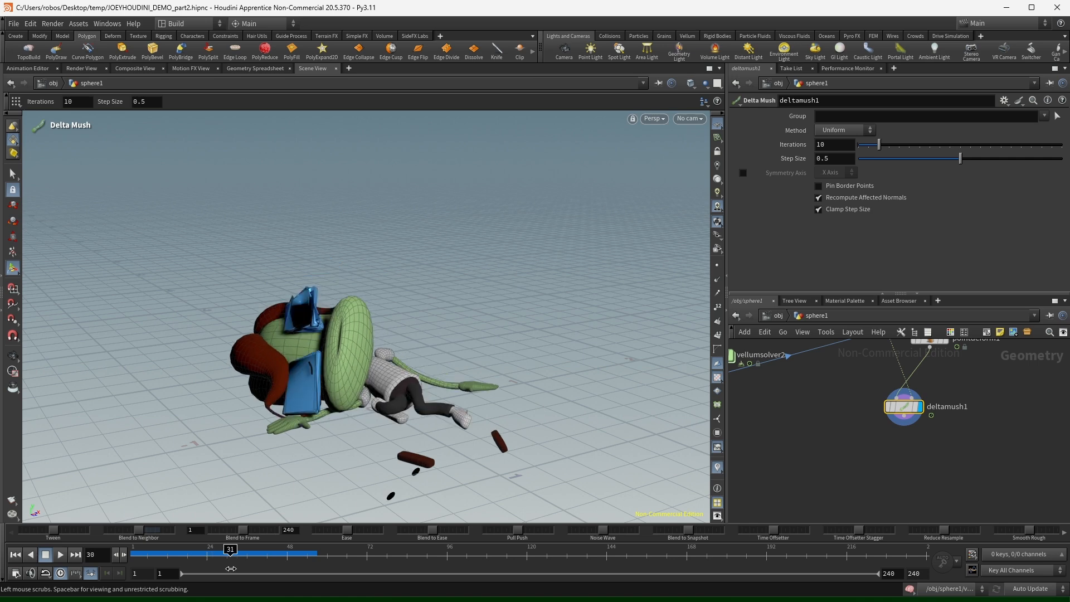
Check color1's geometry information and add an Unpack node beside vdbsmooth1 in the network.
middle_drag(890, 357, 877, 447)
scroll(877, 446, down, 2)
middle_drag(927, 397, 942, 524)
middle_click(839, 413)
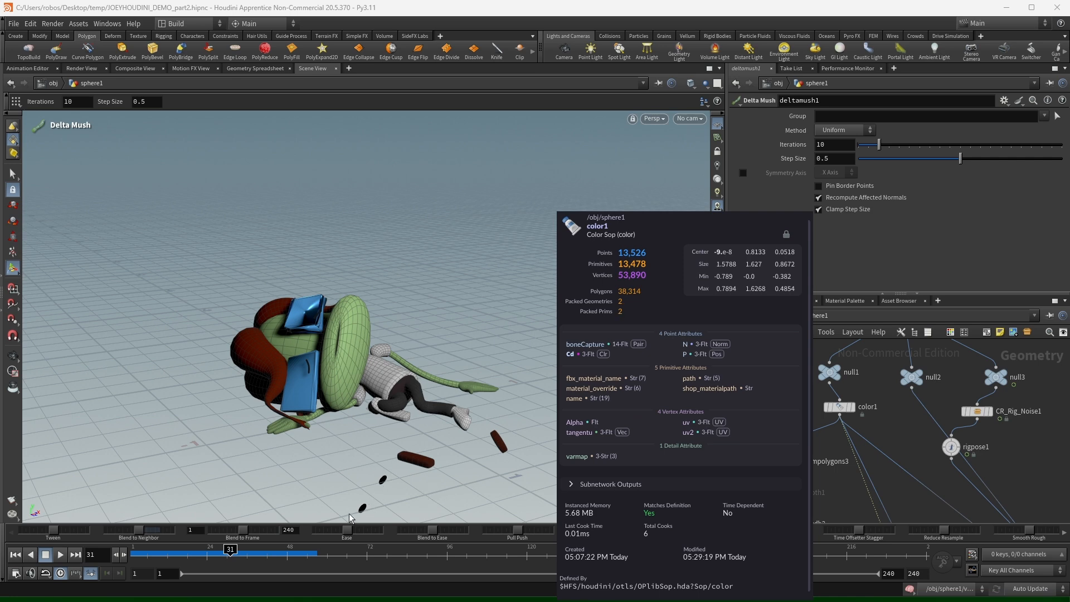
middle_drag(839, 506, 844, 432)
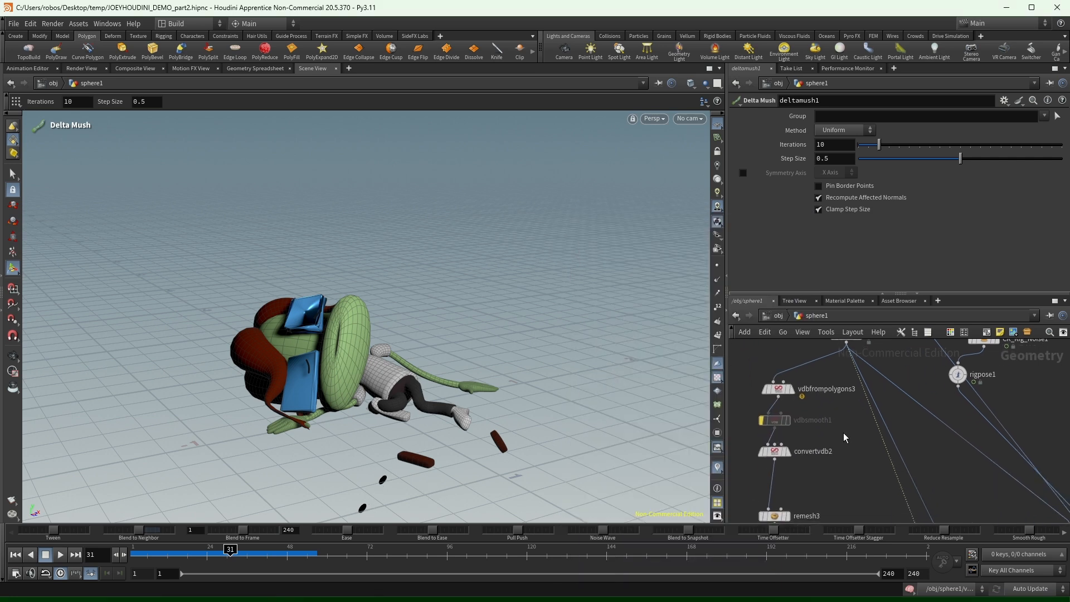
key(Tab)
text(unpa)
key(Return)
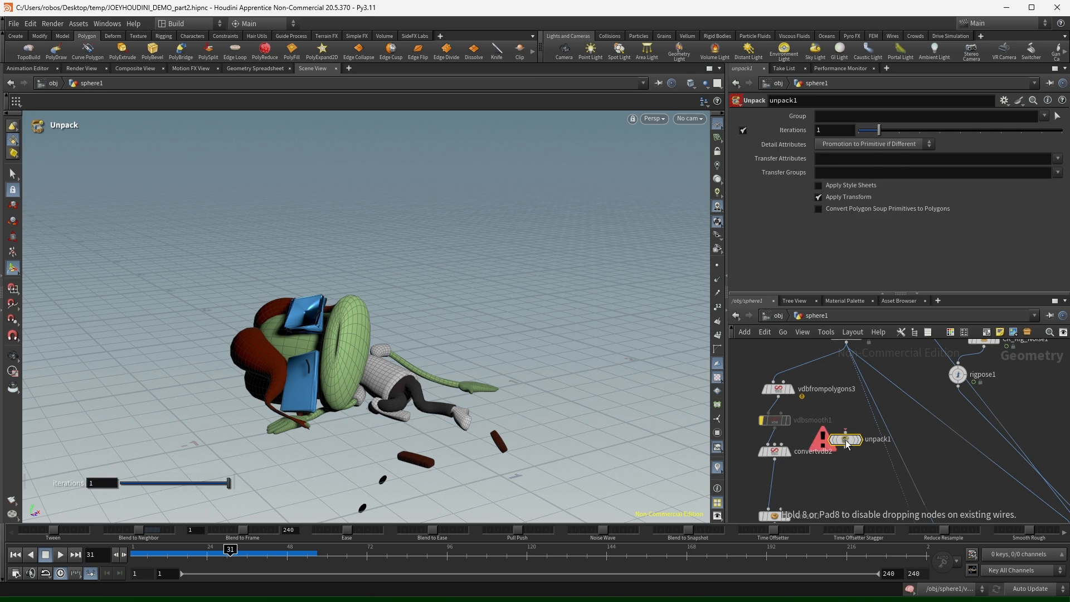
Insert unpack1 between color1 and the pointdeform1 and deltamush1 inputs, display it and inspect its geometry information.
scroll(921, 480, down, 3)
middle_drag(931, 485, 929, 454)
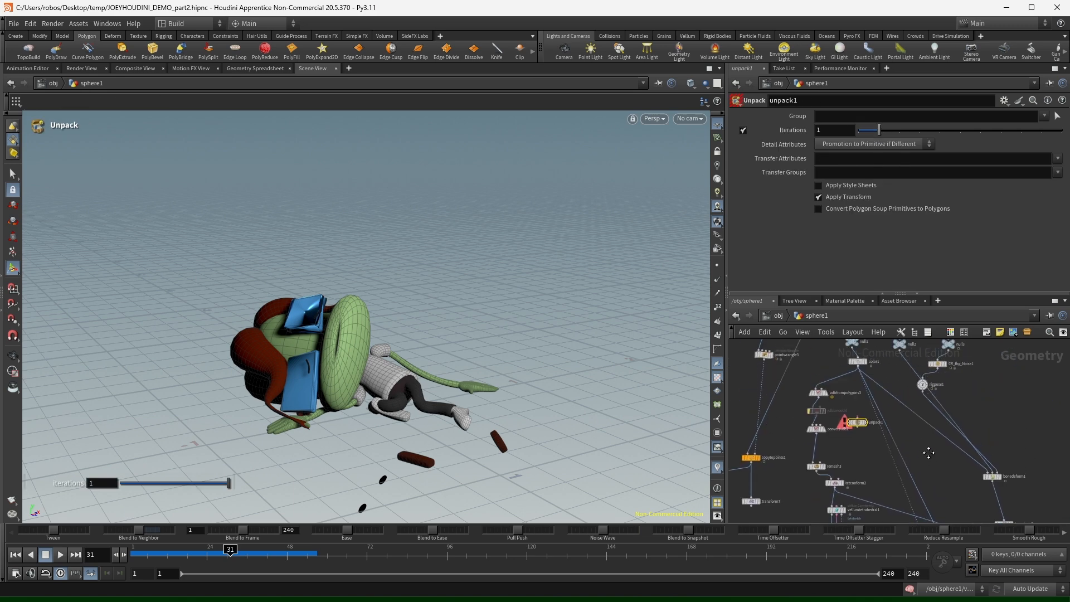
scroll(862, 424, up, 3)
scroll(887, 437, up, 3)
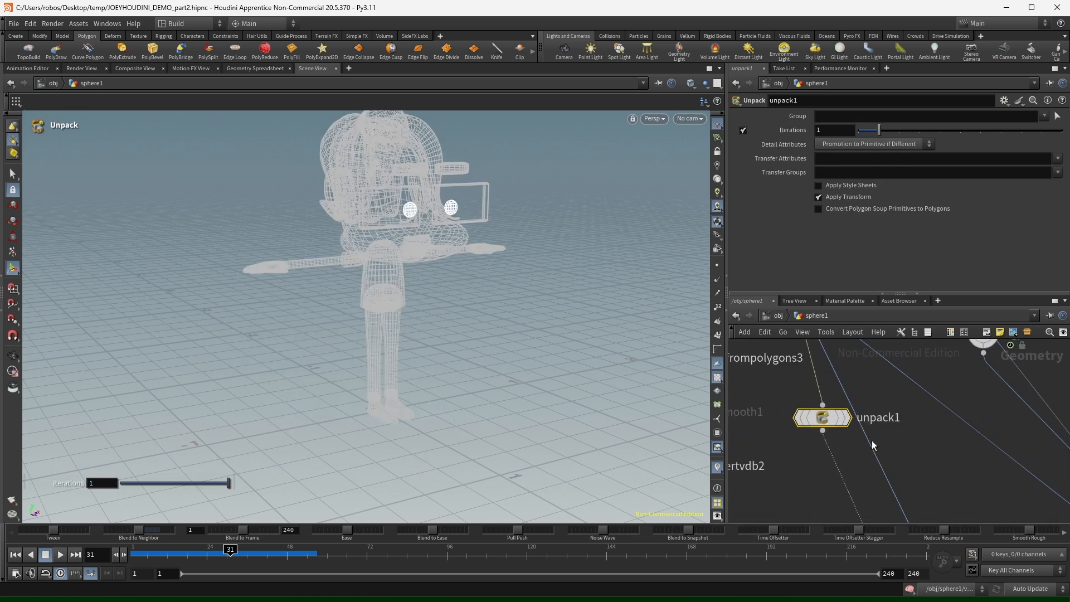
click(823, 431)
click(848, 417)
drag(826, 418, 841, 411)
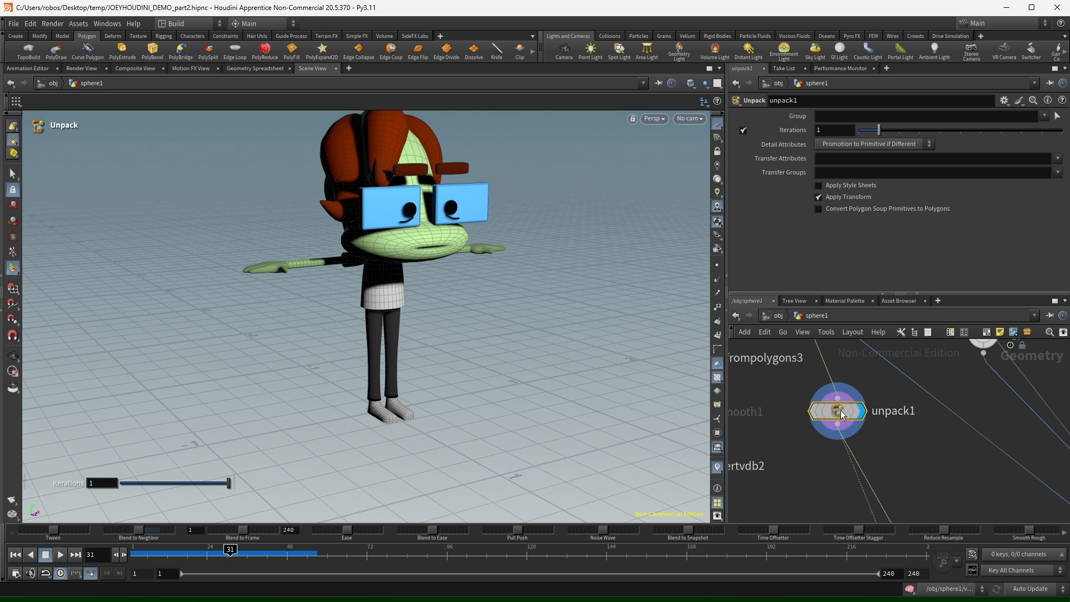
middle_click(840, 411)
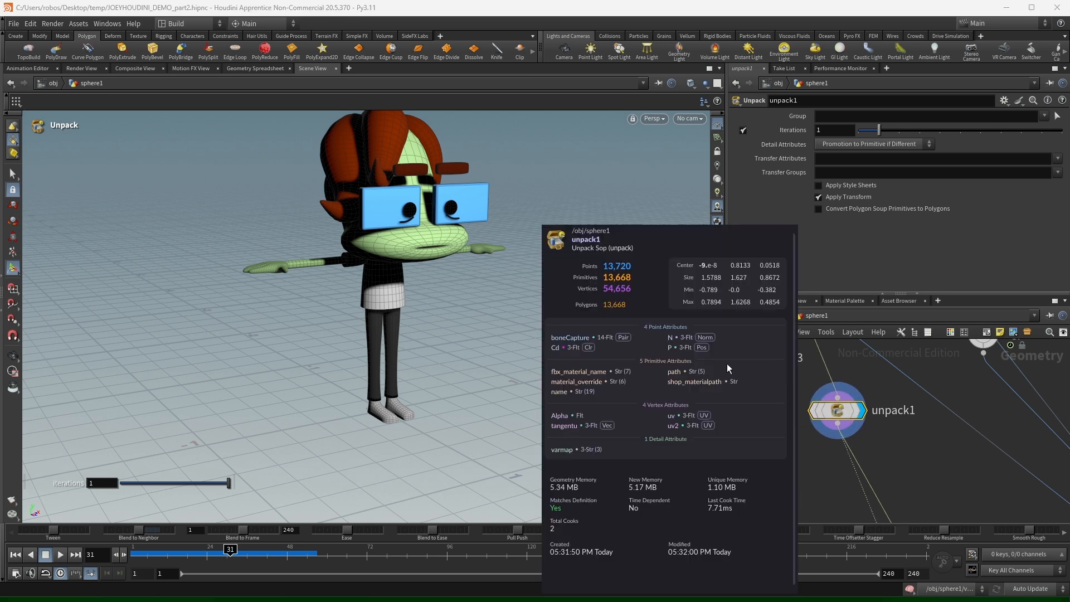
Display deltamush1 and play the softbody simulation from frame 1.
scroll(979, 351, down, 5)
middle_drag(969, 457, 949, 341)
scroll(967, 437, up, 3)
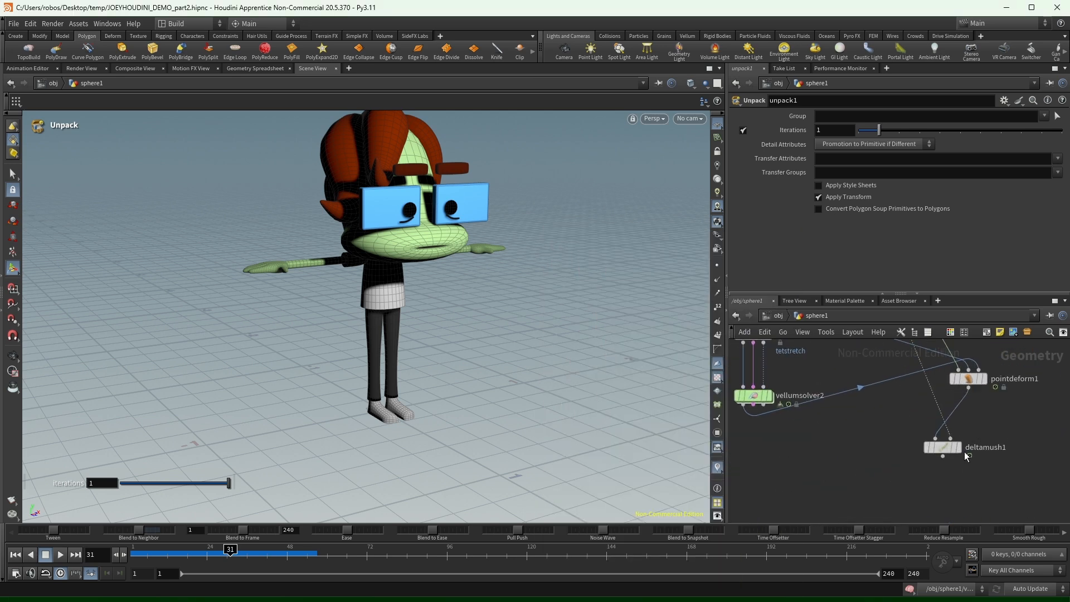
click(961, 453)
drag(229, 552, 289, 552)
click(15, 555)
click(59, 559)
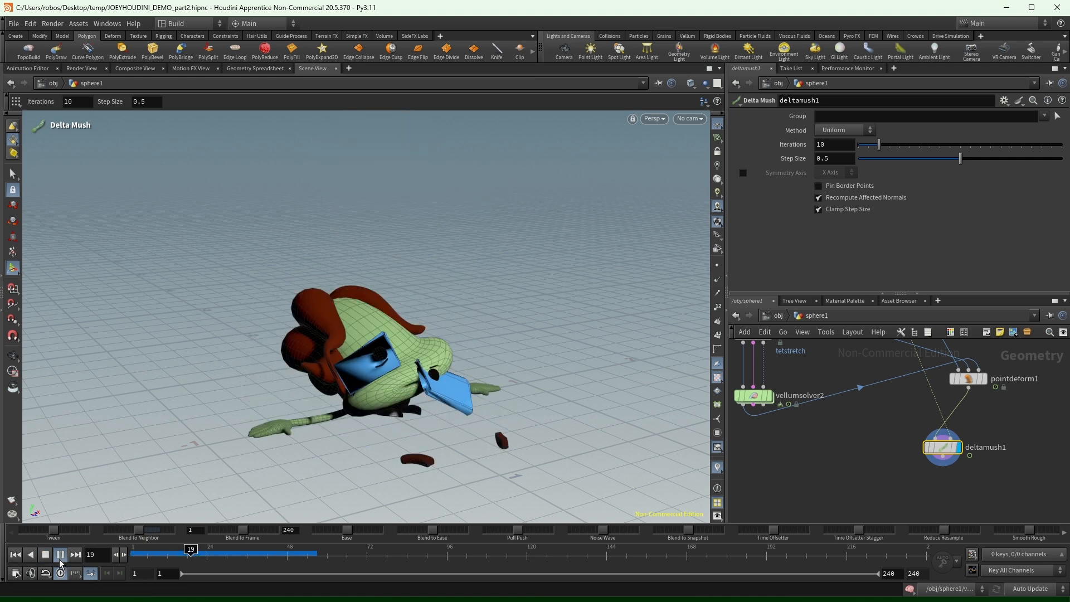
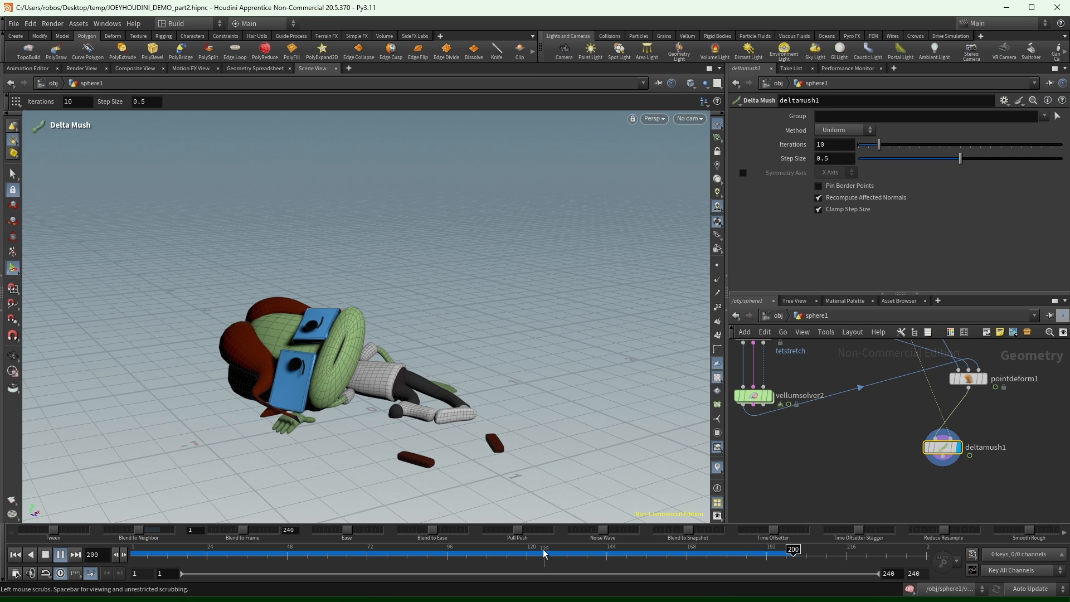
Return the timeline to frame 1 and save the scene file.
click(15, 554)
scroll(872, 374, down, 4)
middle_drag(891, 430, 858, 467)
key(ctrl+s)
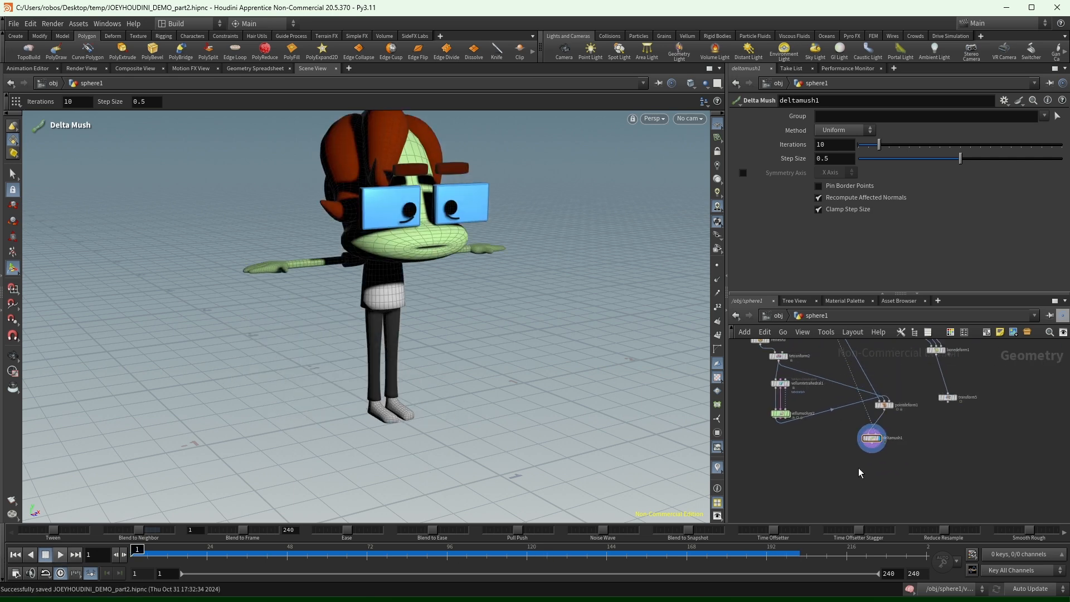
middle_drag(957, 468, 773, 549)
key(Tab)
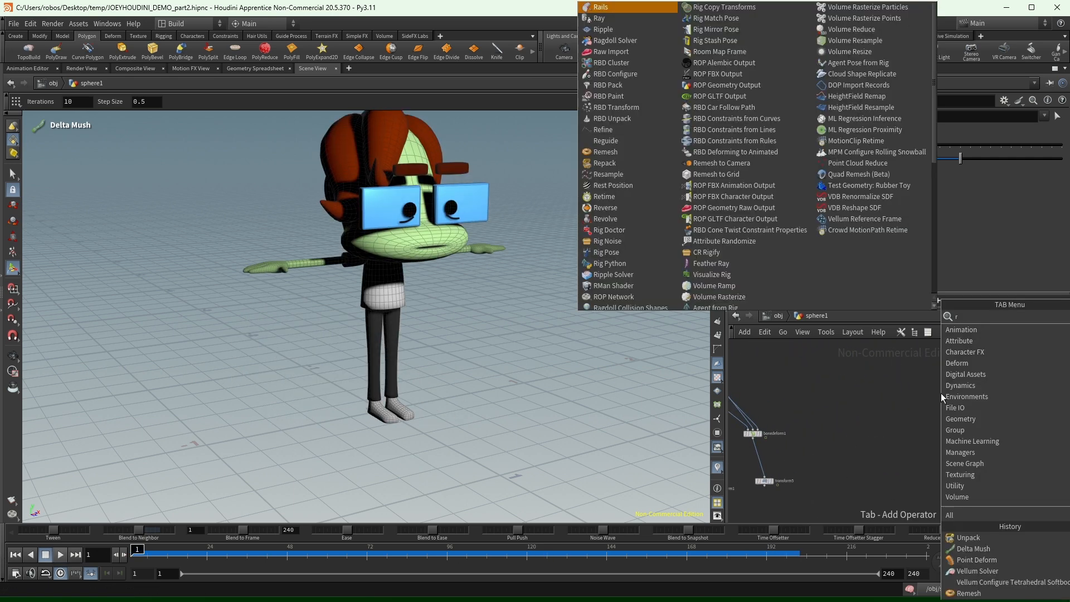
text(rbd con)
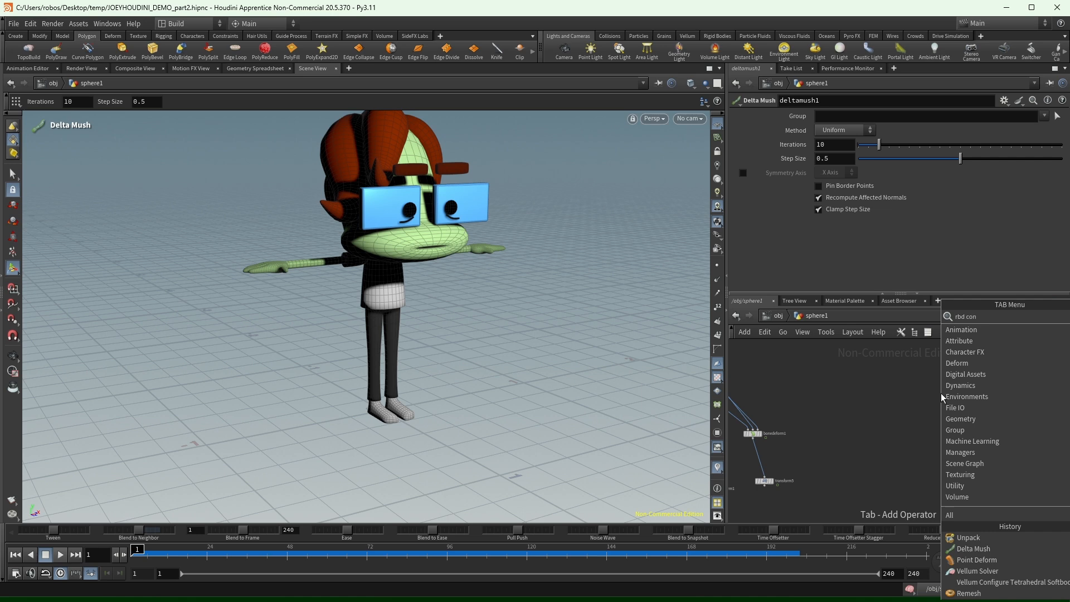
key(BackSpace)
key(BackSpace)
key(BackSpace)
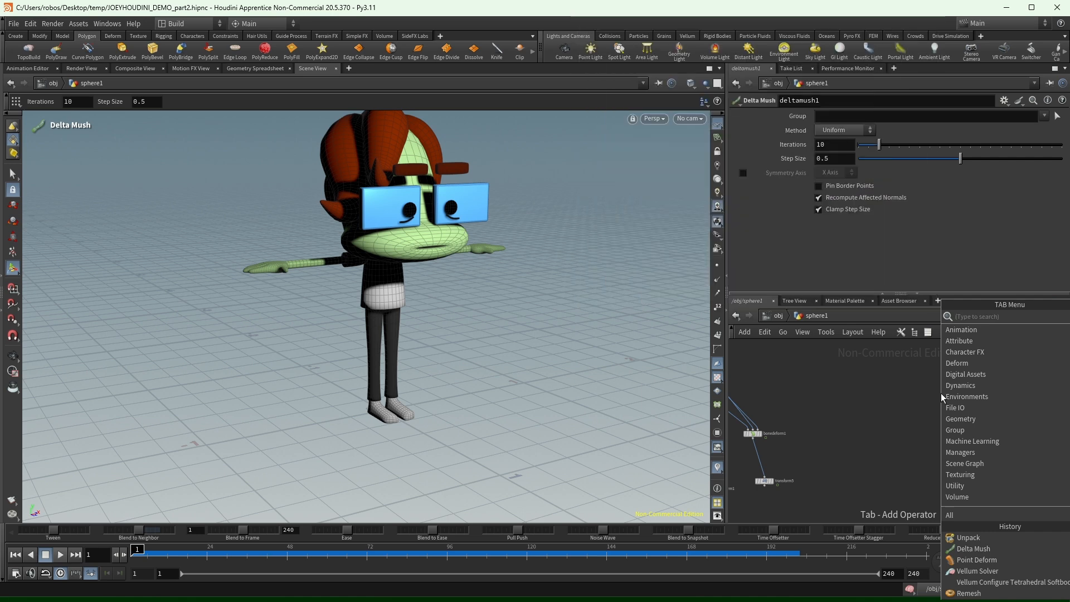
key(Escape)
Add a Null node fed by the coloured T-pose character mesh in an empty area of the network.
middle_drag(818, 391, 892, 419)
click(832, 394)
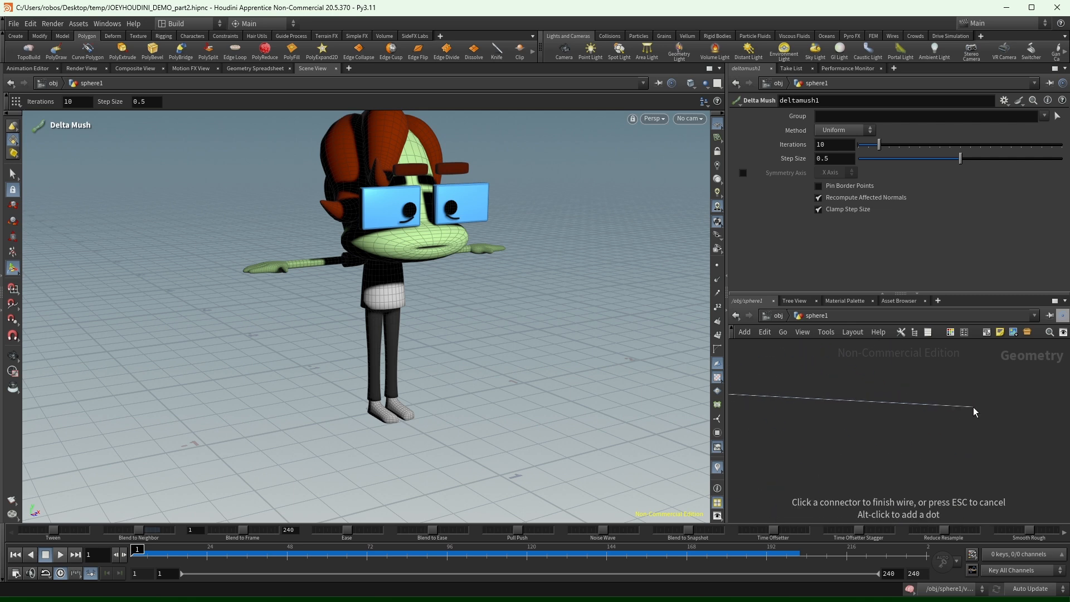
key(Tab)
text(nb)
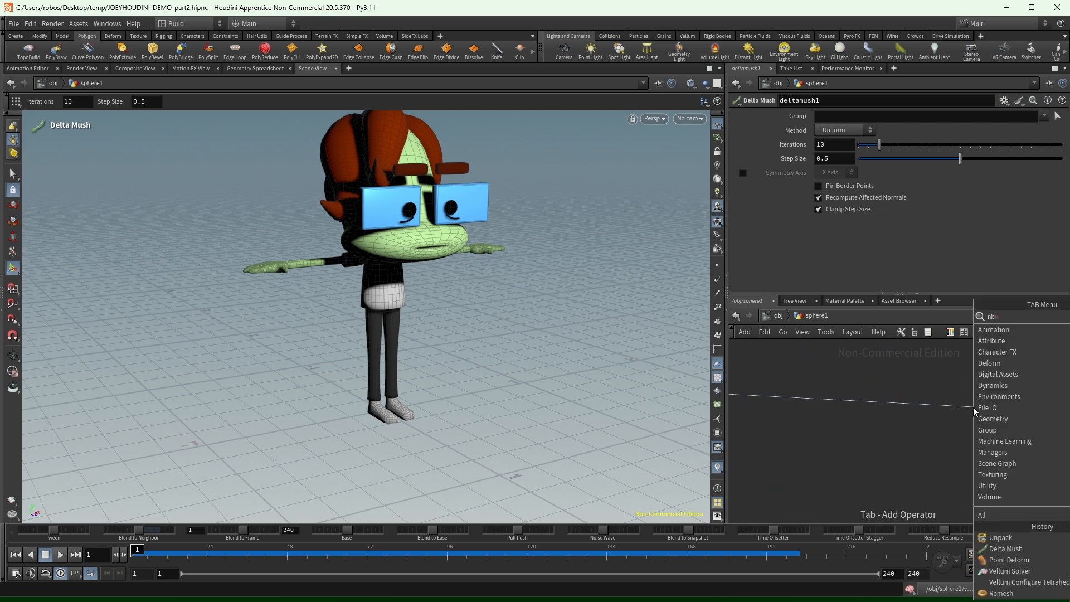
text(ull)
key(Return)
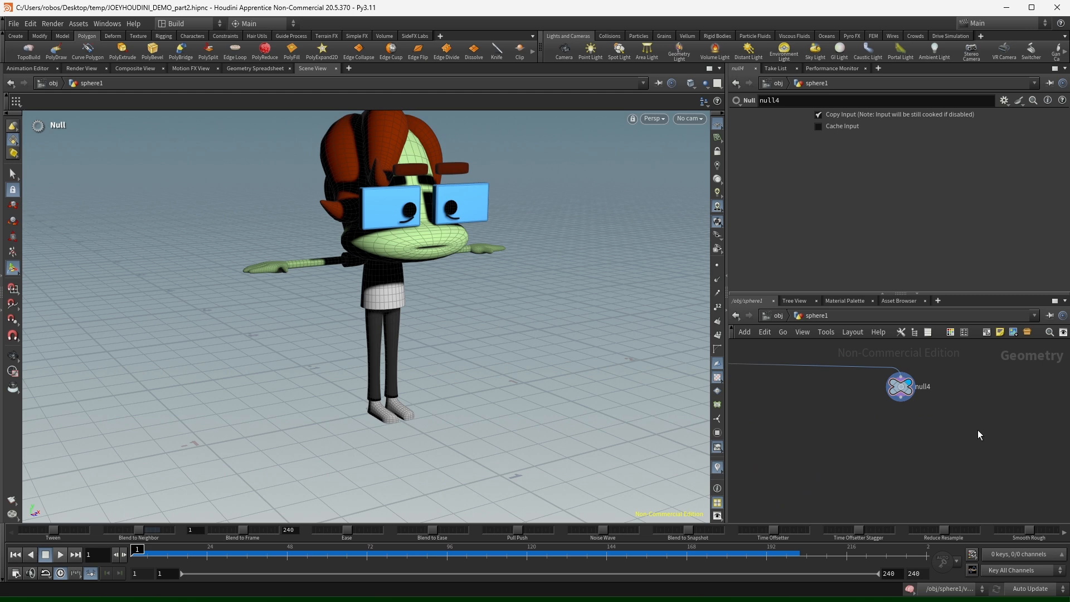
Add a Points from Volume node fed by null4, with jitter seed 1.51 and jitter scale 2.36.
key(Tab)
text(pointsfrom)
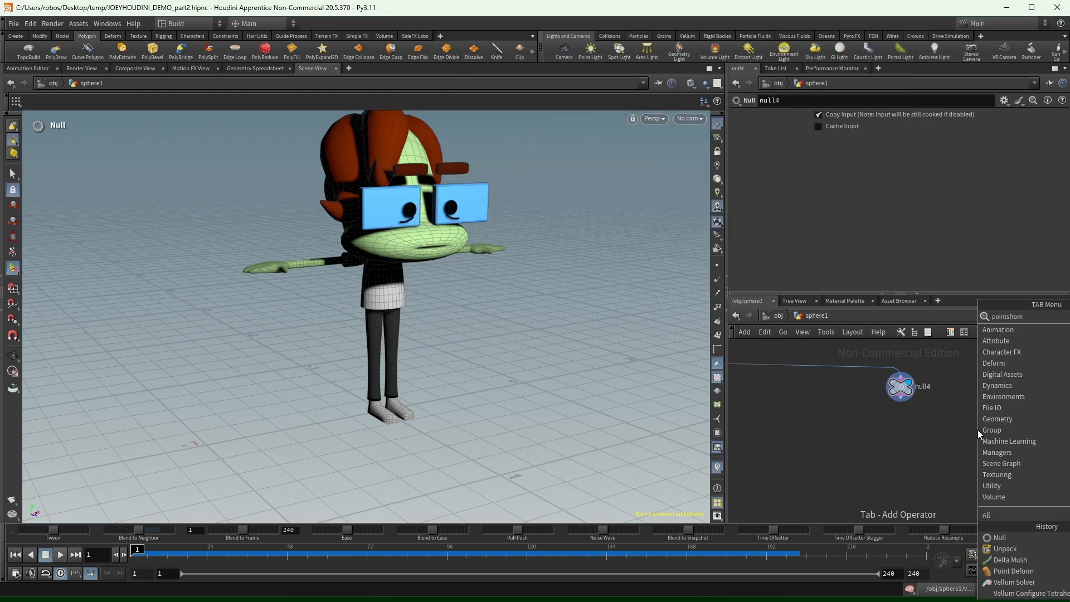
key(Return)
click(979, 434)
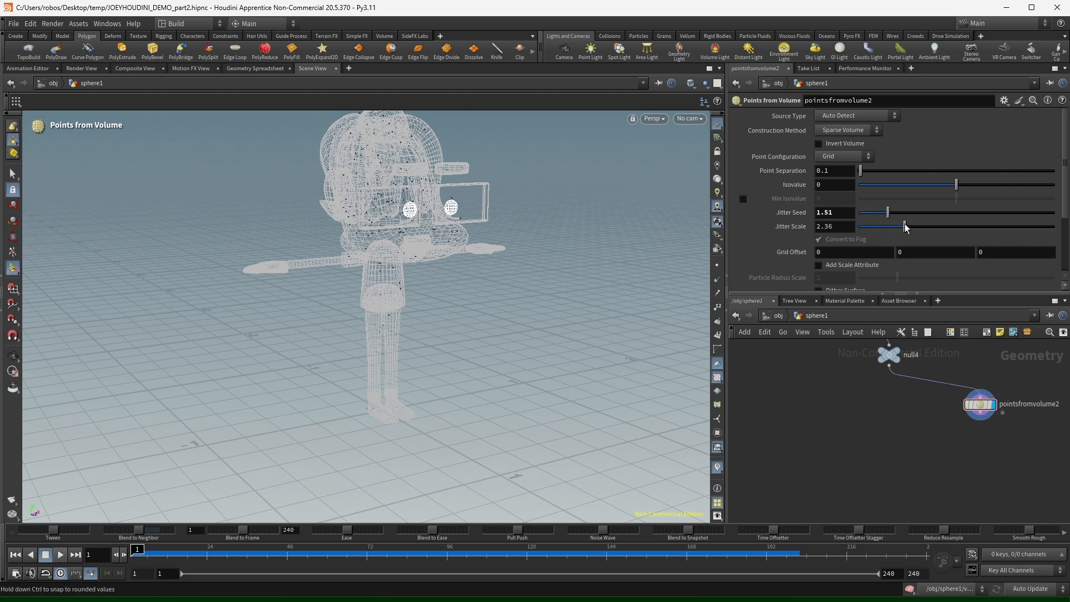
Add a Voronoi Fracture node below pointsfromvolume2.
key(Tab)
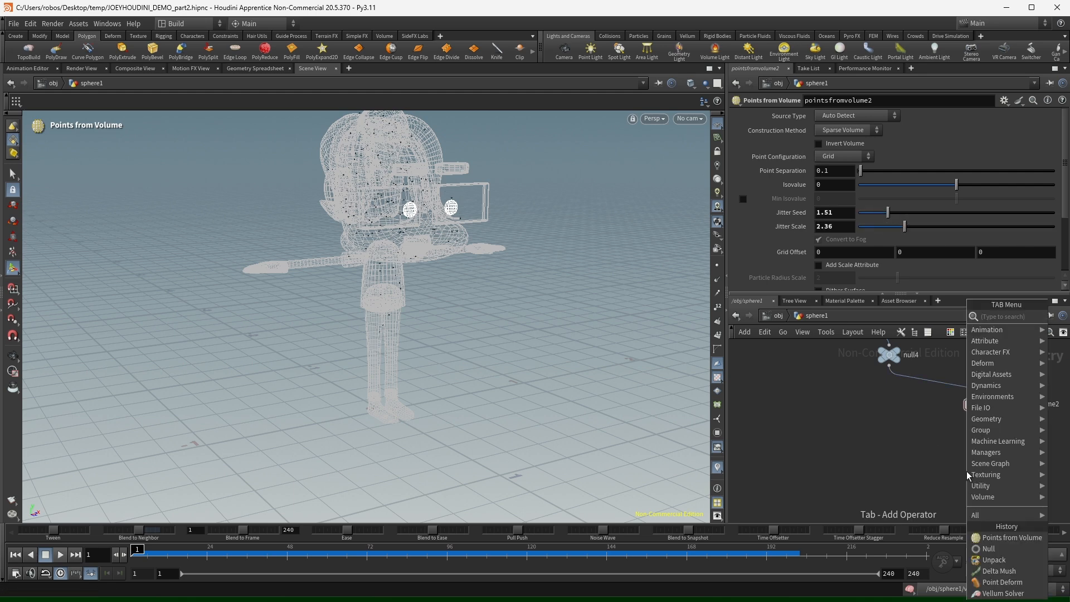
text(vor)
key(Return)
click(967, 472)
scroll(967, 472, up, 1)
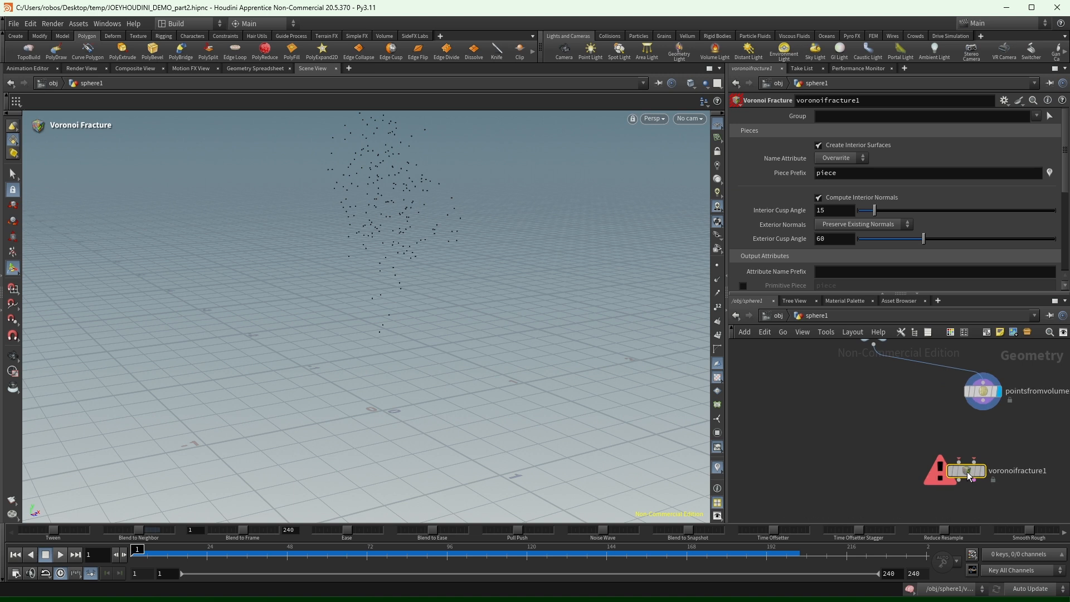
Connect null4 to the first input and pointsfromvolume2 to the second input of voronoifracture1, and display the fractured character.
drag(967, 471, 929, 470)
click(921, 458)
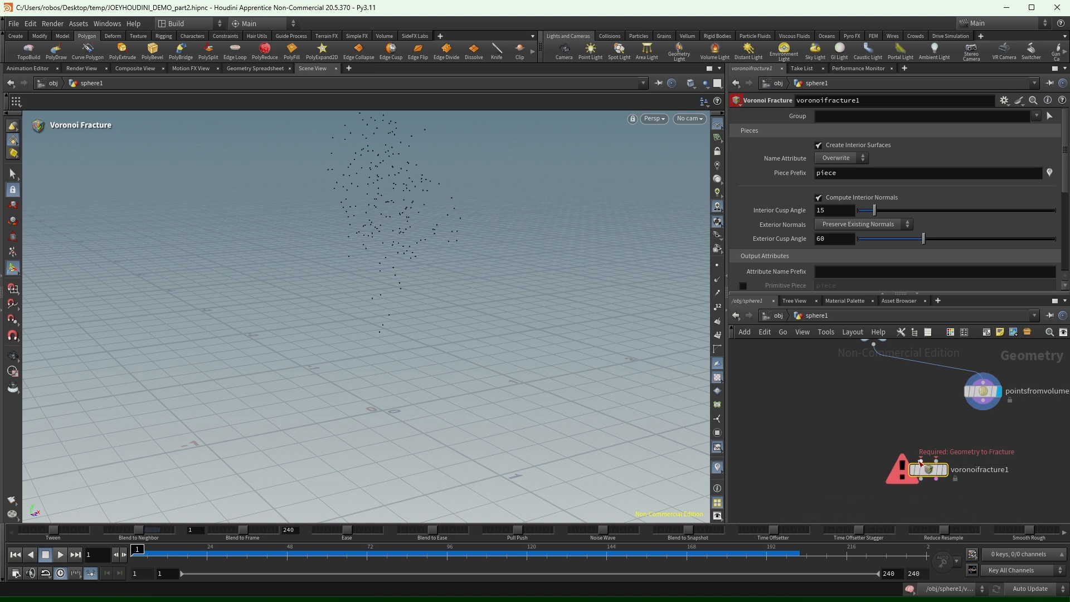
click(883, 357)
click(938, 458)
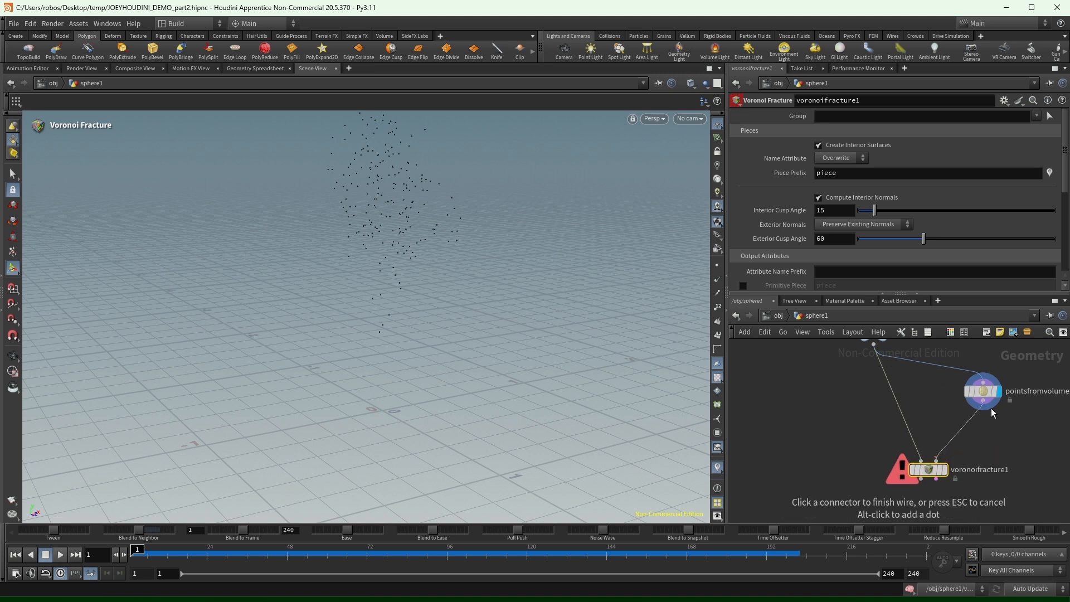
click(946, 470)
mouse_move(435, 204)
alt+mouse_down()
mouse_move(373, 205)
mouse_move(408, 203)
alt+mouse_up()
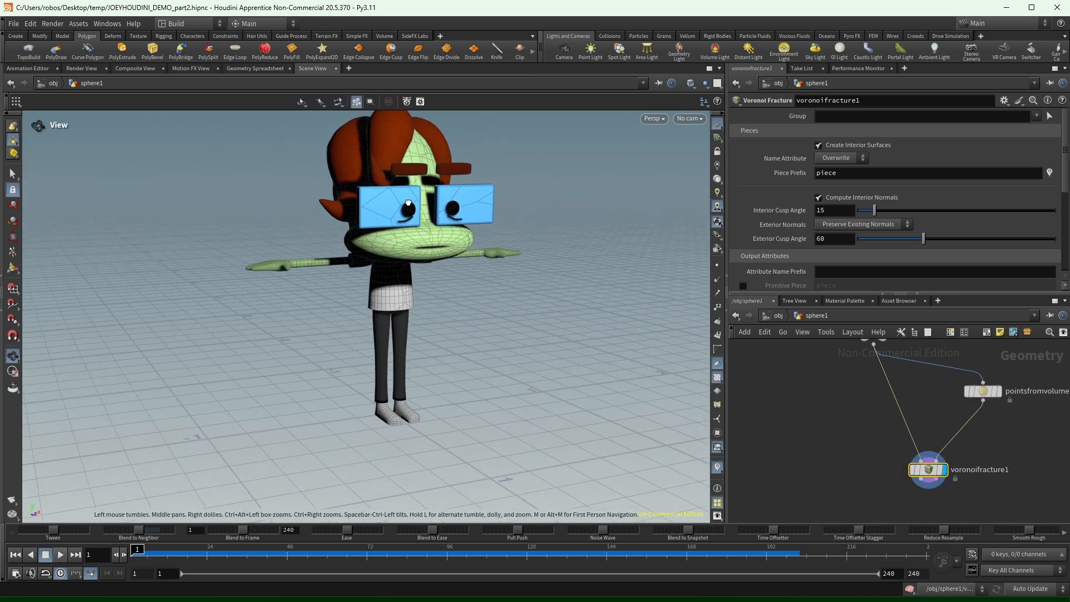
Add an Exploded View node to the first output of voronoifracture1 and examine the separated pieces from several angles.
middle_drag(880, 484, 878, 415)
click(915, 418)
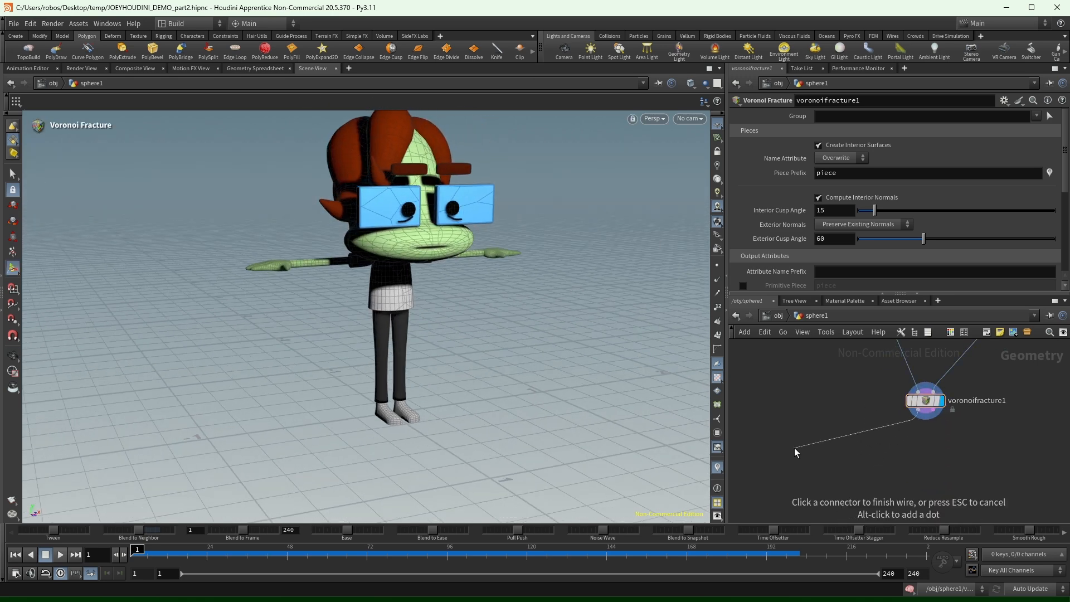
click(805, 438)
text(expl)
key(Return)
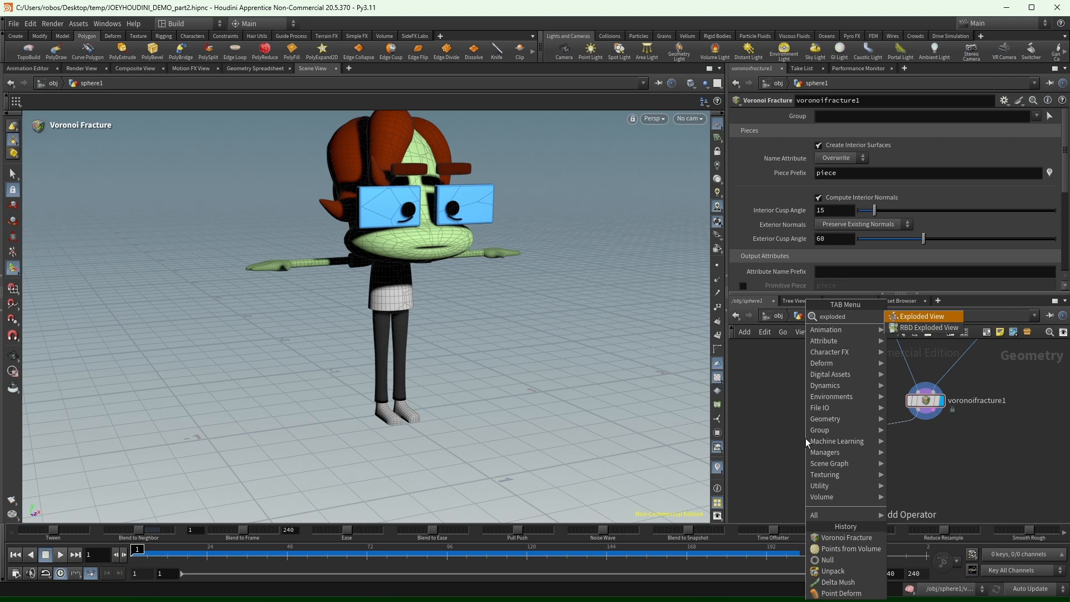
key(Escape)
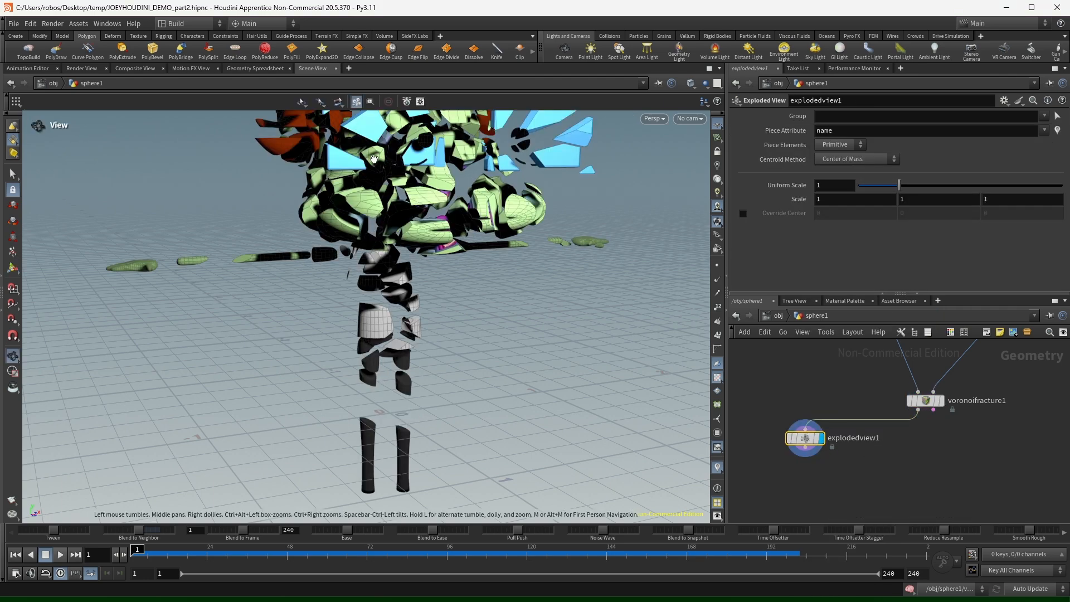
scroll(529, 300, down, 6)
scroll(529, 300, up, 10)
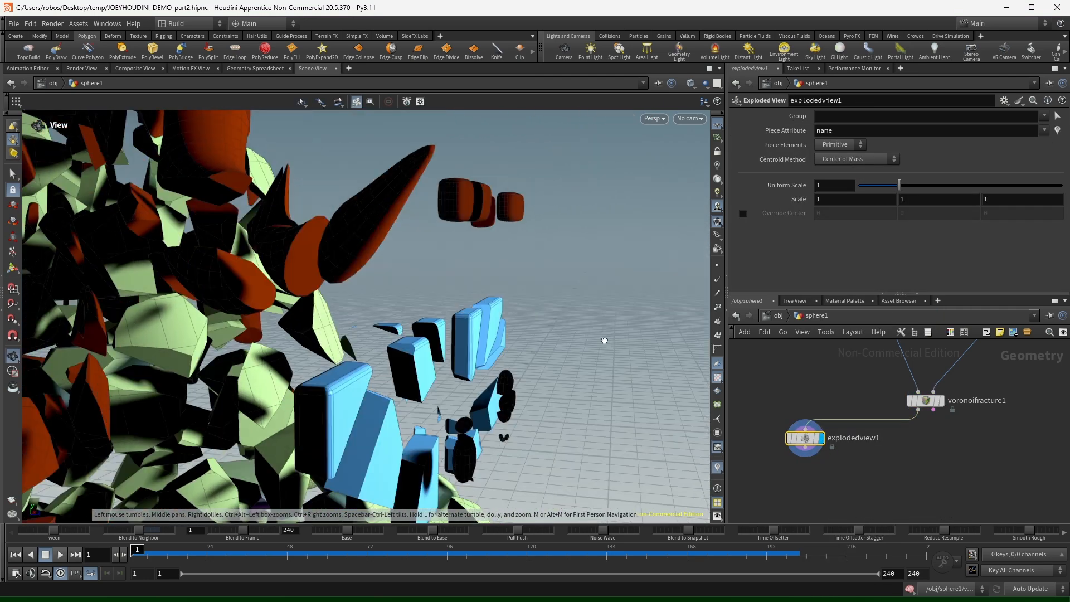
alt+drag(605, 341, 424, 335)
scroll(191, 351, down, 8)
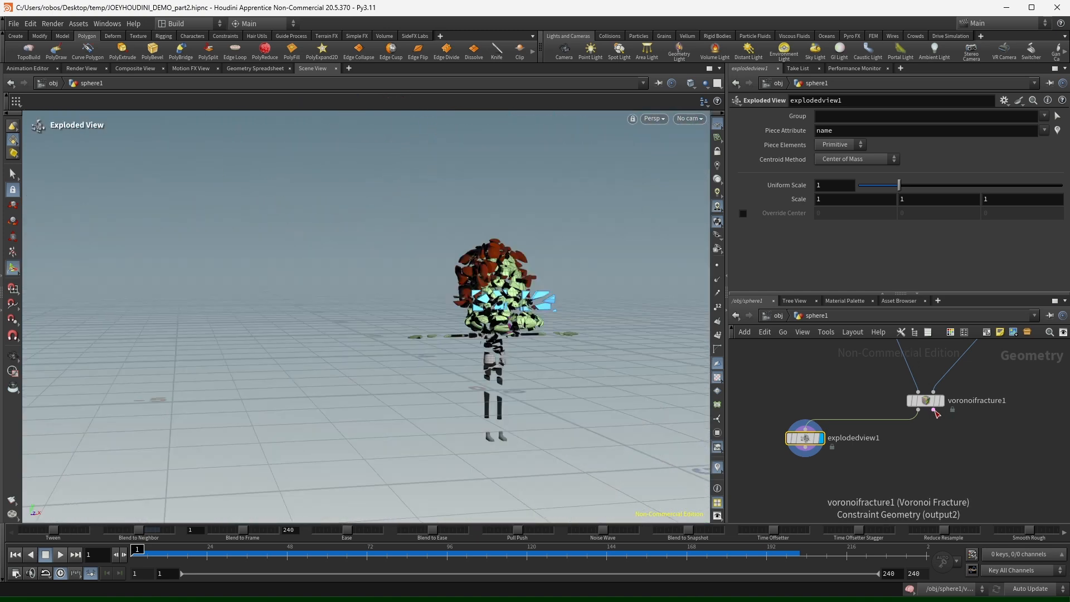
Display voronoifracture1, review its parameters and add an RBD Configure node below it.
click(942, 401)
scroll(748, 216, down, 5)
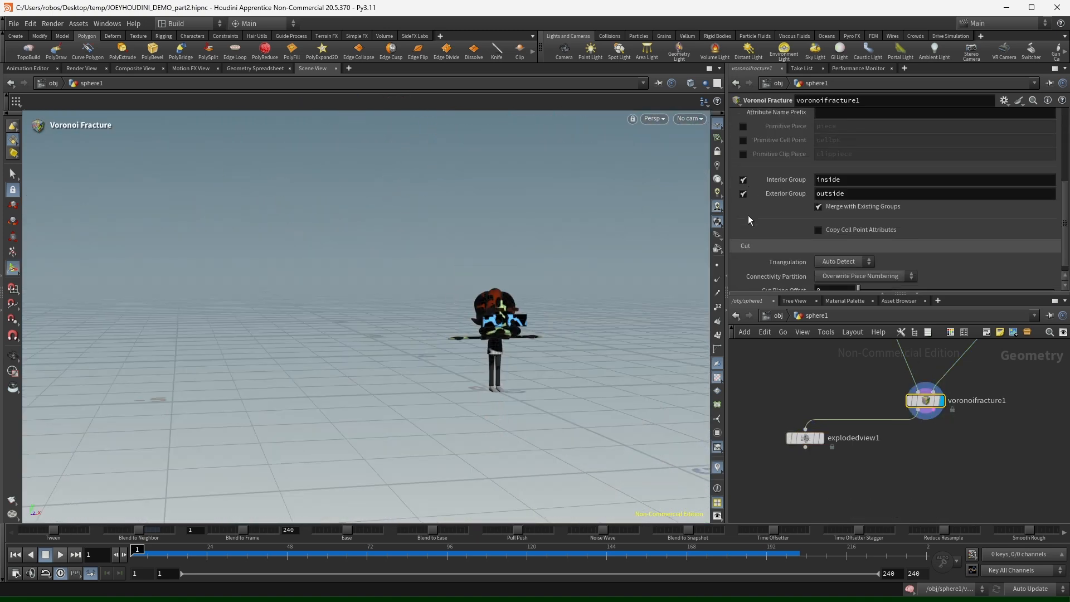
scroll(750, 220, down, 1)
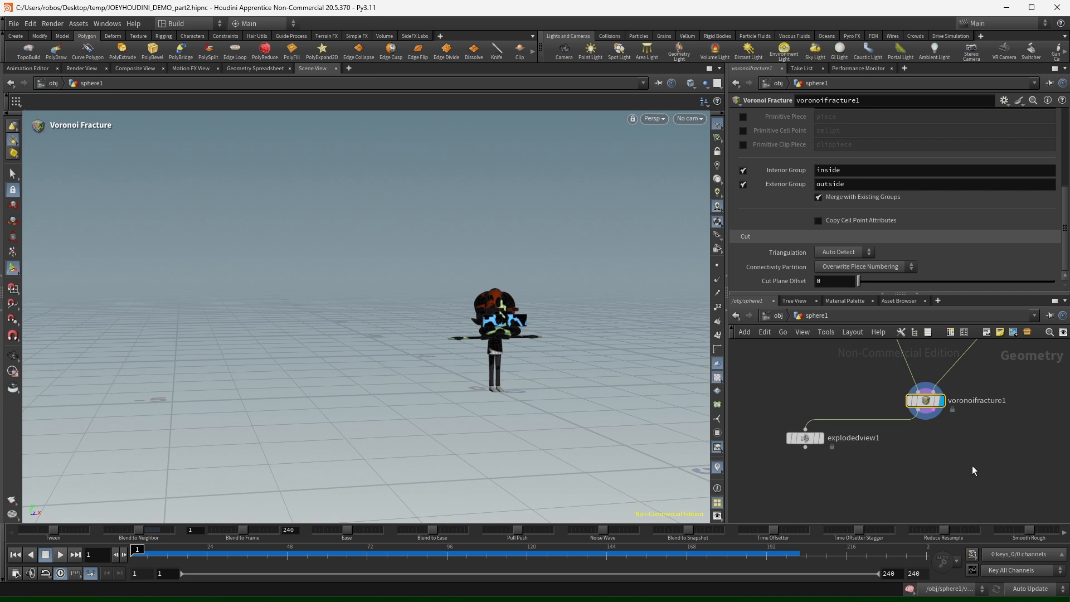
key(Tab)
text(rbdcon)
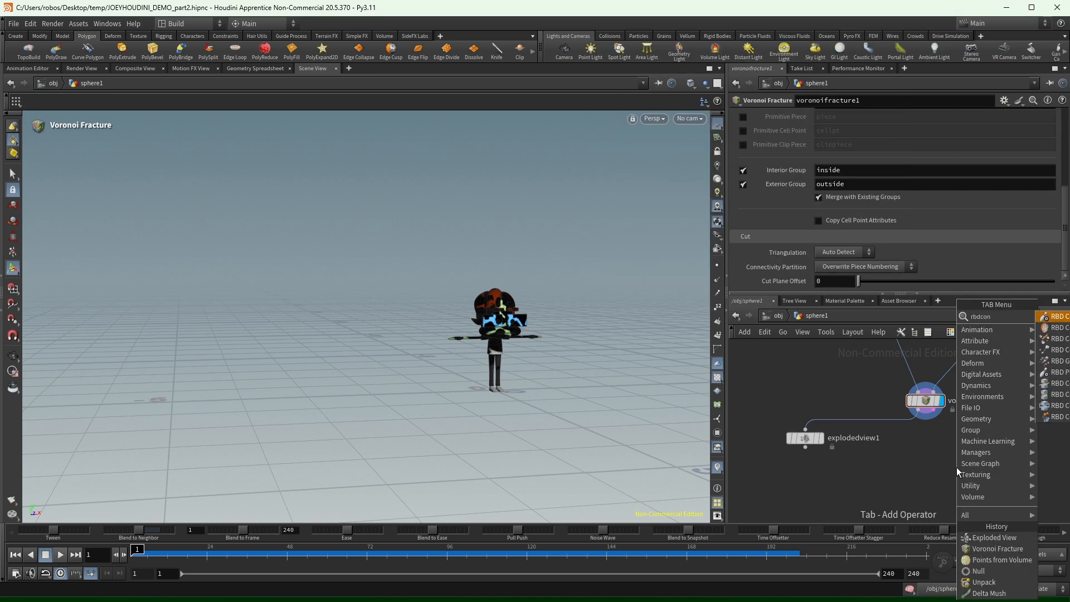
key(Return)
click(957, 467)
drag(957, 468, 939, 472)
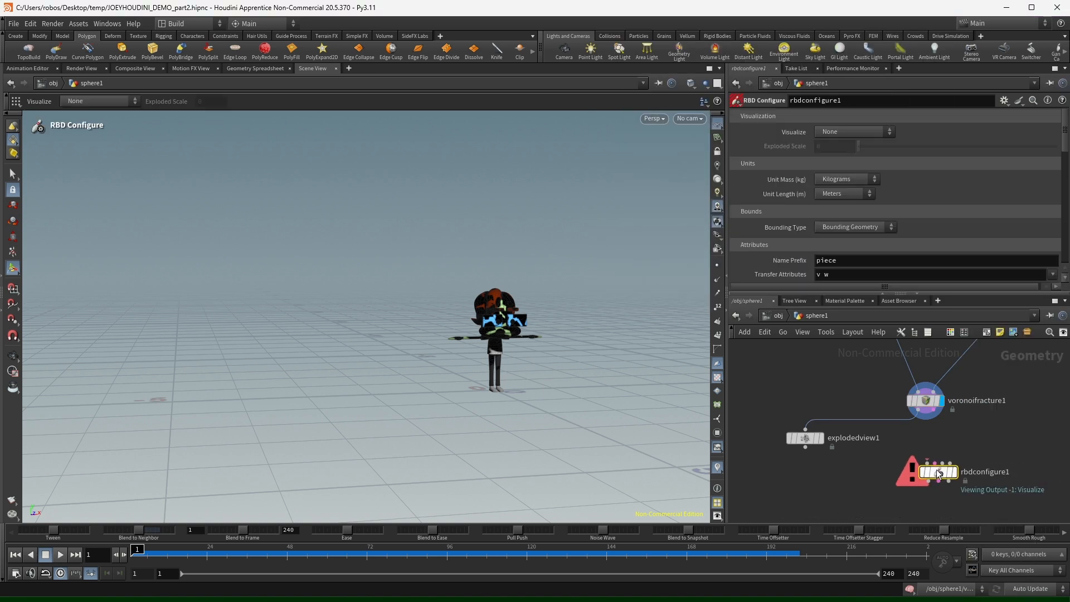
Connect voronoifracture1's geometry and constraint outputs to the first two inputs of rbdconfigure1 and display rbdconfigure1.
scroll(938, 470, up, 1)
click(926, 462)
click(915, 408)
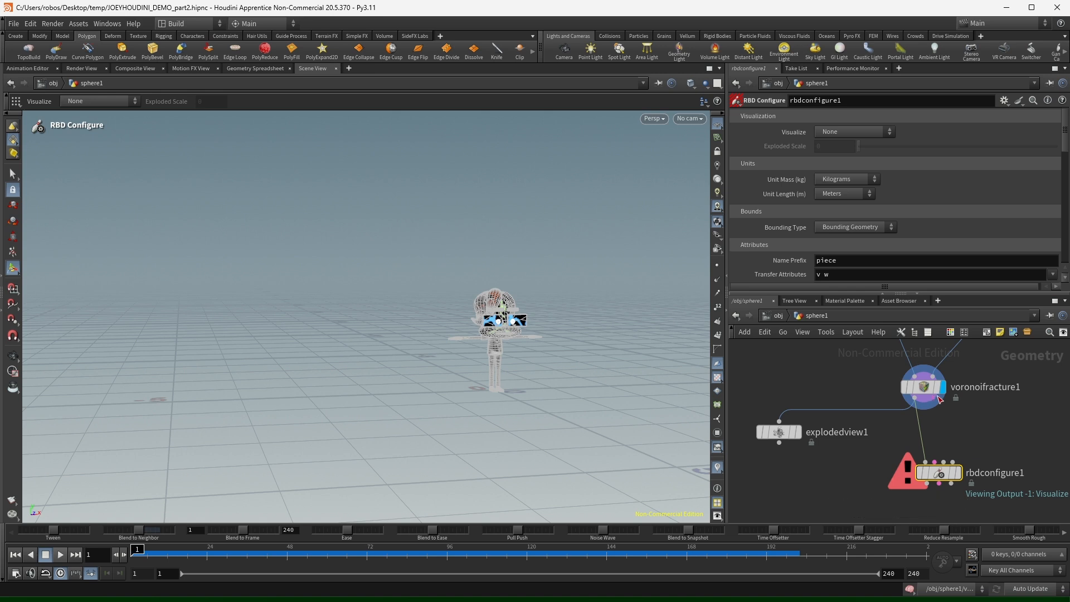
click(933, 398)
click(935, 462)
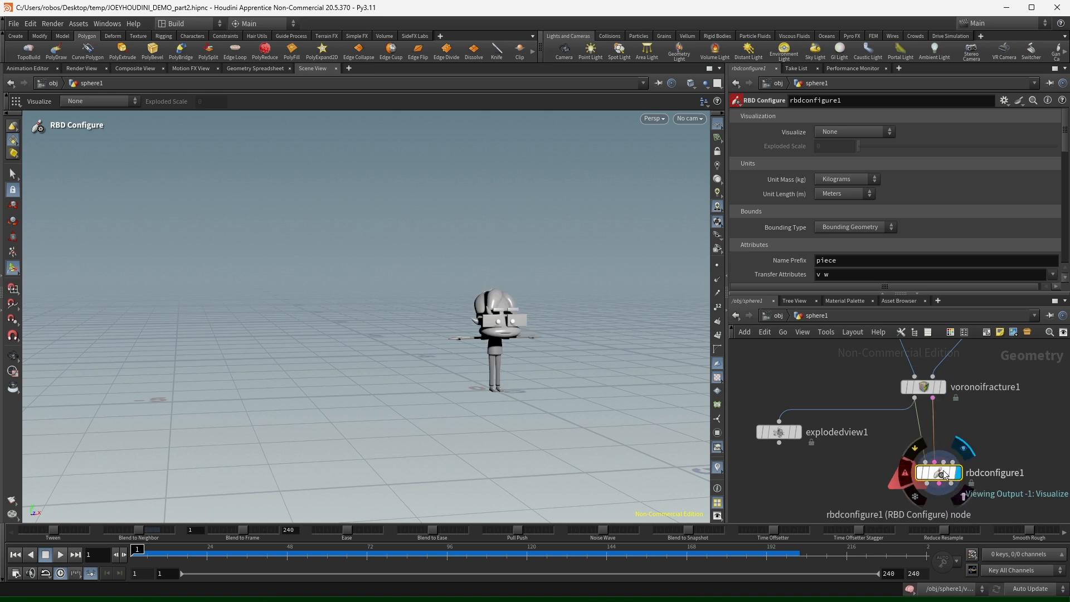
Compare the node information of rbdconfigure1 and voronoifracture1.
middle_click(937, 473)
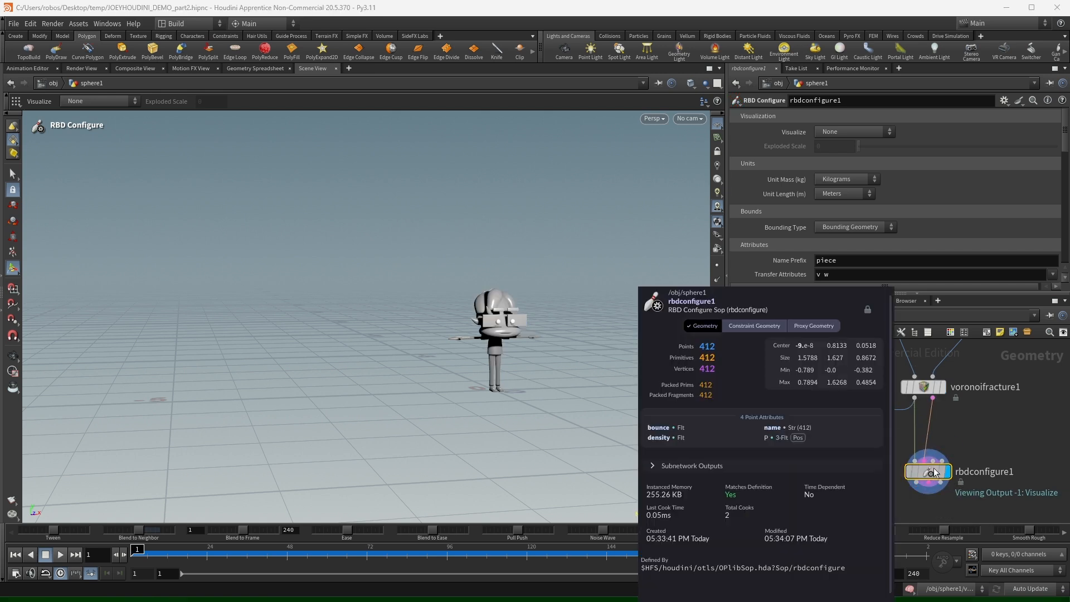
middle_click(923, 386)
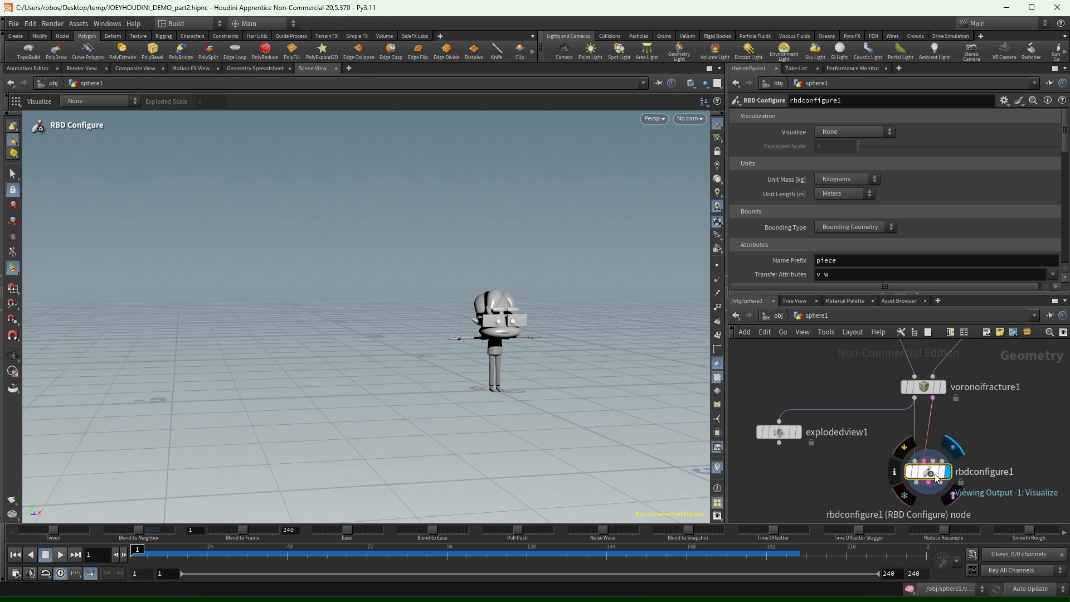
middle_click(936, 474)
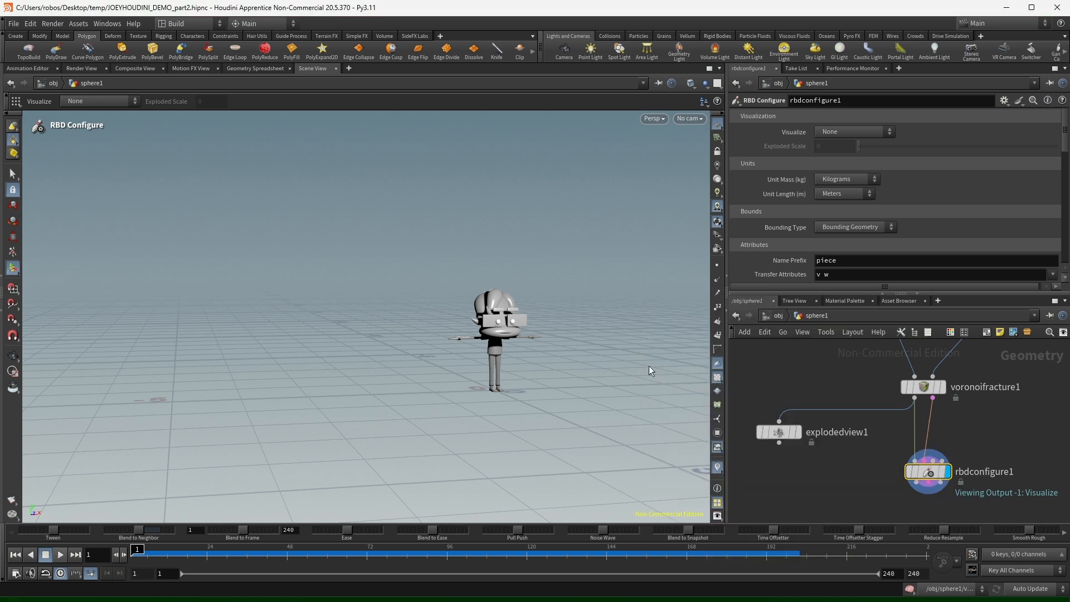
Add an RBD Bullet Solver node directly below rbdconfigure1.
key(Tab)
text(rbdb)
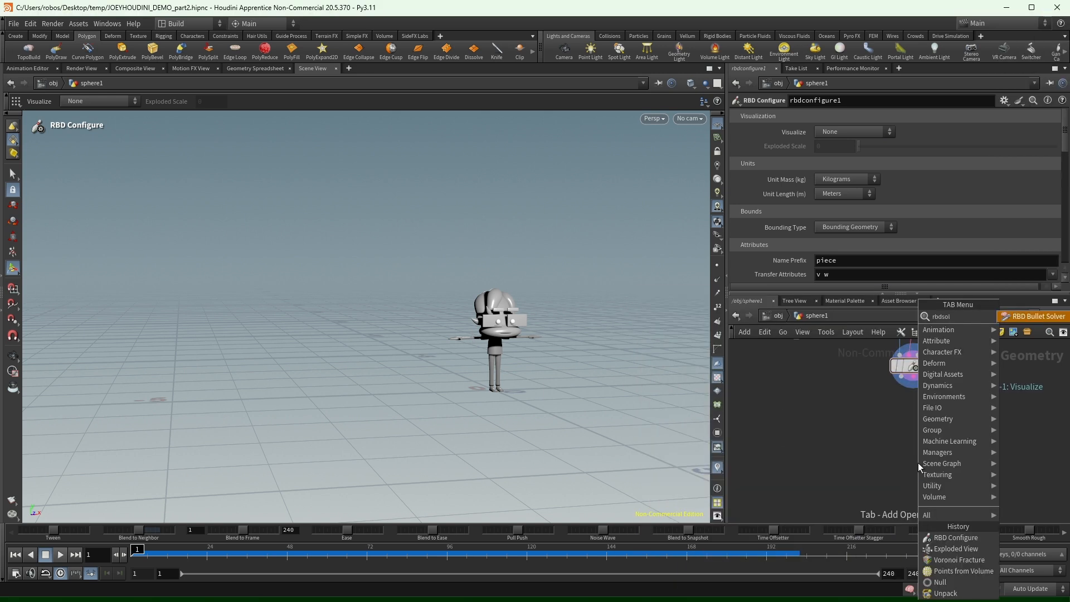
key(Return)
drag(921, 441, 913, 447)
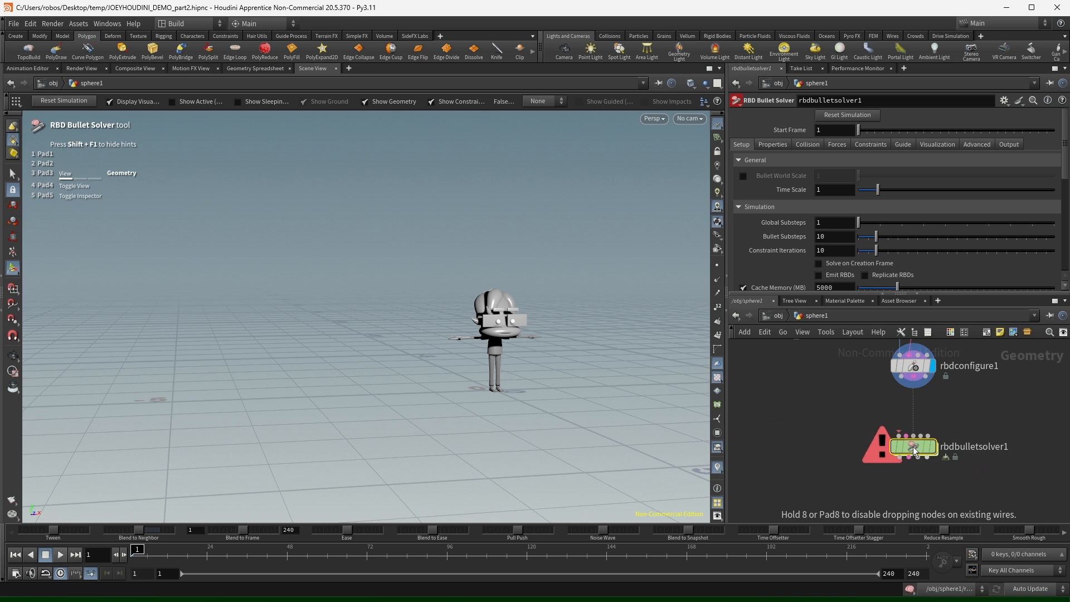
Connect rbdconfigure1's three outputs to the first three inputs of rbdbulletsolver1 and display the solver.
click(901, 378)
click(899, 433)
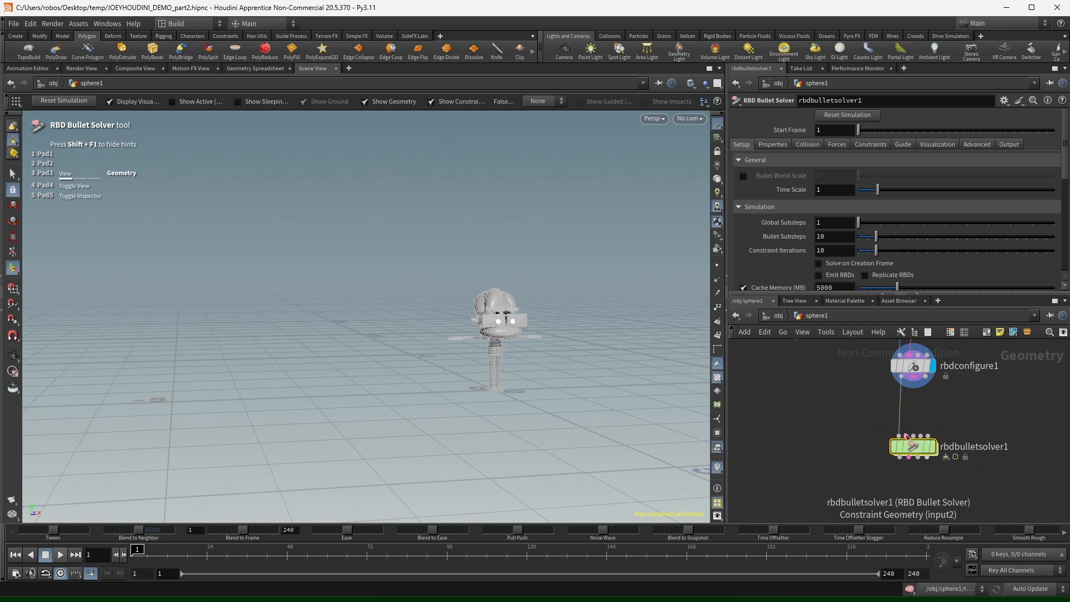
click(907, 436)
click(914, 377)
click(925, 377)
click(916, 434)
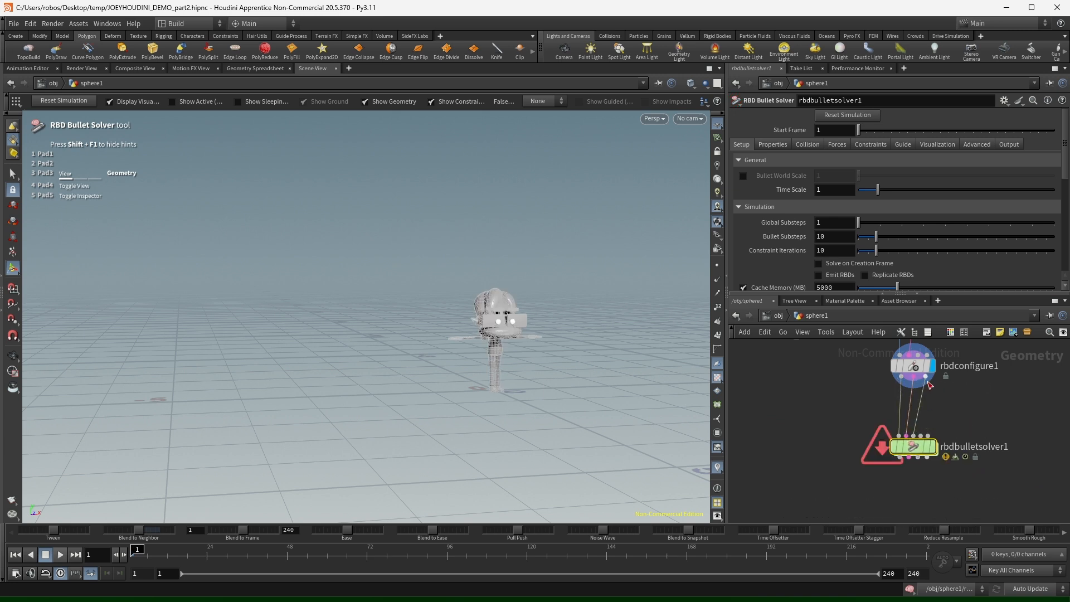
click(936, 447)
Attach a temporary Null to rbdconfigure1's third output, check its node information and remove it again.
drag(925, 377, 973, 409)
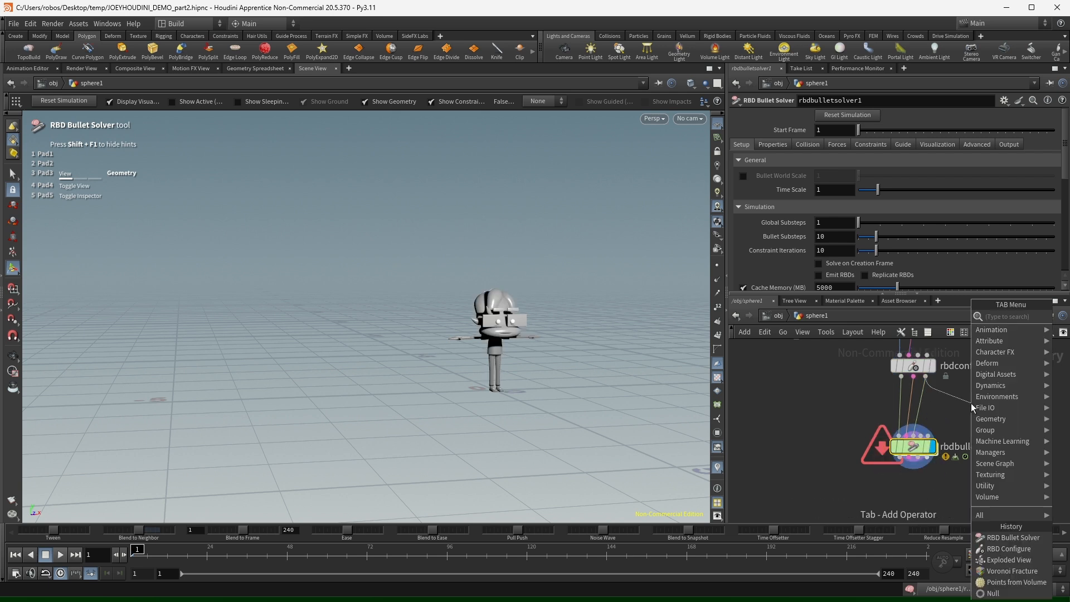
text(null)
key(Return)
click(971, 421)
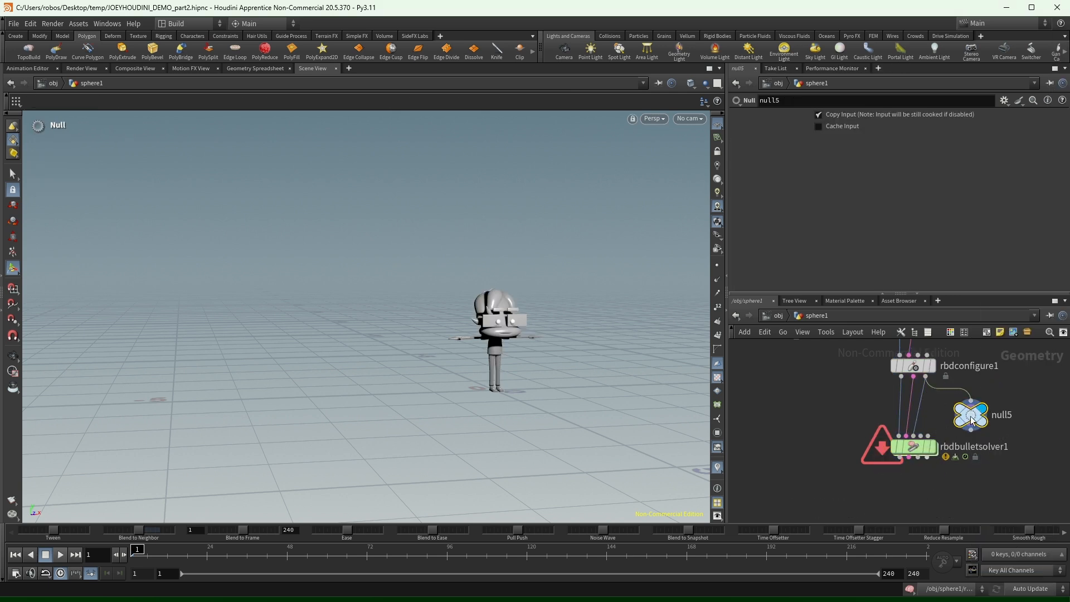
middle_click(971, 421)
drag(930, 383, 902, 377)
middle_click(972, 417)
key(Delete)
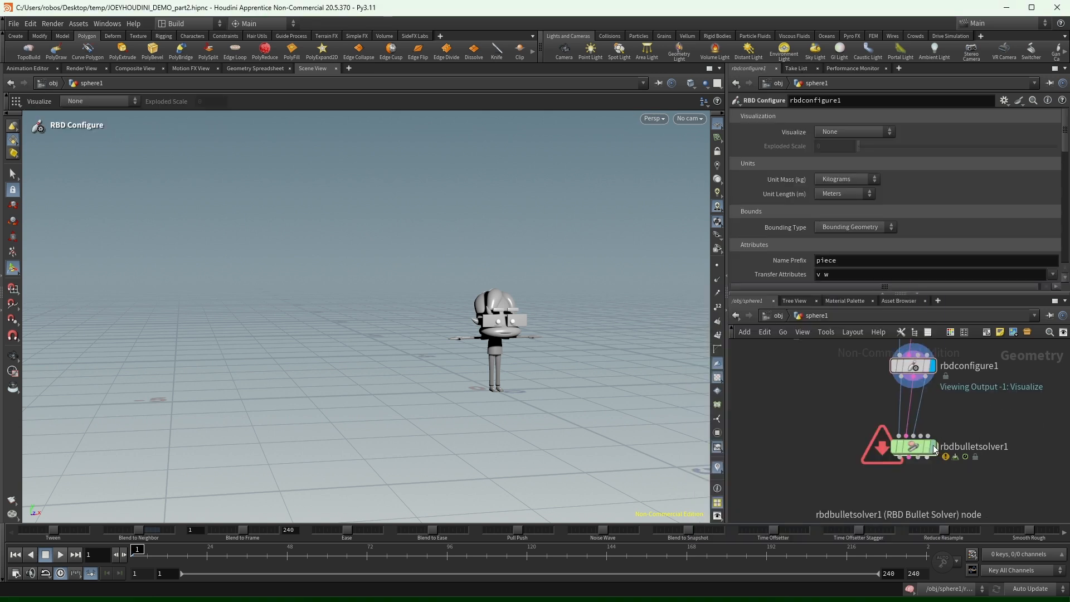
Display rbdbulletsolver1 and set its ground collision type to Ground Plane.
click(909, 449)
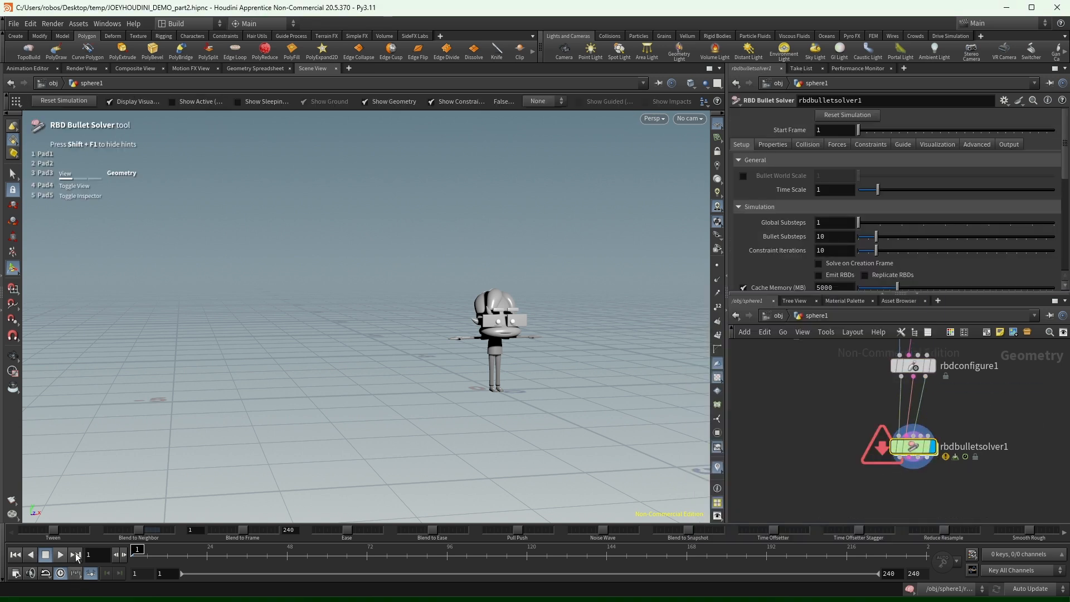
scroll(773, 168, down, 6)
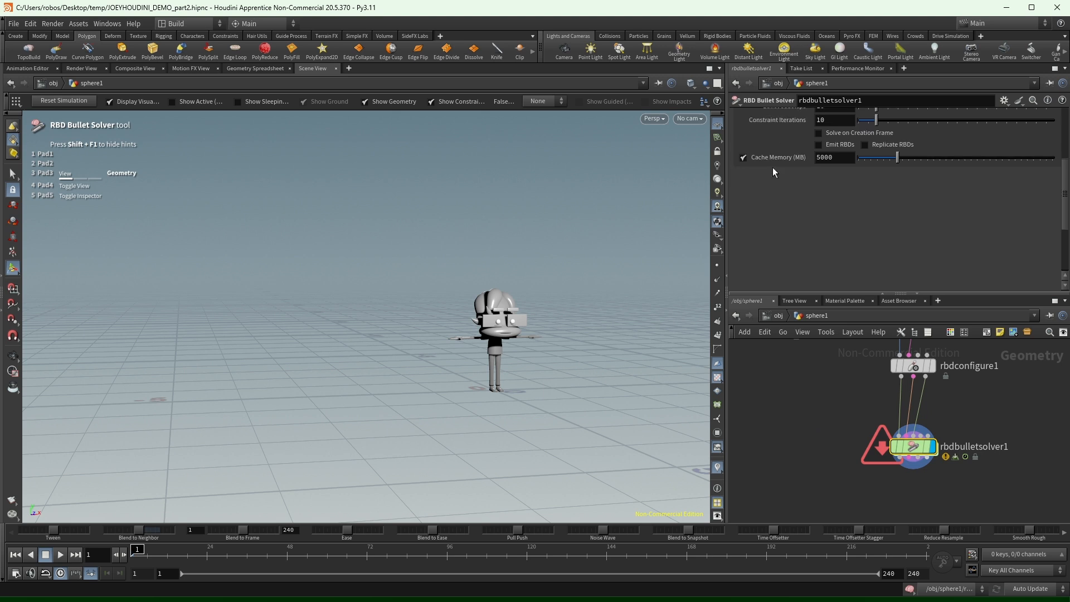
scroll(773, 167, up, 6)
click(808, 145)
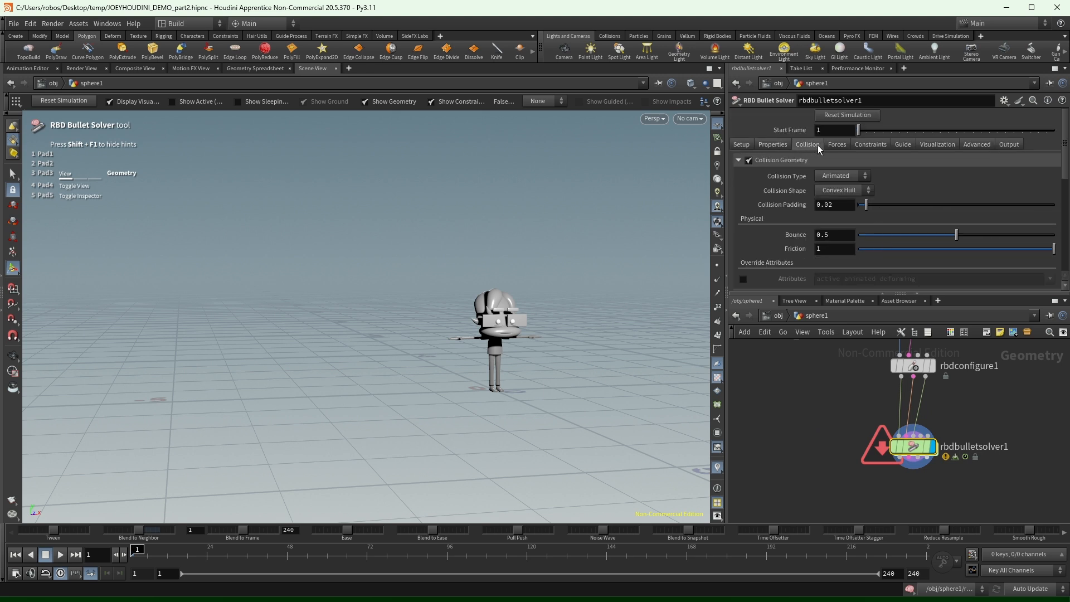
scroll(793, 205, down, 3)
scroll(793, 205, up, 1)
click(832, 238)
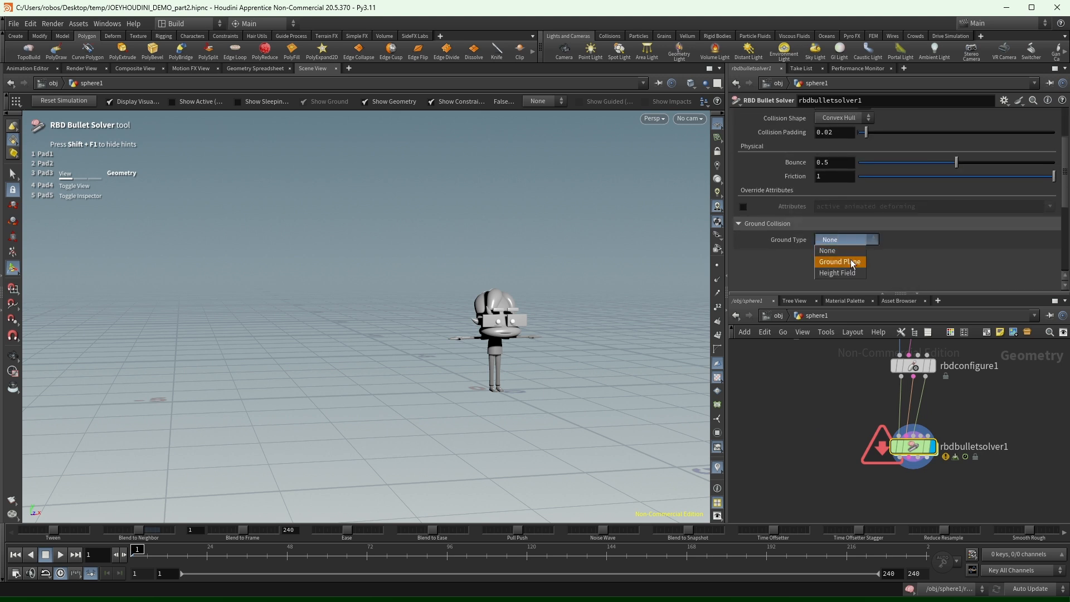
click(839, 251)
Play the bullet simulation twice, examine the collapse up close, and return to frame 1.
click(60, 555)
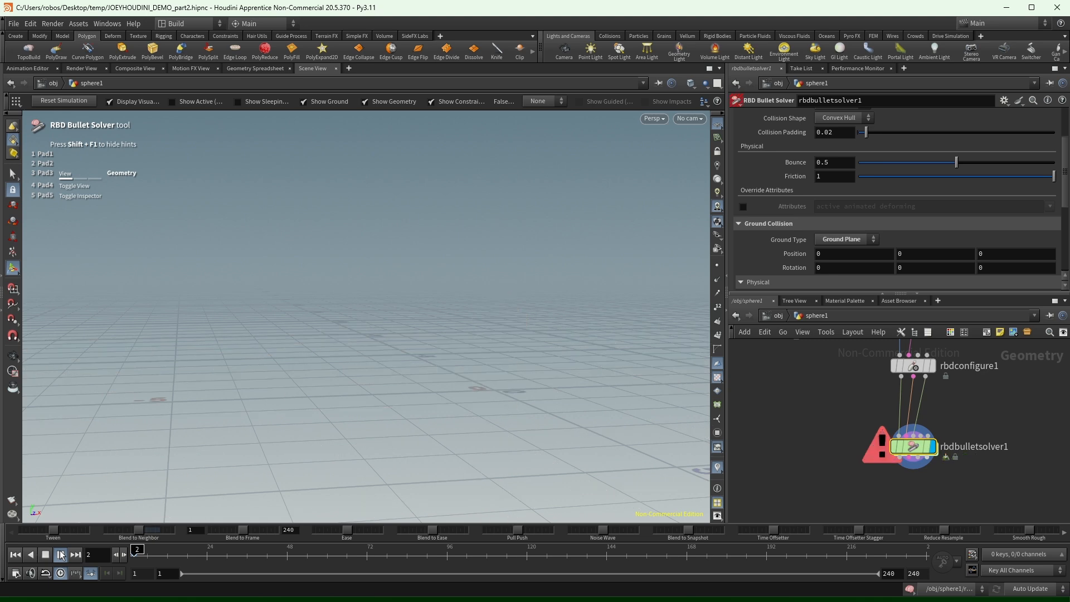
scroll(649, 352, up, 5)
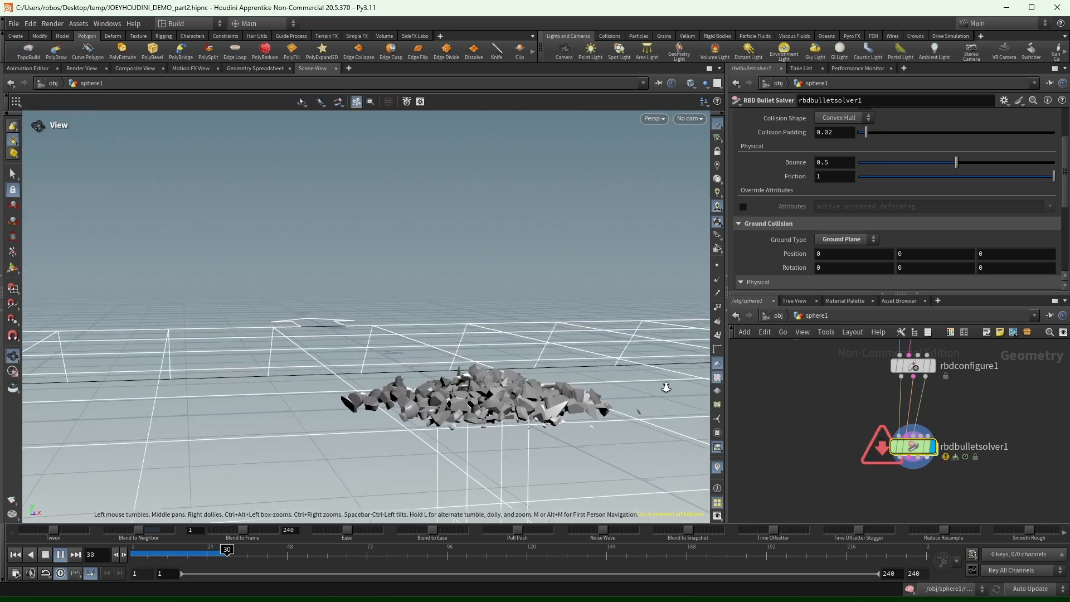
drag(253, 556, 125, 556)
click(61, 554)
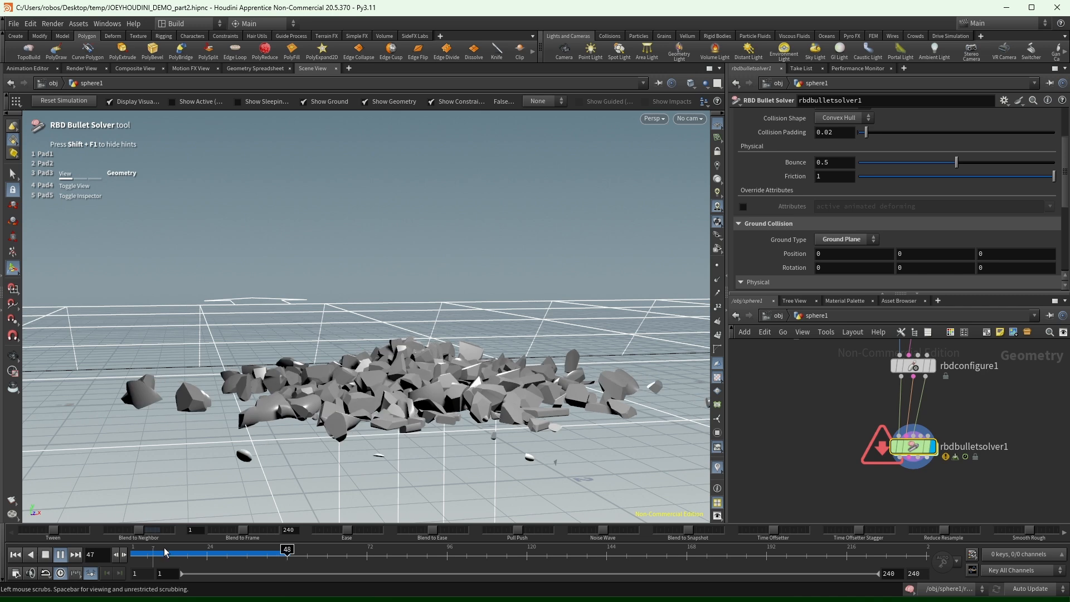
drag(207, 551, 135, 559)
Add a Retime node fed by the first output of rbdbulletsolver1 and display it.
key(Tab)
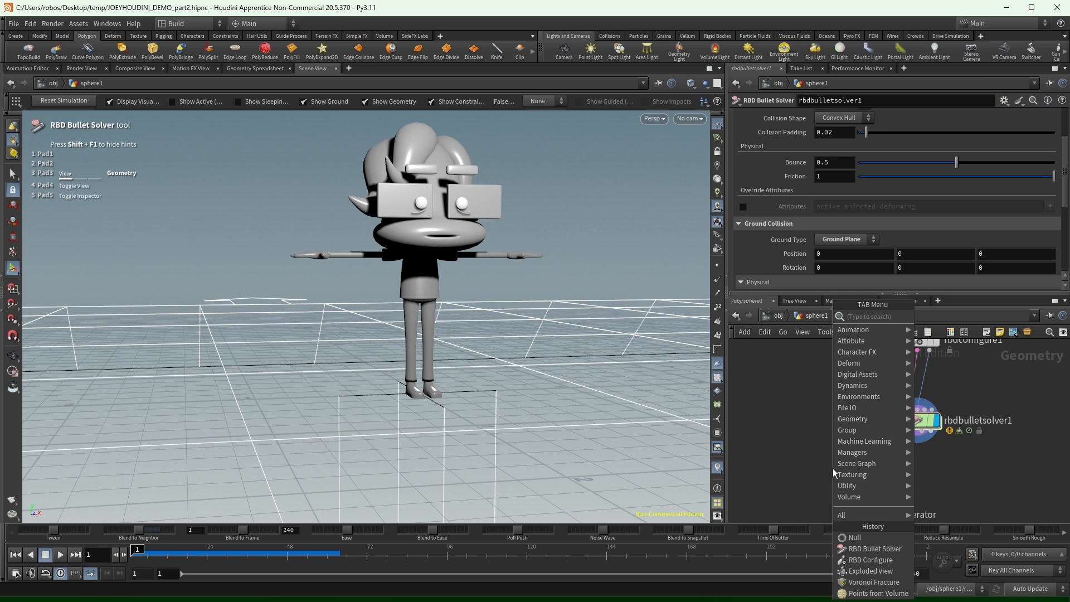
text(time)
key(Down)
key(Down)
key(Down)
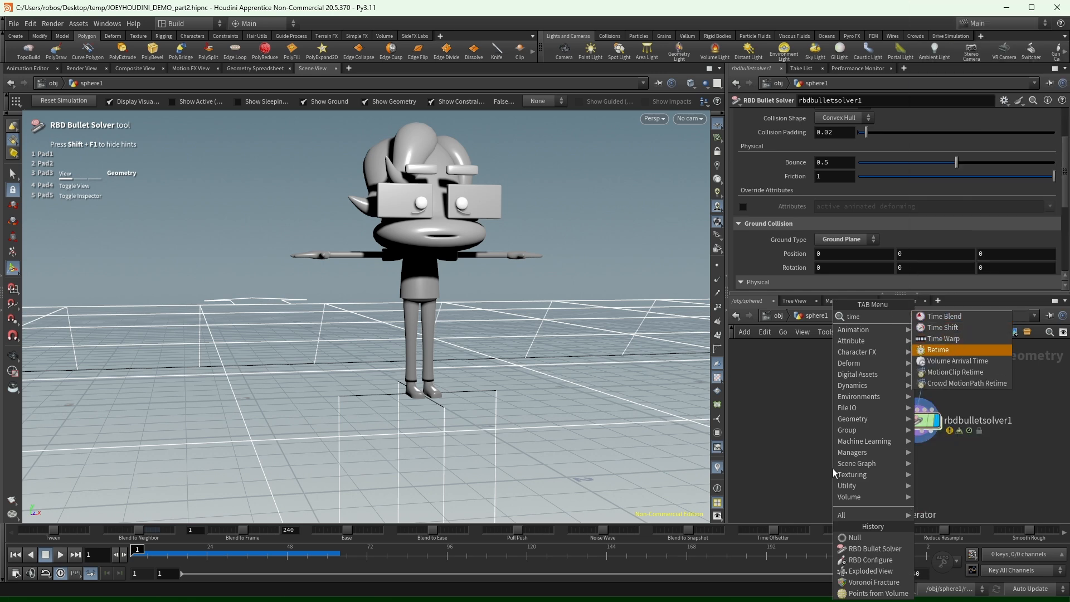
key(Return)
drag(833, 458, 905, 432)
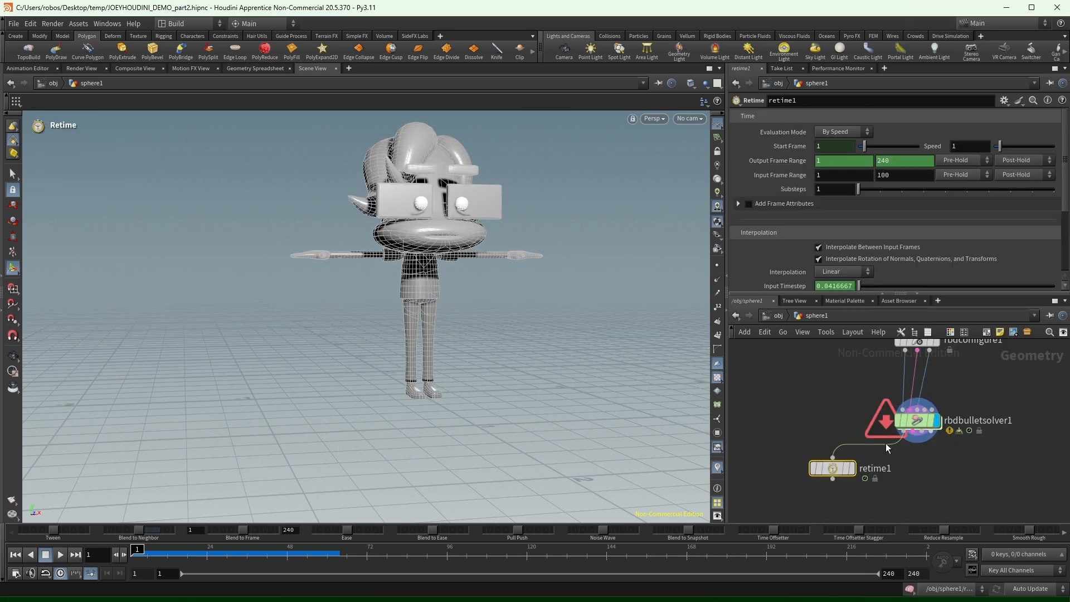
drag(841, 468, 821, 478)
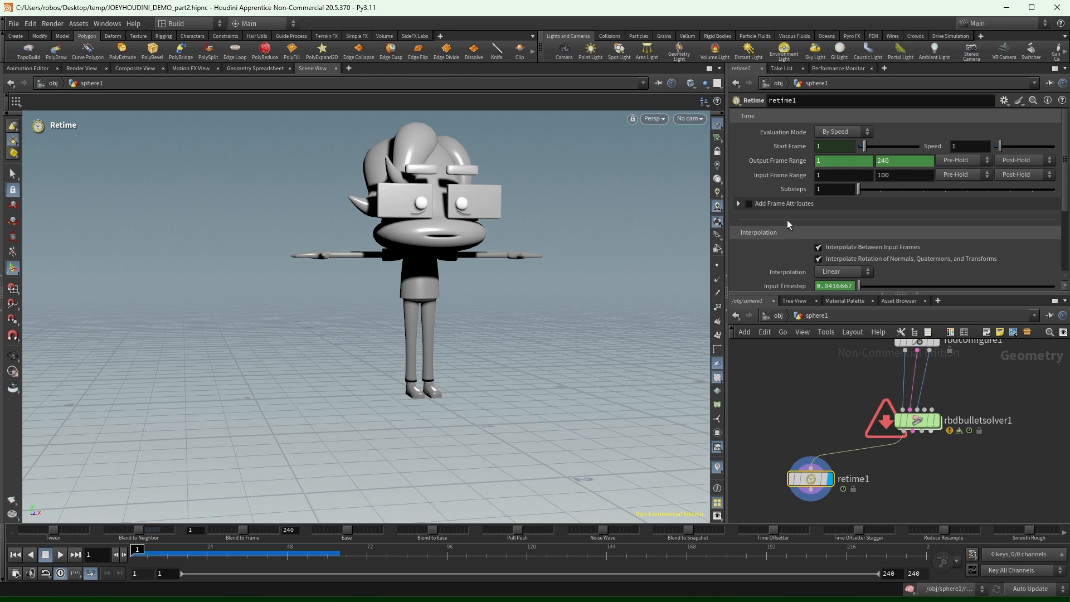
Keyframe retime1's speed at 1 on frames 1 and 7 and at 0.1 on frame 9, and replay the collapse.
click(913, 174)
alt+click(966, 146)
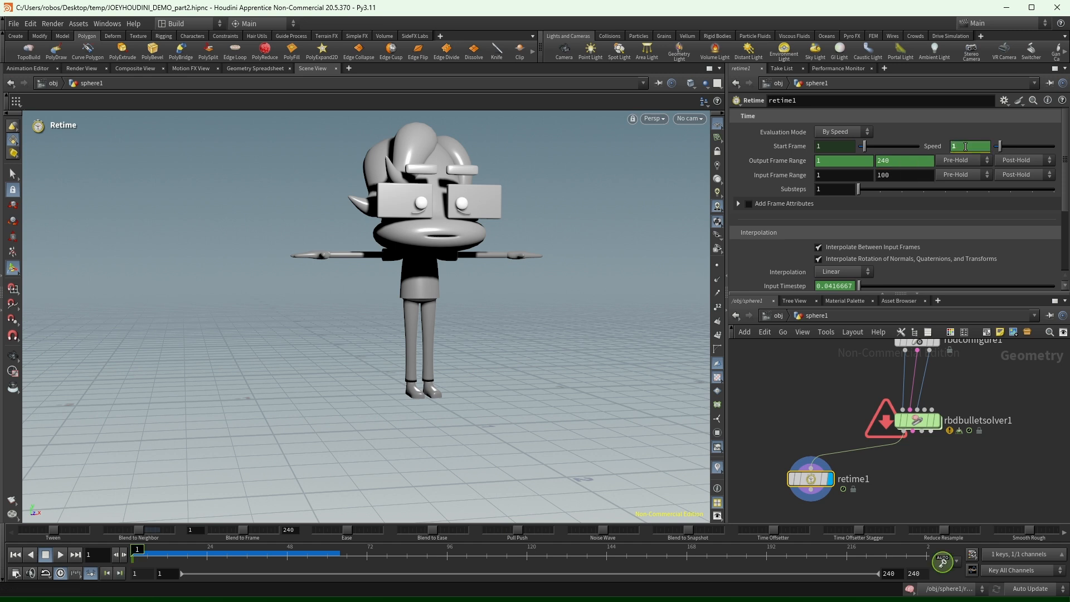
click(60, 554)
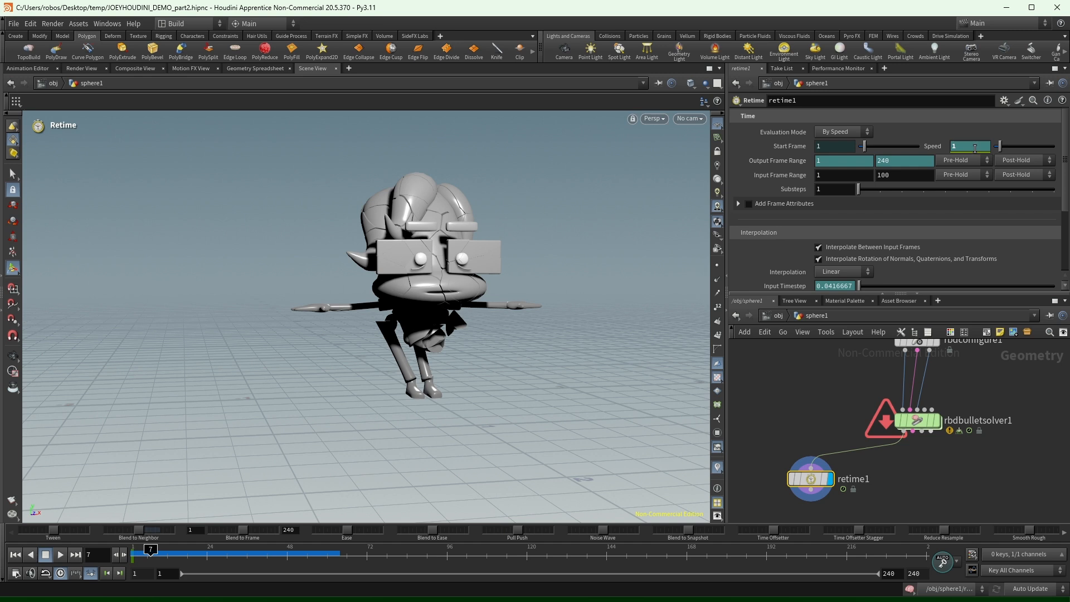
text(.1)
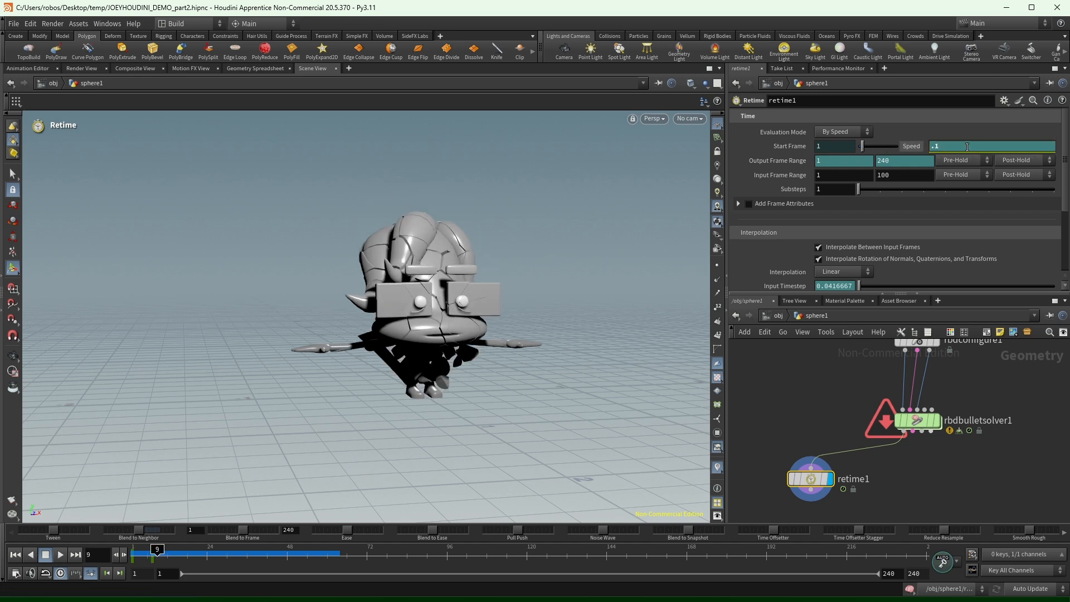
key(Return)
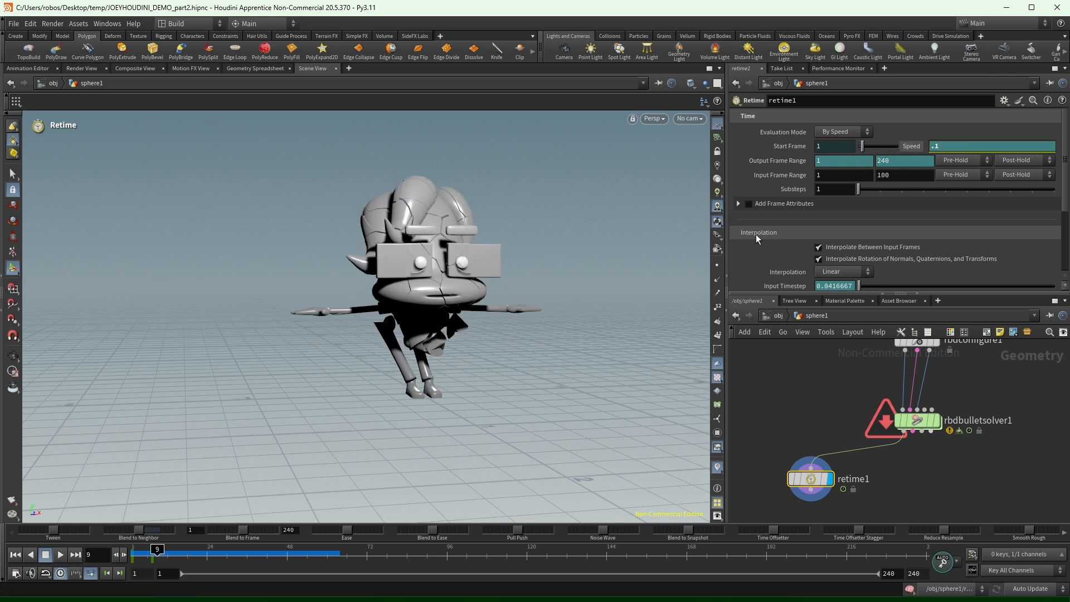
drag(156, 554, 142, 557)
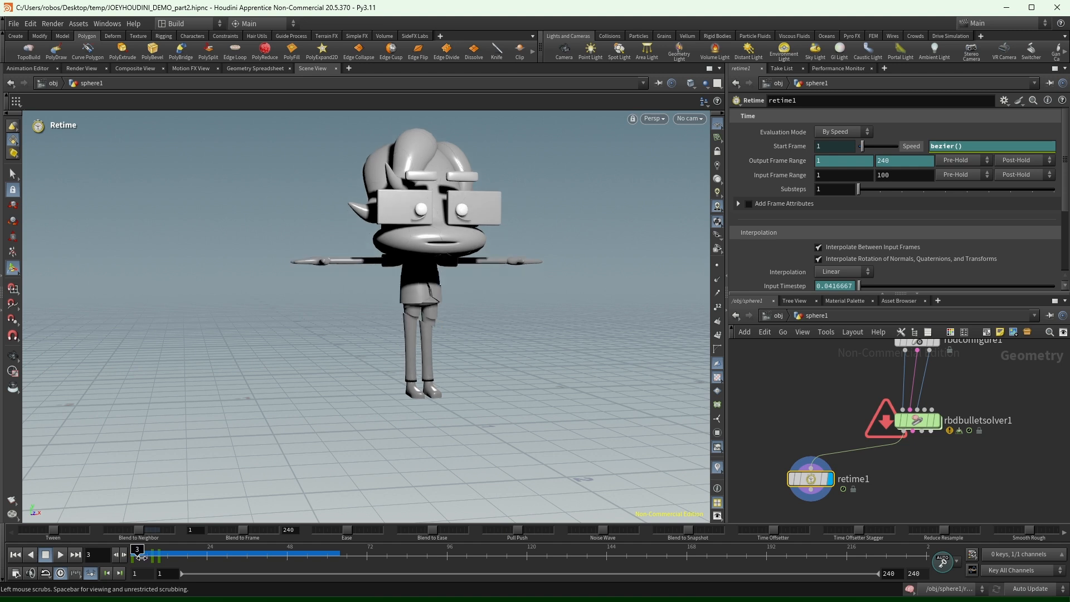
click(60, 554)
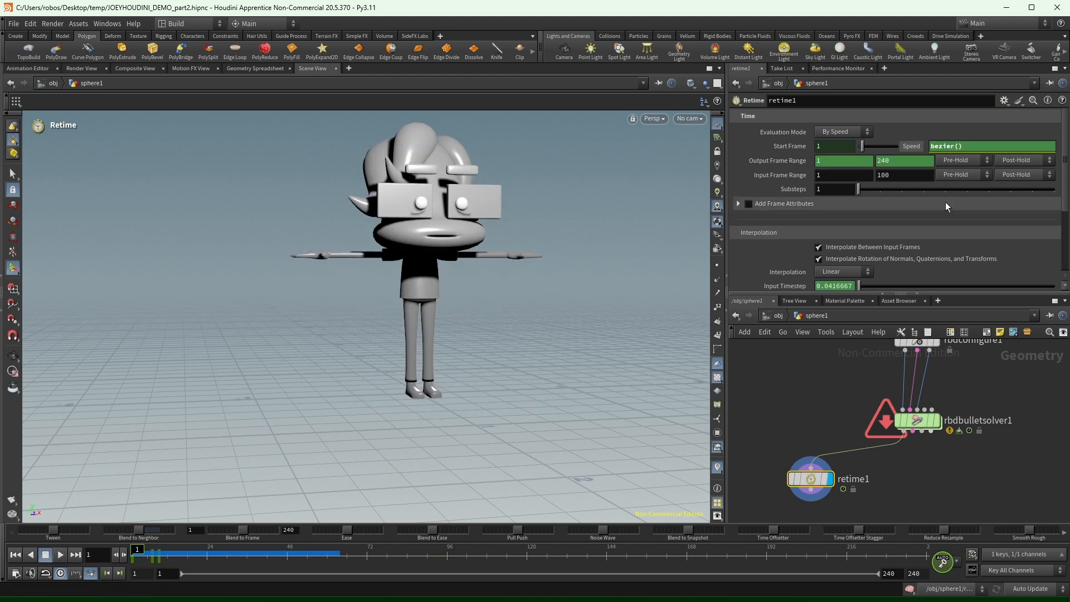
Set retime1's interpolation to Subdivision and check the slowed collapse from frame 1.
scroll(958, 189, down, 3)
click(848, 186)
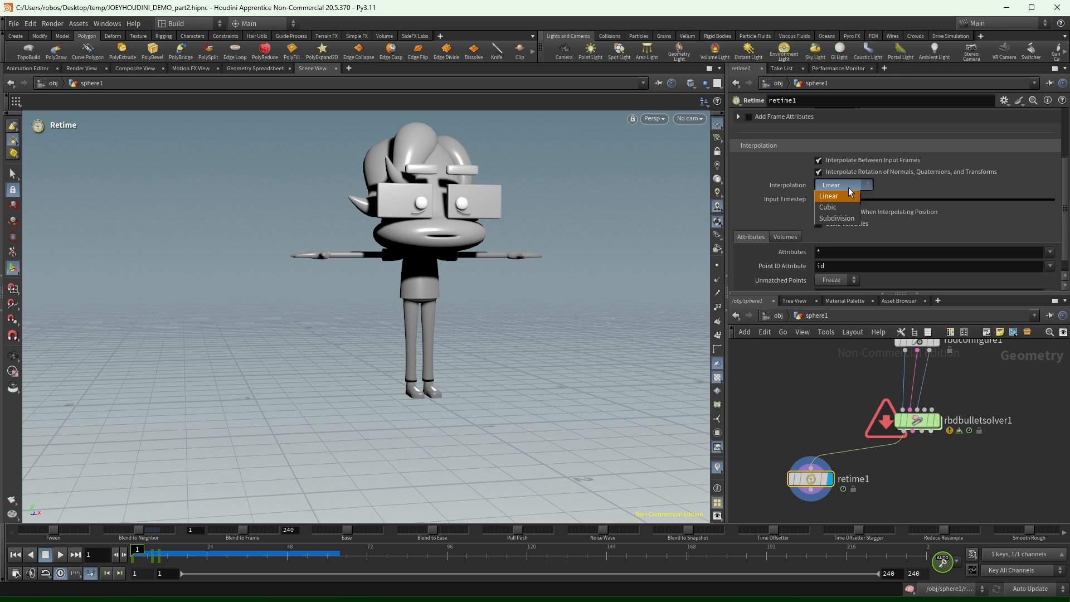
click(847, 218)
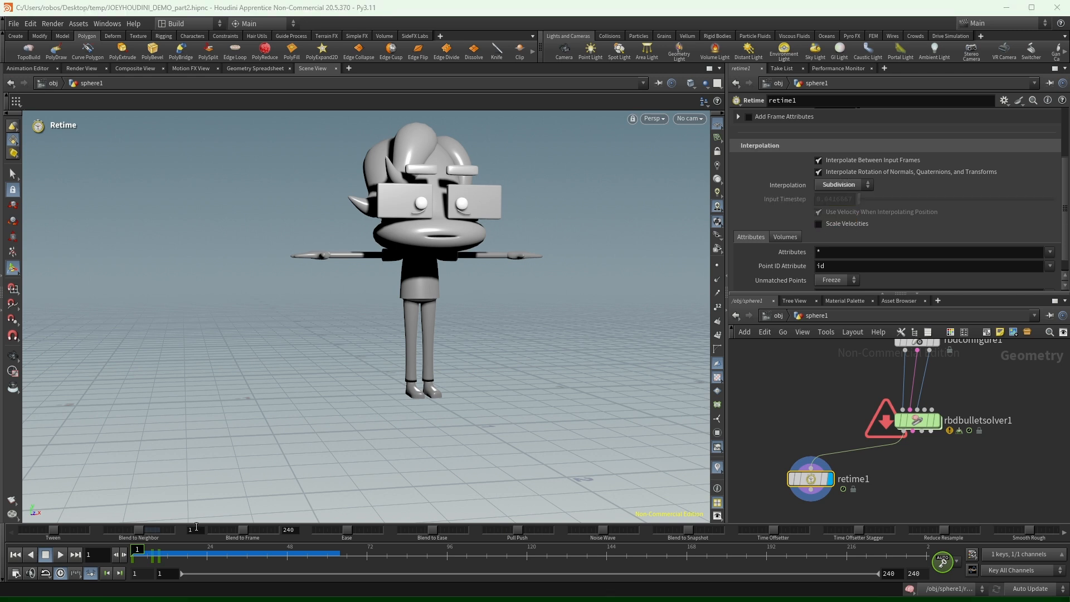
mouse_move(132, 555)
mouse_down()
mouse_move(671, 550)
mouse_move(133, 552)
mouse_up()
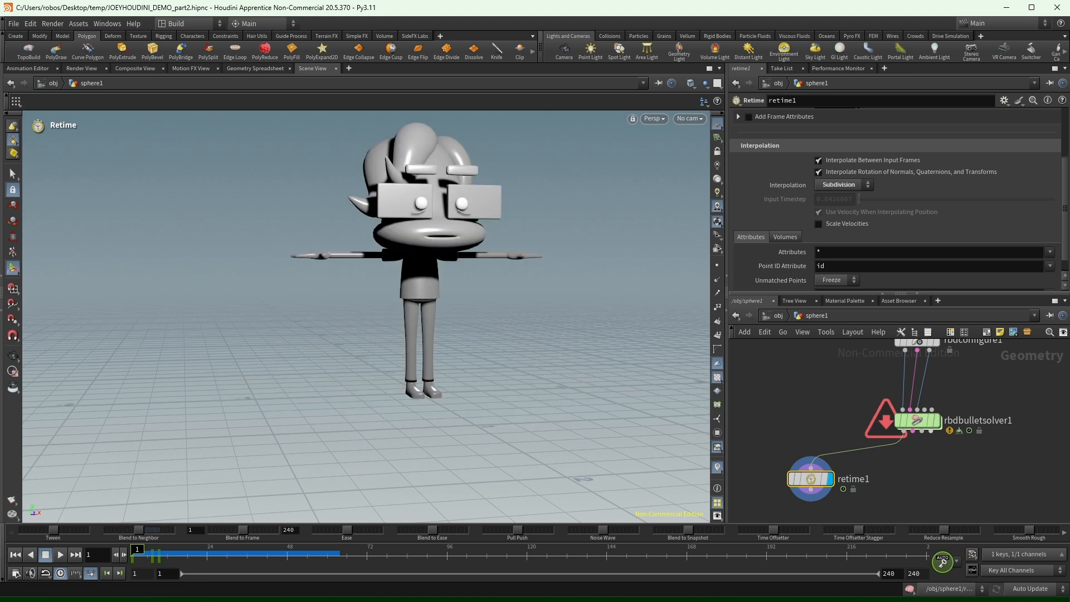
Display rbdbulletsolver1 again and review its collision and constraint settings.
click(920, 420)
click(936, 420)
scroll(787, 190, up, 5)
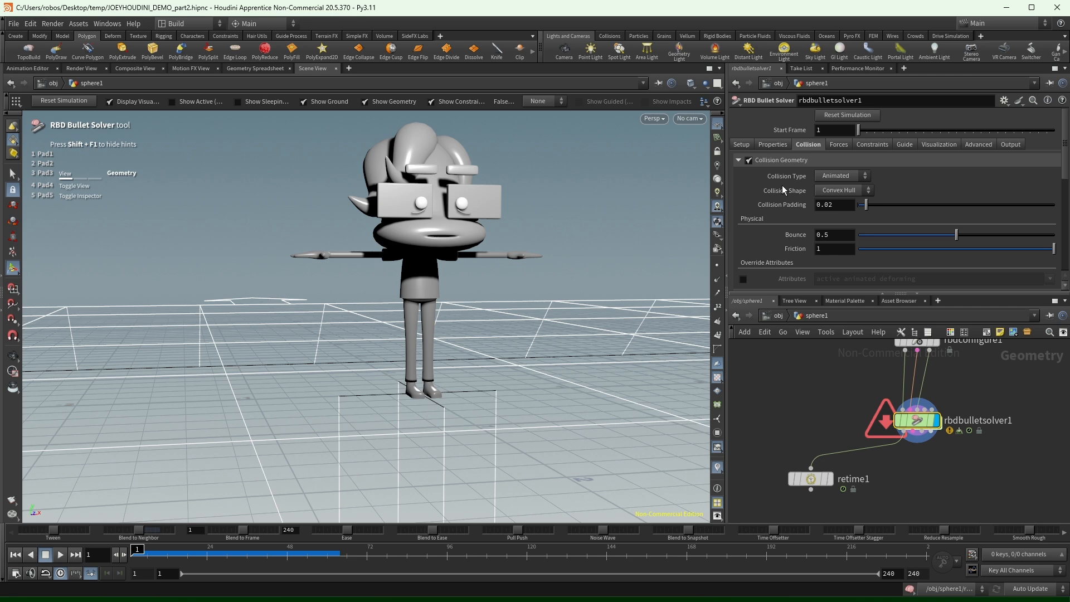
click(867, 146)
scroll(751, 196, down, 5)
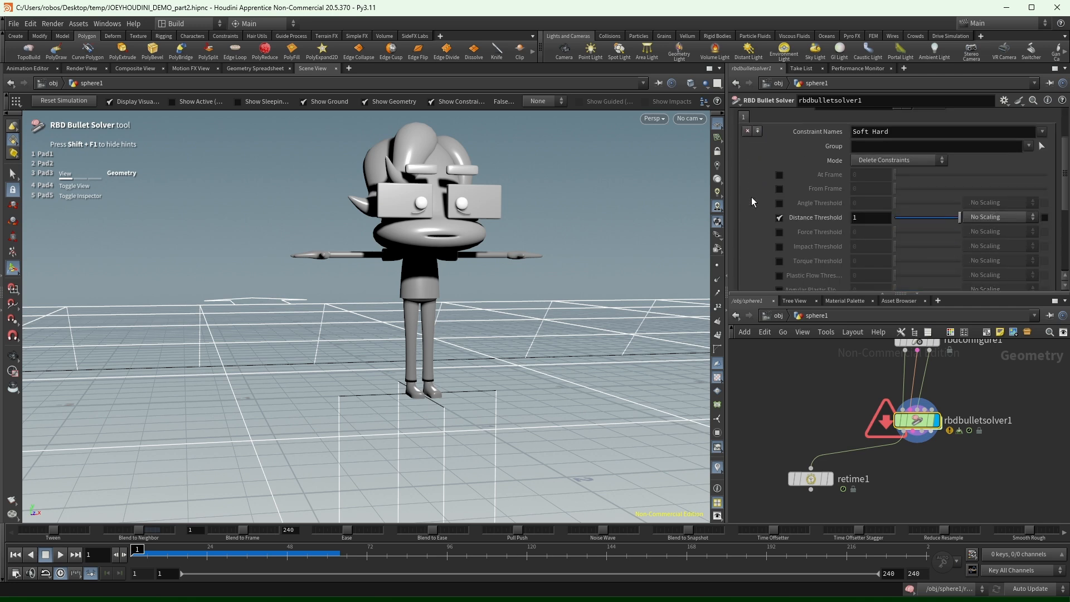
Select rbdconfigure1 and review its collision and physical attribute parameters.
middle_drag(980, 381, 980, 447)
click(917, 407)
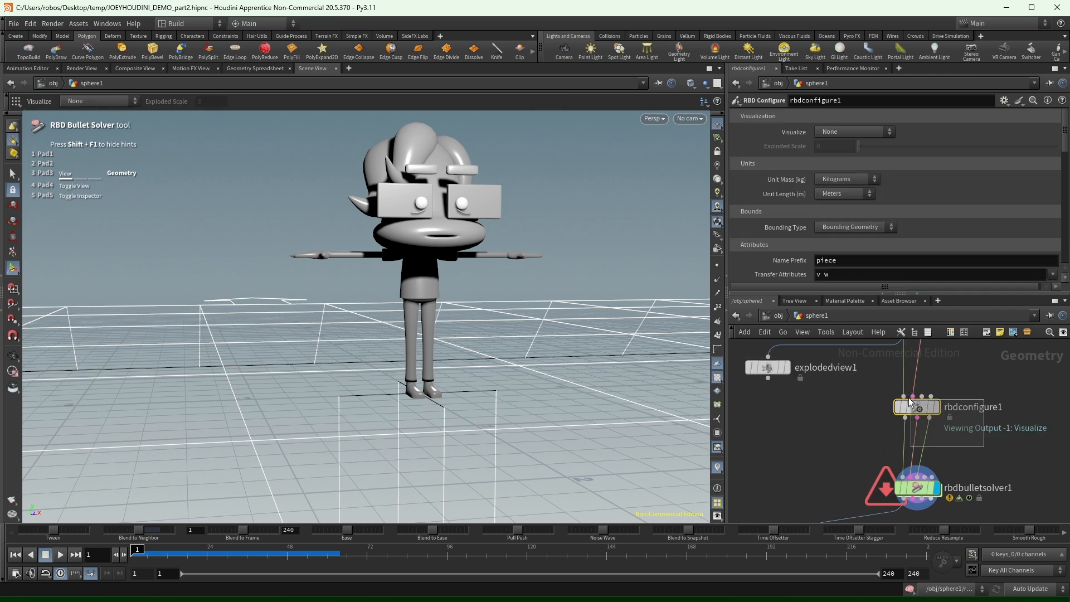
scroll(751, 167, down, 3)
scroll(750, 181, down, 5)
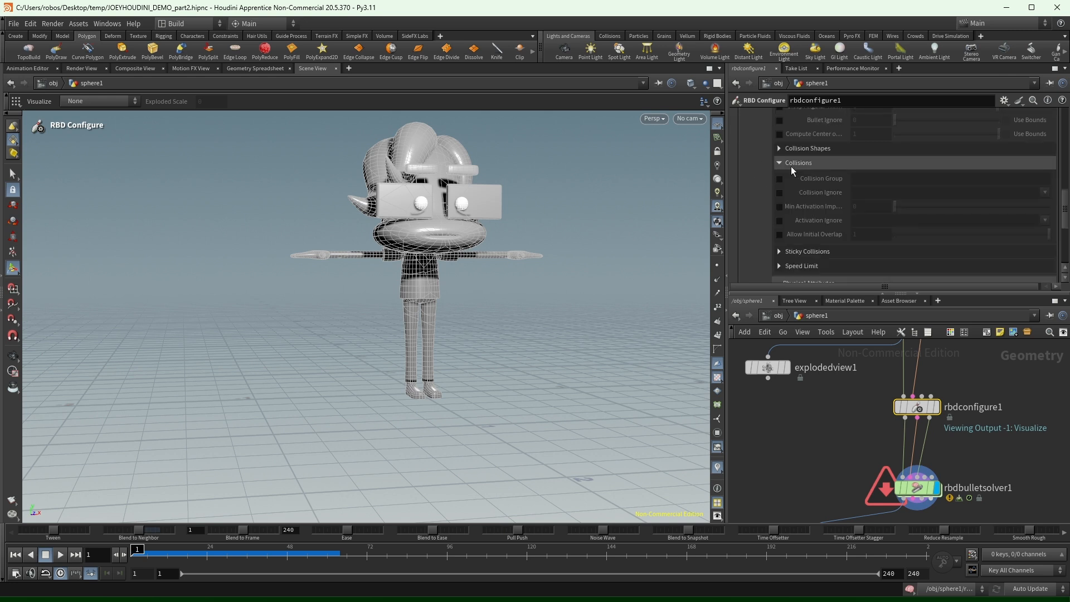
scroll(780, 168, down, 3)
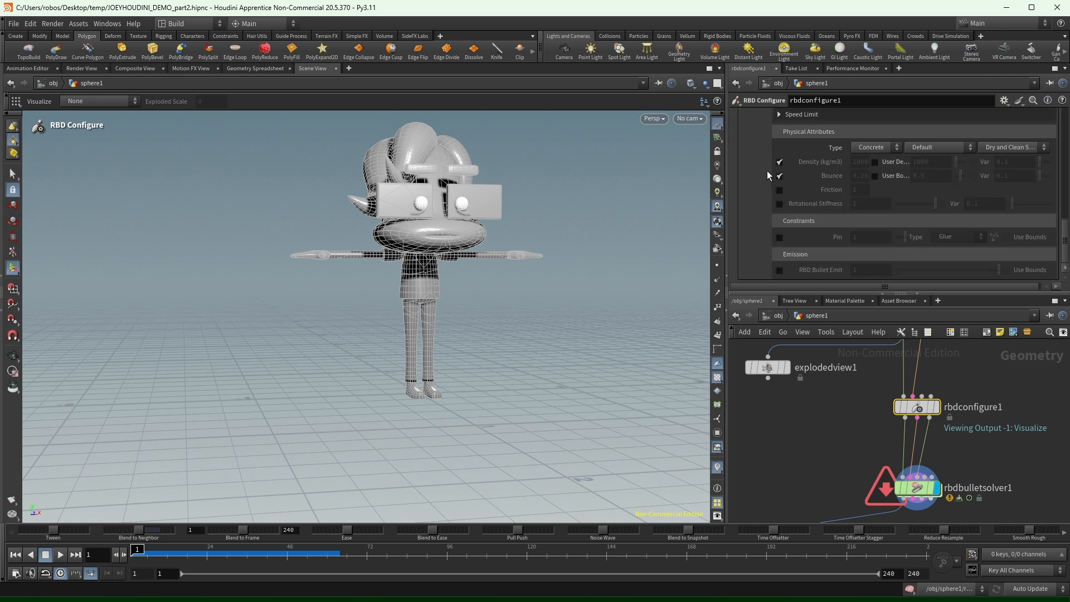
Play the collapse with rbdbulletsolver1, return to frame 1 and review the solver's constraint break thresholds.
click(61, 555)
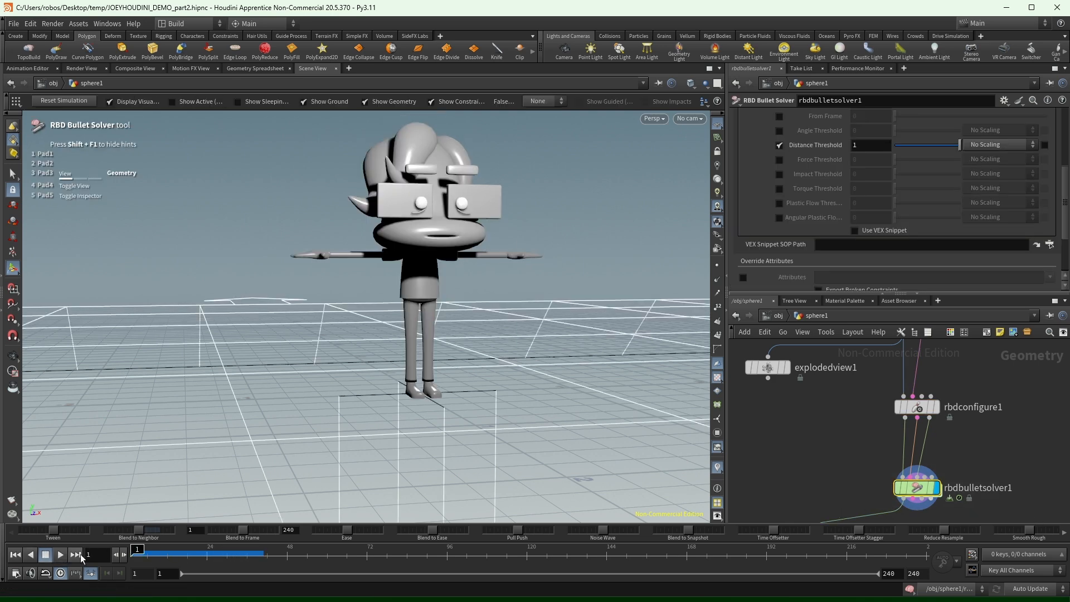
click(59, 556)
drag(172, 558, 47, 538)
scroll(829, 214, up, 2)
scroll(878, 203, up, 2)
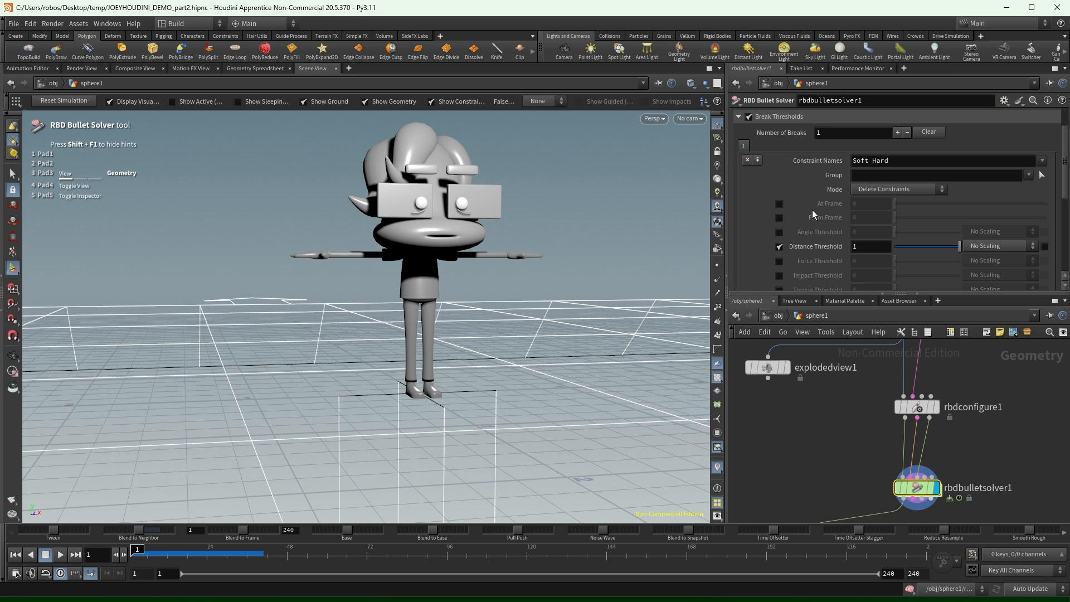
scroll(811, 209, up, 2)
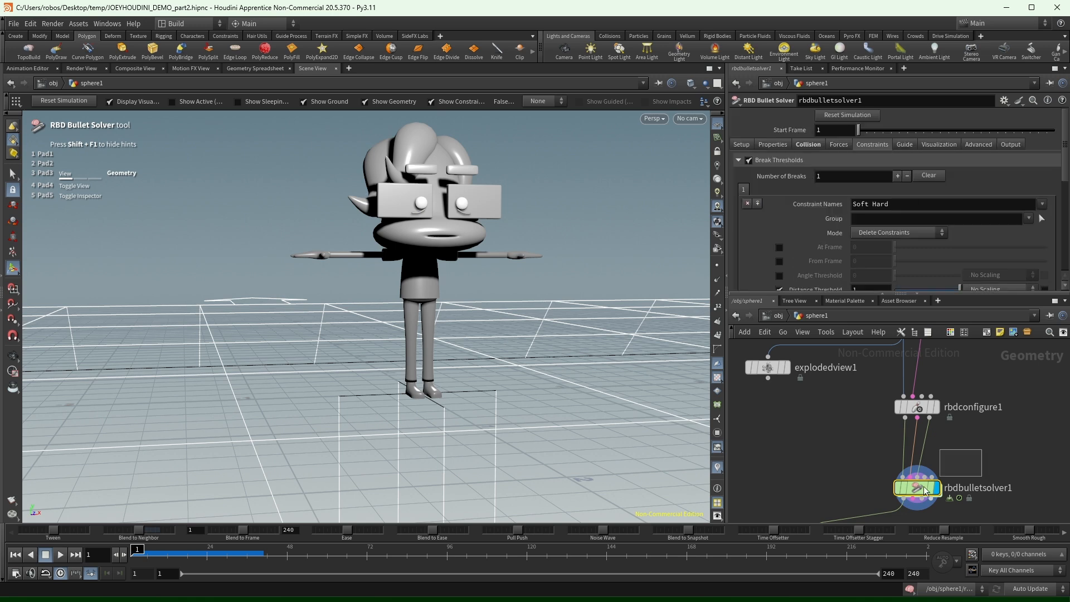
Enable the Pin constraint on rbdconfigure1 with a value of 0 and the type Soft.
drag(966, 467, 875, 405)
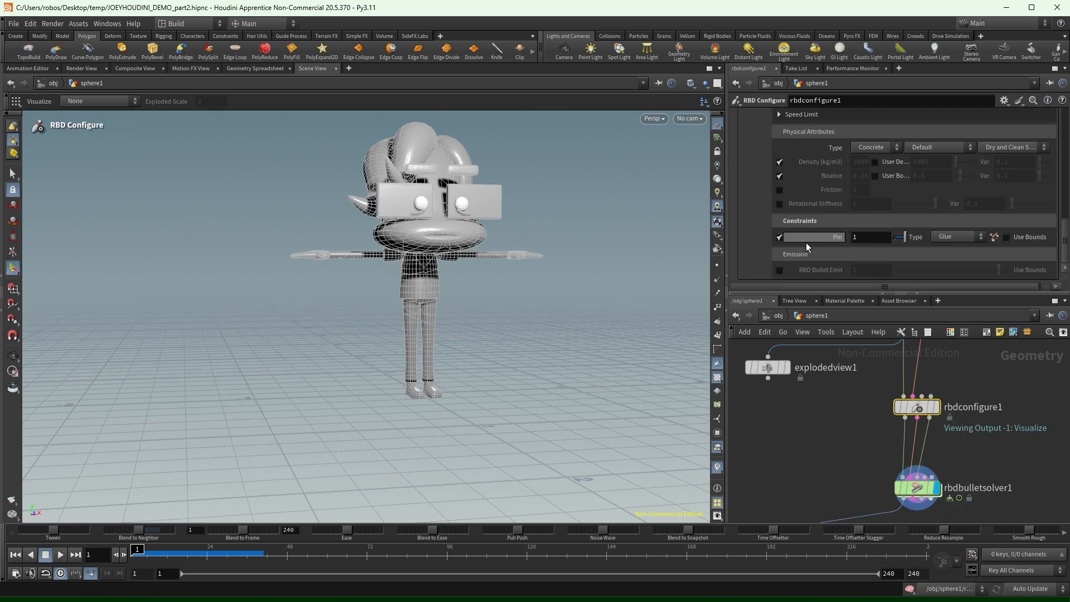
click(871, 237)
text(0)
key(Return)
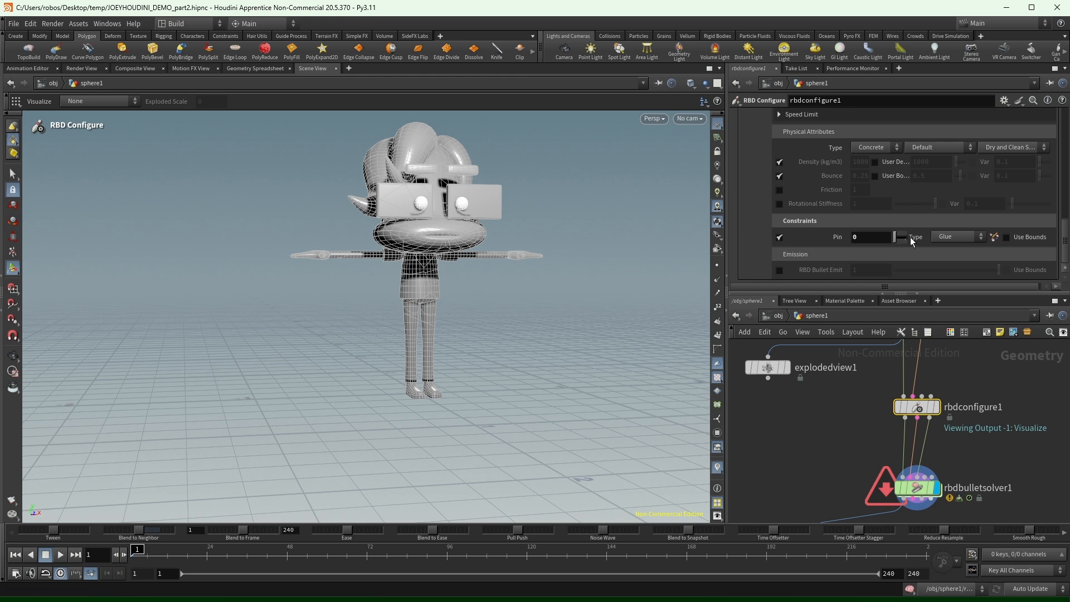
click(948, 239)
click(949, 260)
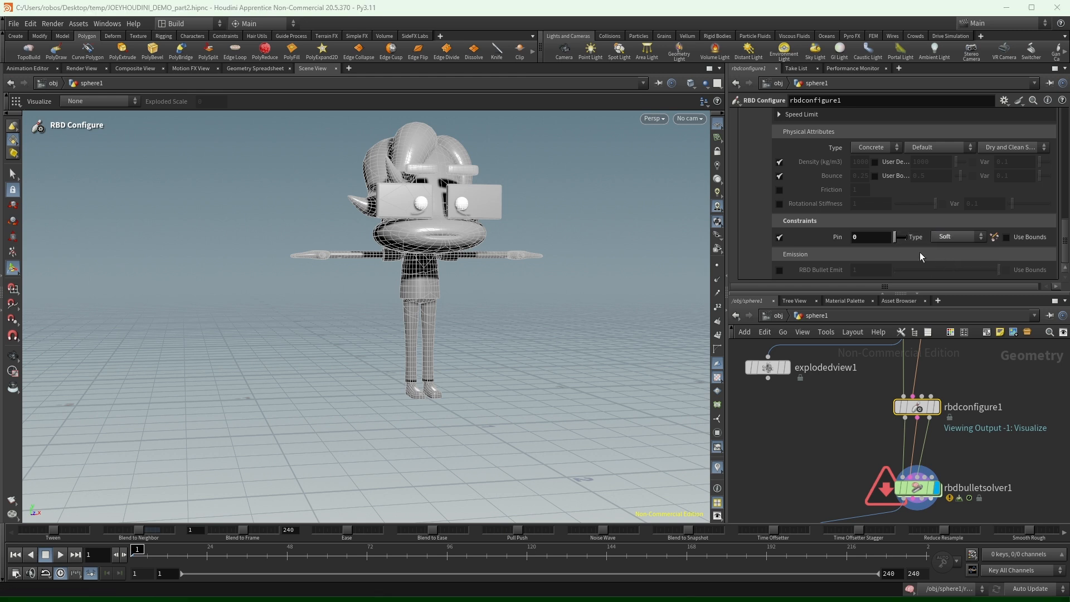
Set rbdconfigure1's Pin value to 1, check the collapse, and set the constraint type to Glue.
drag(903, 236, 920, 240)
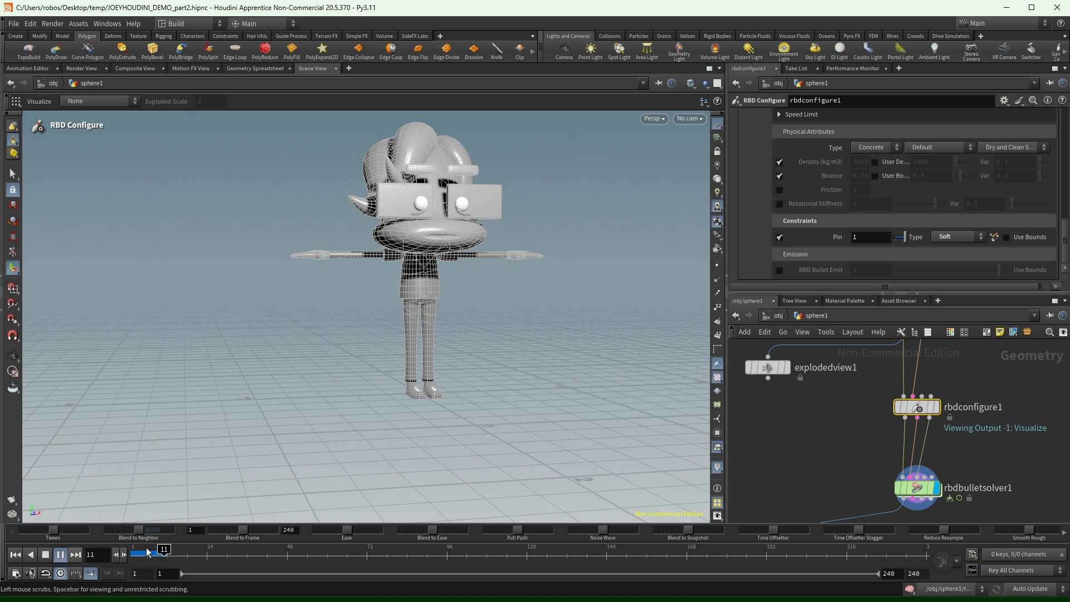
drag(166, 556, 3, 556)
click(956, 238)
click(958, 249)
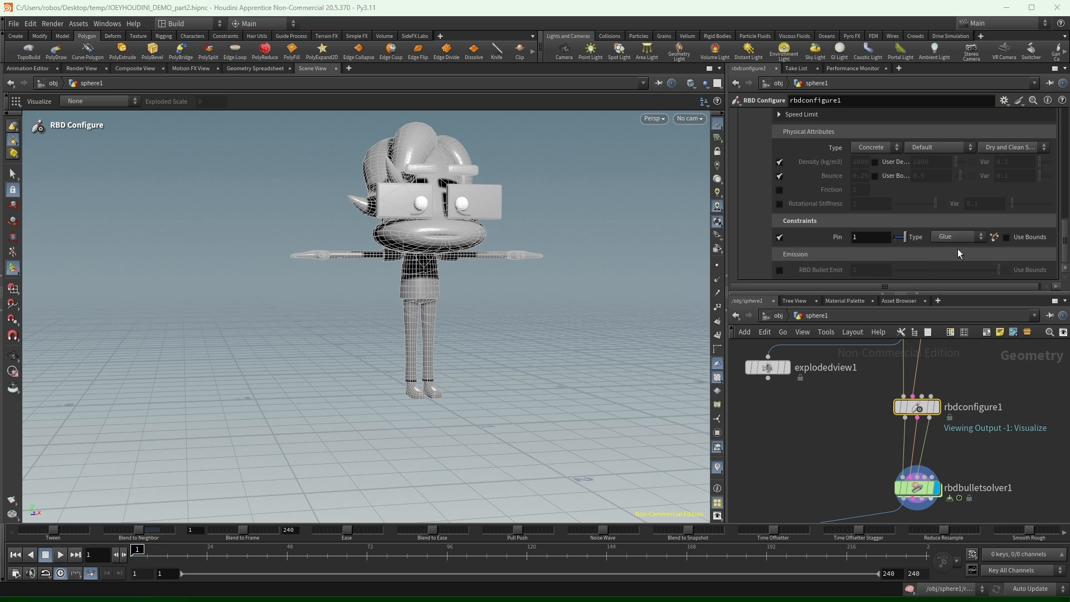
scroll(845, 234, up, 2)
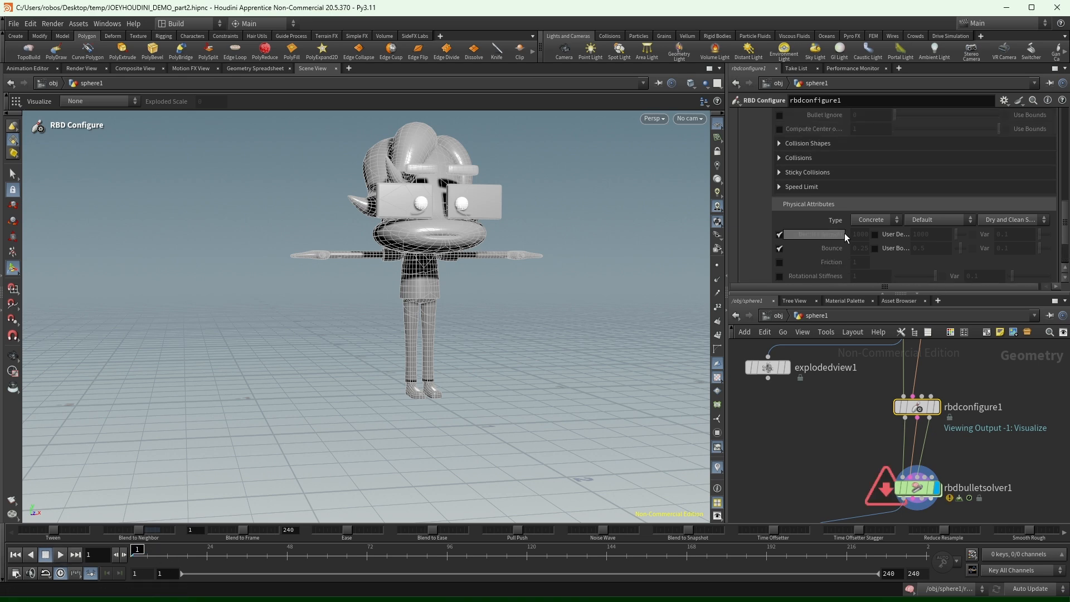
Select rbdbulletsolver1, replay the collapse with the glue pin setting and return to frame 1.
click(916, 489)
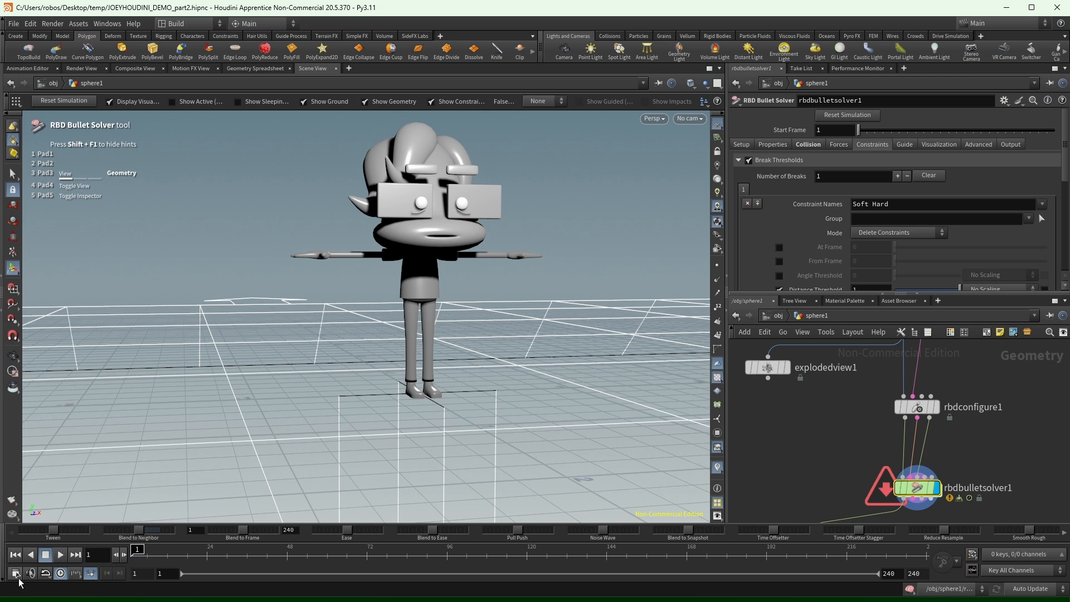
click(62, 555)
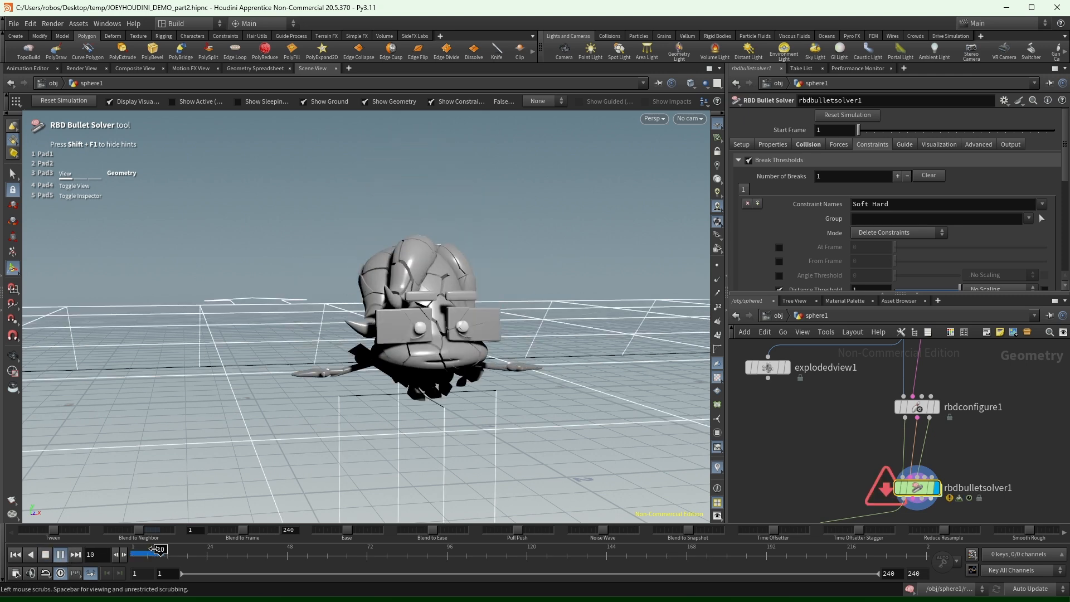
key(ctrl+Up)
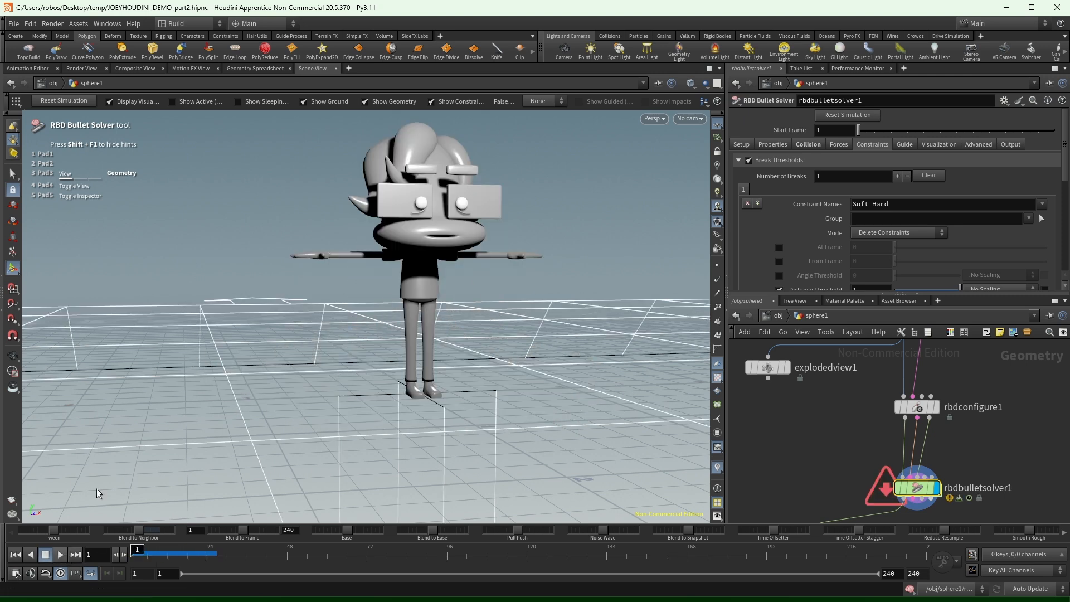
Enable the Drag force on rbdbulletsolver1 and replay the collapse from frame 1.
scroll(782, 209, down, 3)
scroll(843, 197, up, 3)
click(839, 144)
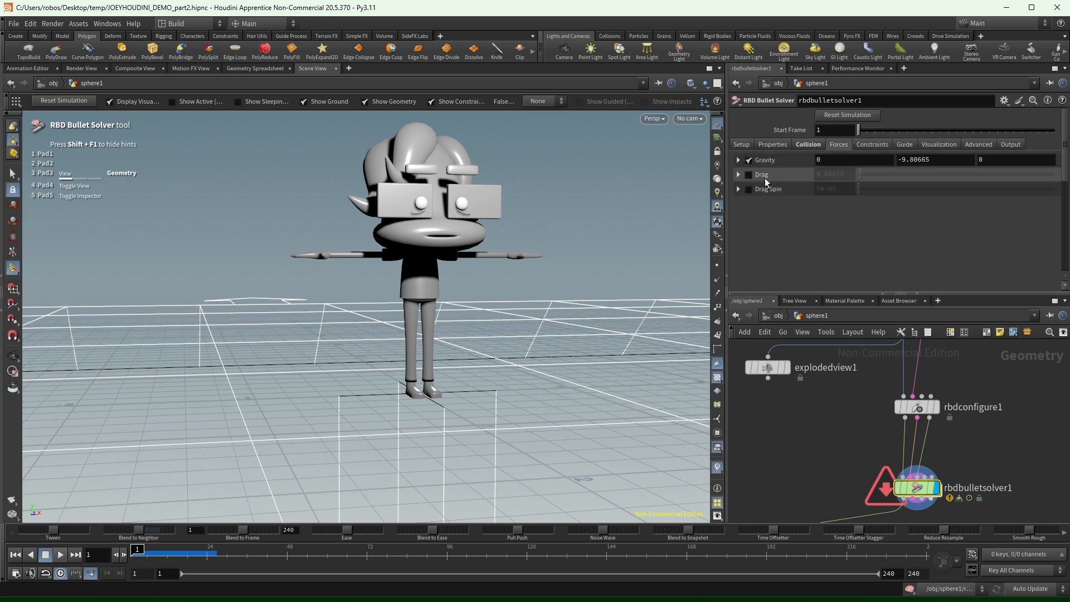
click(749, 174)
click(59, 554)
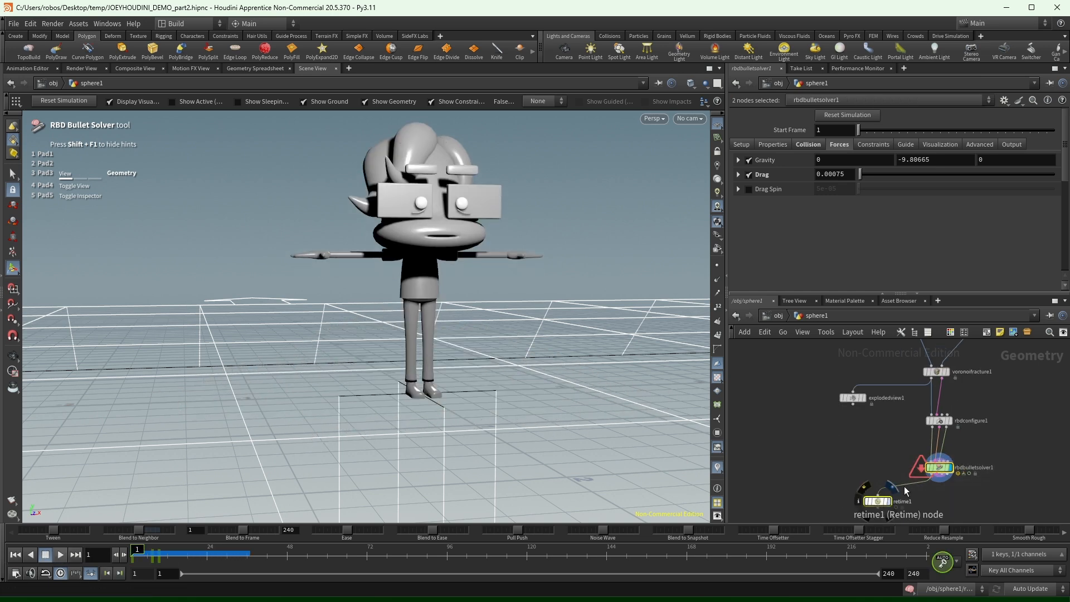
click(1009, 448)
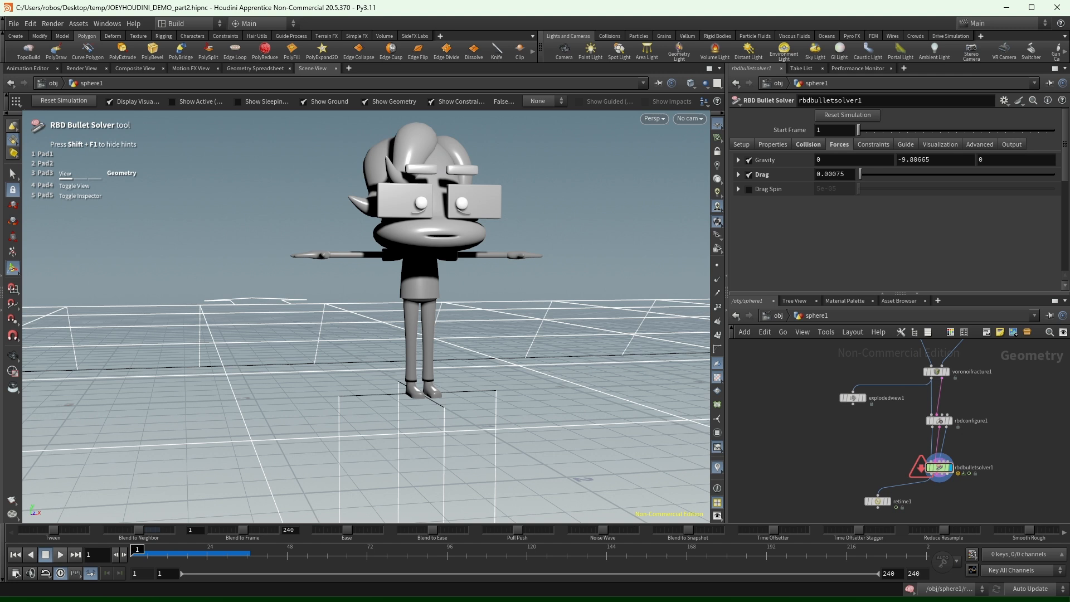
Add an RBD Material Fracture node beside voronoifracture1.
scroll(919, 417, down, 2)
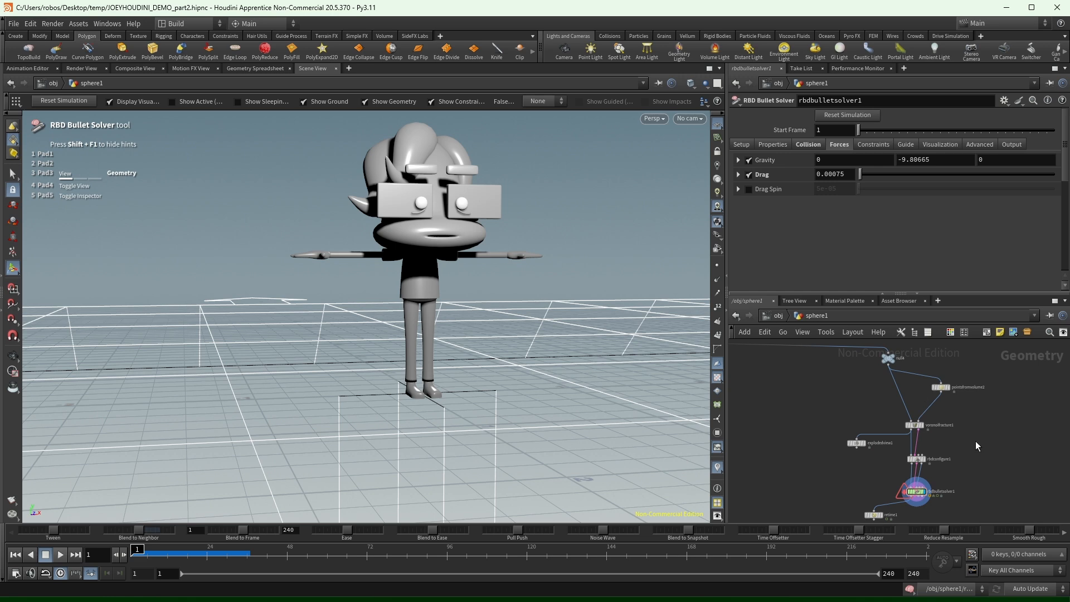
scroll(981, 434, up, 3)
key(Tab)
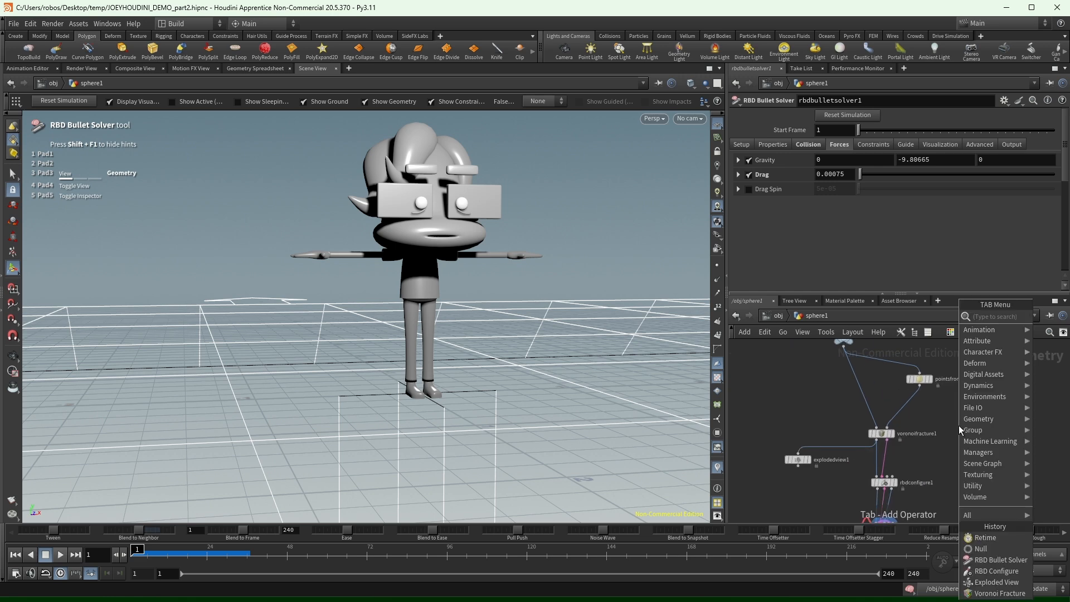
text(rbdmater)
key(Return)
click(959, 426)
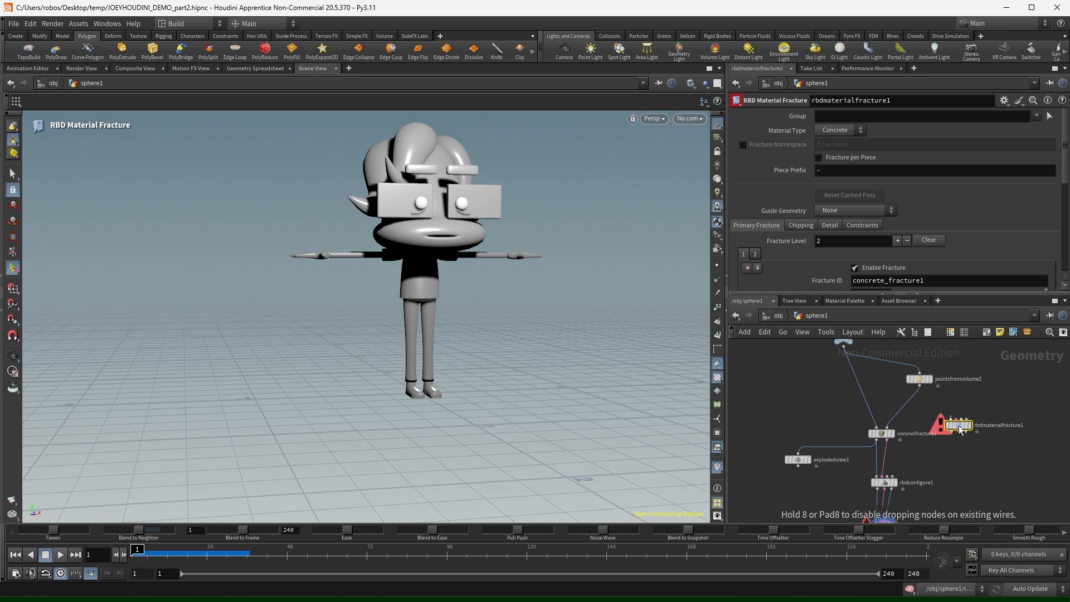
Connect the character geometry to rbdmaterialfracture1's first input and display the node.
drag(960, 430, 979, 437)
click(971, 427)
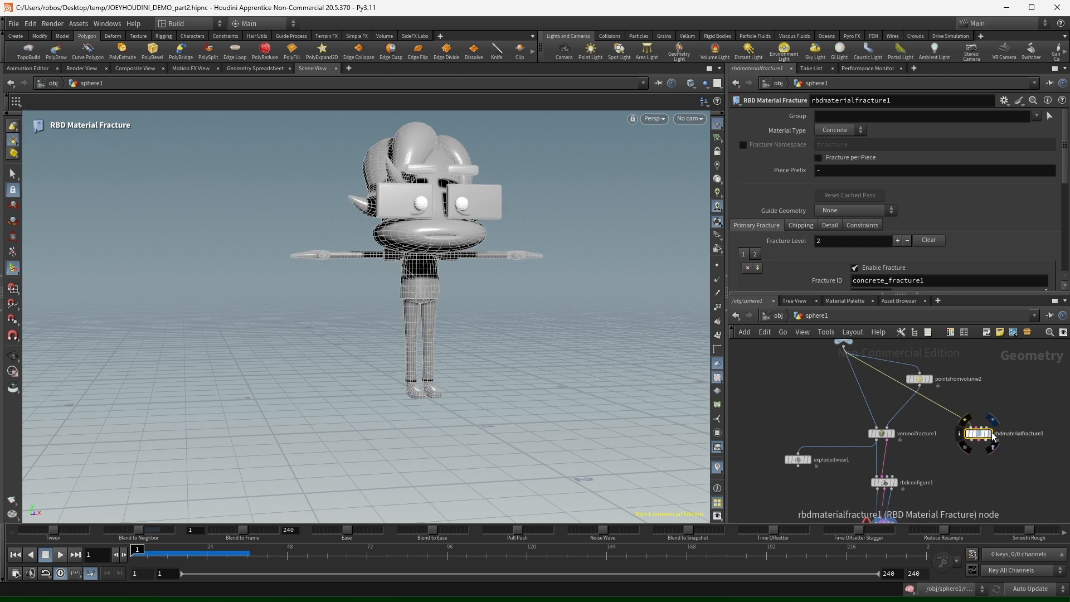
click(990, 433)
drag(976, 433, 964, 436)
middle_drag(966, 474, 976, 435)
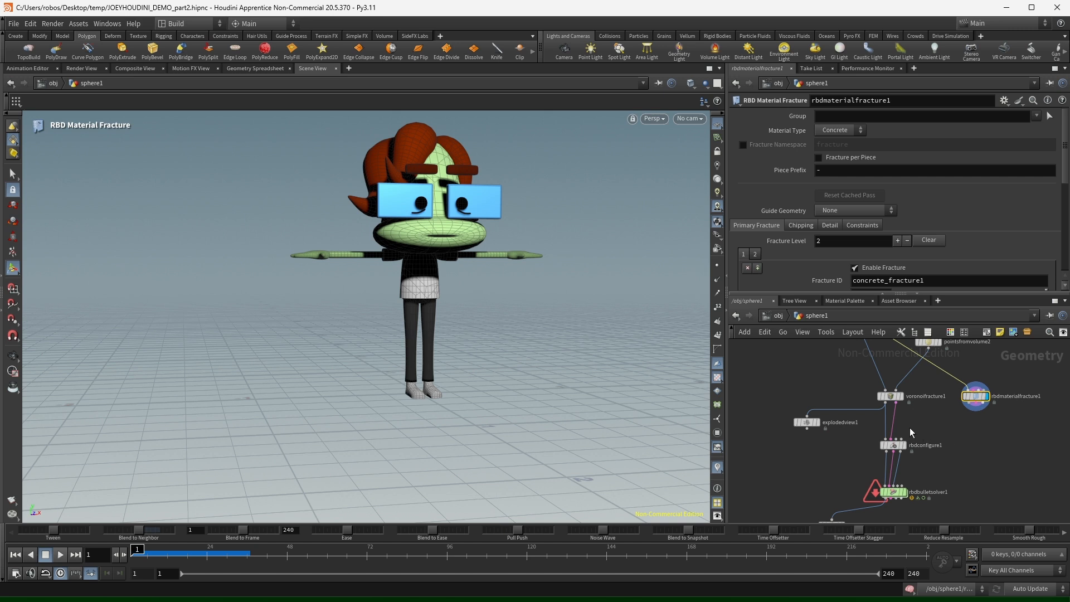
Rewire rbdconfigure1's inputs to come from rbdmaterialfracture1 instead of voronoifracture1.
scroll(910, 430, up, 2)
mouse_move(876, 444)
mouse_down()
mouse_move(987, 378)
mouse_move(994, 391)
mouse_move(883, 446)
mouse_up()
drag(1015, 392, 928, 447)
middle_drag(1032, 419, 1024, 424)
Connect explodedview1 to rbdmaterialfracture1's geometry output and display it to inspect the fractured pieces.
drag(754, 416, 986, 397)
click(771, 426)
click(755, 426)
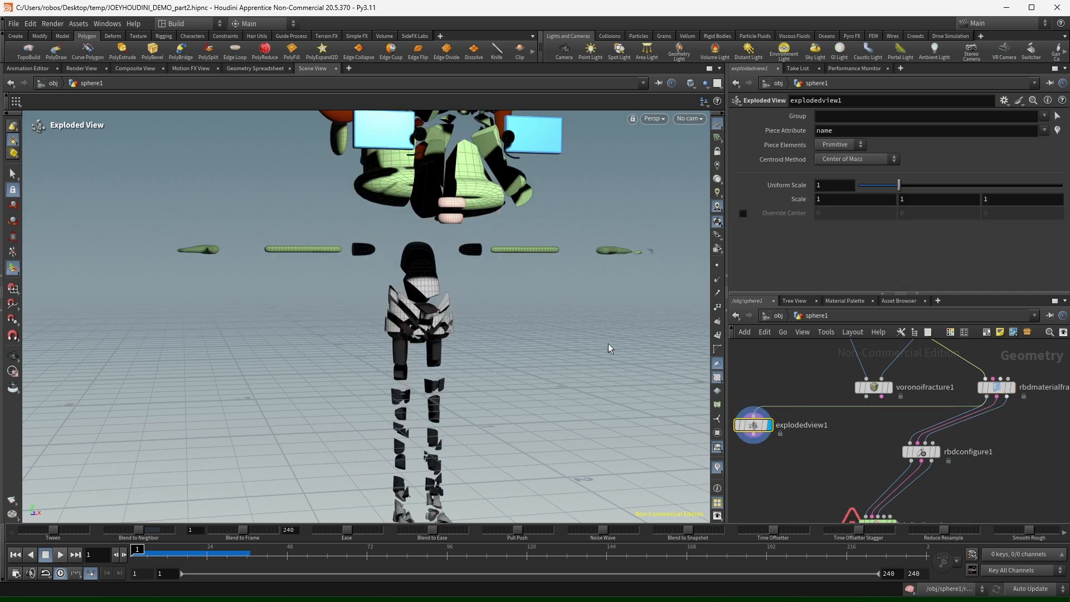
alt+right_drag(433, 223, 428, 291)
alt+middle_drag(427, 292, 422, 386)
mouse_move(423, 386)
alt+mouse_down()
mouse_move(479, 362)
mouse_move(427, 385)
alt+mouse_up()
Display rbdmaterialfracture1 with its primary fracture settings and bypass rbdconfigure1.
middle_drag(1009, 451, 986, 478)
click(1008, 370)
click(995, 372)
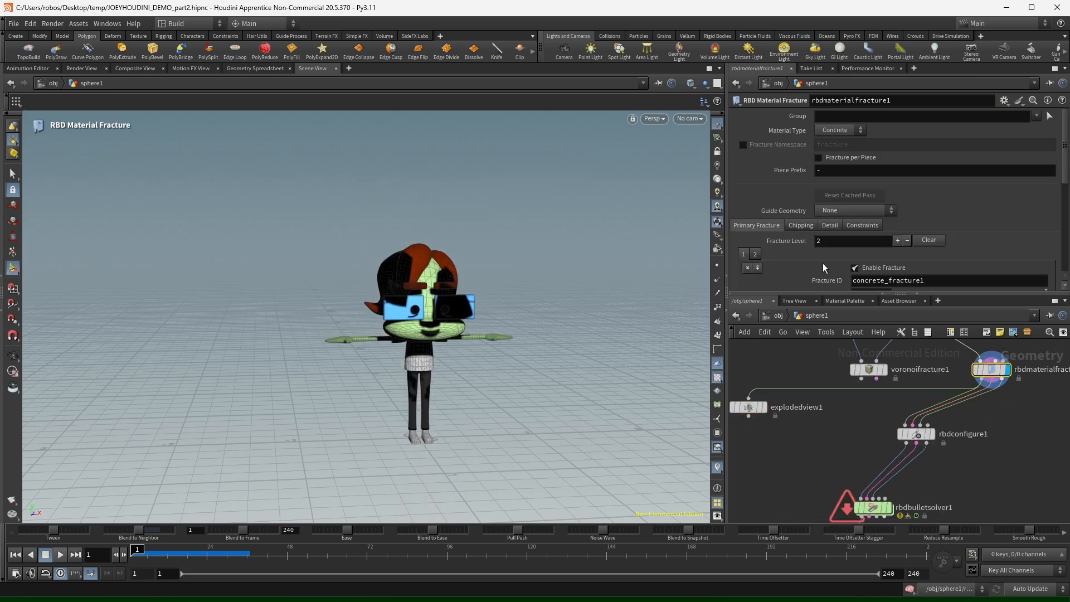
scroll(816, 254, down, 3)
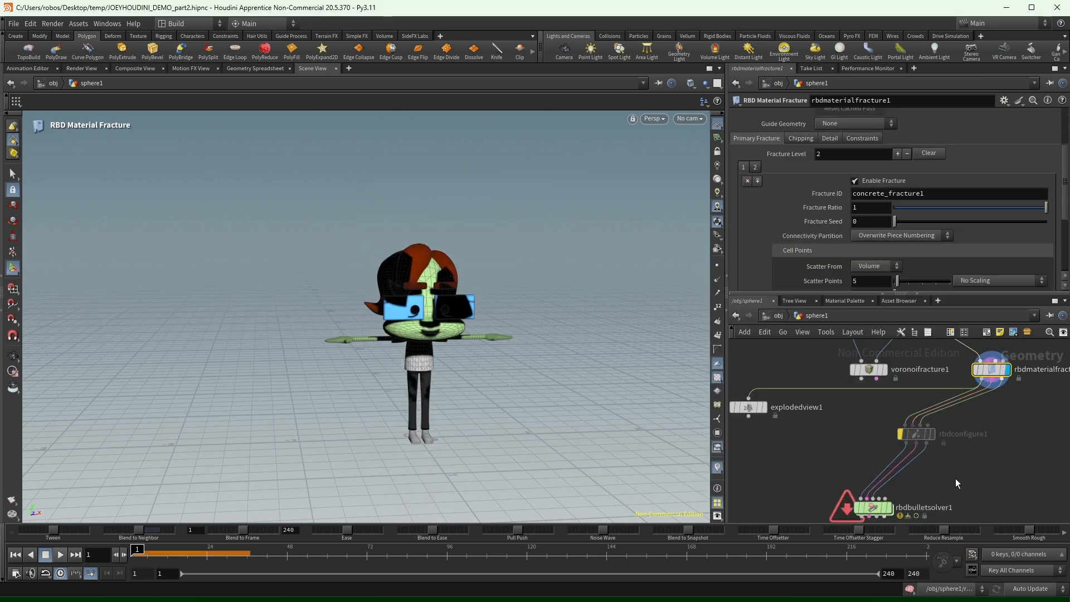
Display rbdbulletsolver1, play the material-fractured collapse and scrub back to frame 10.
middle_drag(956, 478, 956, 450)
click(888, 480)
click(874, 483)
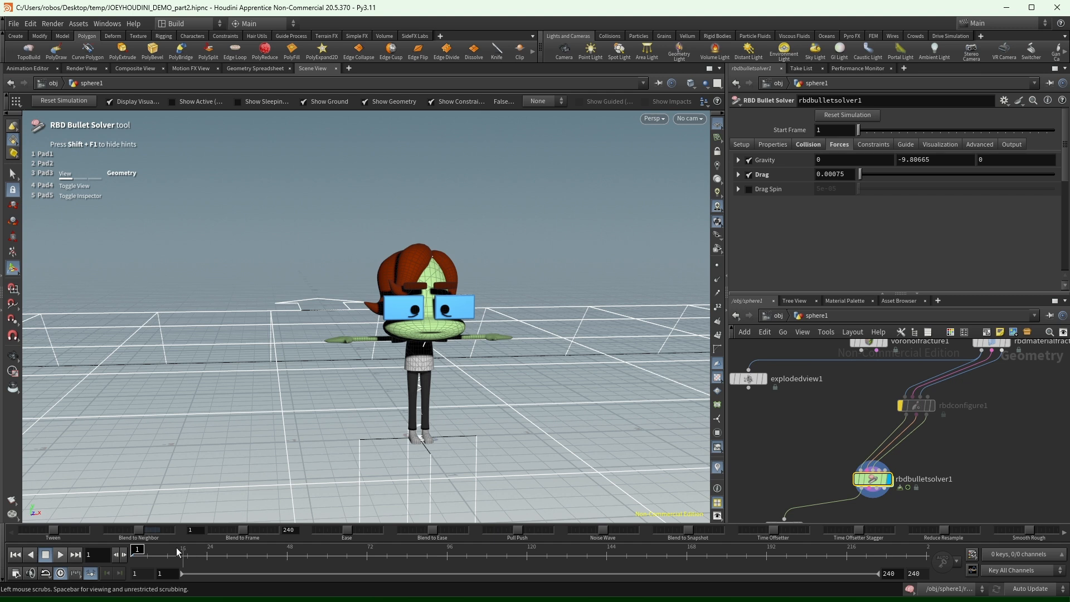
click(58, 557)
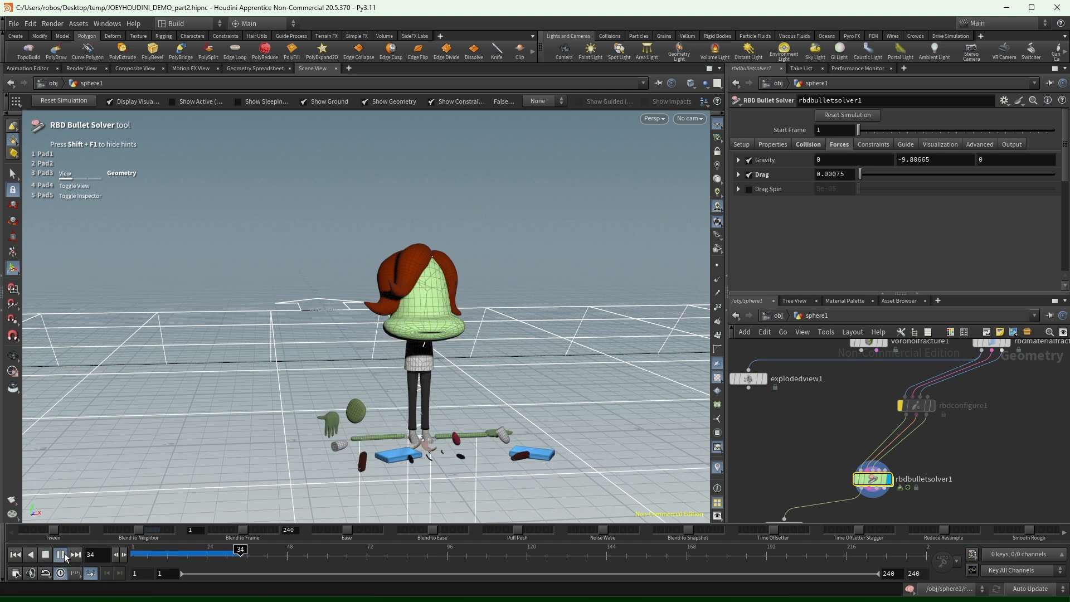
drag(183, 557, 161, 558)
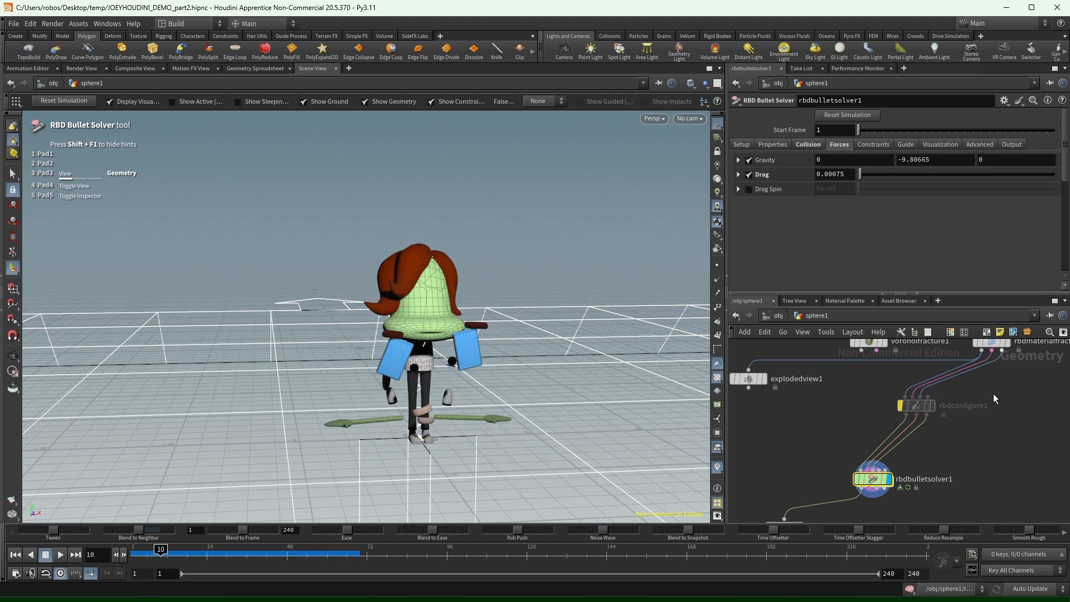
middle_drag(994, 394, 984, 416)
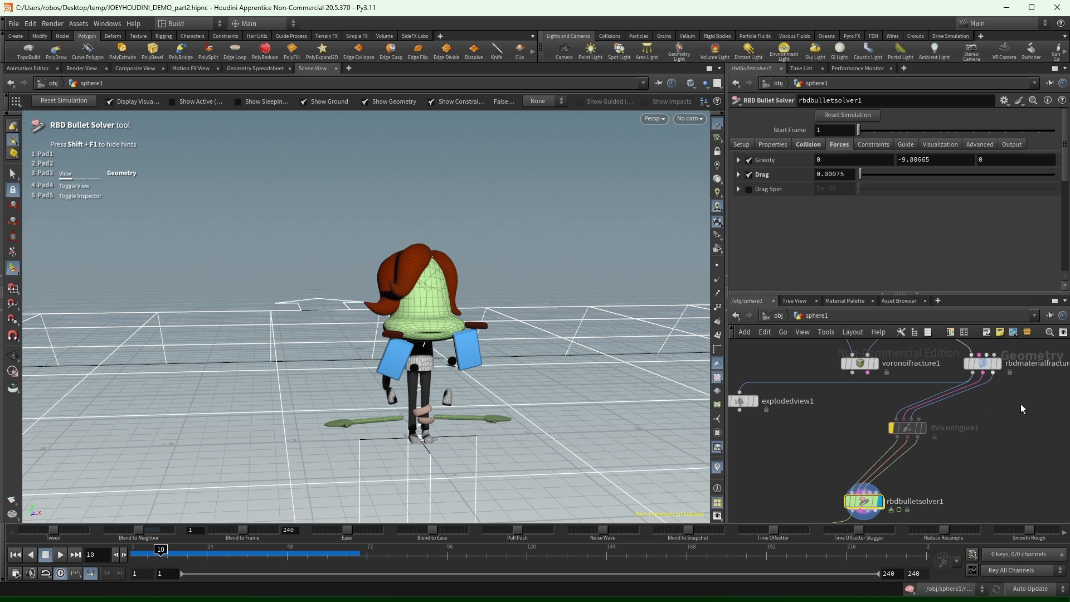
Review rbdmaterialfracture1's chipping, detail, constraint and primary fracture settings.
click(982, 363)
scroll(815, 205, up, 3)
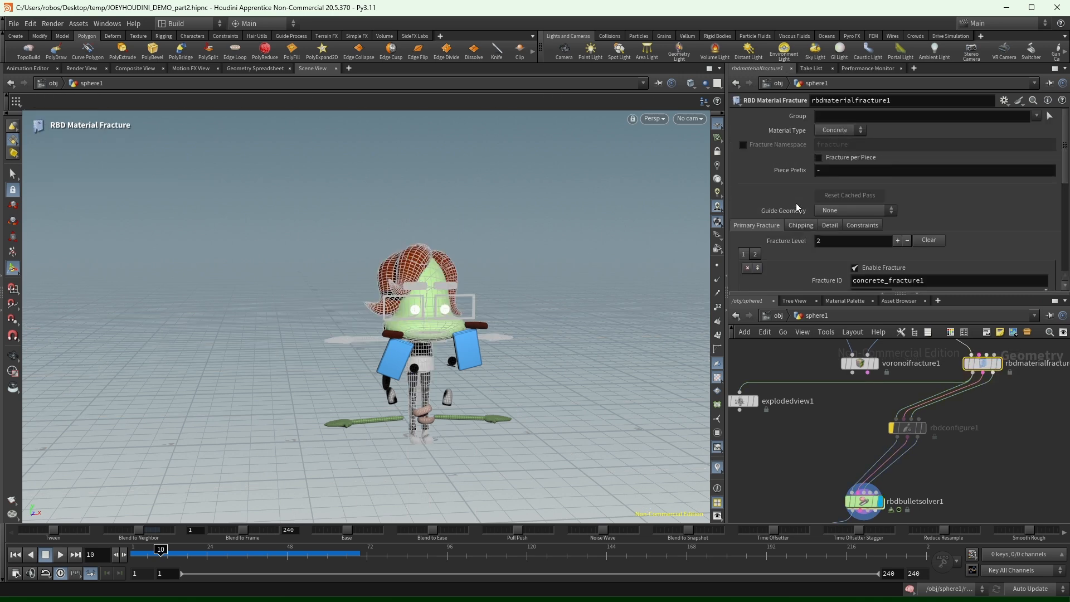
click(801, 225)
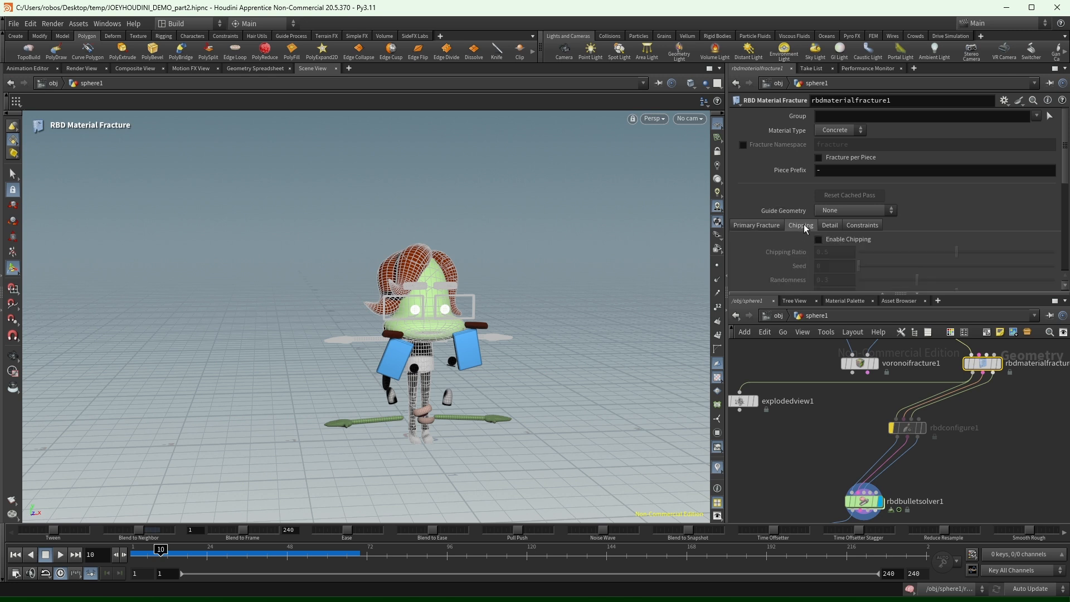
scroll(791, 189, down, 2)
click(831, 153)
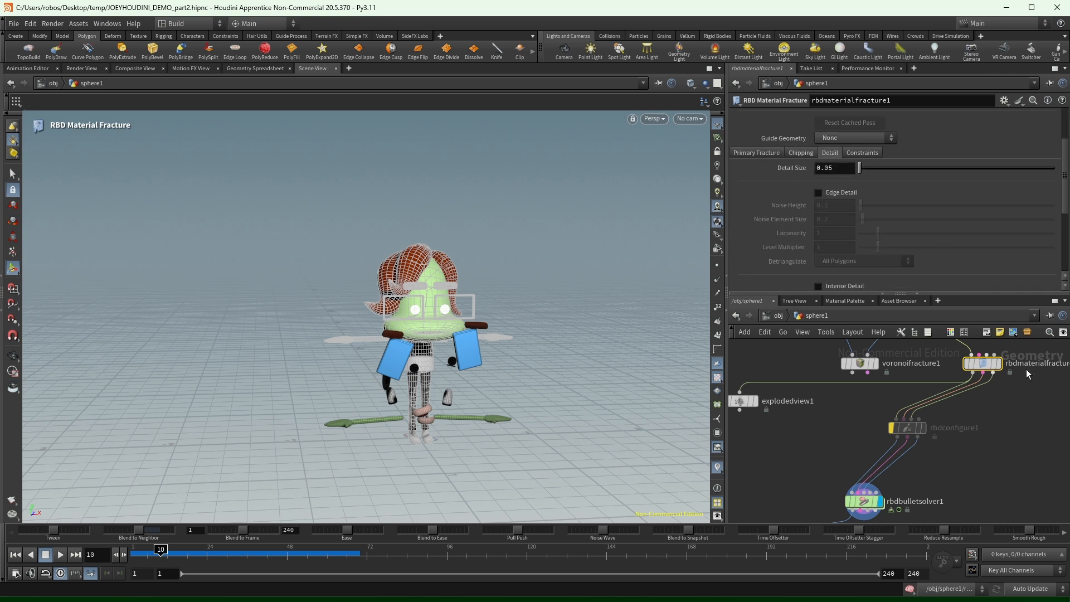
click(868, 153)
click(804, 153)
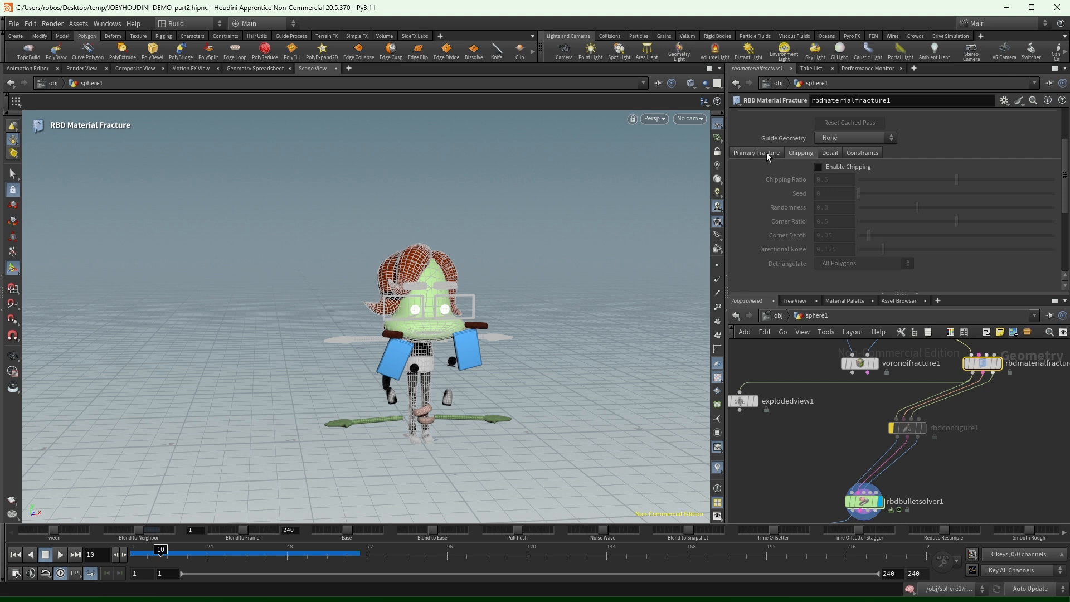
click(768, 152)
scroll(773, 179, down, 6)
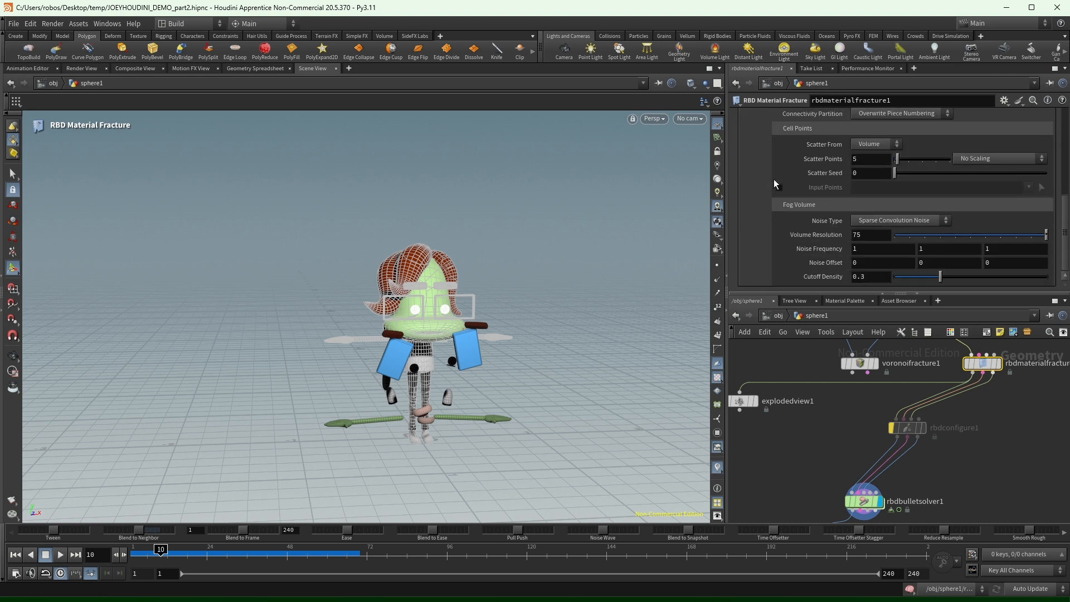
scroll(774, 179, up, 8)
click(807, 205)
Set the glue constraint's Primary Strength on rbdmaterialfracture1 to 10 and replay the collapse from frame 1.
click(863, 205)
scroll(935, 172, down, 3)
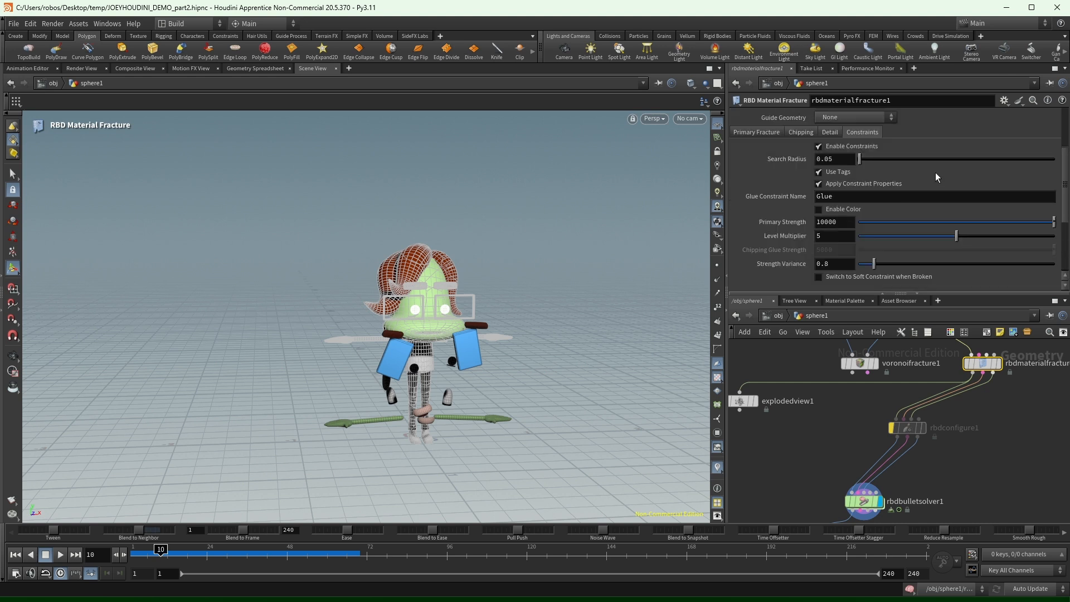
click(849, 225)
key(Return)
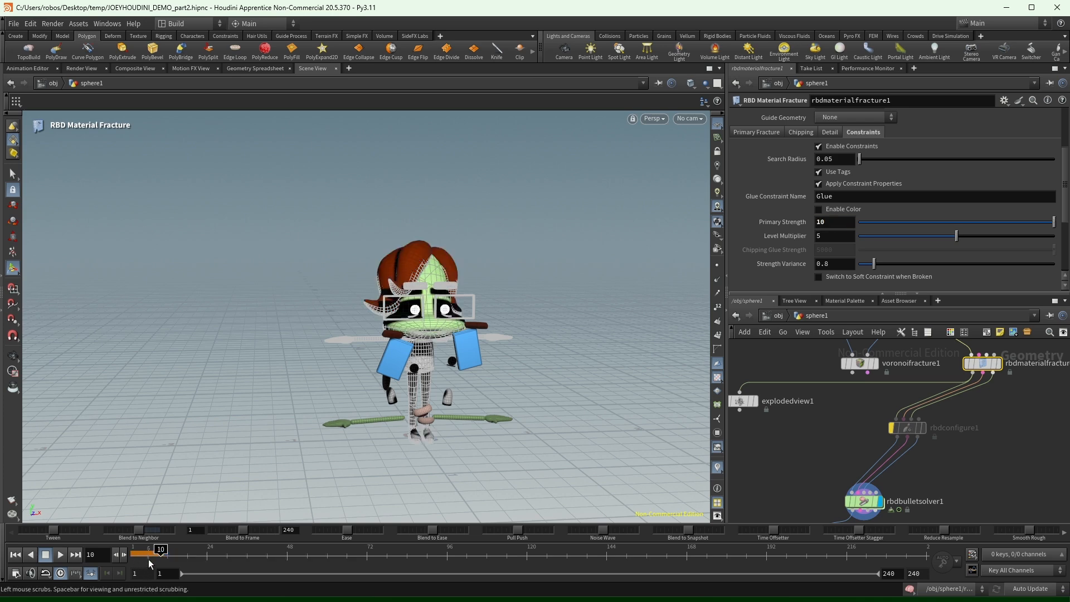
drag(148, 559, 132, 560)
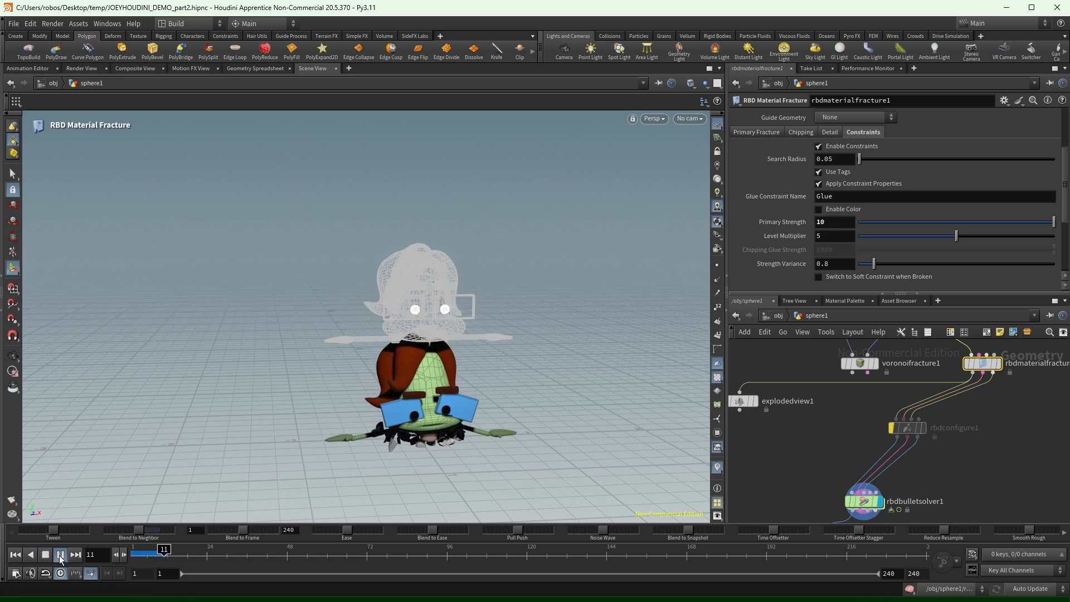
Set the glue constraint's Primary Strength on rbdmaterialfracture1 to 100, replay the collapse and return to frame 1.
click(59, 555)
drag(156, 556, 132, 556)
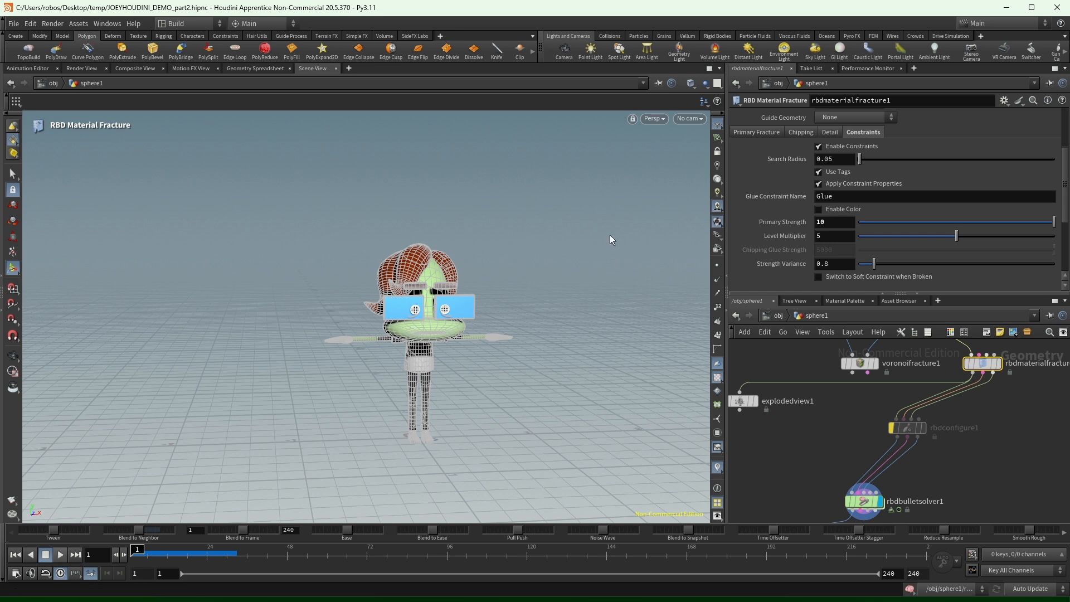
click(840, 222)
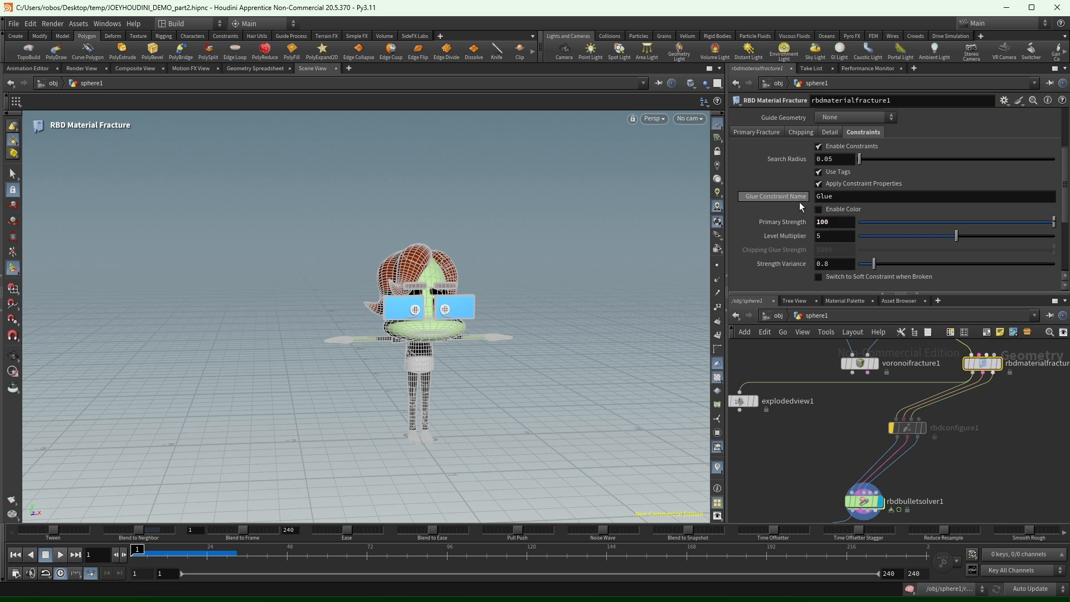
click(60, 555)
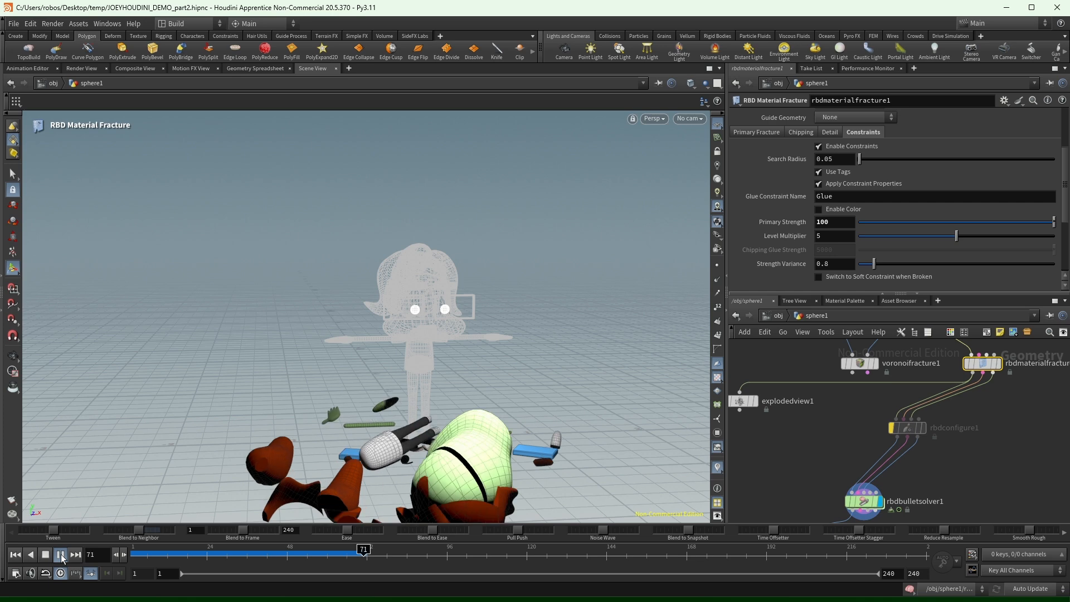
click(138, 554)
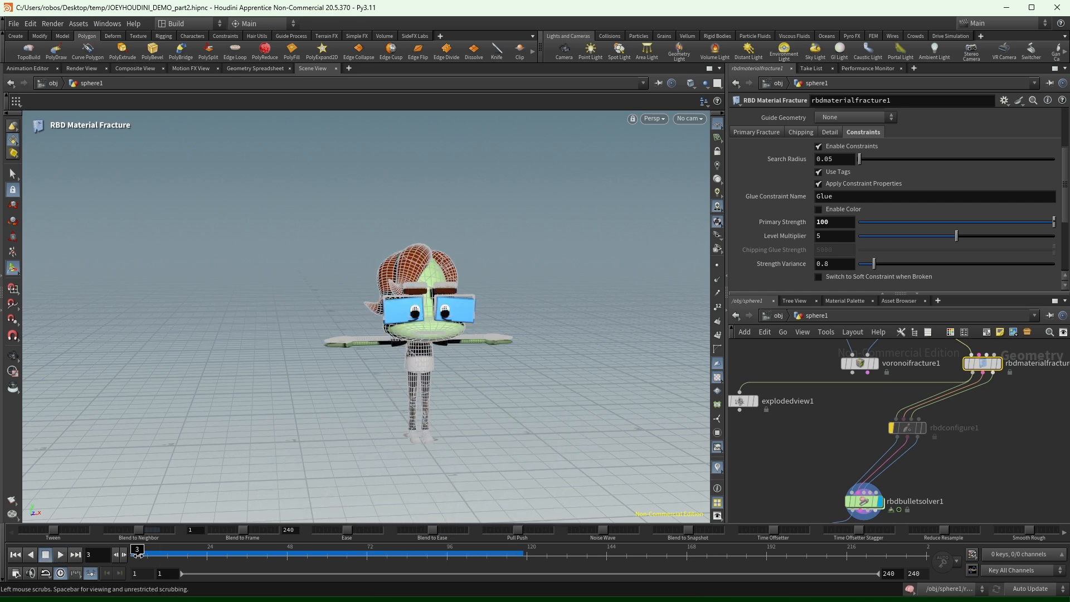
drag(138, 555, 3, 573)
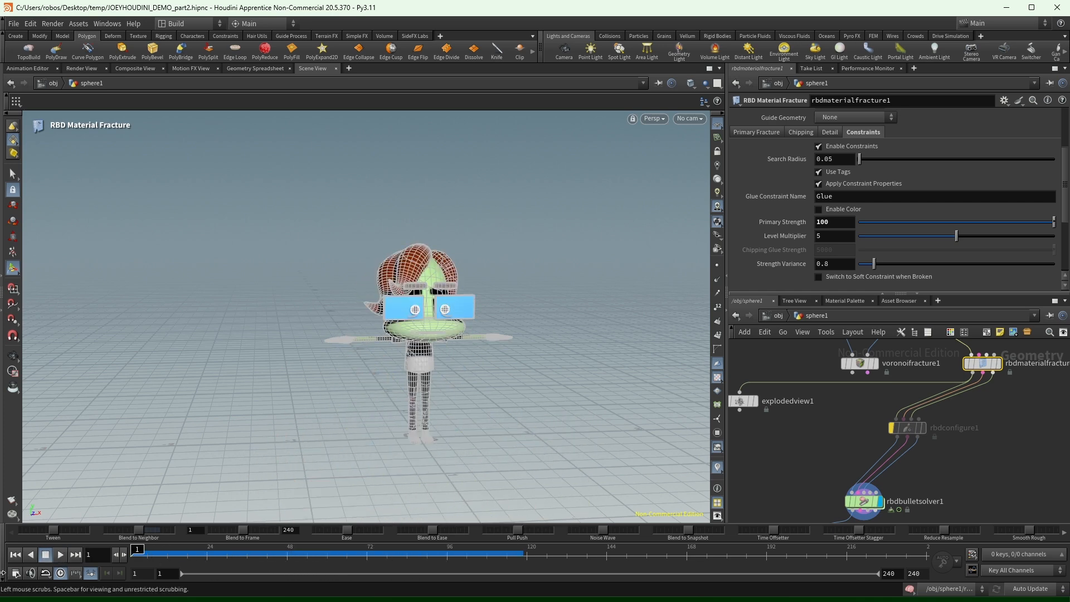
Set the primary fracture's Scatter Points to 25, select rbdbulletsolver1 and play the collapse before returning to frame 1.
click(756, 132)
scroll(844, 215, down, 2)
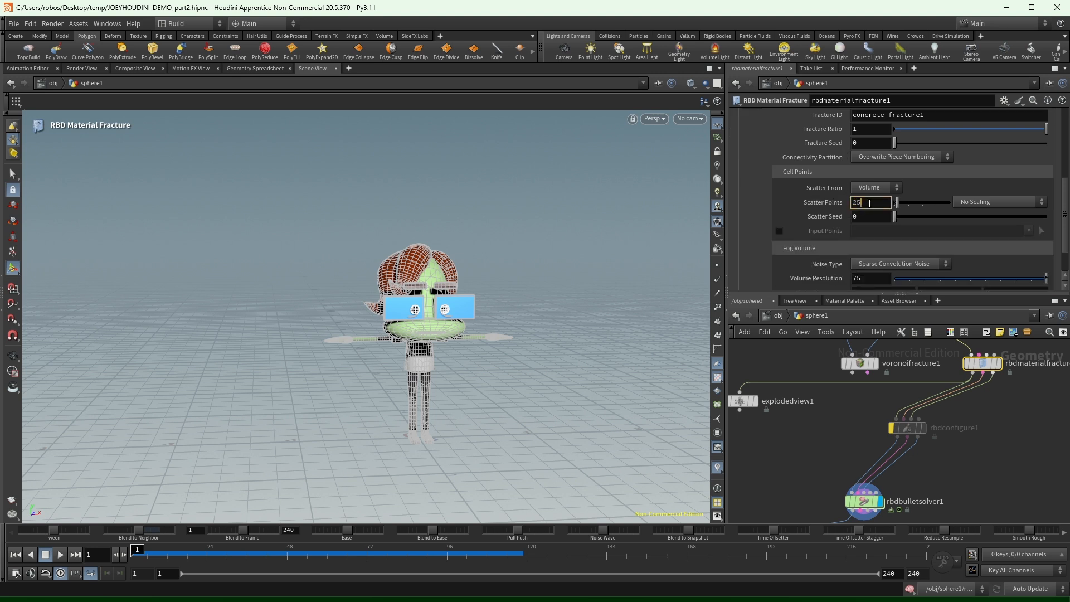
key(Return)
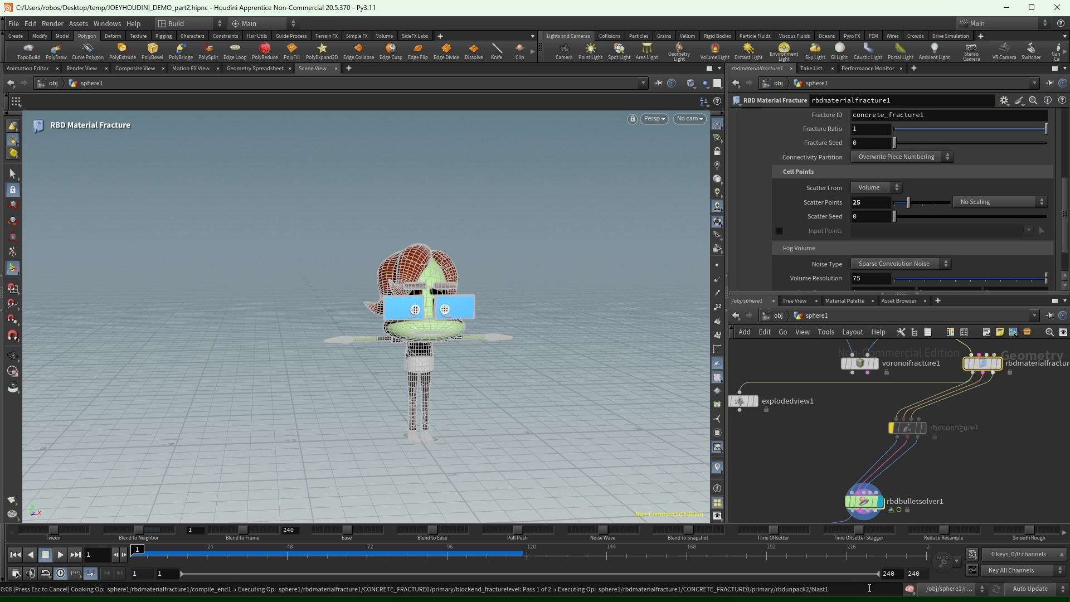
drag(988, 483, 837, 509)
click(58, 557)
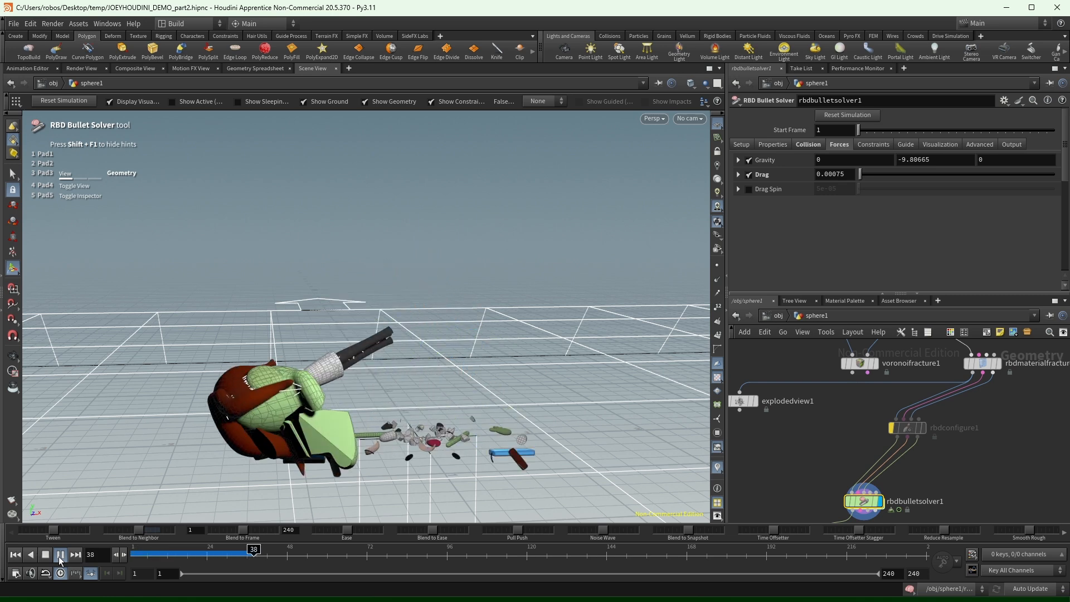
drag(170, 556, 135, 556)
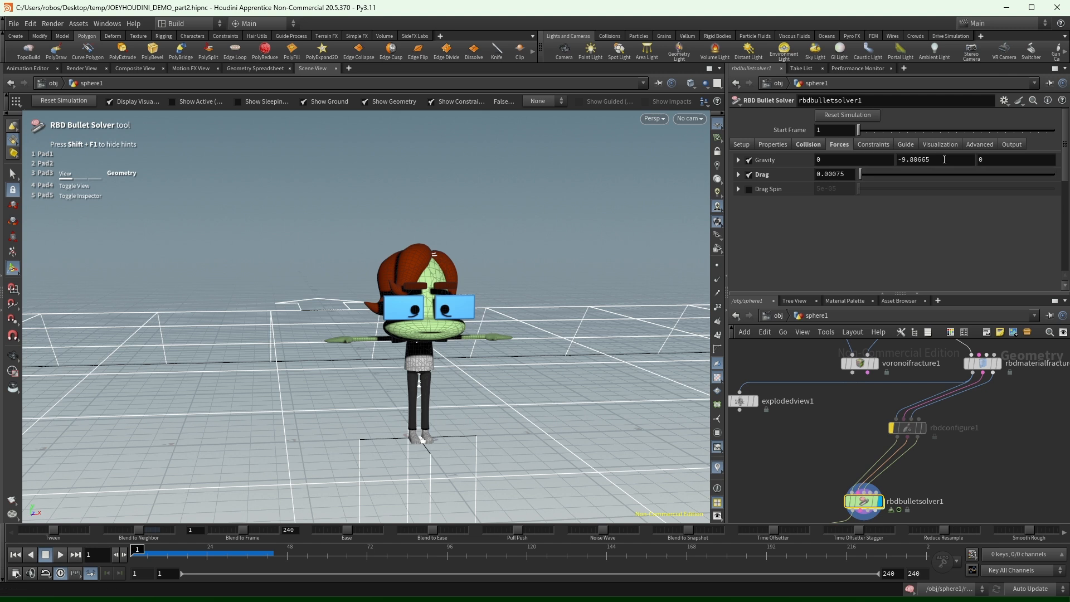
Review rbdbulletsolver1's constraint break thresholds and enable its guides.
click(889, 145)
scroll(848, 216, down, 5)
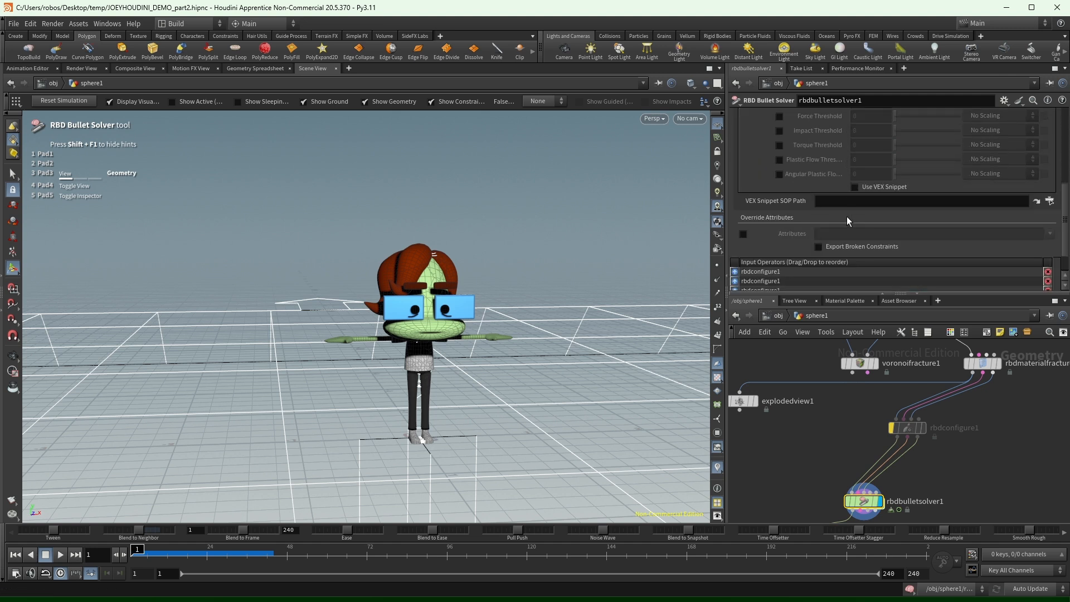
scroll(801, 219, up, 5)
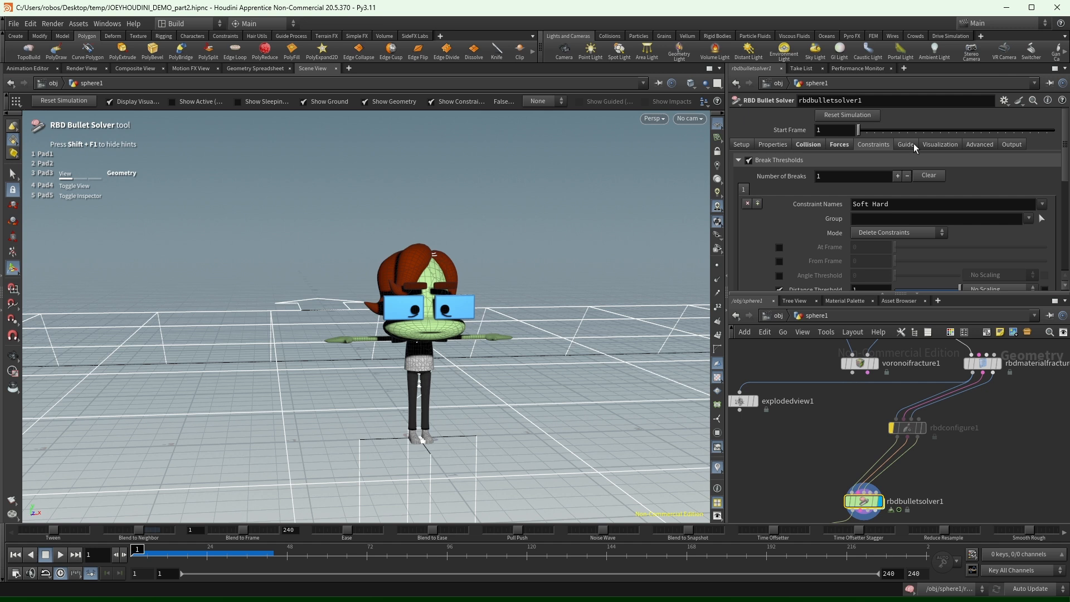
click(913, 144)
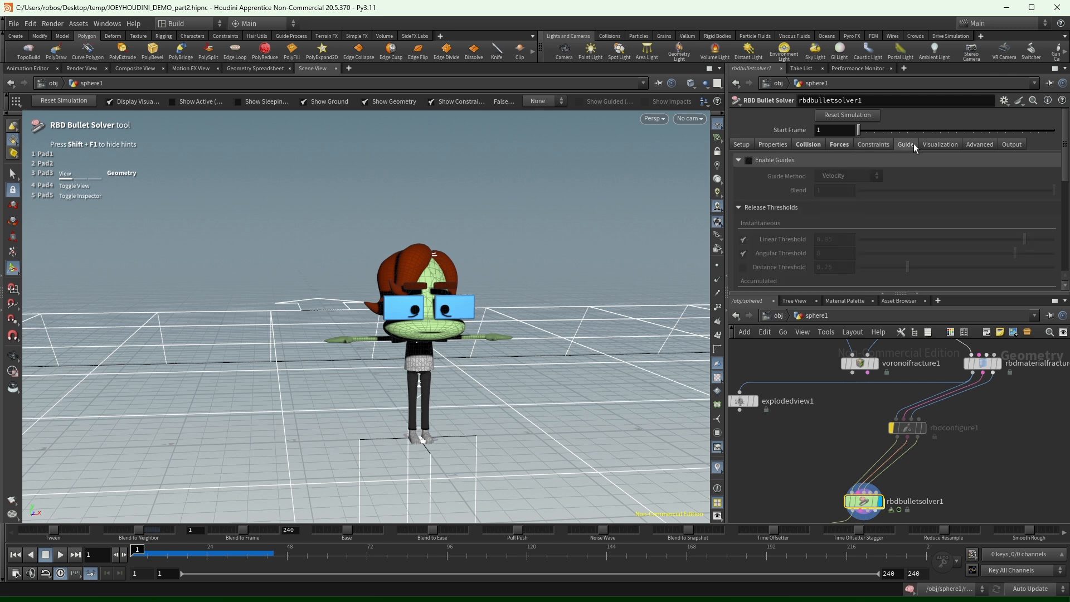
click(748, 159)
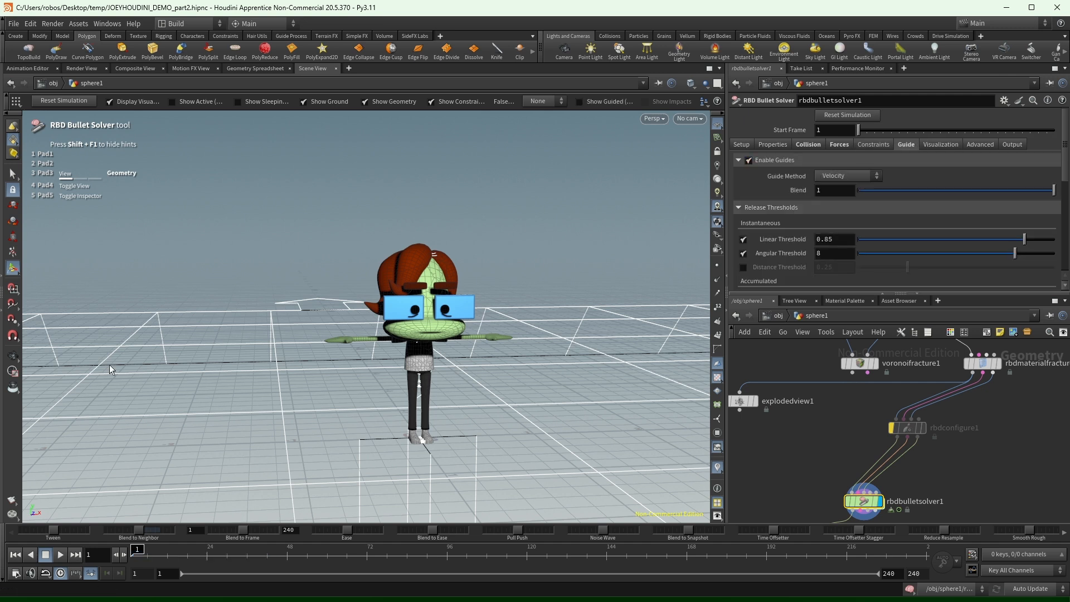
Move rbdmaterialfracture1 closer to voronoifracture1 in the node network.
scroll(1012, 461, down, 4)
middle_drag(1004, 384, 1016, 439)
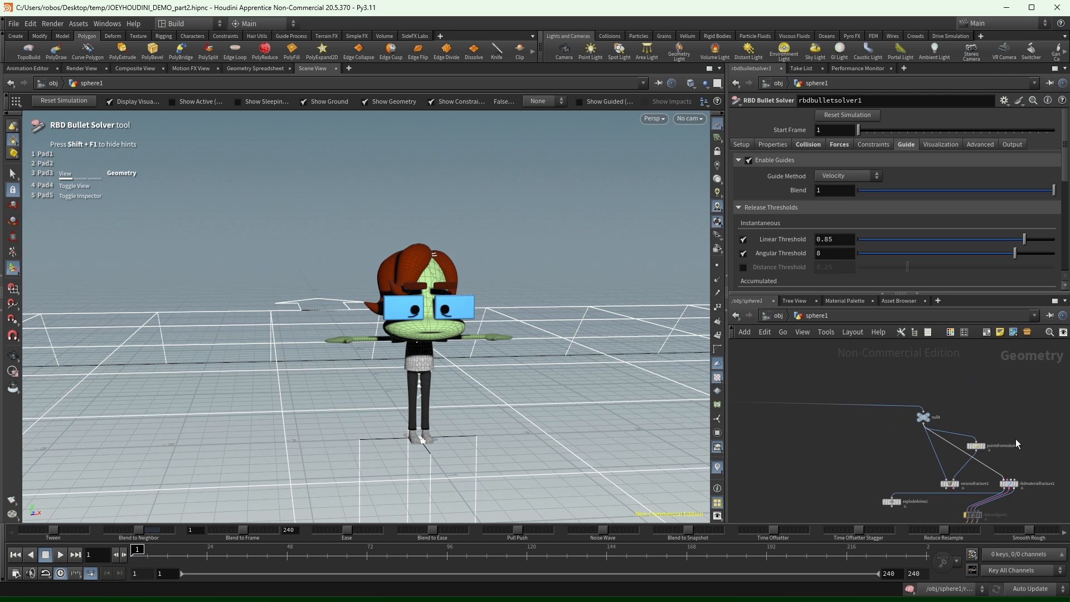
scroll(1012, 440, up, 4)
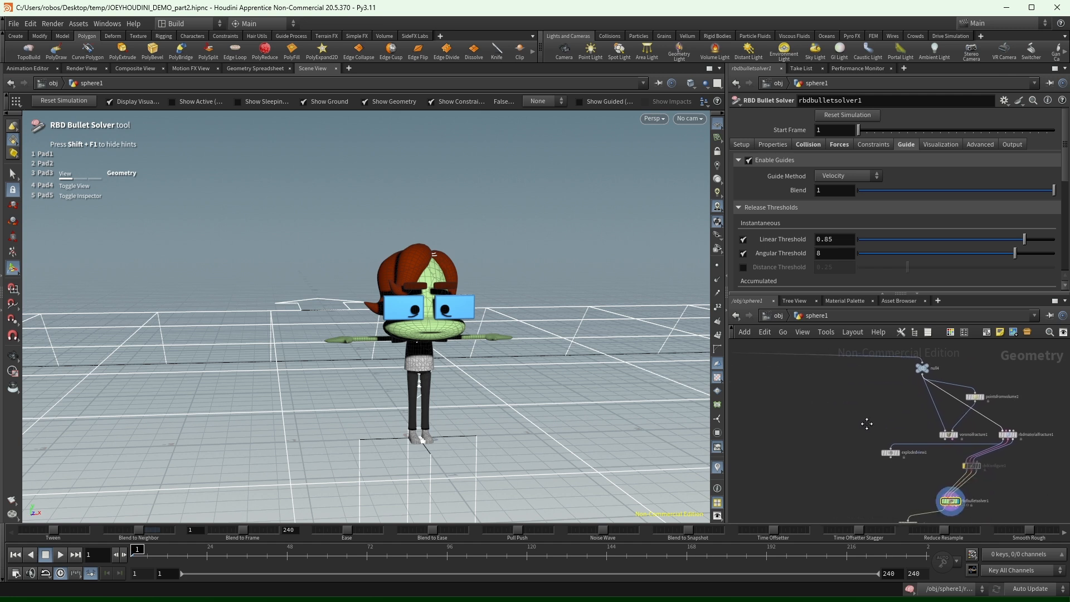
drag(1016, 442, 967, 442)
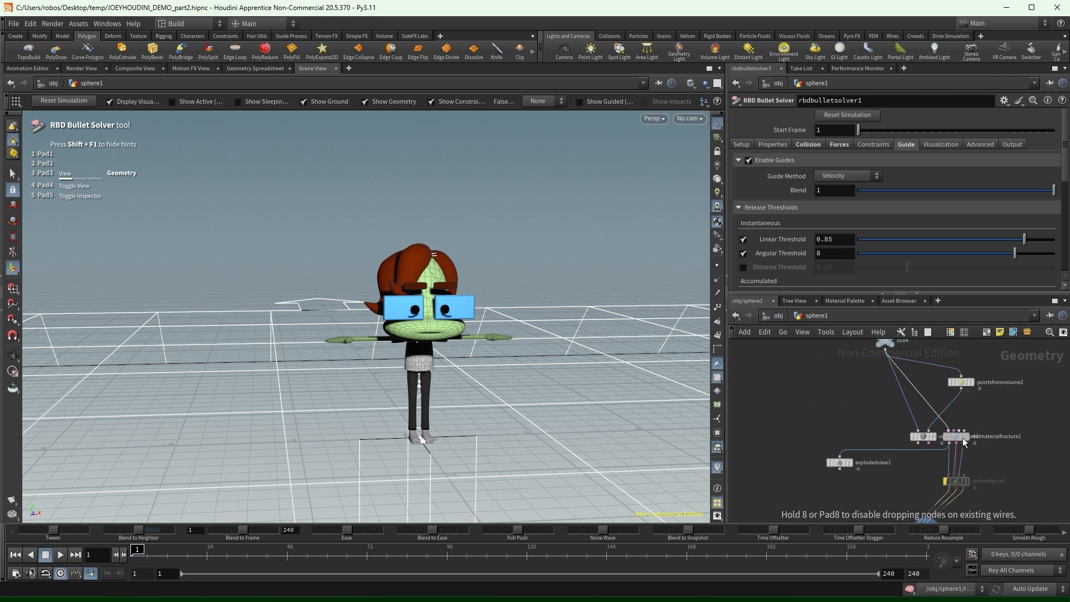
middle_drag(999, 475, 998, 463)
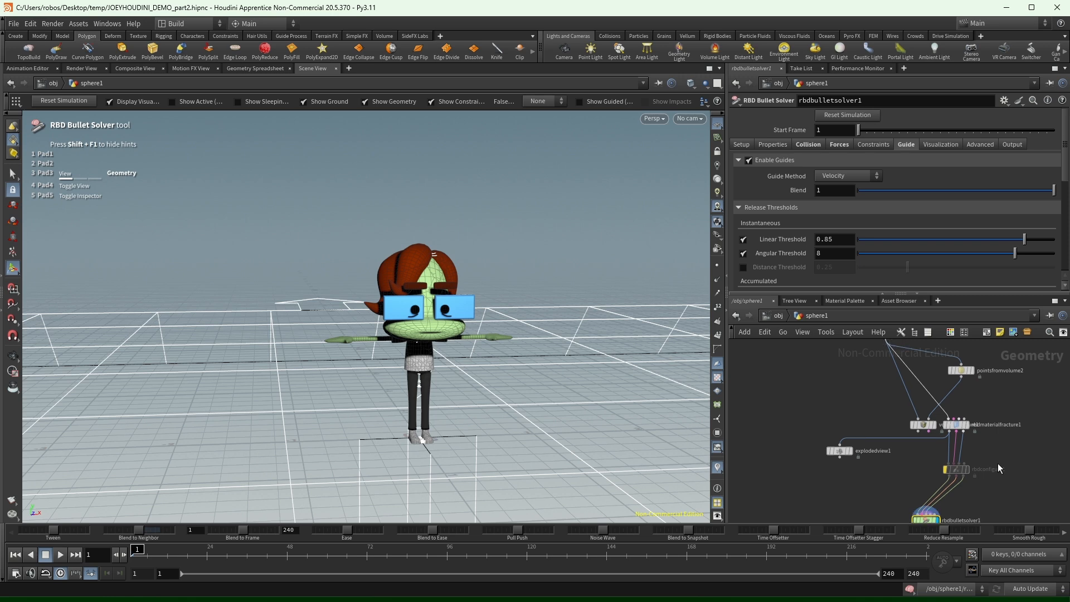
drag(820, 497, 928, 413)
key(ctrl+x)
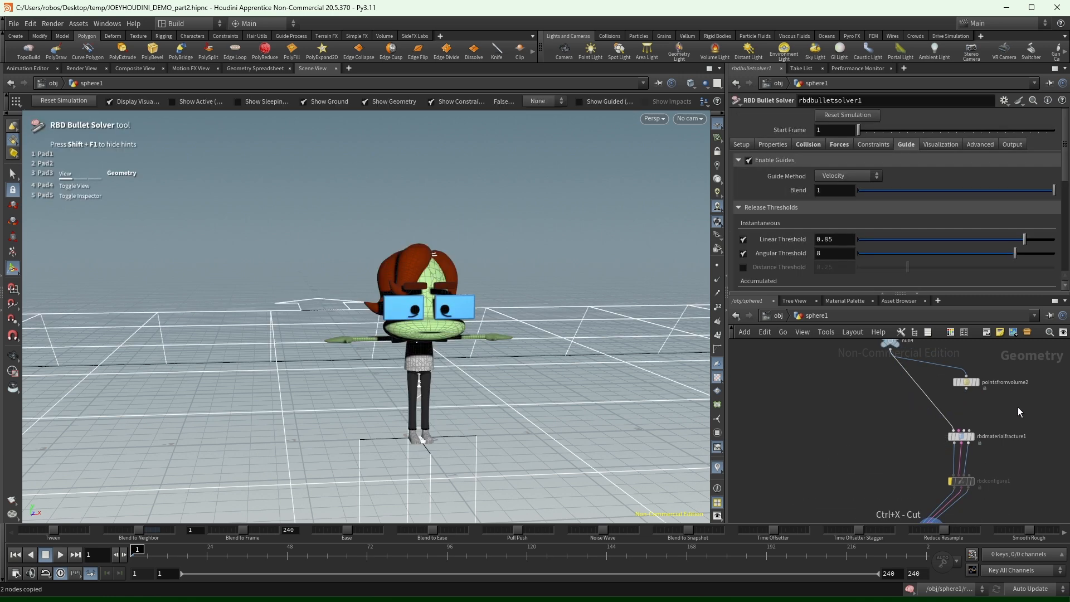
key(ctrl+z)
Add a Bend node and wire it between rbdmaterialfracture1's Proxy Geometry output and rbdconfigure1's matching input.
scroll(984, 455, up, 3)
key(Tab)
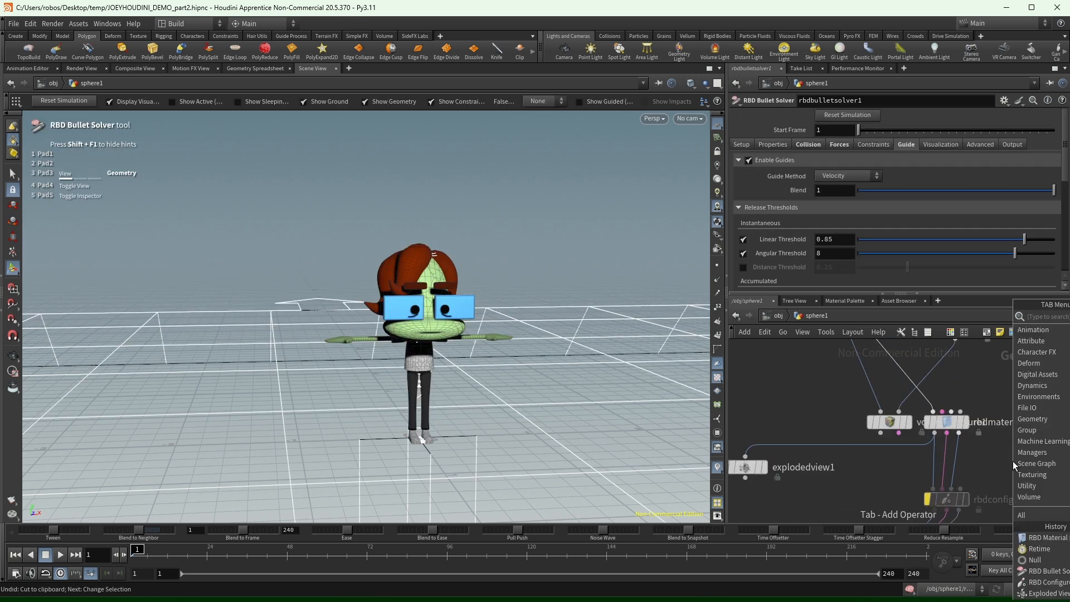
text(bend)
key(Return)
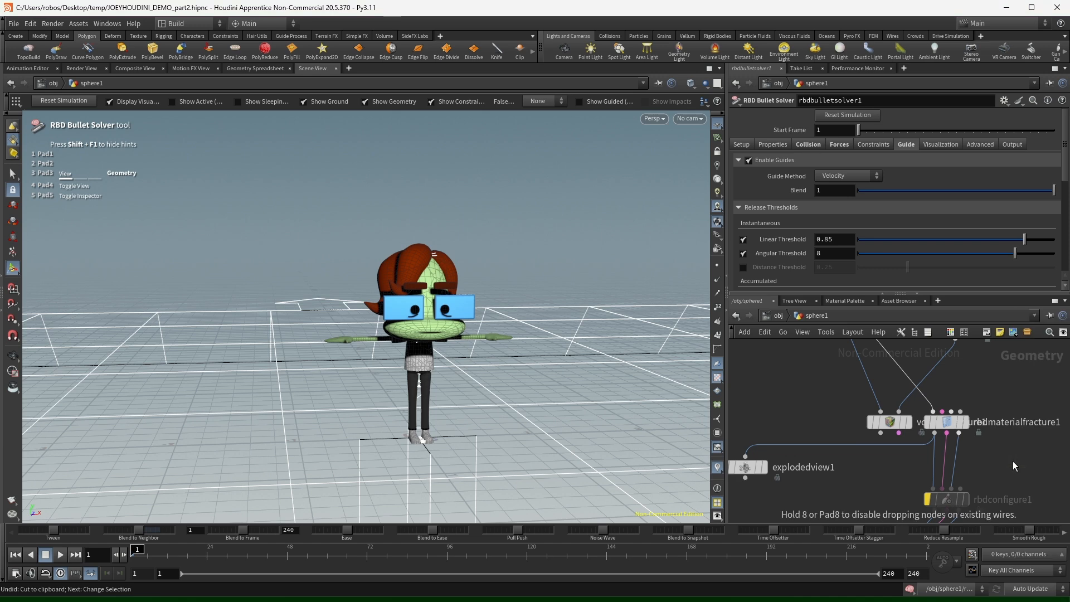
click(1012, 460)
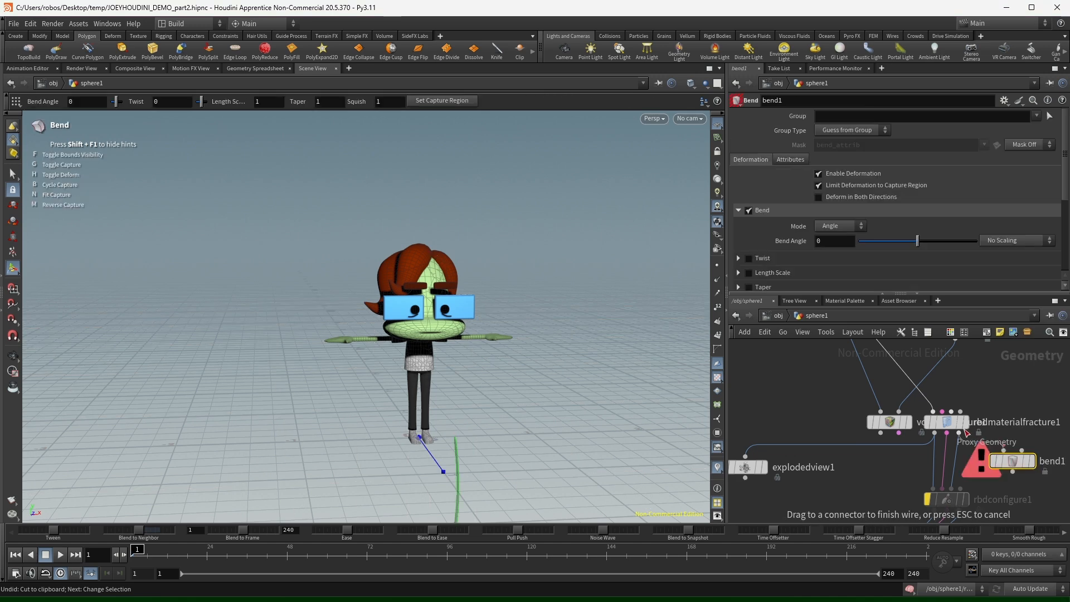
click(951, 488)
scroll(937, 457, up, 3)
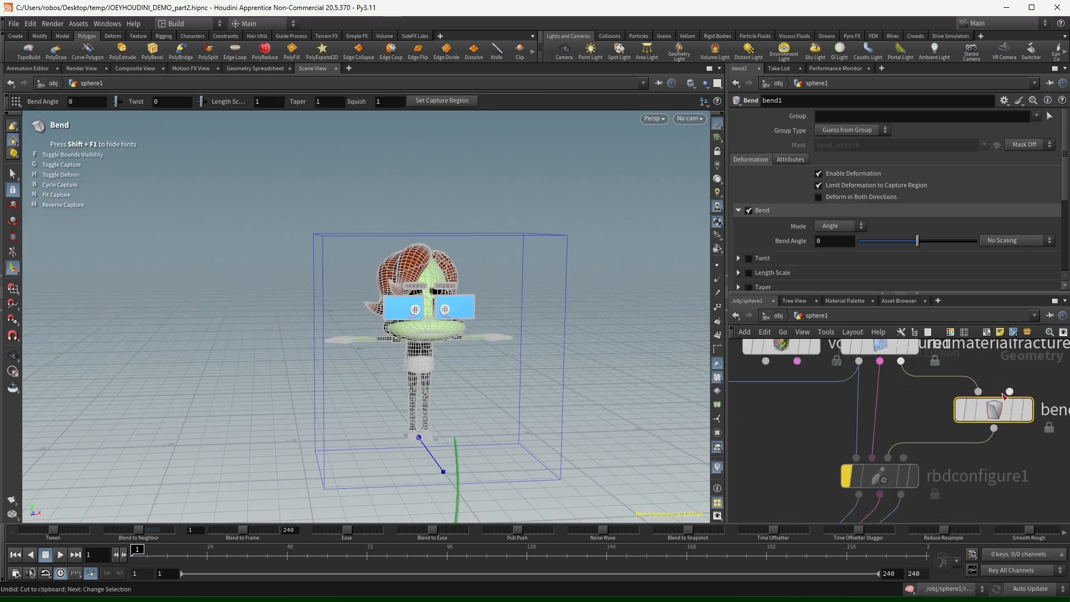
Enable Twist on bend1 and set its Capture Direction to 0, 1, 0.
scroll(836, 184, down, 3)
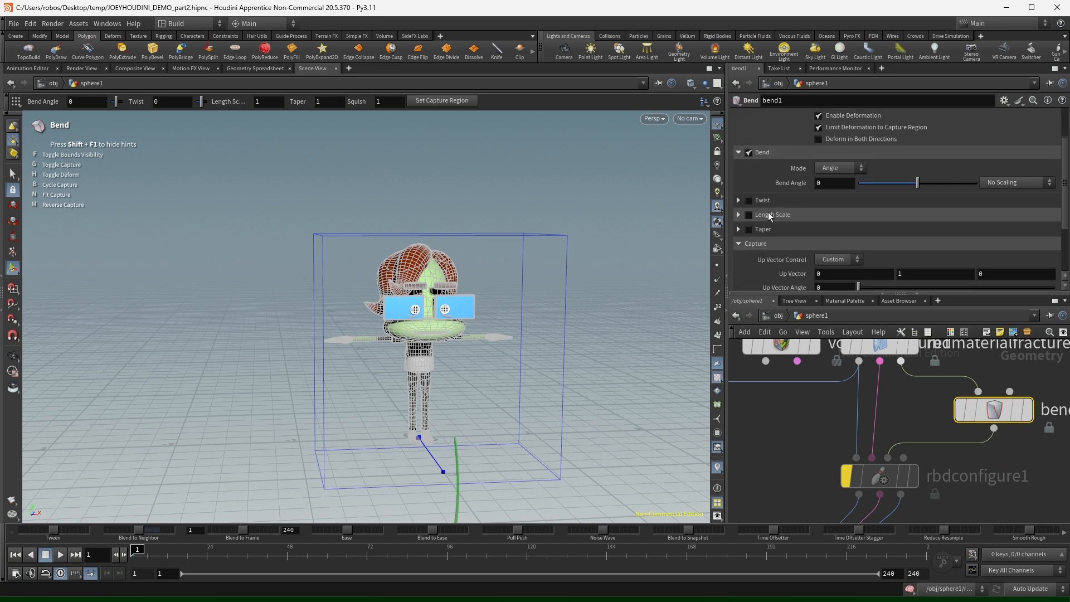
click(749, 174)
scroll(796, 238, down, 2)
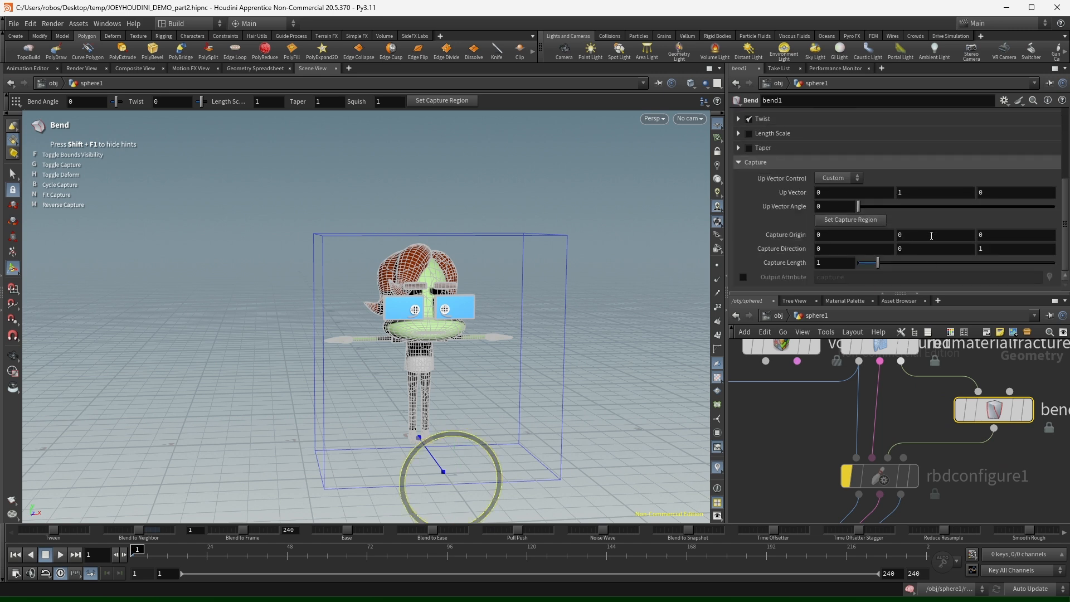
drag(994, 253, 953, 250)
text(0)
key(Return)
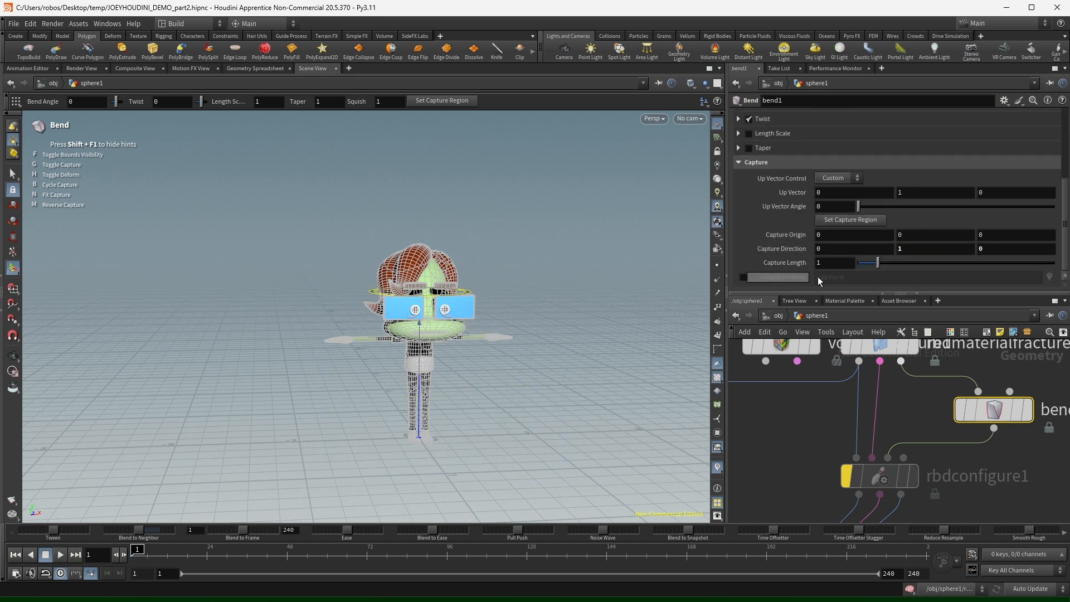
Display bend1, turn off its Bend deformation and try twisting the character by about -96 and then -49.
scroll(774, 213, up, 5)
scroll(774, 213, down, 5)
drag(470, 293, 375, 298)
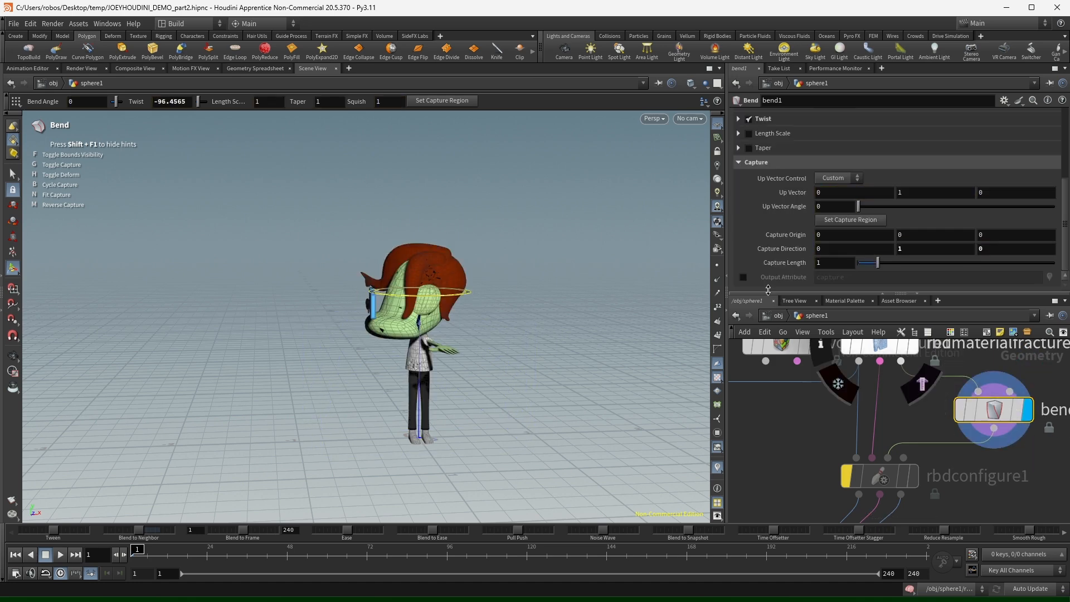
scroll(766, 251, up, 3)
scroll(771, 233, down, 3)
scroll(770, 232, up, 2)
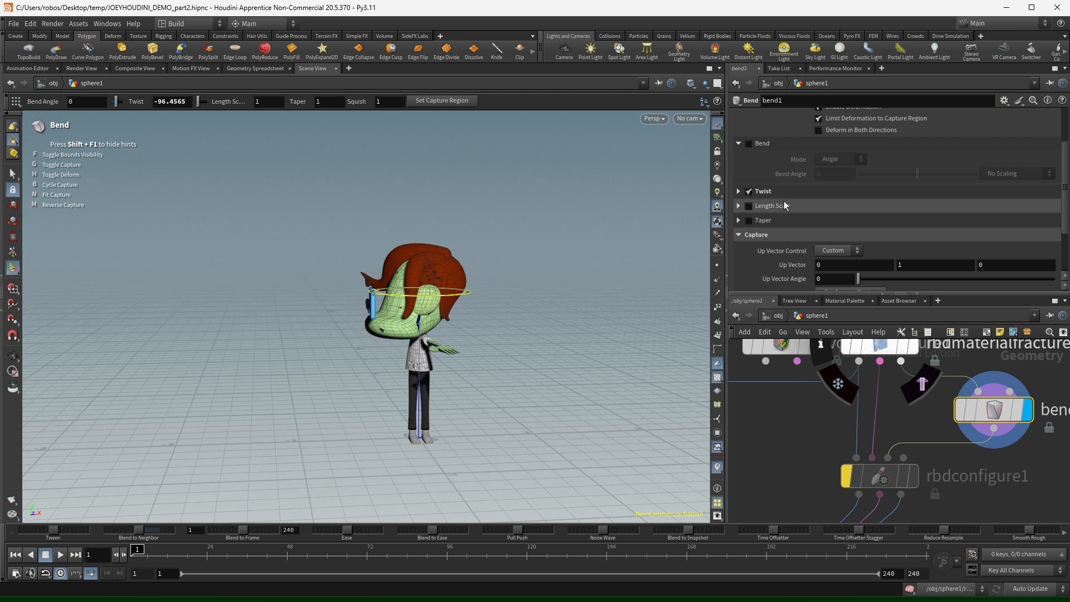
click(792, 188)
mouse_move(886, 207)
mouse_down()
mouse_move(1014, 205)
mouse_move(878, 210)
mouse_move(902, 208)
mouse_up()
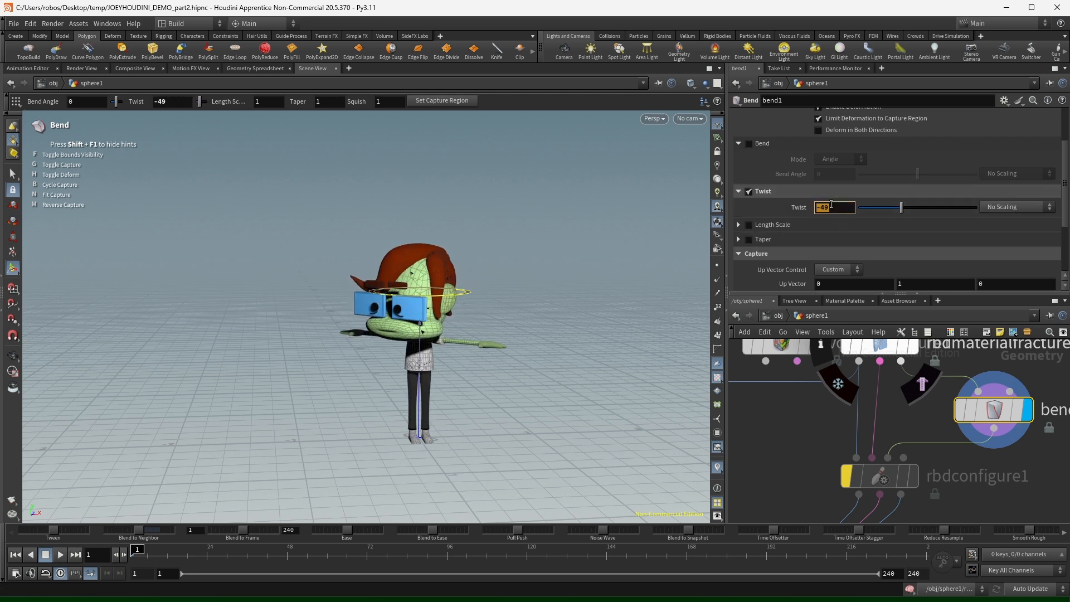
Keyframe bend1's Twist at 0 on frame 1 and at a large negative value shortly before frame 24.
text(0)
key(Return)
alt+click(794, 209)
drag(140, 550, 194, 550)
drag(917, 207, 820, 211)
drag(182, 553, 133, 552)
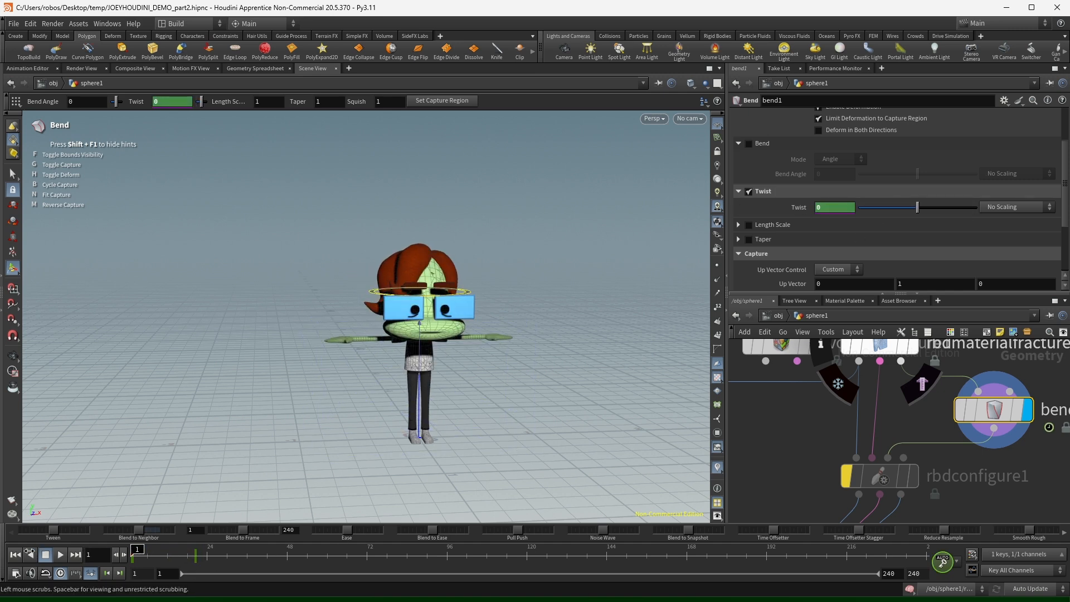
Display rbdbulletsolver1, play the guided simulation and return to the start.
scroll(950, 490, down, 3)
middle_drag(950, 491, 976, 390)
scroll(915, 460, up, 3)
click(916, 453)
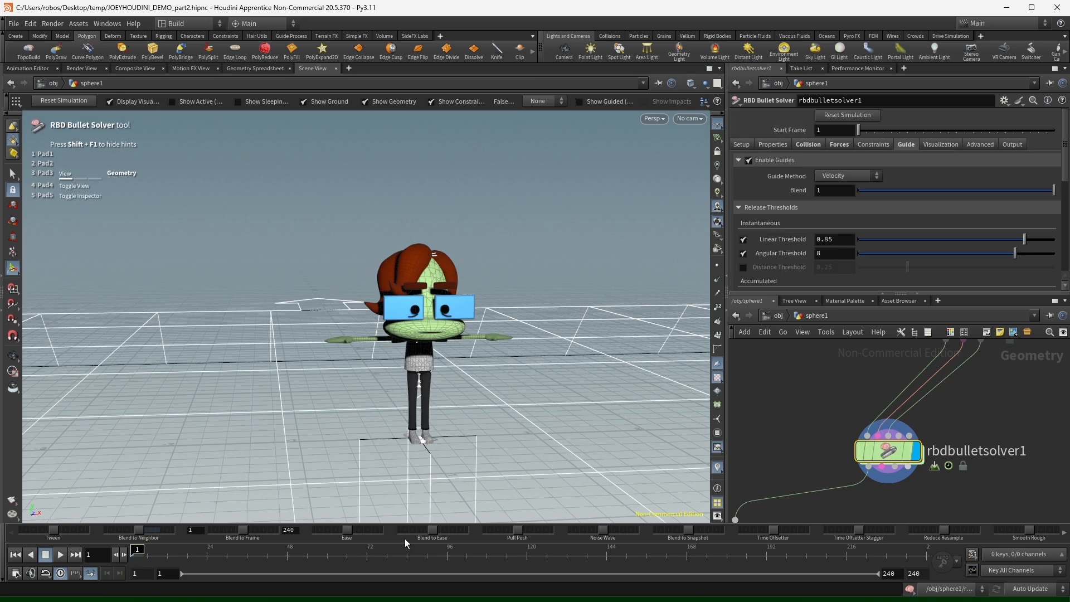
click(61, 556)
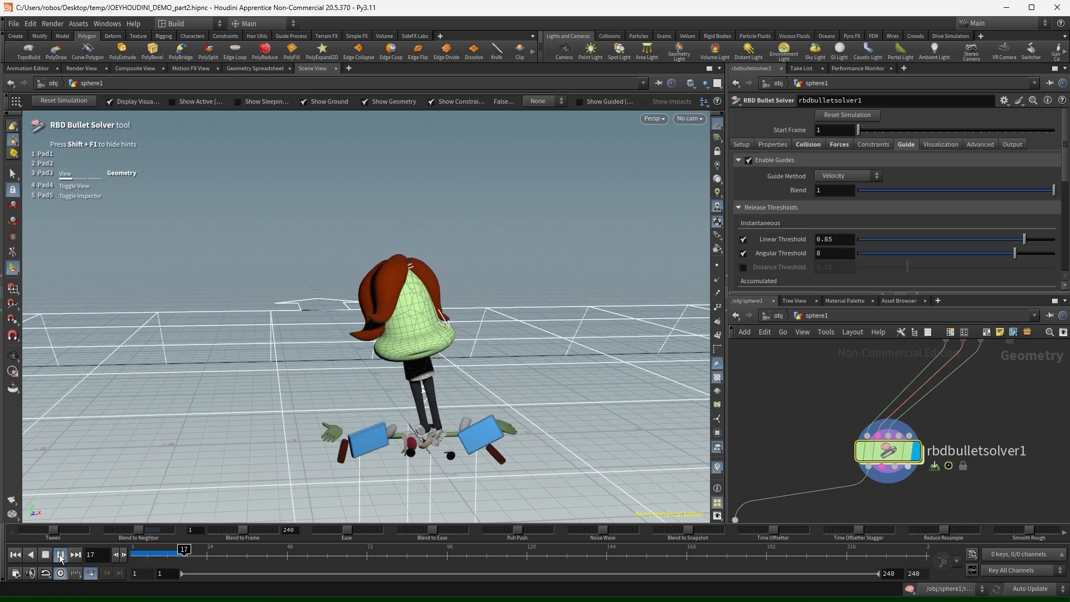
click(46, 555)
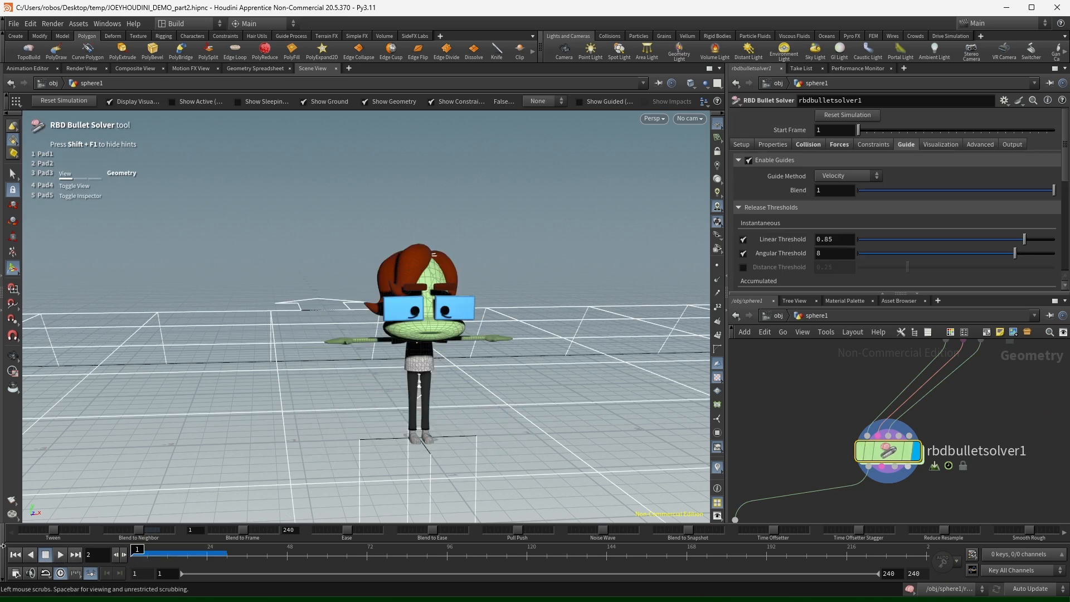
Detach bend1 from the proxy geometry connection and insert it between rbdmaterialfracture1's first output and rbdconfigure1.
middle_drag(970, 417, 950, 476)
scroll(959, 483, down, 2)
middle_drag(1028, 452, 979, 478)
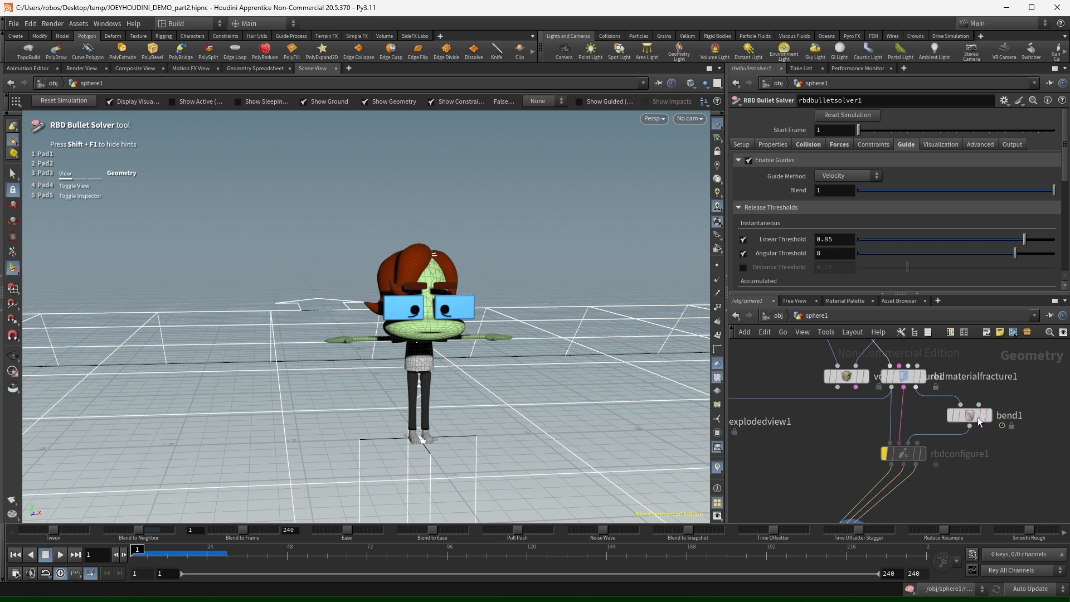
mouse_move(970, 416)
mouse_down()
mouse_move(962, 407)
mouse_move(919, 428)
mouse_up()
key(y)
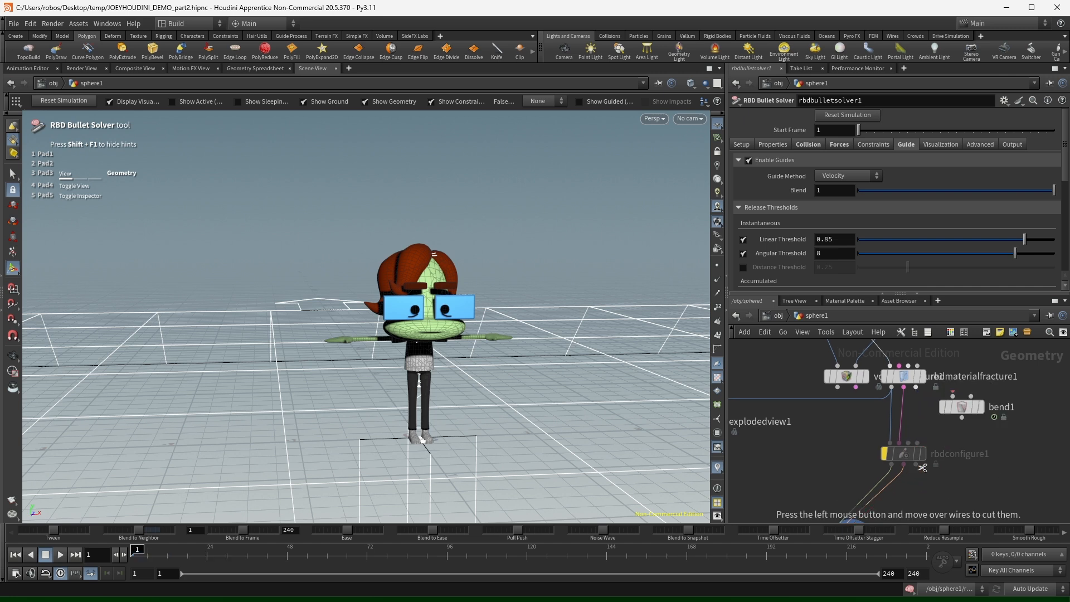
drag(979, 411, 898, 429)
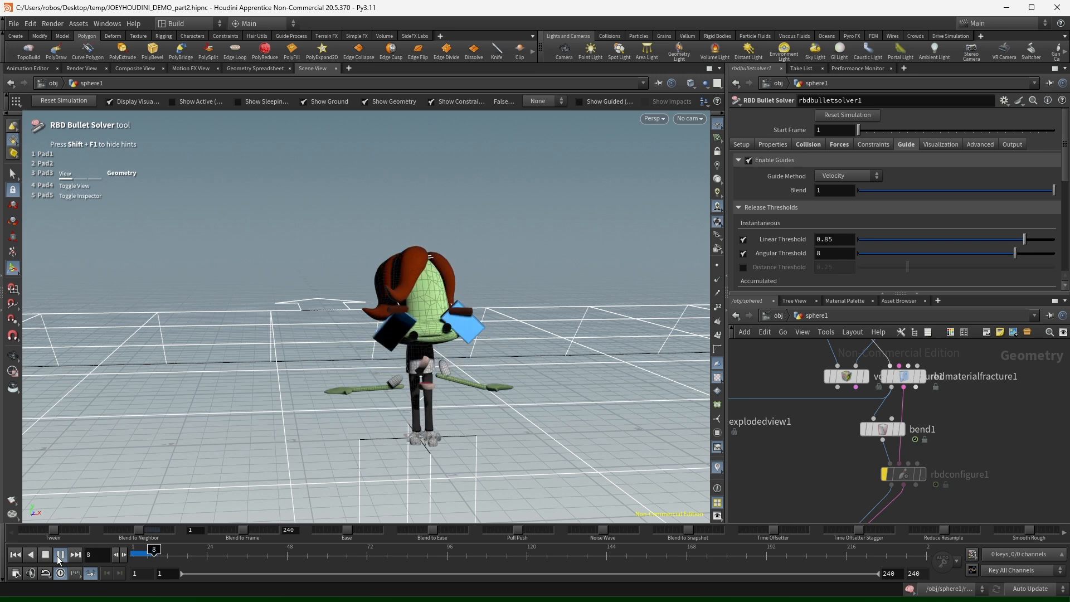
Watch the guided simulation from above, return to the start and review rbdbulletsolver1's Guide Method and release options.
alt+drag(480, 368, 515, 418)
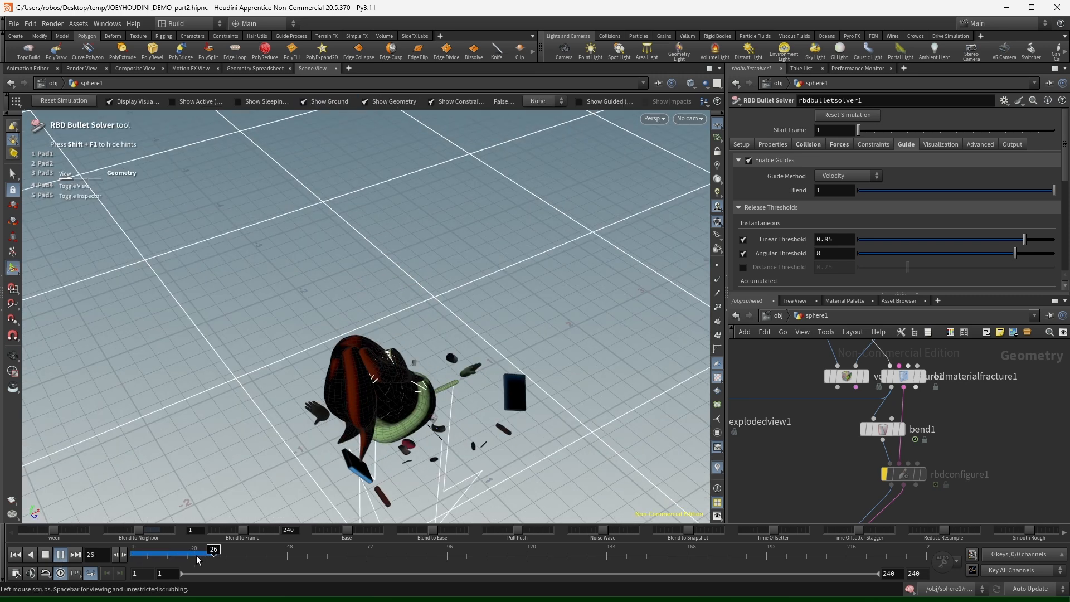
click(15, 555)
middle_drag(886, 501, 897, 381)
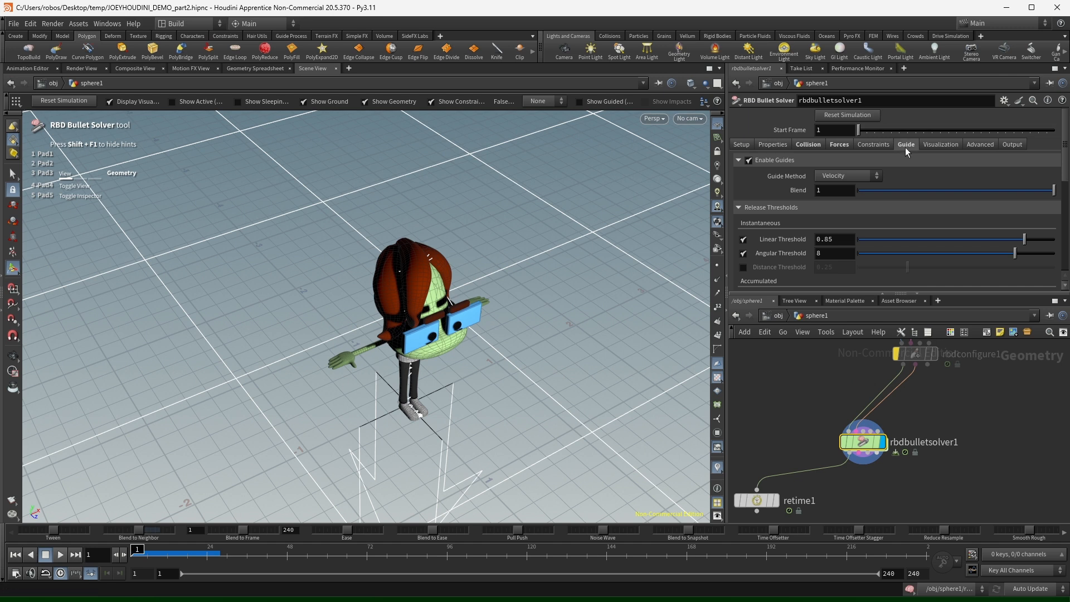
click(831, 176)
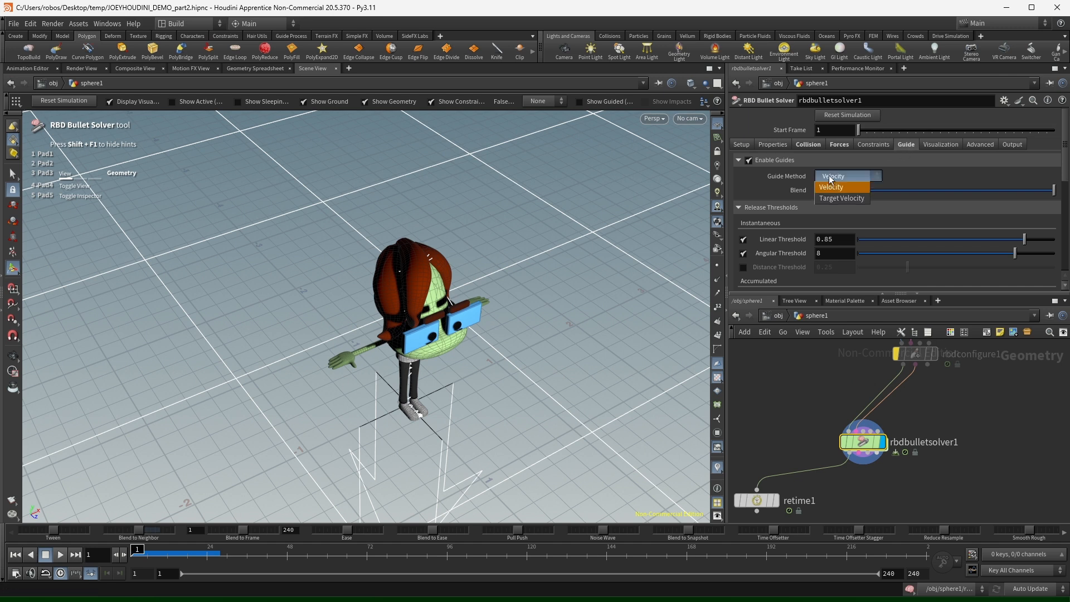
click(829, 176)
scroll(761, 259, down, 5)
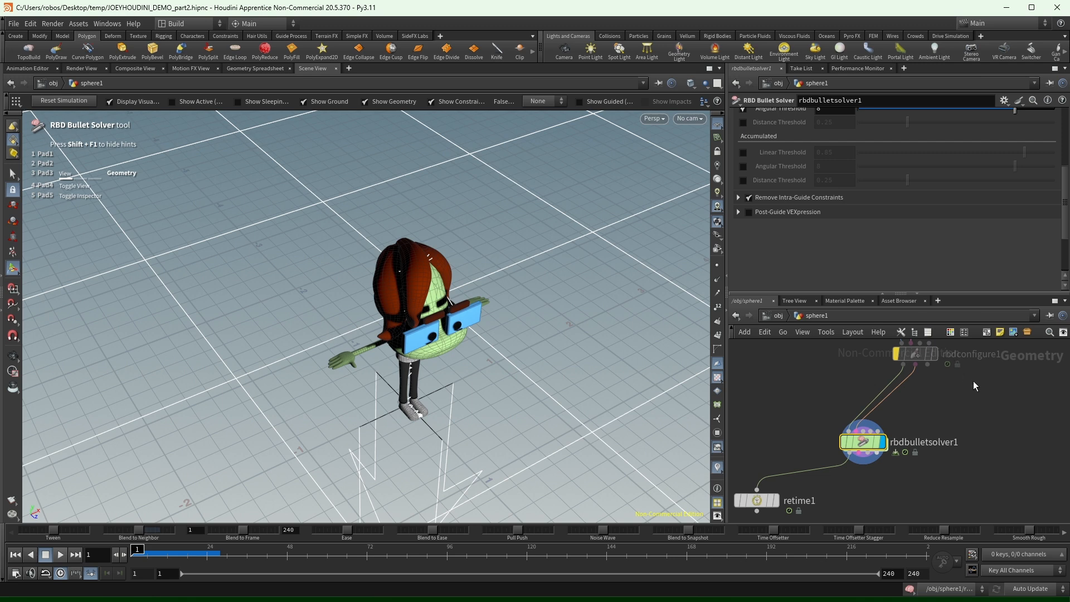
Pull bend1 out of the main geometry connection and wire it between rbdmaterialfracture1's third output and rbdconfigure1, checking its node info.
middle_drag(975, 385, 960, 476)
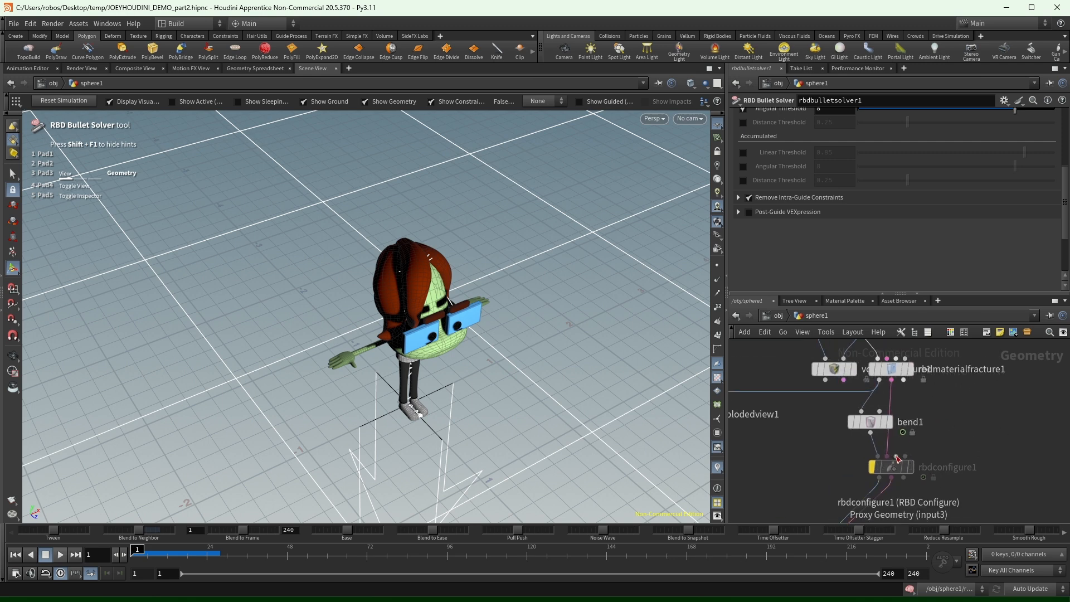
drag(871, 422, 937, 422)
click(904, 379)
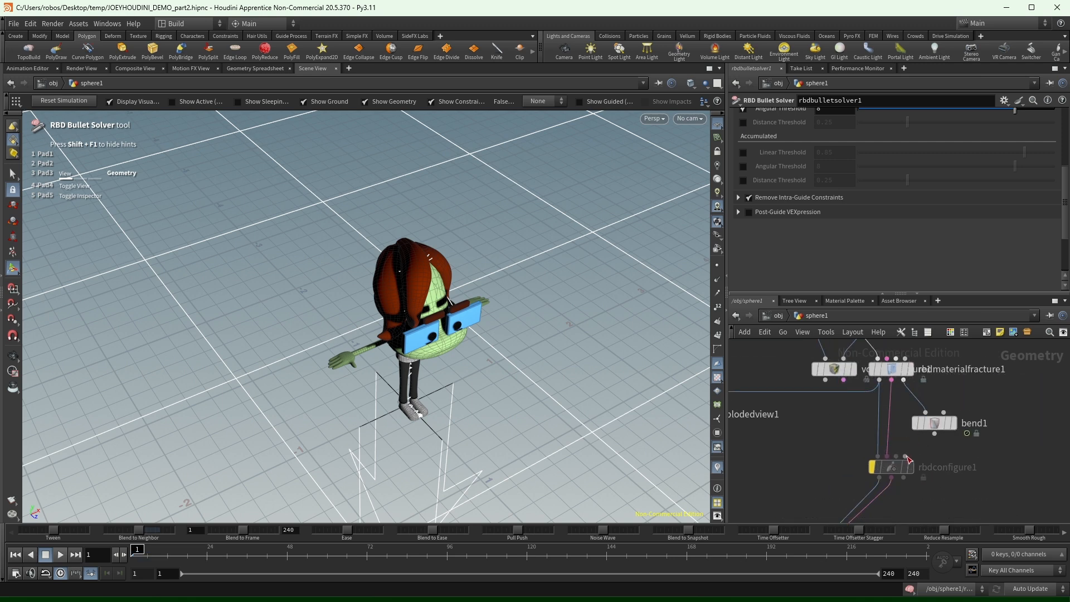
click(939, 426)
middle_click(938, 425)
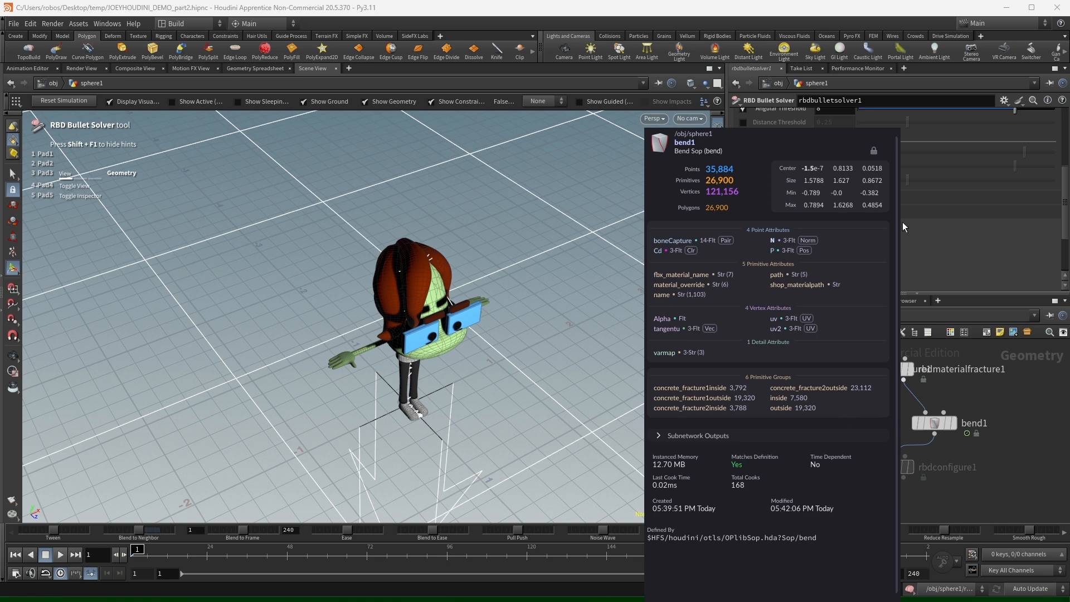
Insert a Trail node between bend1 and rbdconfigure1 and set its Result Type to Compute Velocity.
key(Tab)
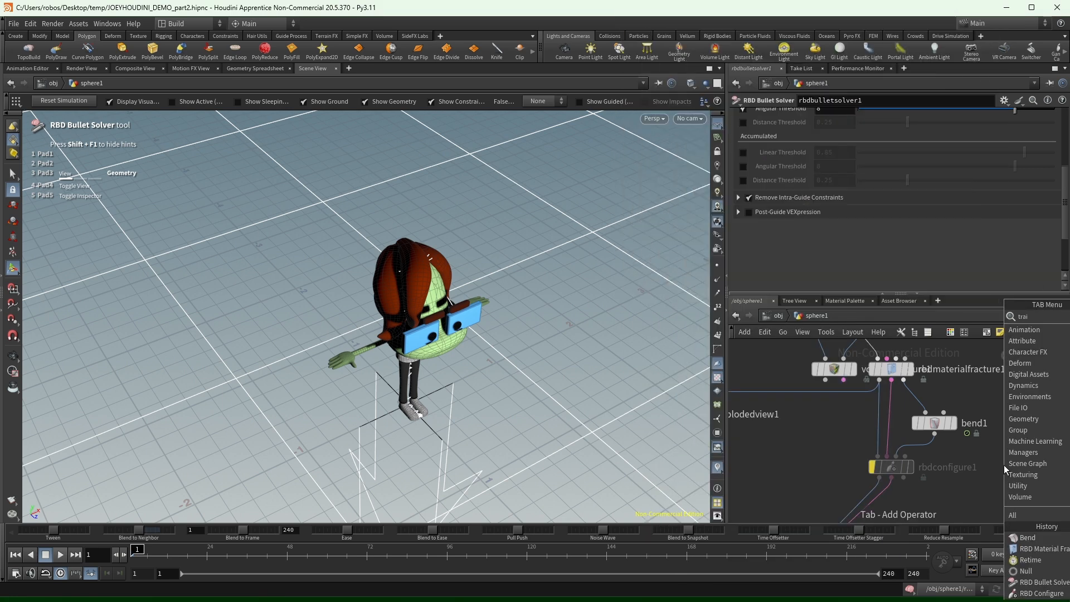
text(trail)
key(Return)
click(932, 446)
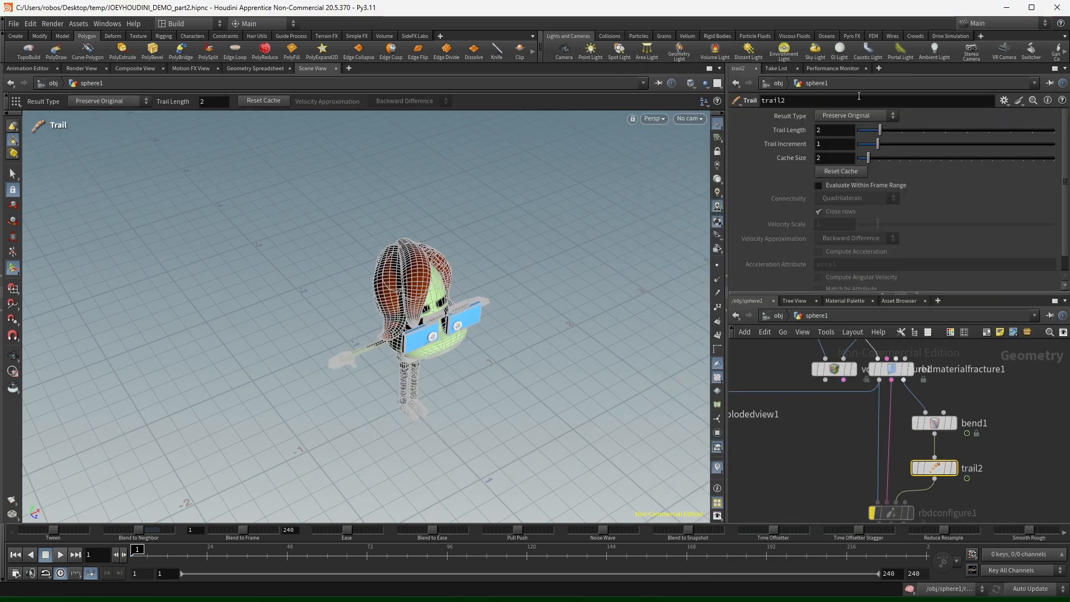
click(856, 115)
click(851, 162)
Play the rbdbulletsolver1 simulation, rewind to frame 1 and review its guide release thresholds.
middle_drag(1021, 421, 1032, 293)
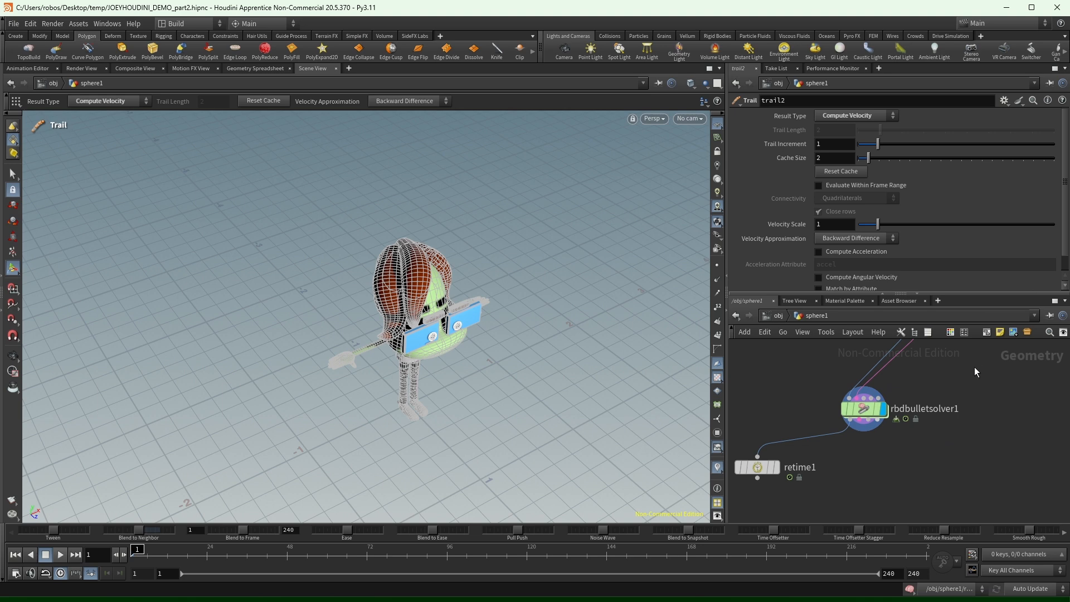
click(878, 411)
click(60, 554)
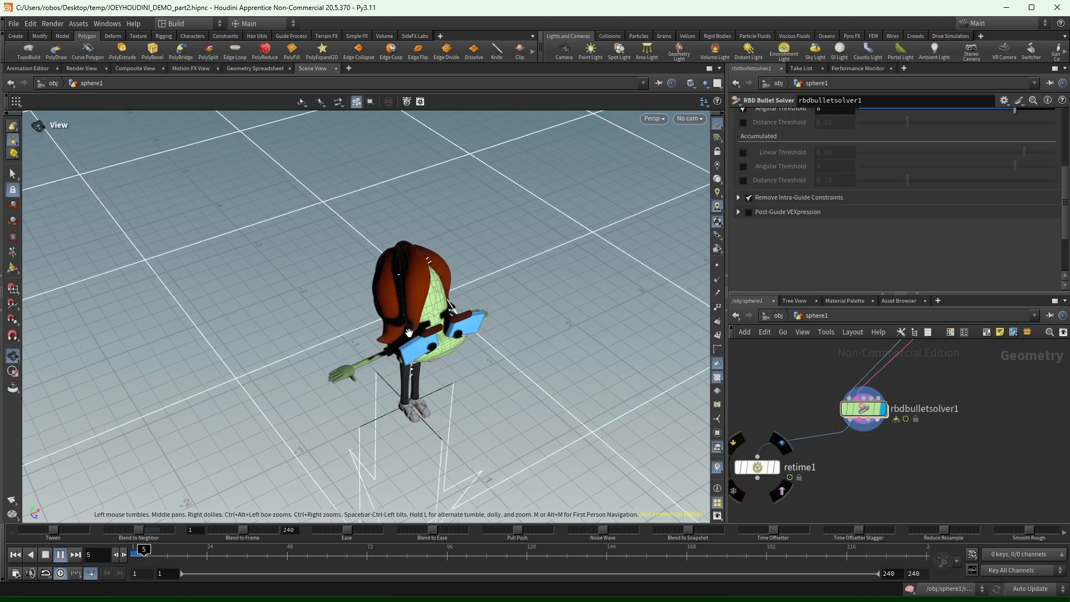
alt+drag(225, 372, 161, 594)
drag(230, 554, 133, 553)
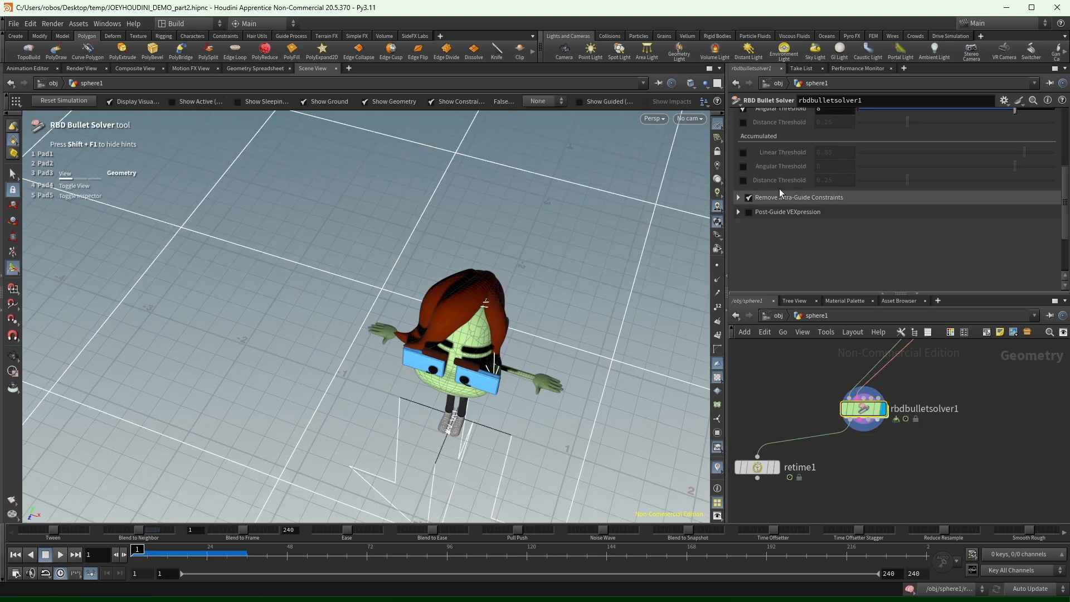
scroll(778, 187, up, 5)
scroll(787, 223, down, 3)
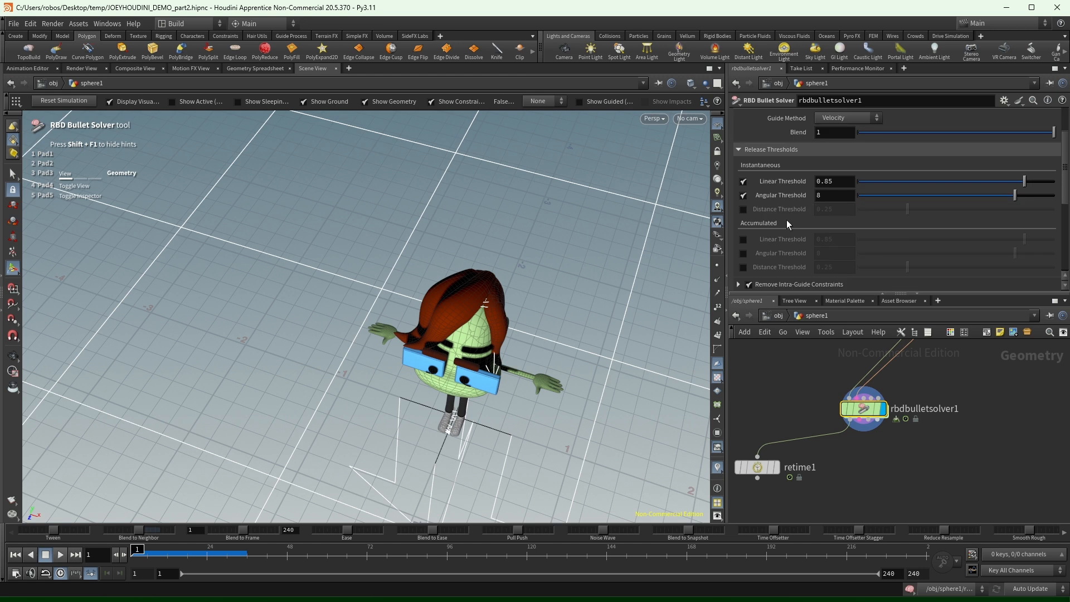
scroll(787, 223, up, 1)
scroll(788, 220, down, 3)
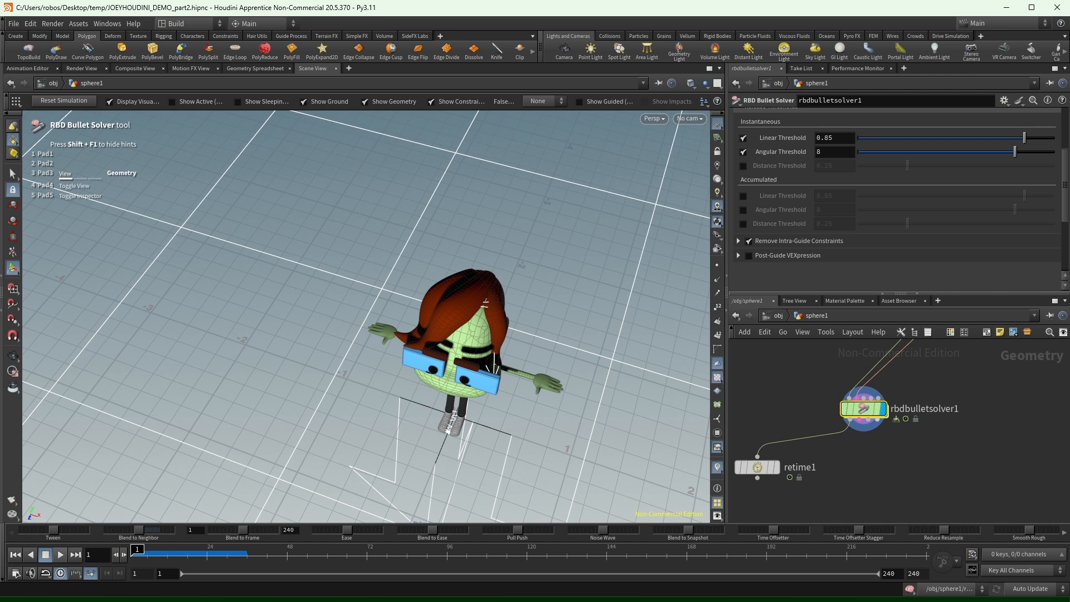
Move rbdbulletsolver1 slightly in the network so it sits closer beneath rbdconfigure1.
drag(937, 460, 822, 368)
middle_drag(820, 376, 939, 462)
scroll(973, 411, down, 5)
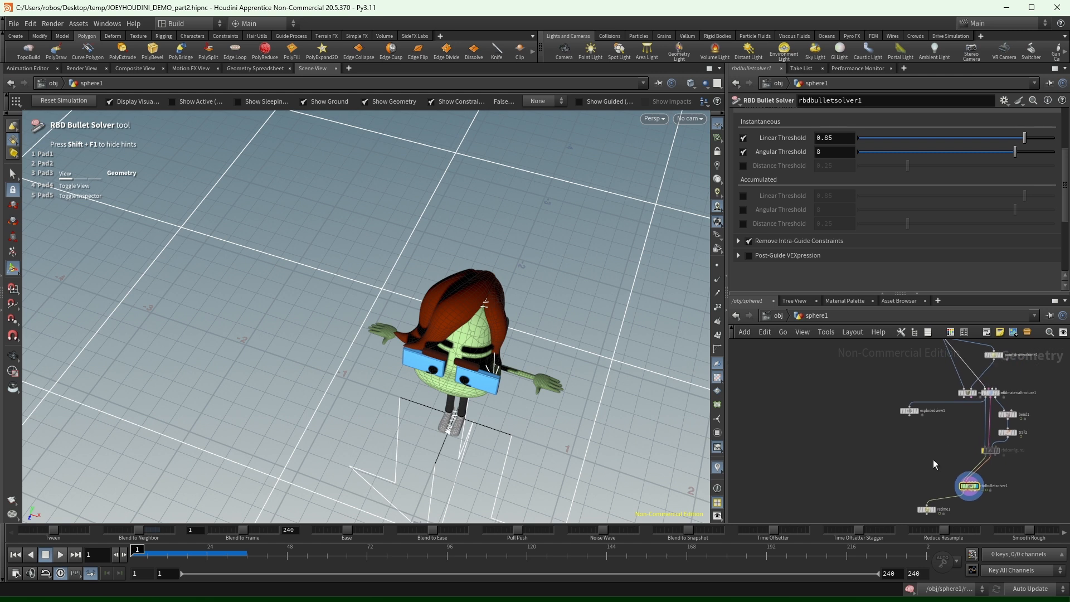
scroll(965, 451, up, 4)
middle_drag(1029, 495, 992, 458)
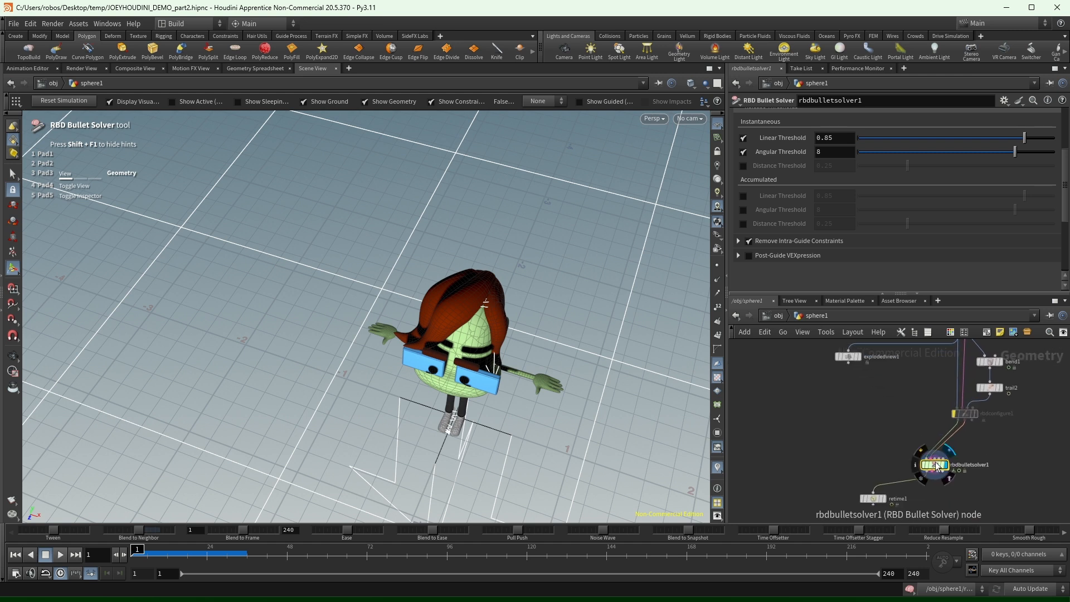
drag(919, 462, 946, 465)
middle_drag(862, 446, 955, 446)
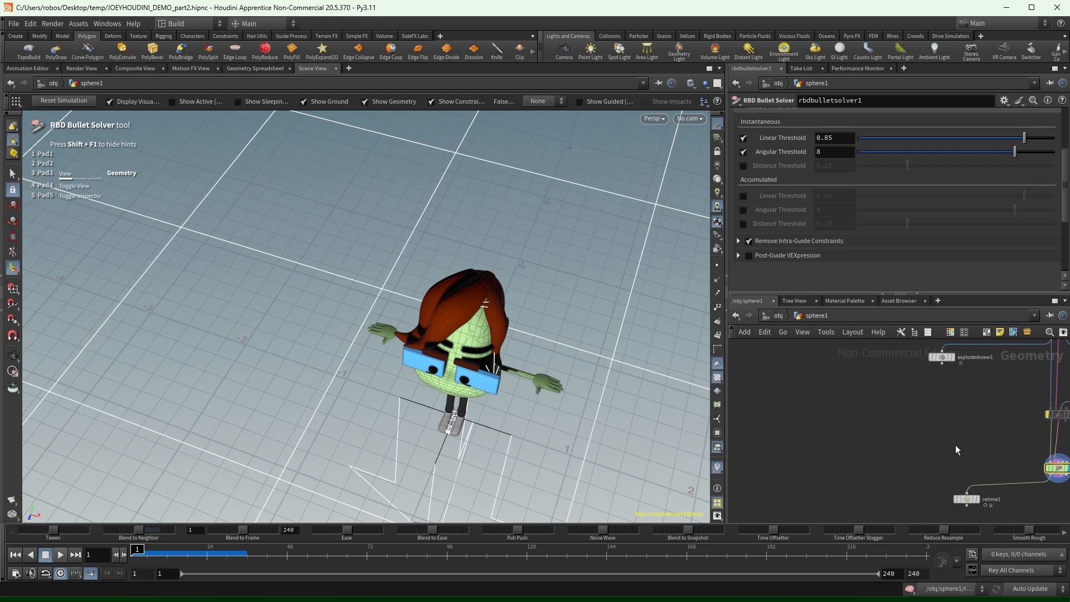
Survey the overall sphere1 node network and inspect the character from the front.
scroll(984, 439, down, 4)
middle_drag(902, 405, 999, 526)
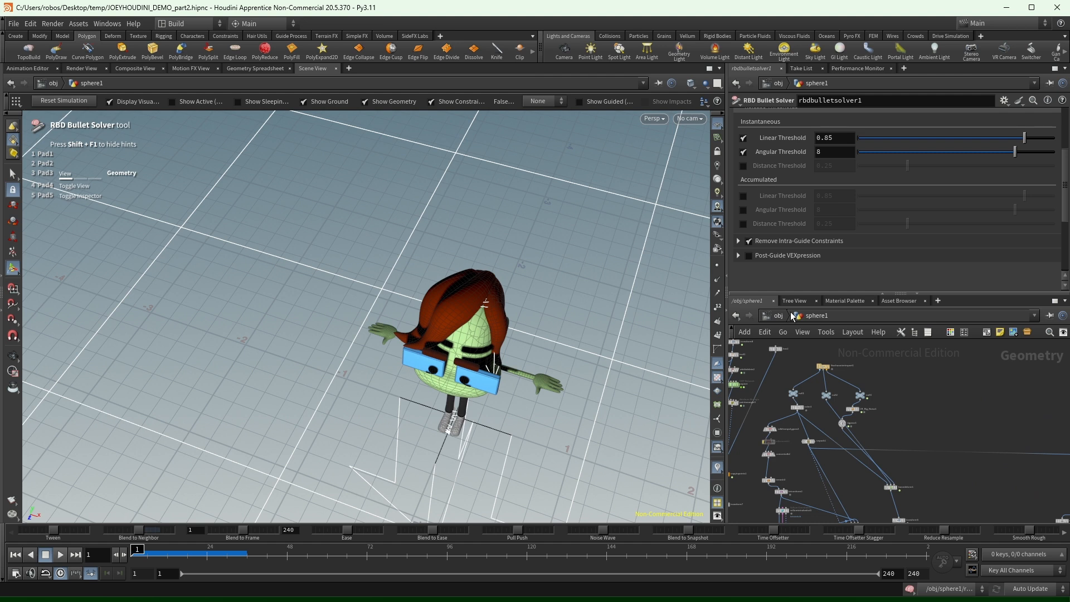
scroll(954, 402, down, 4)
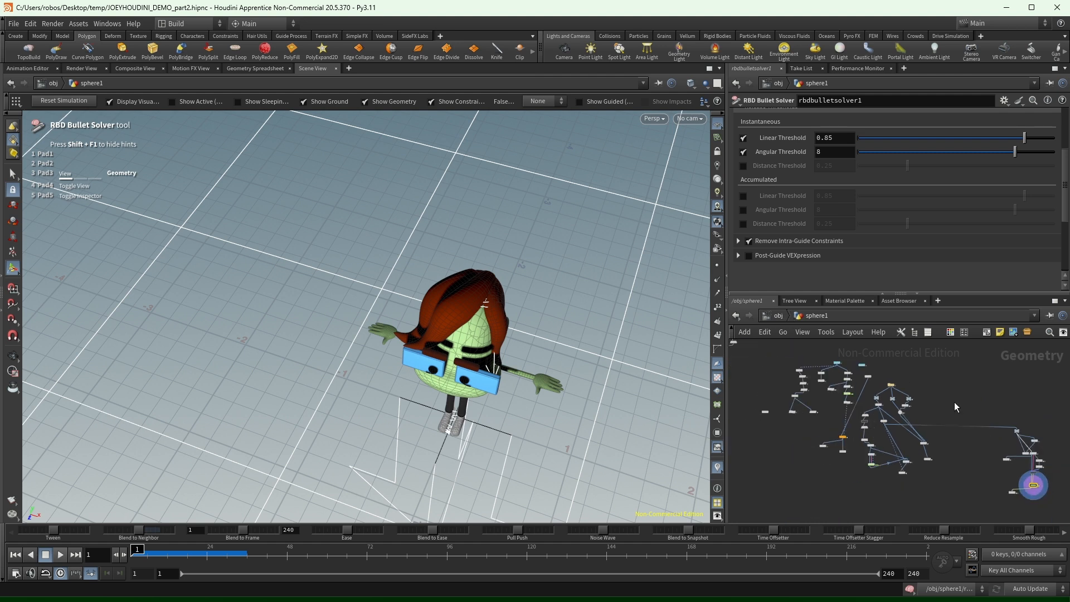
middle_drag(956, 398, 992, 417)
scroll(992, 417, down, 2)
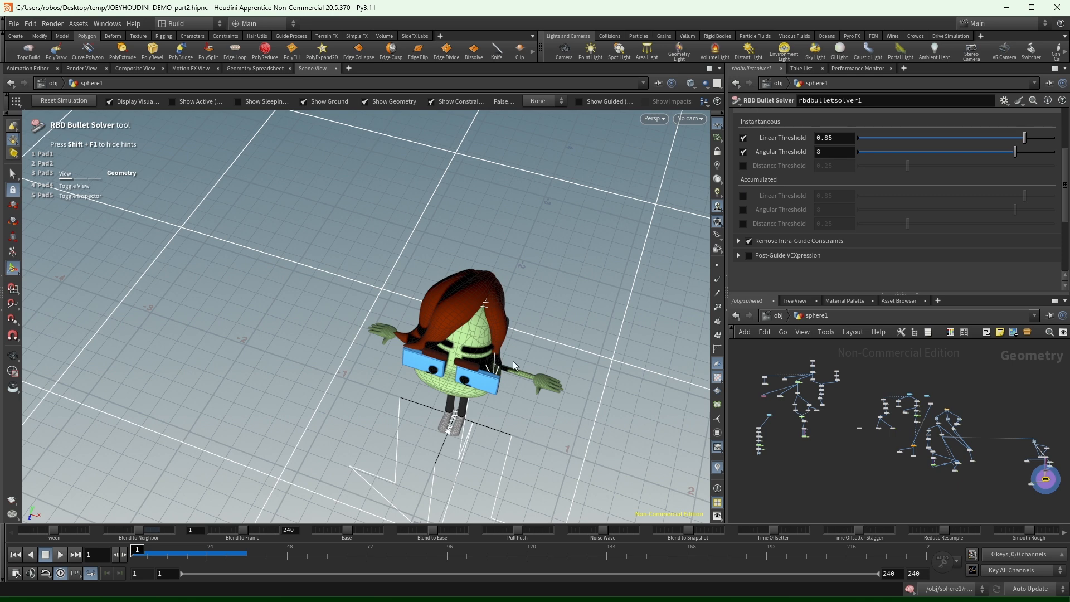
alt+drag(473, 367, 439, 276)
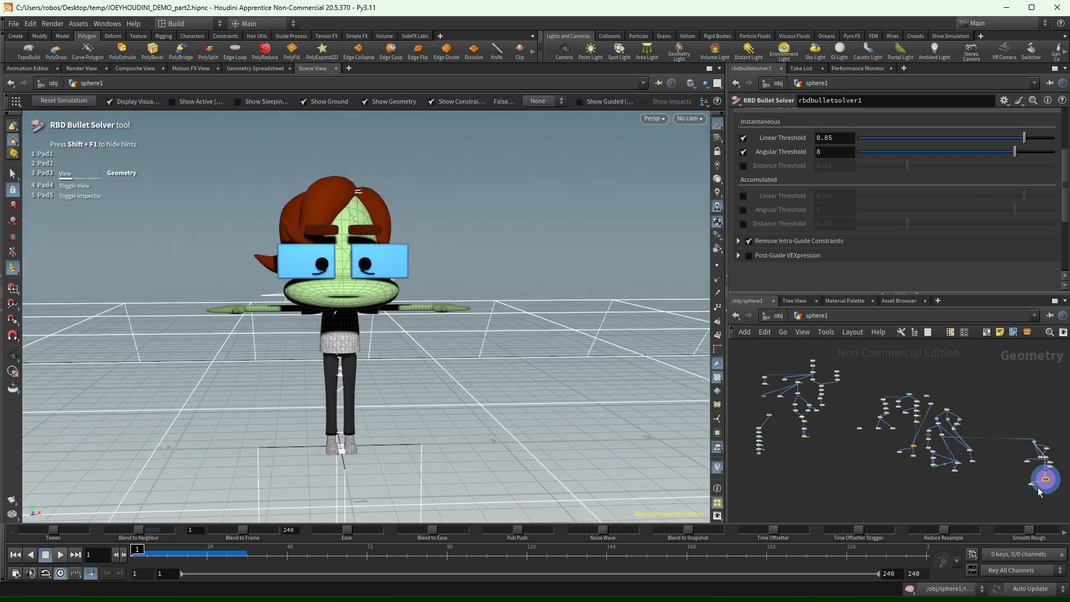
middle_drag(1037, 484, 999, 445)
scroll(990, 474, up, 5)
scroll(959, 439, down, 3)
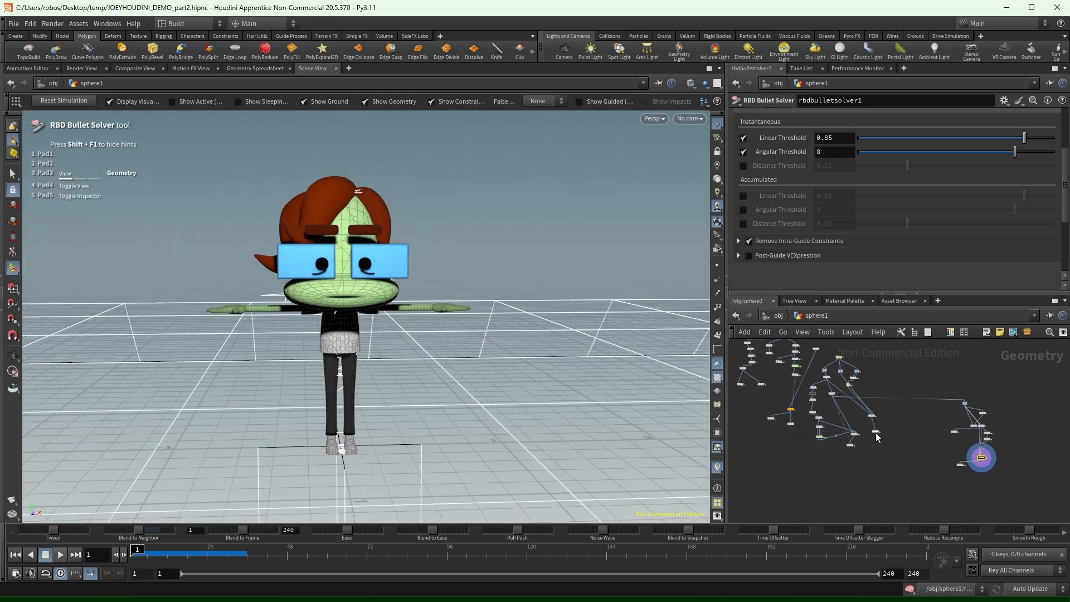
Display pointdeform1, play its Vellum-driven deformation and return to frame 1.
middle_drag(877, 441, 934, 457)
scroll(925, 446, up, 5)
click(924, 384)
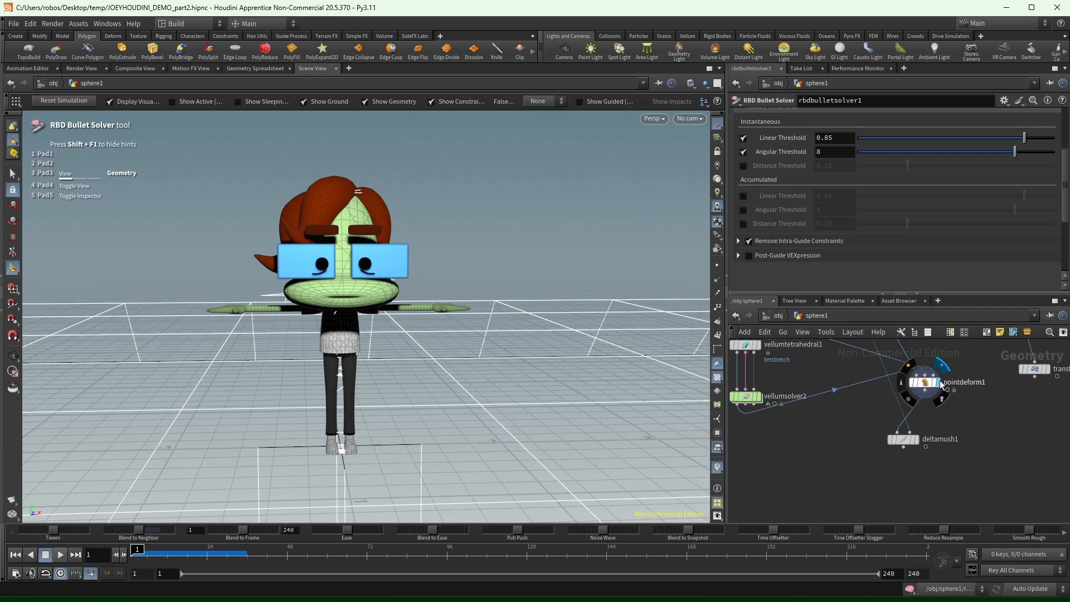
drag(137, 555, 270, 555)
click(60, 555)
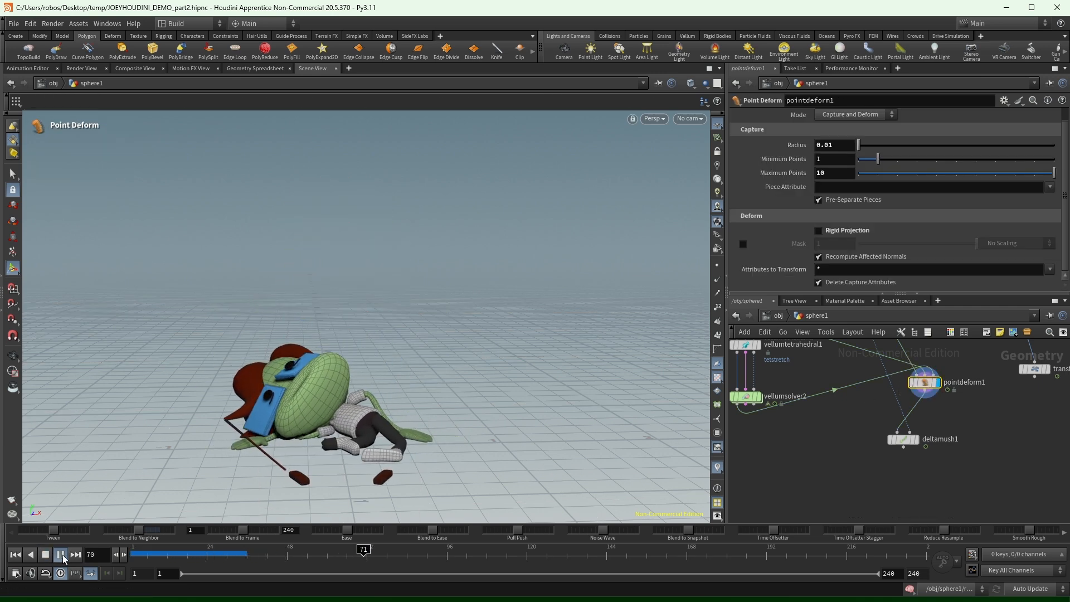
click(15, 555)
Add a Subdivide node and insert it on the connection between unpack1 and pointdeform1.
scroll(947, 397, down, 3)
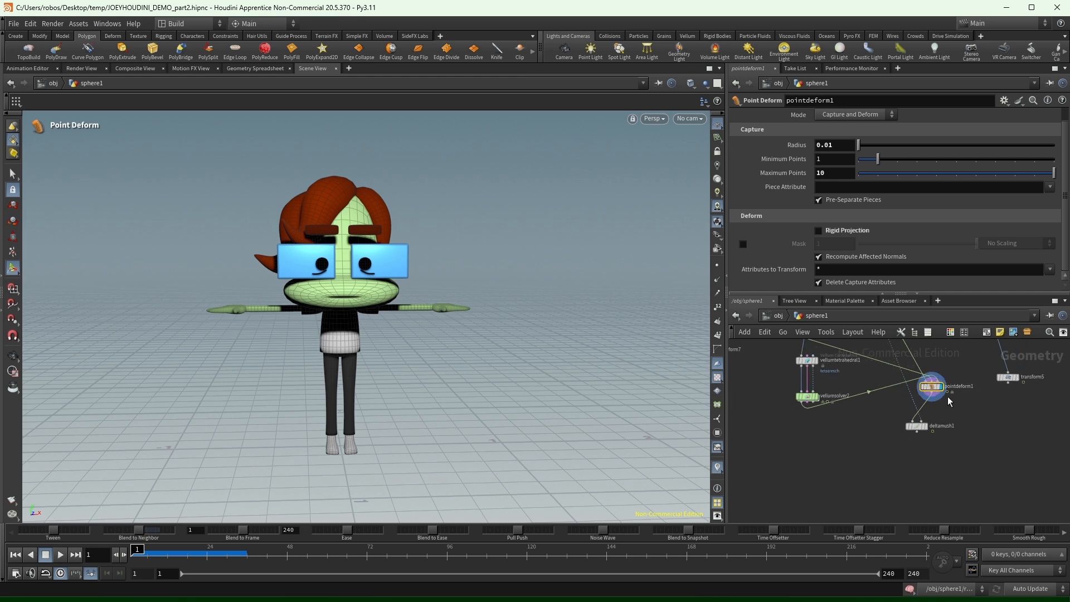
middle_drag(1031, 396, 988, 462)
key(Tab)
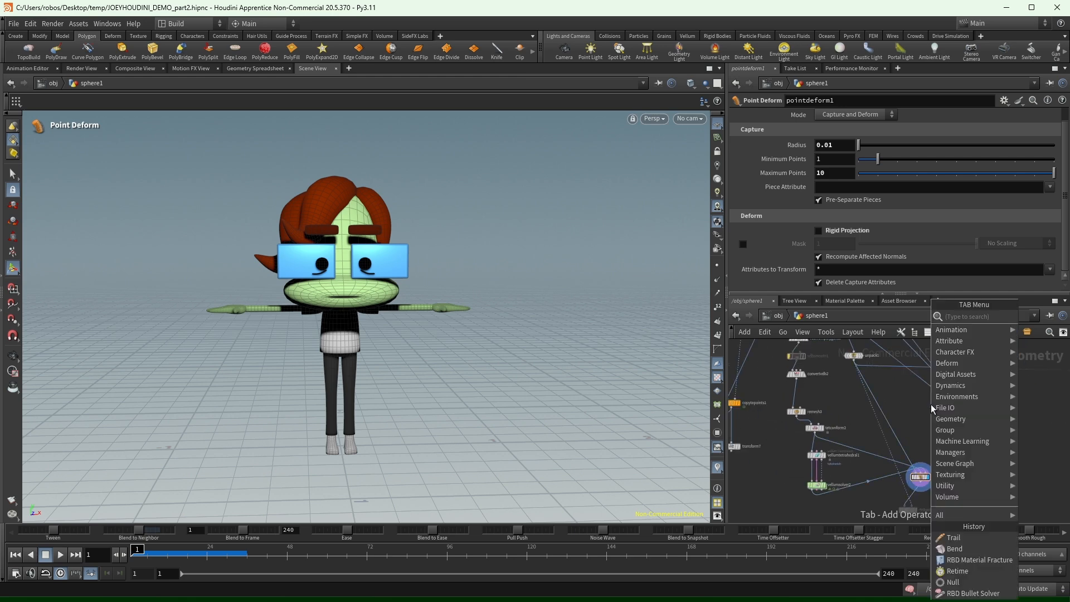
text(sub)
key(Return)
click(931, 404)
drag(931, 404, 880, 400)
Rewire deltamush1's connection from unpack1 so that it comes from subdivide2.
scroll(940, 420, up, 3)
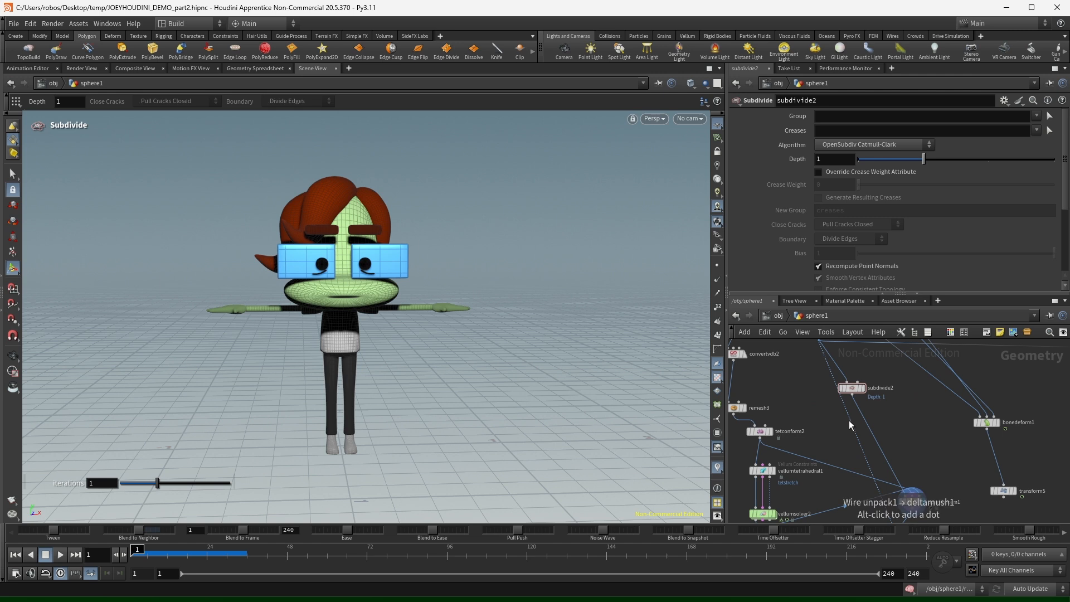
click(848, 420)
click(863, 402)
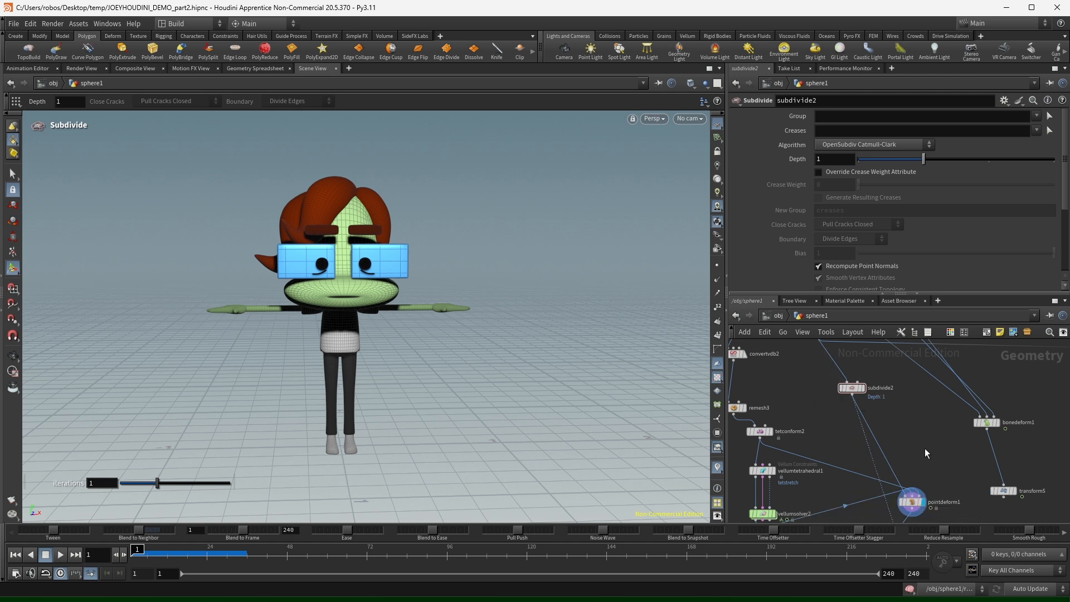
Display deltamush1 and play the subdivided soft-body animation.
middle_drag(920, 513, 913, 423)
click(898, 459)
click(890, 460)
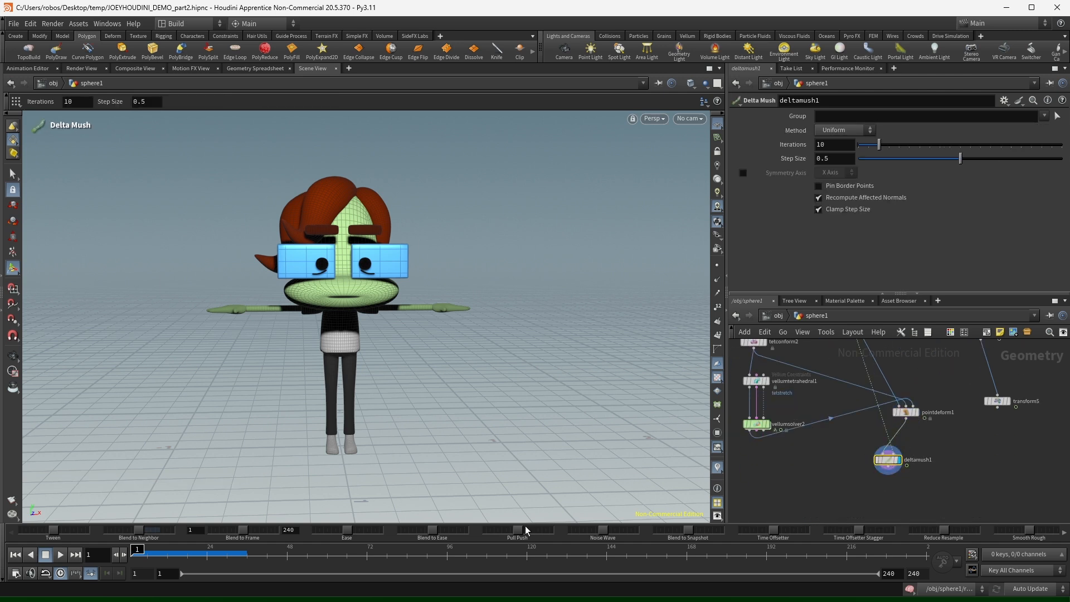
click(62, 554)
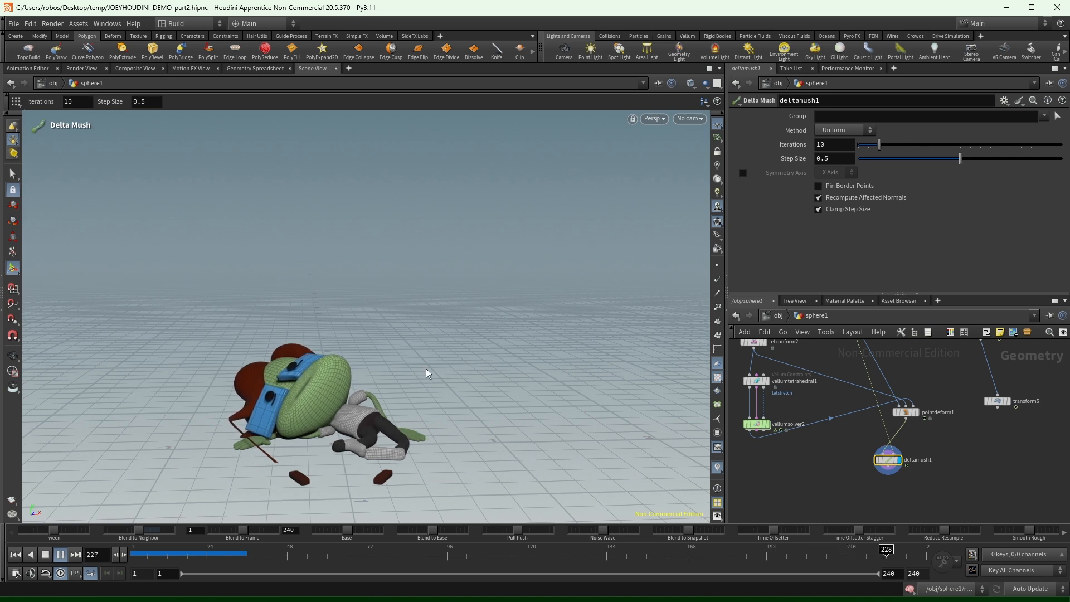
Set subdivide2's Depth to 2 and replay the deformation from the beginning.
middle_drag(889, 366, 913, 451)
drag(920, 421, 862, 374)
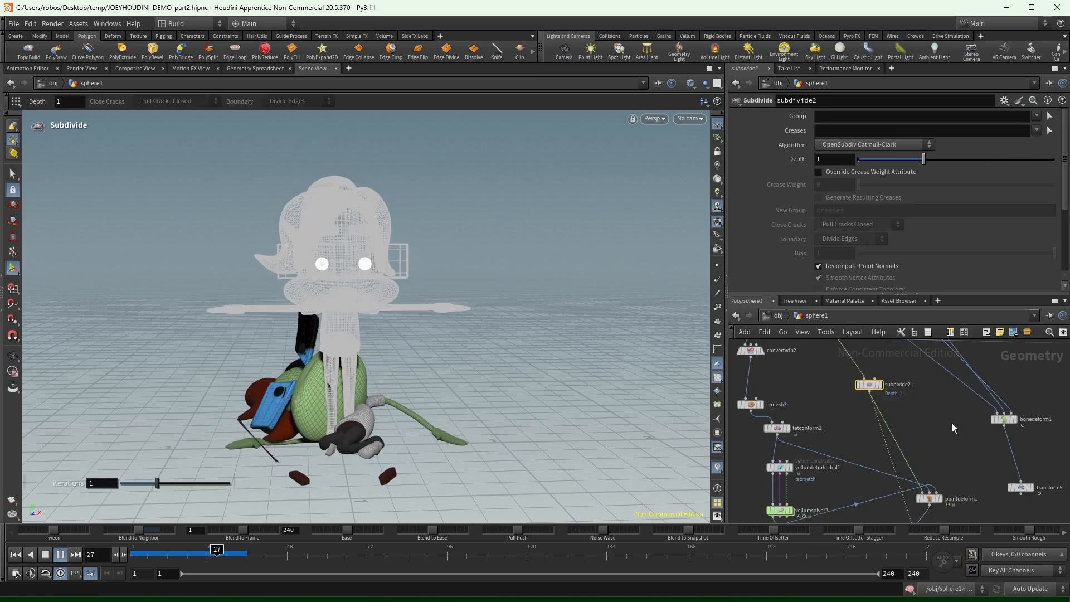
click(1002, 160)
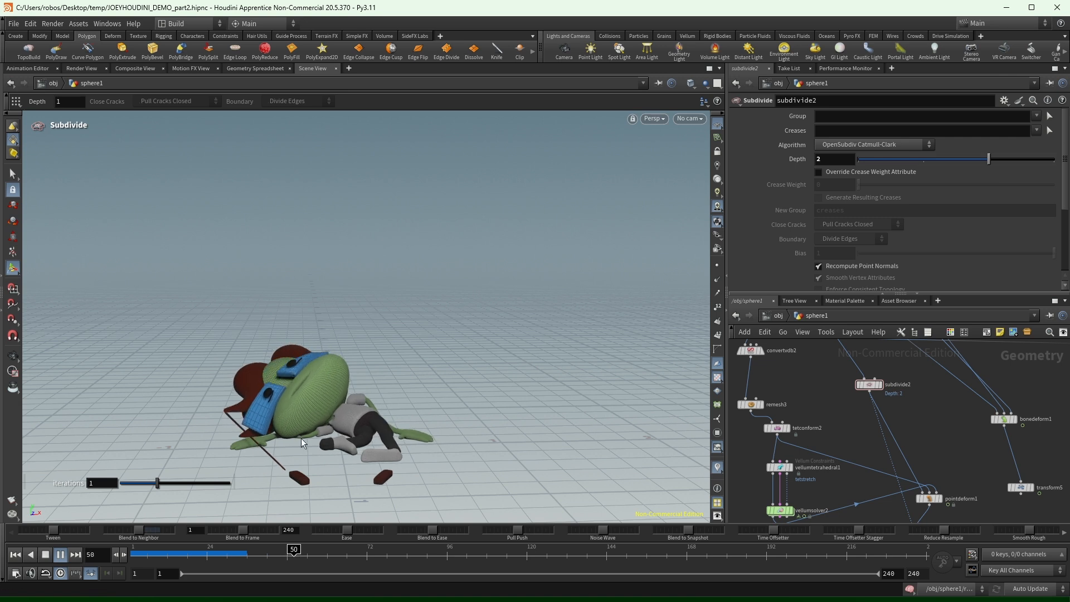
click(142, 555)
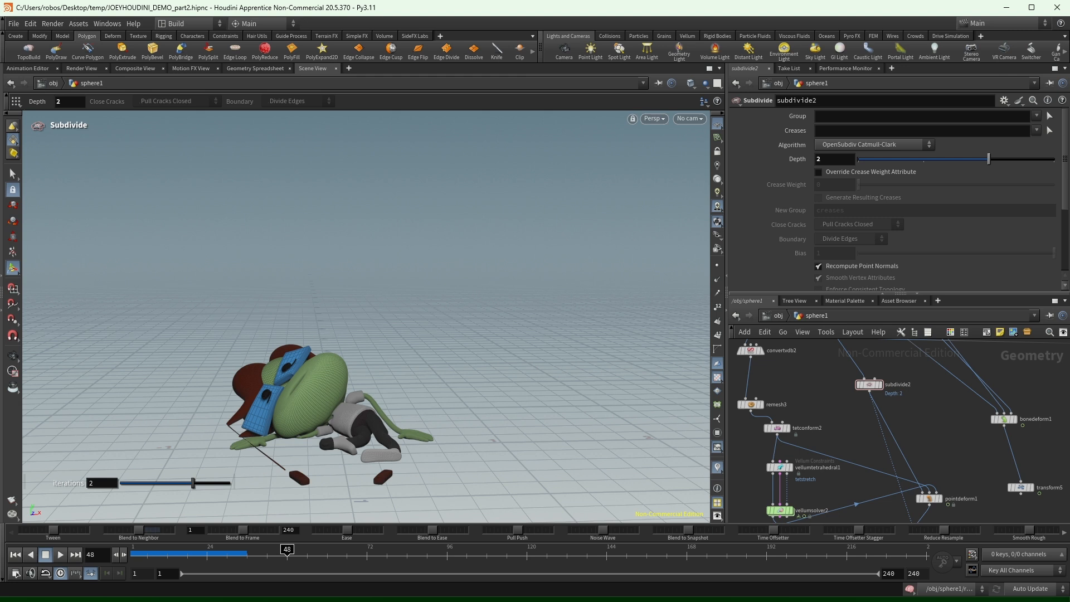
scroll(968, 460, down, 5)
middle_drag(993, 389, 1009, 426)
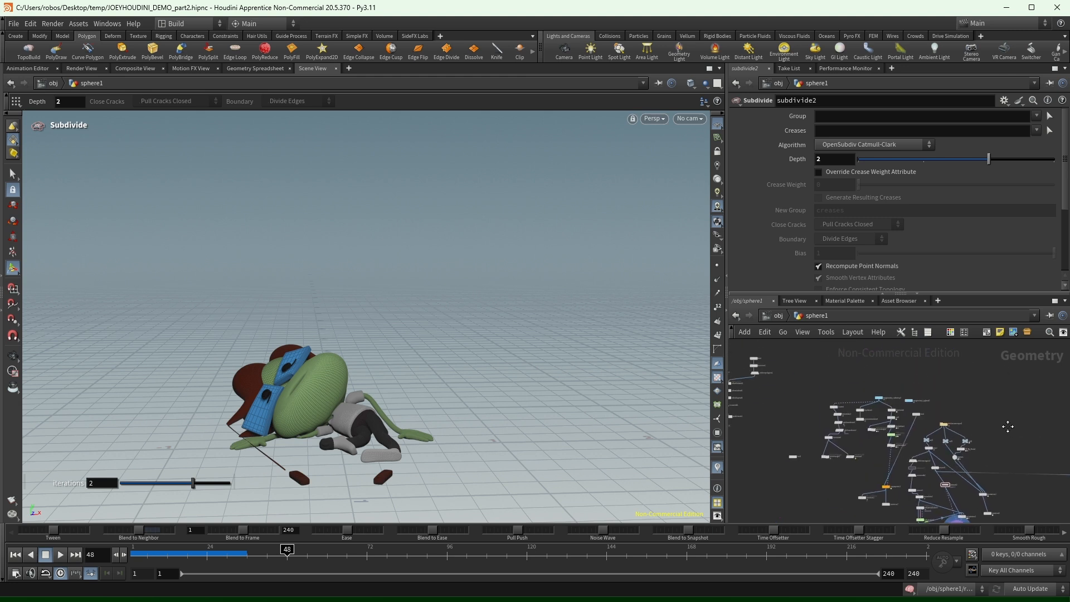
scroll(1003, 426, up, 4)
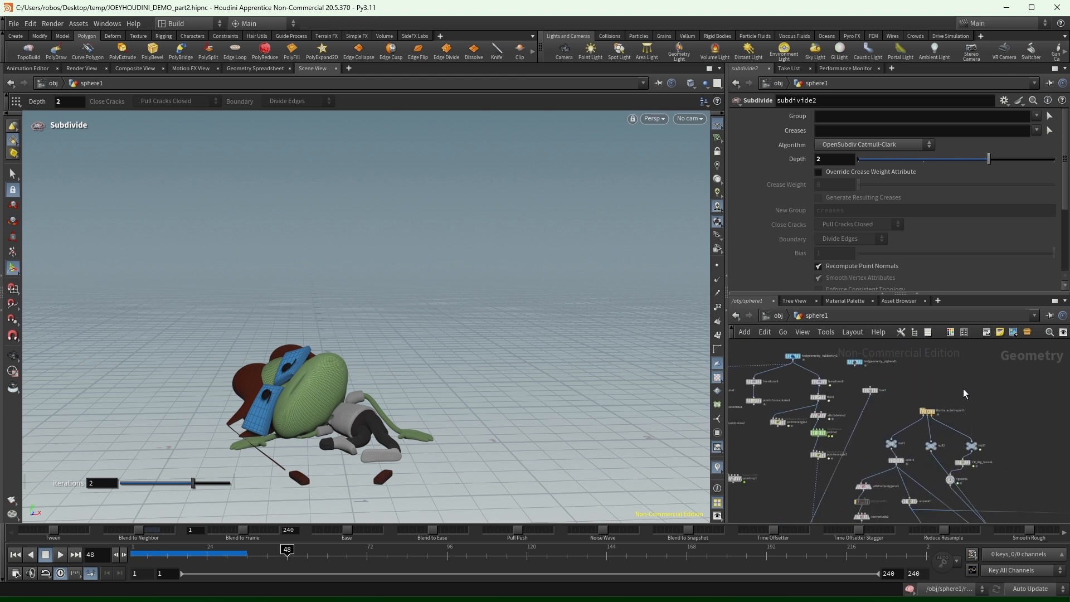
Review the node network around the FBX character import and the neighbouring simulation branches.
scroll(984, 397, up, 3)
drag(885, 424, 897, 361)
middle_drag(973, 397, 1022, 401)
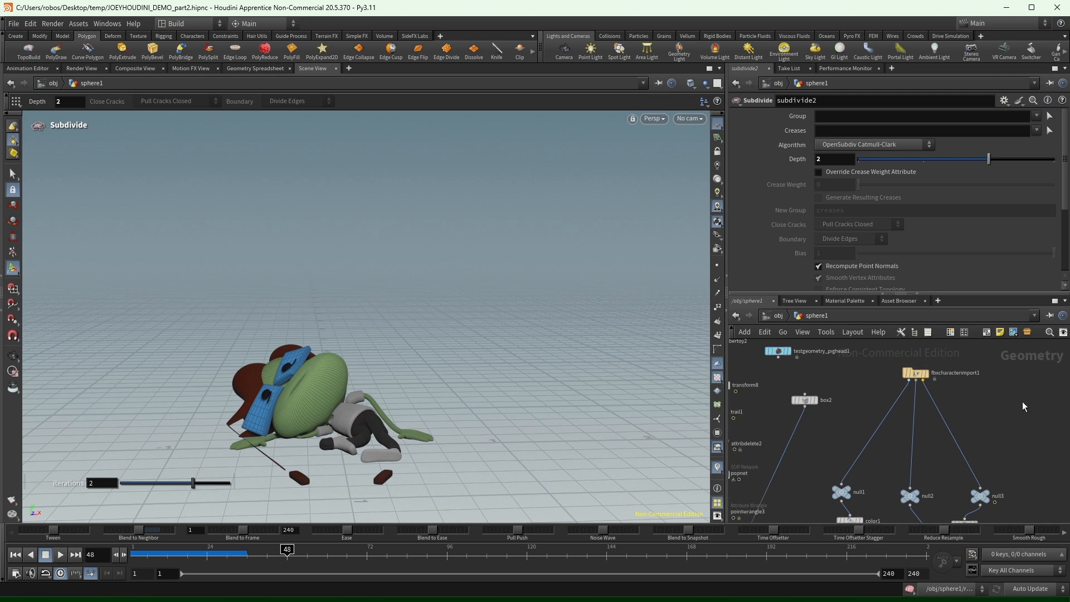
mouse_move(922, 381)
scroll(915, 382, up, 3)
middle_drag(860, 383, 907, 399)
scroll(1040, 427, down, 7)
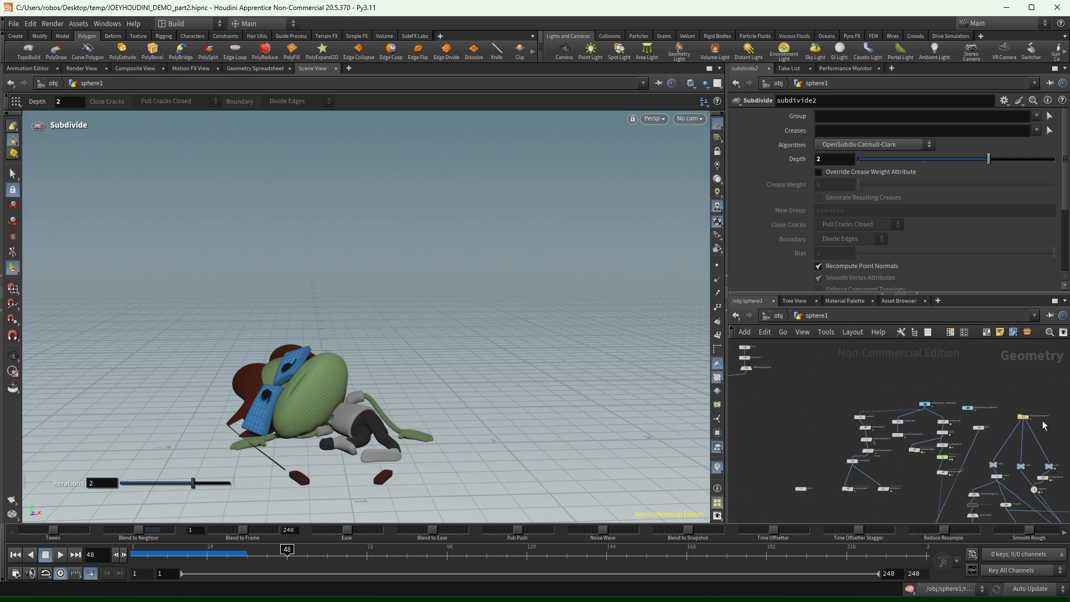
middle_drag(968, 375, 1051, 428)
scroll(1051, 428, down, 3)
scroll(890, 397, up, 2)
scroll(797, 379, down, 2)
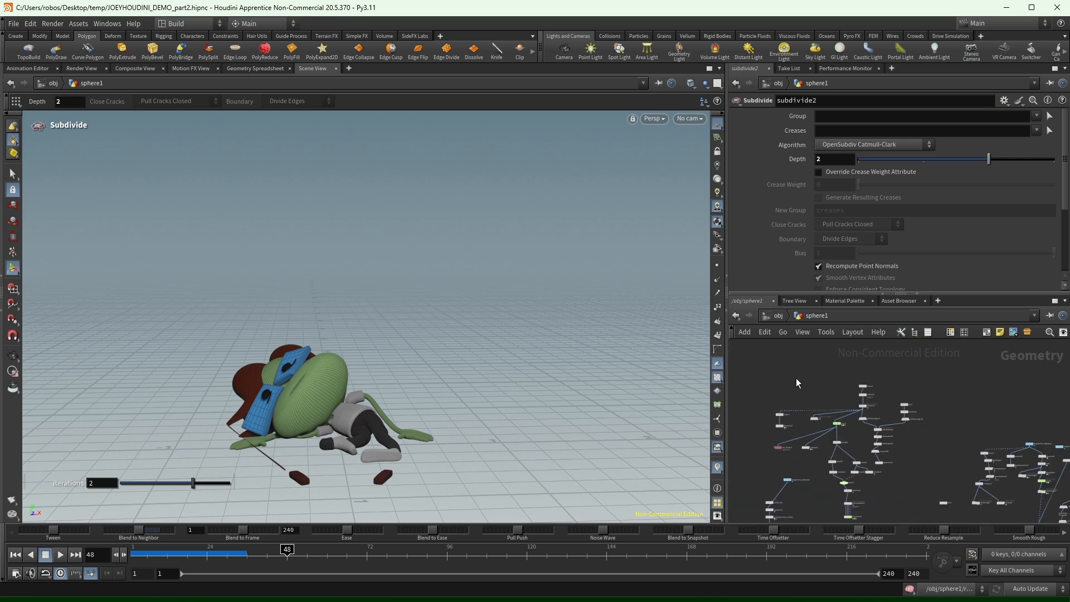
scroll(949, 416, up, 5)
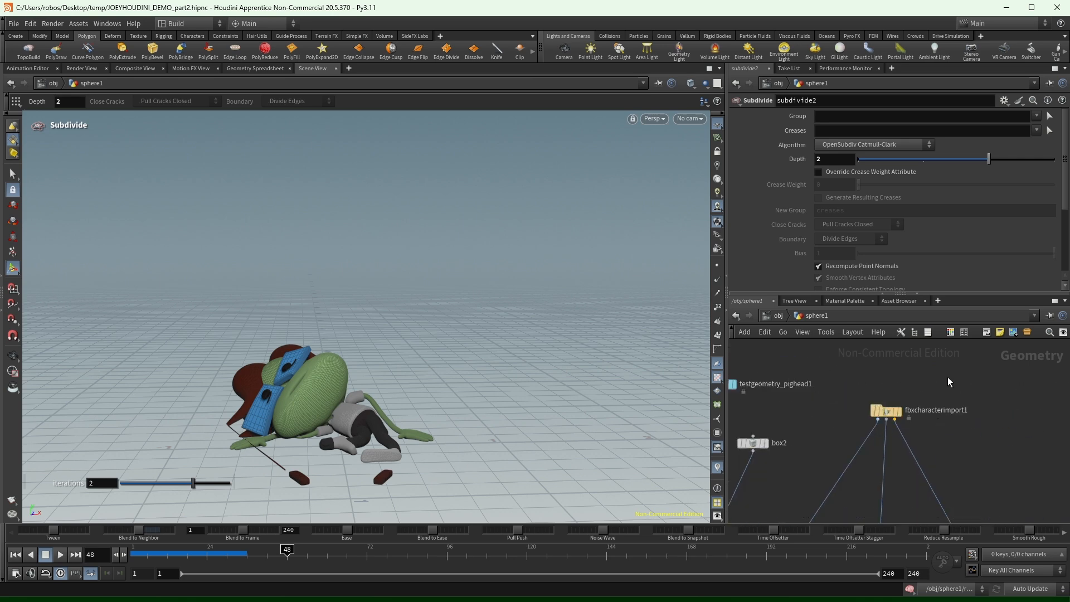
Try locking the fbxcharacterimport1 node's output, and unlock it again, discarding the locked data.
click(886, 411)
click(969, 374)
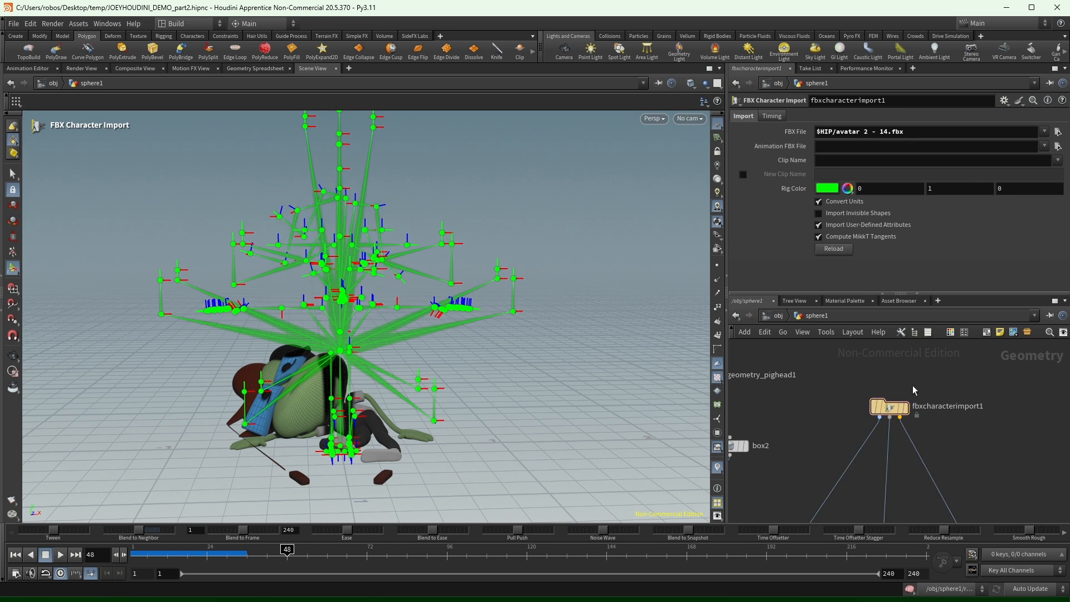
middle_drag(913, 387, 948, 365)
mouse_move(914, 385)
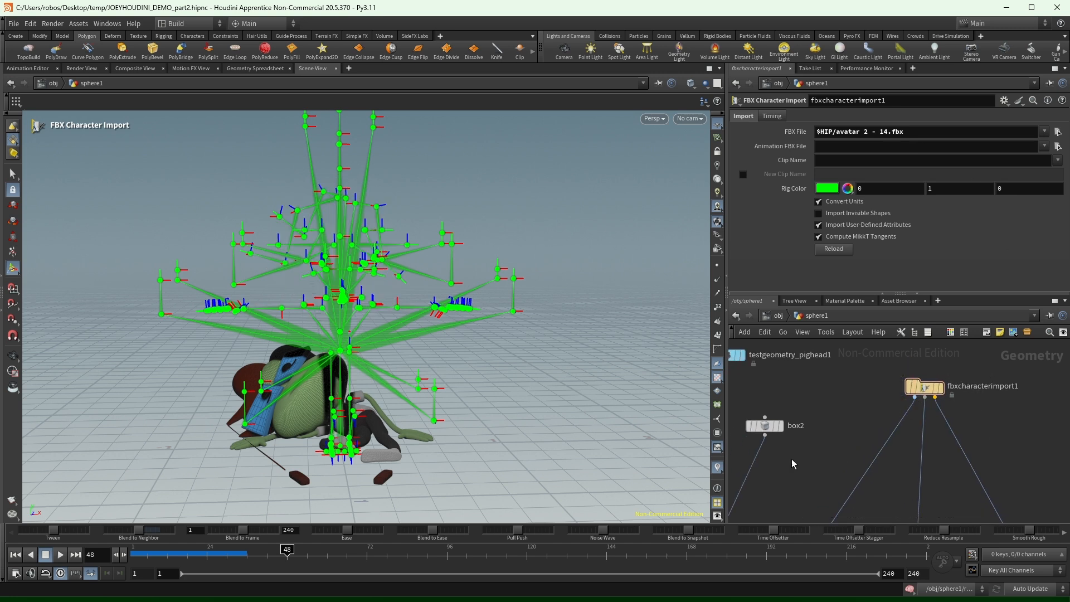
click(909, 414)
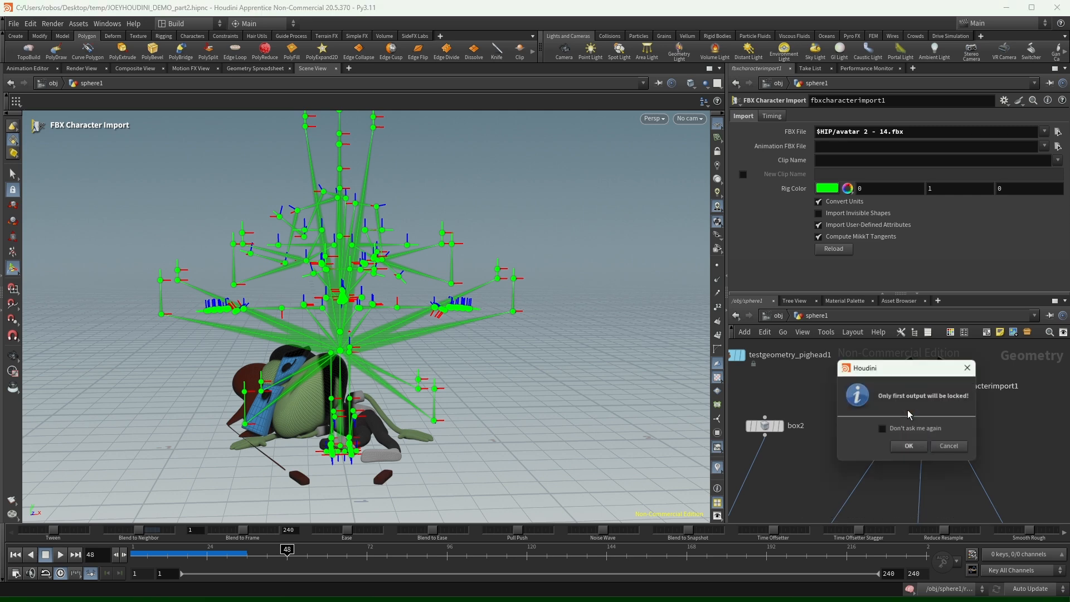
click(909, 446)
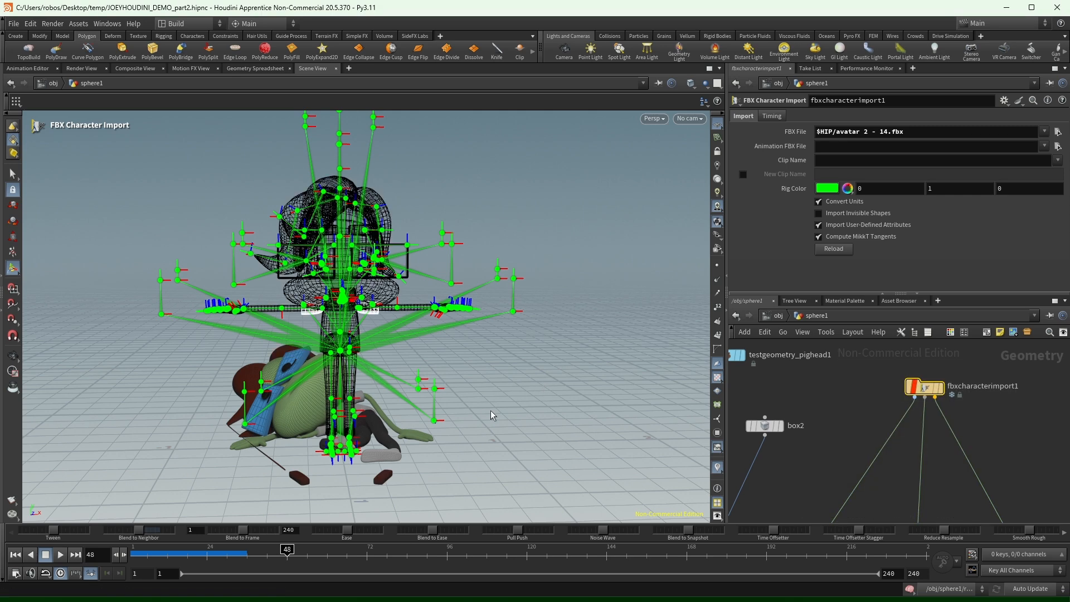
click(909, 416)
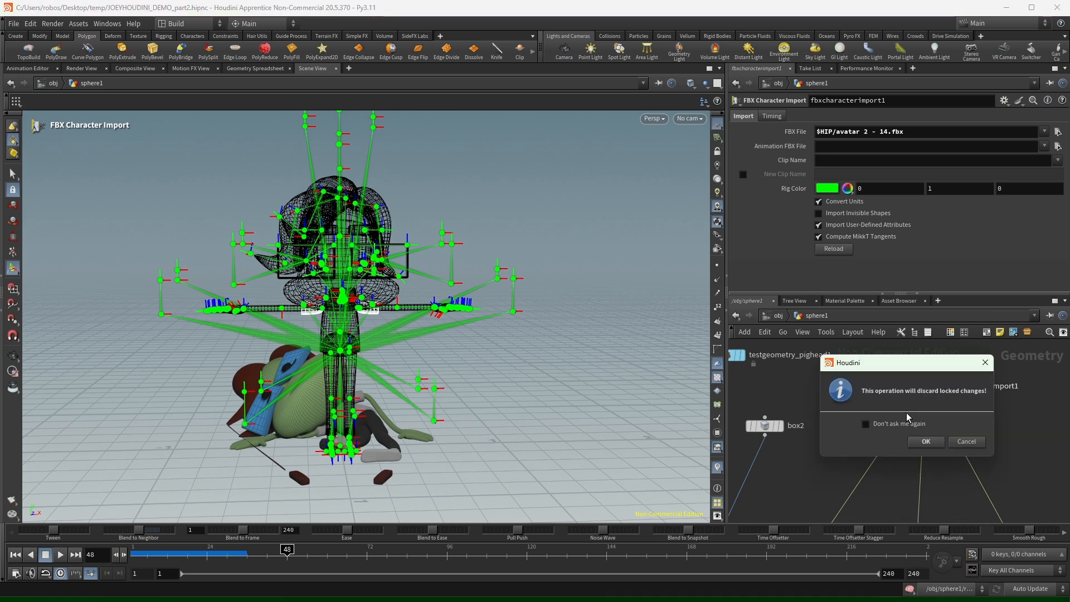
click(926, 442)
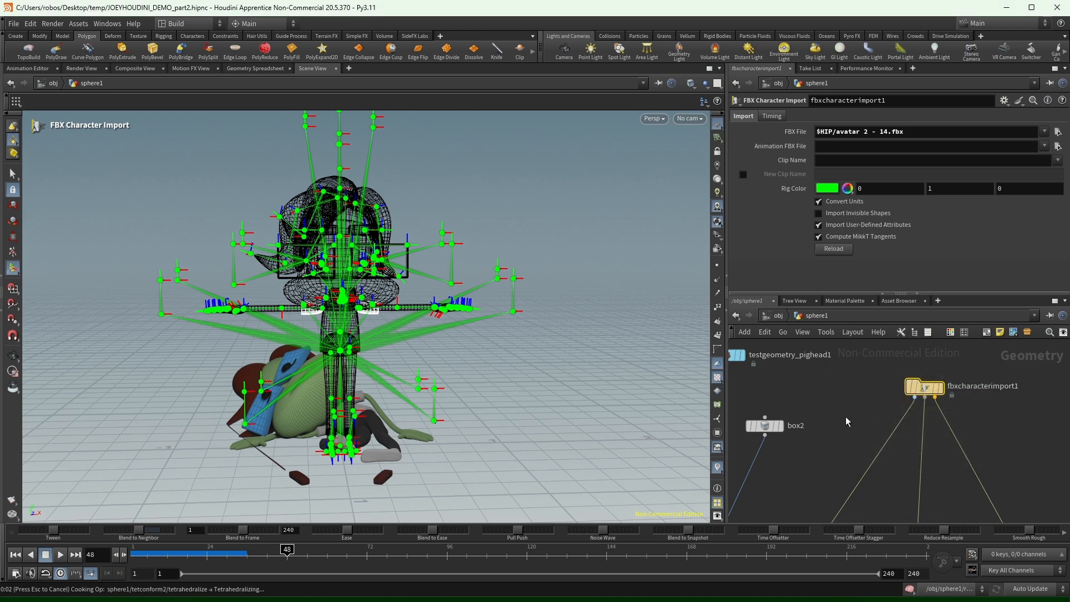
Insert a Stash node on the connection between fbxcharacterimport1 and null1, and stash its input geometry.
key(Tab)
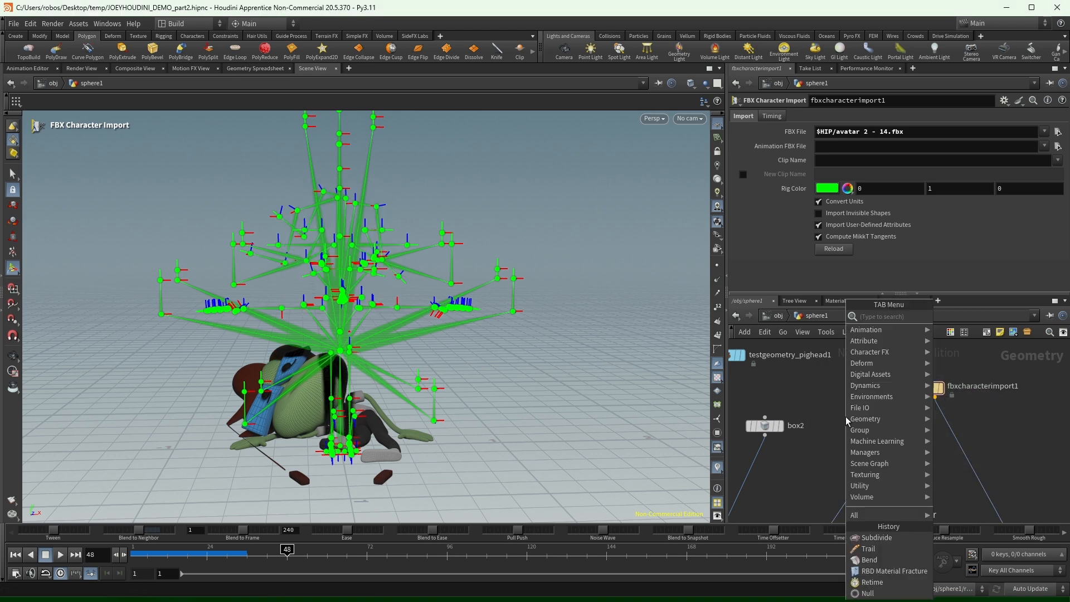
text(stash)
key(Return)
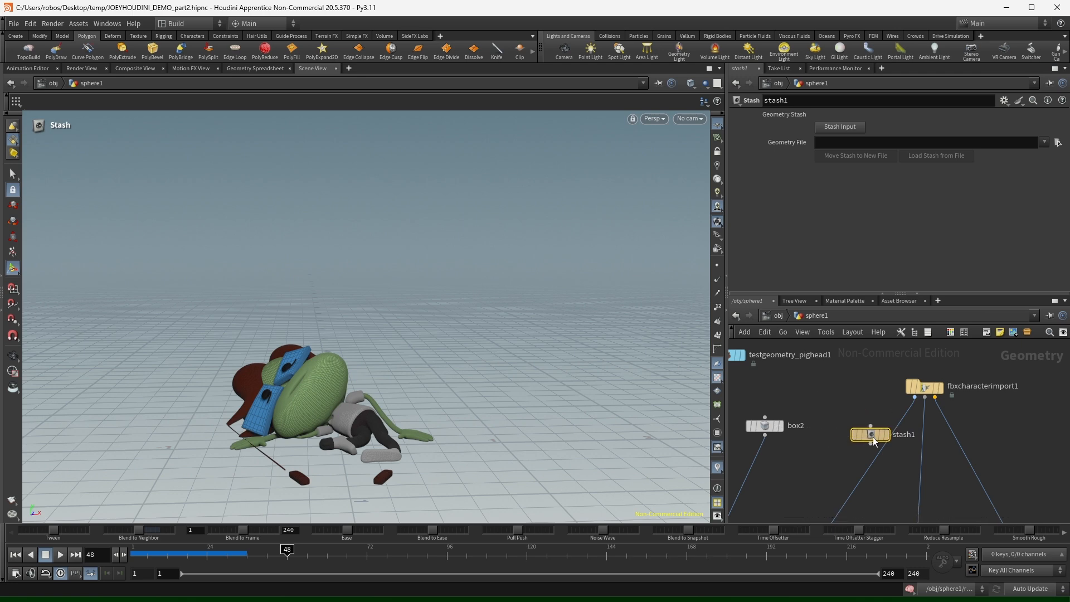
click(861, 433)
click(853, 127)
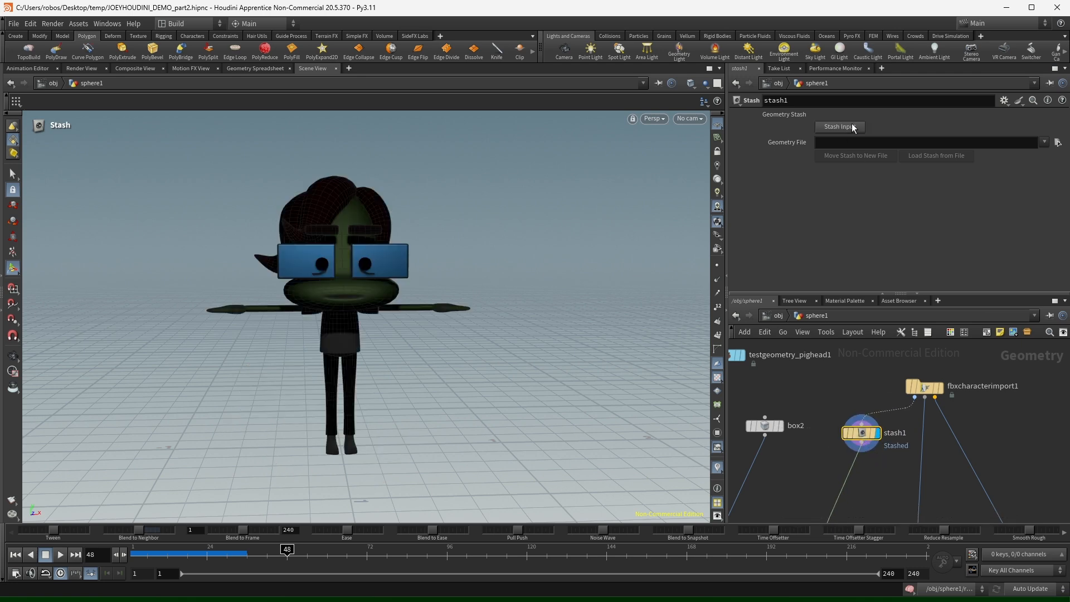
Insert a second Stash node between fbxcharacterimport1 and null2, and stash its input.
middle_drag(902, 483, 889, 418)
key(Tab)
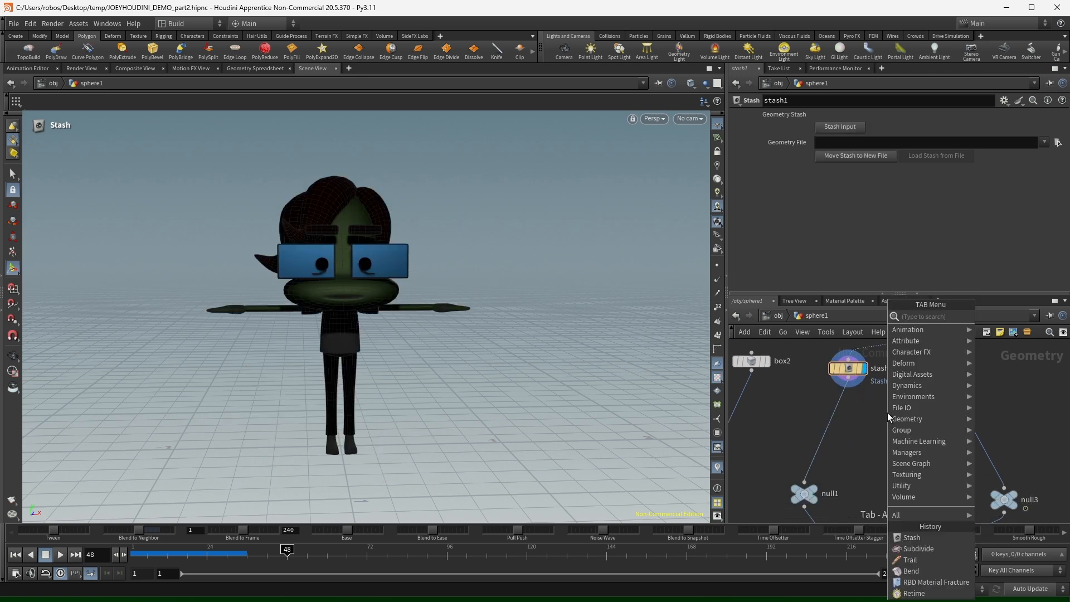
text(stash)
key(Return)
click(913, 389)
click(927, 390)
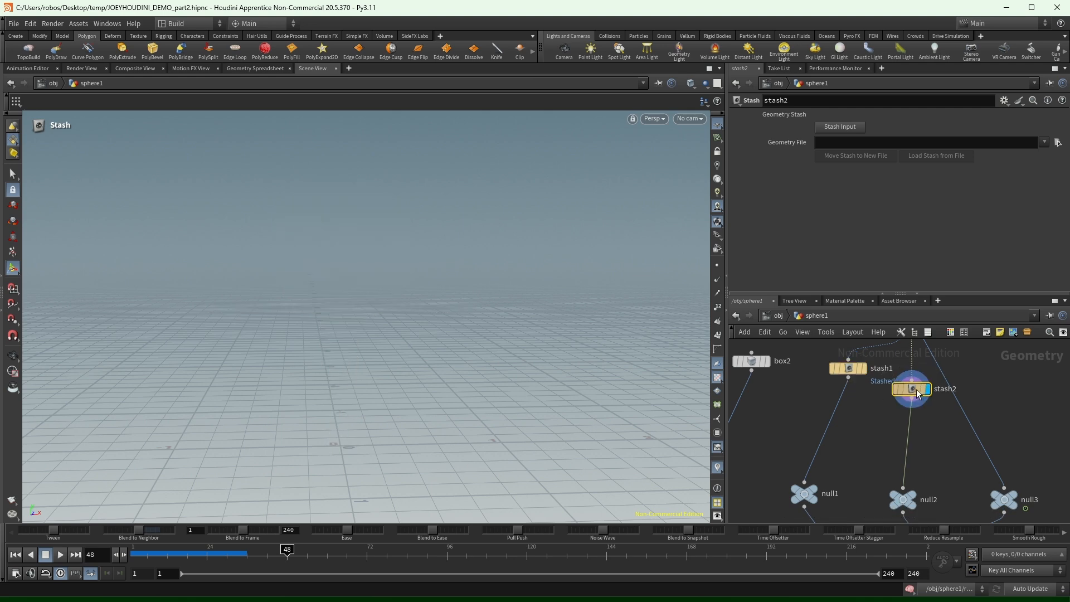
drag(919, 394, 910, 394)
click(845, 127)
Insert a third Stash node between fbxcharacterimport1 and null3, and stash its input.
key(Tab)
text(stash)
key(Return)
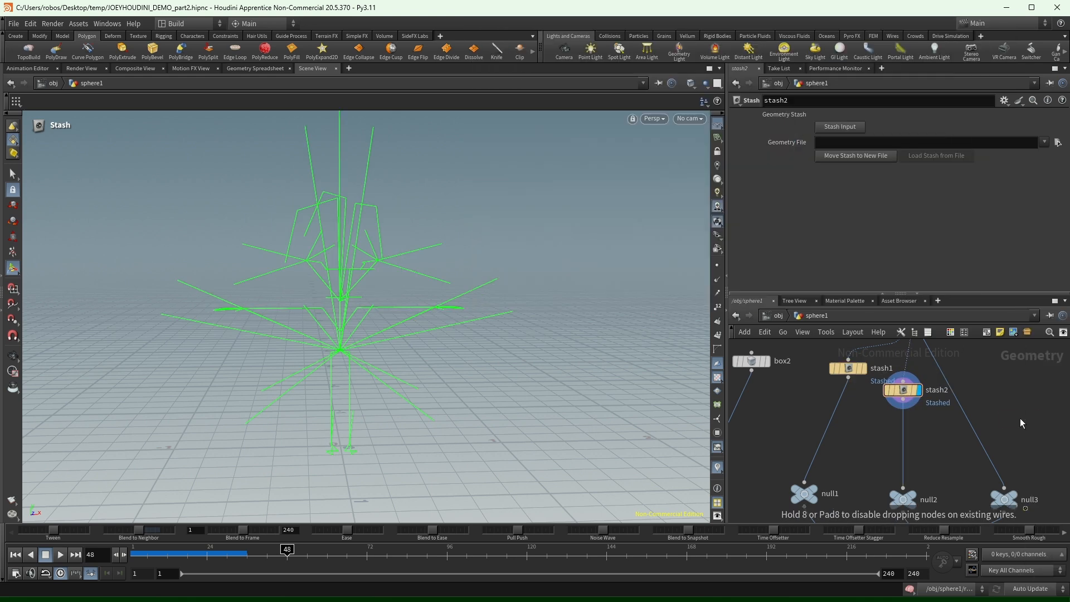
click(984, 413)
drag(984, 413, 989, 384)
middle_drag(948, 447, 949, 467)
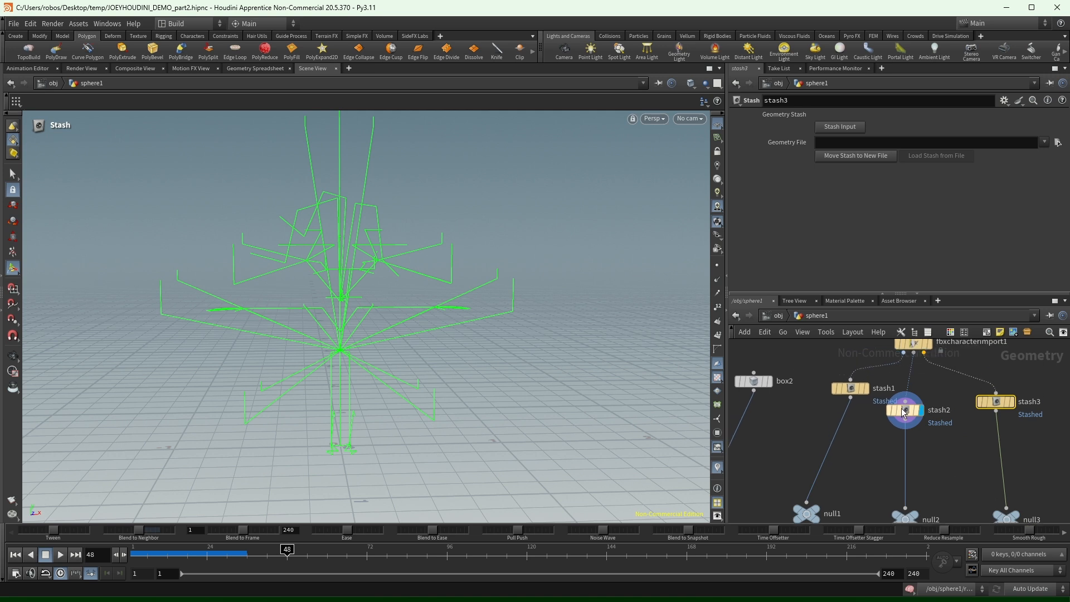
Space out stash1 and stash2 below fbxcharacterimport1 so the three stash branches are clearly separated.
drag(850, 388, 831, 402)
click(884, 402)
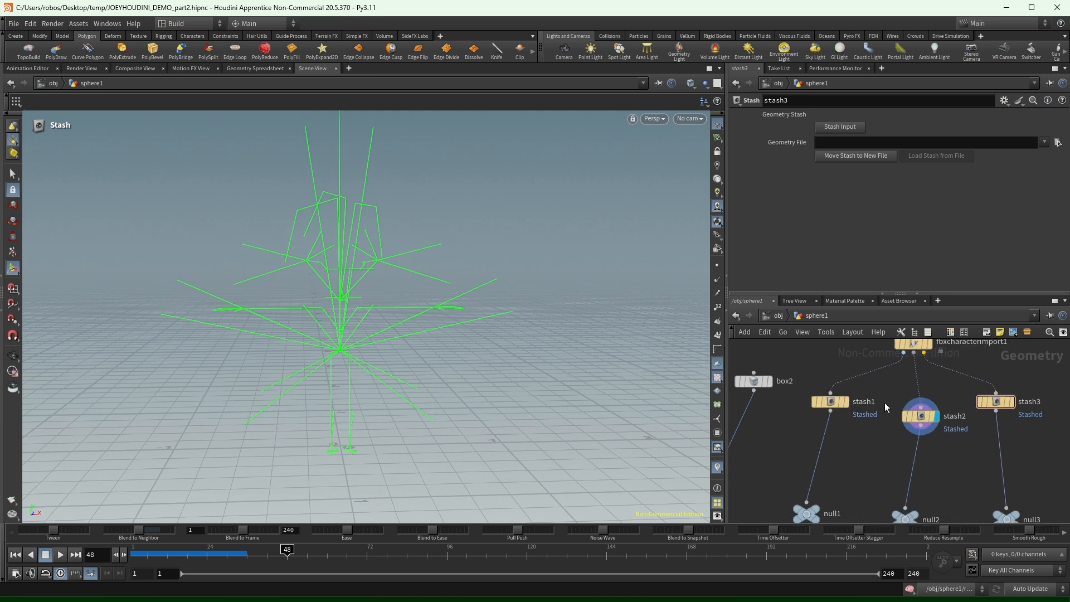
drag(879, 377, 841, 408)
drag(946, 461, 914, 398)
drag(1025, 439, 1002, 399)
middle_drag(1044, 472, 1024, 507)
scroll(1012, 381, down, 3)
click(882, 459)
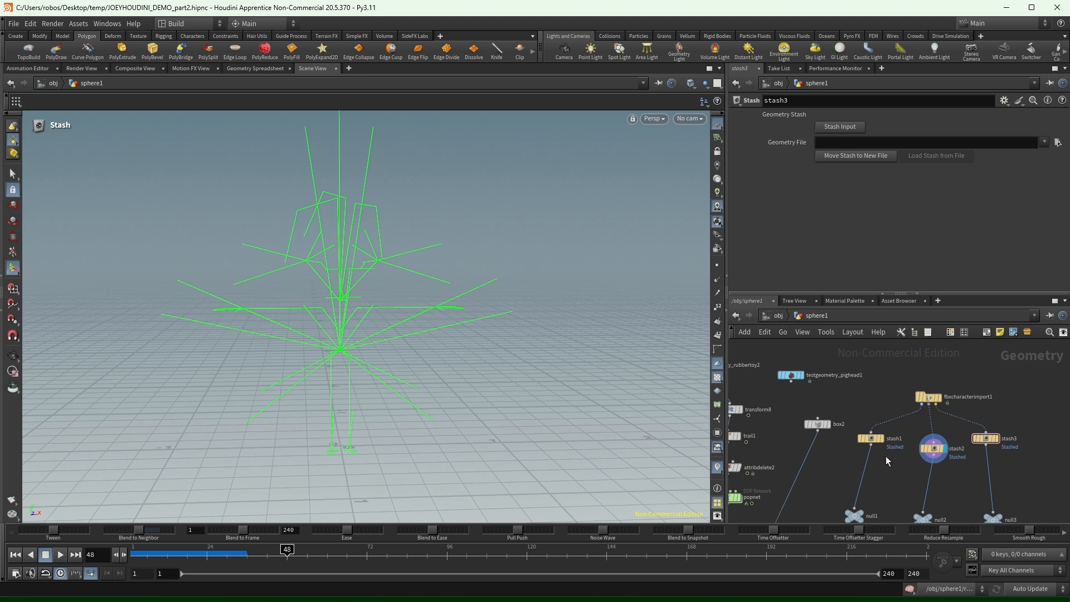
drag(887, 460, 878, 402)
middle_drag(870, 360, 861, 398)
Return to the object level and hide testgeometry_rubbertoy1, geo1, testgeometry_pighead1 and testgeometry_crag1.
click(778, 316)
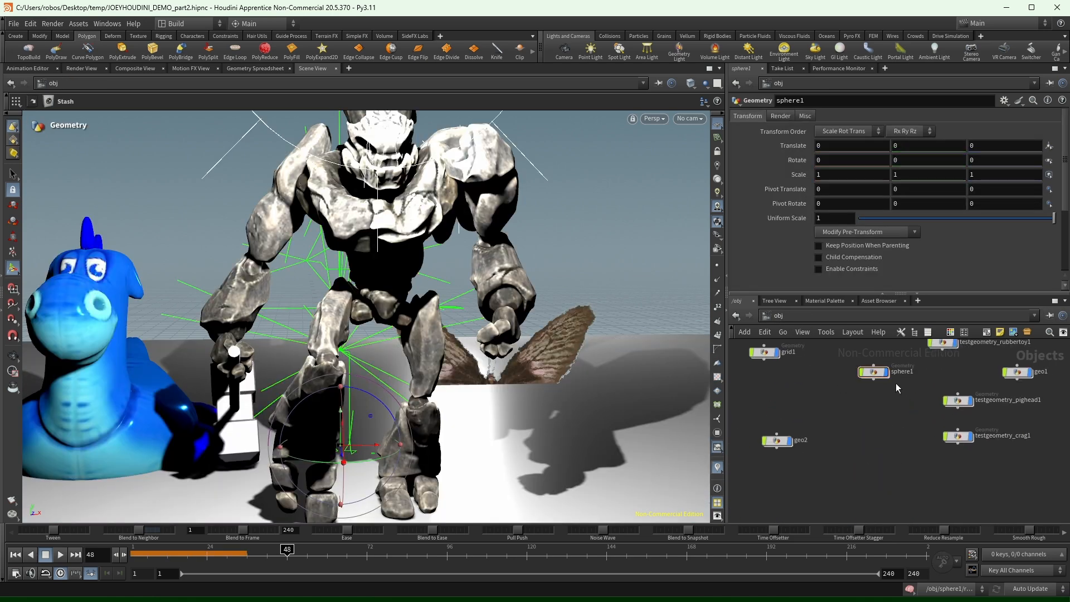
middle_drag(885, 474, 876, 489)
drag(887, 499, 1025, 347)
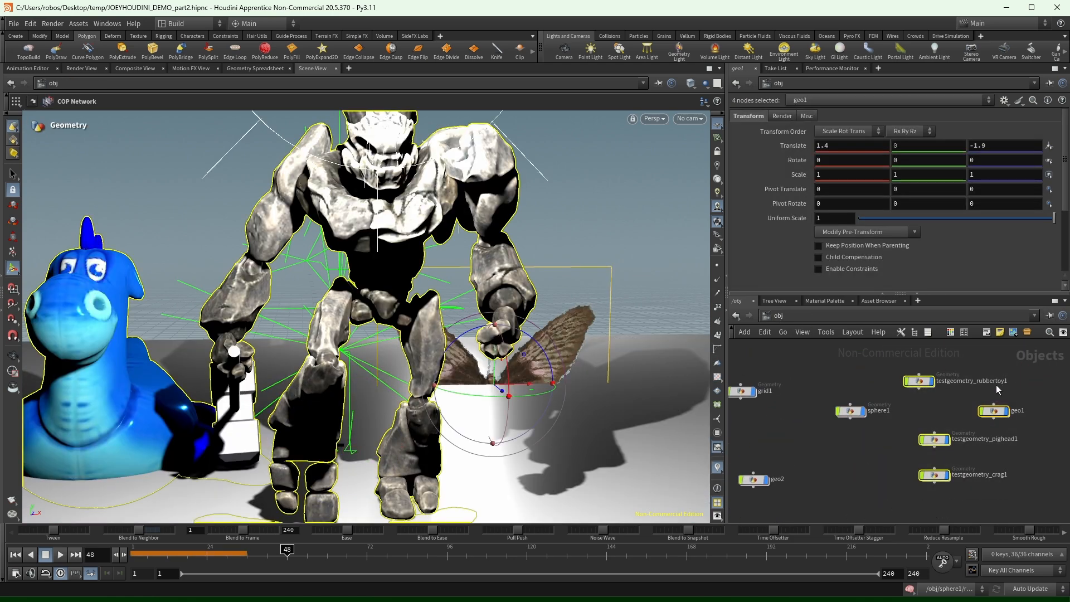
click(1008, 412)
Inside sphere1, display deltamush1 and play the simulation from the first frame, stopping at frame 12.
double_click(850, 411)
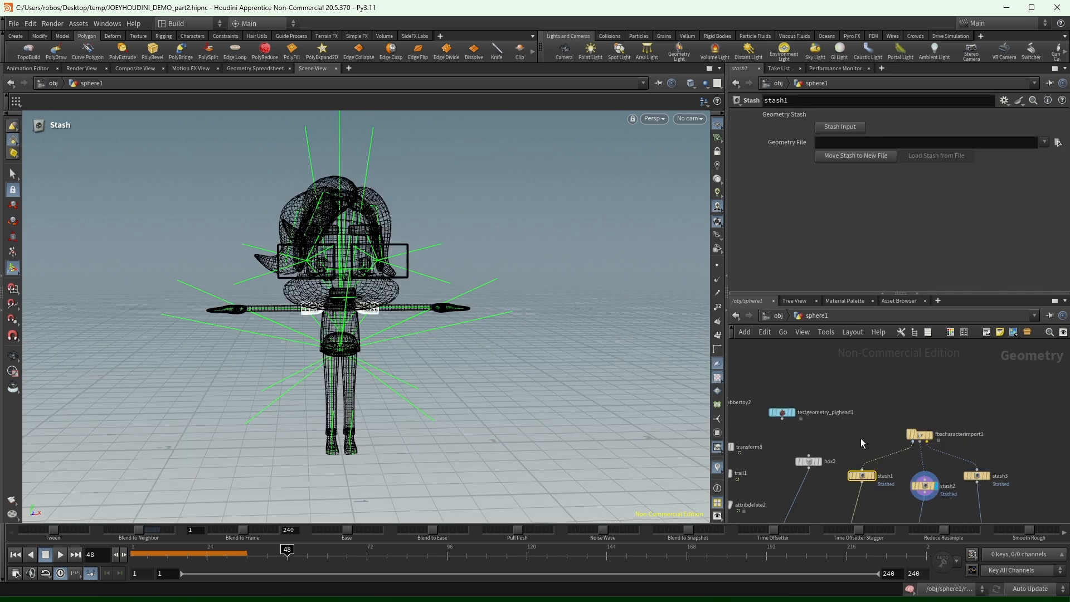
middle_drag(921, 480, 913, 333)
scroll(895, 441, up, 4)
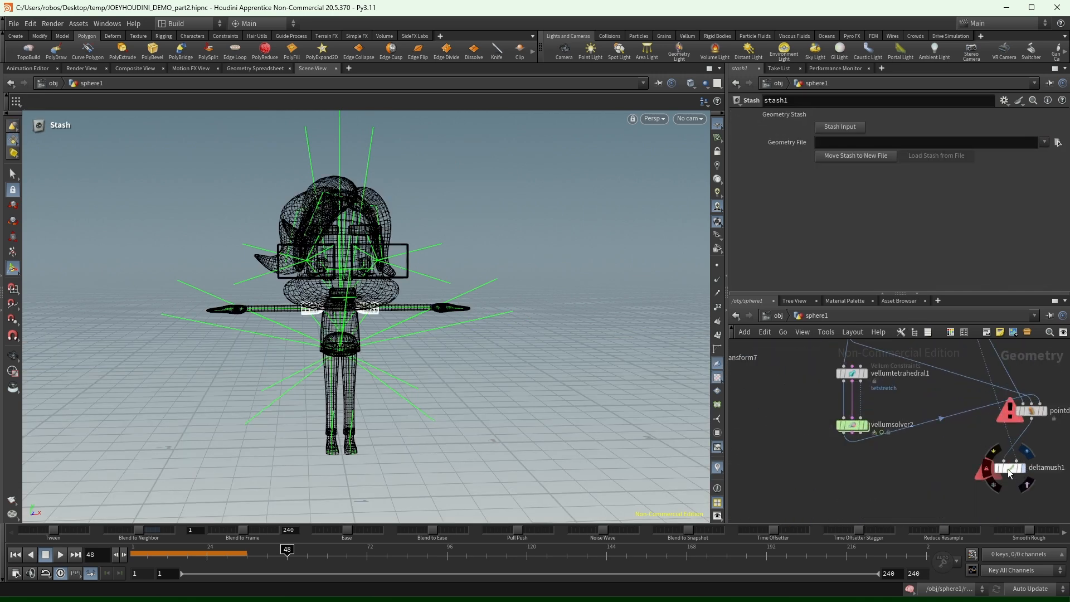
click(1027, 451)
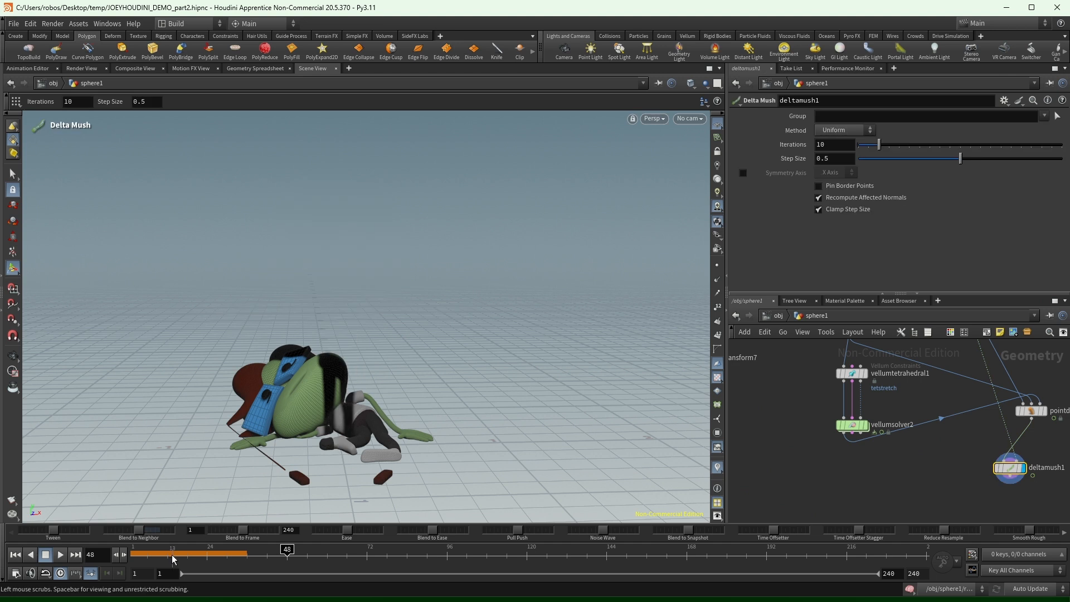
click(15, 555)
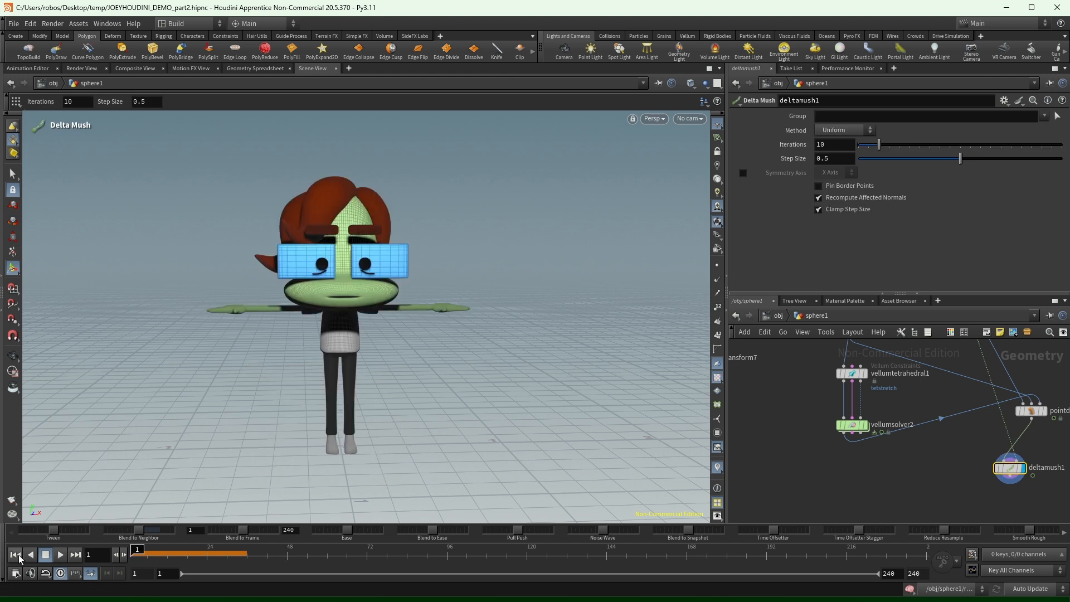
click(60, 555)
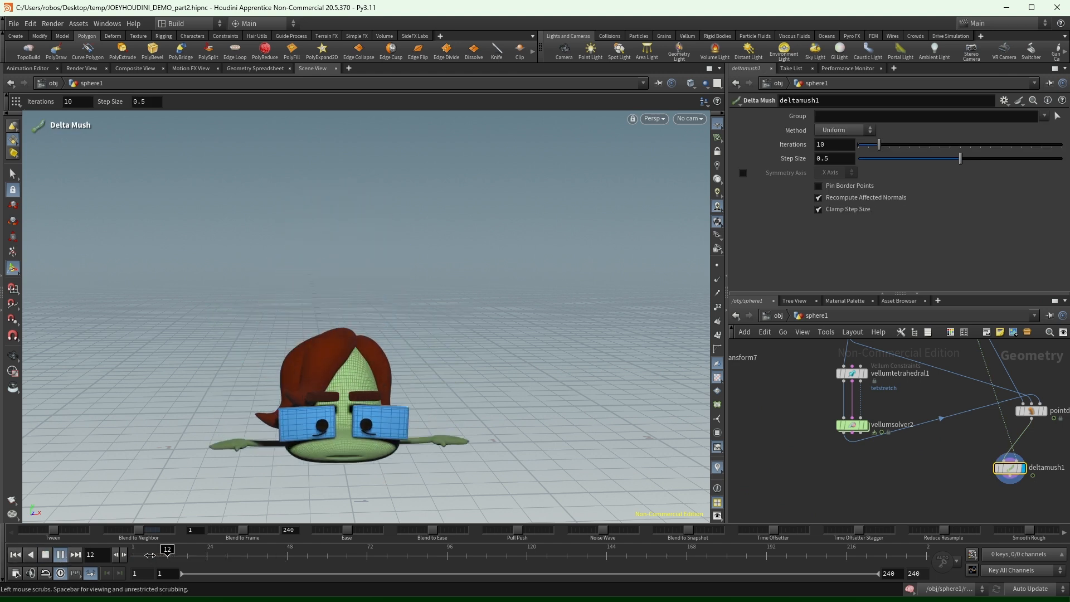
click(61, 554)
Return to the object level and switch the viewport's background color scheme to one with a black backdrop.
scroll(931, 429, down, 4)
middle_drag(932, 434, 888, 397)
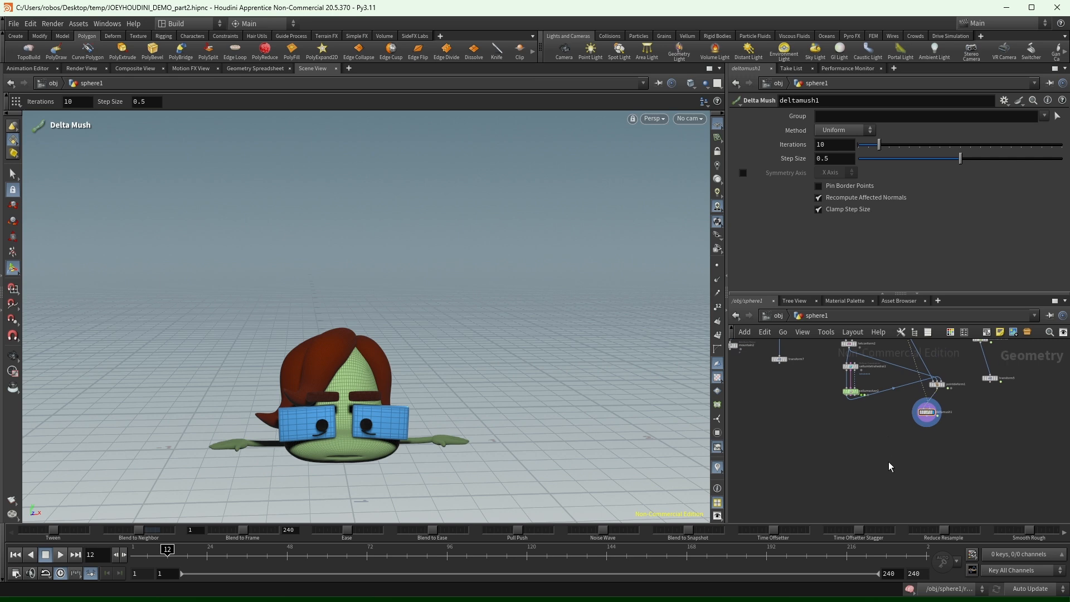
click(777, 315)
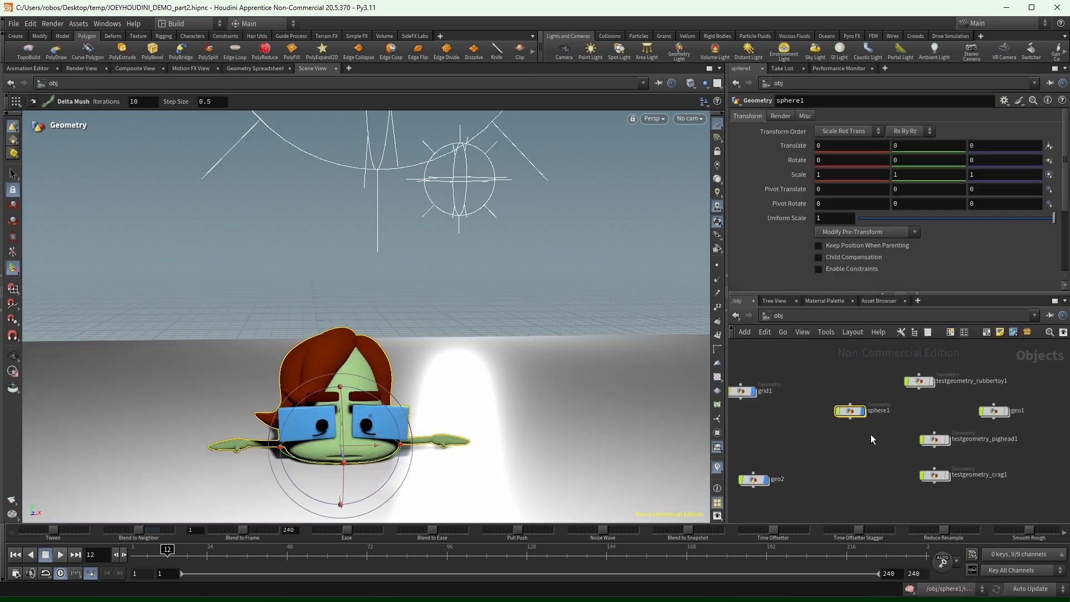
key(d)
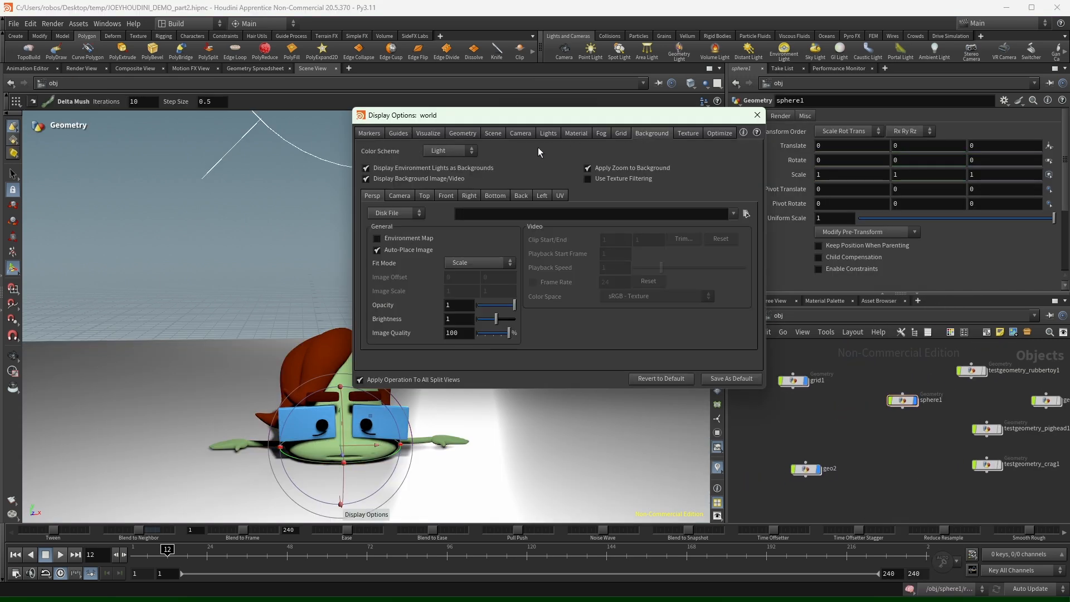
click(455, 154)
click(455, 174)
click(757, 115)
middle_drag(836, 399, 851, 421)
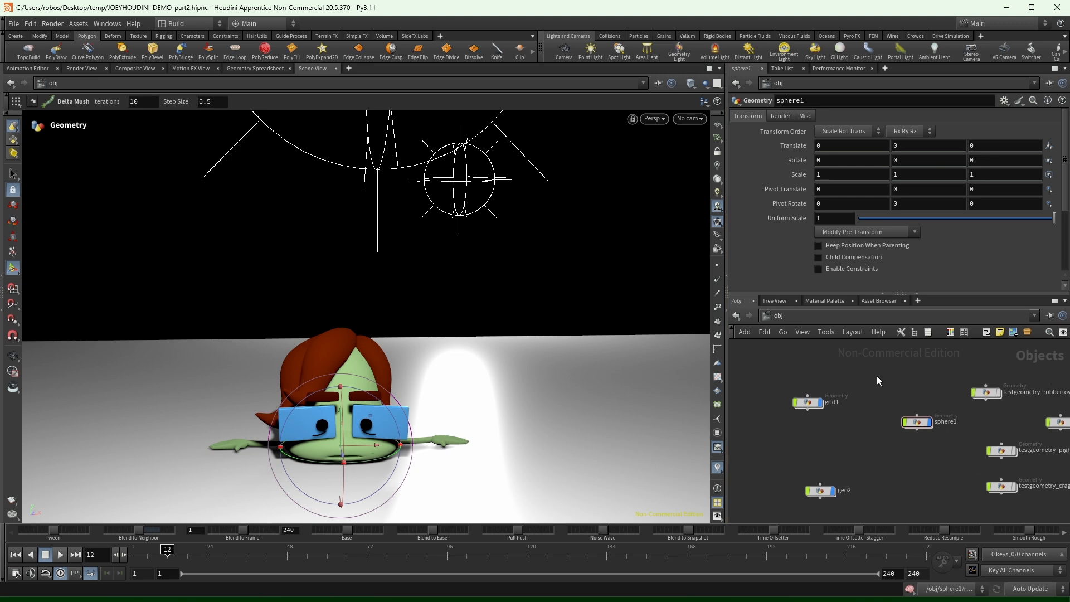
Add a Font object with the text "houdininerd.com" and return to the Select tool.
key(Tab)
text(font)
key(Return)
click(878, 376)
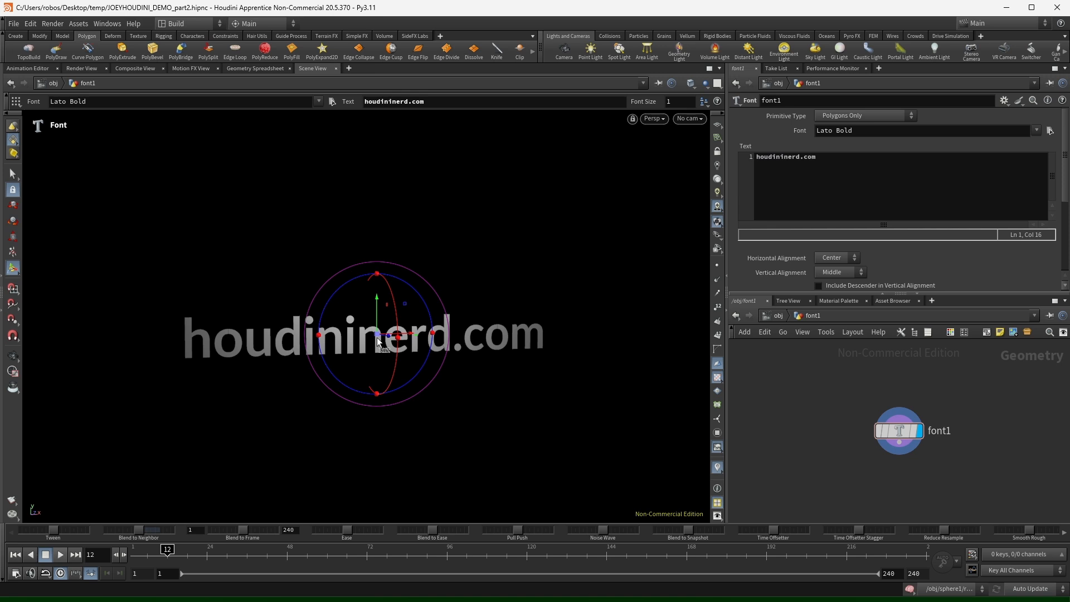
click(12, 174)
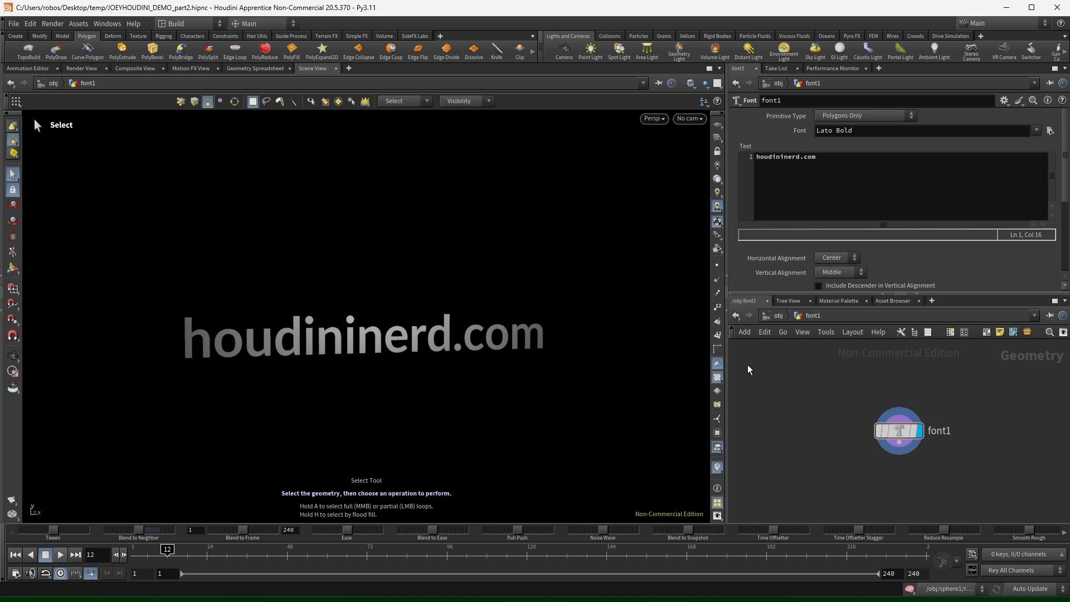
At the object level, raise the font1 text by setting its Translate Y to 1.8, and deselect it.
click(774, 317)
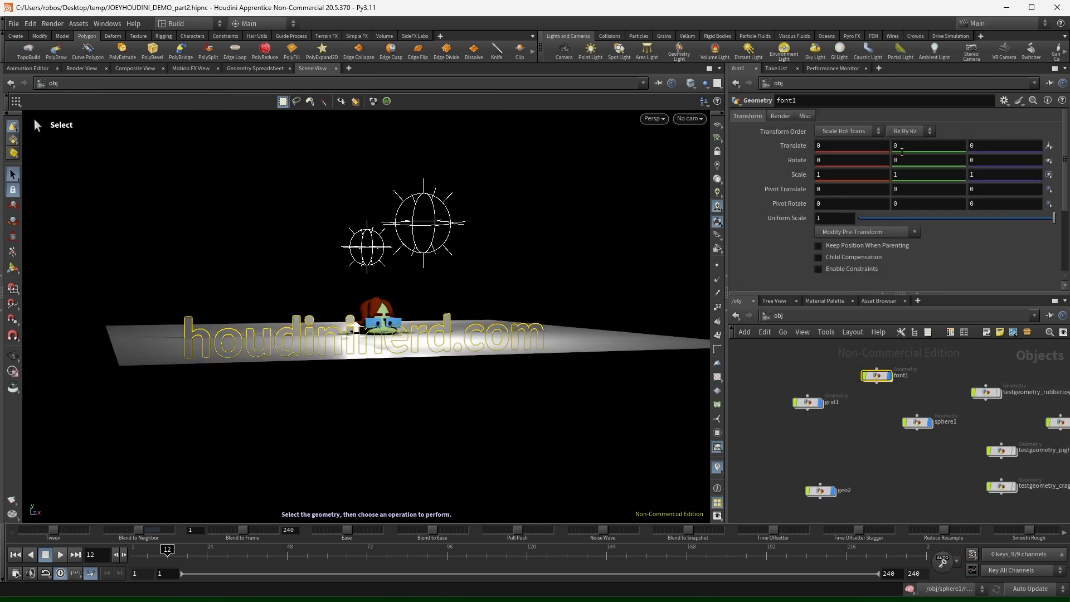
middle_drag(902, 152, 1018, 284)
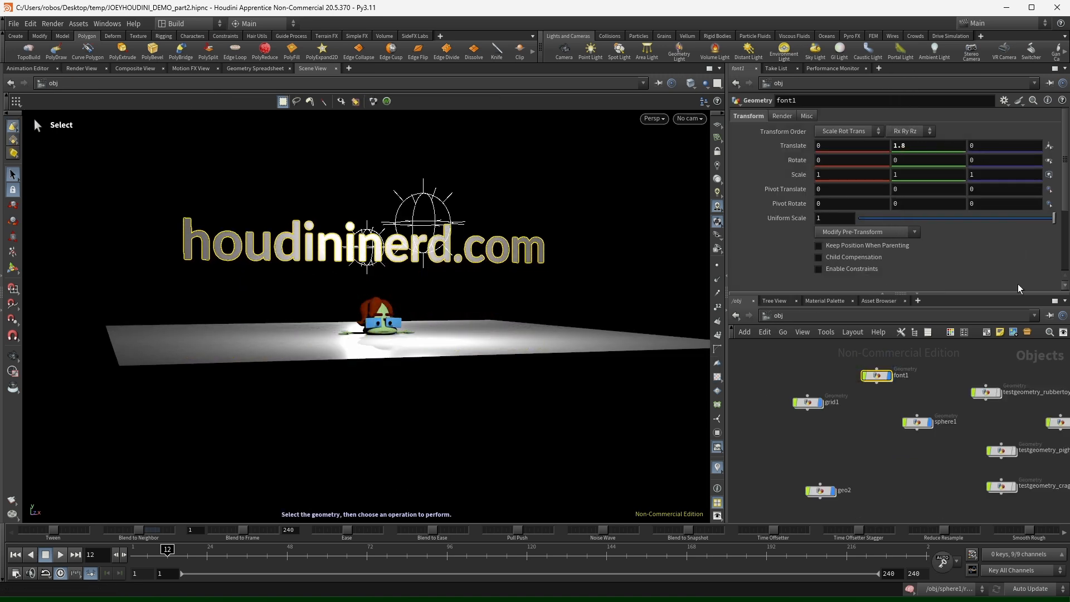
click(970, 360)
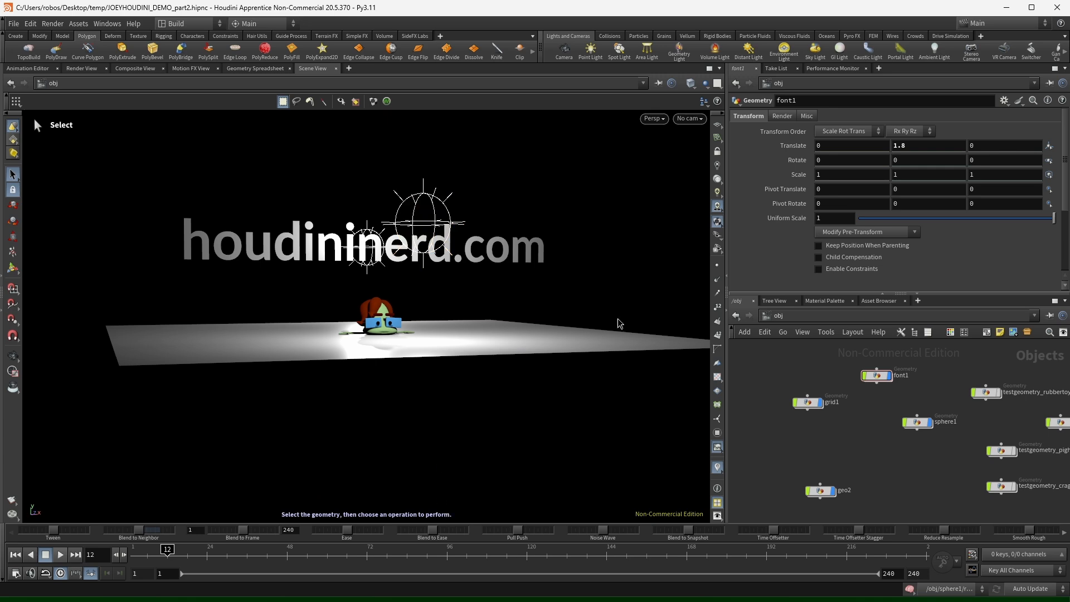
Inside font1, add "thanks for watching" to the text below "houdininerd.com", separated by one blank line.
alt+right_drag(350, 317, 575, 290)
alt+drag(435, 321, 467, 418)
alt+middle_drag(468, 418, 499, 417)
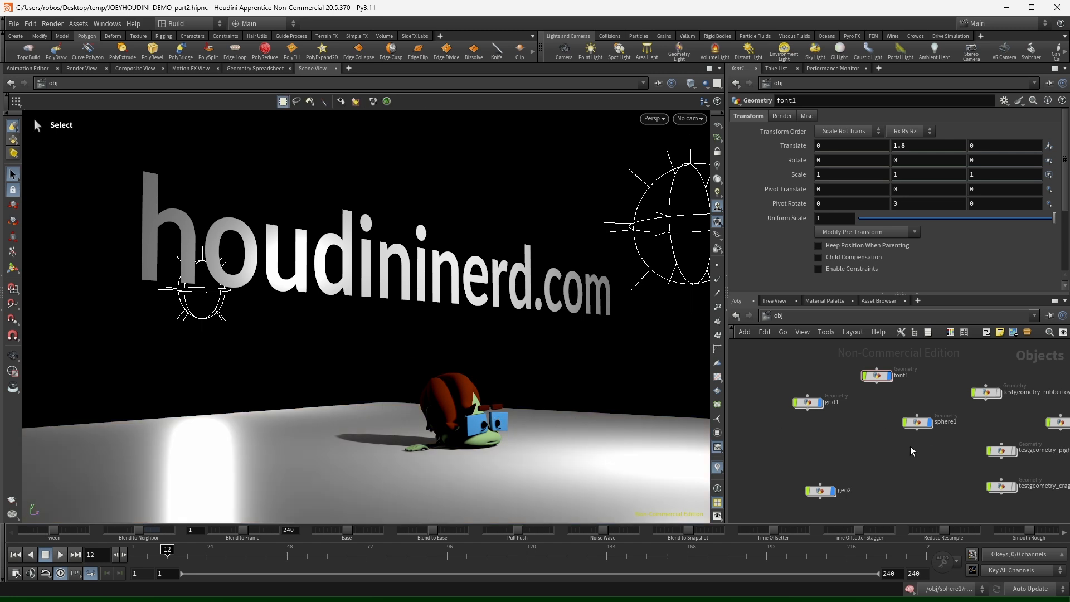
double_click(876, 375)
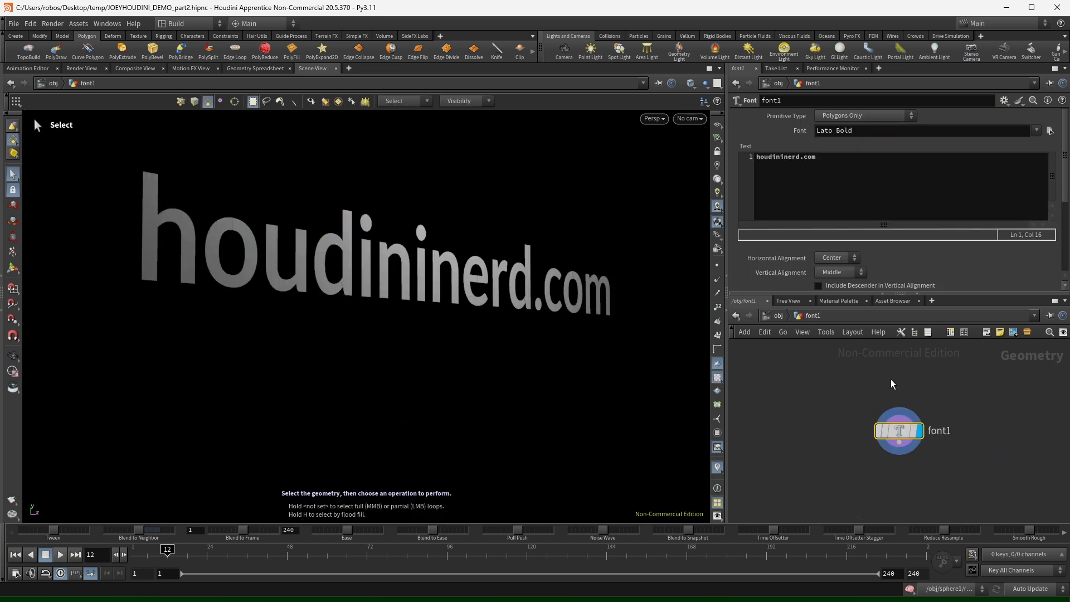
click(913, 202)
key(Return)
key(Return)
text(thanks for watch)
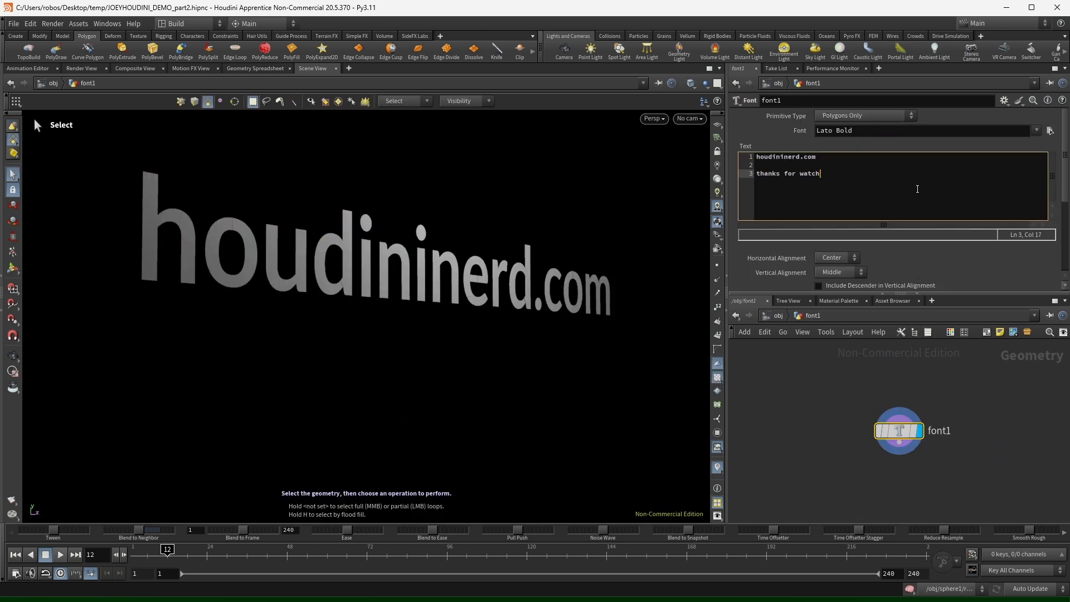
text(ing)
Back at the object level, raise the font1 text to a Translate Y of 3.1 and frame both lines above the character.
click(775, 315)
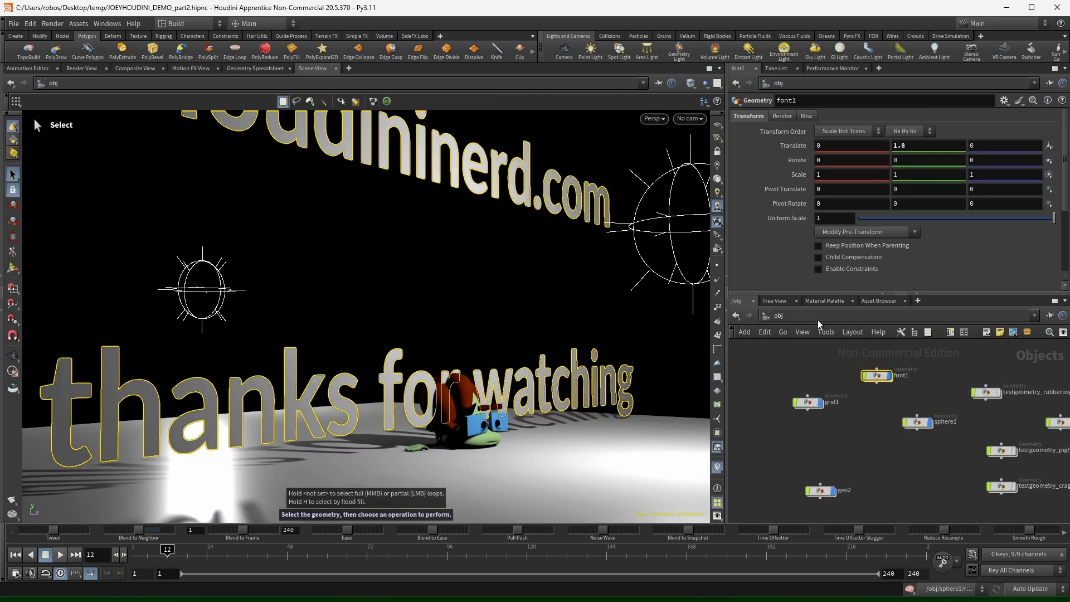
middle_drag(912, 145, 985, 156)
alt+right_drag(558, 357, 377, 392)
alt+drag(377, 392, 411, 384)
alt+middle_drag(411, 385, 313, 425)
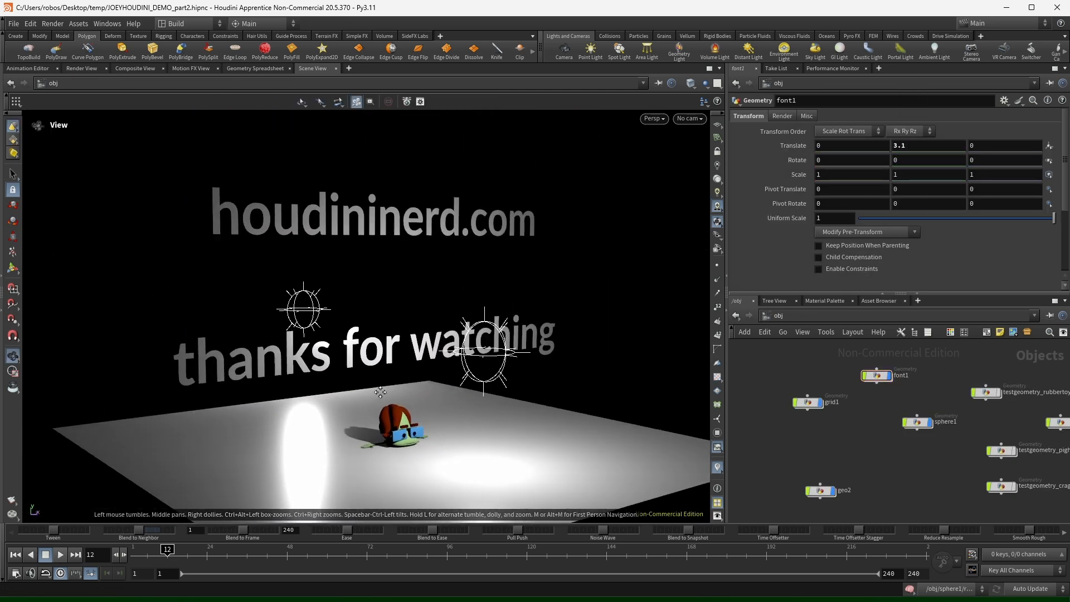
alt+drag(313, 425, 341, 384)
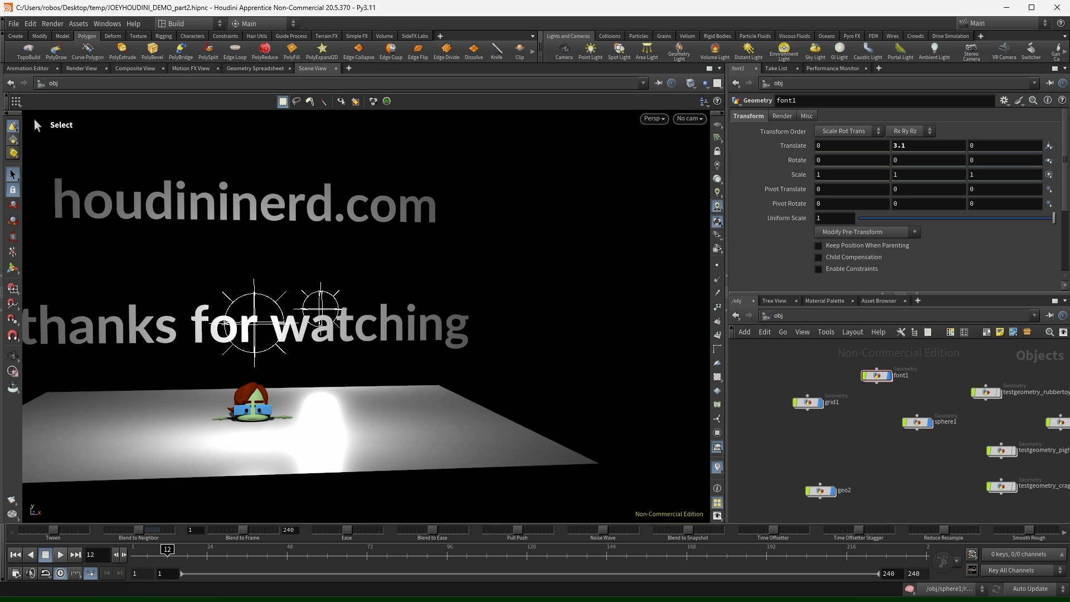
scroll(636, 216, down, 2)
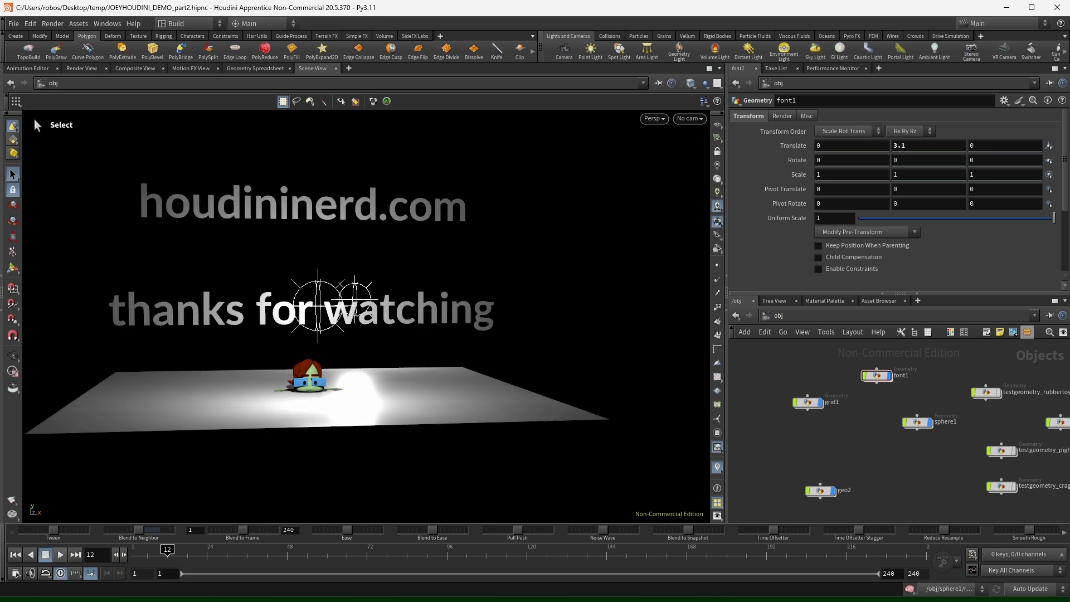